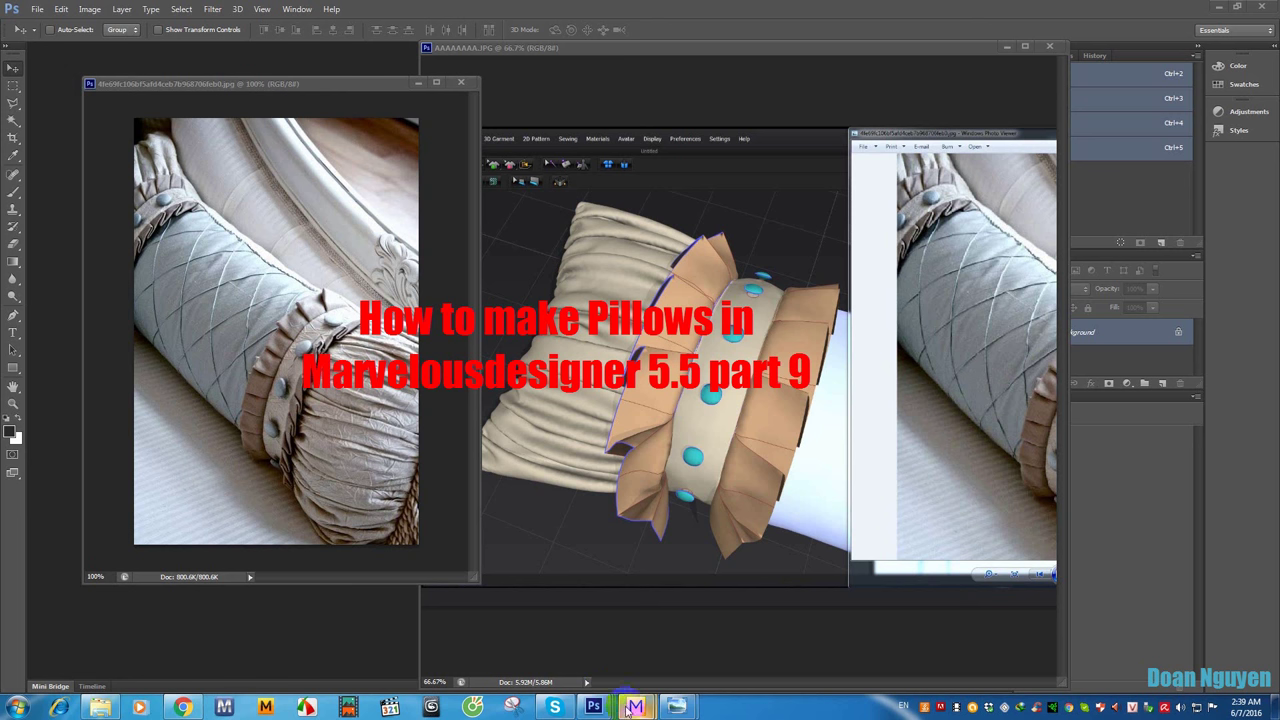
Step: Centre the reference photo window and try a brush stroke, then undo it
left_click(339, 196)
left_click_drag(372, 98, 644, 153)
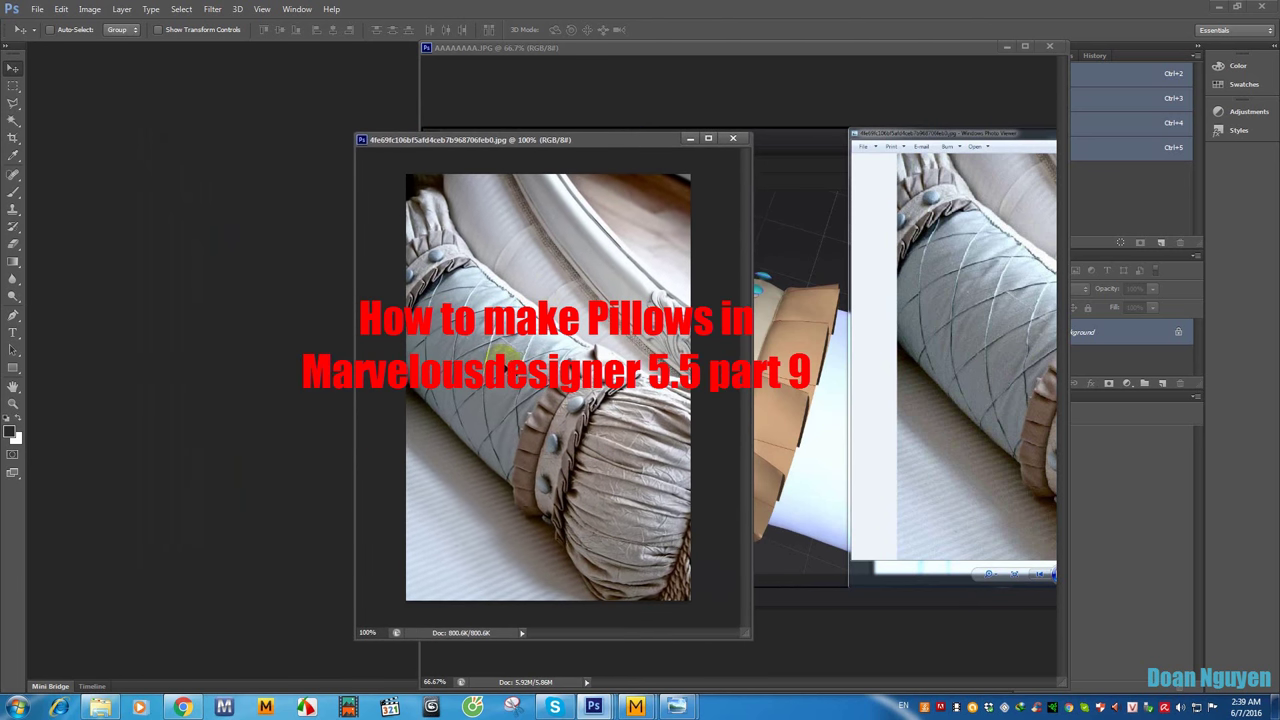
key("b")
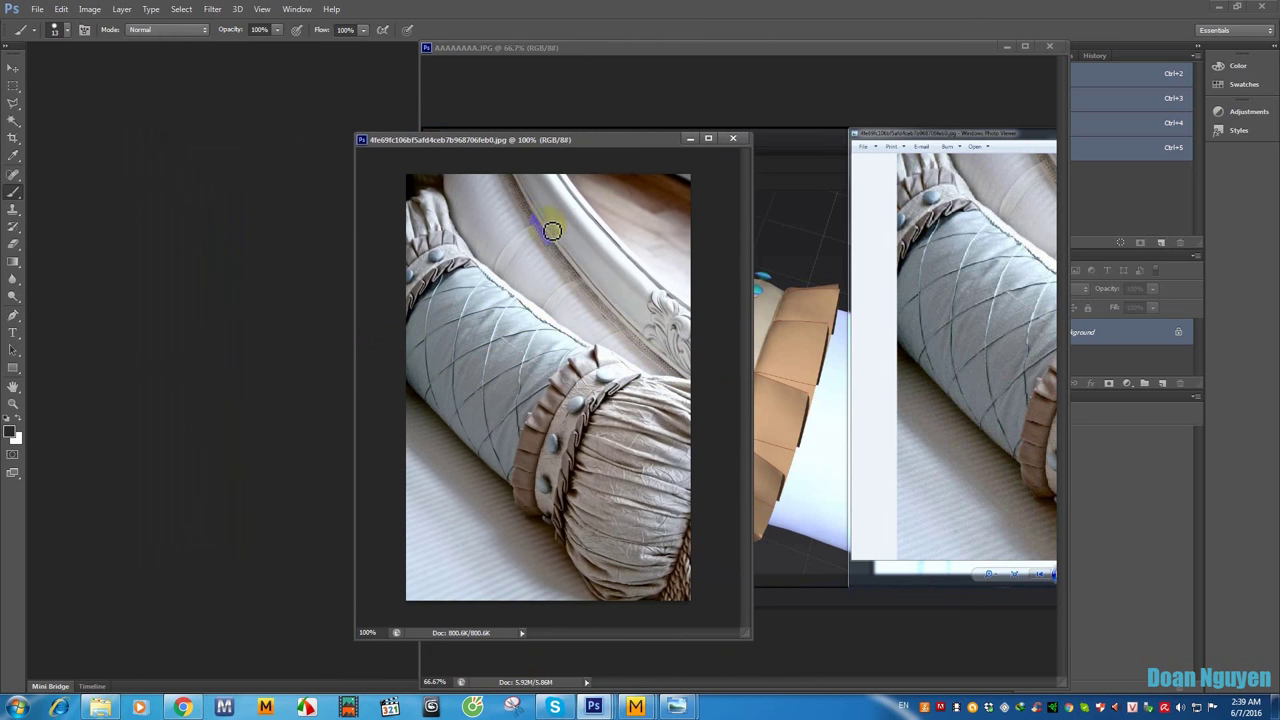
left_click_drag(552, 231, 487, 350)
key("ctrl+z")
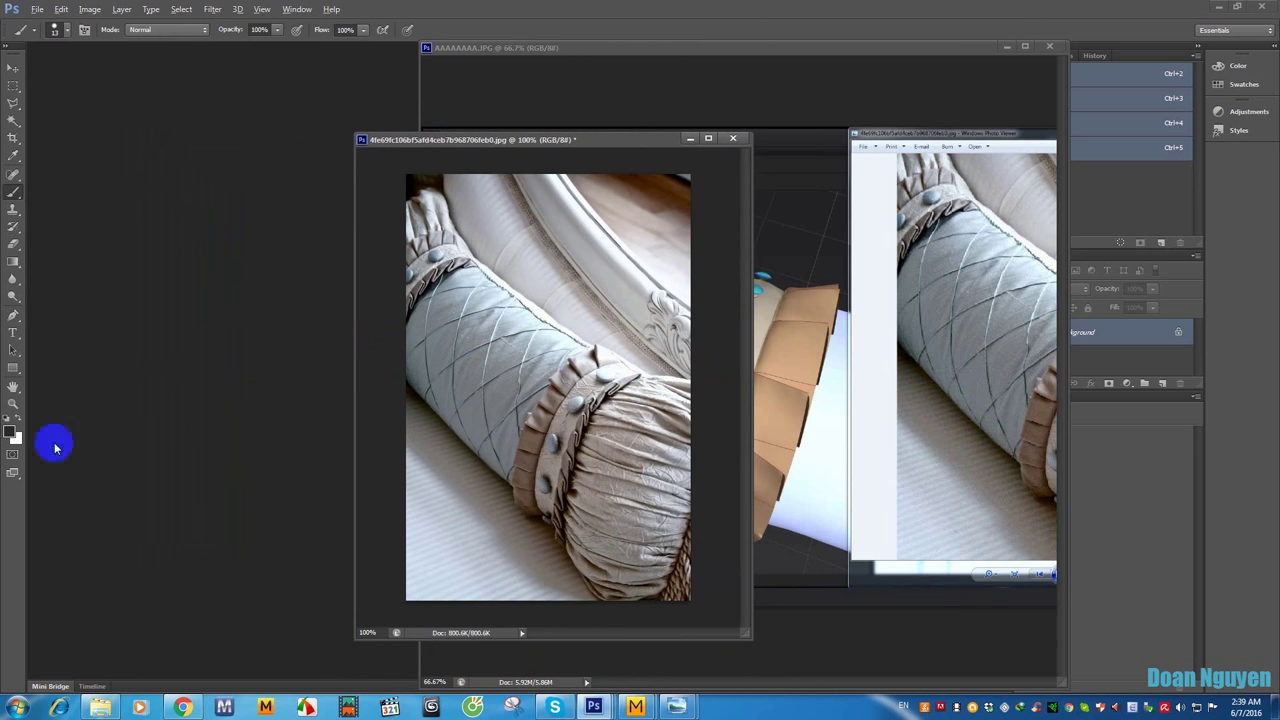
Step: Set the foreground colour to red and paint an arrow on the pillow photo
left_click(15, 430)
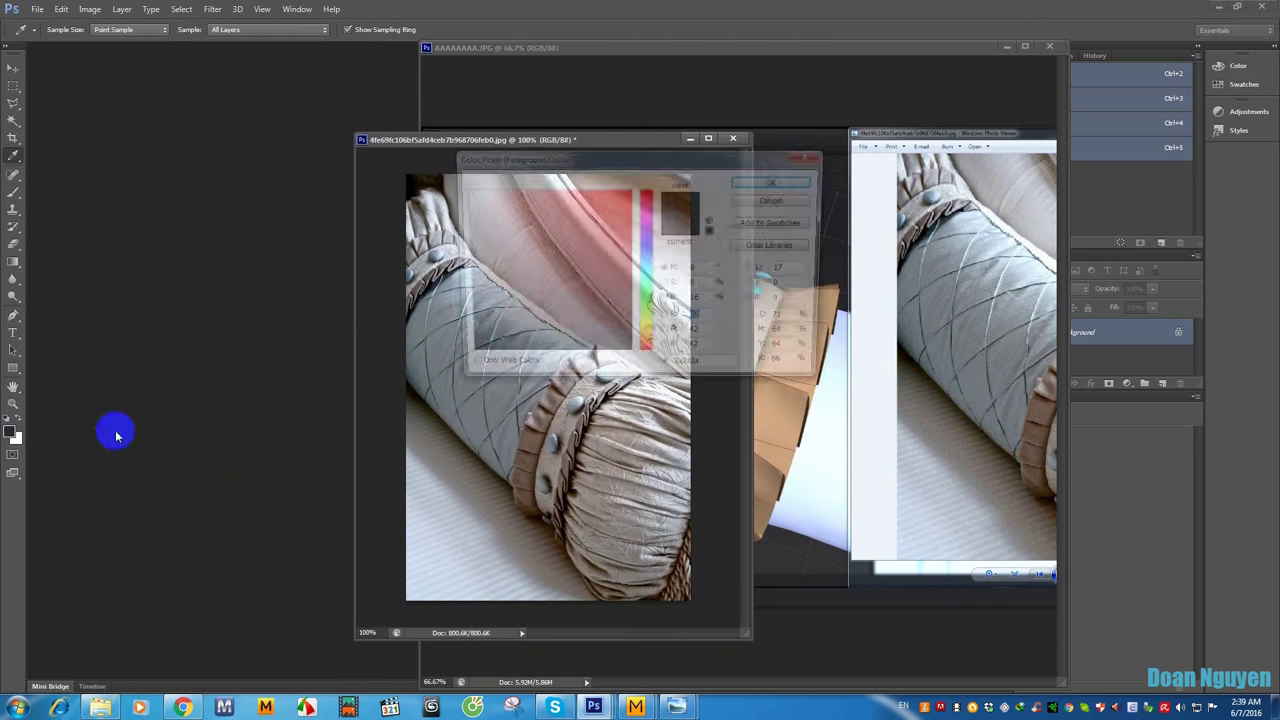
left_click(628, 198)
left_click(768, 186)
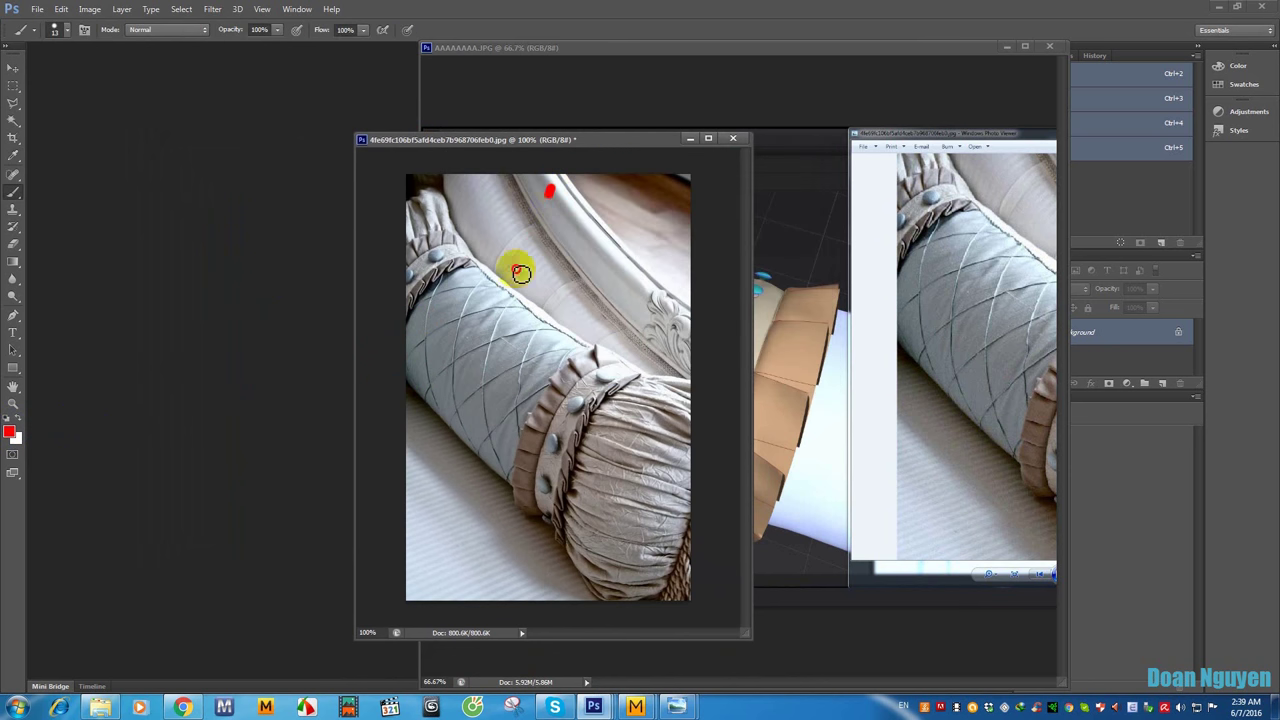
left_click_drag(548, 188, 494, 297)
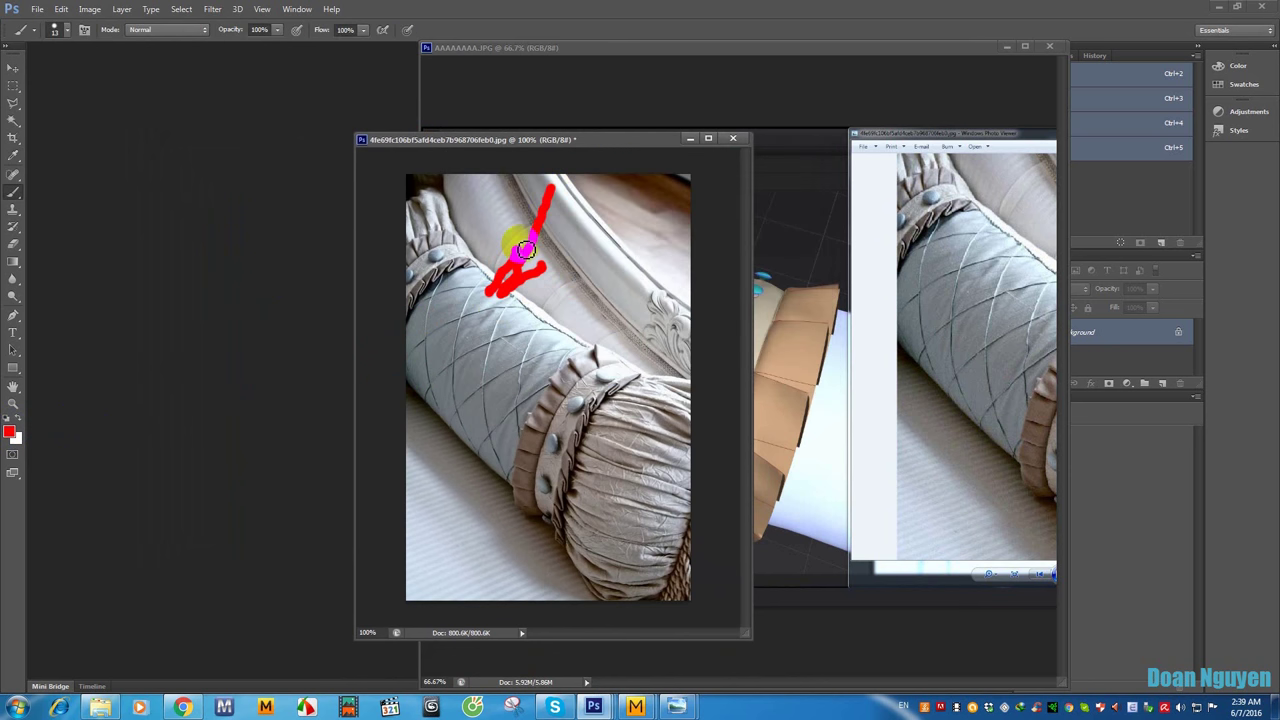
Step: Rearrange the Photoshop image windows and switch to Marvelous Designer
left_click(826, 98)
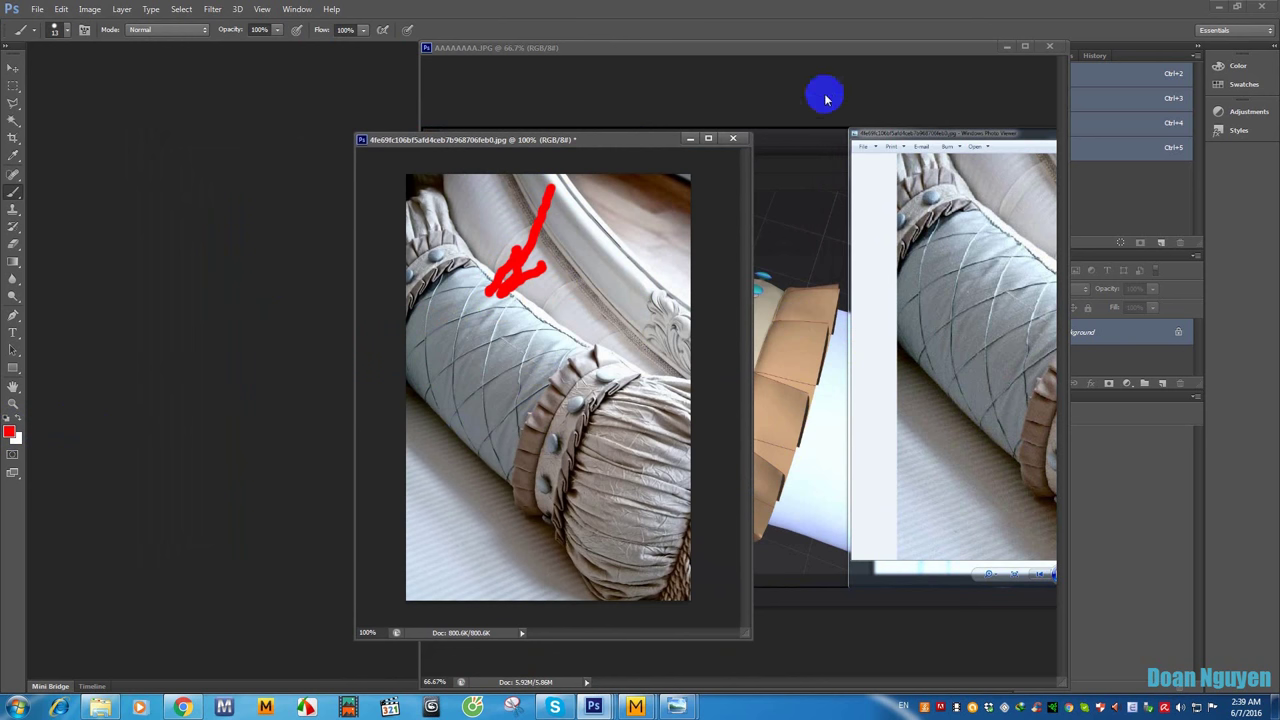
left_click(808, 48)
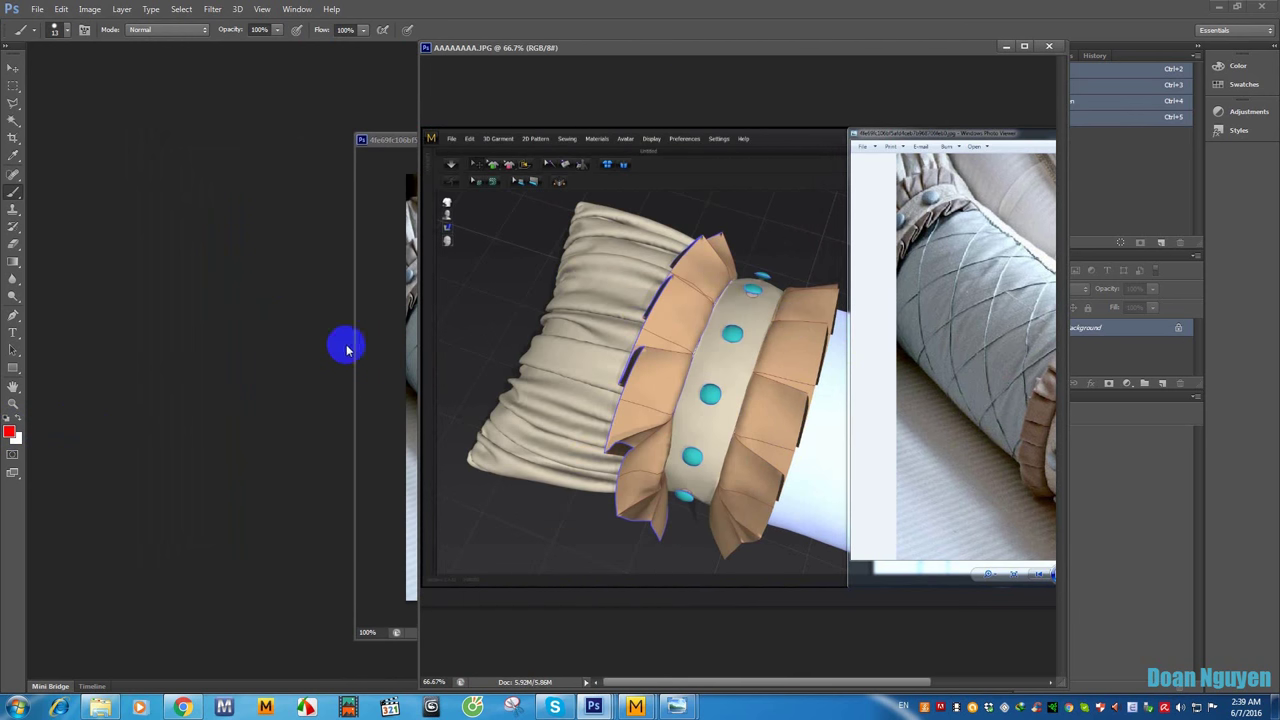
left_click_drag(409, 138, 258, 118)
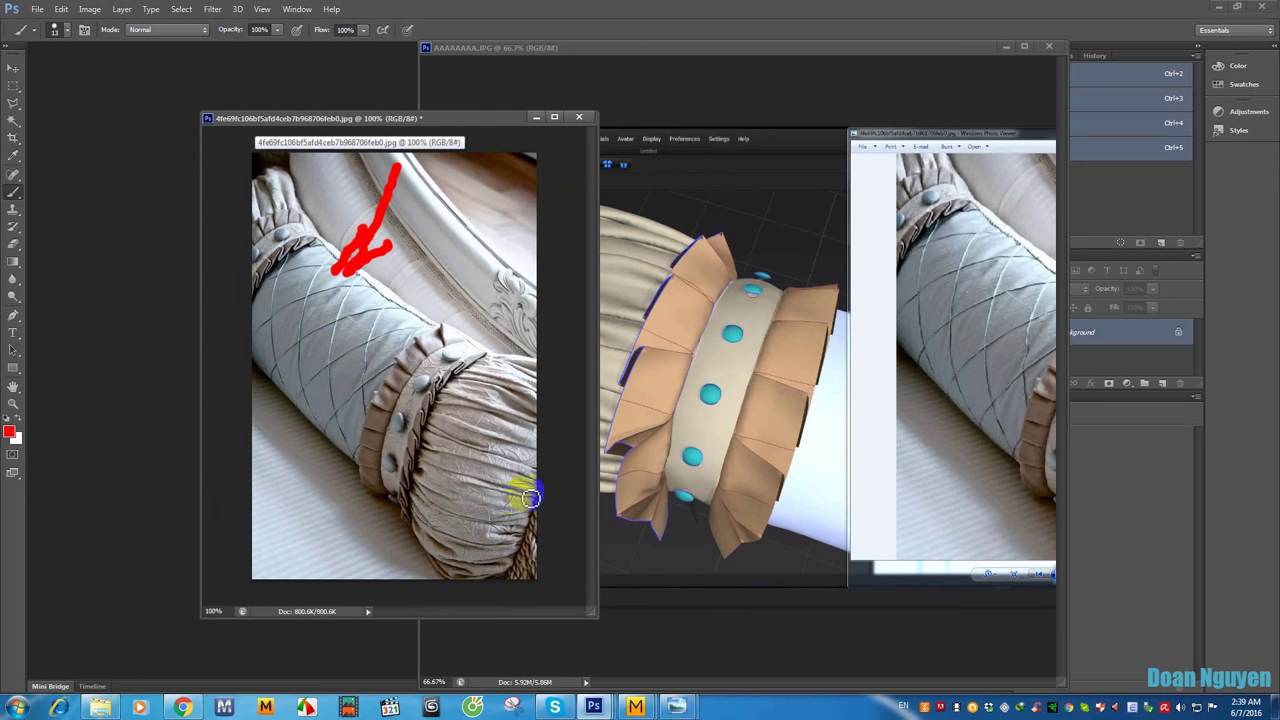
left_click(635, 707)
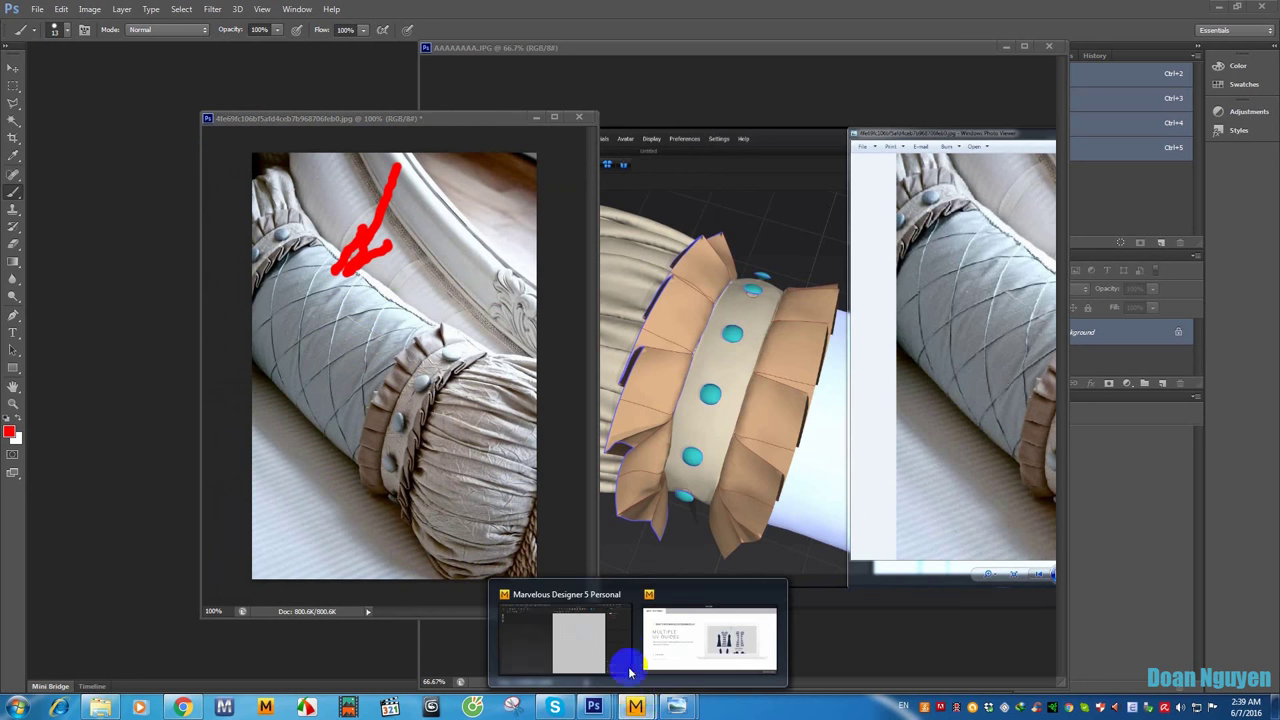
left_click(561, 638)
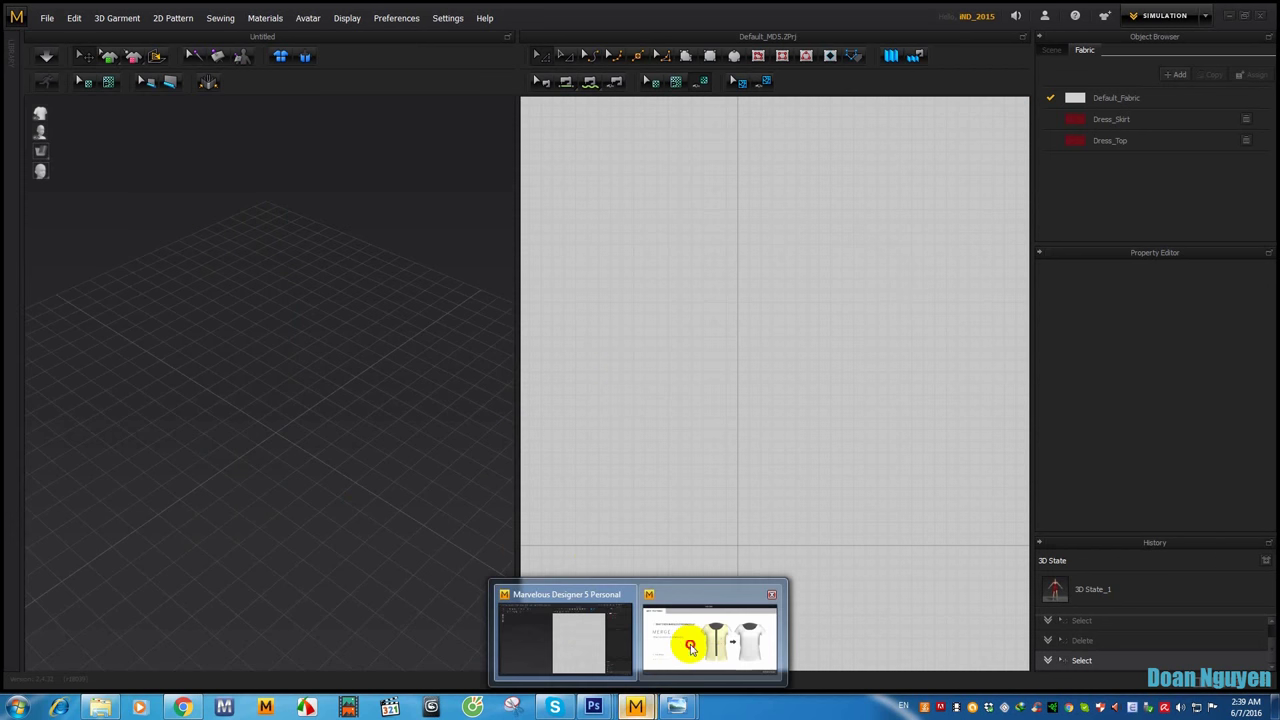
Step: Dismiss the welcome window and place a 600 × 300 mm rectangle pattern in the 2D window
left_click(689, 648)
left_click(943, 220)
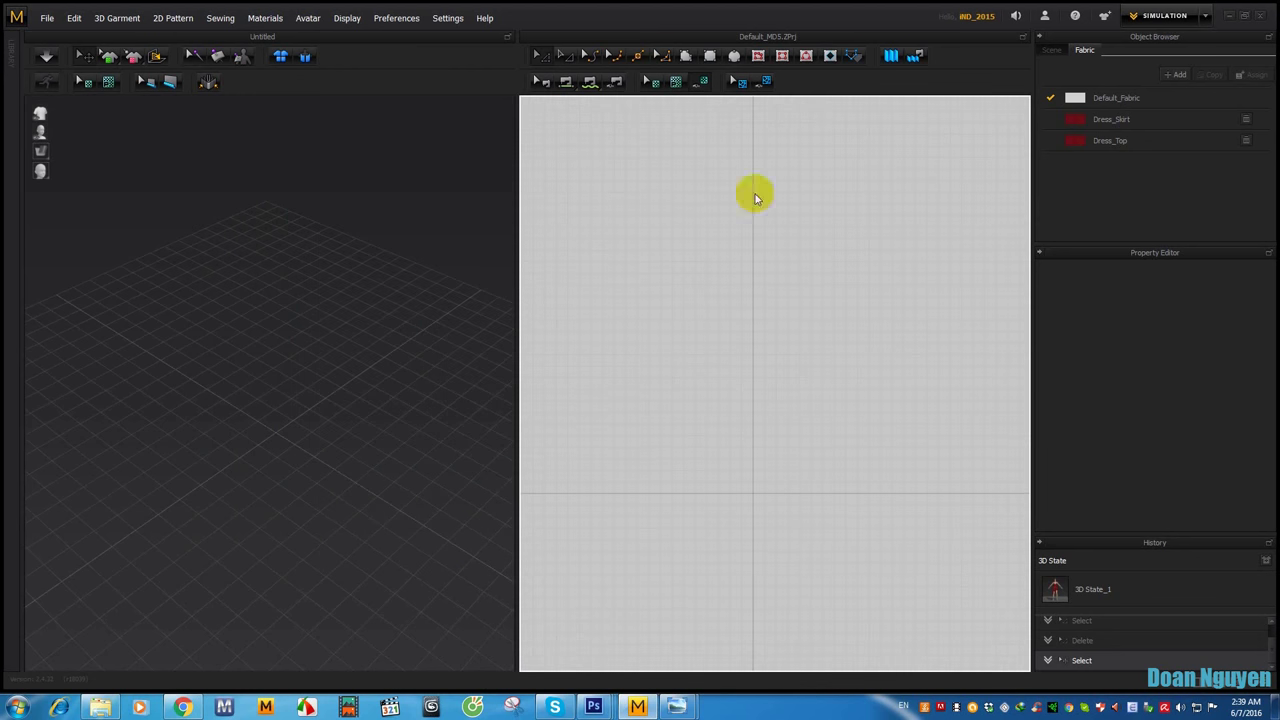
left_click(735, 78)
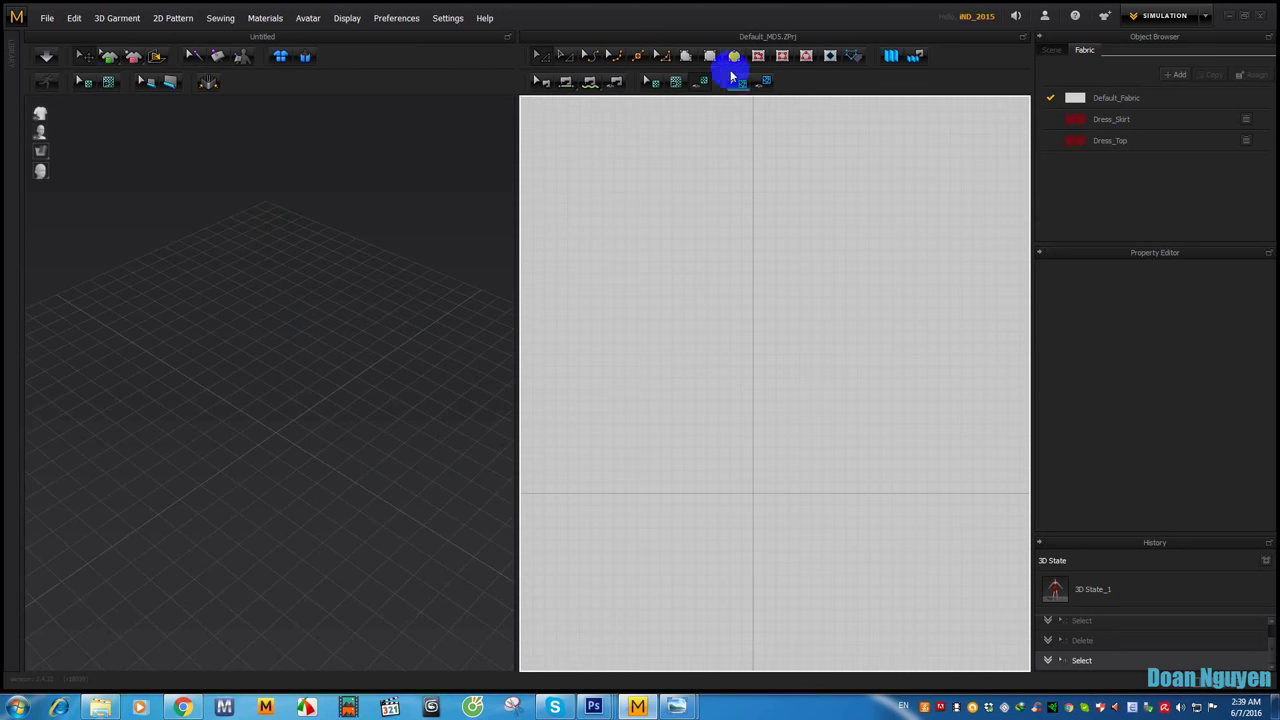
left_click(733, 427)
type("300")
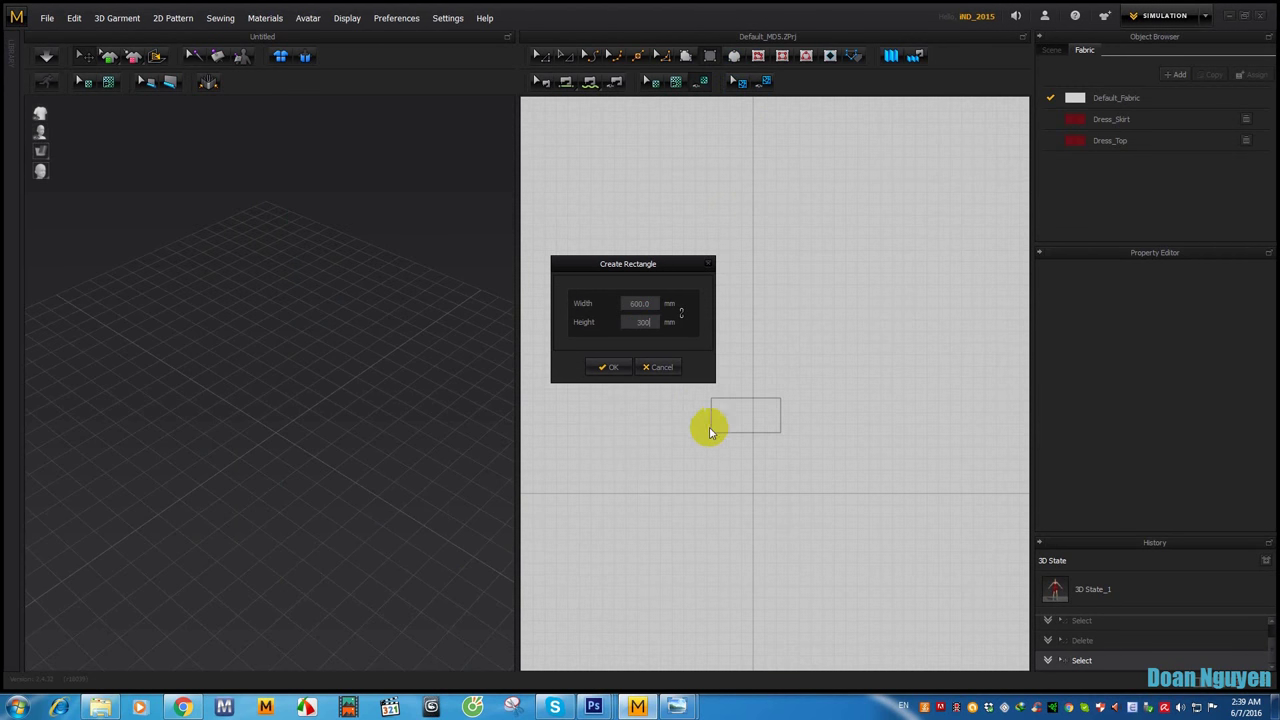
left_click(612, 367)
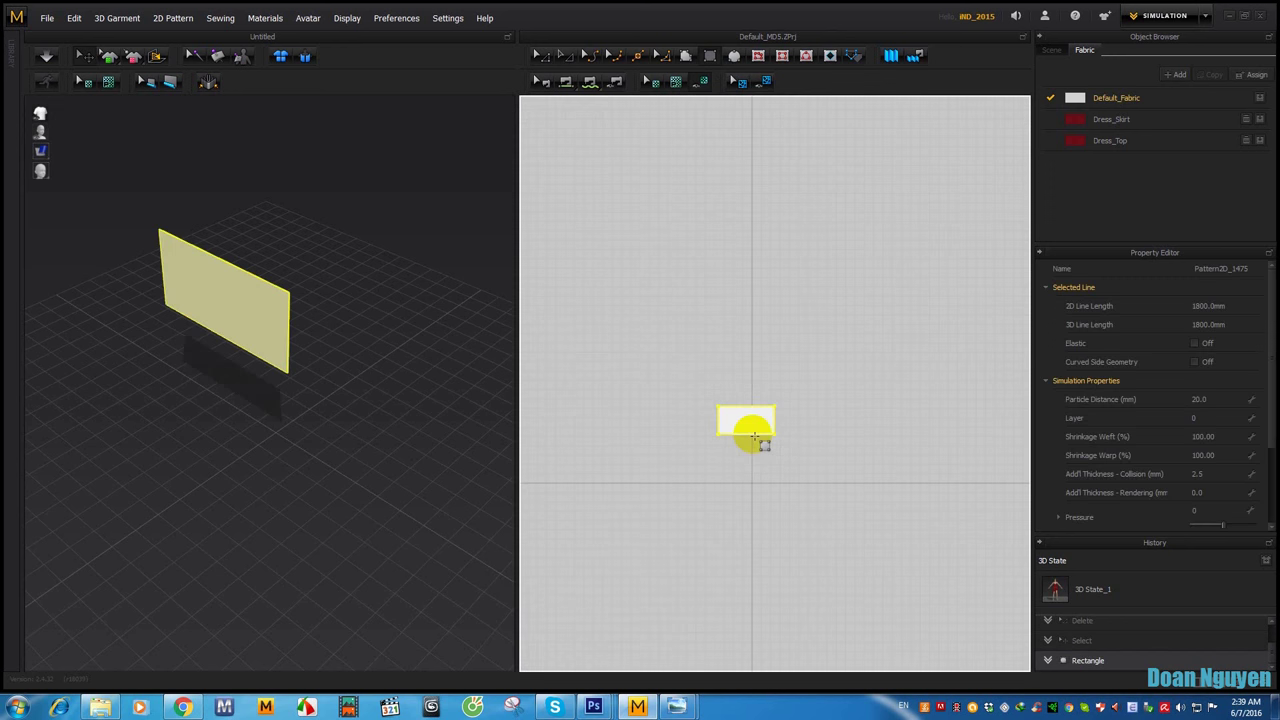
scroll(752, 436, "up", 1)
scroll(694, 409, "up", 3)
scroll(774, 406, "down", 2)
scroll(863, 457, "up", 2)
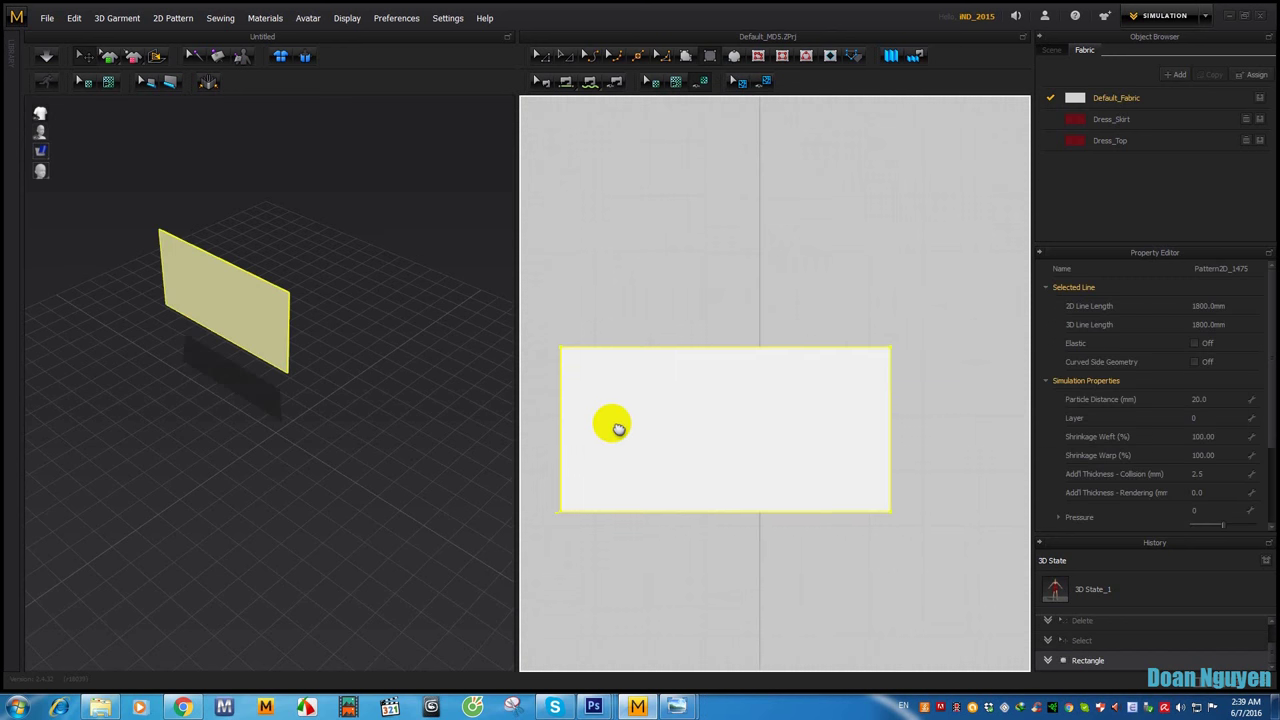
Step: Widen the rectangle by dragging its left side outward with Transform Pattern
right_click_drag(618, 428, 664, 418)
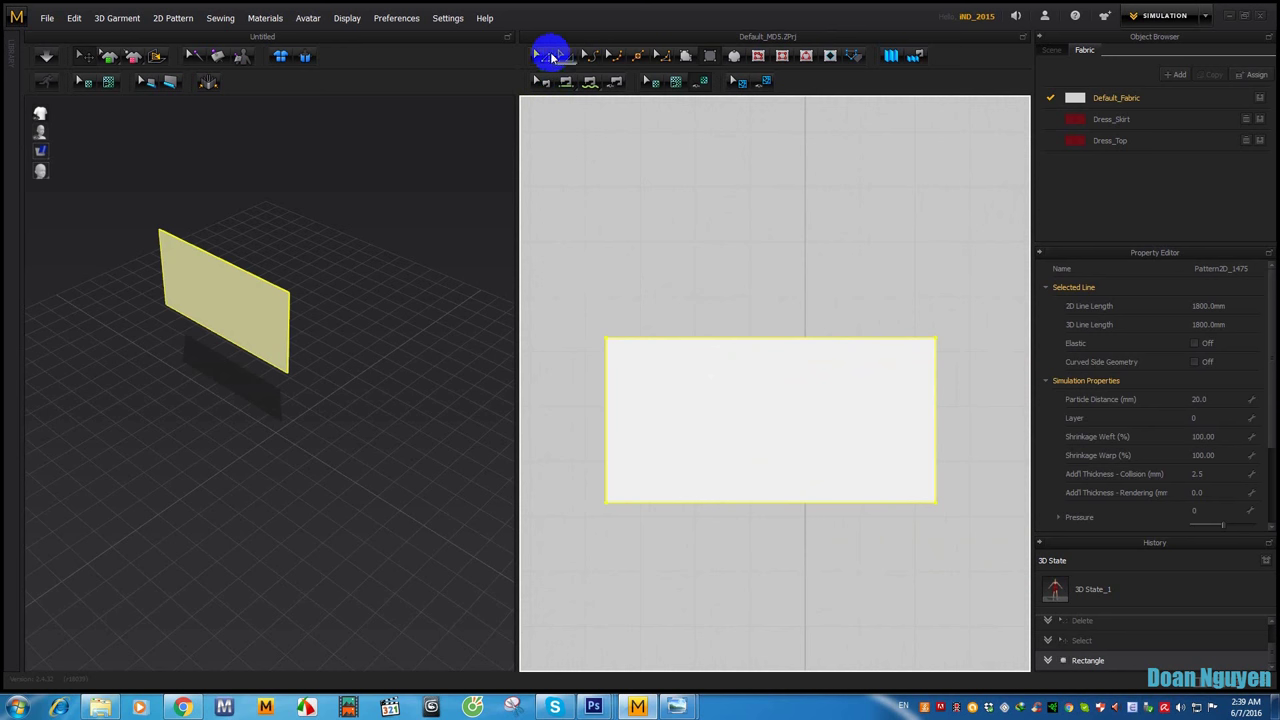
left_click(552, 57)
scroll(631, 380, "down", 3)
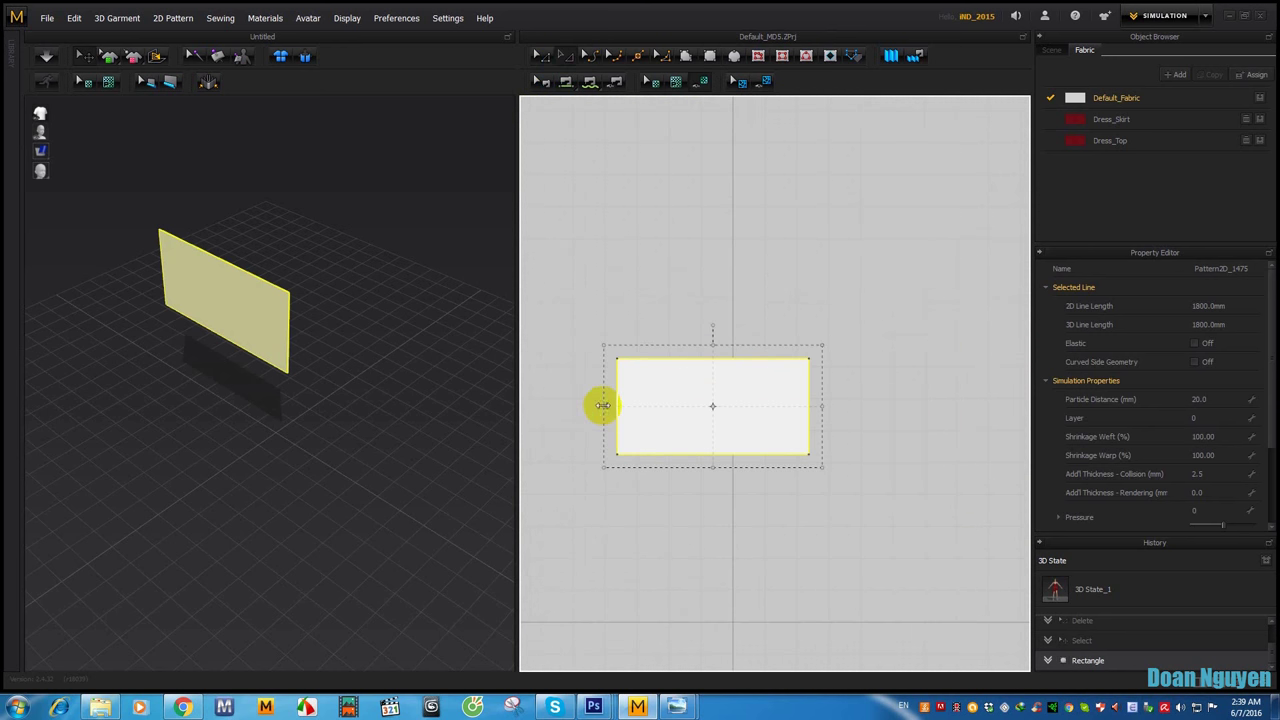
left_click_drag(603, 405, 571, 402)
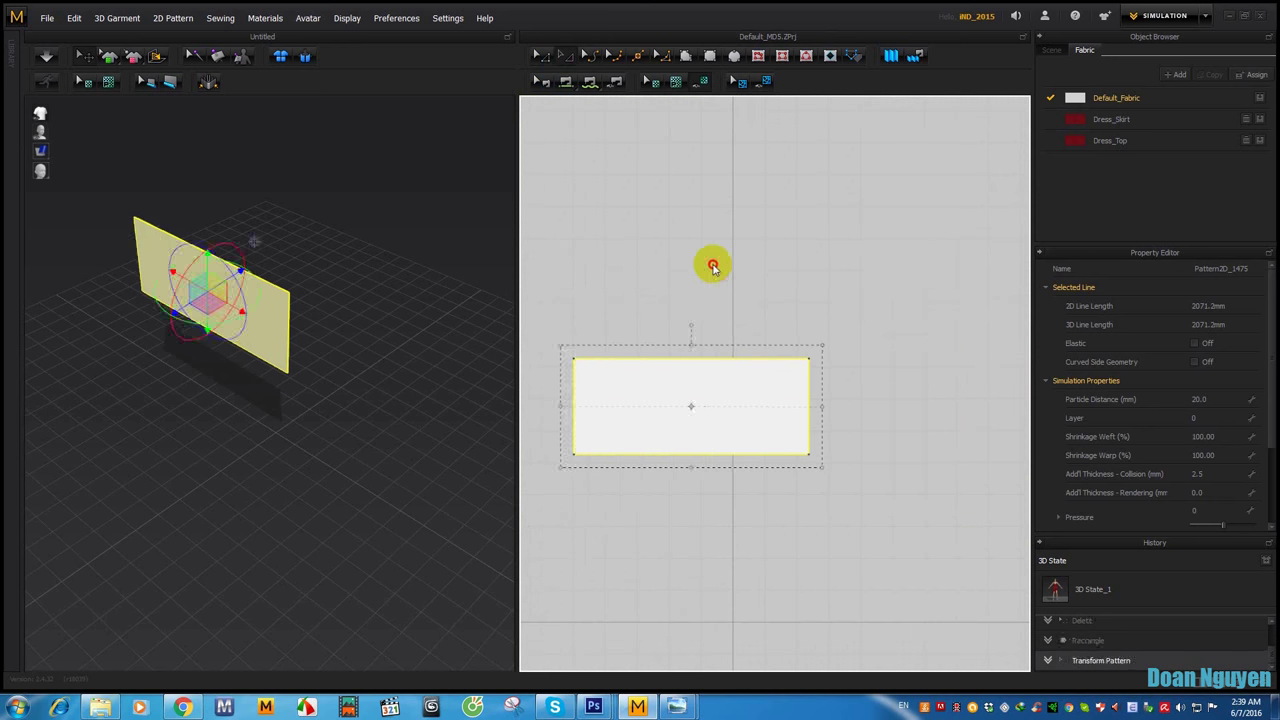
left_click(709, 263)
Step: Reframe the 2D view around the widened strip and clear the selection
mouse_move(737, 234)
right_mouse_down()
mouse_move(757, 267)
mouse_move(700, 310)
right_mouse_up()
left_click(733, 279)
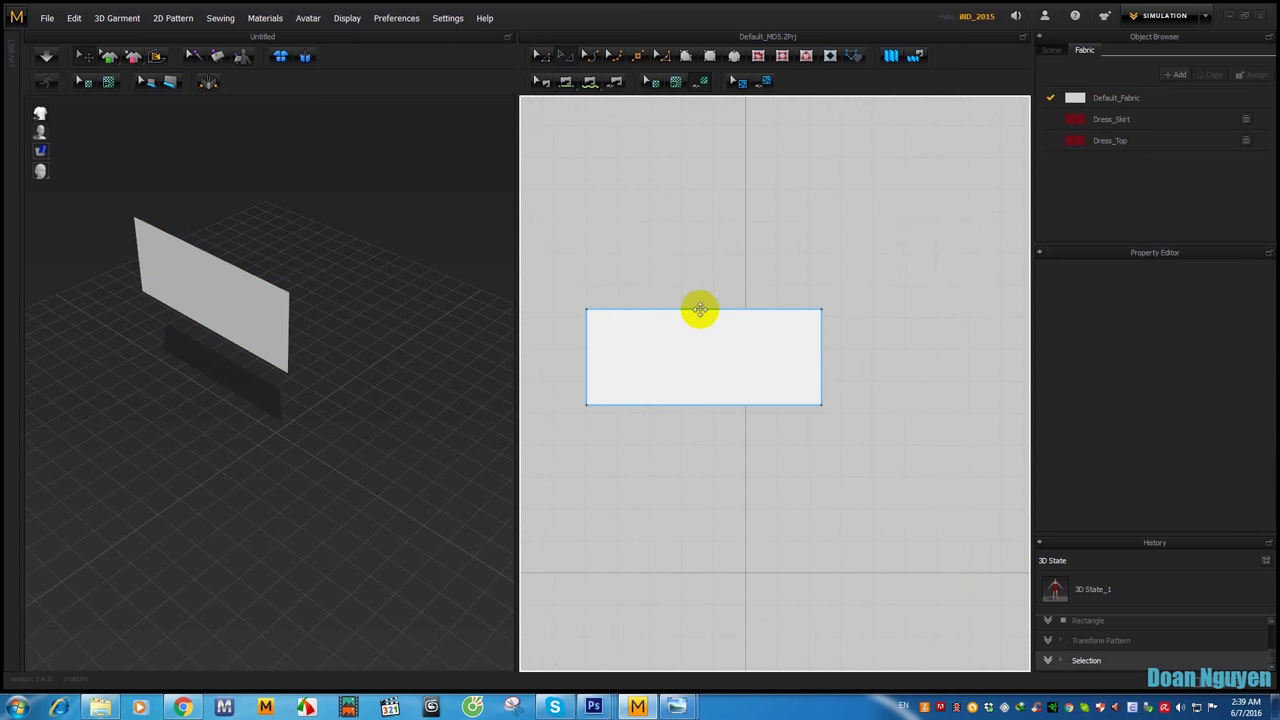
left_click(700, 310)
right_click_drag(671, 280, 698, 251)
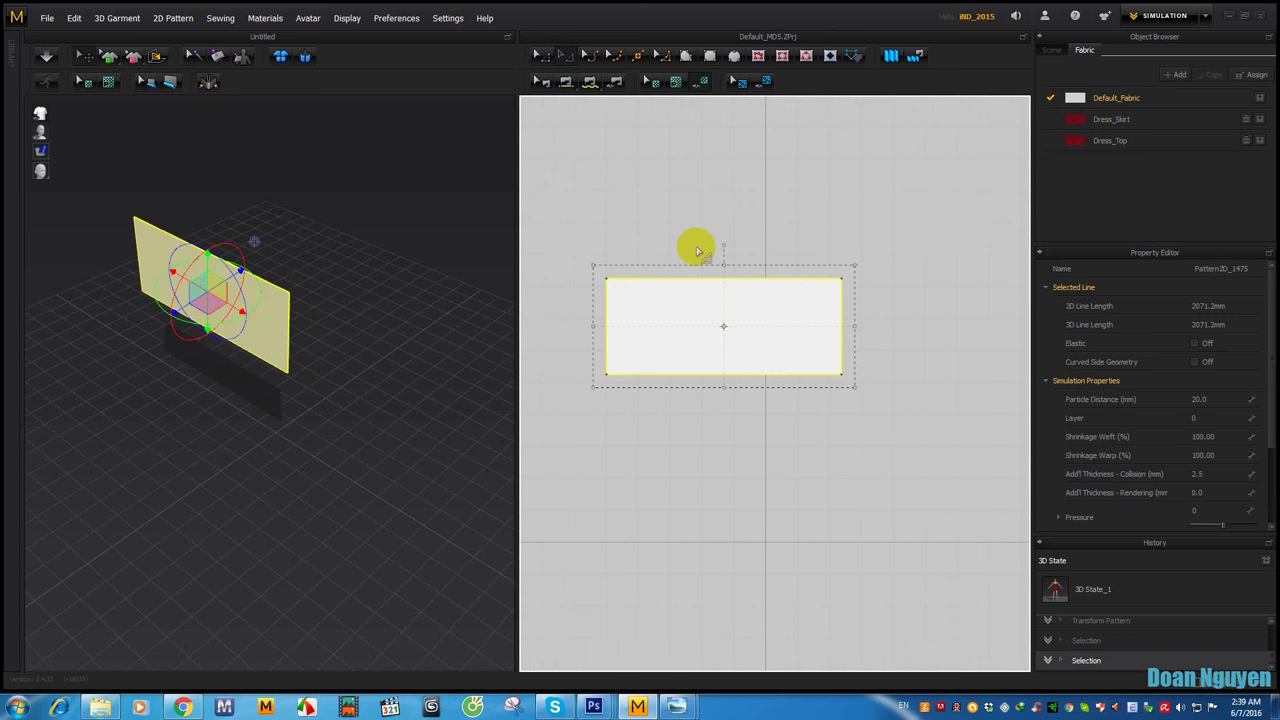
left_click(680, 220)
scroll(680, 220, "up", 2)
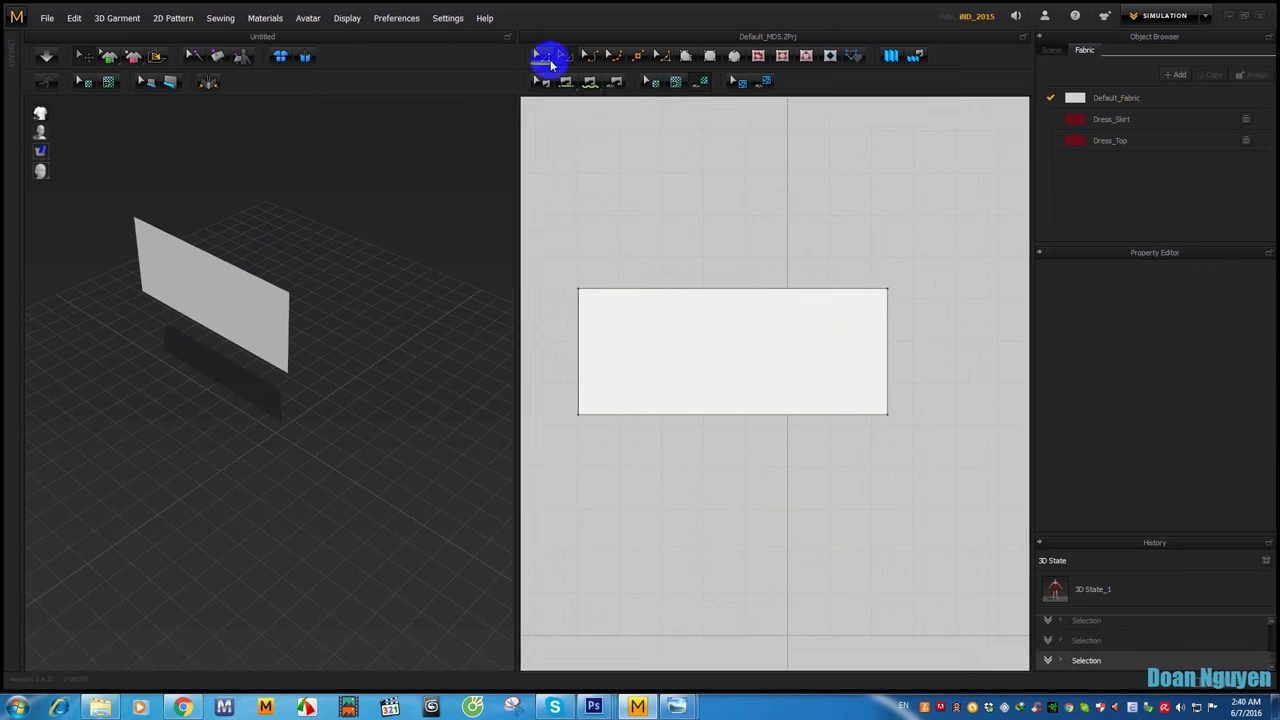
left_click(680, 333)
scroll(675, 337, "down", 1)
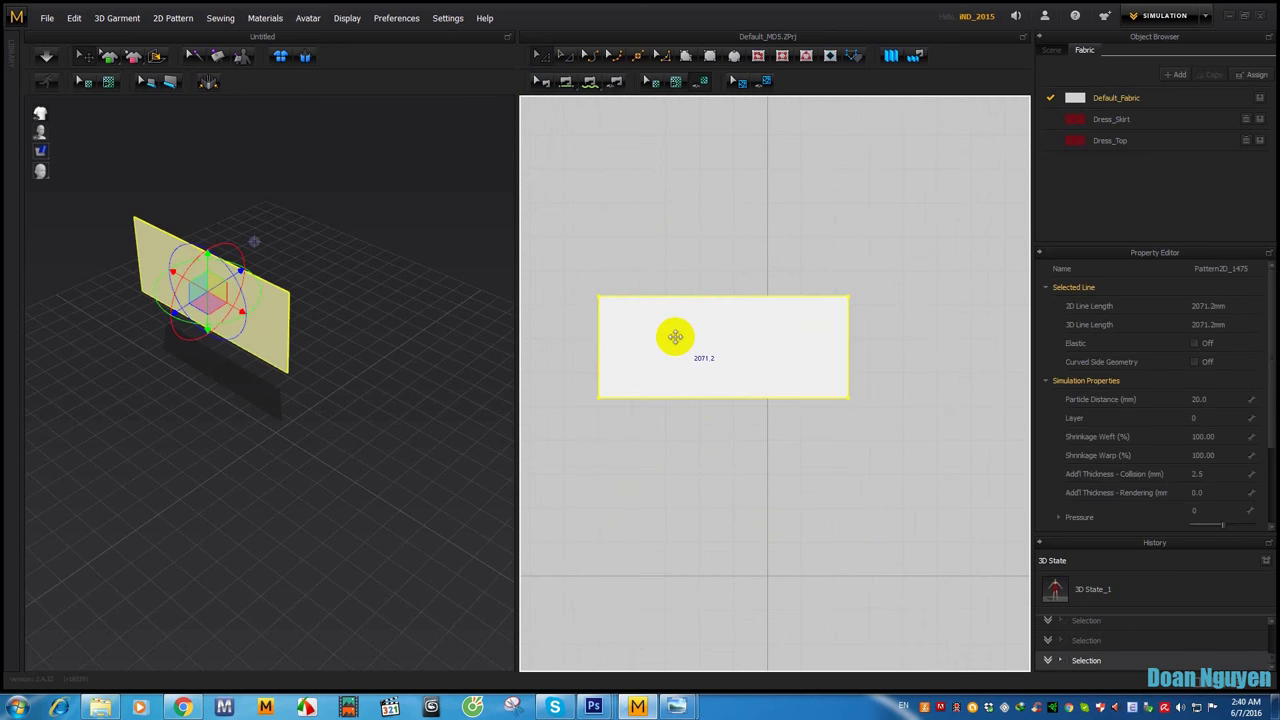
scroll(675, 337, "down", 1)
right_click_drag(675, 337, 631, 350)
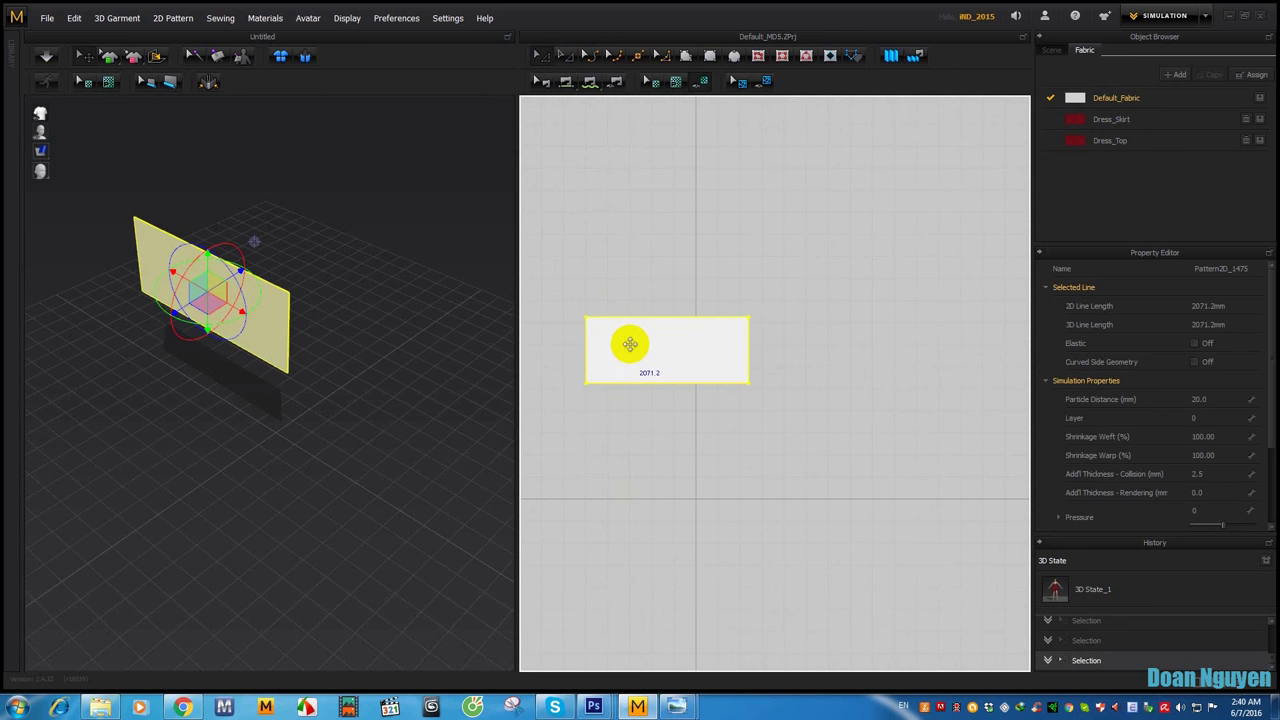
scroll(640, 340, "up", 1)
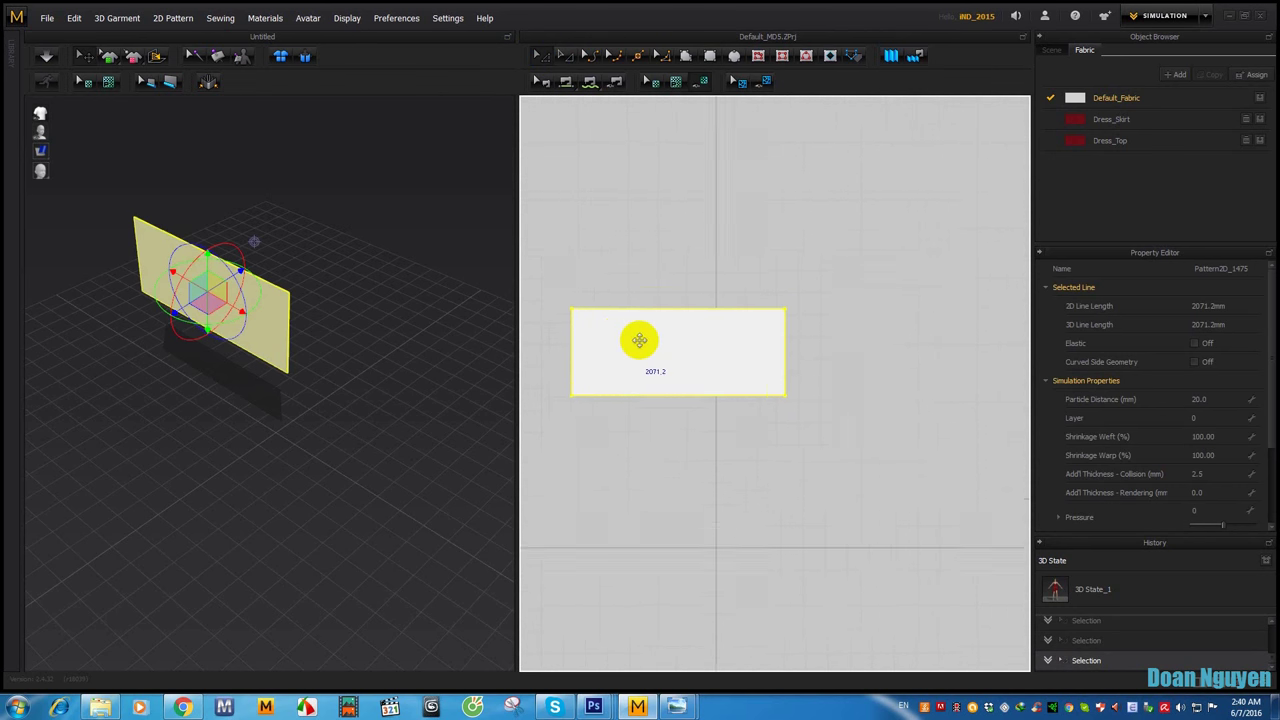
scroll(651, 334, "up", 2)
scroll(655, 326, "down", 1)
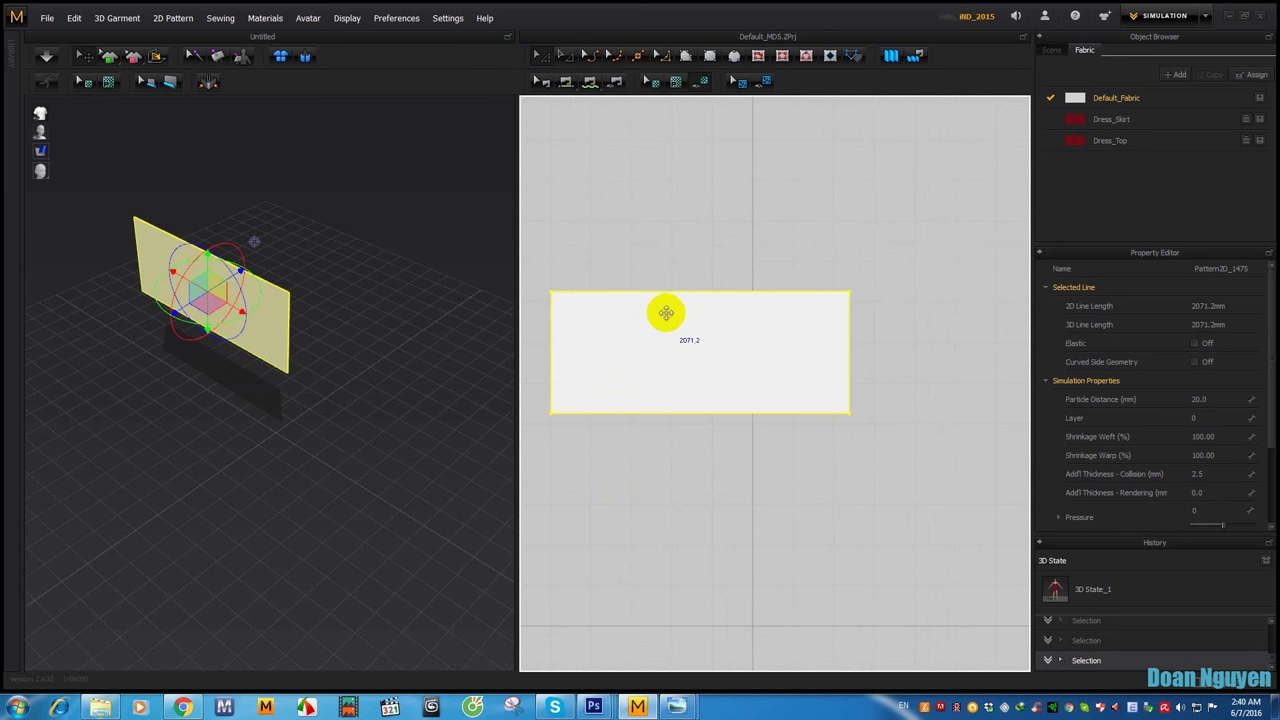
left_click(634, 275)
right_click_drag(640, 294, 669, 300)
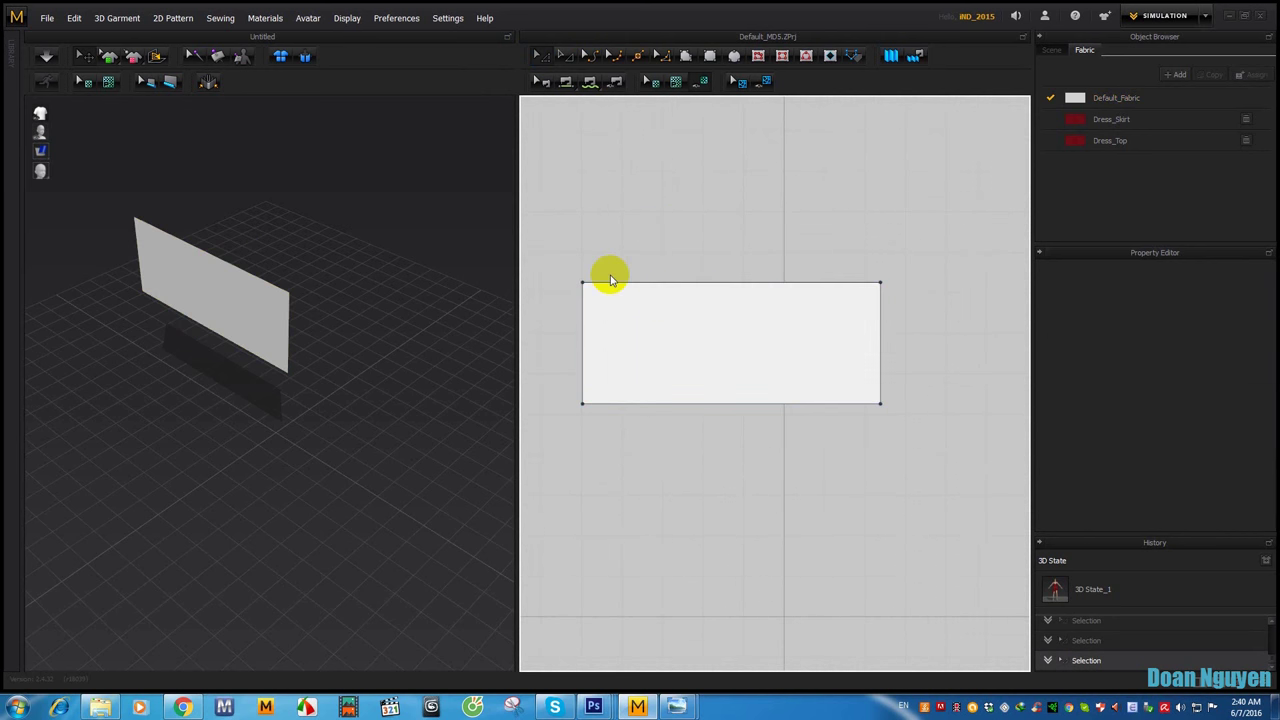
Step: Offset the left edge as an internal line 200 mm in
left_click(584, 310)
right_click(584, 310)
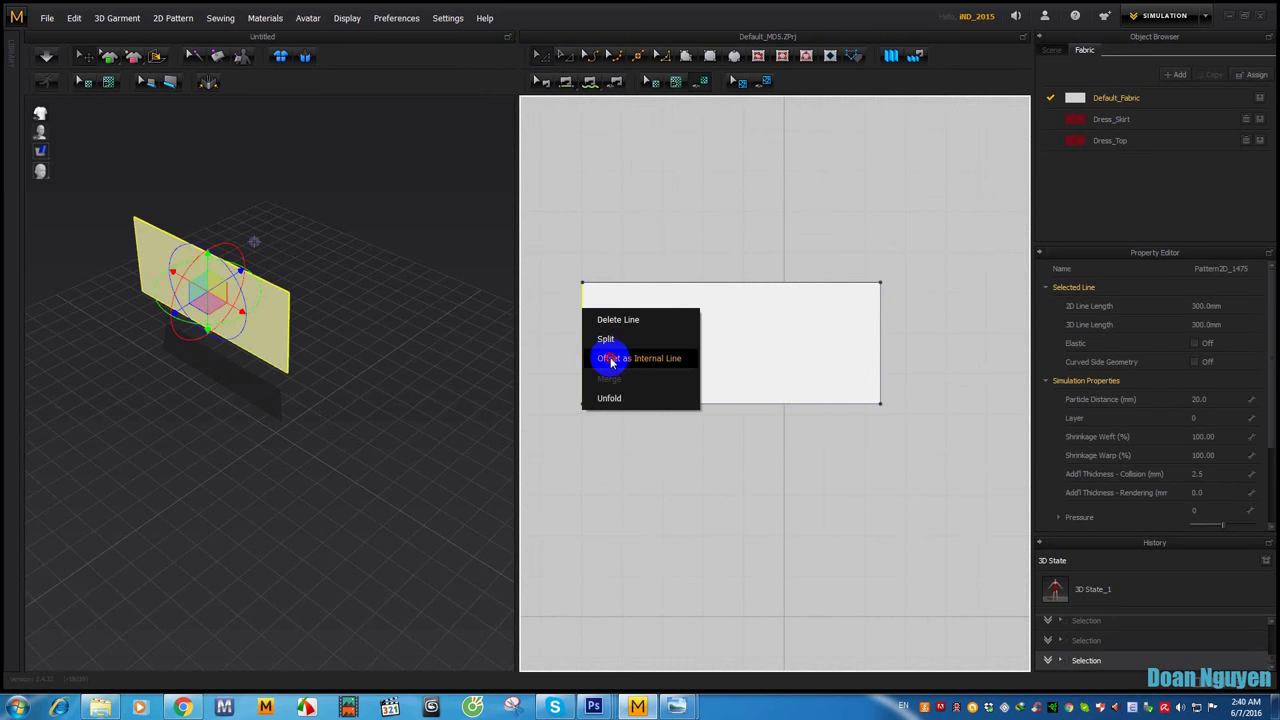
left_click(611, 362)
mouse_move(626, 229)
left_mouse_down()
mouse_move(798, 237)
mouse_move(810, 283)
left_mouse_up()
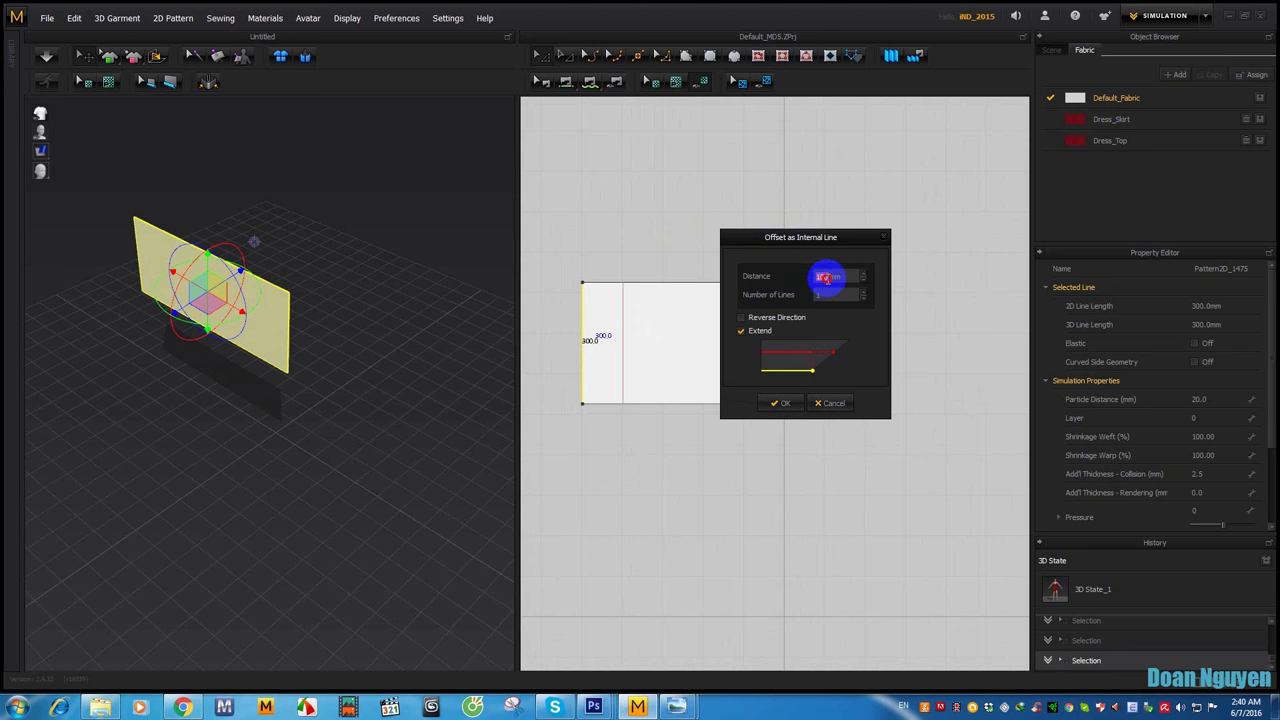
left_click(779, 403)
left_click(922, 318)
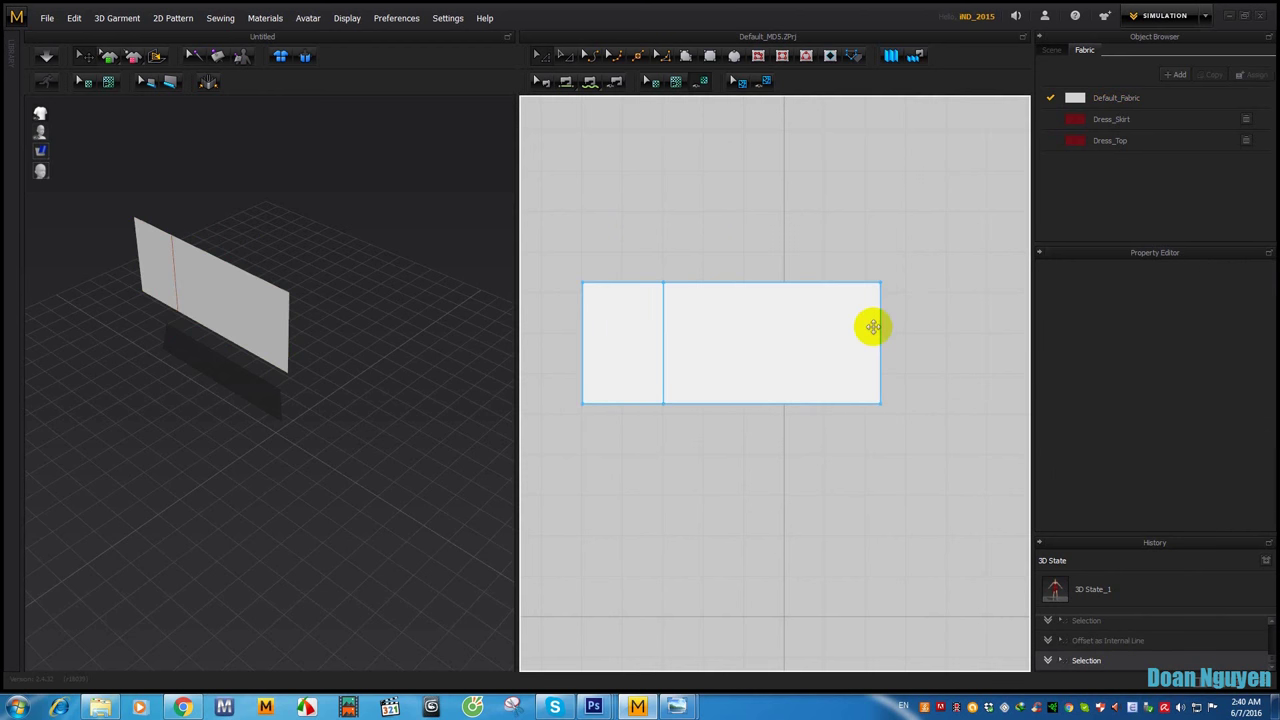
Step: Add a second internal line 200 mm in from the right edge
left_click(880, 327)
right_click(880, 330)
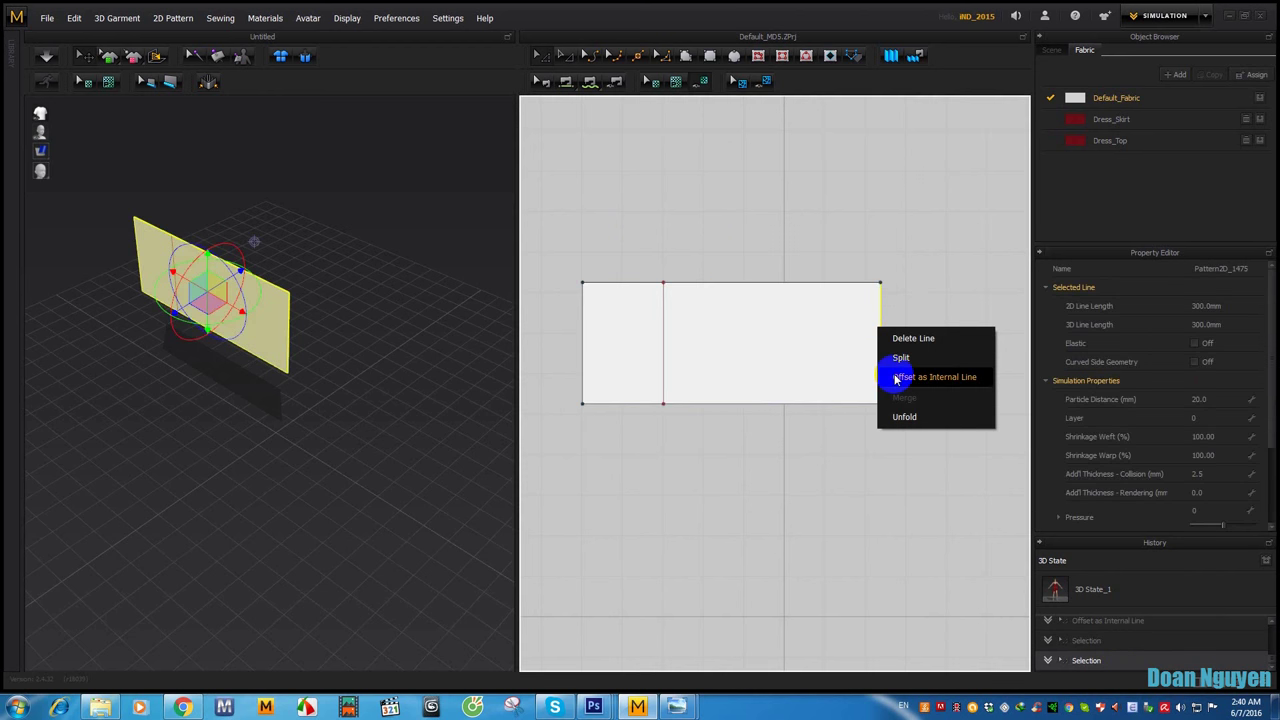
left_click(893, 374)
type("00")
left_click(650, 410)
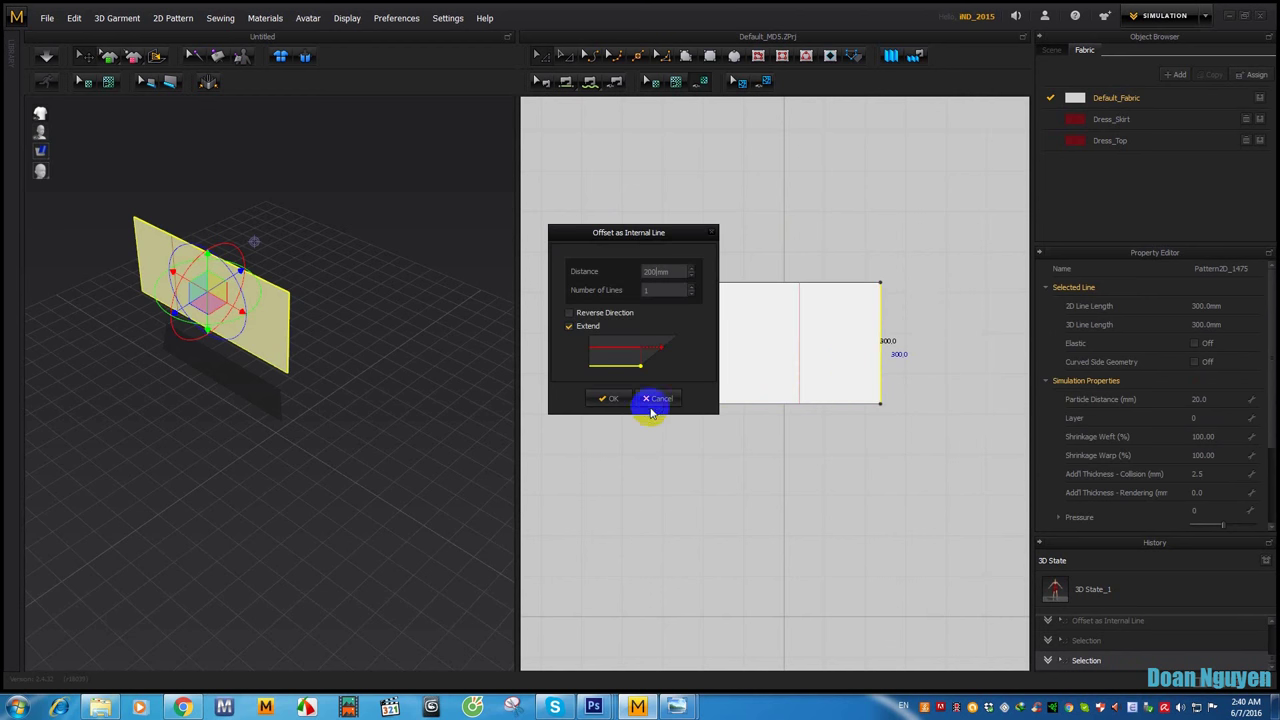
left_click(613, 399)
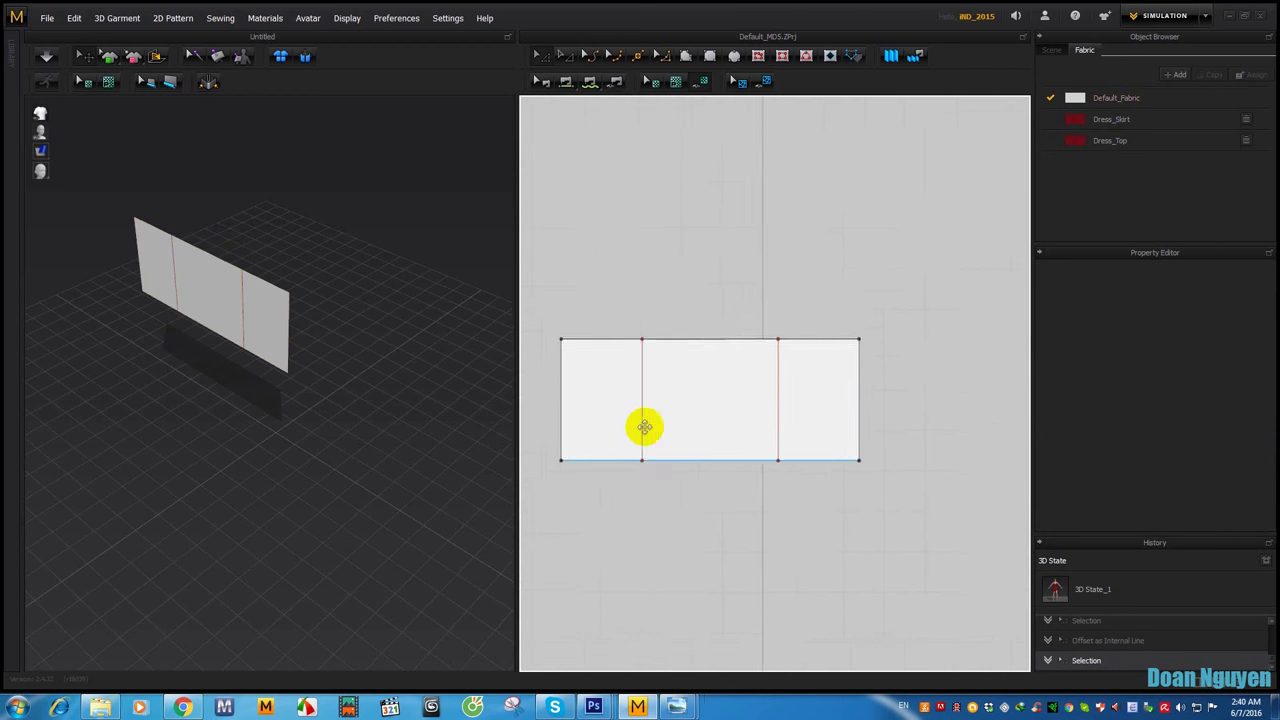
scroll(643, 426, "up", 2)
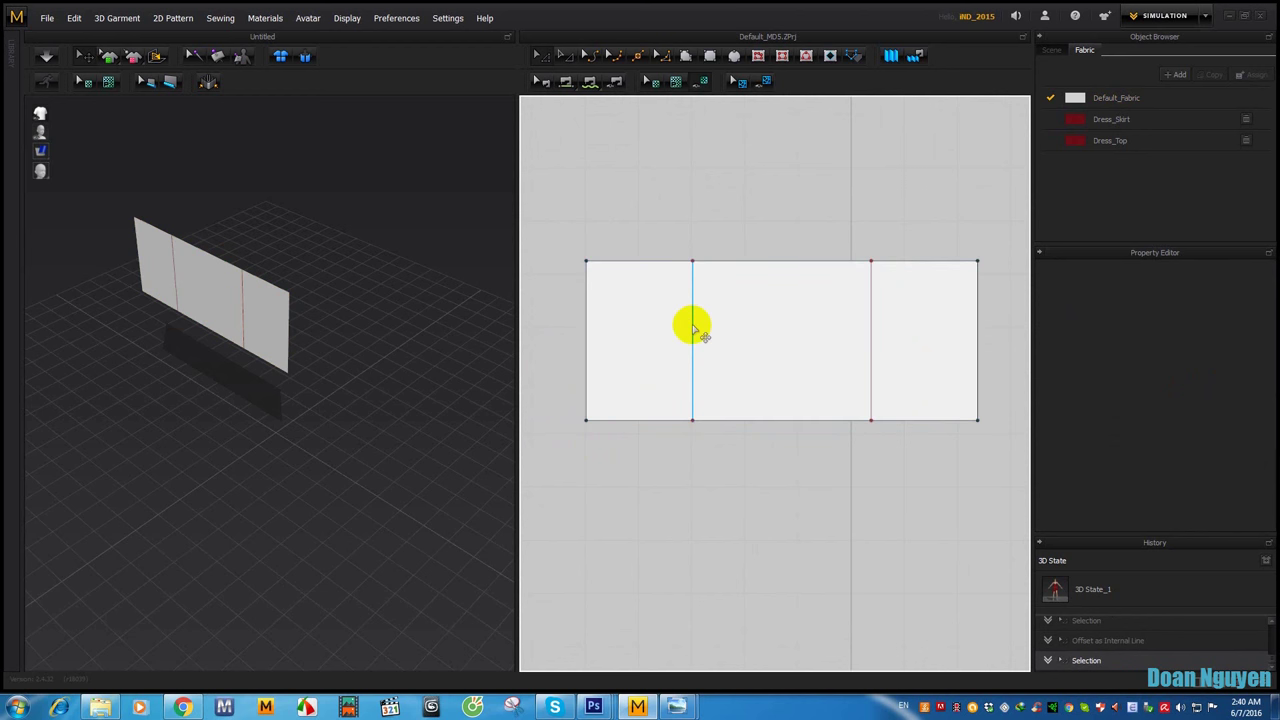
Step: Offset the left internal line by 50 mm as a new internal line
left_click(693, 330)
right_click(694, 342)
left_click(680, 210)
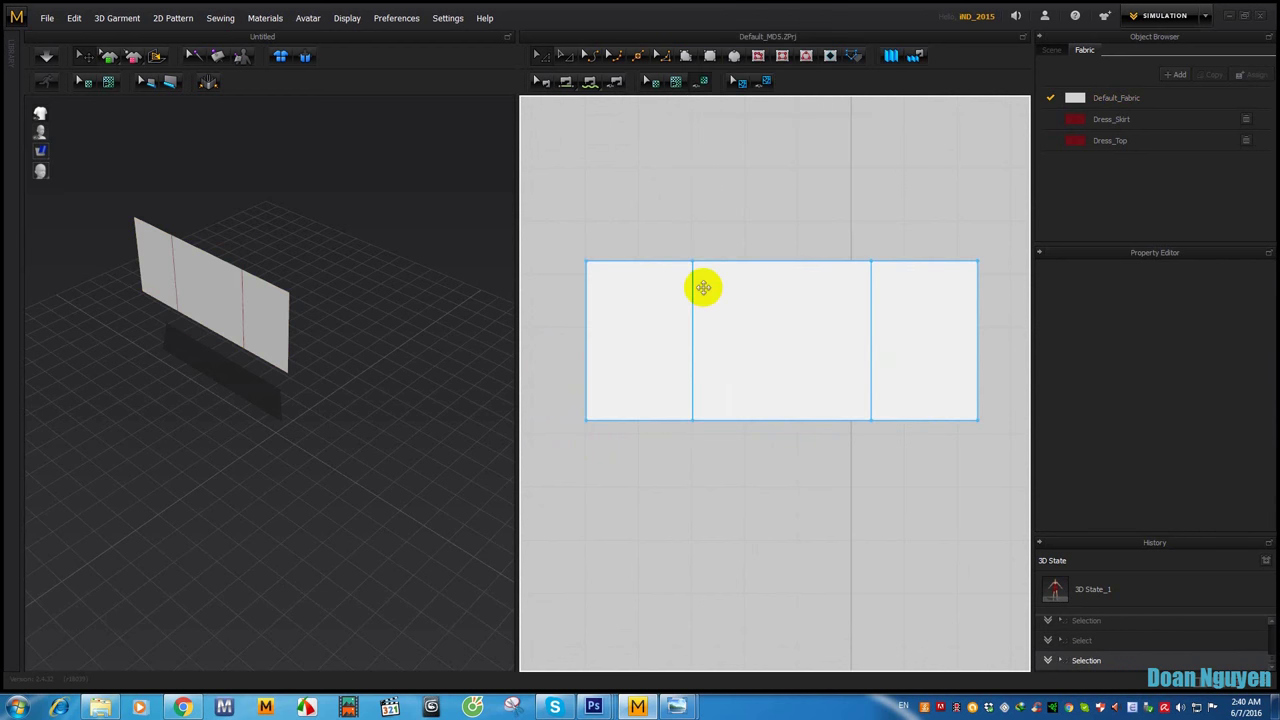
right_click(695, 294)
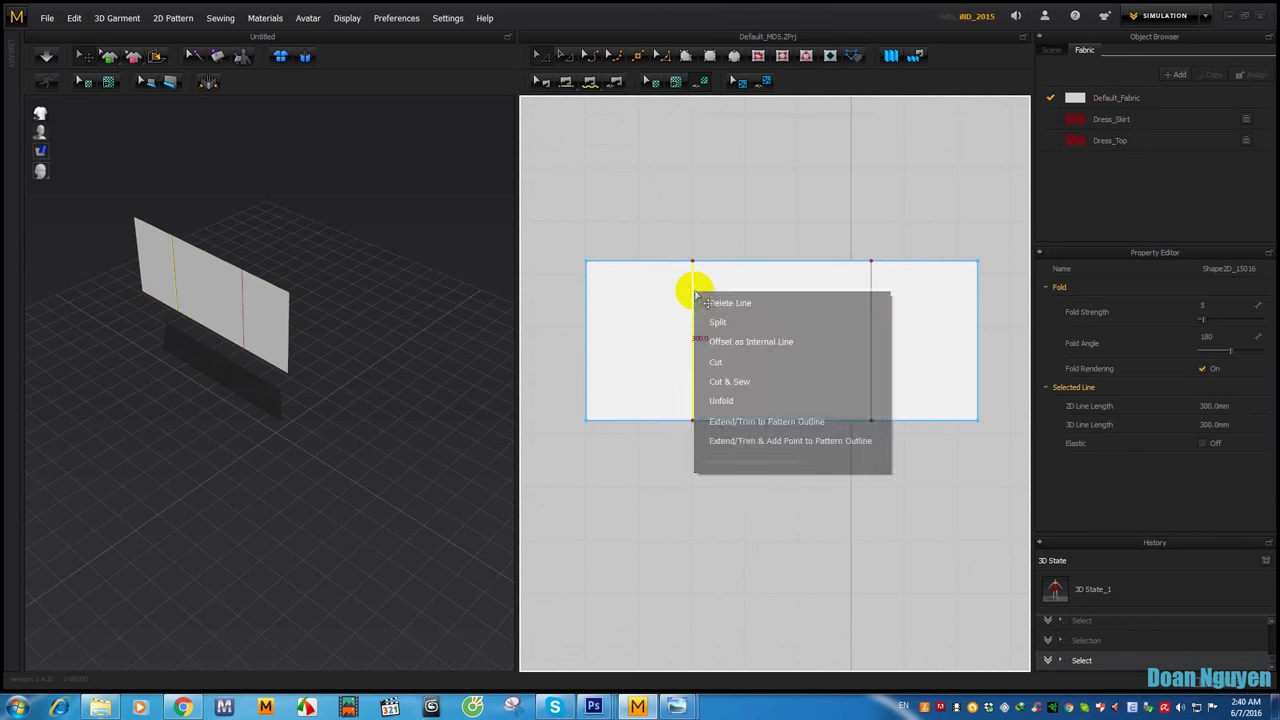
left_click(756, 342)
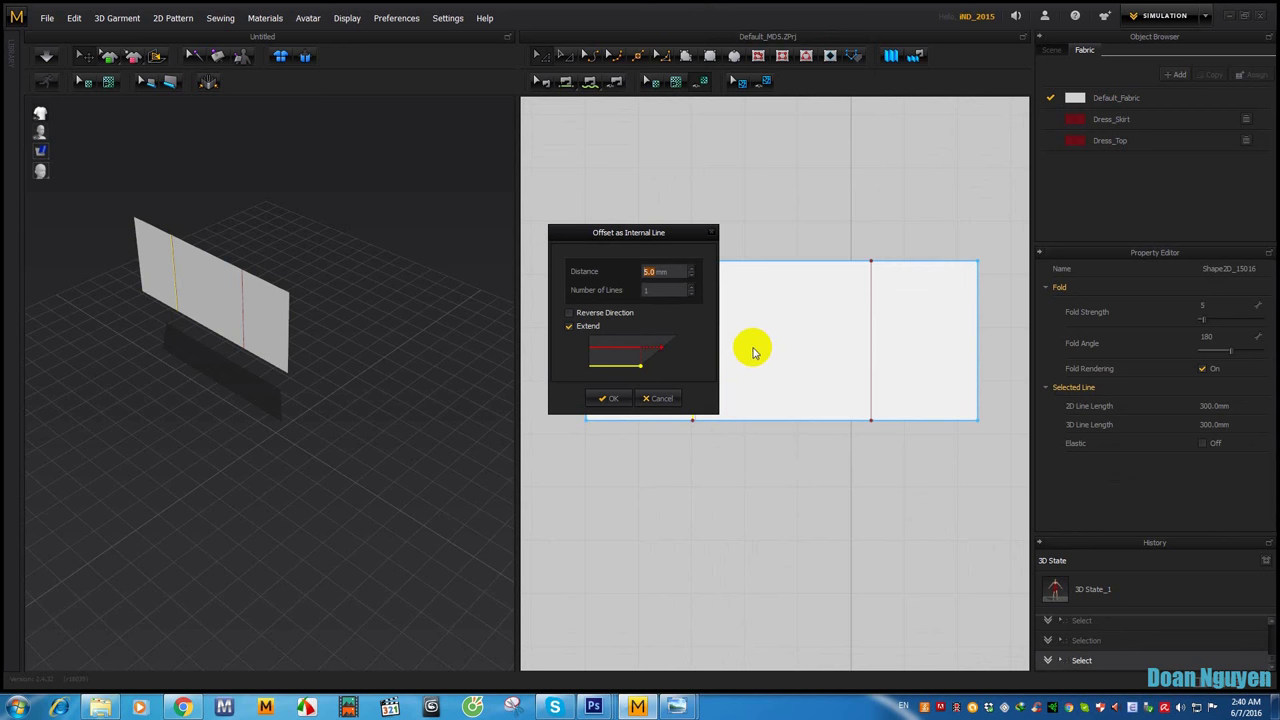
type("0")
left_click(620, 403)
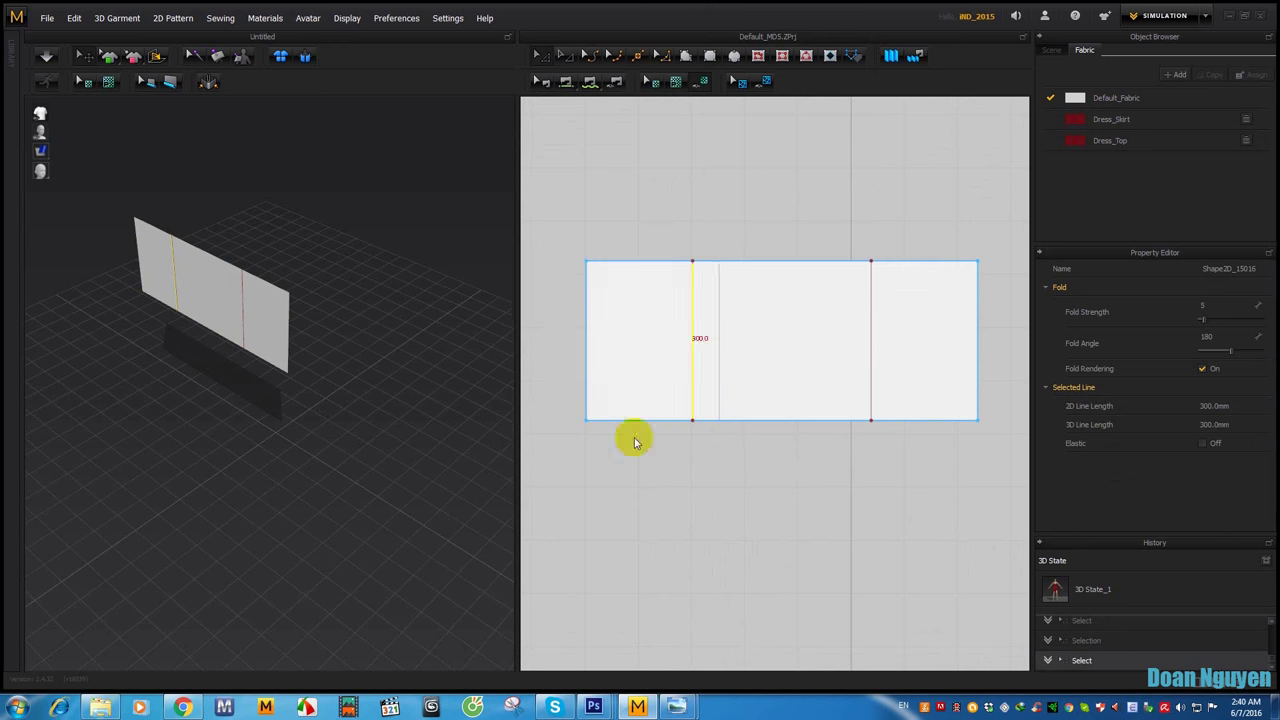
left_click(737, 494)
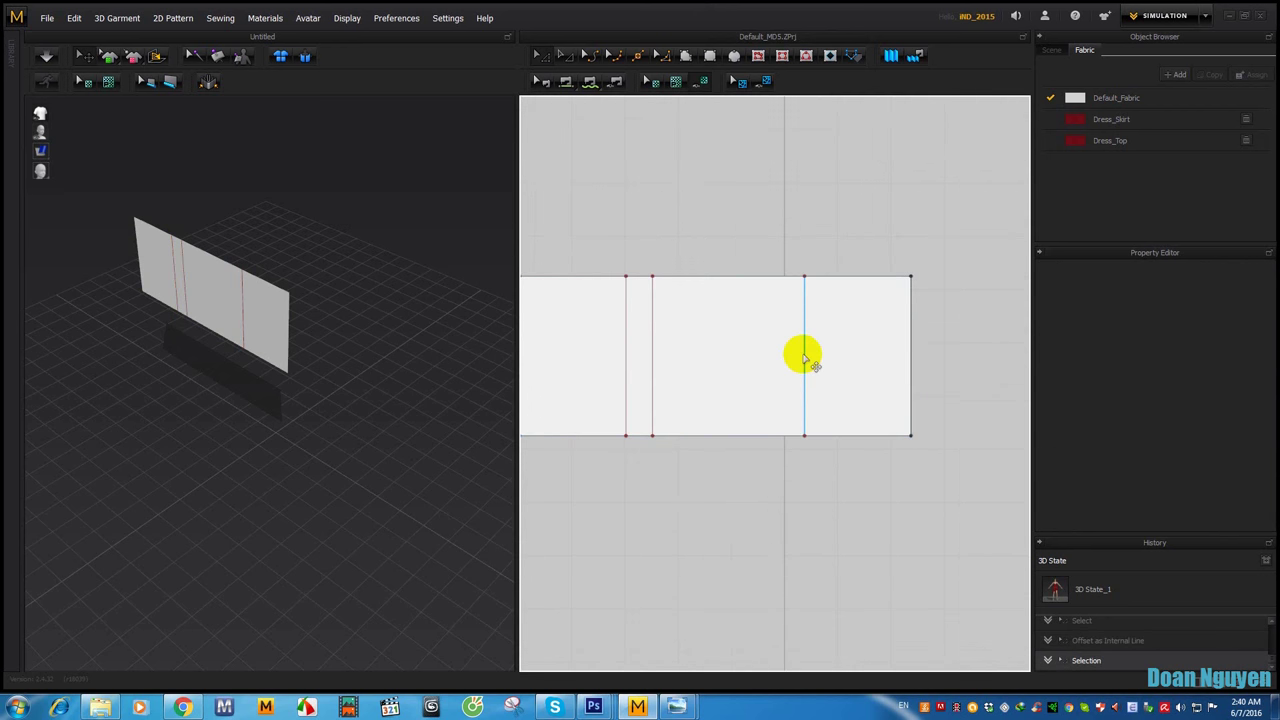
Step: Undo the 50 mm offset line
middle_click_drag(663, 366, 771, 329)
left_click(771, 292)
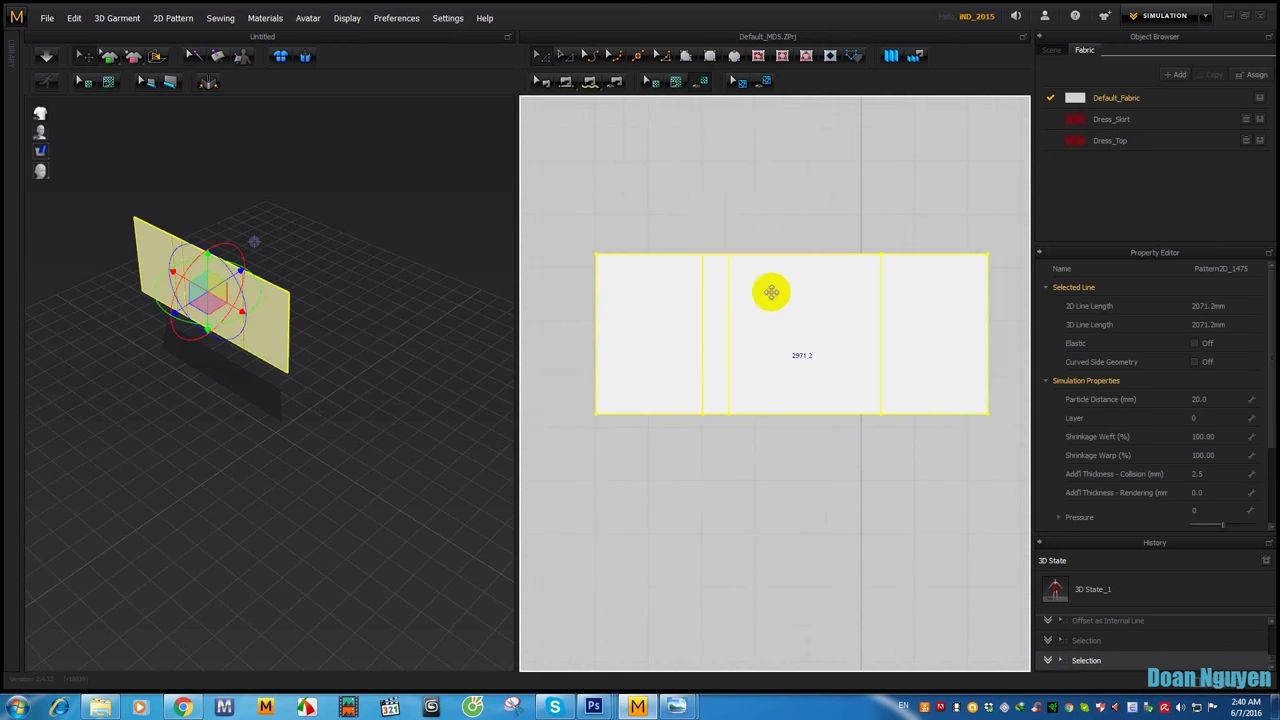
key("ctrl+z")
key("ctrl+z")
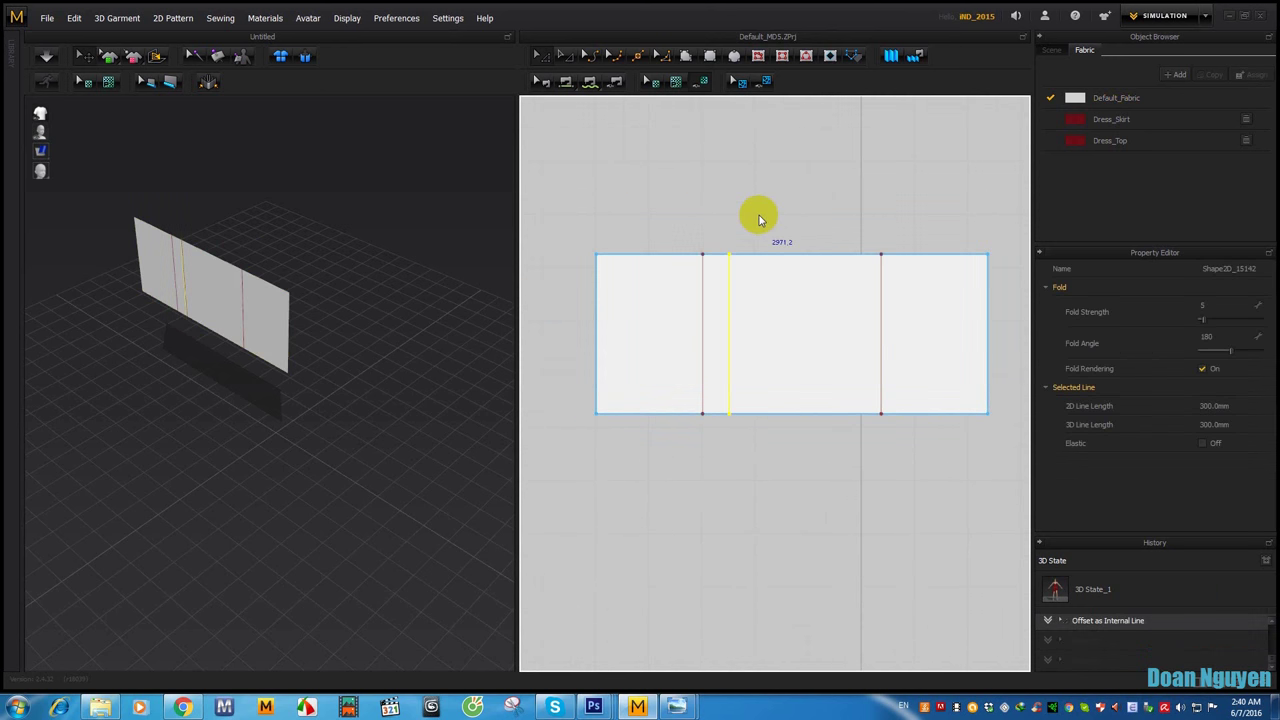
key("ctrl+z")
key("ctrl+y")
key("ctrl+z")
Step: Add 30 mm parallel internal lines beside both the left and right dividing lines
left_click(702, 290)
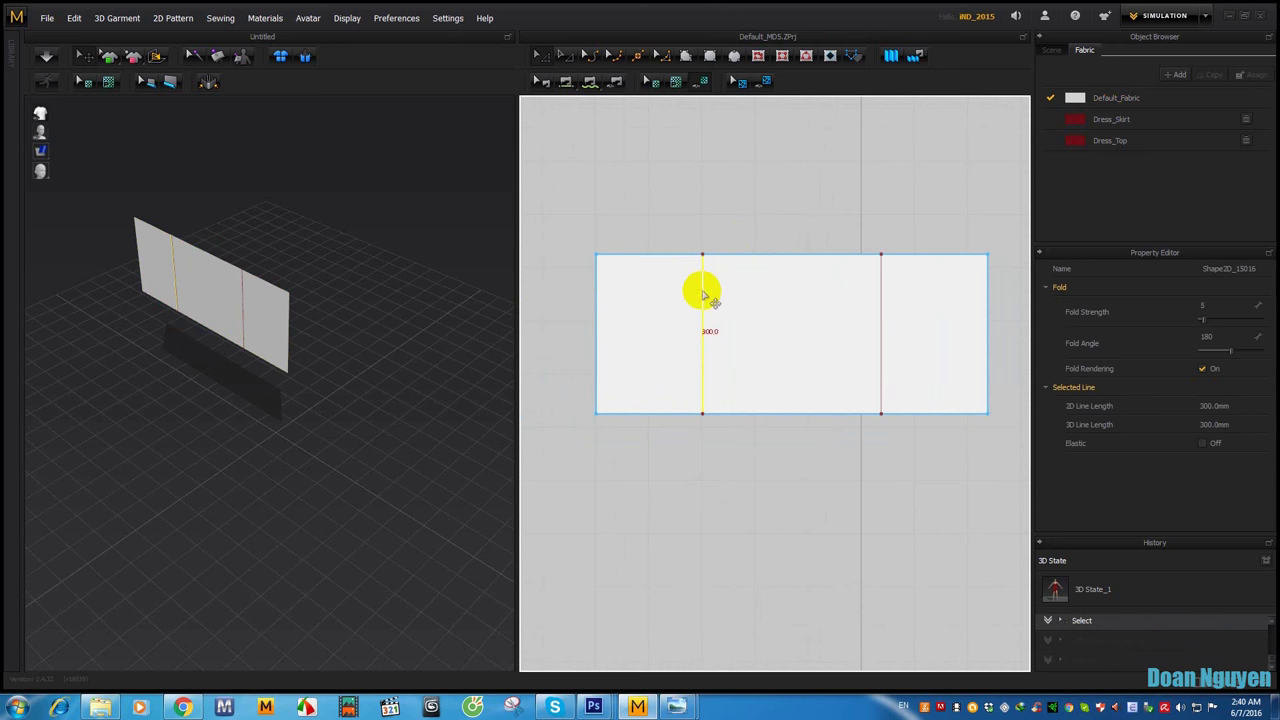
right_click(703, 294)
left_click(723, 334)
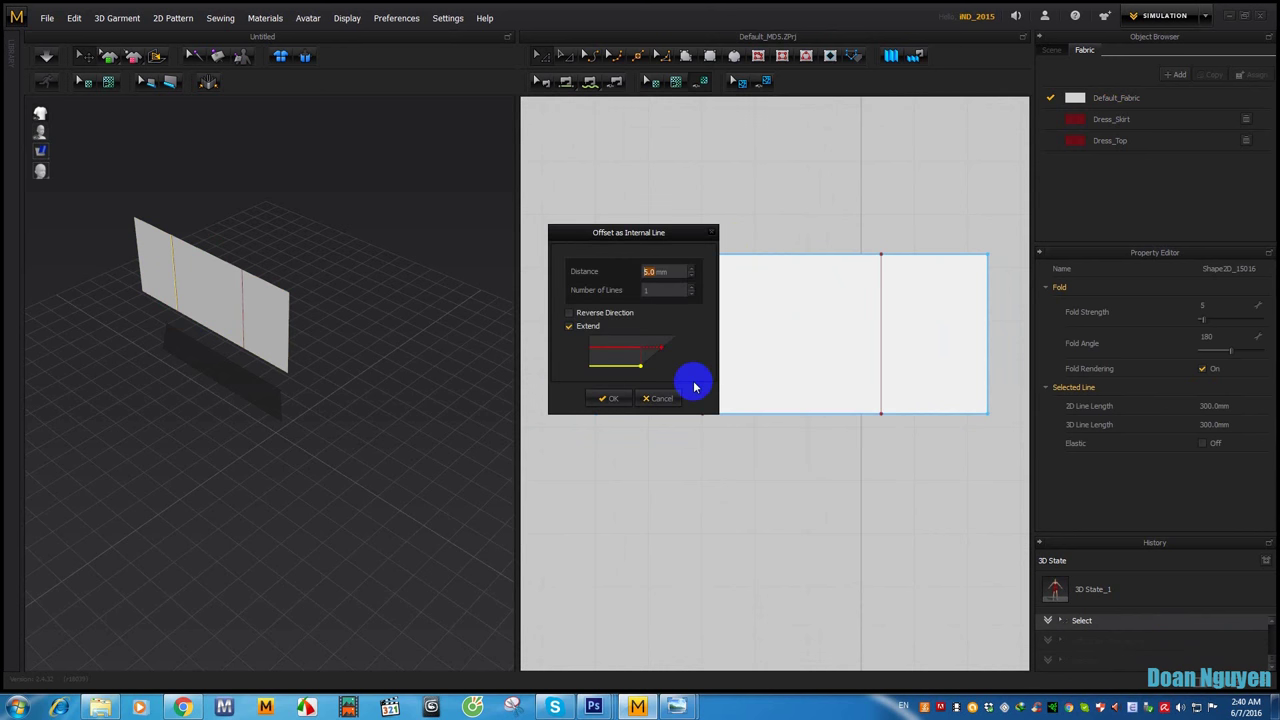
type("0")
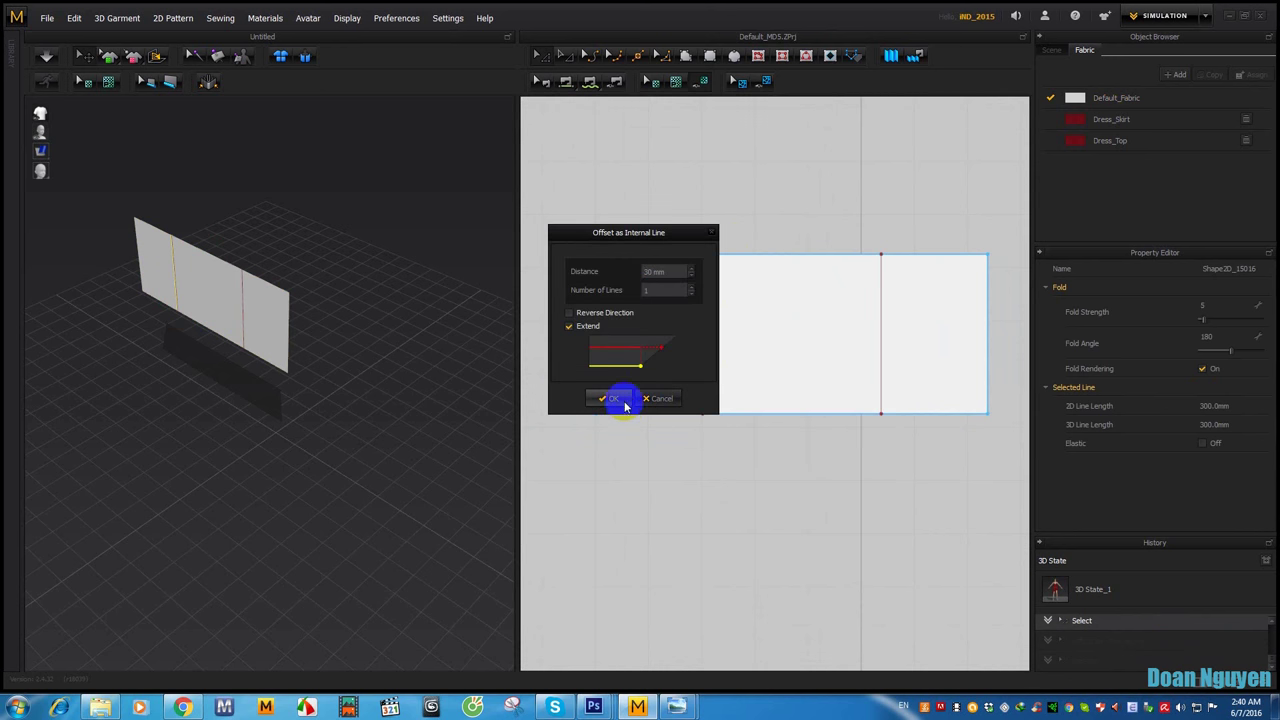
left_click(624, 402)
left_click(762, 330)
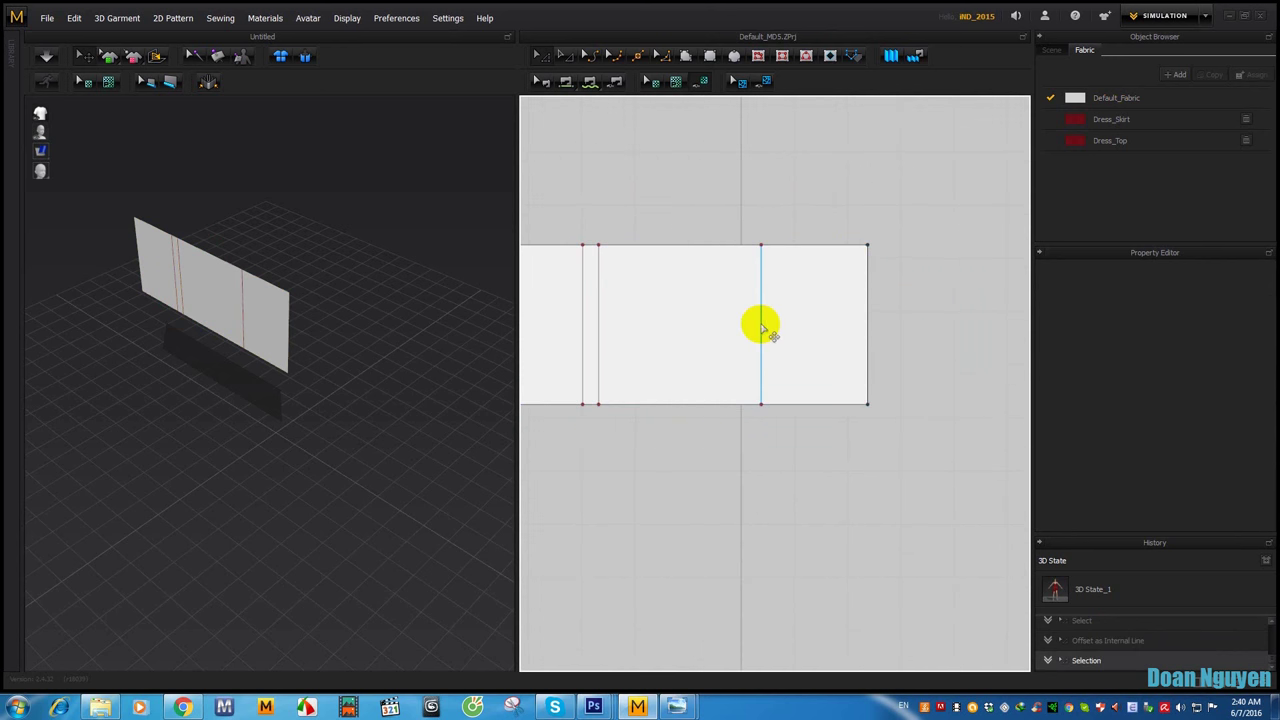
left_click(762, 328)
right_click(762, 335)
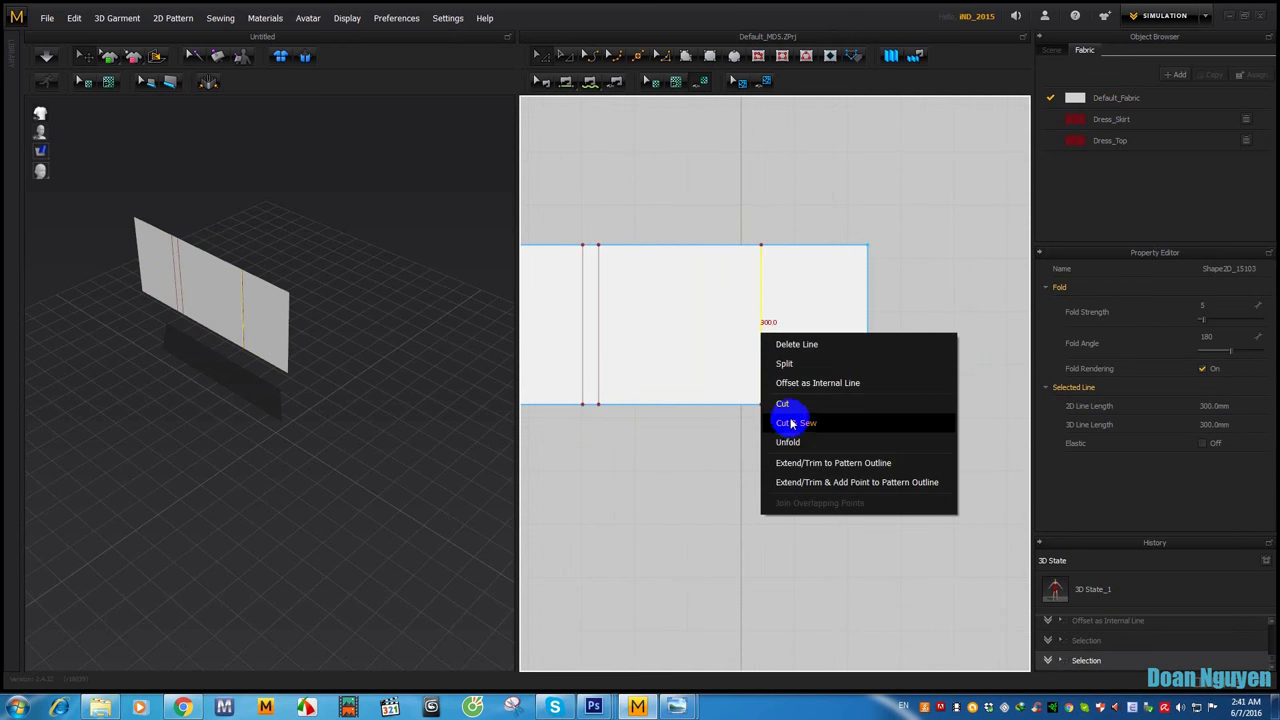
left_click(805, 378)
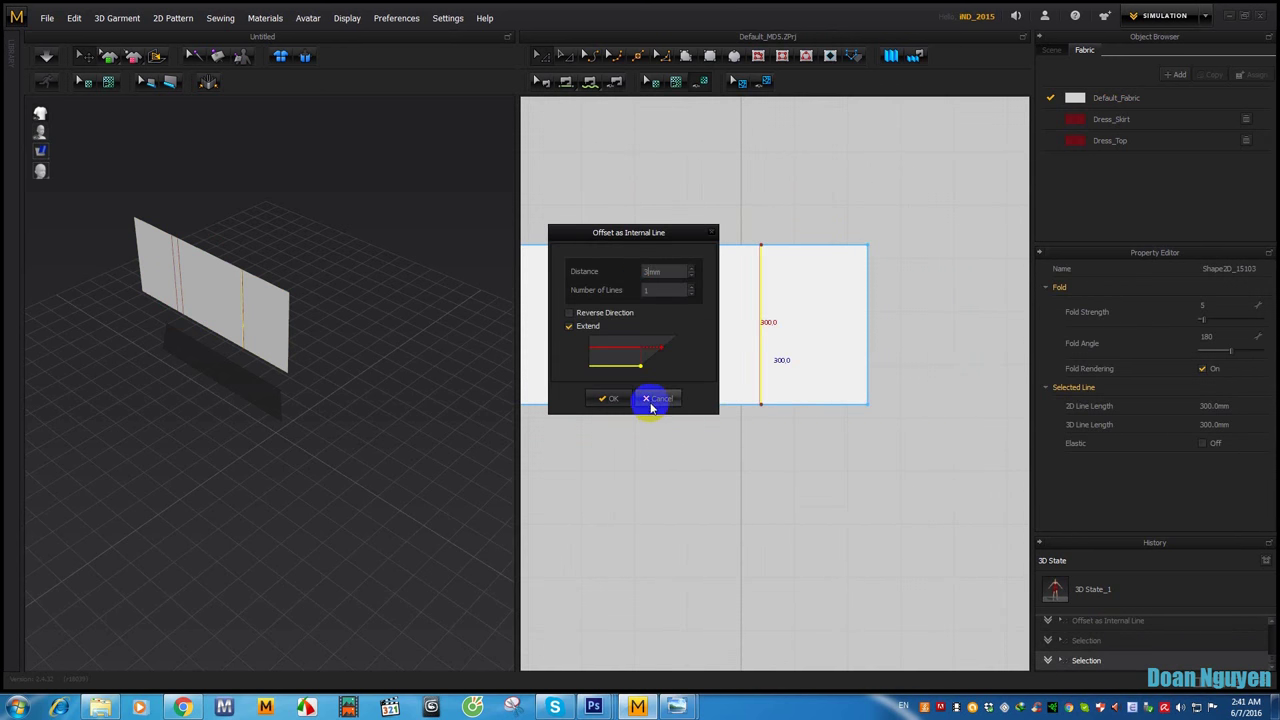
left_click(610, 398)
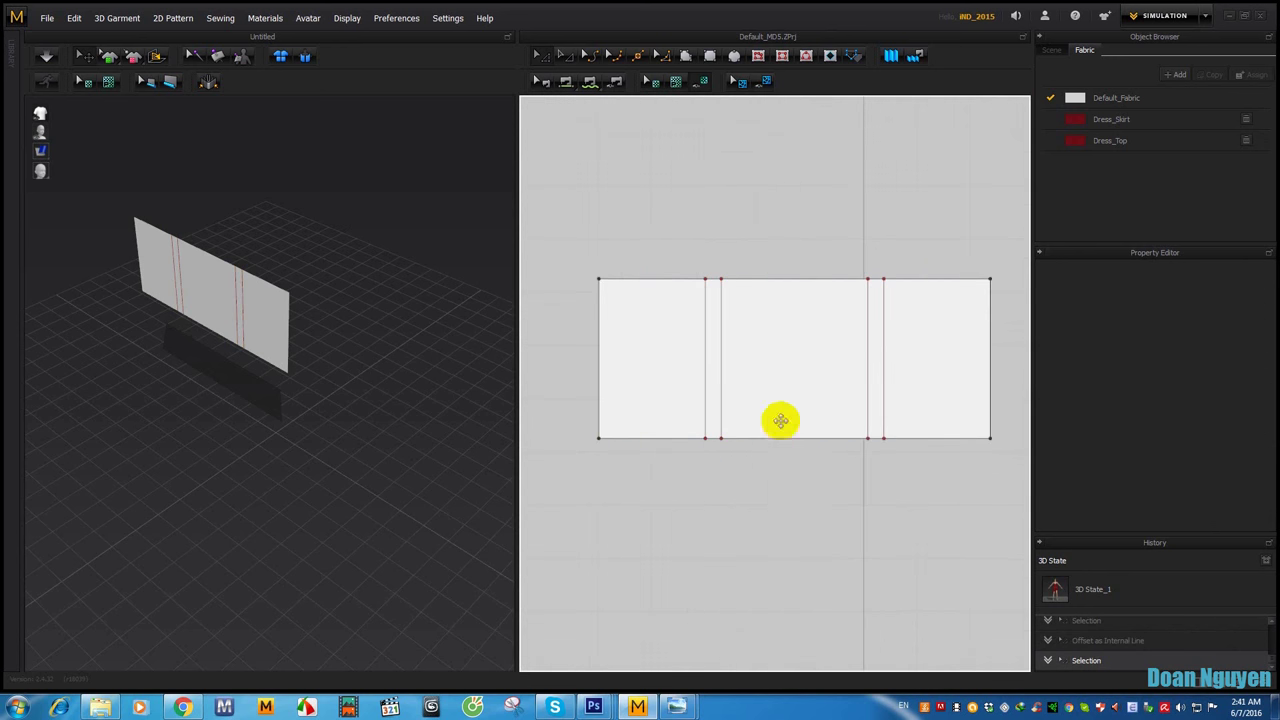
scroll(780, 420, "down", 1)
left_click(703, 343)
Step: Shorten the panel with Transform Pattern and leave room beside it
right_click_drag(703, 343, 645, 286)
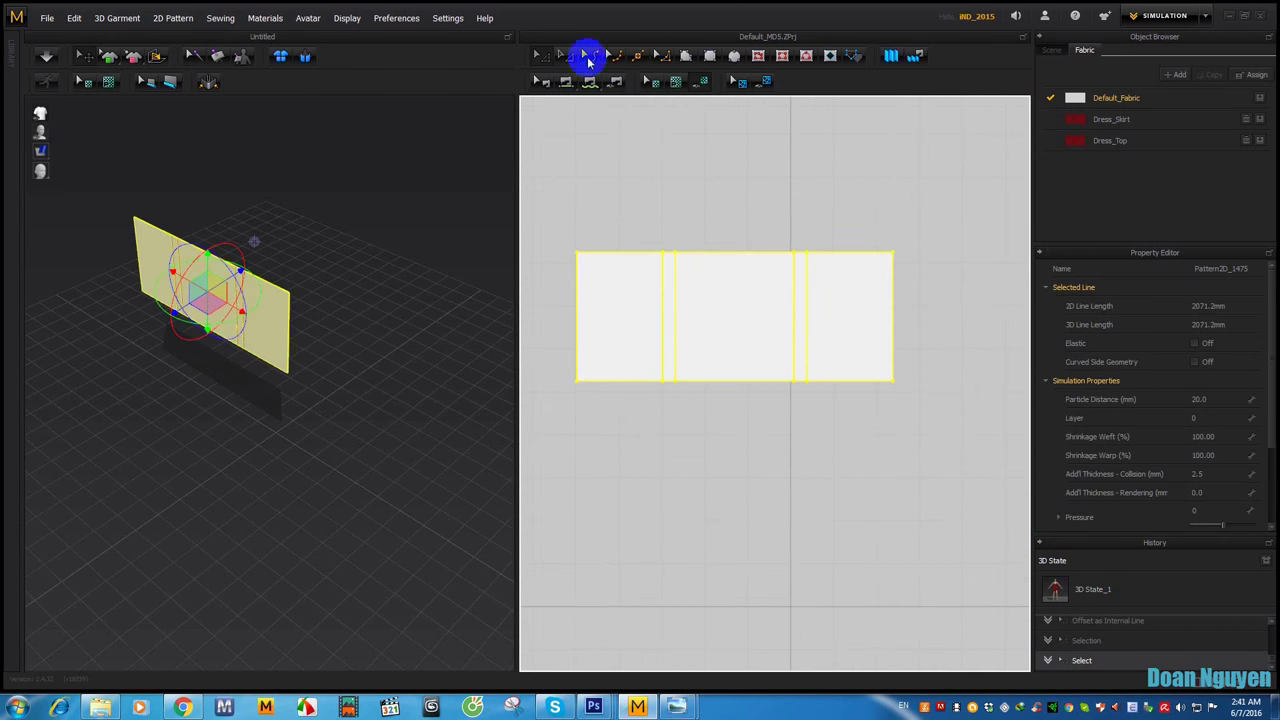
left_click(568, 56)
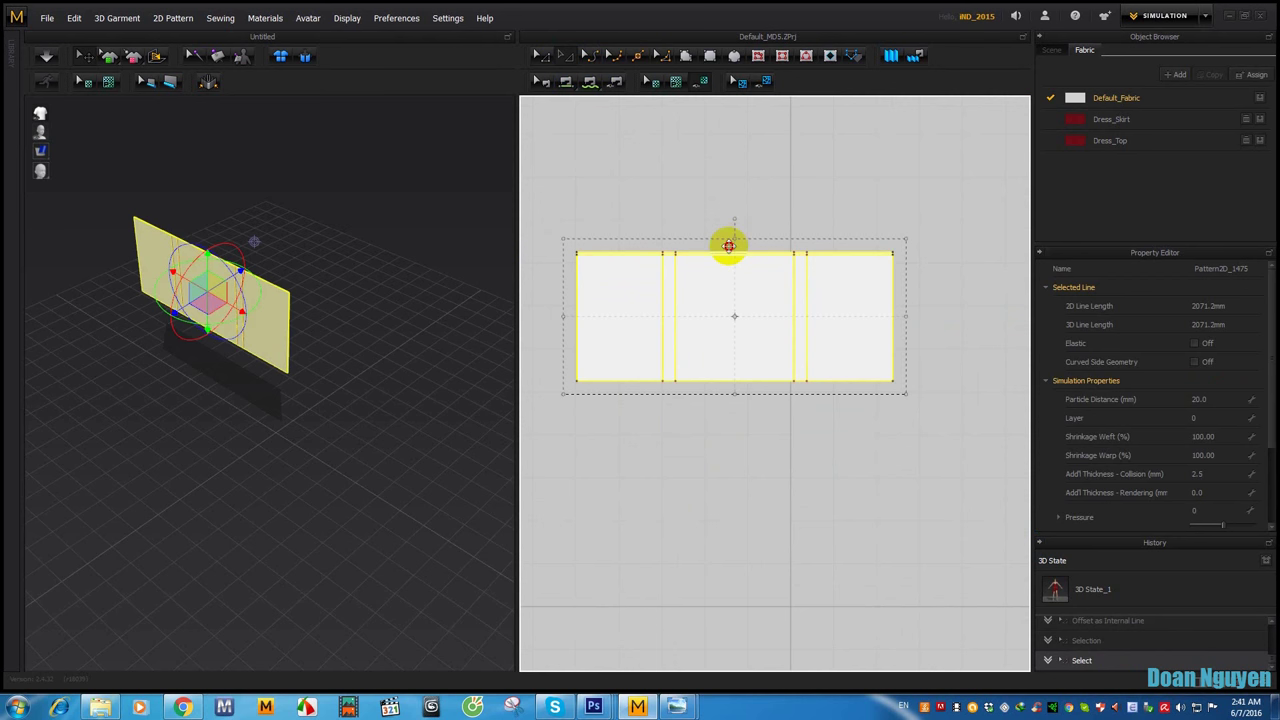
left_click(757, 200)
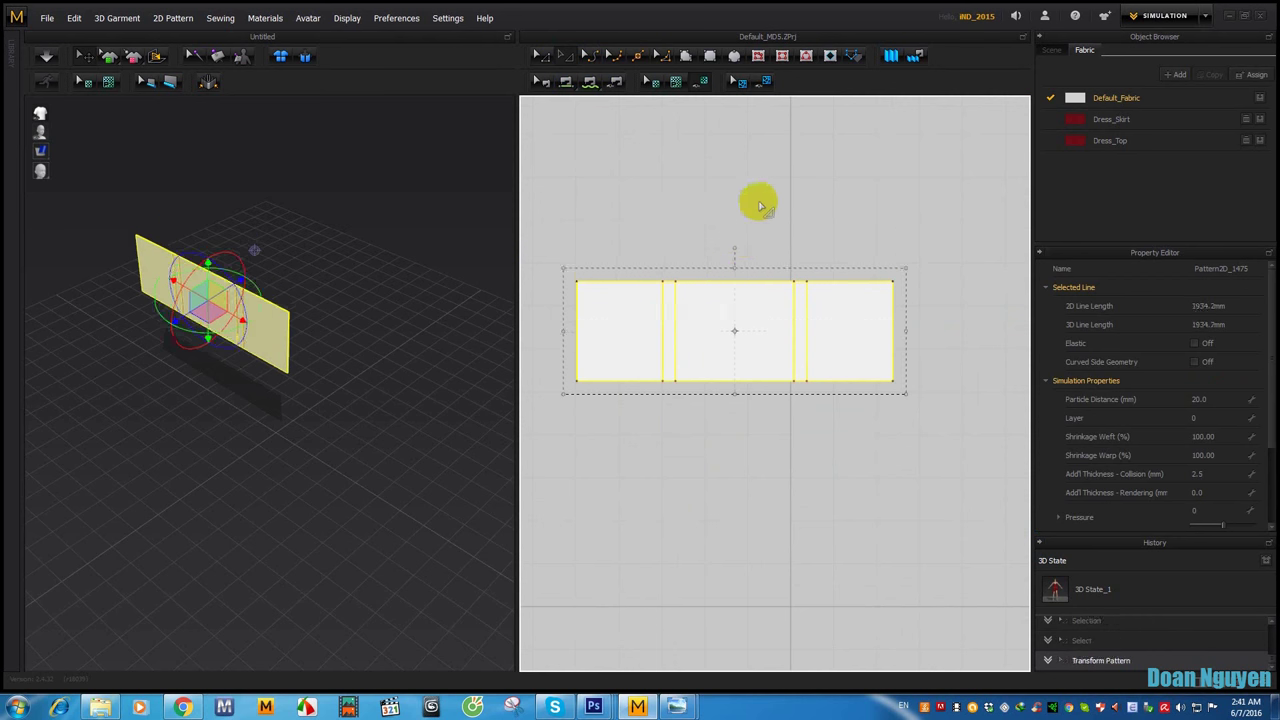
right_click_drag(94, 380, 176, 340)
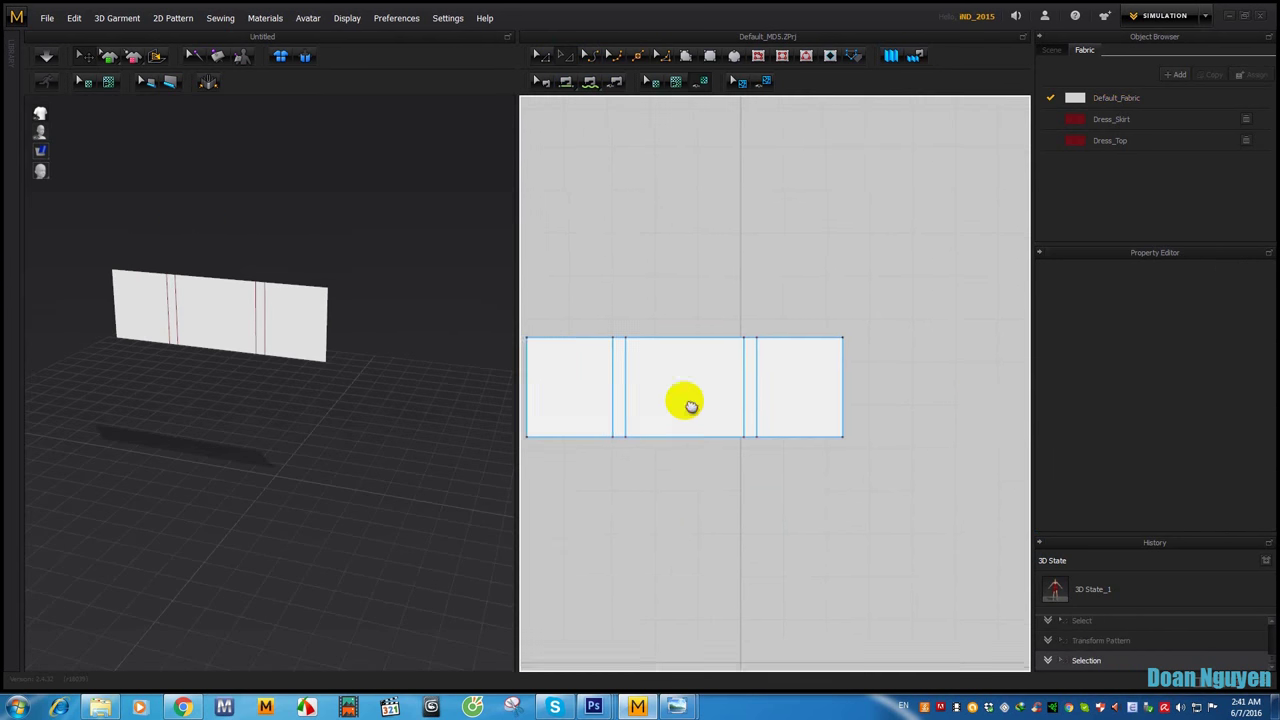
left_click(689, 394)
scroll(680, 397, "down", 1)
mouse_move(680, 397)
right_mouse_down()
mouse_move(611, 378)
mouse_move(657, 317)
right_mouse_up()
scroll(611, 378, "down", 1)
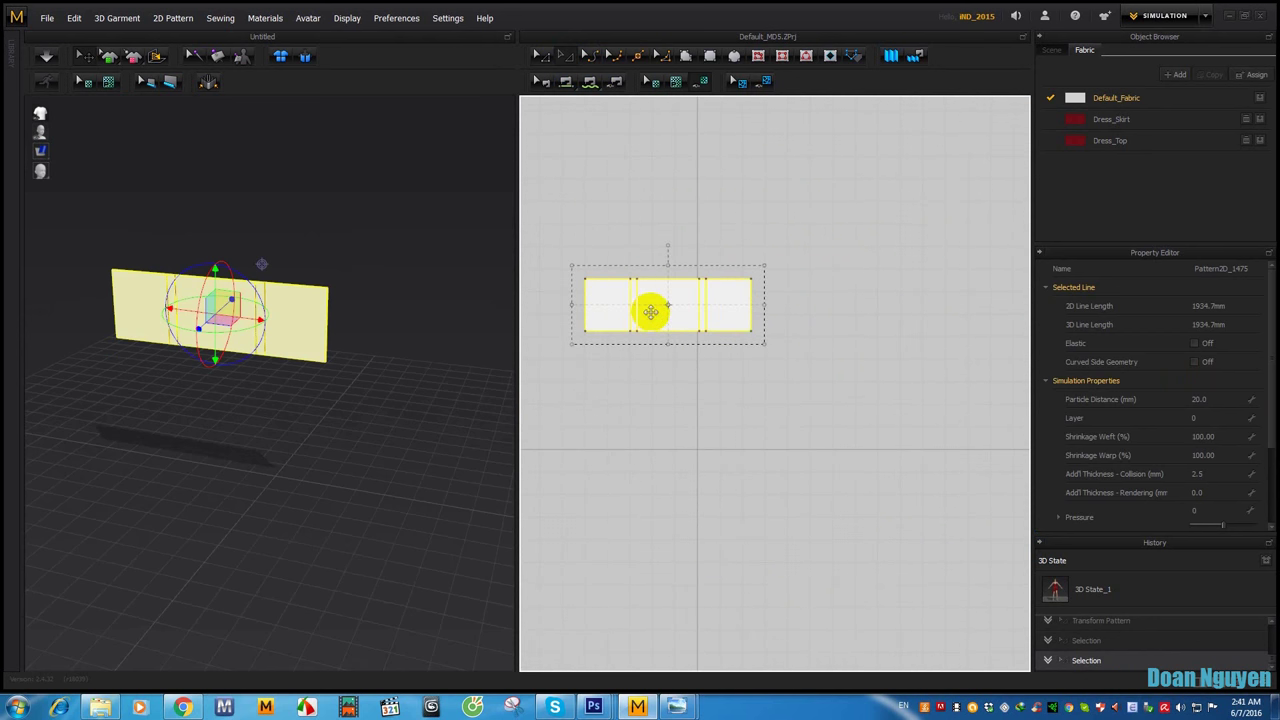
Step: Symmetric-paste a linked copy to the right, flip it horizontally and position it in 3D
right_click(813, 302)
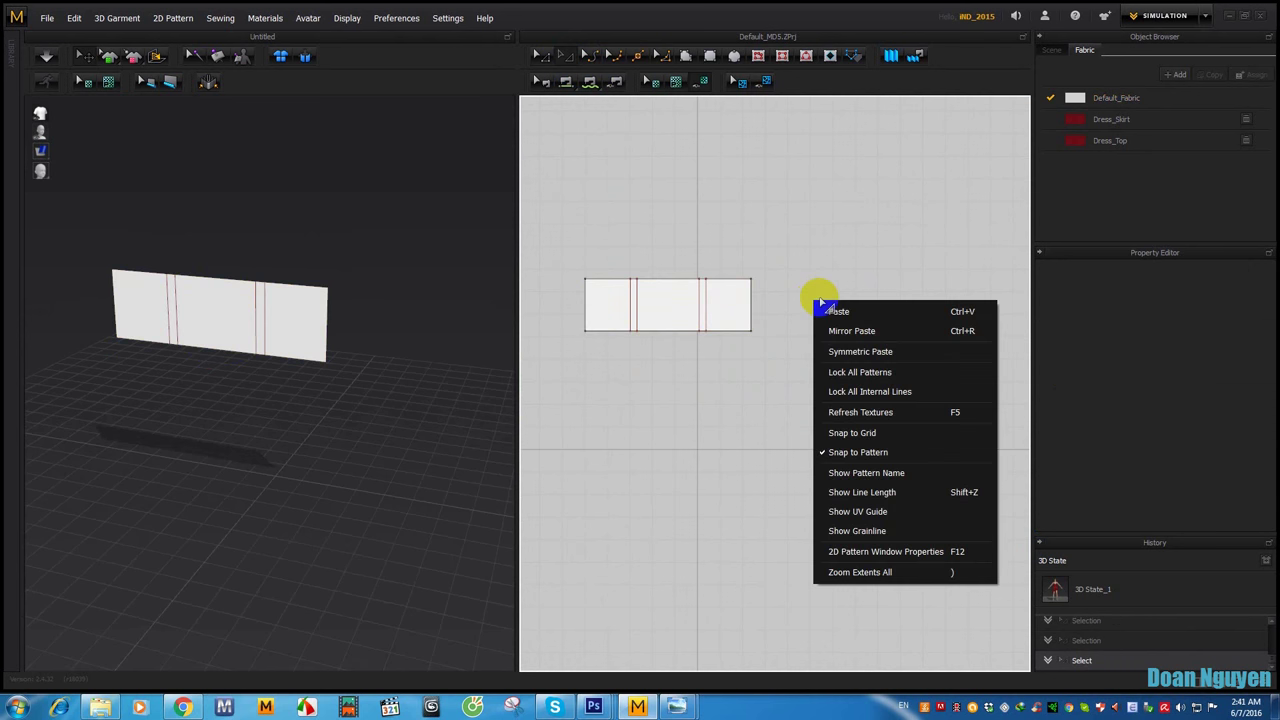
left_click(840, 351)
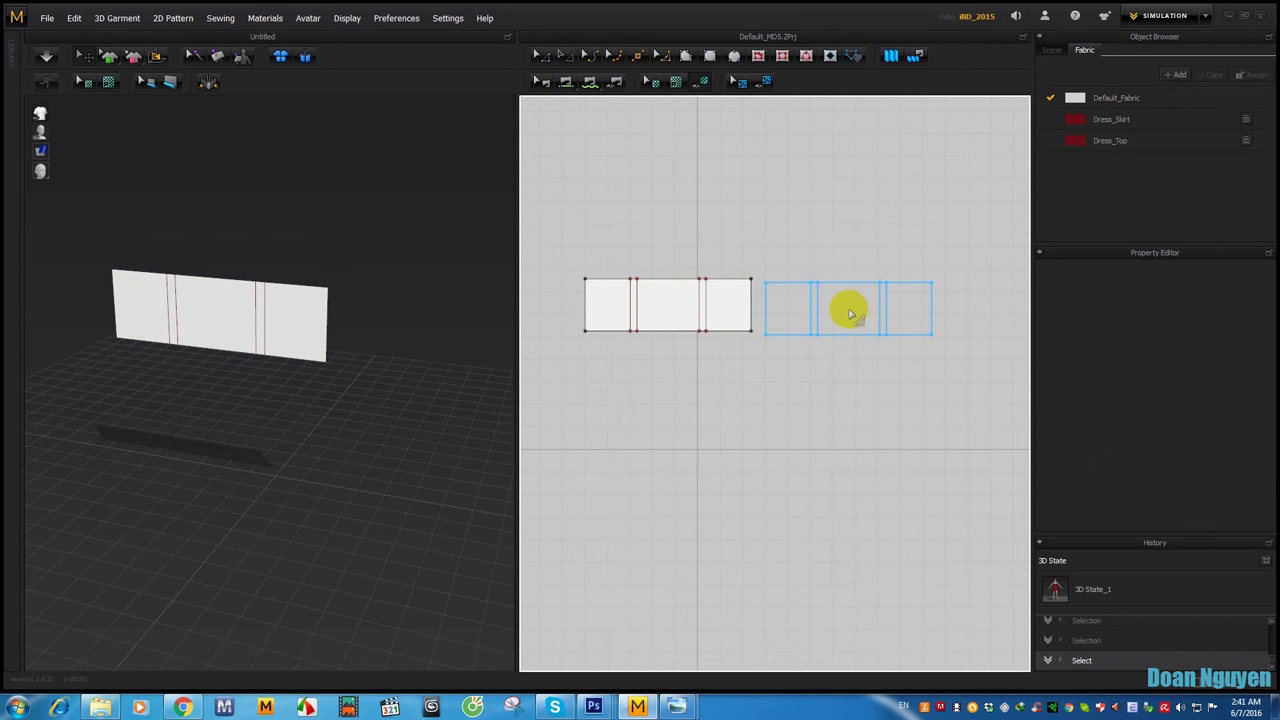
left_click(843, 316)
right_click_drag(369, 386, 355, 398)
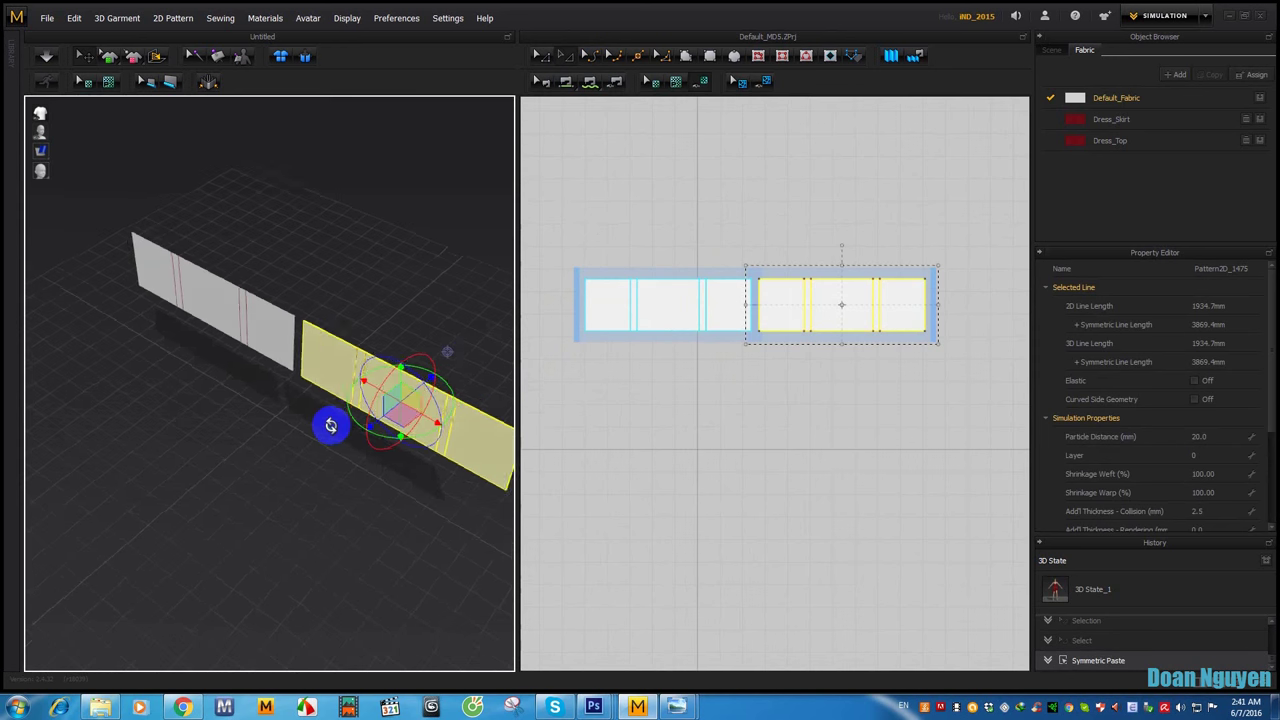
key("ctrl+shift+h")
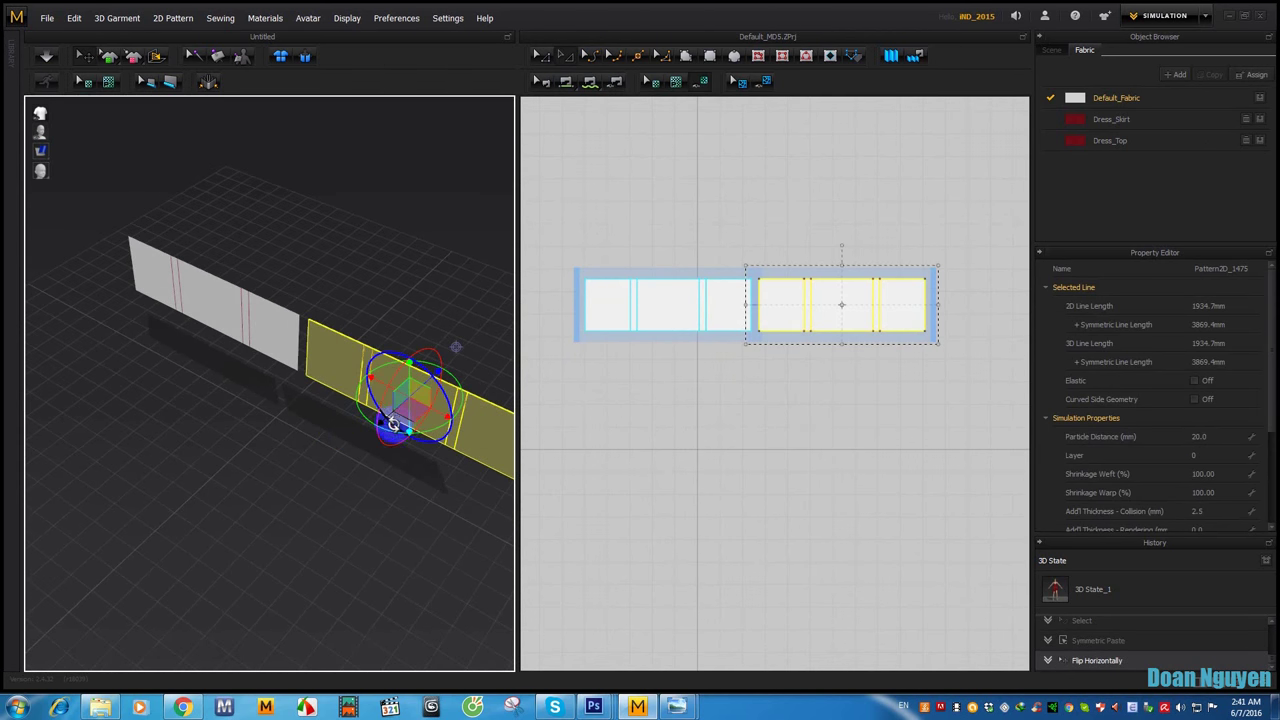
left_click_drag(406, 411, 440, 406)
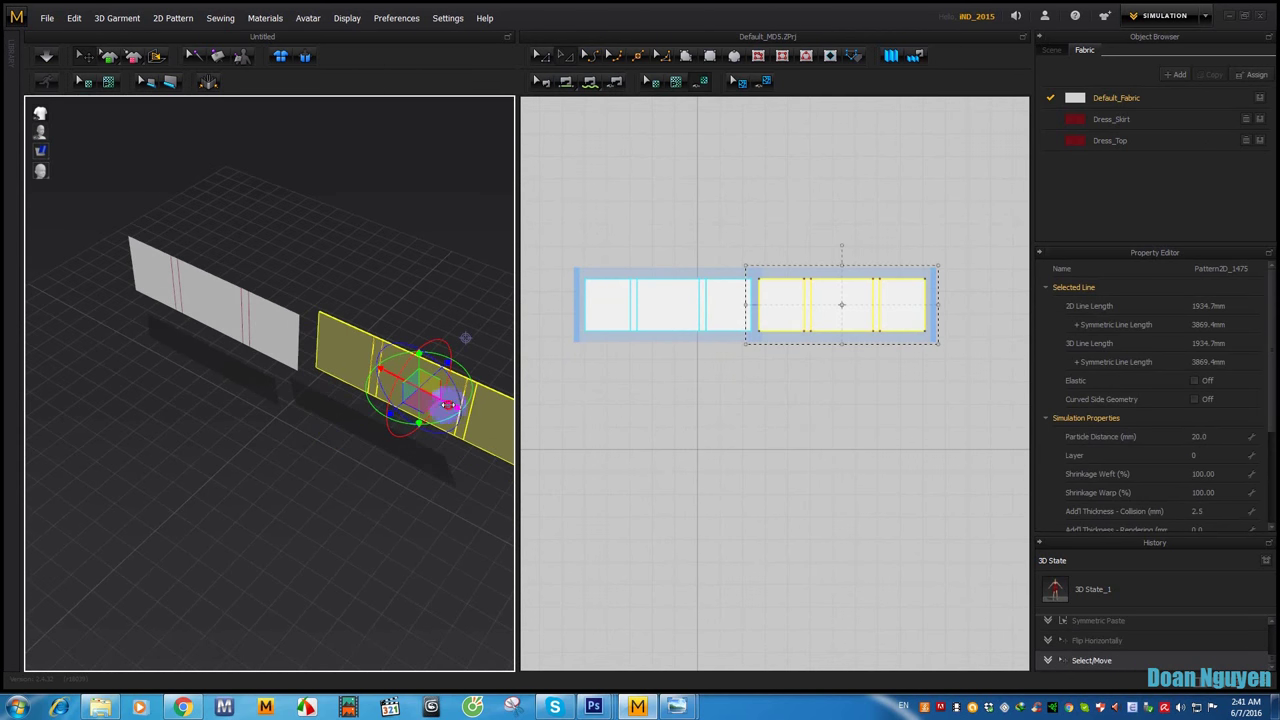
mouse_move(449, 405)
right_mouse_down()
mouse_move(240, 274)
mouse_move(260, 246)
right_mouse_up()
left_click_drag(691, 166, 708, 268)
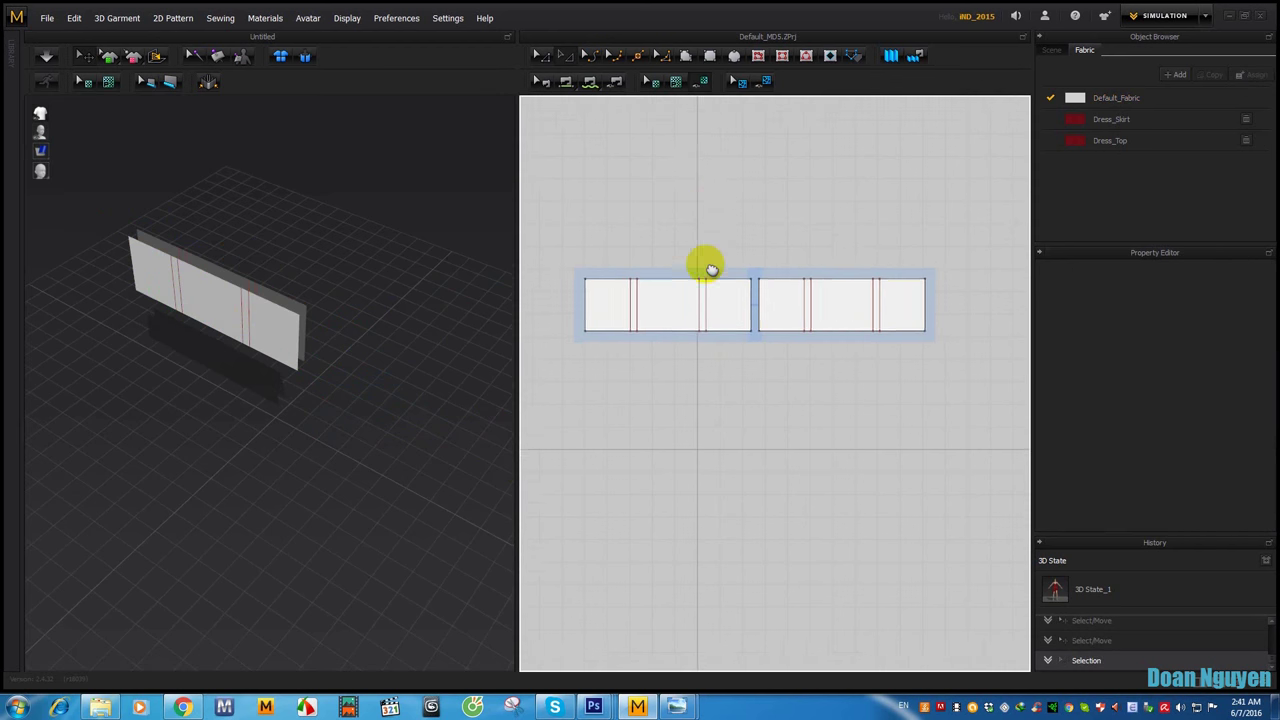
right_click_drag(710, 270, 729, 257)
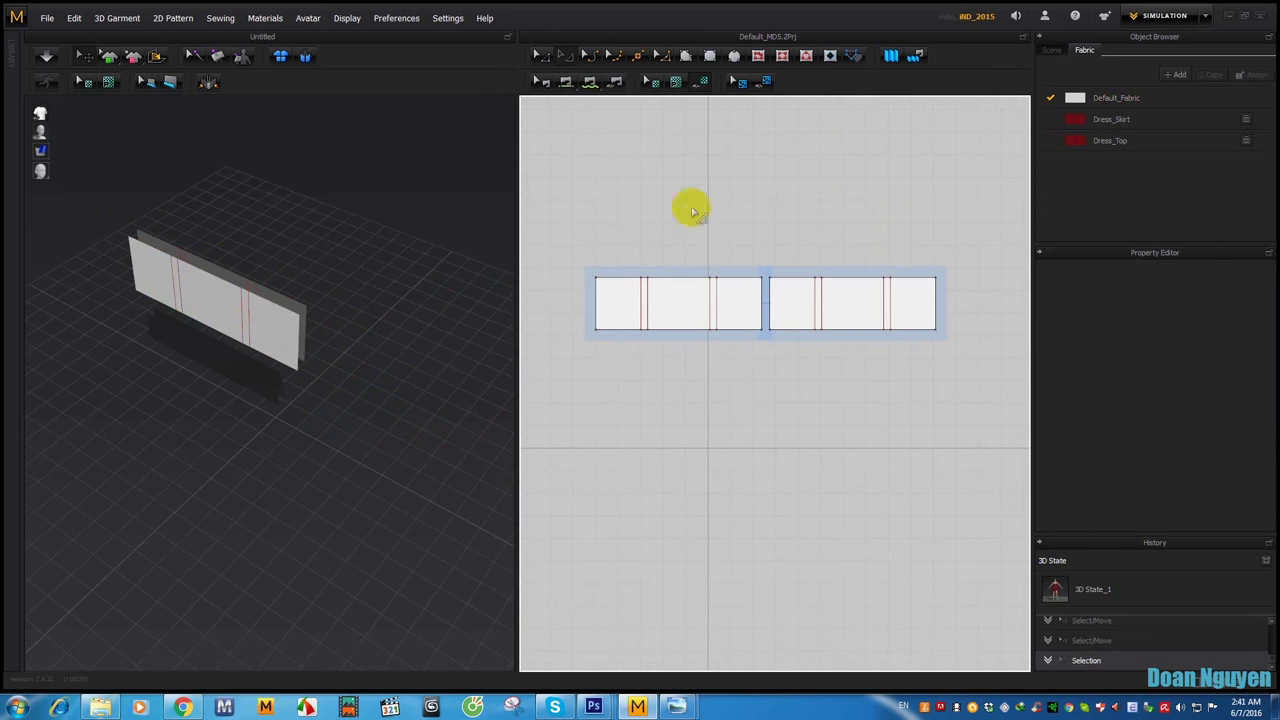
Step: Sew the matching top, end and bottom edges of the two panels together
left_click(566, 81)
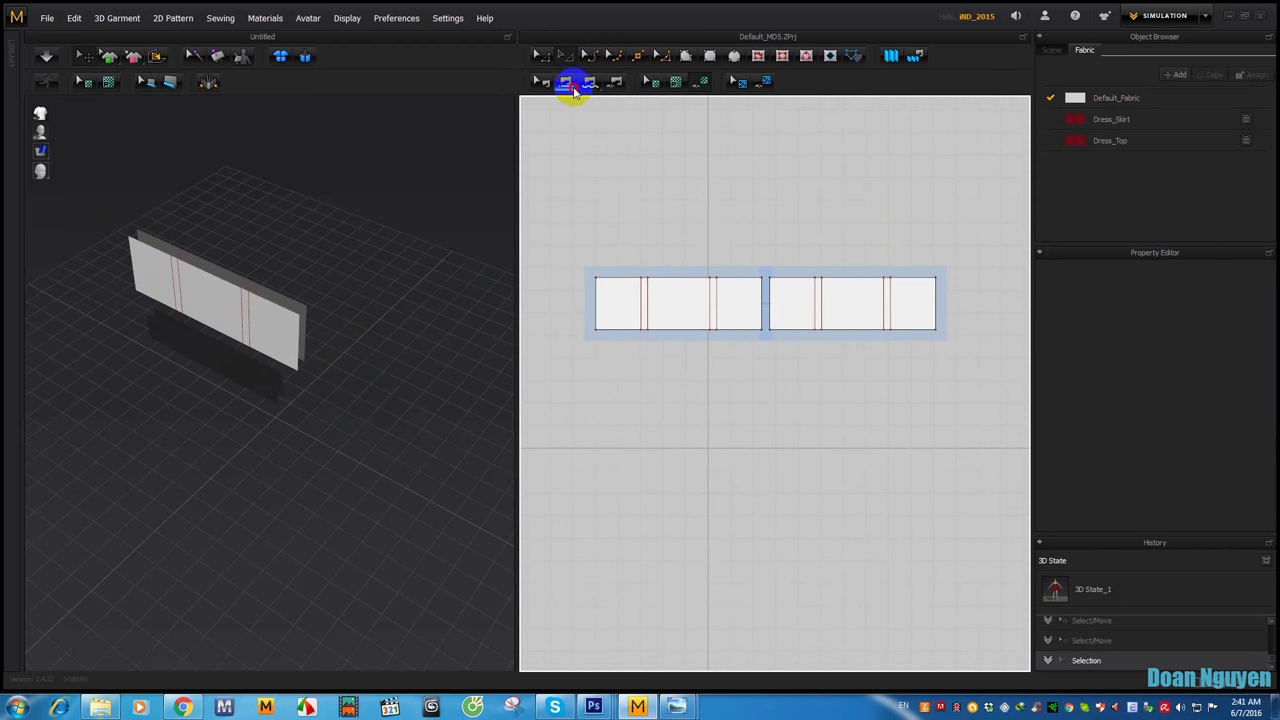
left_click(767, 298)
left_click(905, 278)
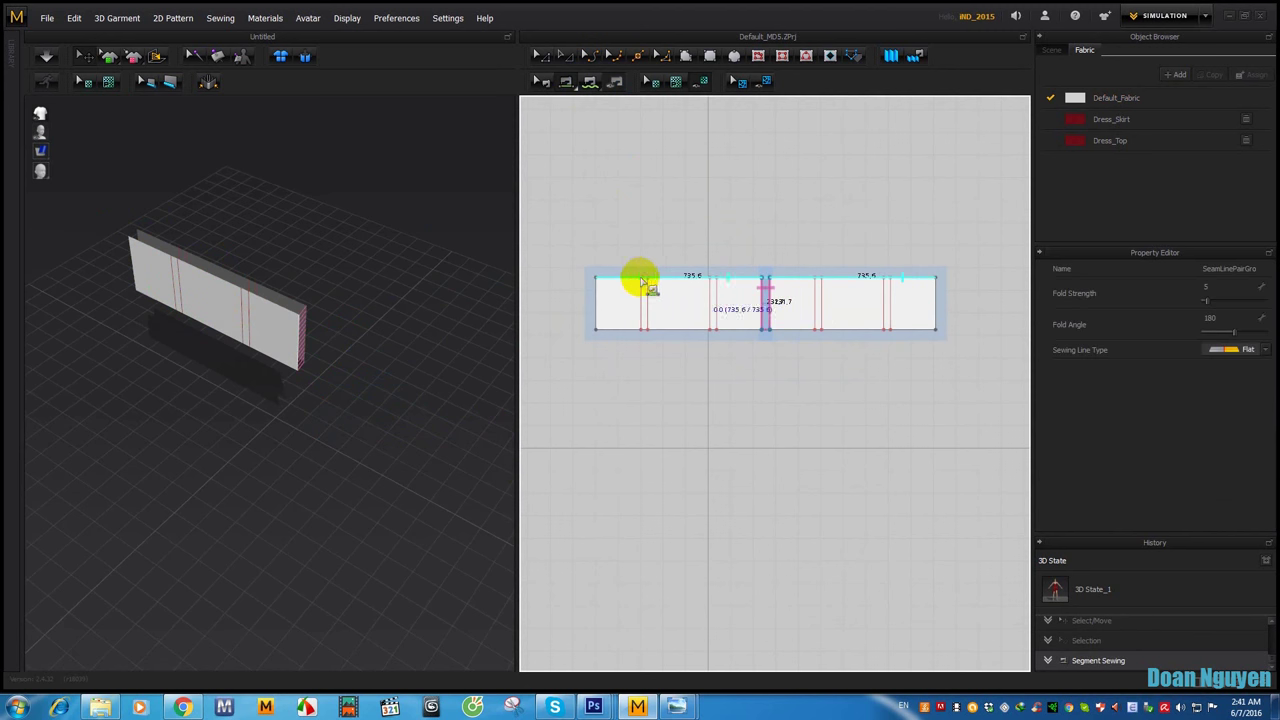
left_click(633, 283)
left_click(606, 294)
left_click(923, 294)
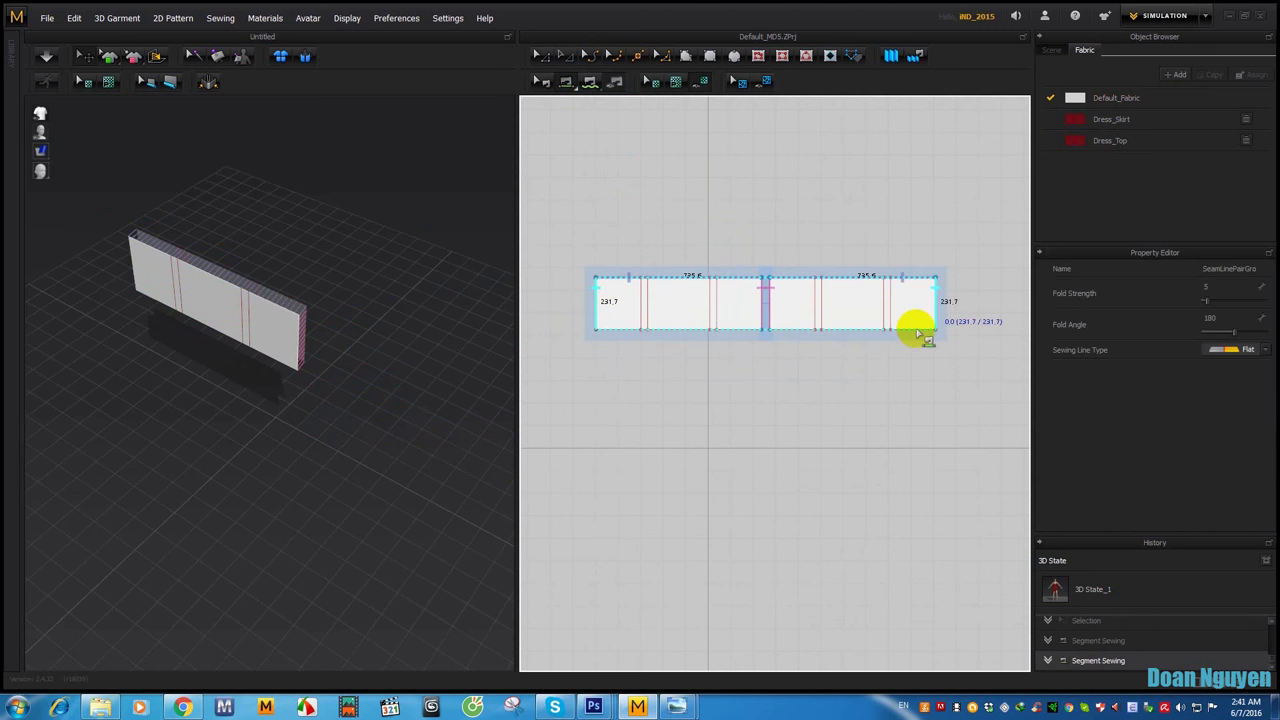
left_click(610, 330)
Step: Rotate both pattern pieces flat and start the simulation
left_click(537, 56)
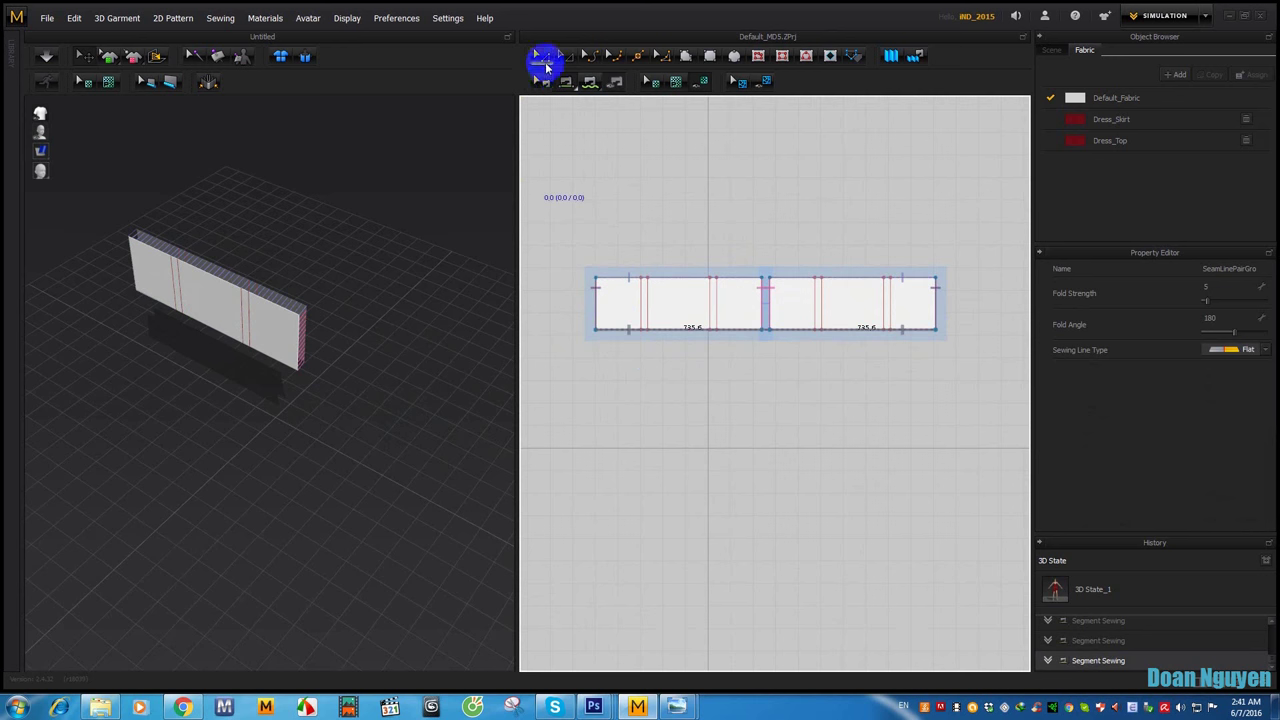
left_click_drag(591, 266, 1010, 425)
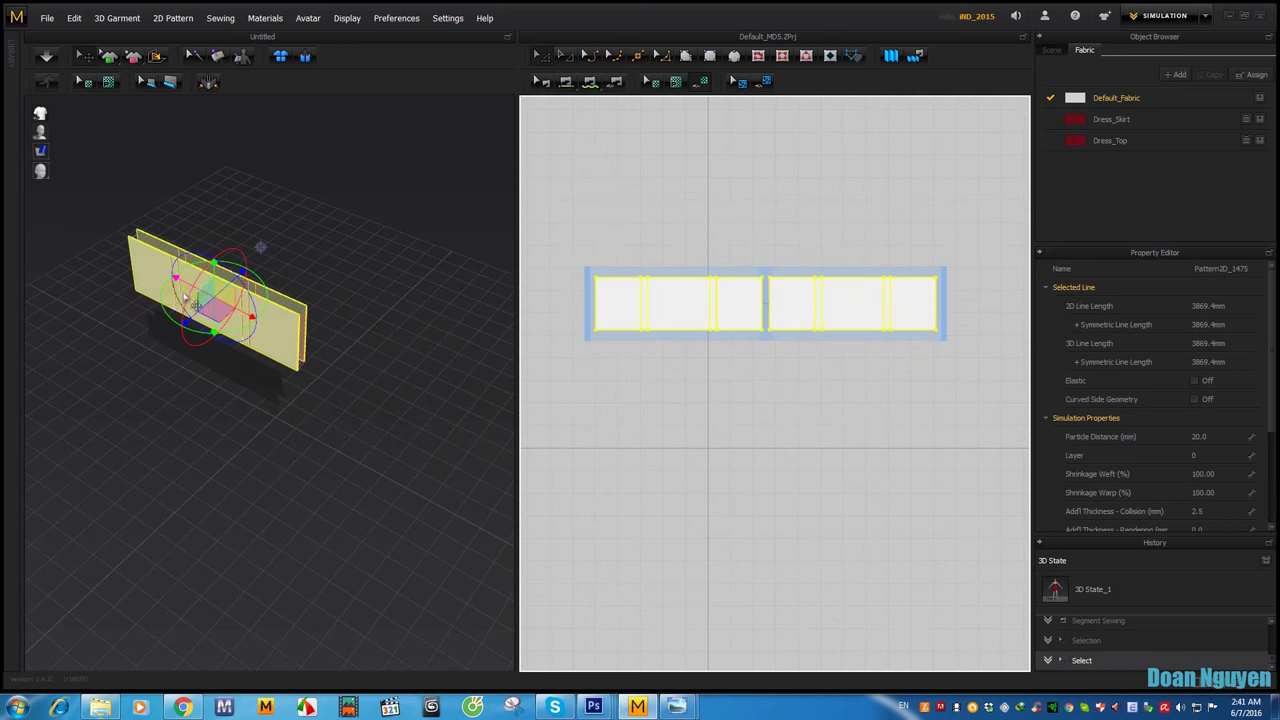
left_click_drag(181, 300, 218, 372)
key("space")
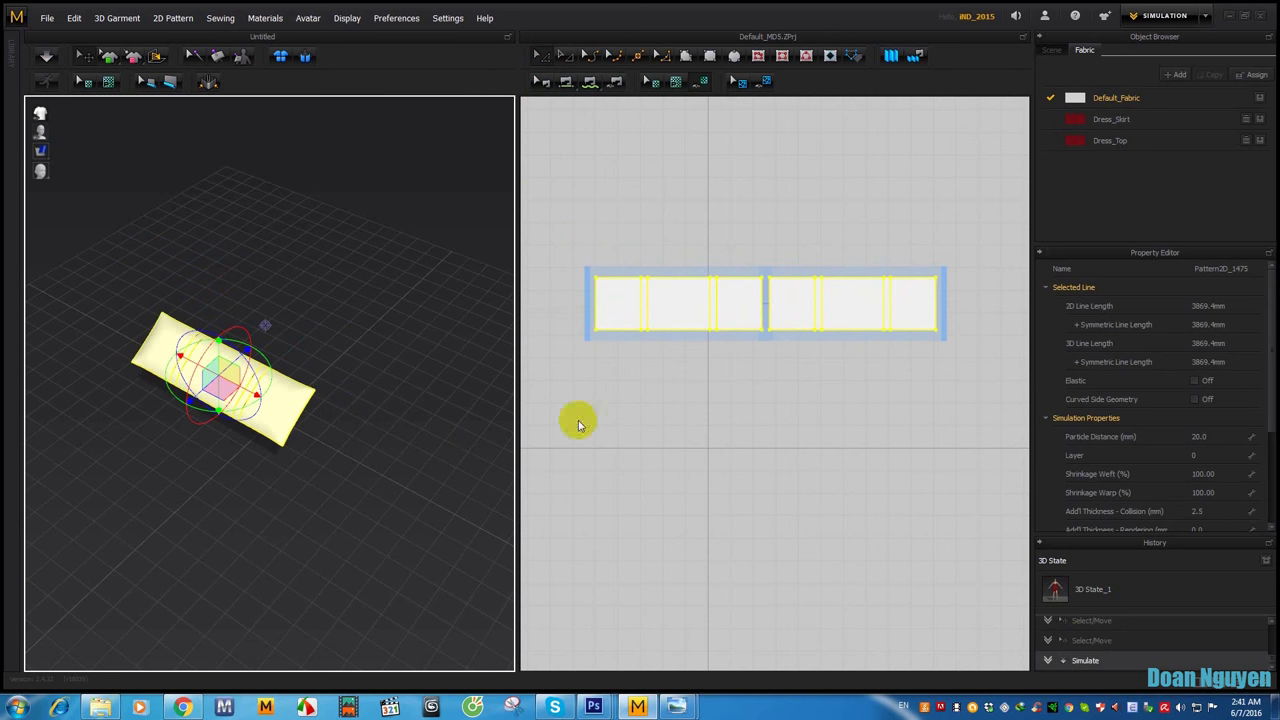
Step: Raise Pressure to about 13 so the panels inflate into a bolster
scroll(1240, 440, "down", 3)
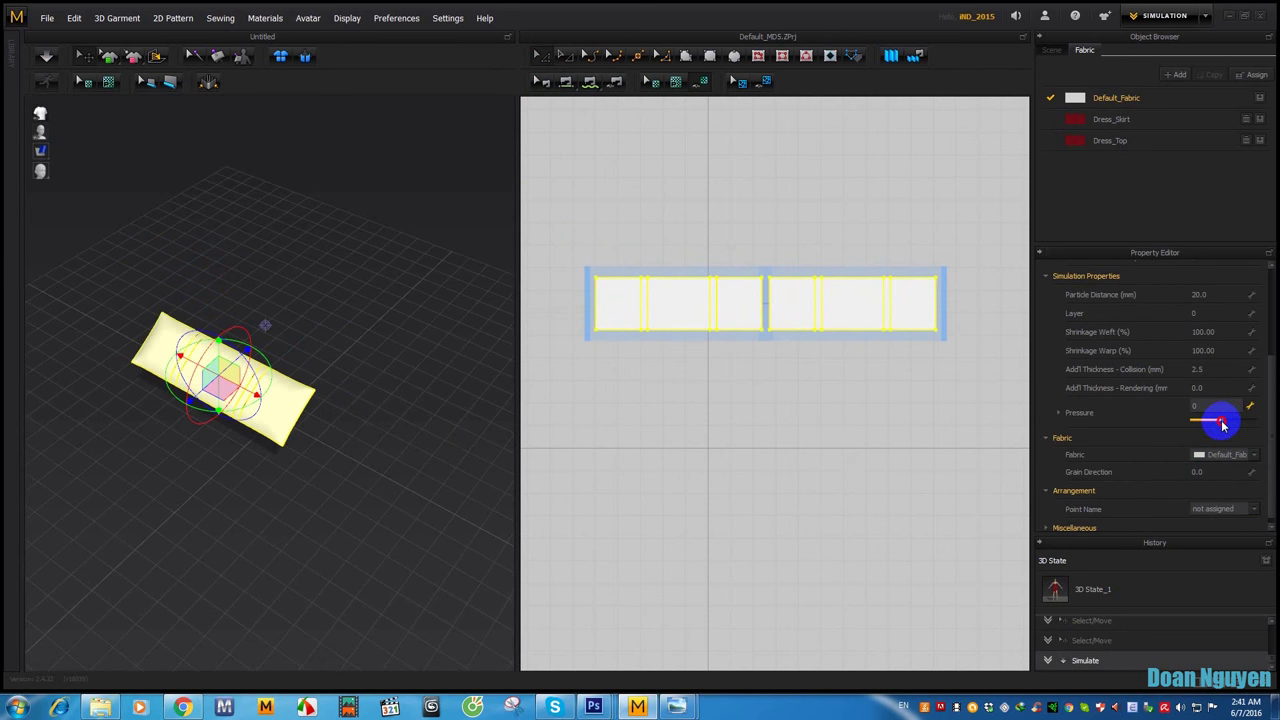
left_click_drag(1227, 426, 1225, 426)
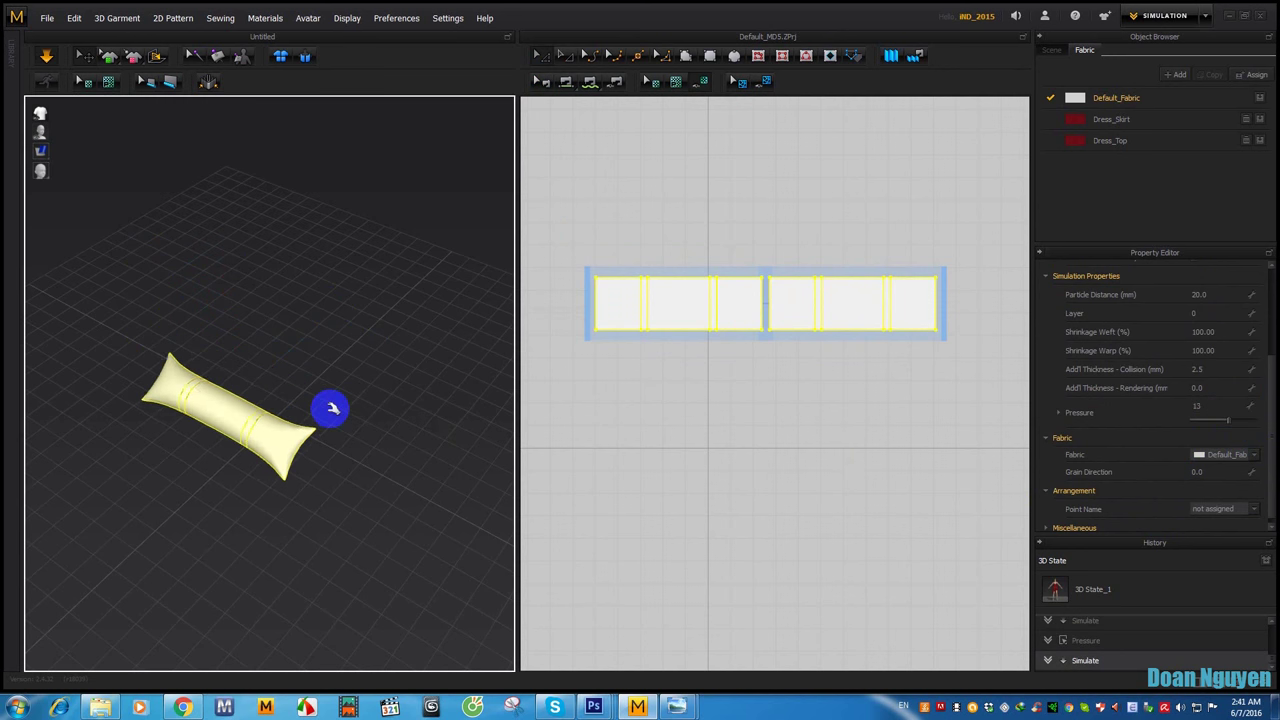
left_click_drag(414, 400, 233, 426)
scroll(300, 385, "up", 2)
scroll(310, 370, "up", 3)
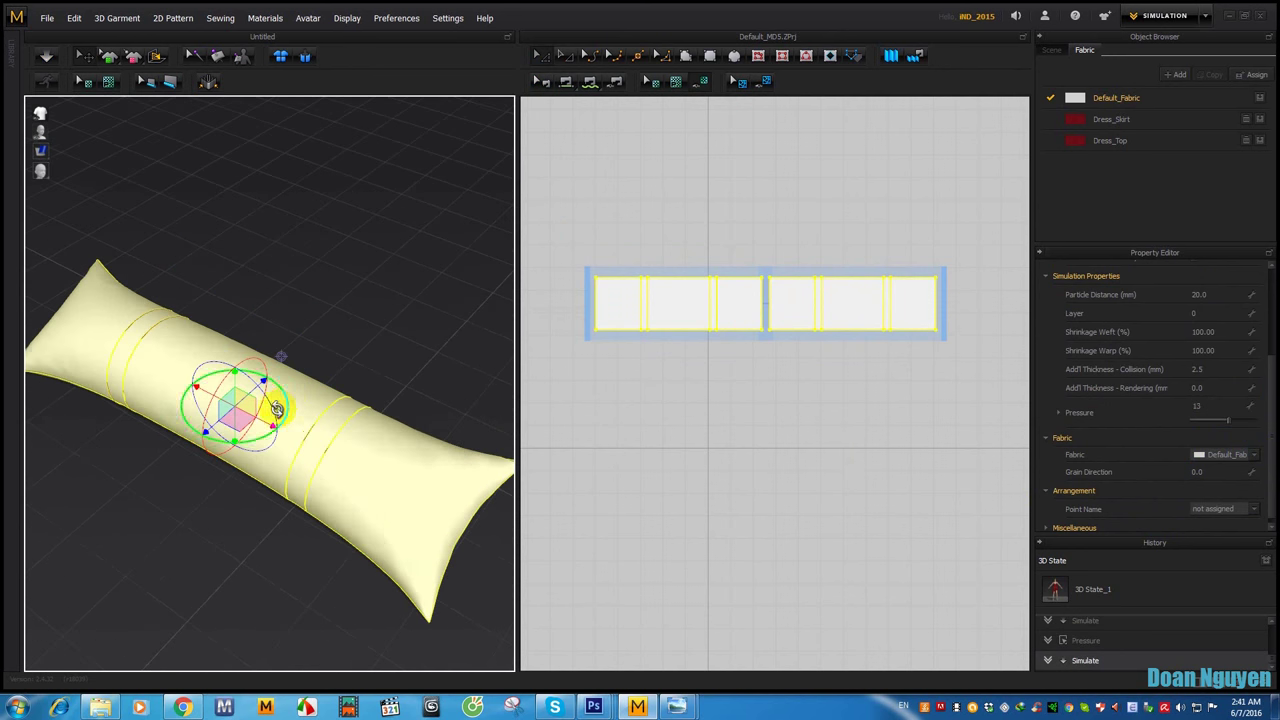
scroll(340, 300, "up", 3)
left_click(663, 206)
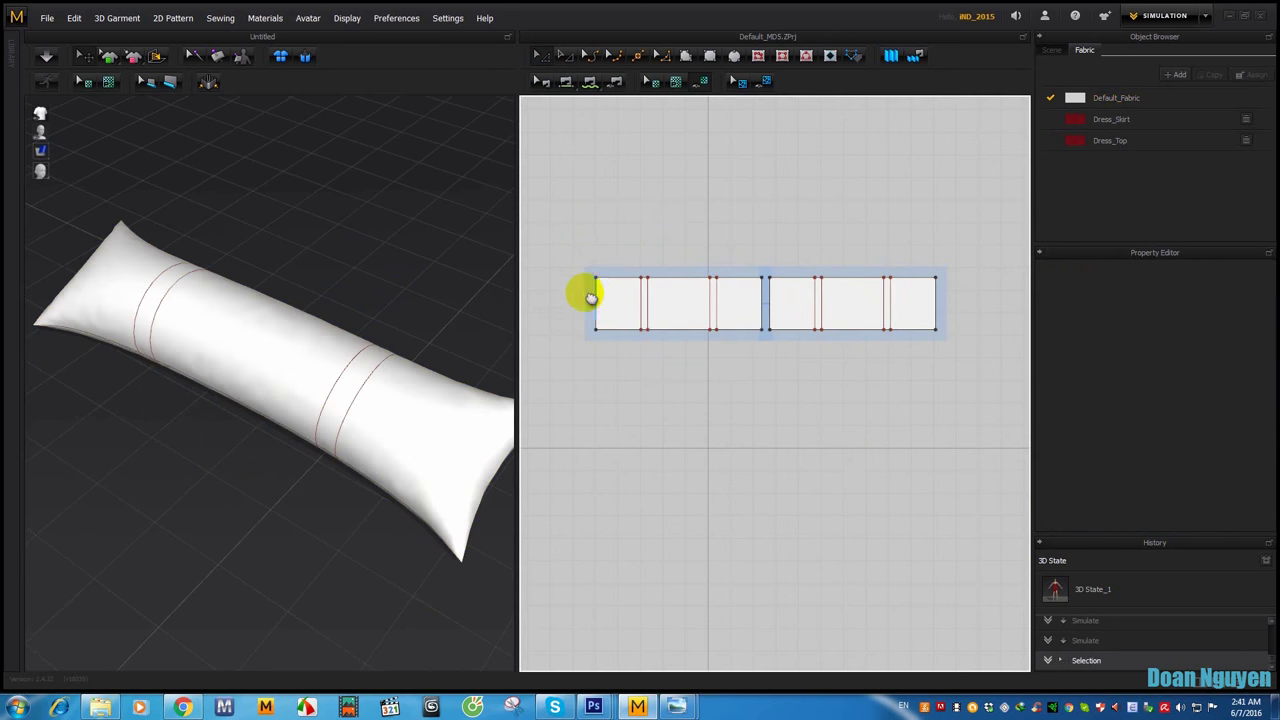
Step: Quadrangulate the bolster garment's mesh and drag the divider to widen the 3D window
mouse_move(294, 349)
right_mouse_down()
mouse_move(313, 333)
mouse_move(286, 337)
mouse_move(366, 344)
right_mouse_up()
right_click(329, 350)
left_click(345, 351)
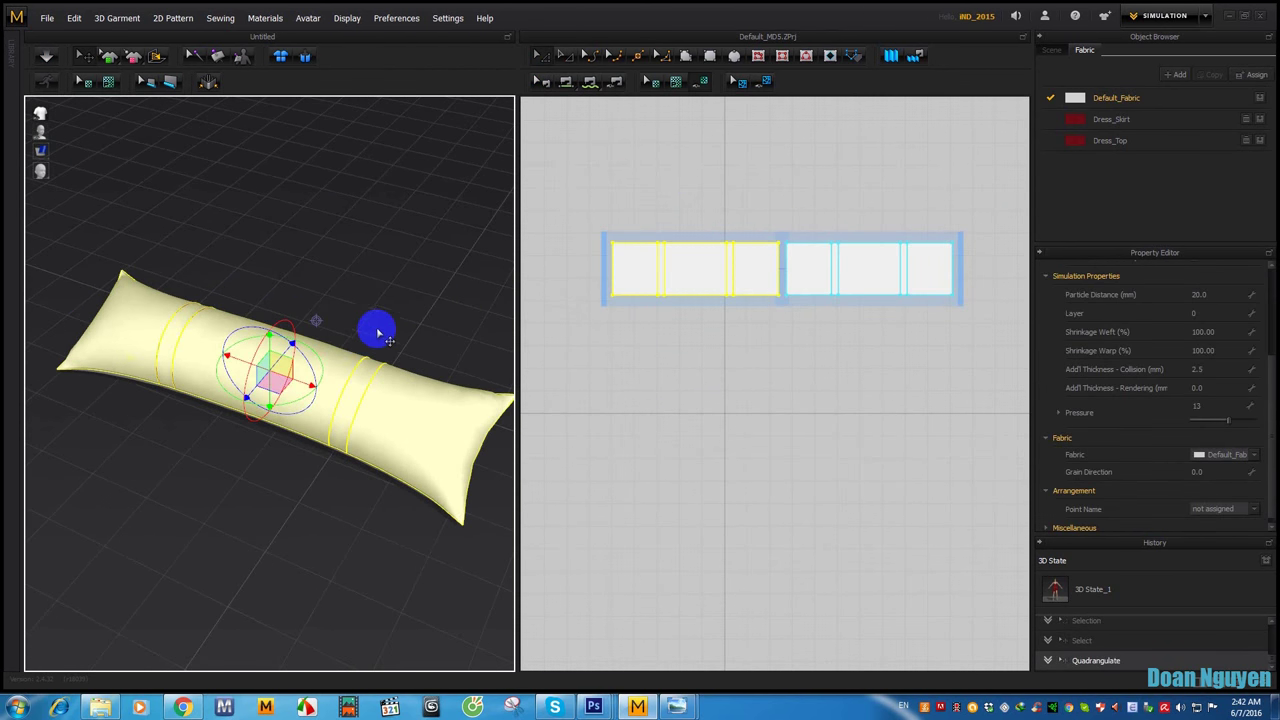
left_click(378, 333)
mouse_move(286, 414)
right_mouse_down()
mouse_move(408, 356)
mouse_move(449, 309)
mouse_move(512, 300)
right_mouse_up()
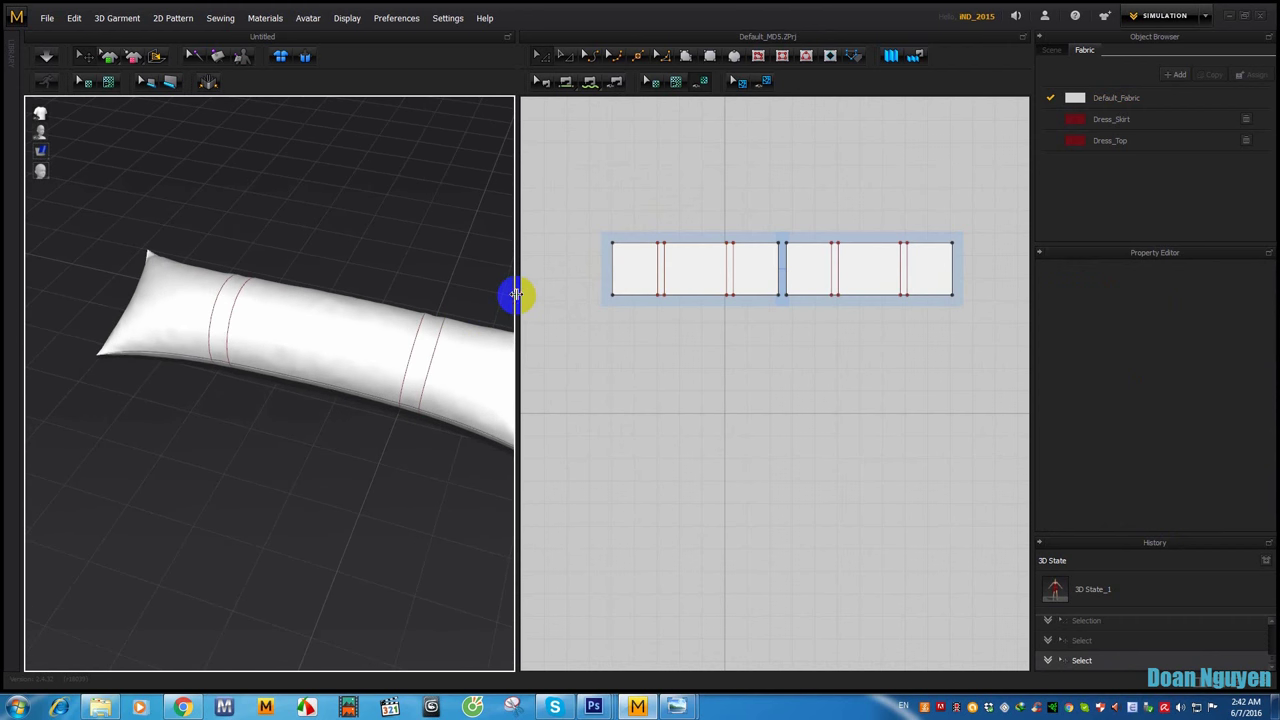
left_click_drag(515, 294, 592, 294)
mouse_move(463, 334)
right_mouse_down()
mouse_move(417, 352)
mouse_move(346, 500)
mouse_move(278, 507)
right_mouse_up()
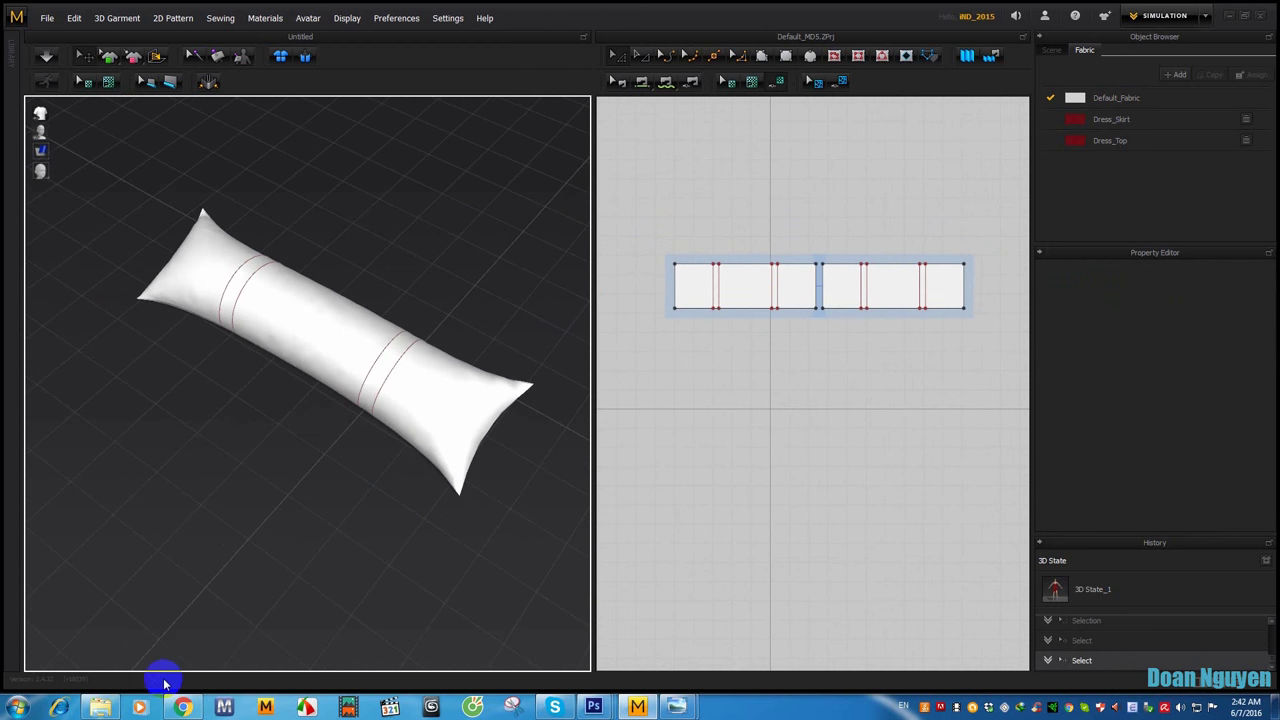
left_click(593, 705)
Step: Circle the pillow's gathered end on the reference photo with a red loop
left_click(728, 636)
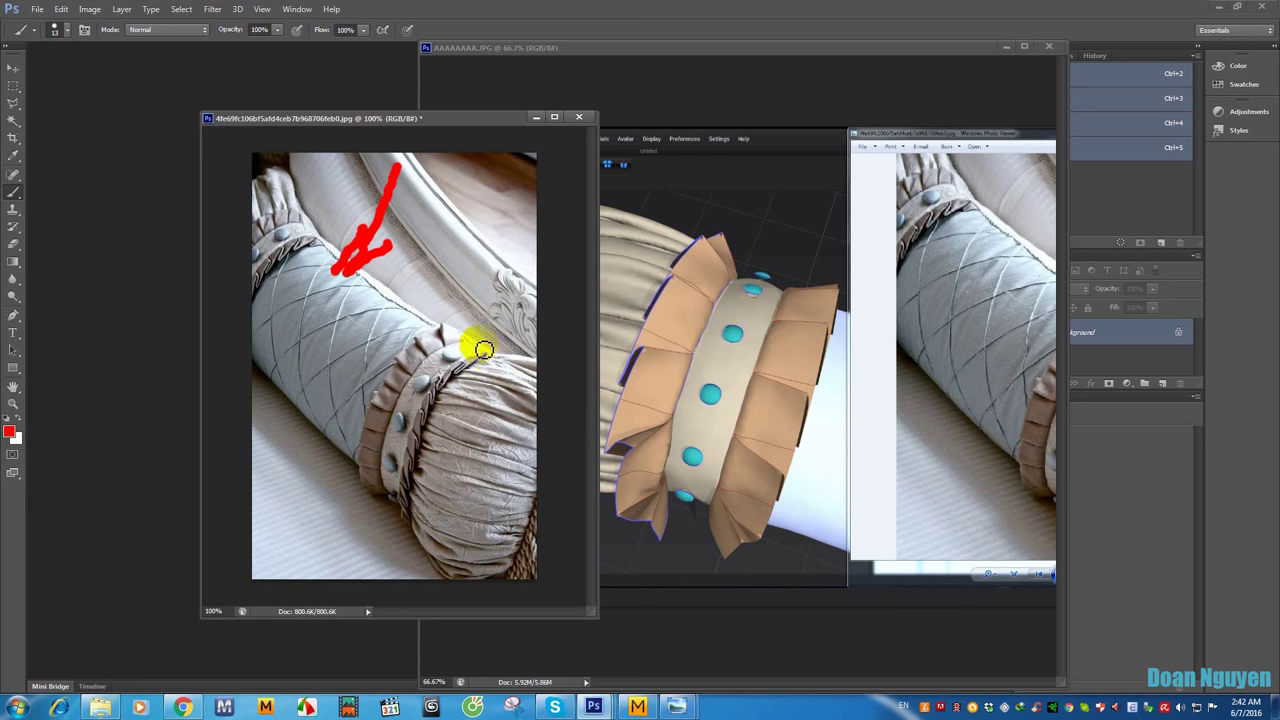
left_click_drag(430, 410, 478, 588)
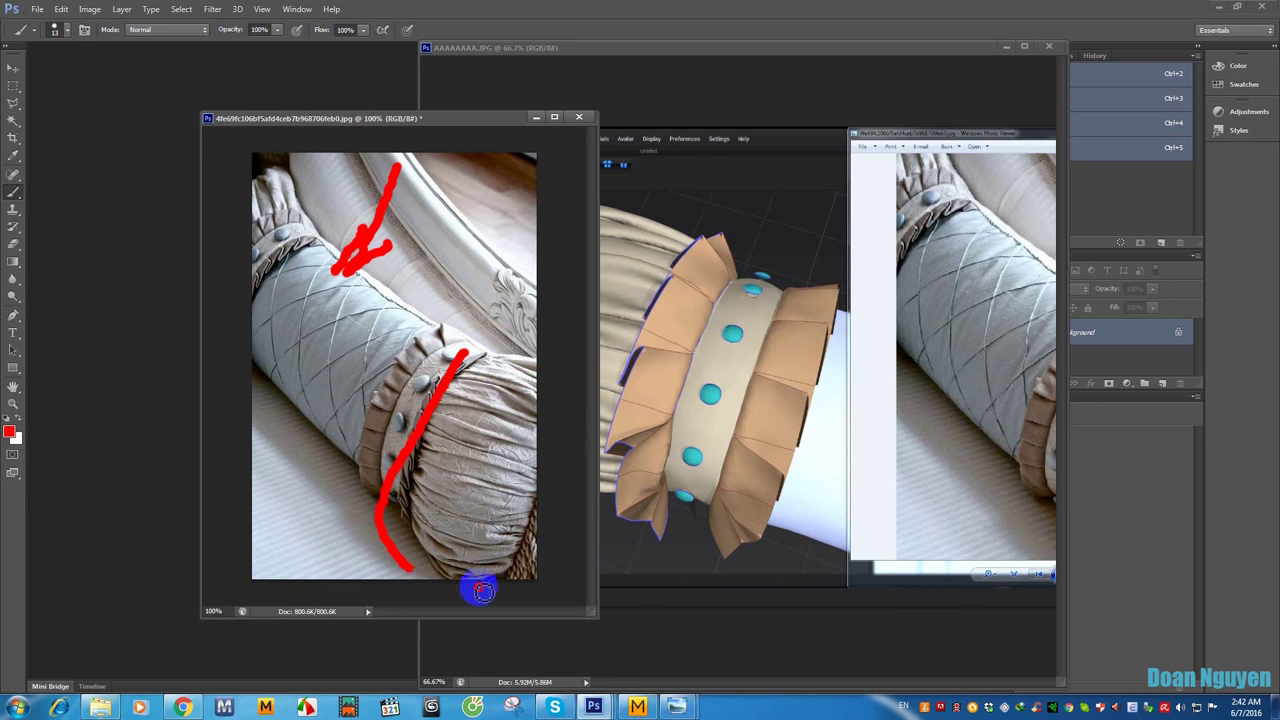
left_click_drag(586, 414, 466, 343)
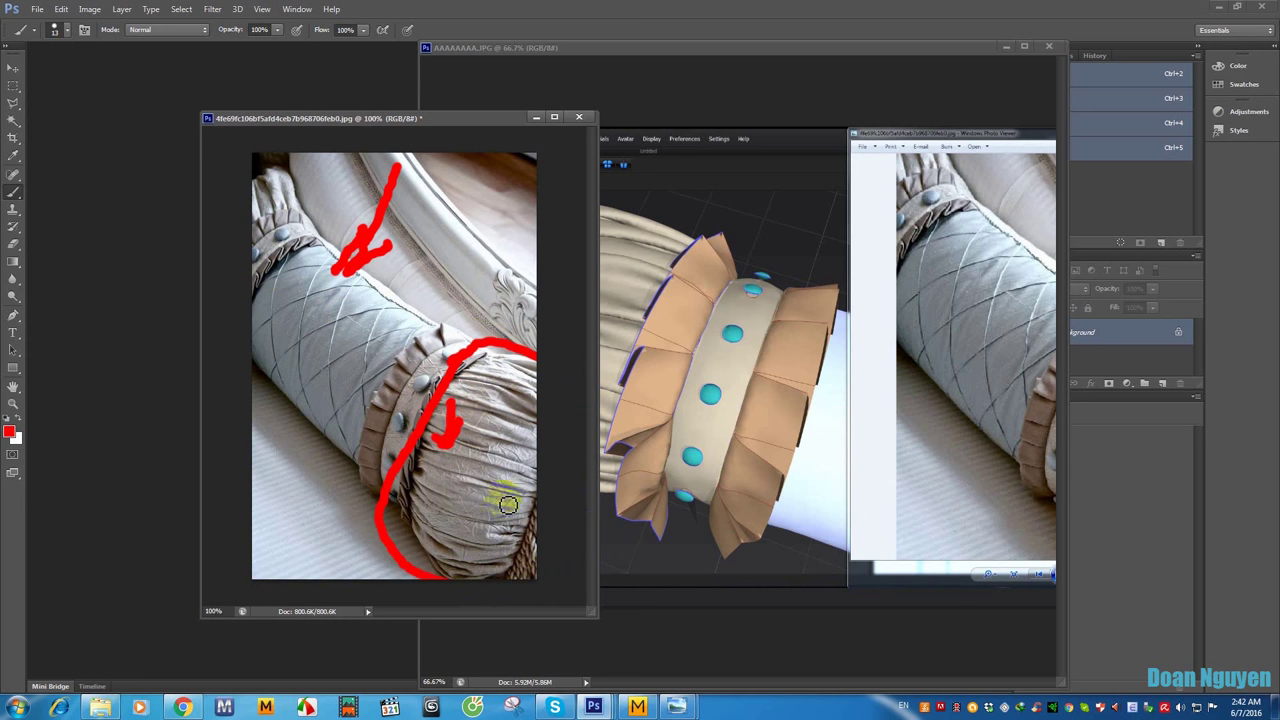
Step: Draw a new rectangle pattern starting at the long panel's top-left corner
left_click(637, 706)
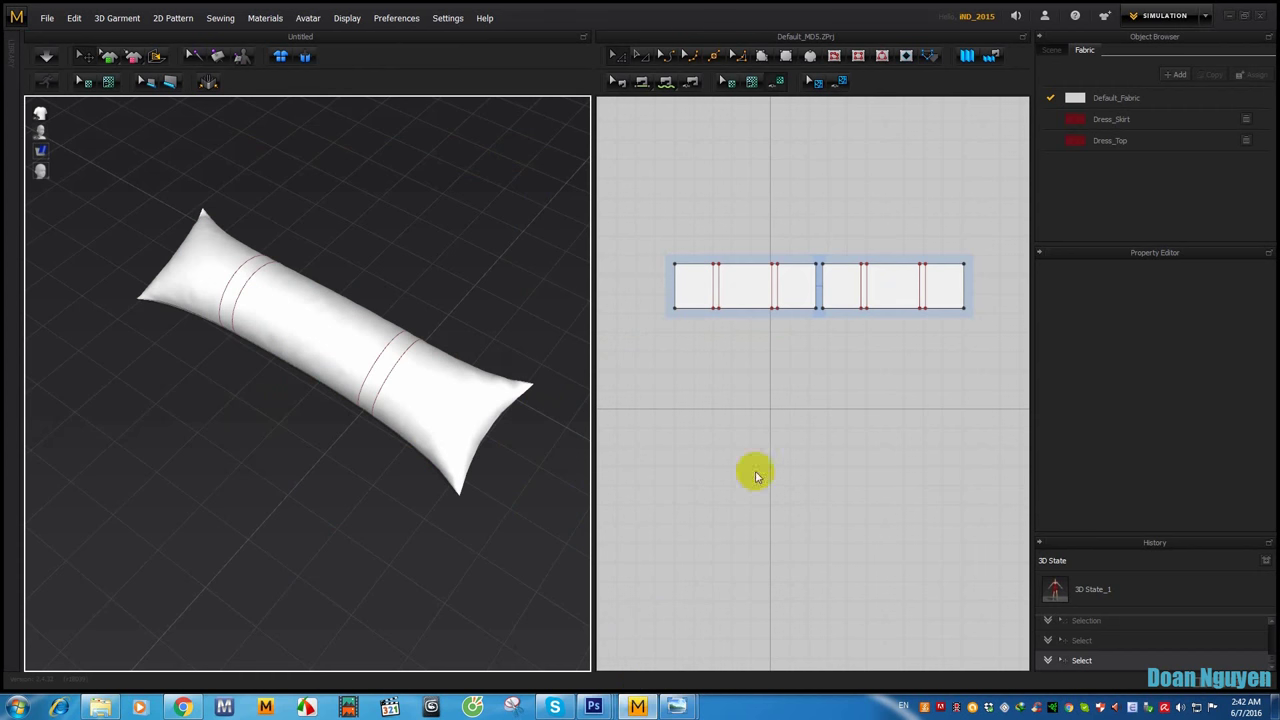
scroll(716, 397, "up", 5)
scroll(730, 270, "down", 3)
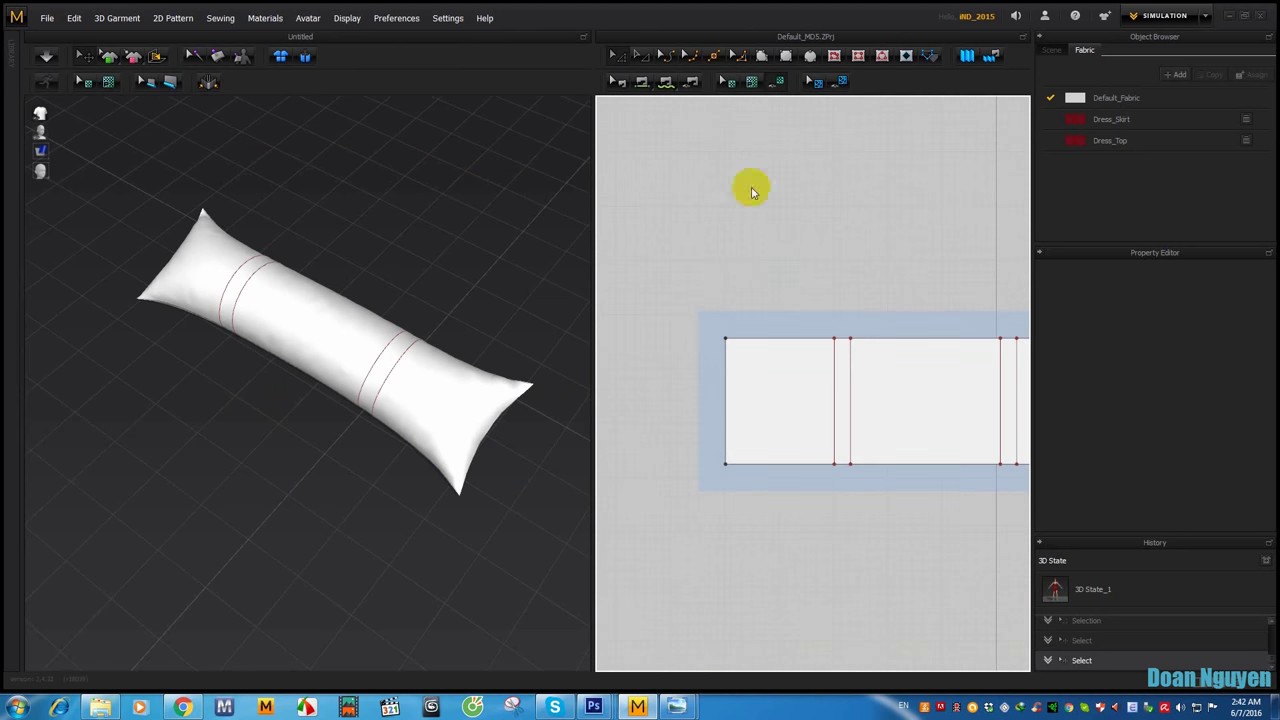
scroll(780, 366, "up", 1)
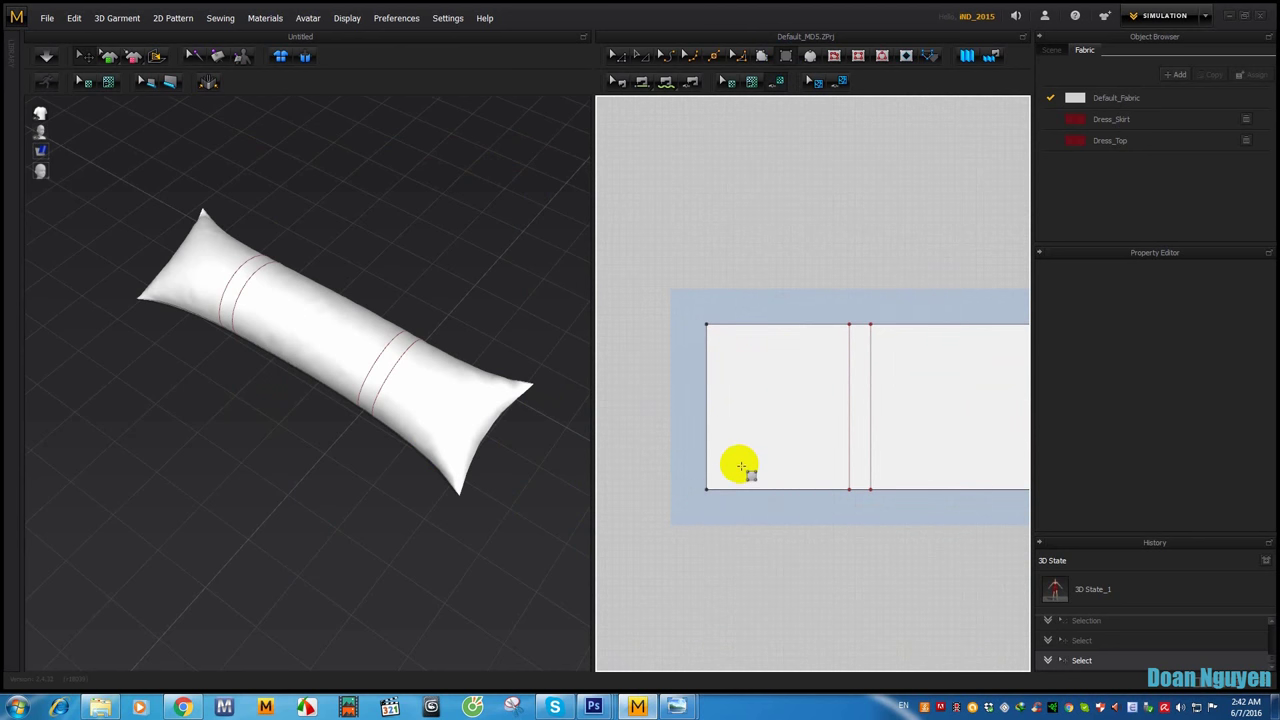
left_click(740, 465)
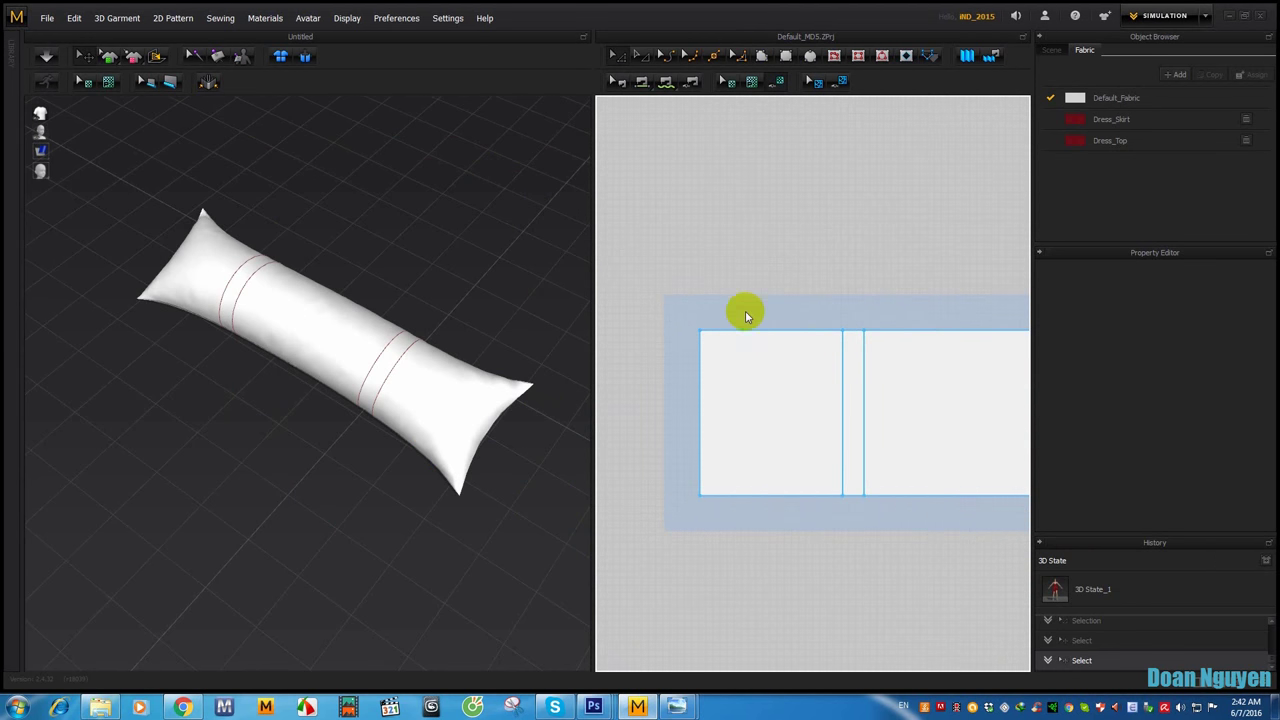
left_click(780, 84)
left_click(793, 60)
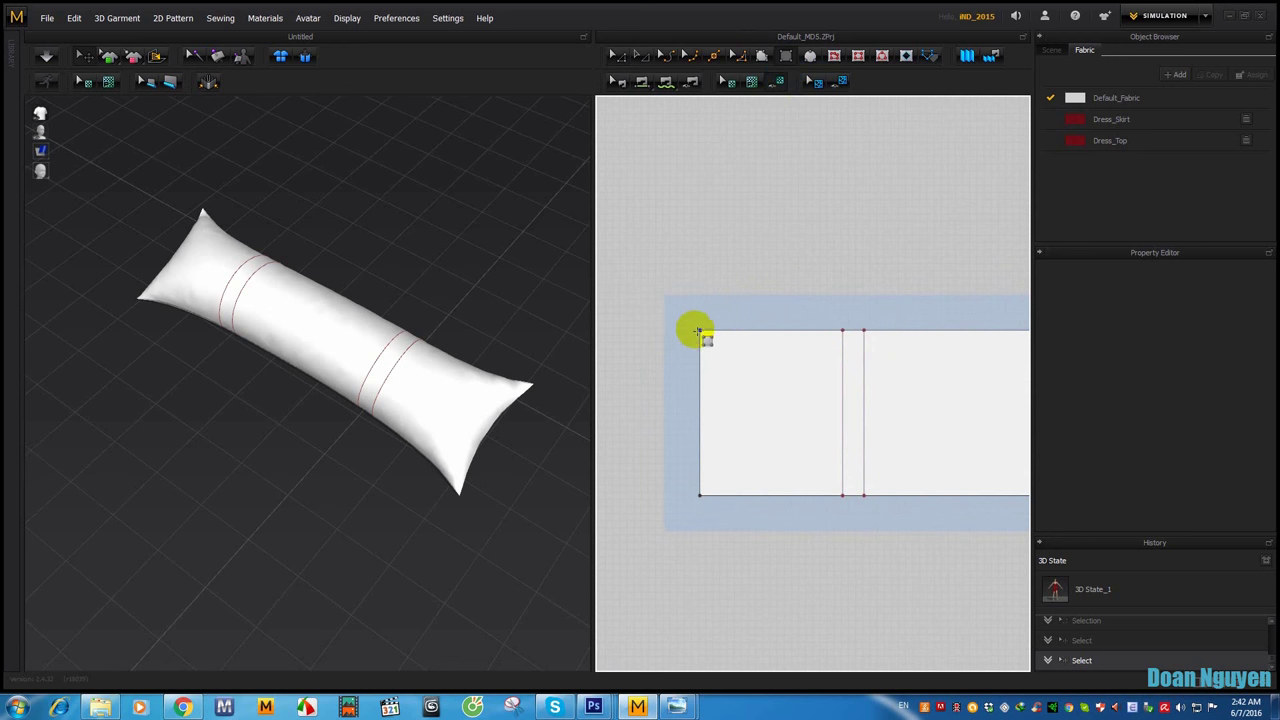
left_click_drag(698, 330, 845, 489)
scroll(840, 451, "down", 2)
scroll(828, 443, "down", 4)
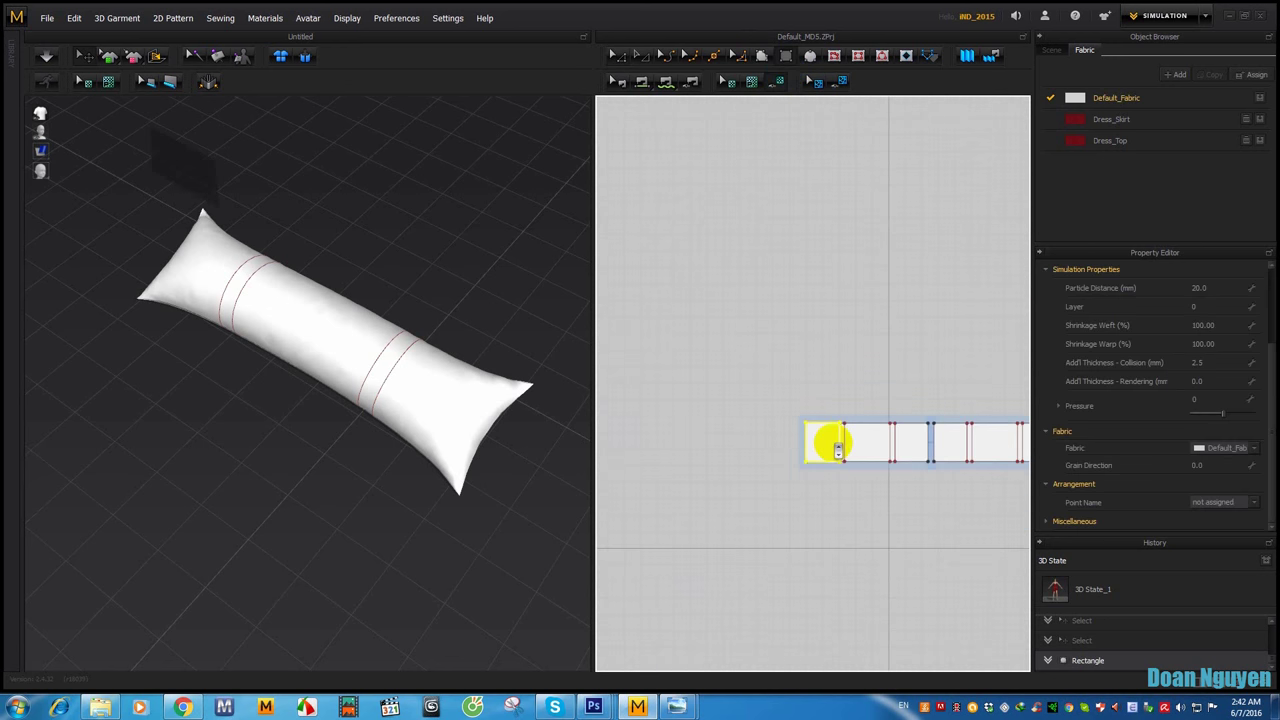
scroll(826, 437, "down", 3)
scroll(836, 437, "up", 6)
Step: Move the new rectangle above the panel's left end and stretch it into a tall piece
left_click(635, 55)
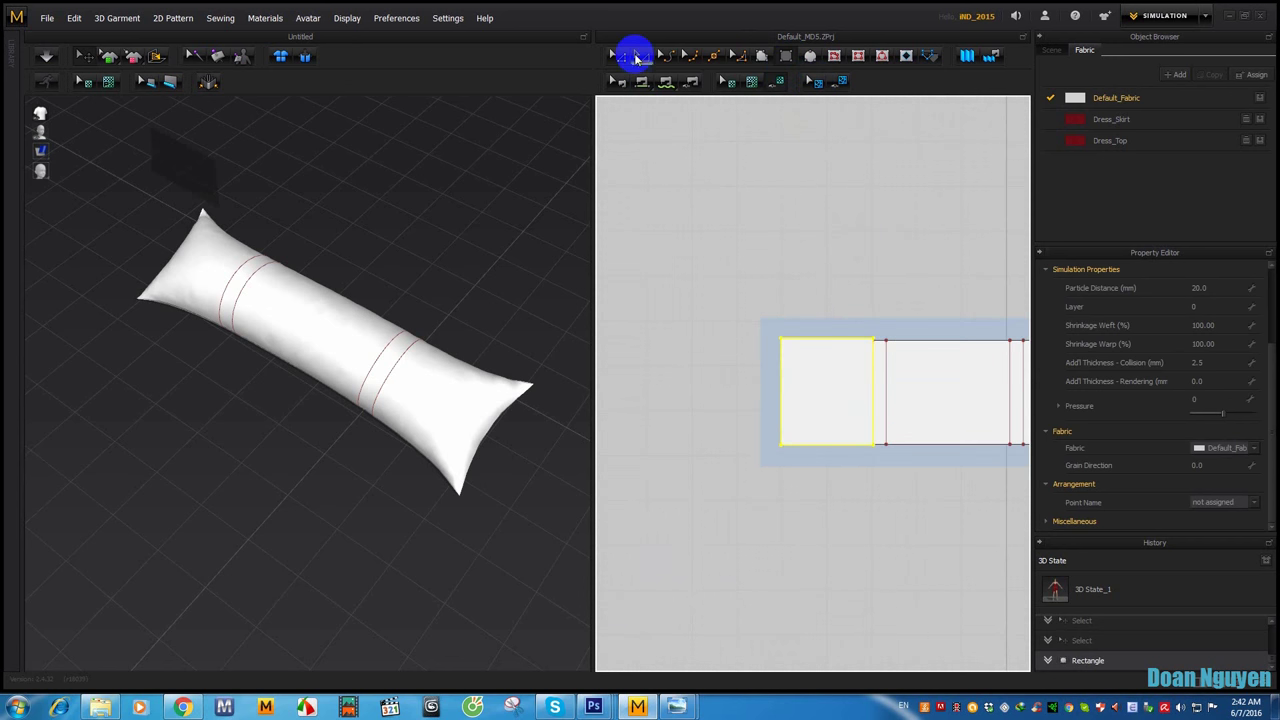
left_click_drag(820, 380, 820, 260)
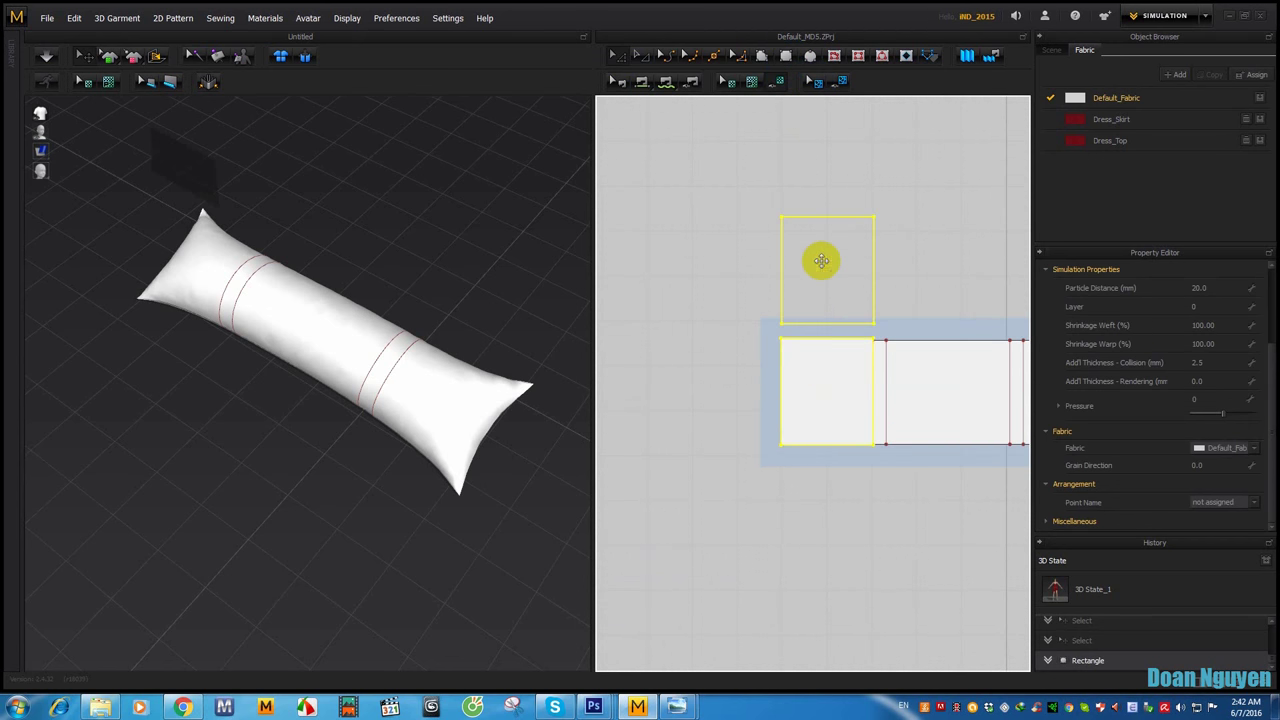
right_click_drag(820, 260, 740, 408)
left_click(652, 55)
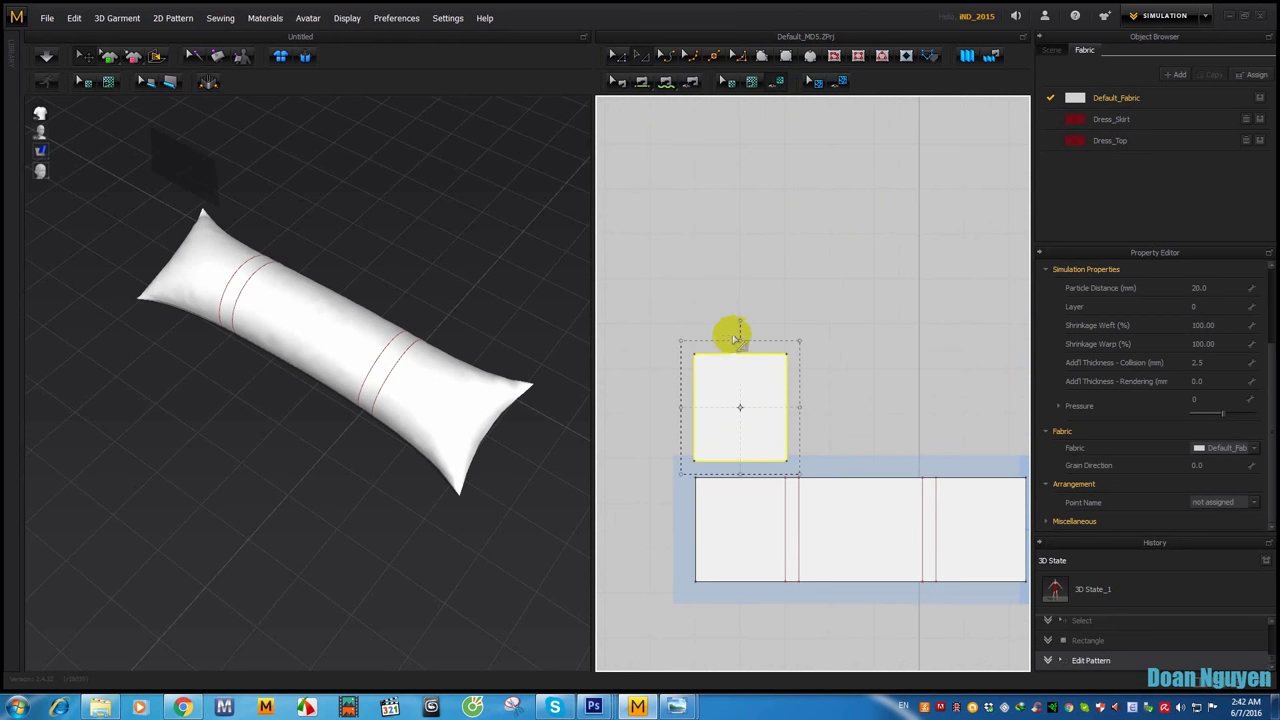
left_click_drag(740, 339, 740, 242)
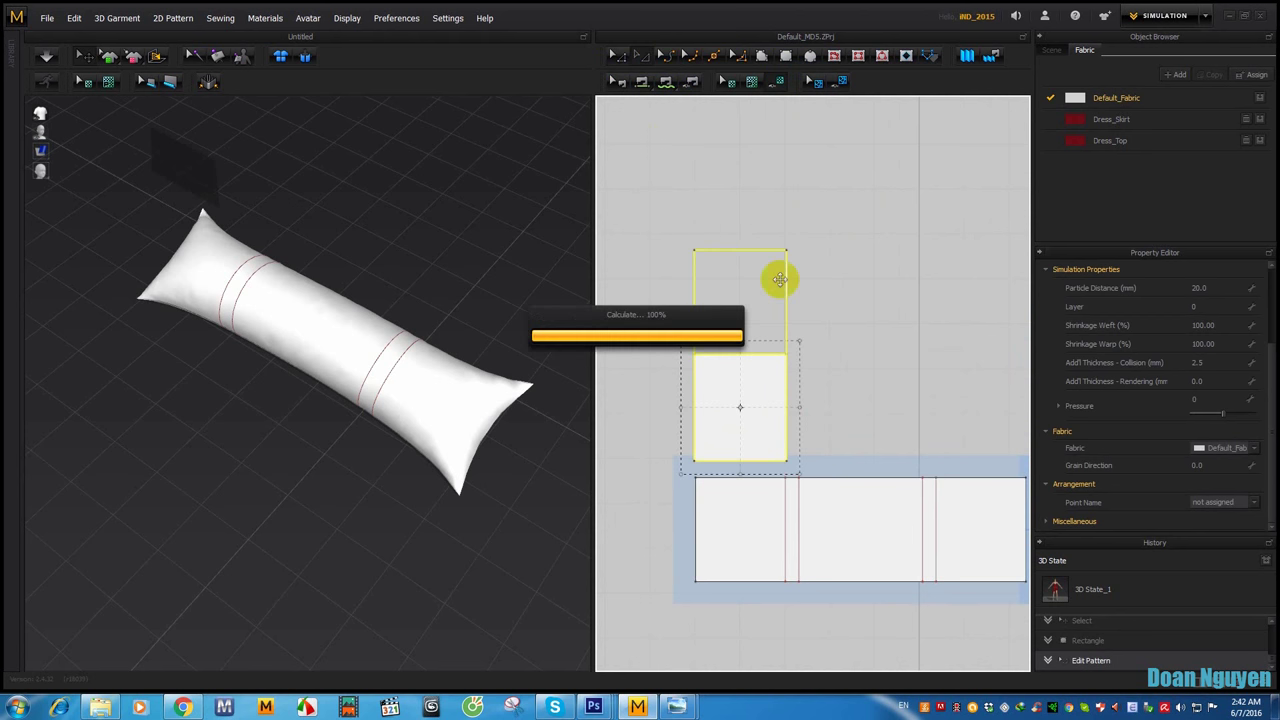
scroll(850, 400, "down", 2)
left_click(809, 443)
left_click(957, 443, "shift")
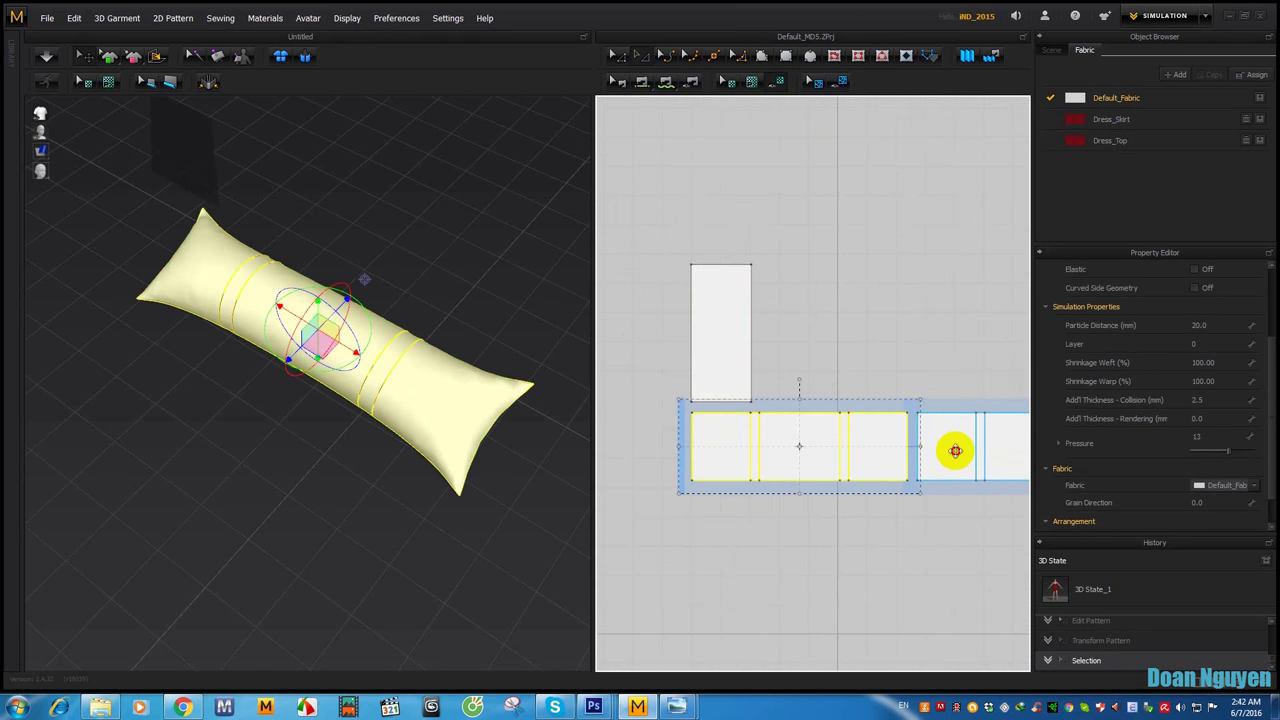
Step: Freeze the bolster and sew the tall piece's left and right edges to the panel's left end
right_click(433, 404)
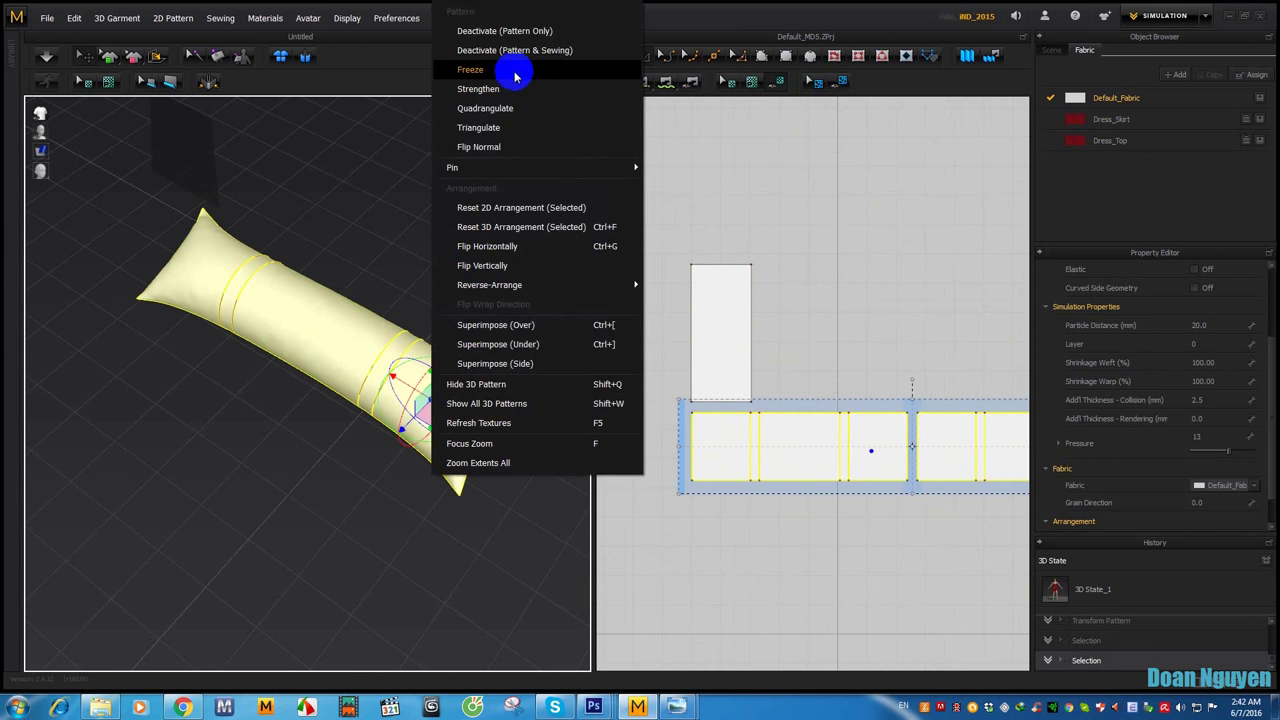
left_click(514, 74)
left_click(665, 82)
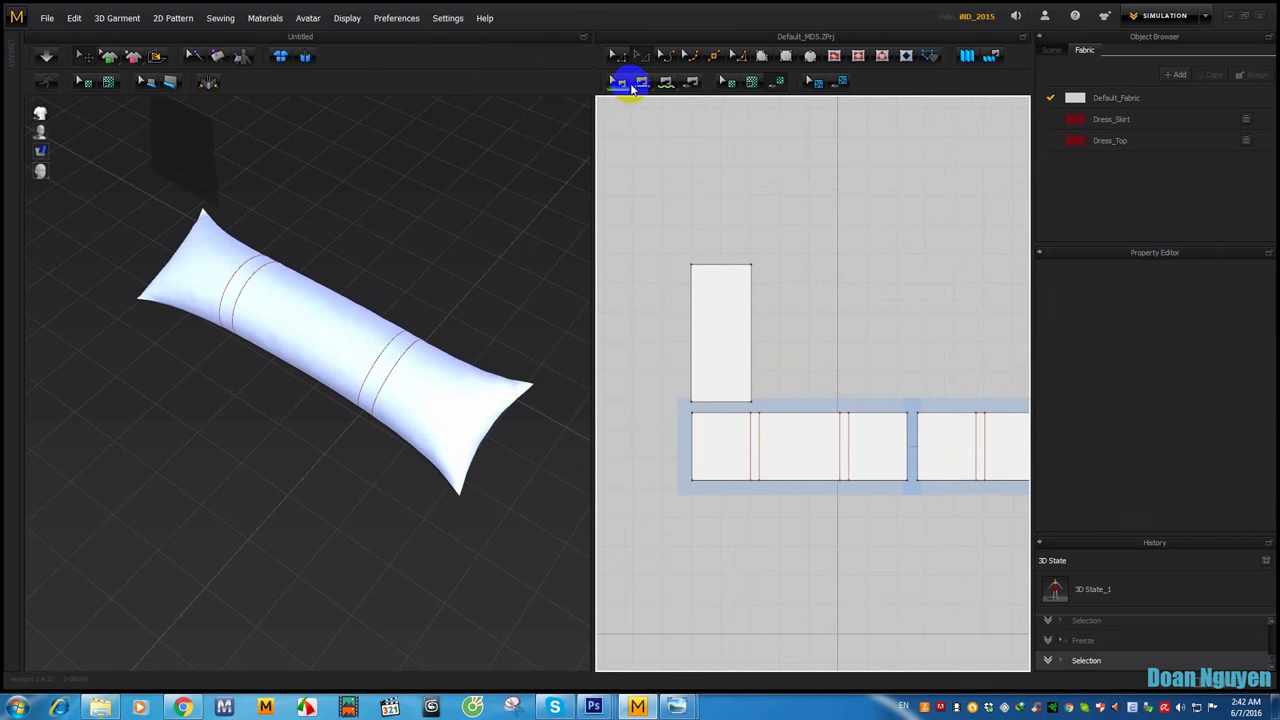
left_click(697, 308)
left_click(695, 437)
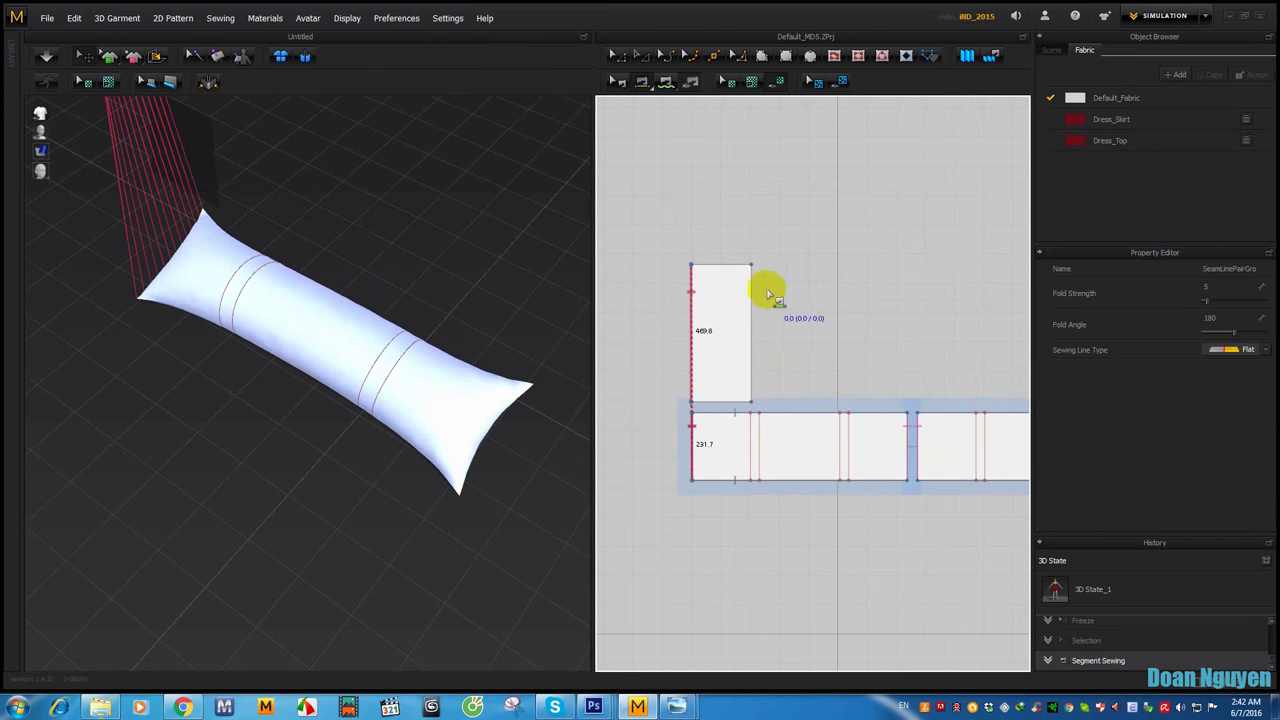
left_click(751, 330)
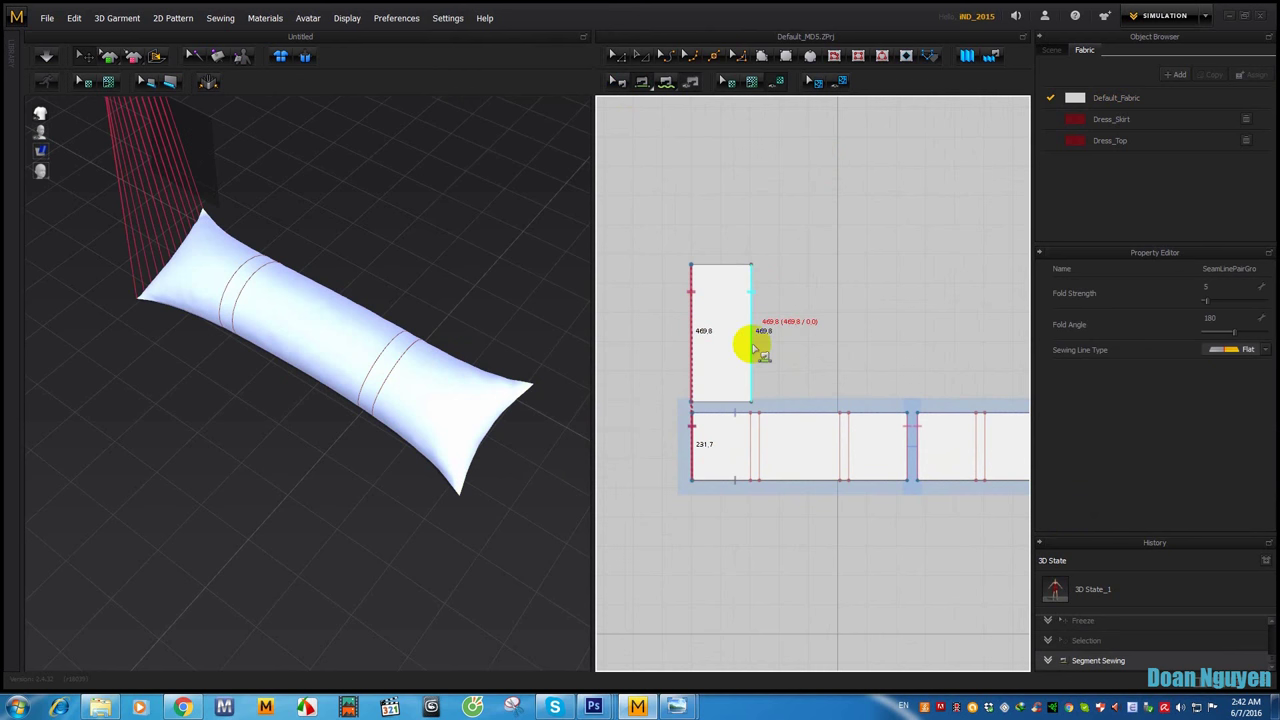
left_click(772, 410)
scroll(716, 333, "up", 2)
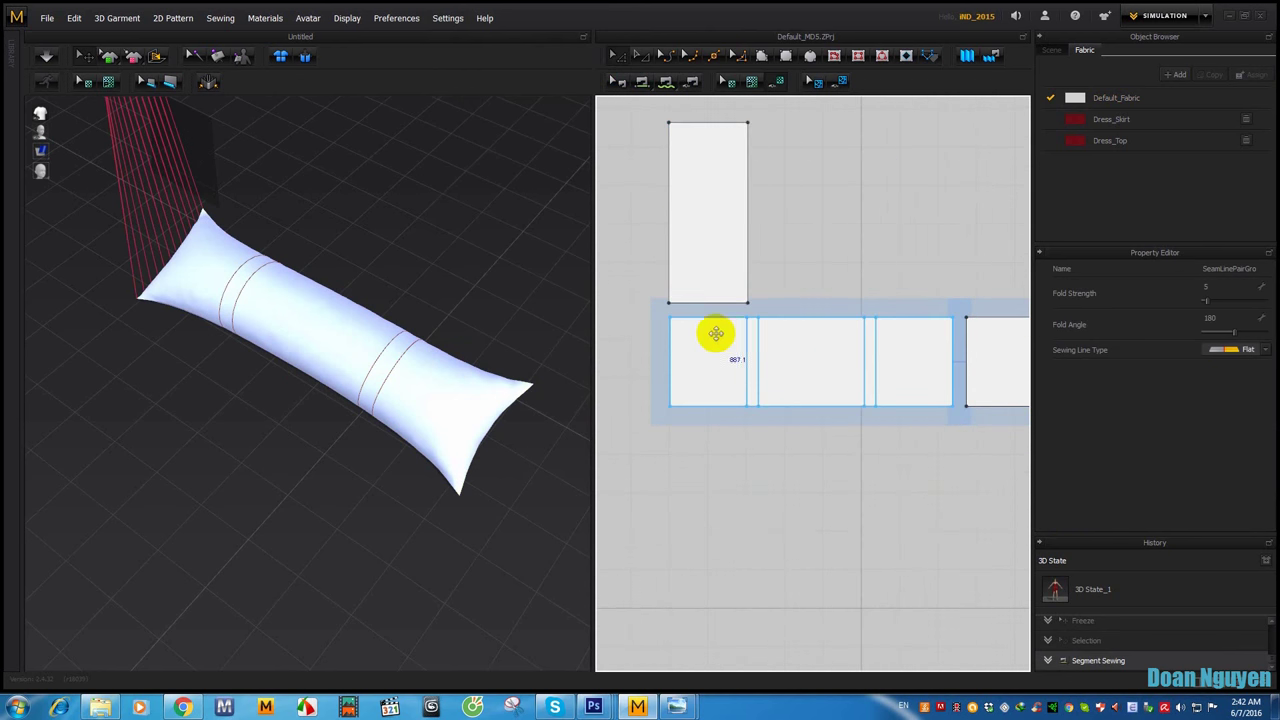
Step: Cut & Sew the body panel along its first two internal lines near the left end
left_click_drag(714, 354, 676, 354)
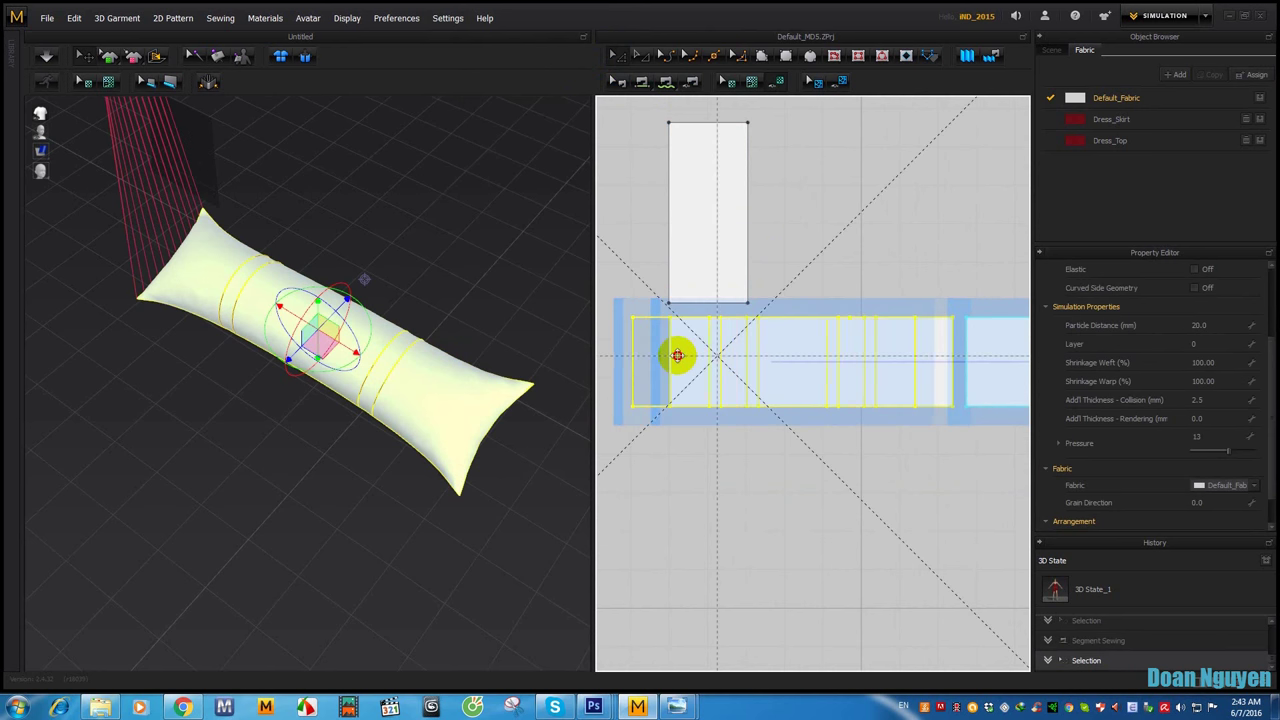
left_click(779, 283)
scroll(691, 329, "up", 1)
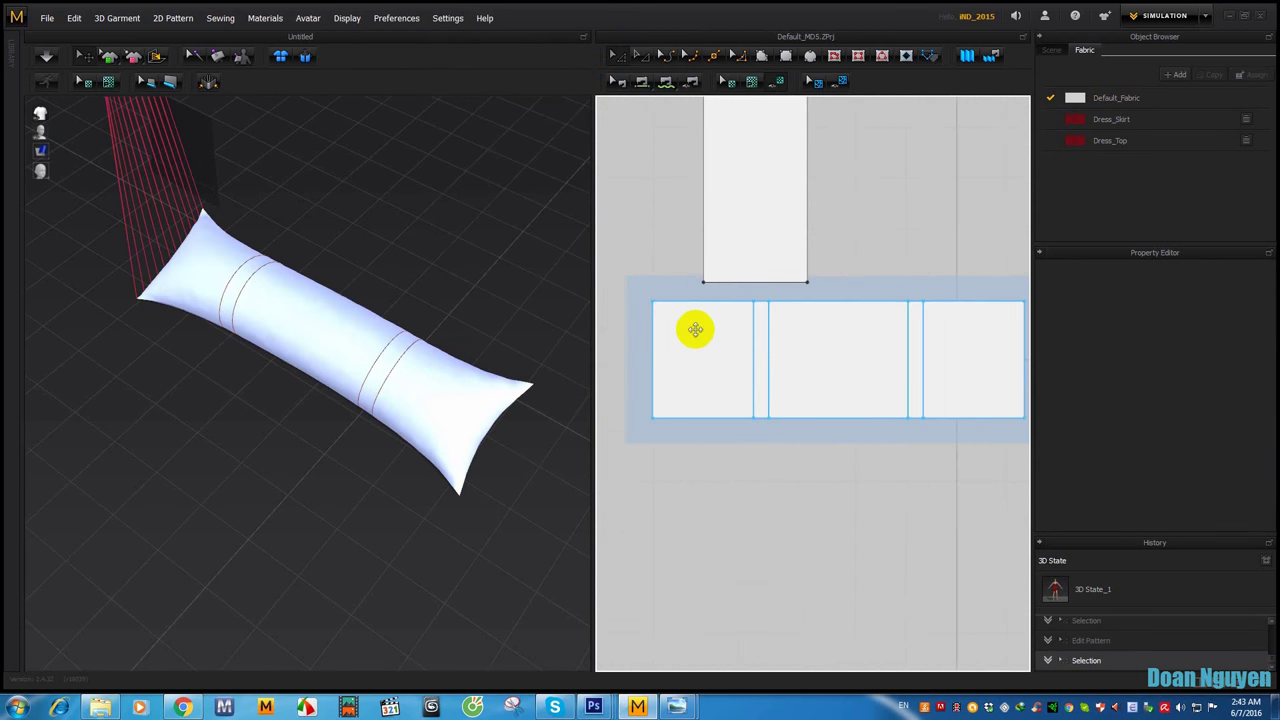
scroll(691, 329, "up", 1)
left_click(773, 348)
right_click(773, 348)
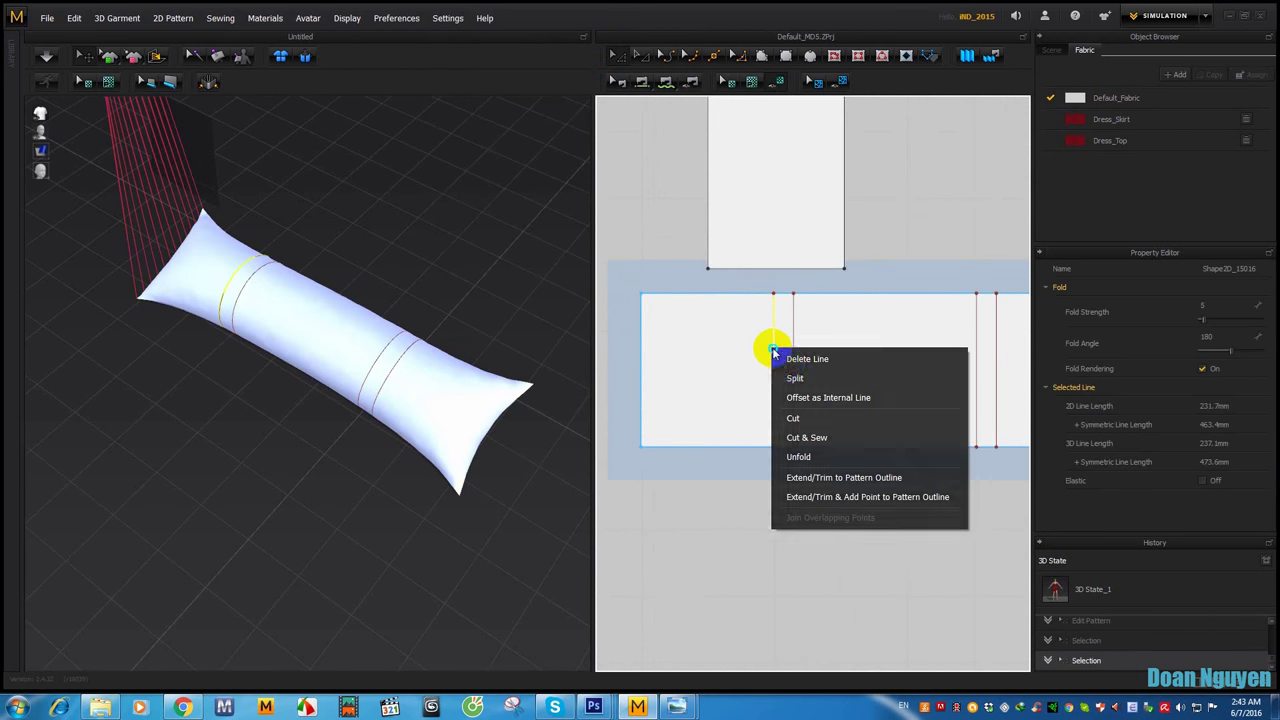
left_click(805, 437)
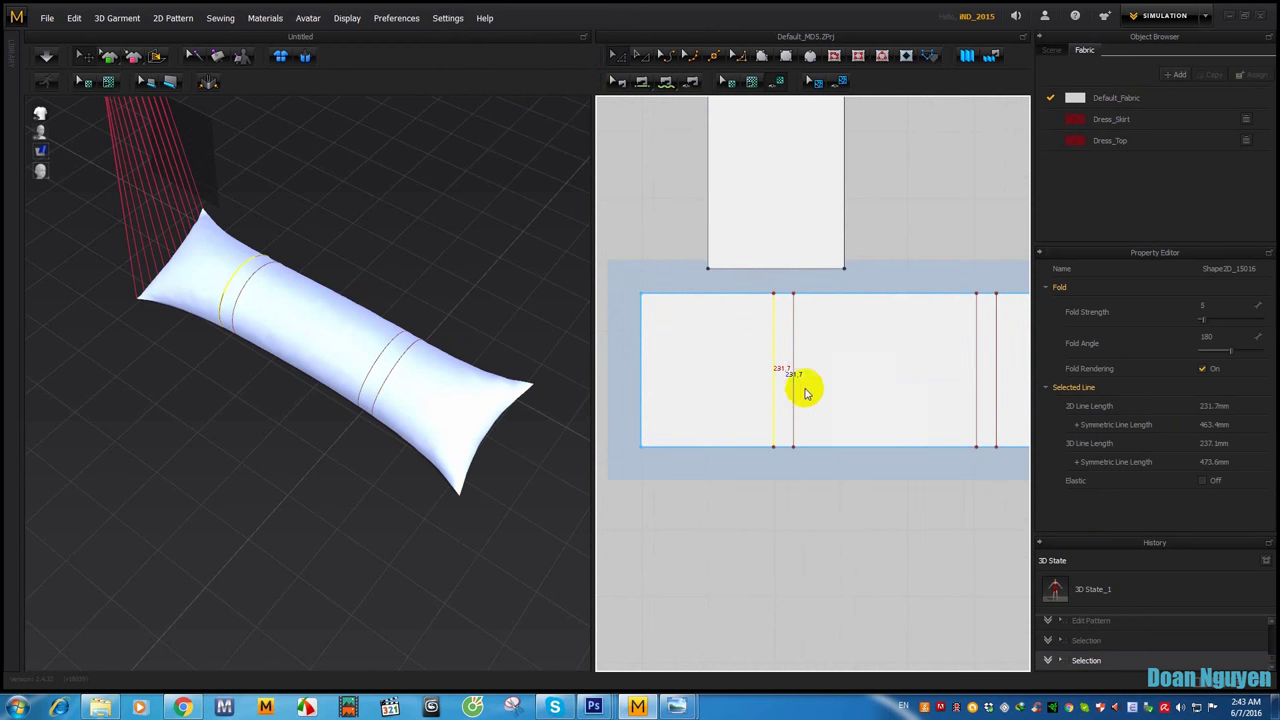
left_click(800, 348)
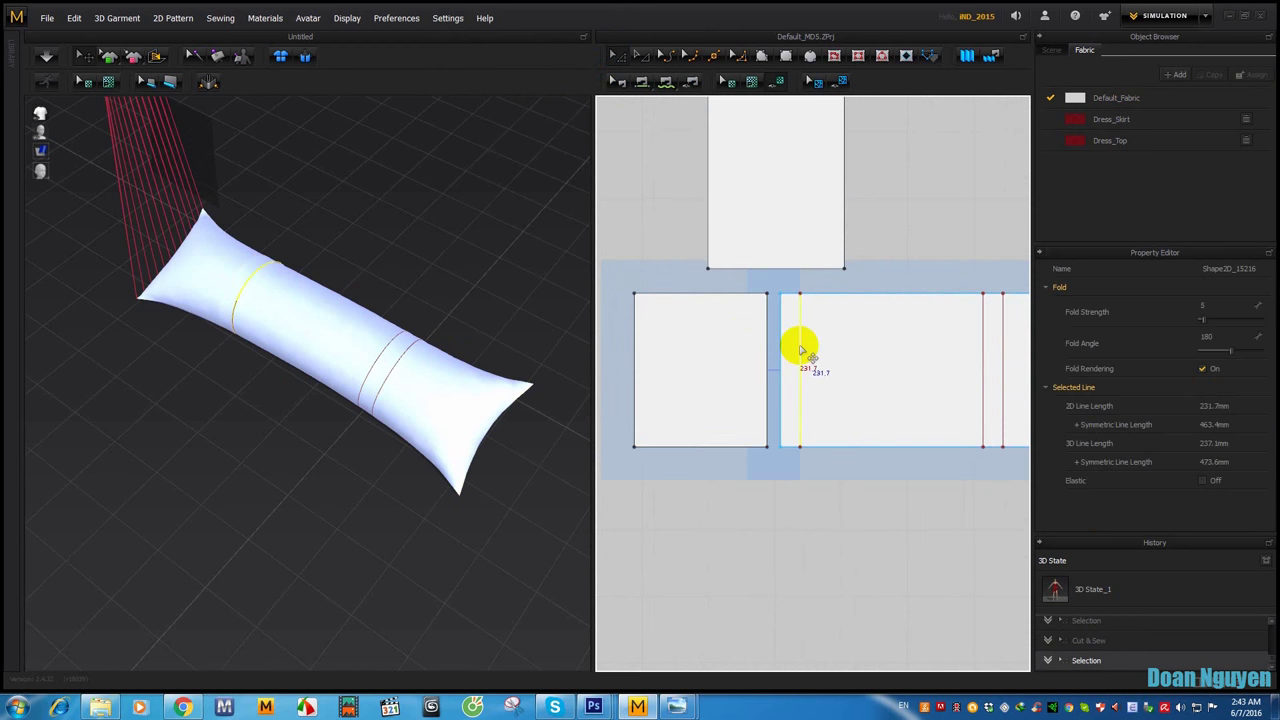
right_click(800, 348)
left_click(825, 437)
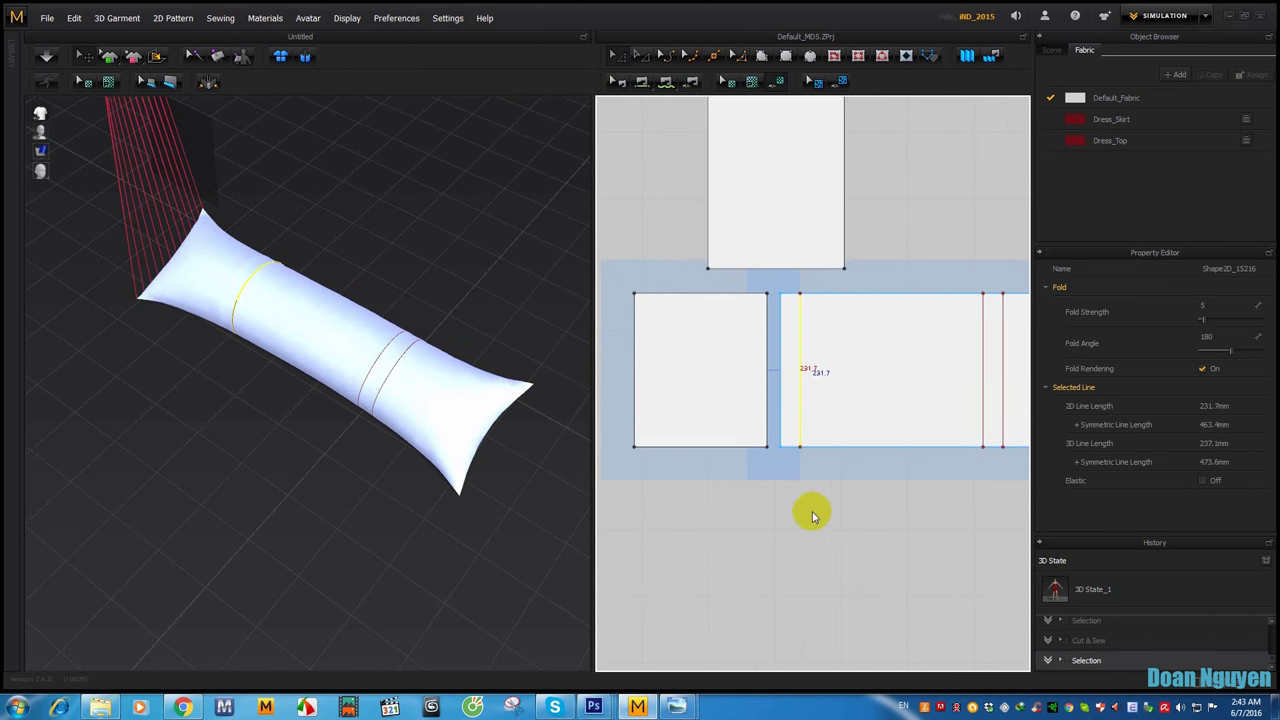
Step: Cut & Sew along the remaining two internal lines of the body panel
middle_click_drag(829, 517, 791, 354)
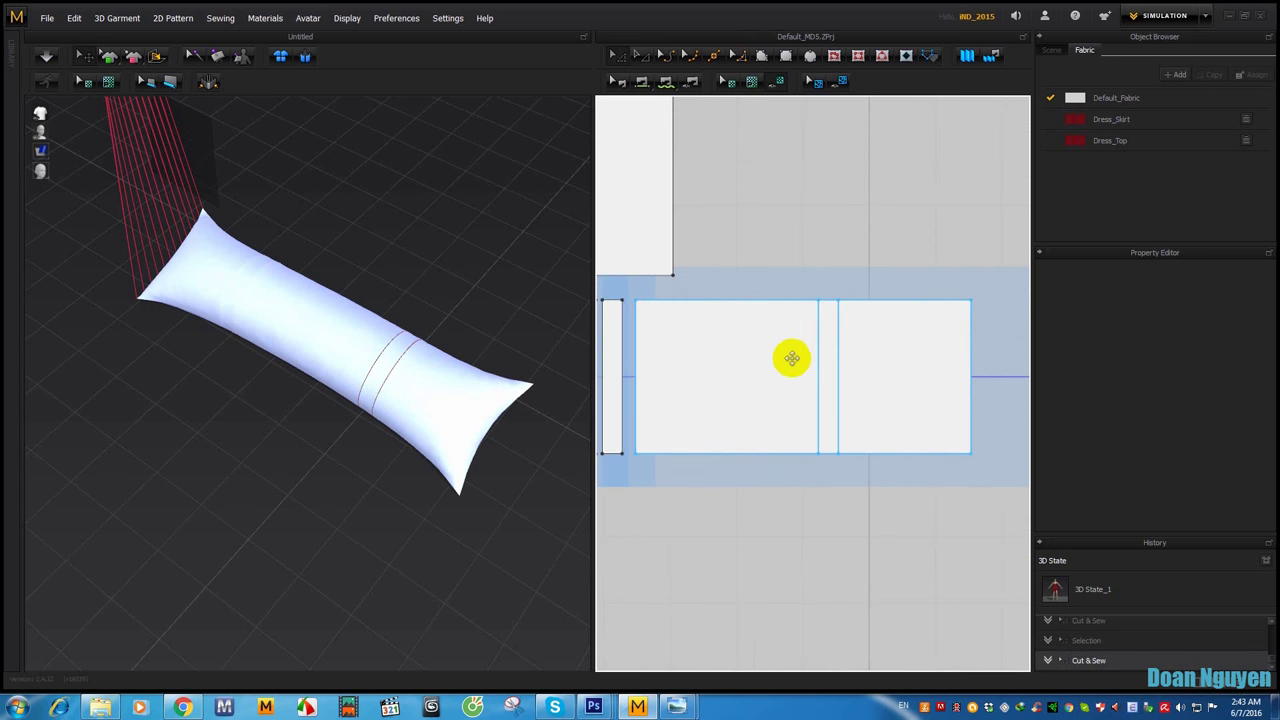
left_click(818, 358)
right_click(816, 358)
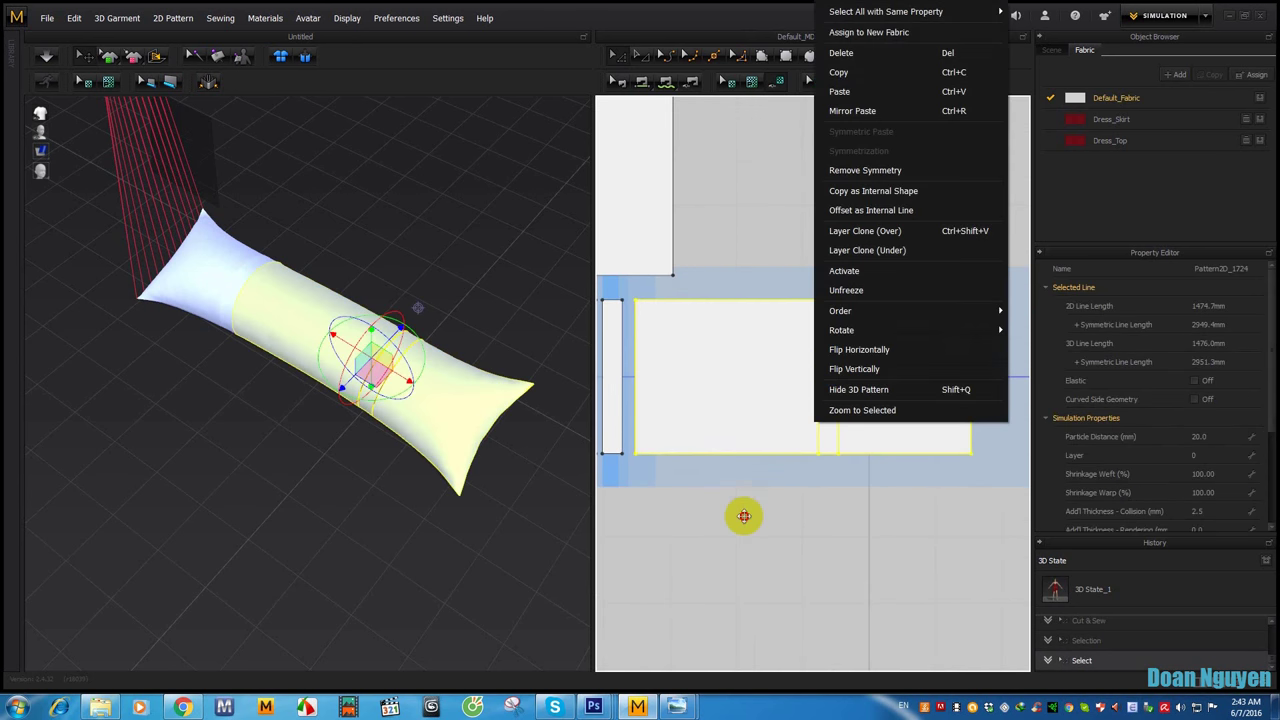
left_click(743, 517)
left_click(818, 366)
right_click(818, 366)
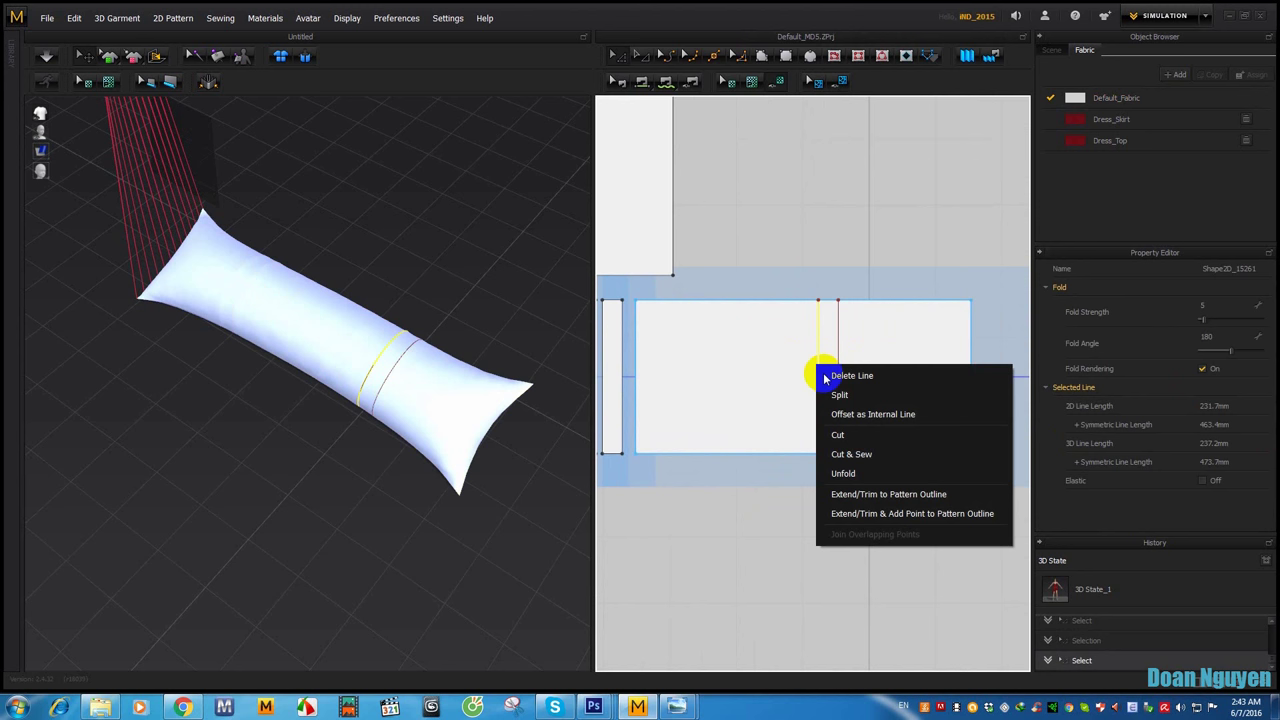
left_click(836, 456)
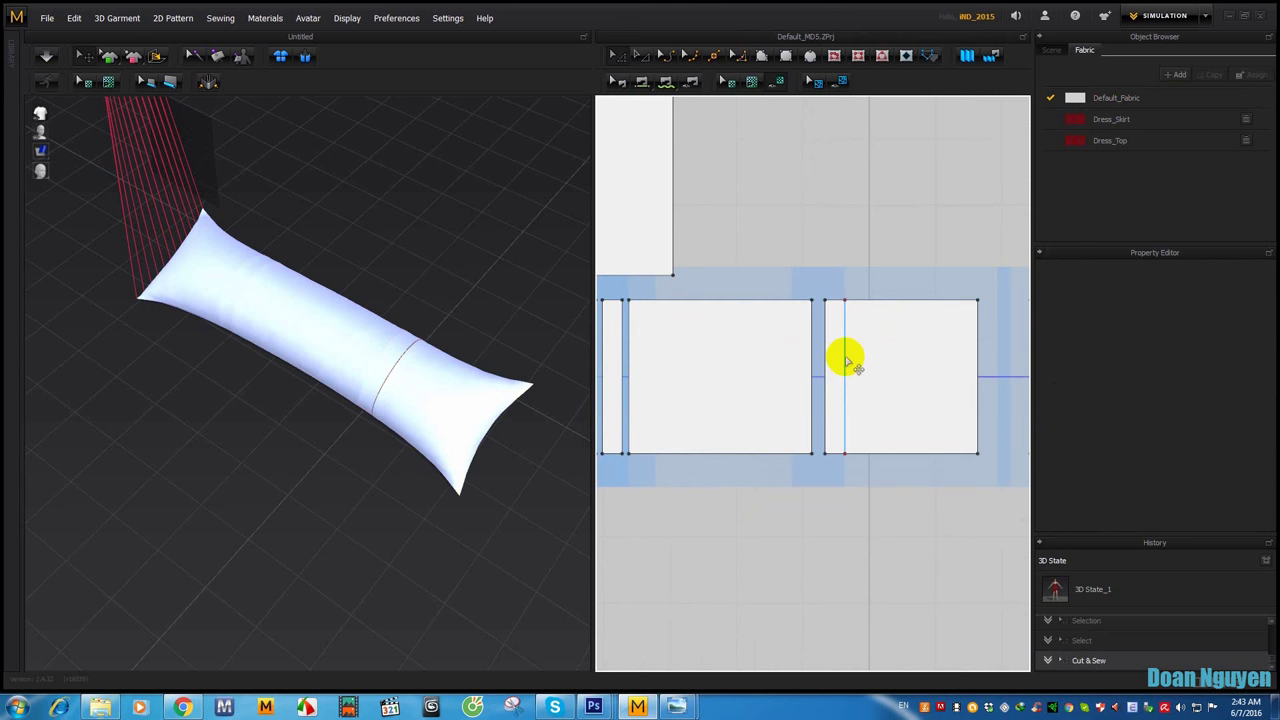
left_click(846, 362)
right_click(846, 362)
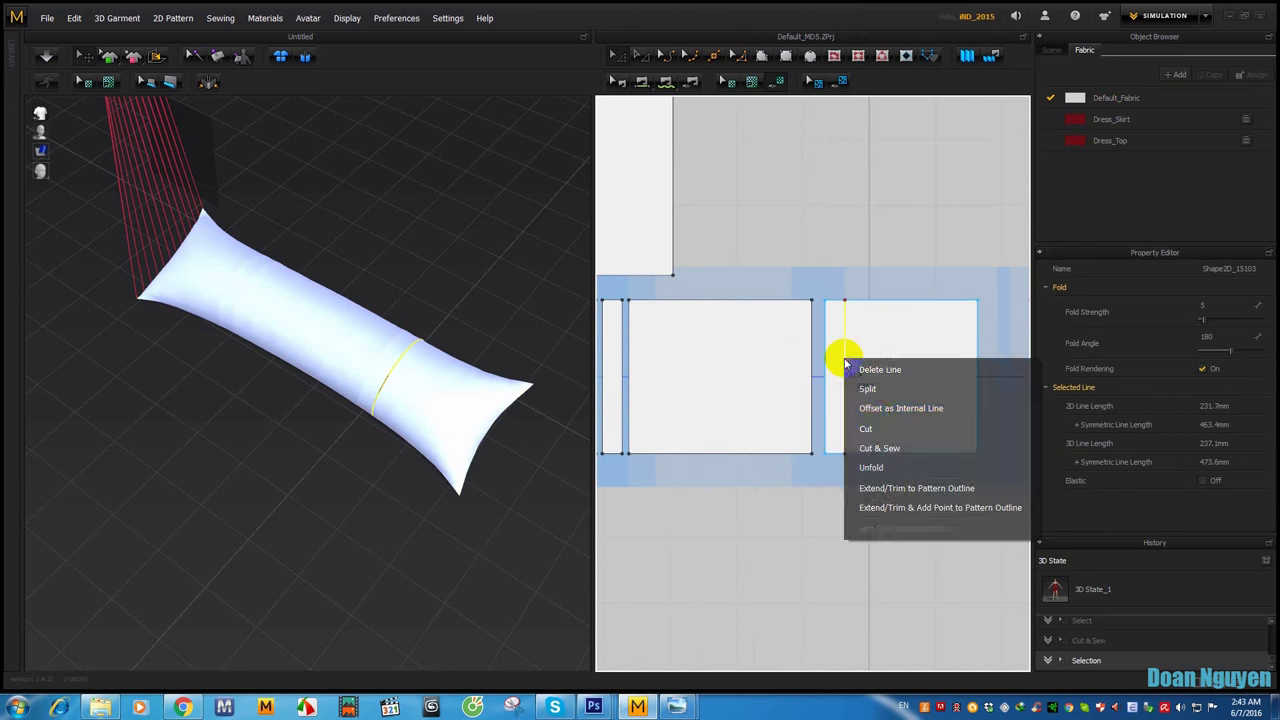
left_click(875, 456)
left_click(815, 537)
Step: Sew the tall end panel's right edge to the narrow strip's edge
scroll(838, 485, "down", 3)
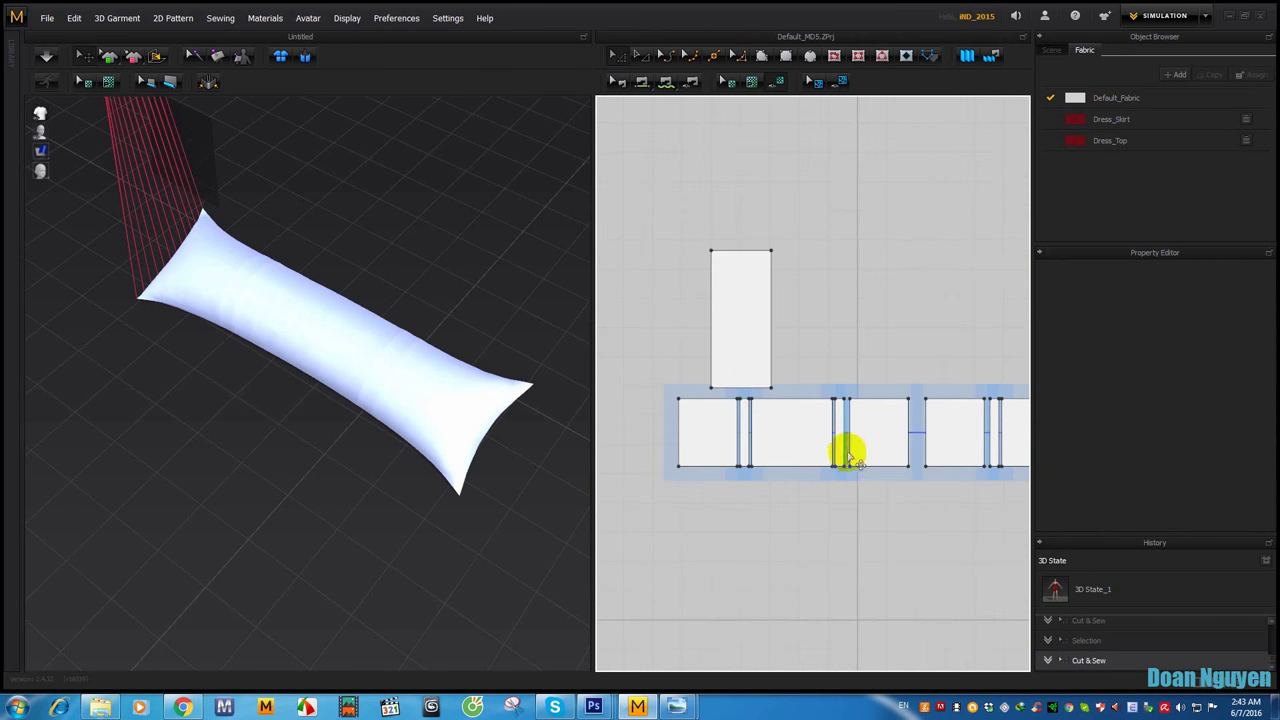
left_click(802, 308)
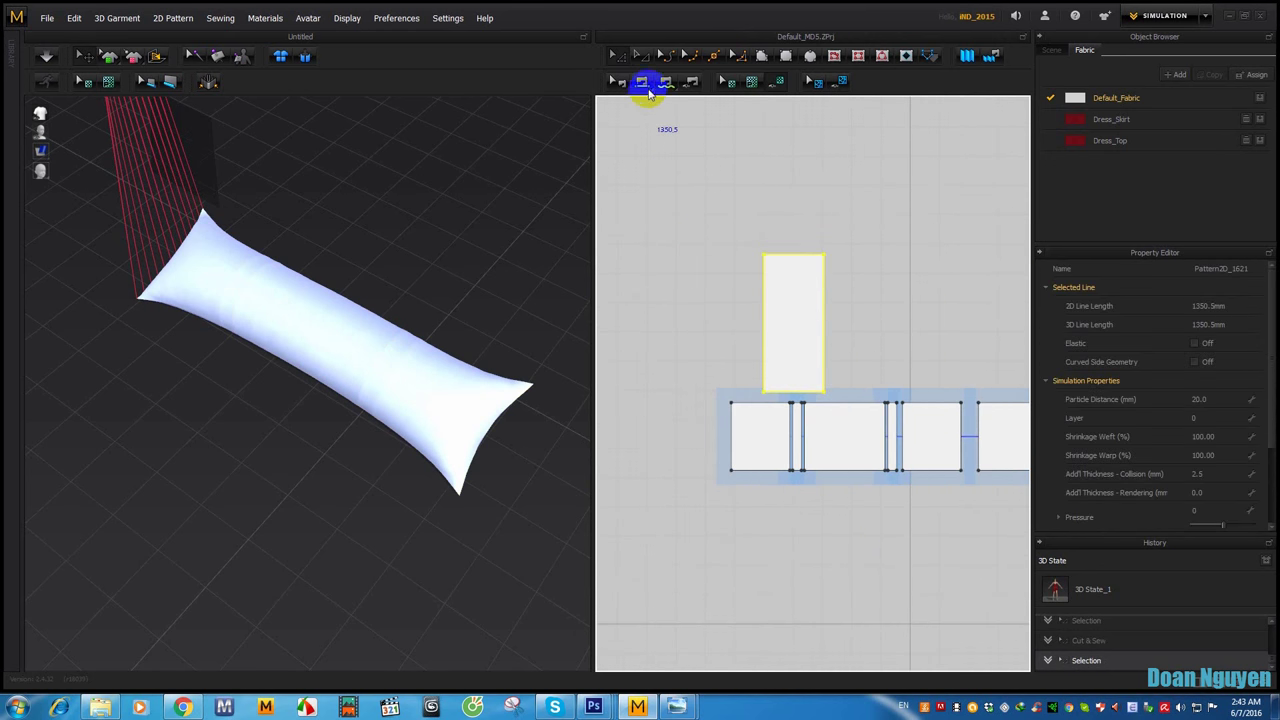
left_click(642, 81)
left_click(822, 284)
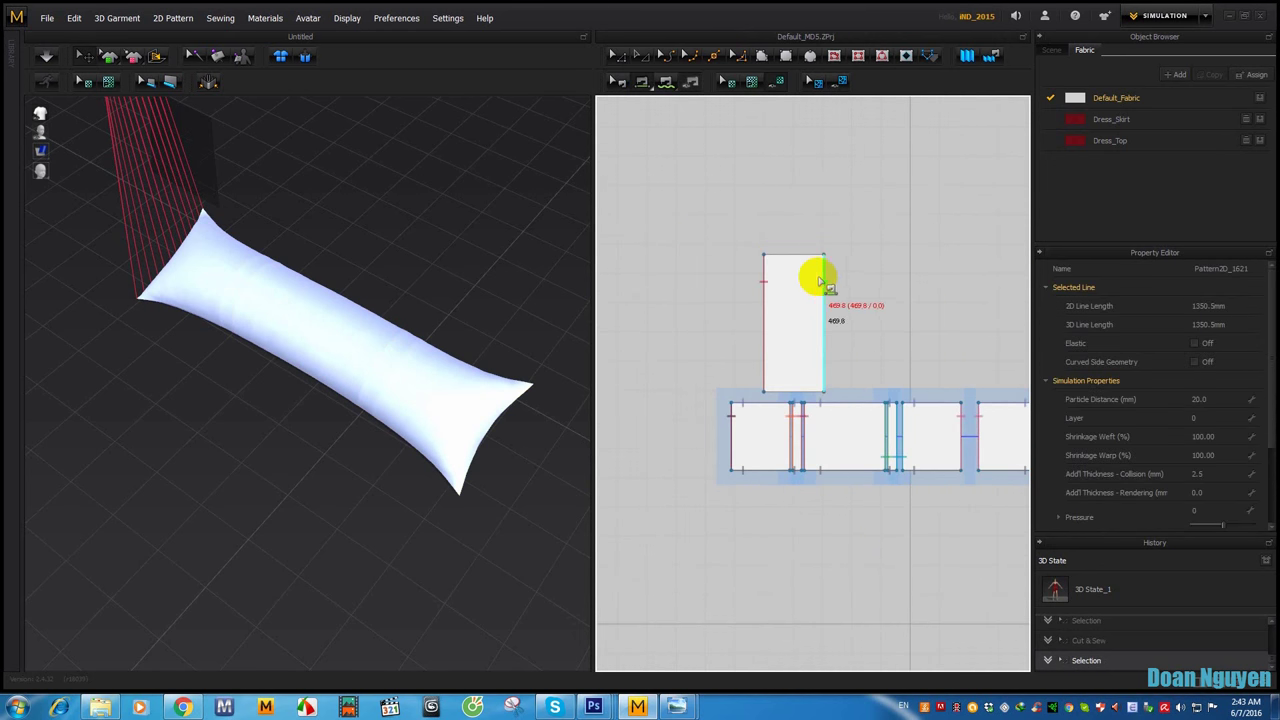
left_click(795, 432)
Step: Rotate the end panel in 3D so it lies flat beside the pillow
right_click_drag(391, 491, 290, 195)
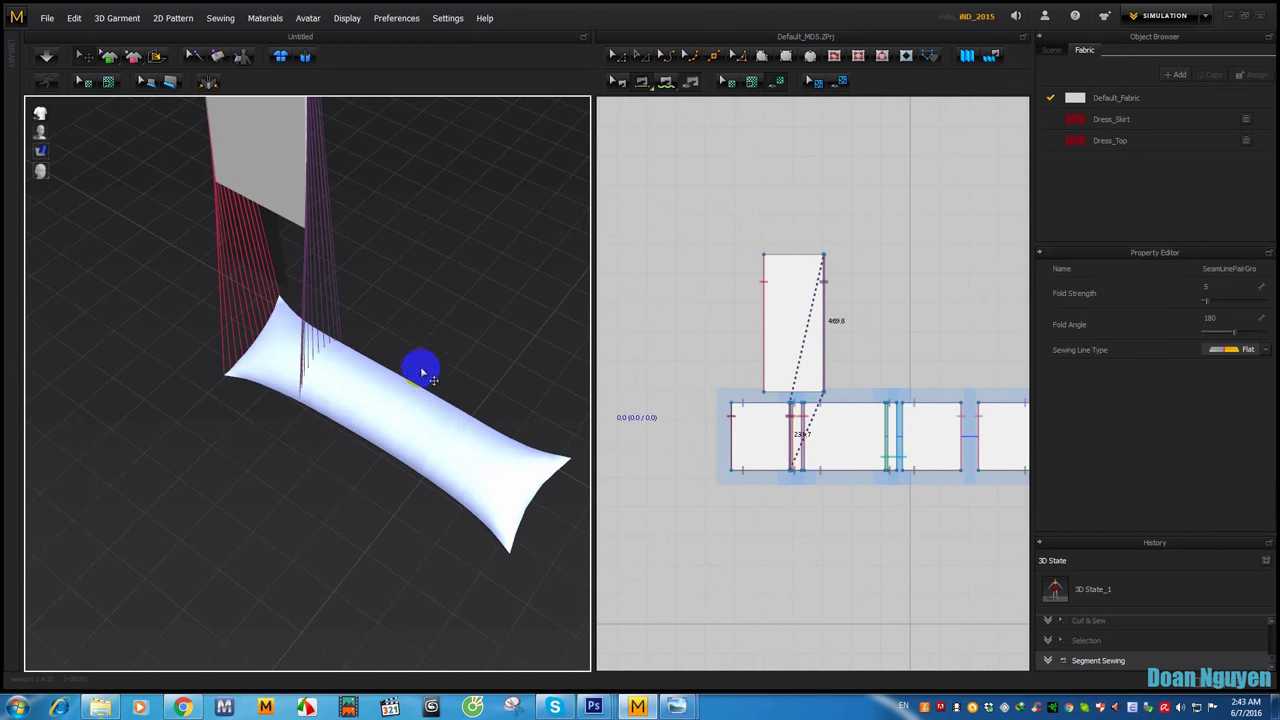
left_click(290, 195)
right_click_drag(329, 351, 371, 268)
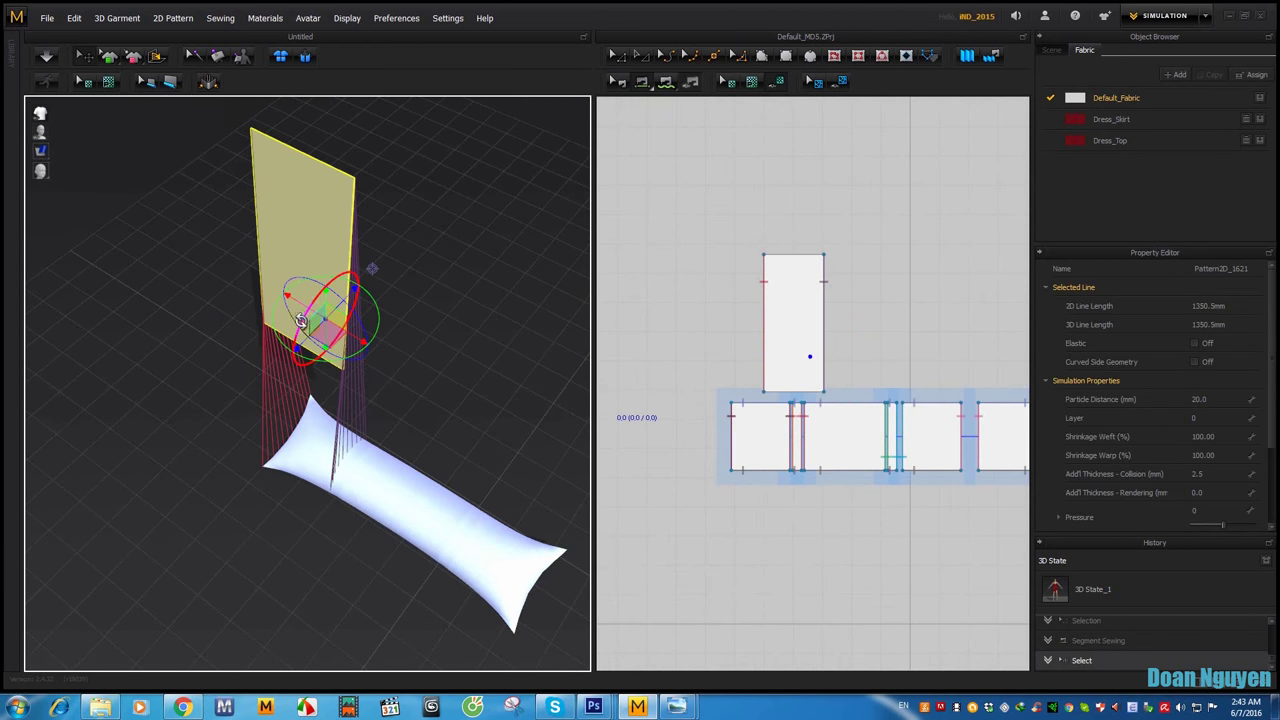
mouse_move(301, 320)
left_mouse_down()
mouse_move(351, 223)
mouse_move(345, 300)
mouse_move(371, 331)
left_mouse_up()
Step: Drape the end panel, then sew its top and bottom 205.4 edges to the 200.0 strip edges
key("space")
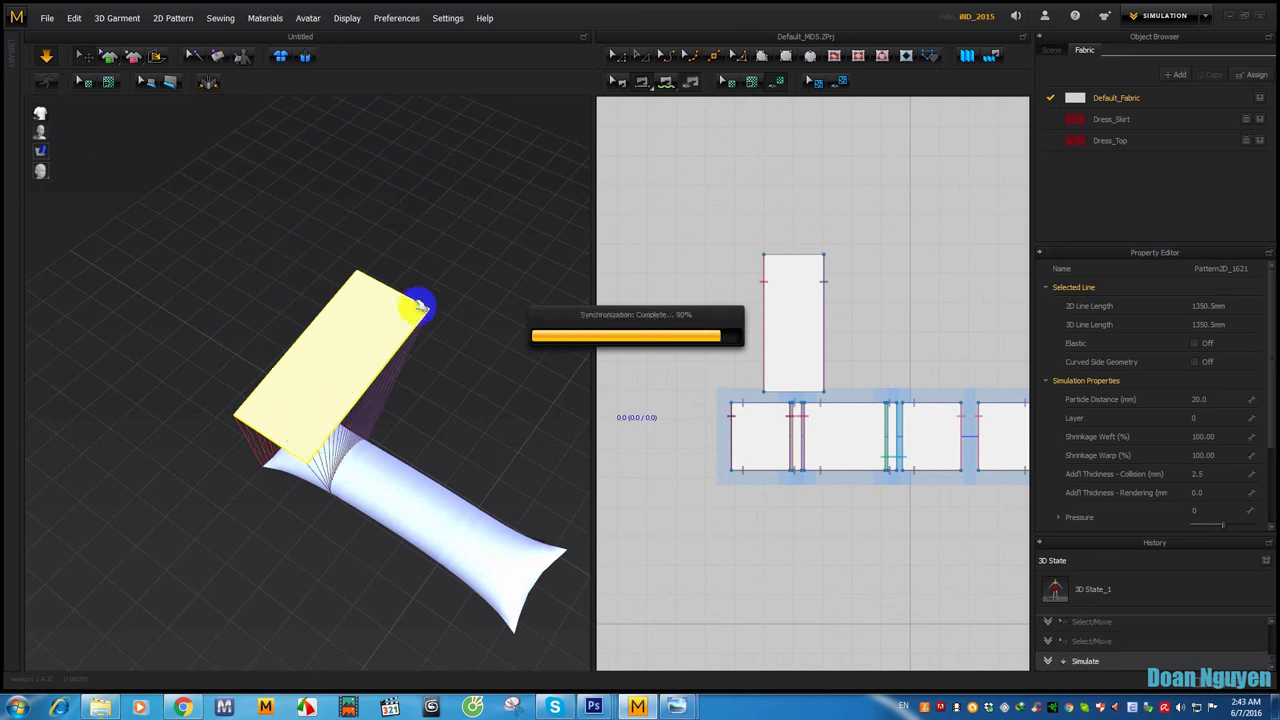
left_click(360, 430)
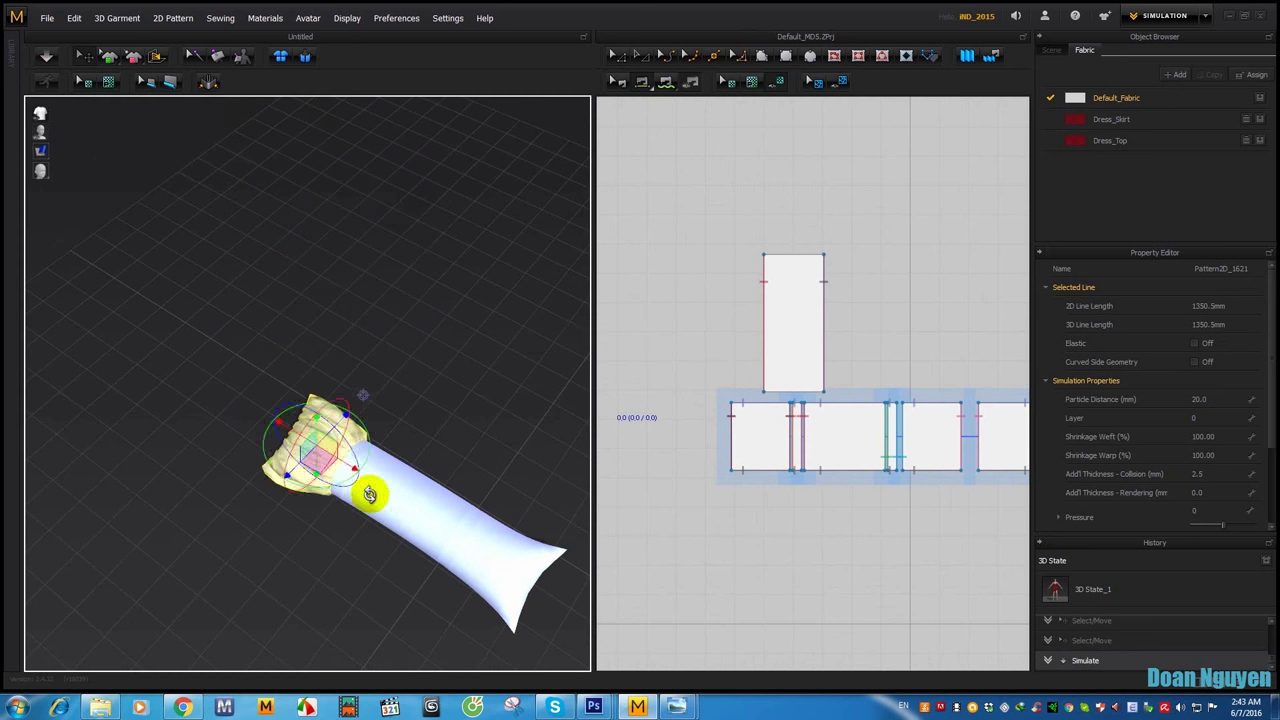
right_click_drag(366, 491, 388, 485)
scroll(808, 300, "up", 3)
scroll(806, 280, "up", 2)
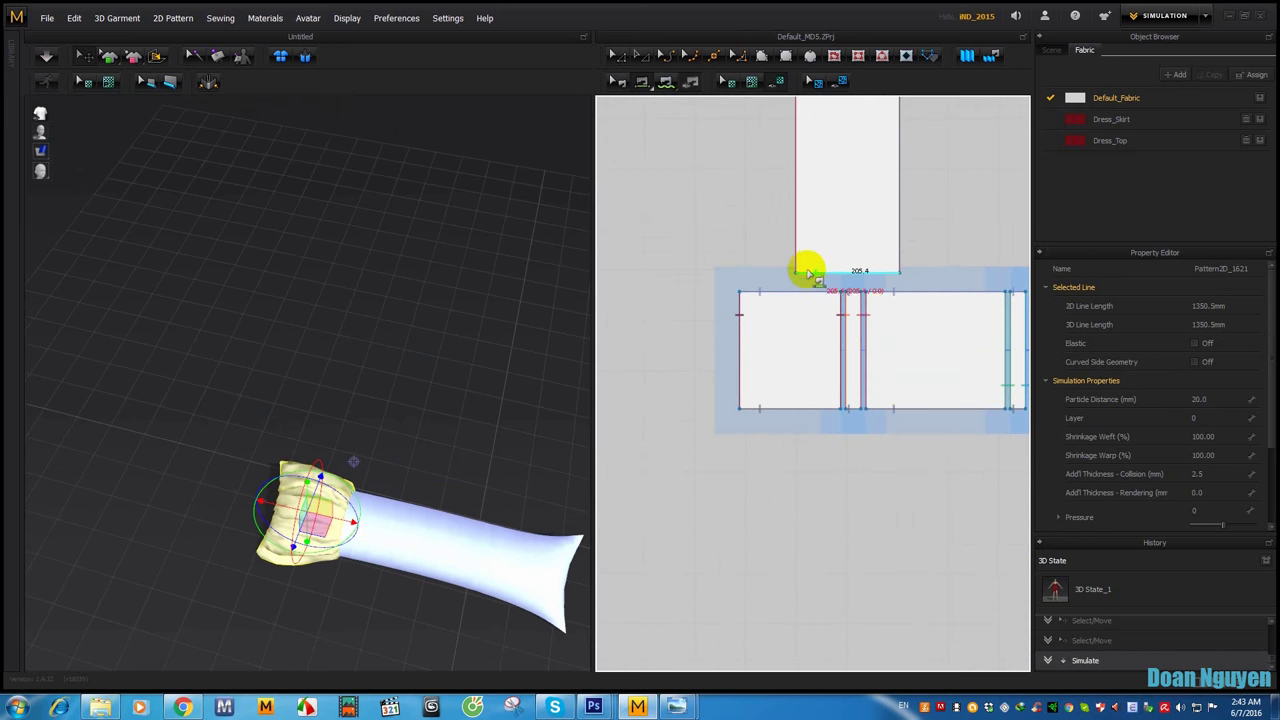
left_click(757, 405)
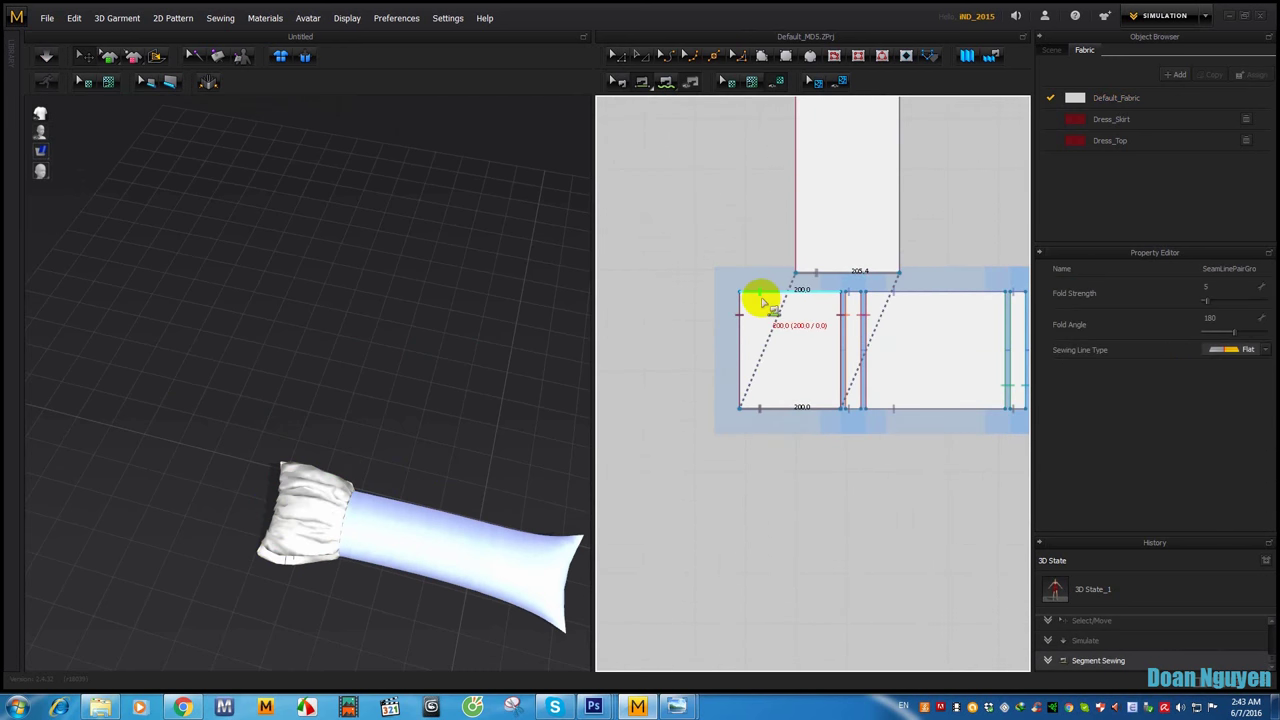
right_click_drag(814, 191, 820, 317)
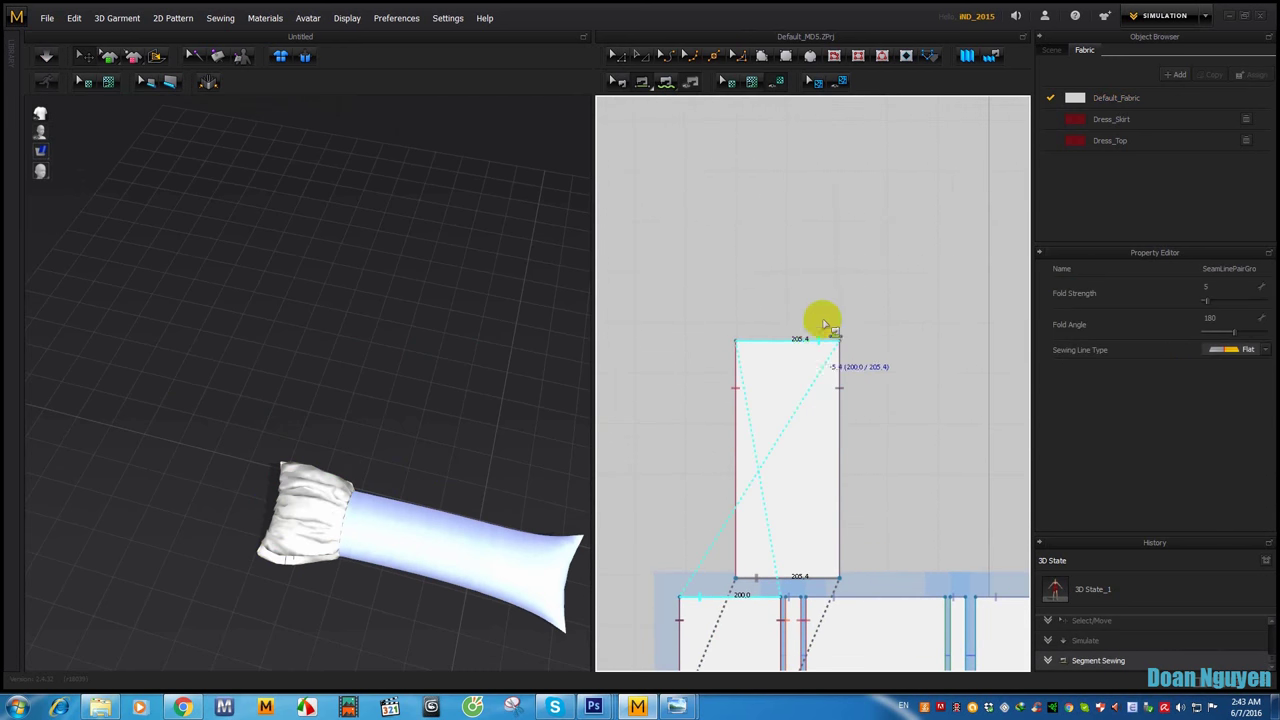
left_click(767, 347)
scroll(391, 363, "up", 3)
Step: Simulate again and inspect the gathered cap forming at the pillow end
key("space")
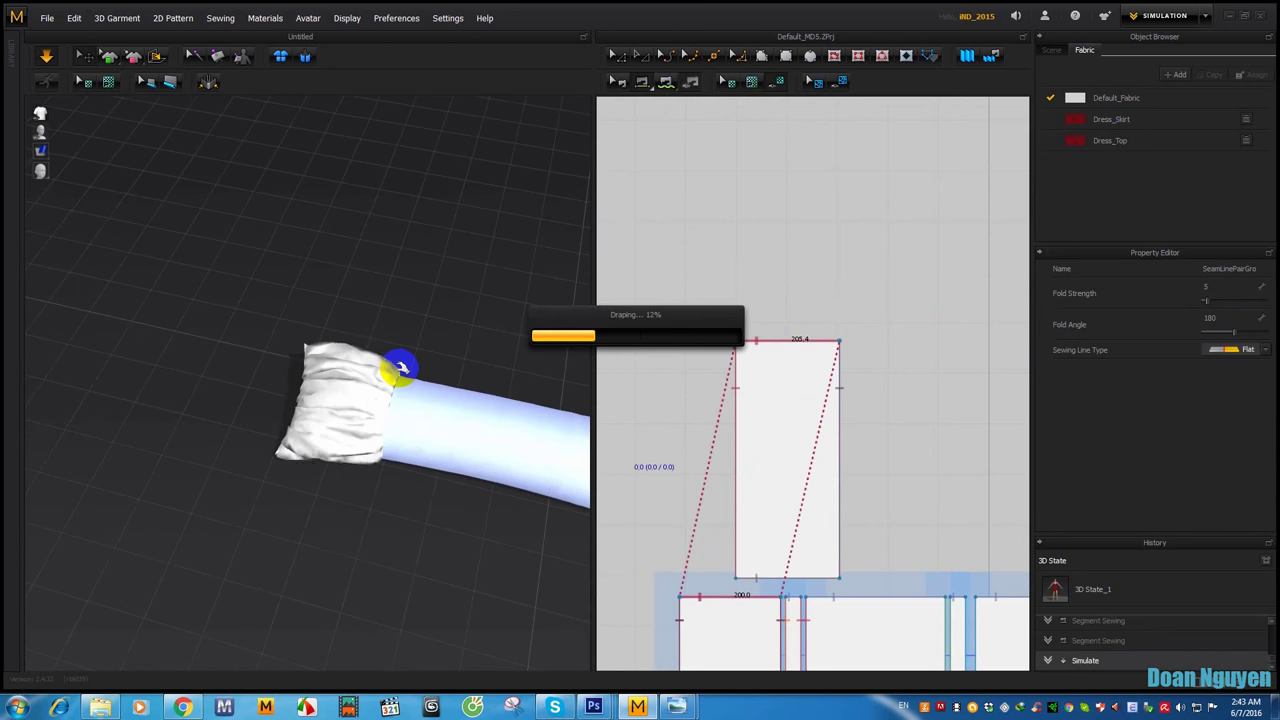
right_click_drag(399, 368, 483, 409)
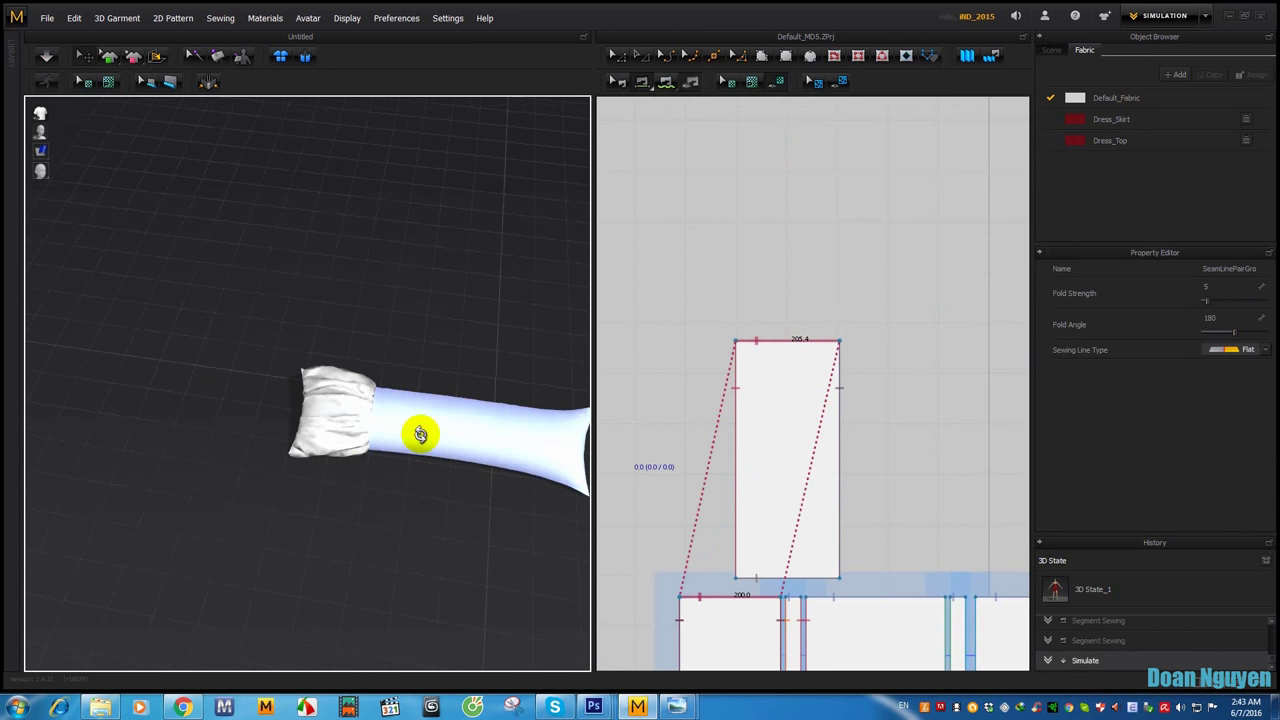
scroll(829, 480, "down", 2)
right_click_drag(846, 334, 806, 342)
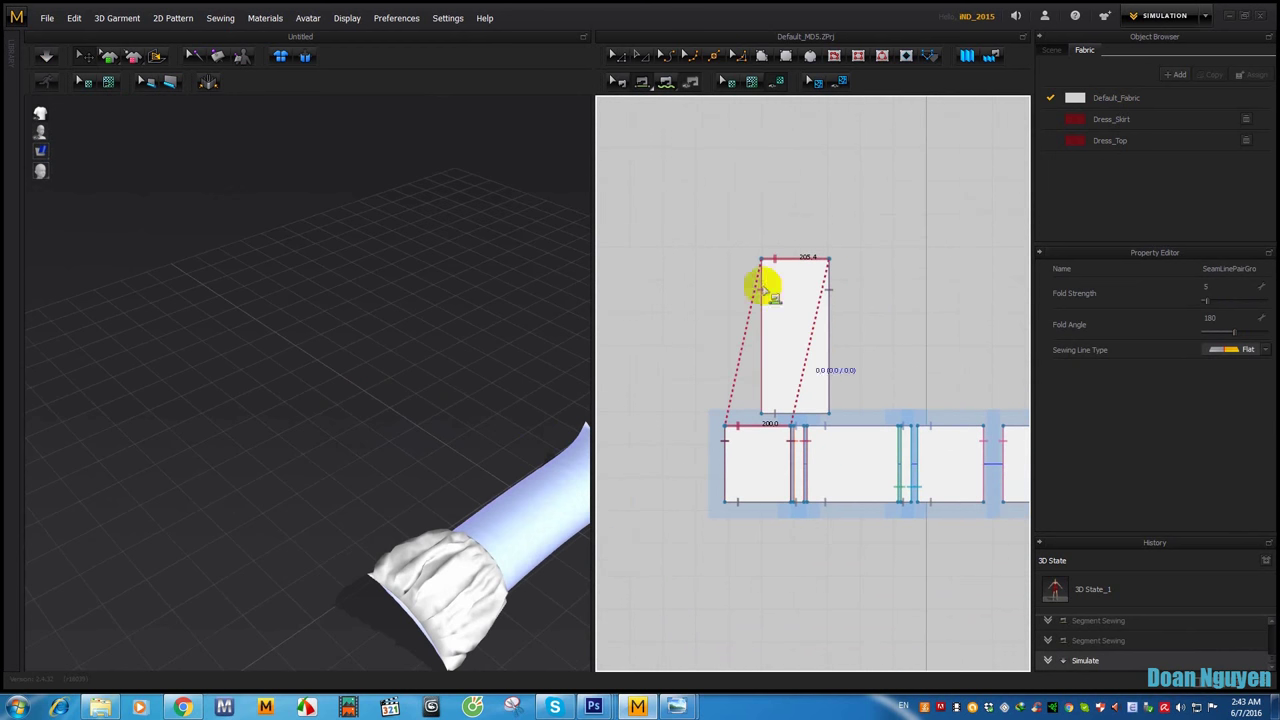
left_click(817, 297)
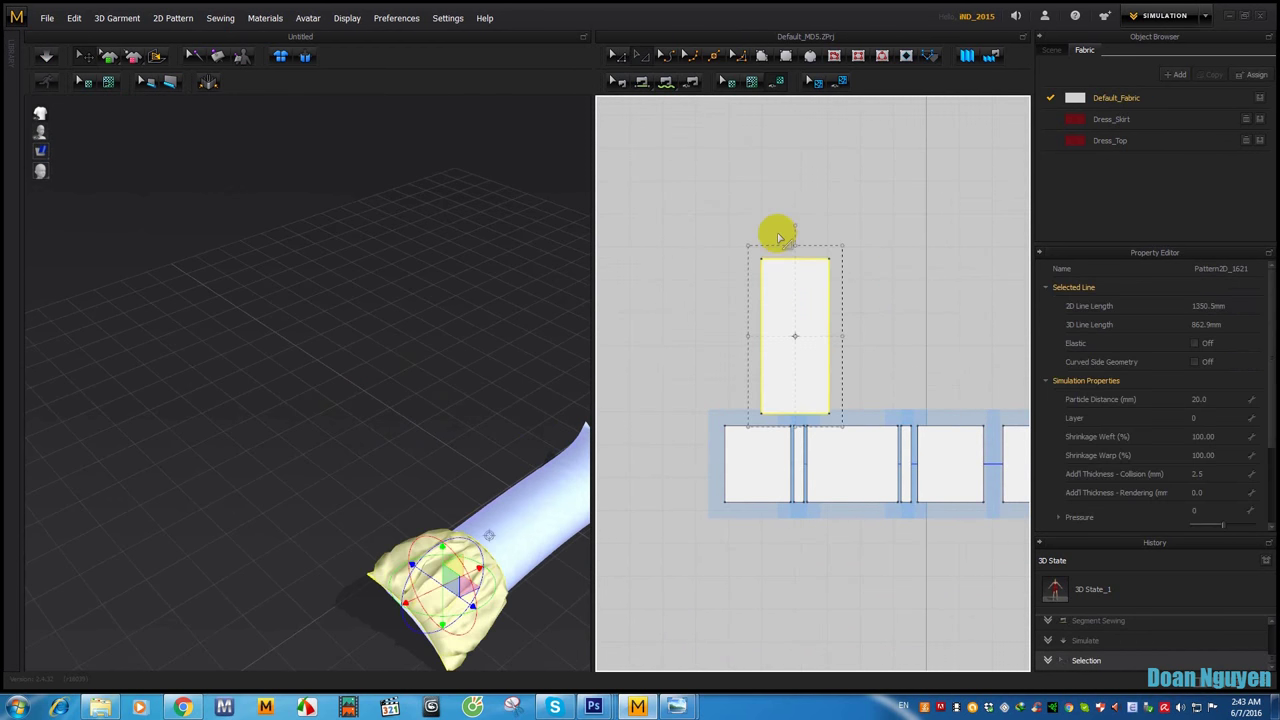
Step: Lengthen the end panel upward and re-drape the fuller ruffle
left_click_drag(797, 242, 792, 194)
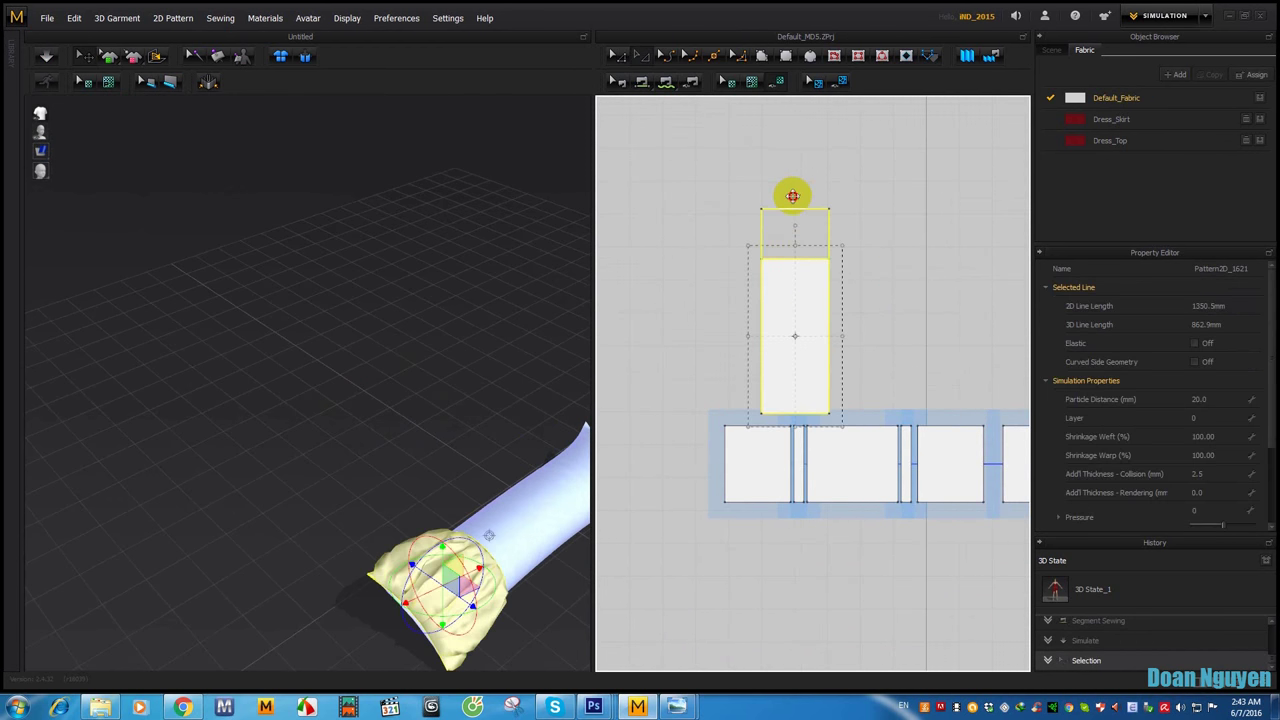
key("space")
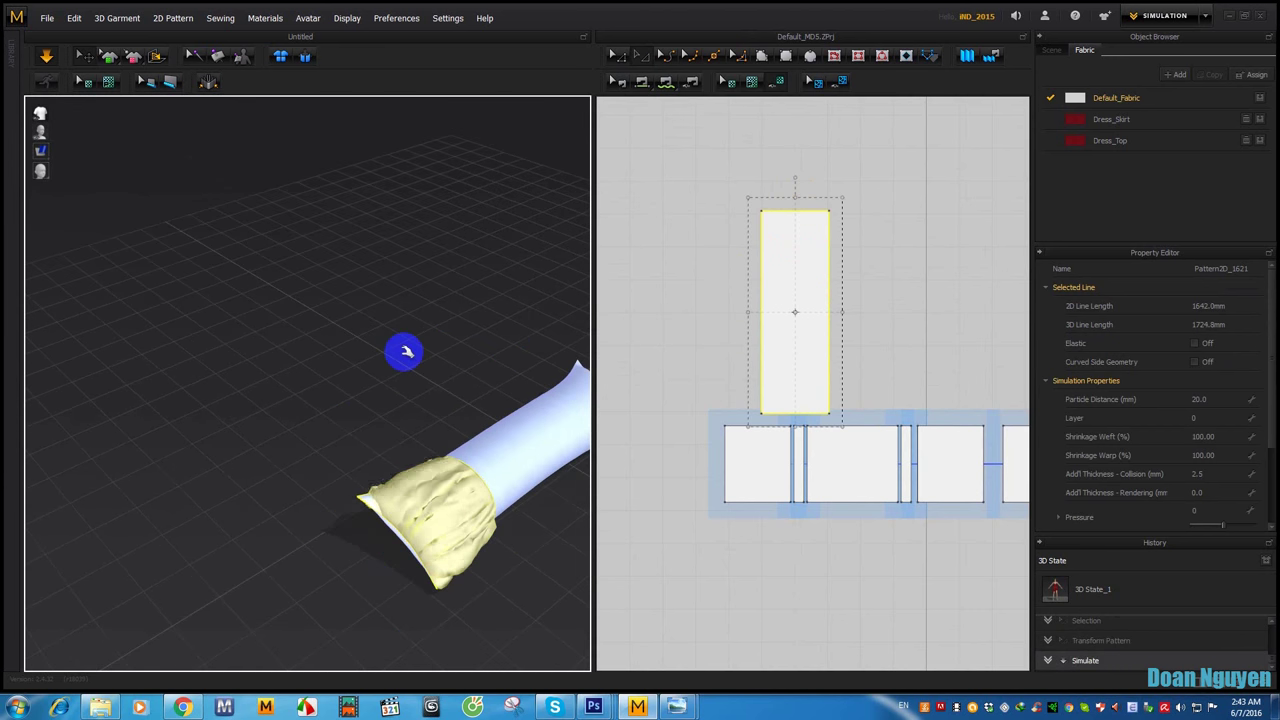
left_click(451, 510)
key("space")
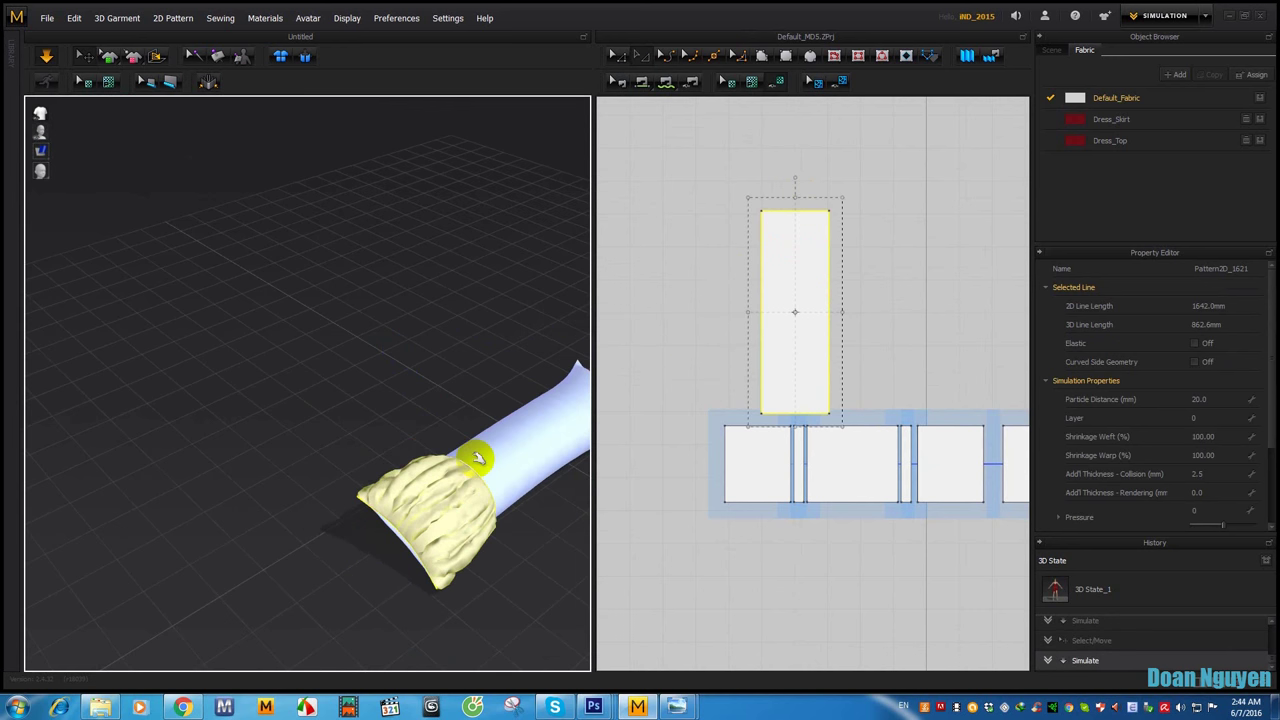
left_click(314, 477)
right_click(320, 405)
mouse_move(320, 405)
right_mouse_down()
mouse_move(468, 474)
mouse_move(495, 448)
right_mouse_up()
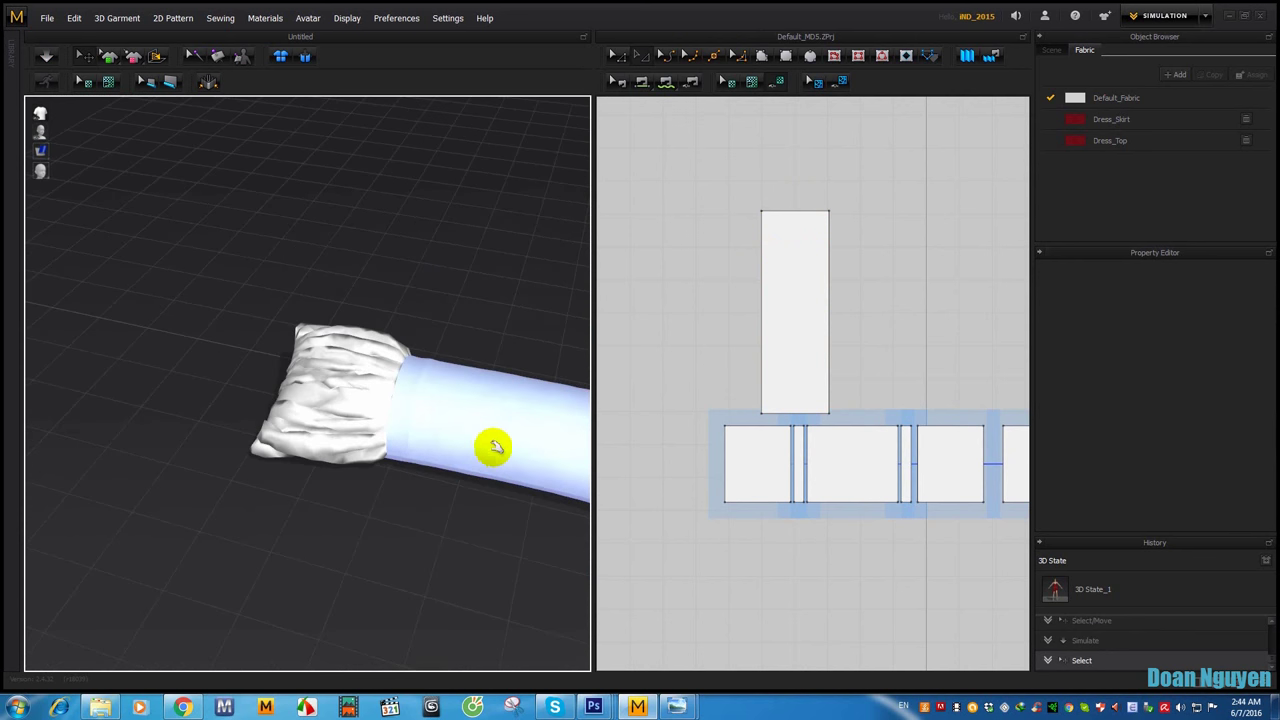
Step: Nudge the end panel slightly left in the 2D pattern layout
left_click(791, 363)
right_click_drag(791, 363, 746, 363)
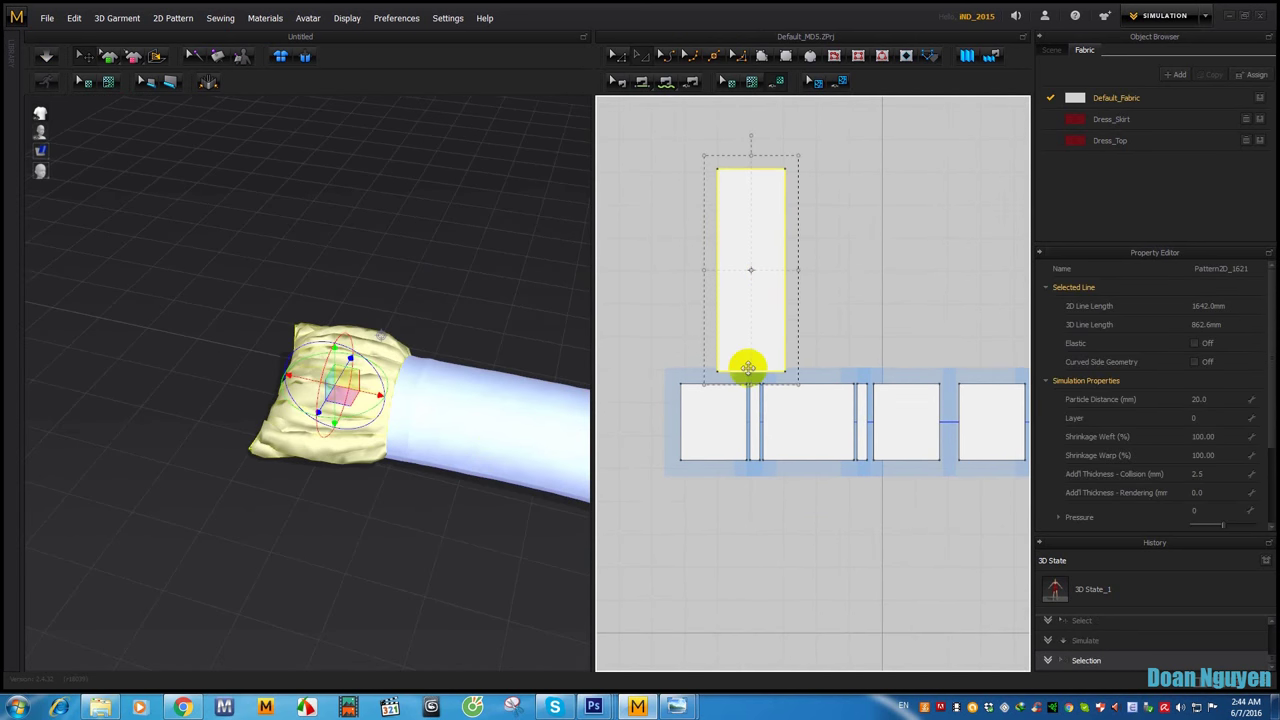
left_click_drag(741, 326, 704, 330)
left_click(869, 317)
mouse_move(869, 317)
right_mouse_down()
mouse_move(811, 383)
mouse_move(798, 358)
right_mouse_up()
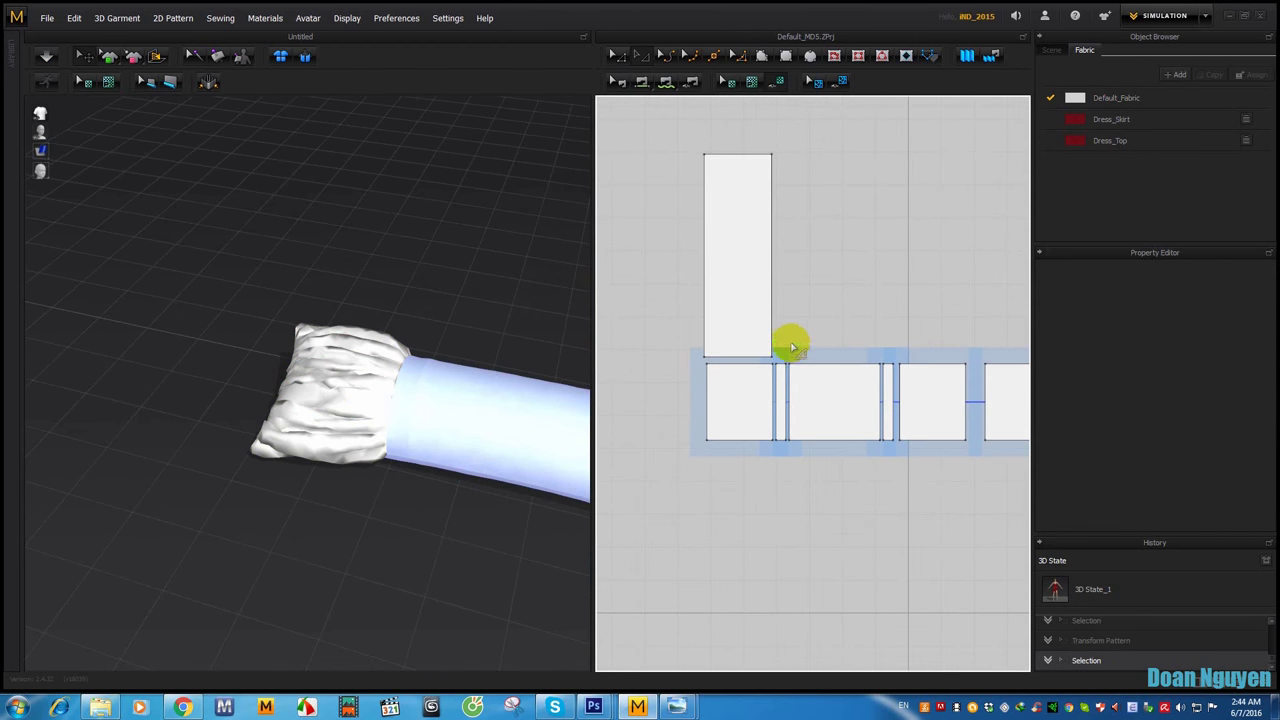
left_click(372, 371)
scroll(785, 355, "up", 2)
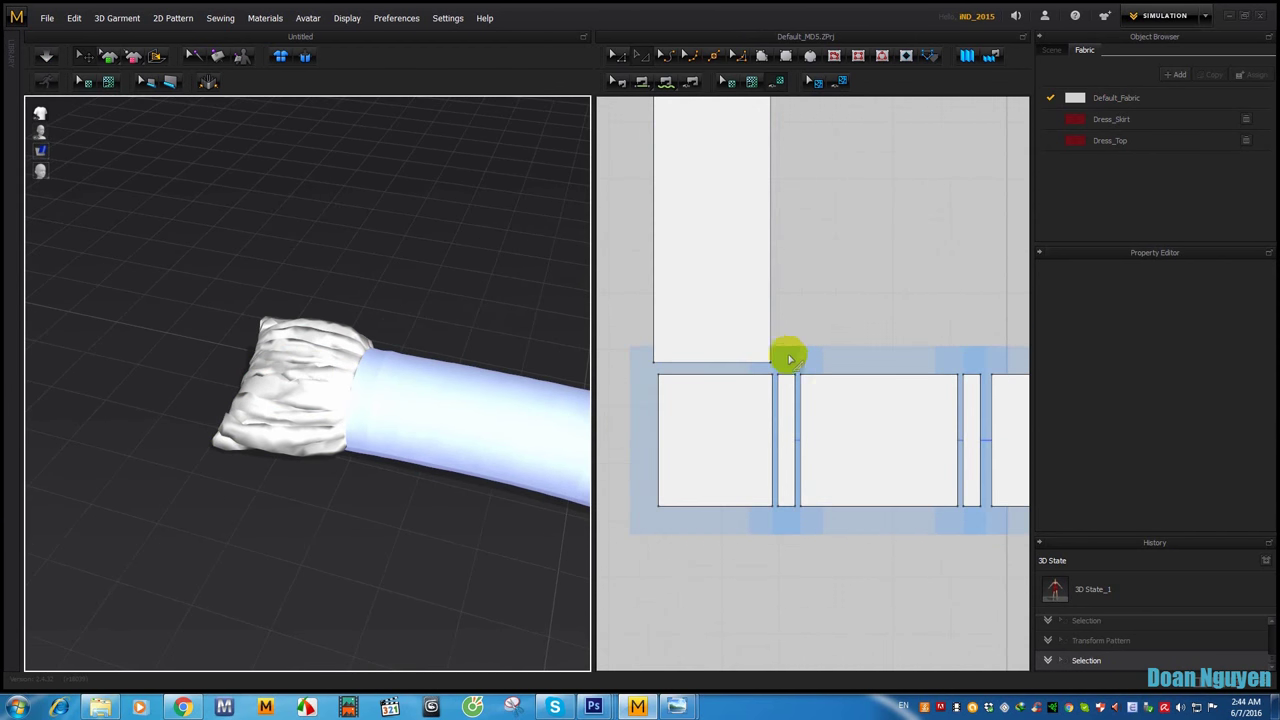
mouse_move(788, 358)
right_mouse_down()
mouse_move(757, 371)
mouse_move(791, 303)
right_mouse_up()
scroll(771, 357, "up", 2)
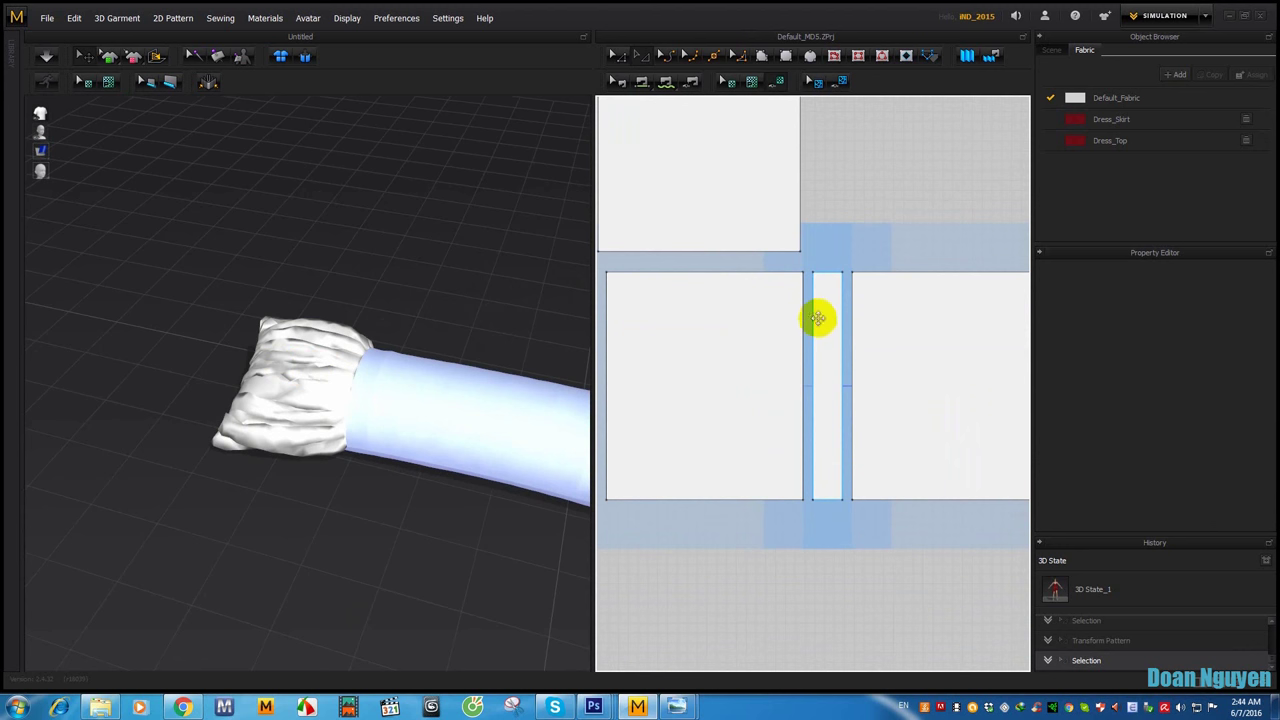
left_click(819, 317)
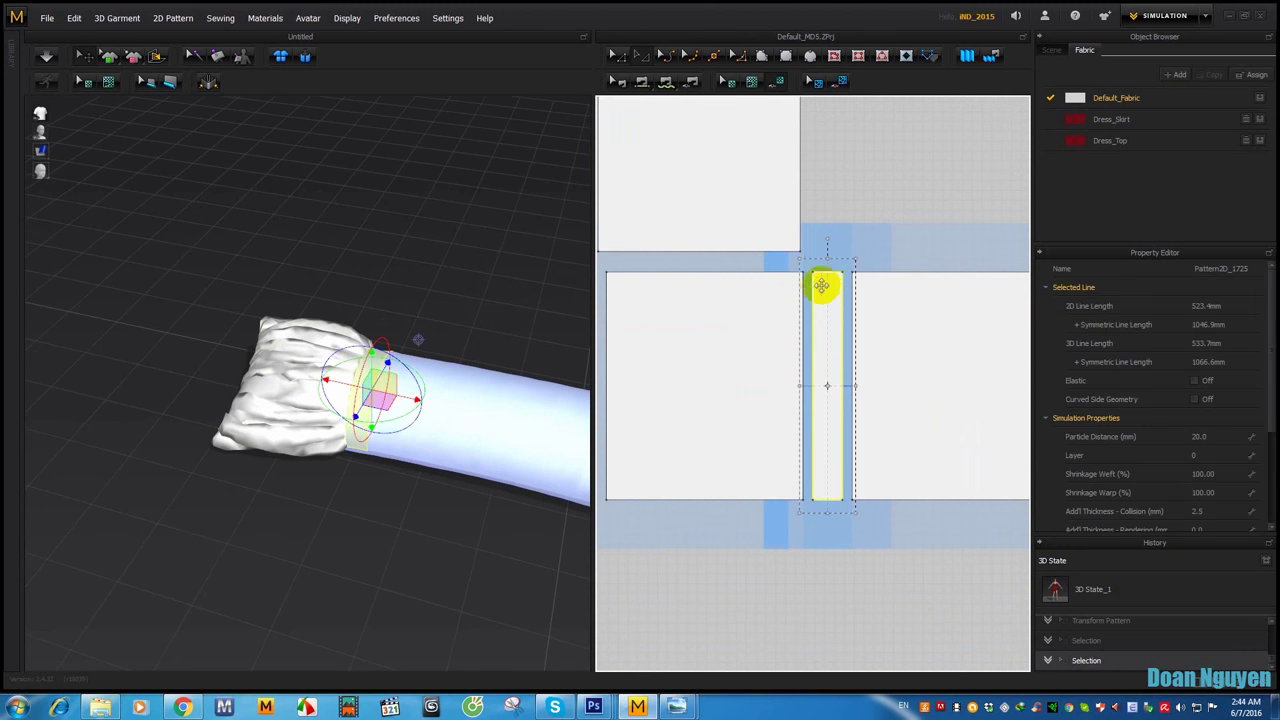
Step: Choose Split on the middle narrow strip's left edge line
left_click(923, 149)
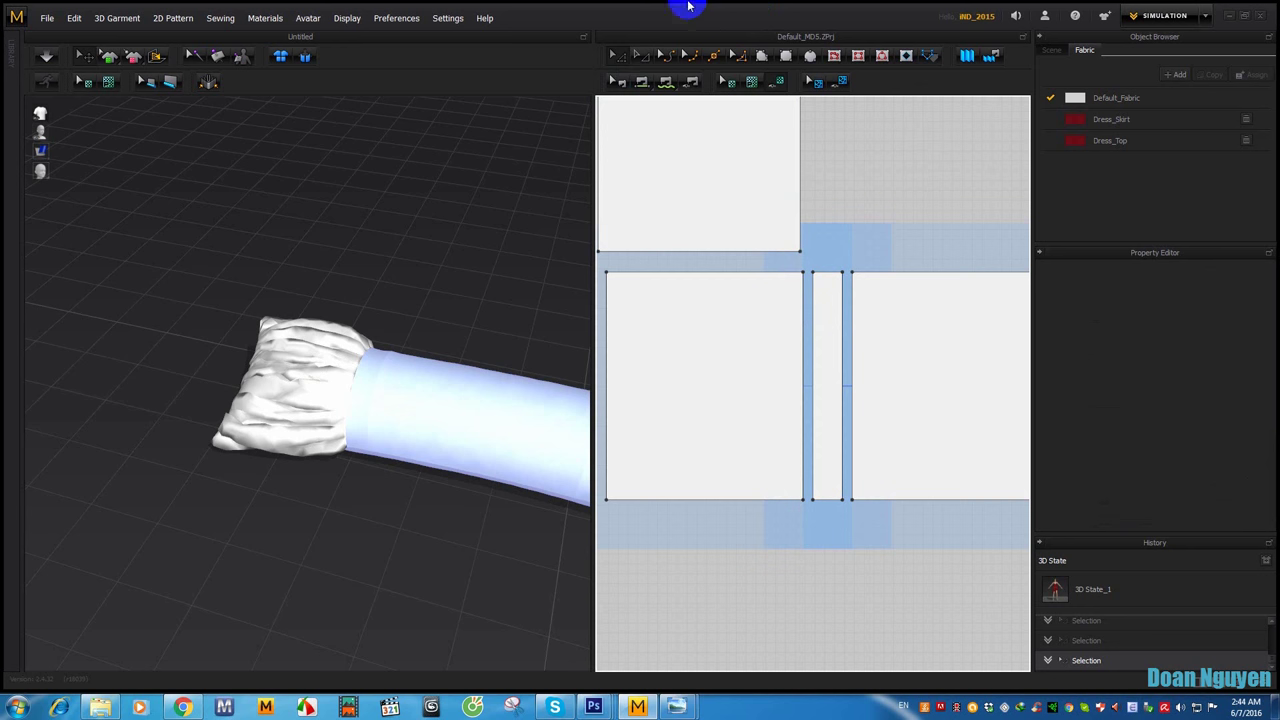
left_click(826, 400)
left_click(807, 360)
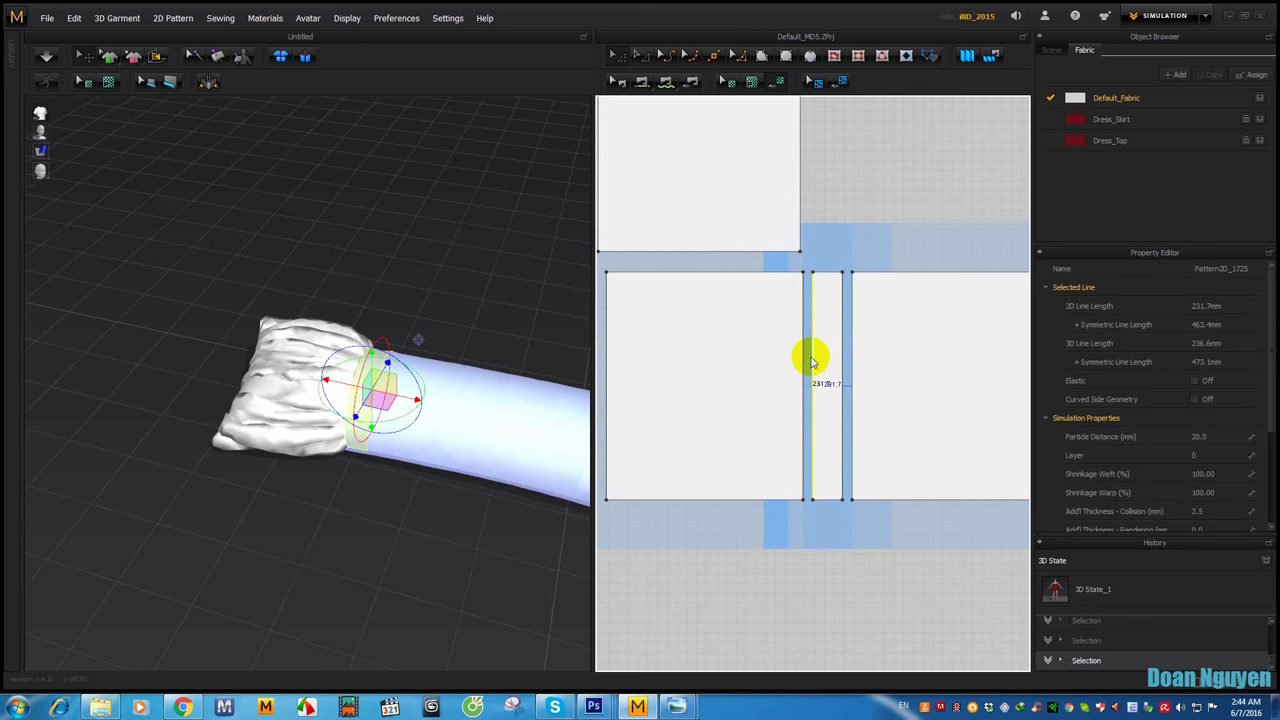
right_click(812, 361)
left_click(834, 388)
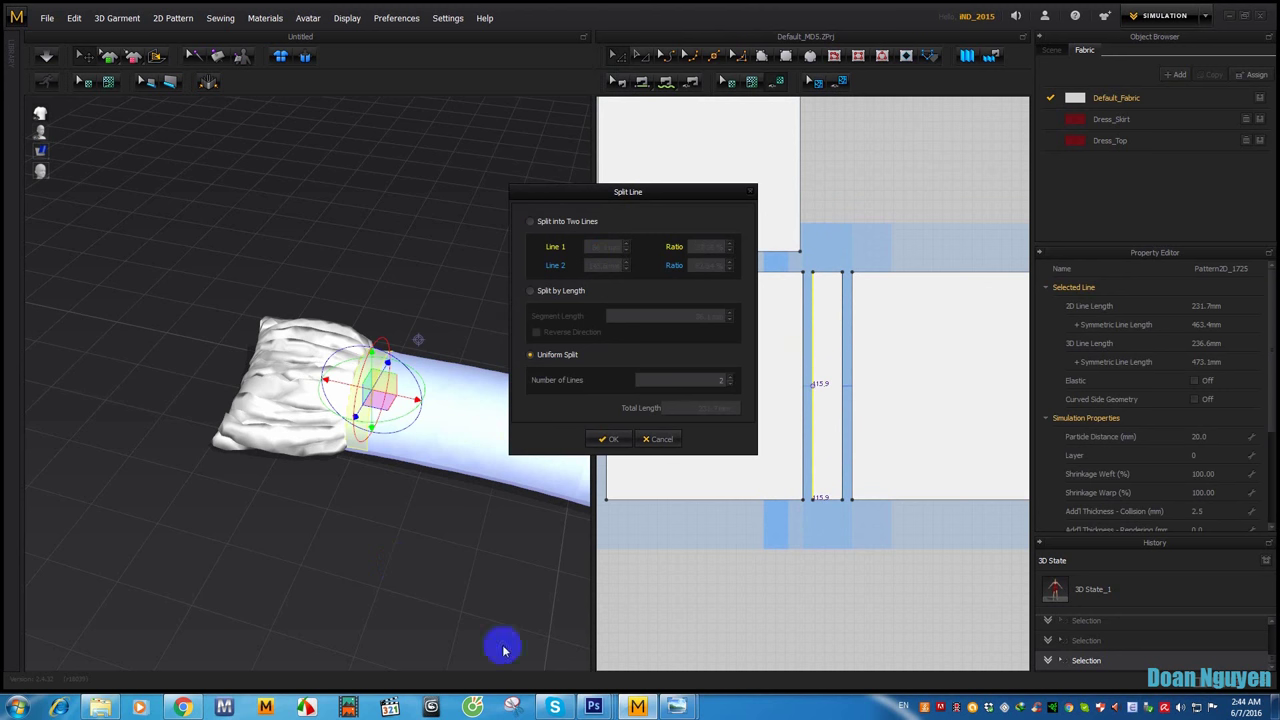
mouse_move(594, 706)
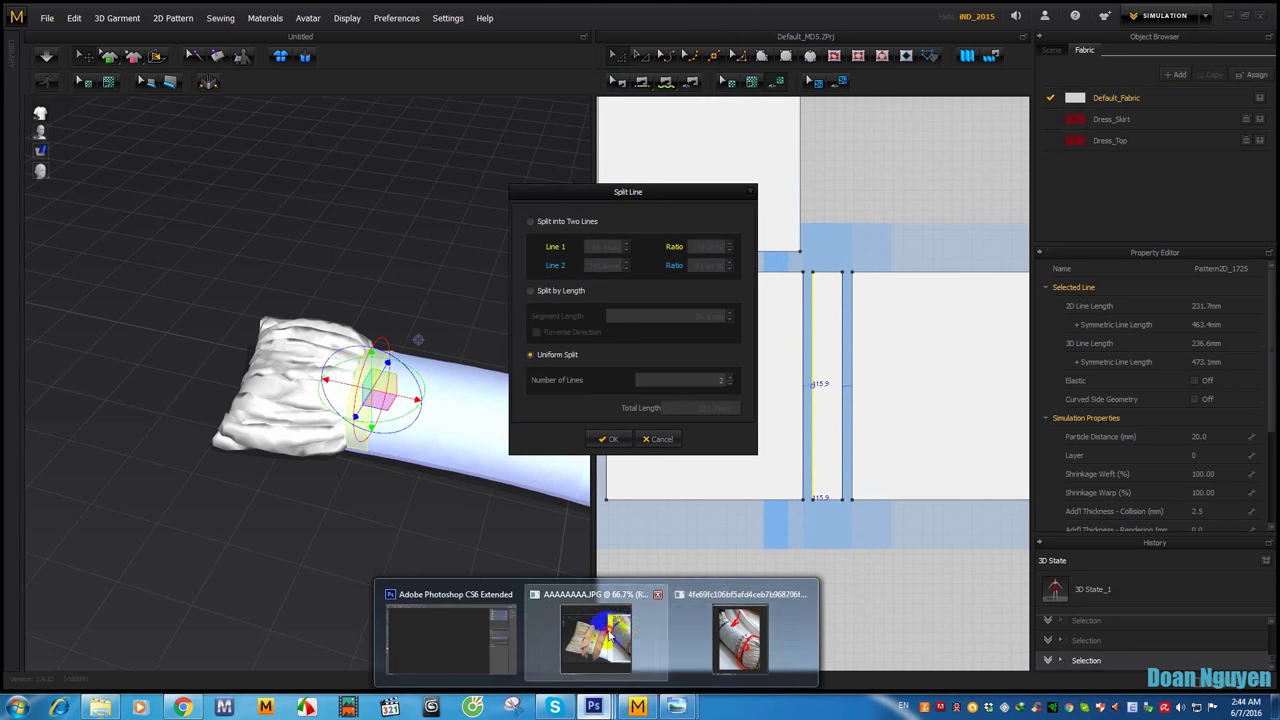
left_click(628, 645)
Step: On the bolster reference photo, set the brush size and paint red ticks along the ruffle
left_click(857, 134)
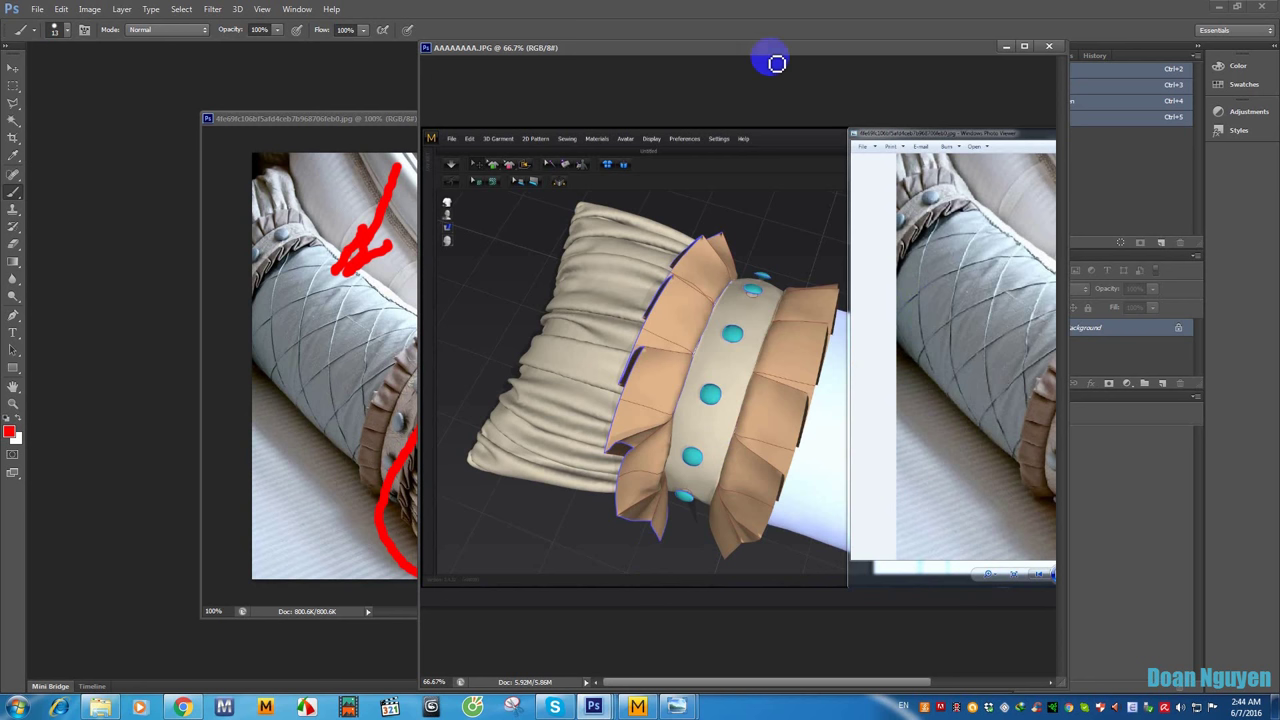
left_click(258, 150)
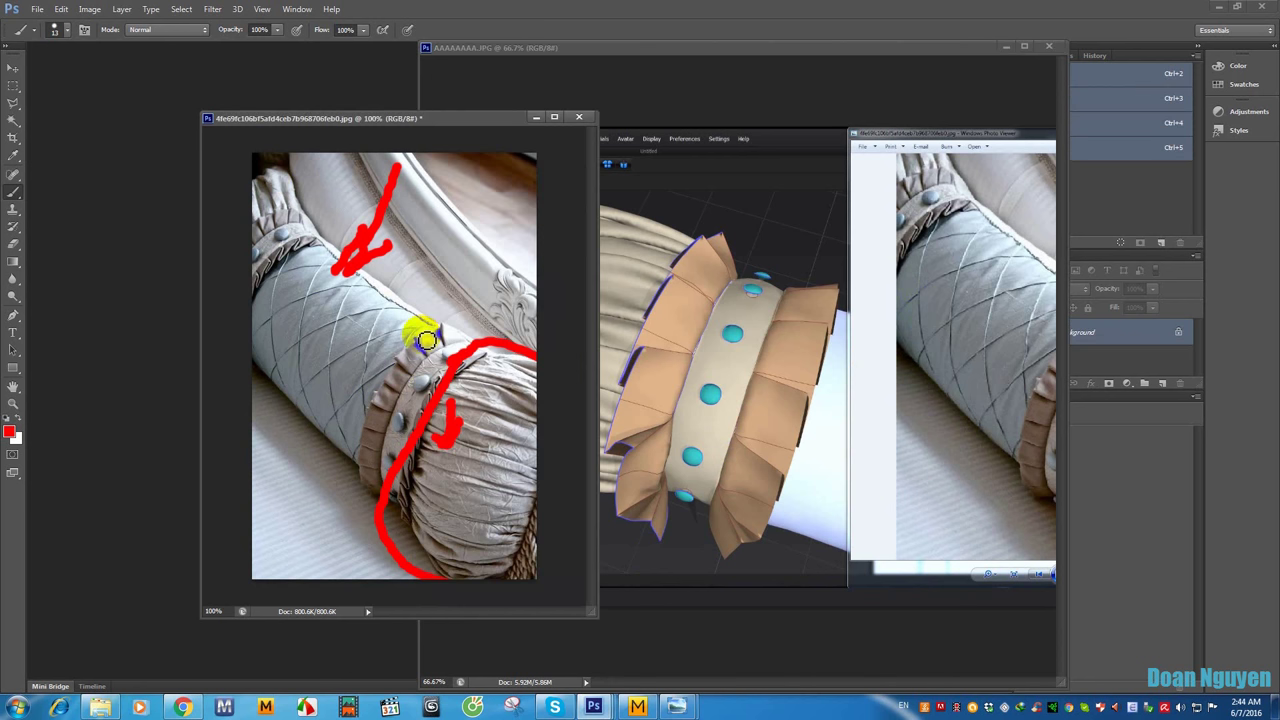
left_click(54, 28)
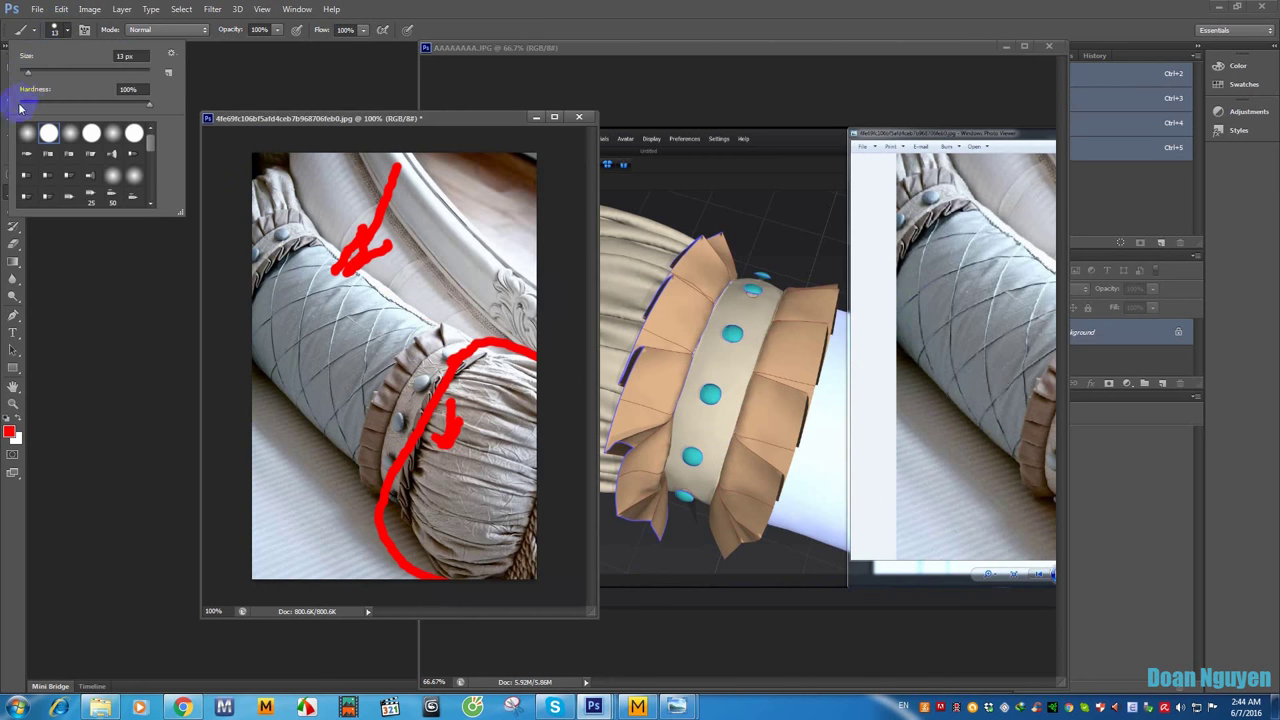
left_click(455, 320)
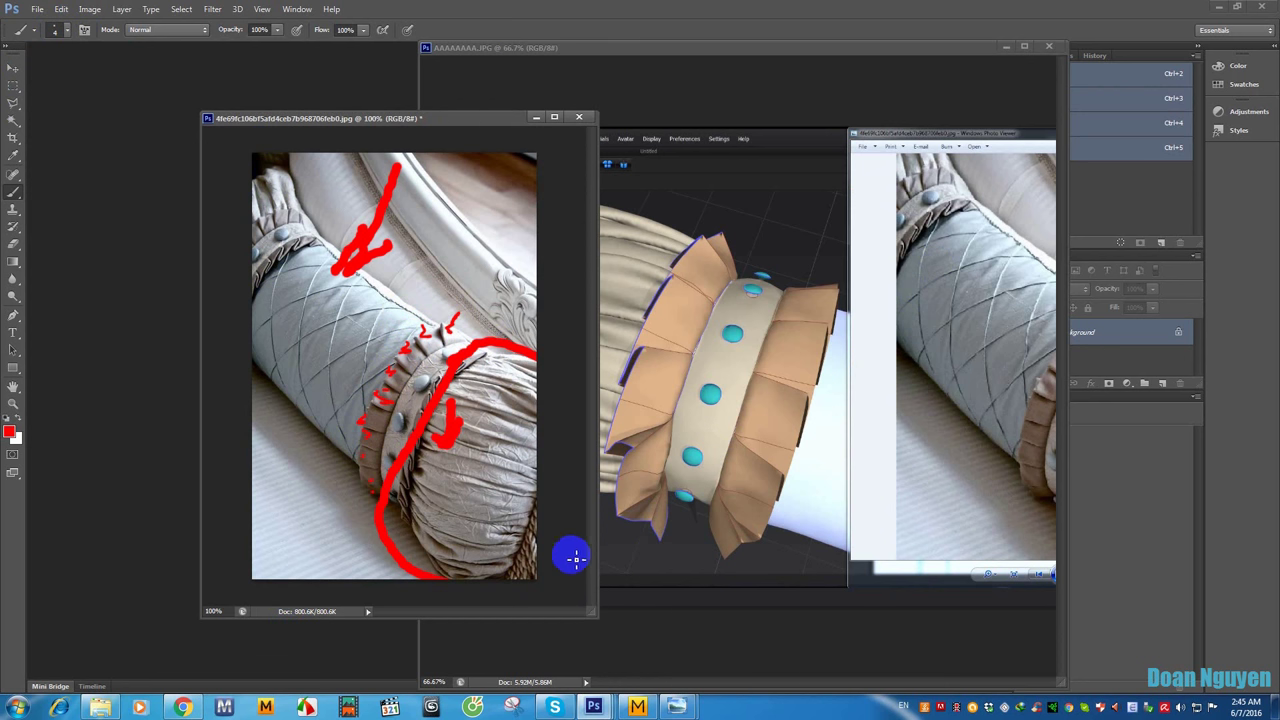
left_click(637, 707)
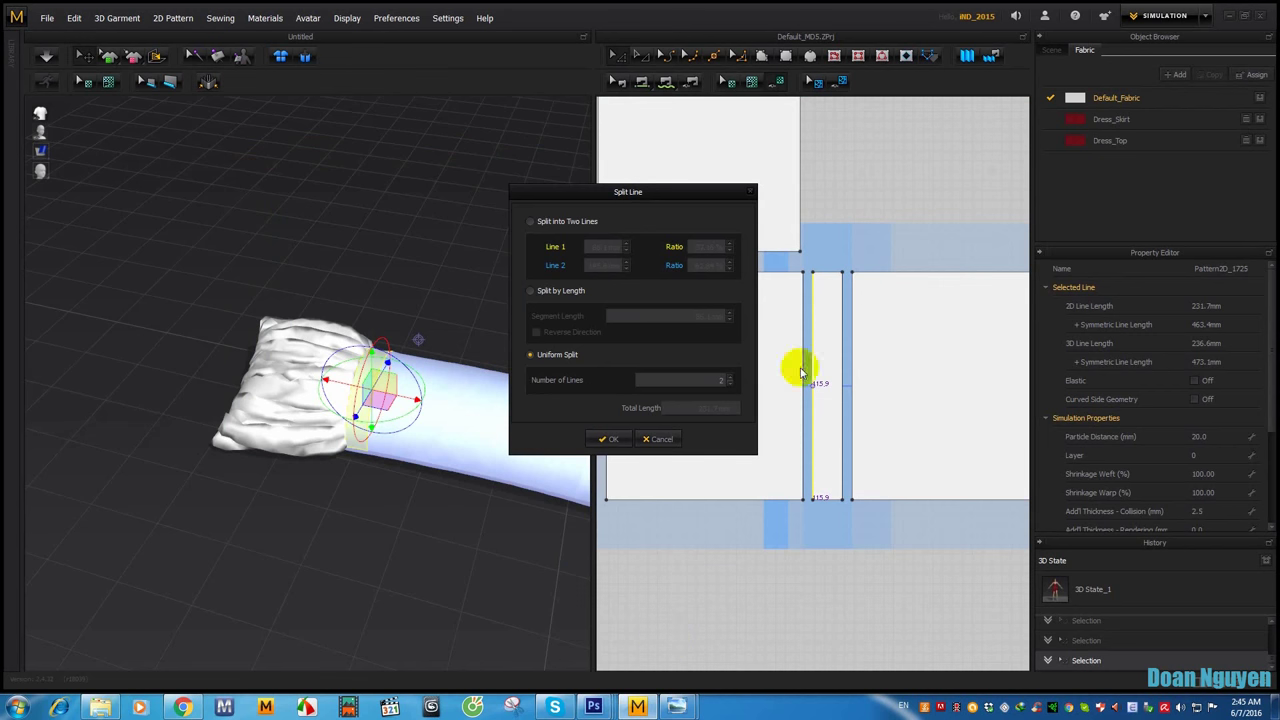
Step: Uniformly split both long edges of the narrow strip into equal 23.2 segments
left_click_drag(629, 363, 735, 378)
type("10")
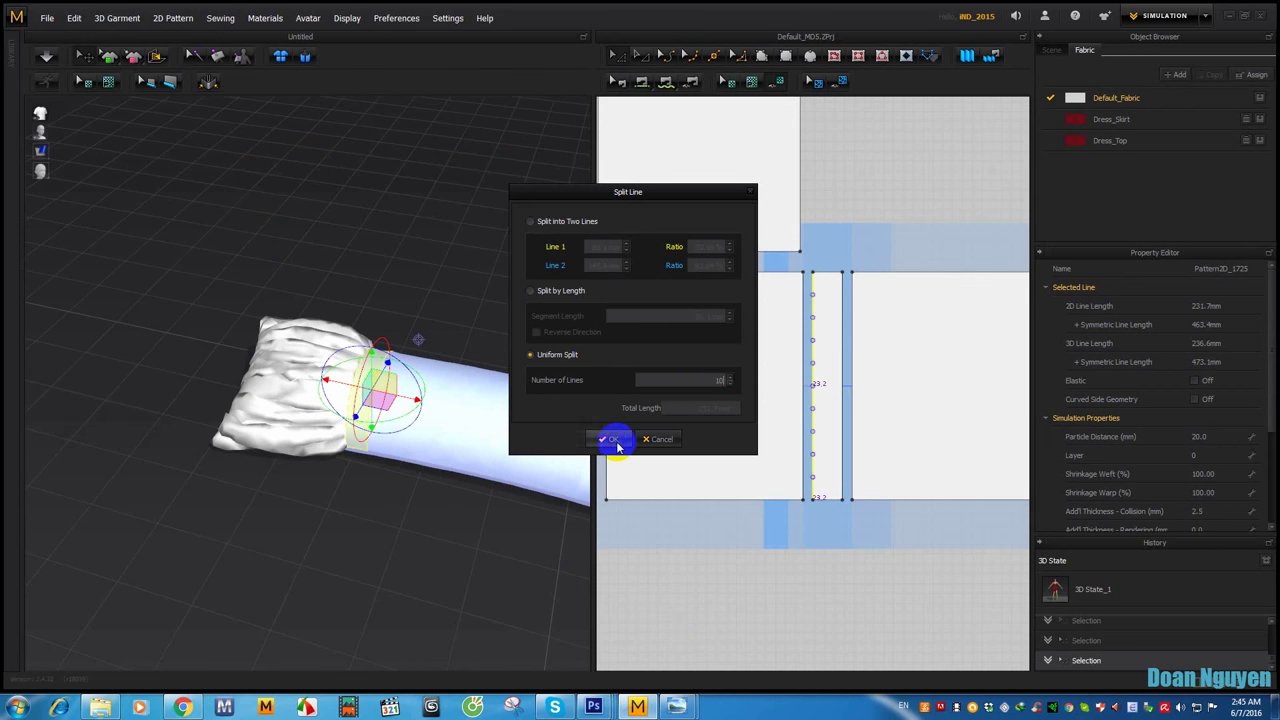
left_click(613, 440)
scroll(794, 417, "up", 2)
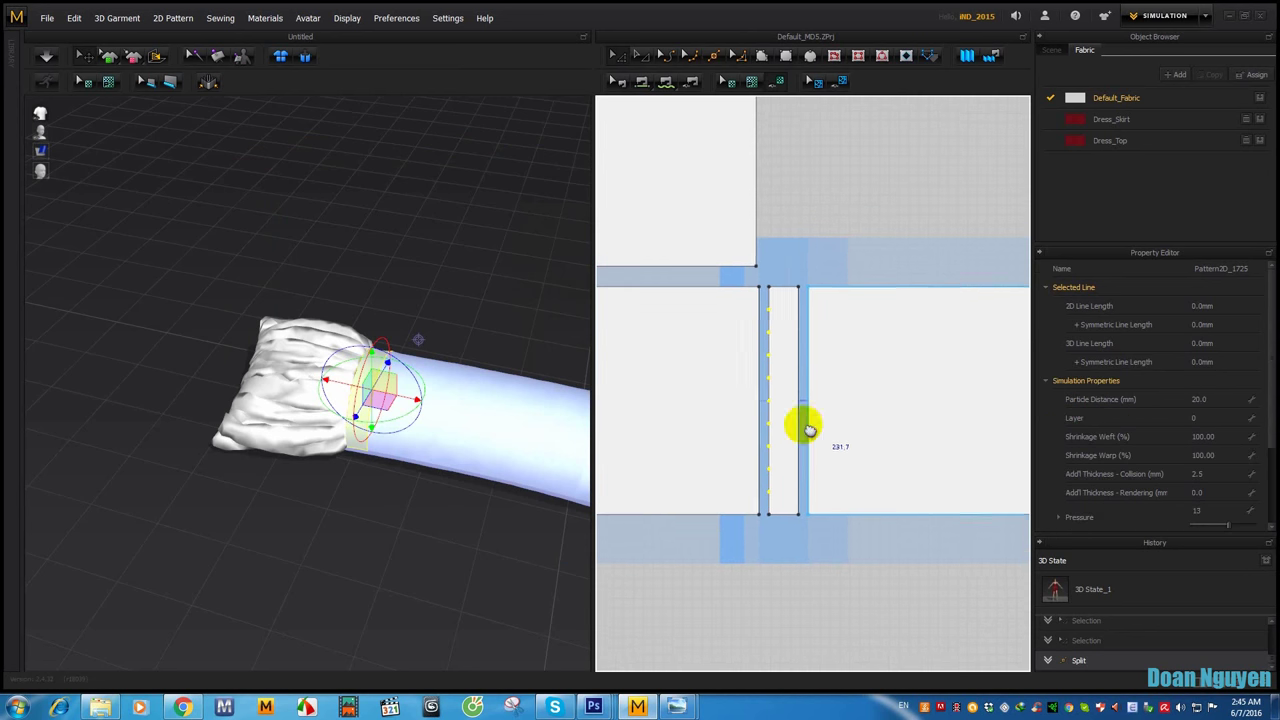
left_click(789, 342)
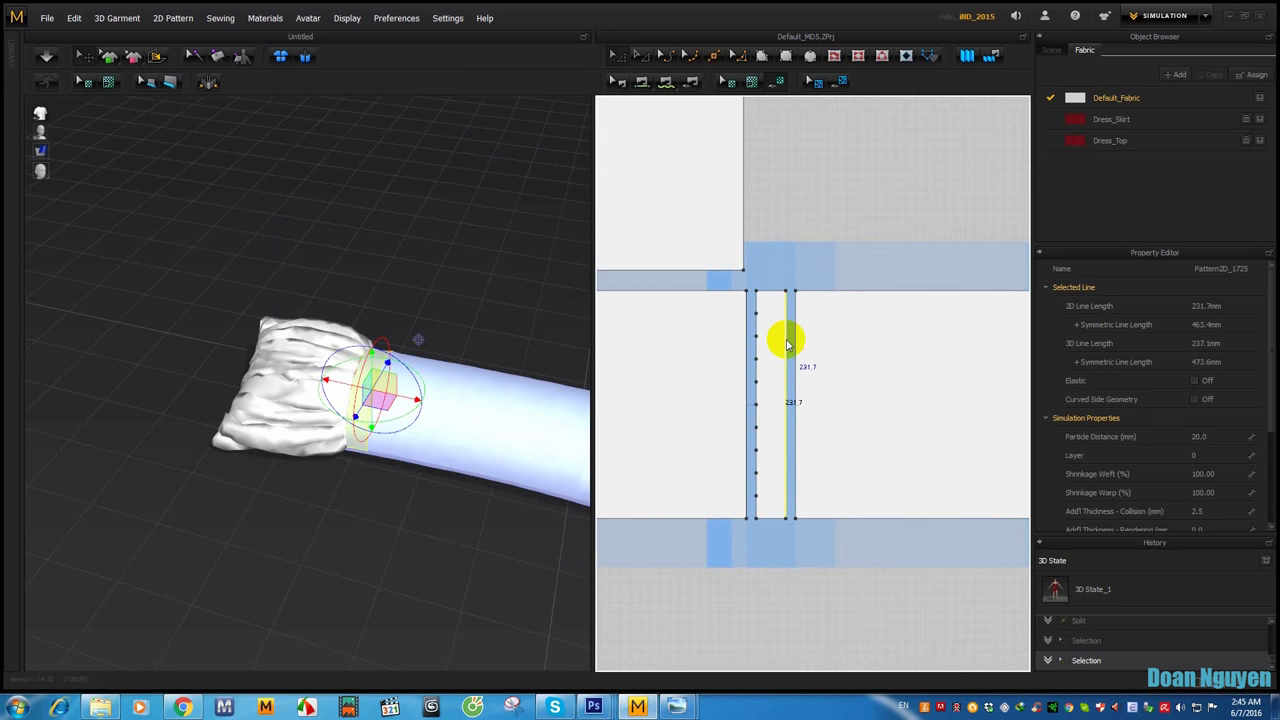
right_click(787, 343)
left_click(806, 368)
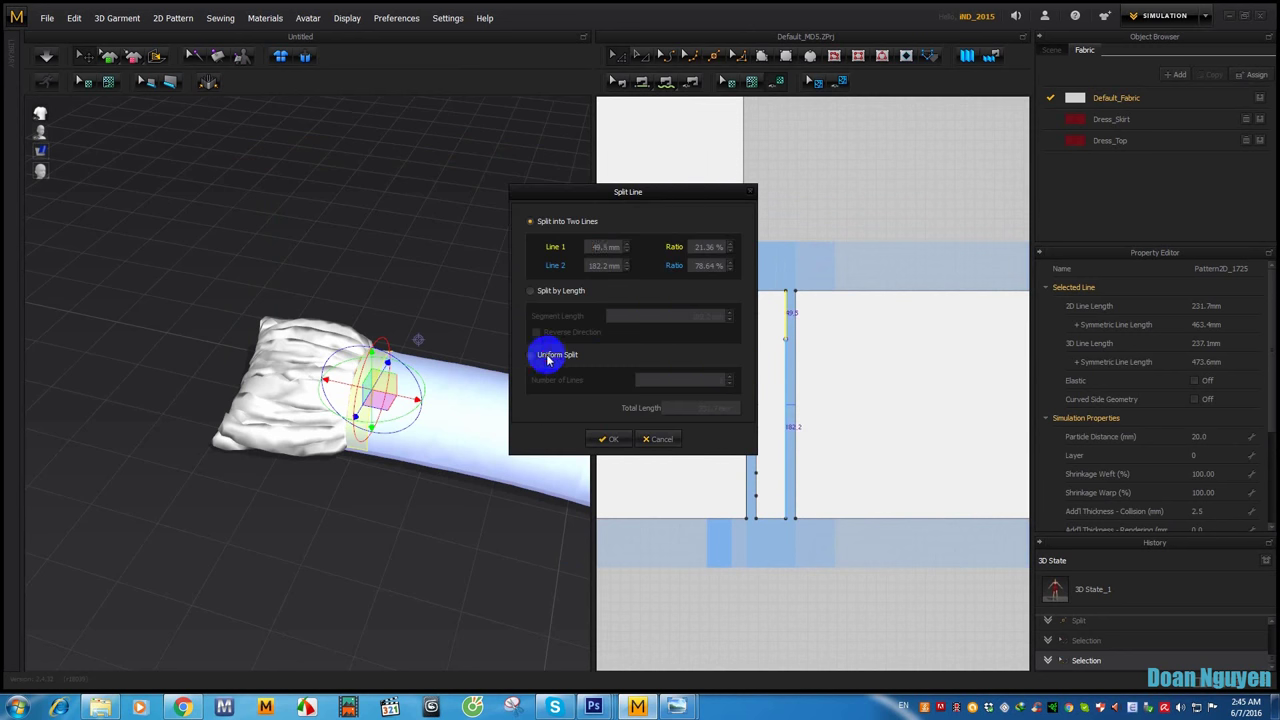
left_click(548, 358)
left_click_drag(718, 383, 690, 397)
type("10")
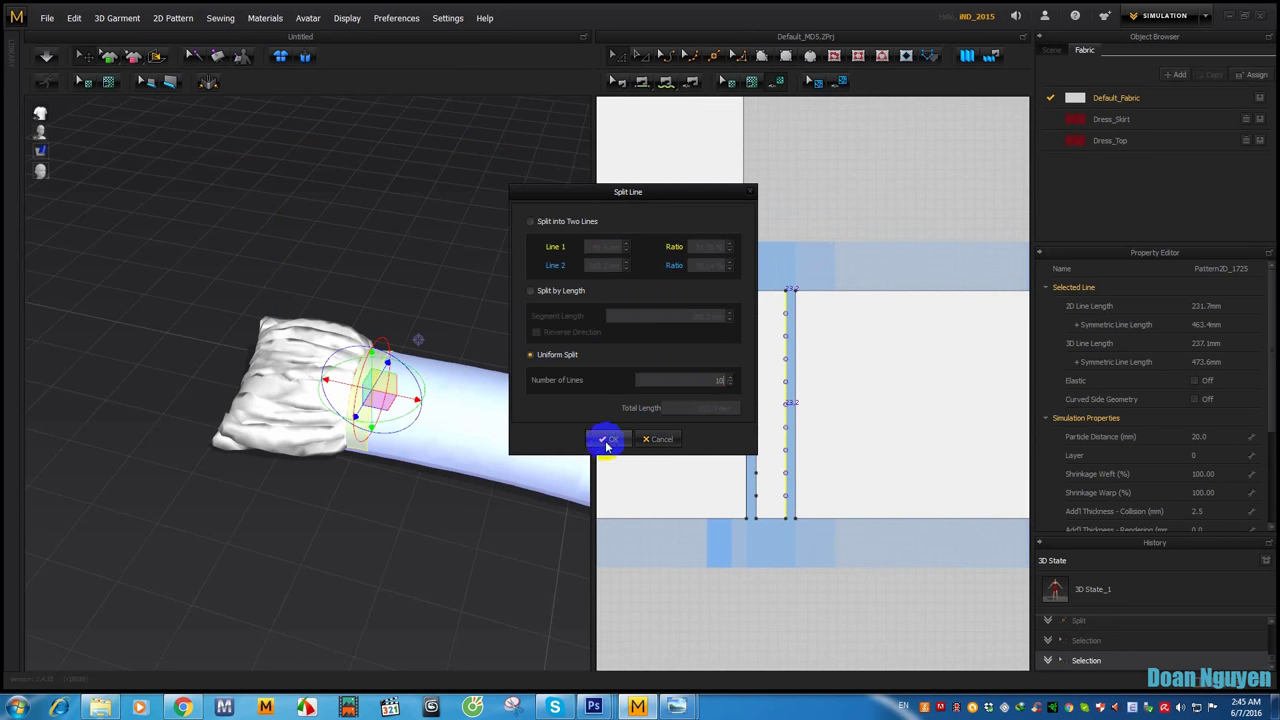
left_click(606, 441)
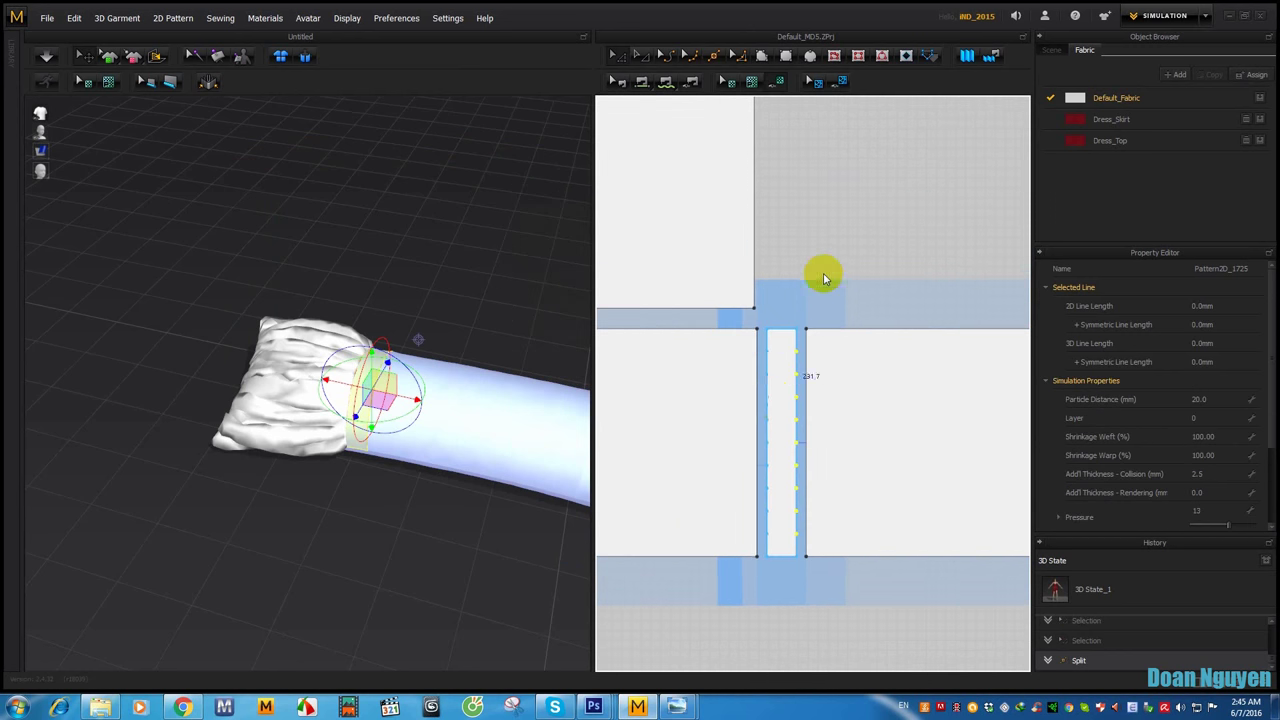
Step: Drag a selection around the whole divided strip
scroll(773, 323, "up", 2)
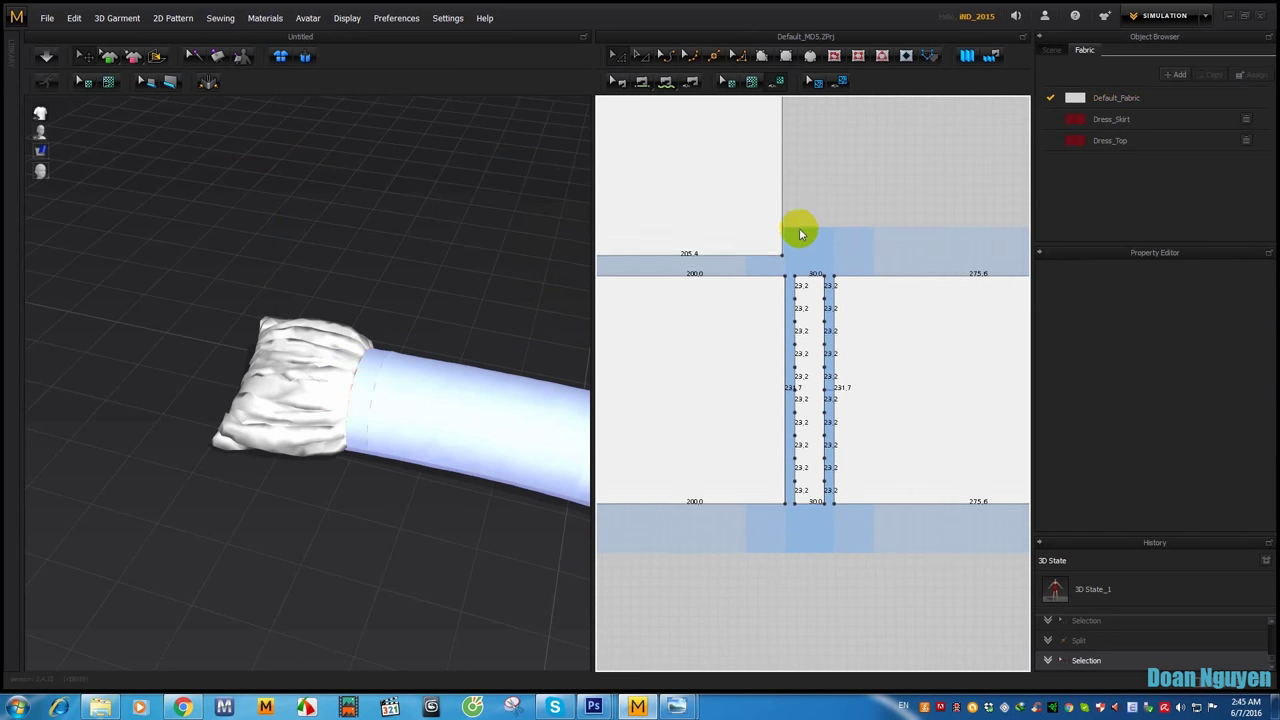
scroll(800, 237, "down", 1)
middle_click_drag(795, 237, 729, 363)
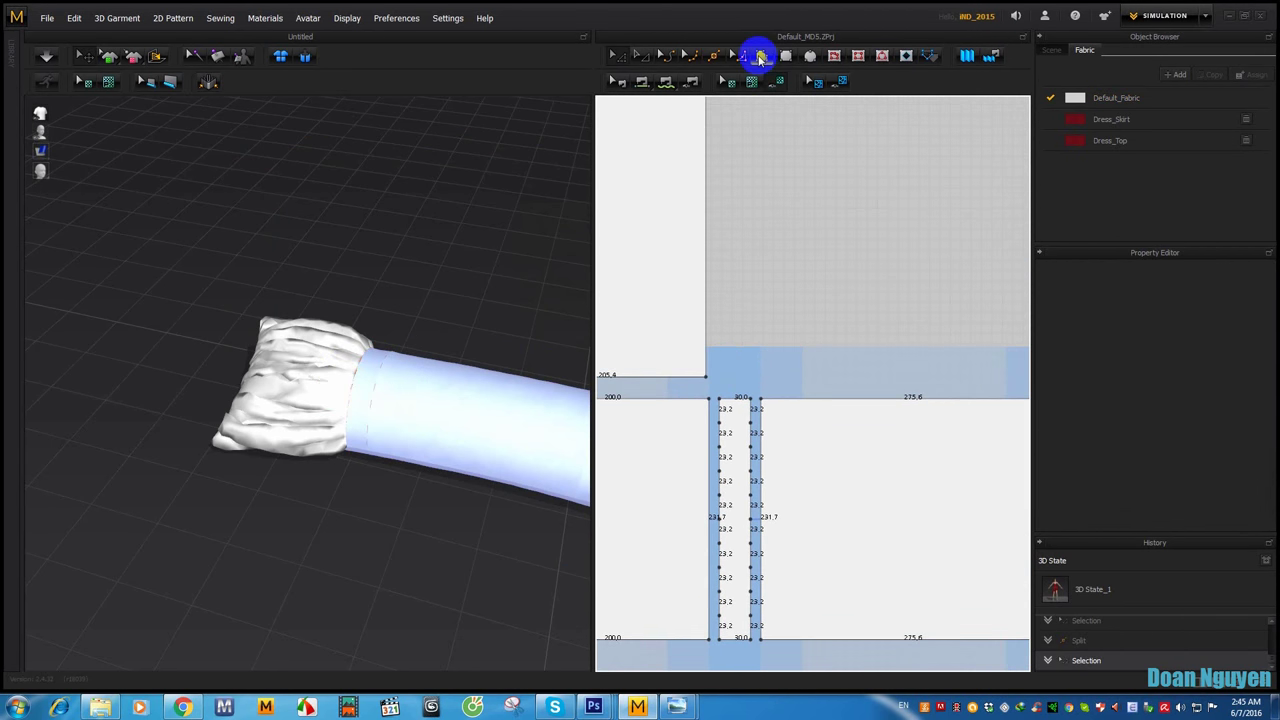
middle_click_drag(731, 249, 766, 189)
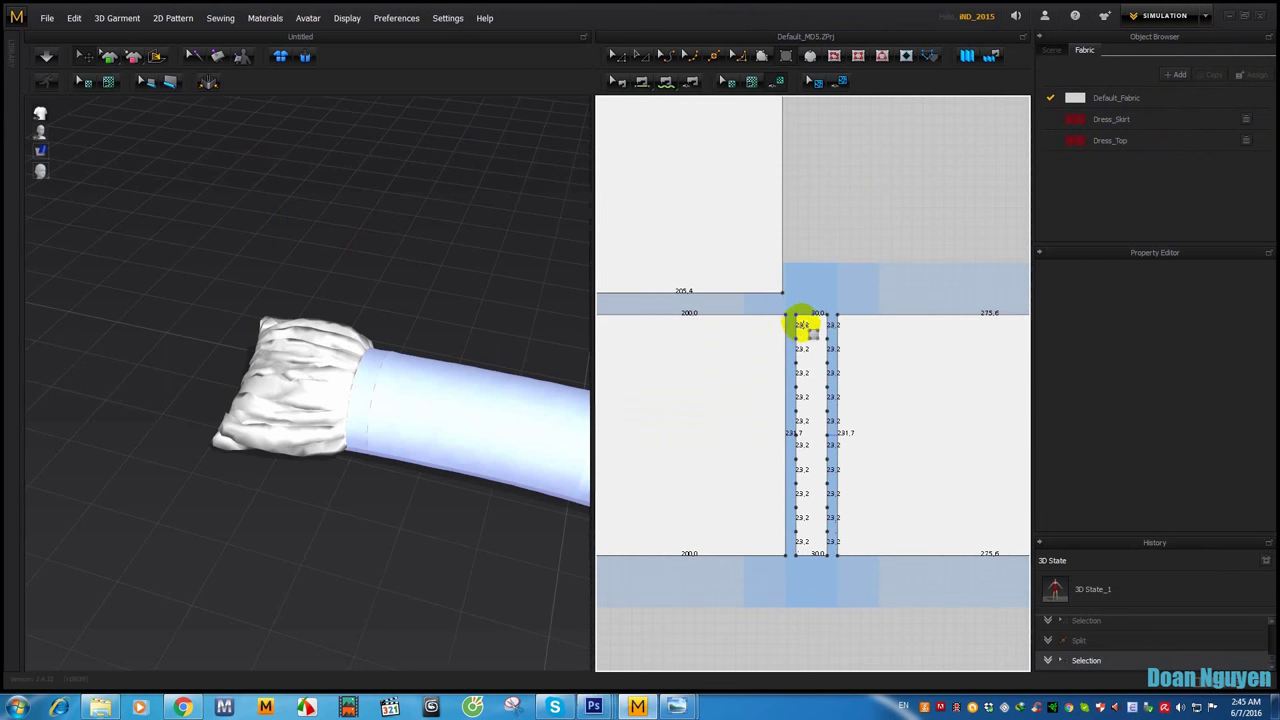
mouse_move(791, 316)
left_mouse_down()
mouse_move(824, 562)
mouse_move(838, 553)
left_mouse_up()
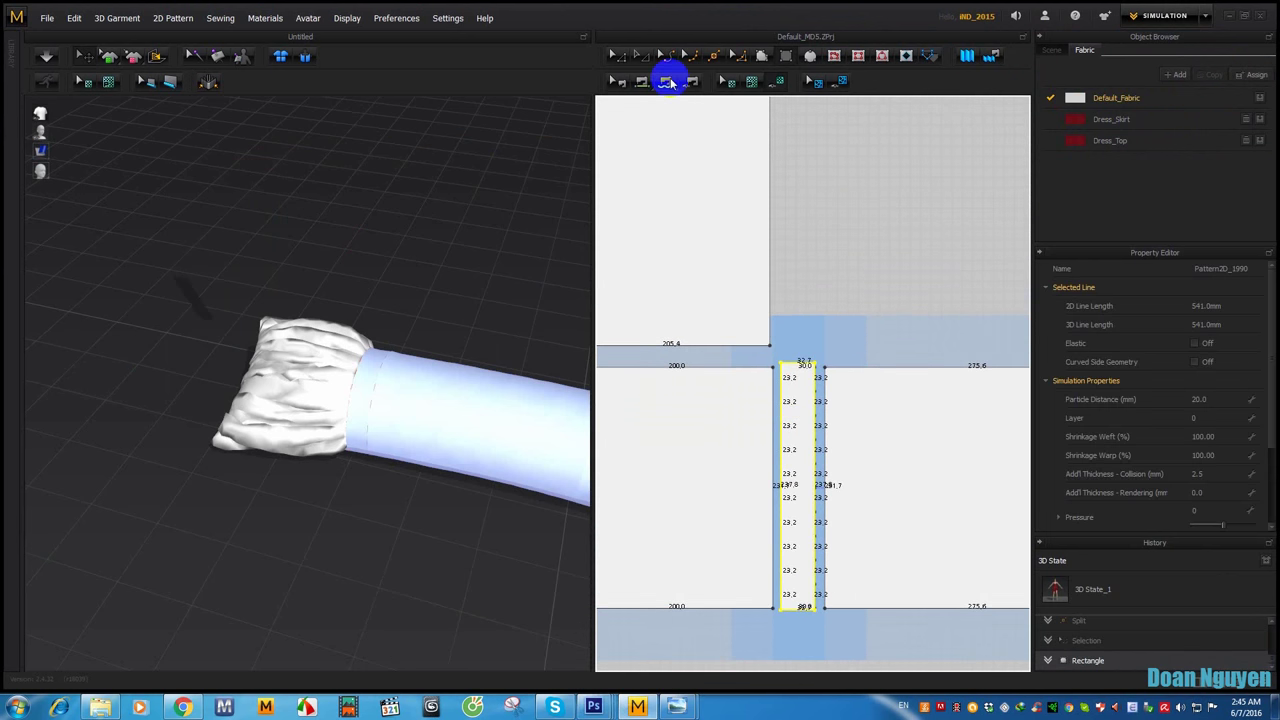
Step: Paste a copy of the divided strip beside the tall panel and stretch it to 670.1 long
scroll(748, 437, "down", 3)
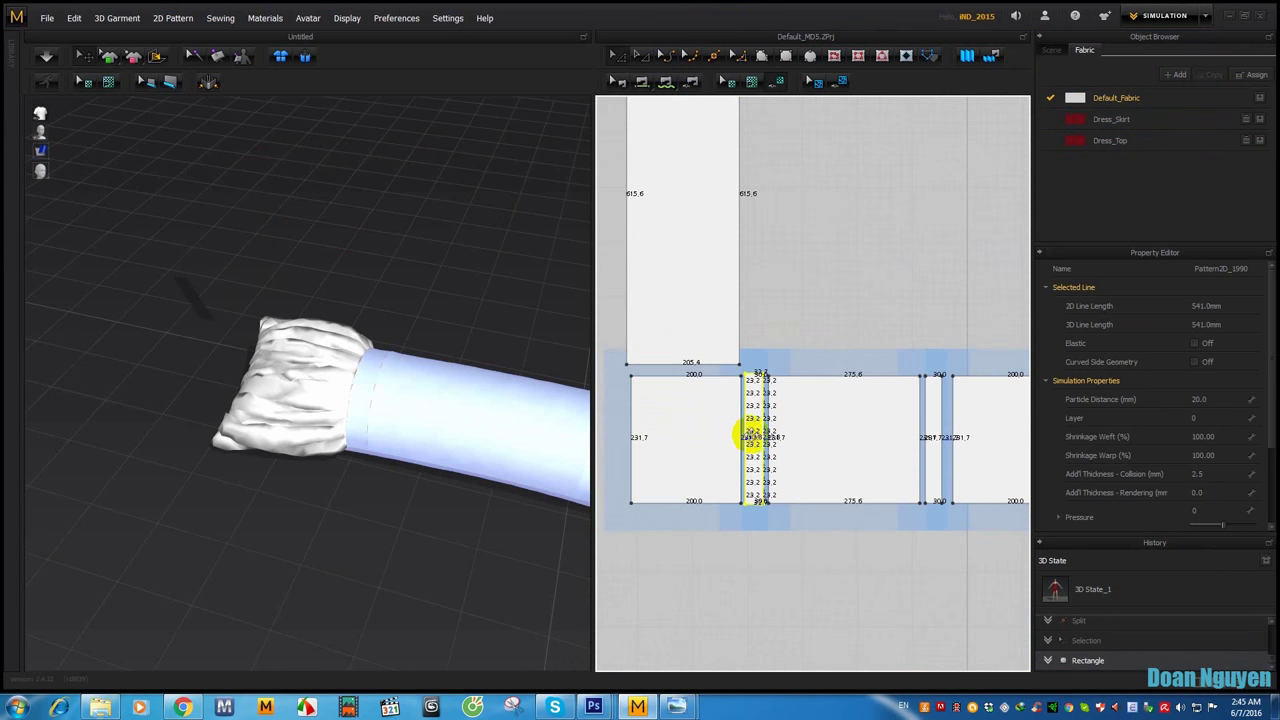
key("ctrl+v")
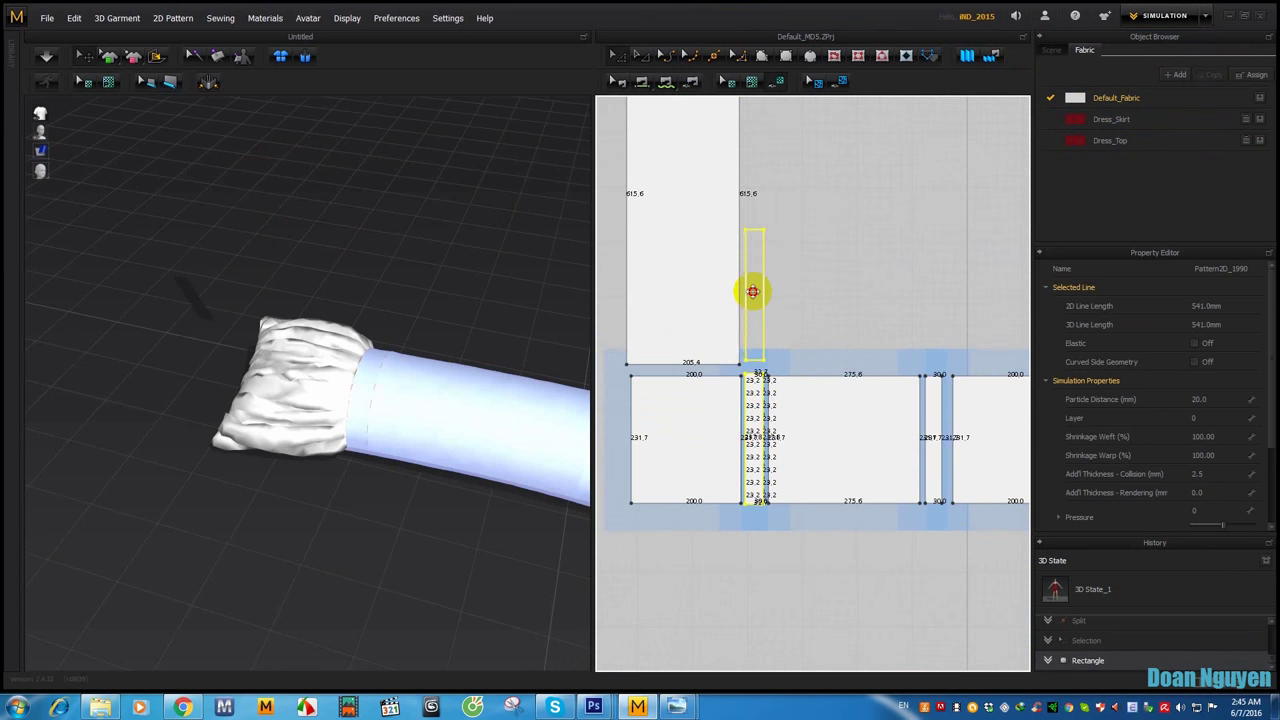
mouse_move(805, 312)
middle_mouse_down()
mouse_move(783, 329)
mouse_move(785, 383)
middle_mouse_up()
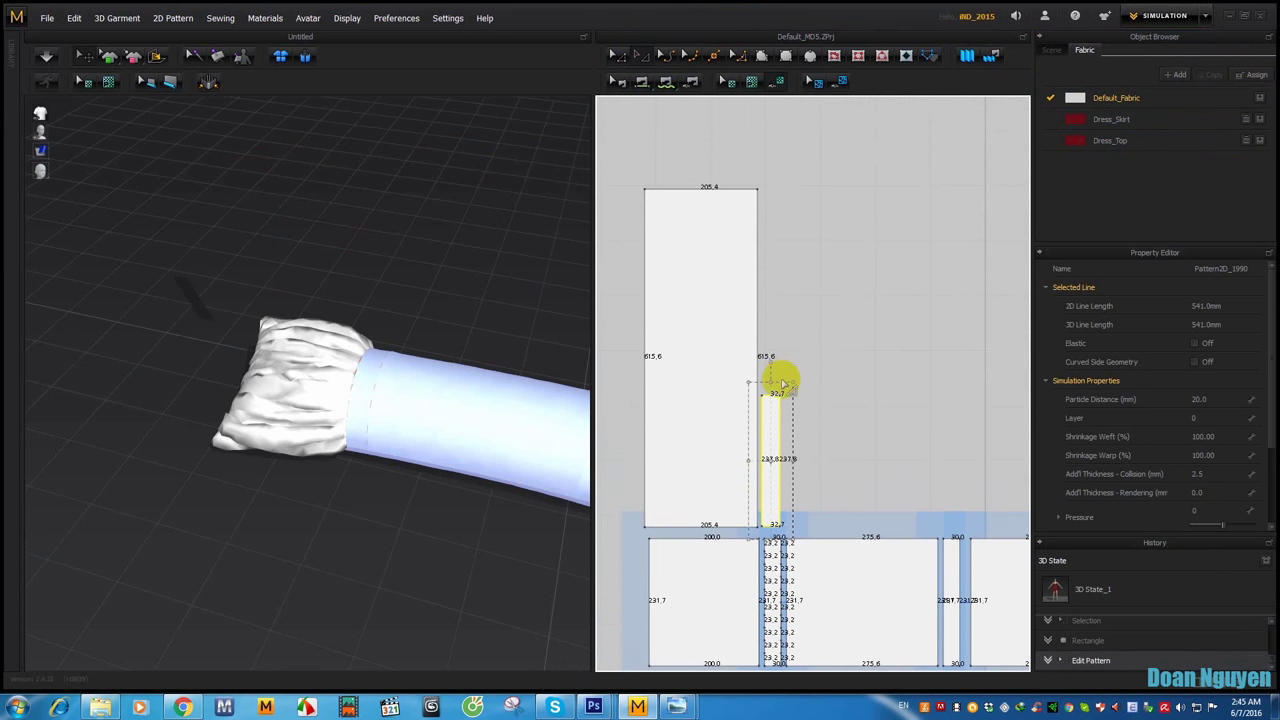
mouse_move(772, 381)
left_mouse_down()
mouse_move(763, 251)
mouse_move(790, 128)
mouse_move(766, 143)
left_mouse_up()
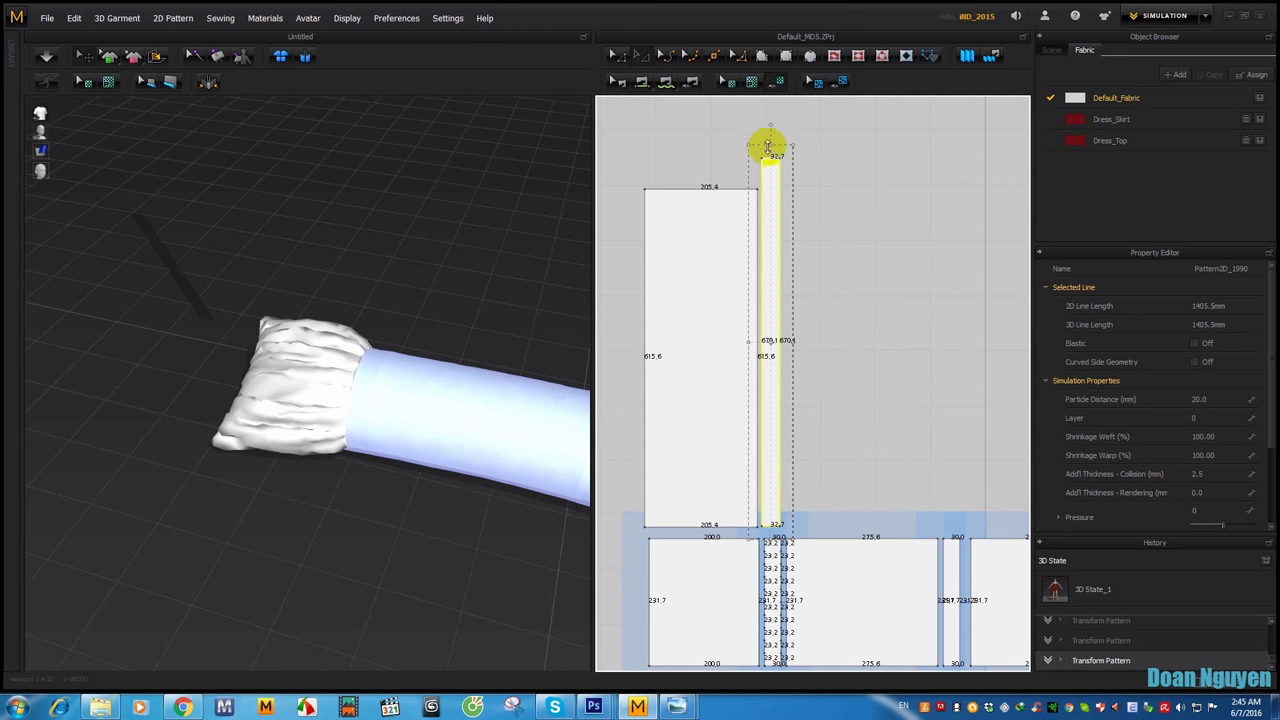
left_click(834, 177)
middle_click_drag(834, 177, 678, 285)
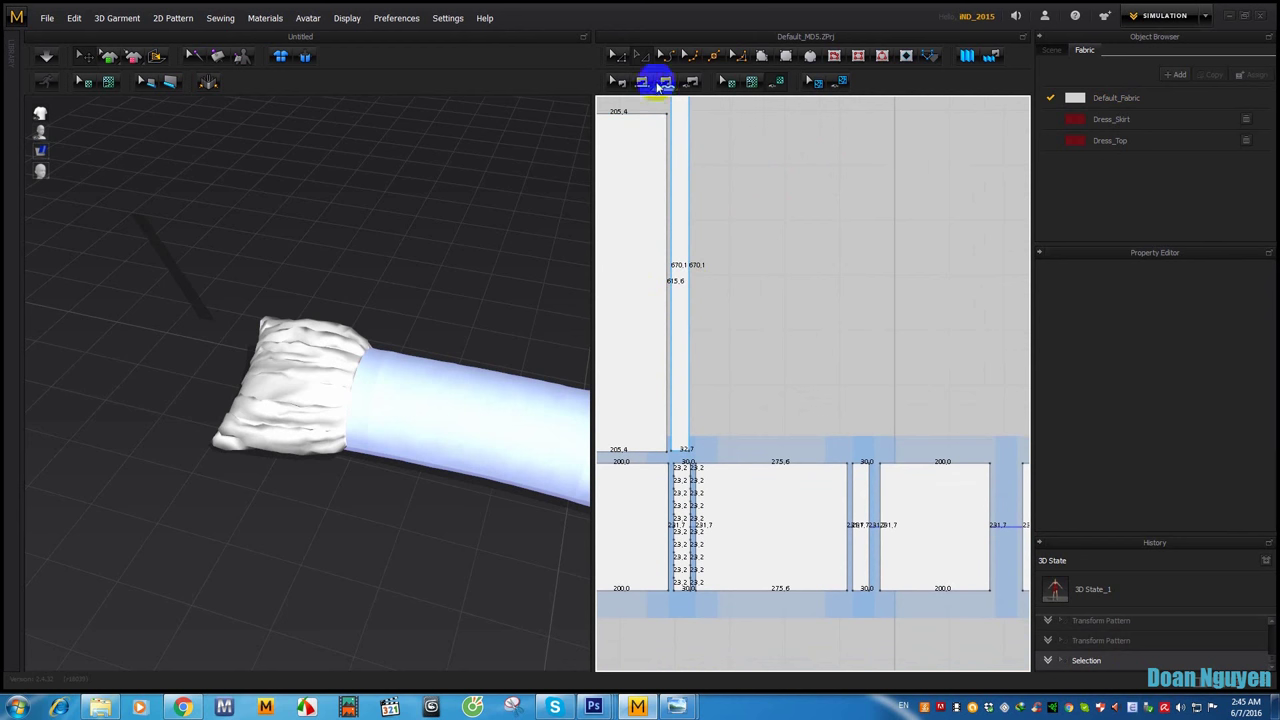
Step: Split the long strip's edge into 30 equal segments
middle_click_drag(790, 235, 826, 313)
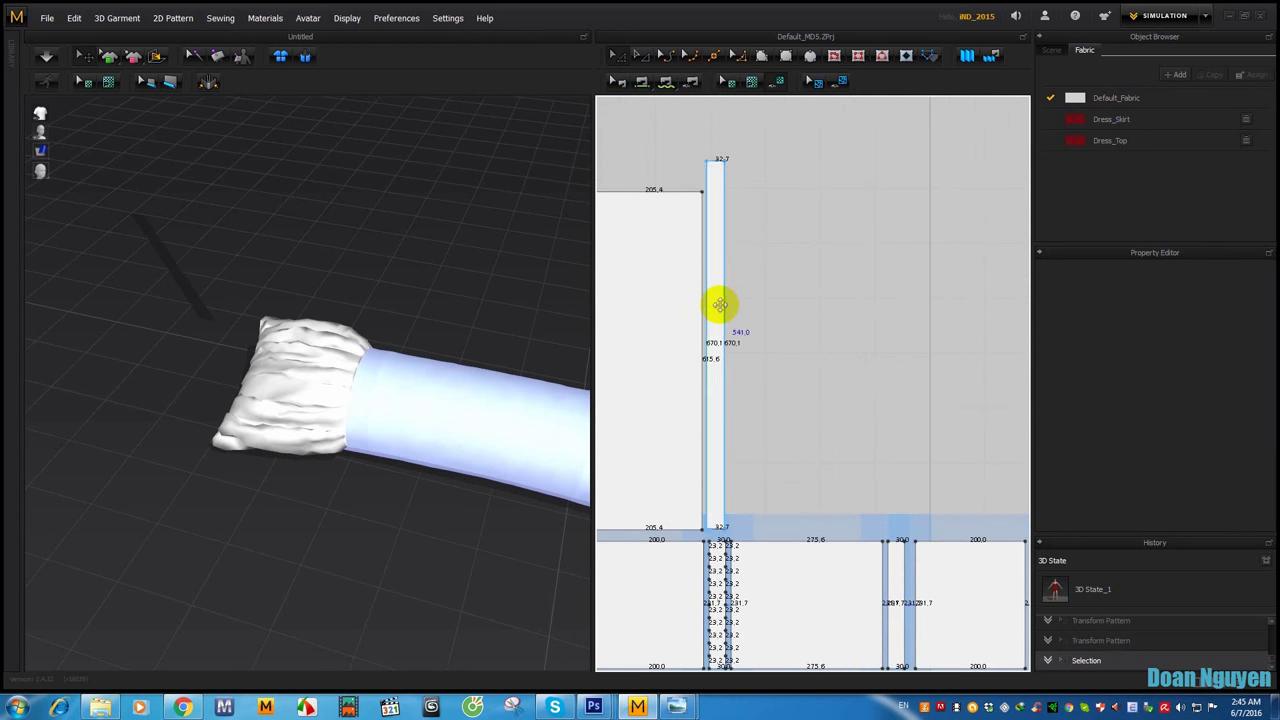
left_click(724, 305)
right_click(726, 304)
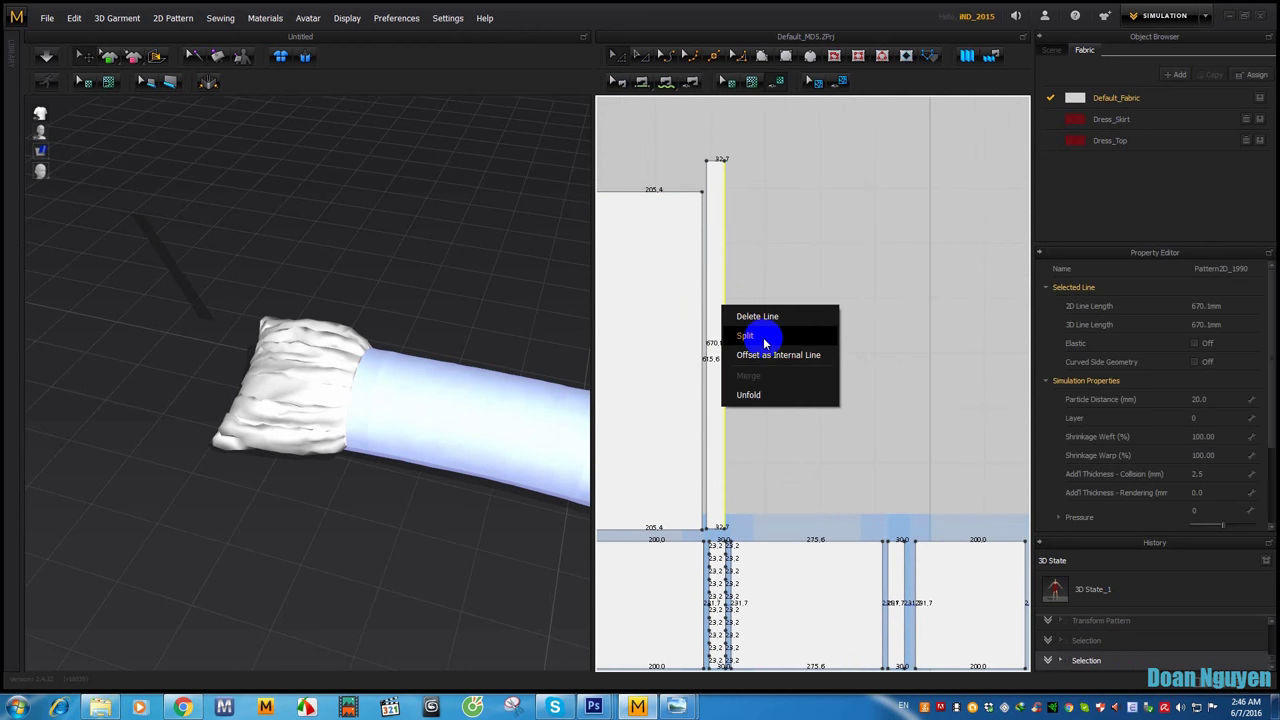
left_click(764, 343)
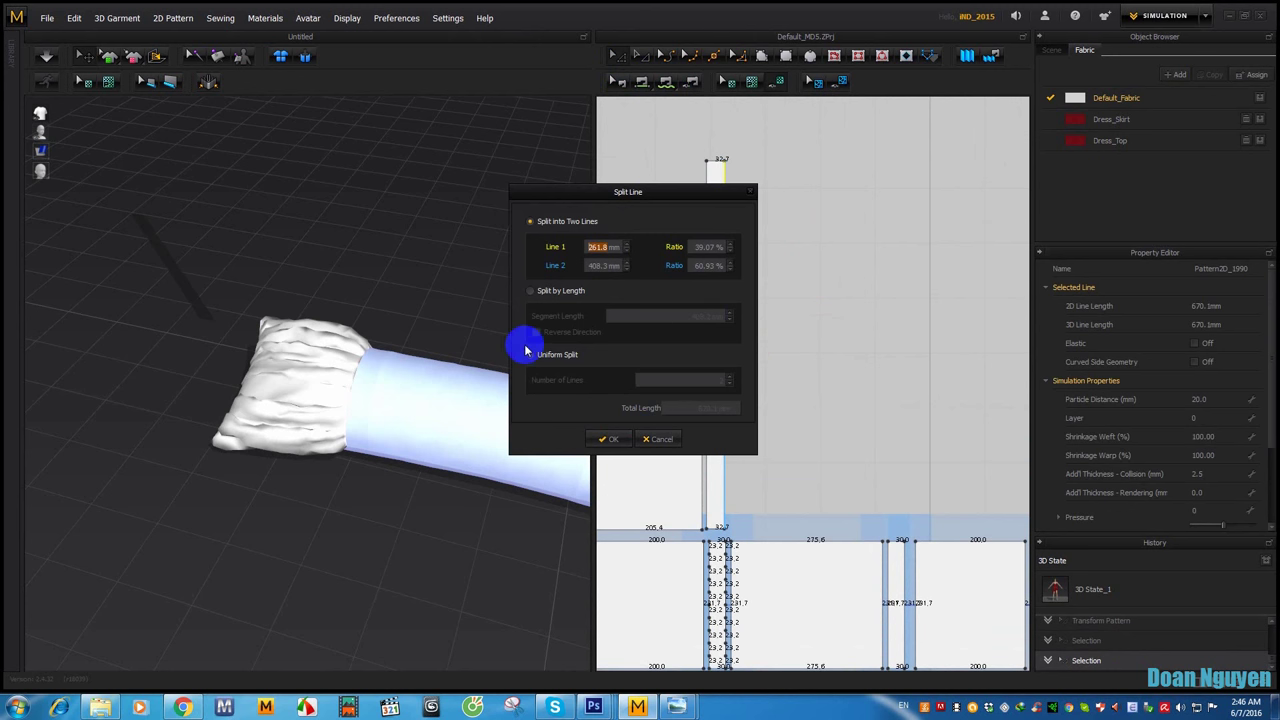
left_click(530, 355)
left_click(667, 381)
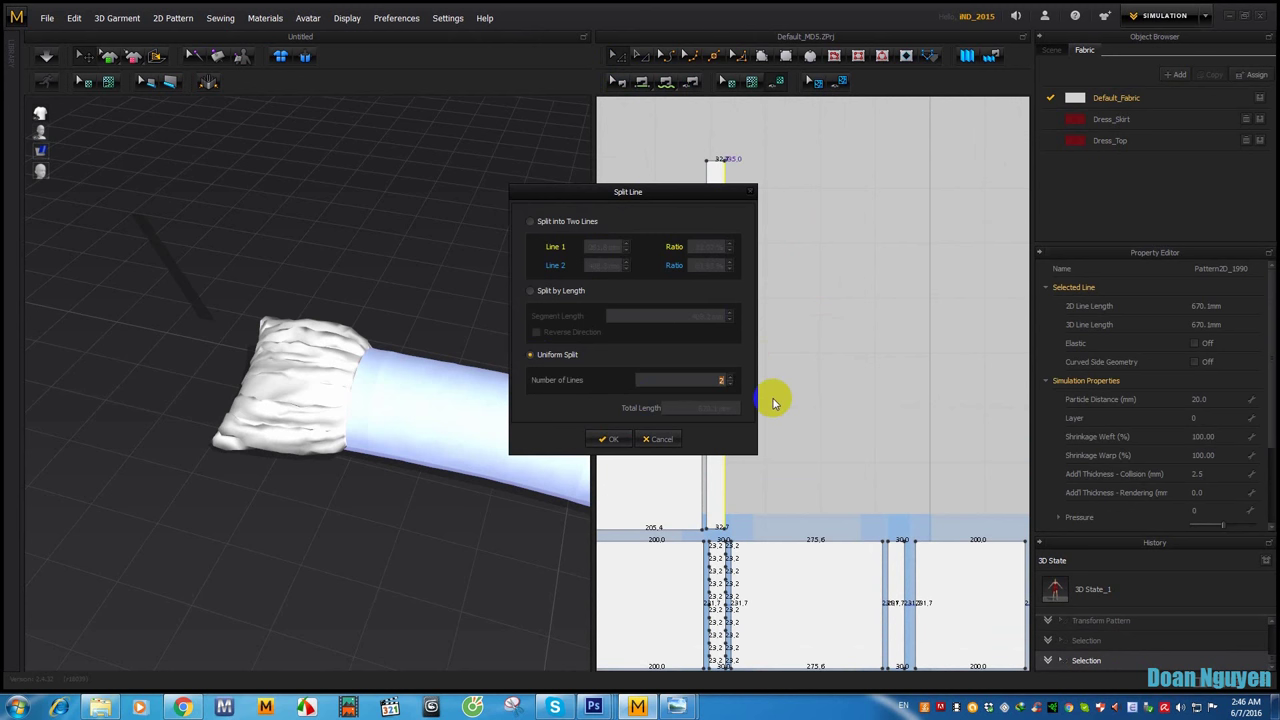
type("30")
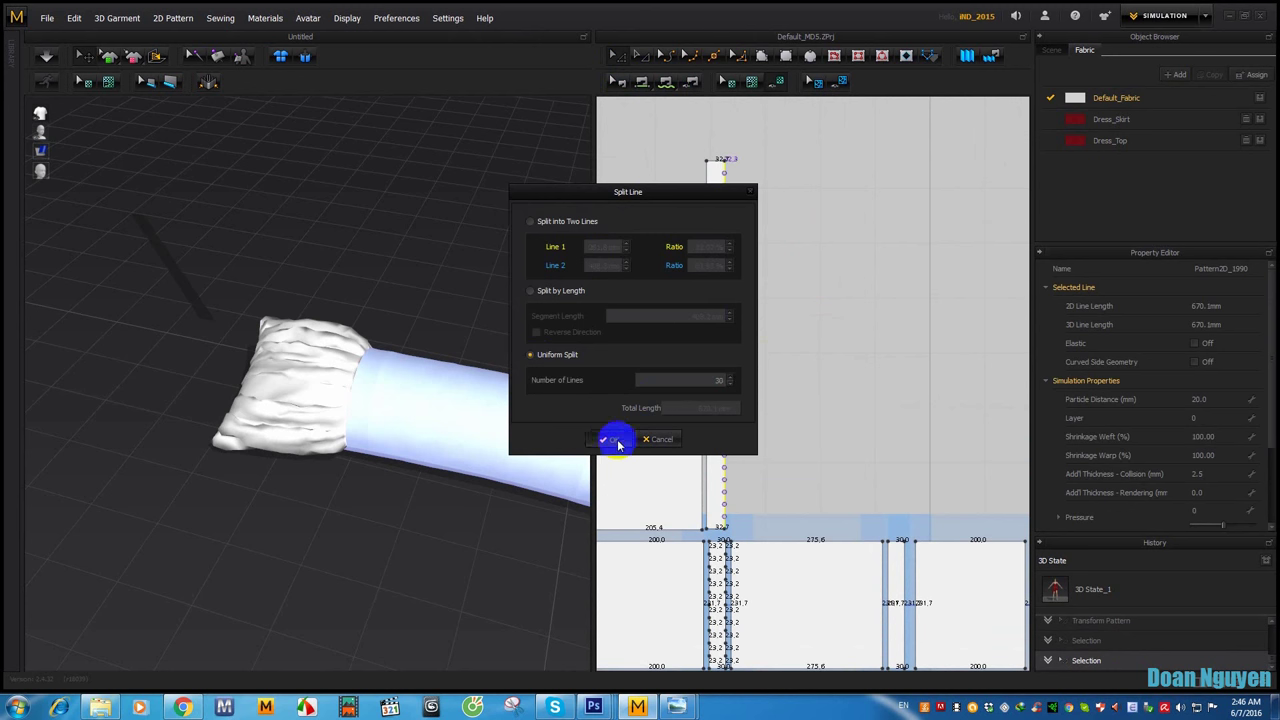
left_click(617, 441)
Step: Stretch the split long edge upward so the strip's sides reach about 698
right_click_drag(765, 359, 696, 258)
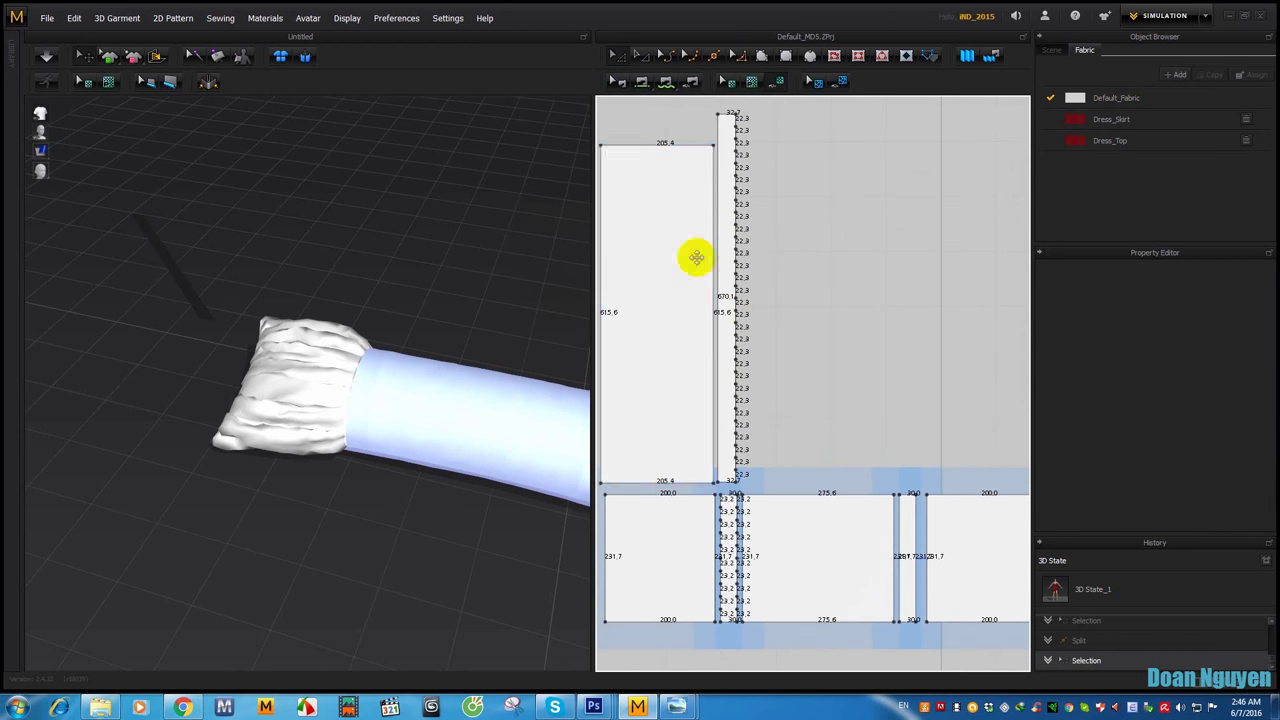
left_click(732, 170)
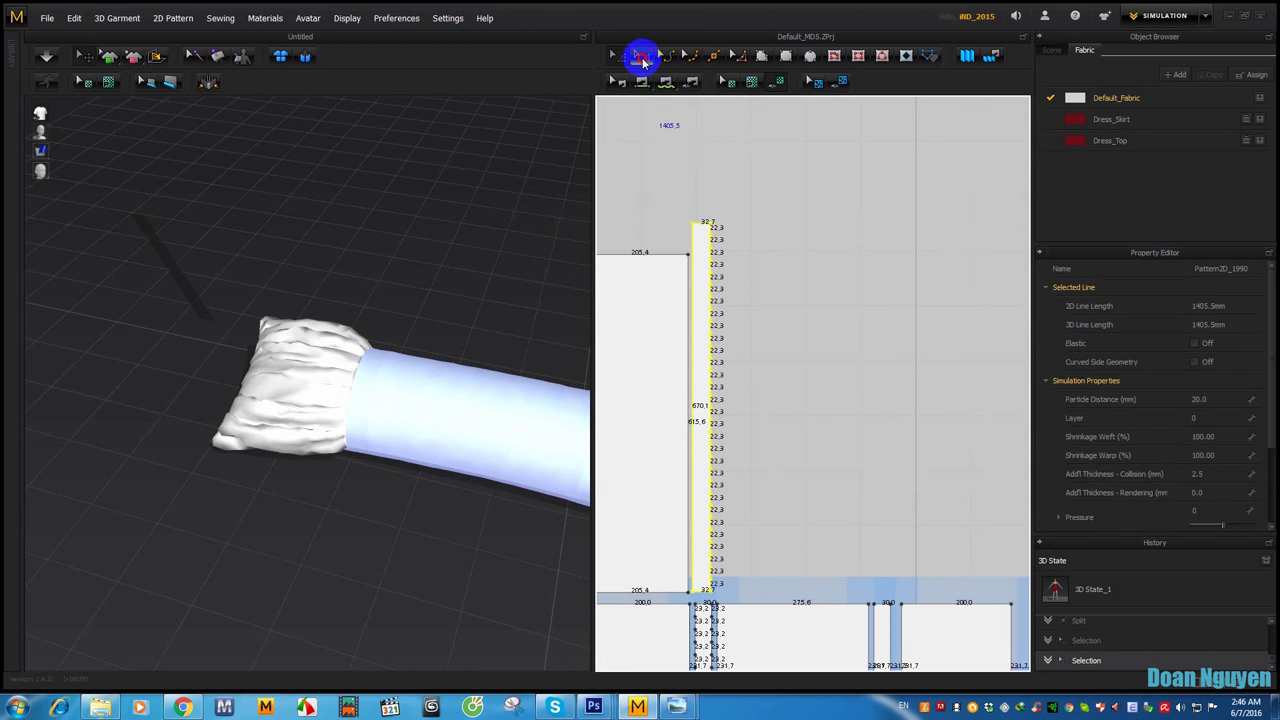
left_click(641, 57)
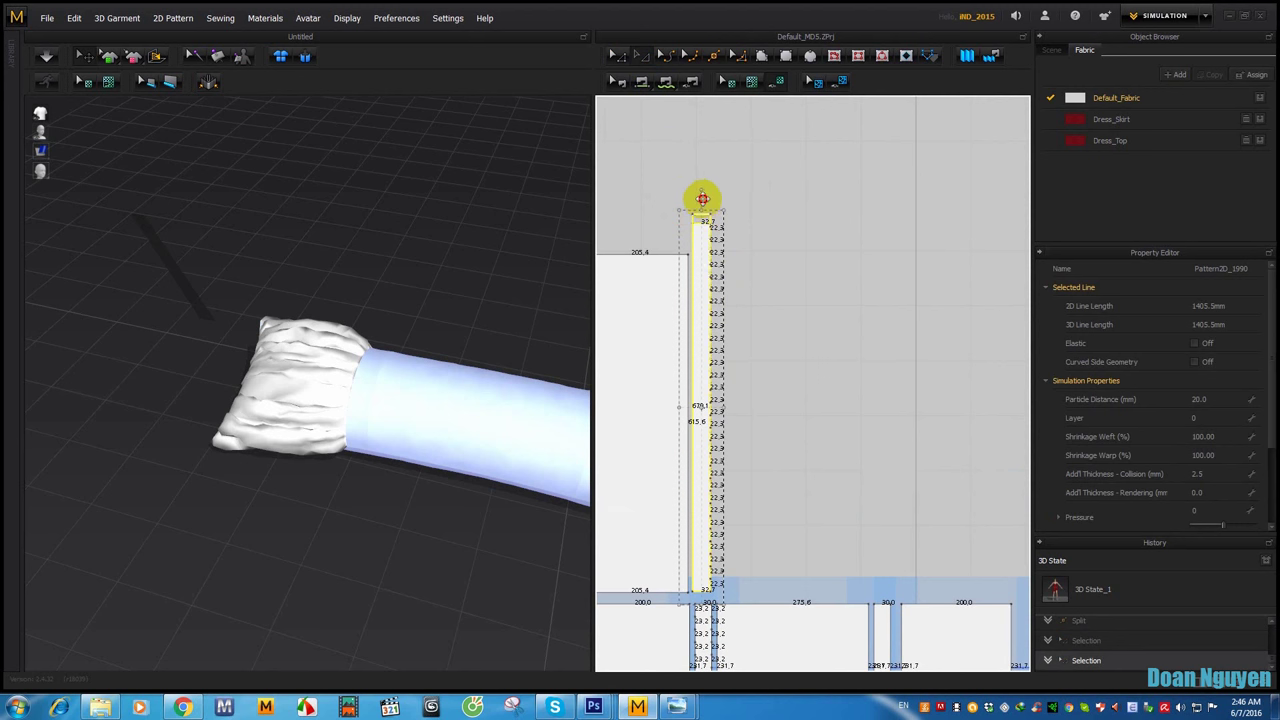
left_click_drag(702, 198, 699, 188)
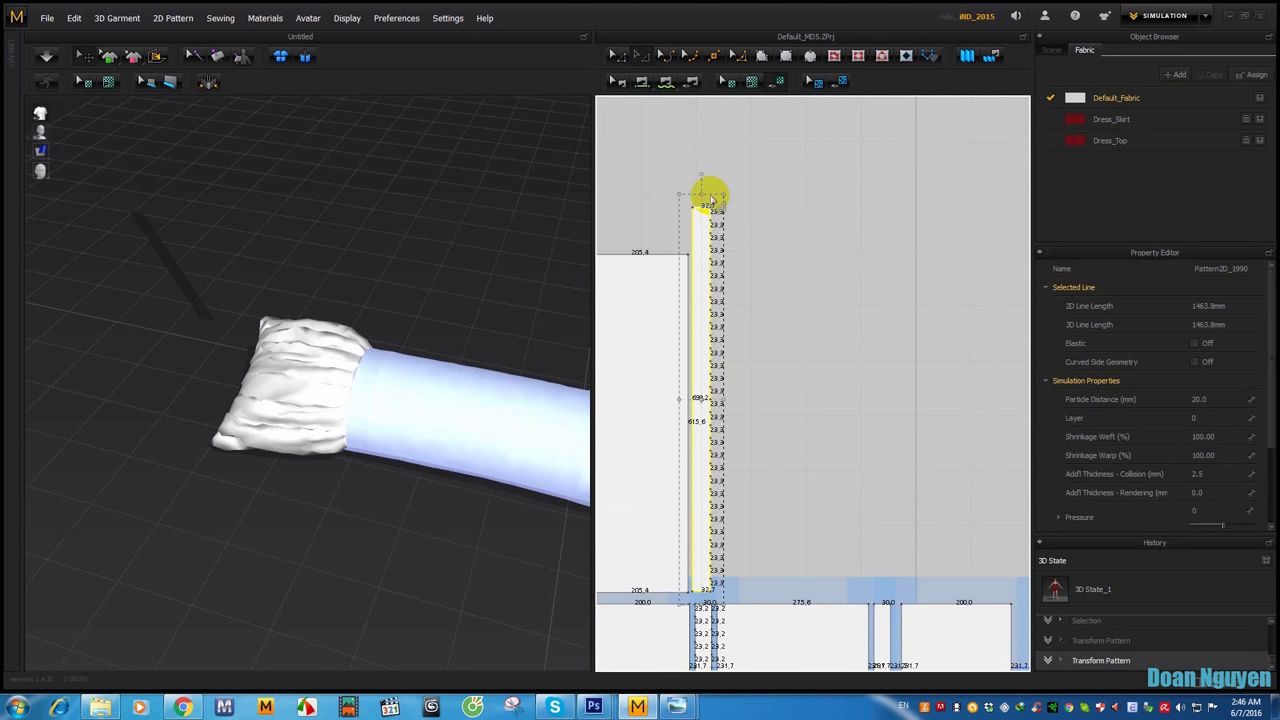
mouse_move(703, 193)
left_mouse_down()
mouse_move(757, 191)
mouse_move(697, 198)
left_mouse_up()
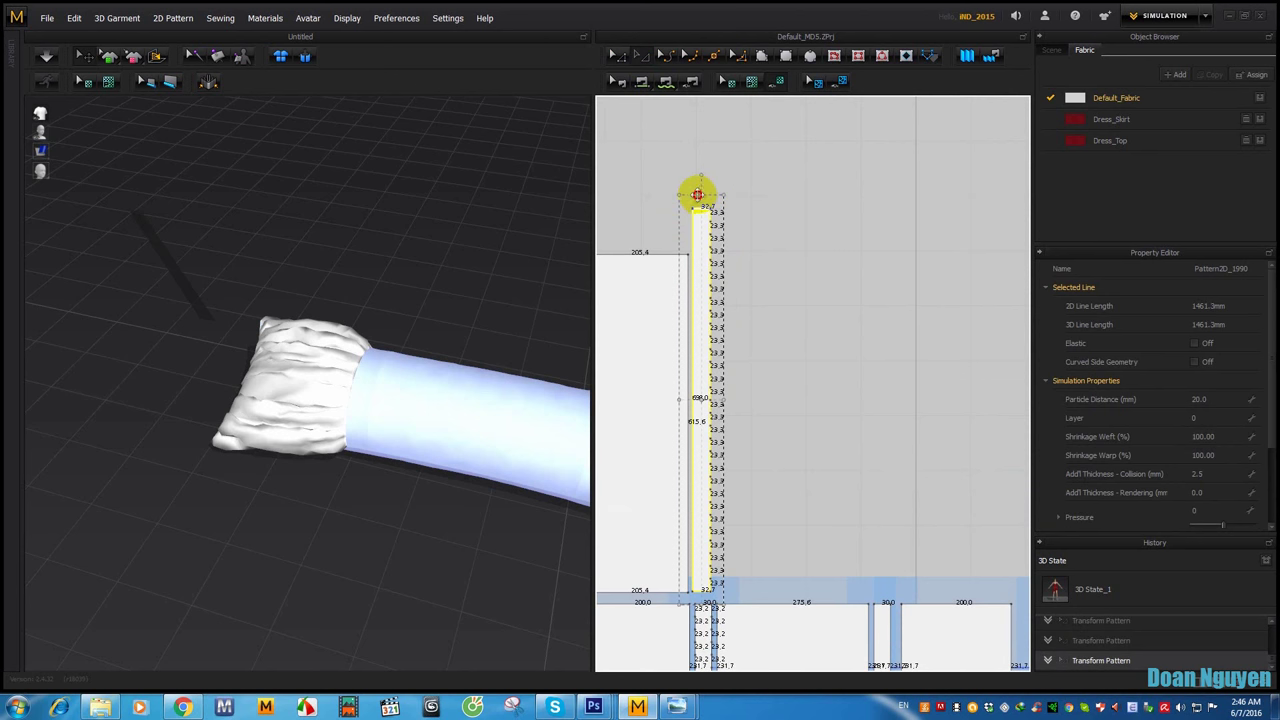
Step: Deselect and zoom the 2D view in on the narrow strip's top edge
left_click(769, 190)
scroll(763, 338, "down", 2)
scroll(772, 290, "down", 2)
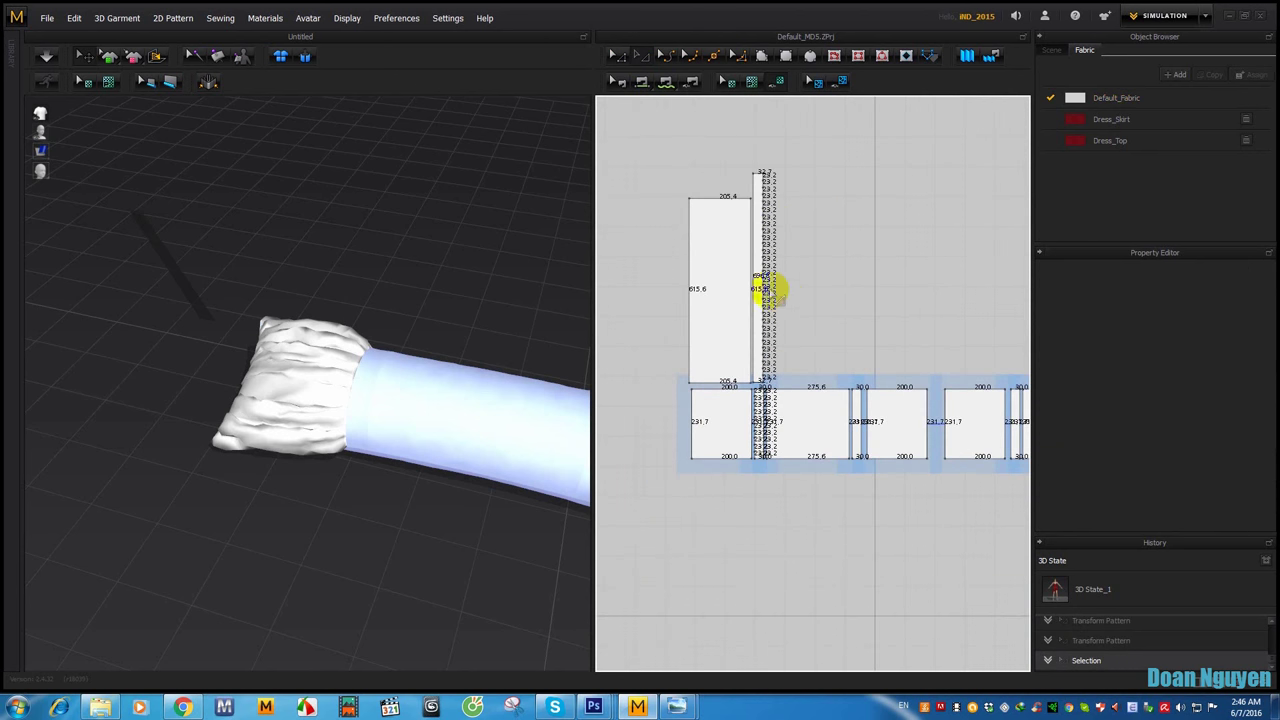
scroll(745, 360, "up", 3)
scroll(727, 365, "up", 3)
scroll(734, 300, "up", 2)
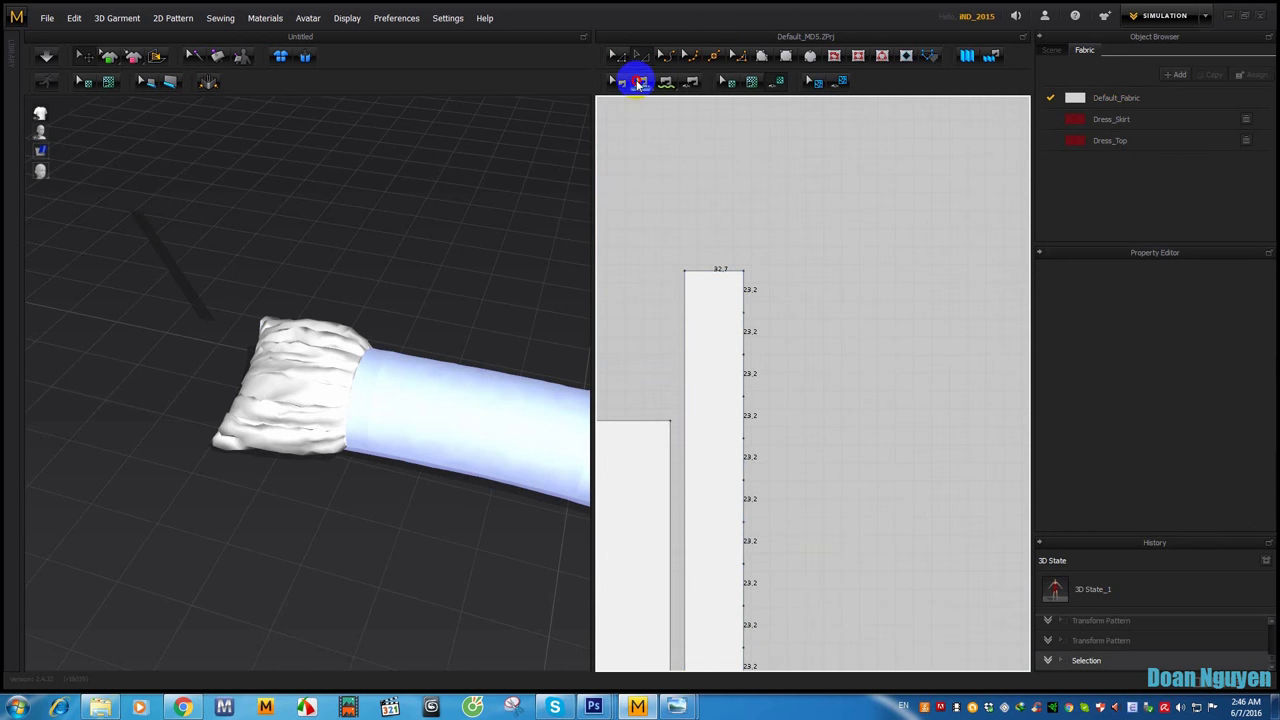
Step: Offset the strip's 32.7 top edge as 29 internal lines spaced 23.2 mm apart
left_click(640, 57)
left_click(712, 271)
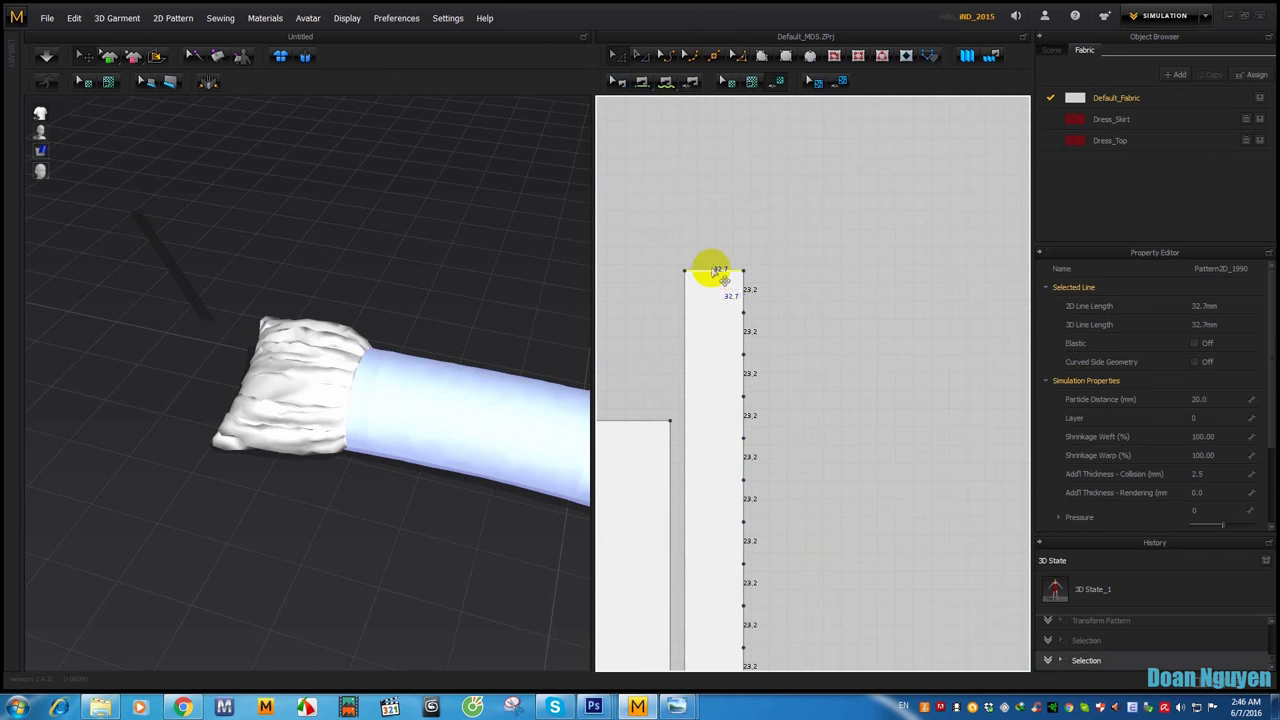
right_click(716, 274)
left_click(735, 325)
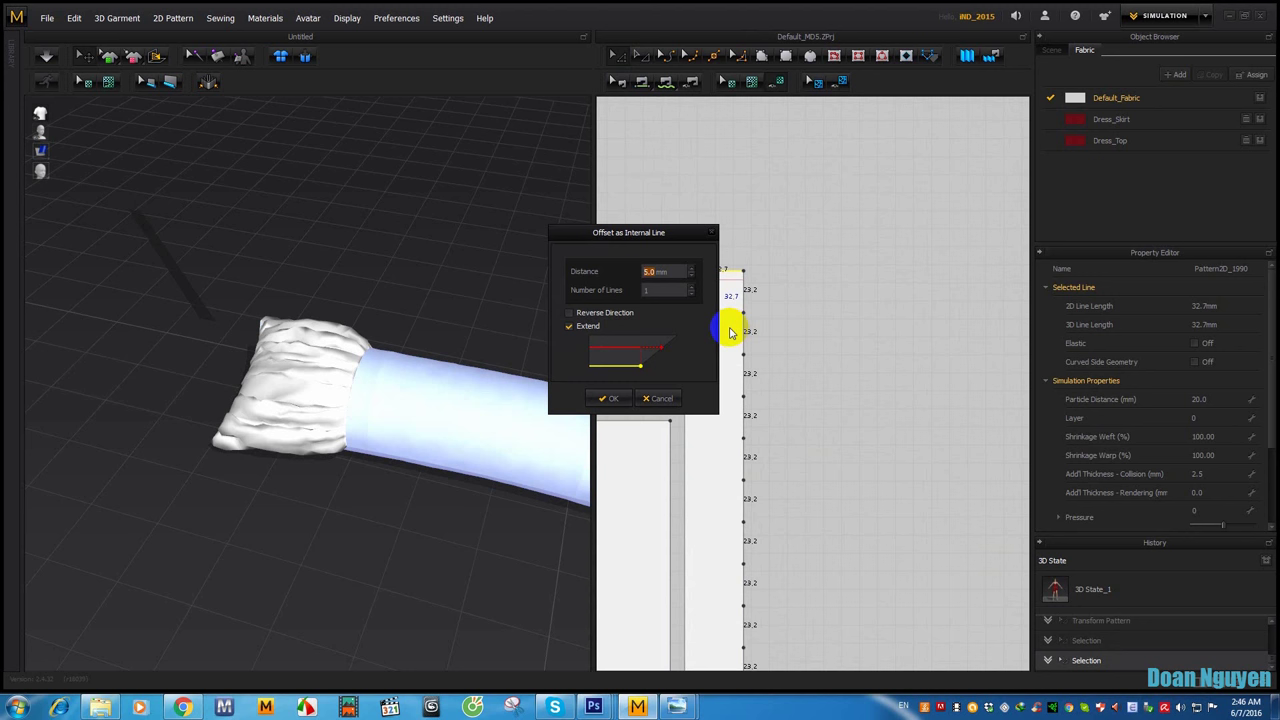
type(".2")
left_click(609, 398)
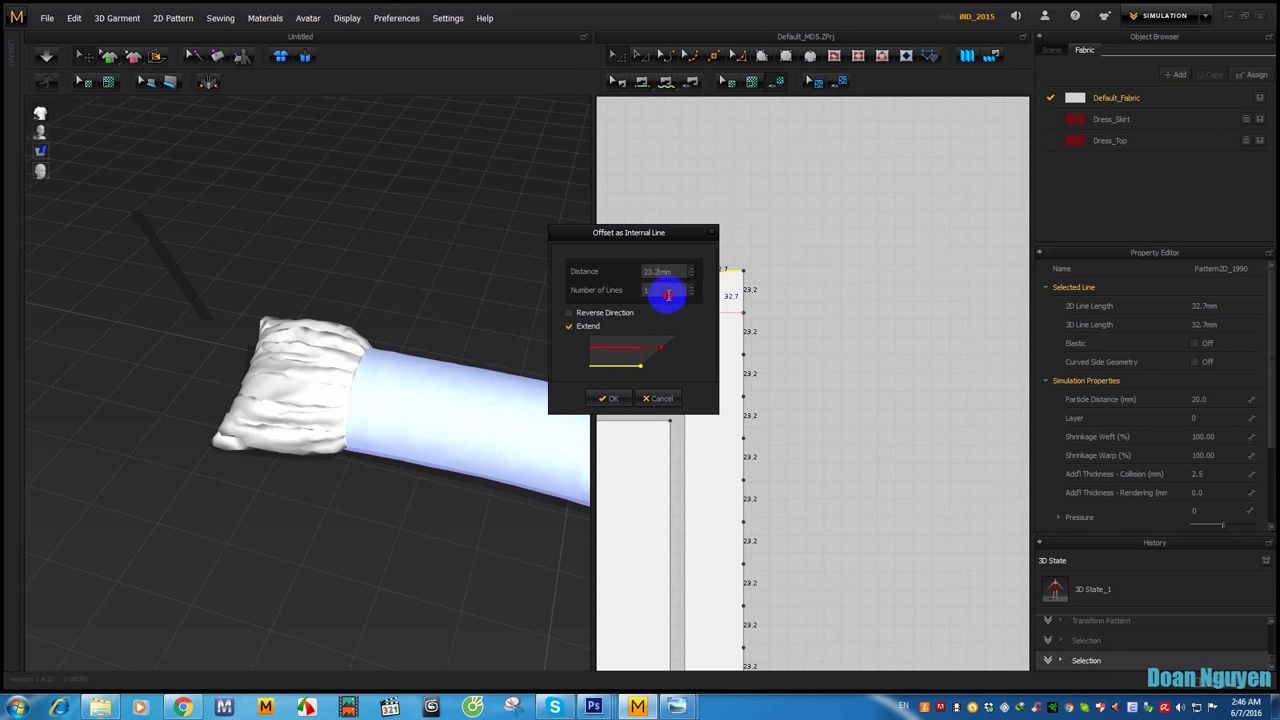
left_click_drag(667, 294, 646, 293)
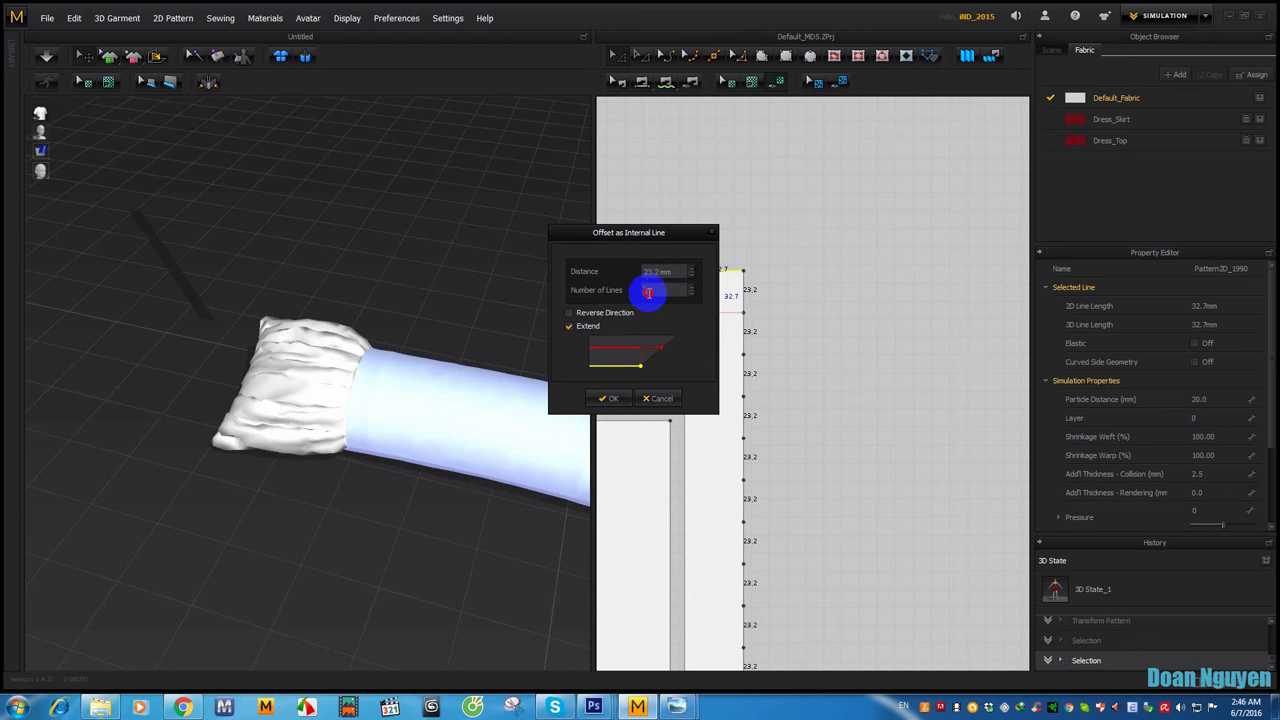
type("29")
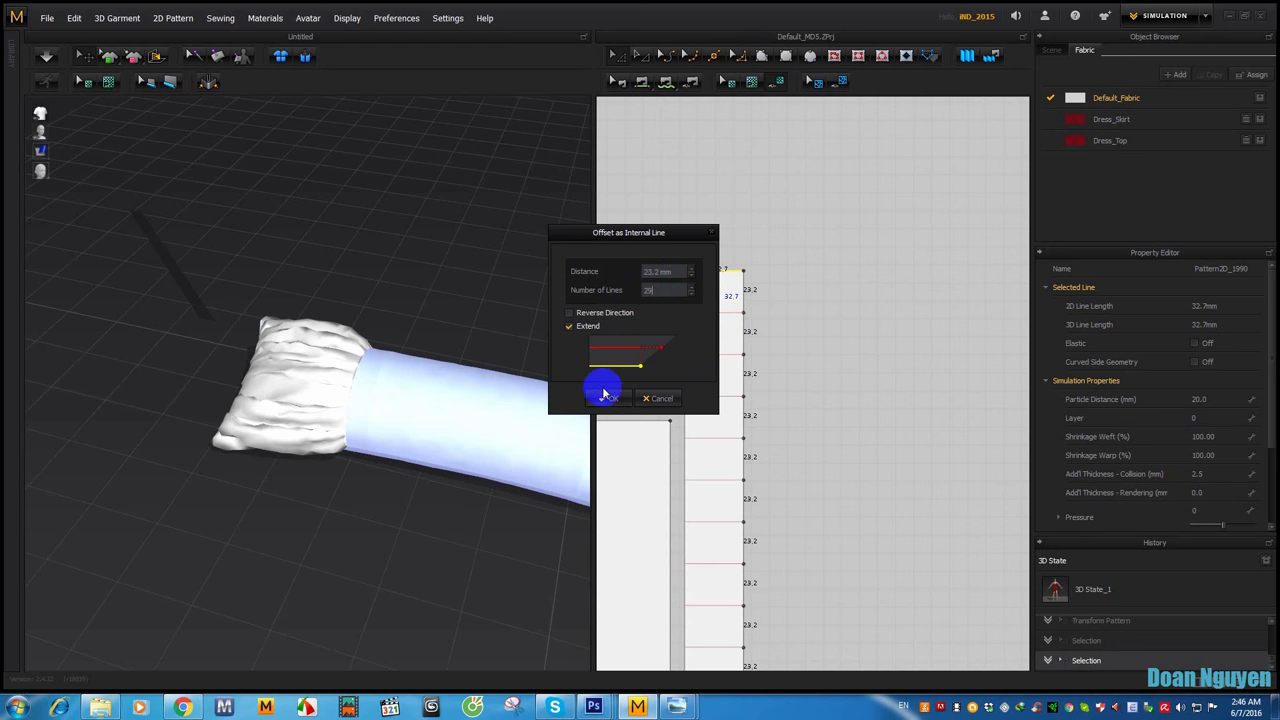
left_click(606, 398)
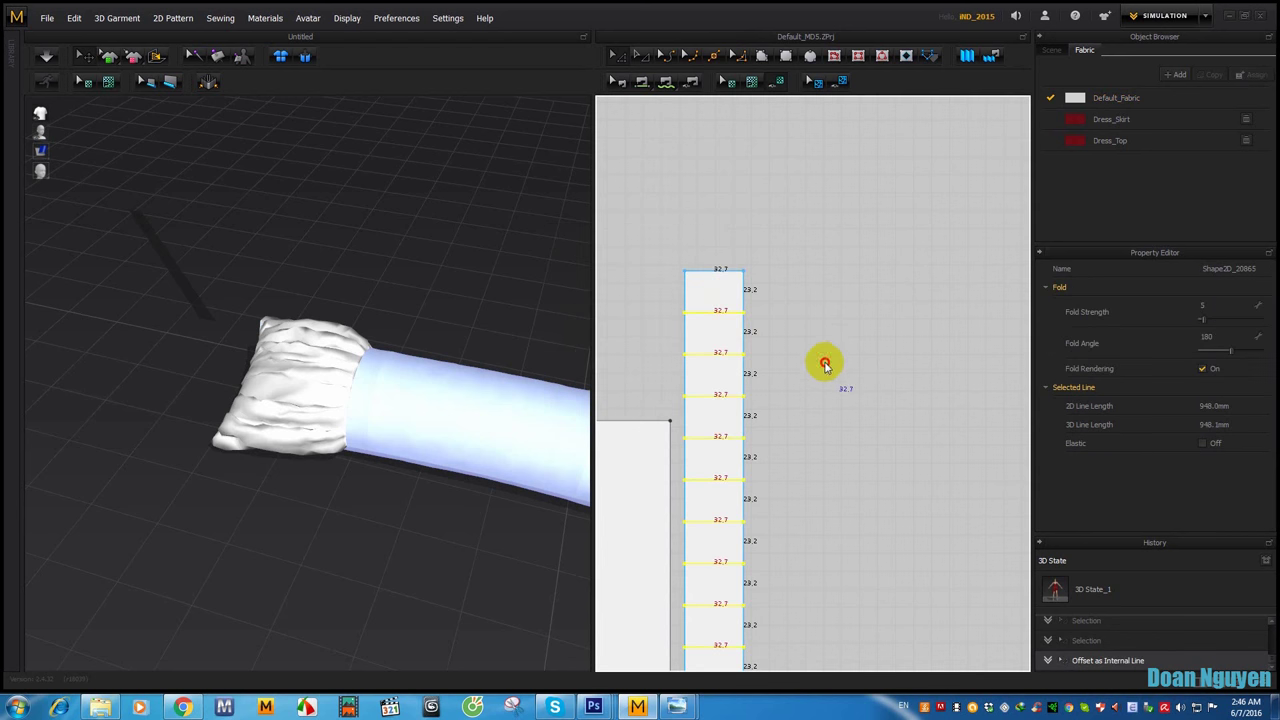
scroll(823, 363, "down", 3)
middle_click_drag(733, 475, 749, 243)
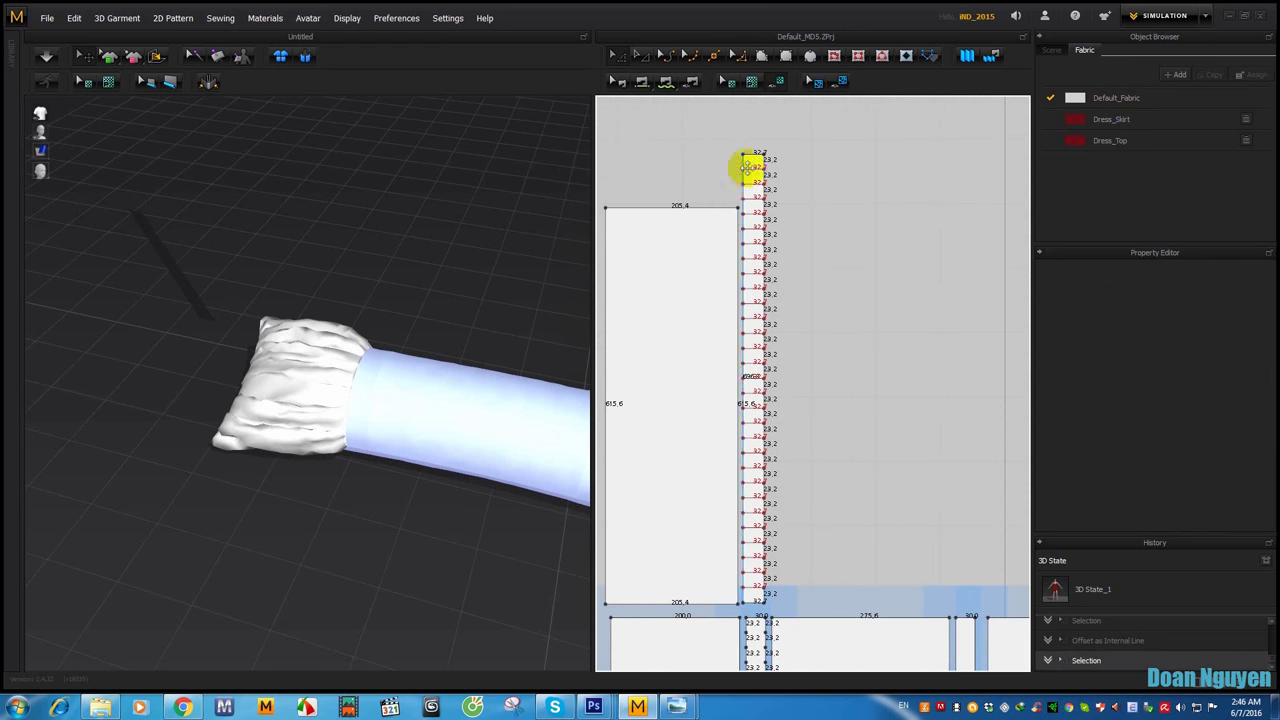
Step: Apply knife pleats to the narrow strip along its internal lines
left_click(962, 58)
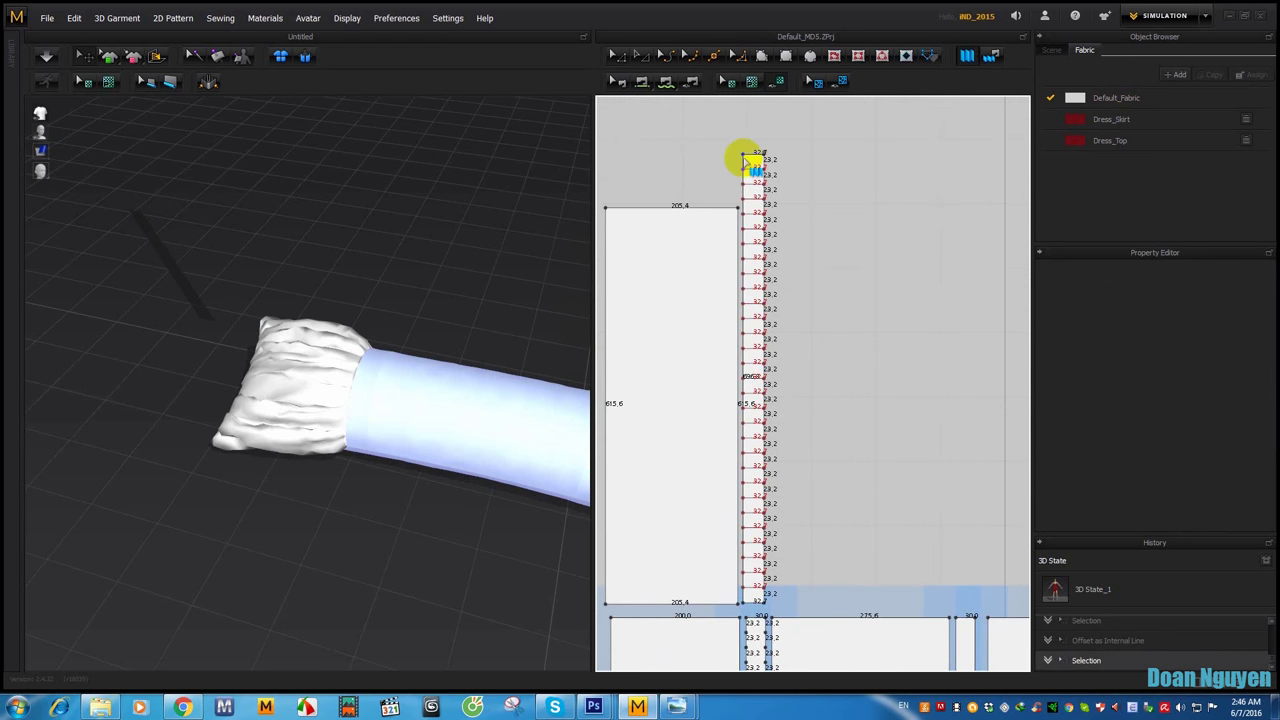
left_click(752, 612)
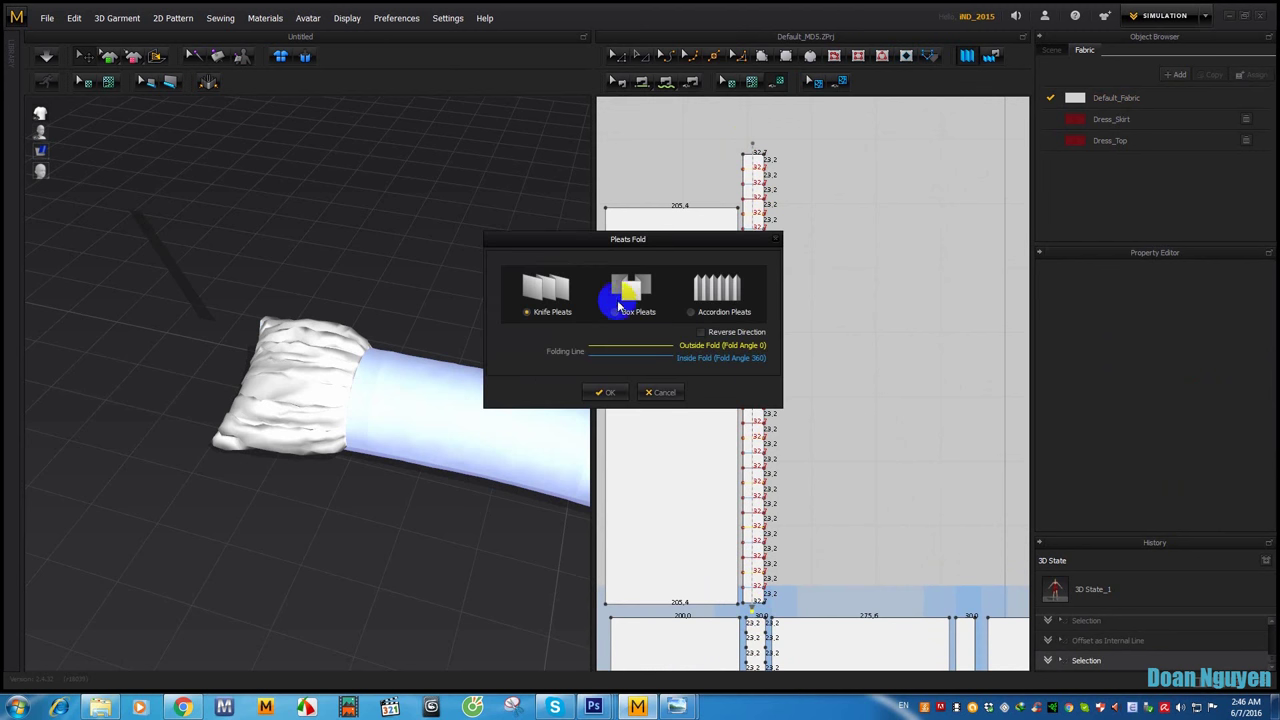
left_click(604, 392)
scroll(783, 443, "down", 2)
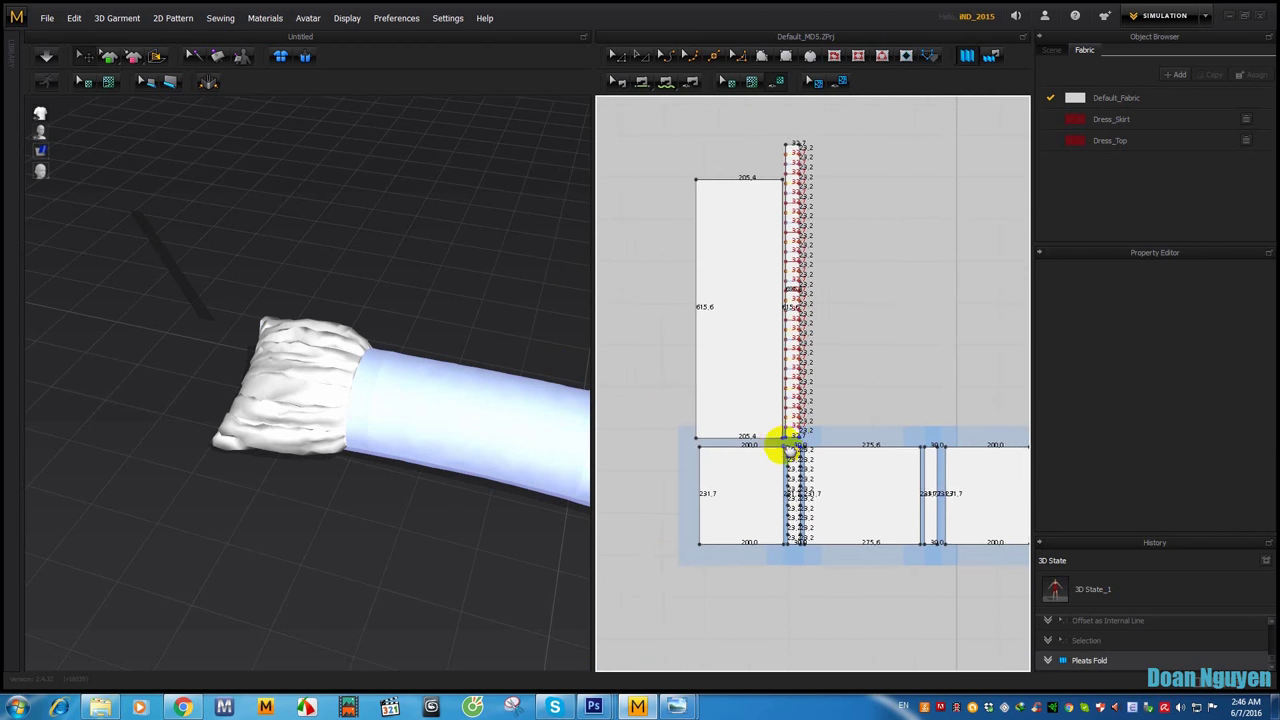
Step: Move the large upper panel and the pleated strip left beside the tall end panel
left_click(643, 55)
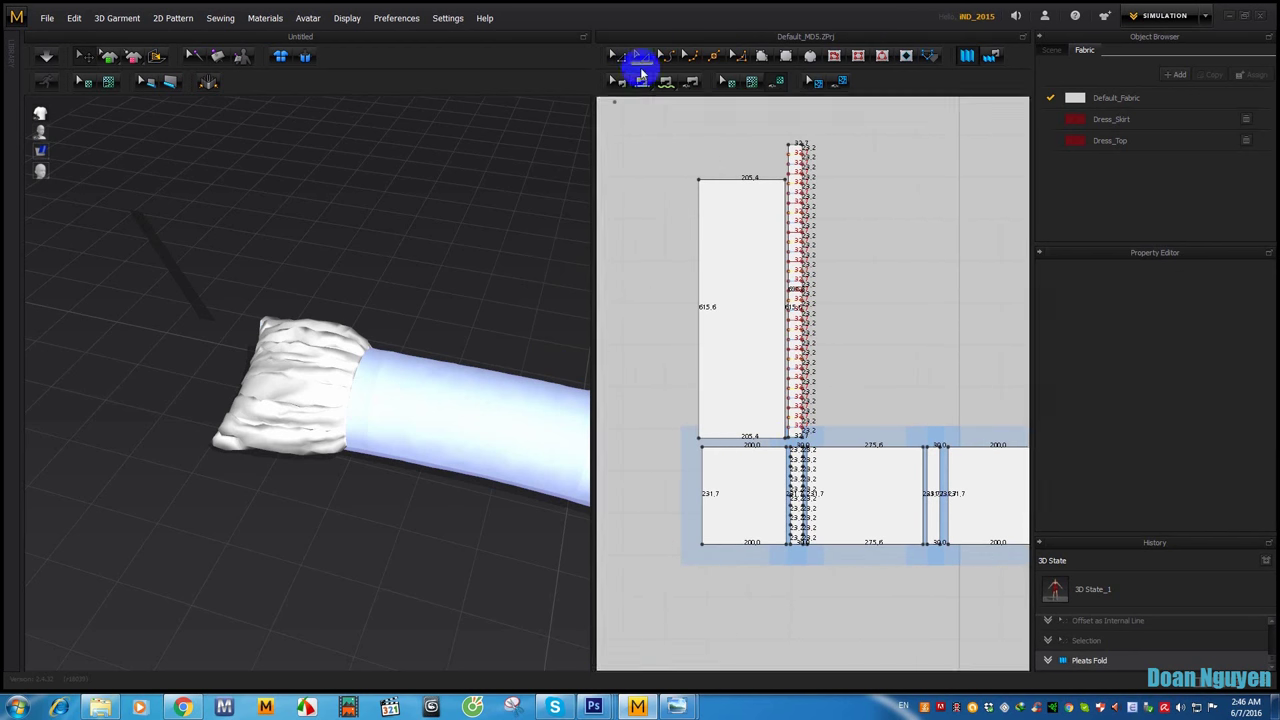
left_click(745, 300)
left_click_drag(695, 300, 689, 300)
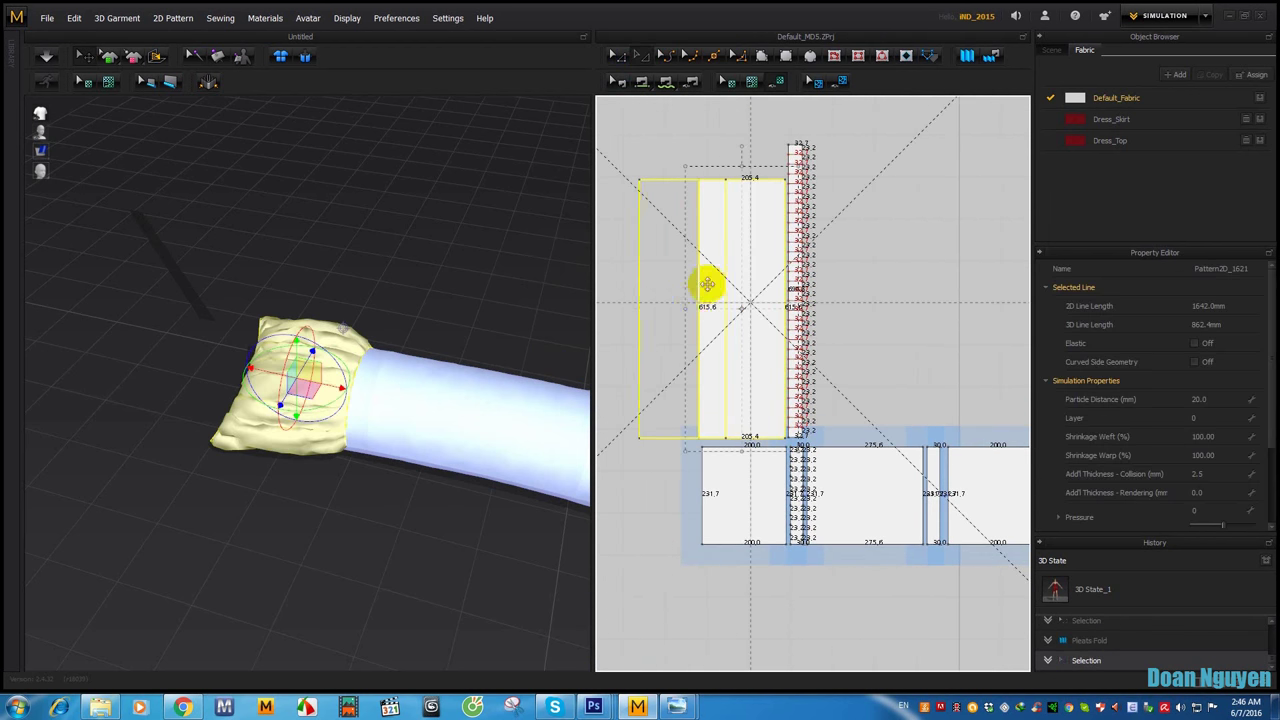
left_click(771, 134)
left_click_drag(856, 443, 843, 408)
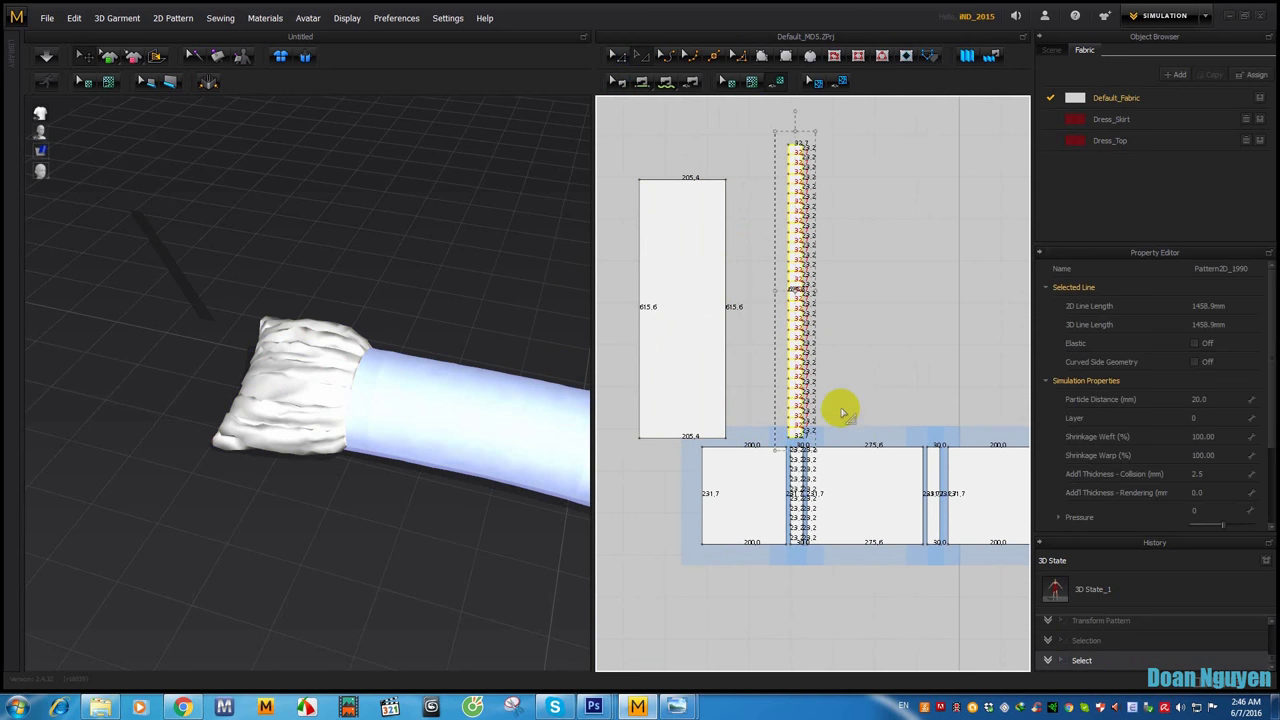
left_click_drag(795, 333, 743, 331)
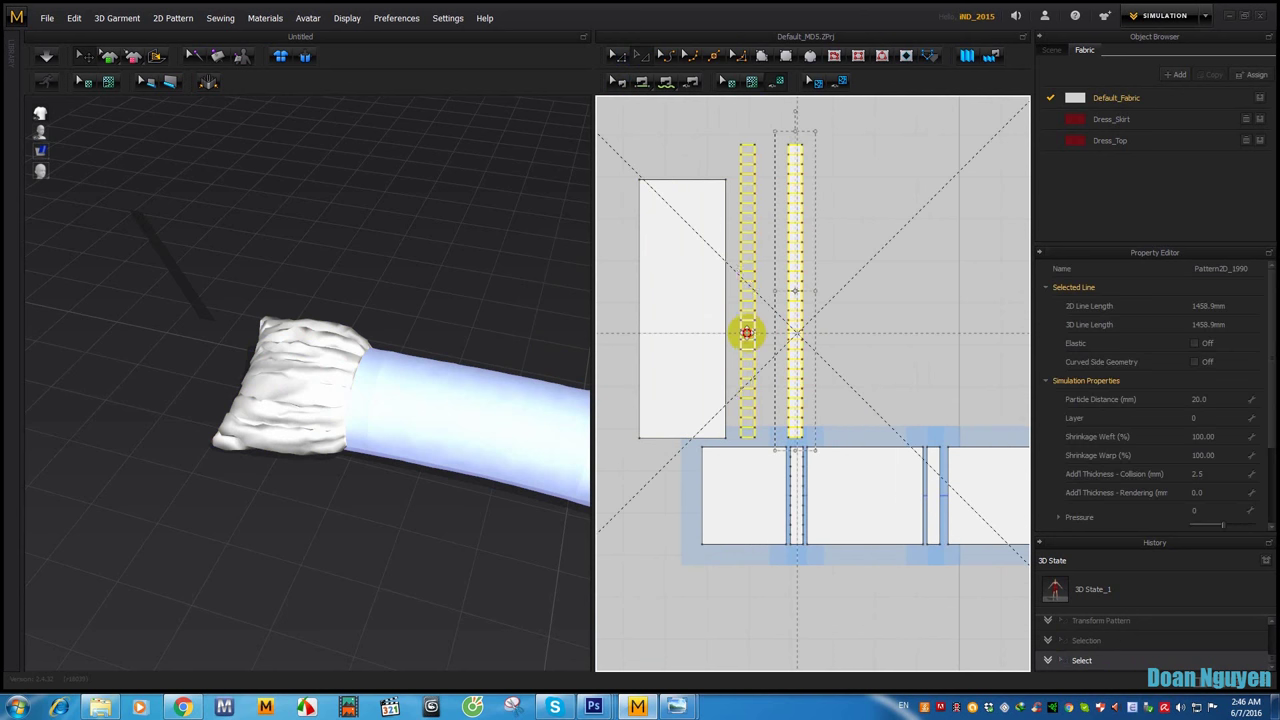
left_click(843, 328)
right_click_drag(843, 328, 820, 306)
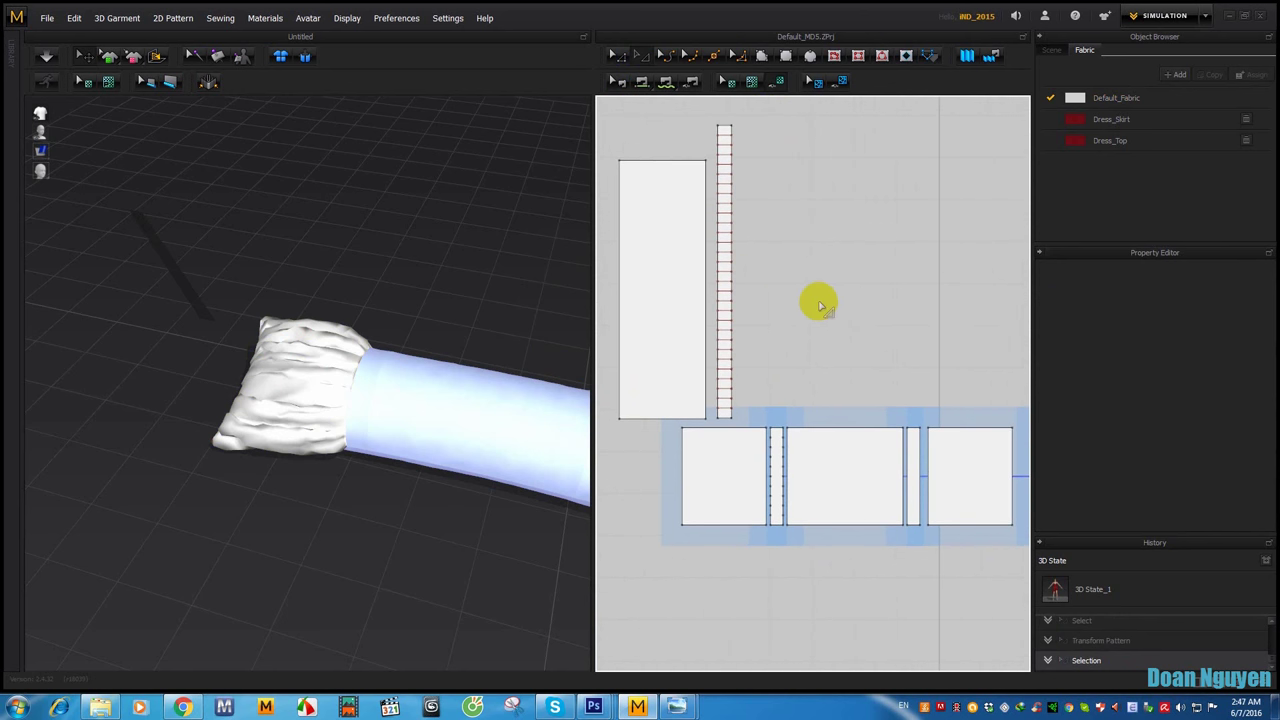
Step: Set Gravity to 0 in the 3D Simulation's Simulation Property
left_click(1051, 50)
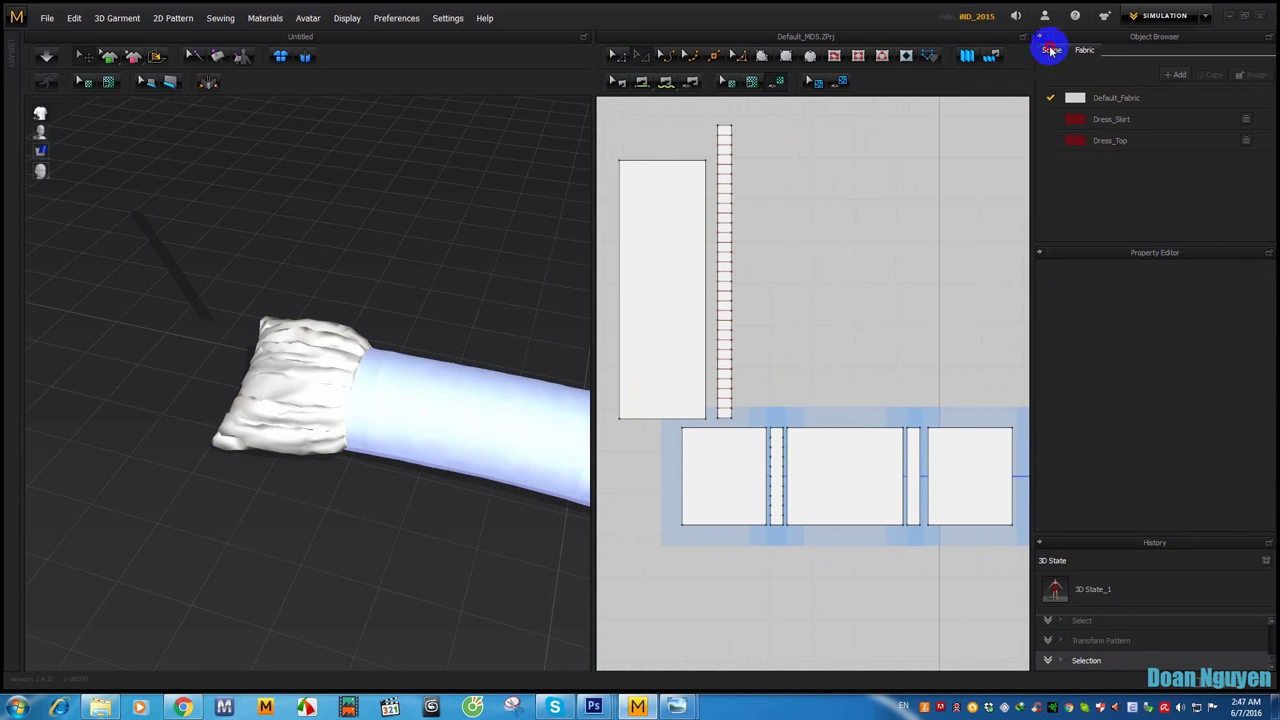
left_click(1108, 217)
left_click(1060, 94)
left_click(1061, 111)
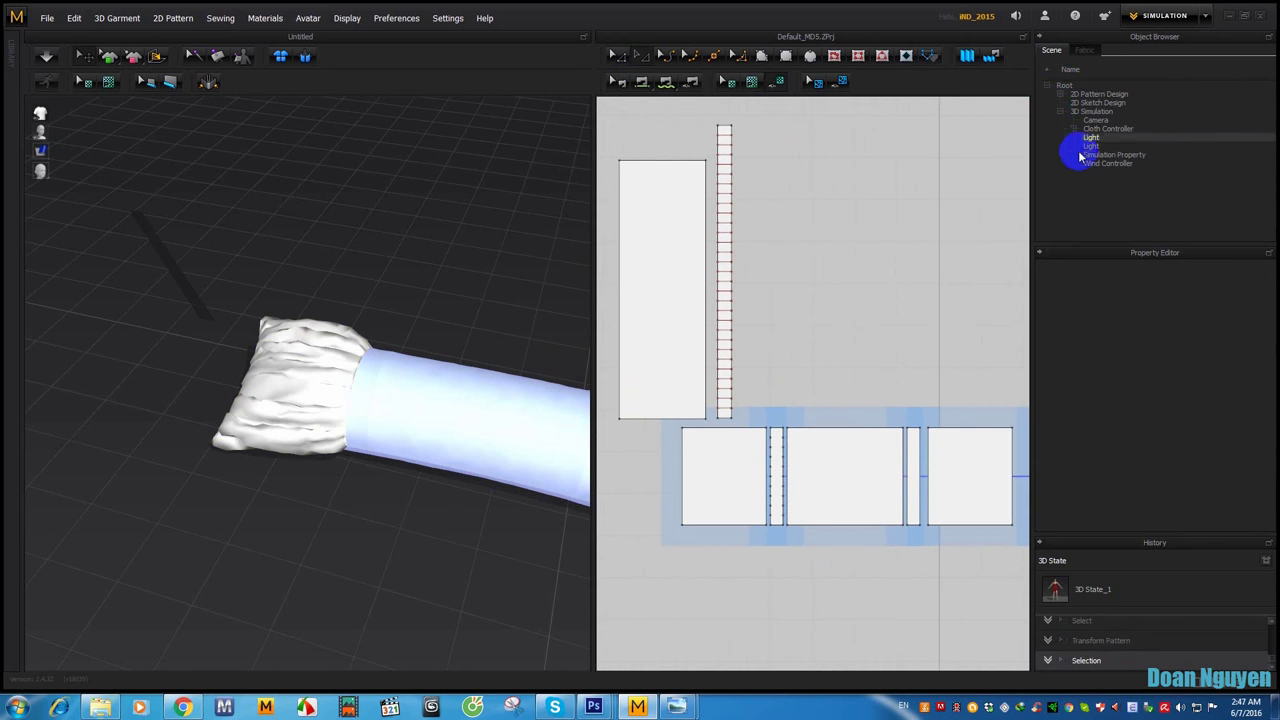
left_click(1093, 156)
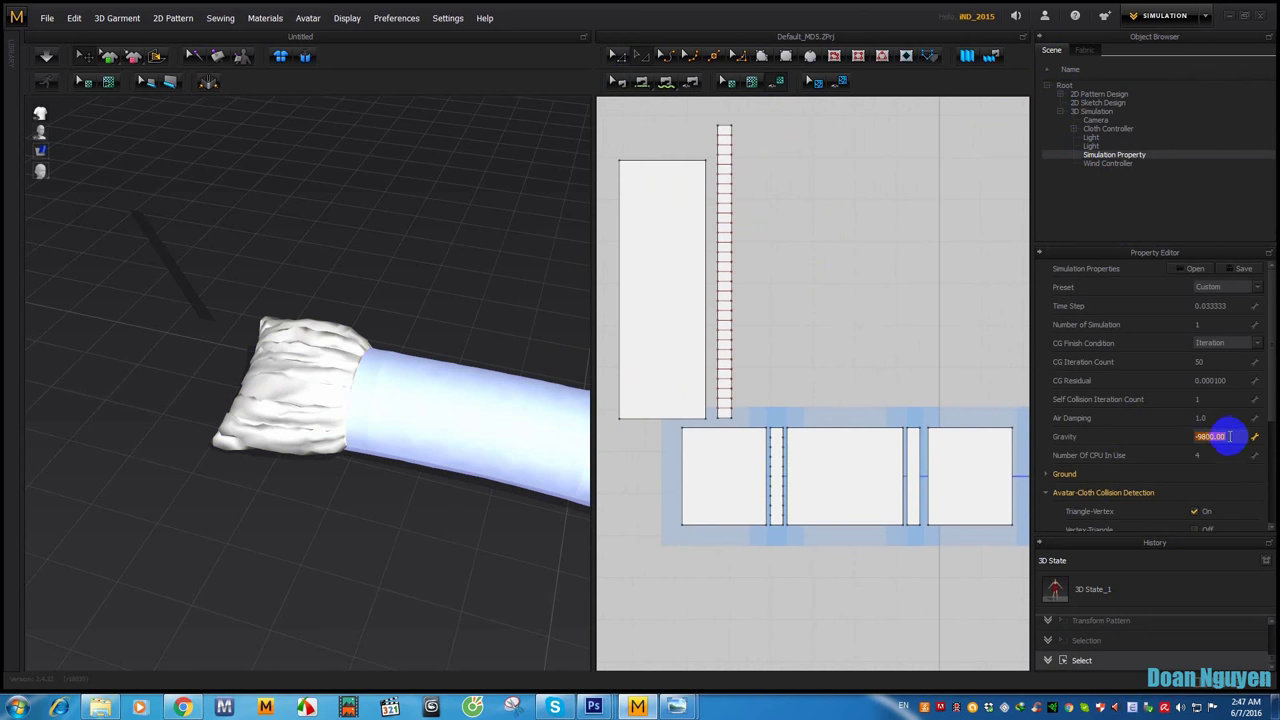
type("0")
left_click(874, 260)
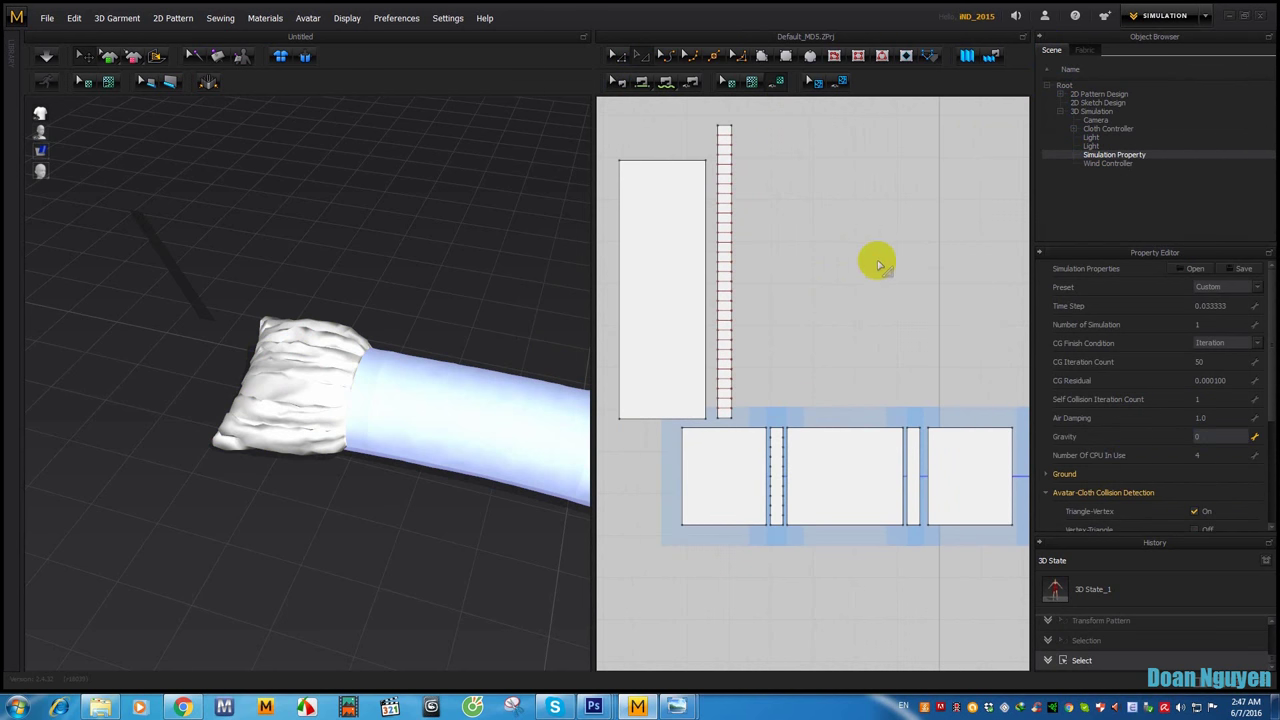
mouse_move(304, 318)
right_mouse_down()
mouse_move(303, 378)
mouse_move(310, 212)
right_mouse_up()
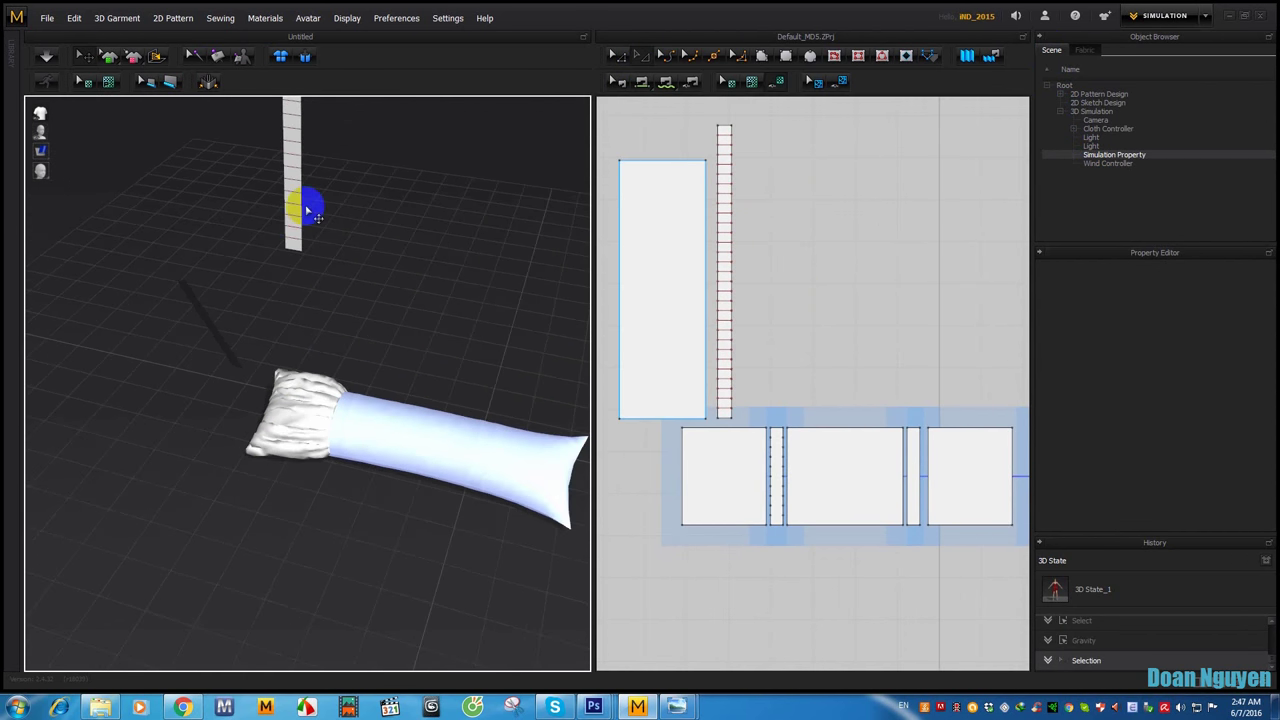
Step: Tilt the pleated strip diagonally and simulate it into a zigzag accordion
left_click(300, 210)
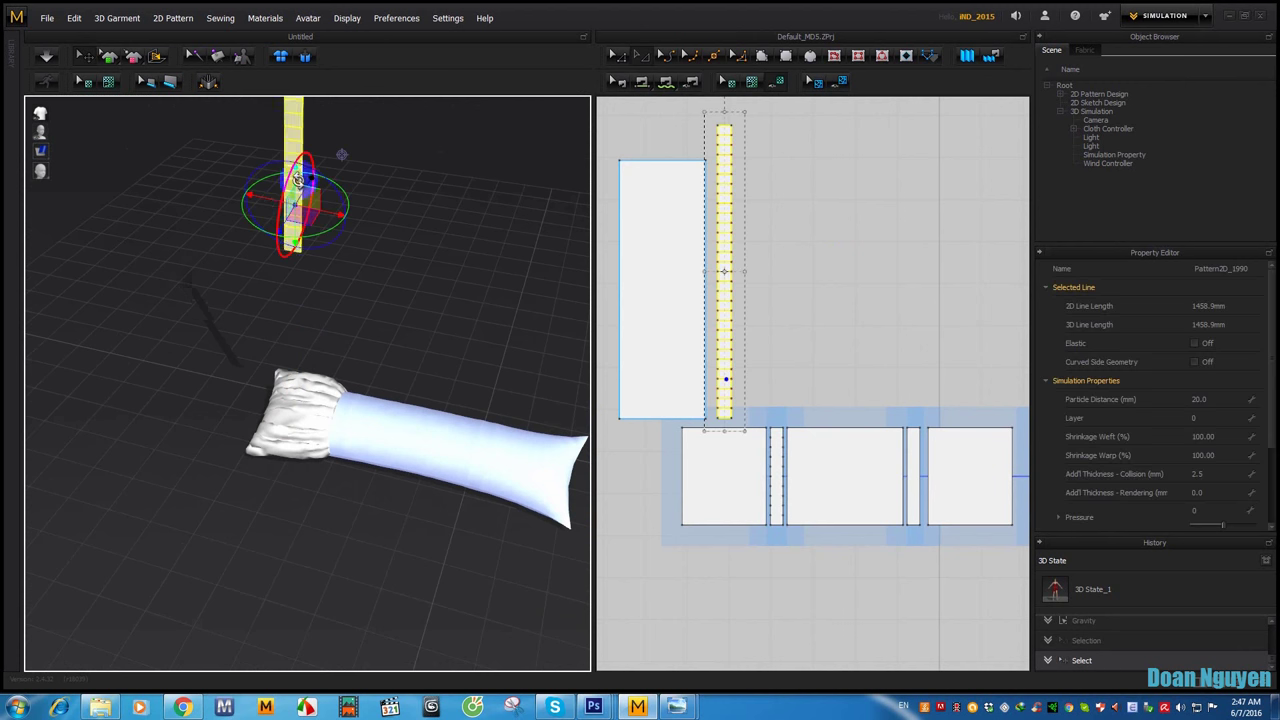
mouse_move(282, 201)
left_mouse_down()
mouse_move(287, 176)
mouse_move(249, 366)
left_mouse_up()
key("space")
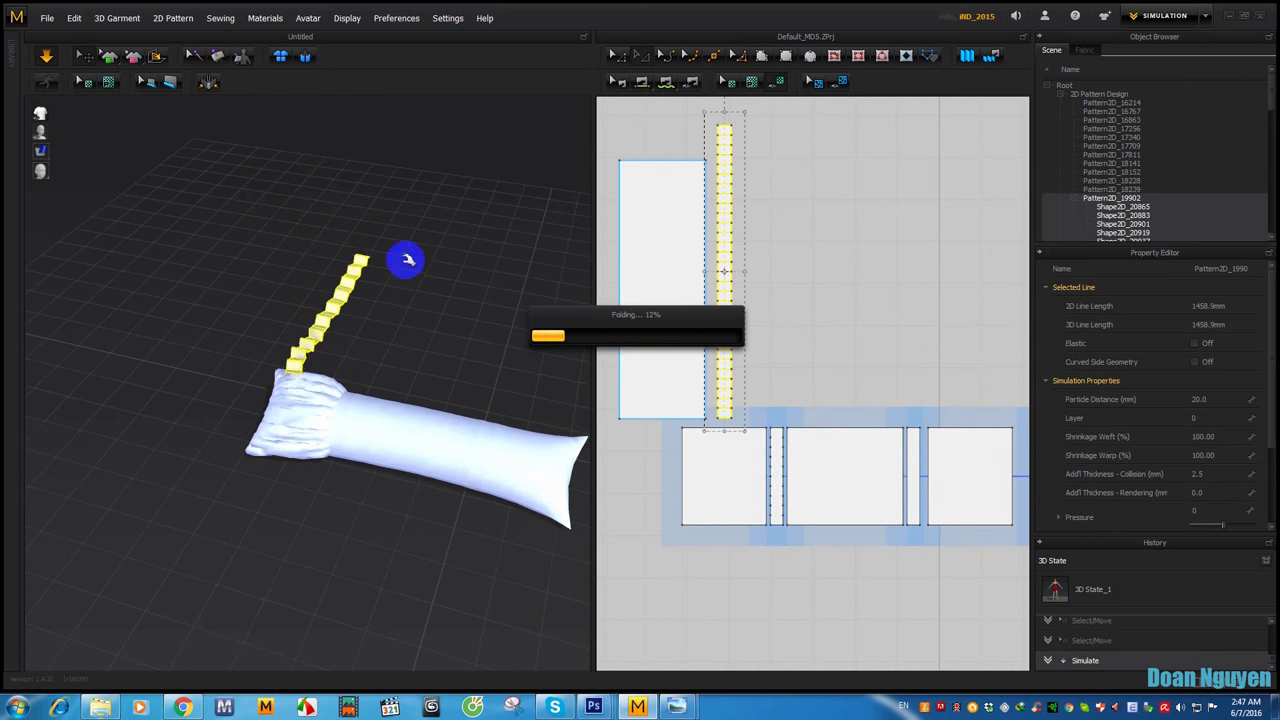
left_click(380, 310)
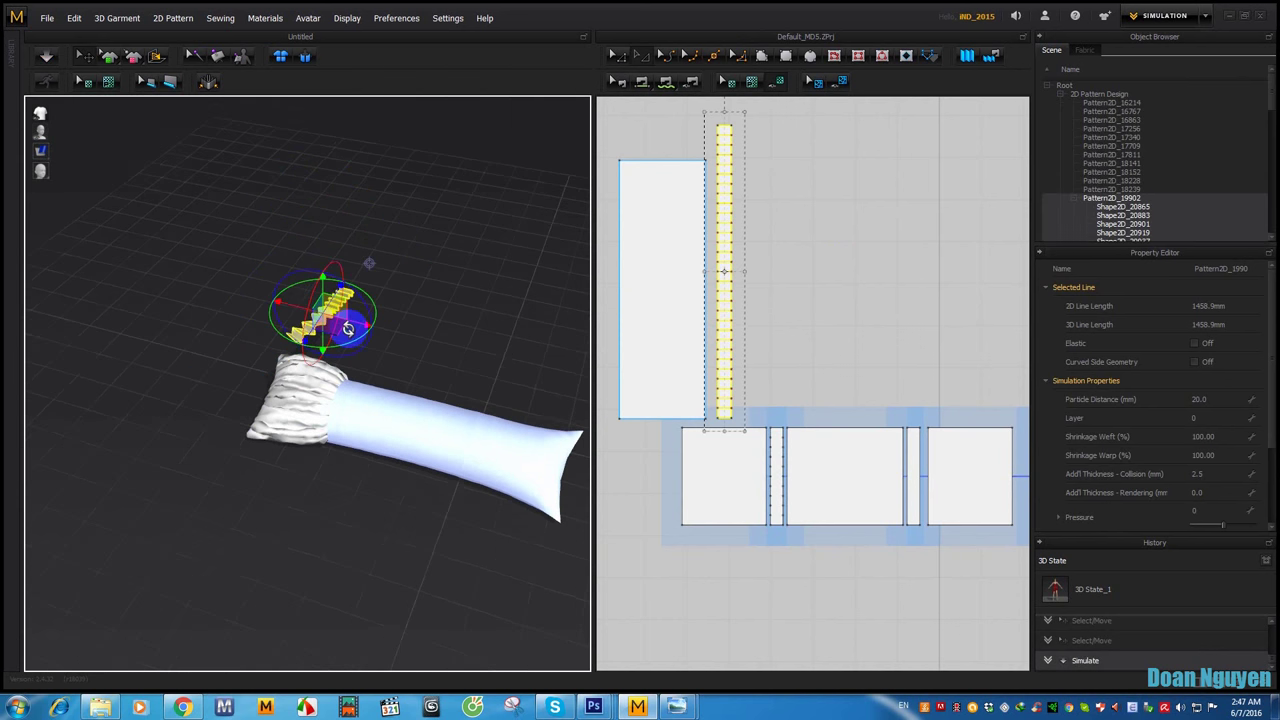
left_click(770, 233)
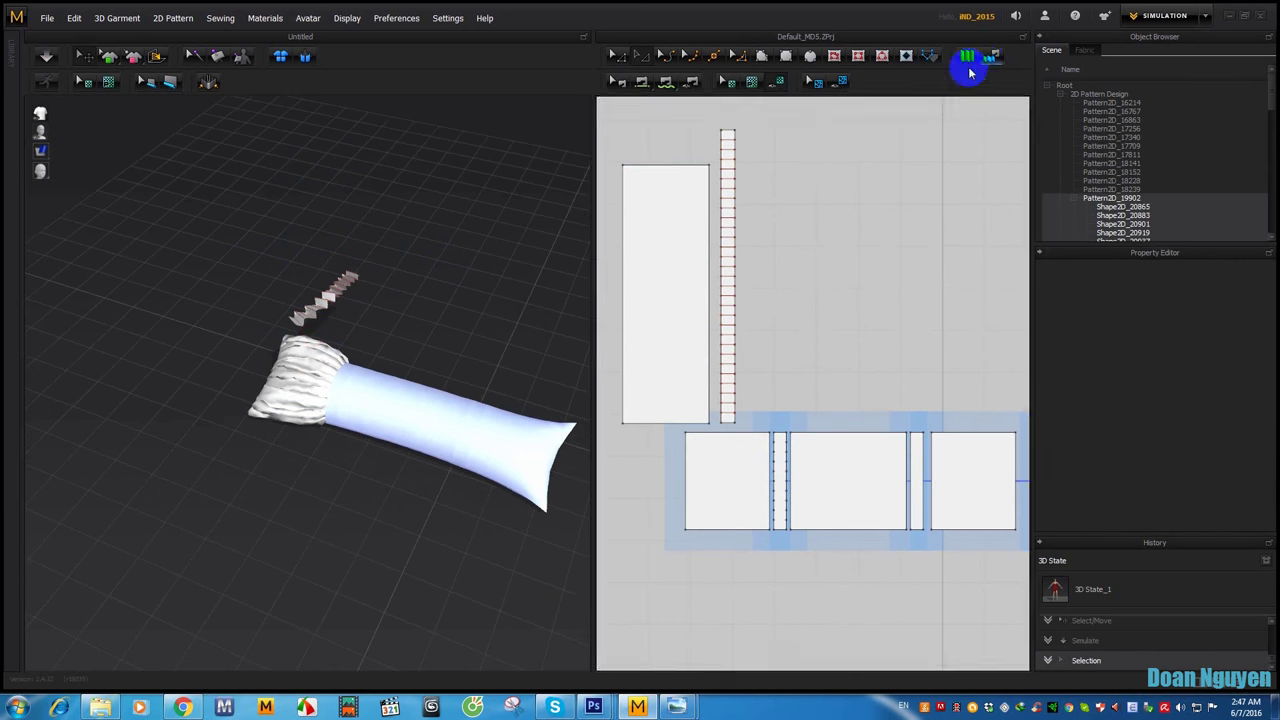
Step: Pleat-sew the strip's edge to the narrow 23.2 mm-divided strip at the gathered end
left_click(930, 60)
left_click(735, 133)
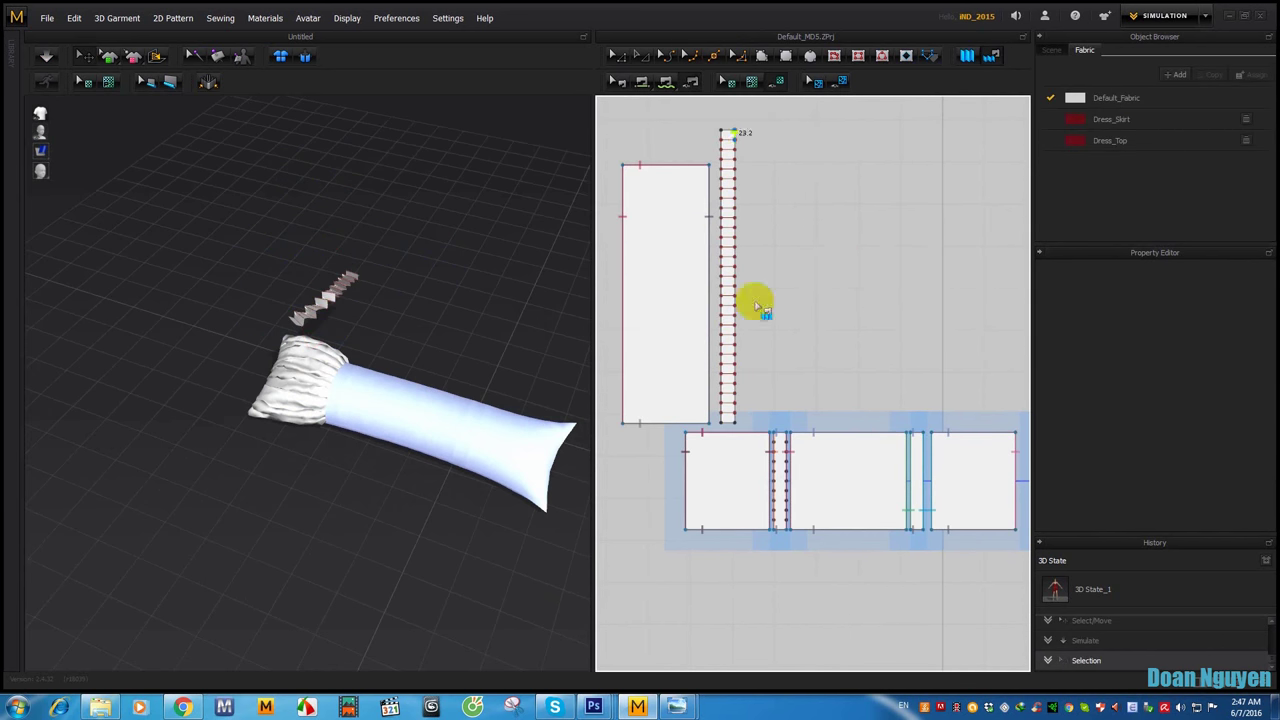
left_click(752, 443)
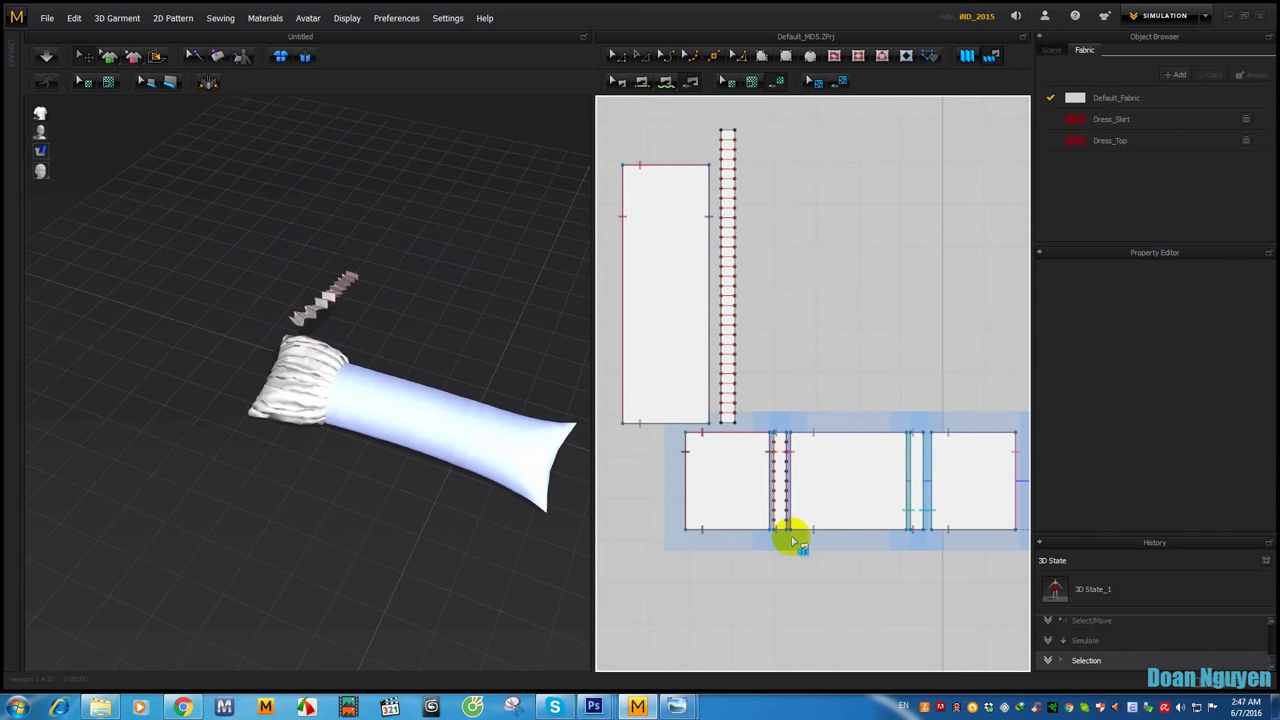
left_click(736, 133)
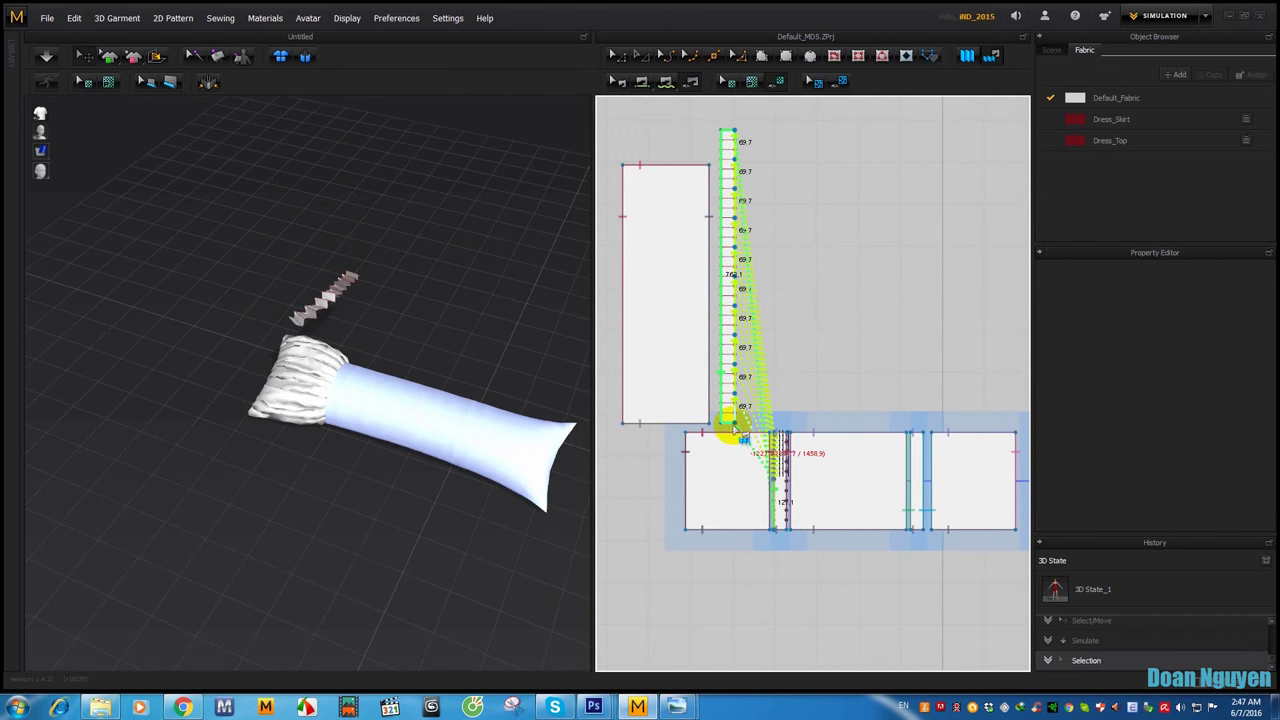
scroll(742, 437, "up", 2)
left_click(750, 428)
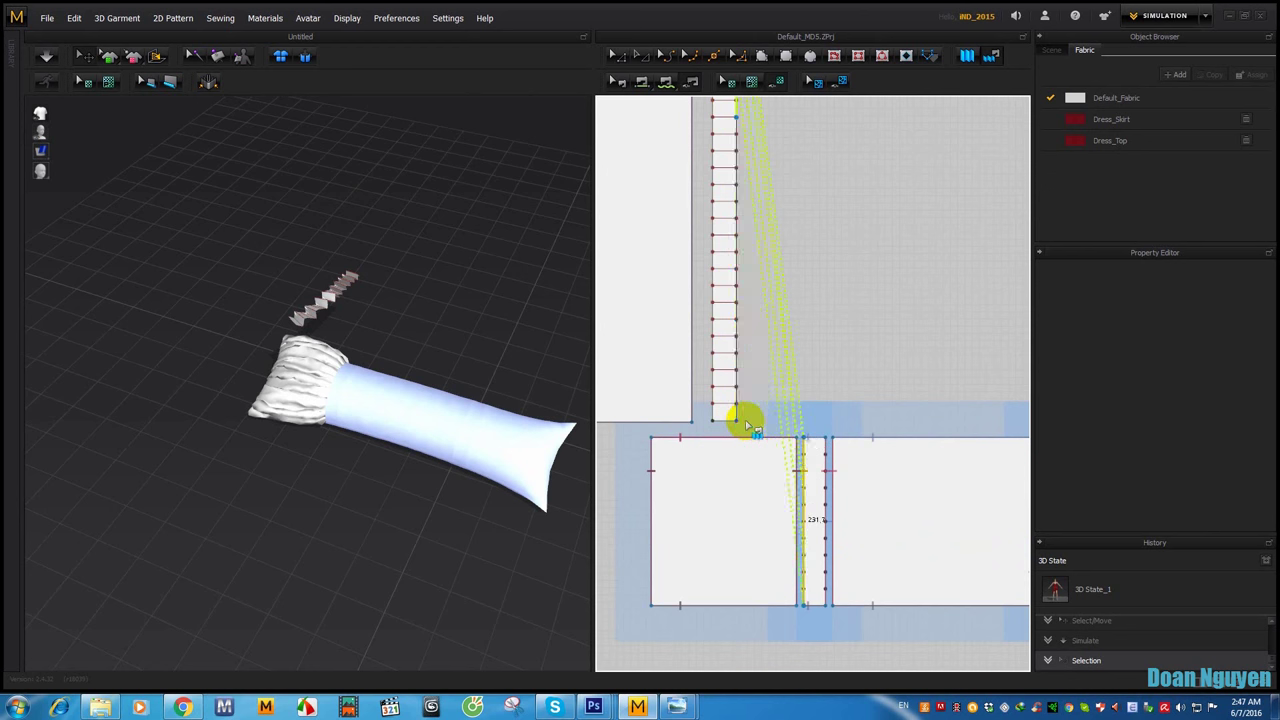
left_click(748, 426)
left_click(352, 404)
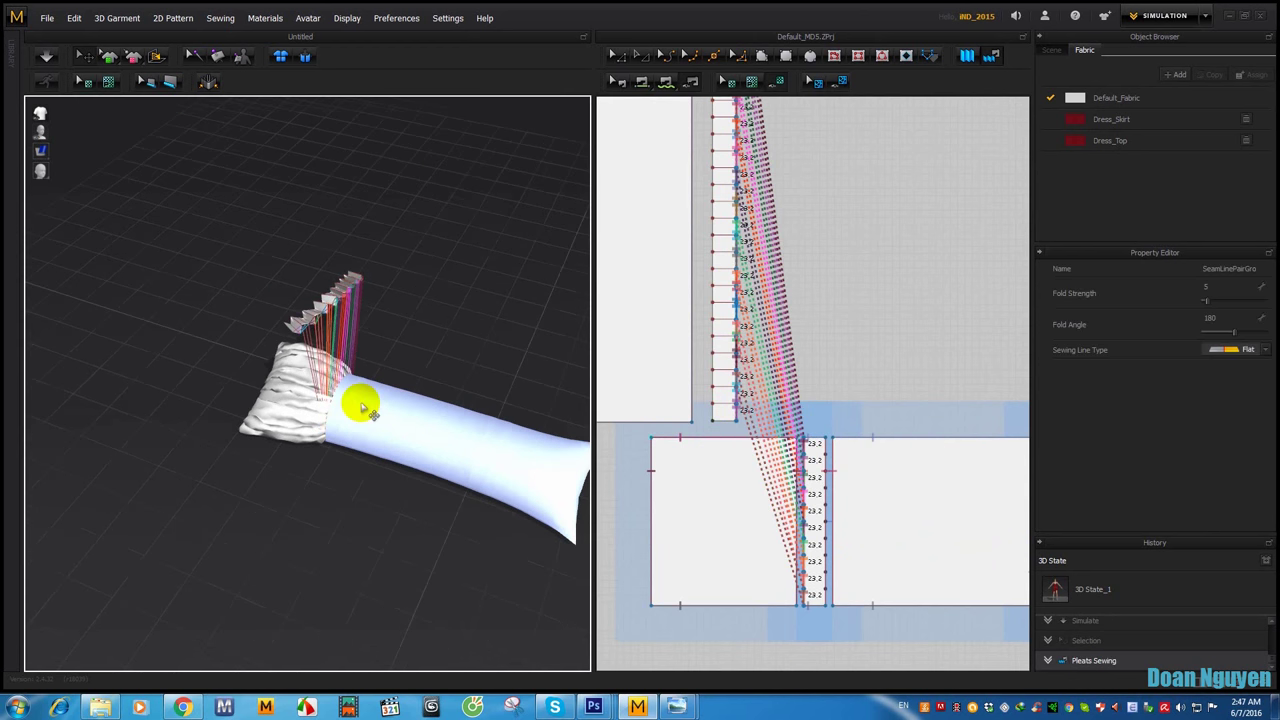
Step: Stand the pillow upright in 3D and simulate so the ruffle drapes around the end
mouse_move(365, 408)
right_mouse_down()
mouse_move(354, 389)
mouse_move(378, 312)
right_mouse_up()
mouse_move(372, 265)
right_mouse_down()
mouse_move(314, 294)
mouse_move(509, 171)
right_mouse_up()
key("space")
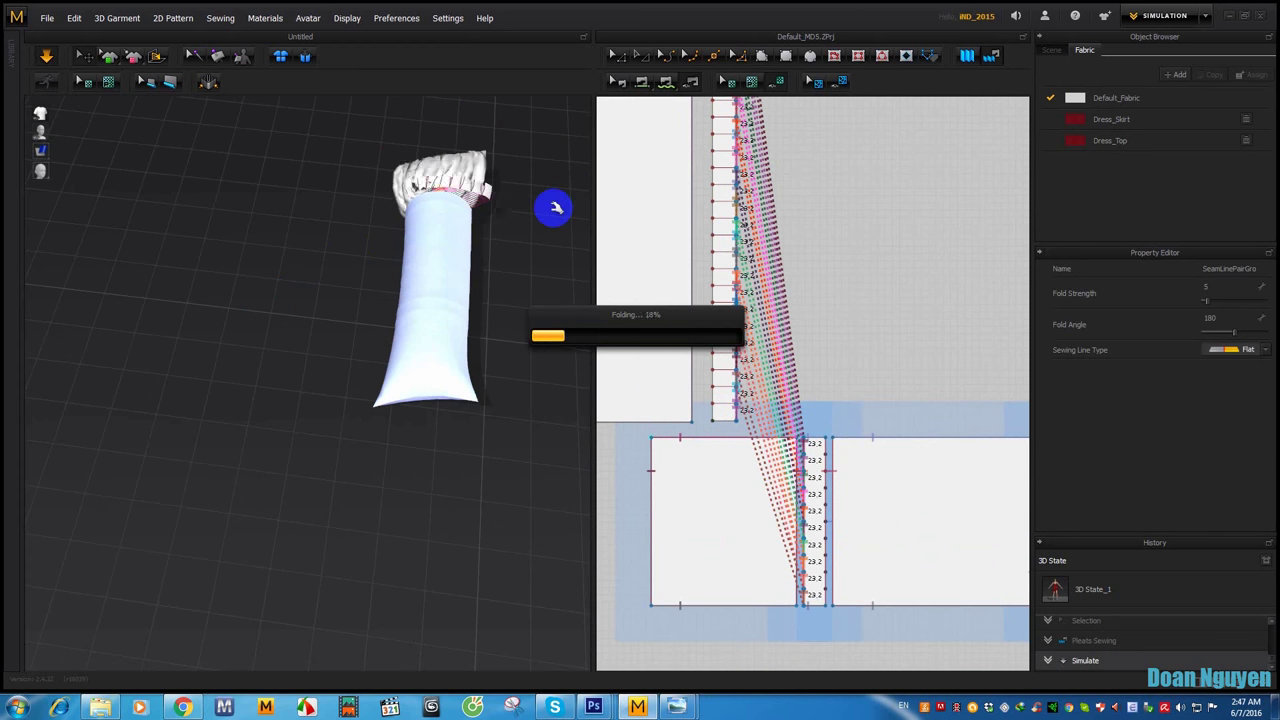
left_click(405, 265)
mouse_move(405, 265)
right_mouse_down()
mouse_move(543, 263)
mouse_move(443, 334)
mouse_move(437, 323)
right_mouse_up()
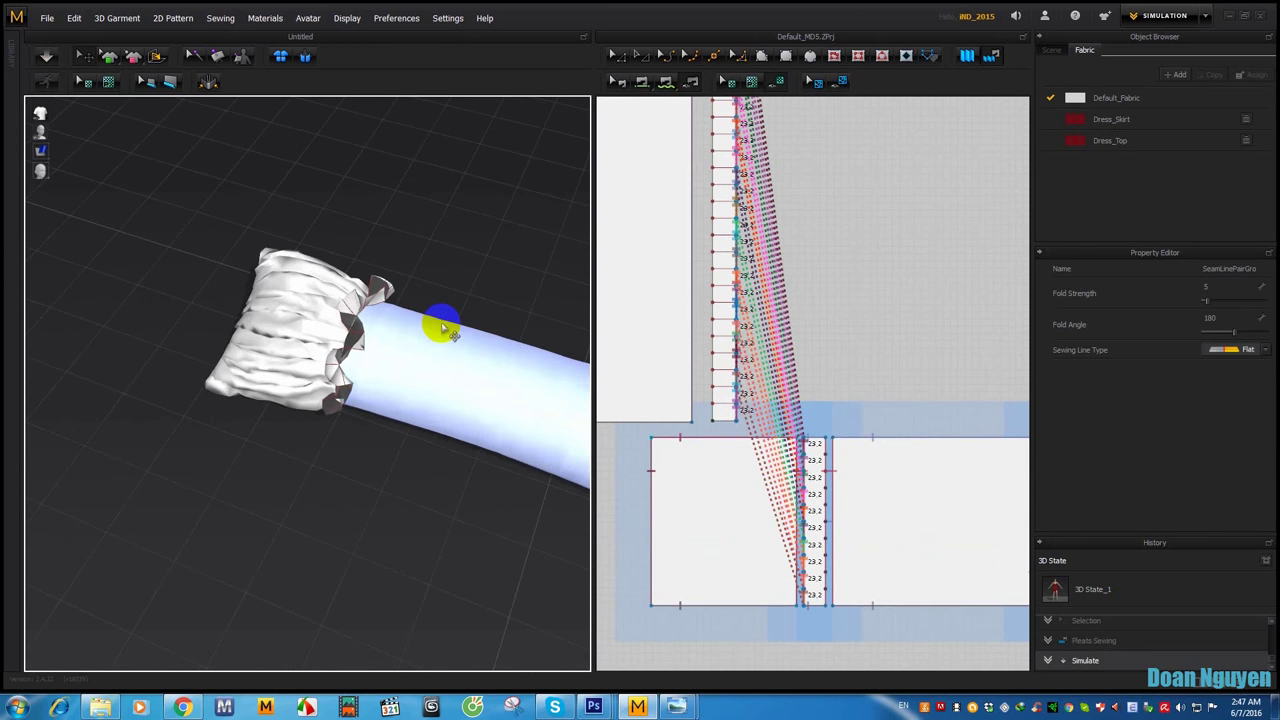
Step: Freeze the gathered end panel
left_click(300, 357)
right_click(303, 360)
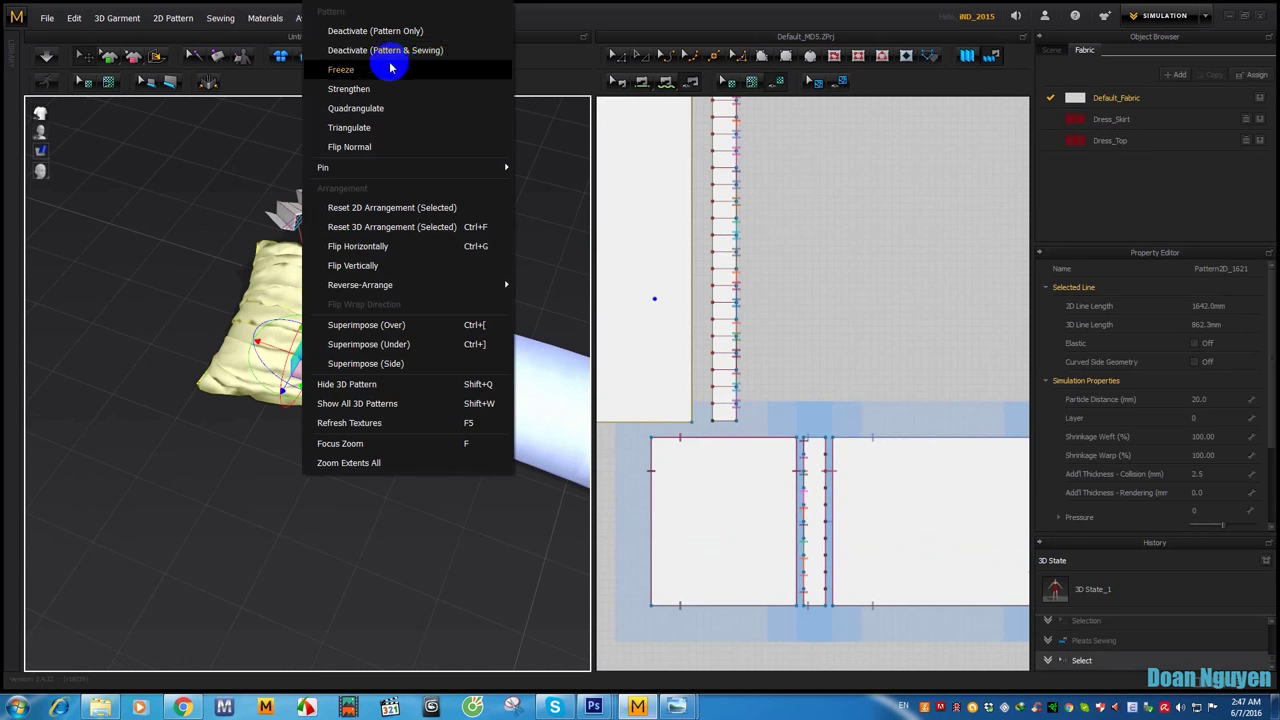
left_click(390, 69)
Step: Position the pleated strip above the seam and simulate it into a ruffle around the bolster
left_click(351, 212)
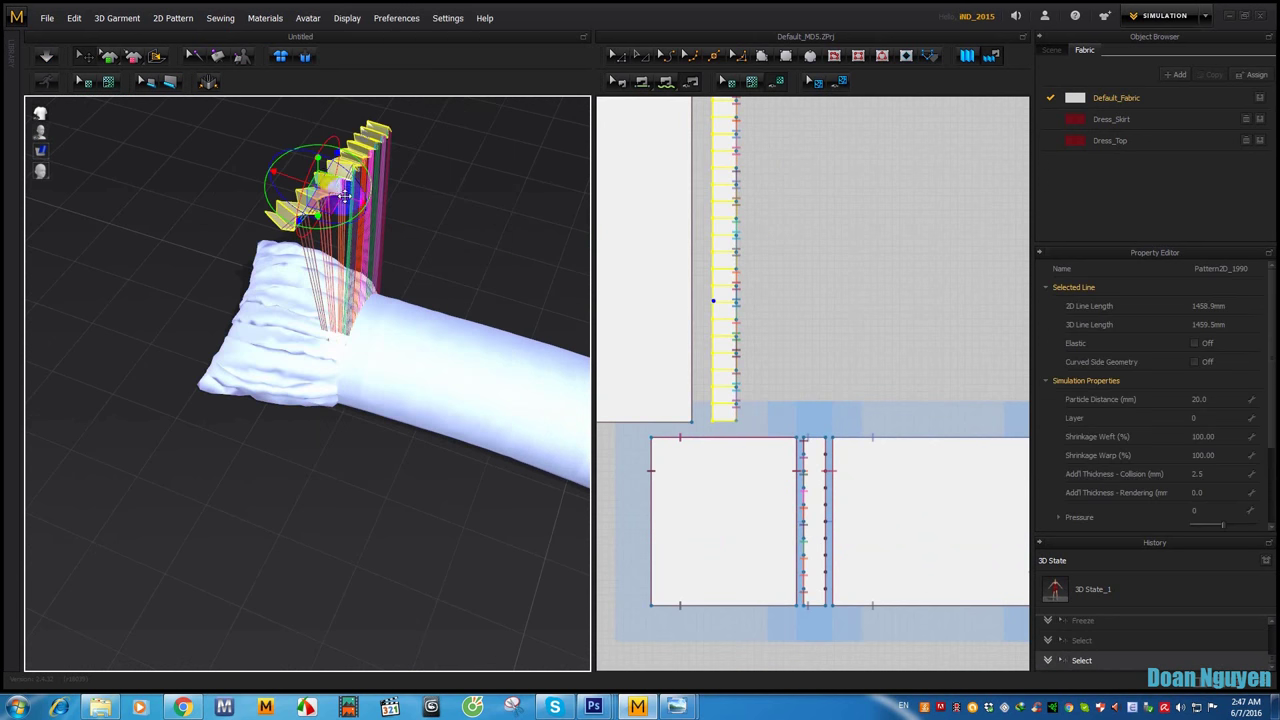
left_click_drag(343, 197, 377, 197)
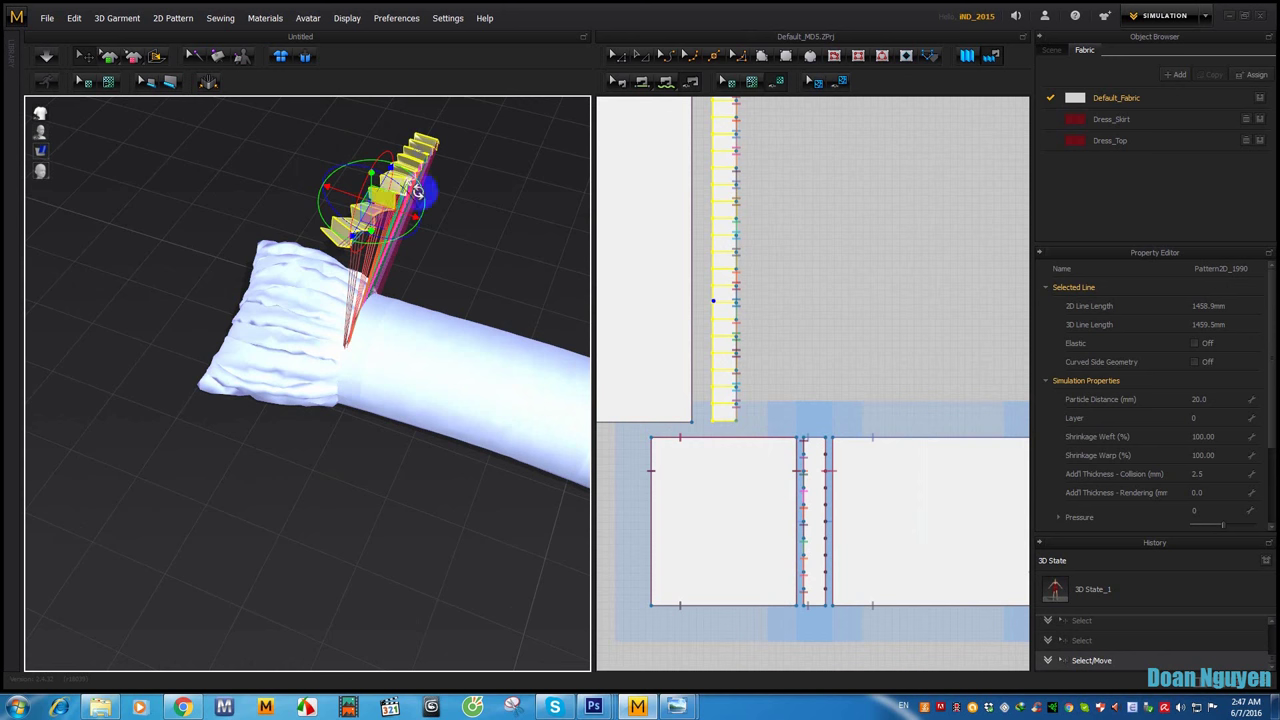
right_click_drag(418, 190, 395, 280)
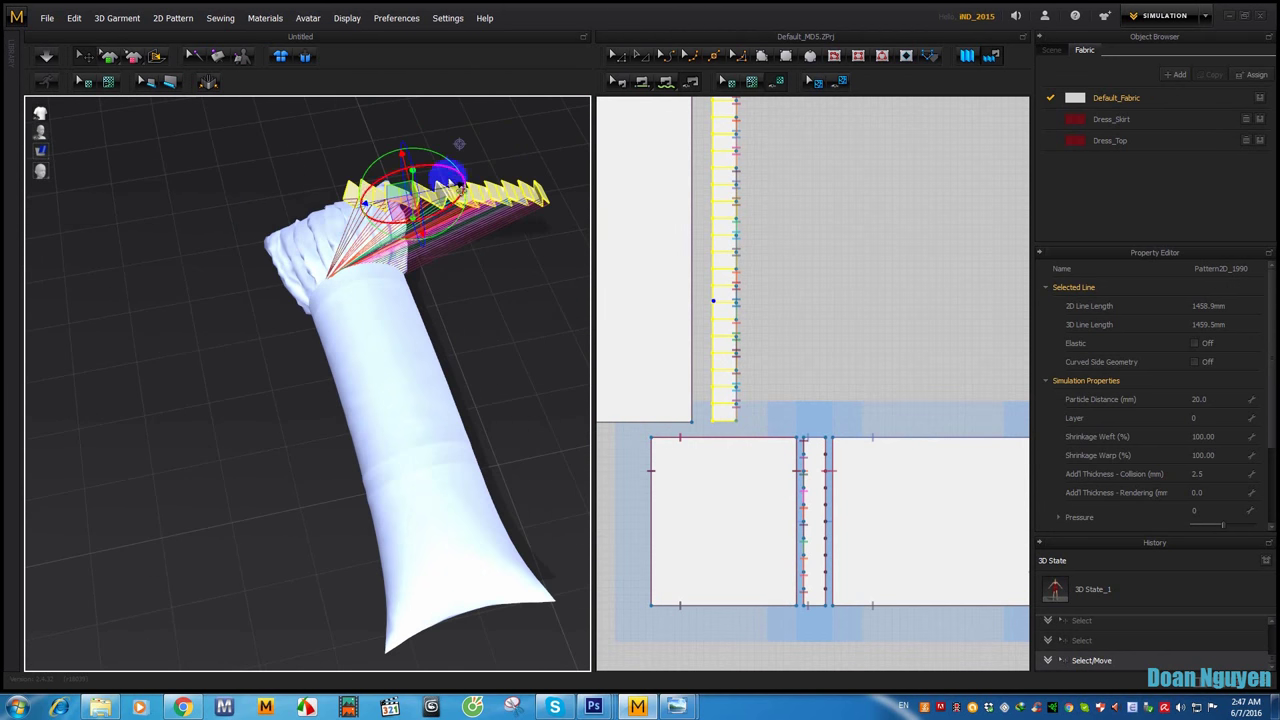
left_click_drag(459, 144, 341, 164)
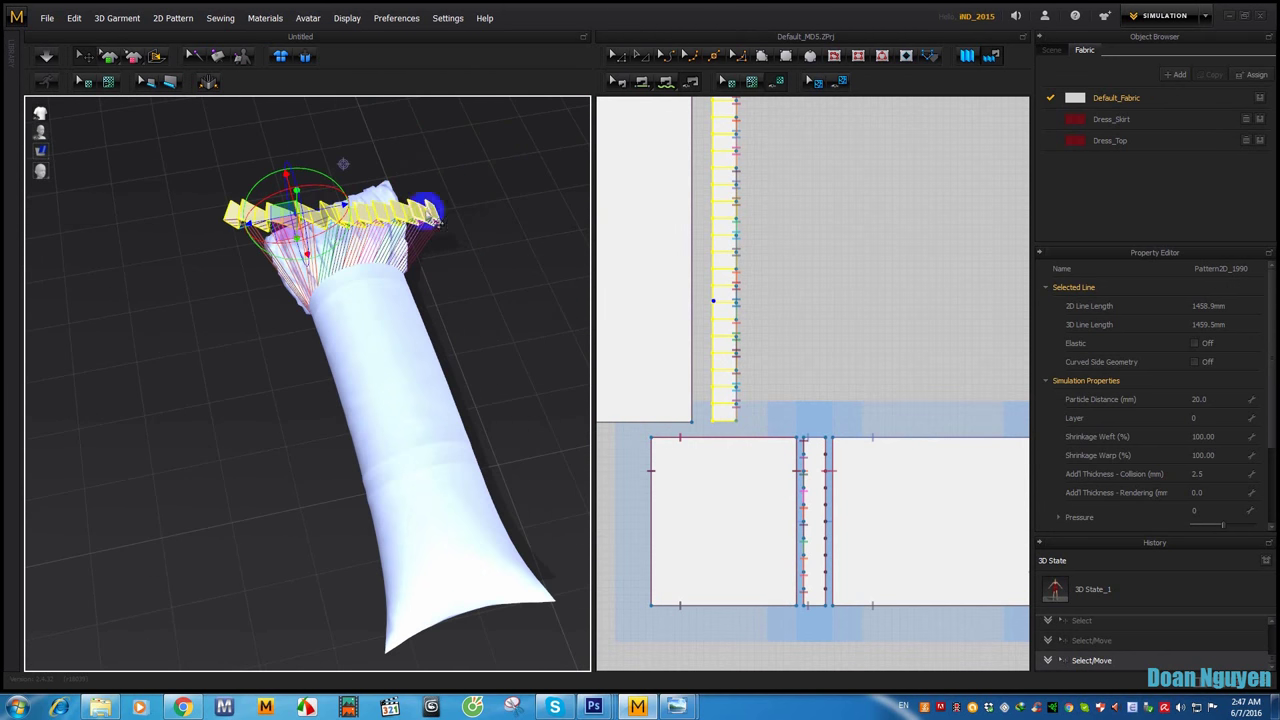
key("space")
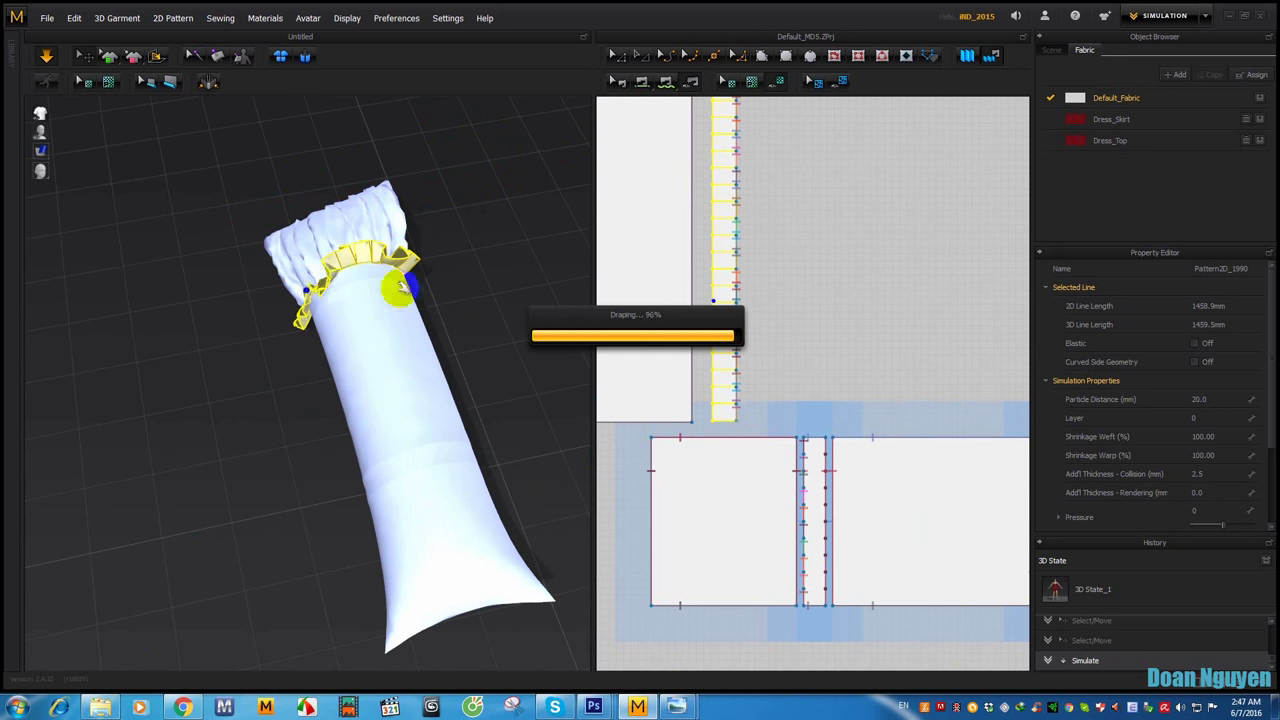
right_click_drag(380, 300, 315, 395)
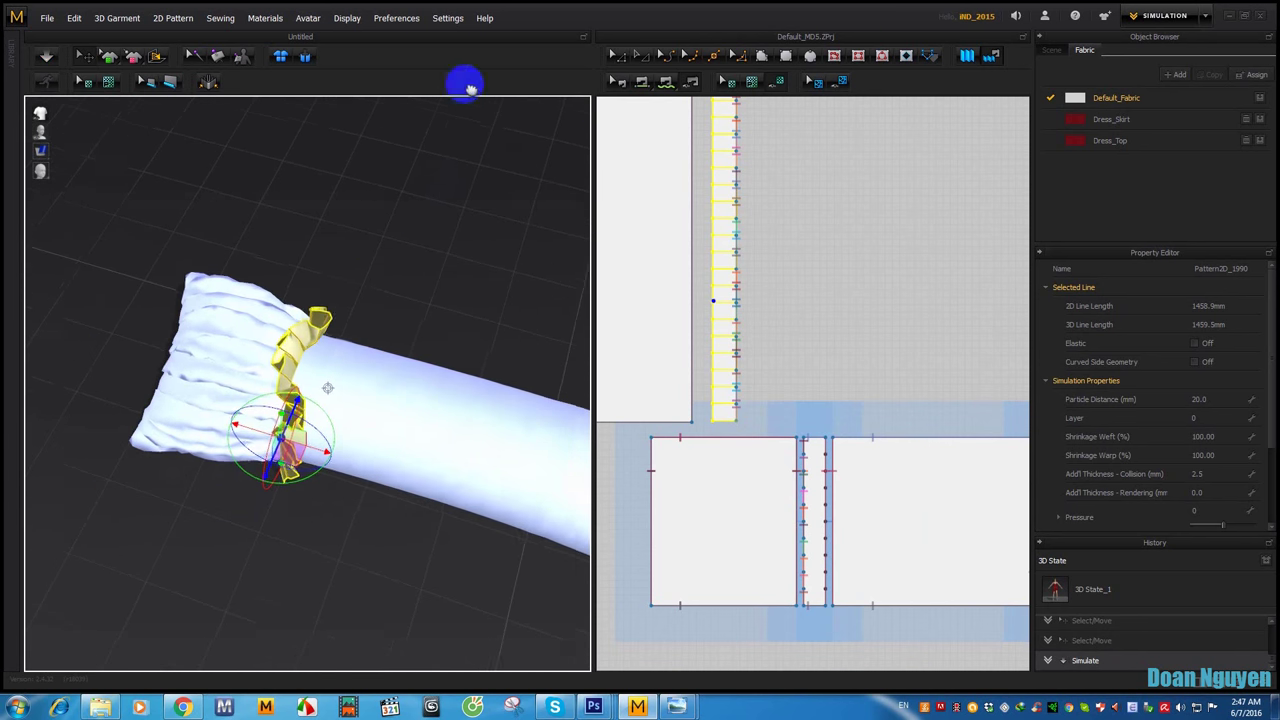
mouse_move(313, 393)
left_mouse_down()
mouse_move(258, 368)
mouse_move(243, 427)
mouse_move(229, 420)
left_mouse_up()
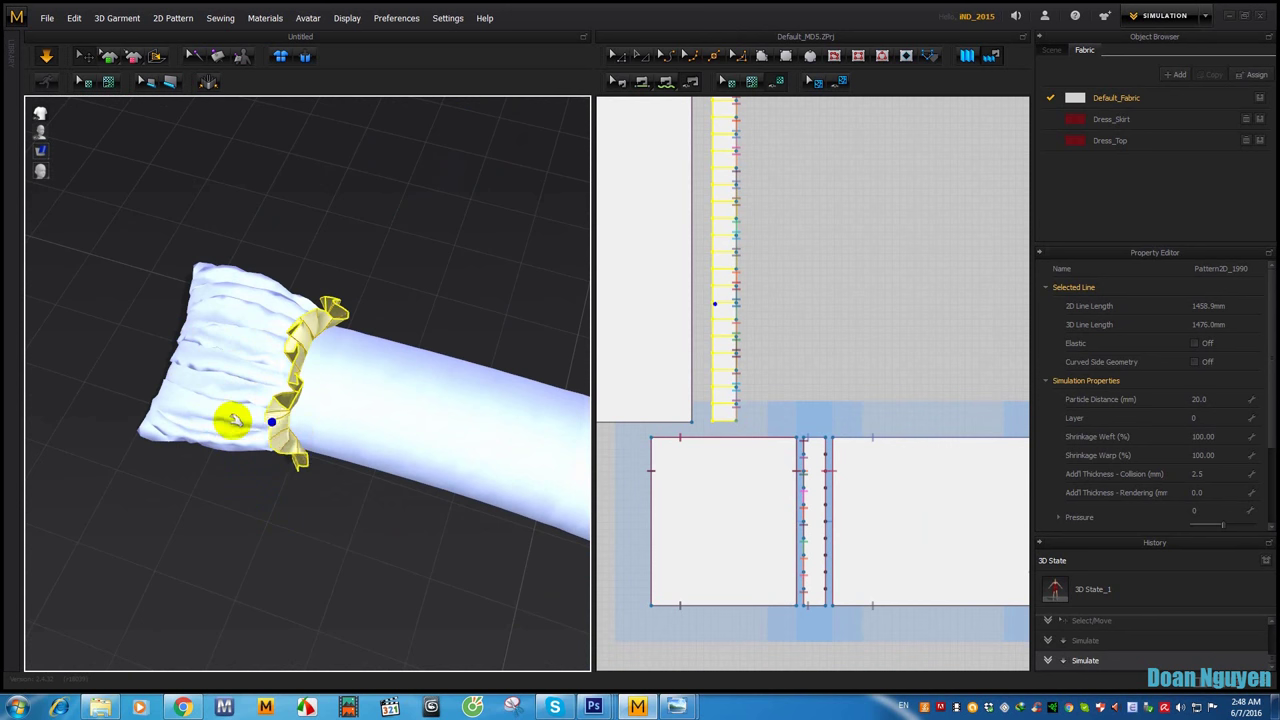
Step: Undo the drape simulation and delete the pleated strip's pleat seams
scroll(640, 320, "down", 2)
right_click_drag(651, 357, 708, 343)
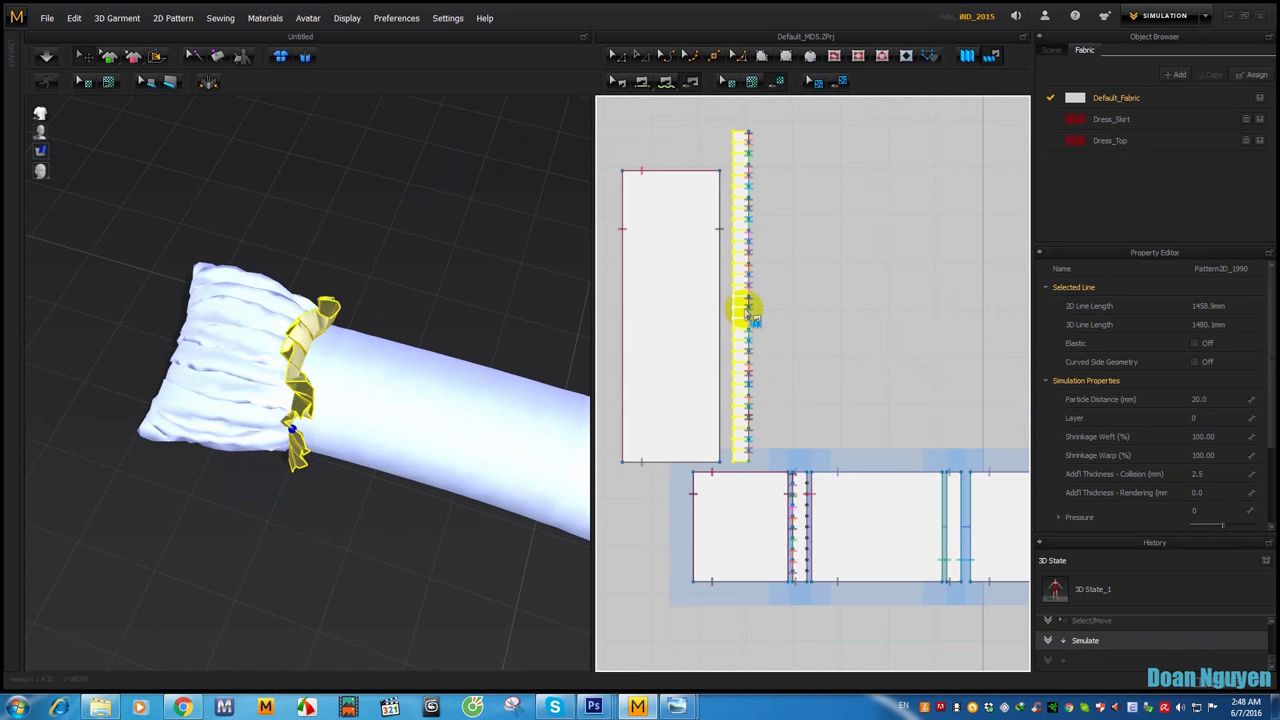
key("ctrl+z")
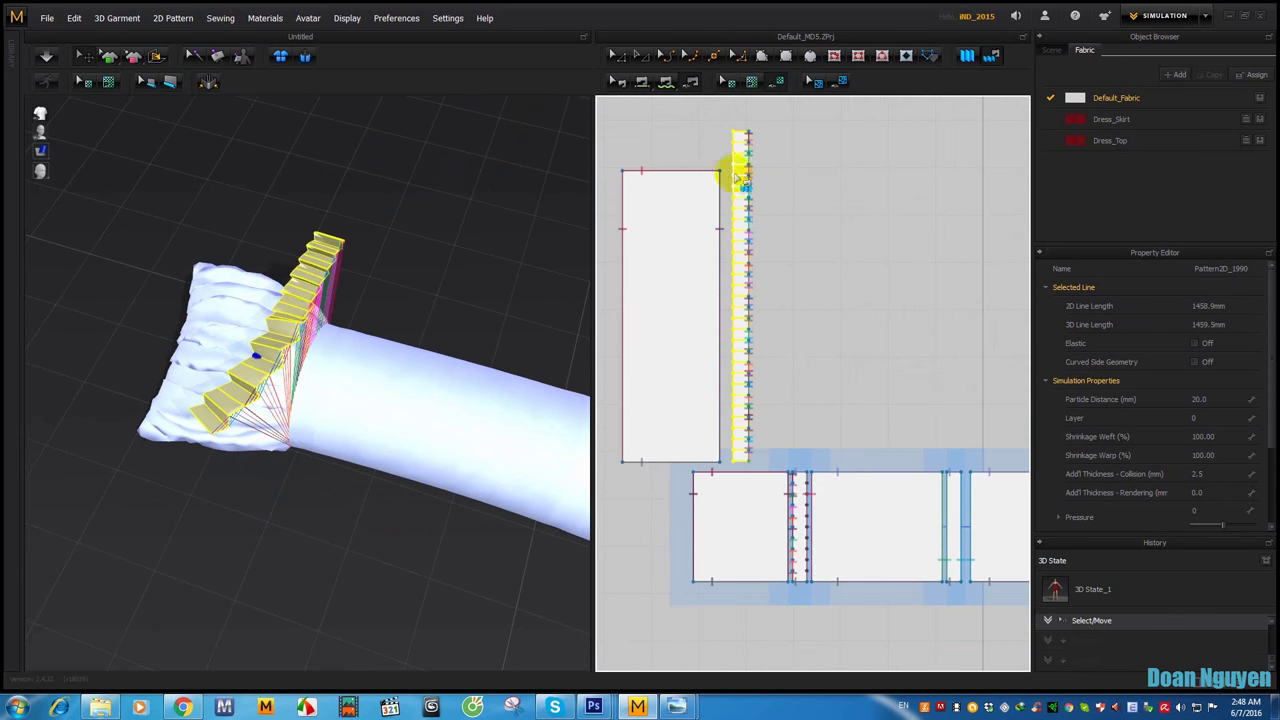
left_click(652, 81)
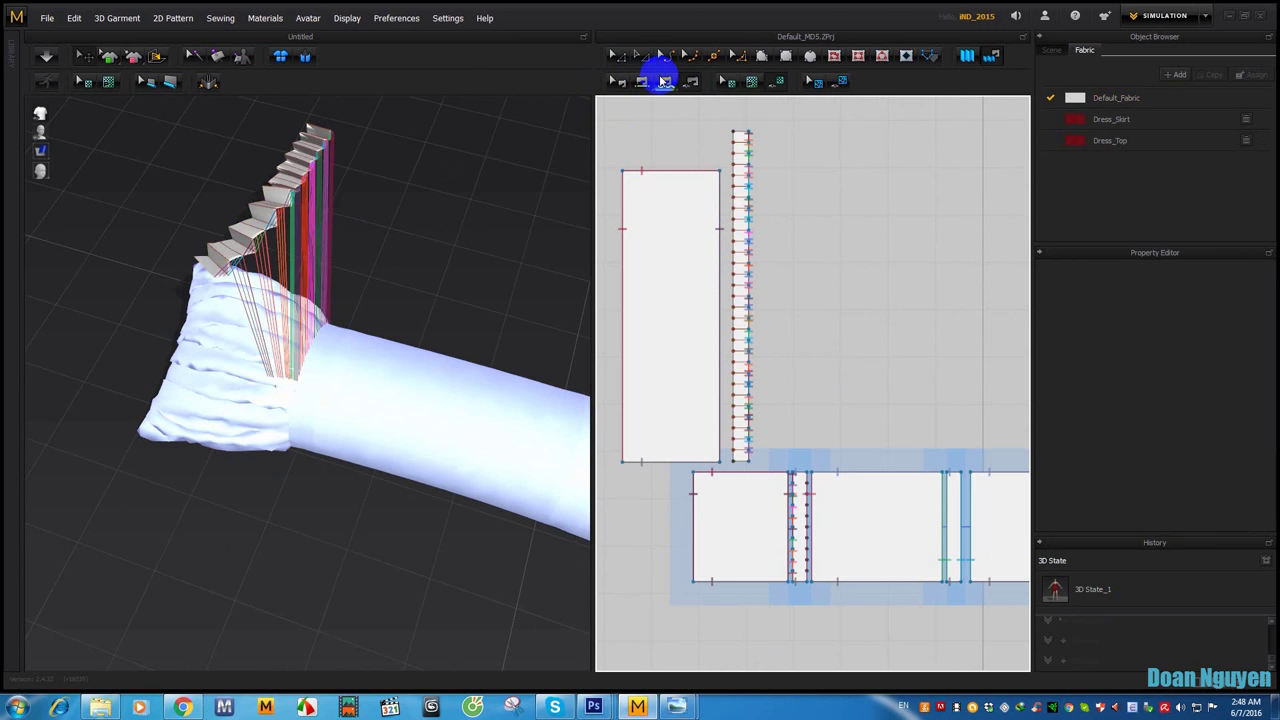
left_click(665, 81)
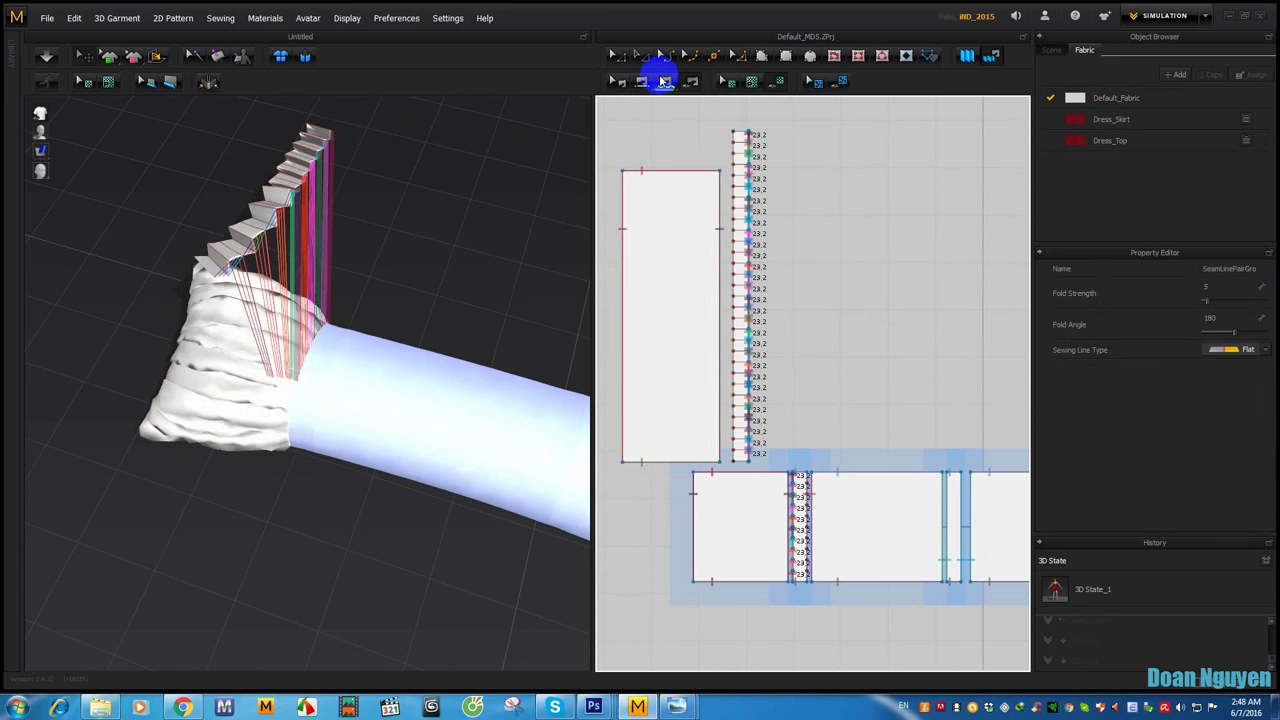
left_click(665, 81)
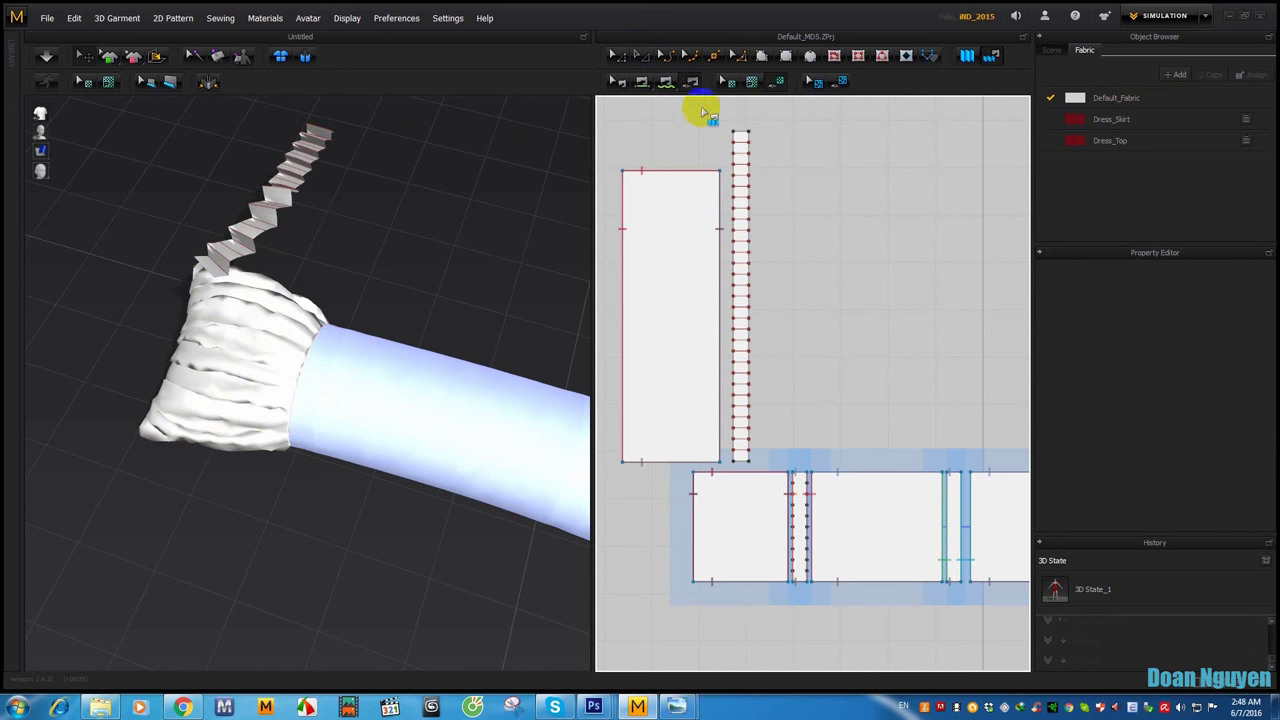
left_click(674, 114)
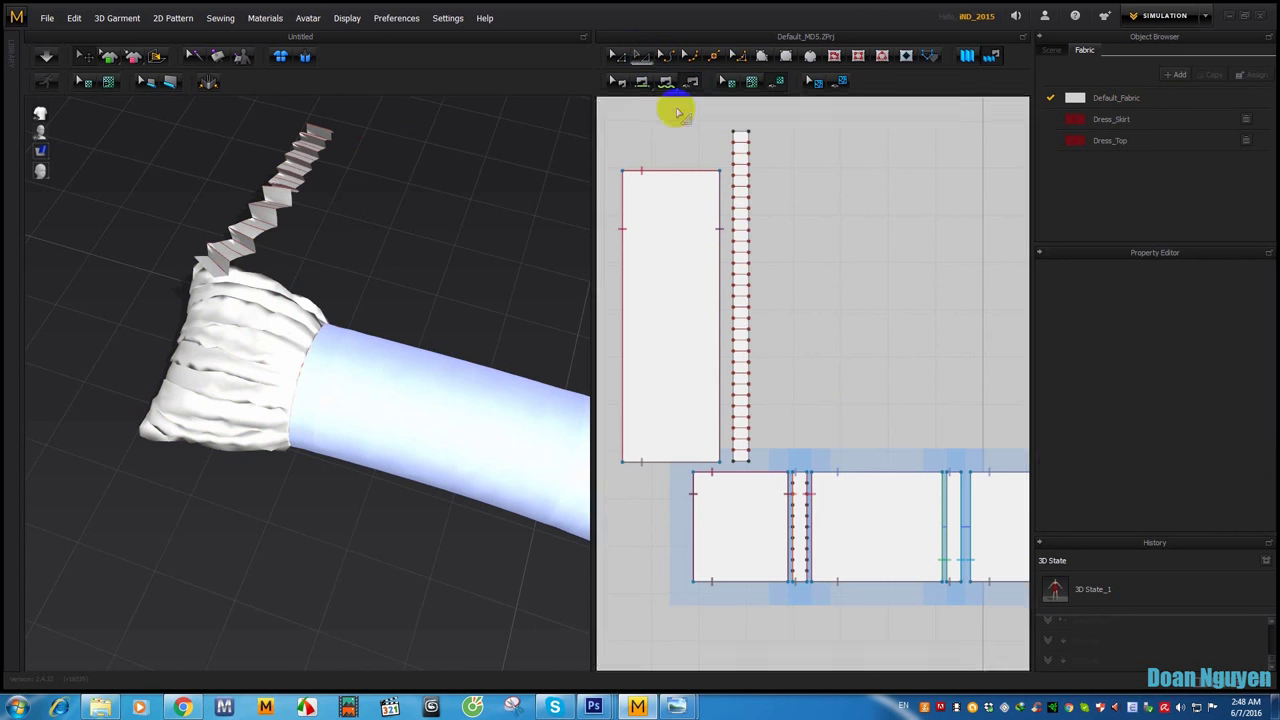
Step: Select the whole pleated strip, then the gathered end panel in the 3D view
left_click(744, 215)
mouse_move(790, 112)
left_mouse_down()
mouse_move(734, 466)
mouse_move(711, 281)
mouse_move(712, 298)
left_mouse_up()
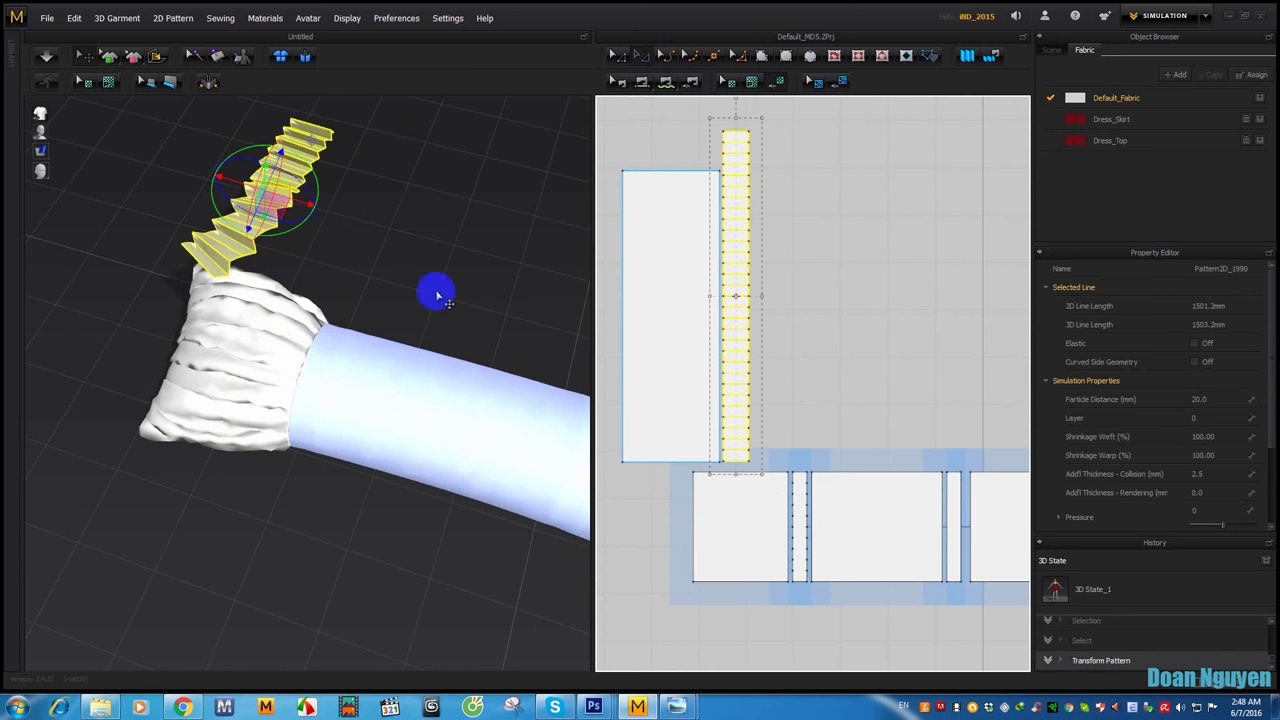
right_click_drag(350, 276, 338, 283)
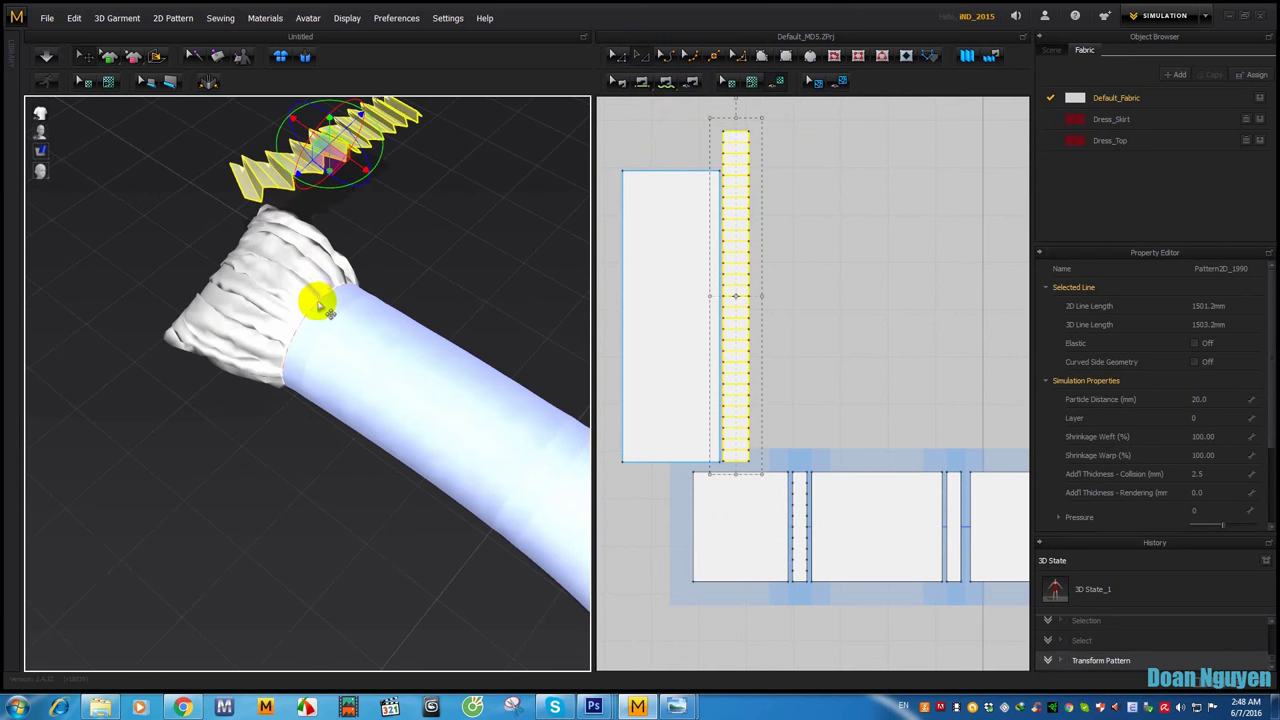
left_click(318, 303)
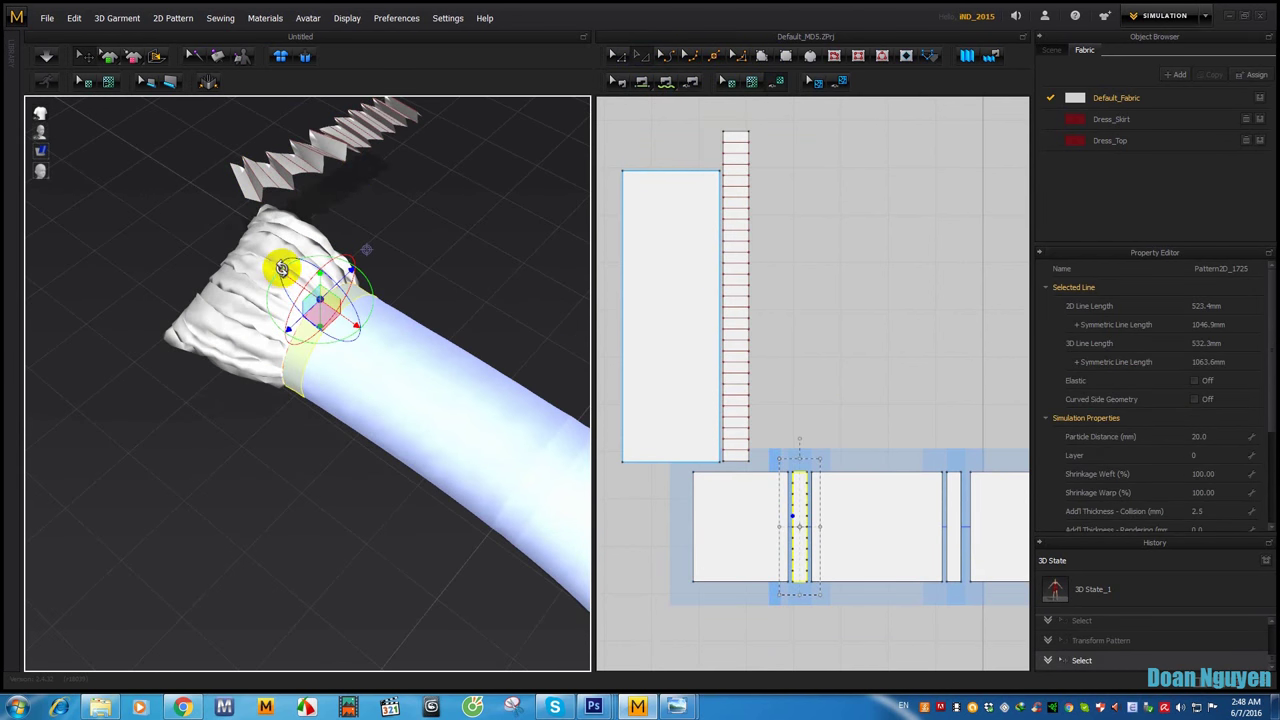
left_click(282, 268)
left_click(290, 238)
right_click(298, 248)
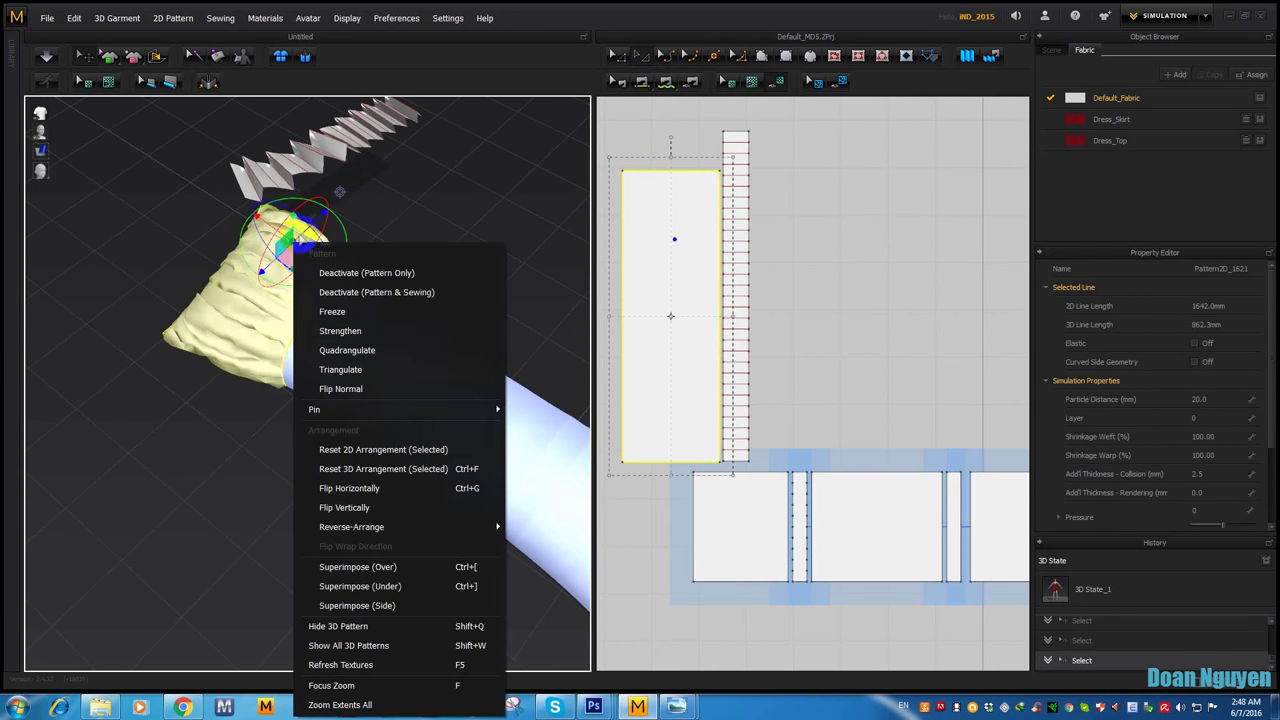
Step: Freeze the gathered end panel and pleat-sew the strip's long edge to the seam edge
left_click(391, 311)
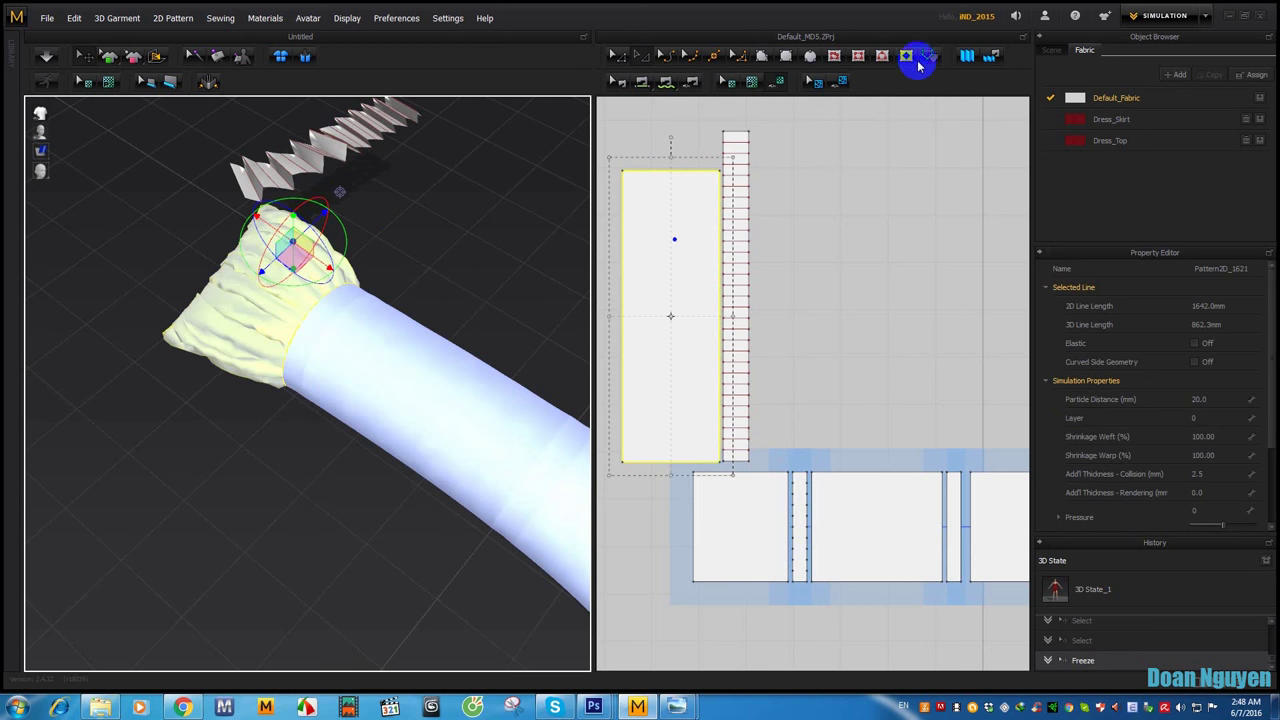
left_click(992, 58)
left_click_drag(795, 478, 790, 588)
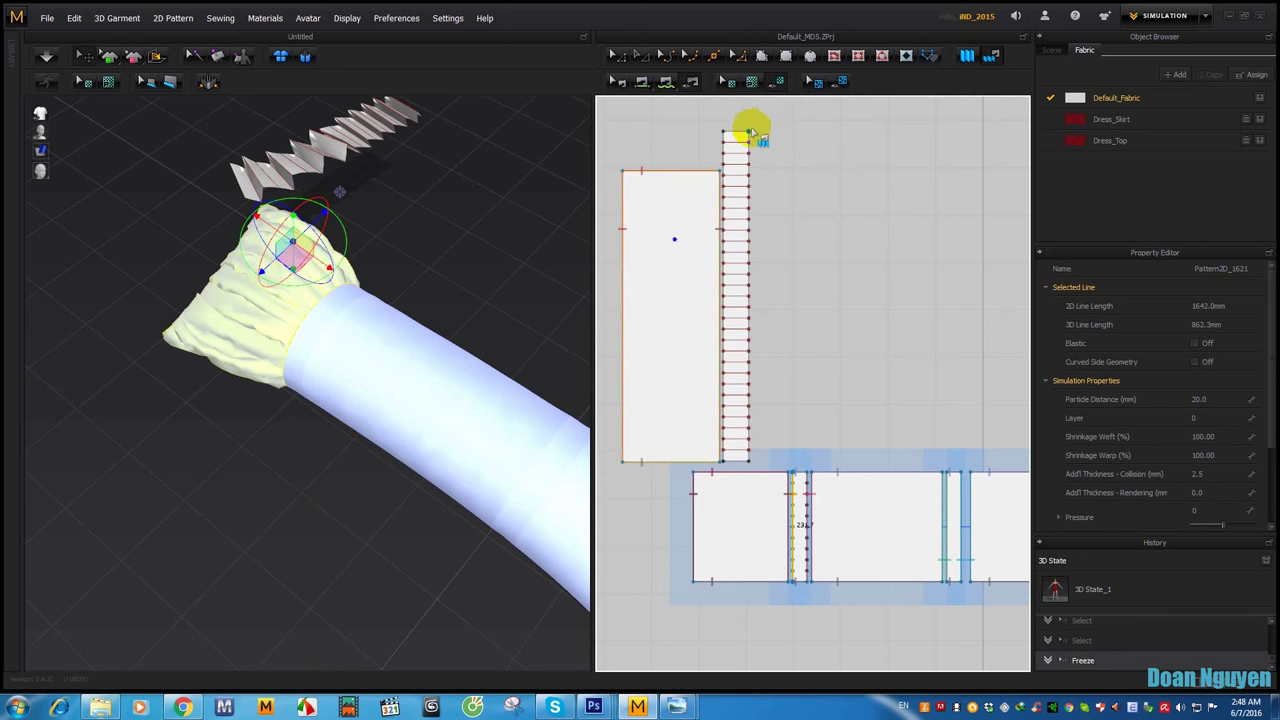
left_click_drag(751, 133, 752, 465)
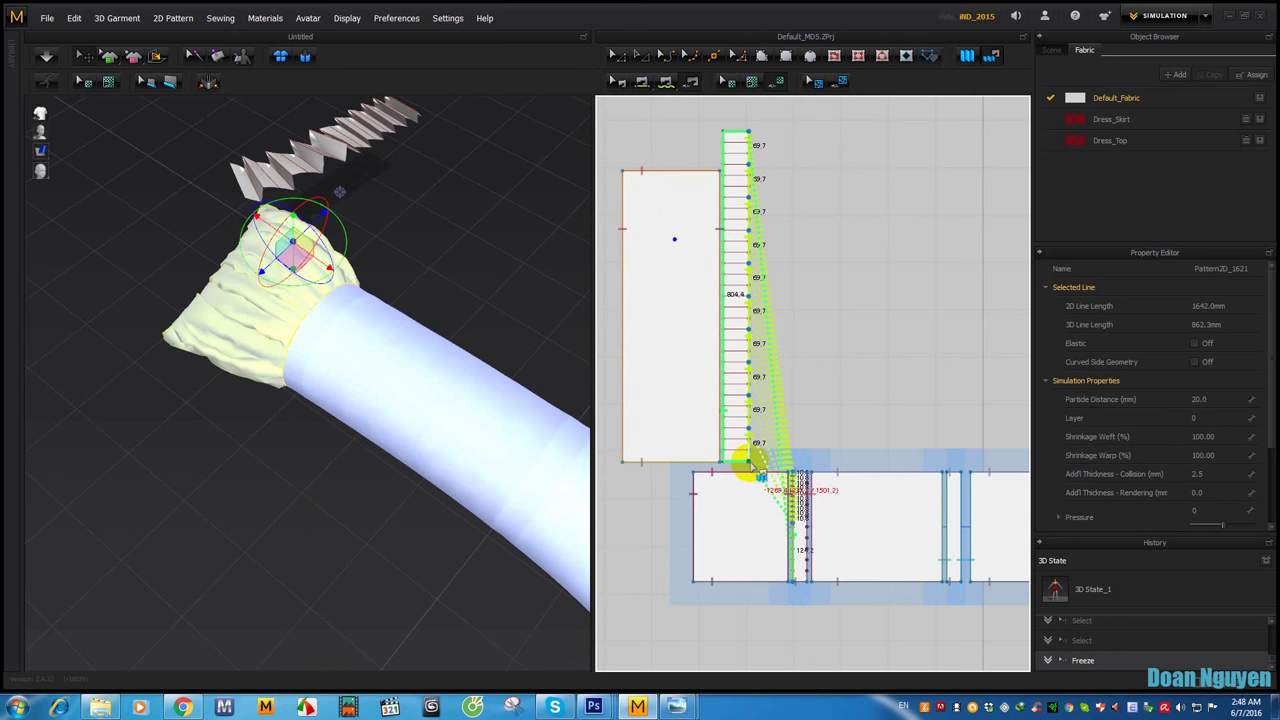
scroll(752, 470, "up", 2)
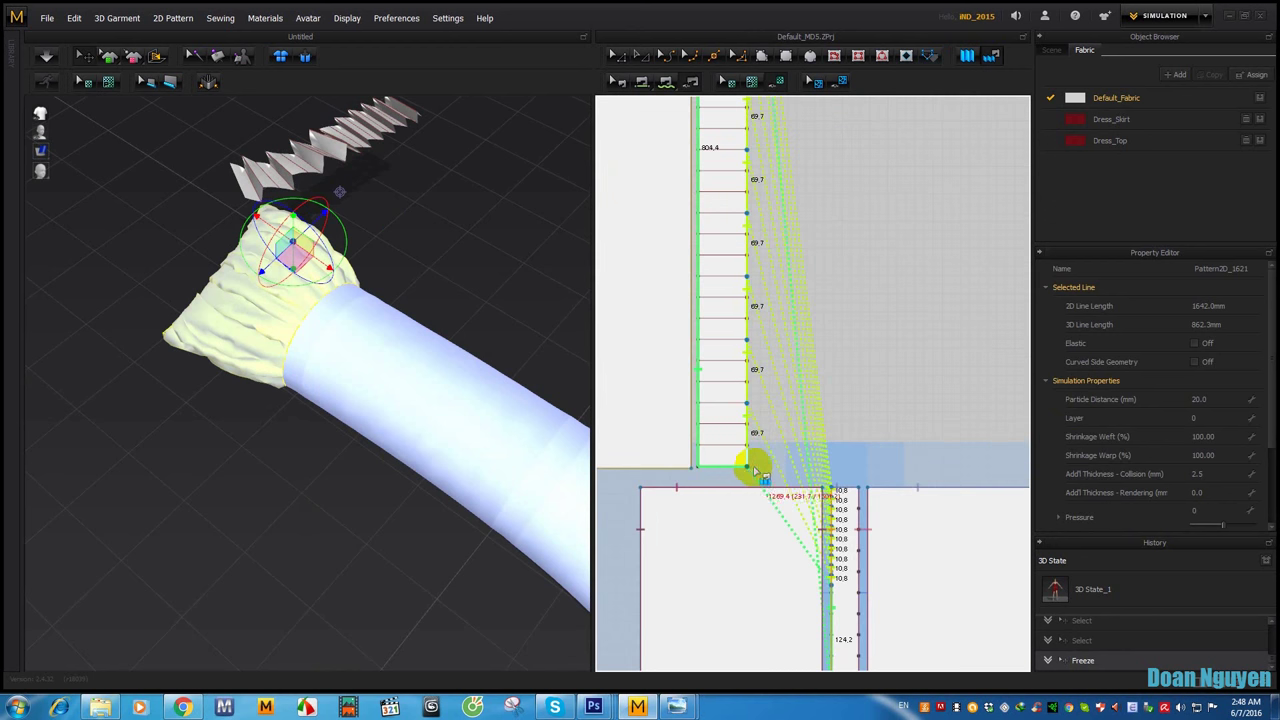
scroll(738, 476, "up", 2)
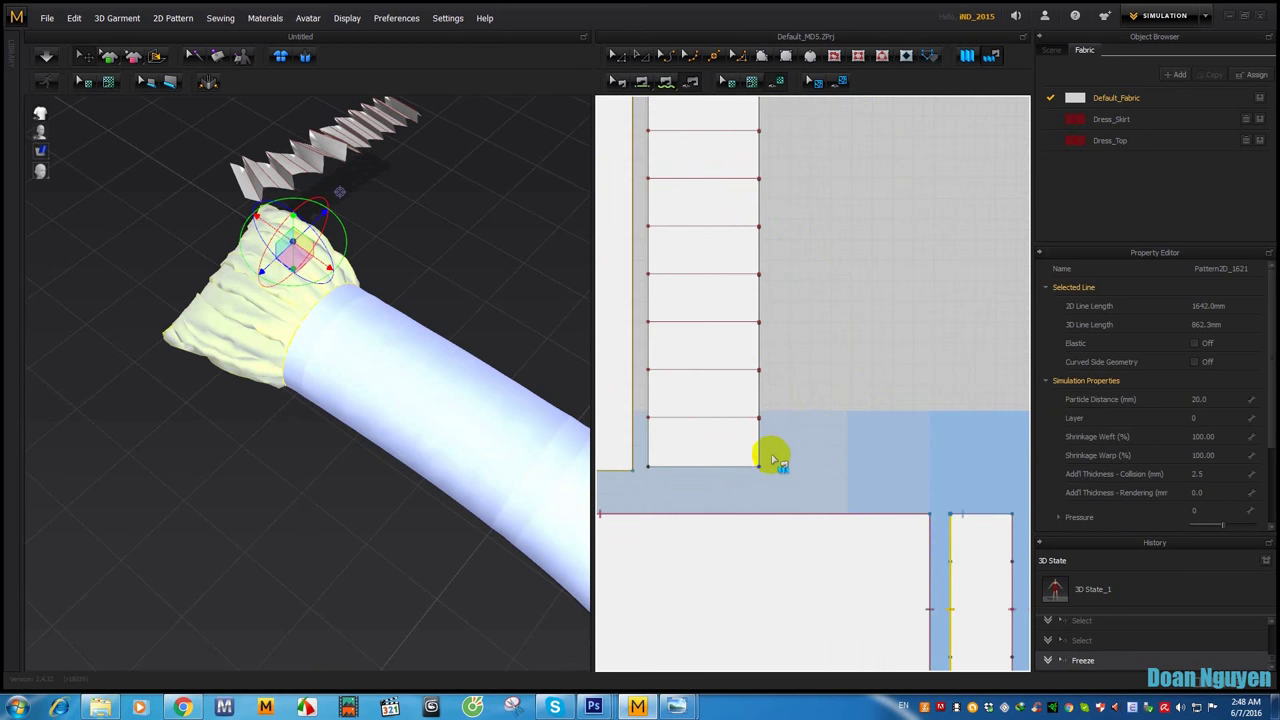
left_click(762, 468)
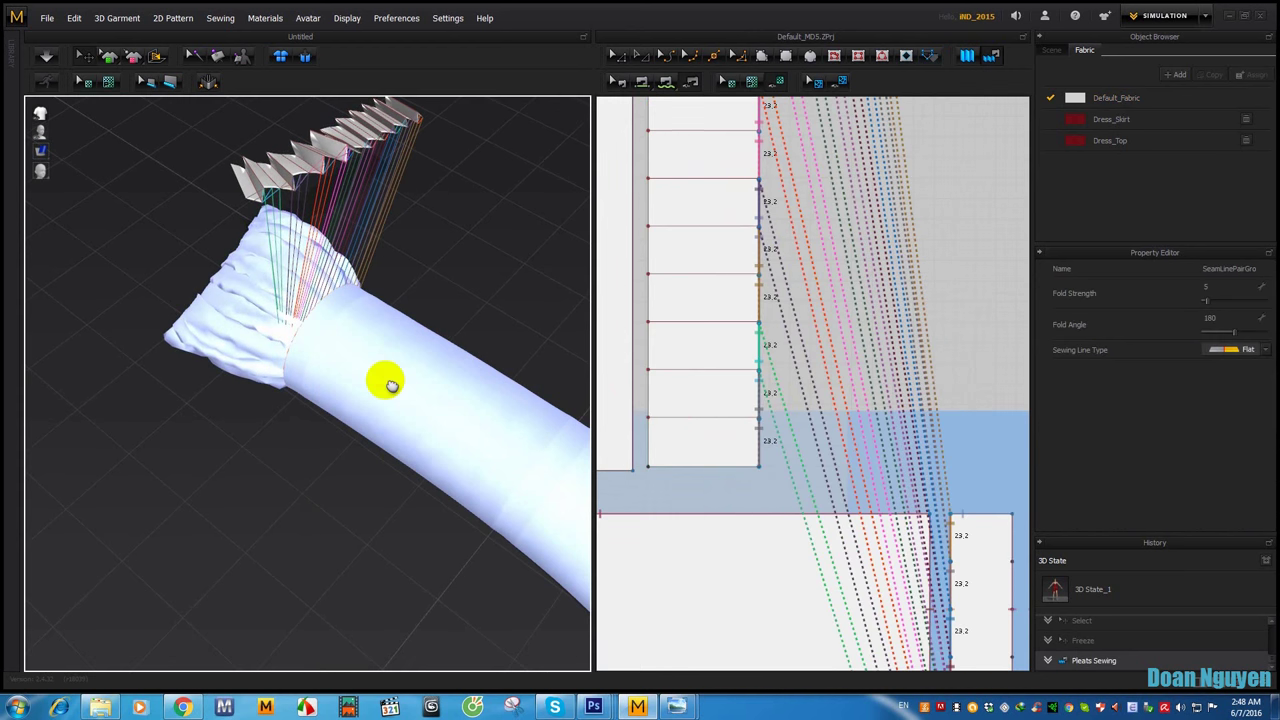
Step: Inspect the new pleat seams in 3D and select the pleated strip
right_click_drag(383, 377, 554, 436)
left_click(375, 192)
mouse_move(375, 192)
right_mouse_down()
mouse_move(254, 186)
mouse_move(209, 426)
mouse_move(505, 263)
right_mouse_up()
left_click(545, 228)
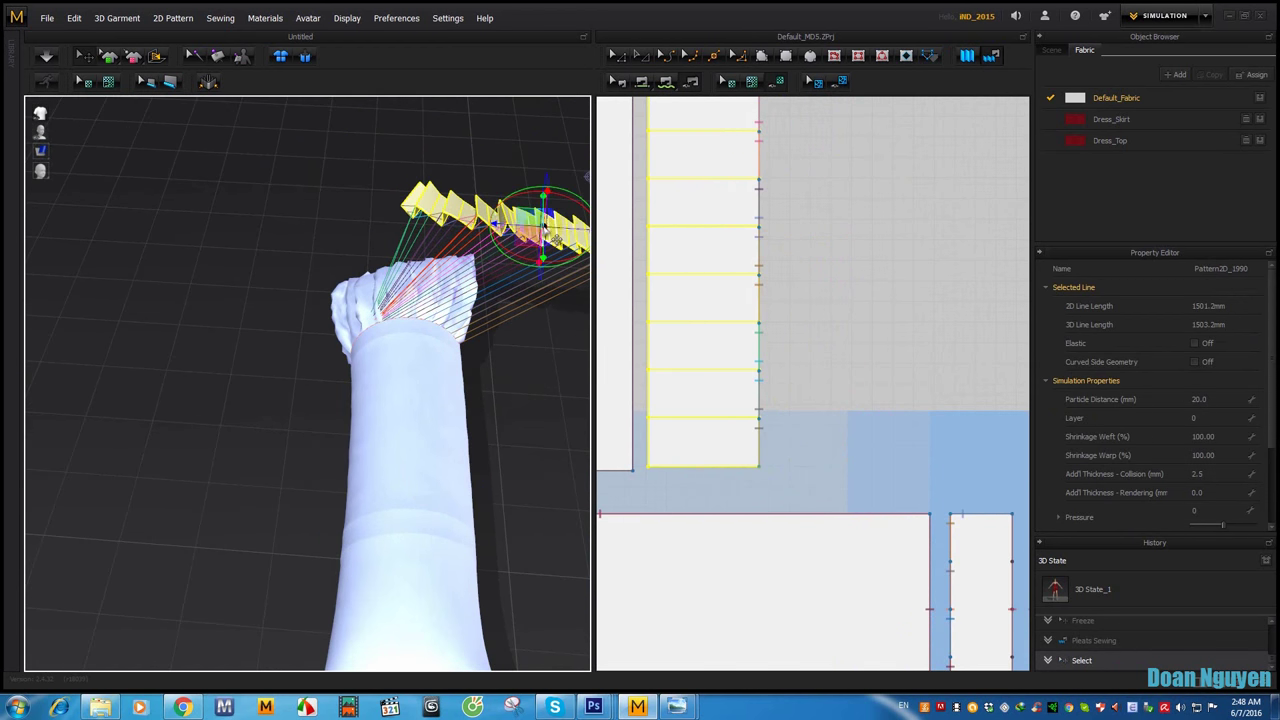
Step: Move the pleated strip over the seam and simulate, tugging the ruffle up over it
mouse_move(557, 229)
left_mouse_down()
mouse_move(400, 222)
mouse_move(428, 224)
left_mouse_up()
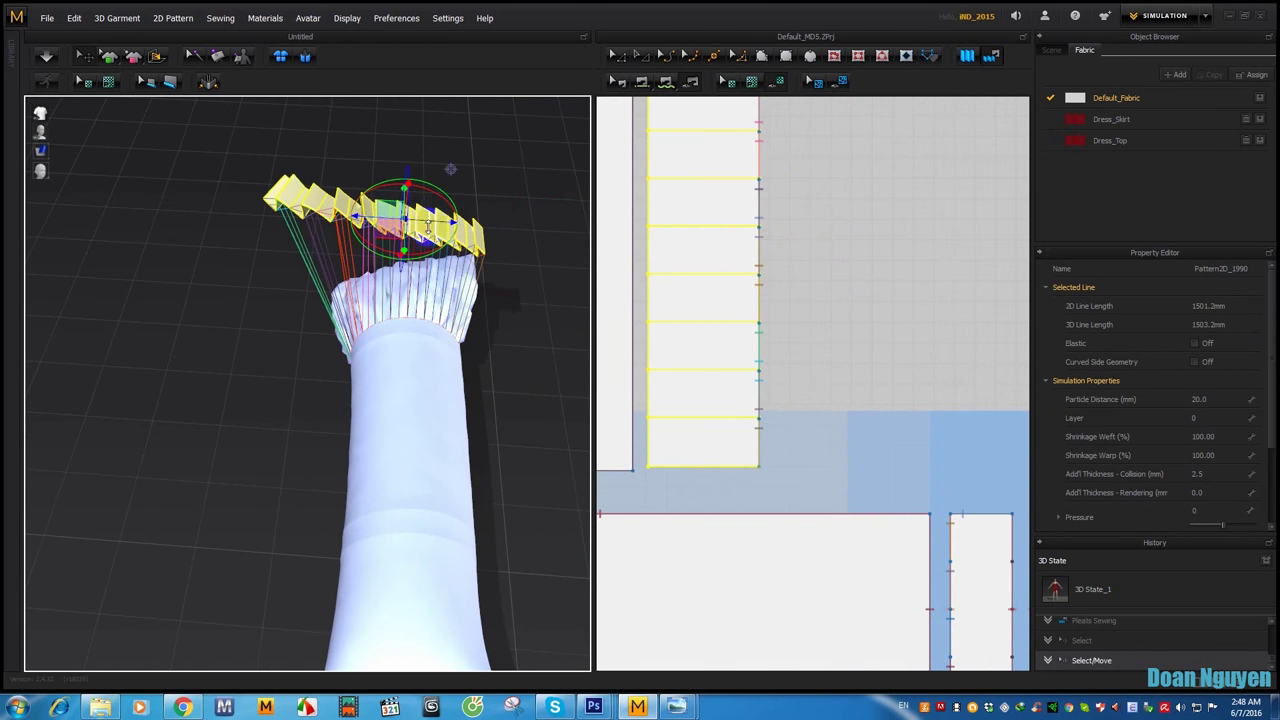
key("space")
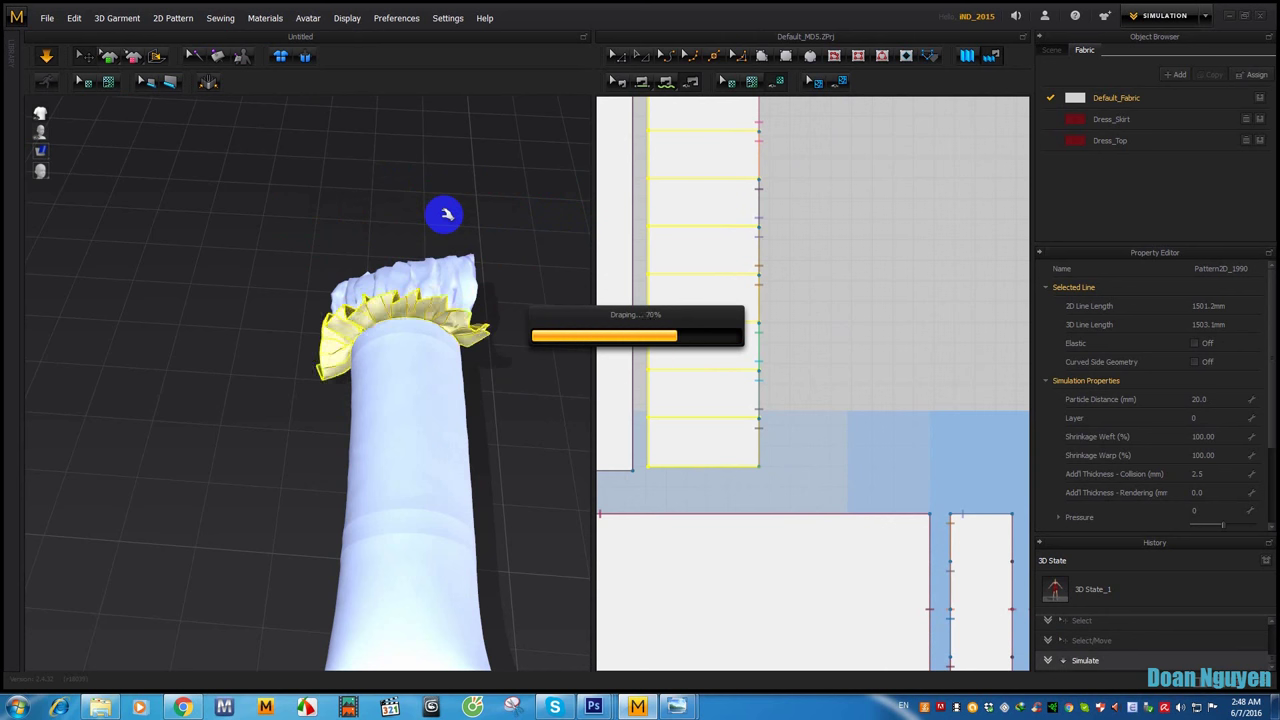
mouse_move(400, 370)
right_mouse_down()
mouse_move(514, 354)
mouse_move(414, 191)
mouse_move(266, 429)
mouse_move(410, 205)
right_mouse_up()
key("space")
mouse_move(320, 366)
left_mouse_down()
mouse_move(345, 455)
mouse_move(200, 417)
mouse_move(390, 393)
mouse_move(350, 445)
left_mouse_up()
left_click_drag(255, 431, 284, 456)
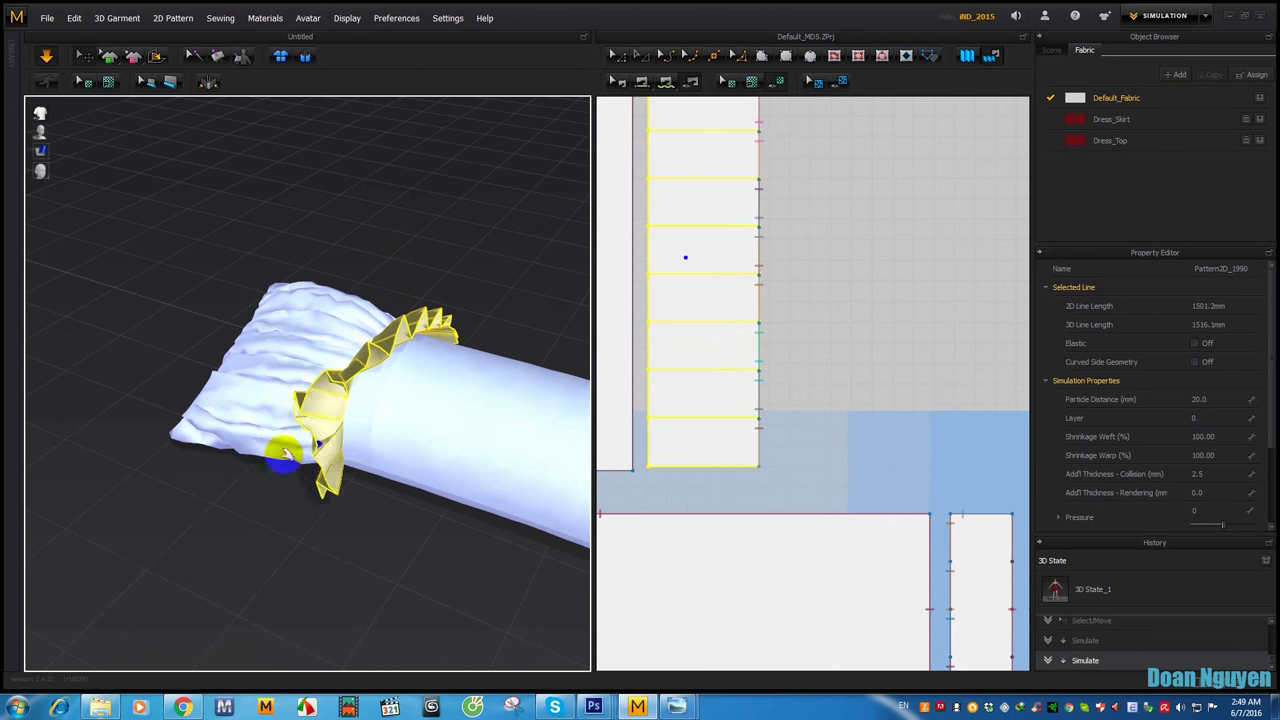
left_click_drag(368, 373, 268, 333)
mouse_move(404, 326)
left_mouse_down()
mouse_move(348, 284)
mouse_move(400, 318)
left_mouse_up()
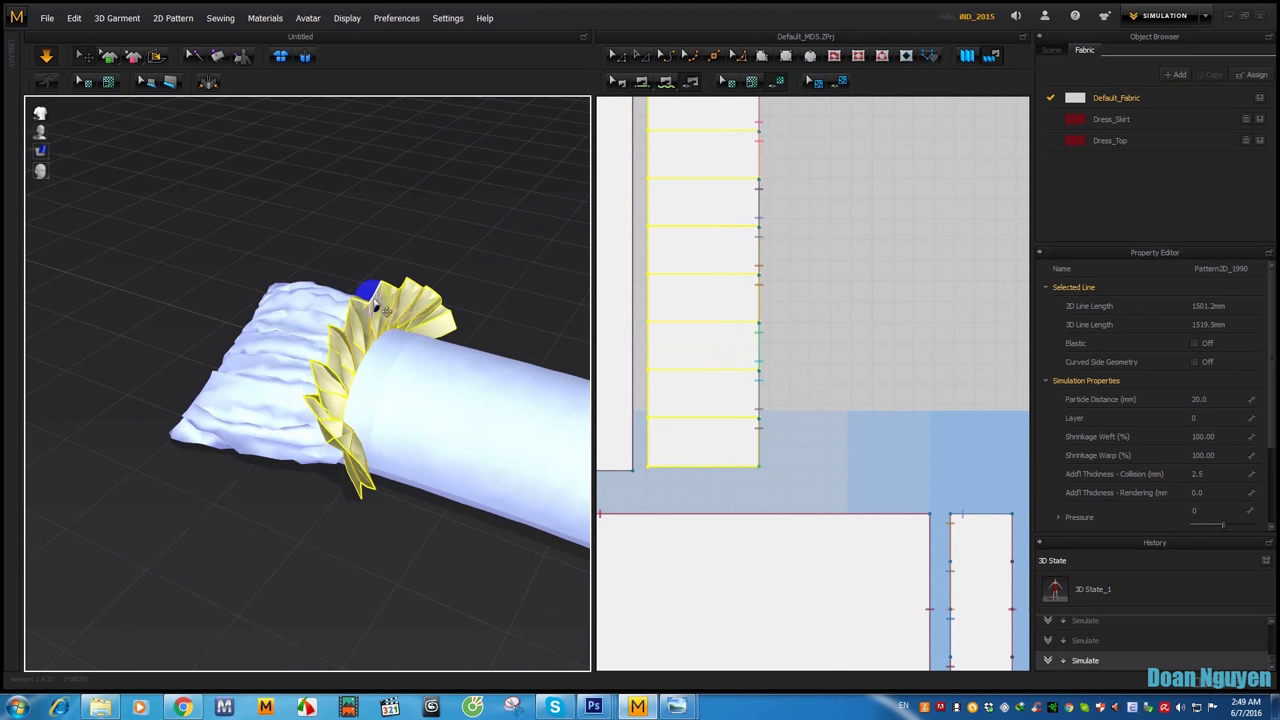
Step: Lower the strip's pressure to -59 to tighten the pleated collar, then deselect
left_click(617, 55)
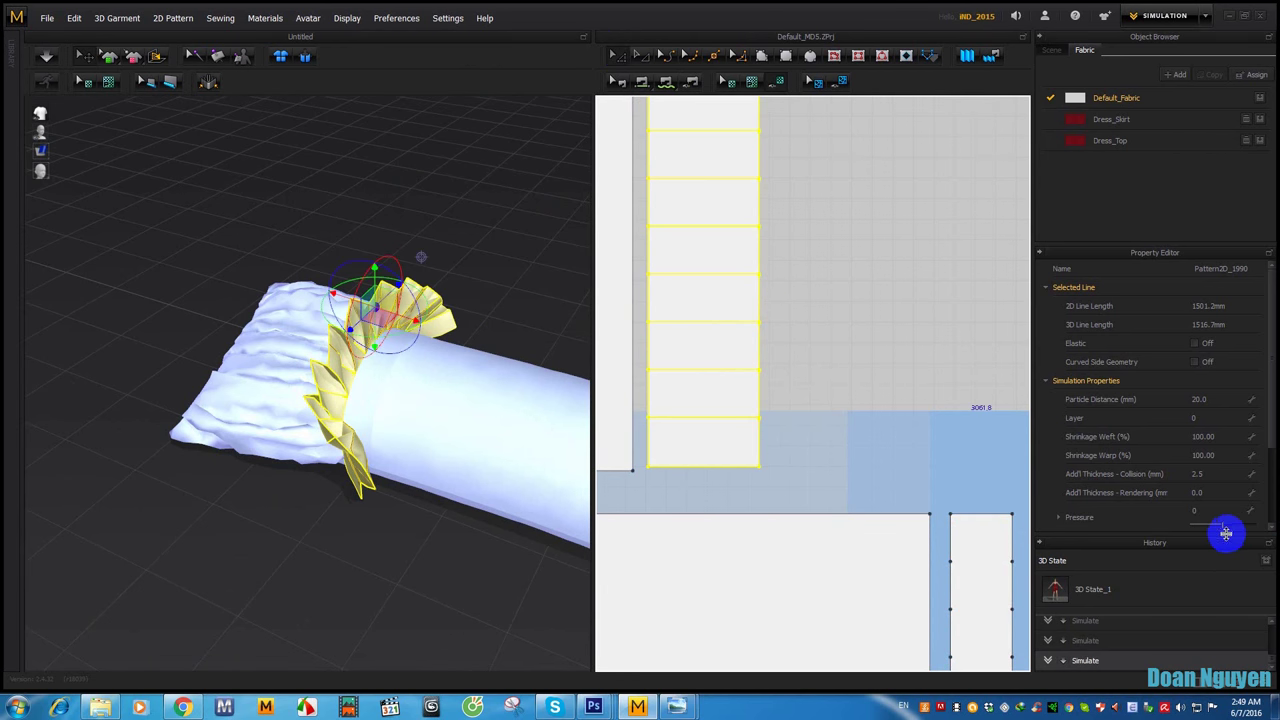
left_click_drag(1224, 527, 1220, 526)
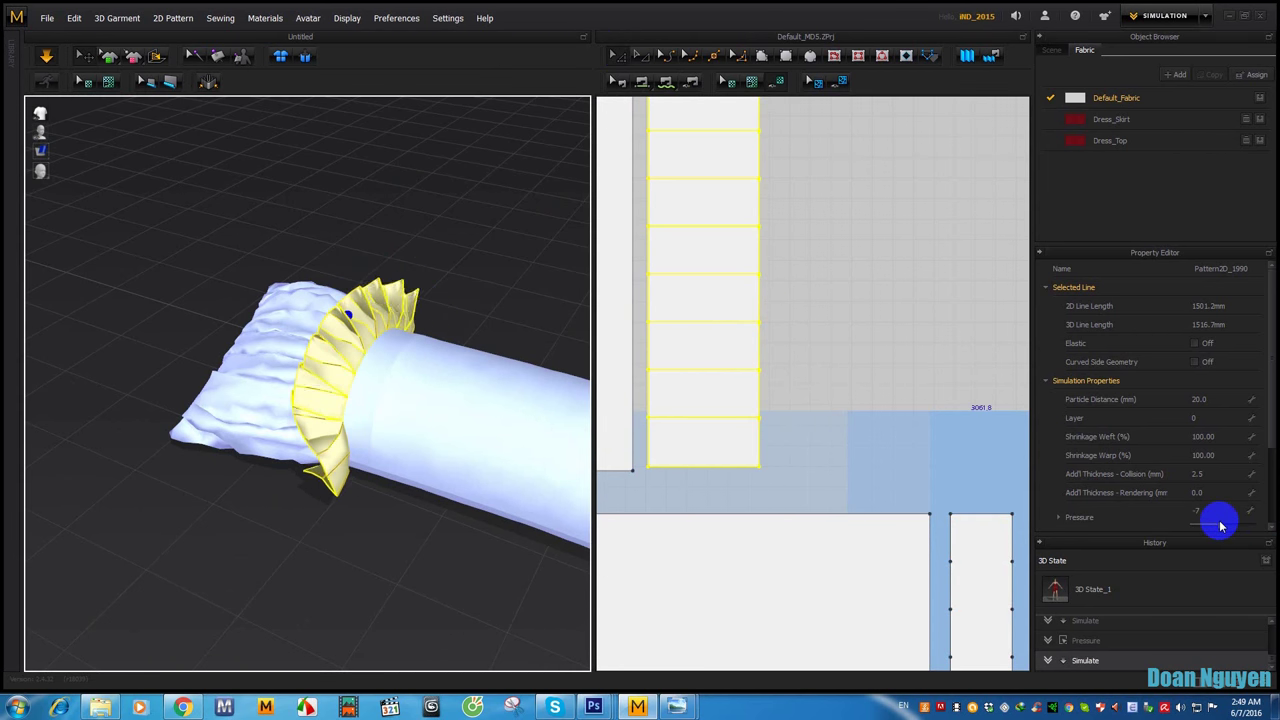
left_click_drag(1220, 526, 1197, 527)
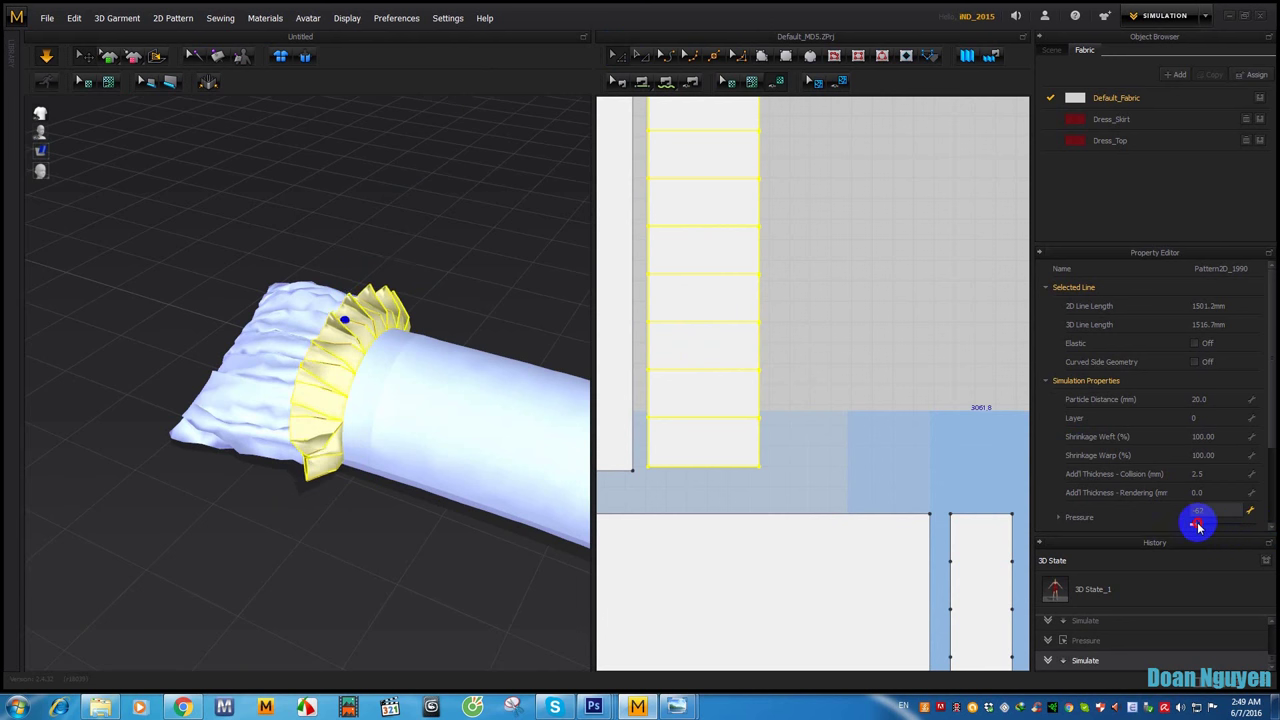
right_click_drag(423, 451, 457, 270)
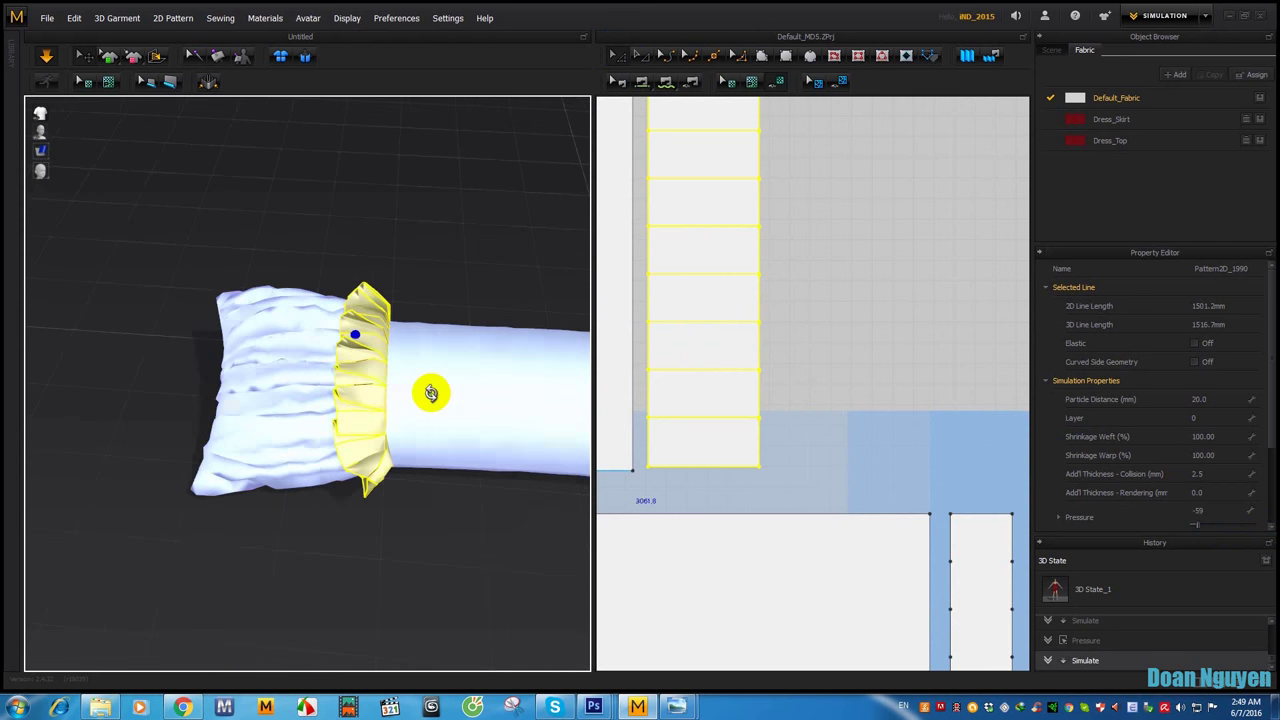
left_click(455, 268)
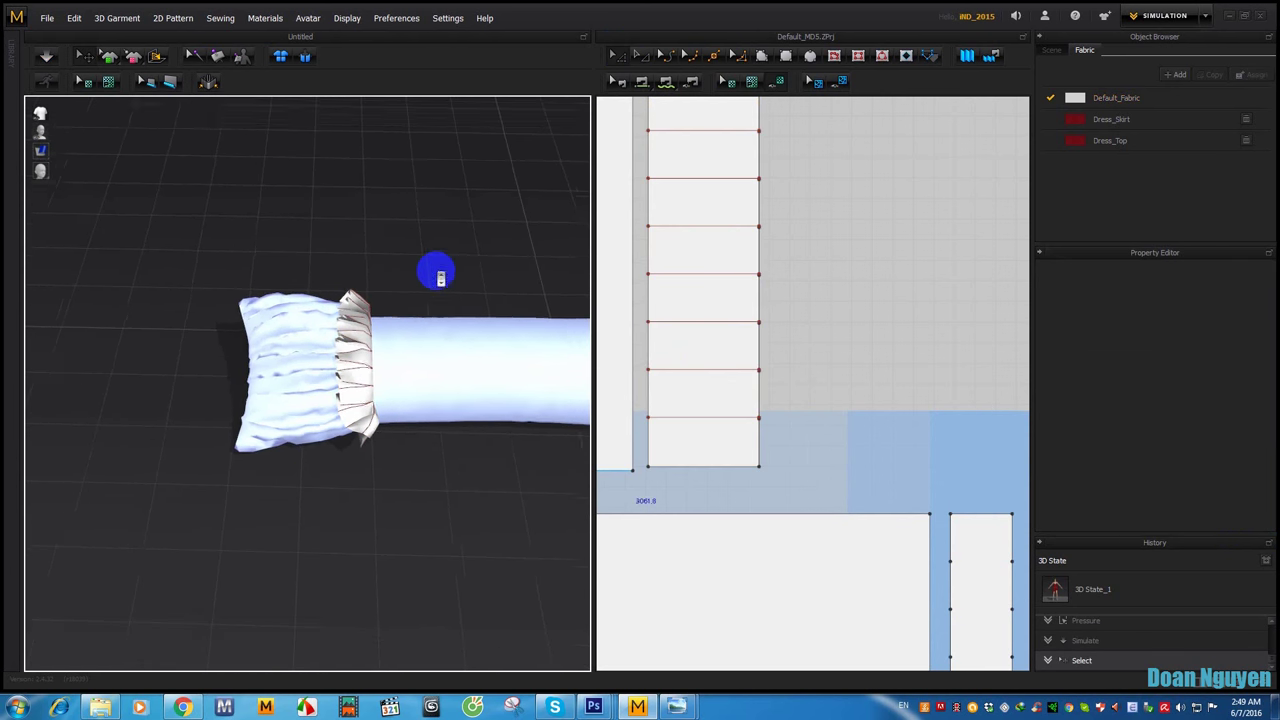
scroll(748, 340, "down", 2)
Step: Drag the ruffle strip's left edge line outward to lengthen it to about 1487.9 mm
scroll(740, 230, "down", 2)
scroll(730, 210, "down", 2)
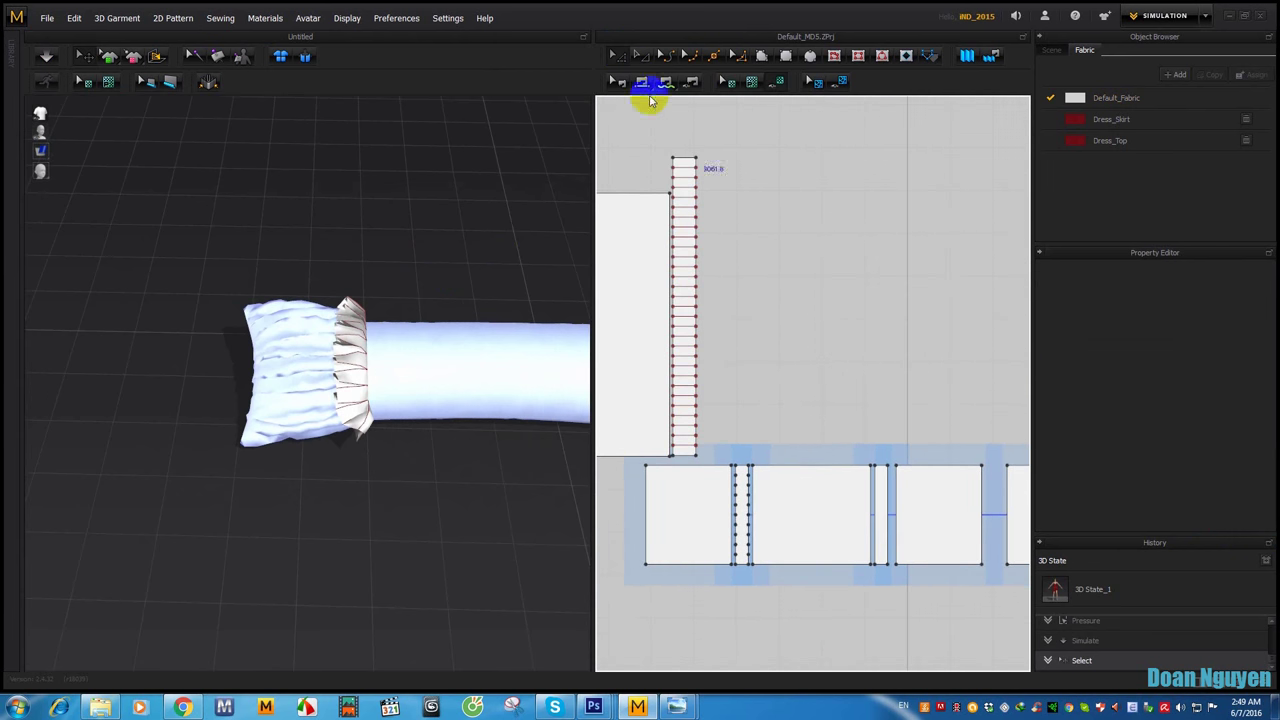
scroll(703, 270, "up", 2)
scroll(740, 220, "up", 2)
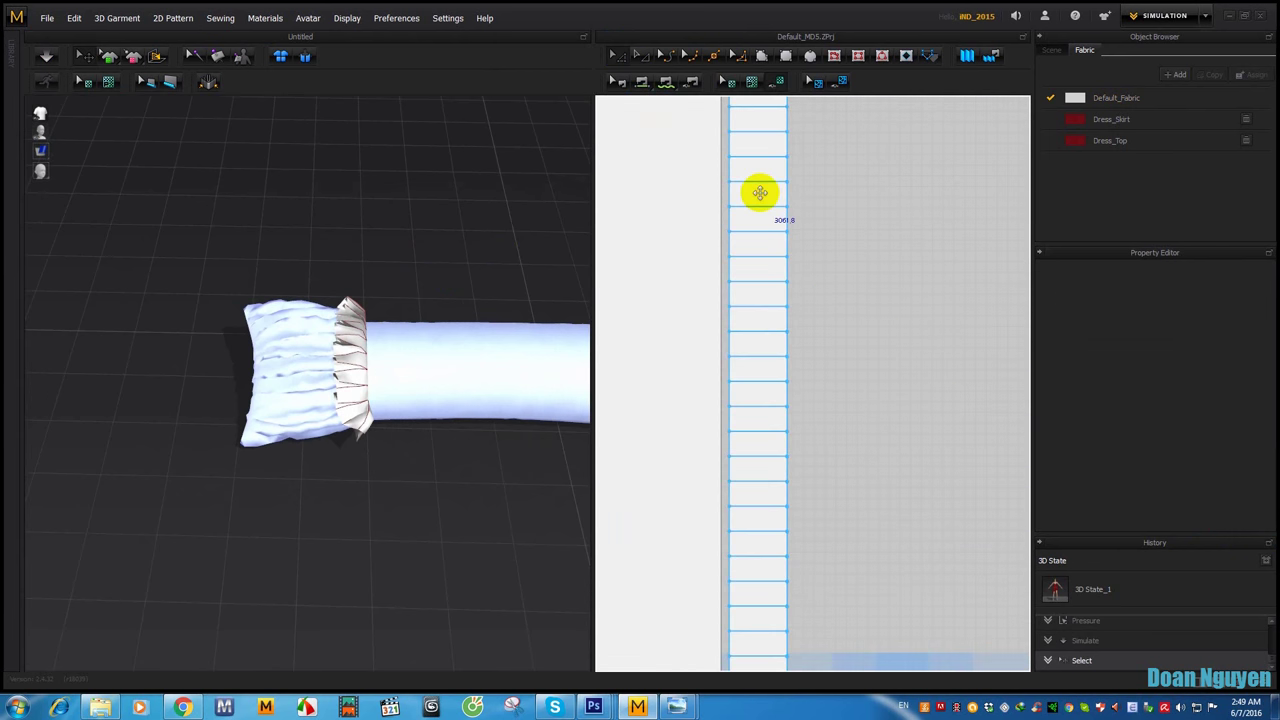
left_click(757, 194)
mouse_move(714, 283)
left_mouse_down()
mouse_move(708, 300)
mouse_move(737, 305)
left_mouse_up()
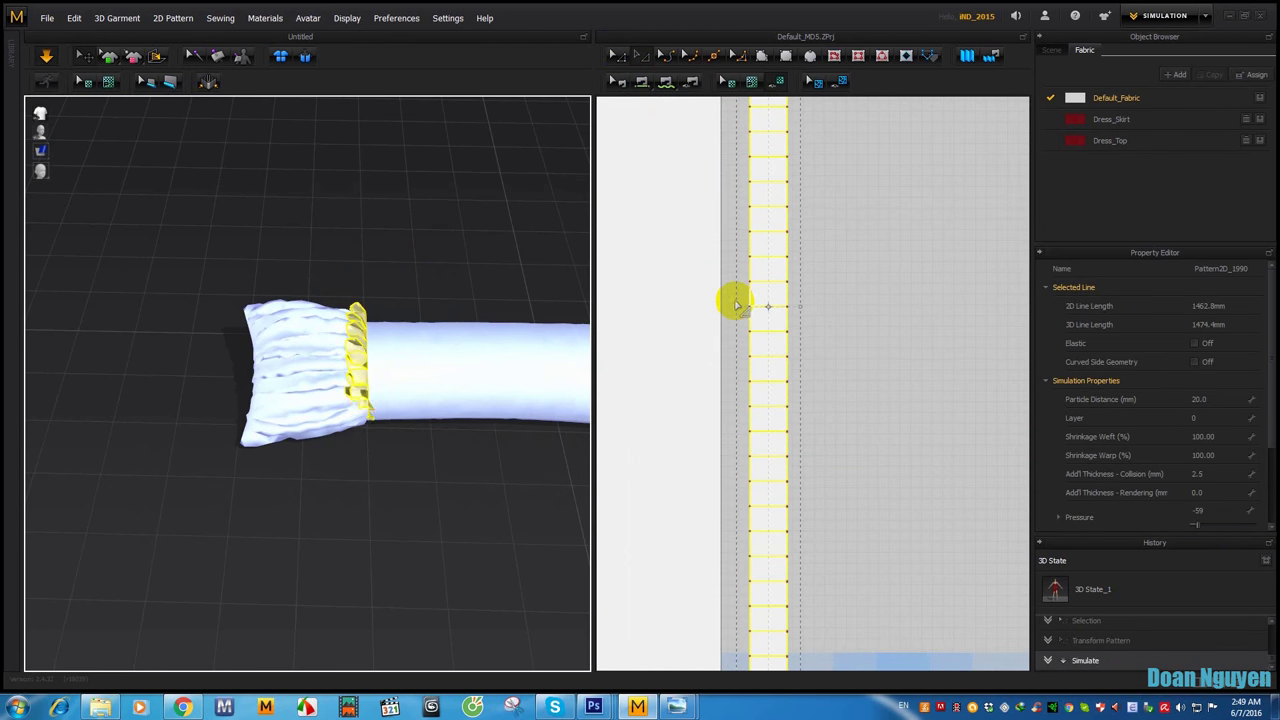
left_click(735, 305)
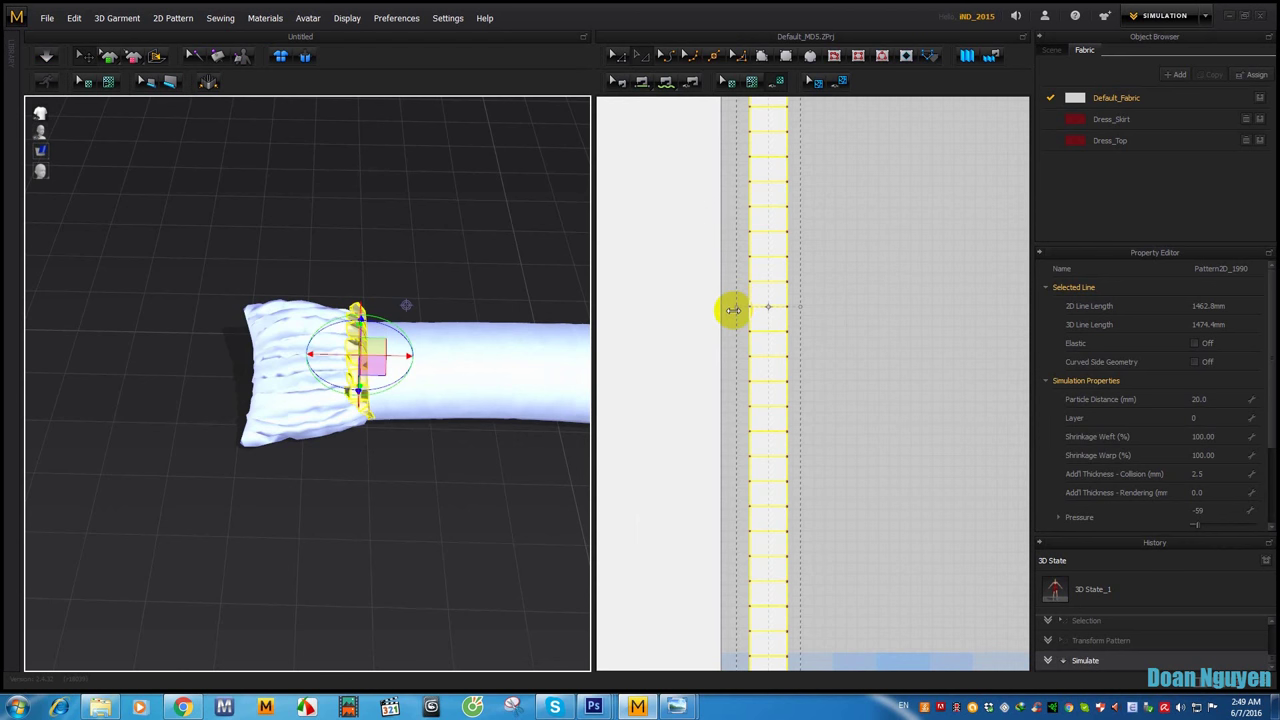
left_click_drag(733, 310, 721, 309)
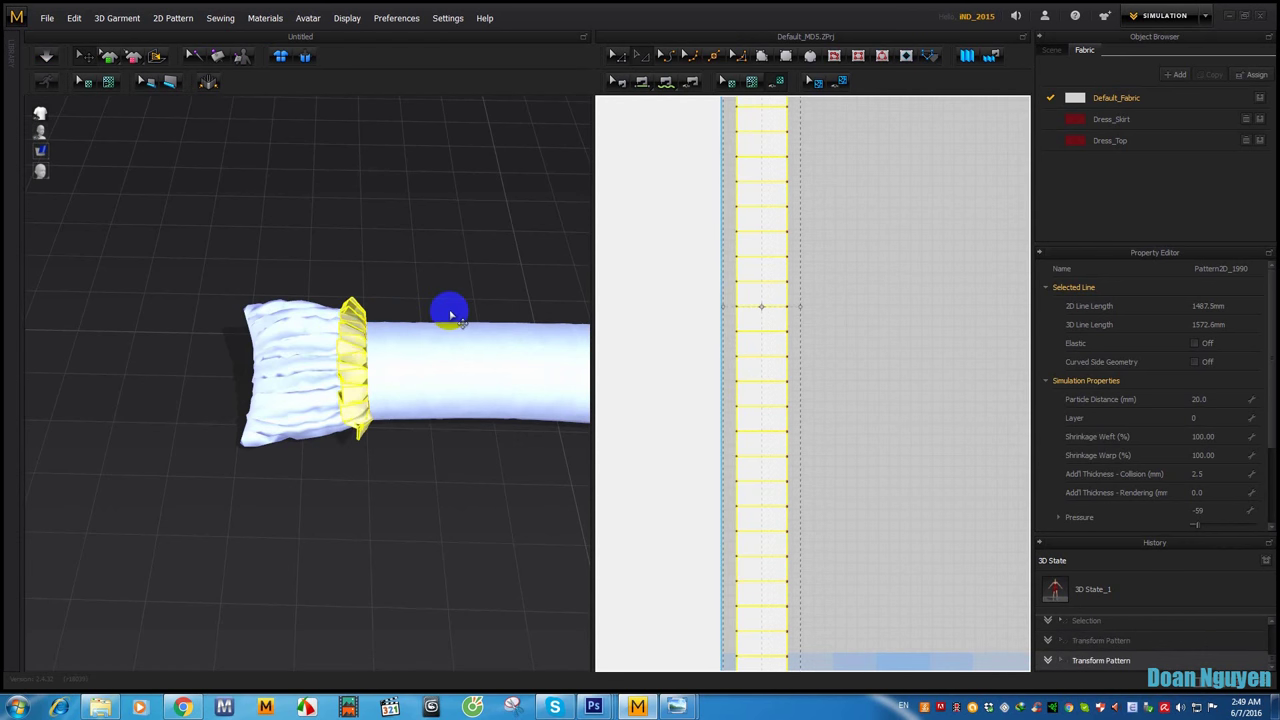
Step: Re-simulate and view the wider ruffle on the pillow from above
key("space")
right_click_drag(448, 320, 329, 337)
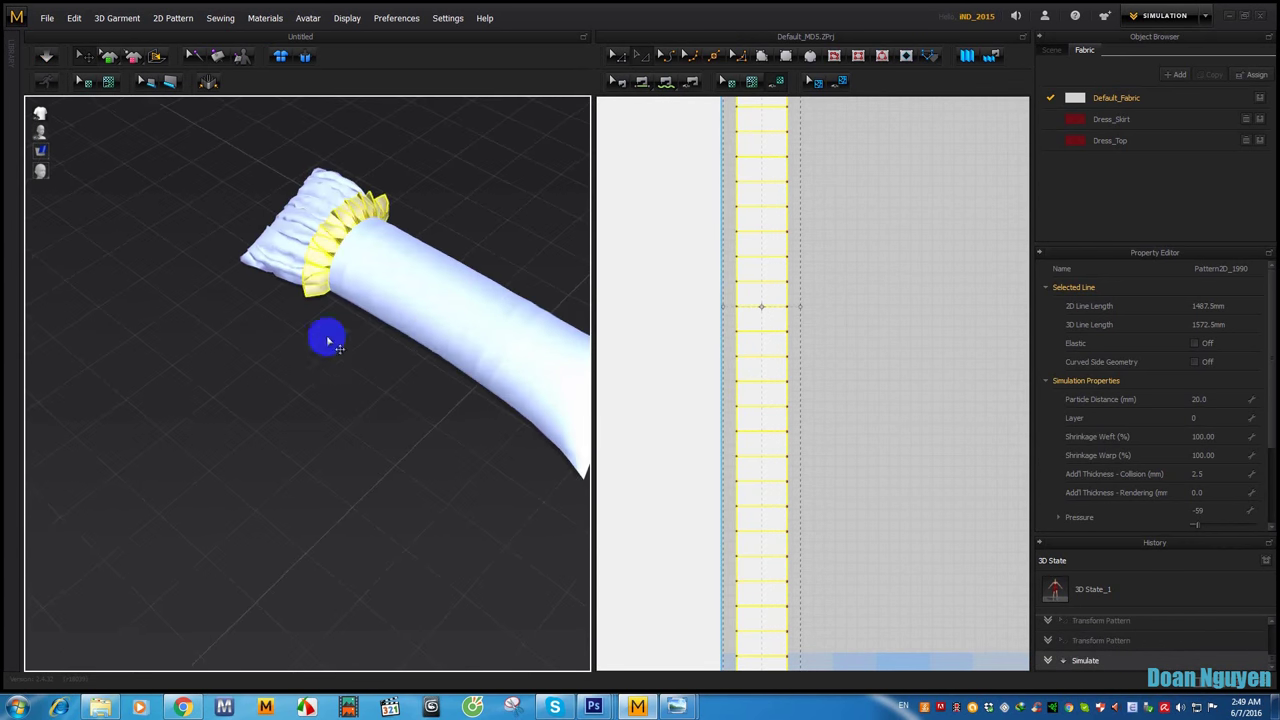
scroll(749, 320, "down", 3)
middle_click_drag(777, 314, 731, 372)
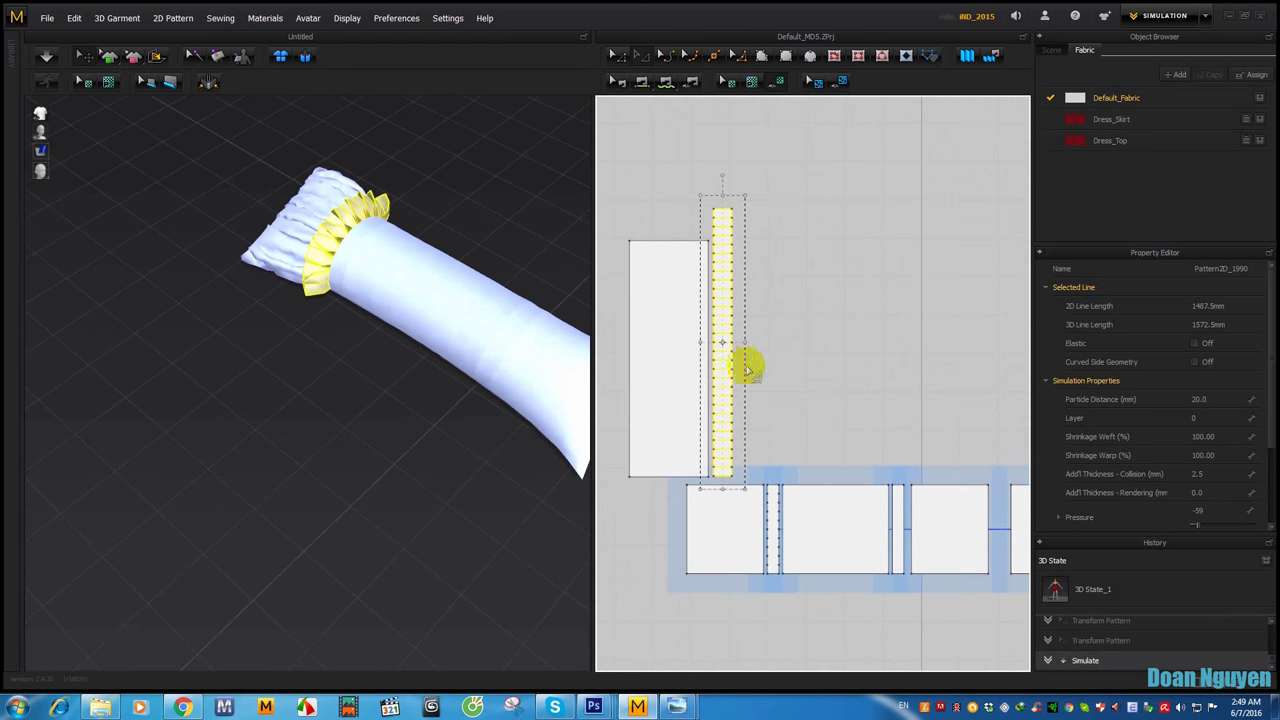
Step: Mirror-paste a copy of the ruffle strip beside the original and move it onto the pillow
right_click(821, 326)
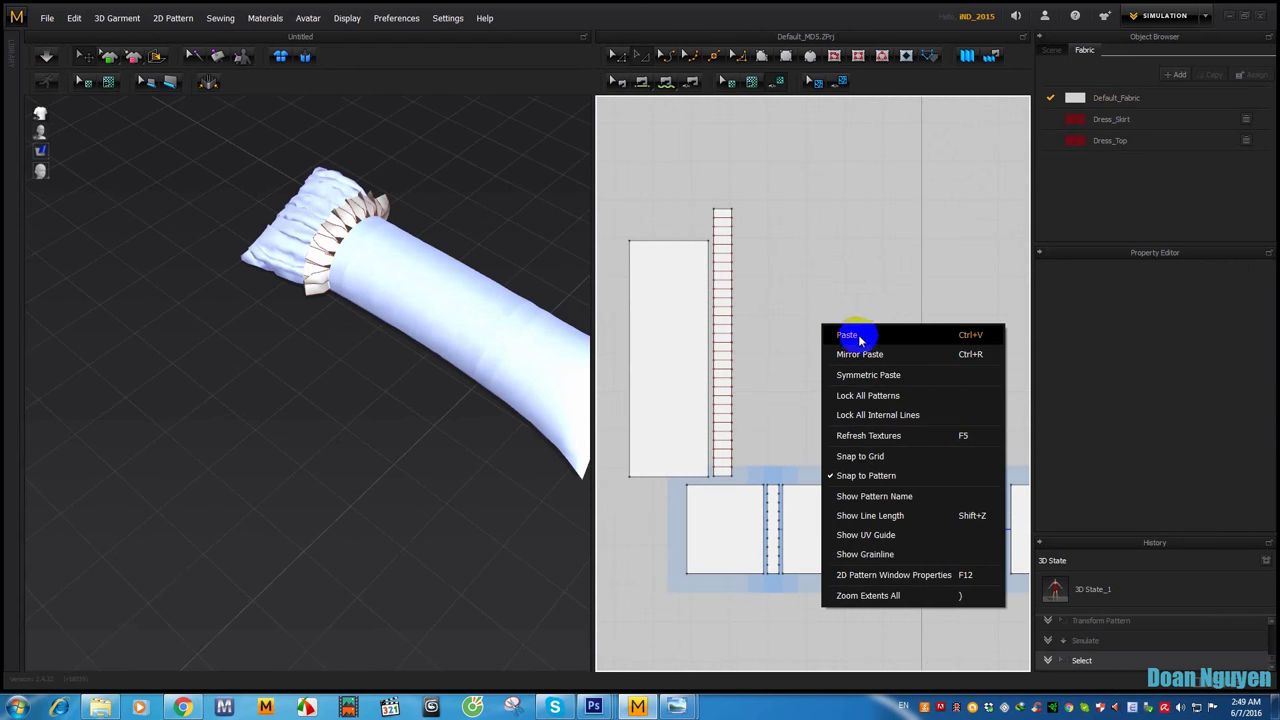
left_click(855, 354)
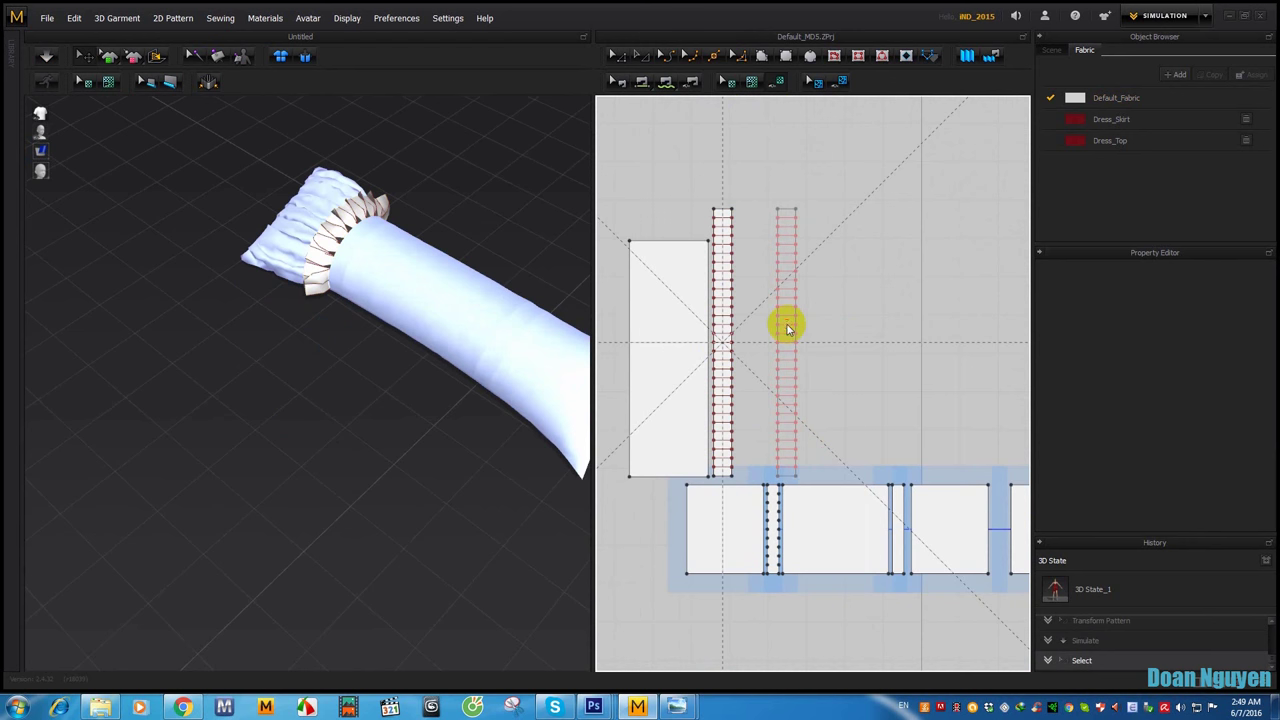
left_click(786, 326)
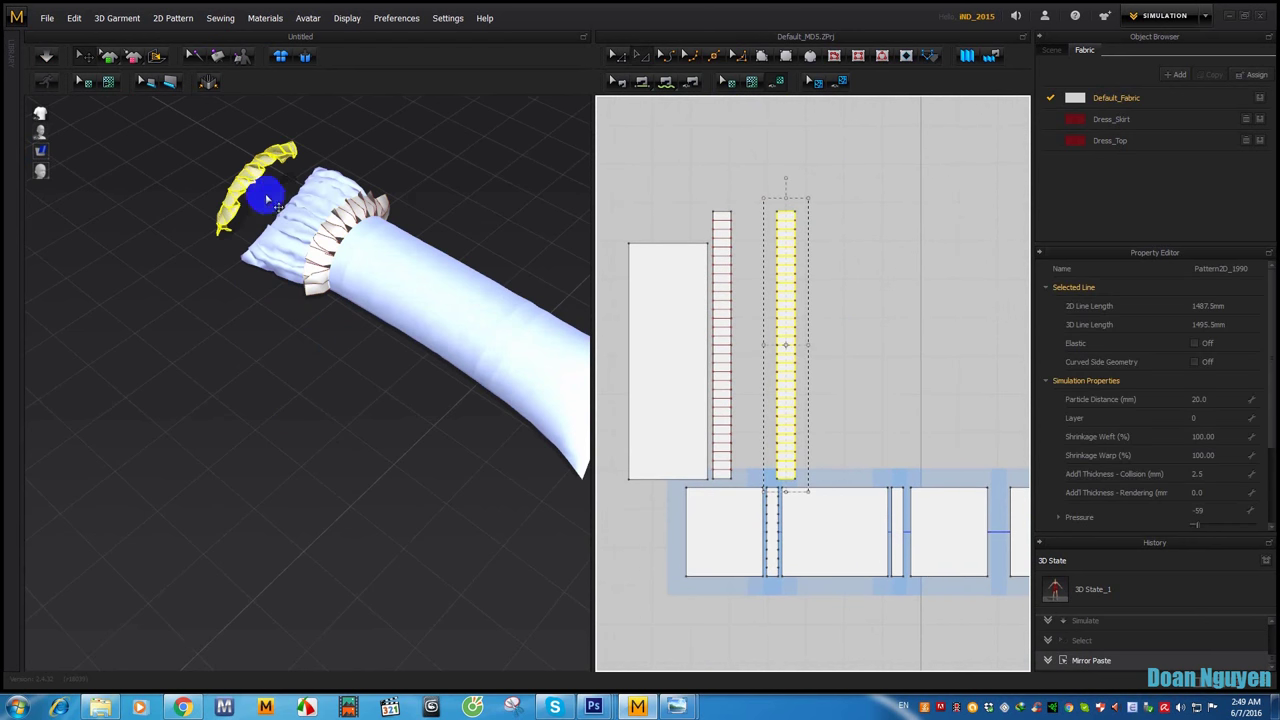
left_click(258, 198)
left_click_drag(270, 205, 408, 264)
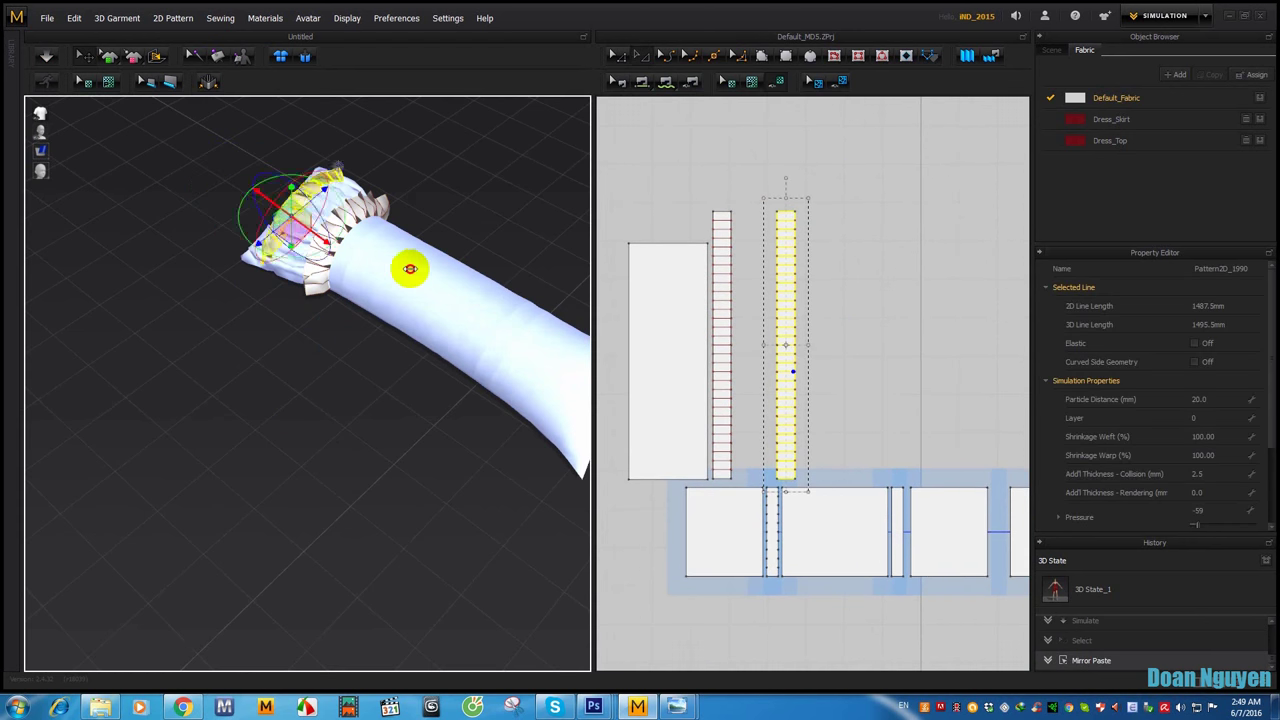
left_click(852, 225)
middle_click_drag(852, 225, 876, 189)
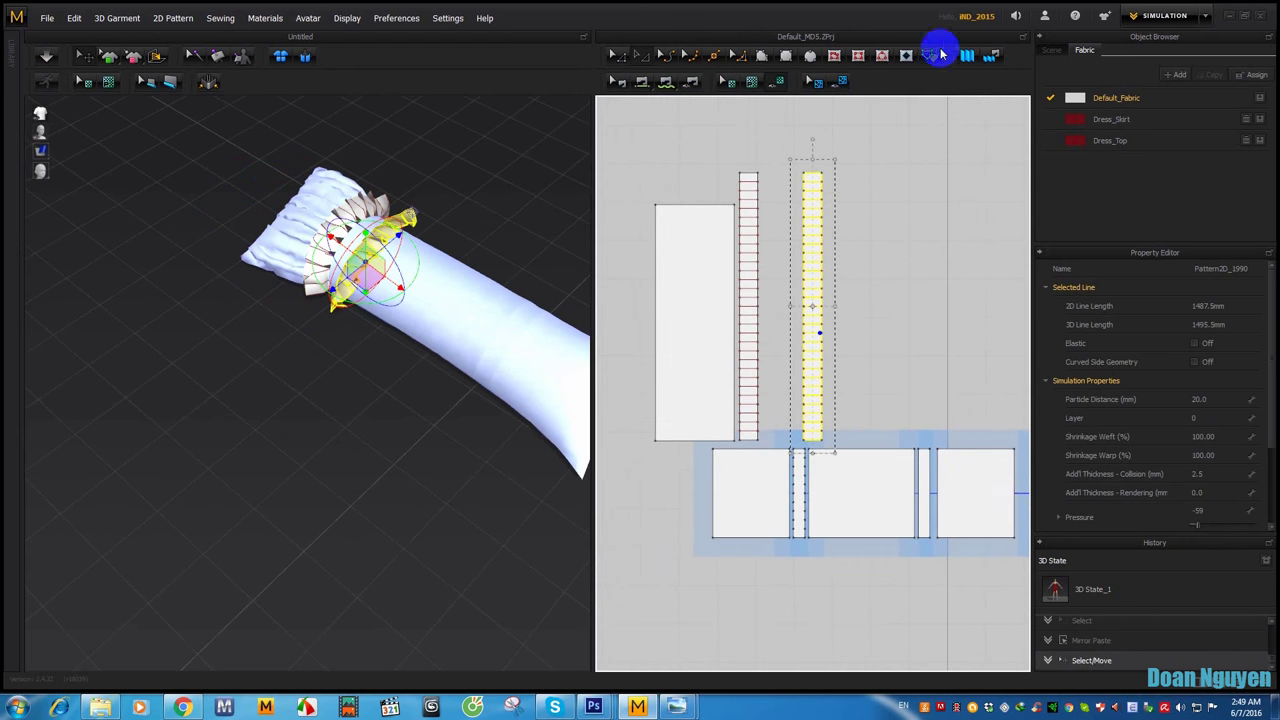
left_click(651, 108)
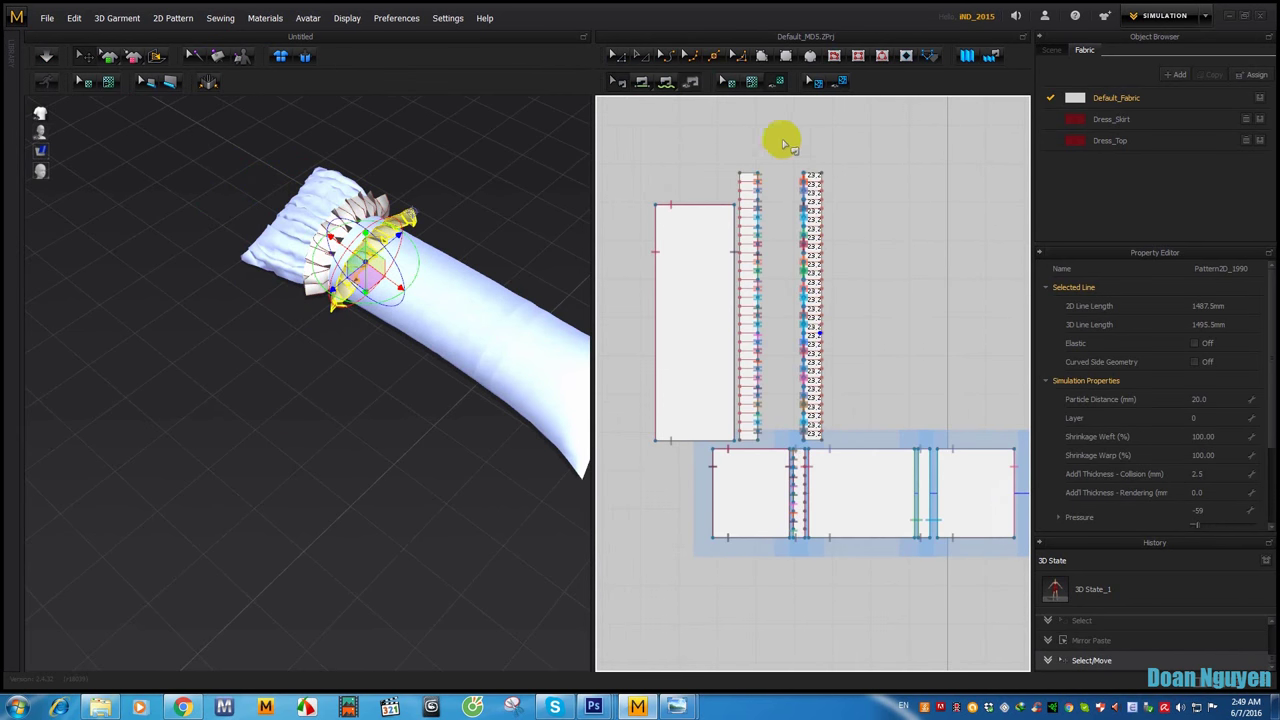
Step: Replace the copy's old sewing with a Pleats Sewing seam between the strip and body edges
left_click(810, 450)
key("Delete")
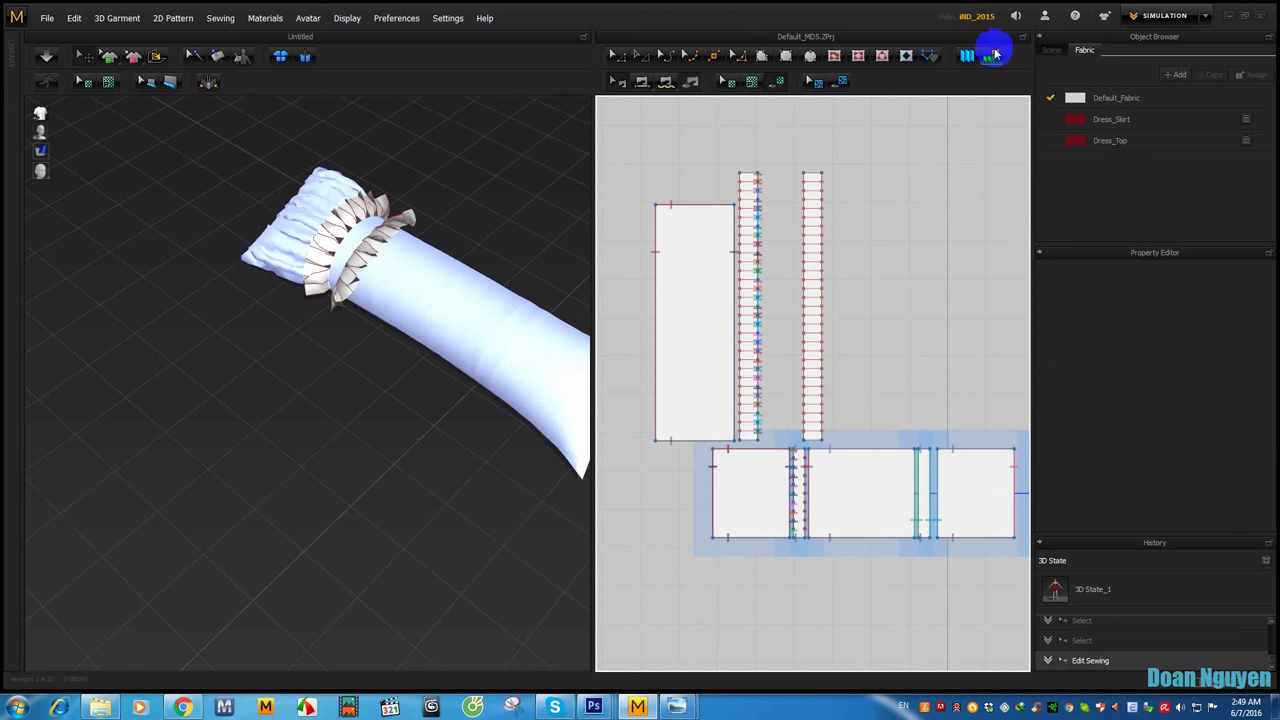
left_click(995, 53)
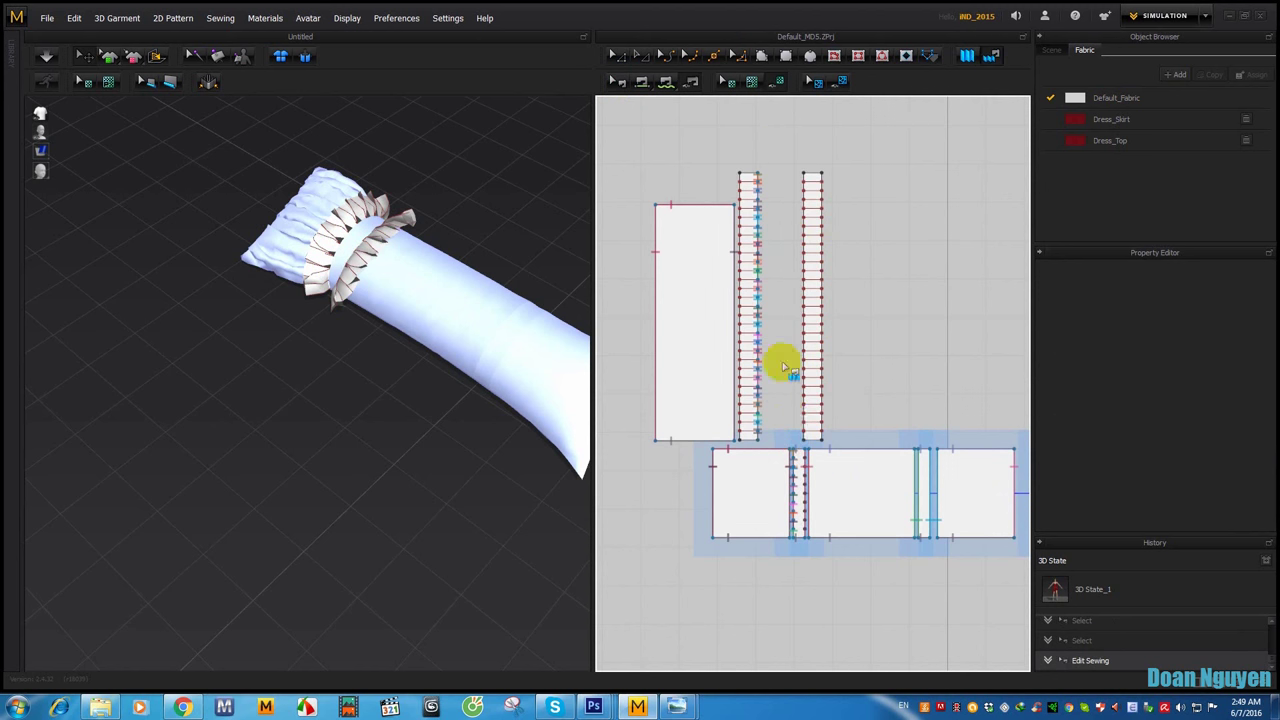
left_click(800, 462)
left_click(804, 540)
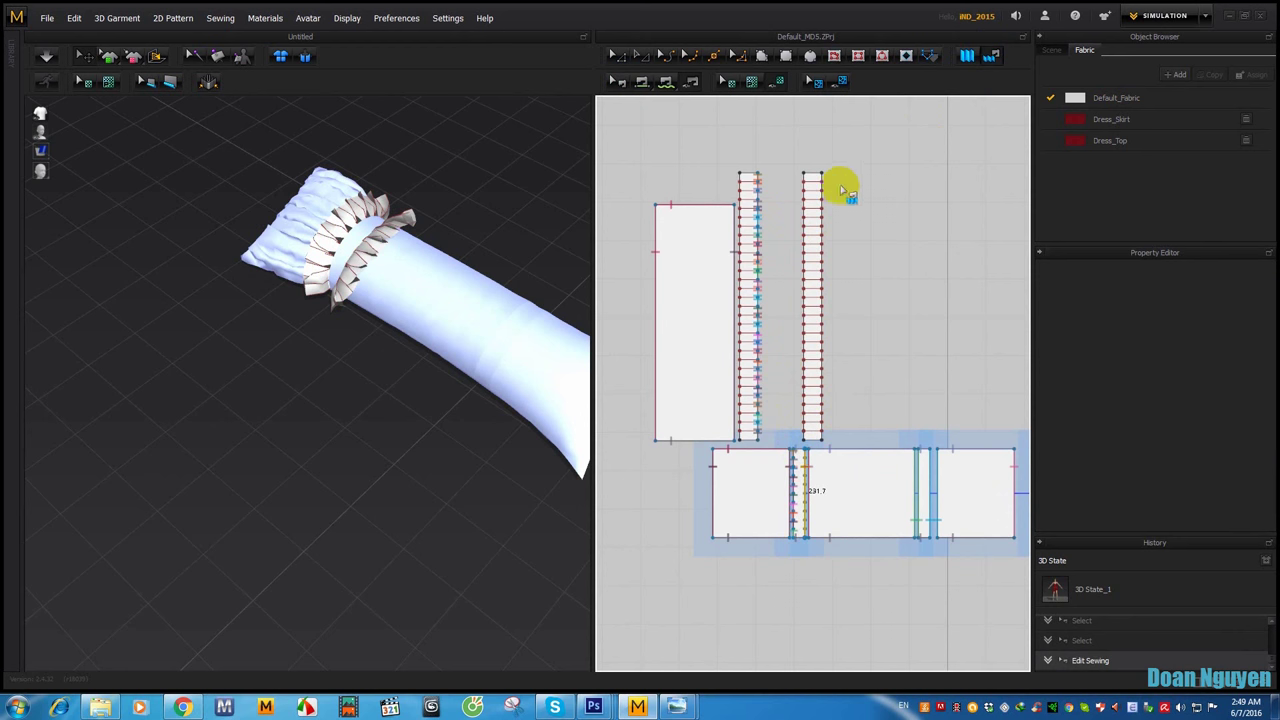
left_click(808, 174)
left_click(803, 440)
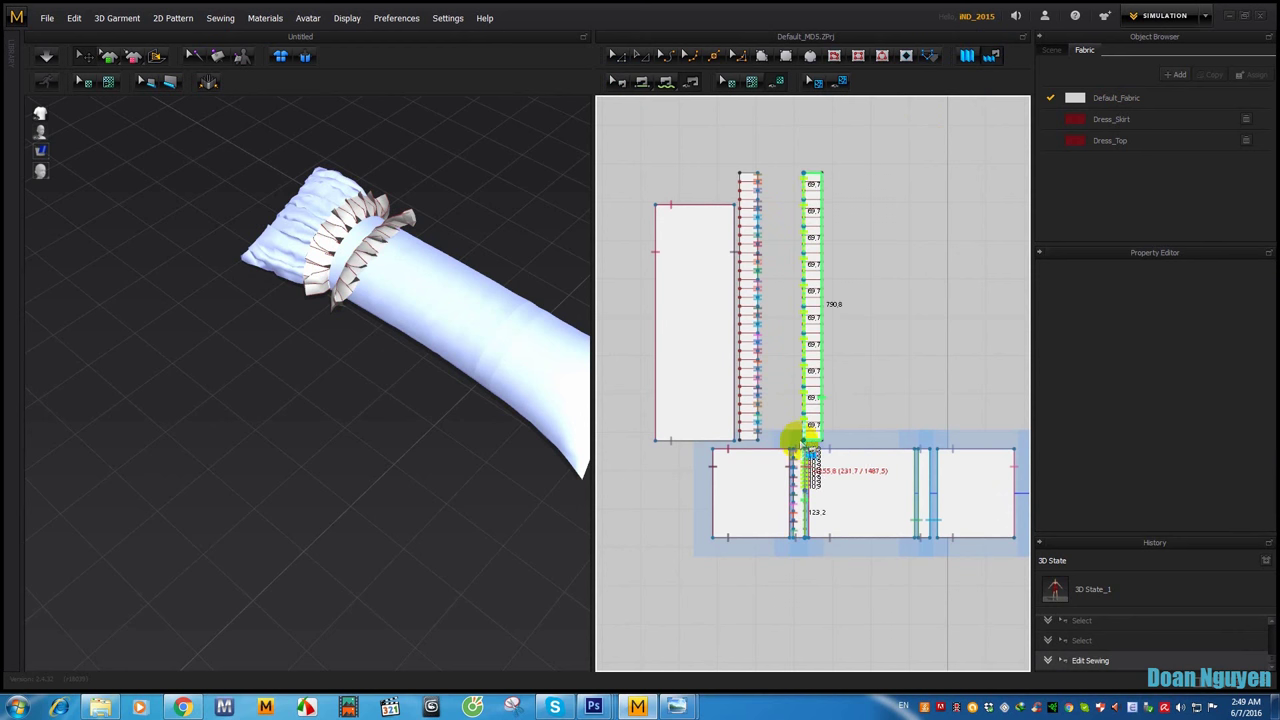
left_click(810, 455)
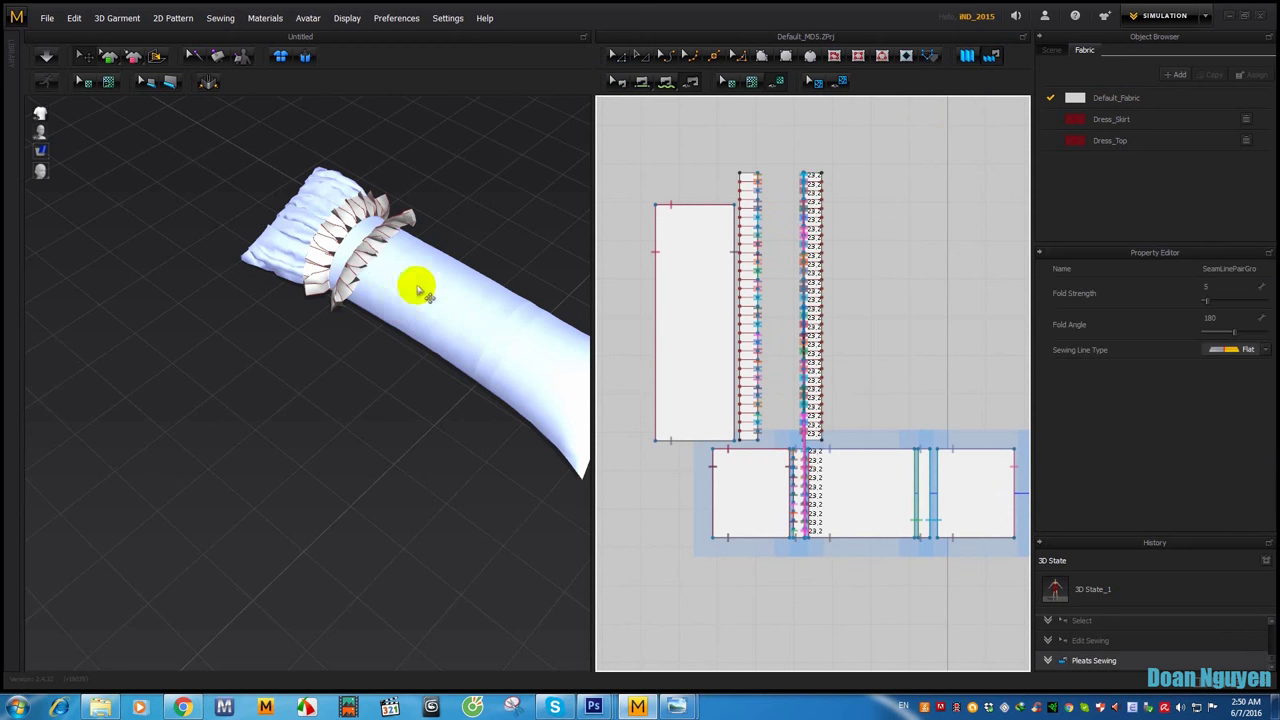
Step: Position the new strip around the pillow body and simulate the second pleated ruffle
right_click_drag(420, 286, 498, 292)
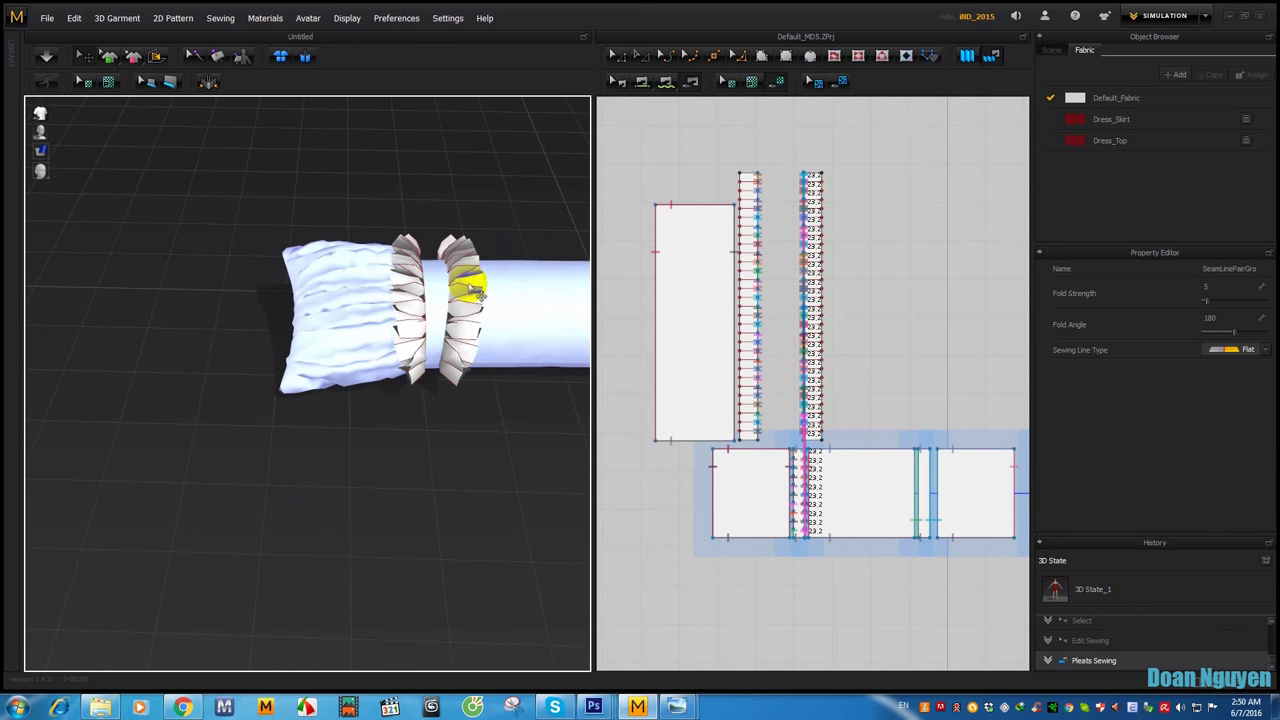
left_click(613, 58)
left_click(484, 280)
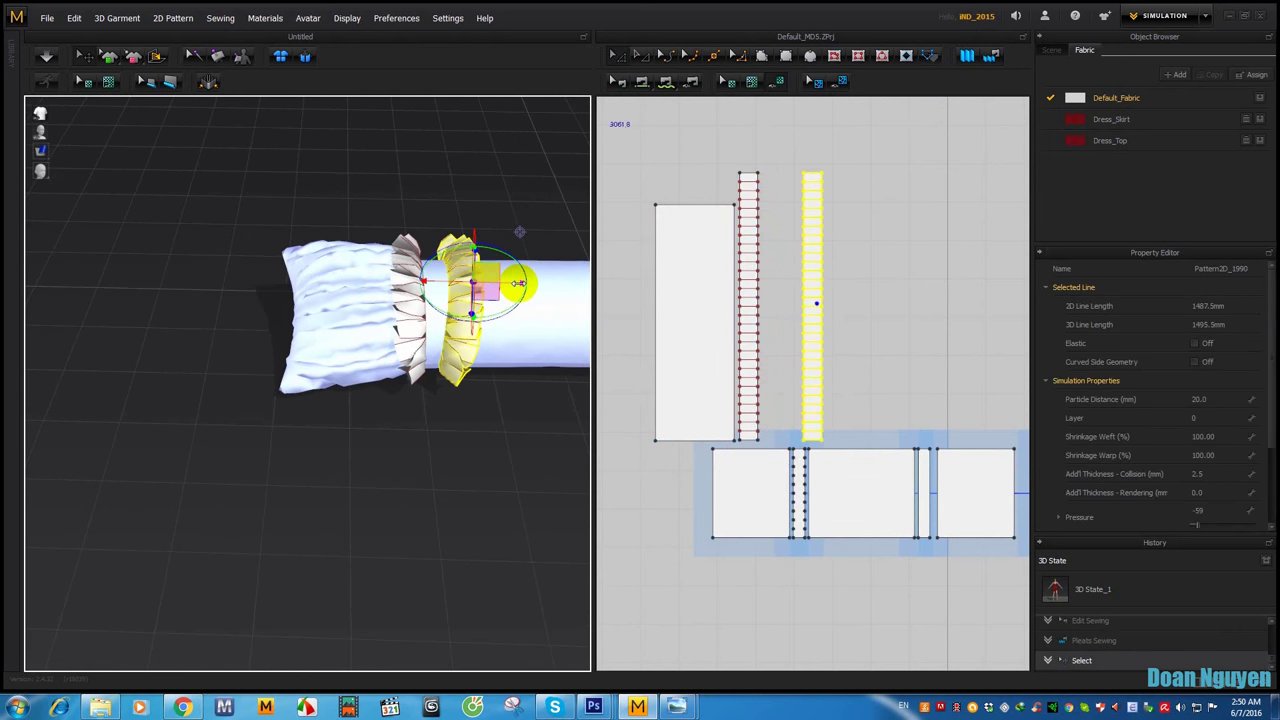
right_click_drag(484, 282, 430, 241)
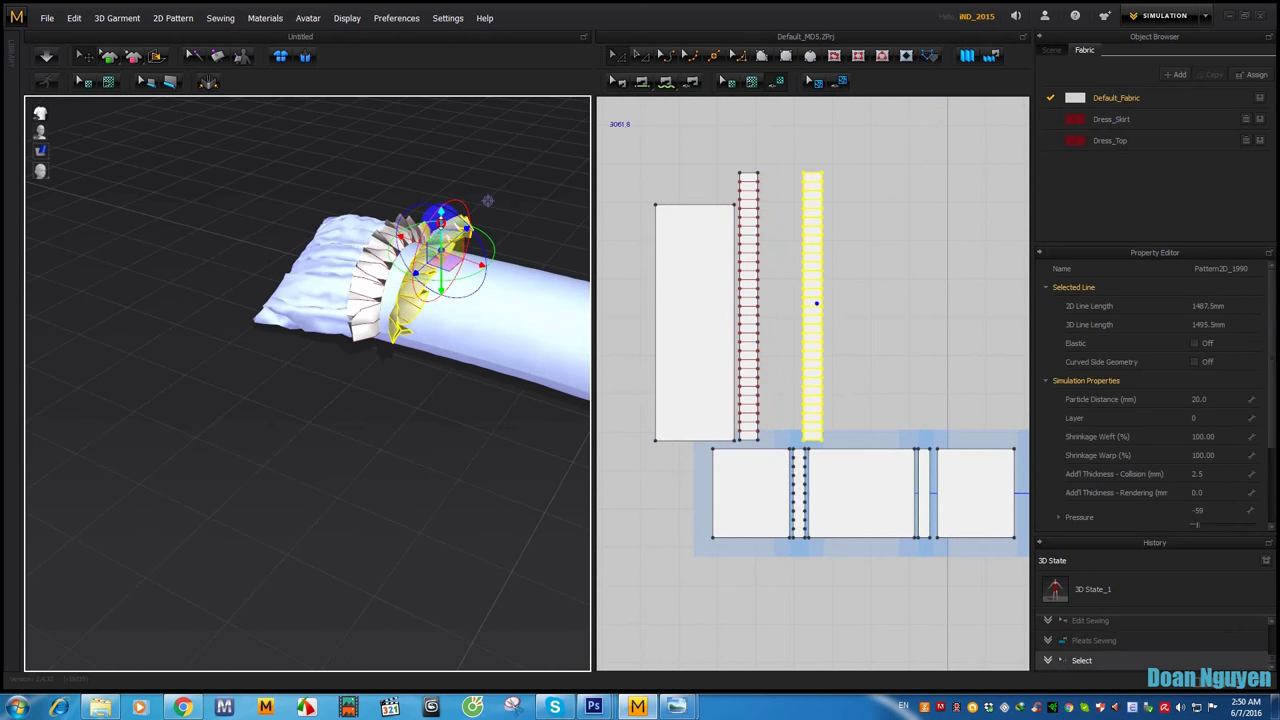
right_click_drag(503, 297, 543, 275)
key("space")
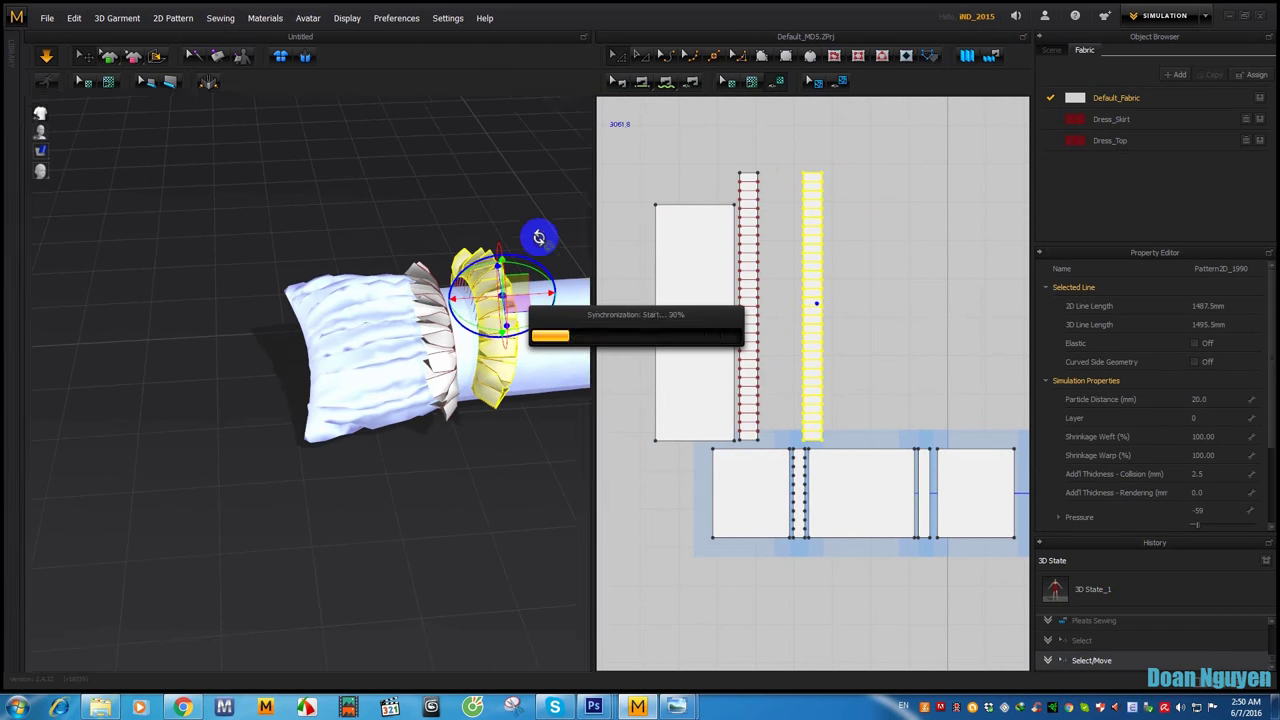
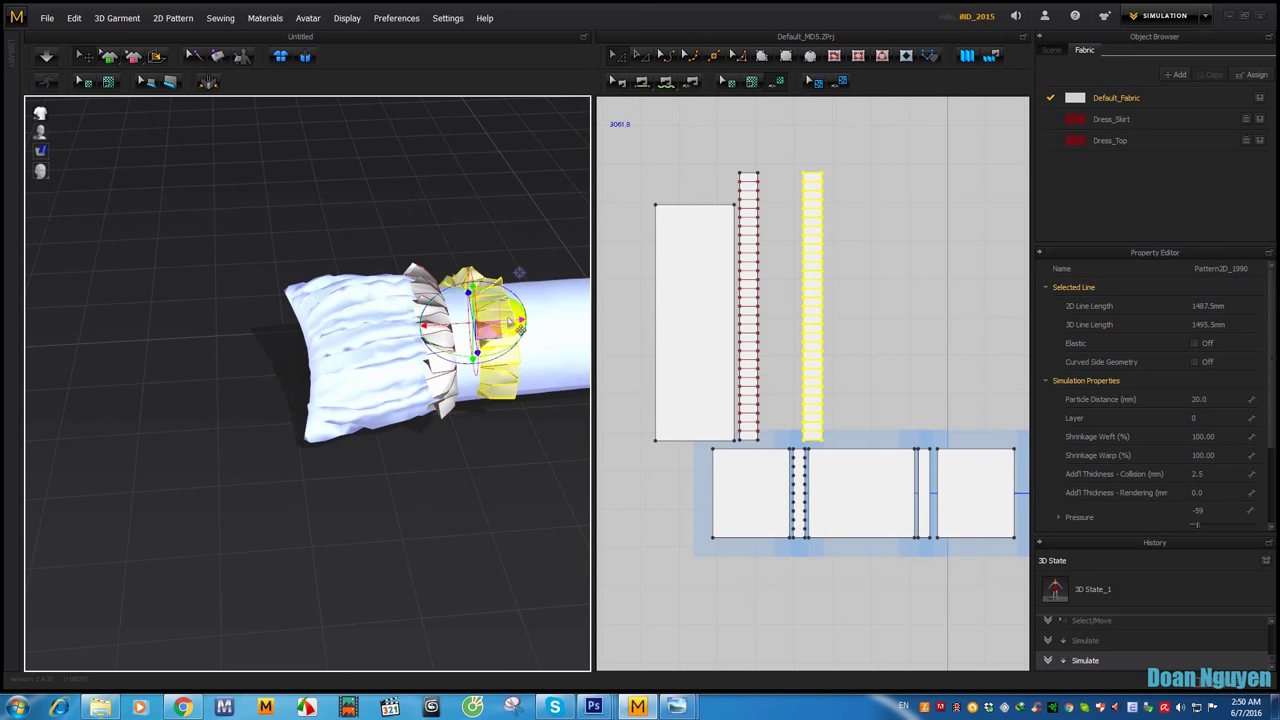
Step: Drag the second pleated ruffle around the arm beside the first, then deselect it
mouse_move(510, 316)
right_mouse_down()
mouse_move(485, 220)
mouse_move(402, 293)
mouse_move(374, 287)
right_mouse_up()
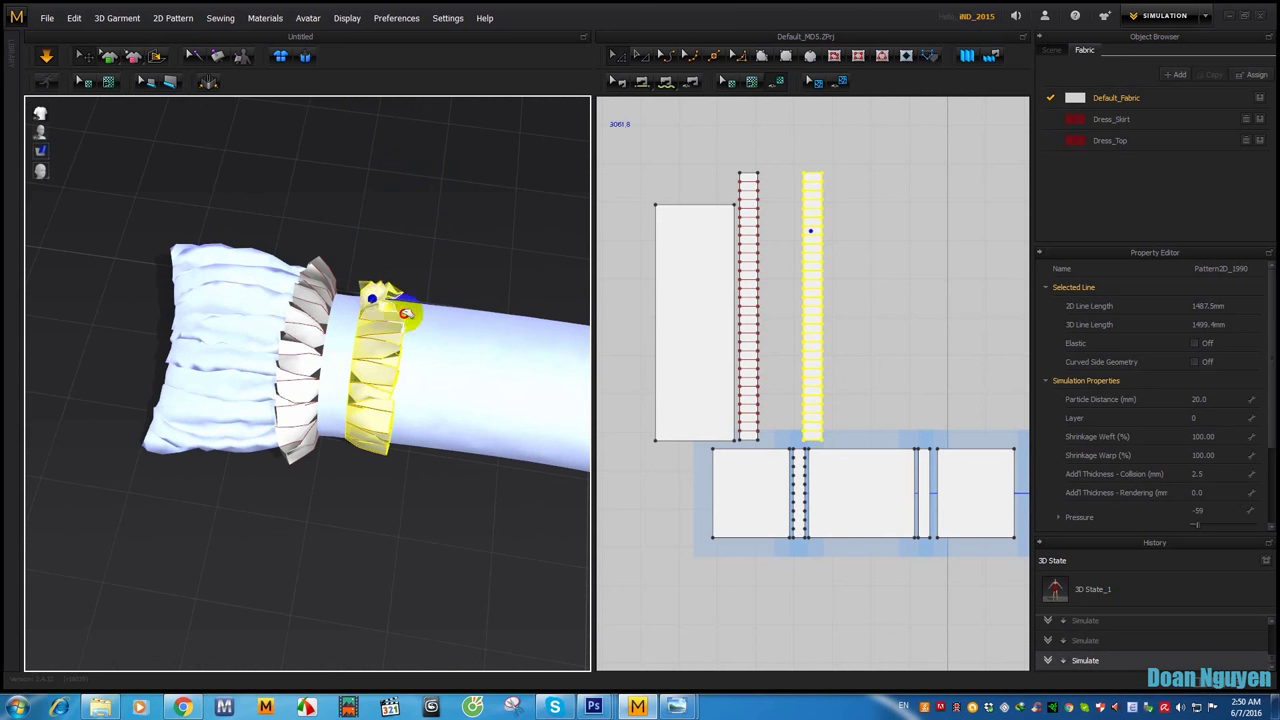
left_click_drag(405, 314, 390, 291)
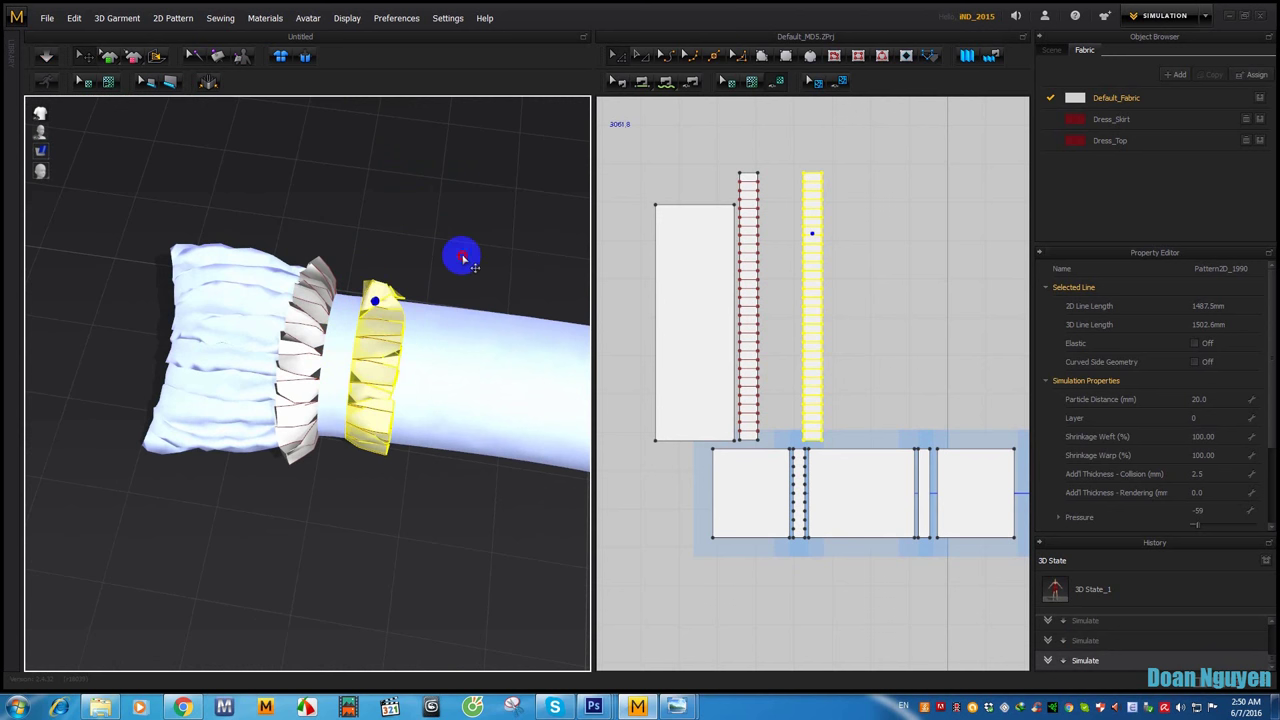
left_click(452, 270)
scroll(463, 288, "up", 3)
scroll(463, 288, "down", 3)
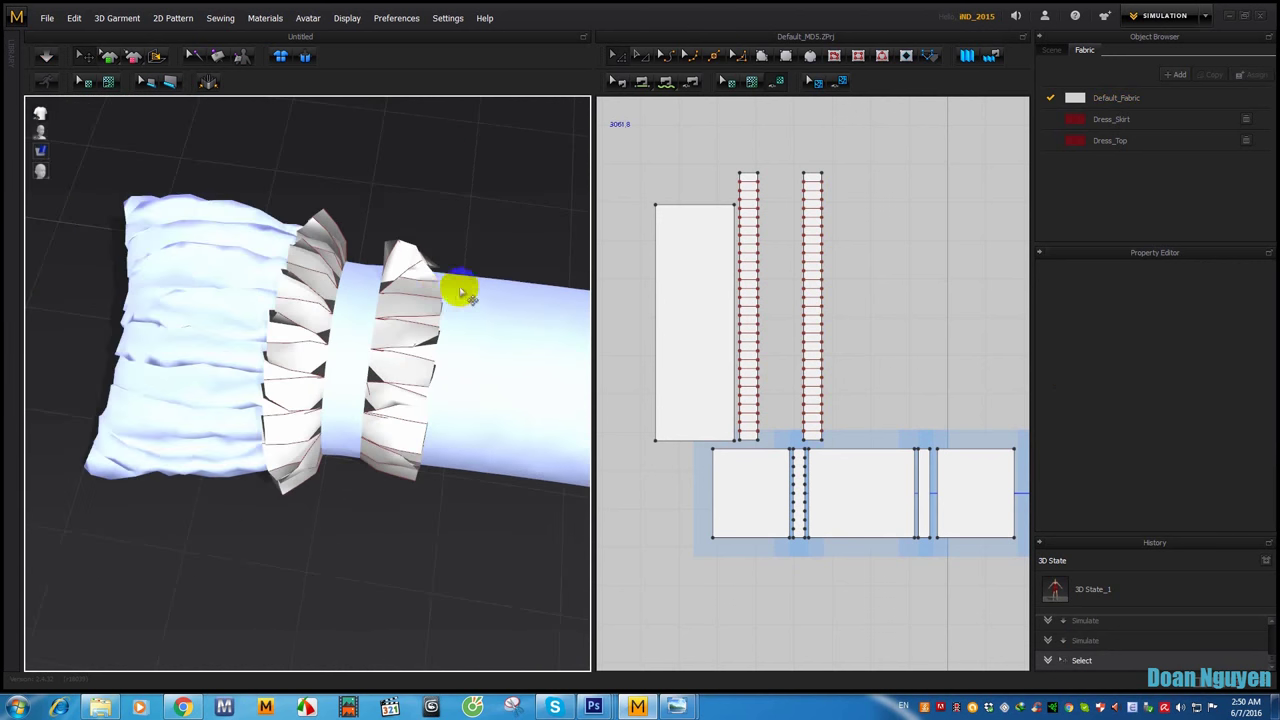
left_click(748, 215)
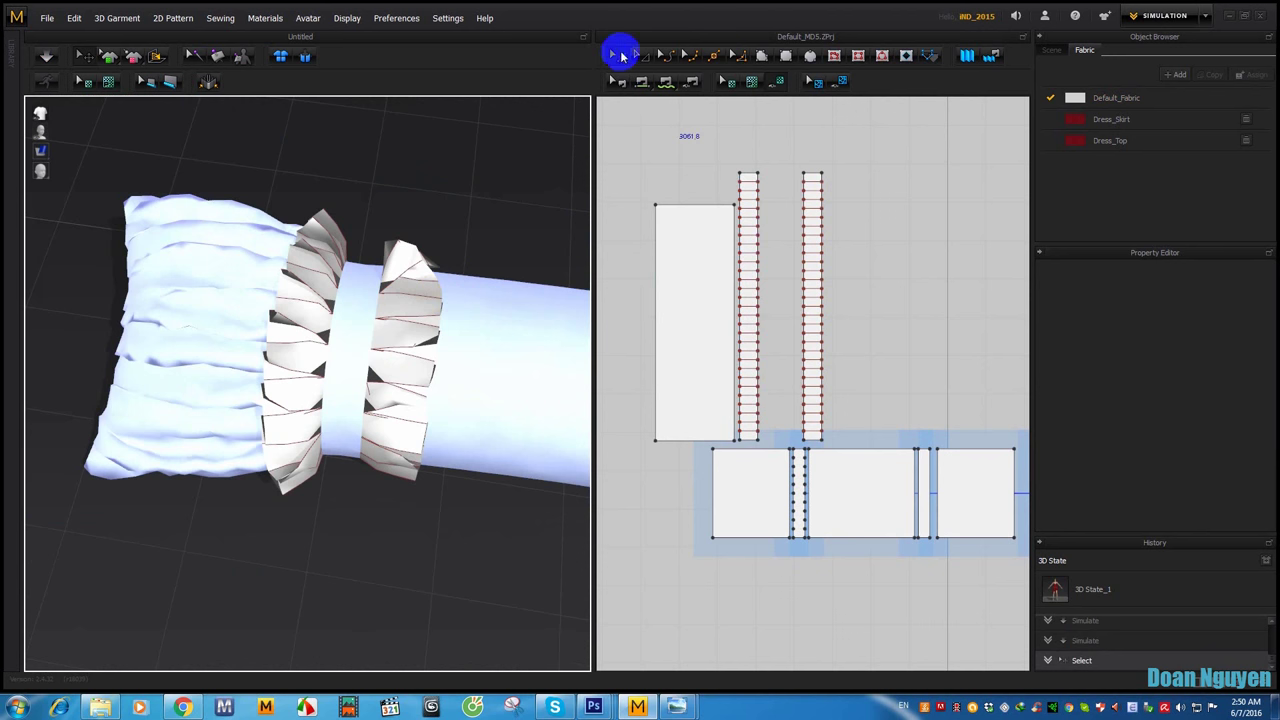
Step: Give both pleat strips a 10.0 particle distance and briefly re-simulate them
left_click(612, 55)
key("ctrl+a")
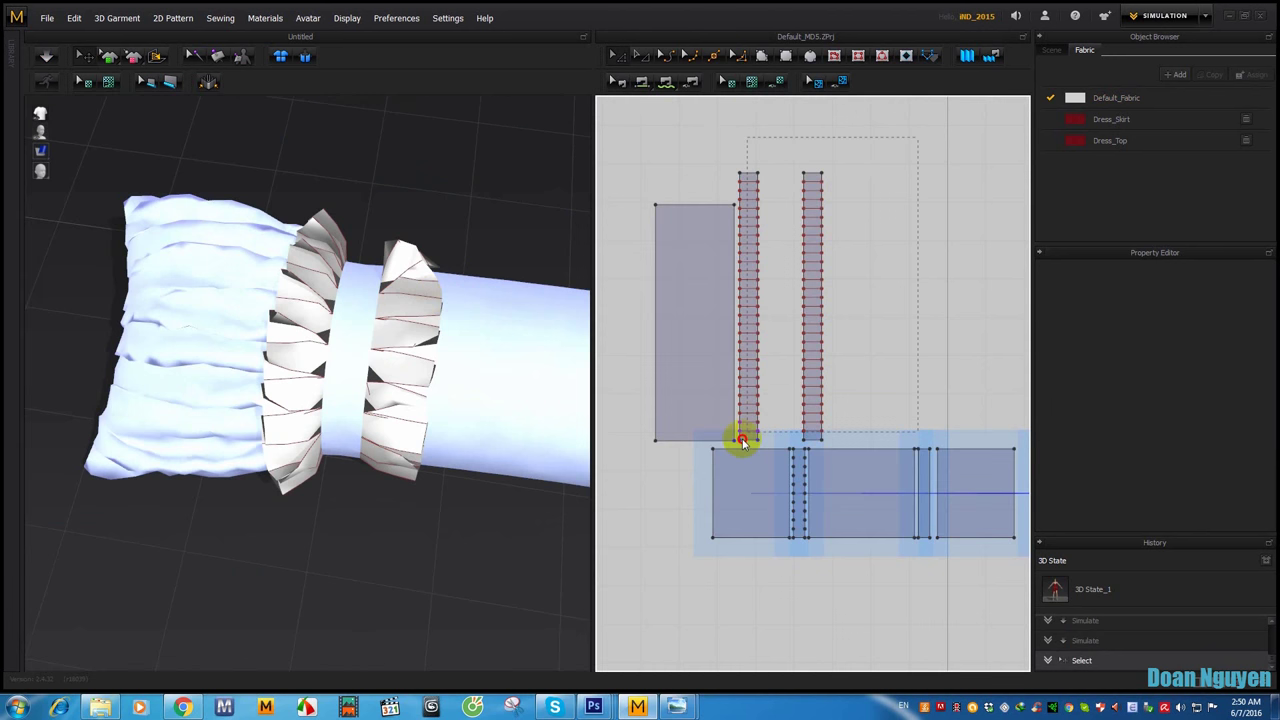
left_click_drag(918, 138, 740, 448)
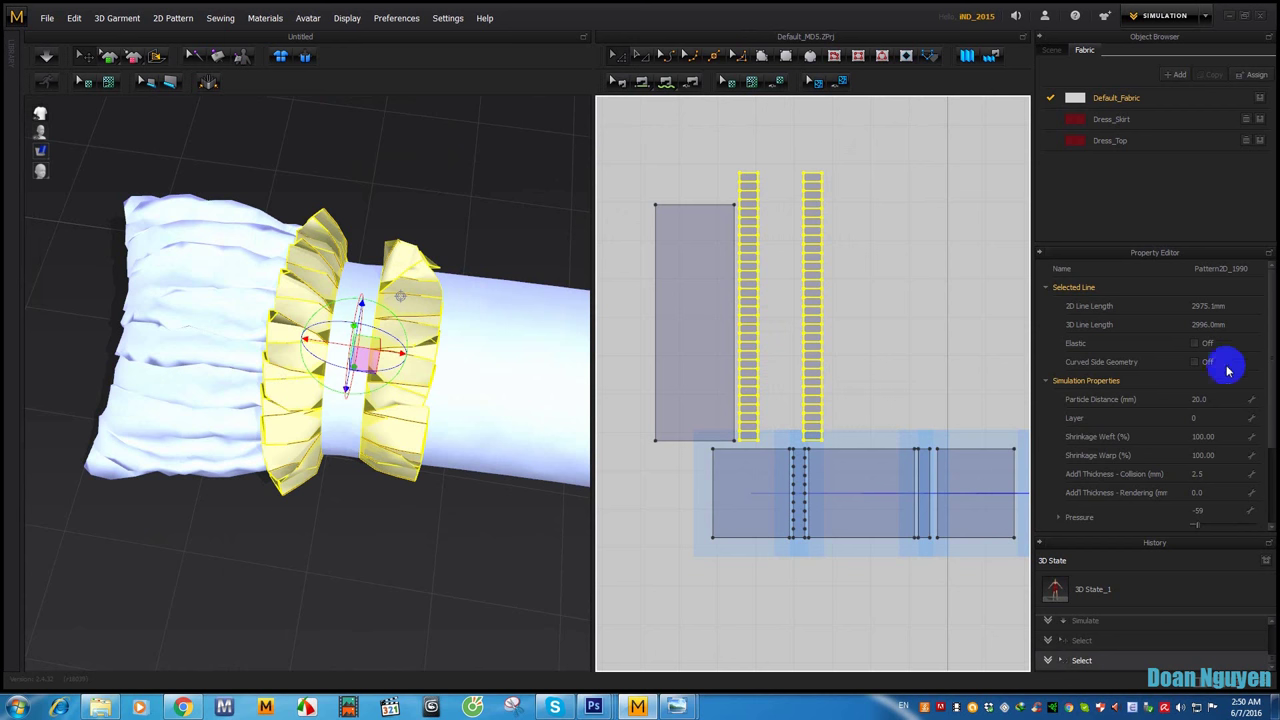
double_click(1220, 398)
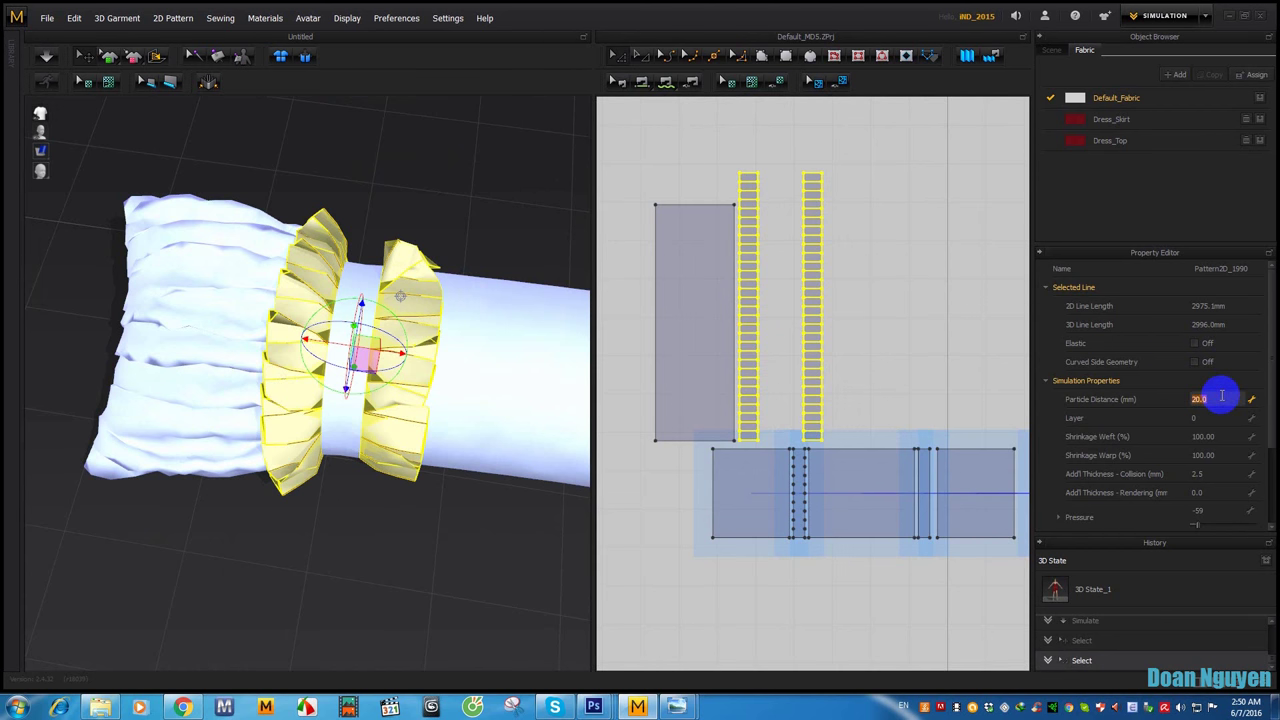
type("10")
key("Return")
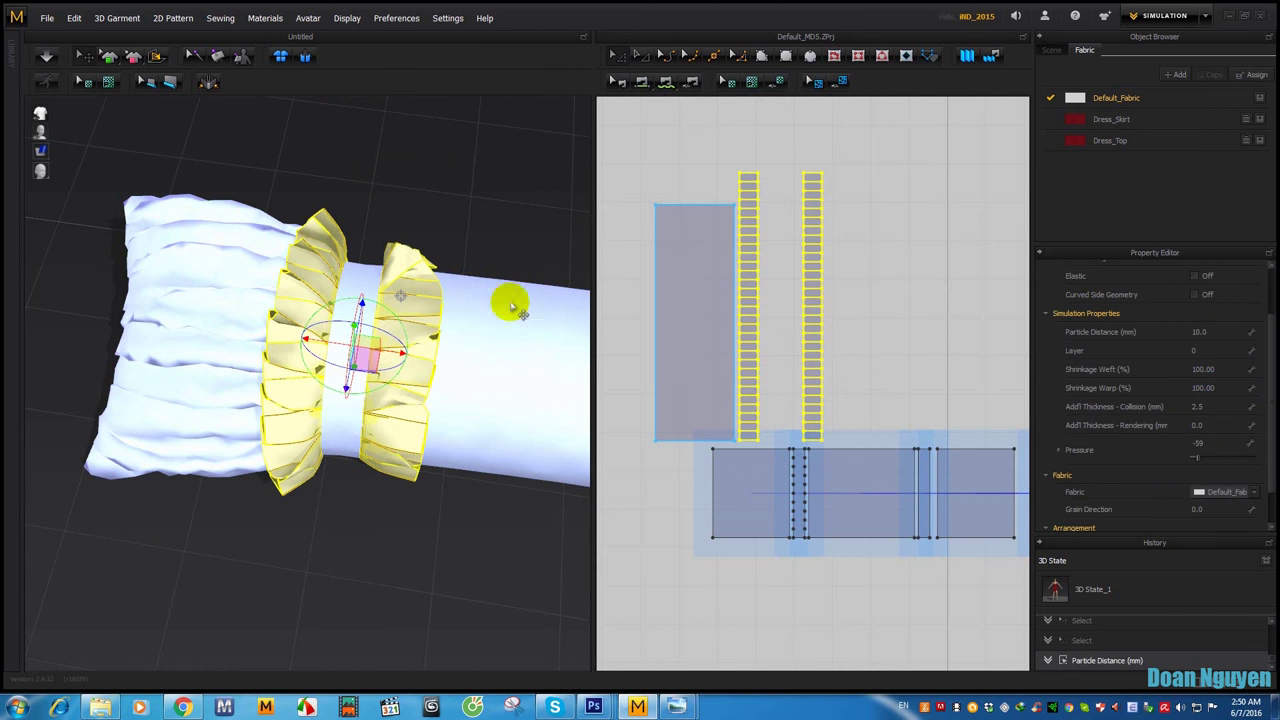
key("space")
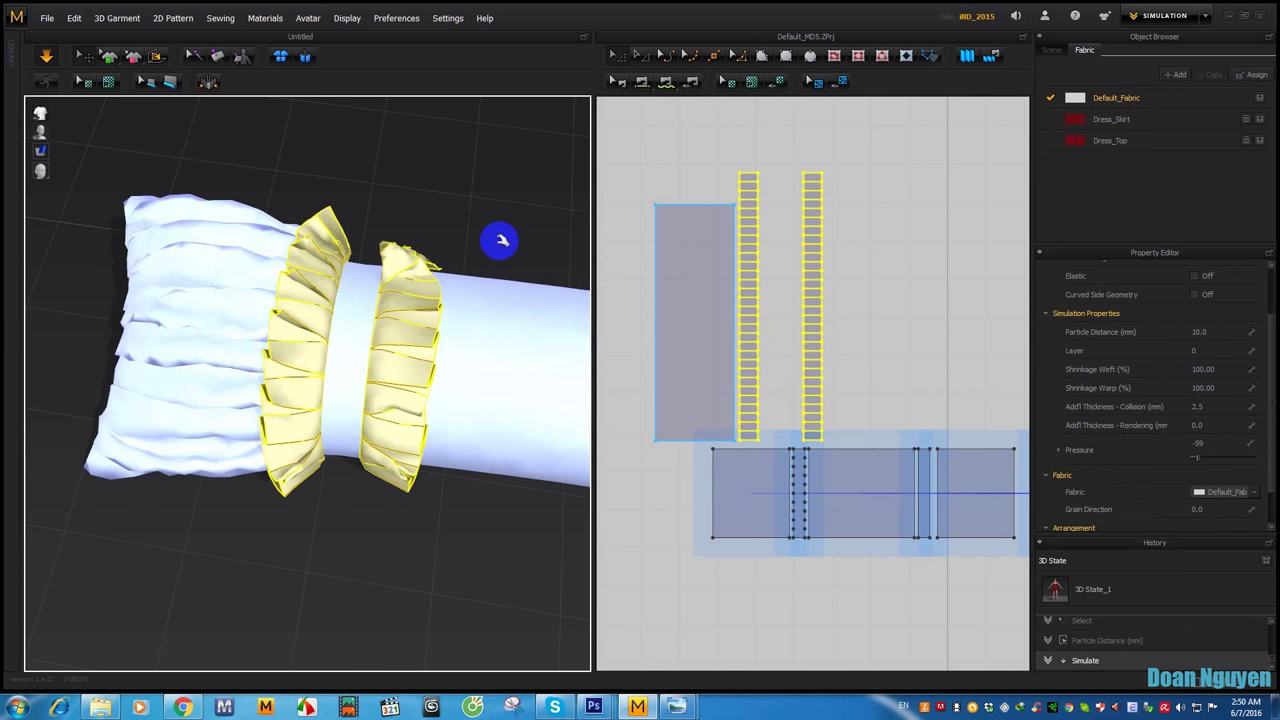
key("space")
Step: Pull the outer ruffle snugly into place on the arm beside the inner one
left_click(490, 234)
right_click_drag(486, 234, 357, 251)
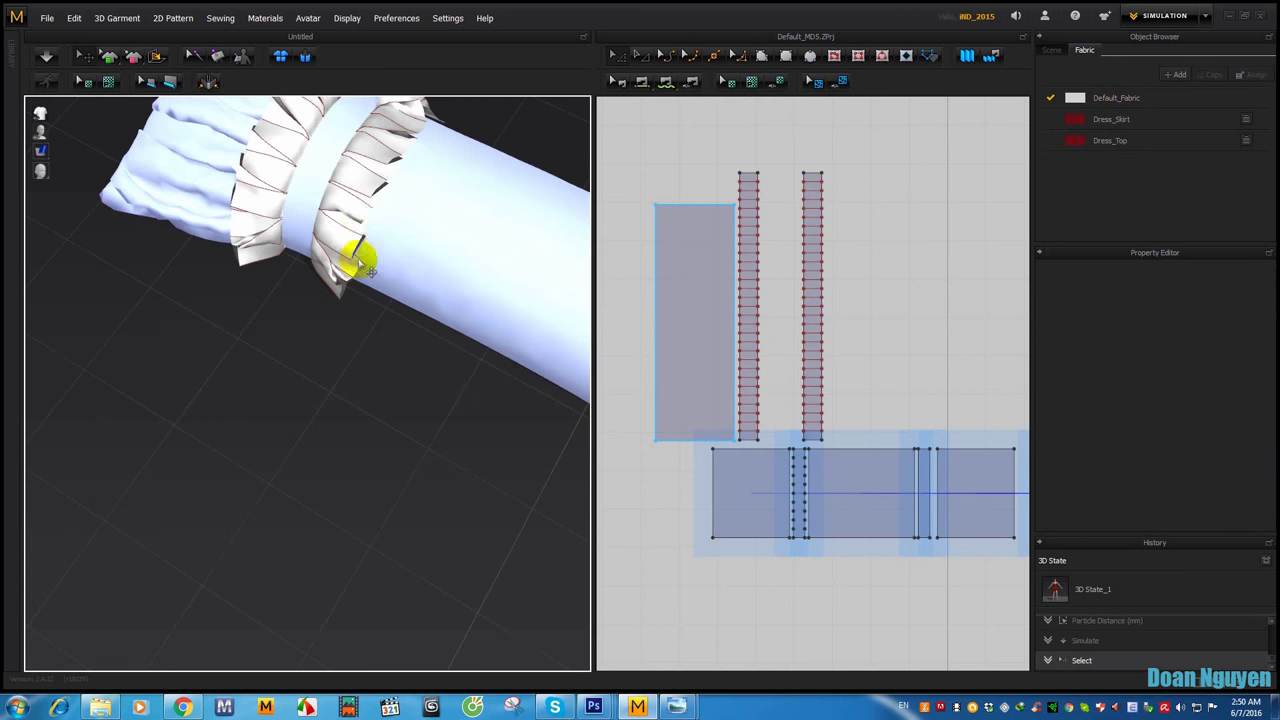
mouse_move(326, 313)
right_mouse_down()
mouse_move(400, 194)
mouse_move(447, 165)
right_mouse_up()
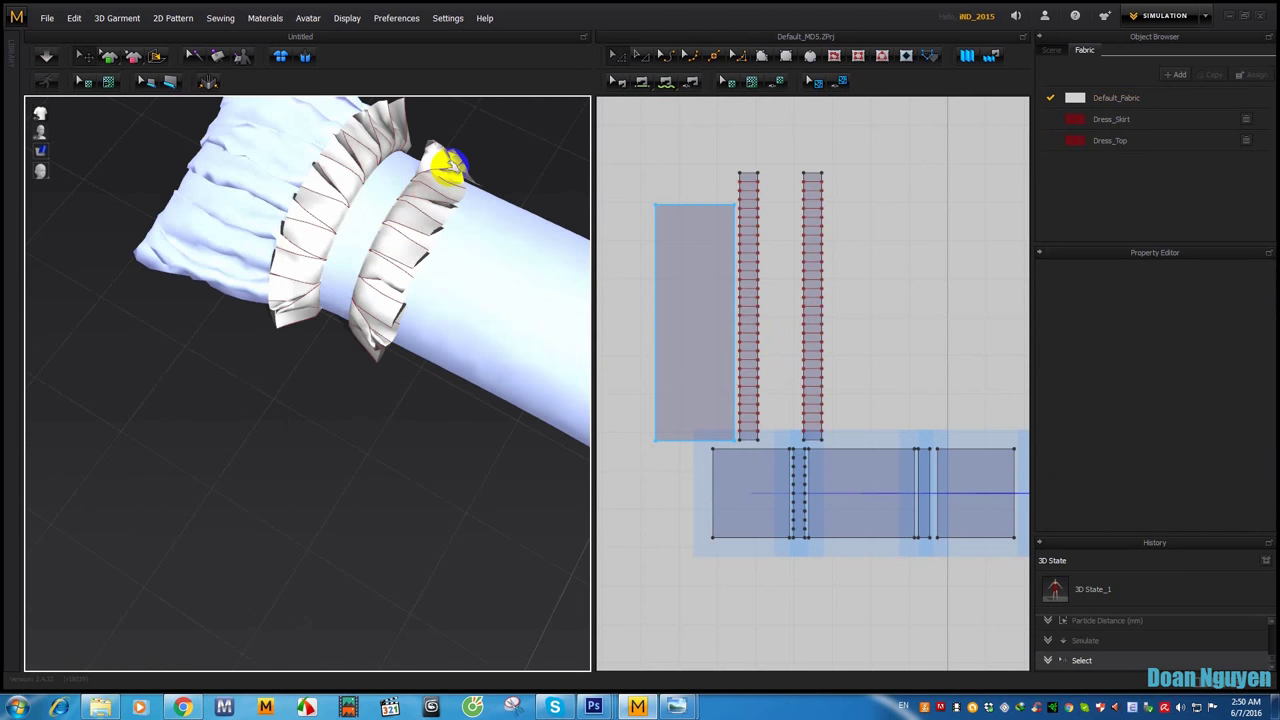
left_click(445, 165)
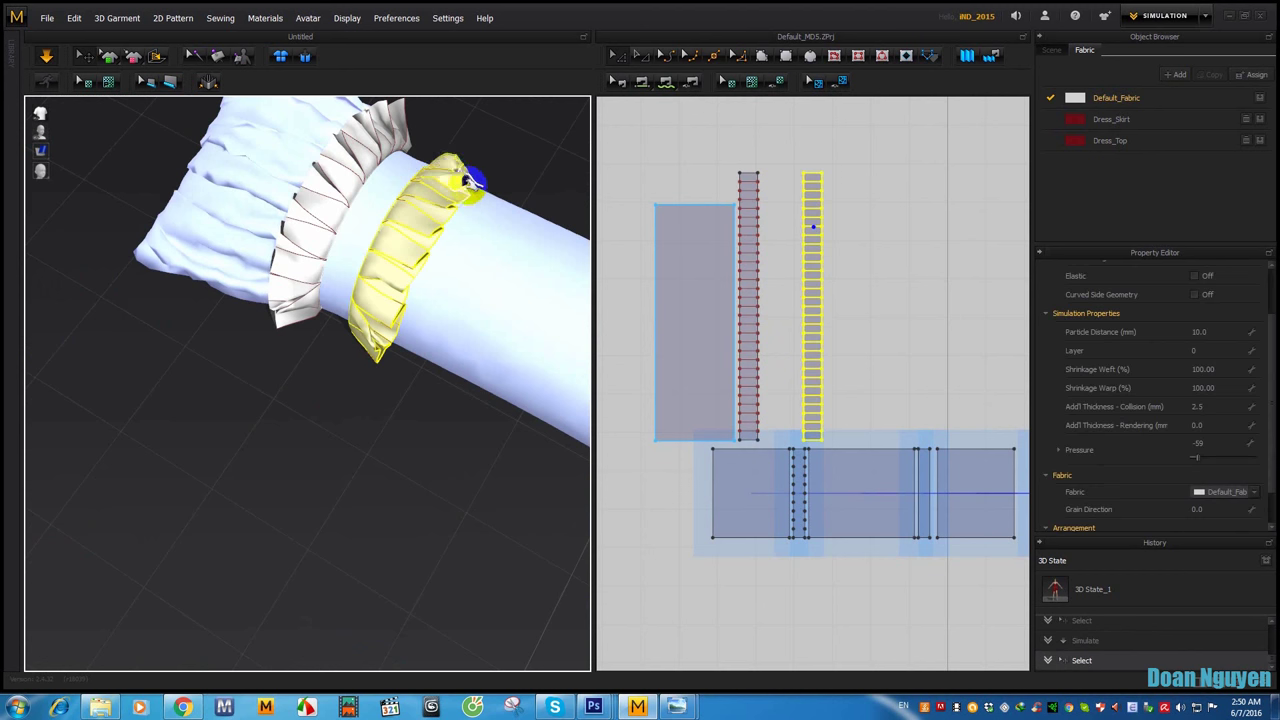
mouse_move(466, 180)
left_mouse_down()
mouse_move(482, 186)
mouse_move(470, 178)
mouse_move(549, 128)
left_mouse_up()
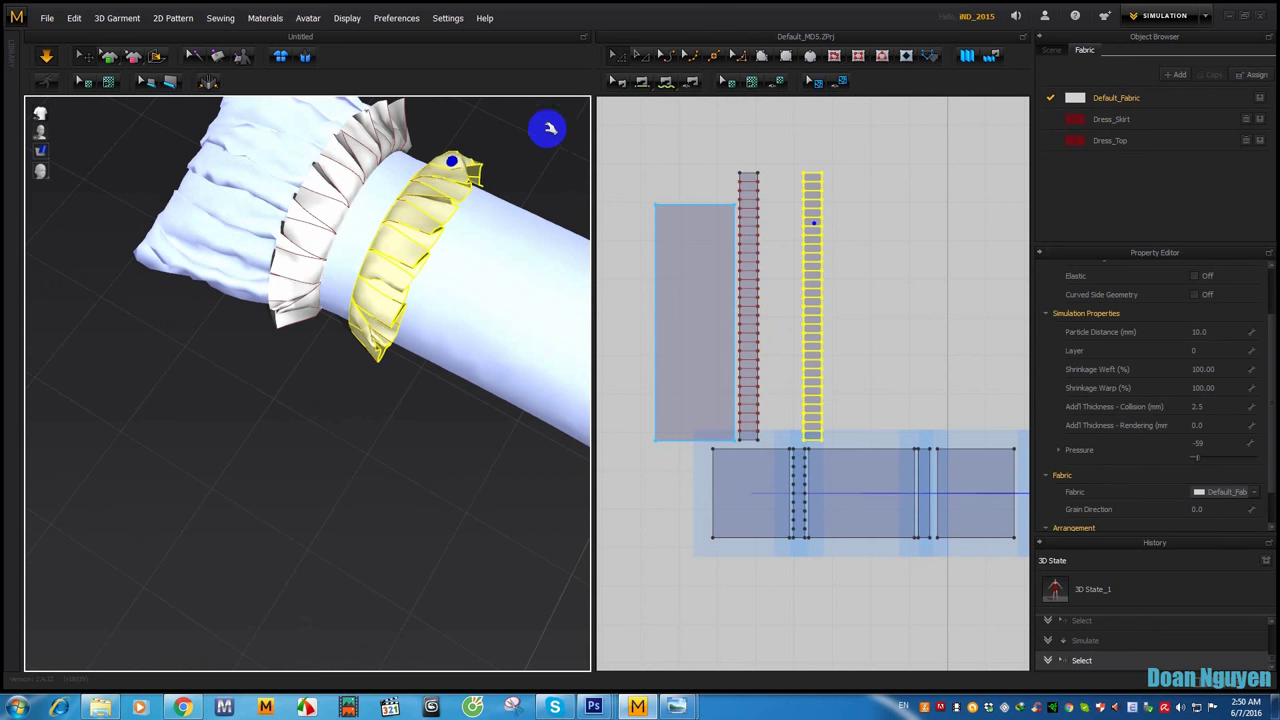
right_click_drag(541, 145, 360, 206)
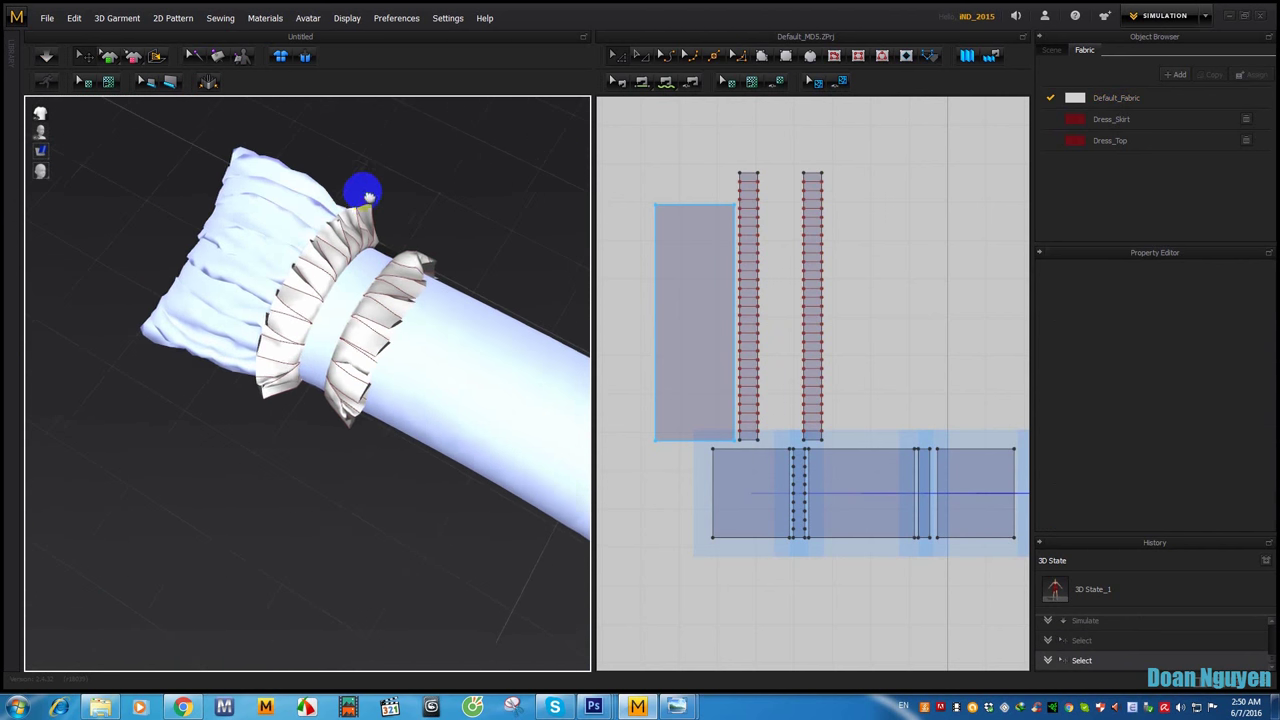
Step: Zoom in on the lower pattern and copy the narrow button-band strip
left_click(363, 191)
right_click_drag(830, 209, 849, 214)
scroll(834, 240, "up", 2)
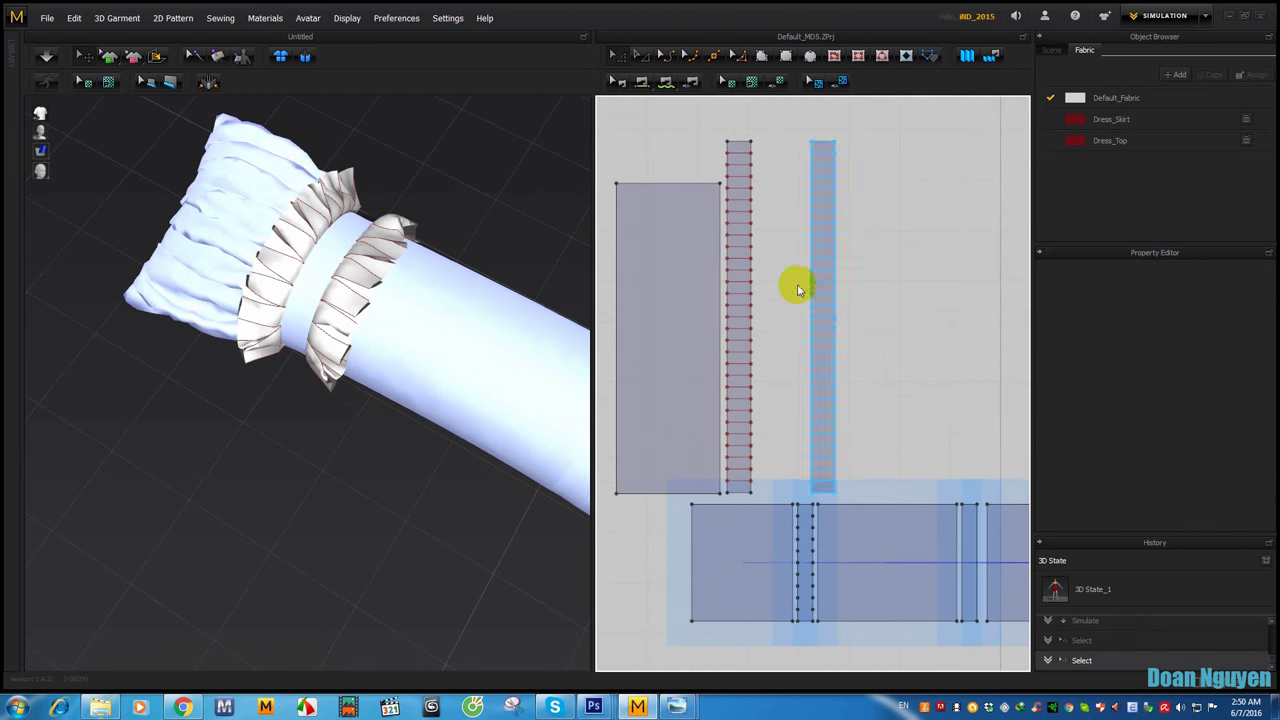
mouse_move(794, 283)
right_mouse_down()
mouse_move(820, 204)
mouse_move(786, 277)
mouse_move(797, 334)
right_mouse_up()
scroll(777, 351, "up", 1)
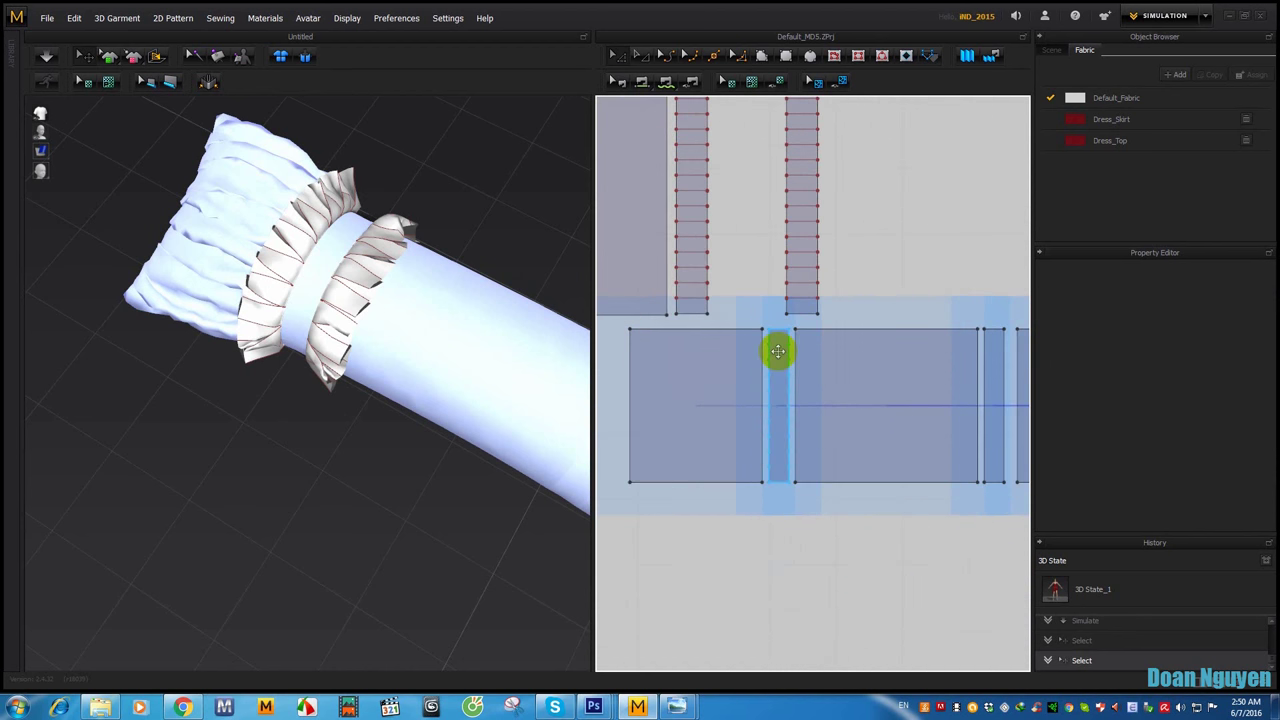
left_click(778, 352)
left_click(778, 352)
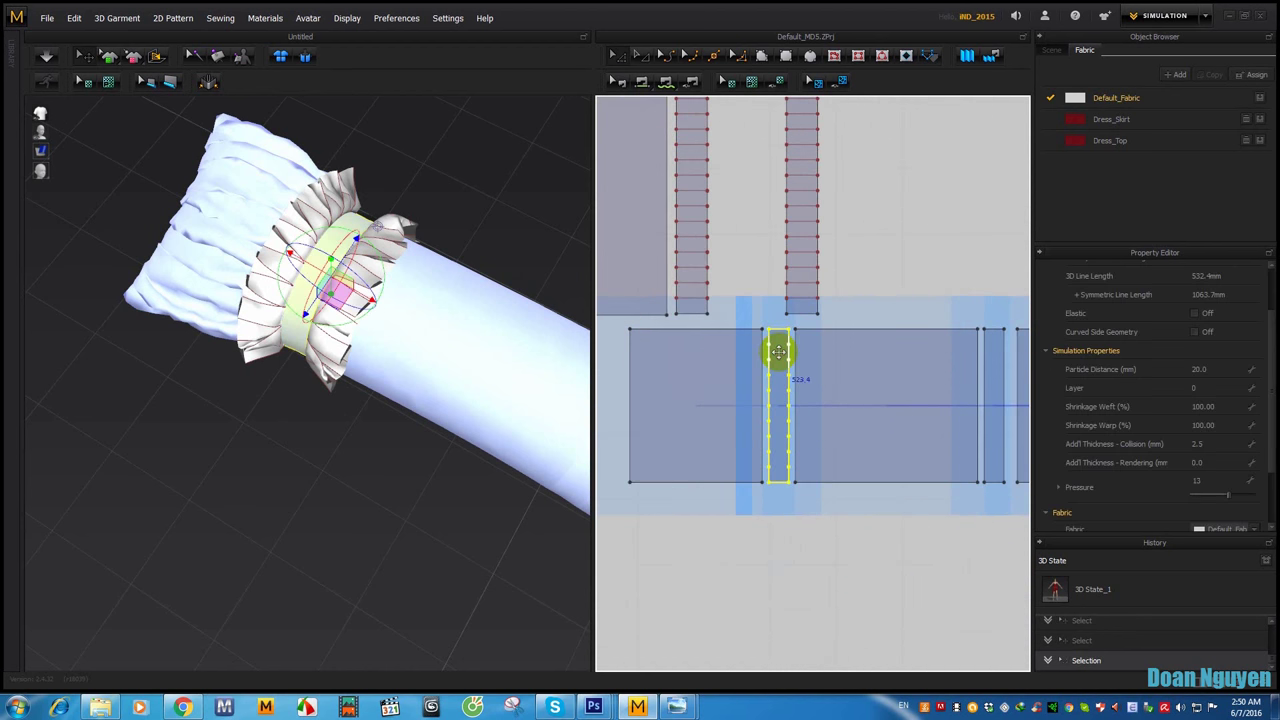
right_click(778, 352)
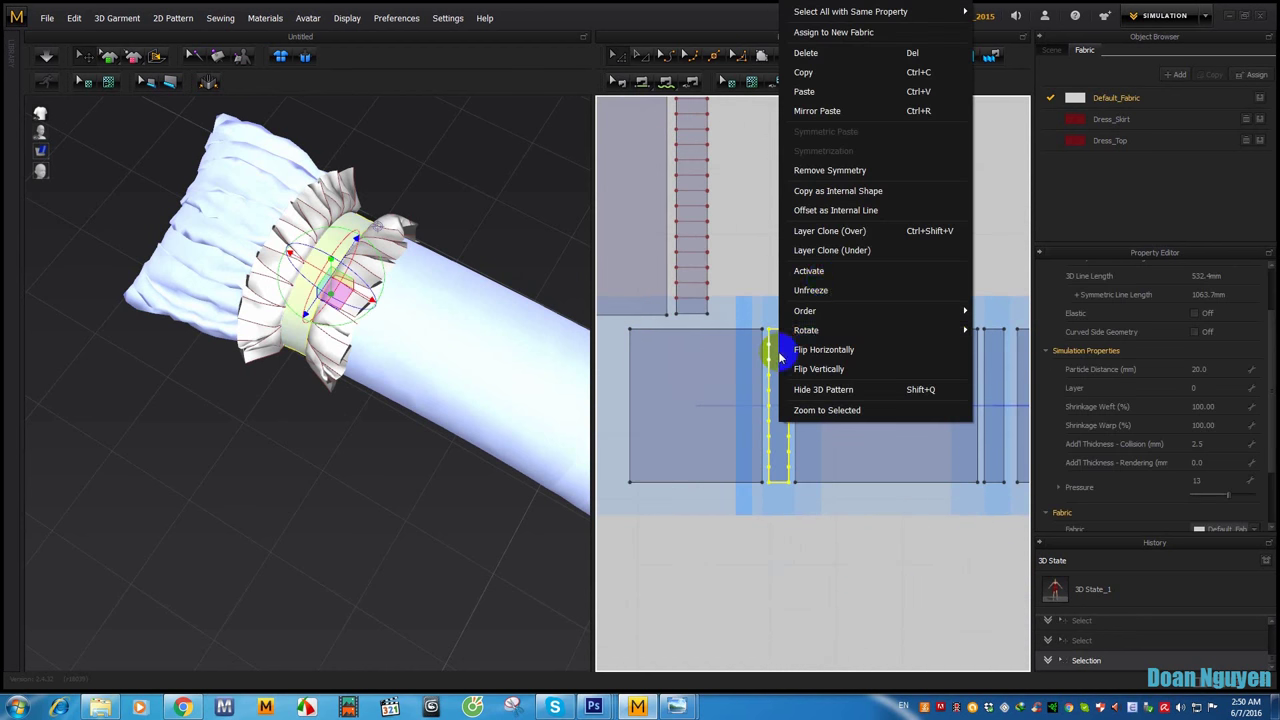
left_click(860, 71)
Step: Paste a trial copy of the strip between the pleat strips, then delete it
right_click(741, 231)
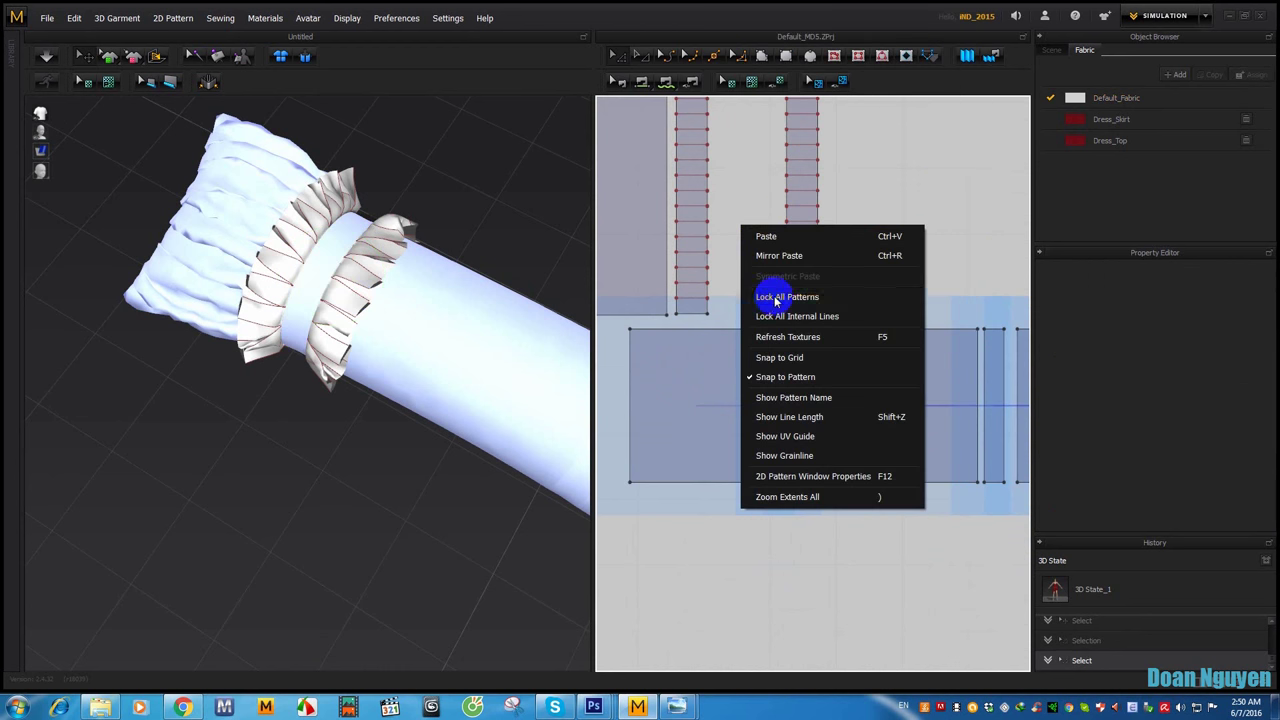
left_click(770, 236)
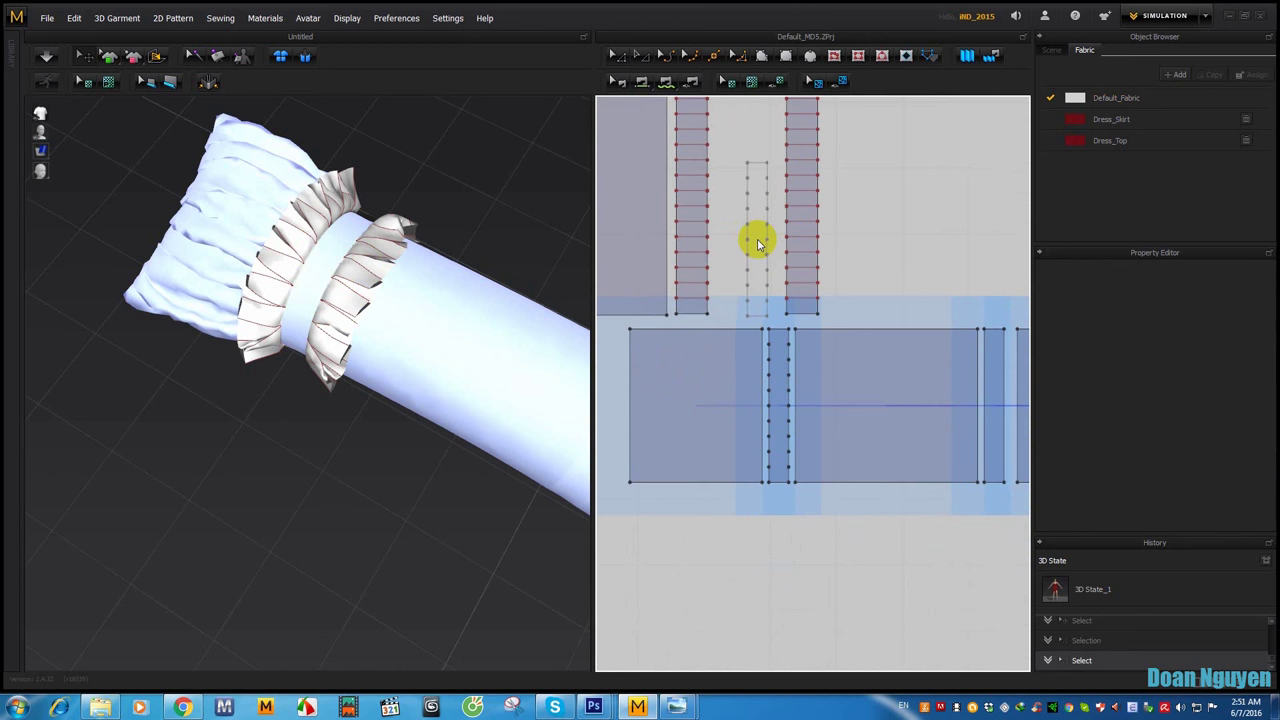
left_click(759, 237)
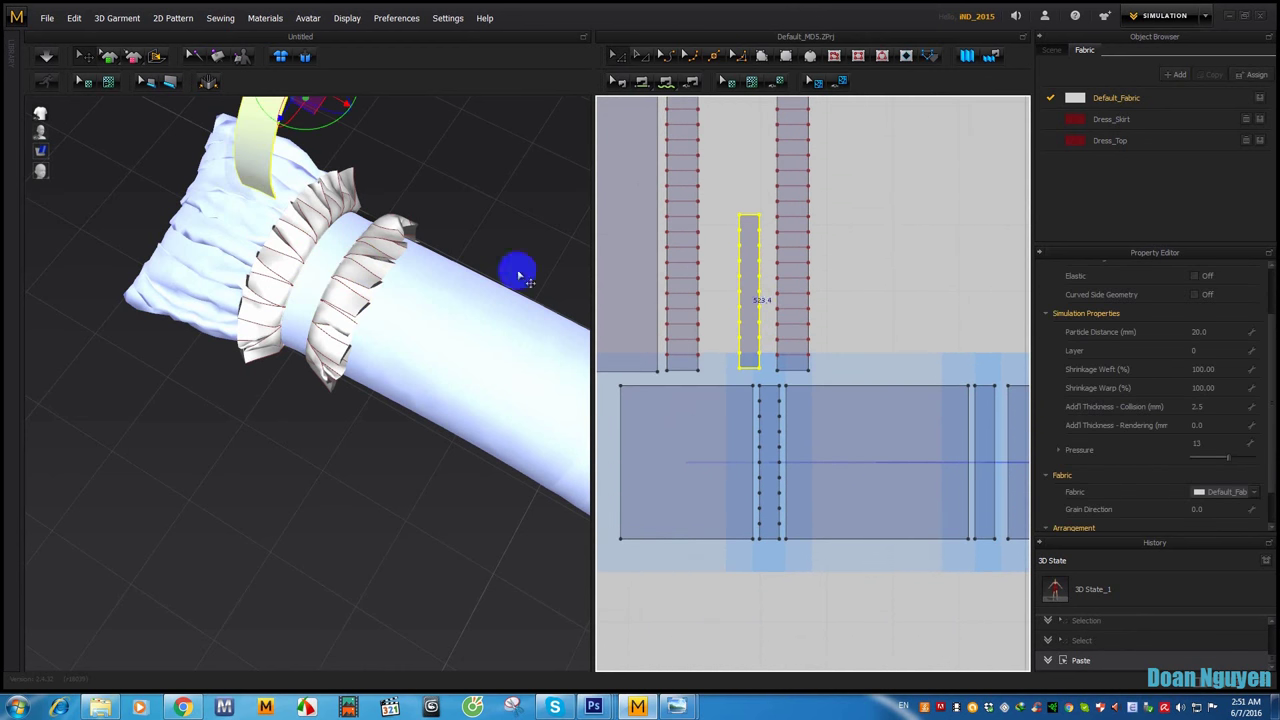
right_click_drag(517, 271, 324, 256)
key("Delete")
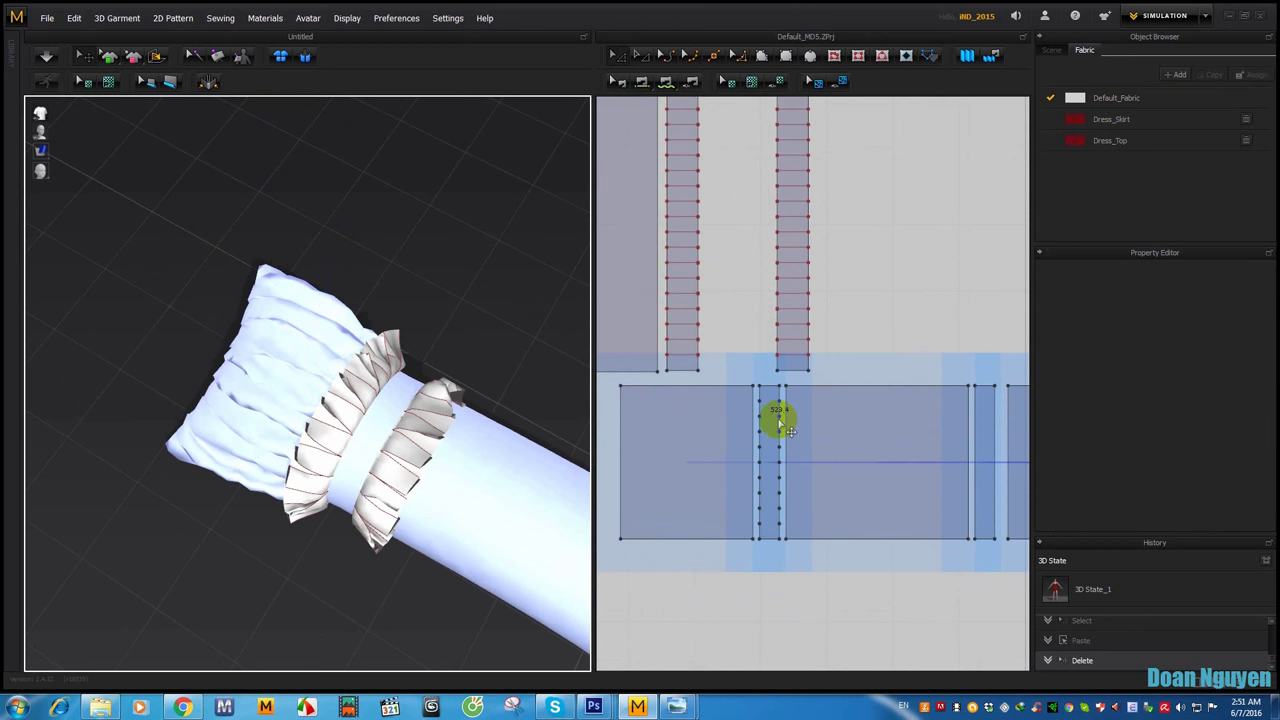
Step: Copy the narrow strip again and paste it between the pleat strips
left_click(772, 409)
right_click(772, 409)
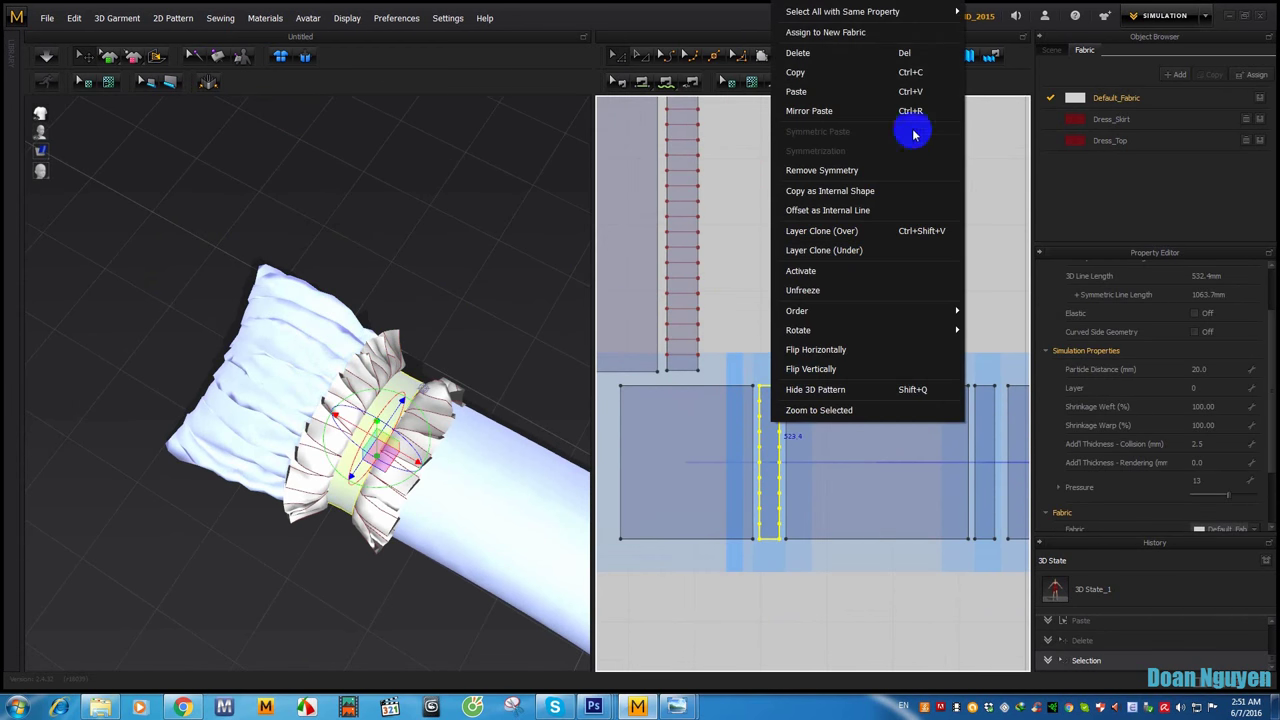
left_click(881, 88)
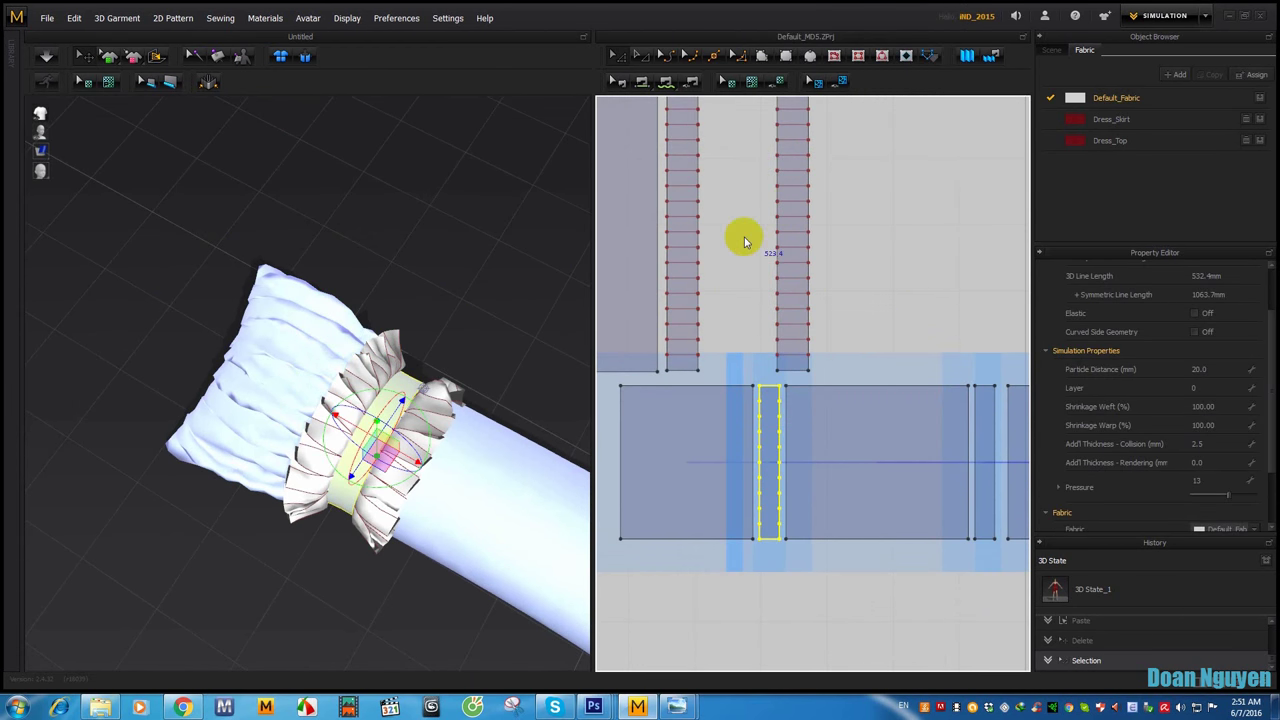
right_click(764, 399)
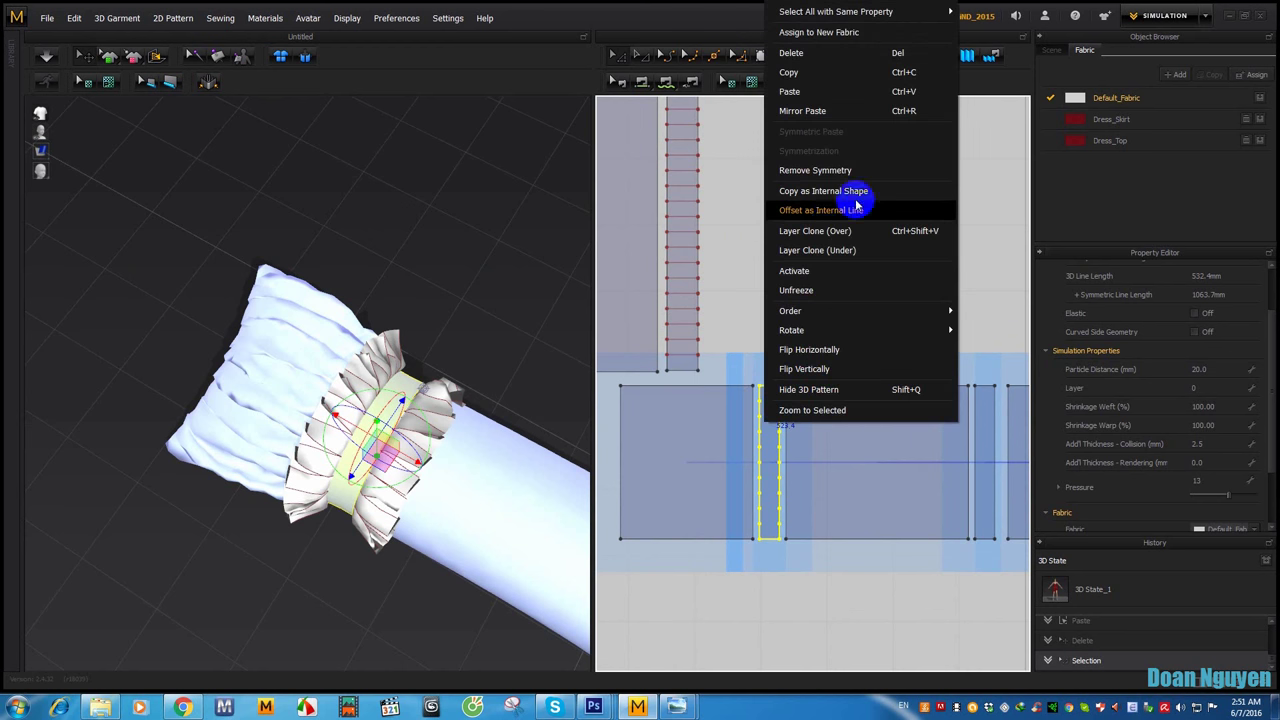
left_click(732, 233)
left_click(758, 404)
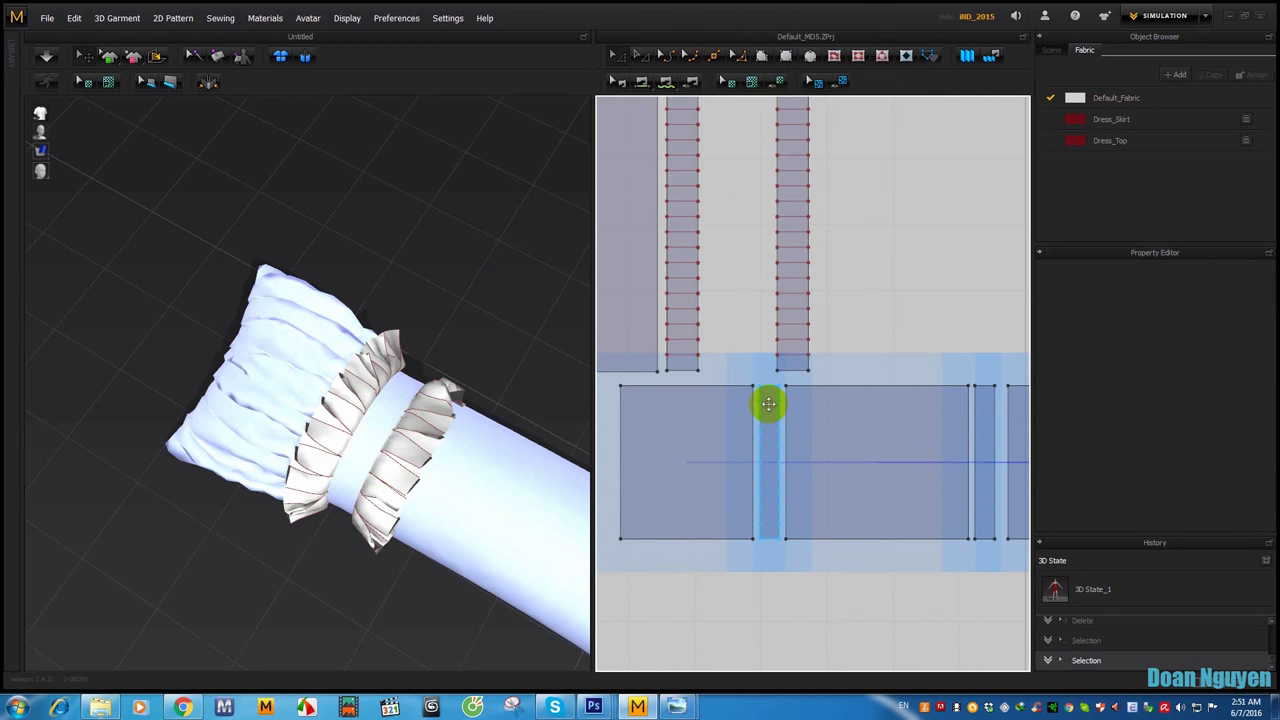
left_click(768, 403)
left_click(737, 257)
right_click(722, 285)
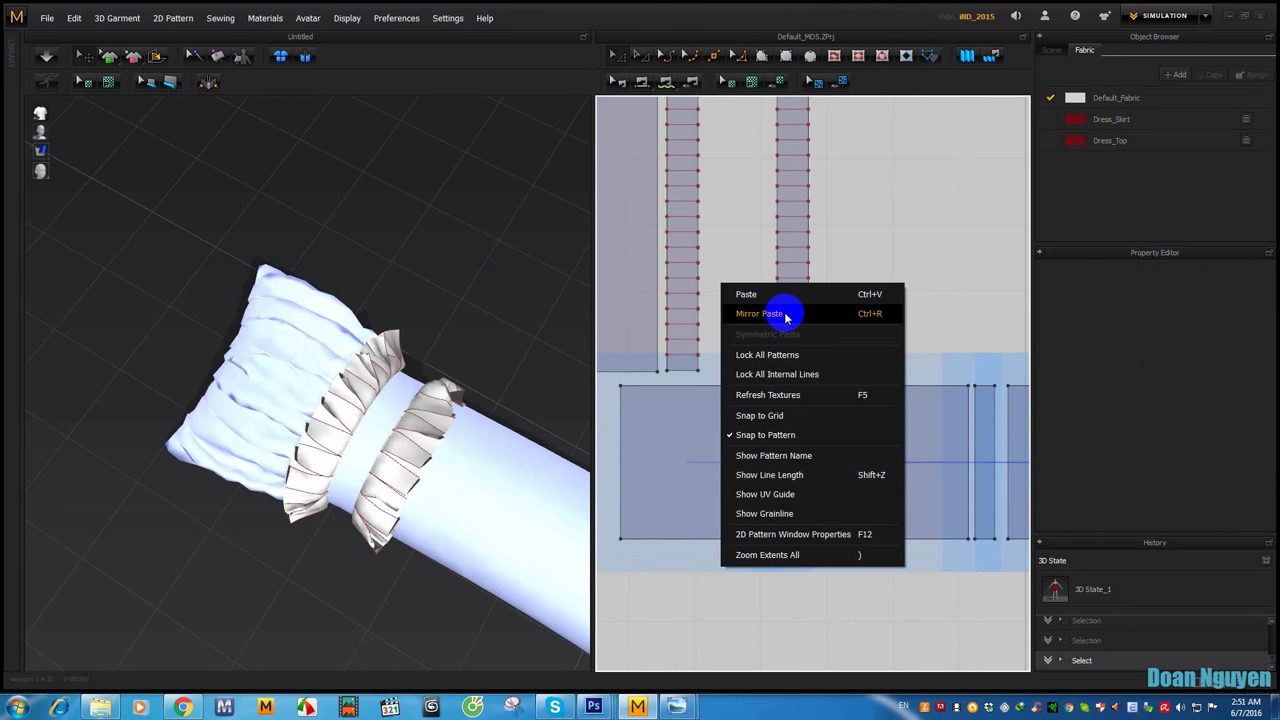
left_click(766, 293)
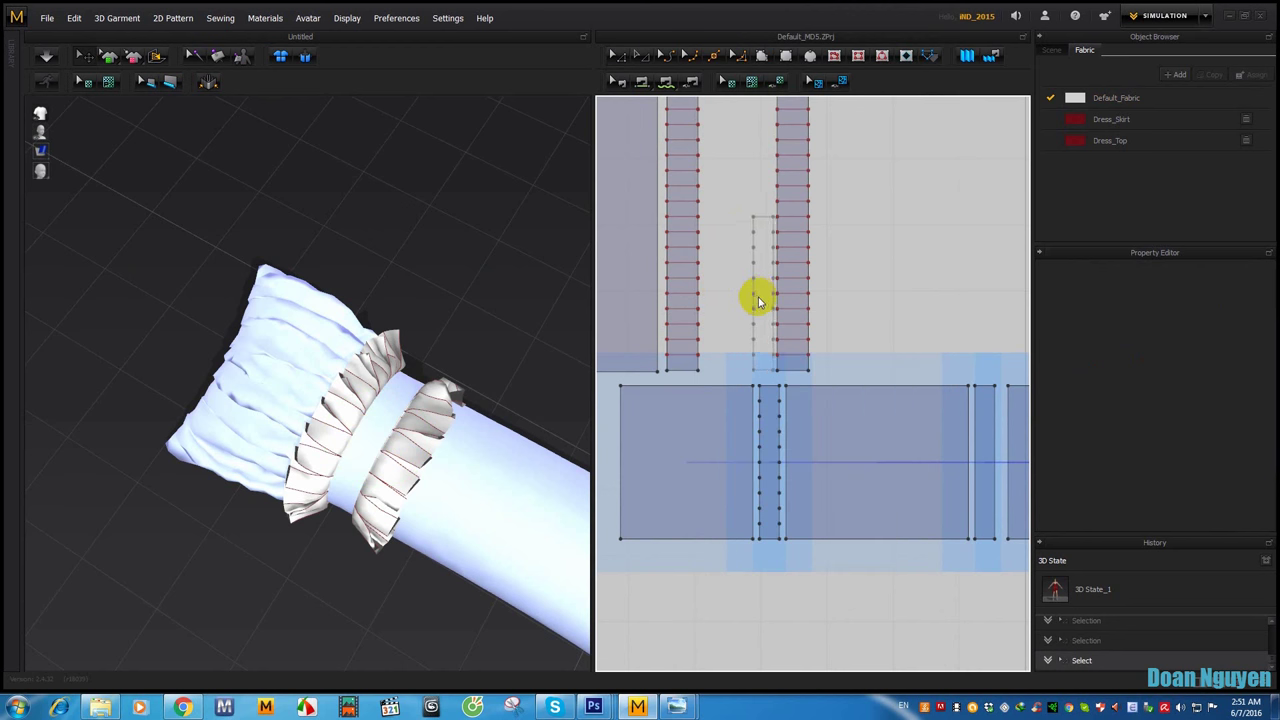
left_click(745, 293)
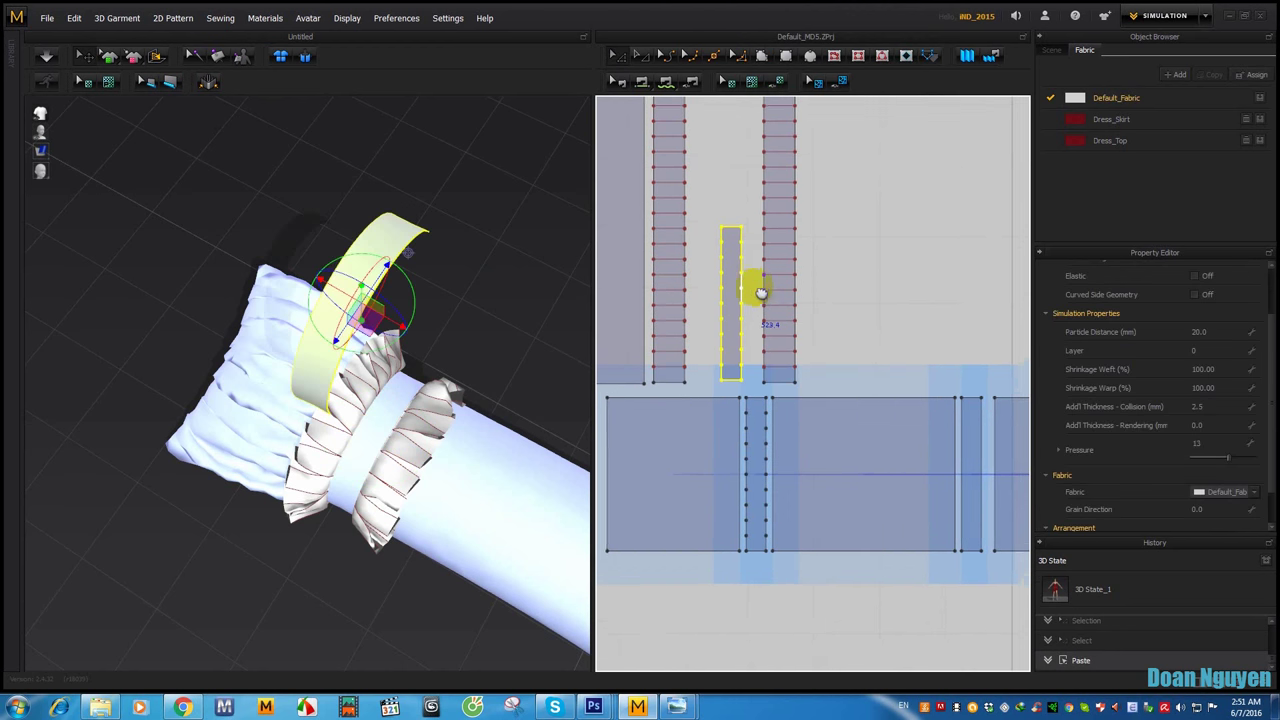
Step: Unfreeze the pasted strip in 3D and orbit to see it above the cuff
right_click(445, 378)
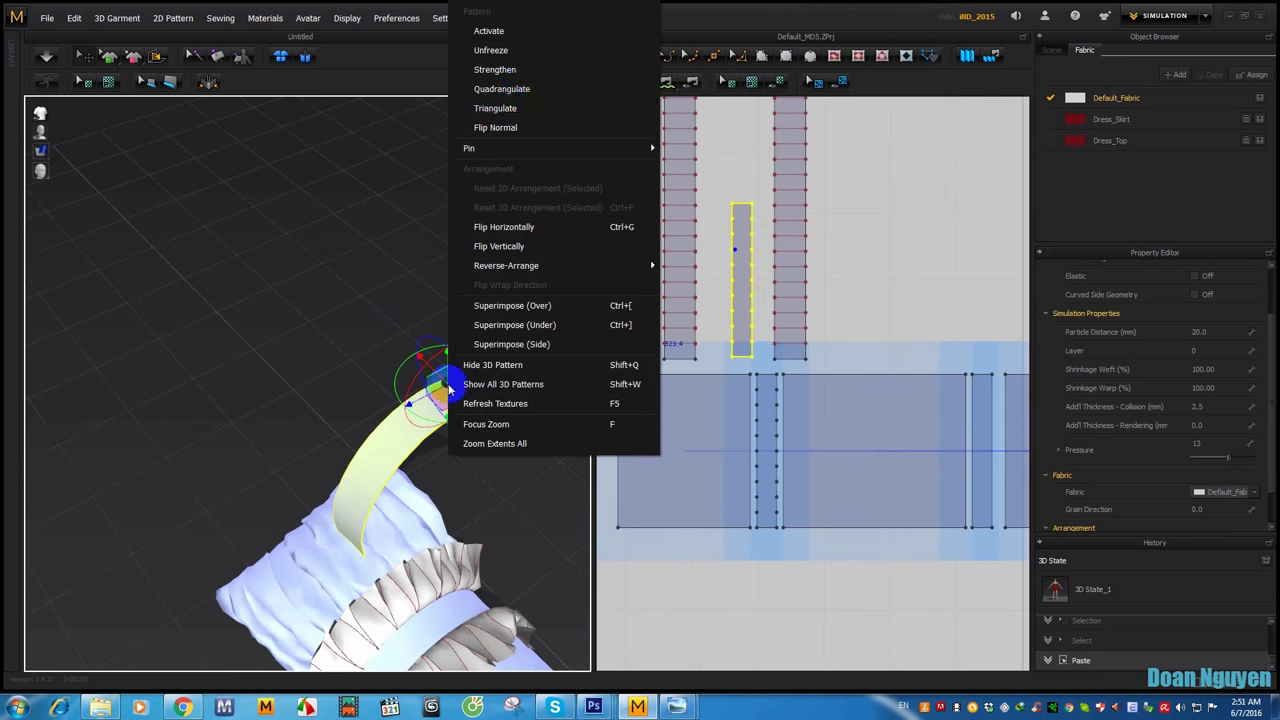
left_click(518, 60)
right_click_drag(403, 323, 366, 331)
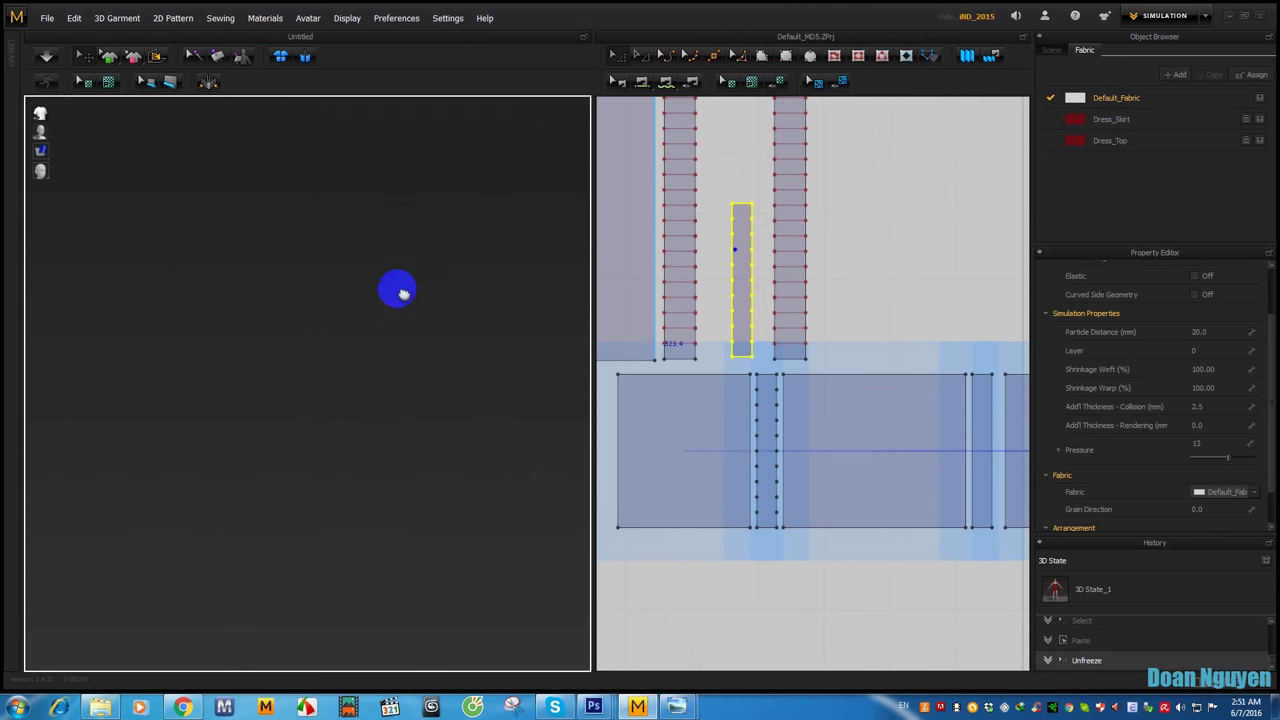
left_click_drag(383, 308, 281, 457)
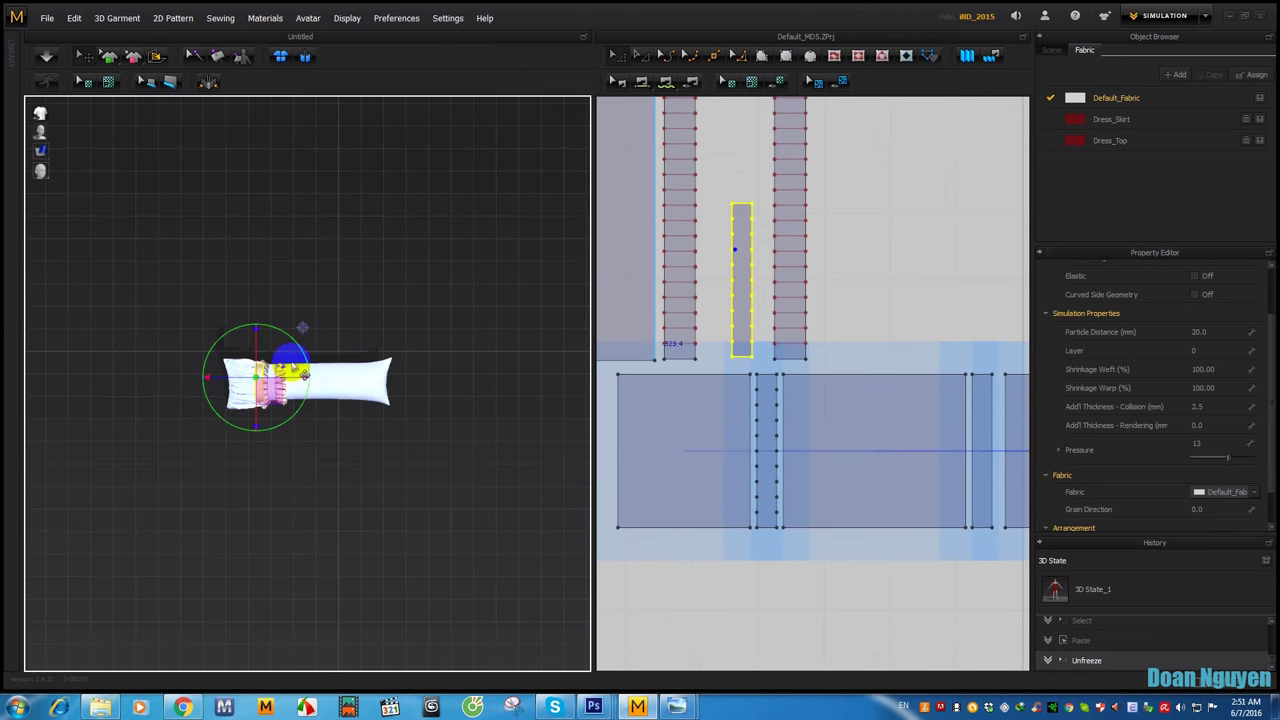
right_click_drag(281, 457, 251, 349)
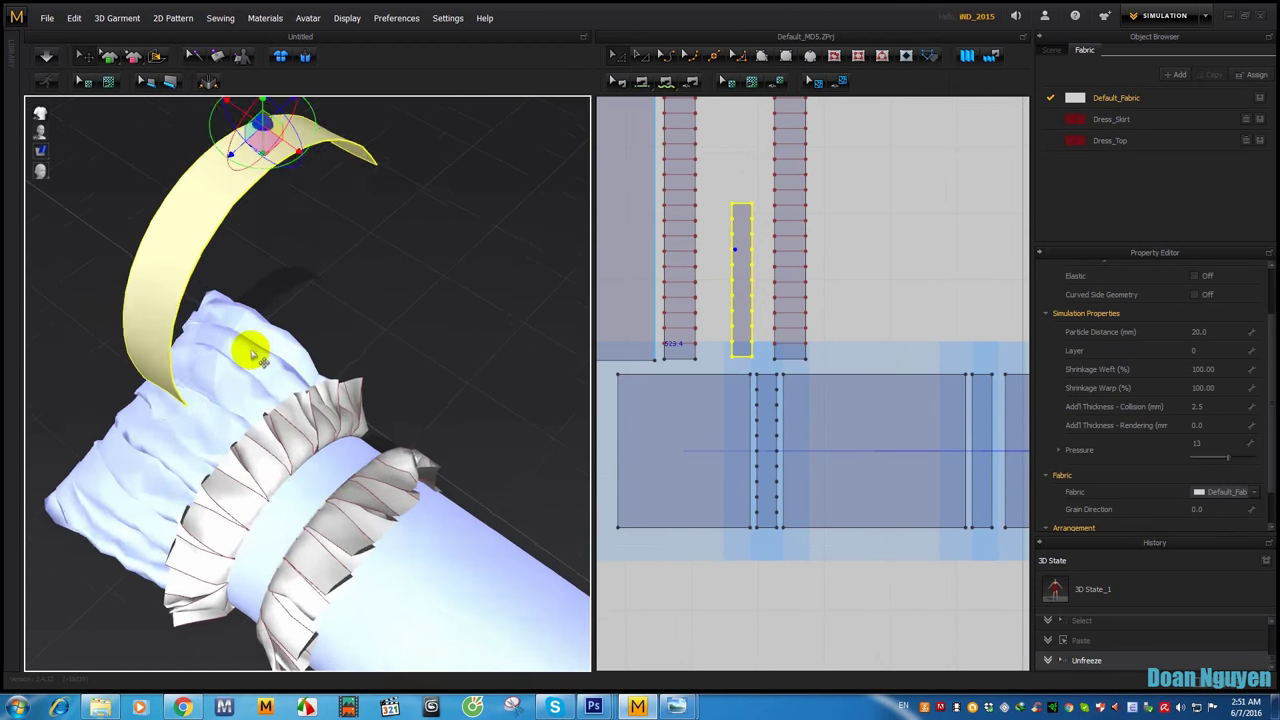
left_click(667, 77)
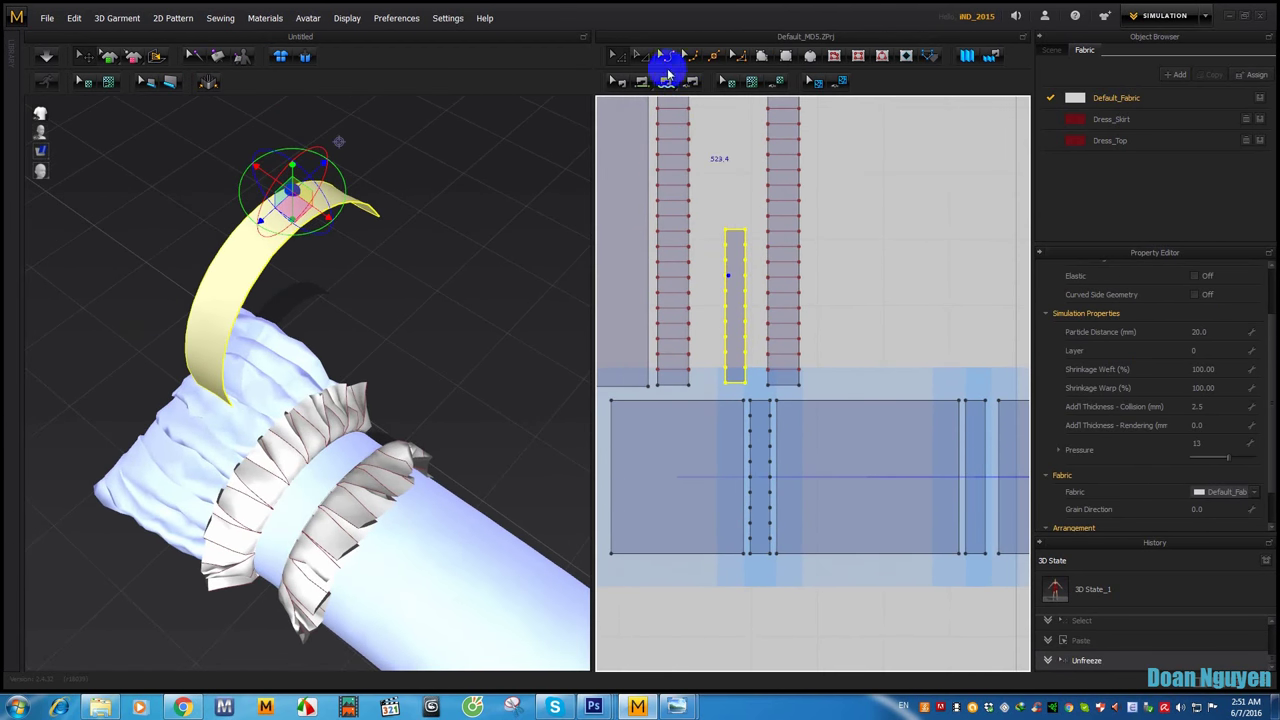
left_click(641, 83)
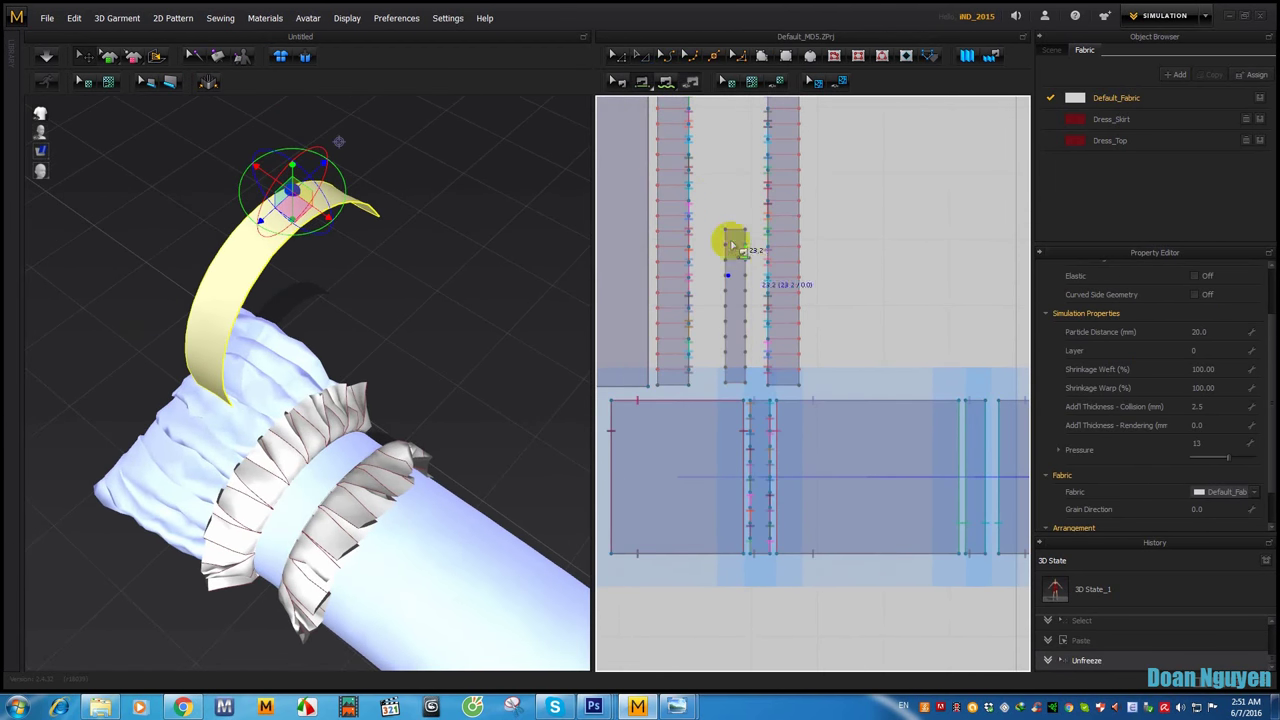
Step: Sew the narrow strip's 23.2 edge and its top segment to the lower strip
left_click(757, 345)
scroll(752, 405, "up", 3)
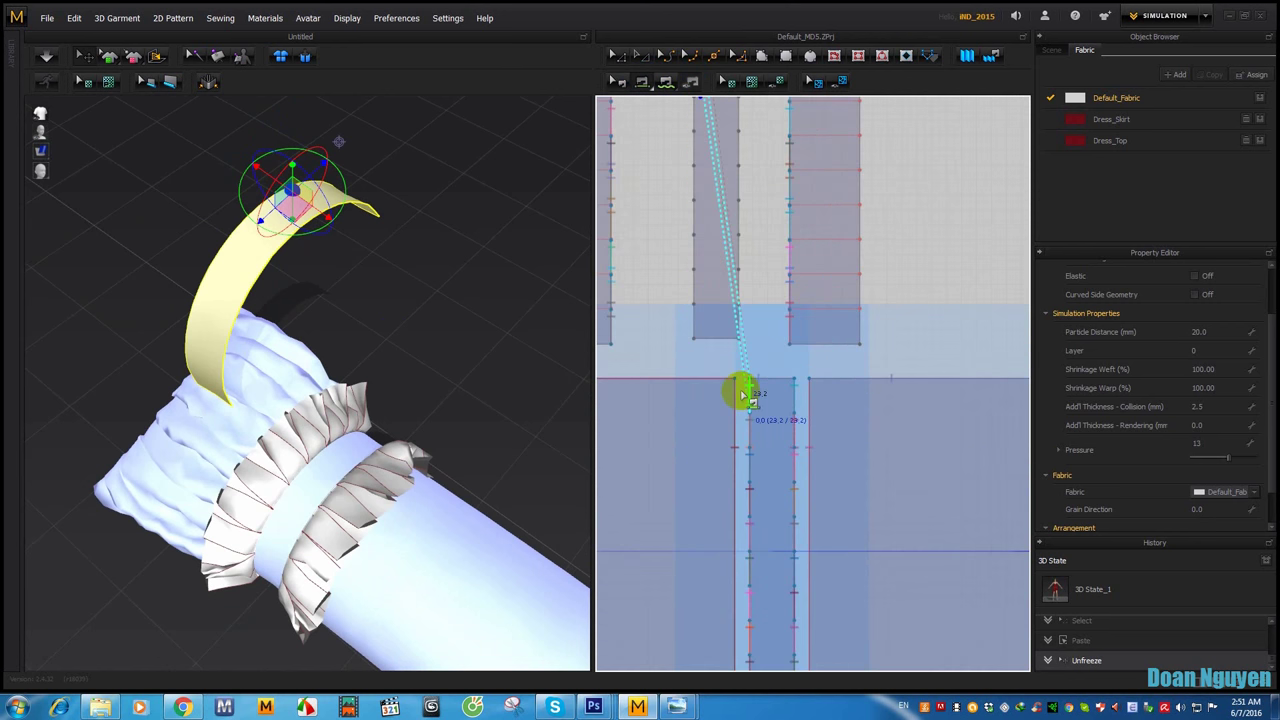
scroll(750, 395, "down", 2)
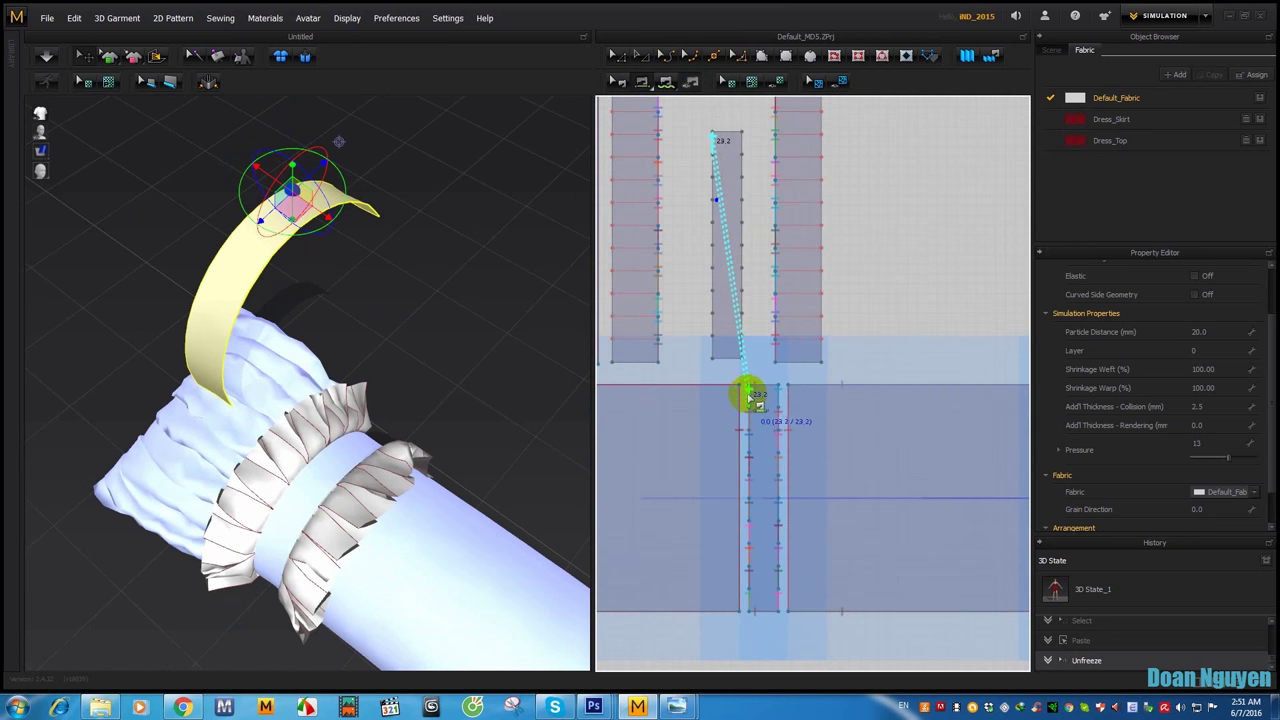
left_click(750, 412)
left_click(713, 150)
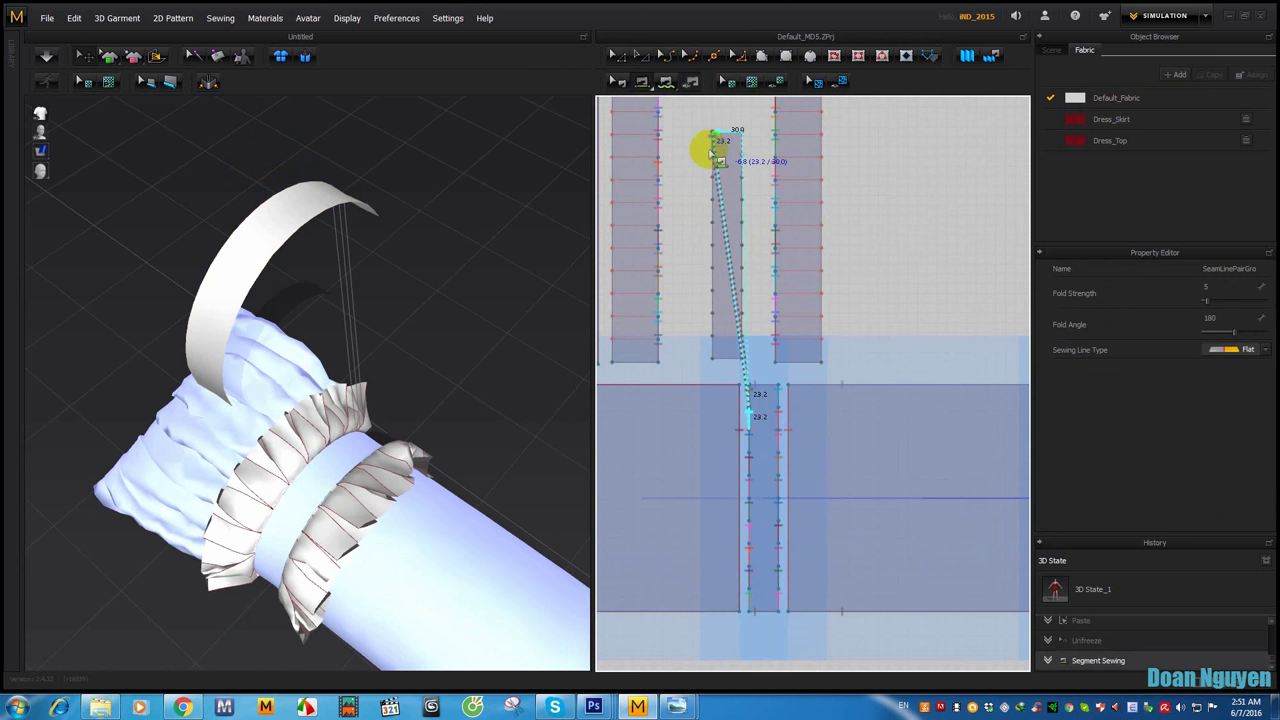
left_click(714, 188)
left_click(748, 455)
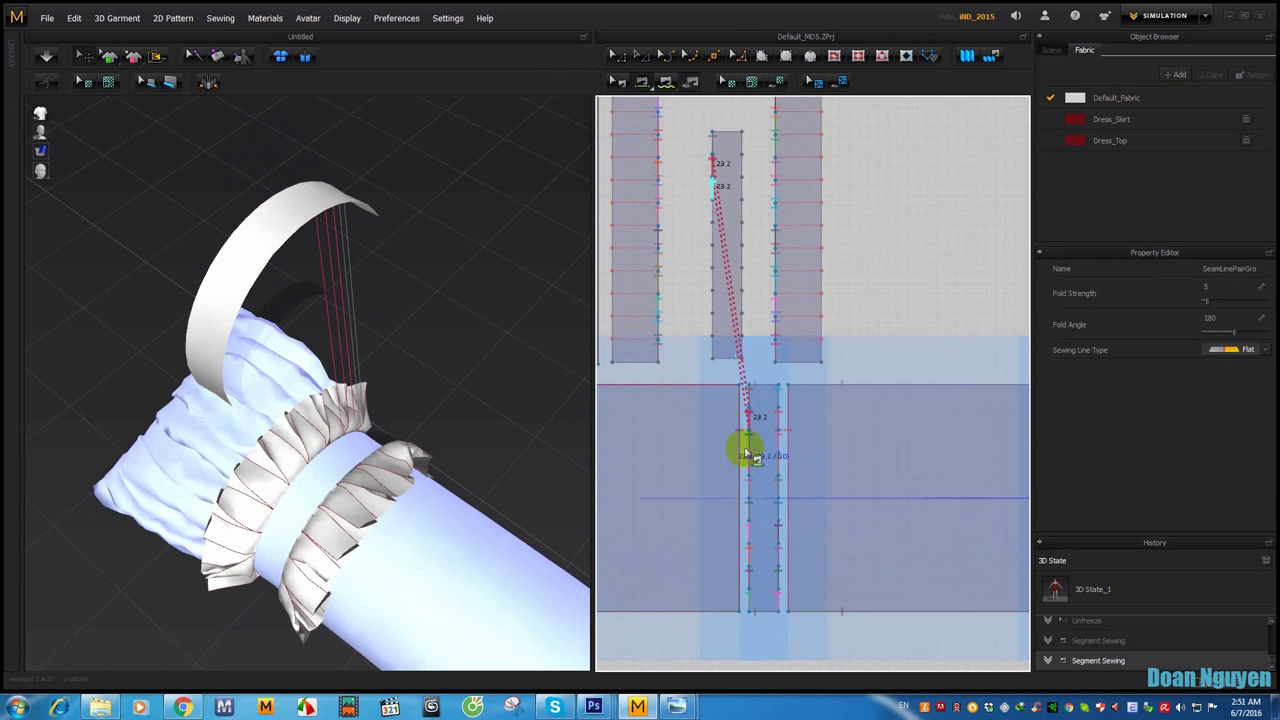
left_click(758, 465)
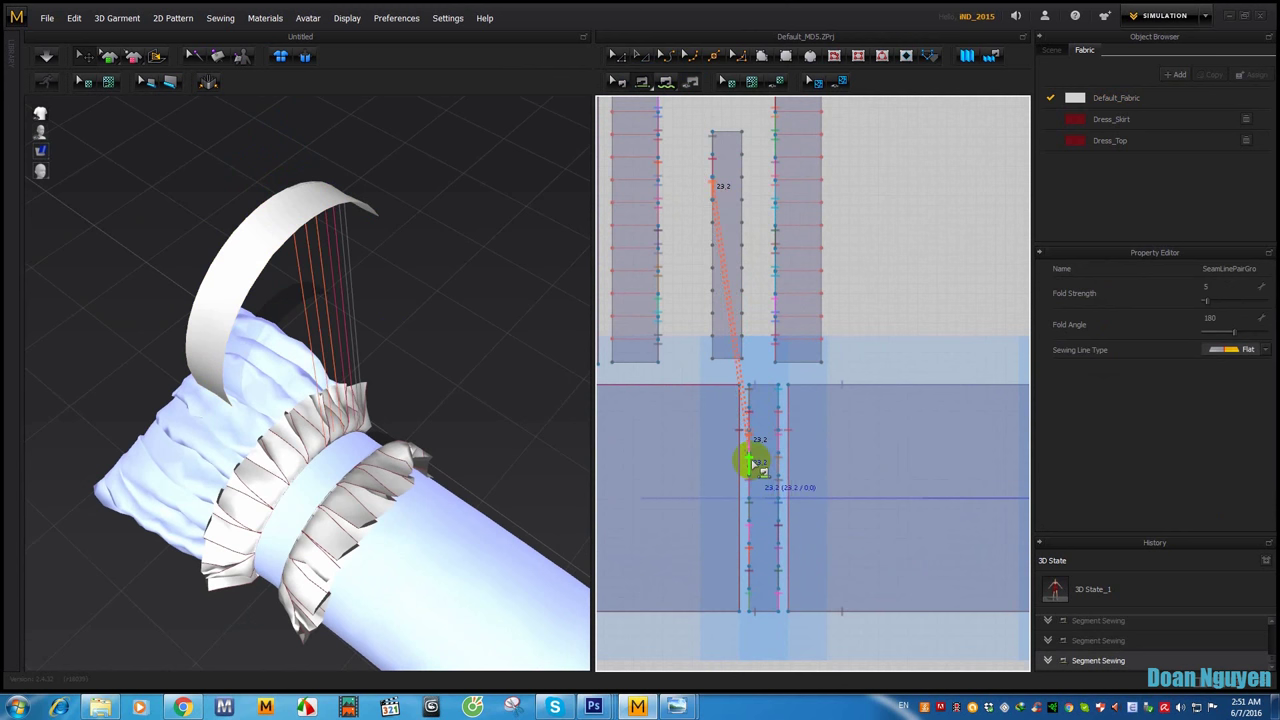
Step: Add three more segment seams pairing narrow-strip edges with the lower strip
left_click(713, 207)
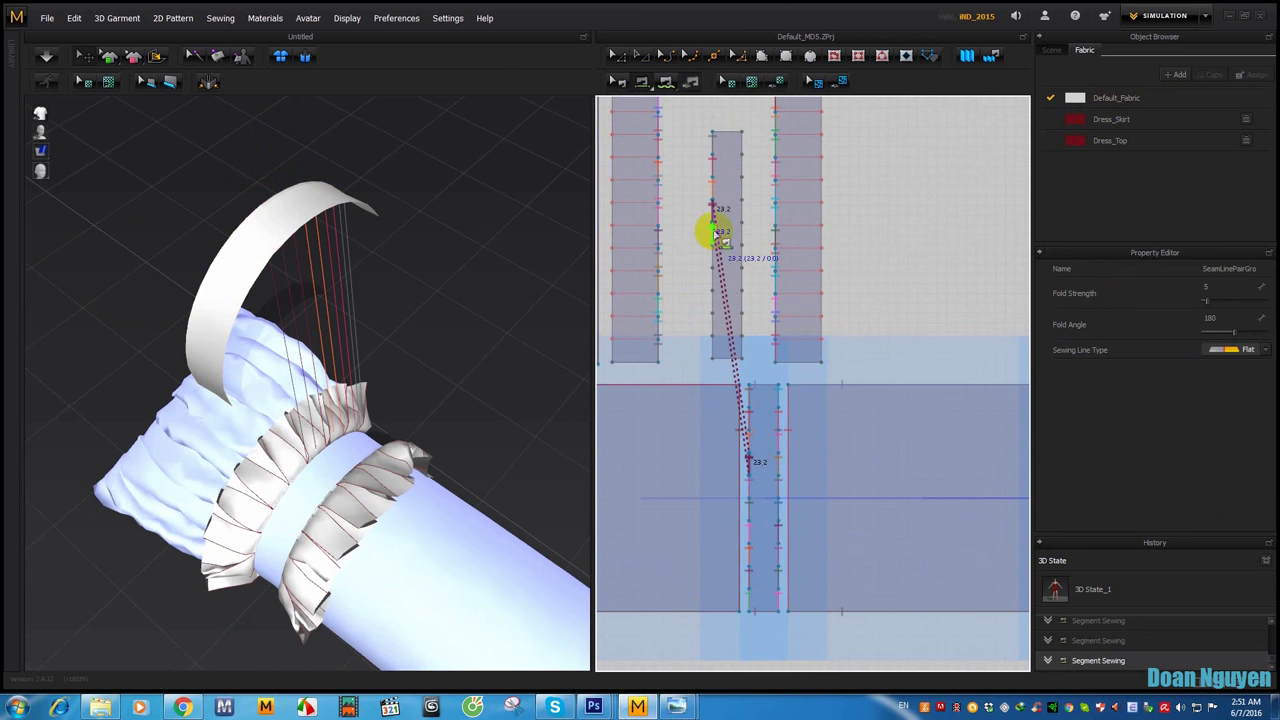
left_click(717, 235)
left_click(749, 462)
left_click(748, 511)
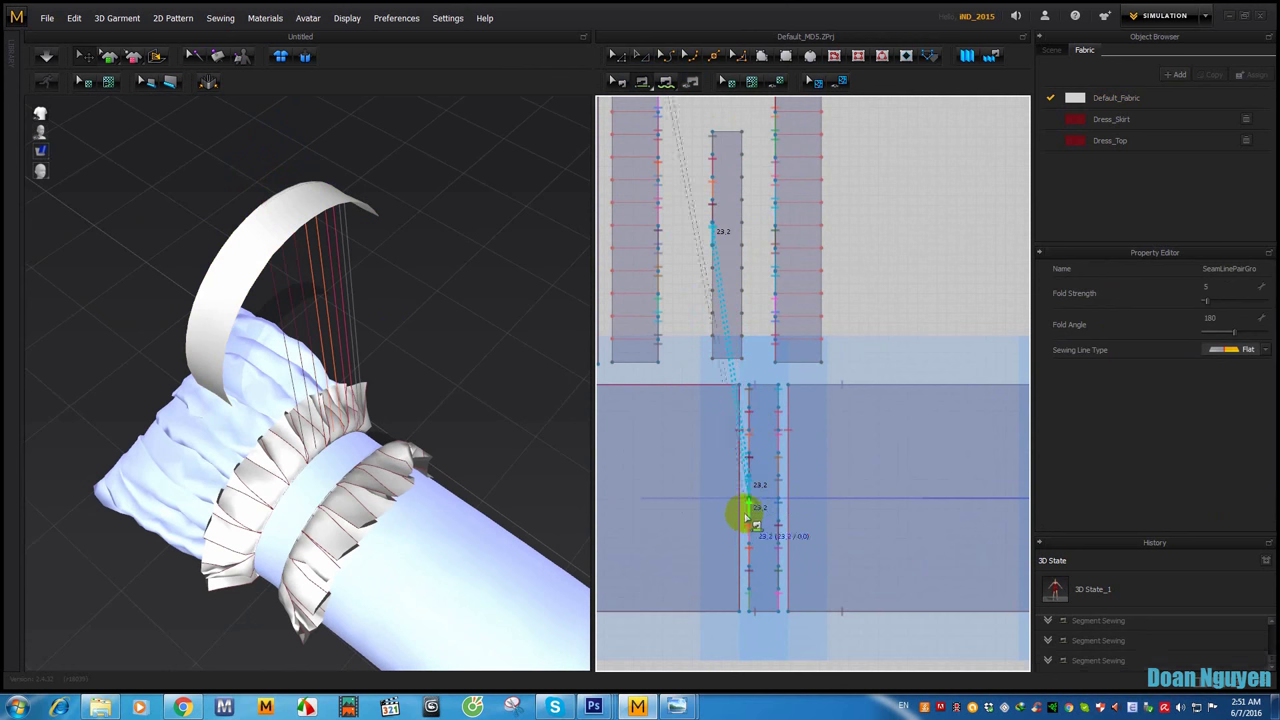
left_click(713, 231)
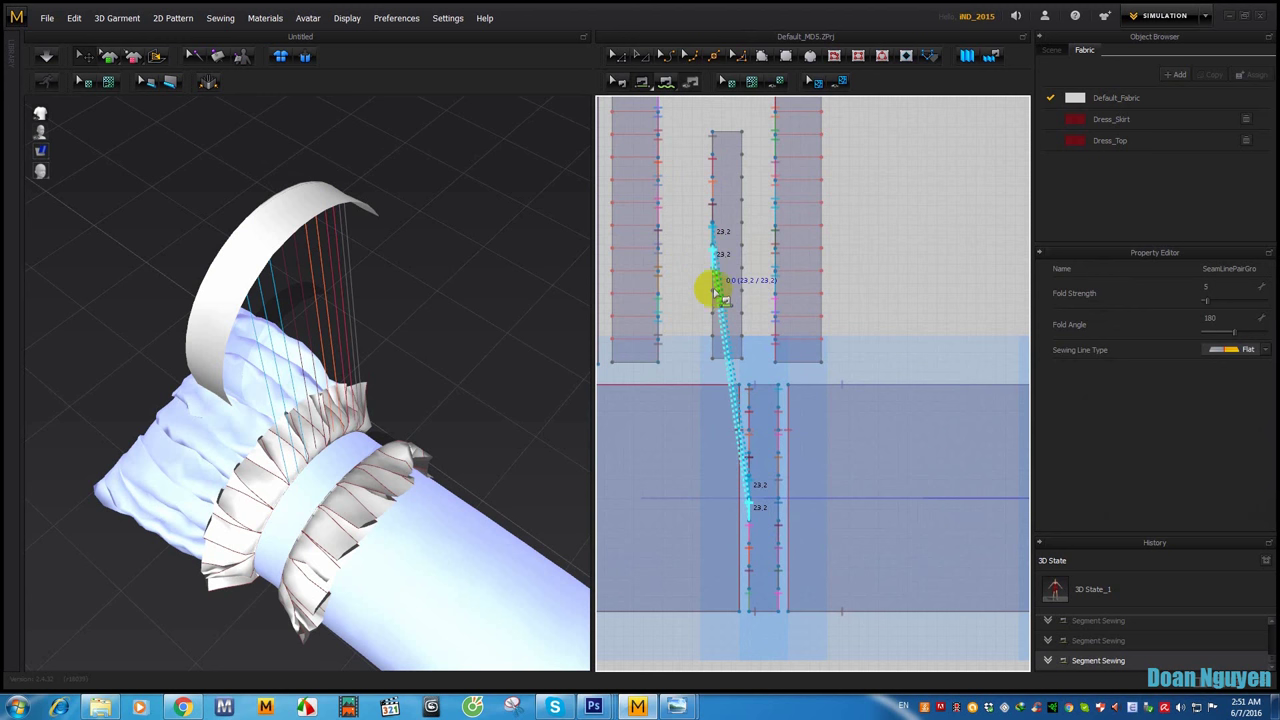
left_click(714, 283)
left_click(746, 528)
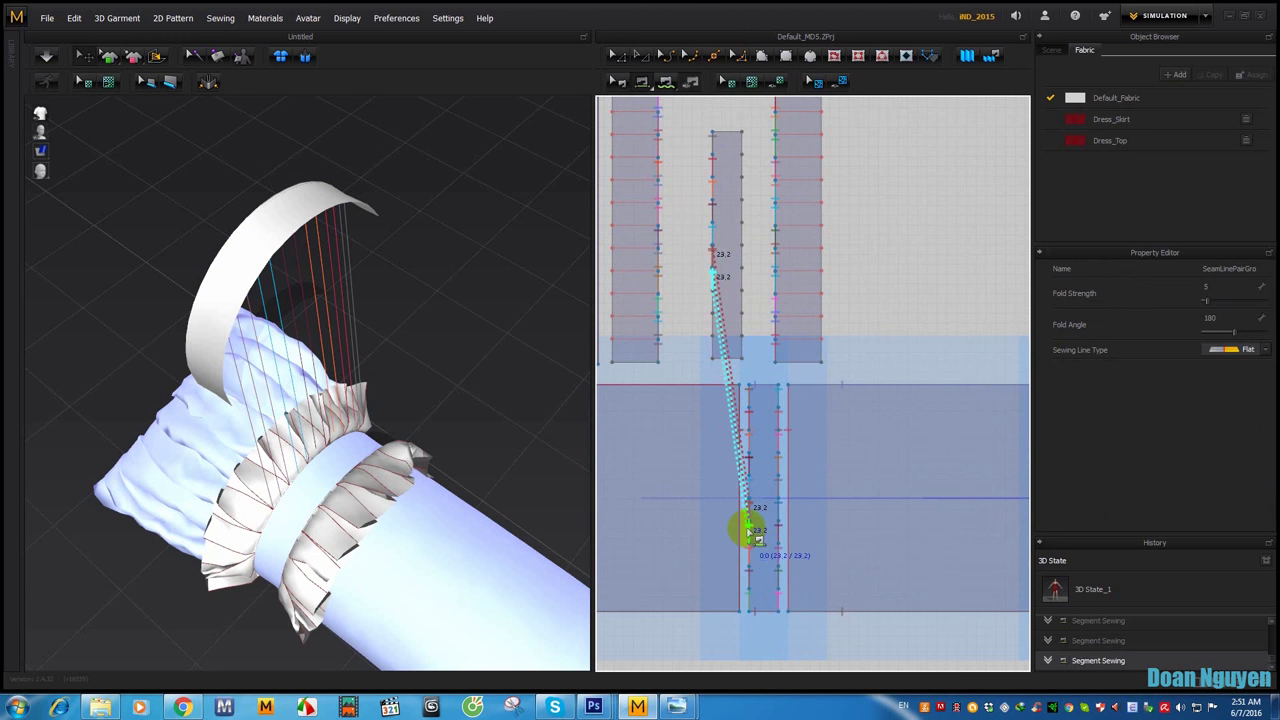
left_click(748, 557)
left_click(715, 297)
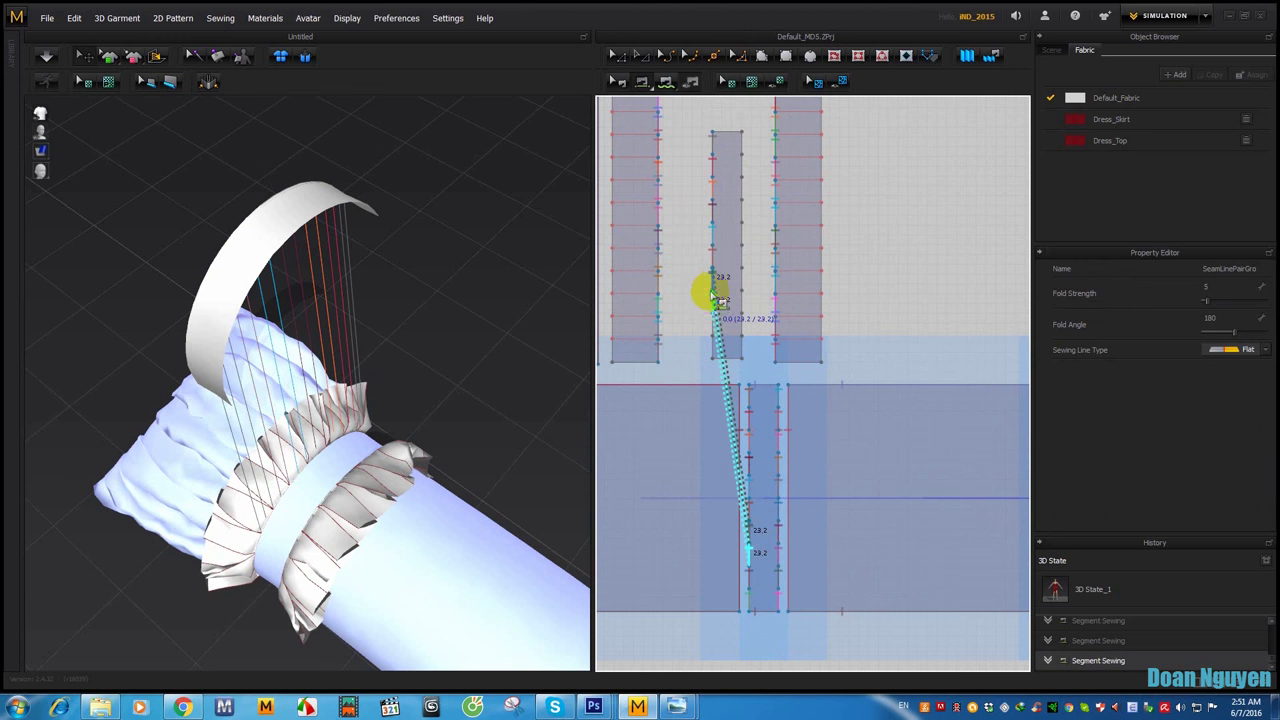
left_click(714, 322)
left_click(748, 553)
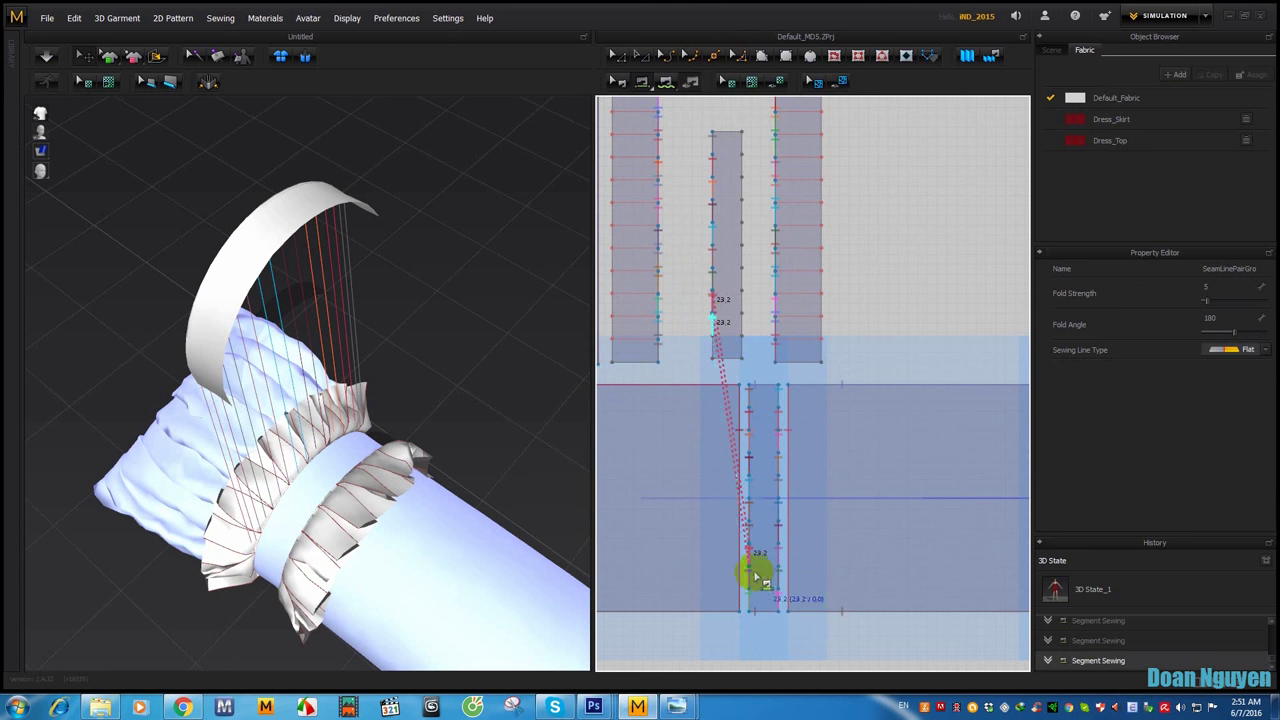
left_click(752, 596)
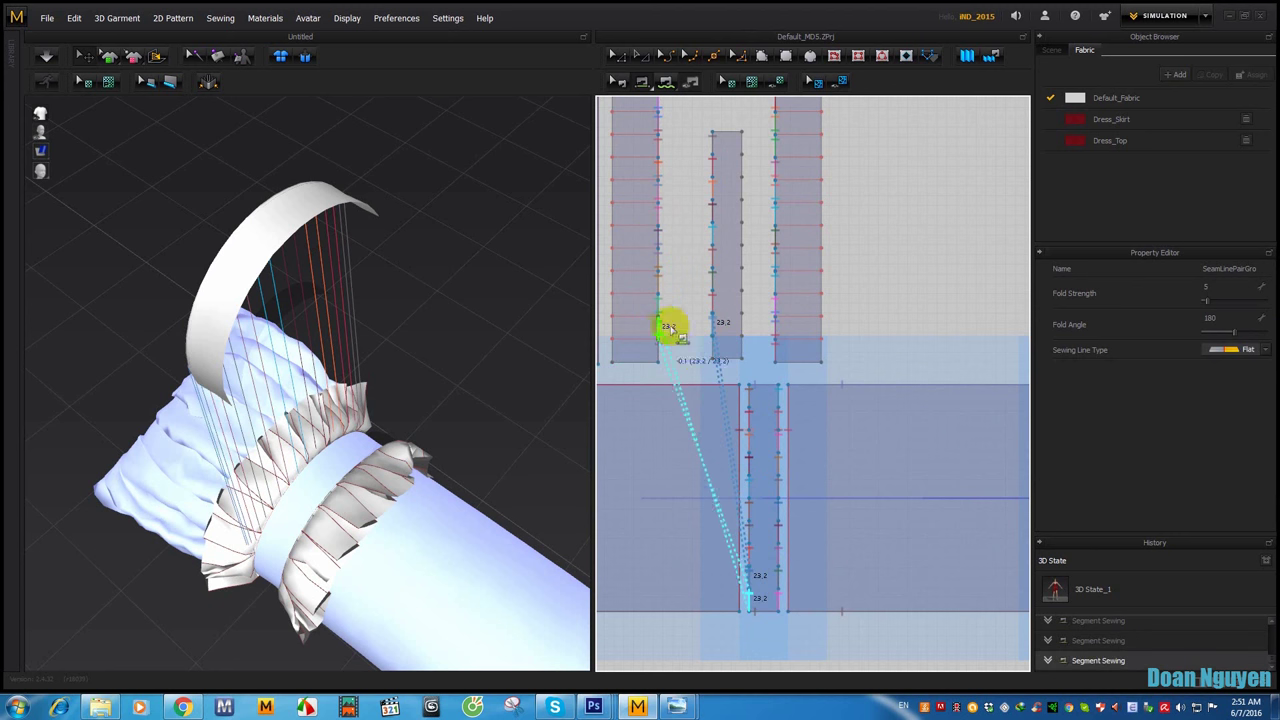
Step: Sew the middle strip's 30.0 edges and corners to the lower strip, undoing a stray seam
left_click(724, 130)
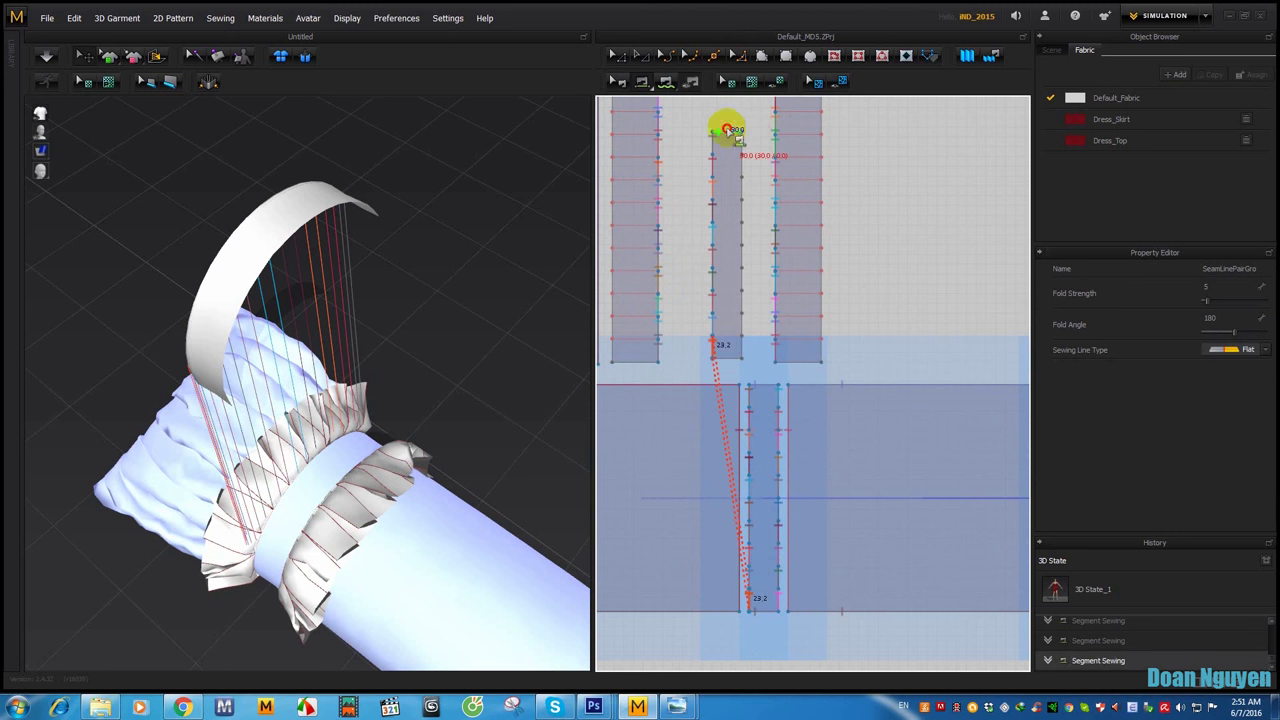
left_click(757, 386)
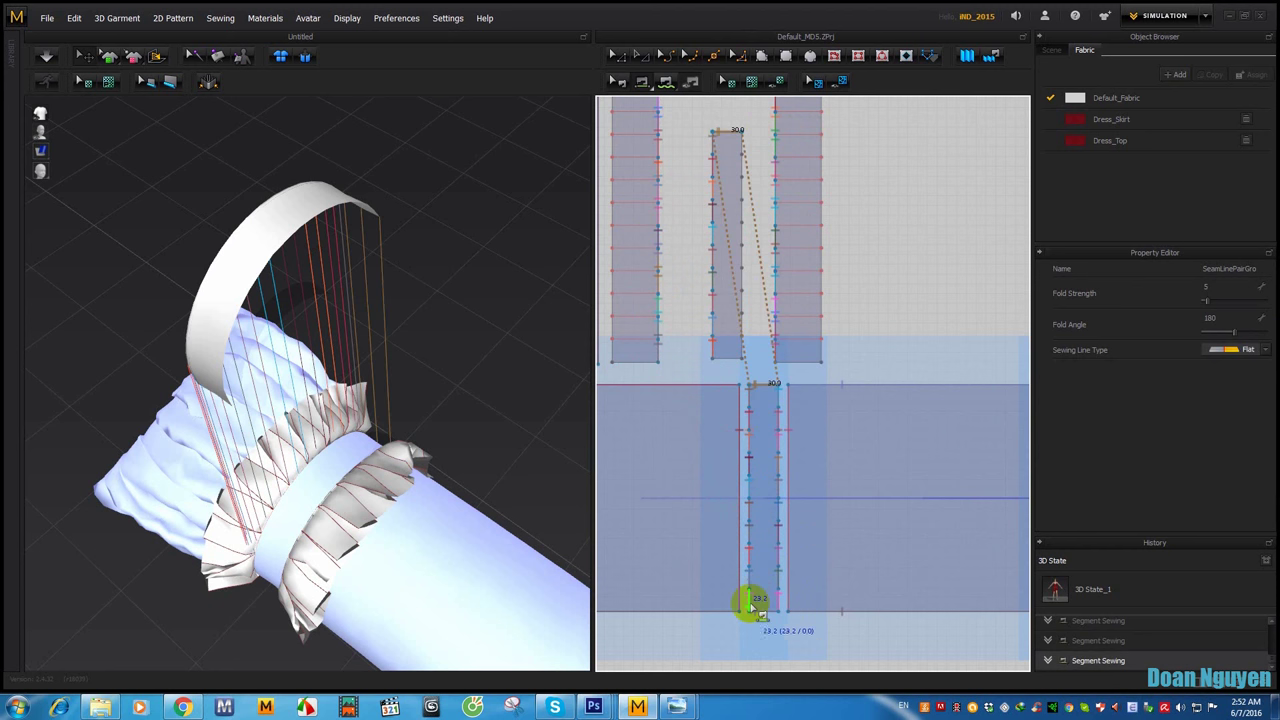
left_click(757, 610)
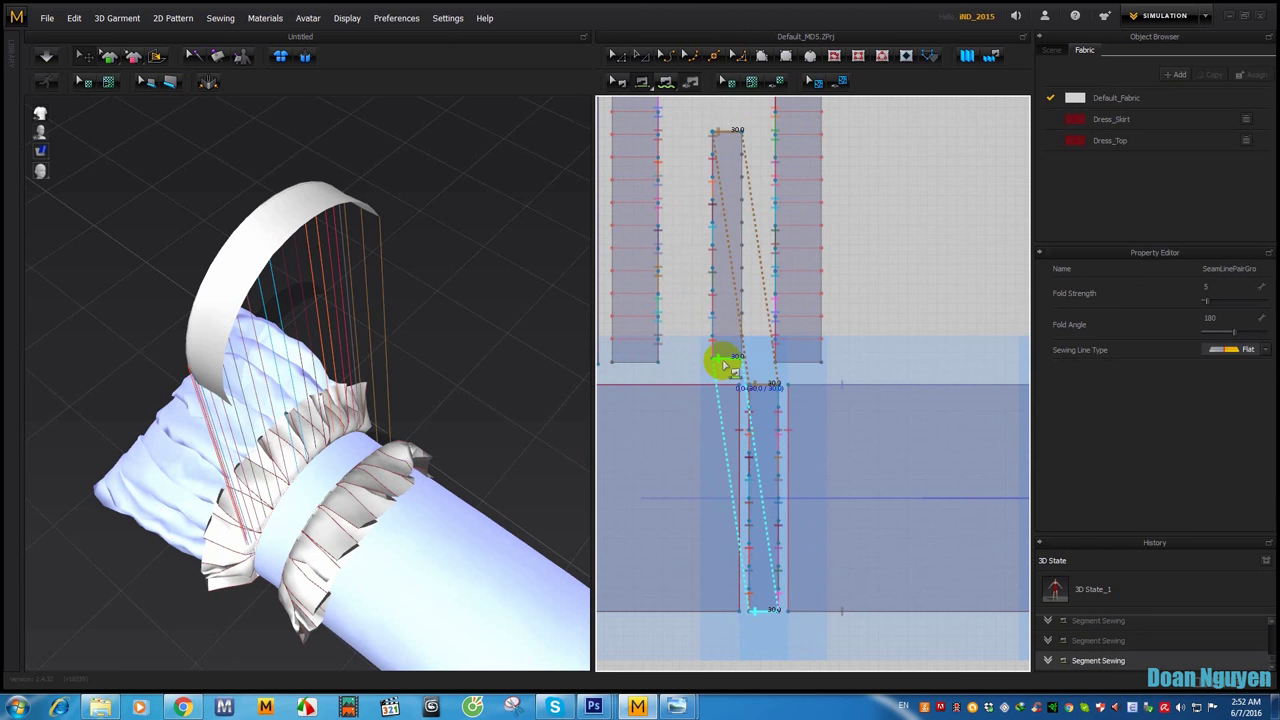
left_click(740, 345)
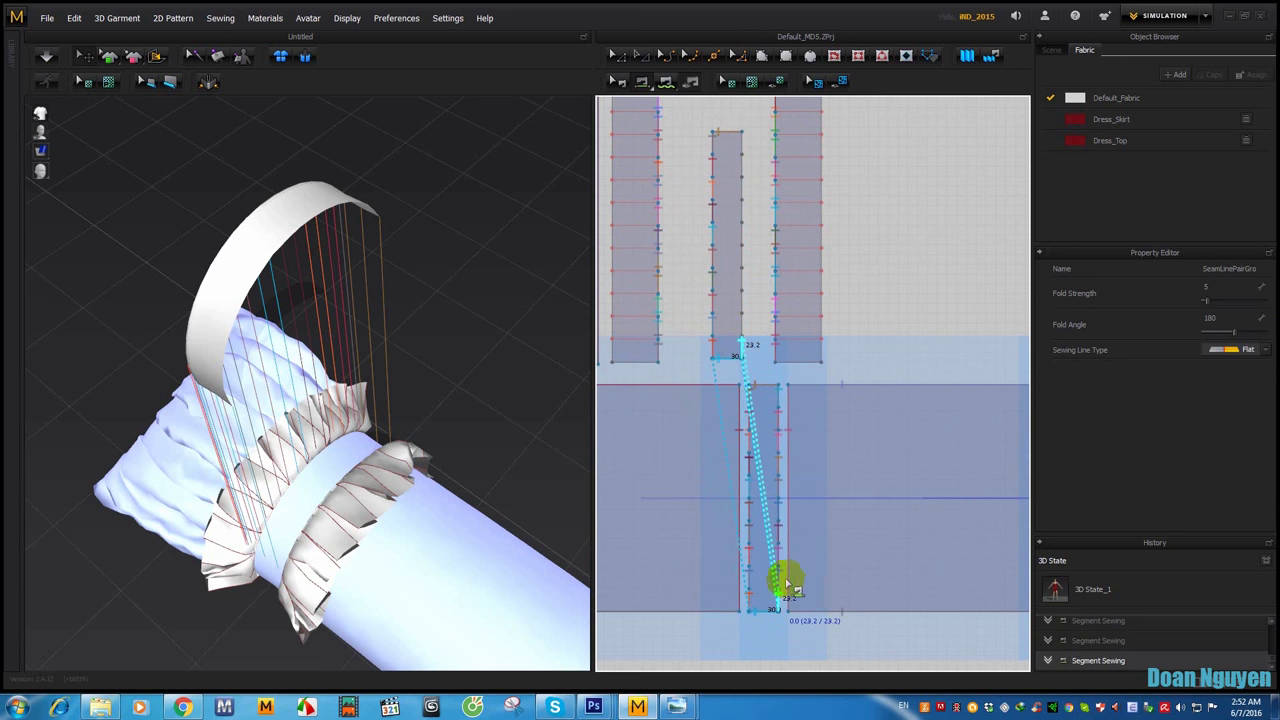
left_click(779, 592)
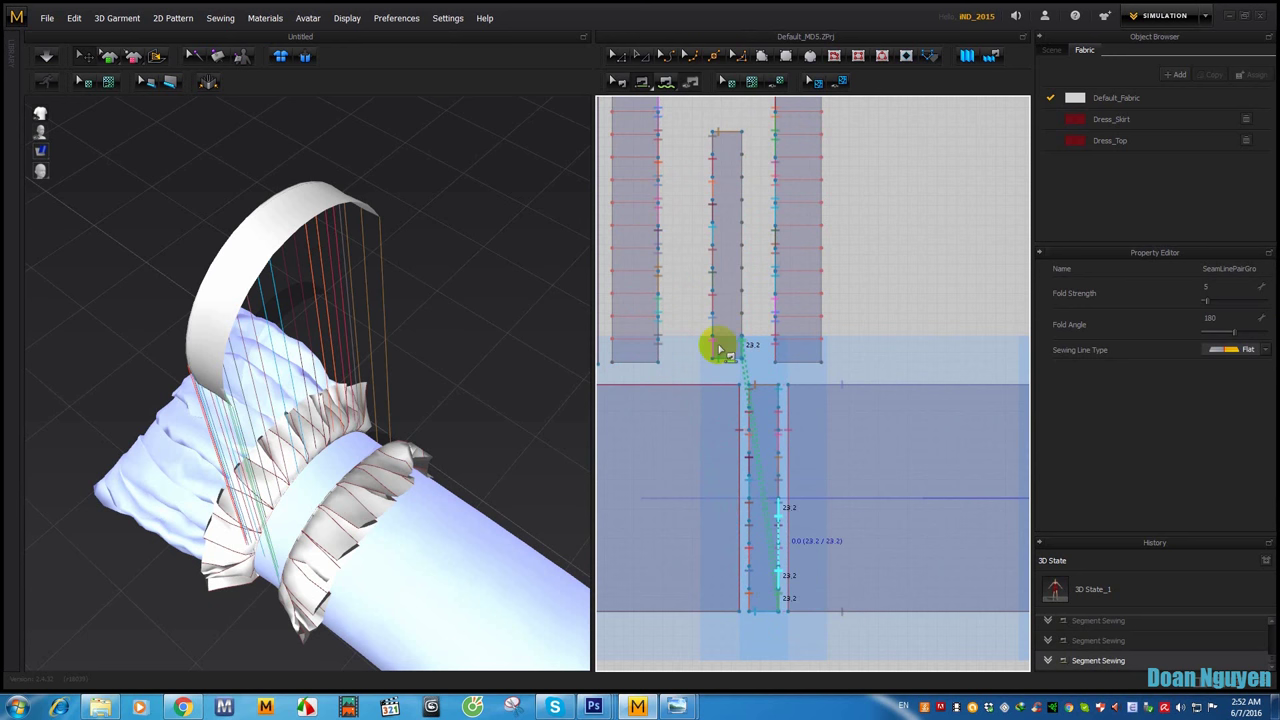
left_click(743, 296)
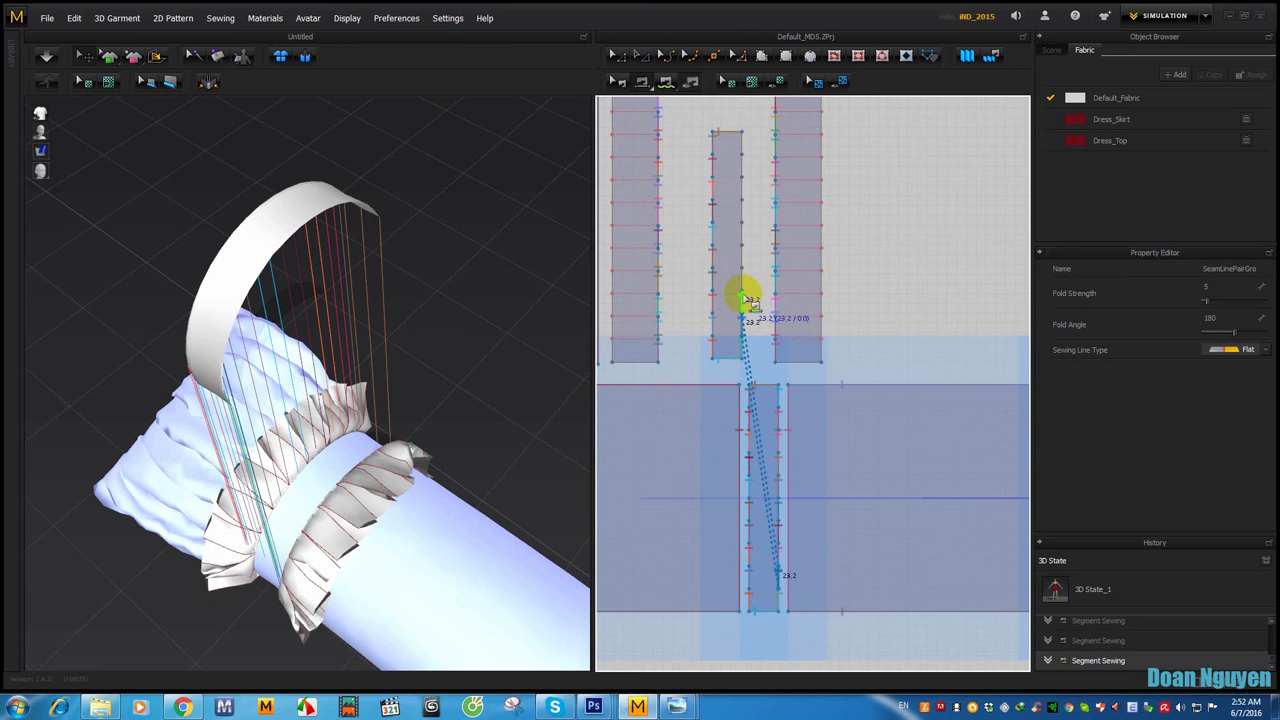
left_click(785, 513)
left_click(744, 275)
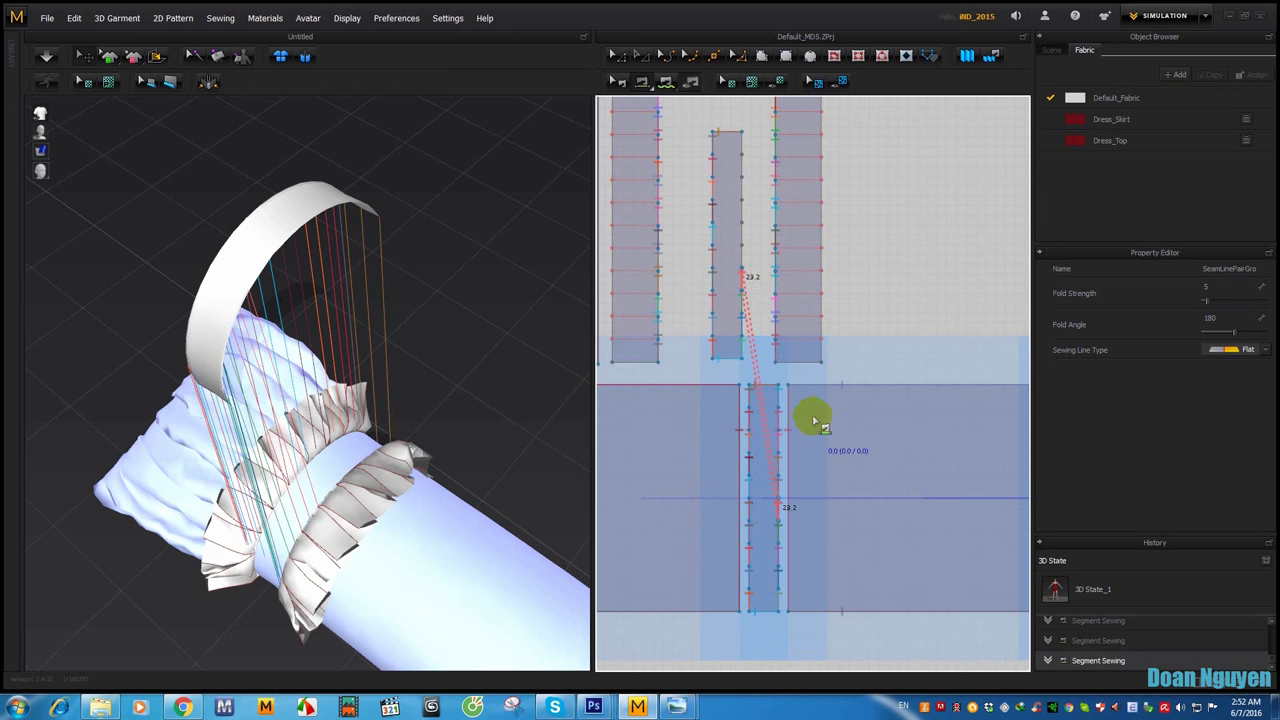
key("ctrl+z")
Step: Shift the pattern layout and redo the narrow strip's seam with a higher start
left_click(612, 80)
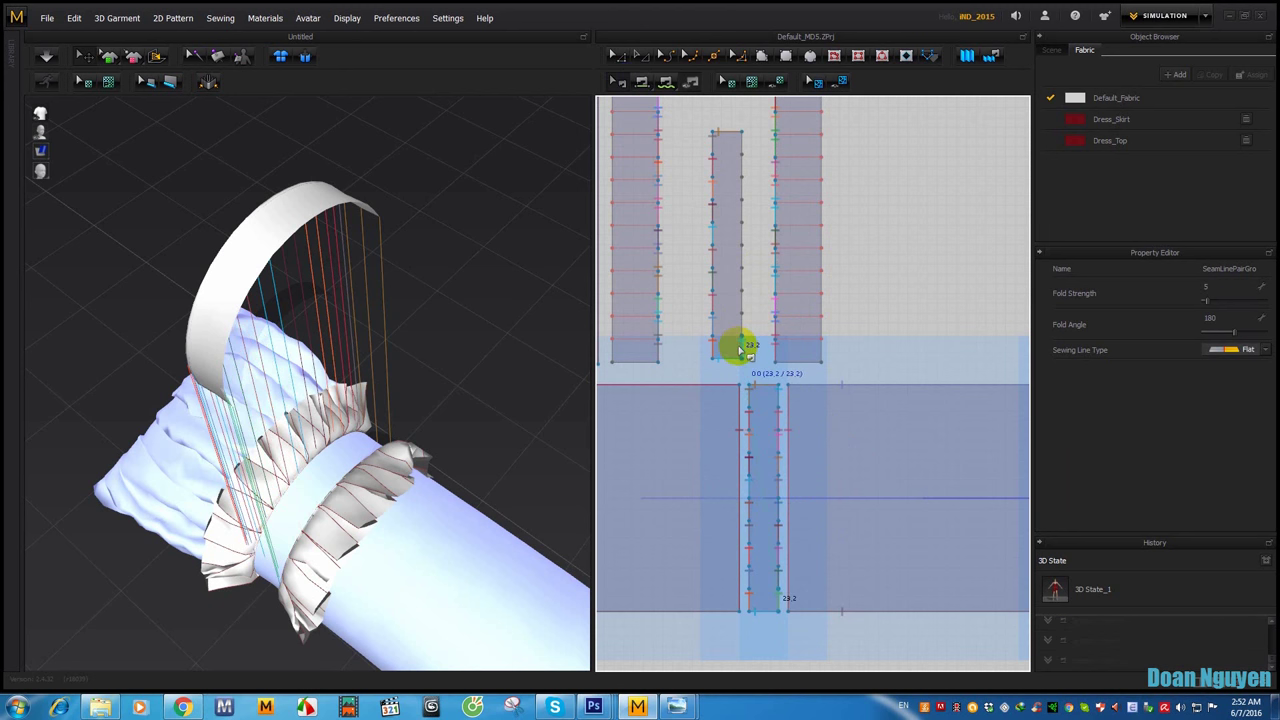
right_click_drag(688, 258, 667, 228)
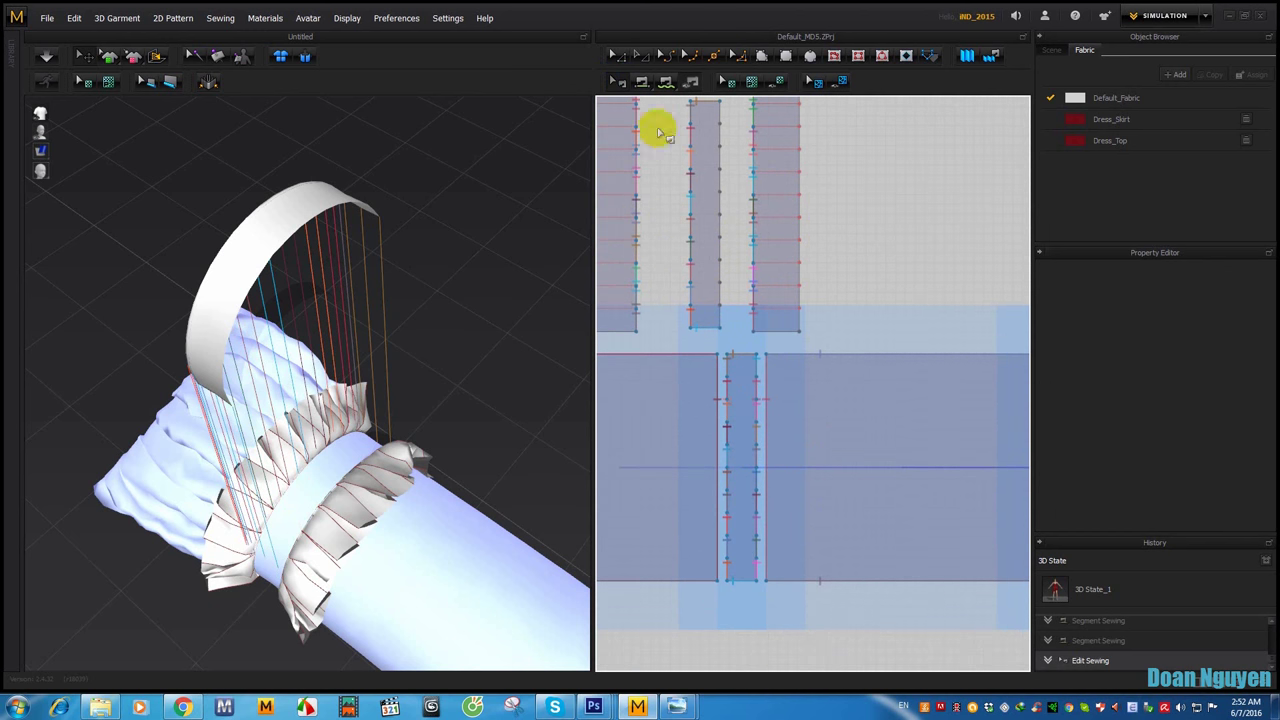
left_click(641, 81)
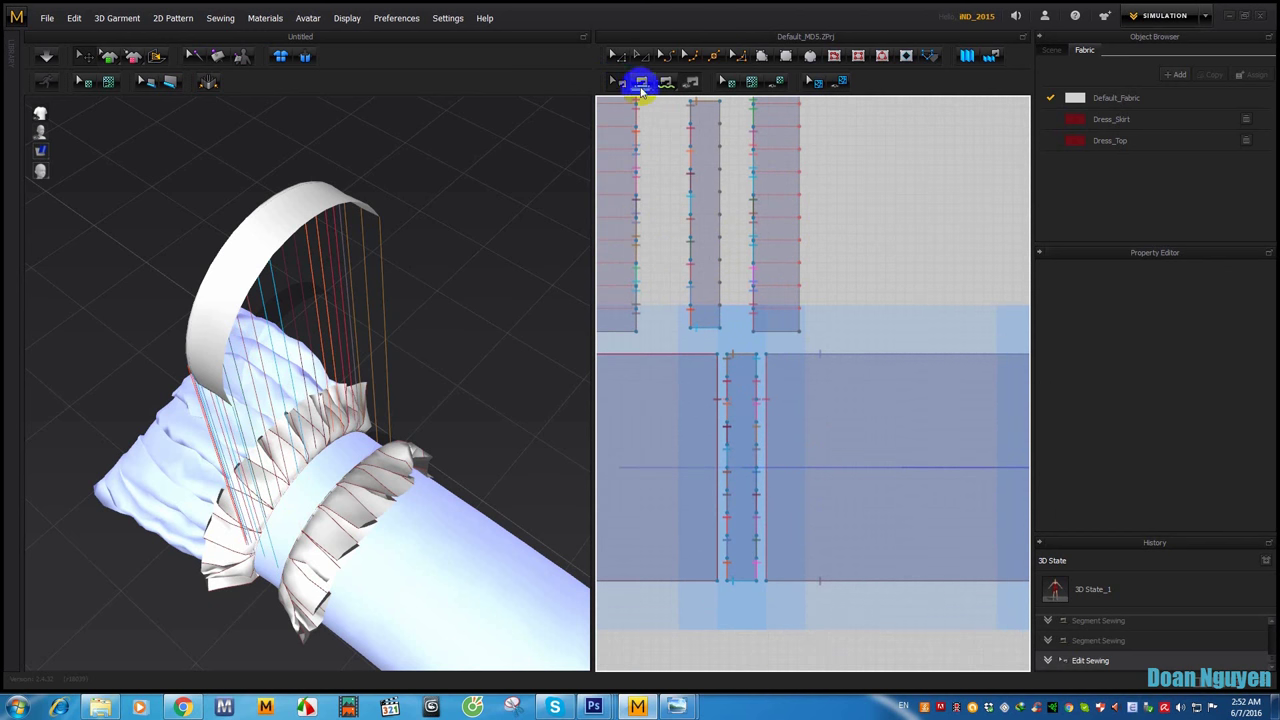
left_click(716, 313)
left_click(758, 553)
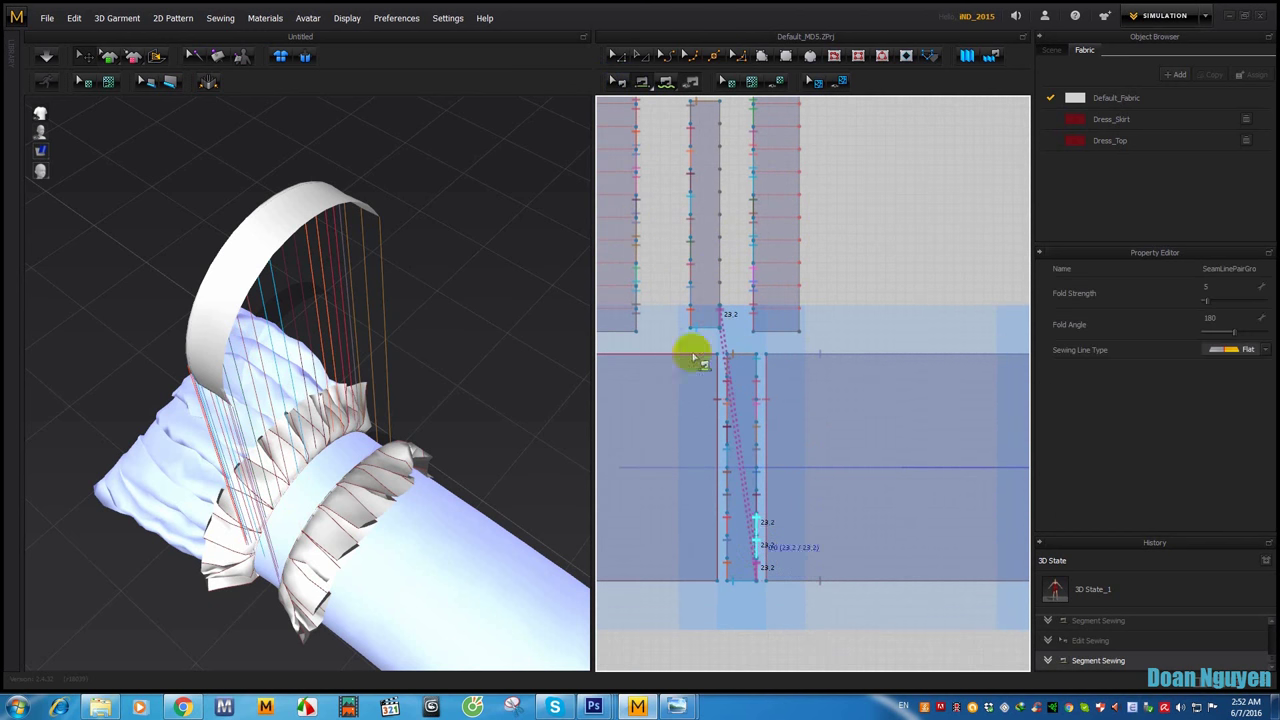
left_click(728, 282)
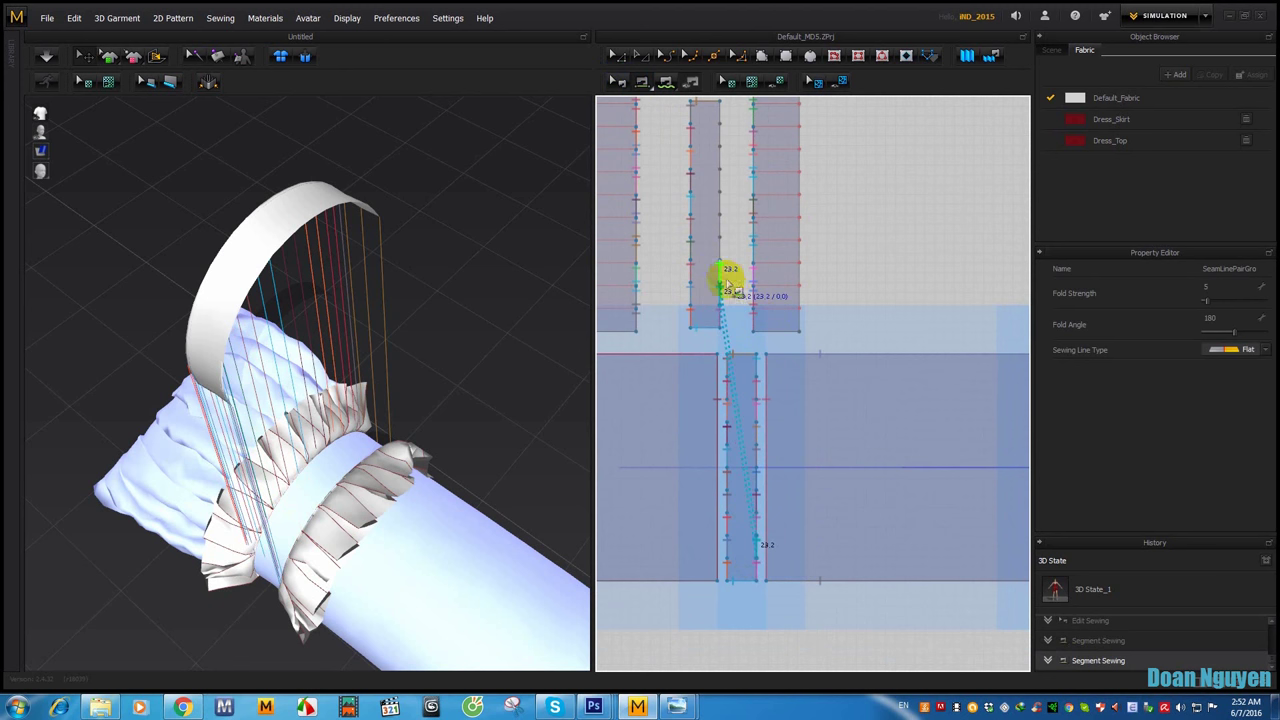
left_click(755, 518)
left_click(757, 493)
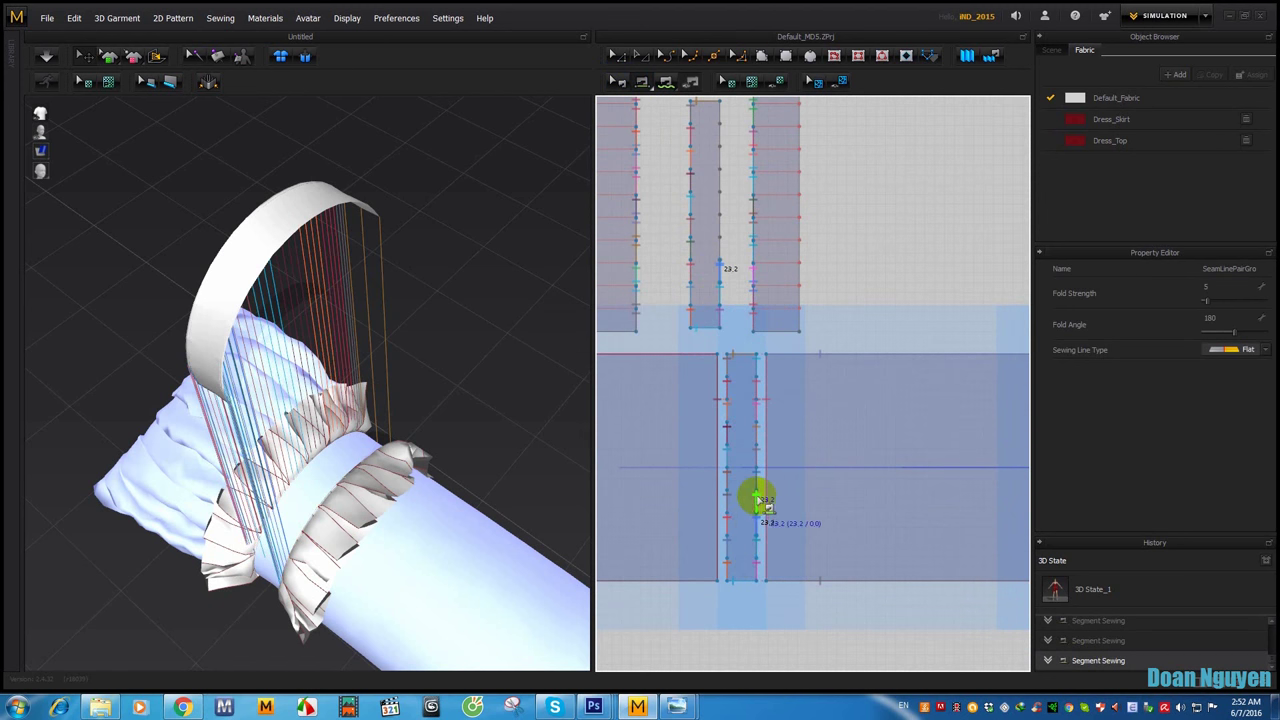
left_click(718, 245)
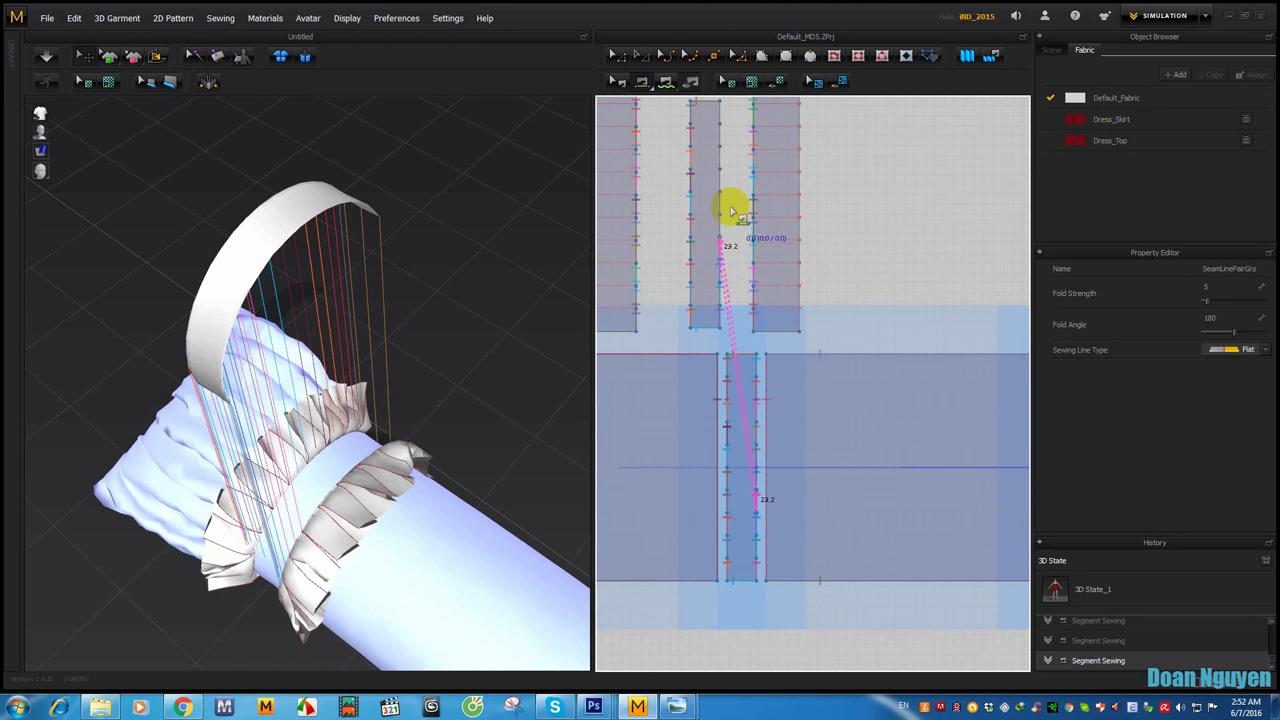
Step: Sew one more segment seam, extending its end up the narrow strip's edge
left_click(720, 222)
left_click(755, 465)
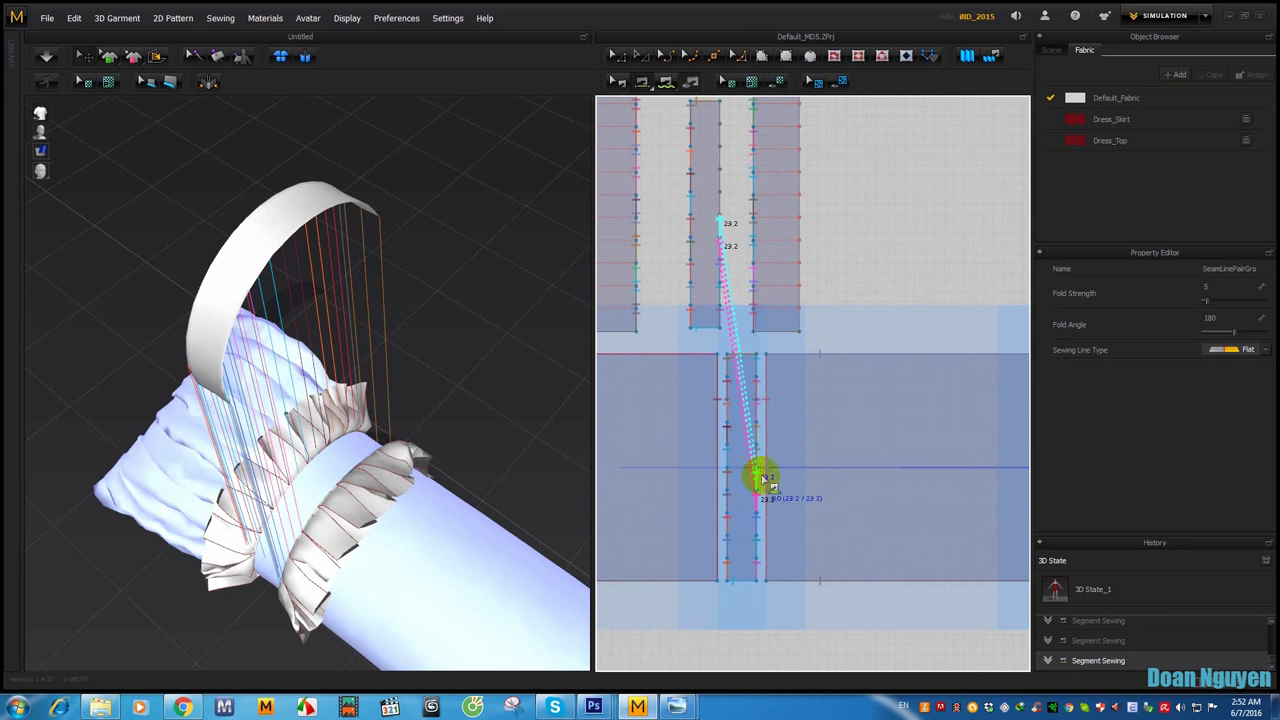
left_click(755, 453)
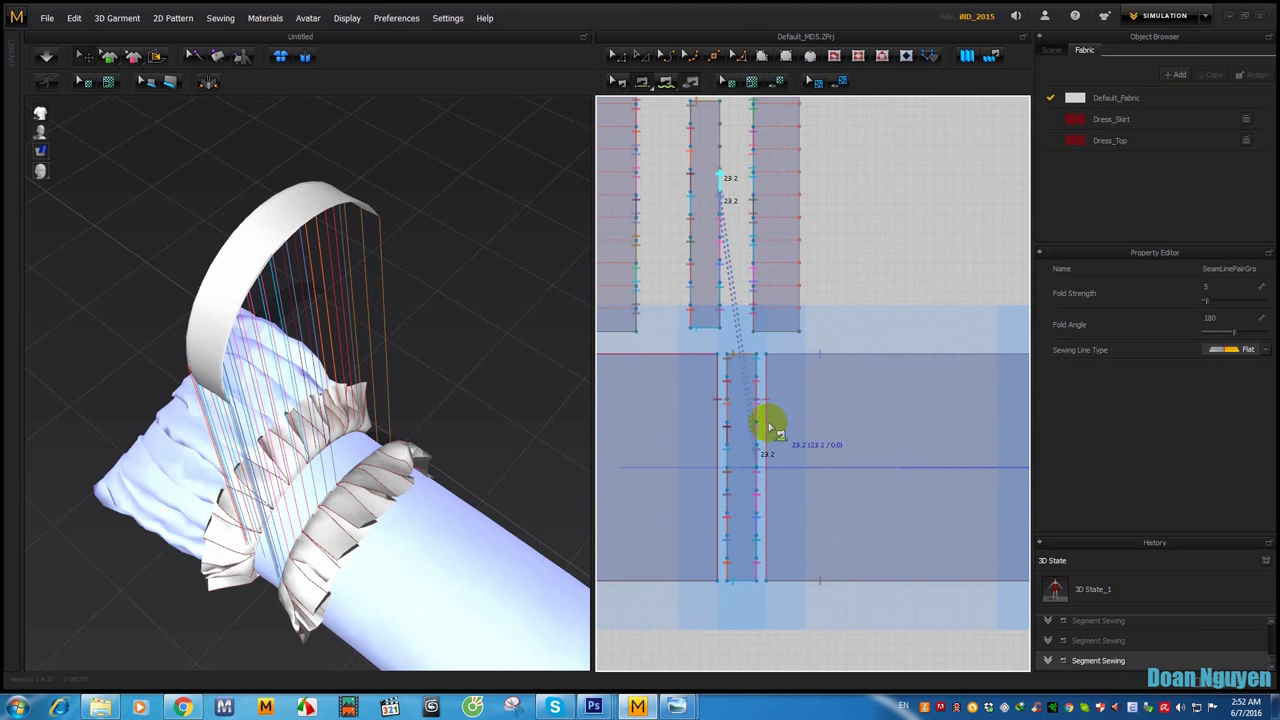
left_click(757, 429)
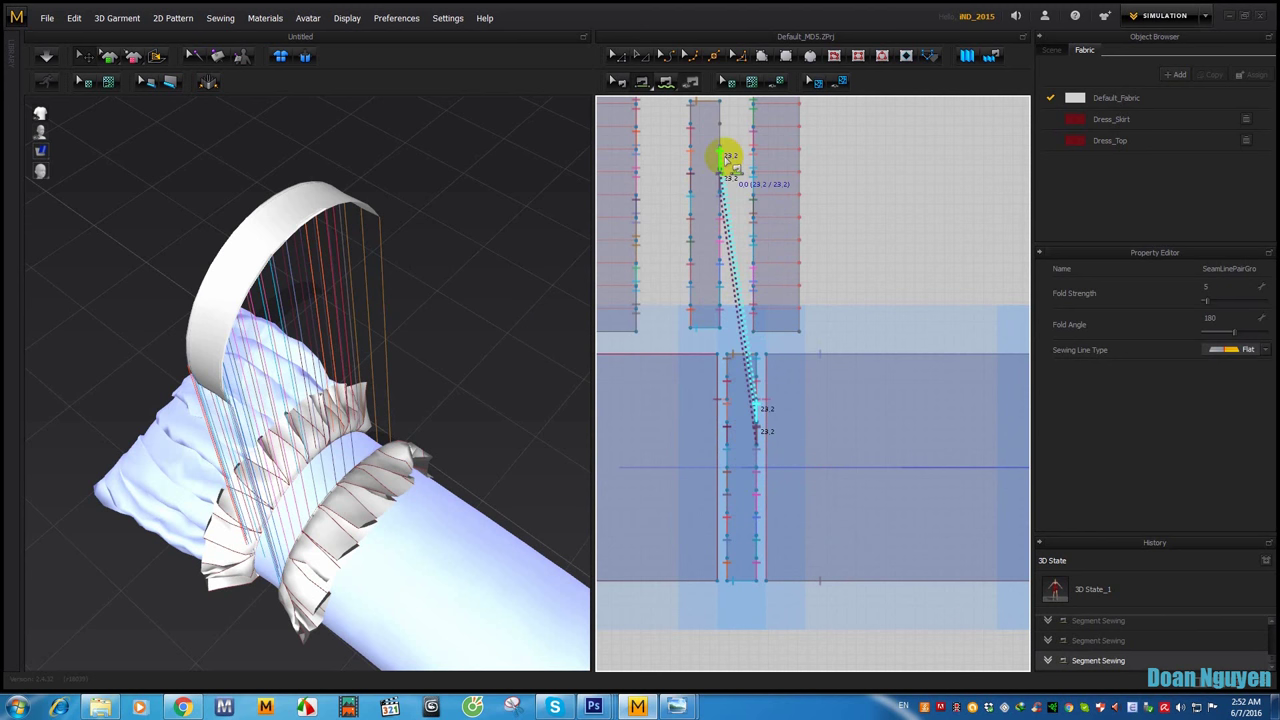
left_click_drag(722, 157, 722, 134)
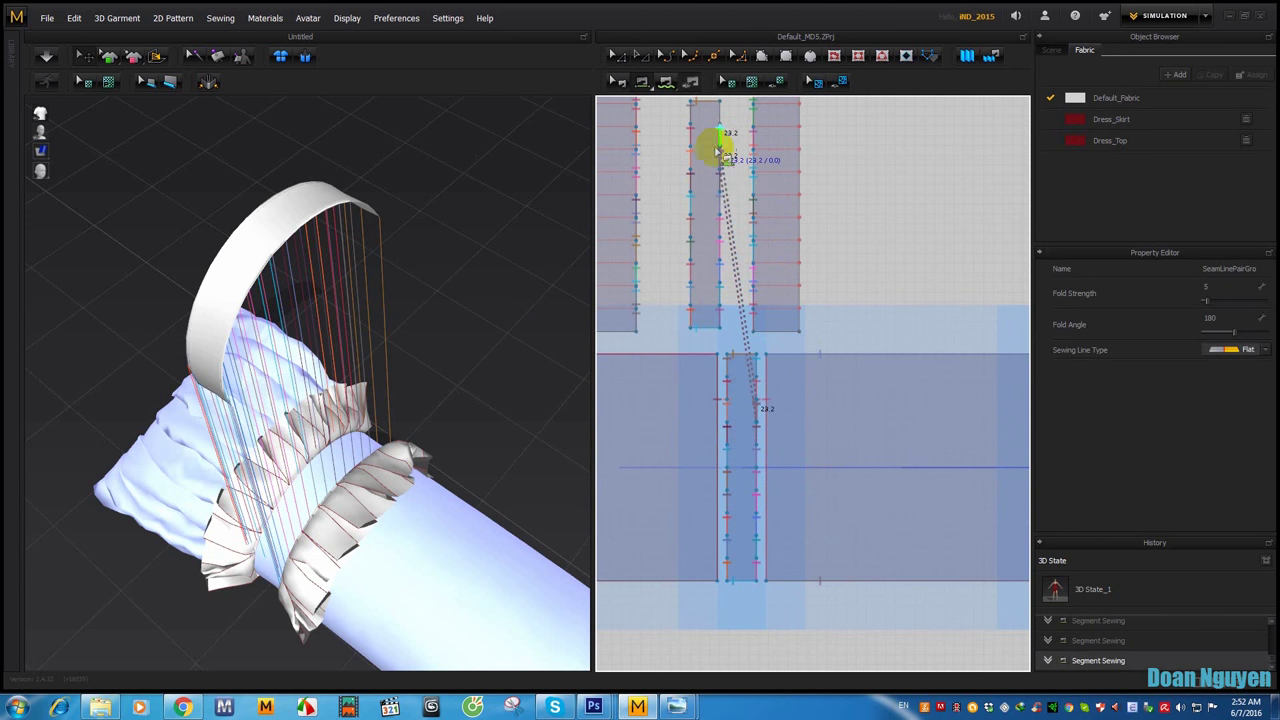
left_click(760, 385)
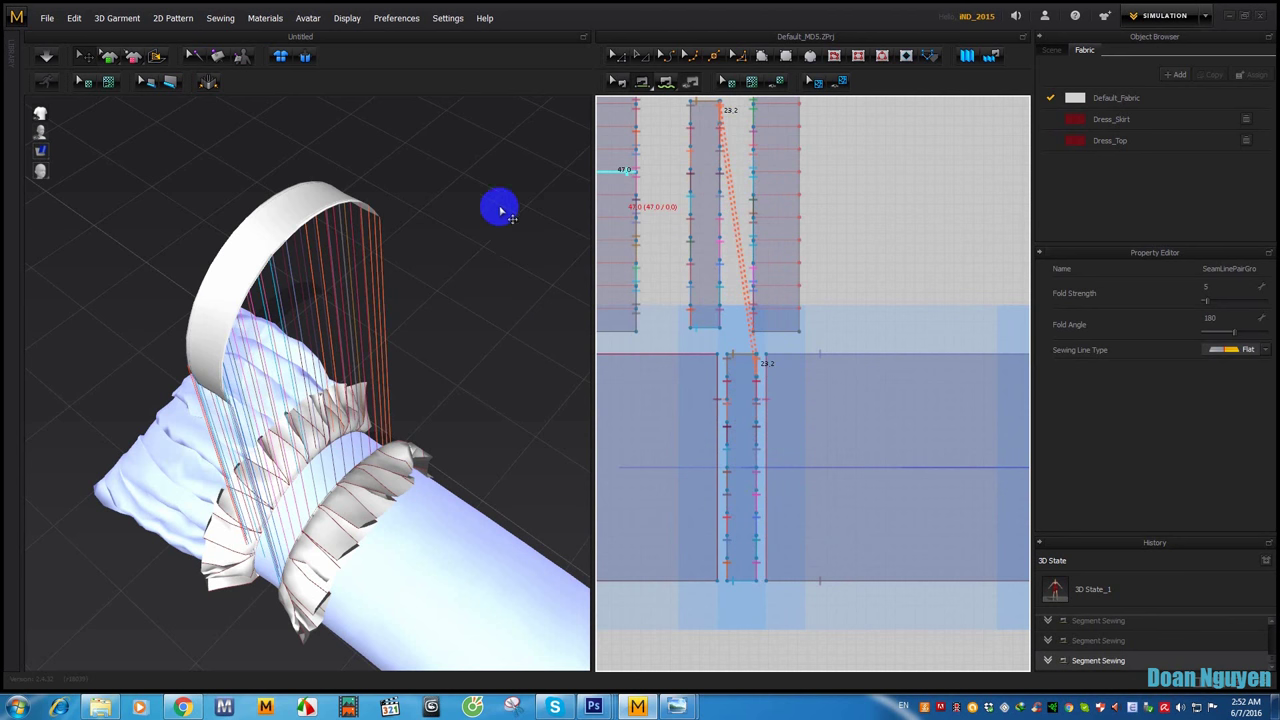
left_click(291, 241)
Step: Freeze the pleated frills and simulate so the cuff band drapes over them
left_click(286, 243)
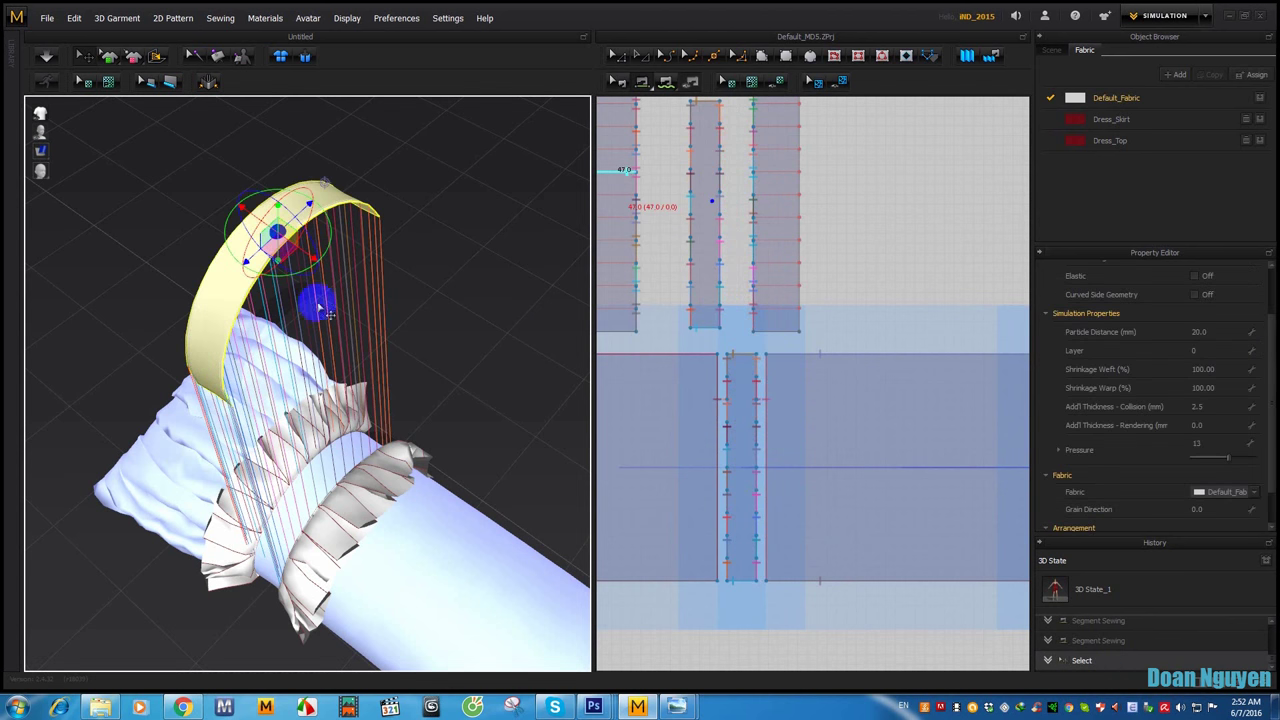
left_click(397, 490)
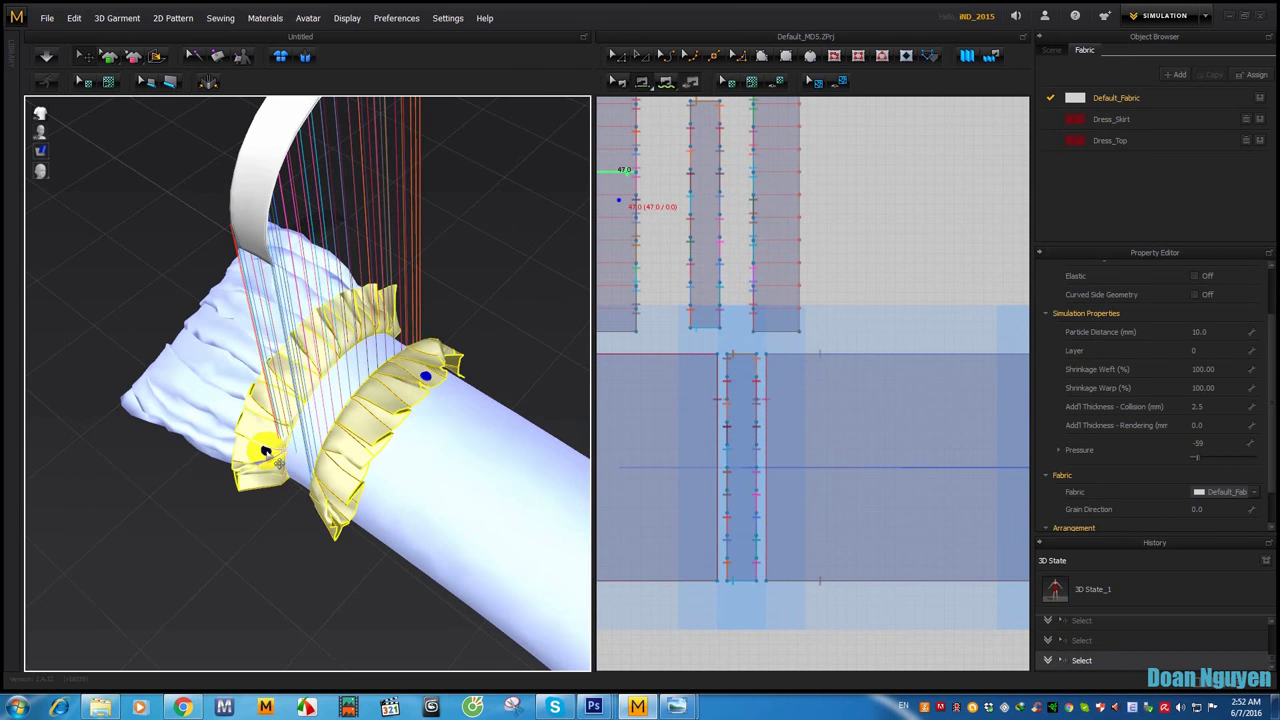
right_click(268, 451)
left_click(356, 72)
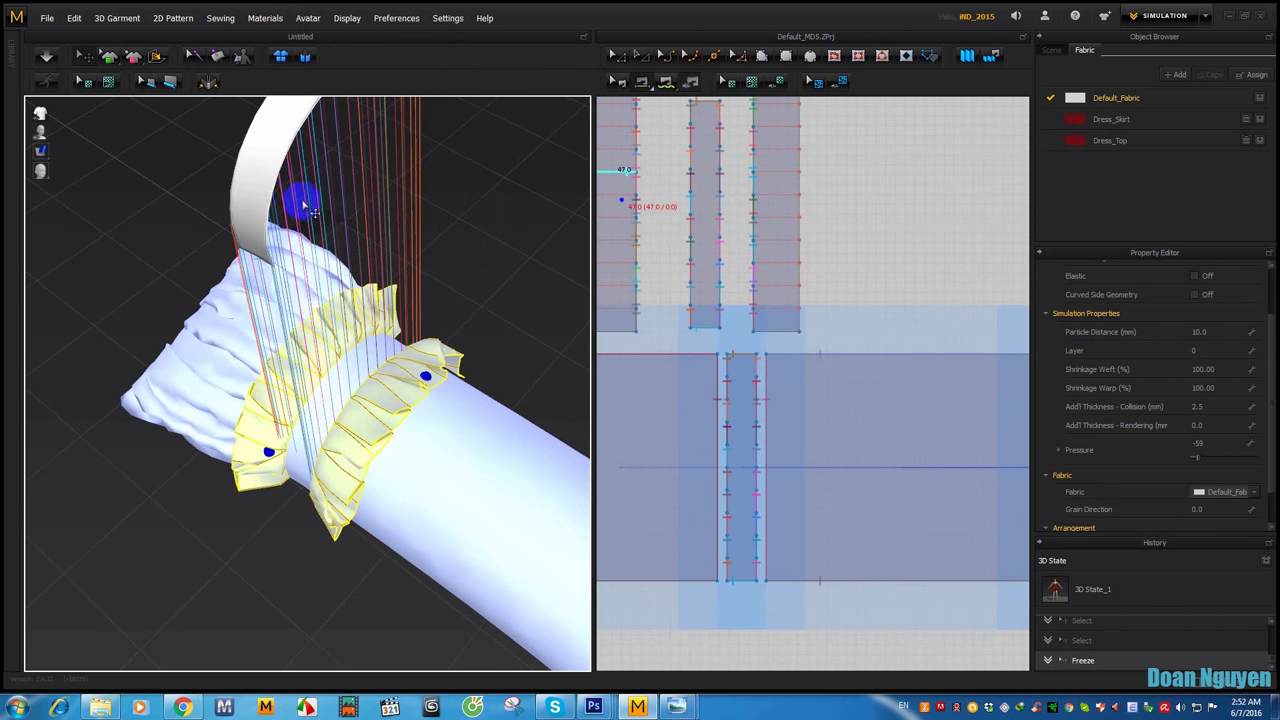
key("space")
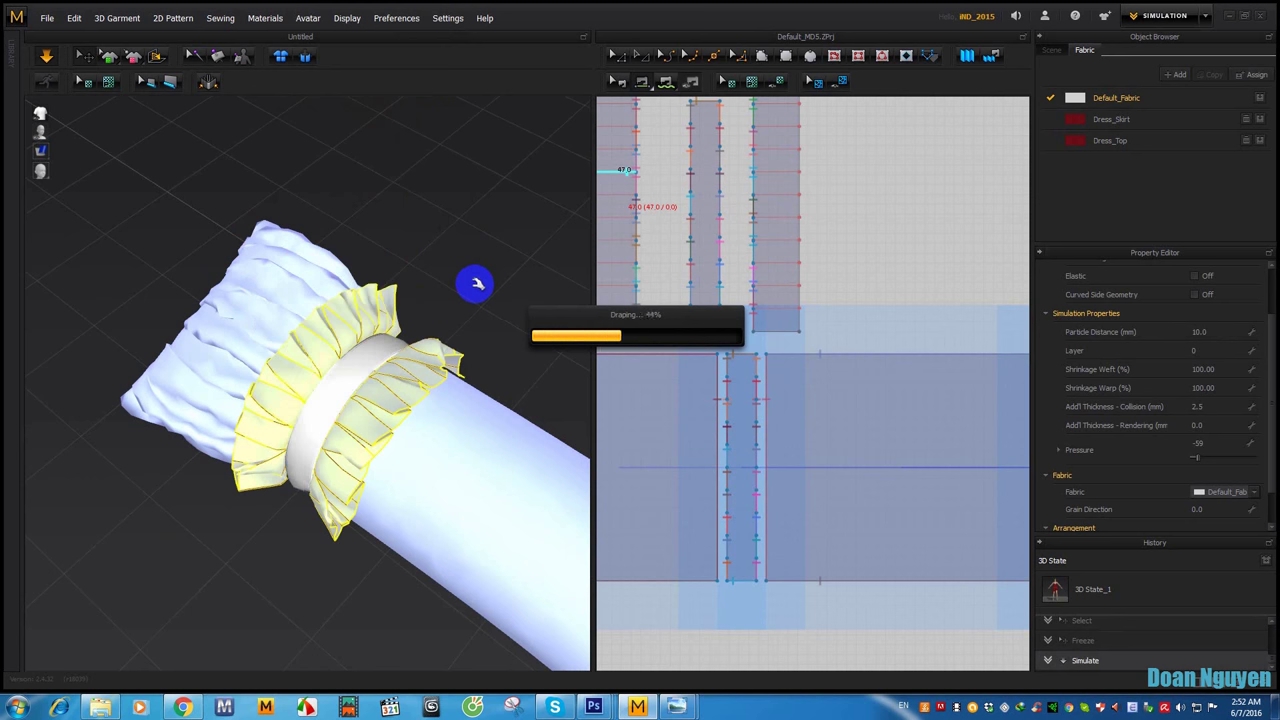
key("space")
Step: Orbit and zoom around the arm to inspect the draped cuff band
mouse_move(452, 328)
right_mouse_down()
mouse_move(471, 363)
mouse_move(266, 494)
mouse_move(334, 380)
right_mouse_up()
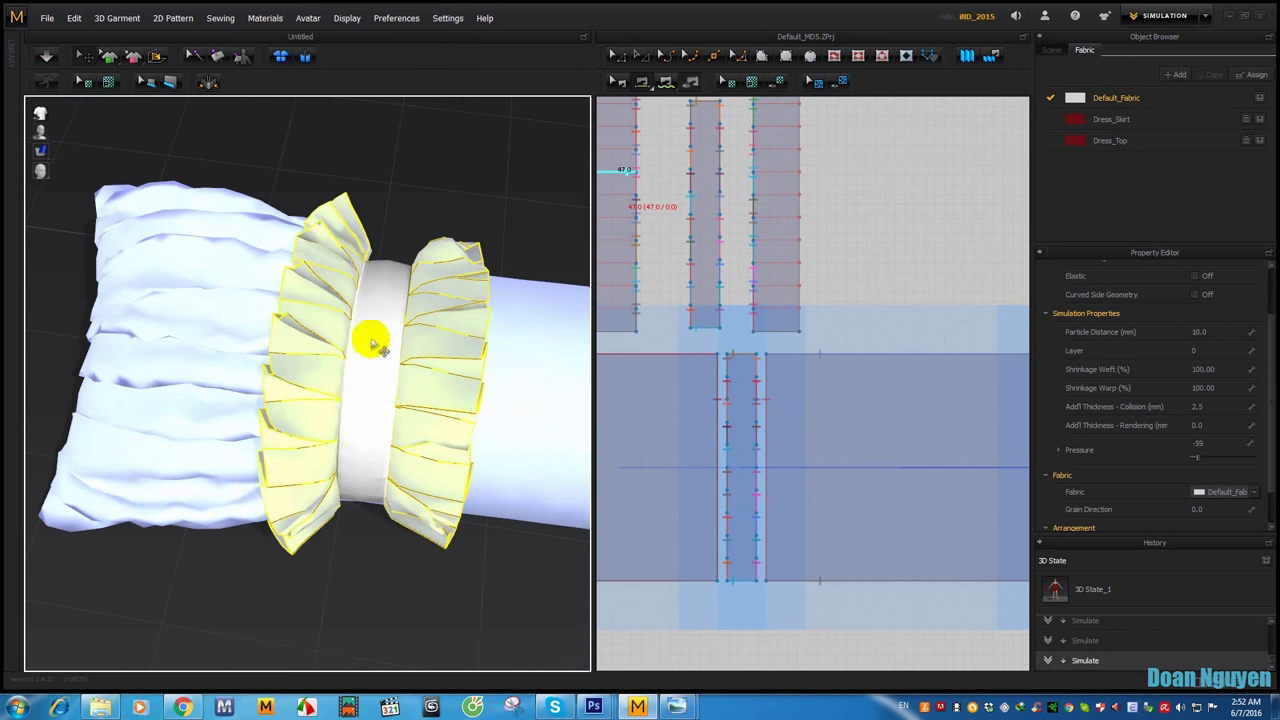
mouse_move(366, 340)
right_mouse_down()
mouse_move(409, 357)
mouse_move(371, 391)
mouse_move(306, 366)
mouse_move(457, 277)
right_mouse_up()
scroll(380, 396, "down", 2)
left_click(457, 277)
mouse_move(414, 314)
right_mouse_down()
mouse_move(383, 345)
mouse_move(405, 350)
right_mouse_up()
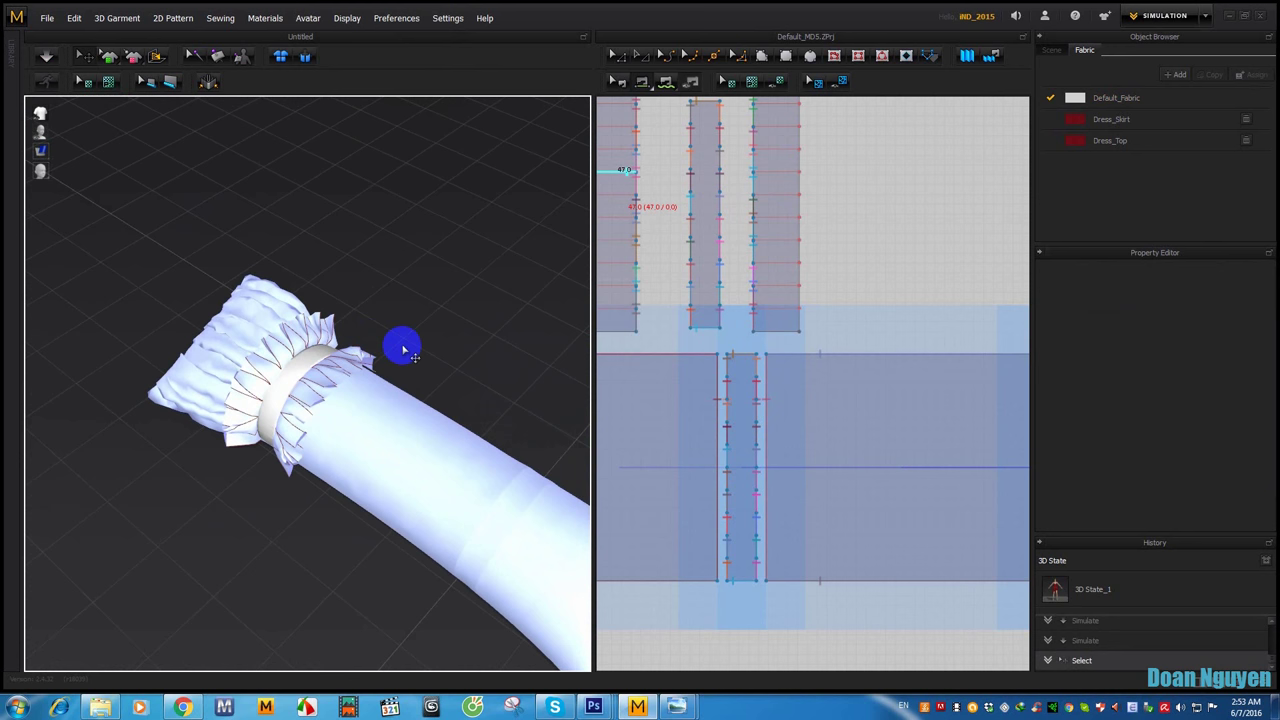
scroll(749, 417, "up", 2)
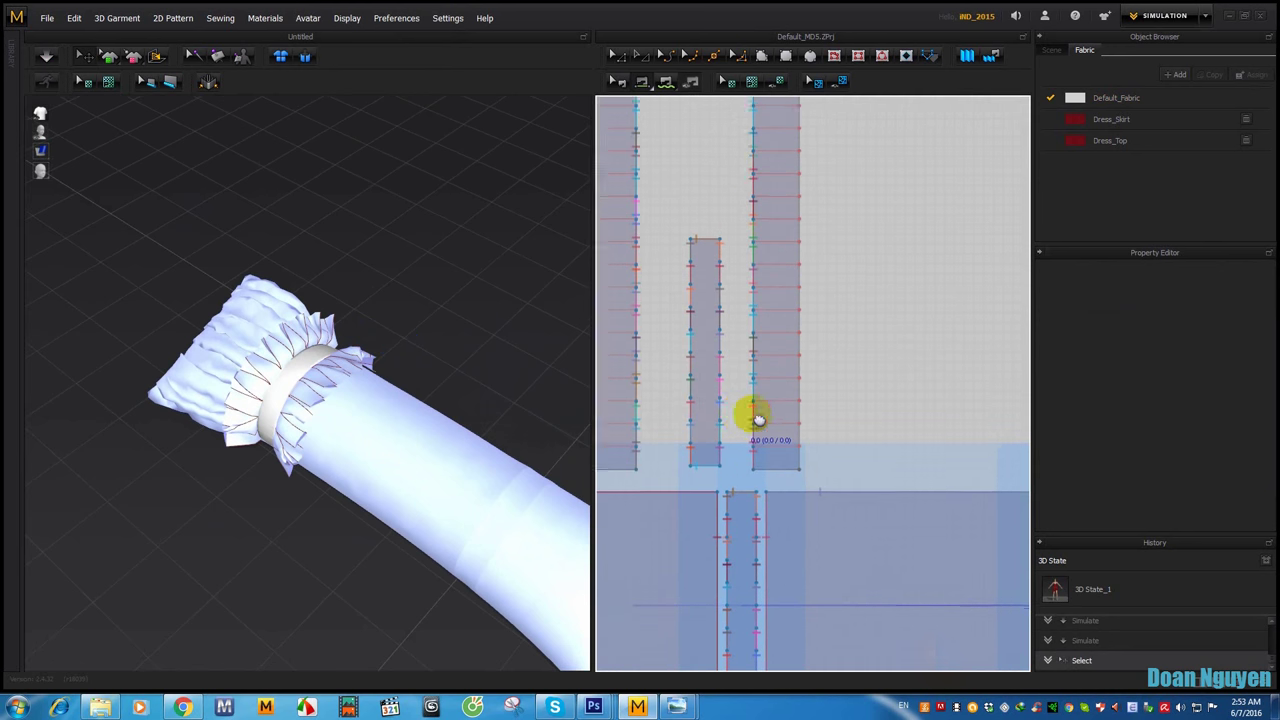
scroll(685, 315, "up", 2)
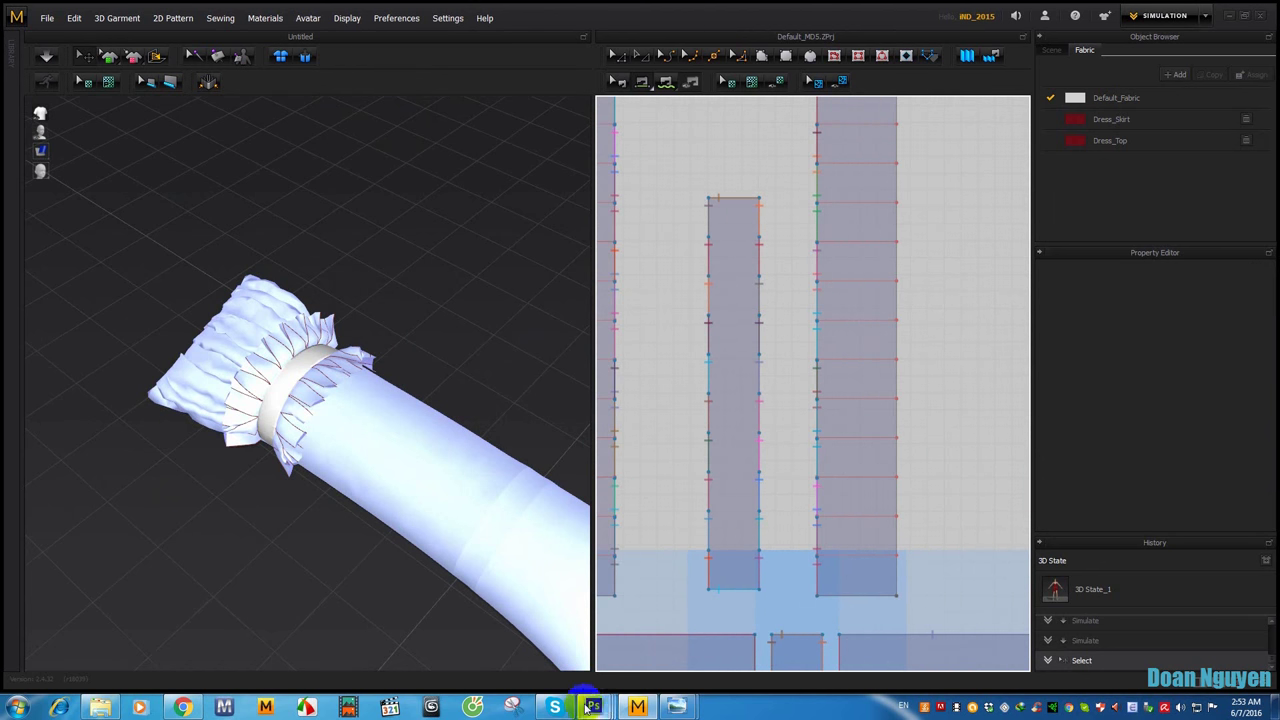
mouse_move(593, 706)
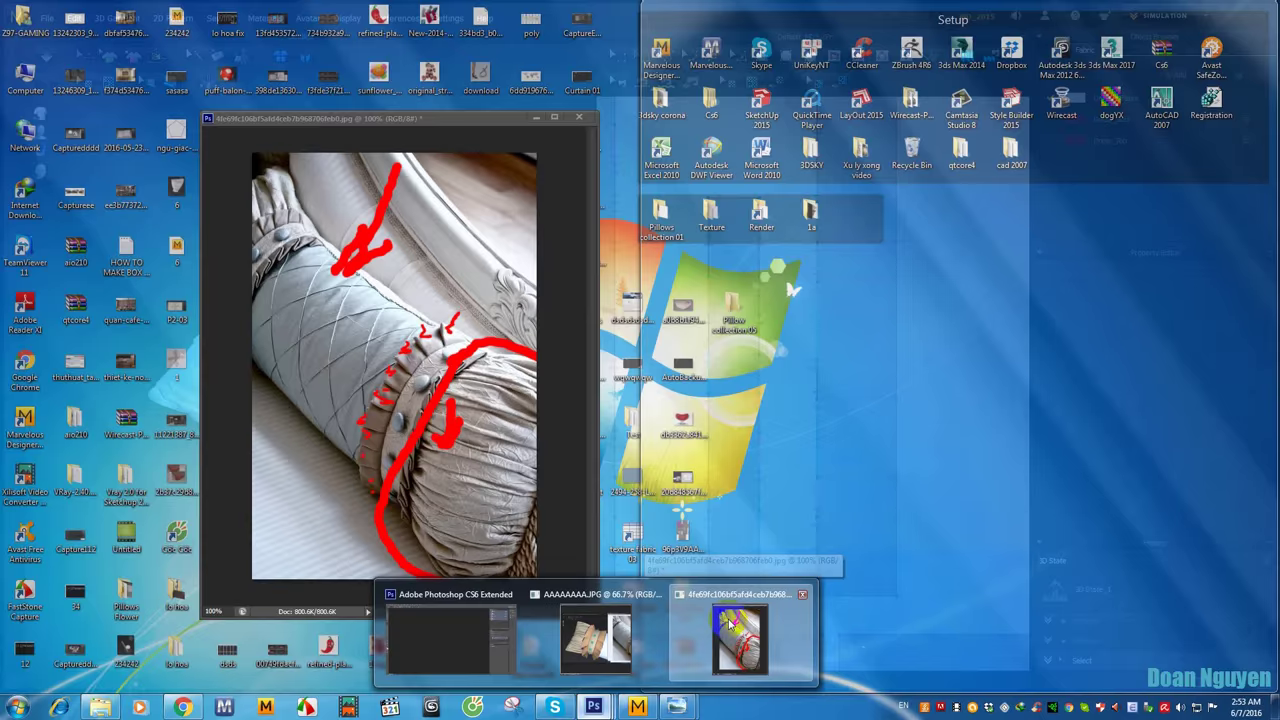
left_click(735, 630)
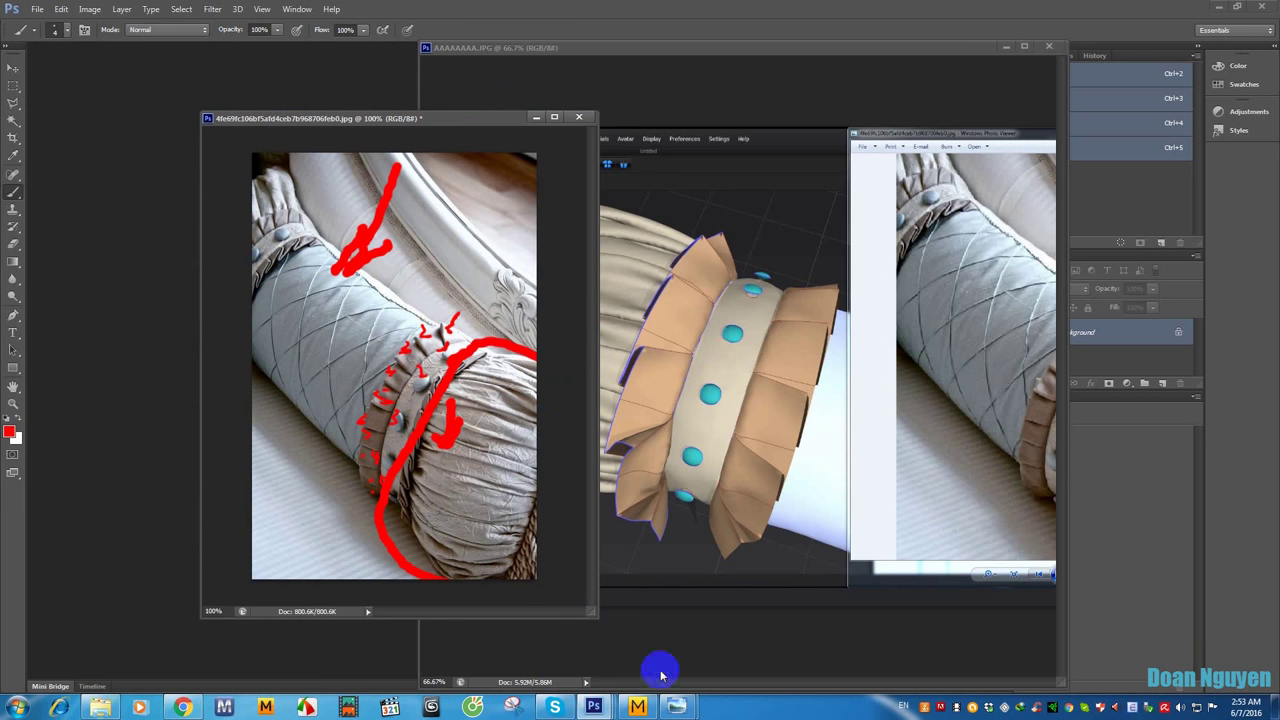
left_click(637, 706)
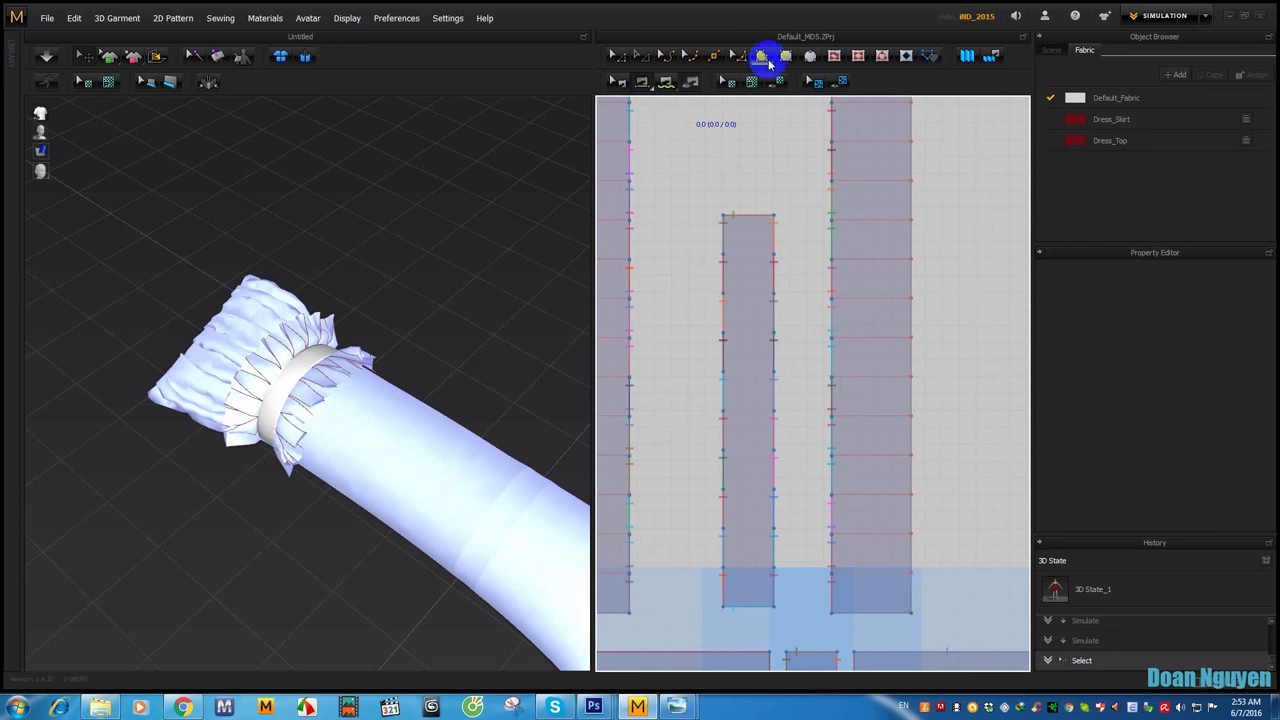
Step: Hide seam markers, then position and paste copies of the short fold line down the middle strip
left_click(838, 56)
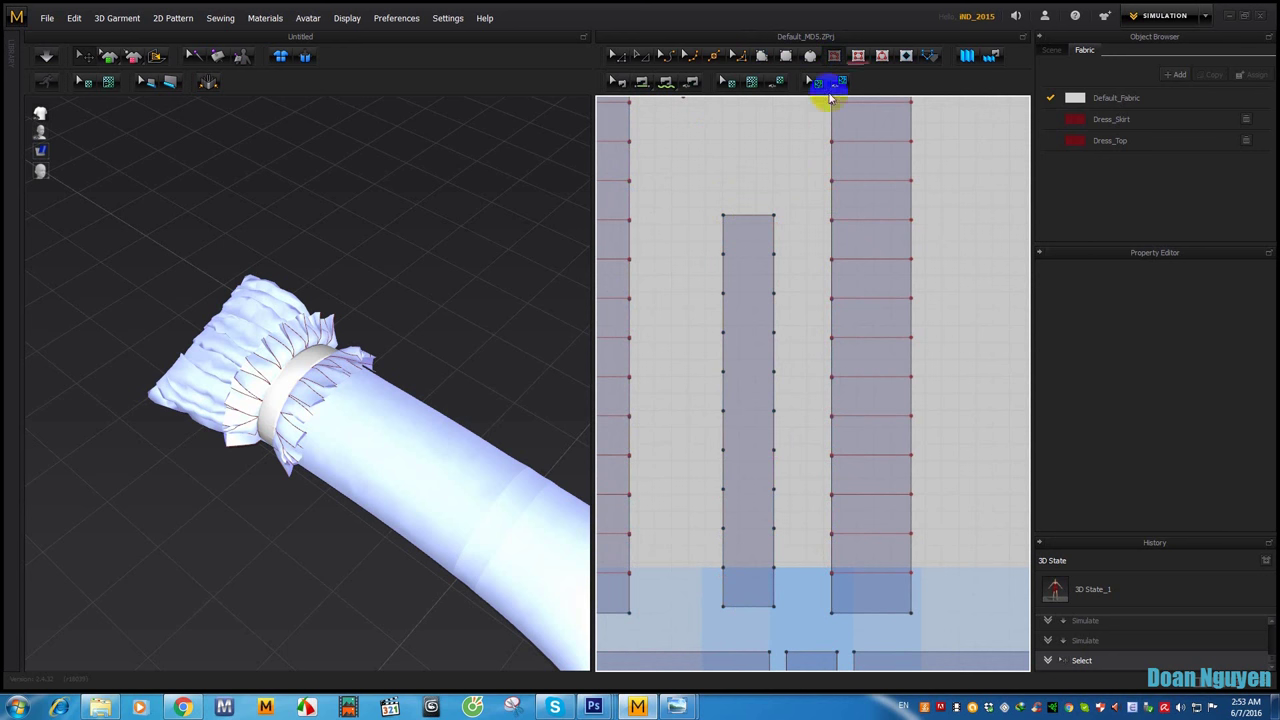
right_click_drag(690, 305, 700, 289)
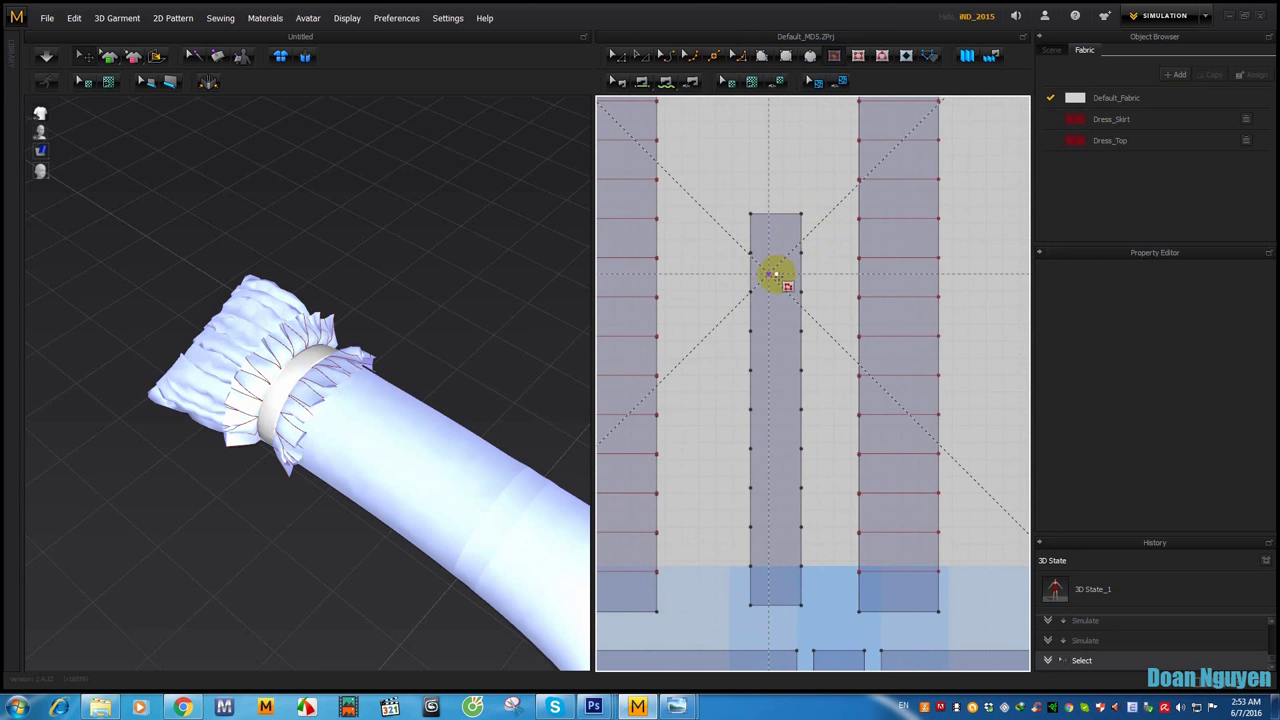
left_click(777, 276)
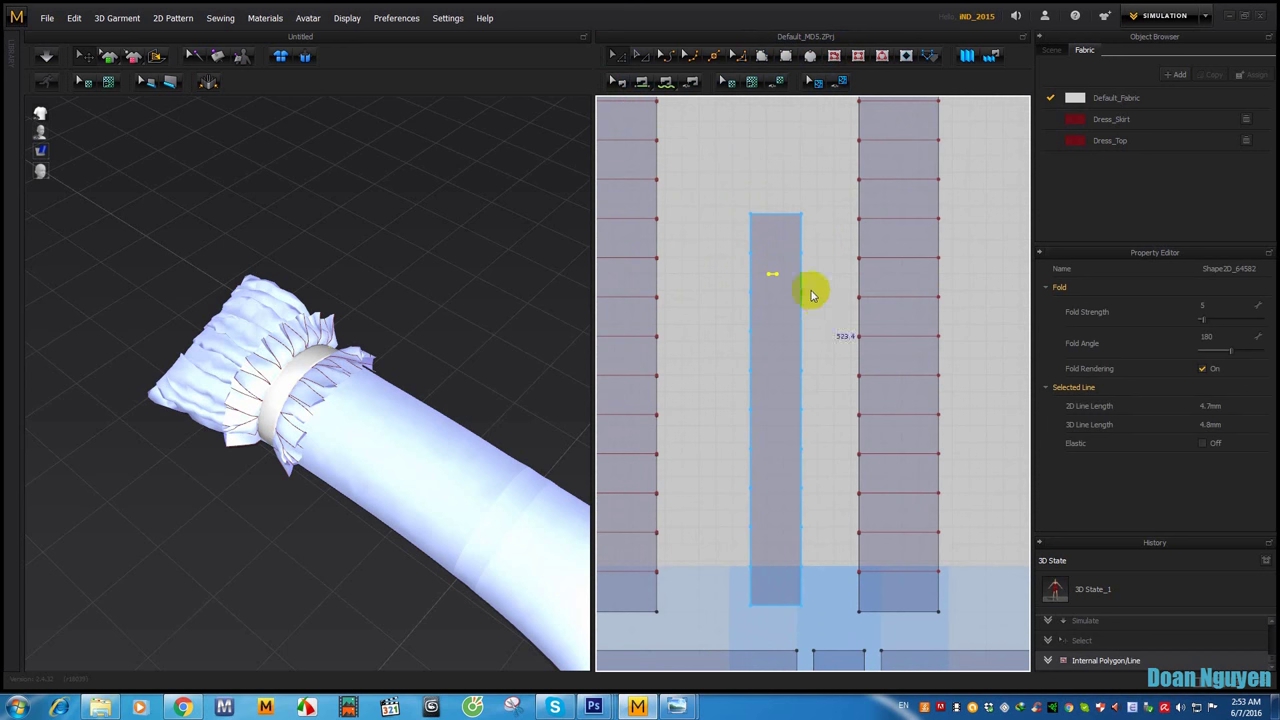
scroll(762, 273, "up", 3)
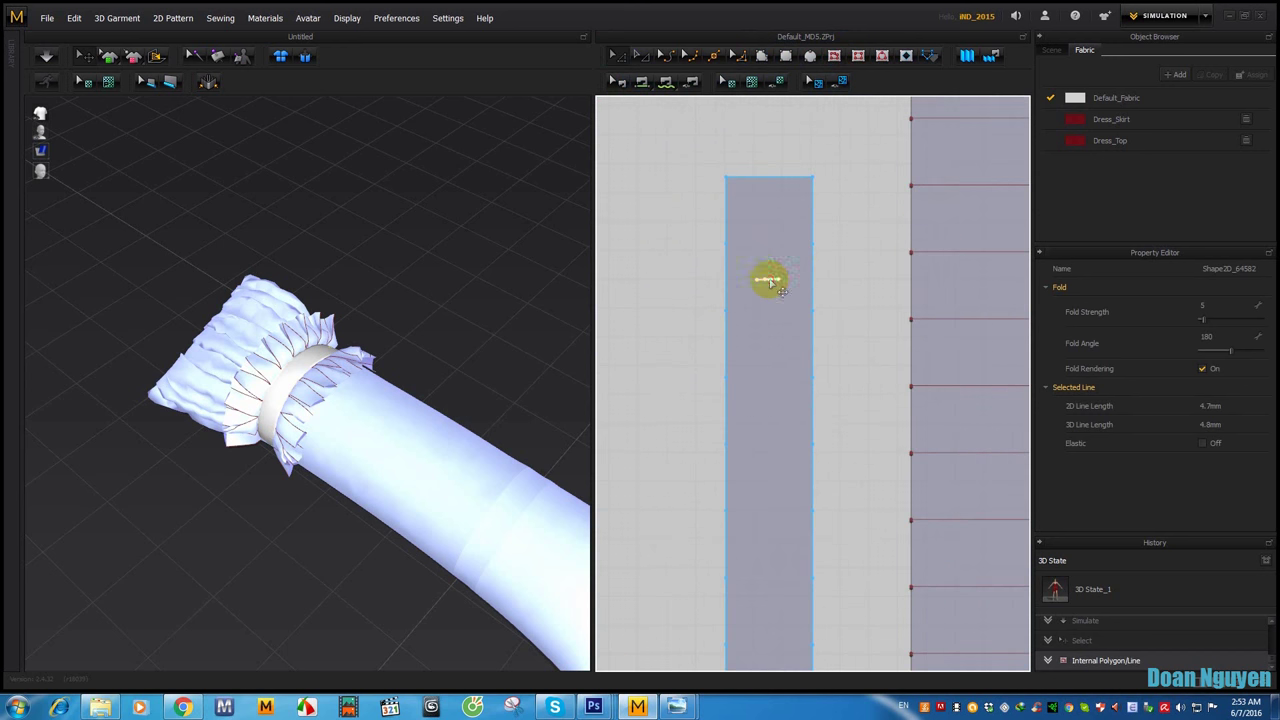
scroll(760, 274, "down", 2)
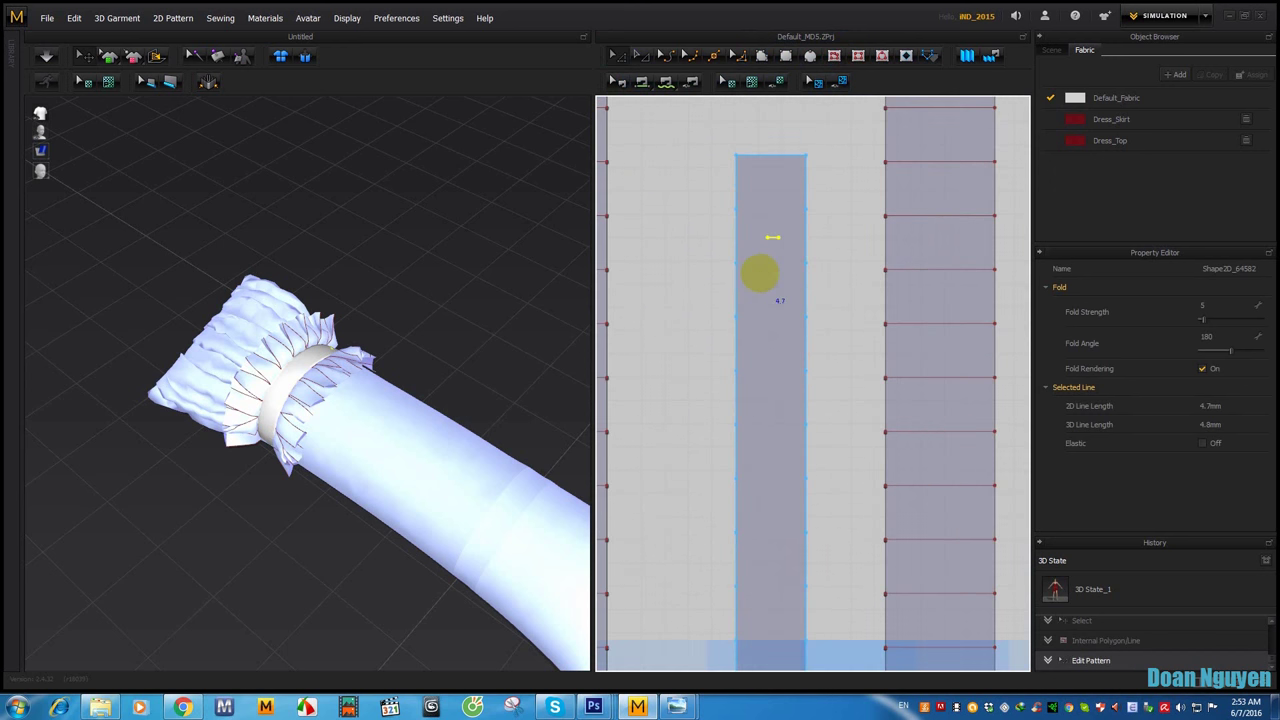
left_click_drag(760, 273, 760, 376)
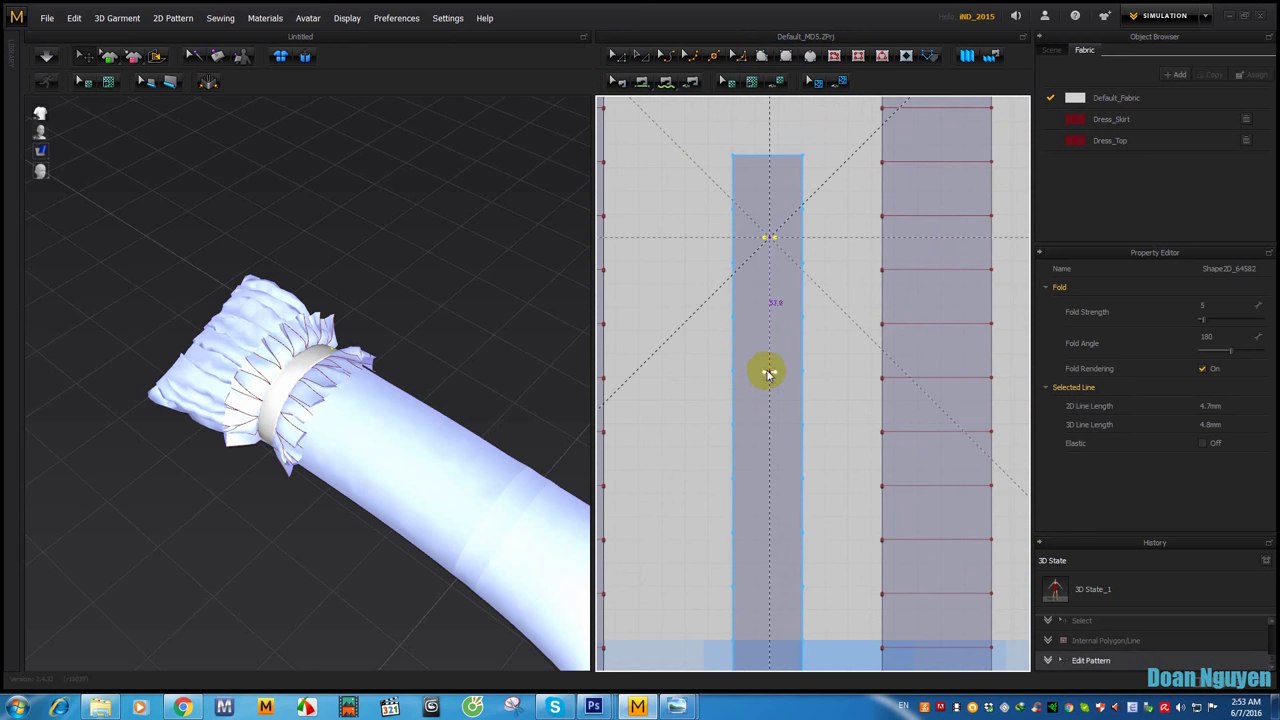
key("ctrl+v")
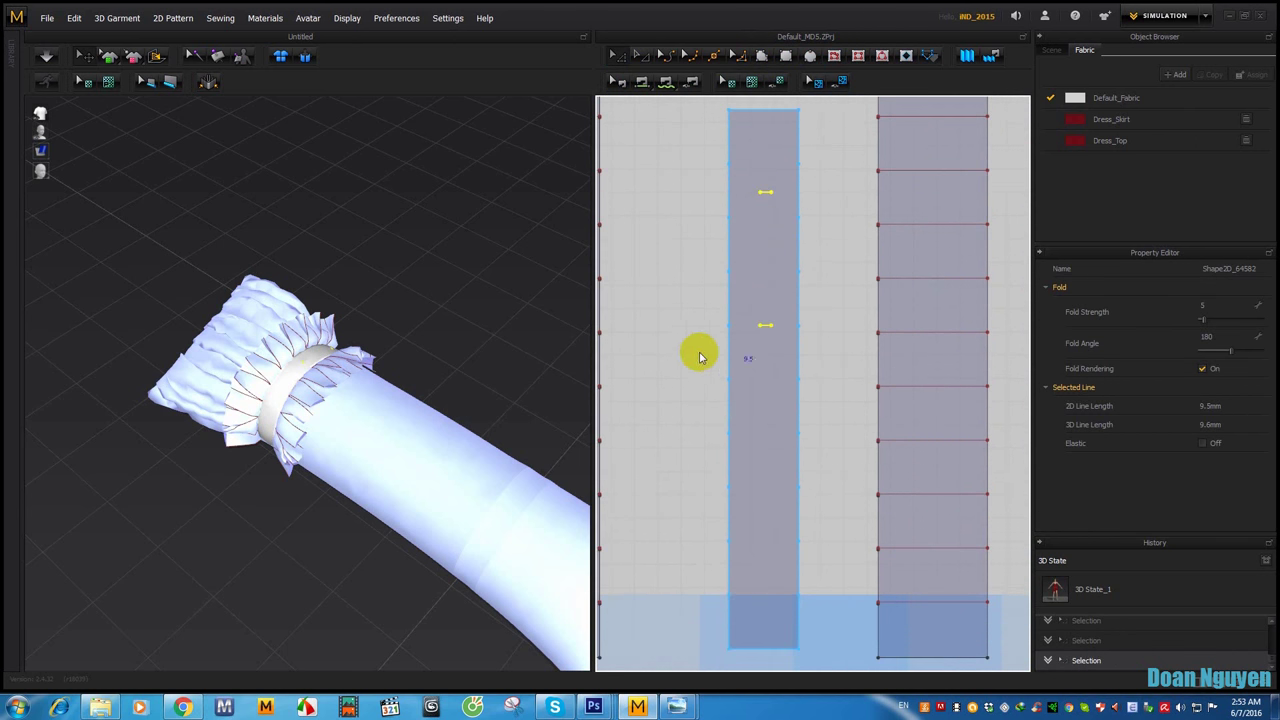
left_click(764, 492)
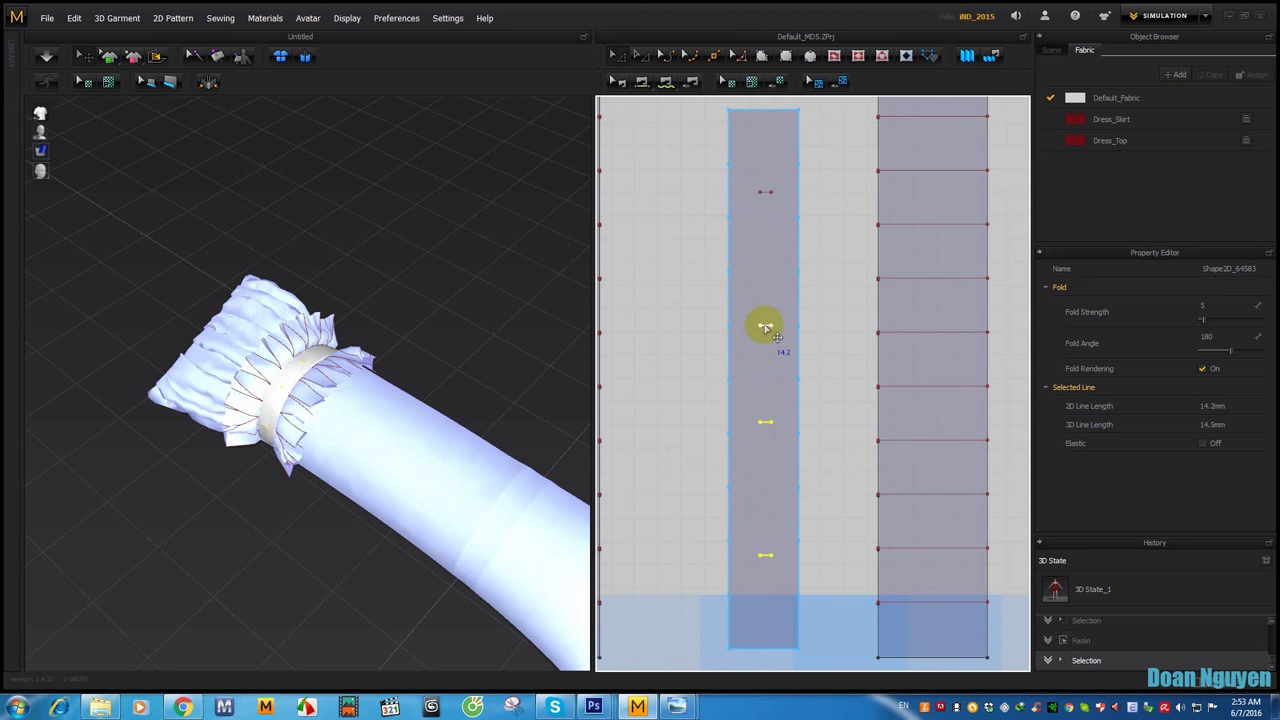
Step: Delete an unwanted fold line and reposition another copy along the strip
left_click(765, 327)
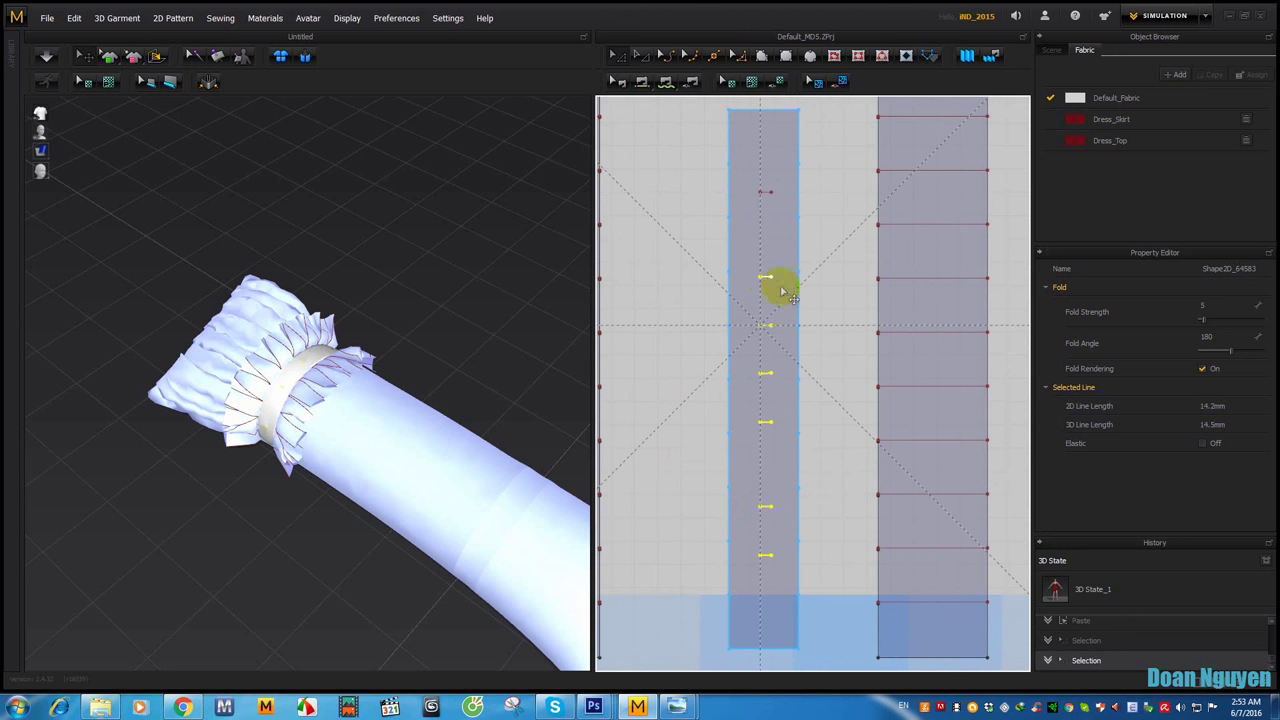
key("Delete")
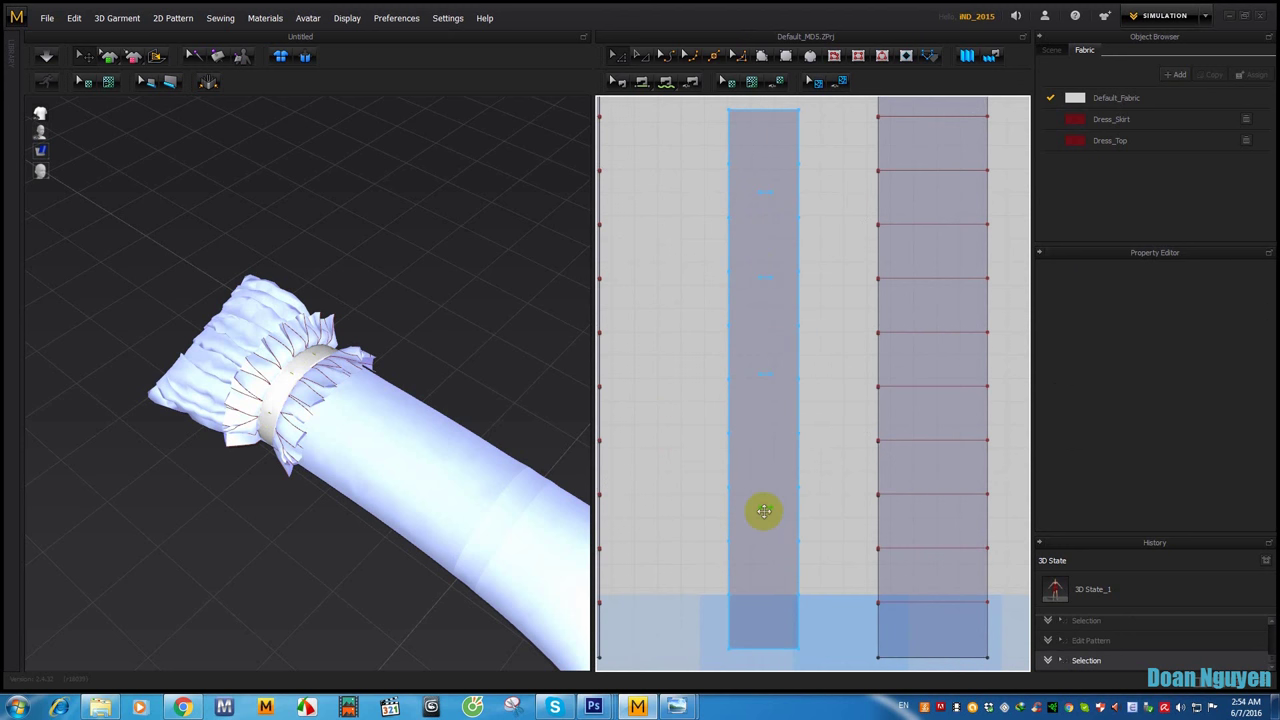
left_click(765, 508)
left_click(766, 511)
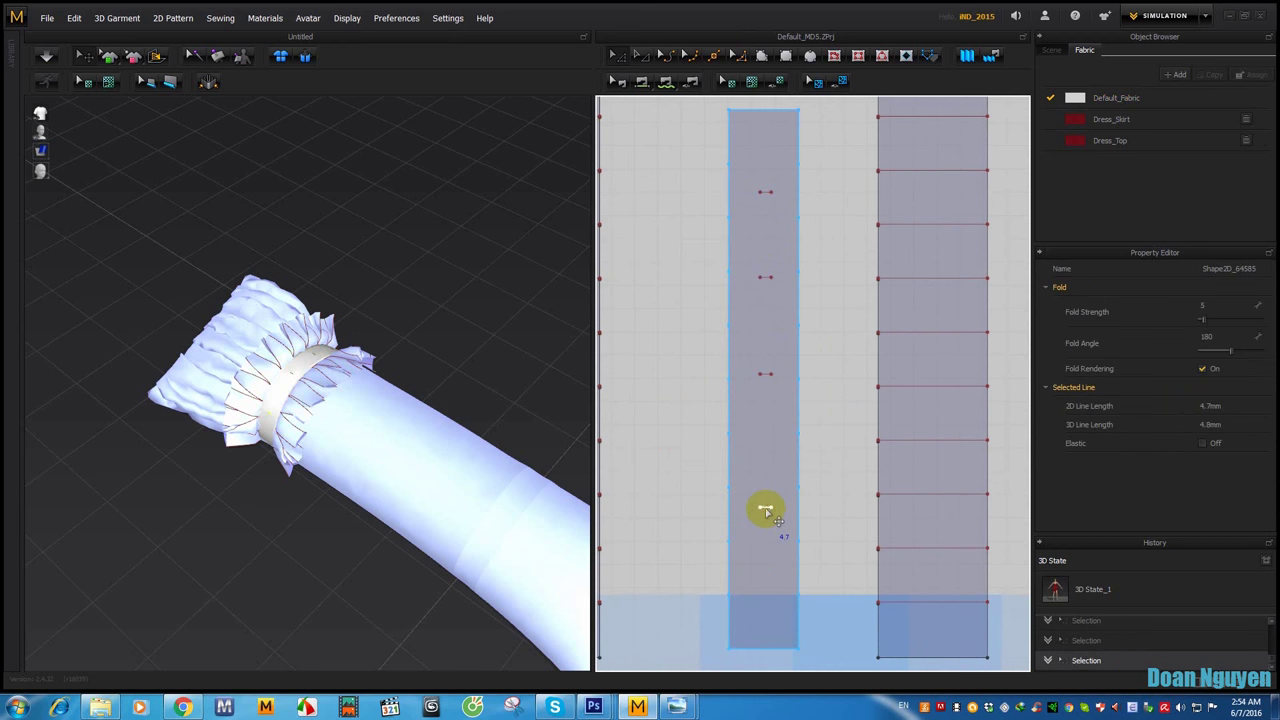
mouse_move(770, 495)
left_mouse_down()
mouse_move(770, 481)
mouse_move(758, 534)
mouse_move(770, 583)
left_mouse_up()
left_click(843, 491)
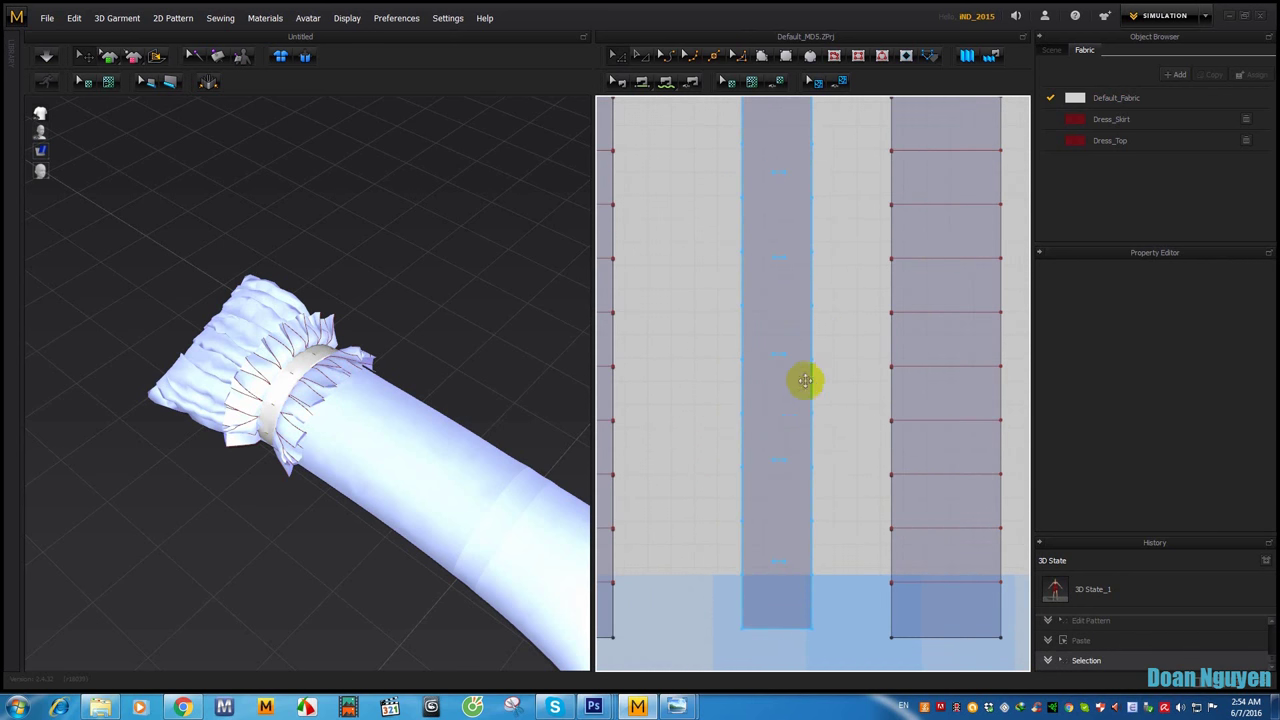
Step: Freeze the button band strip in the 3D window
left_click(829, 57)
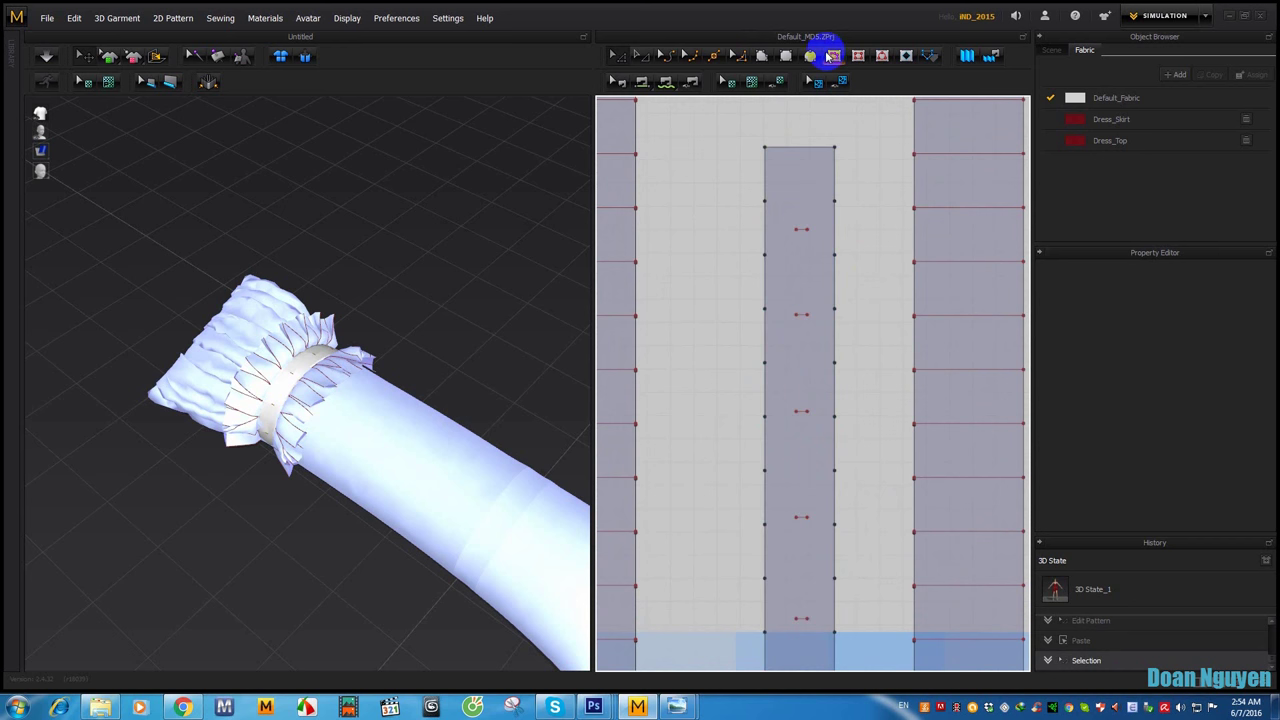
left_click(268, 405)
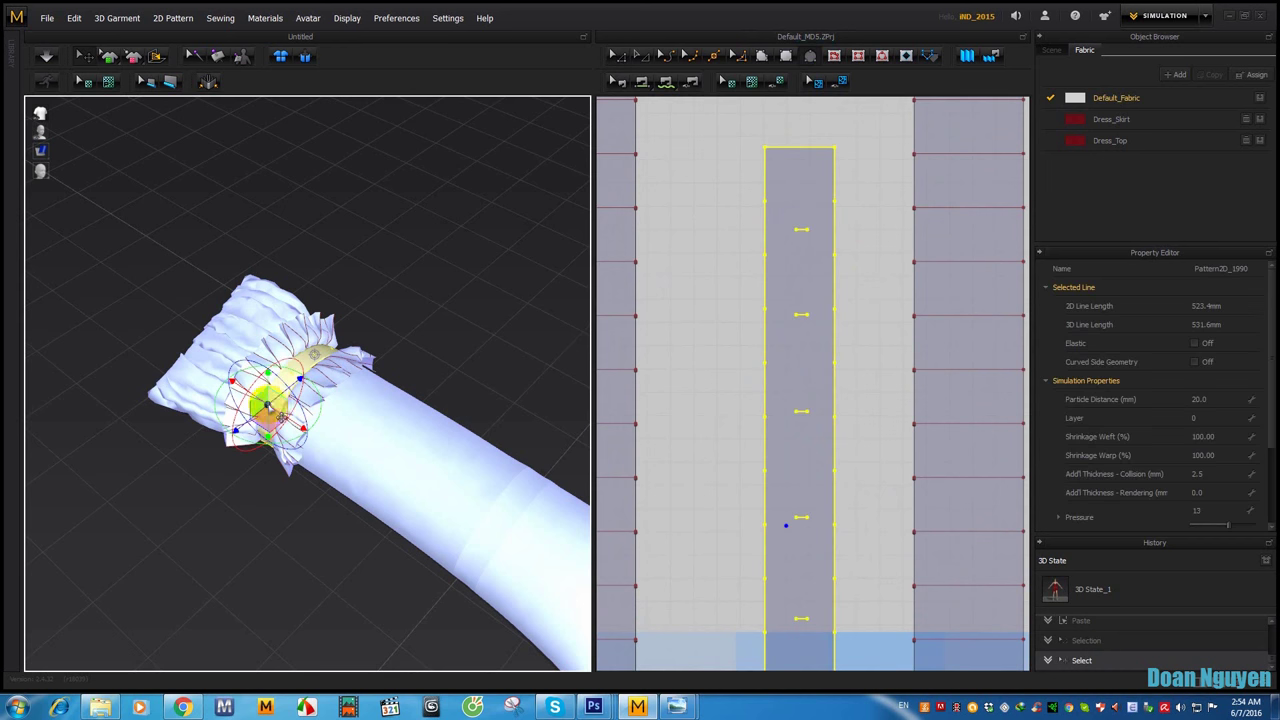
right_click(272, 405)
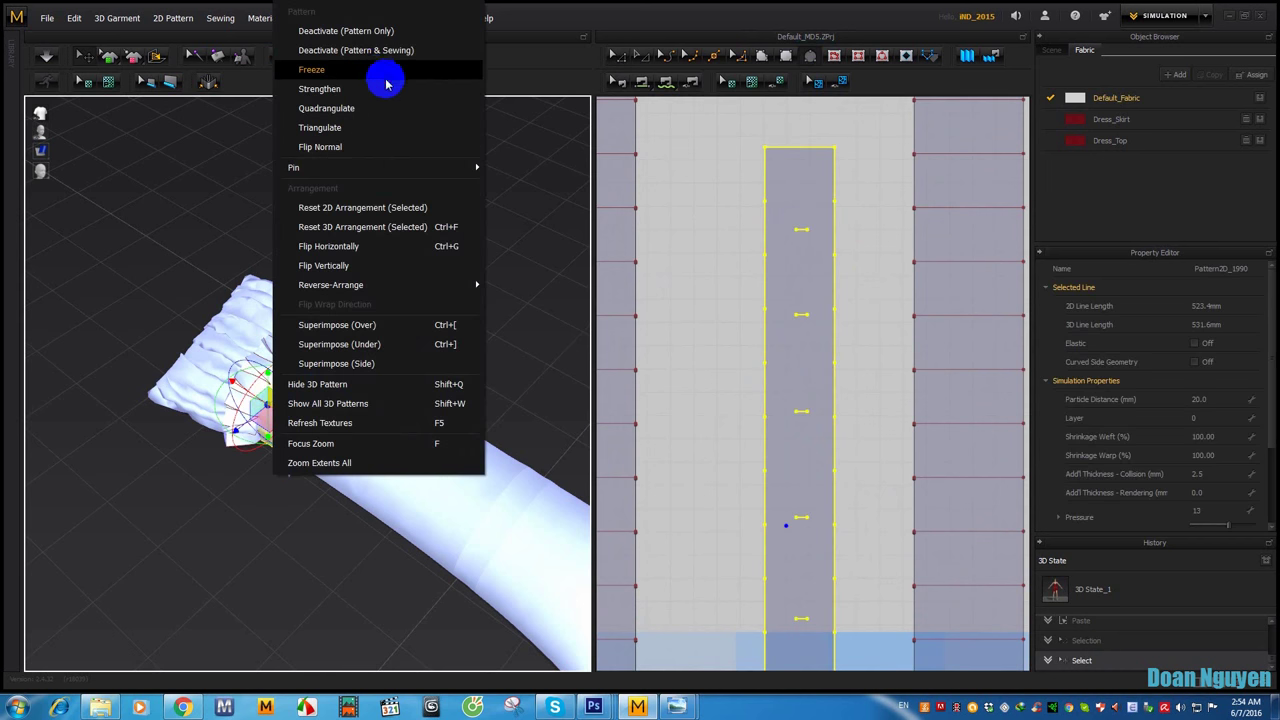
left_click(389, 77)
Step: Draw a small circle over the upper fold mark on the strip
left_click(786, 57)
scroll(855, 215, "up", 2)
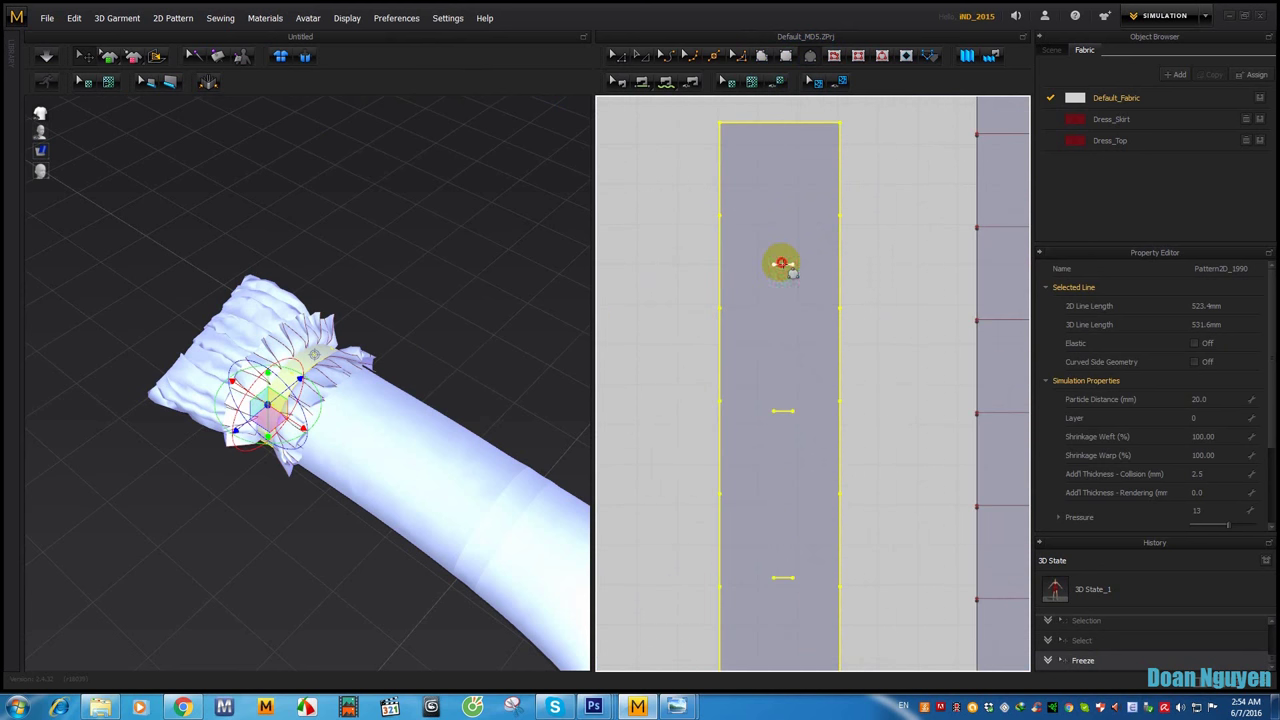
left_click_drag(781, 264, 803, 231)
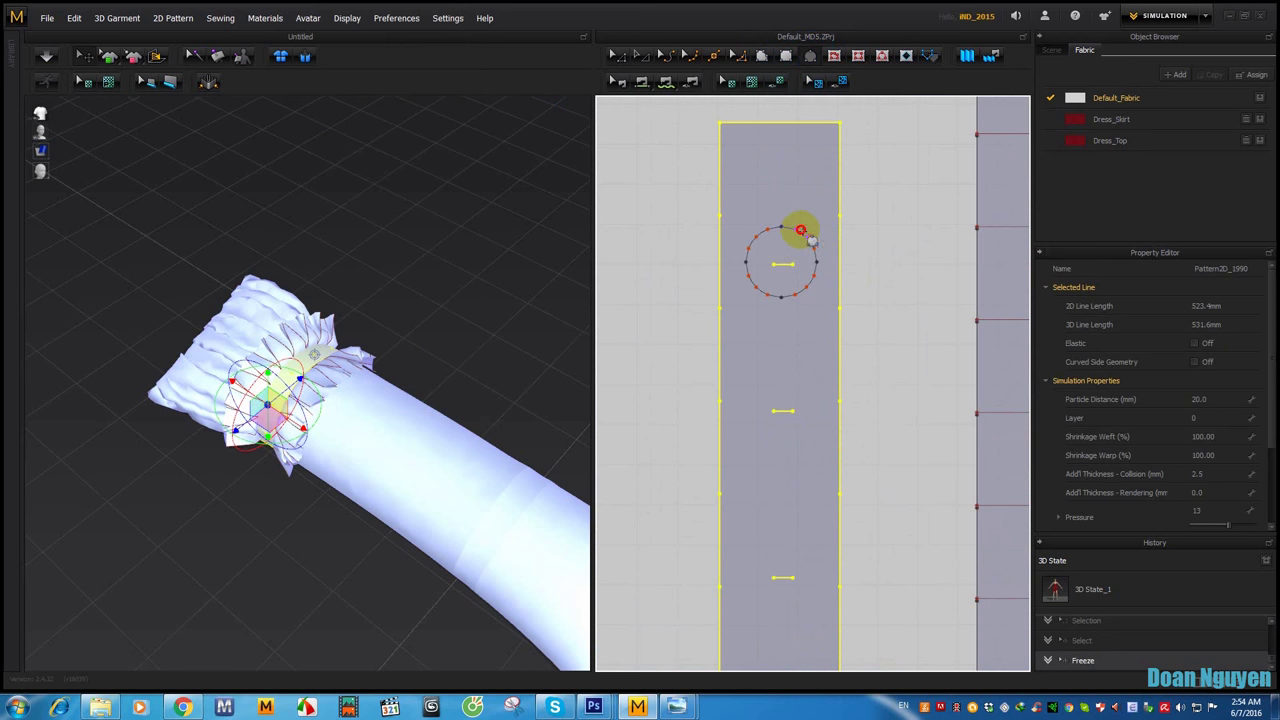
left_click_drag(803, 231, 803, 231)
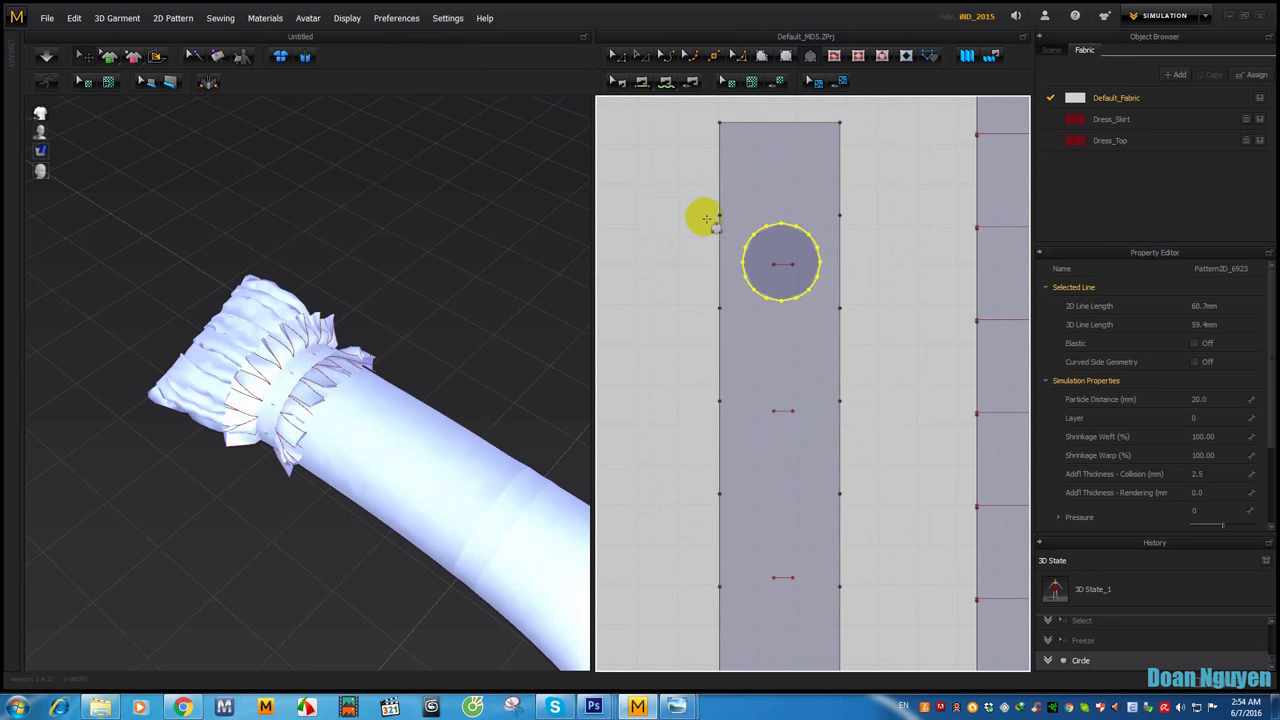
Step: Move the circle left of the strip and mirror-paste a second circle beside it
left_click(613, 56)
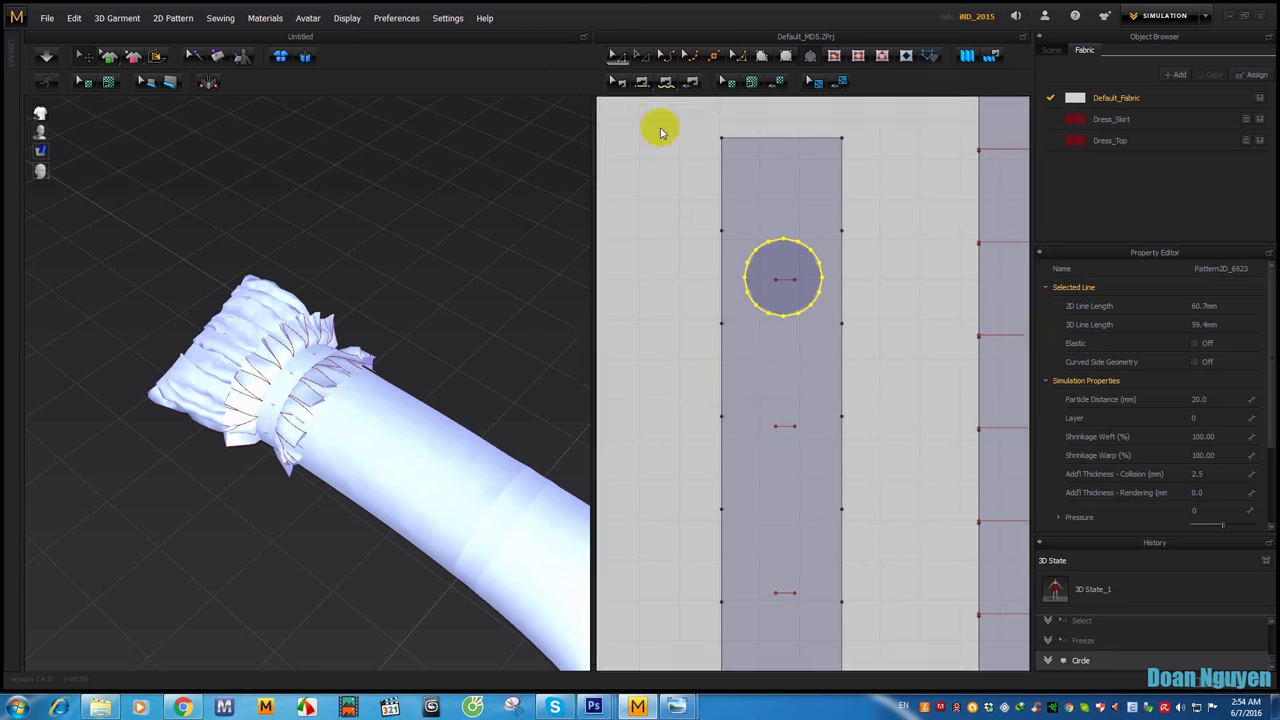
left_click_drag(795, 276, 634, 271)
middle_click_drag(666, 297, 751, 334)
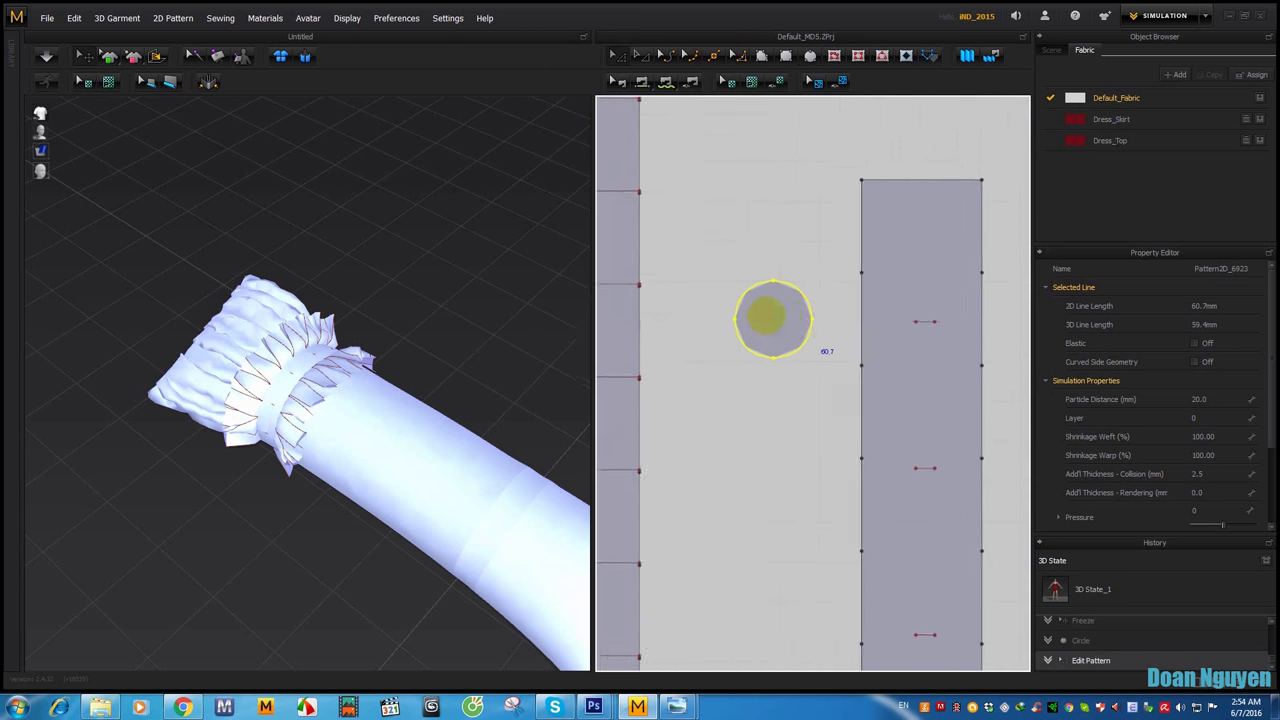
left_click_drag(735, 306, 686, 303)
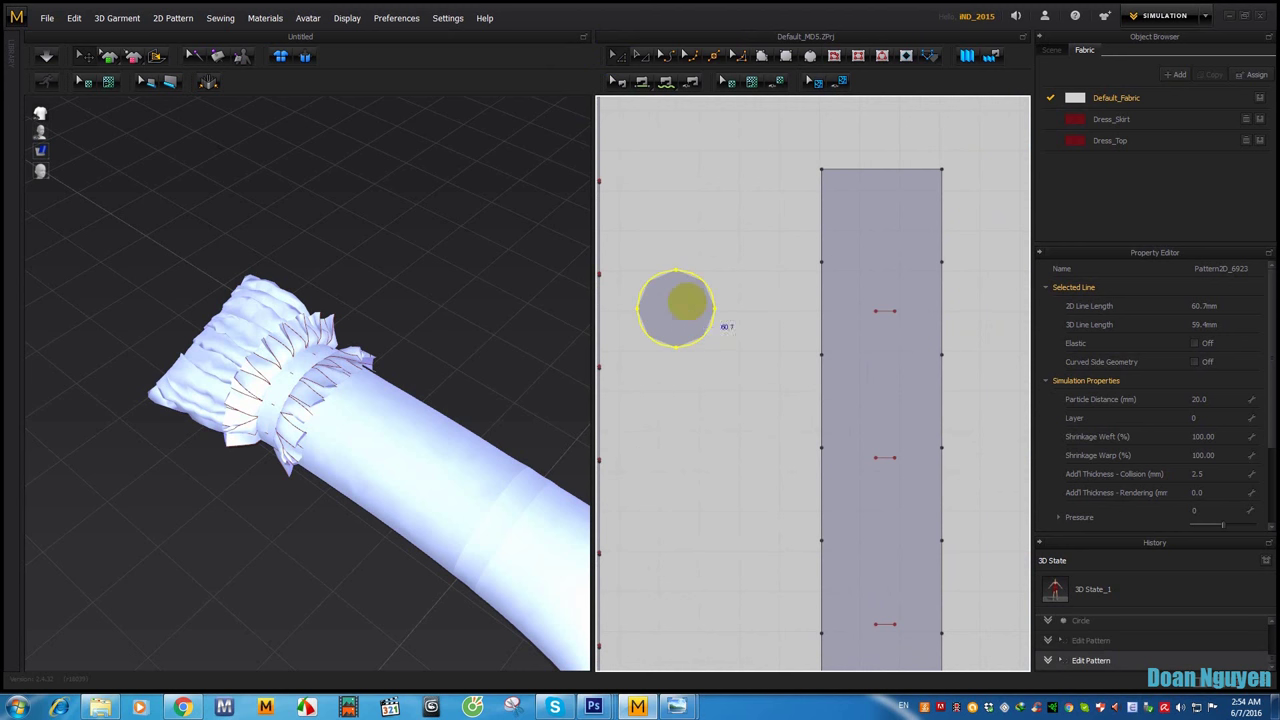
key("ctrl+v")
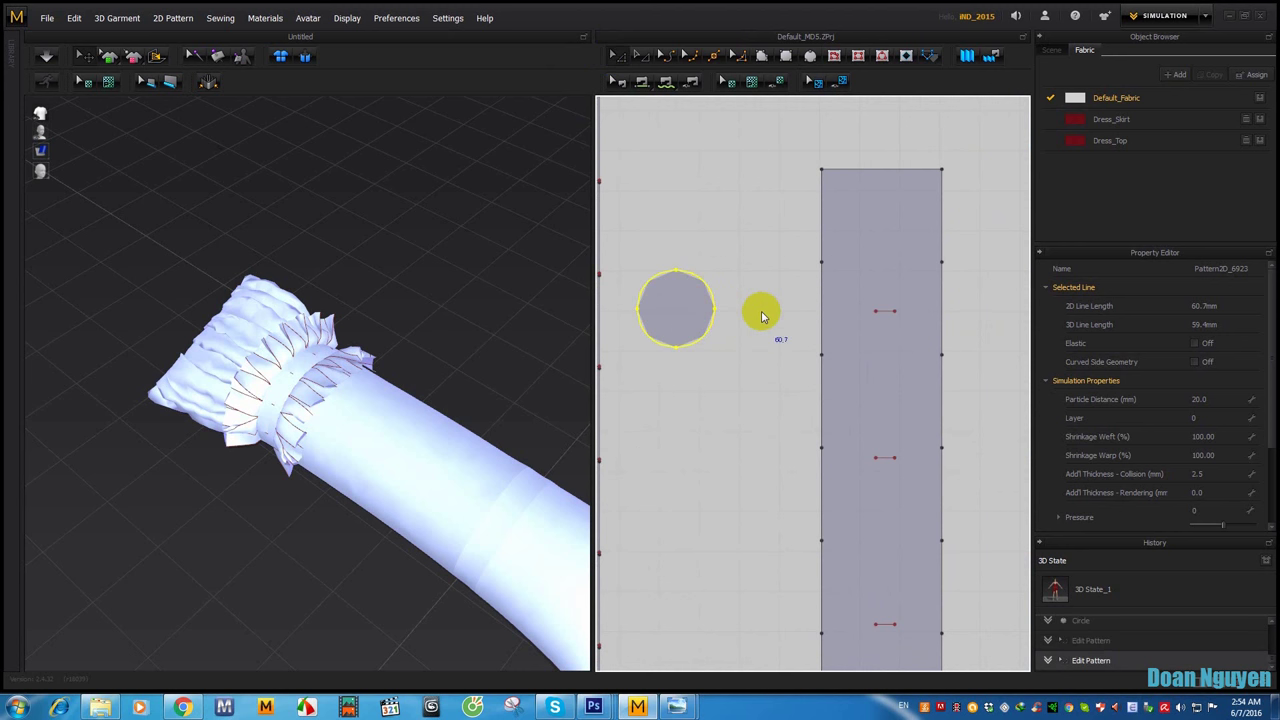
left_click(763, 318)
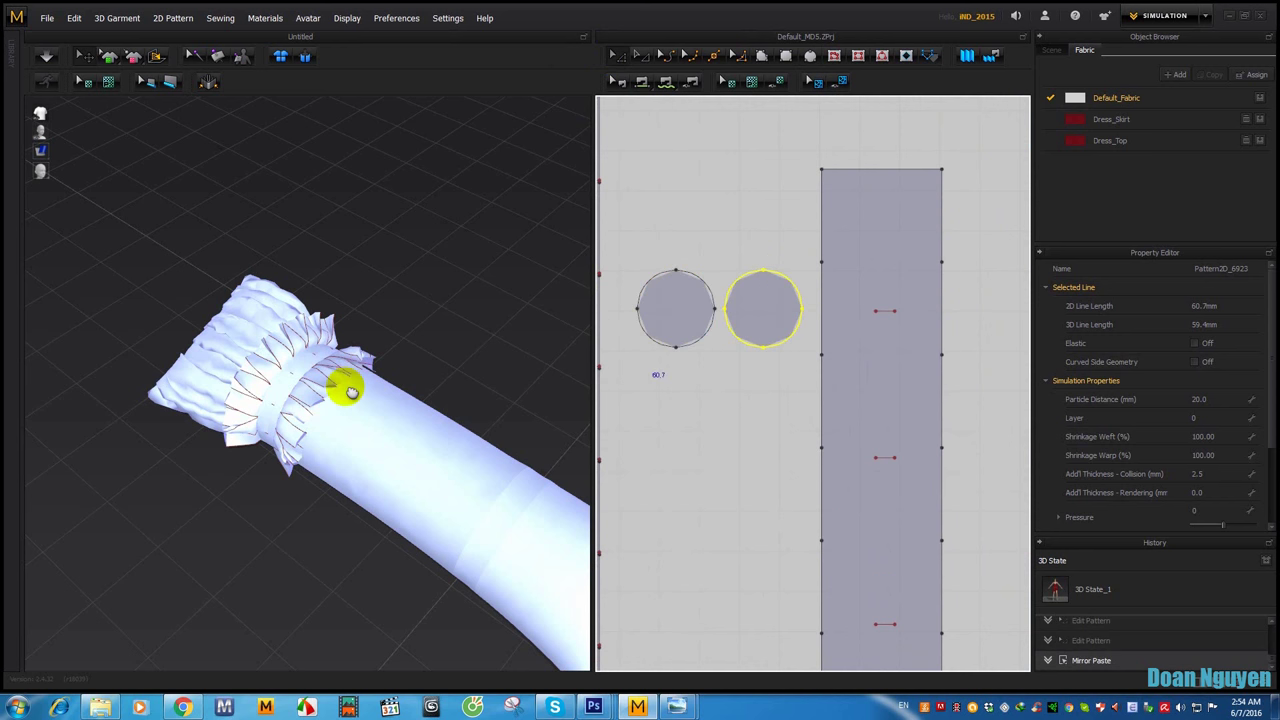
Step: Drag the right circle piece with the 3D gizmo until it stacks against the left circle
scroll(346, 380, "down", 5)
mouse_move(363, 357)
right_mouse_down()
mouse_move(421, 311)
mouse_move(460, 350)
mouse_move(399, 390)
right_mouse_up()
left_click(487, 352)
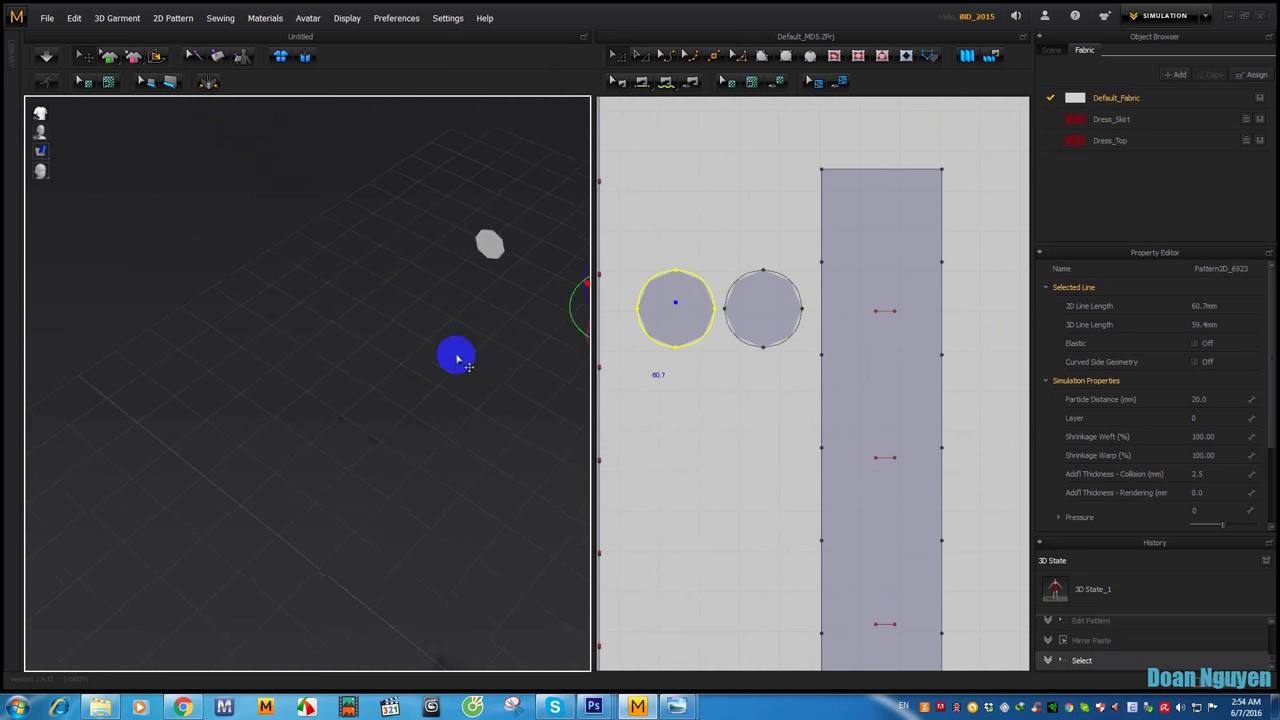
left_click(768, 316)
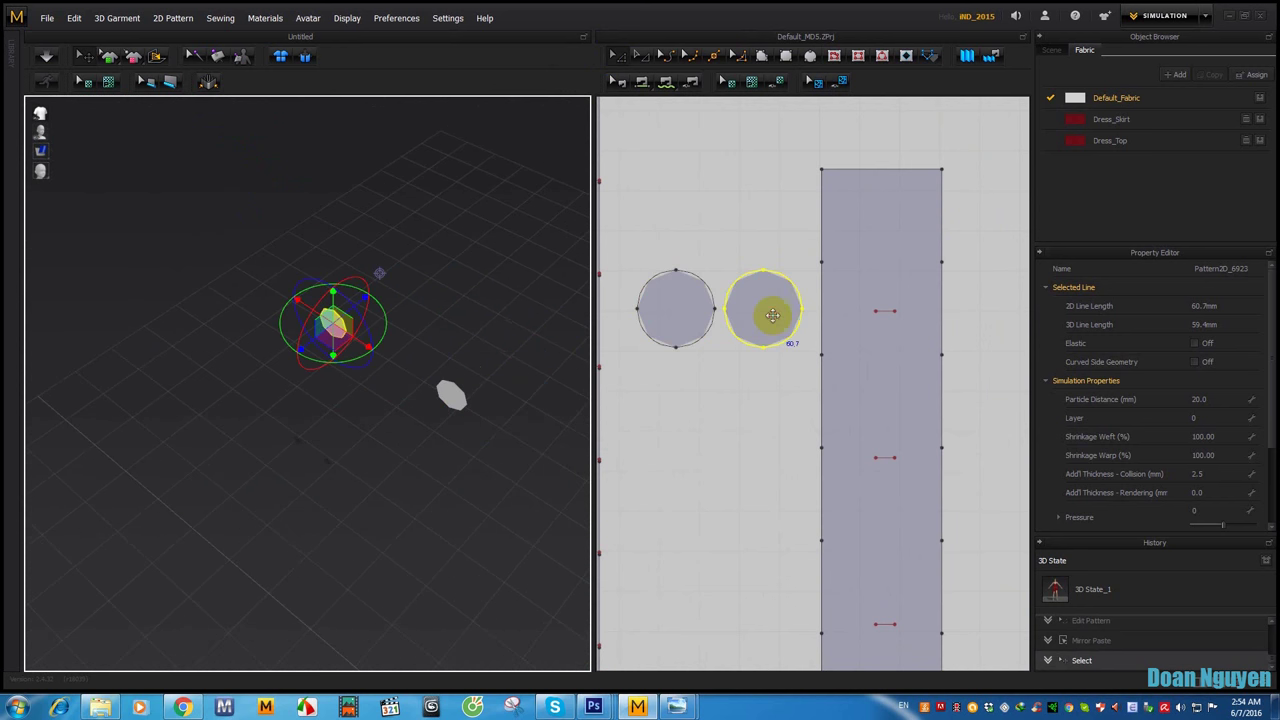
mouse_move(371, 363)
right_mouse_down()
mouse_move(303, 404)
mouse_move(419, 388)
mouse_move(277, 394)
mouse_move(380, 403)
mouse_move(380, 491)
mouse_move(302, 361)
mouse_move(317, 237)
mouse_move(354, 420)
mouse_move(348, 167)
right_mouse_up()
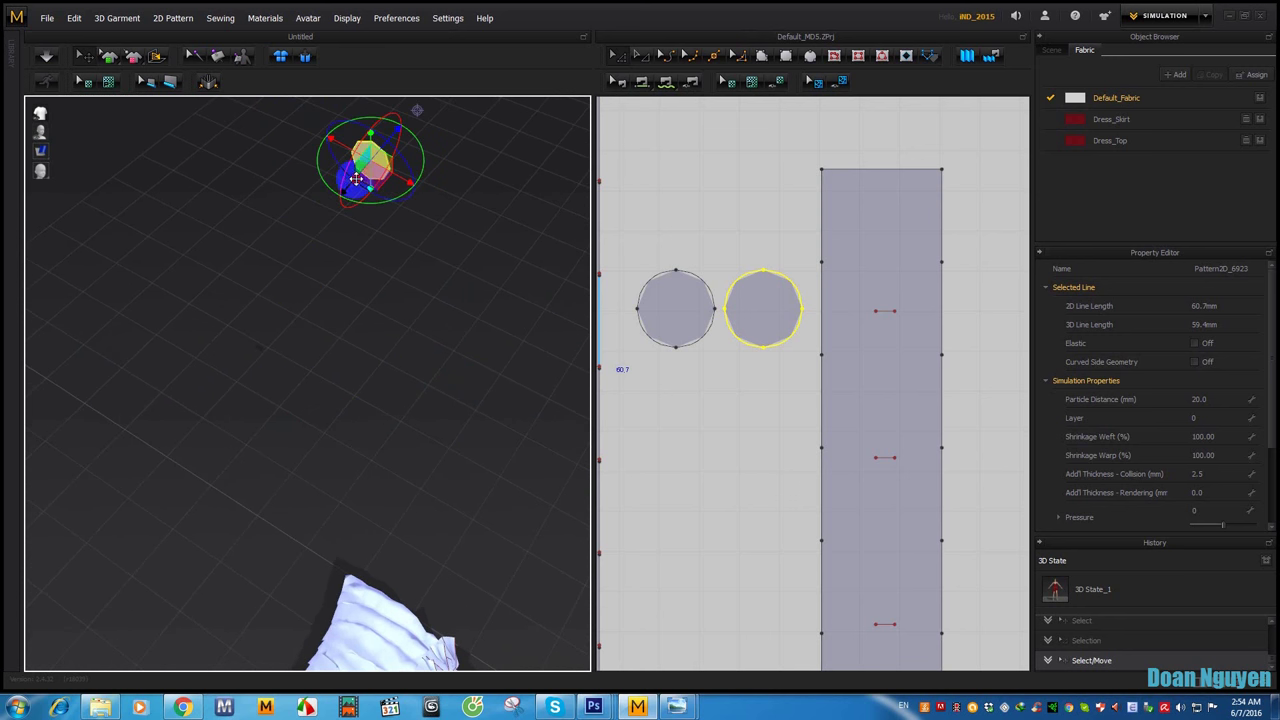
mouse_move(356, 178)
left_mouse_down()
mouse_move(422, 259)
mouse_move(420, 243)
left_mouse_up()
left_click(700, 160)
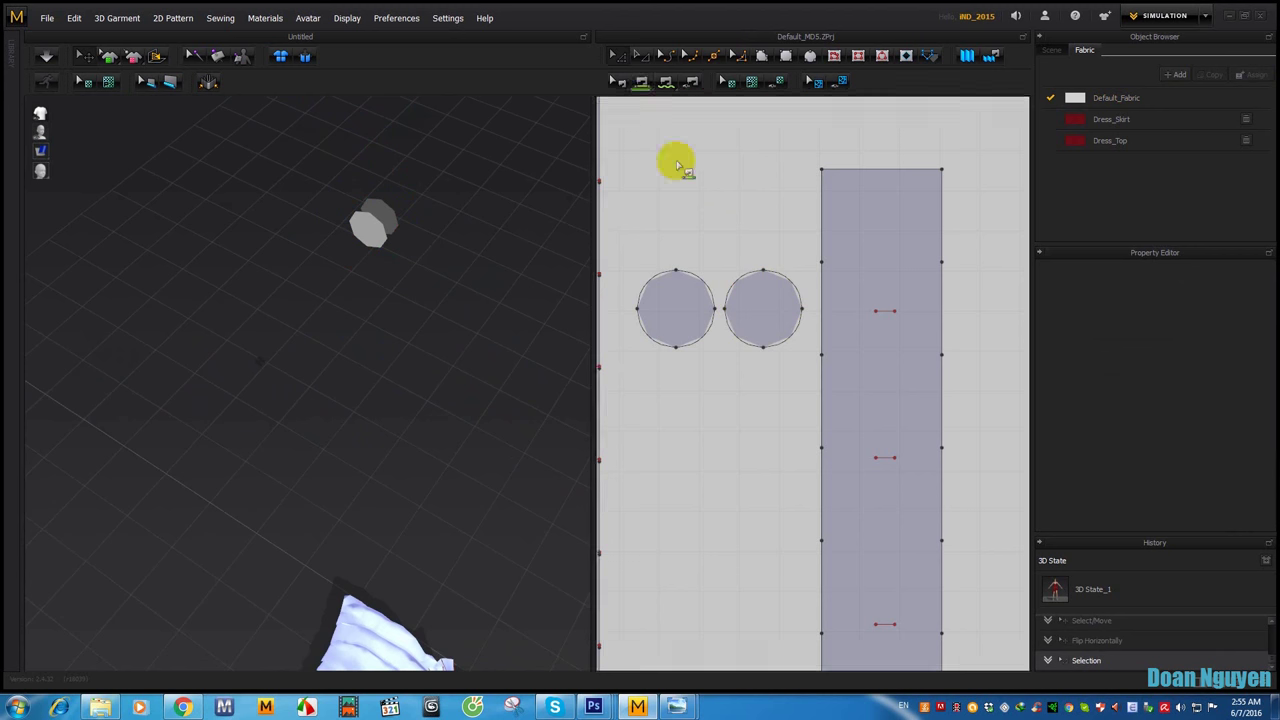
Step: Sew the matching arcs of the left and right circles together with Segment Sewing
left_click(676, 271)
left_click(716, 302)
left_click(777, 274)
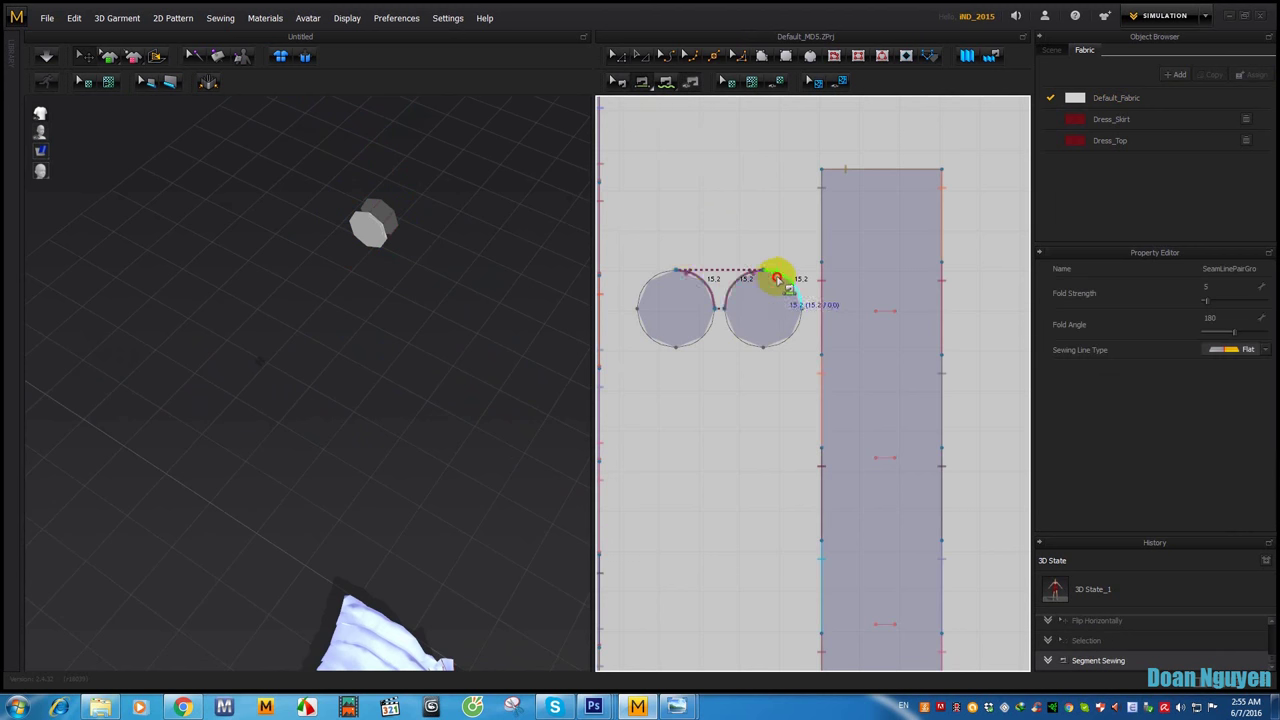
left_click(674, 271)
left_click(638, 308)
left_click(763, 271)
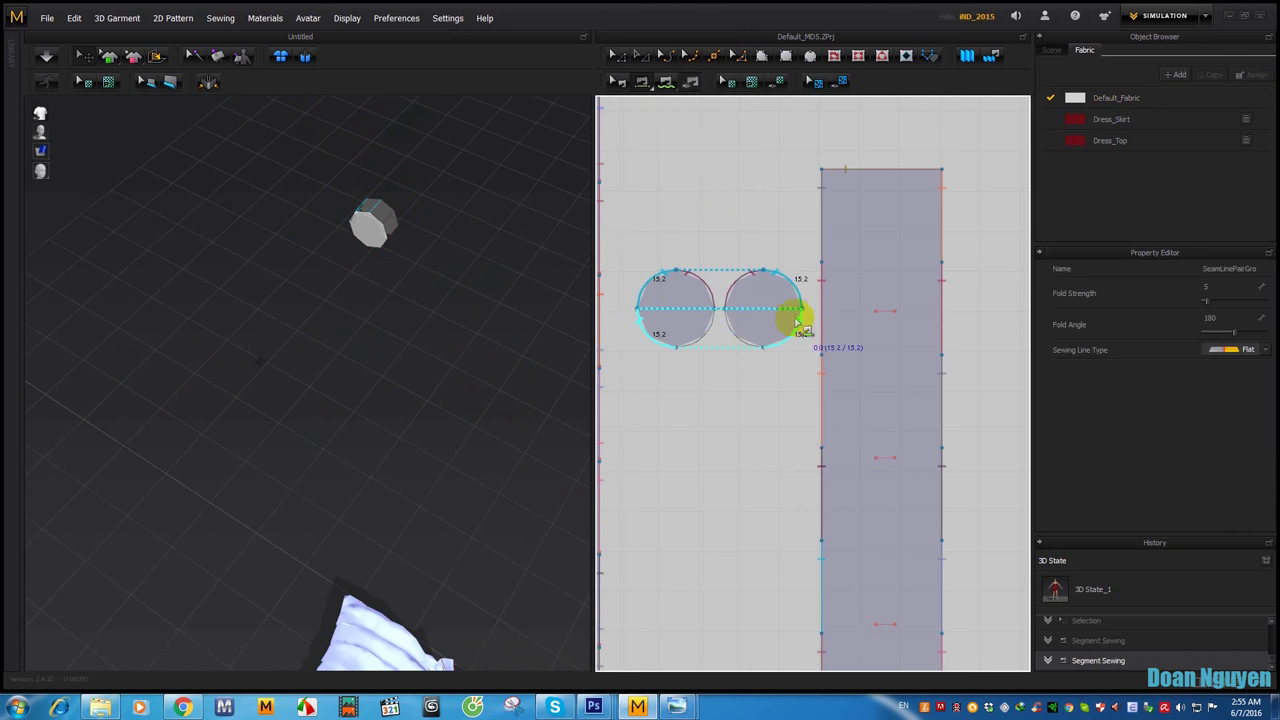
left_click(801, 308)
left_click(678, 347)
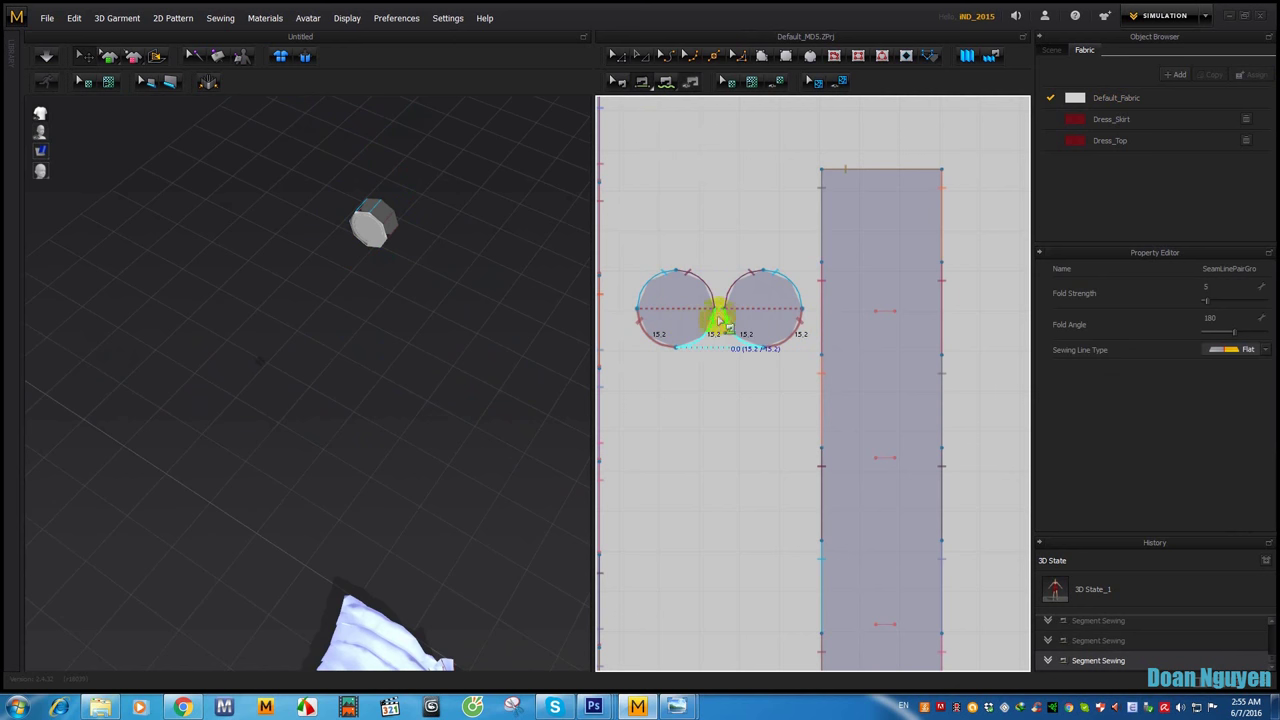
key("a")
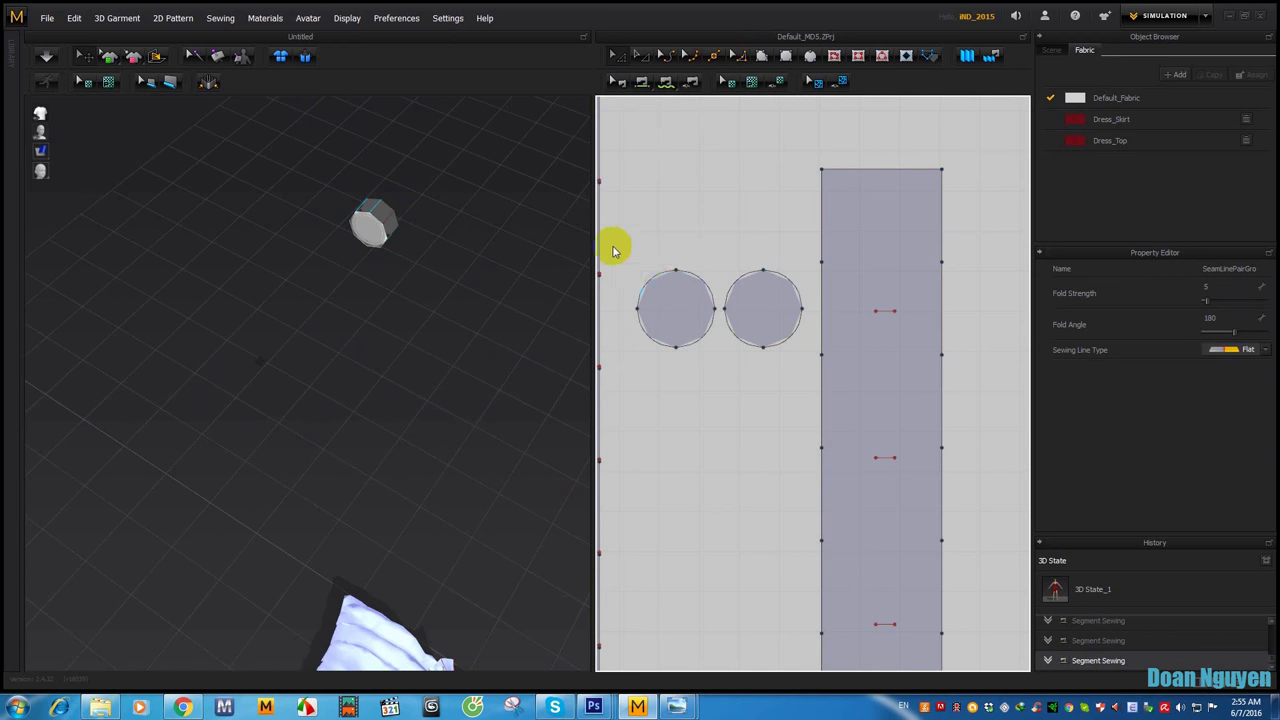
Step: Set both circle pieces' particle distance to 5
left_click_drag(622, 247, 814, 389)
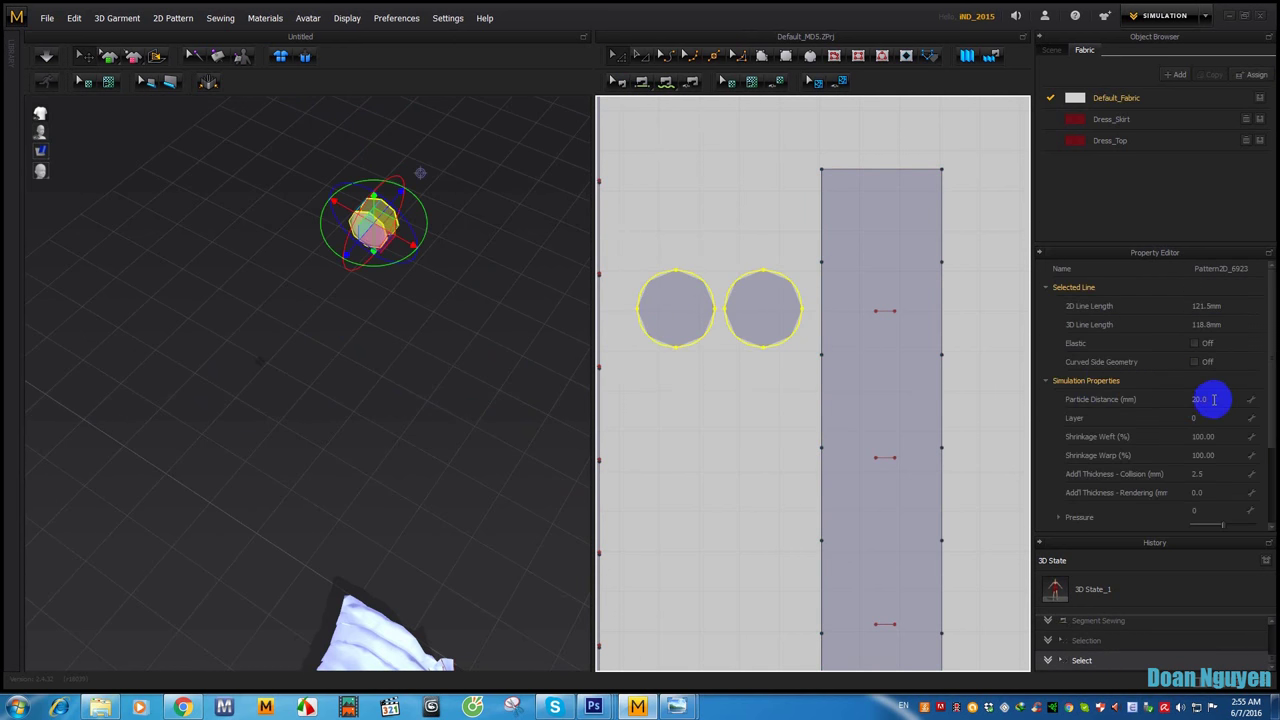
double_click(1208, 400)
type("5")
key("Return")
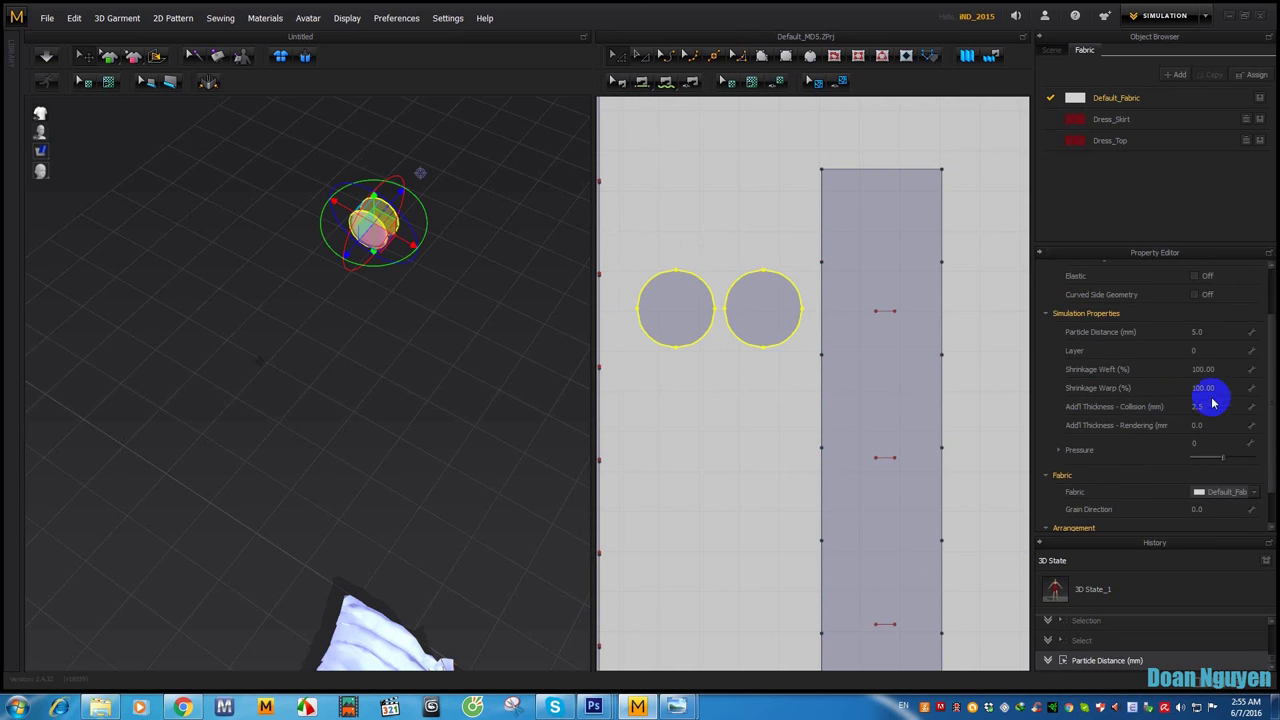
Step: Move the circle pair to the top of the cuff frill and simulate to drape it
middle_click_drag(371, 357, 418, 293)
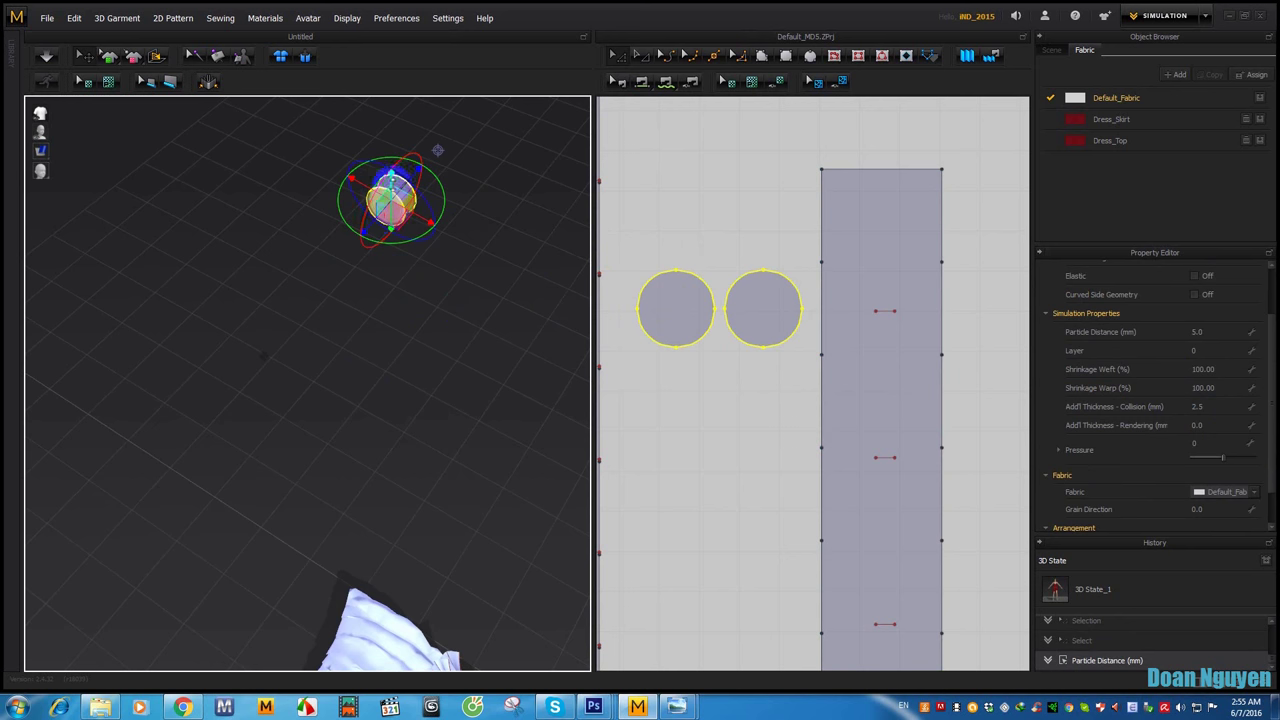
mouse_move(392, 215)
left_mouse_down()
mouse_move(326, 231)
mouse_move(413, 222)
mouse_move(386, 414)
left_mouse_up()
scroll(420, 440, "up", 5)
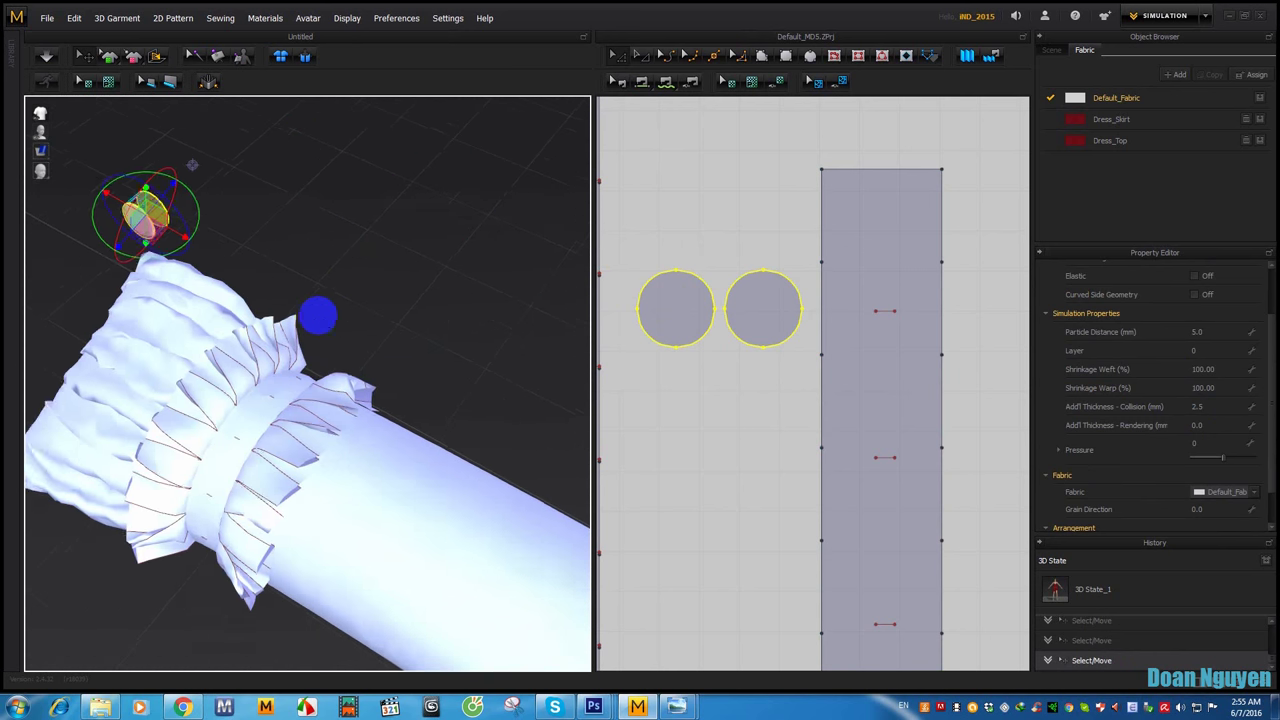
scroll(318, 316, "up", 2)
mouse_move(124, 183)
left_mouse_down()
mouse_move(323, 294)
mouse_move(290, 270)
left_mouse_up()
key("space")
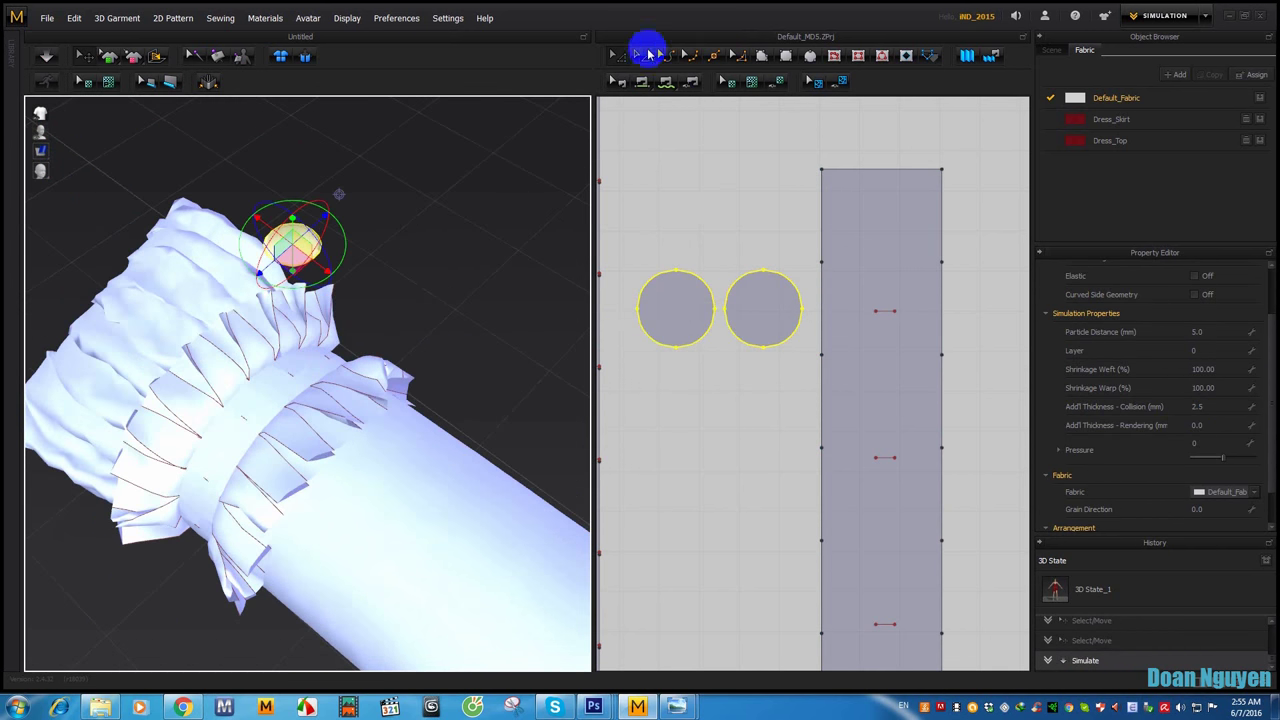
Step: Scale both circles down and resume the simulation
left_click(648, 53)
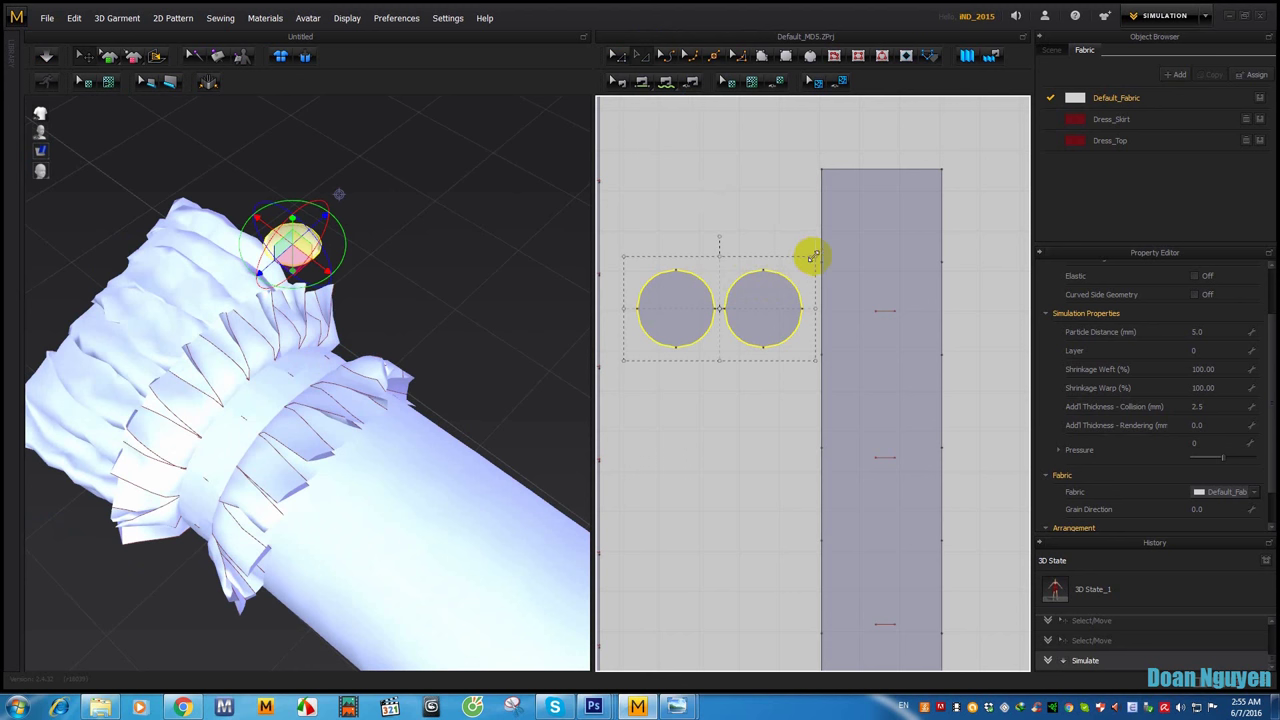
left_click_drag(814, 256, 788, 272)
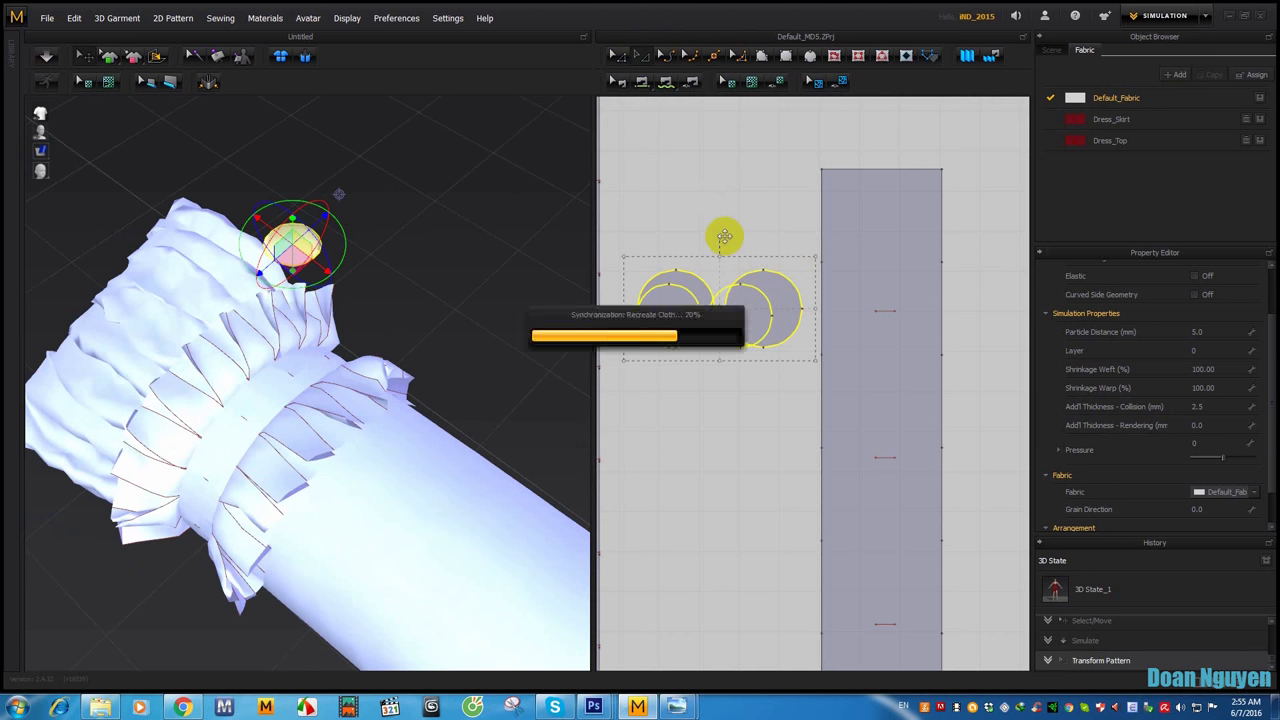
key("space")
key("space")
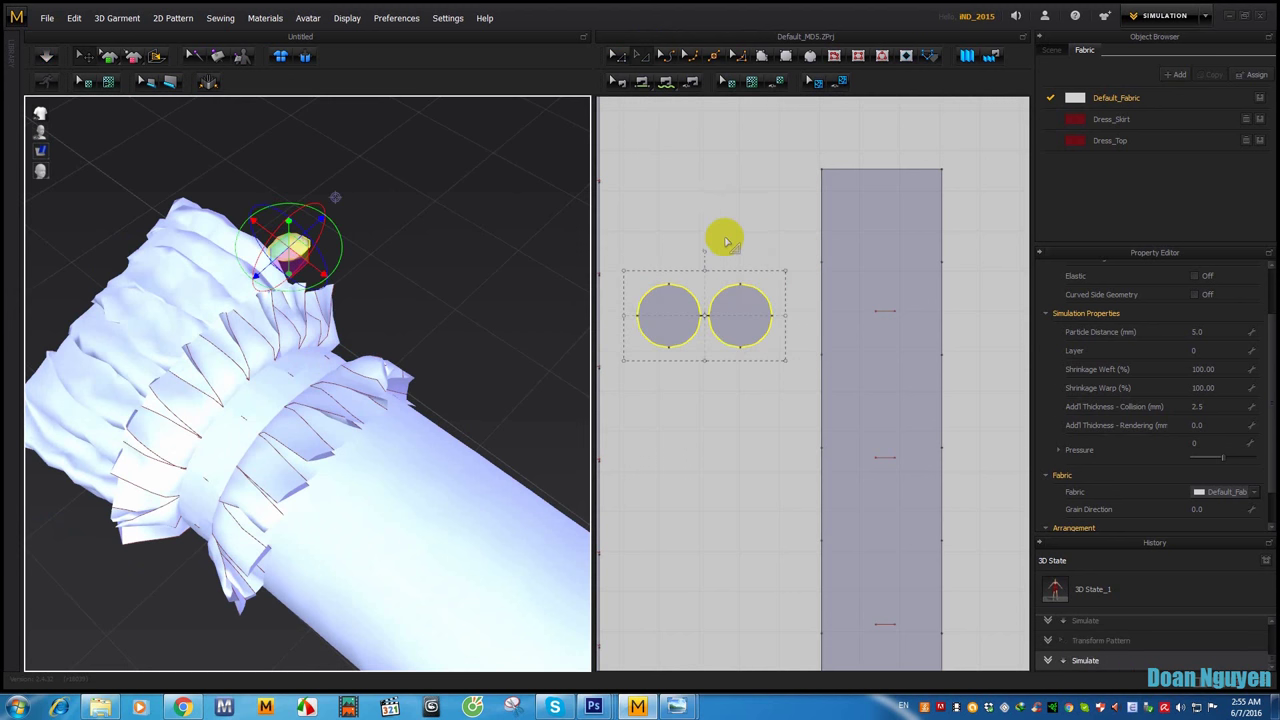
left_click(744, 246)
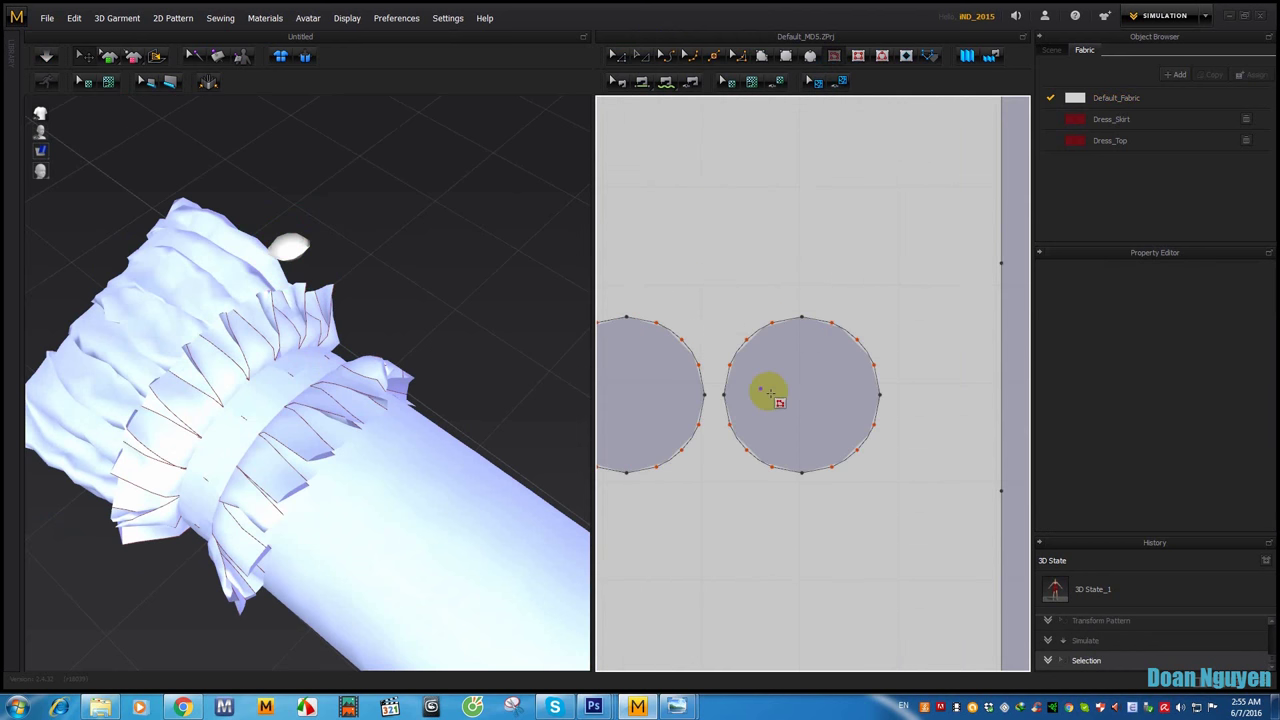
Step: Copy the strip's short fold line into the centre of the right circle
left_click(777, 395)
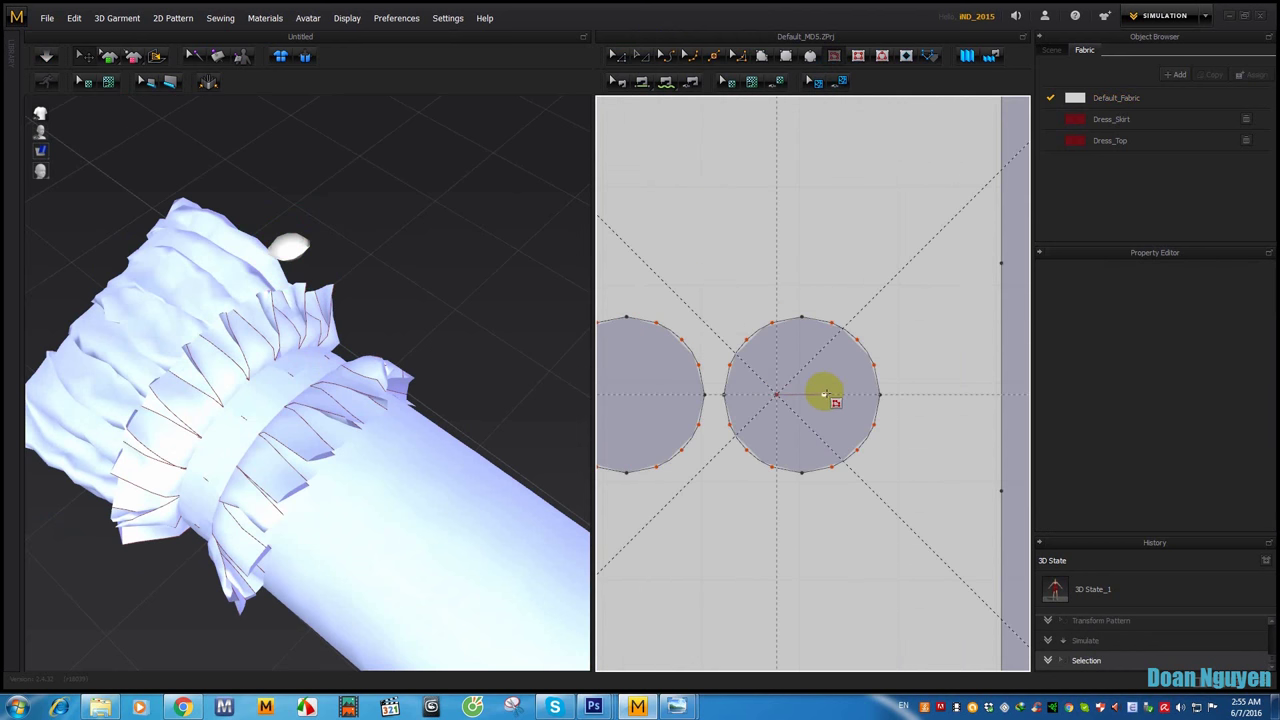
scroll(795, 385, "down", 2)
scroll(766, 334, "down", 2)
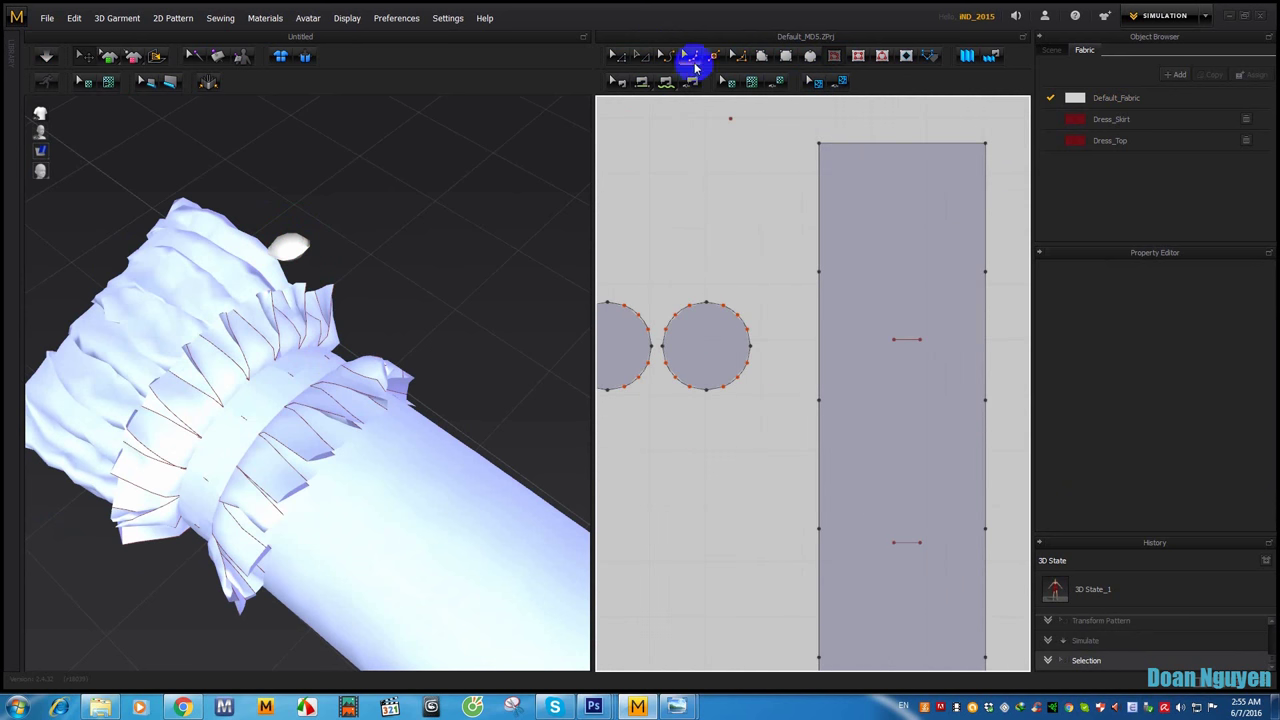
left_click(637, 56)
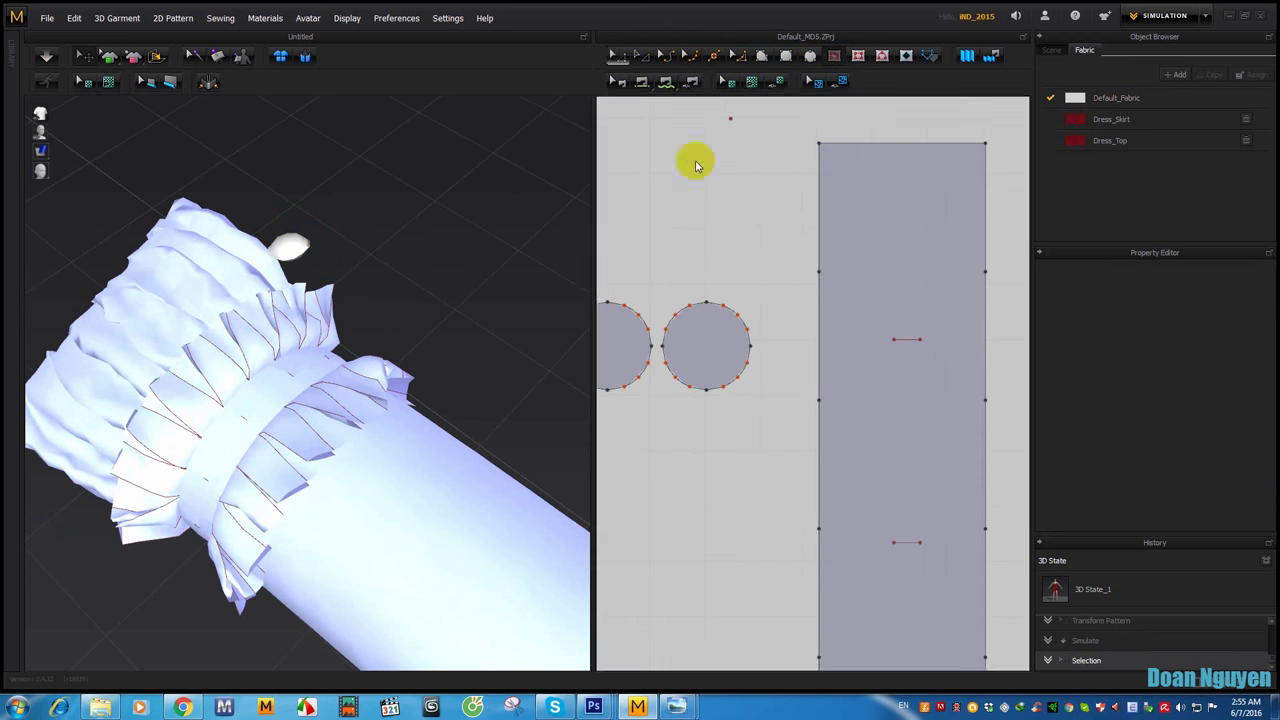
left_click(908, 341)
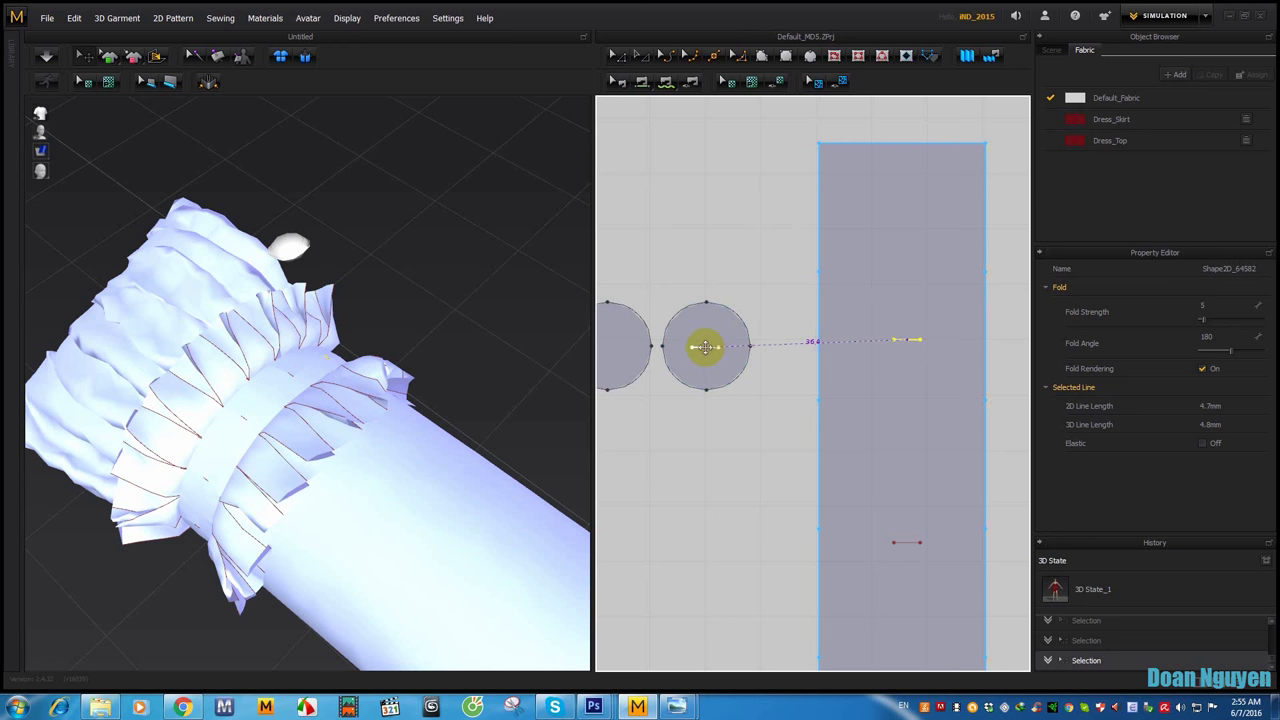
left_click(708, 345)
right_click_drag(417, 266, 480, 200)
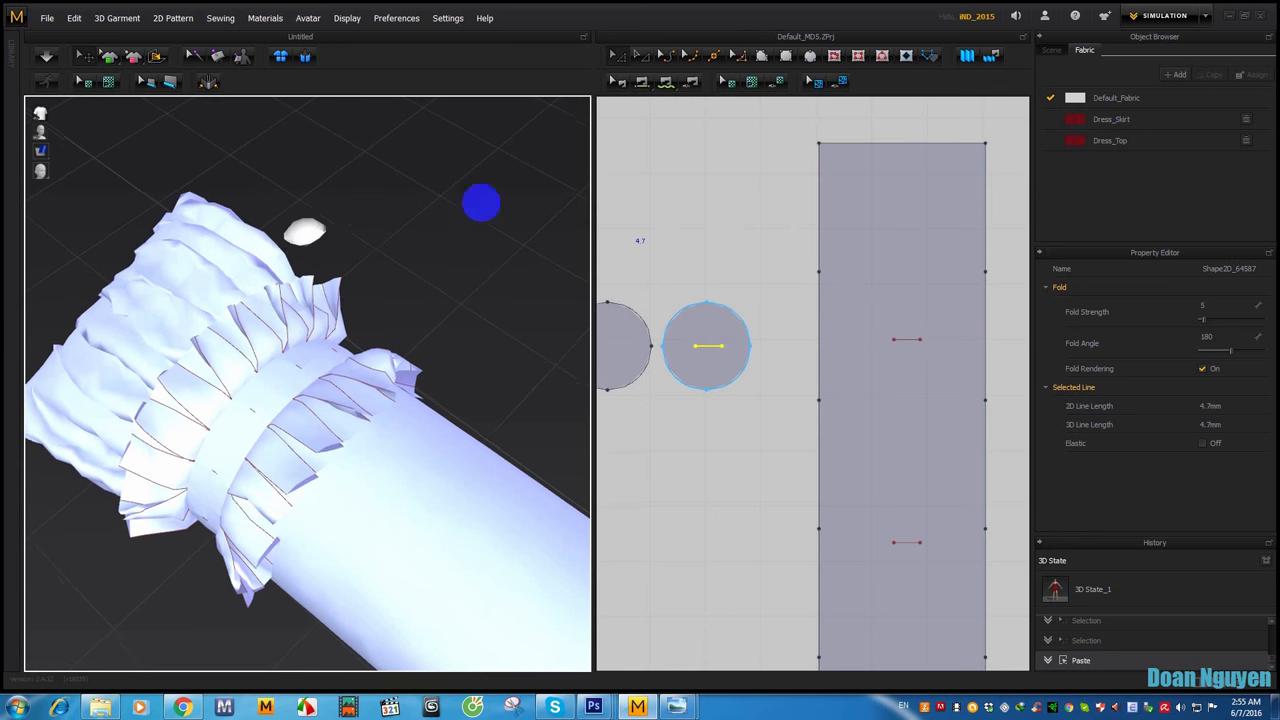
Step: Sew the circle's fold line to the cuff strip's fold line
left_click(641, 81)
left_click(690, 347)
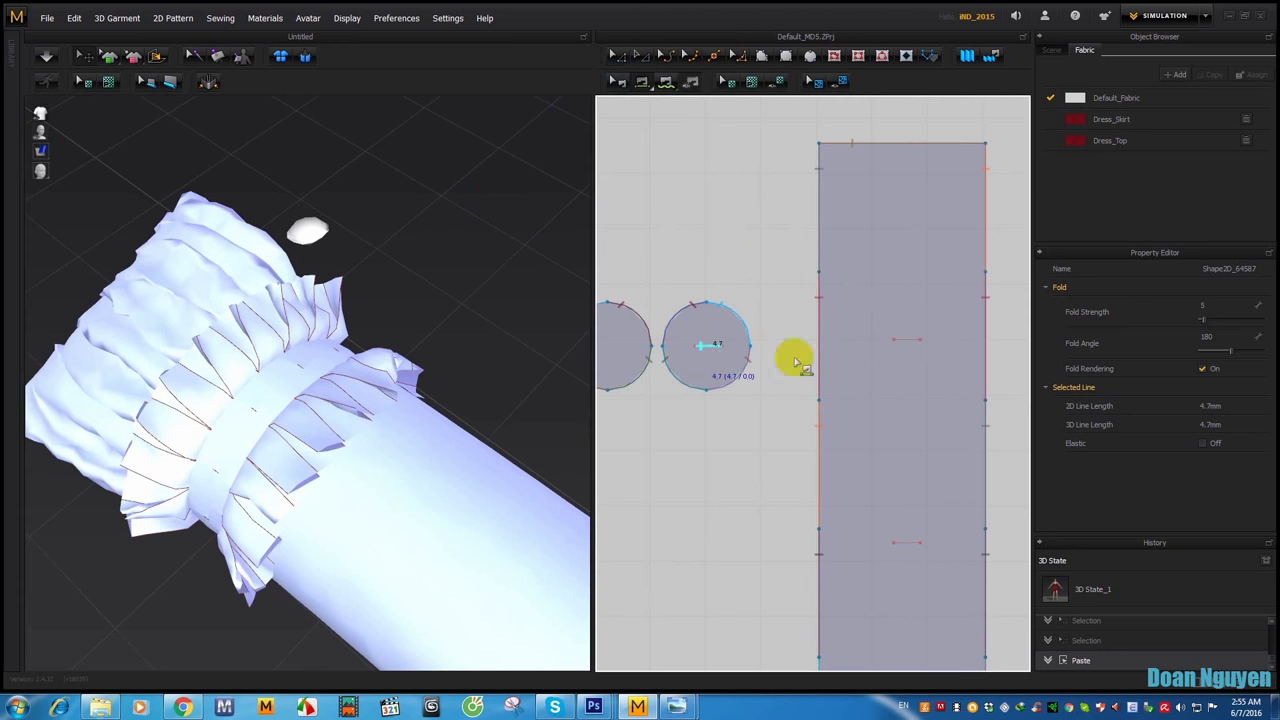
left_click(901, 342)
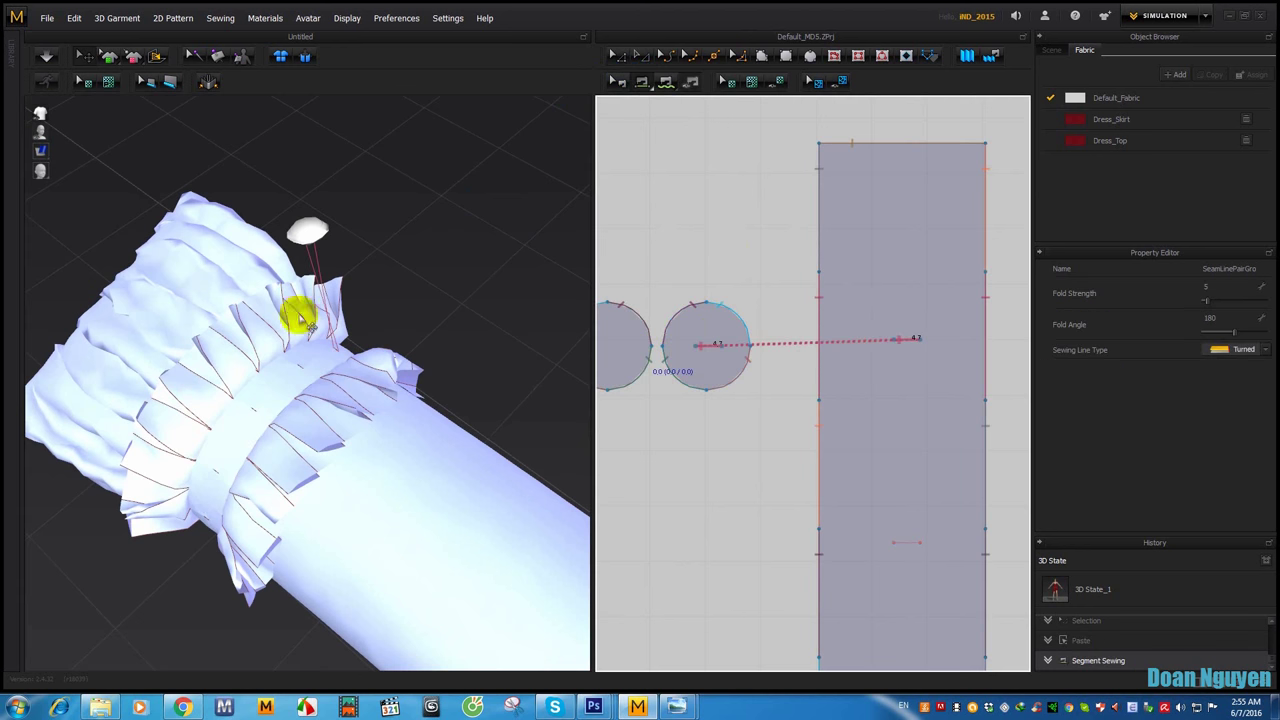
Step: Simulate so the button drapes against the cuff band
mouse_move(300, 286)
right_mouse_down()
mouse_move(294, 314)
mouse_move(377, 206)
right_mouse_up()
scroll(306, 357, "up", 3)
scroll(306, 413, "up", 2)
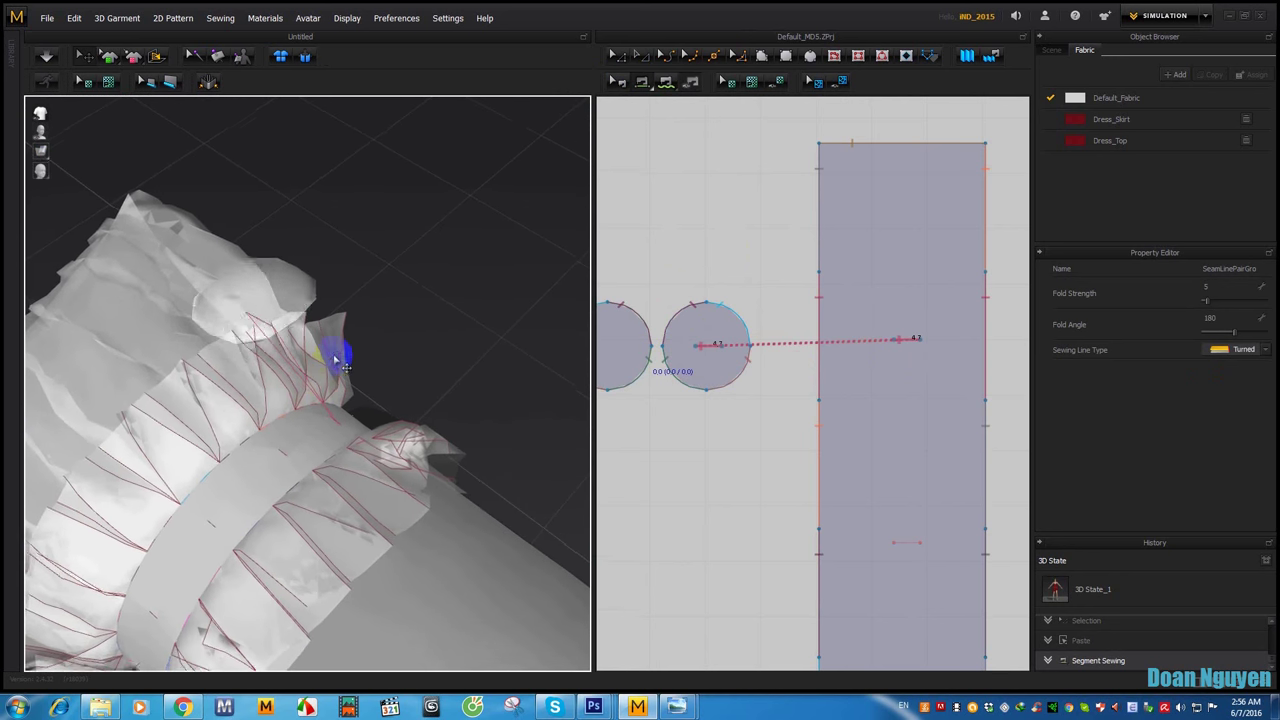
mouse_move(337, 354)
left_mouse_down()
mouse_move(443, 306)
mouse_move(390, 348)
left_mouse_up()
right_click_drag(390, 348, 417, 306)
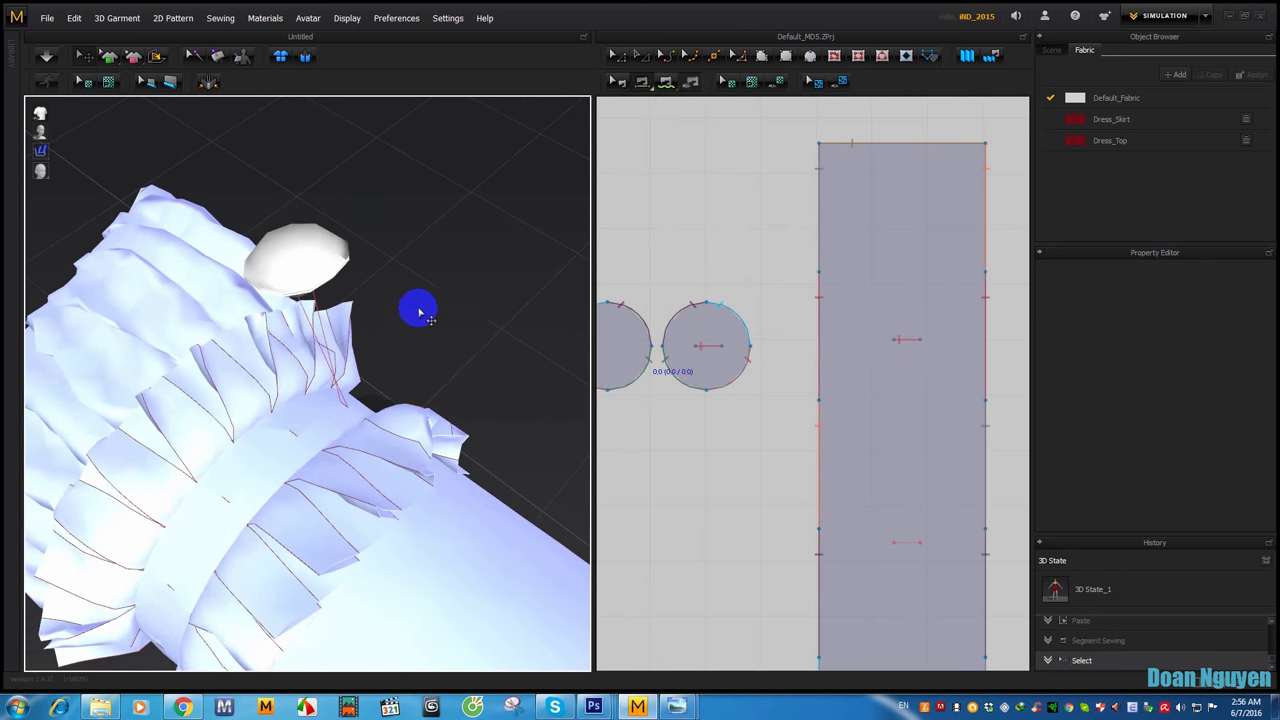
key("space")
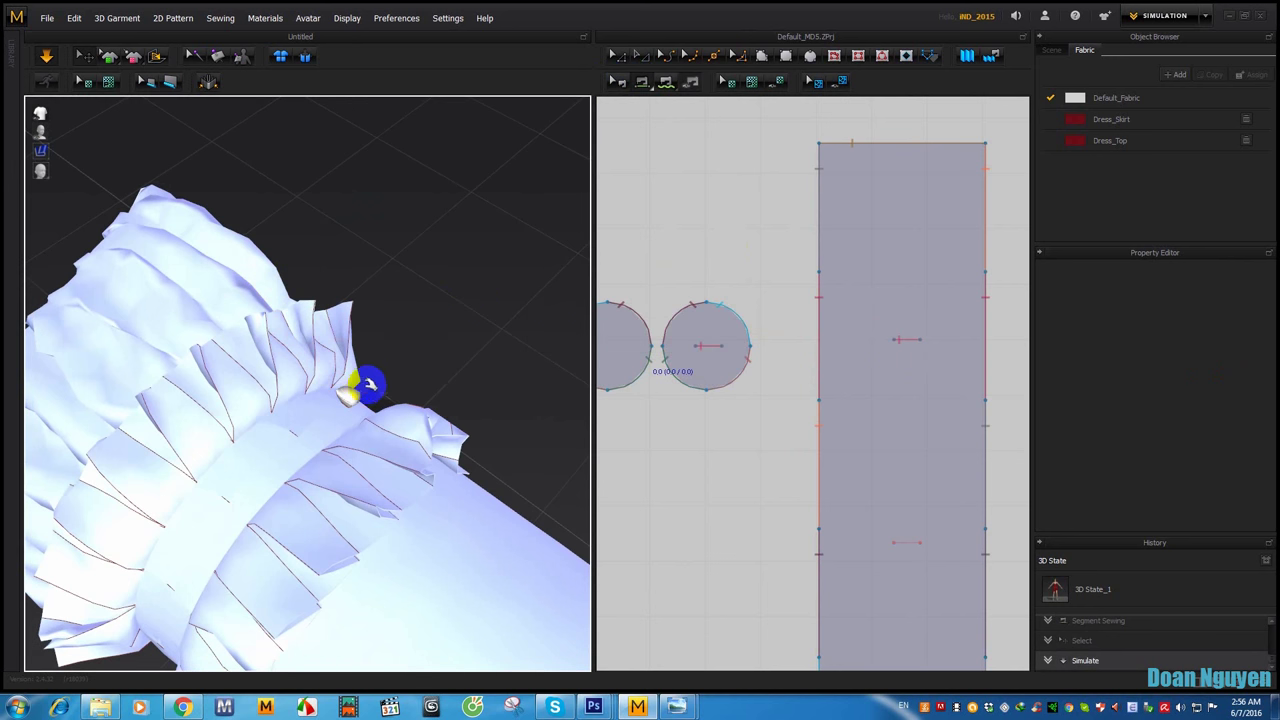
right_click_drag(595, 345, 649, 284)
Step: Give both button circles pressure 70 and simulate, pulling the inflated button into place
left_click(610, 55)
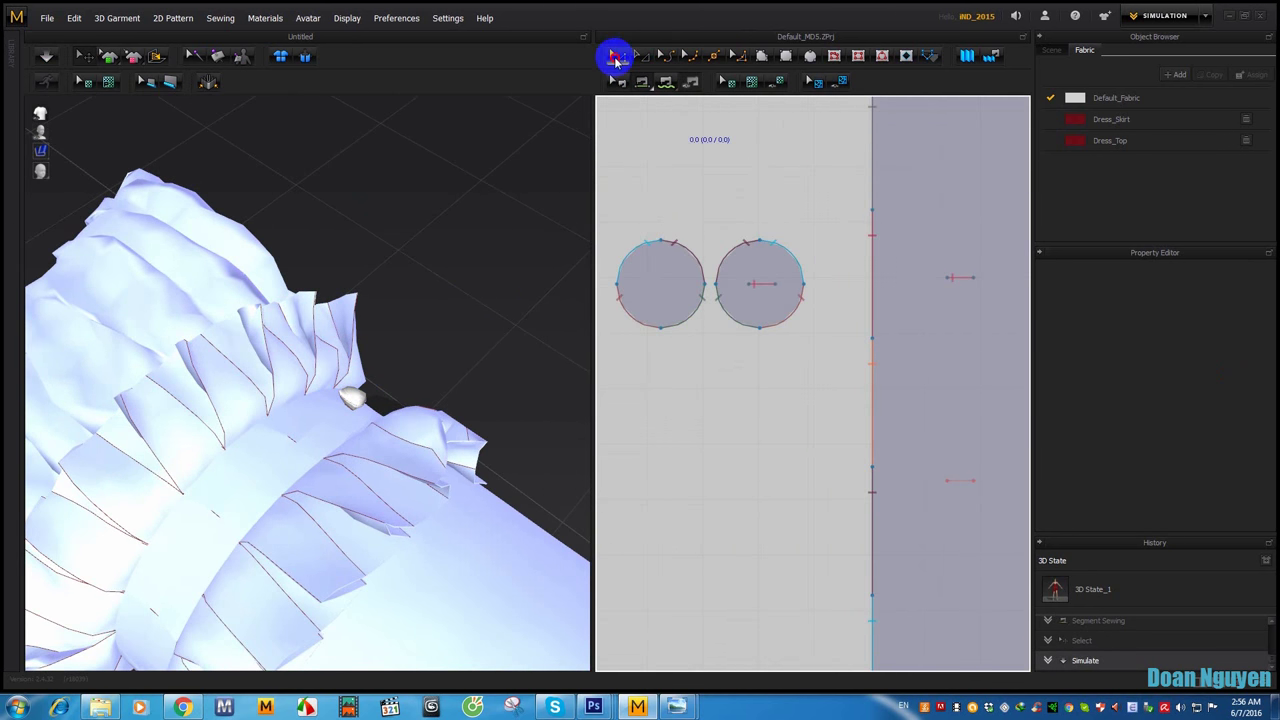
left_click(631, 270)
left_click(777, 266, "shift")
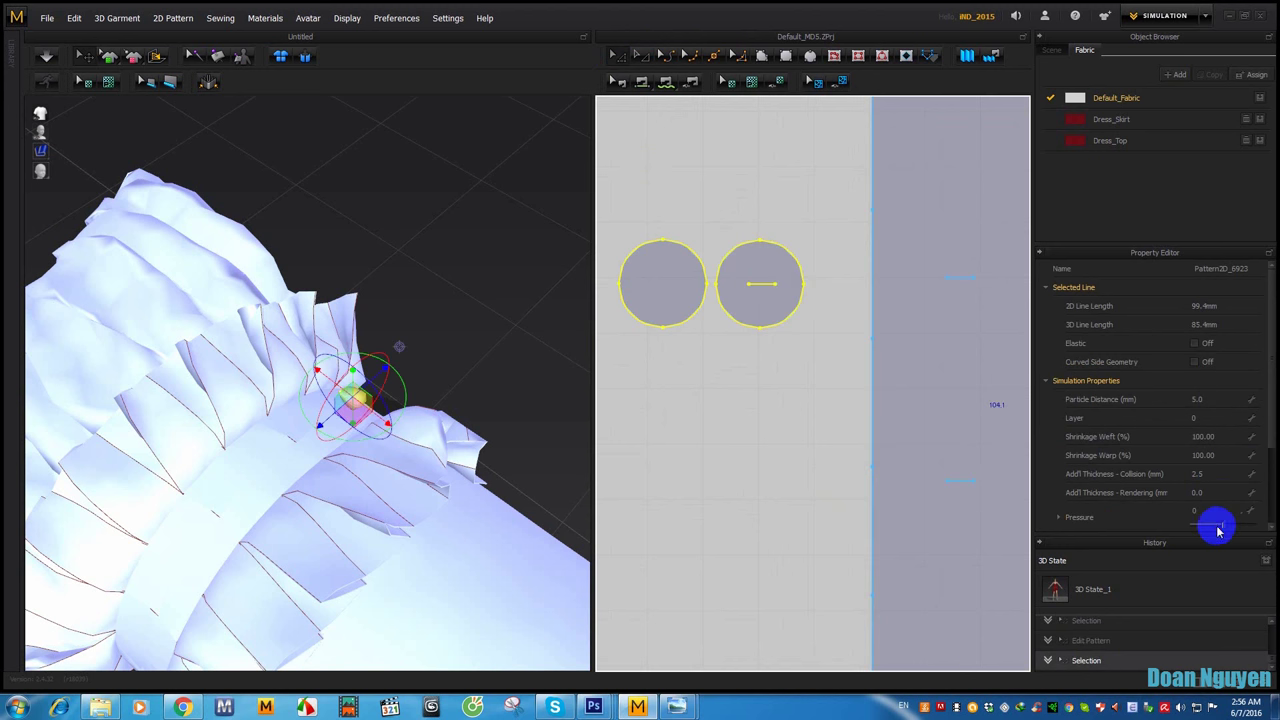
left_click_drag(1218, 530, 1258, 510)
key("space")
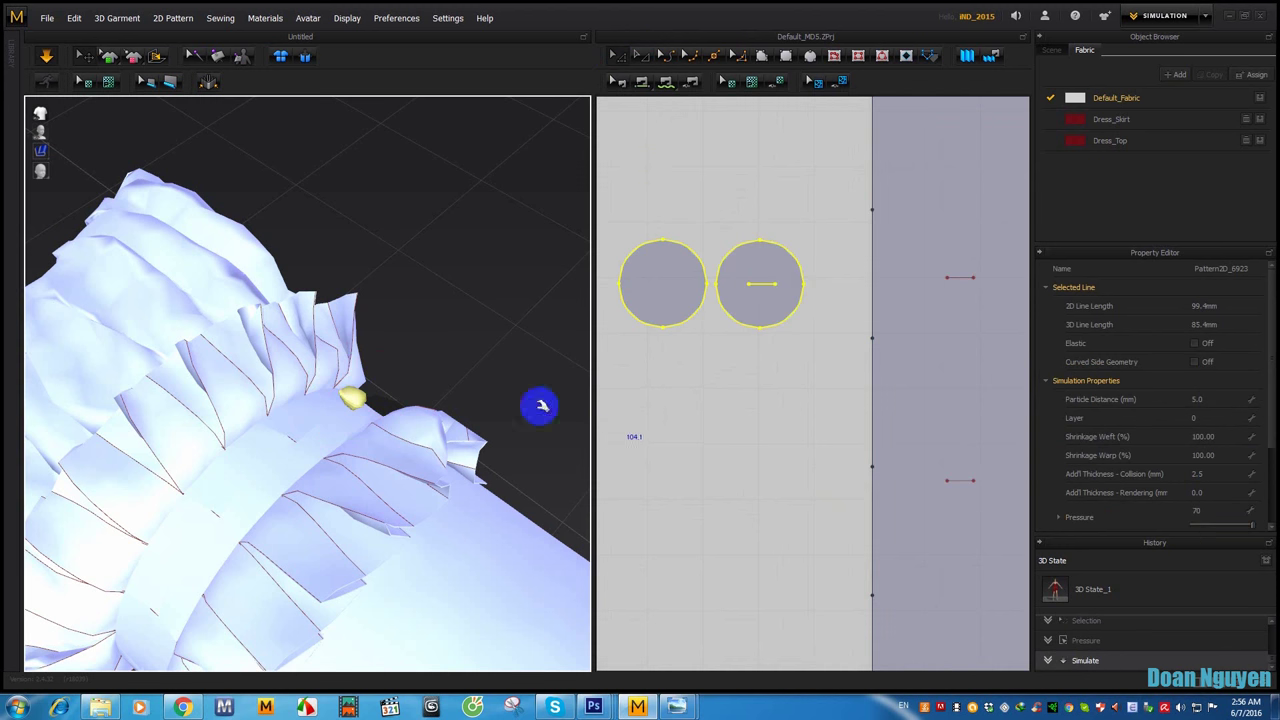
mouse_move(345, 385)
left_mouse_down()
mouse_move(377, 396)
mouse_move(363, 397)
mouse_move(341, 447)
mouse_move(374, 391)
left_mouse_up()
mouse_move(614, 223)
left_mouse_down()
mouse_move(655, 210)
mouse_move(849, 371)
left_mouse_up()
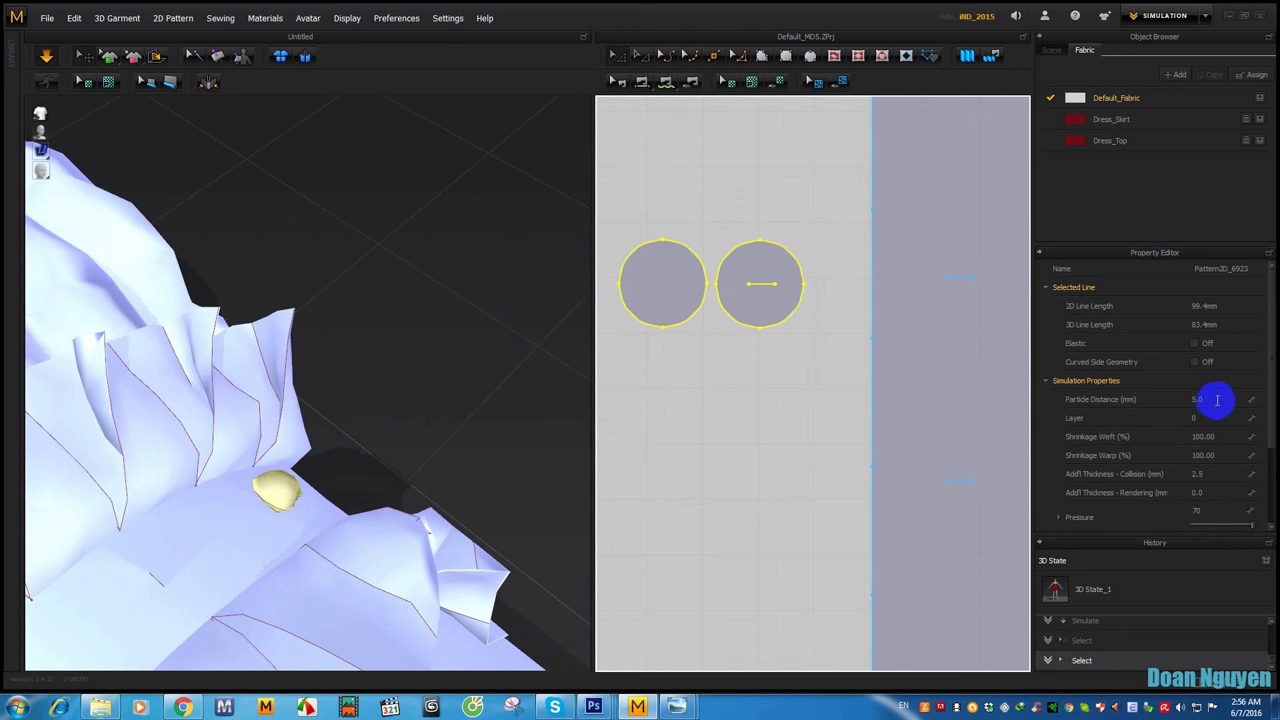
Step: Set the button circles' particle distance to 3.0 and accept the slower-simulation warning
double_click(1215, 399)
type("3")
key("Return")
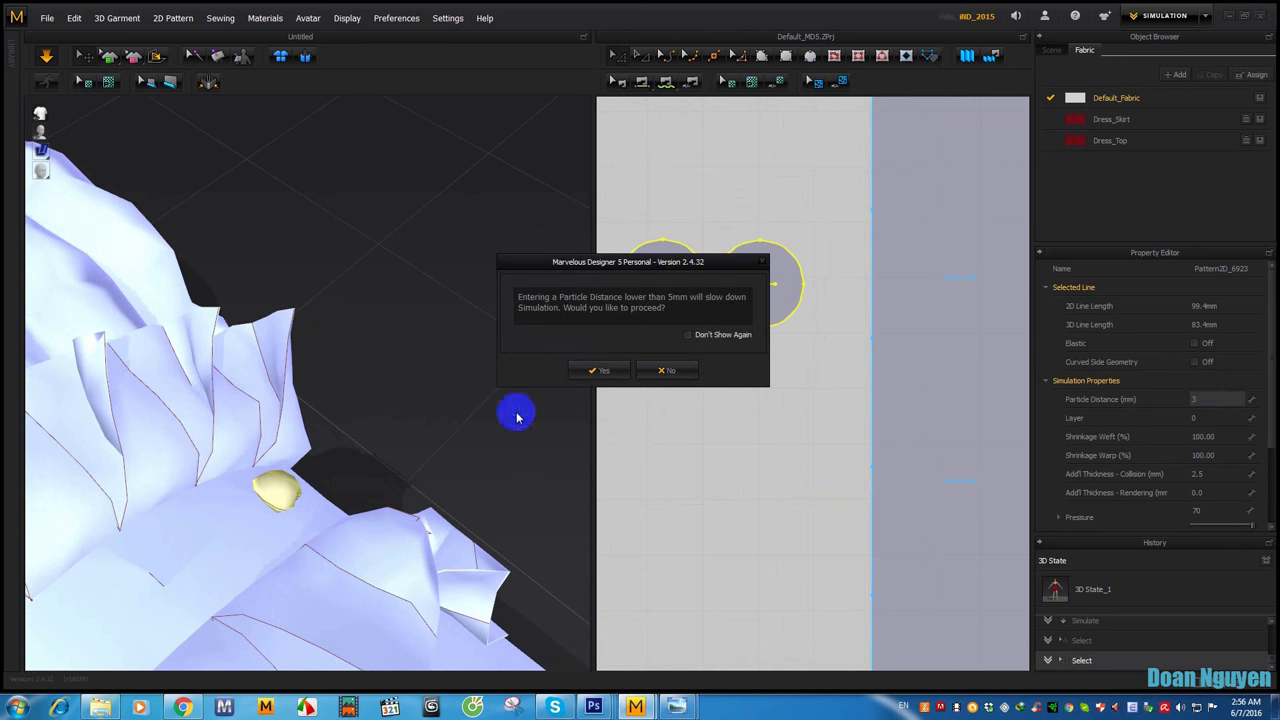
left_click(586, 368)
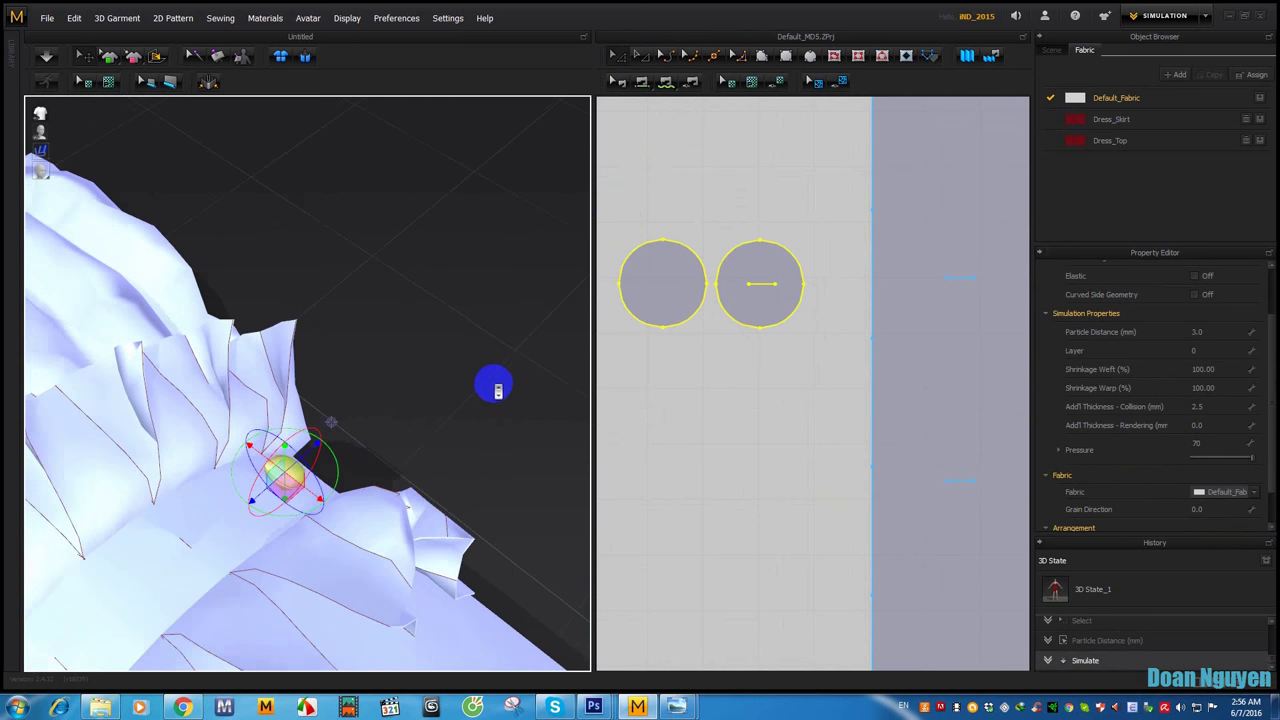
scroll(740, 370, "down", 2)
left_click(686, 214)
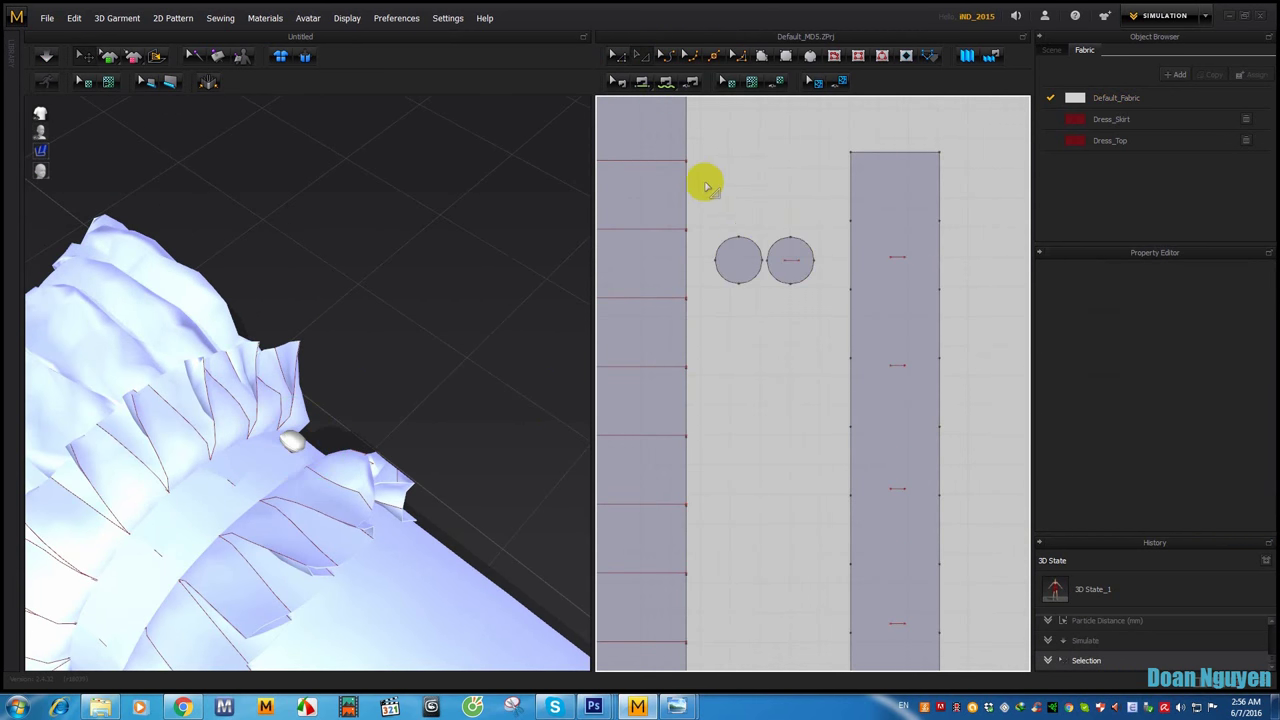
Step: Paste three copies of the button pair, placing each one below the previous
left_click_drag(700, 177, 798, 352)
scroll(785, 323, "down", 1)
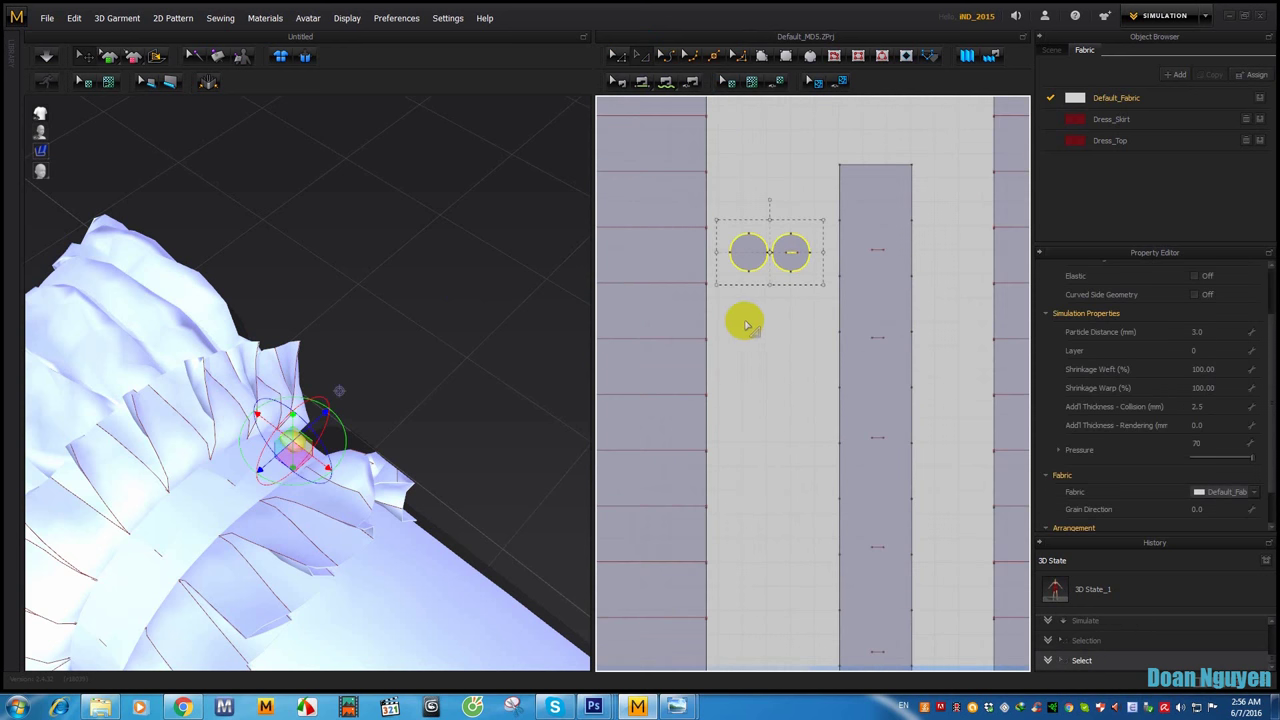
key("ctrl+v")
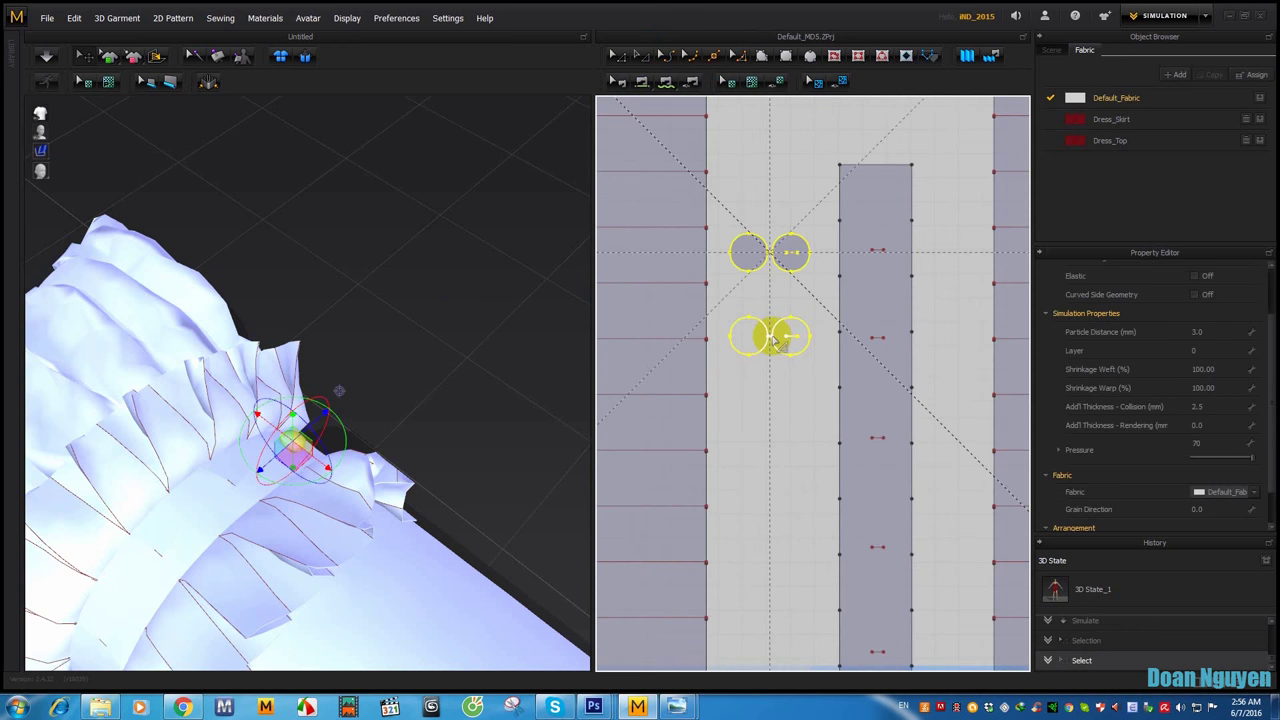
left_click(775, 348)
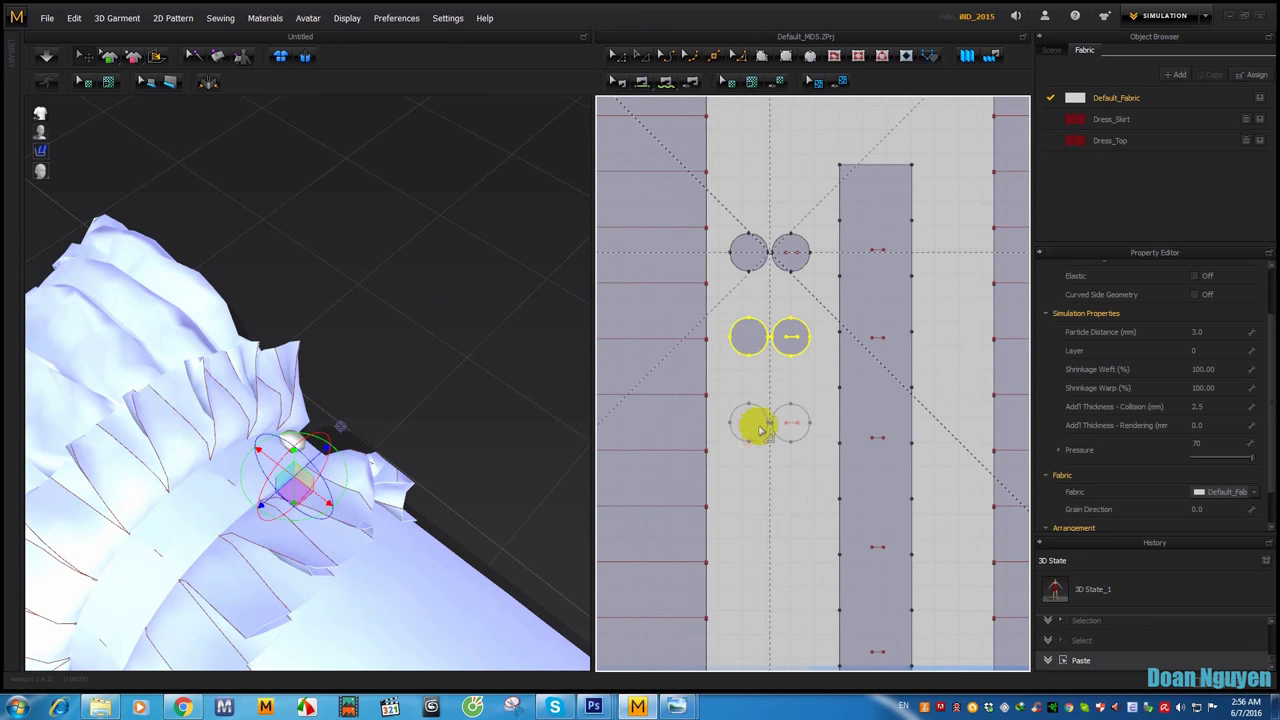
left_click(767, 438)
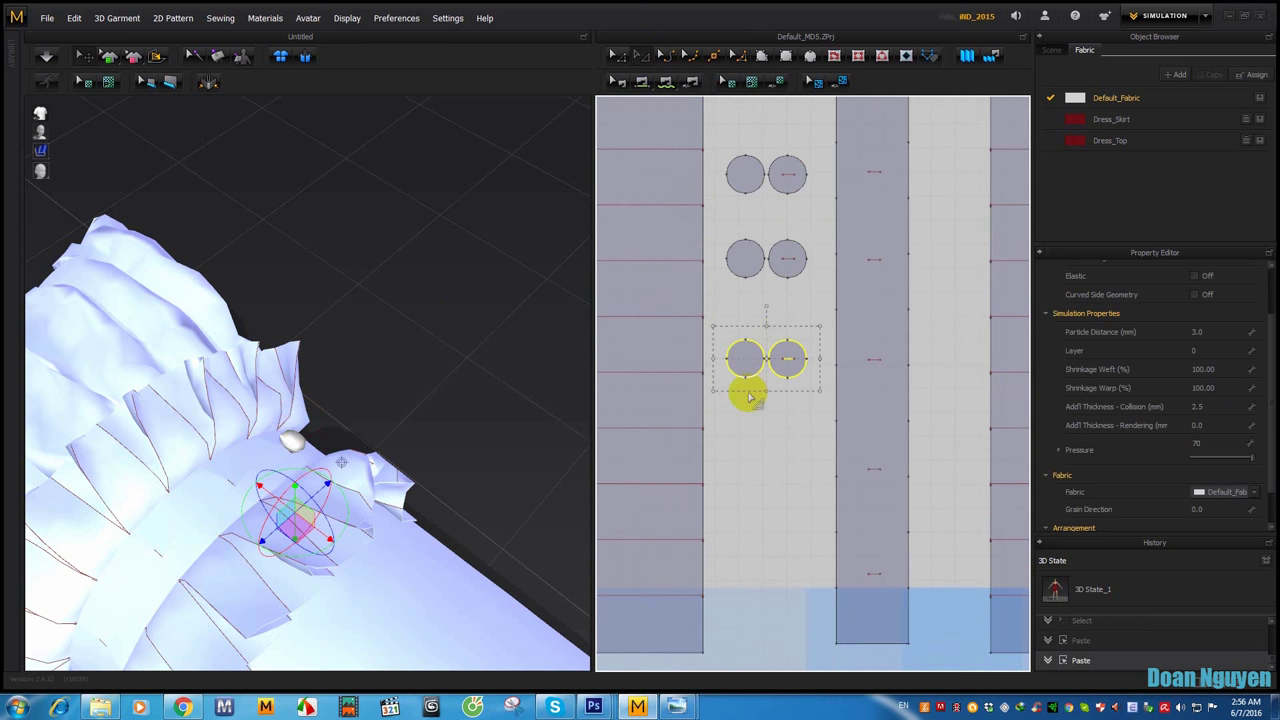
key("ctrl+v")
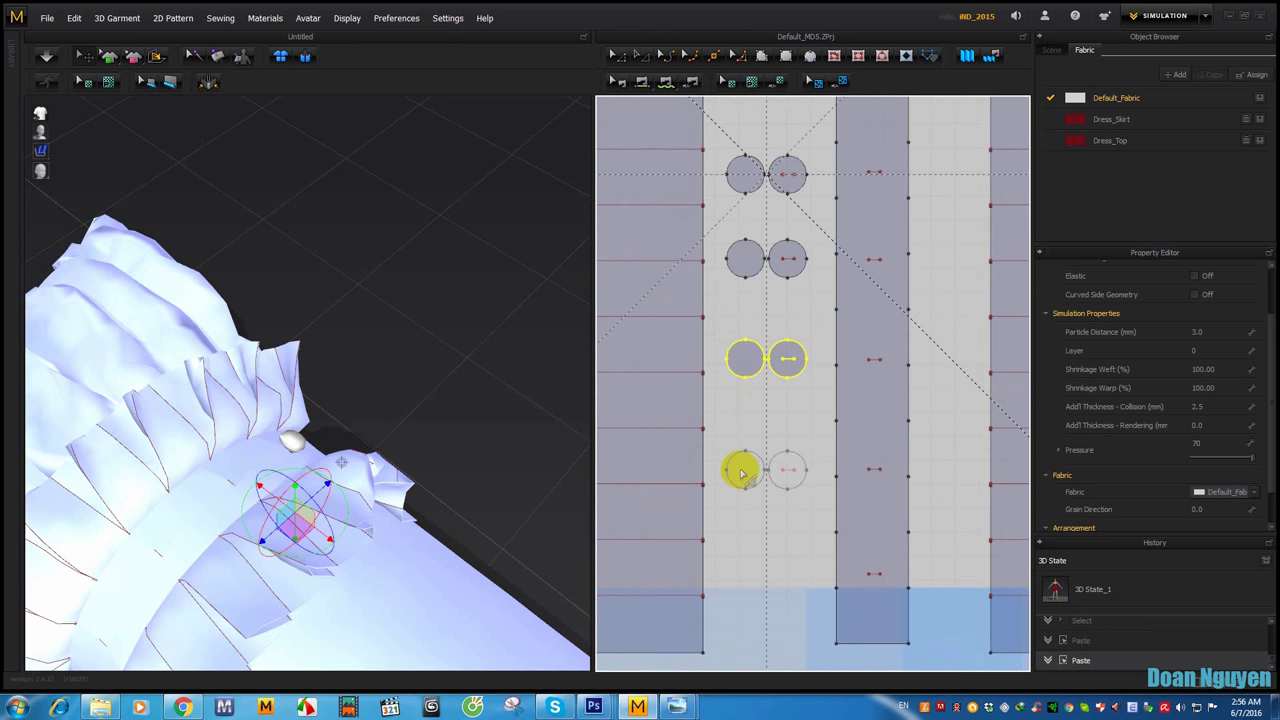
left_click(743, 472)
key("ctrl+v")
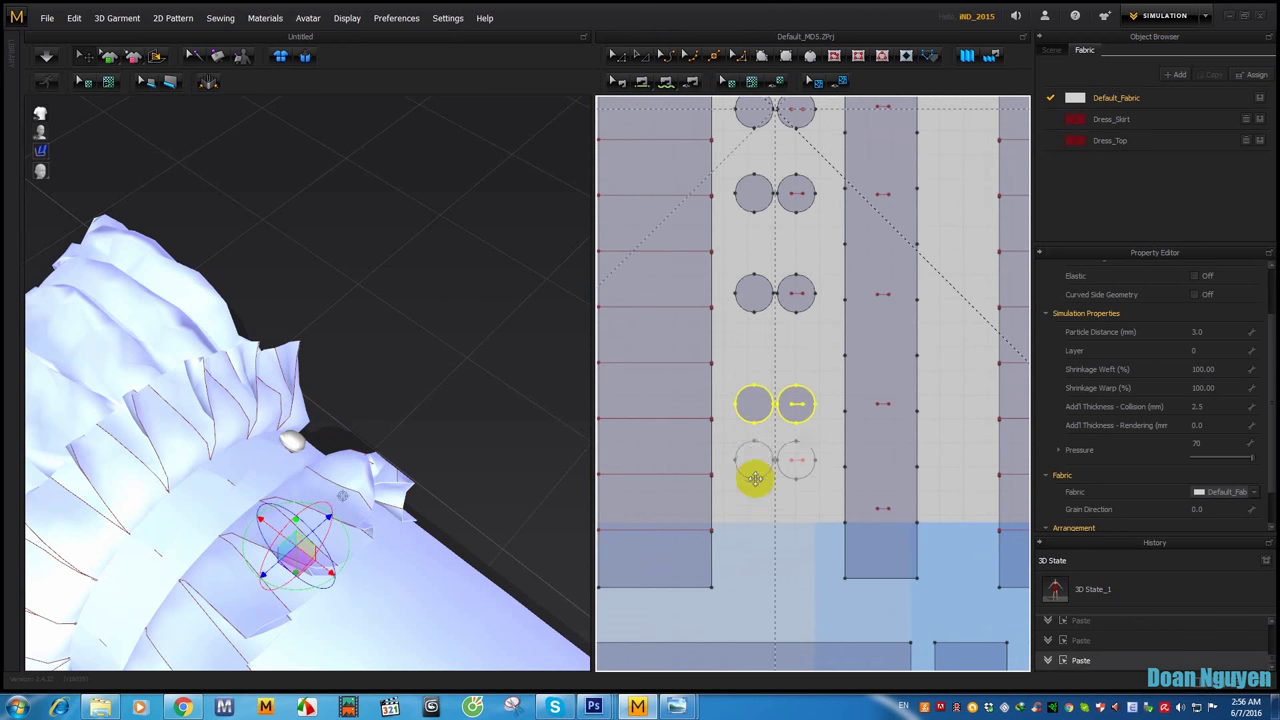
left_click(752, 514)
Step: Select all the button pairs and lift them up along the cuff
scroll(814, 357, "up", 2)
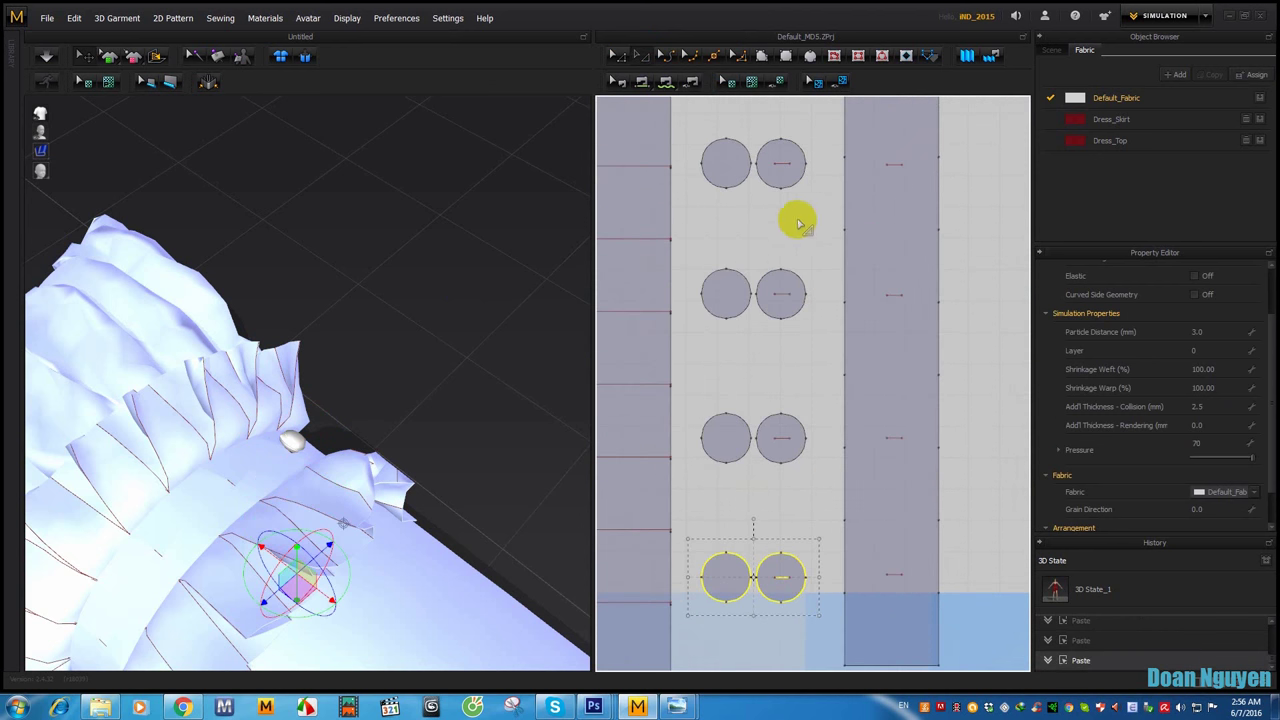
left_click_drag(826, 232, 682, 612)
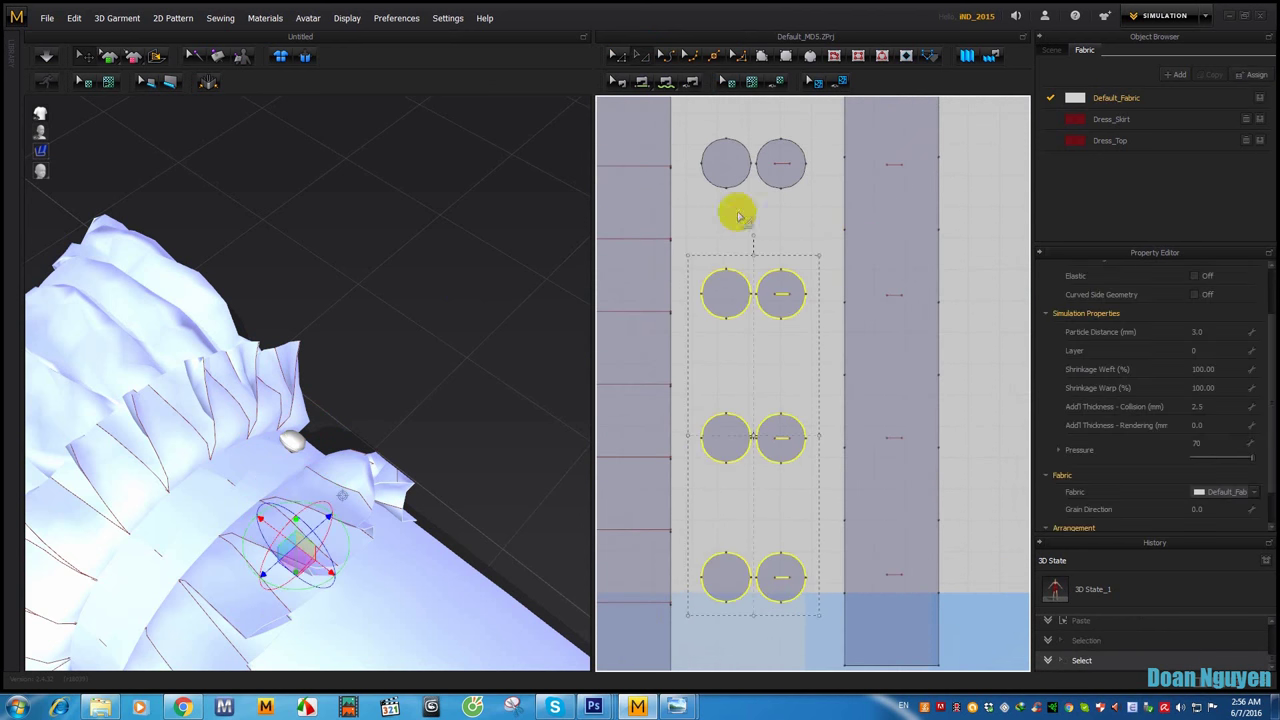
left_click_drag(694, 126, 820, 211, "shift")
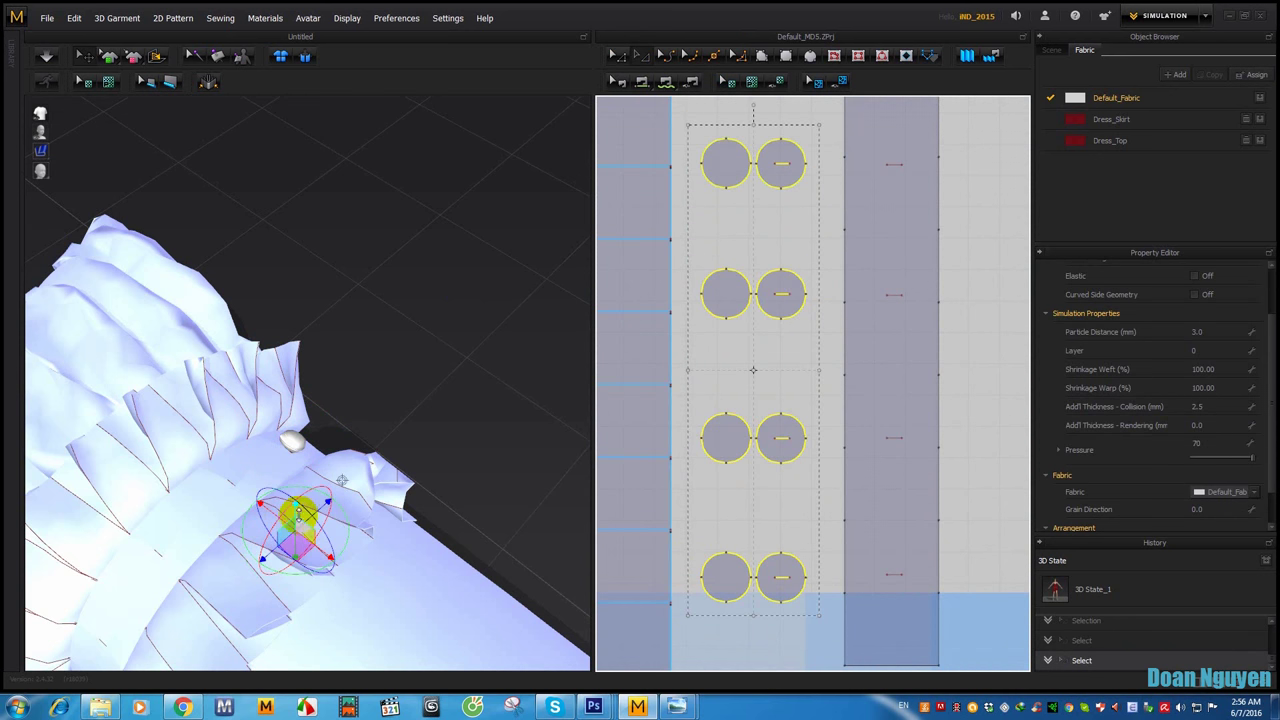
left_click_drag(342, 480, 347, 256)
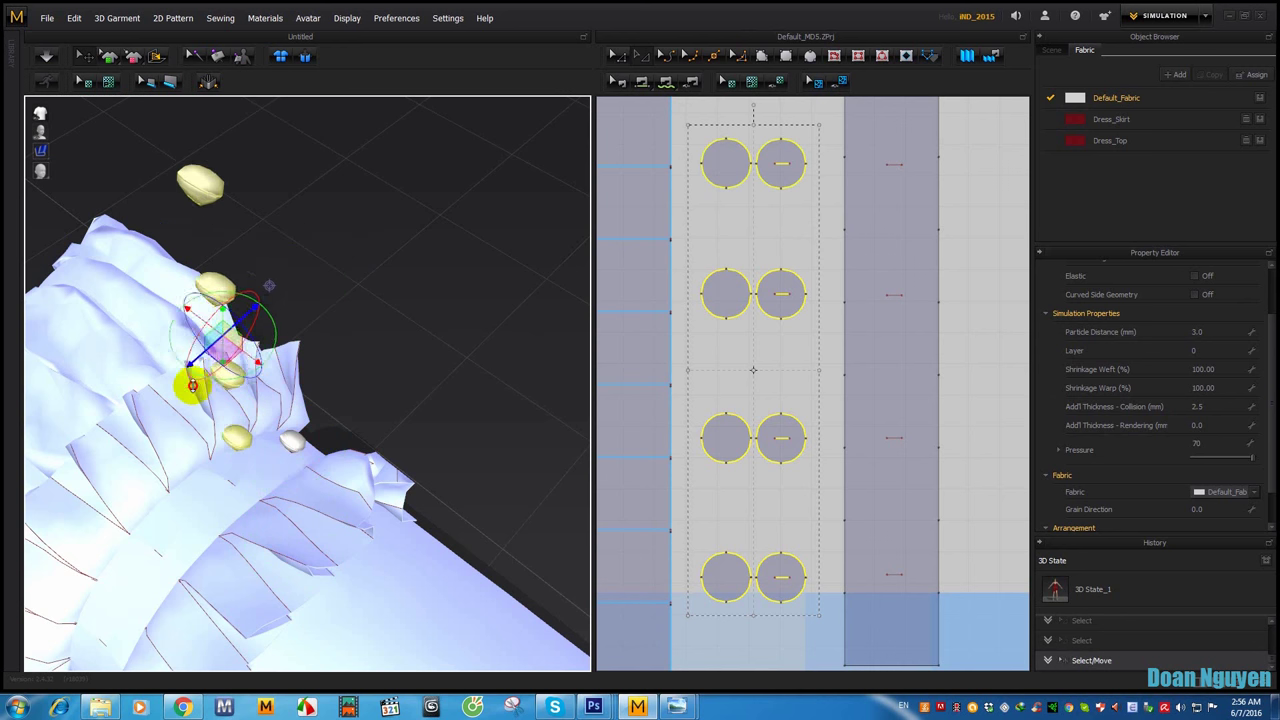
left_click(629, 363)
scroll(629, 363, "down", 1)
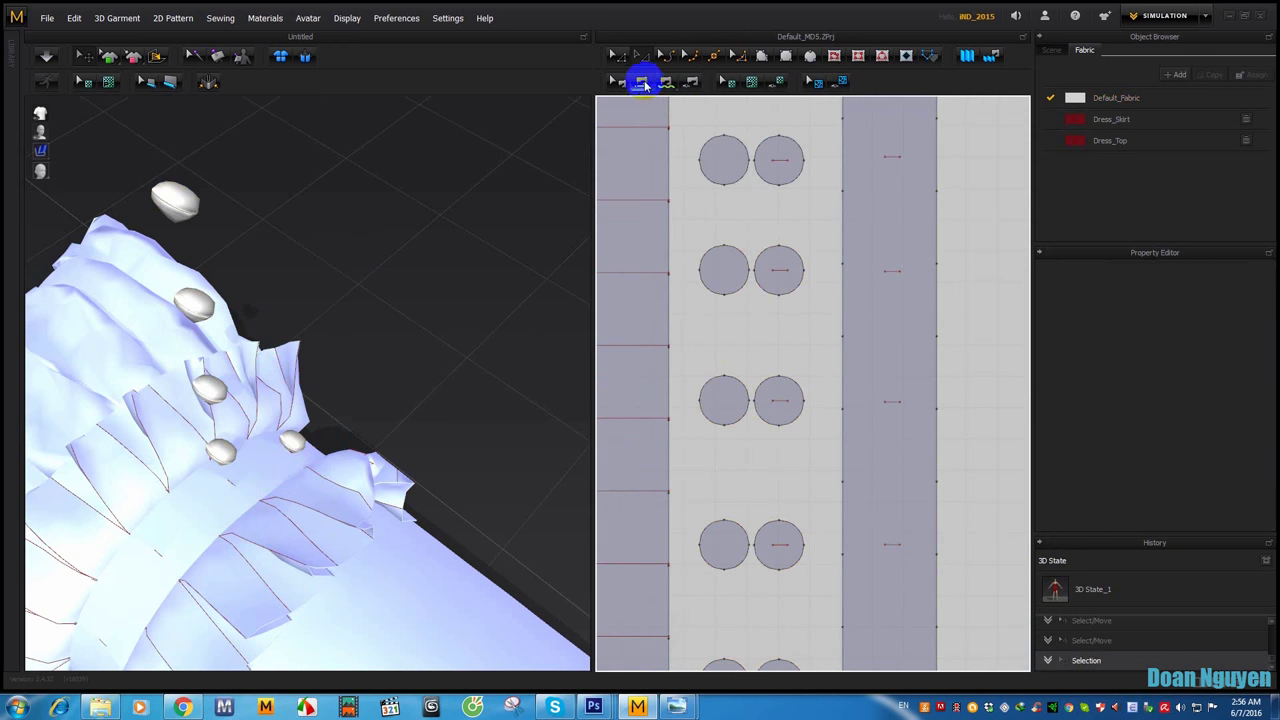
Step: Sew each copied button's edge to the cuff band with Segment Sewing
left_click(642, 81)
left_click(775, 279)
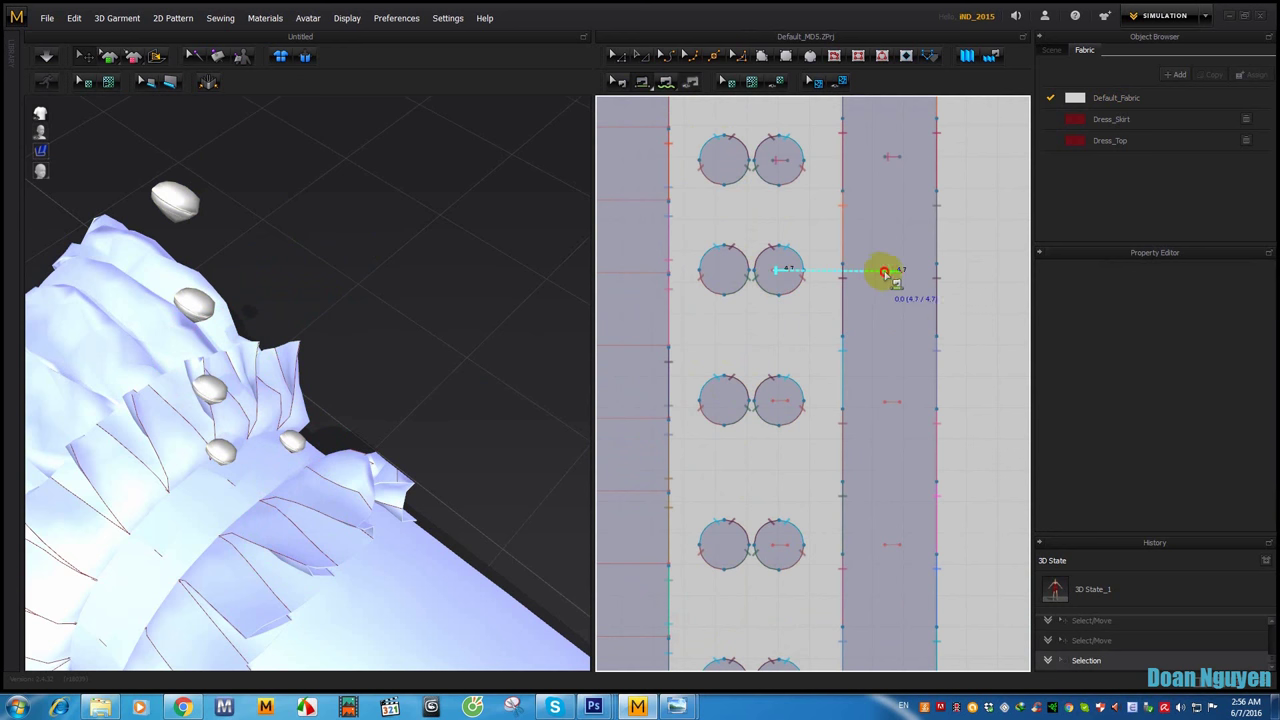
left_click(885, 272)
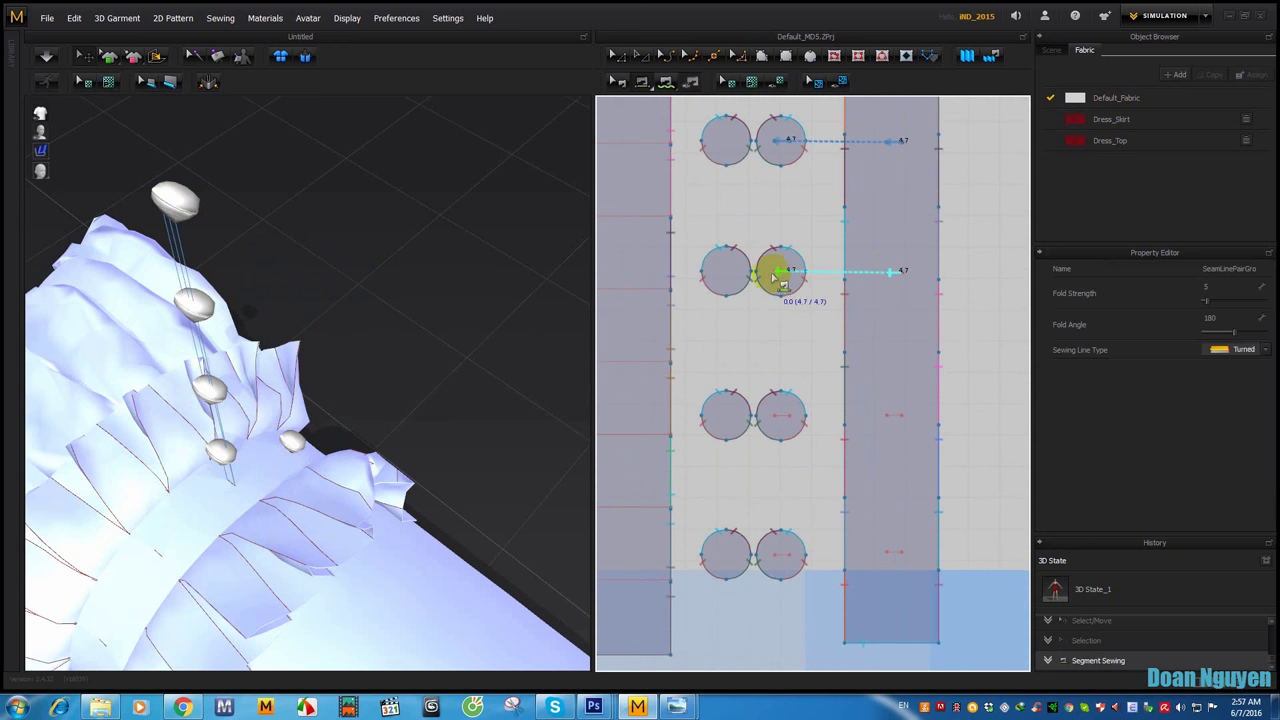
left_click(777, 271)
left_click(772, 414)
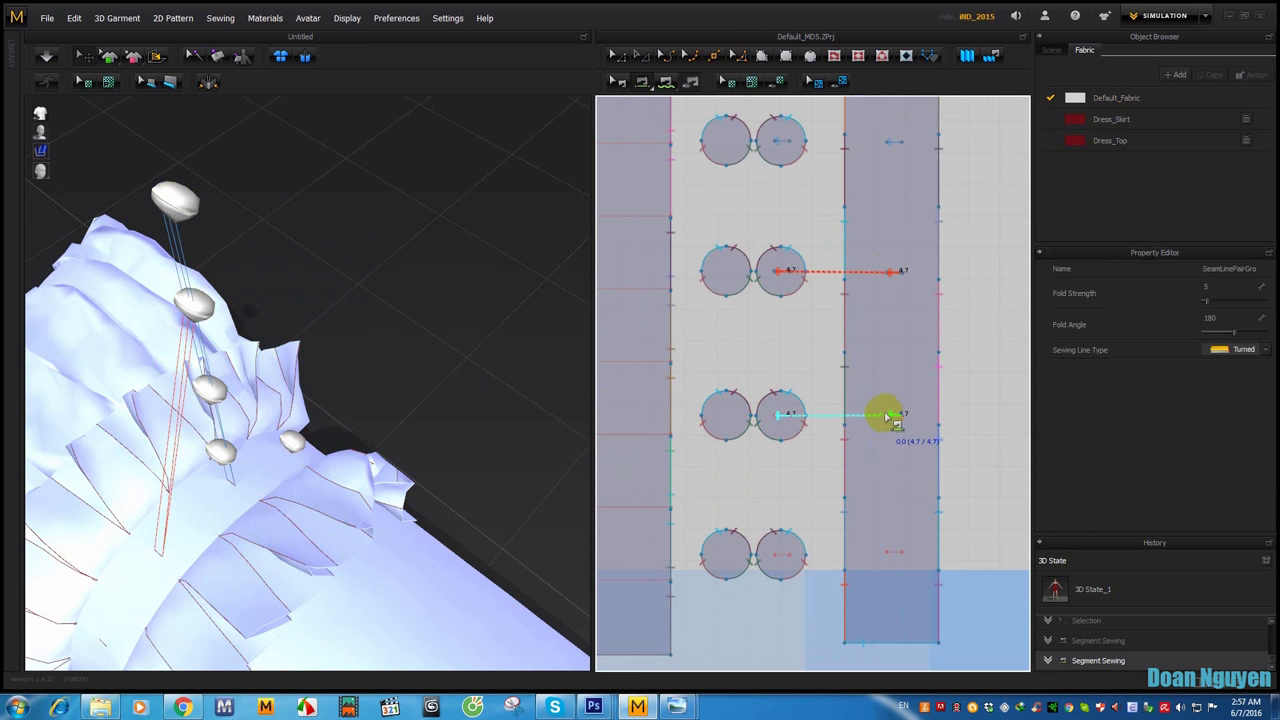
left_click(888, 415)
left_click(887, 553)
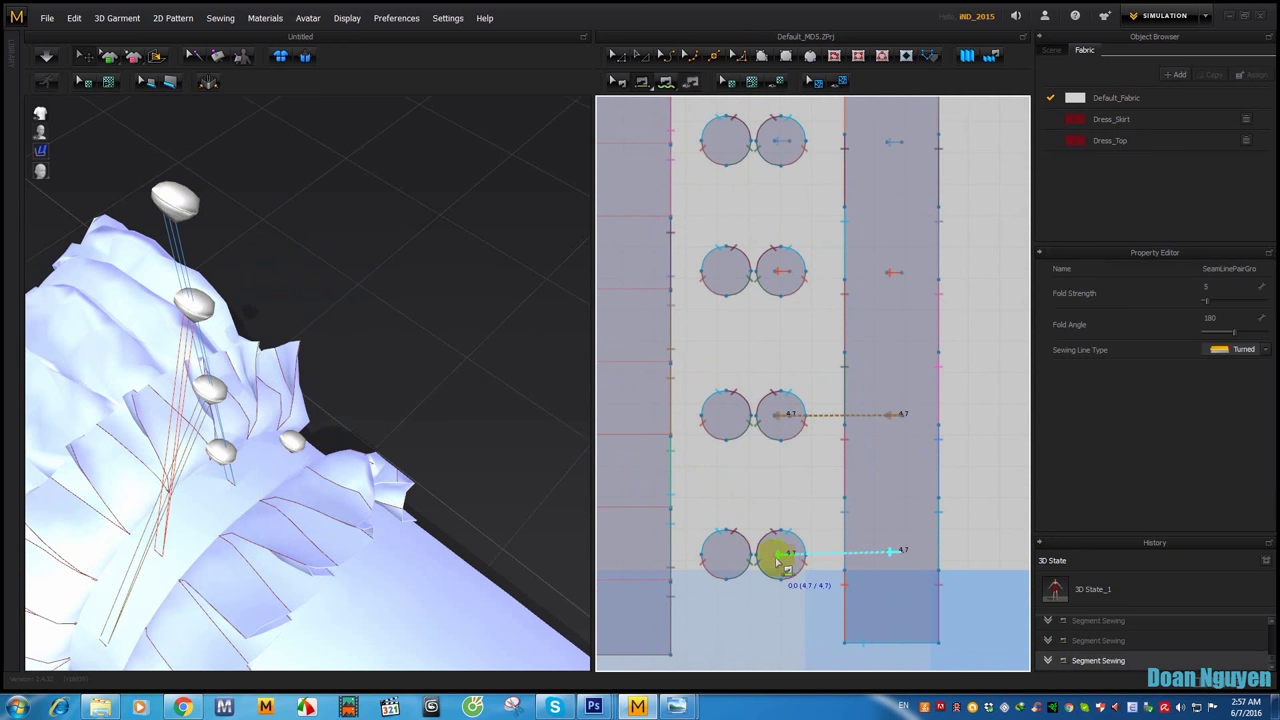
Step: Orbit around the cuff to inspect the seamed buttons from several angles
right_click_drag(371, 423, 457, 295)
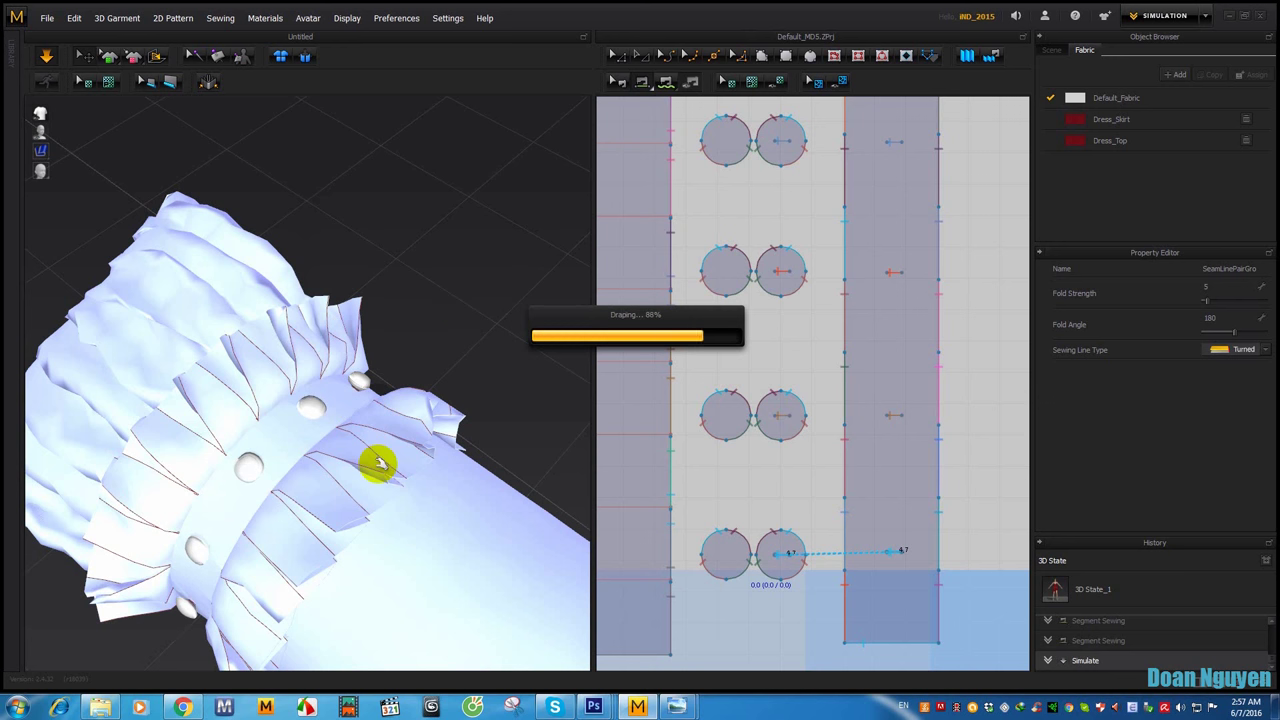
mouse_move(374, 466)
right_mouse_down()
mouse_move(351, 480)
mouse_move(397, 477)
mouse_move(337, 414)
mouse_move(414, 251)
right_mouse_up()
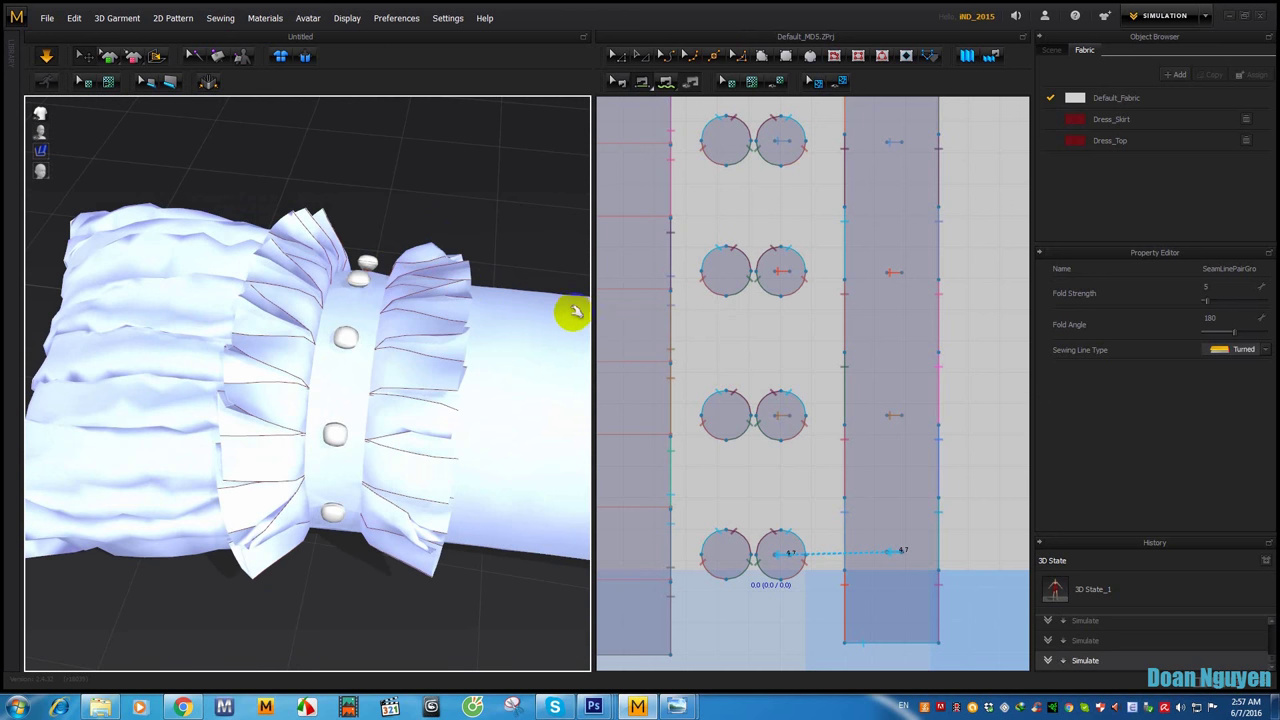
mouse_move(449, 277)
right_mouse_down()
mouse_move(320, 286)
mouse_move(426, 270)
right_mouse_up()
mouse_move(486, 234)
right_mouse_down()
mouse_move(487, 318)
mouse_move(451, 391)
mouse_move(529, 403)
mouse_move(310, 320)
mouse_move(560, 335)
right_mouse_up()
scroll(780, 350, "down", 3)
scroll(750, 385, "down", 3)
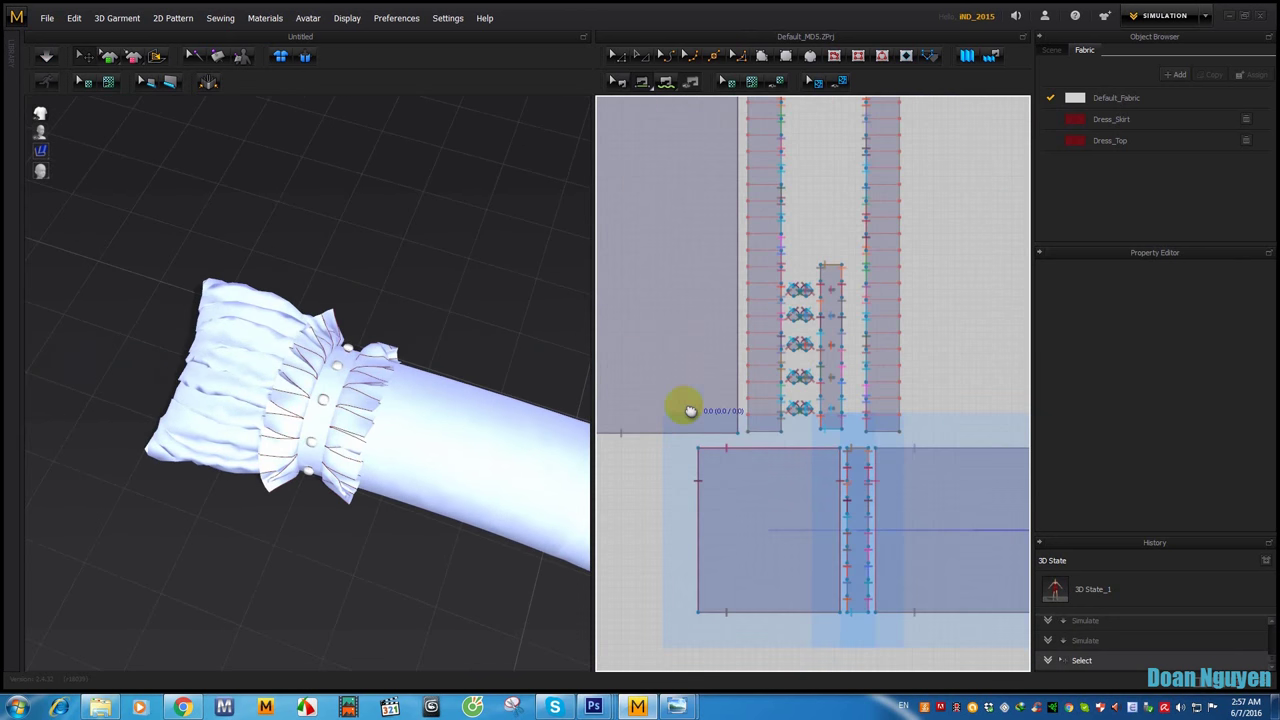
Step: Select the gathered puff piece above the cuff and unfreeze it
scroll(770, 425, "down", 2)
scroll(780, 420, "down", 2)
right_click_drag(723, 409, 616, 66)
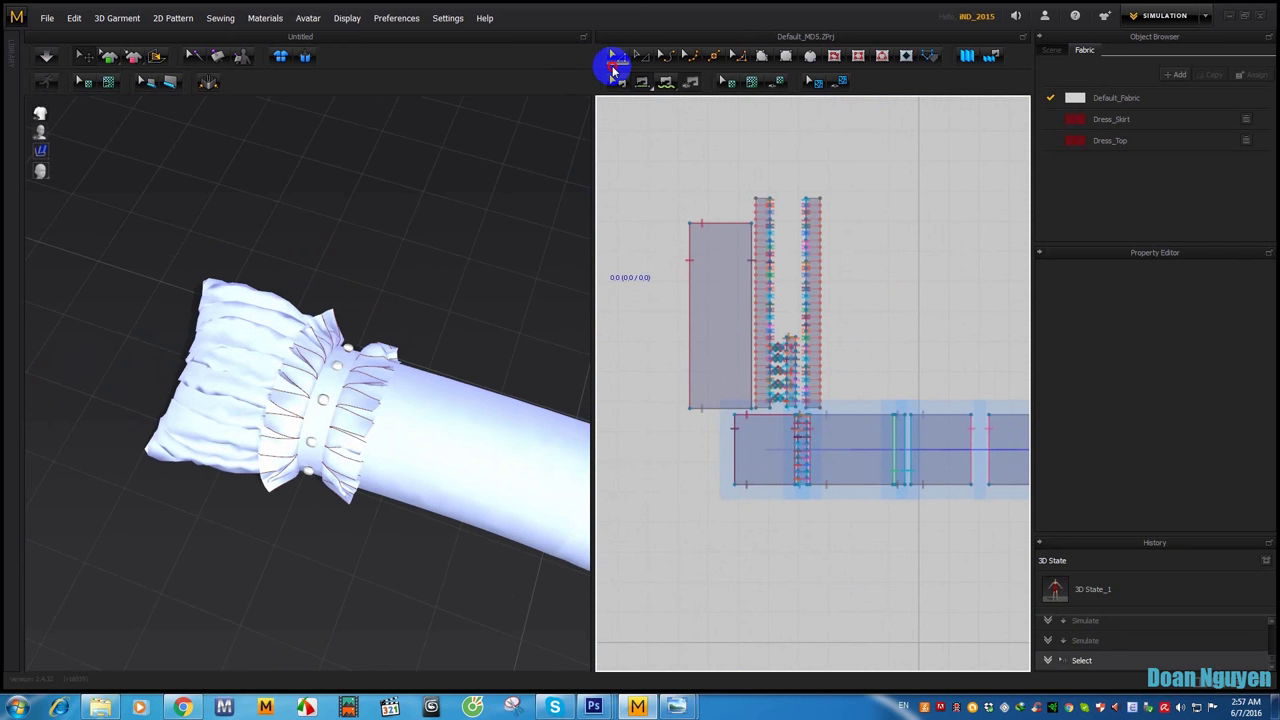
left_click(734, 320)
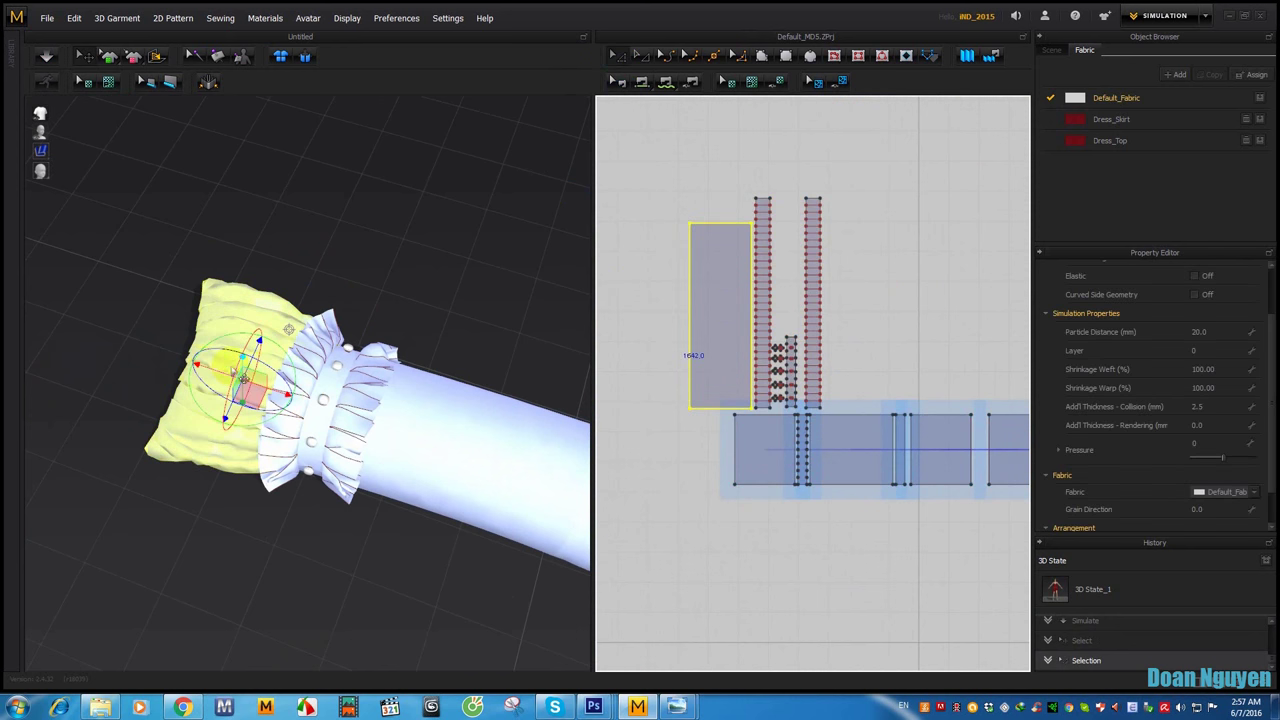
right_click(250, 335)
left_click(366, 49)
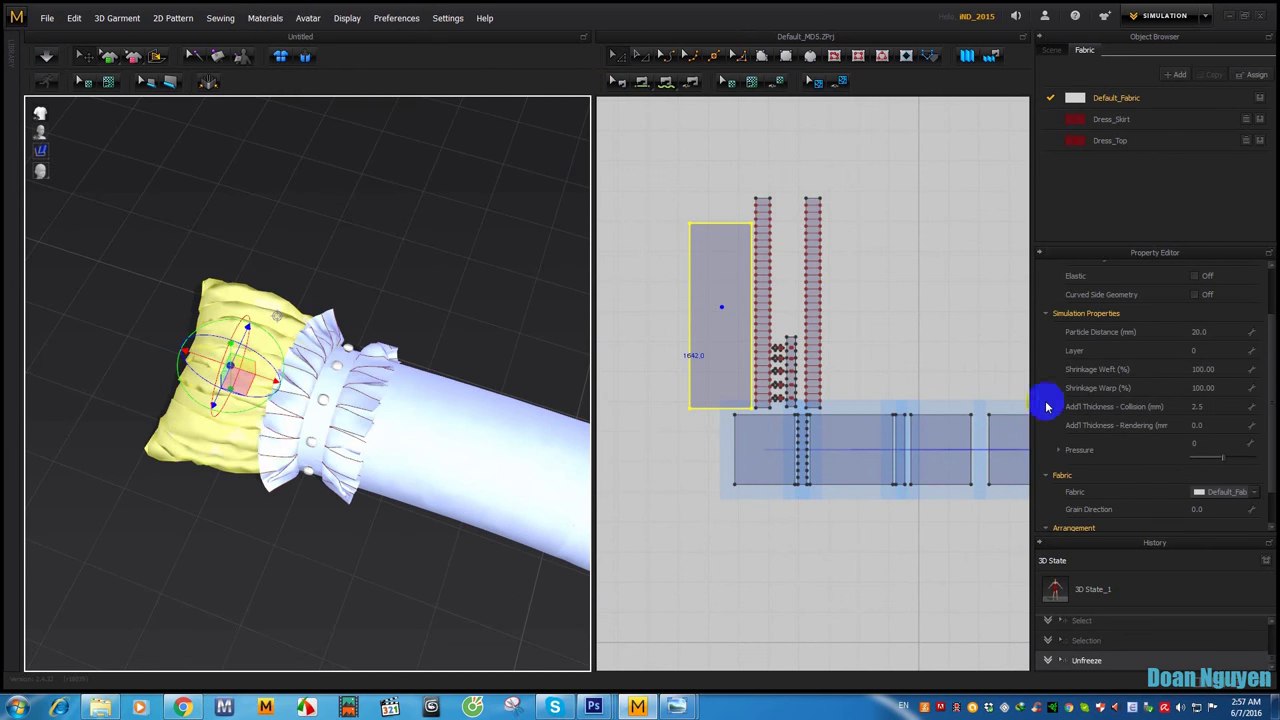
Step: Set the puff fabric's particle distance to 10 and simulate for finer gathers
left_click(1210, 331)
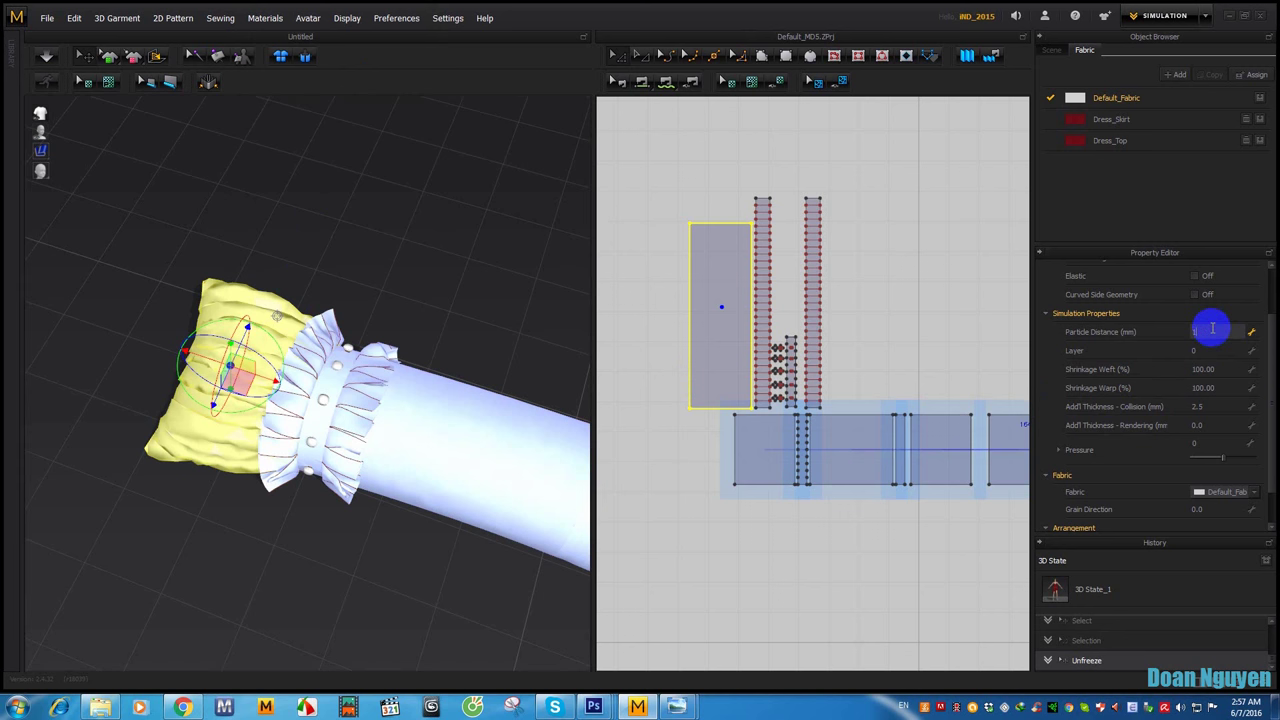
type("10")
key("Return")
key("space")
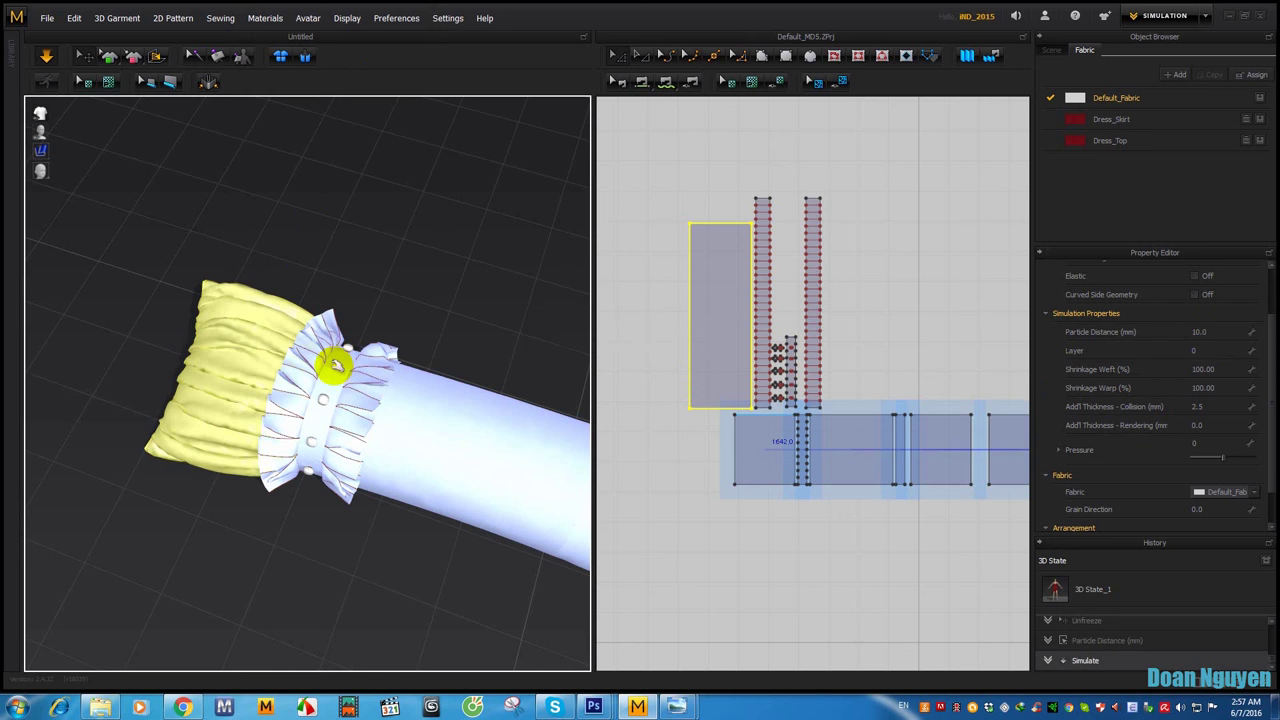
left_click(414, 286)
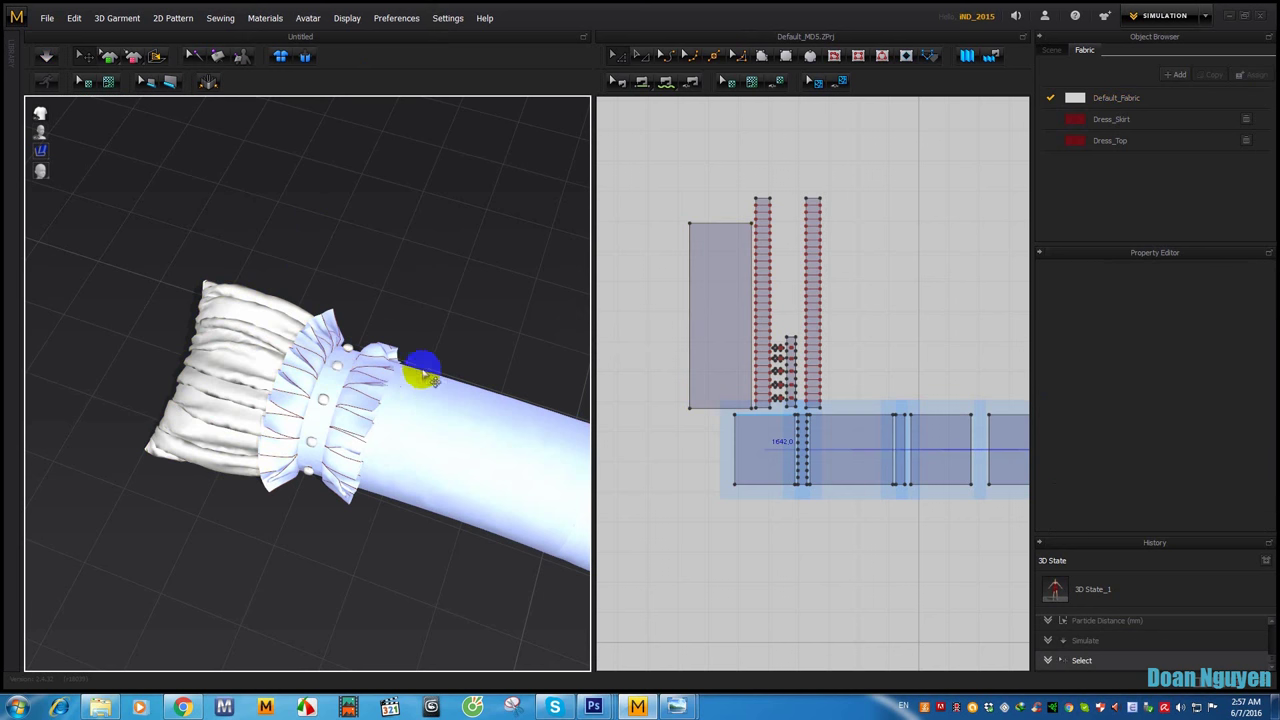
scroll(342, 350, "up", 2)
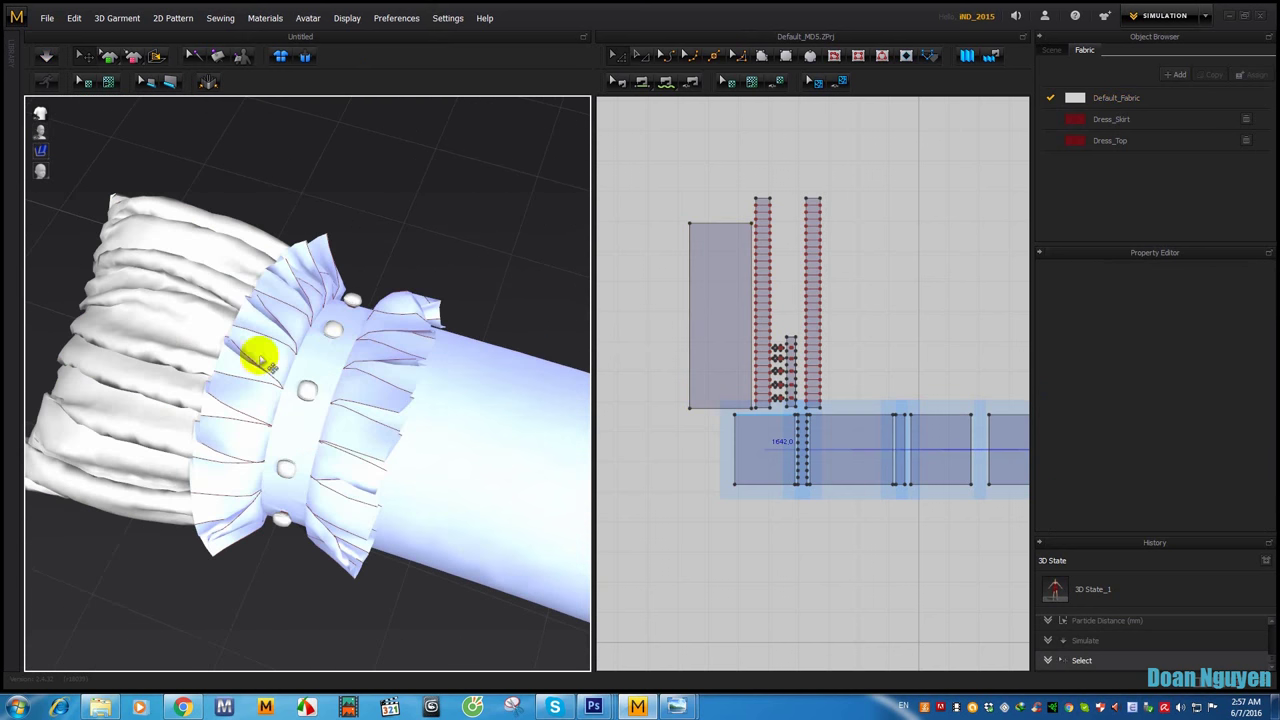
left_click(171, 329)
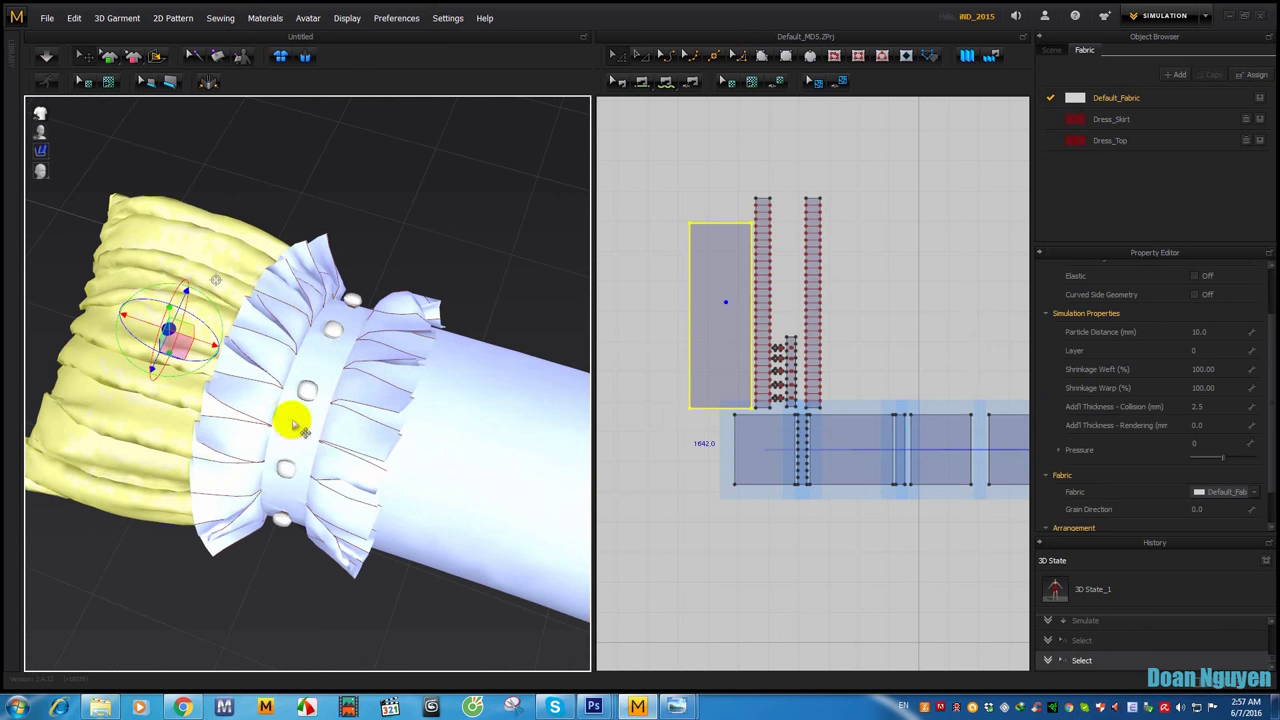
mouse_move(355, 395)
right_mouse_down()
mouse_move(460, 289)
mouse_move(386, 366)
mouse_move(318, 308)
mouse_move(349, 326)
mouse_move(434, 309)
mouse_move(388, 318)
right_mouse_up()
left_click(460, 289)
Step: Select the sleeve panel beside the cuff, unfreeze it, and run the simulation
right_click_drag(803, 371, 608, 200)
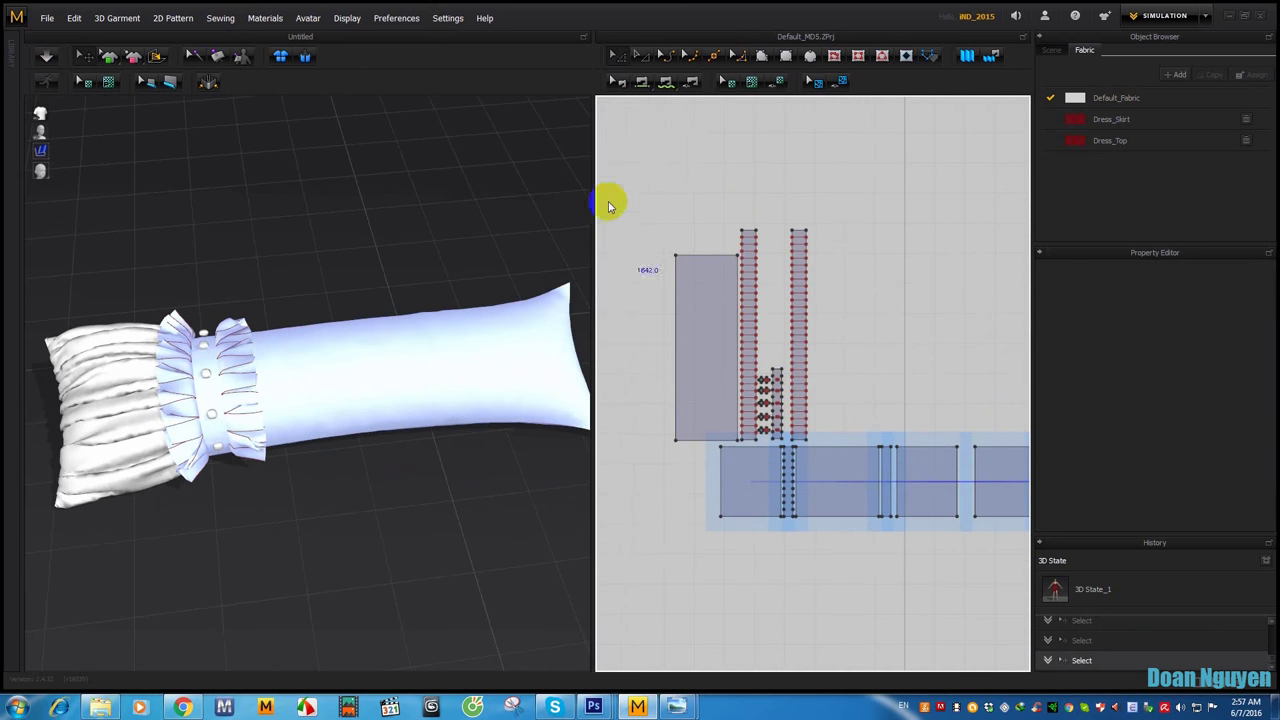
right_click_drag(771, 271, 663, 166)
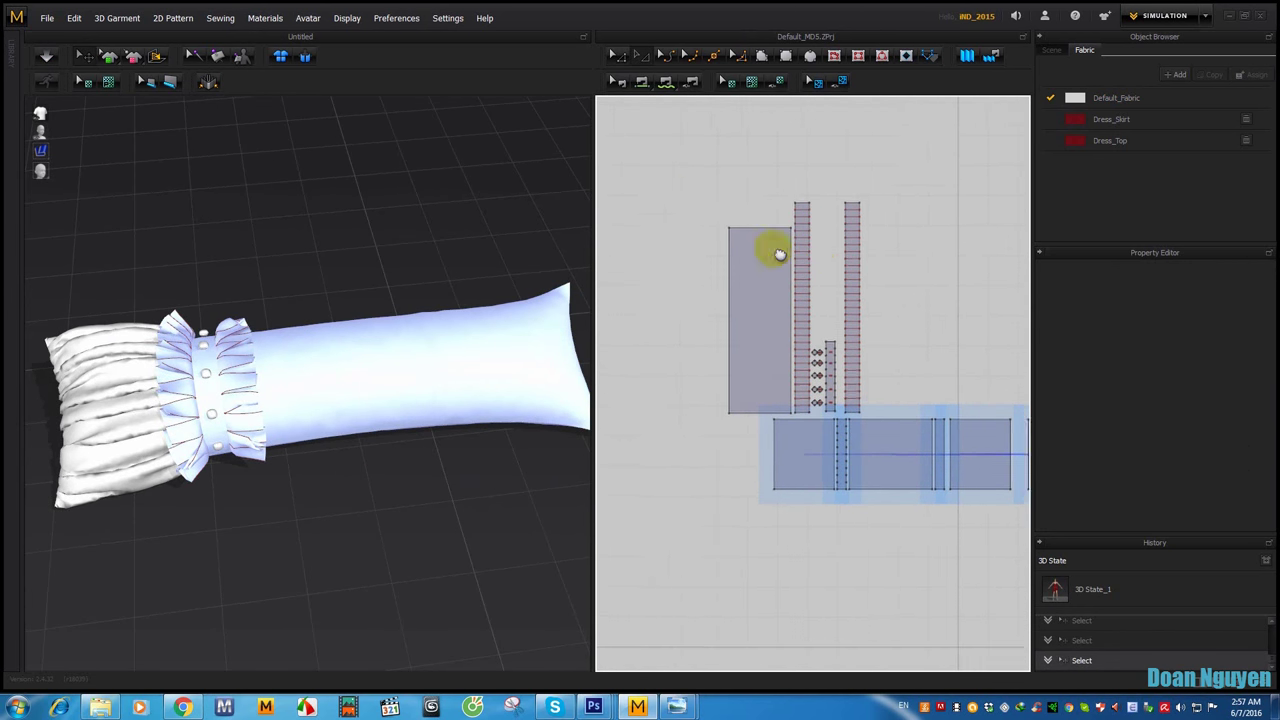
mouse_move(313, 342)
right_mouse_down()
mouse_move(214, 337)
mouse_move(257, 334)
right_mouse_up()
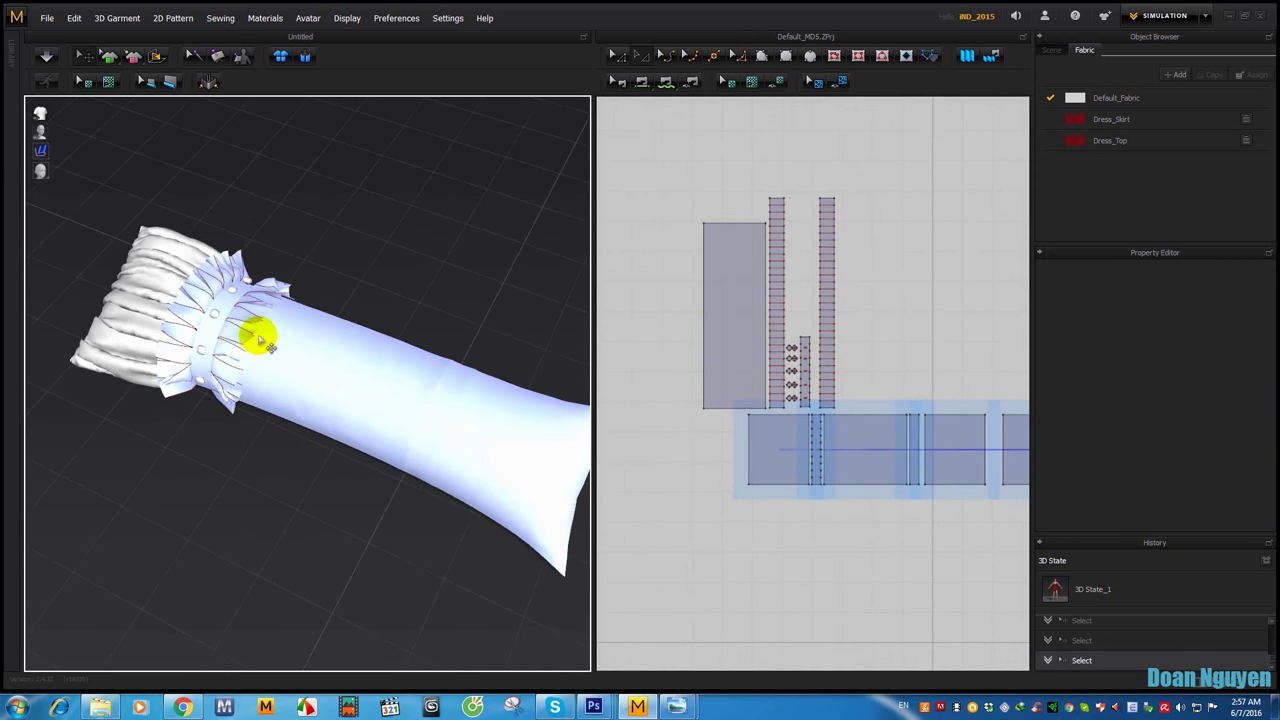
right_click_drag(794, 357, 740, 377)
scroll(740, 377, "up", 2)
left_click(740, 395)
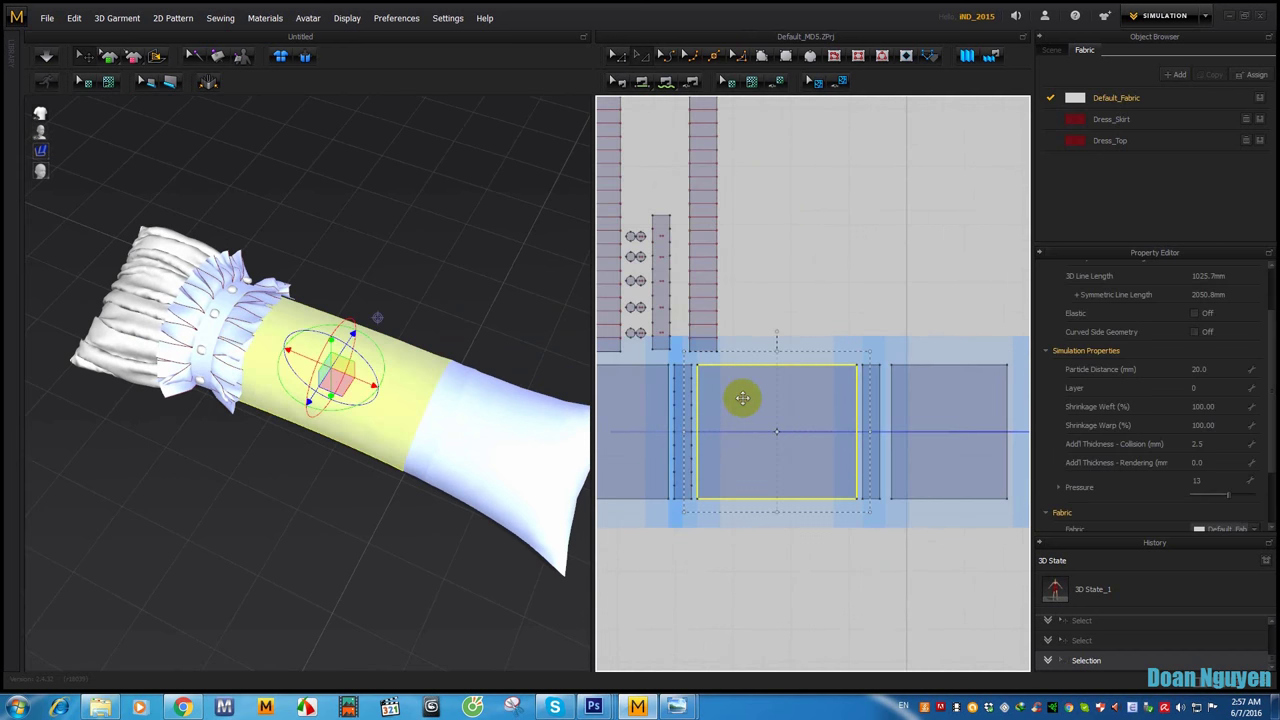
right_click(742, 420)
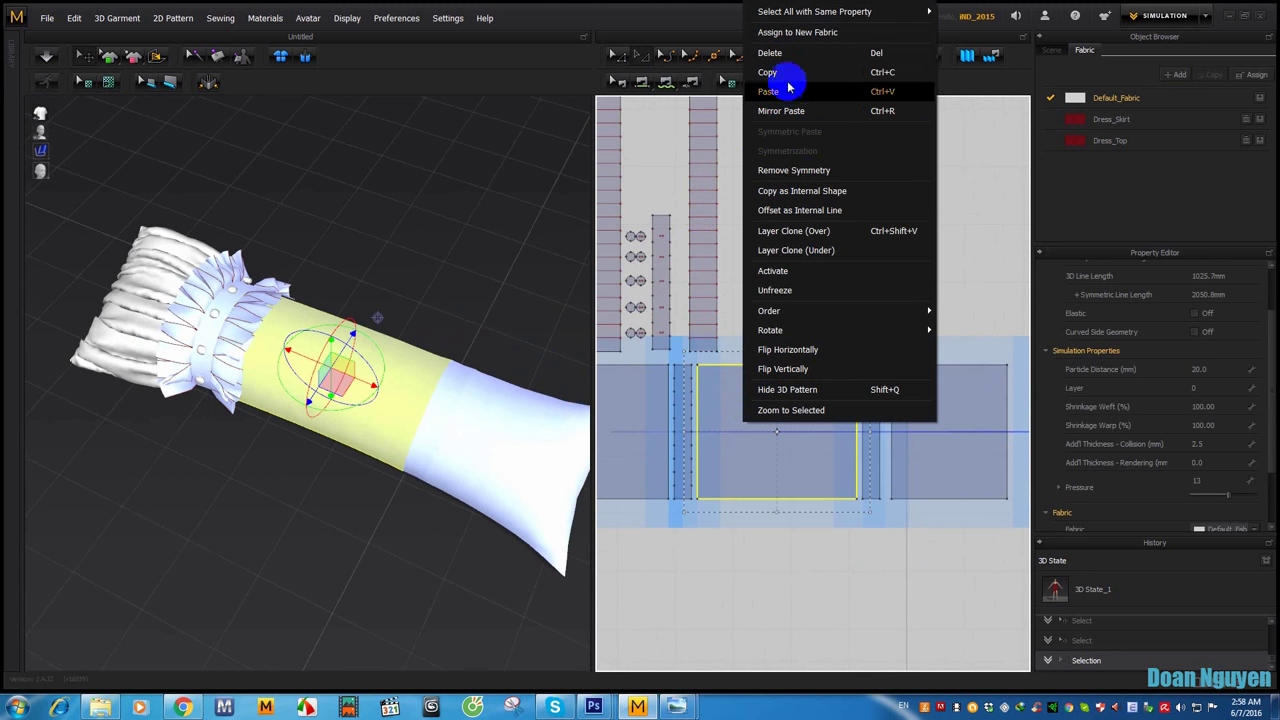
right_click(364, 375)
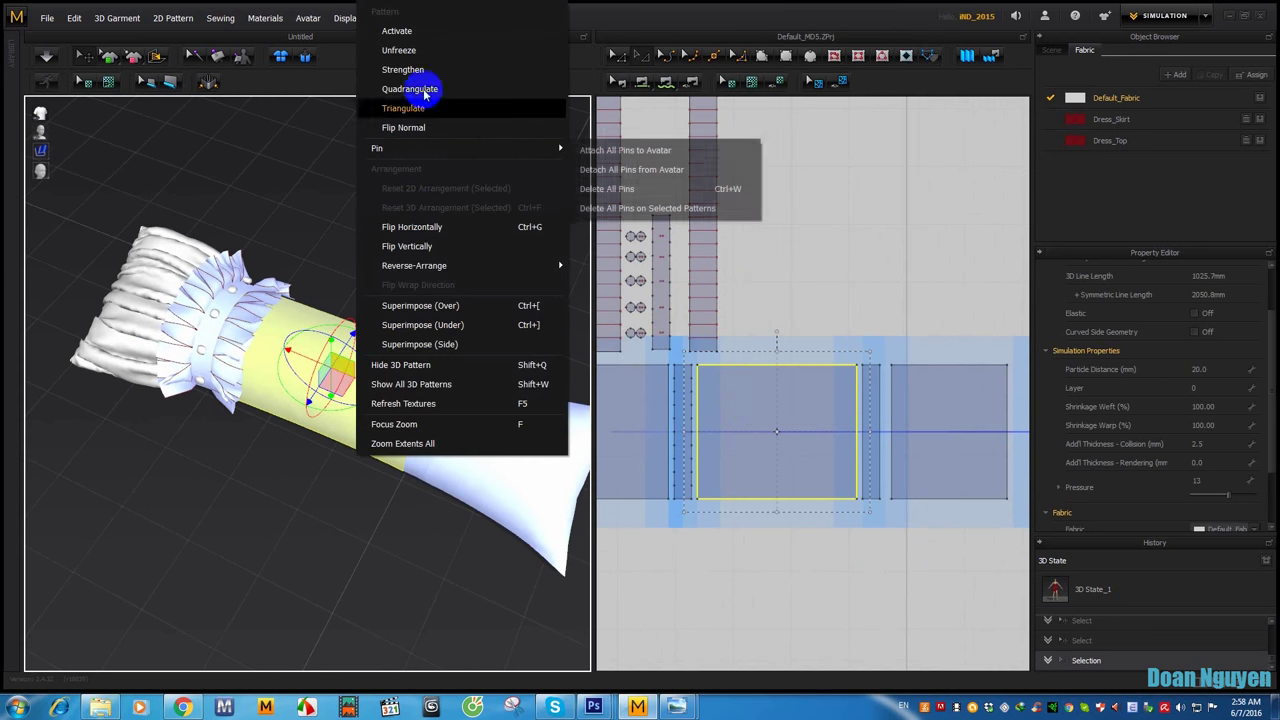
left_click(404, 45)
left_click(394, 207)
key("space")
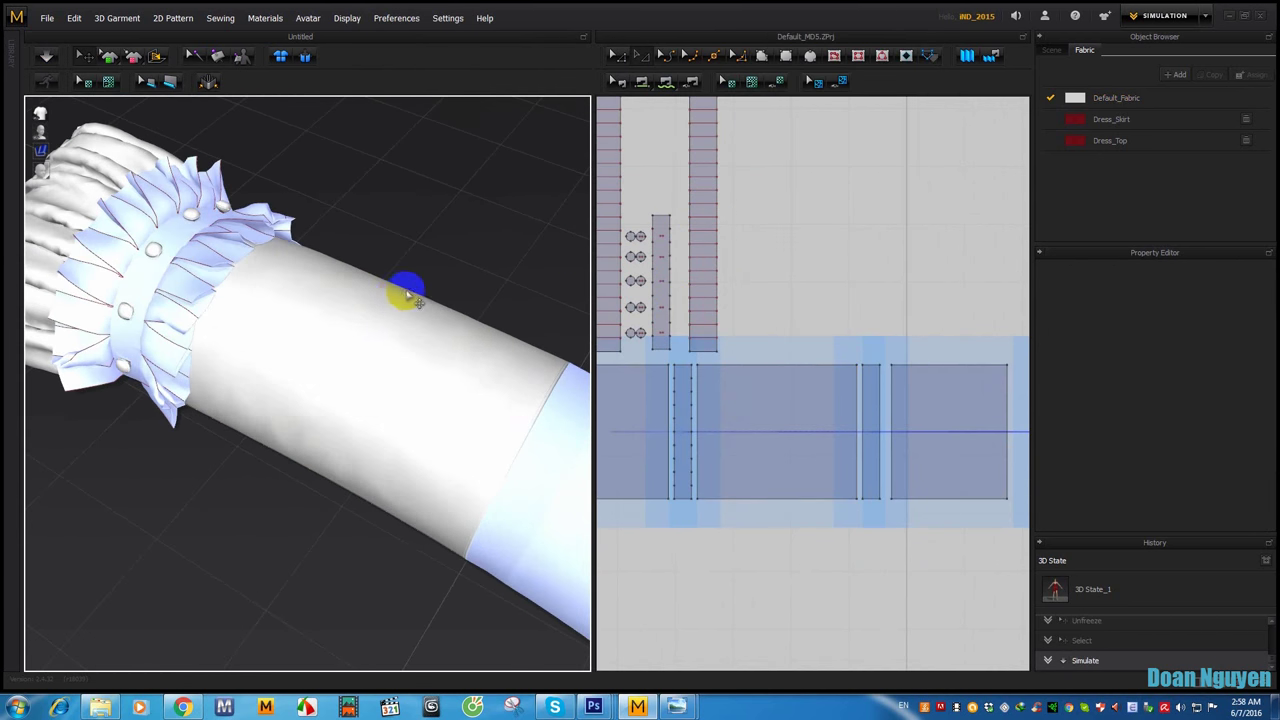
Step: Orbit and zoom to inspect the re-simulated sleeve beneath the cuff
right_click_drag(408, 295, 334, 286)
right_click_drag(814, 309, 855, 250)
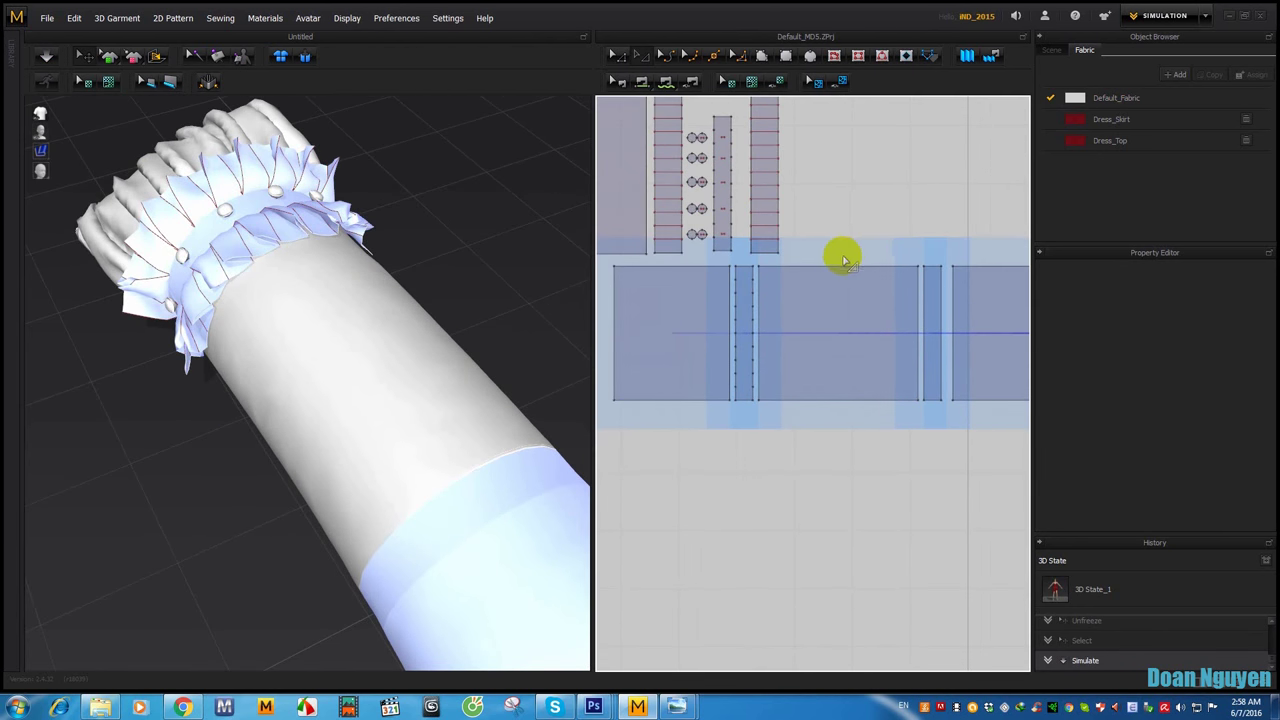
scroll(830, 263, "up", 2)
scroll(823, 266, "down", 6)
scroll(790, 285, "up", 2)
scroll(781, 313, "up", 3)
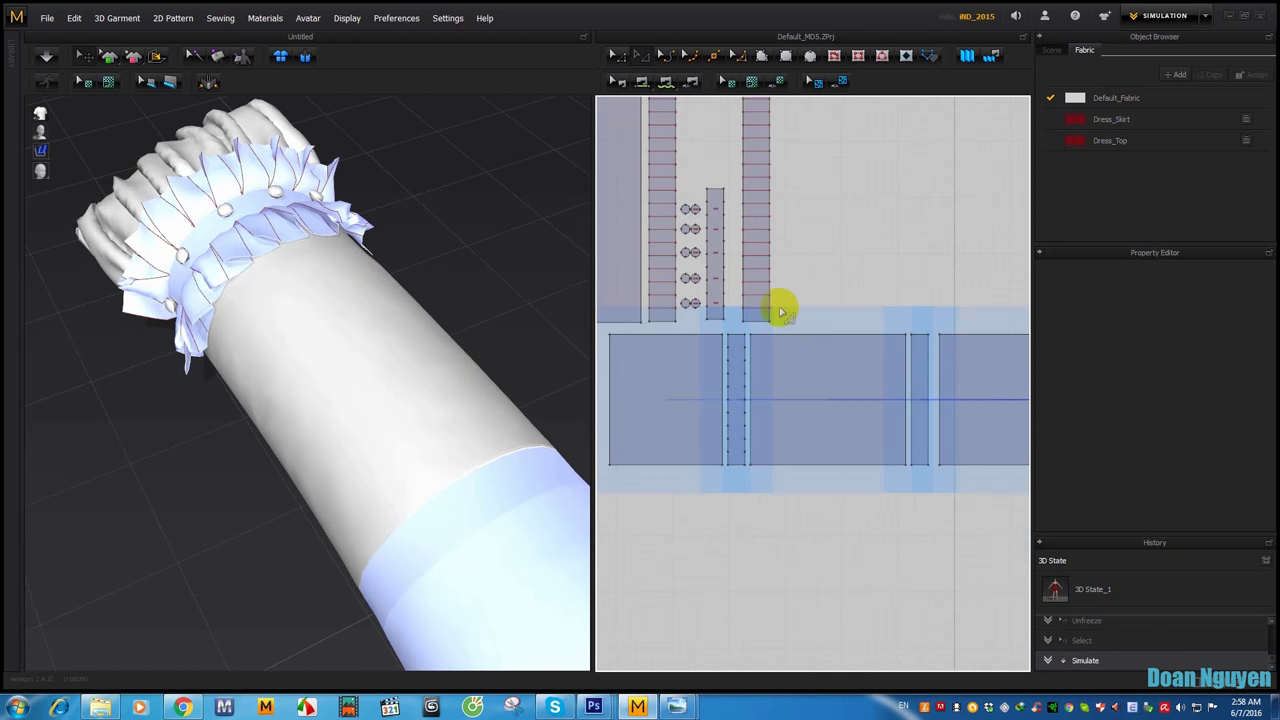
scroll(781, 313, "up", 2)
right_click_drag(737, 317, 709, 254)
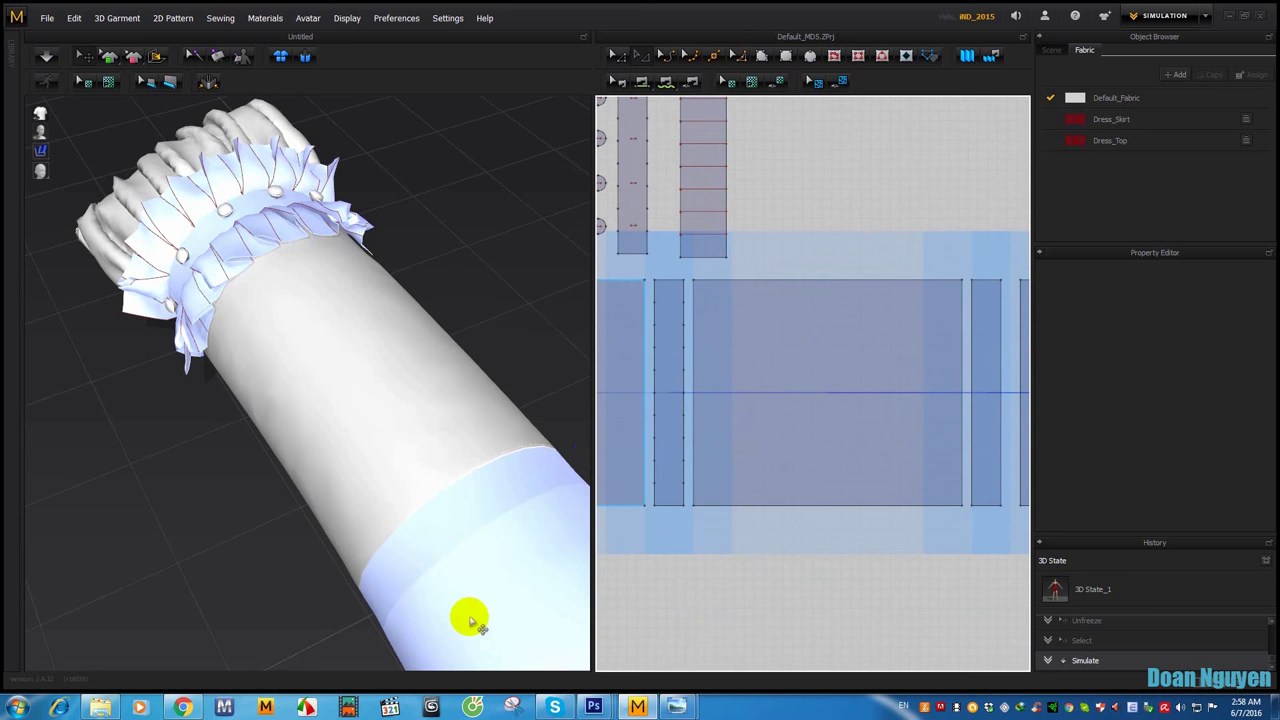
mouse_move(594, 707)
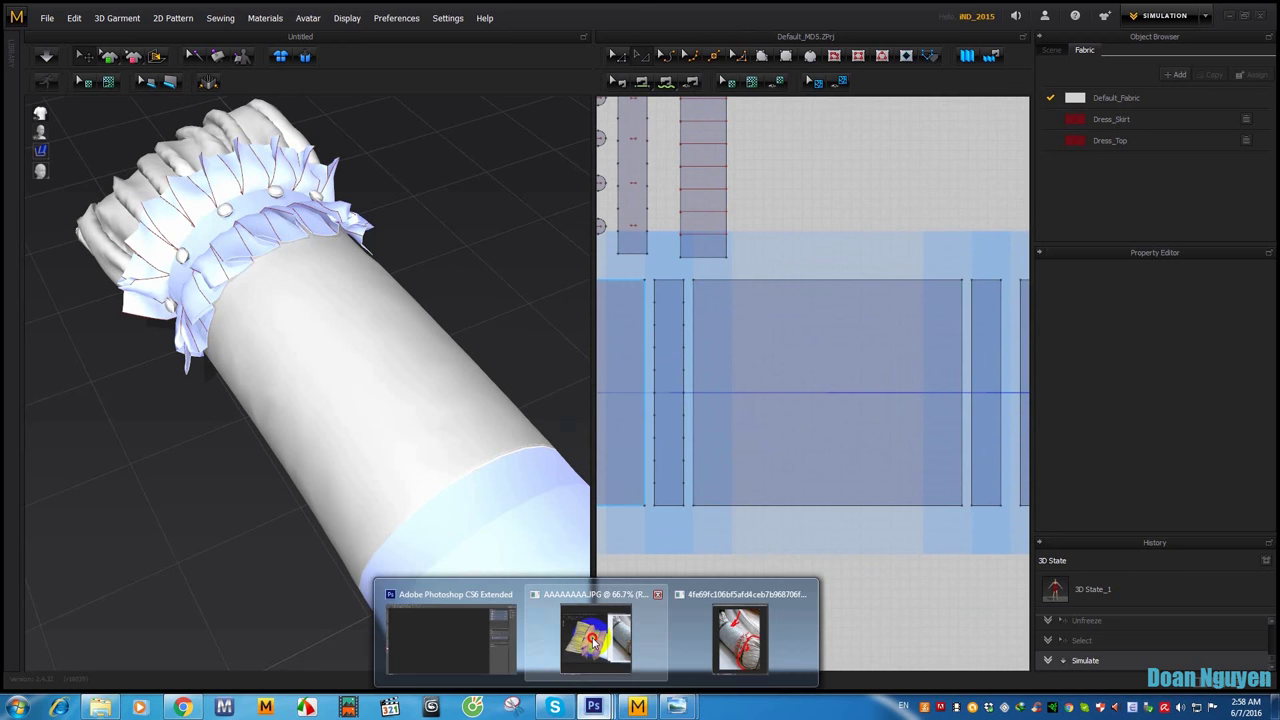
Step: Bring the quilted-sleeve reference photo forward in Photoshop and draw a red line along its quilting
left_click(593, 640)
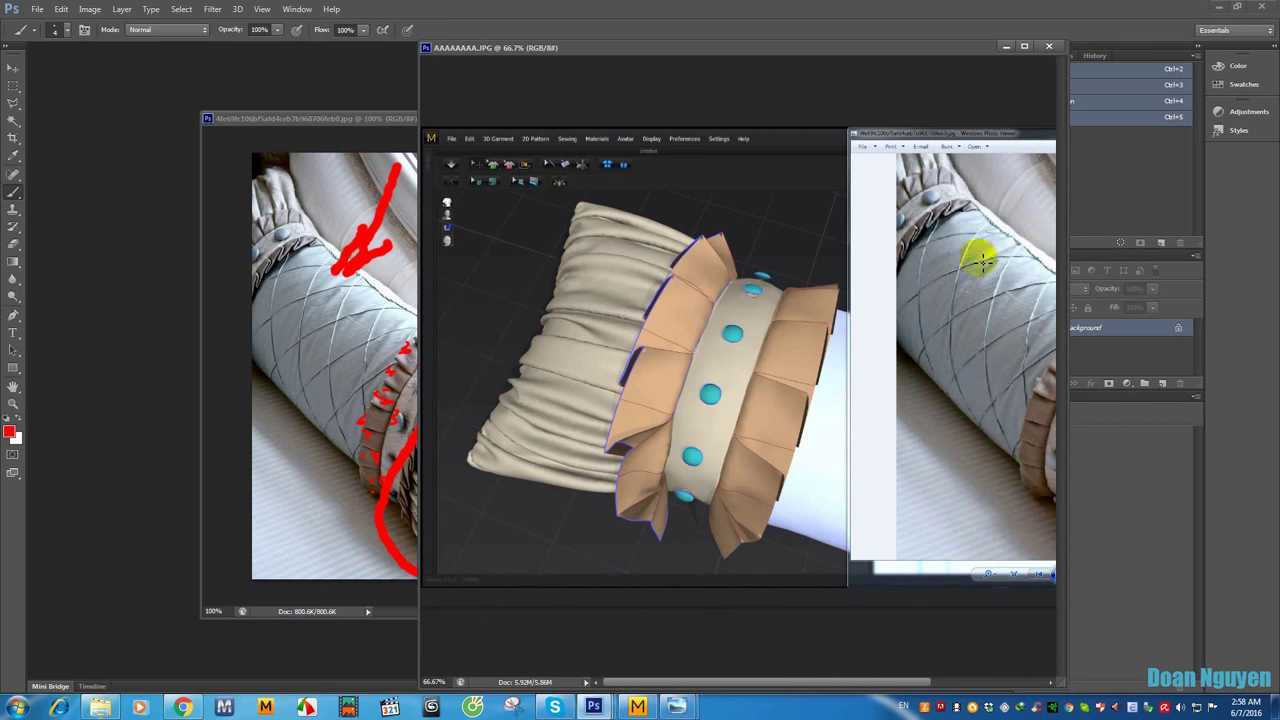
left_click(358, 286)
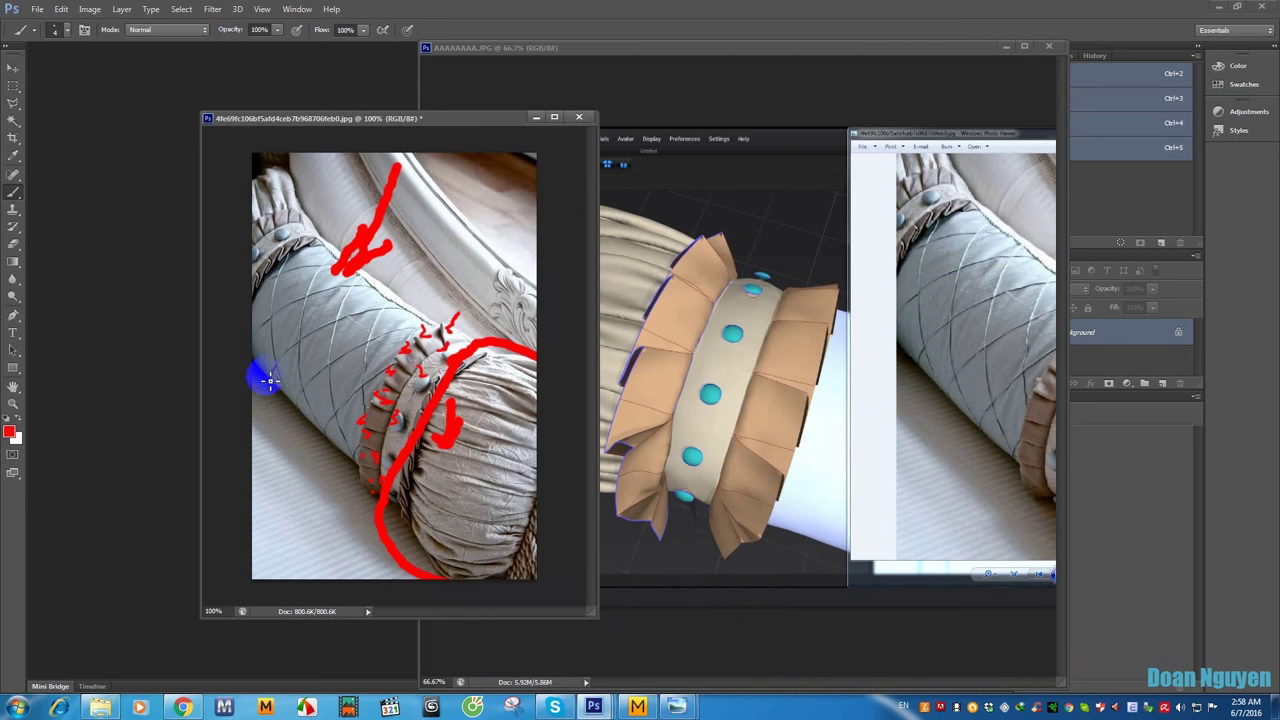
left_click_drag(269, 379, 348, 322)
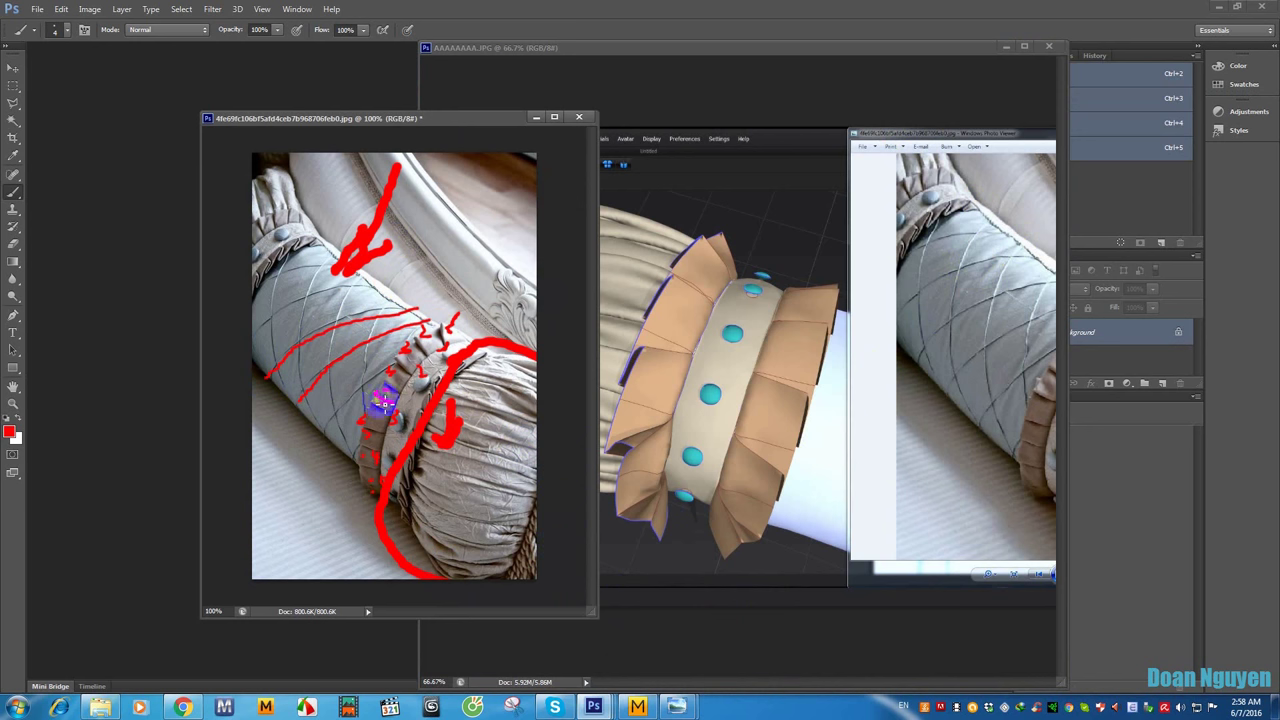
Step: Zoom into the quilted sleeve in the photo, then return to Marvelous Designer
key("z")
mouse_move(324, 339)
left_mouse_down()
mouse_move(394, 343)
mouse_move(371, 337)
mouse_move(595, 470)
left_mouse_up()
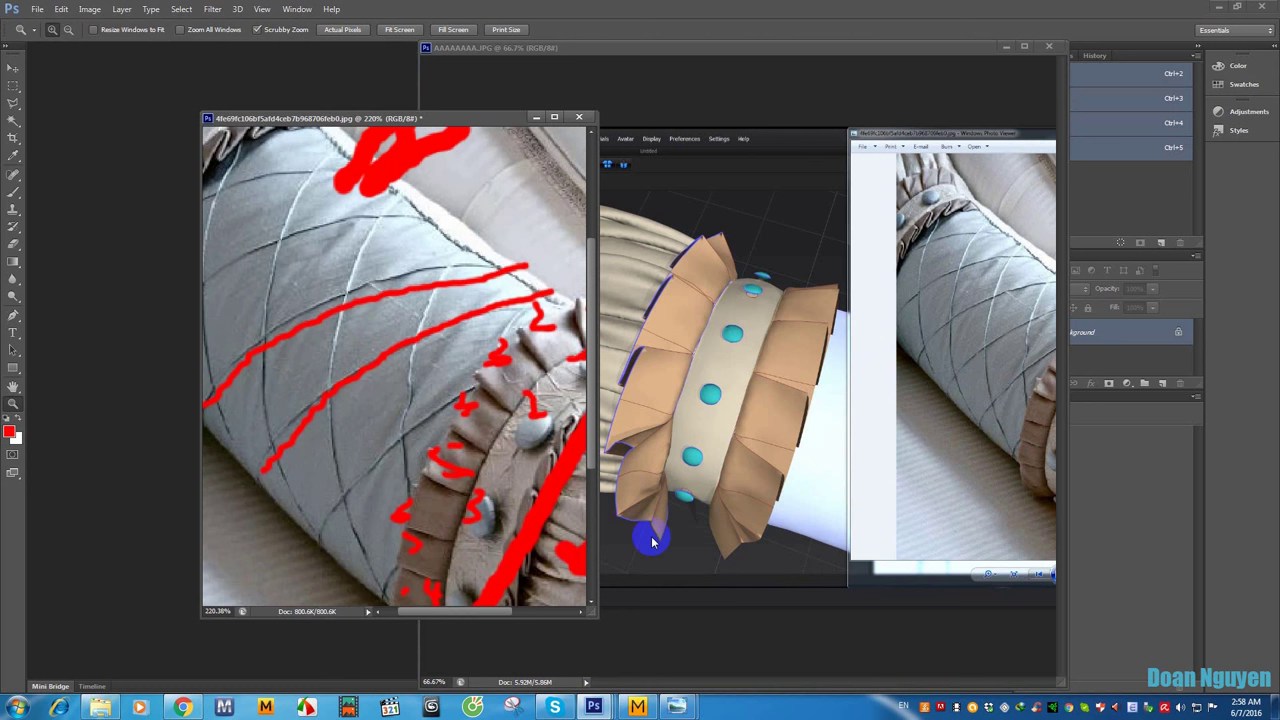
left_click(637, 706)
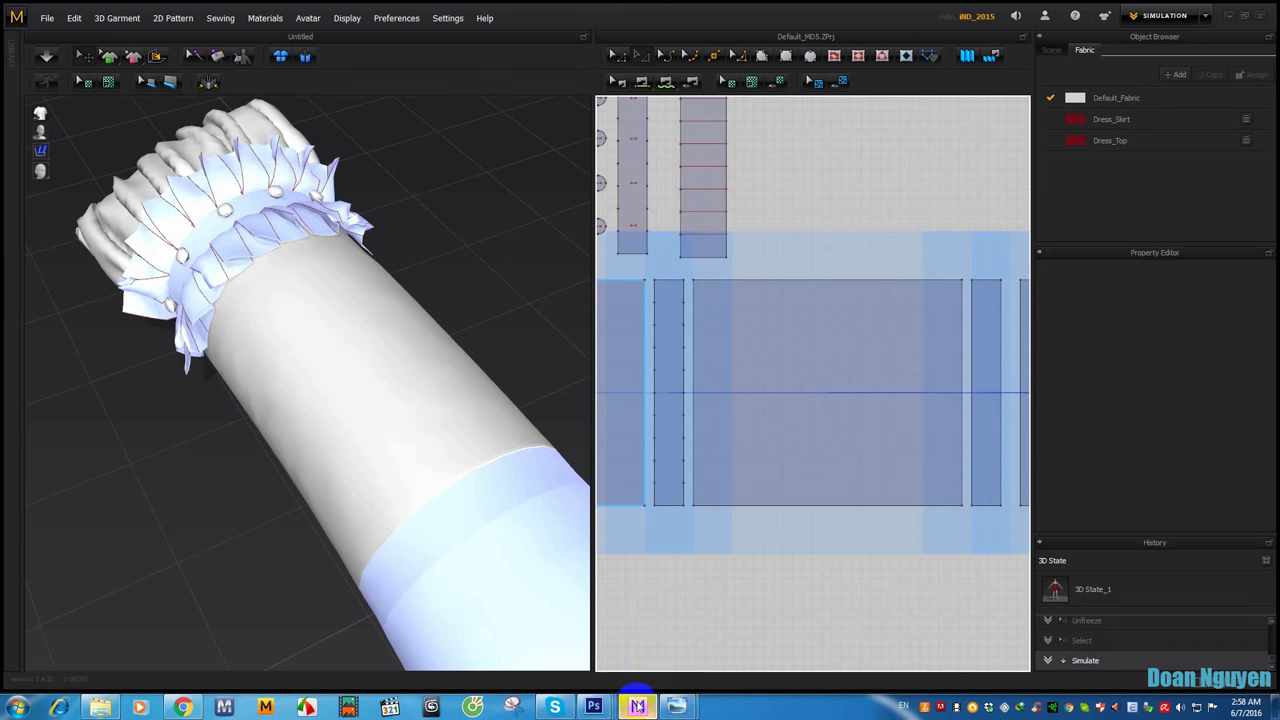
Step: Draw a short internal line from the sleeve panel's left edge to its top edge, then delete it
left_click(835, 57)
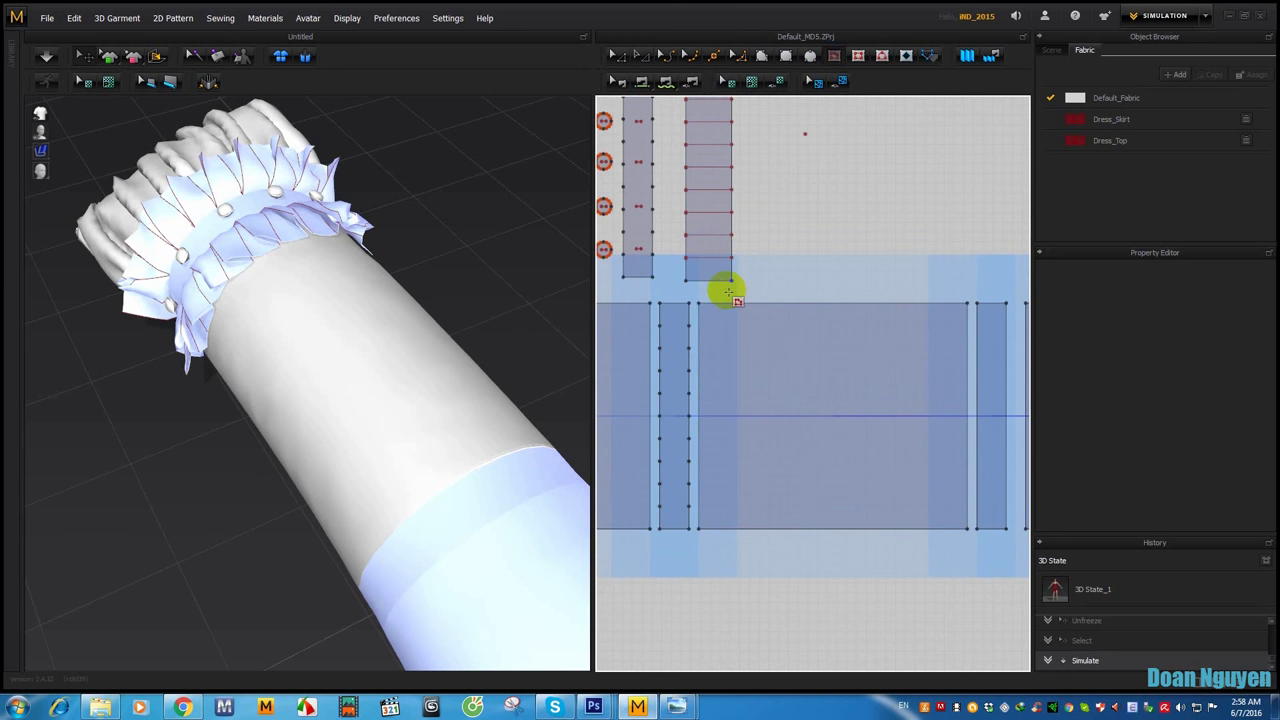
left_click(698, 370)
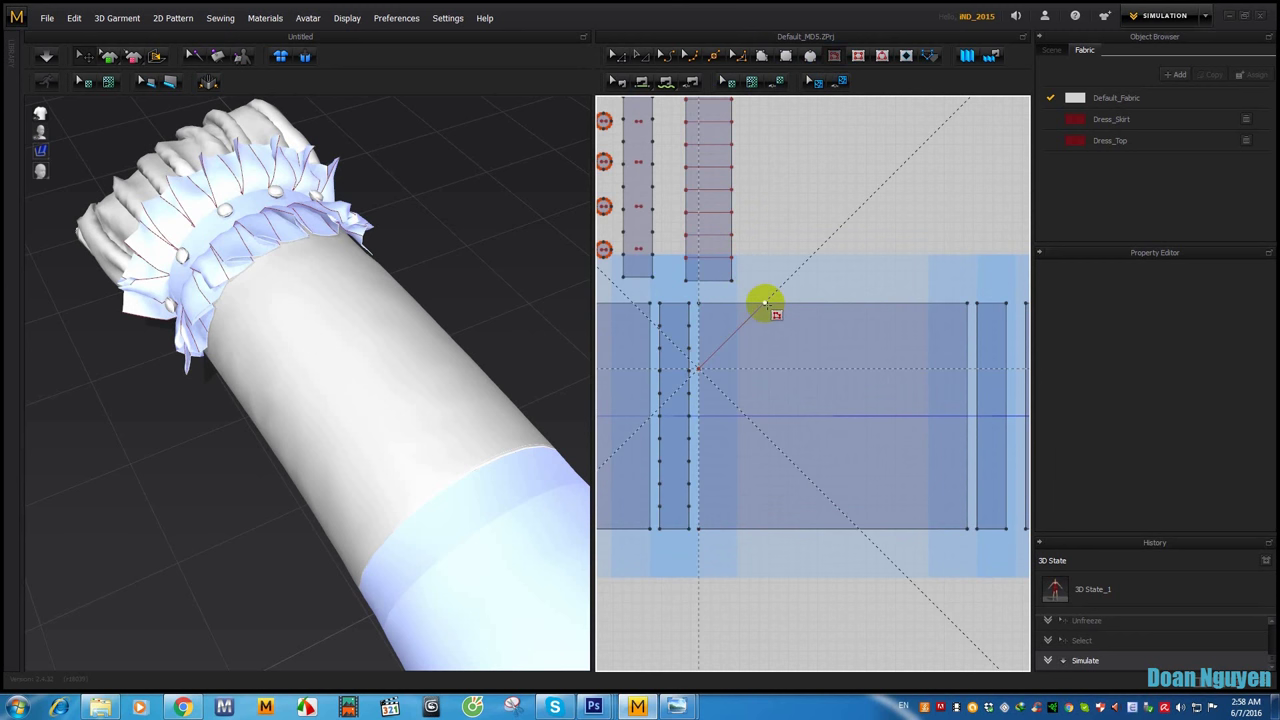
left_click(765, 303)
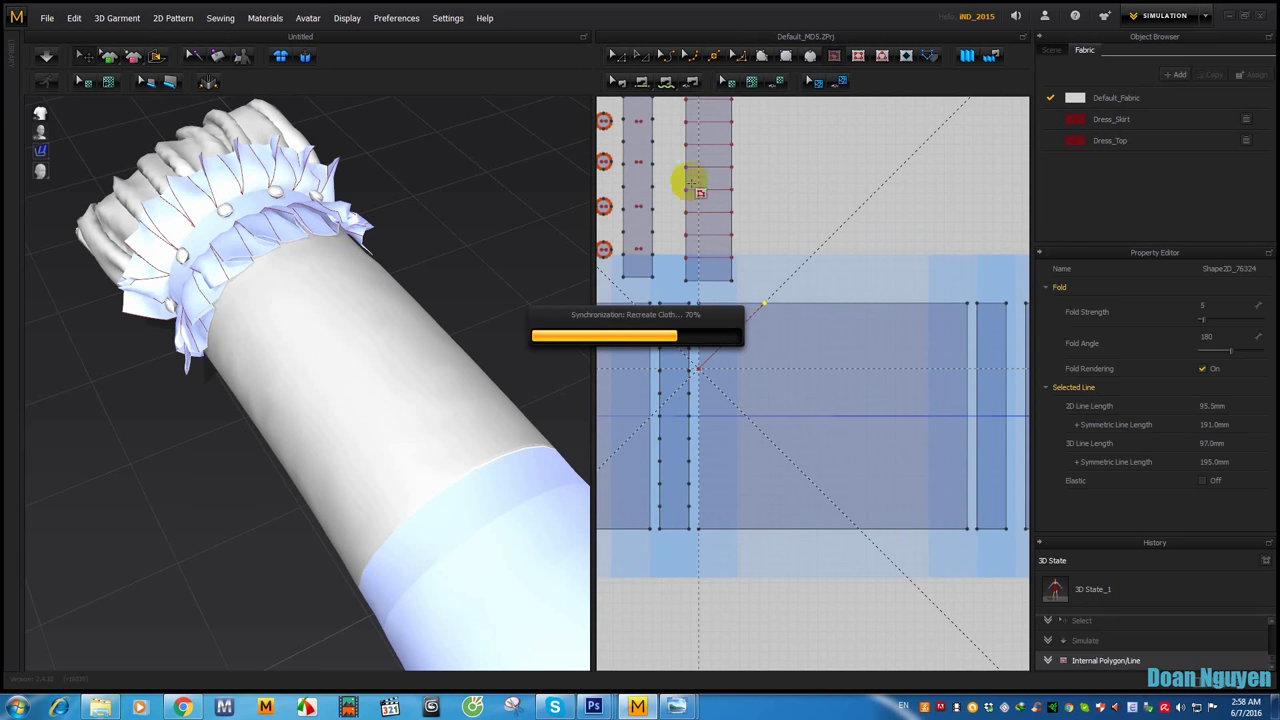
left_click(620, 57)
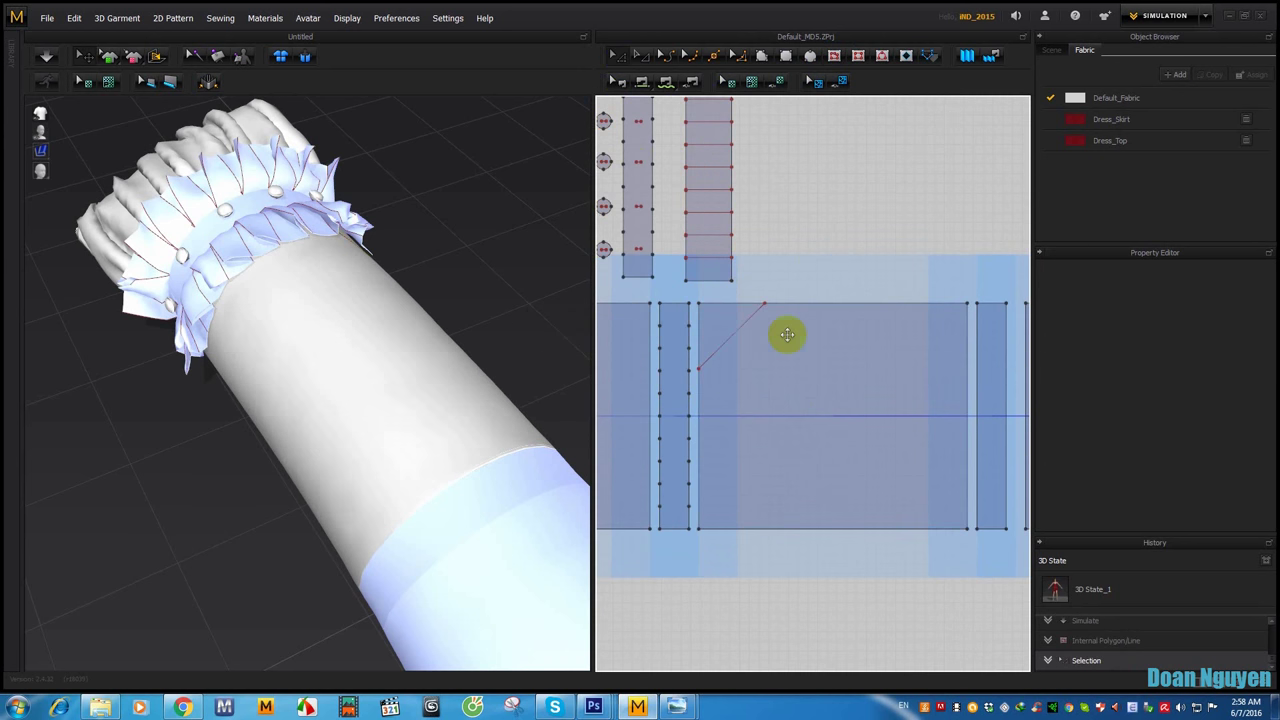
left_click(742, 328)
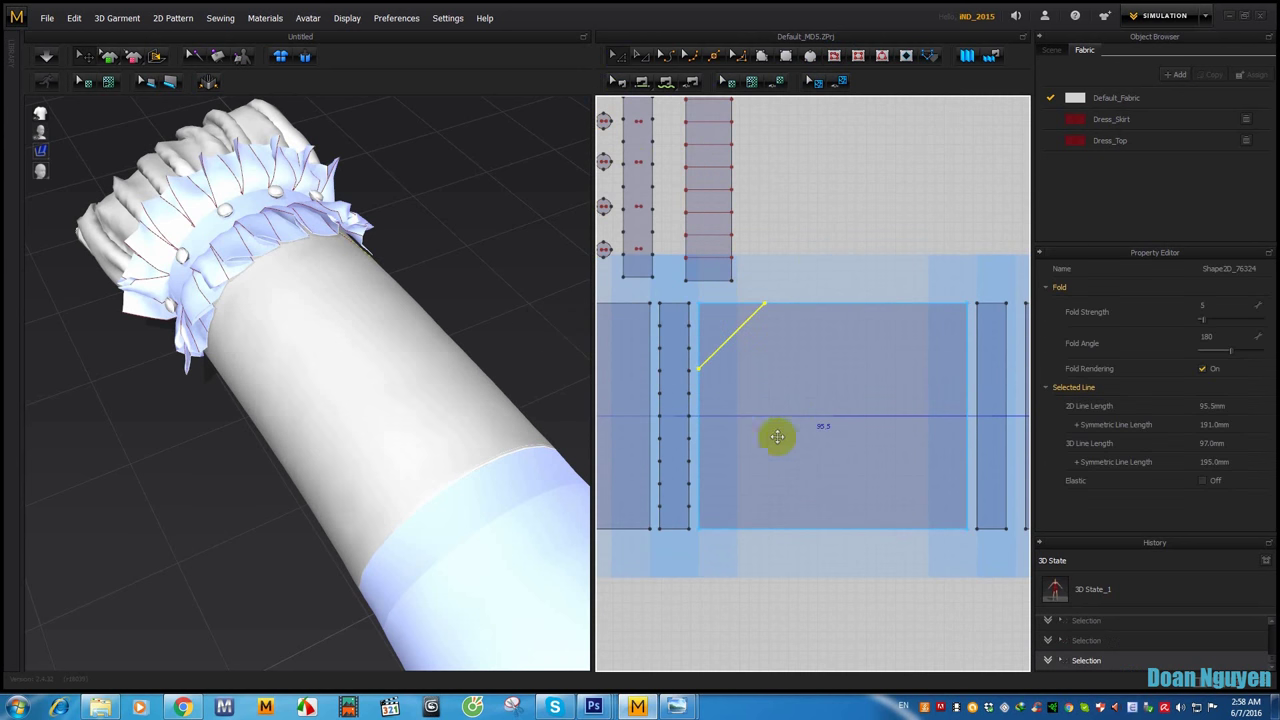
key("Delete")
middle_click_drag(748, 443, 743, 413)
scroll(749, 397, "down", 2)
scroll(760, 397, "down", 2)
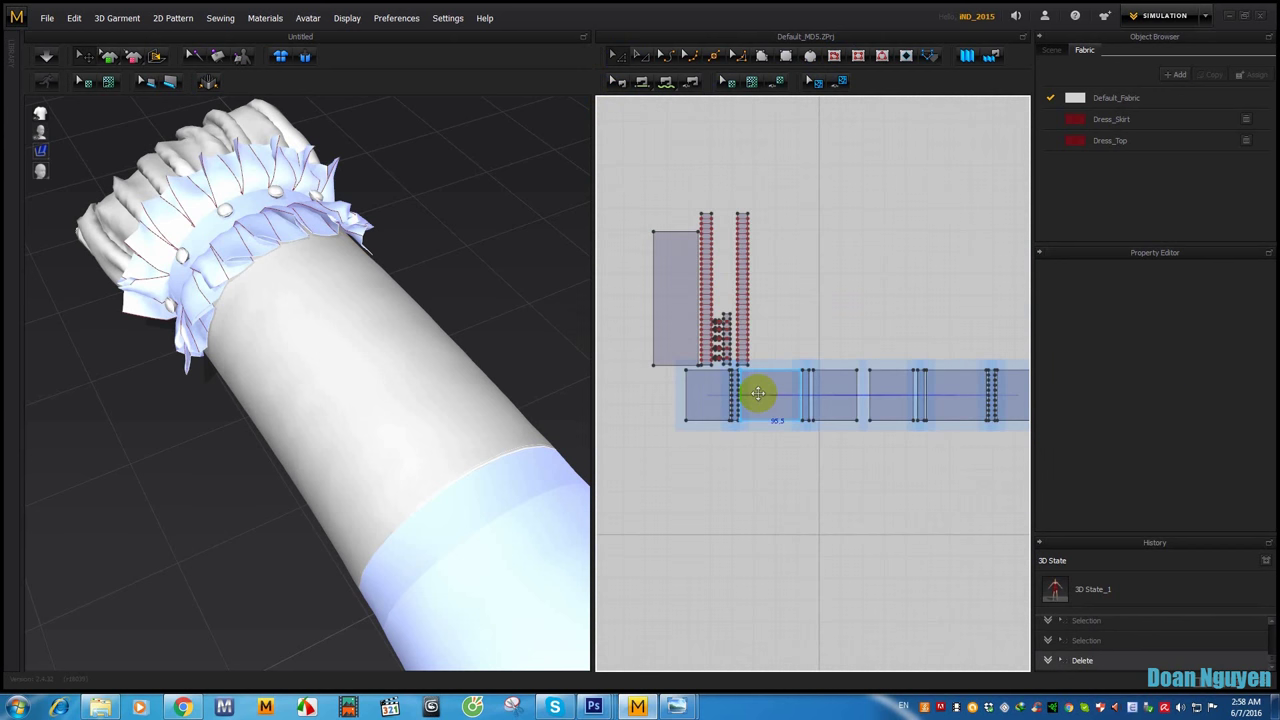
scroll(760, 397, "up", 4)
Step: Draw several diagonal internal lines across the sleeve panel, cancelling the last unfinished one
left_click(833, 55)
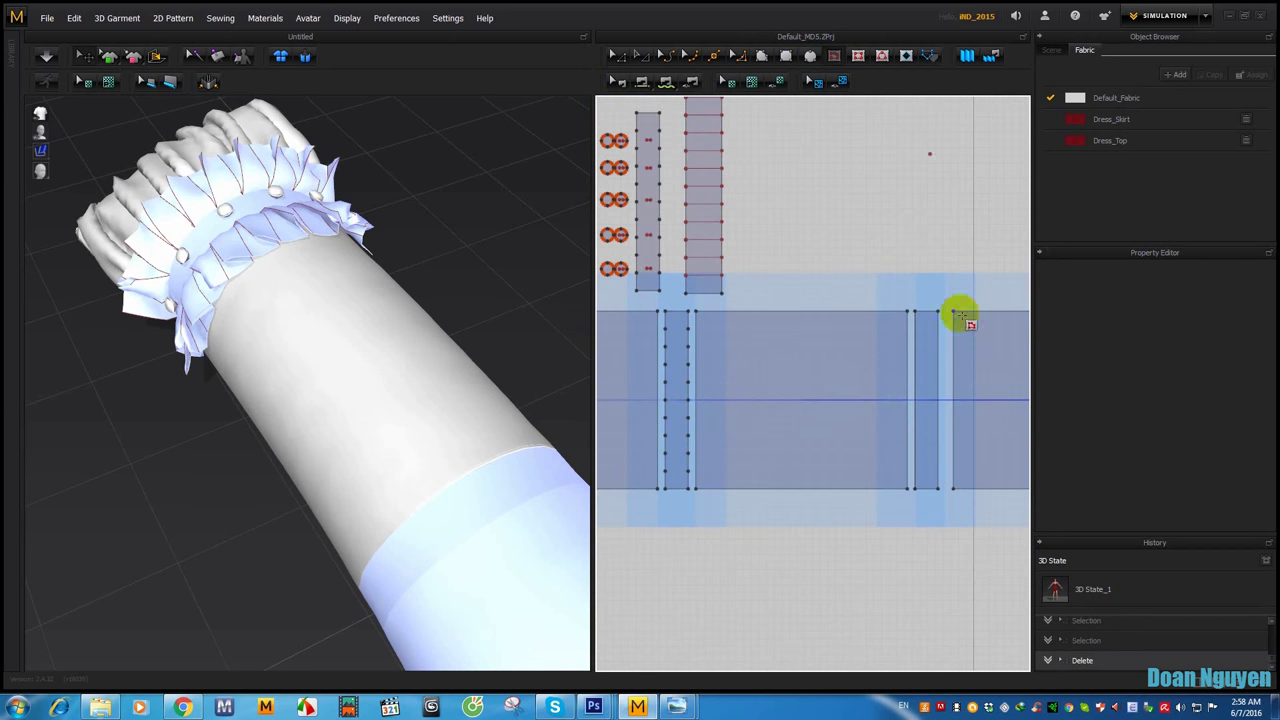
left_click(909, 314)
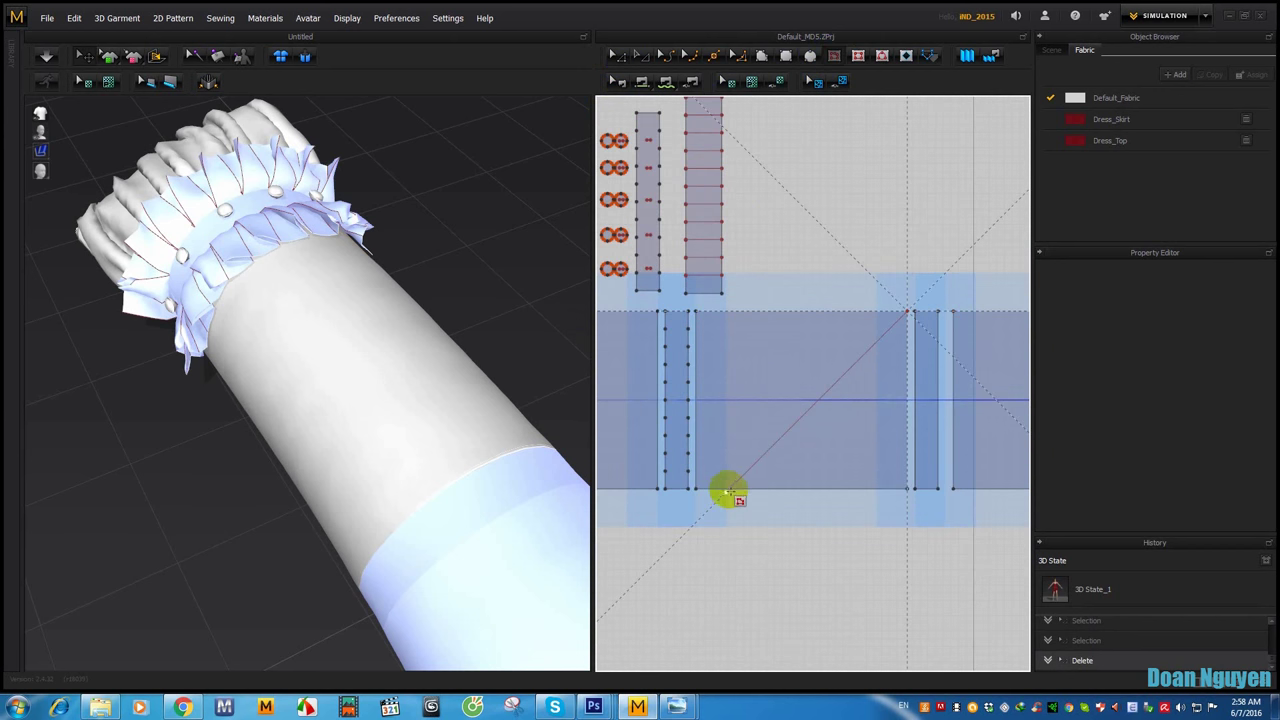
left_click(728, 489)
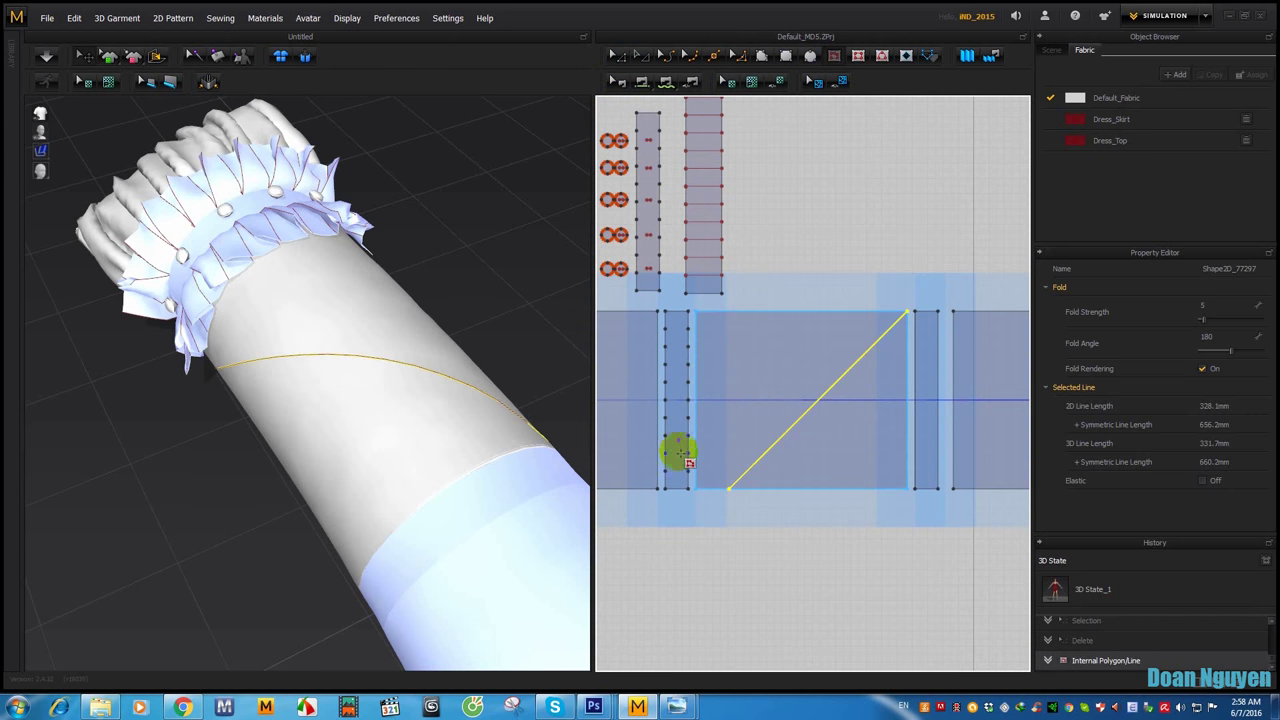
left_click(693, 451)
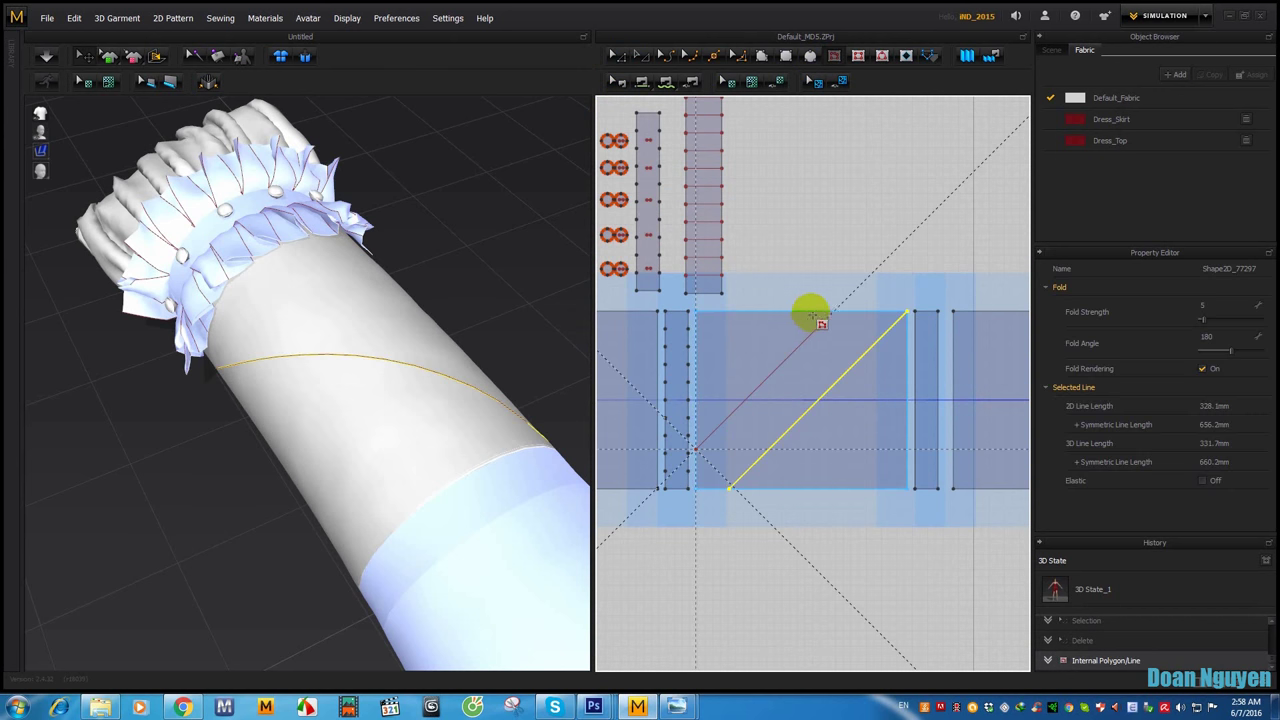
double_click(832, 310)
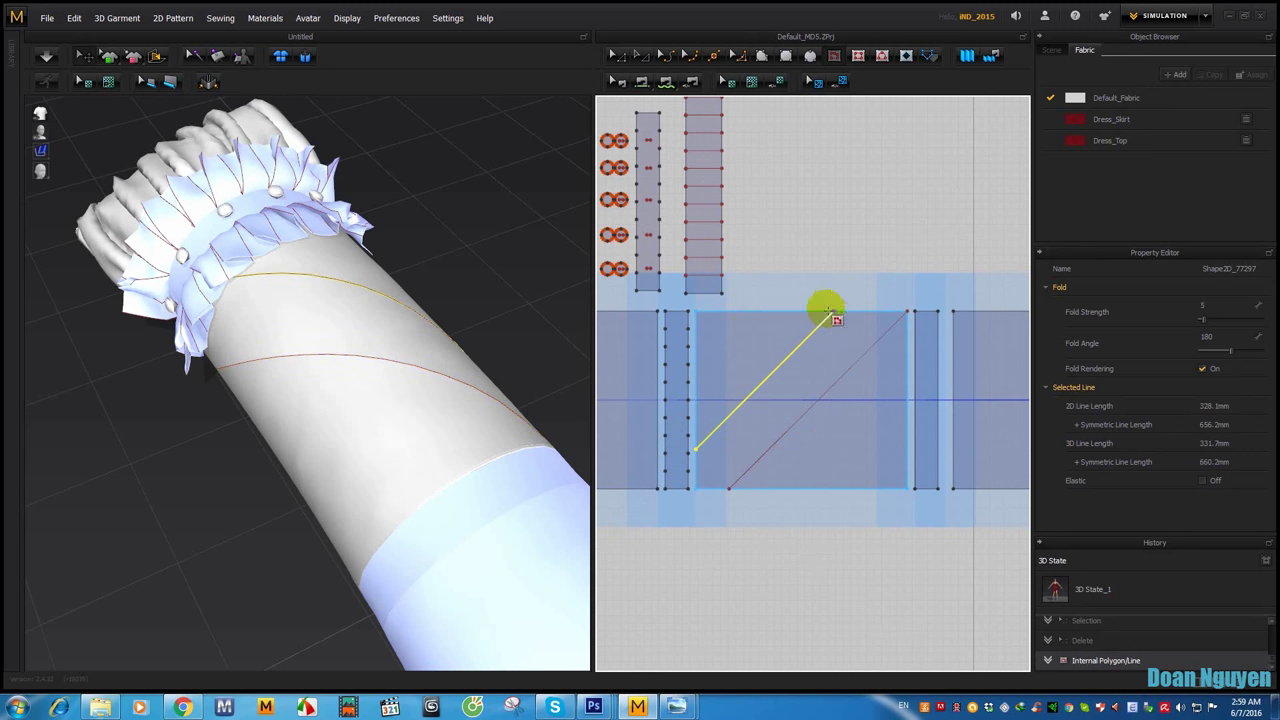
left_click(757, 313)
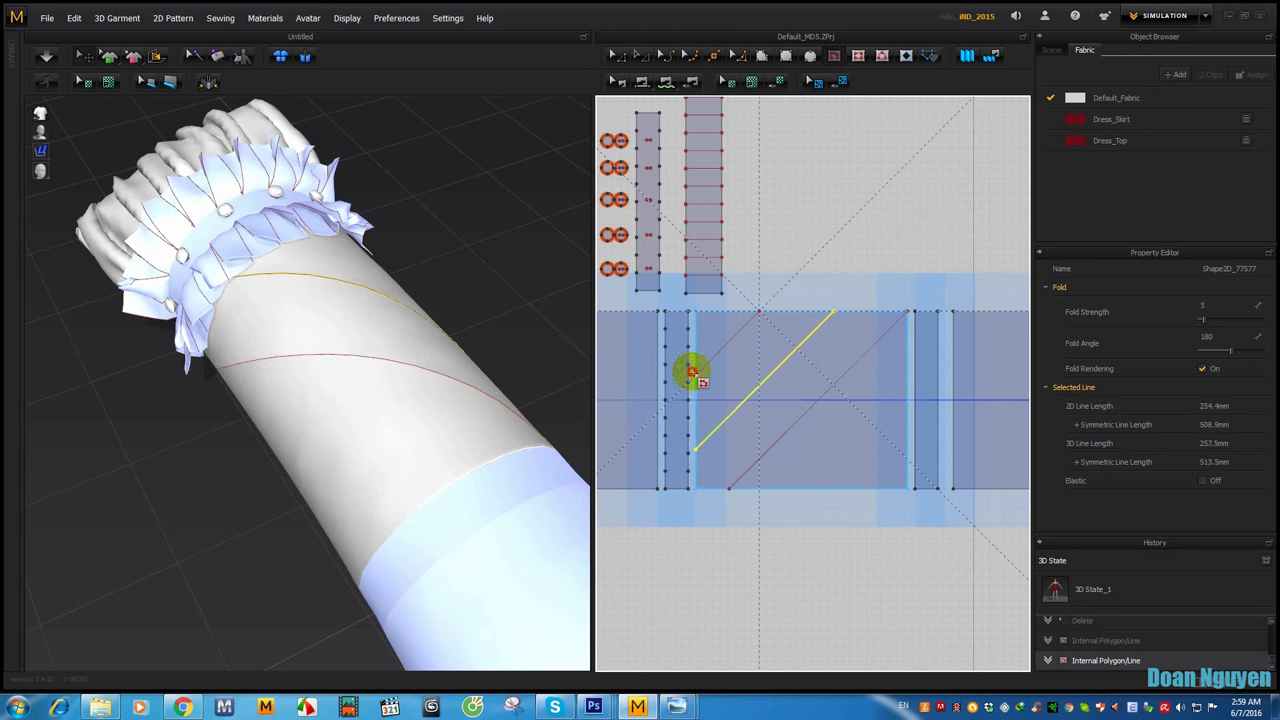
double_click(692, 373)
left_click(803, 488)
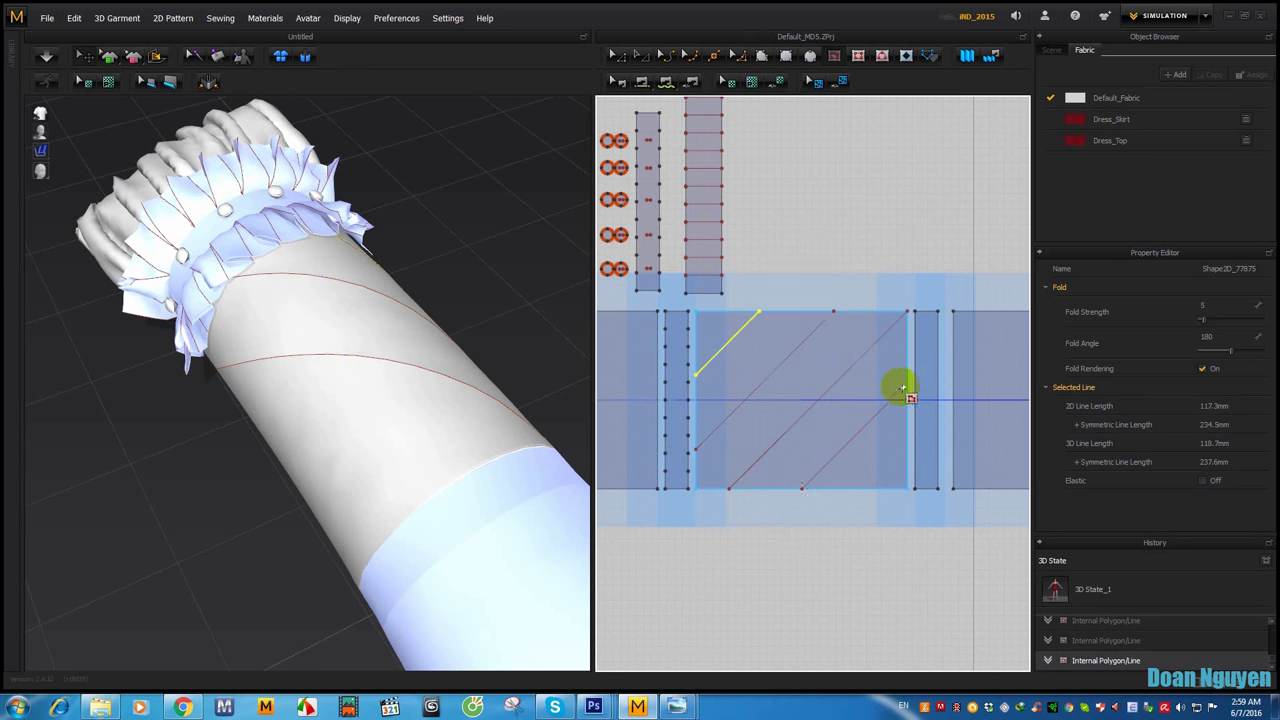
key("Escape")
Step: Delete the extra diagonals, keeping only the long 328.1 mm corner-to-corner line selected
left_click(625, 81)
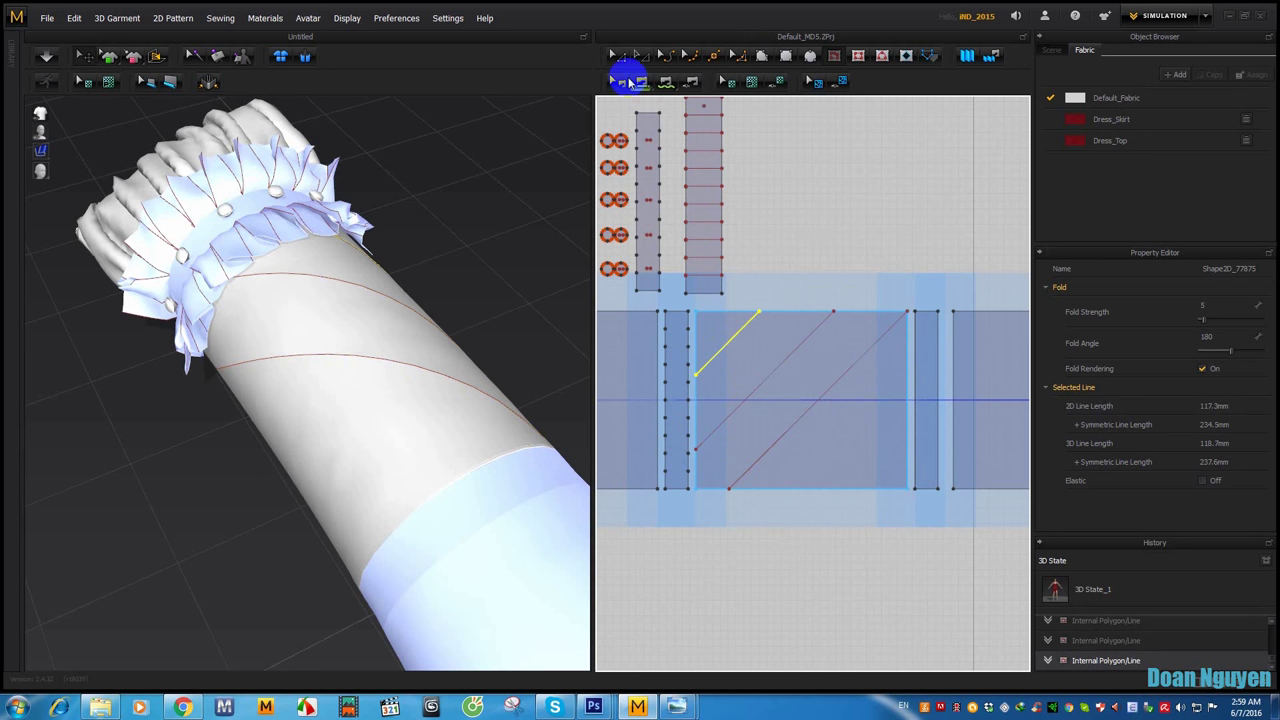
left_click(829, 189)
left_click(789, 356)
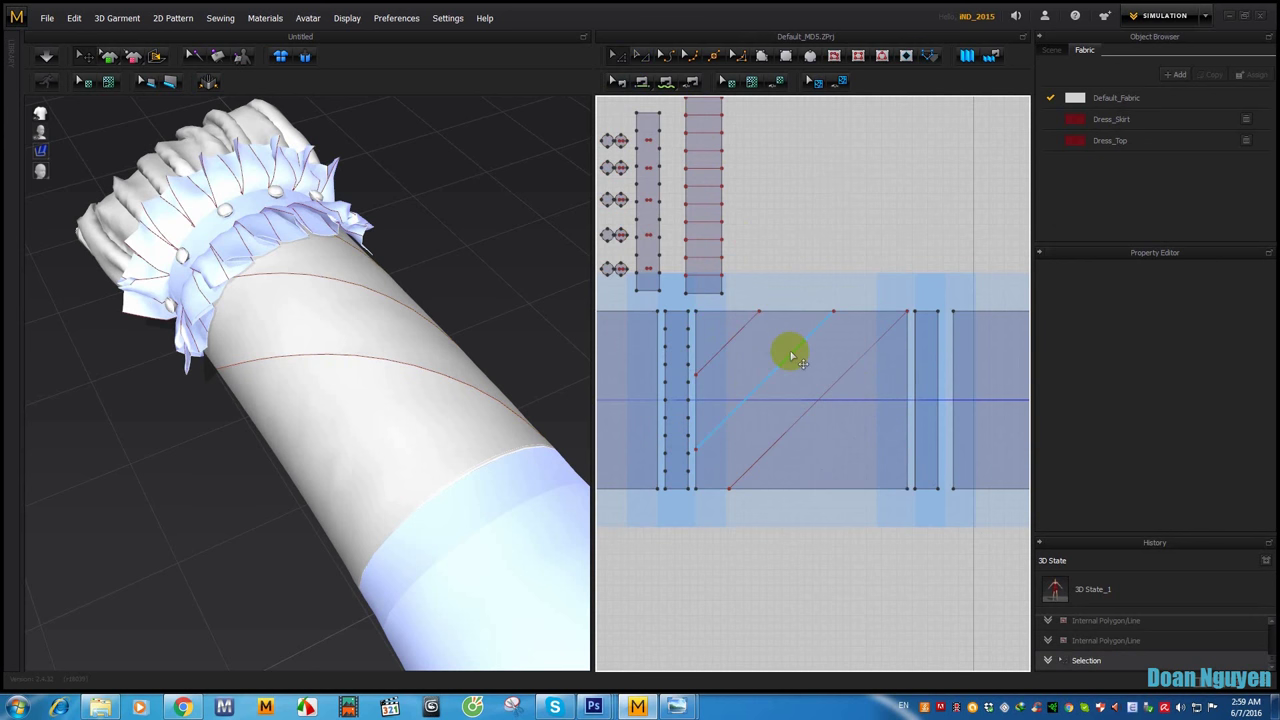
left_click(740, 330, "shift")
key("Delete")
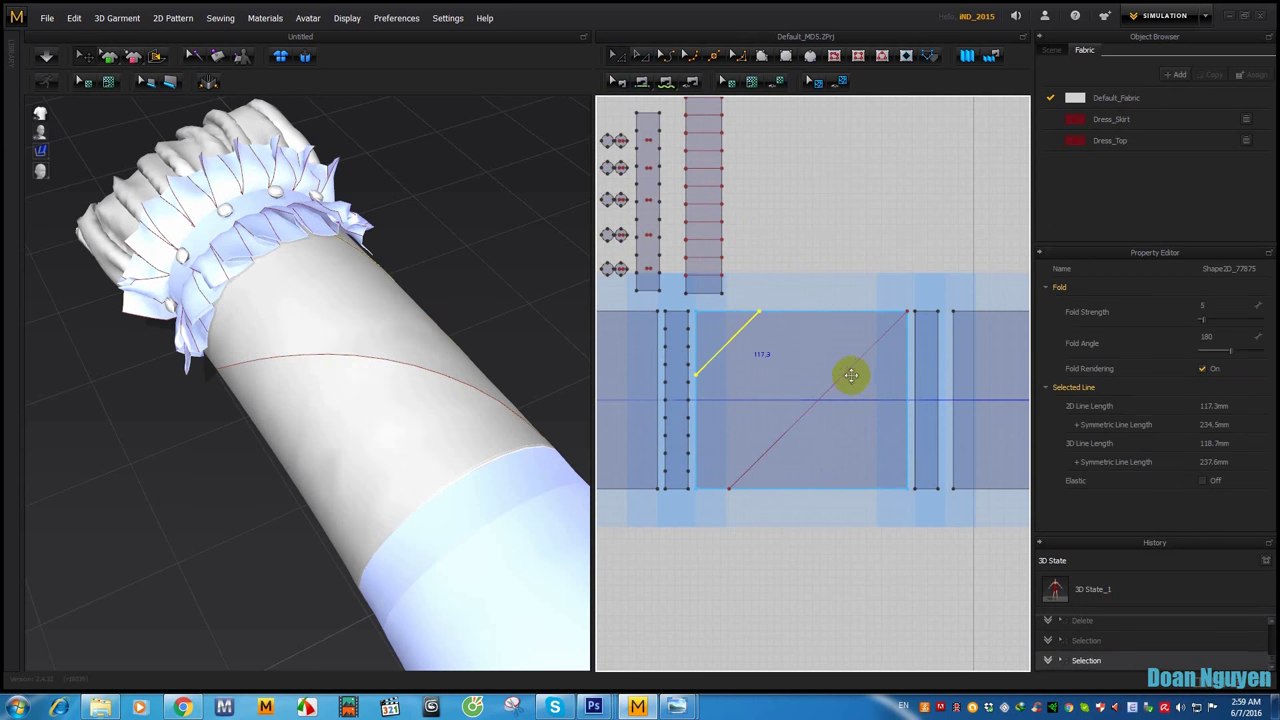
left_click(850, 378)
right_click(848, 374)
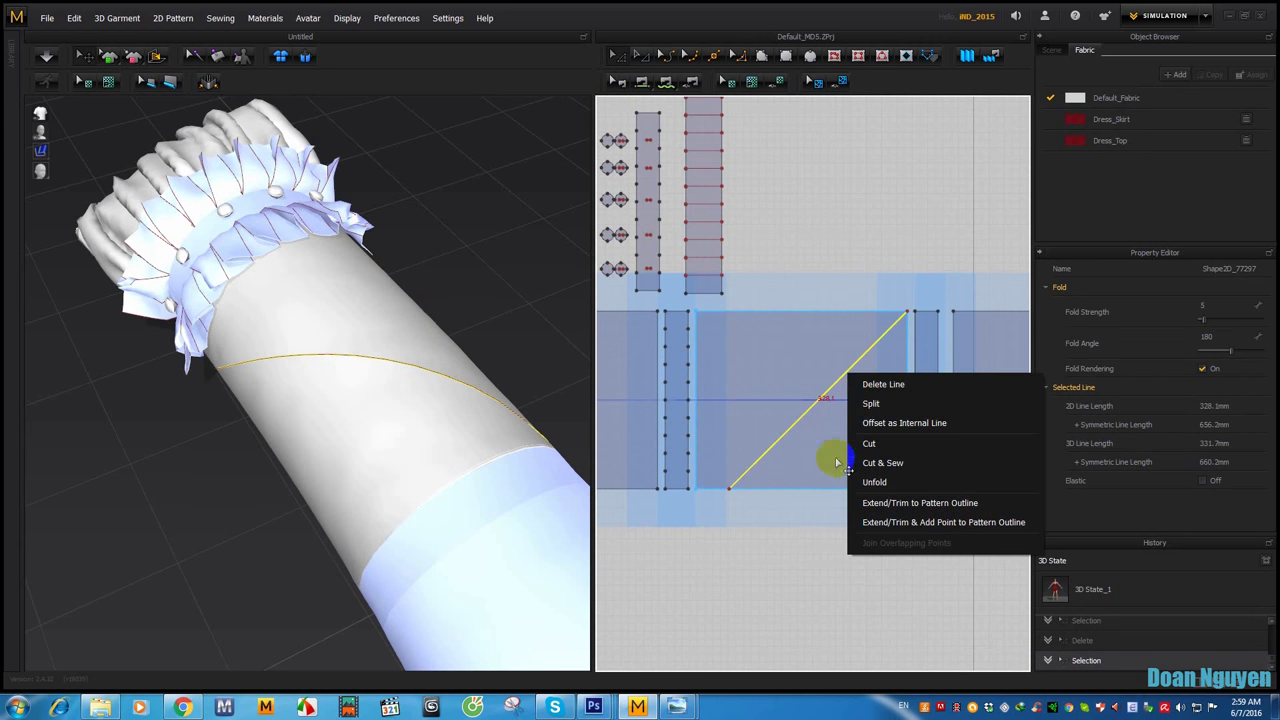
left_click(766, 450)
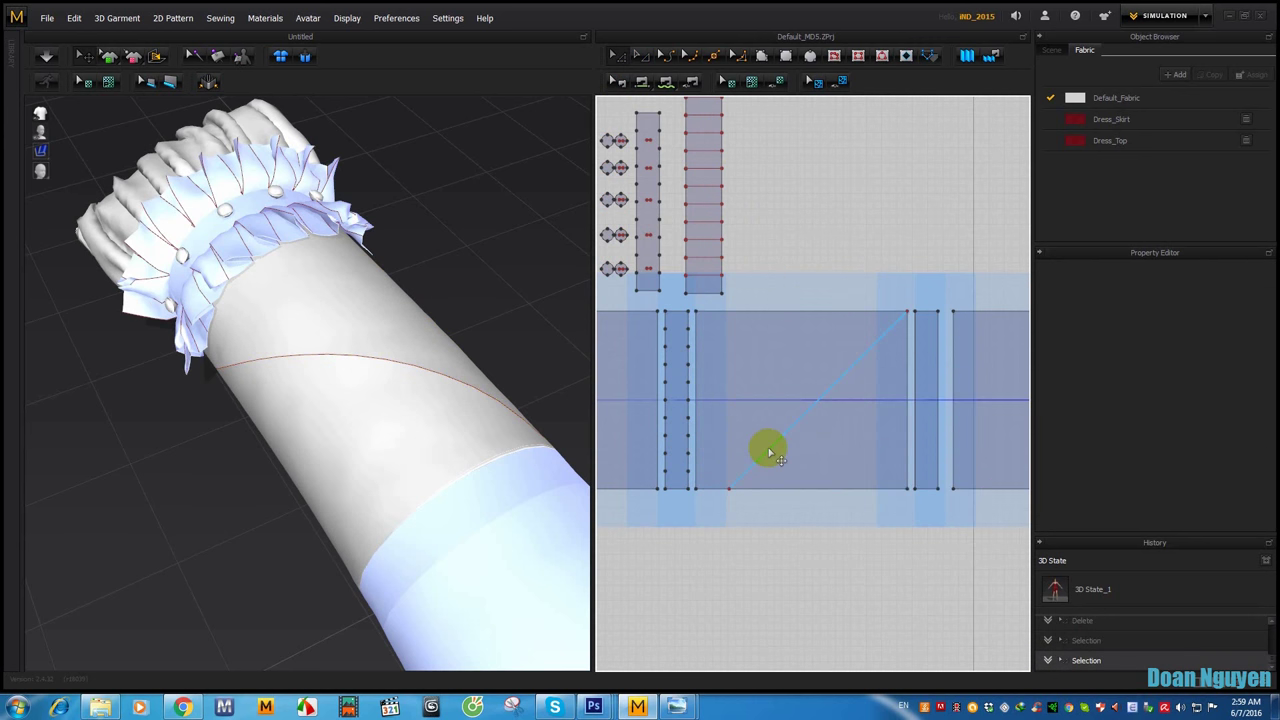
left_click(769, 450)
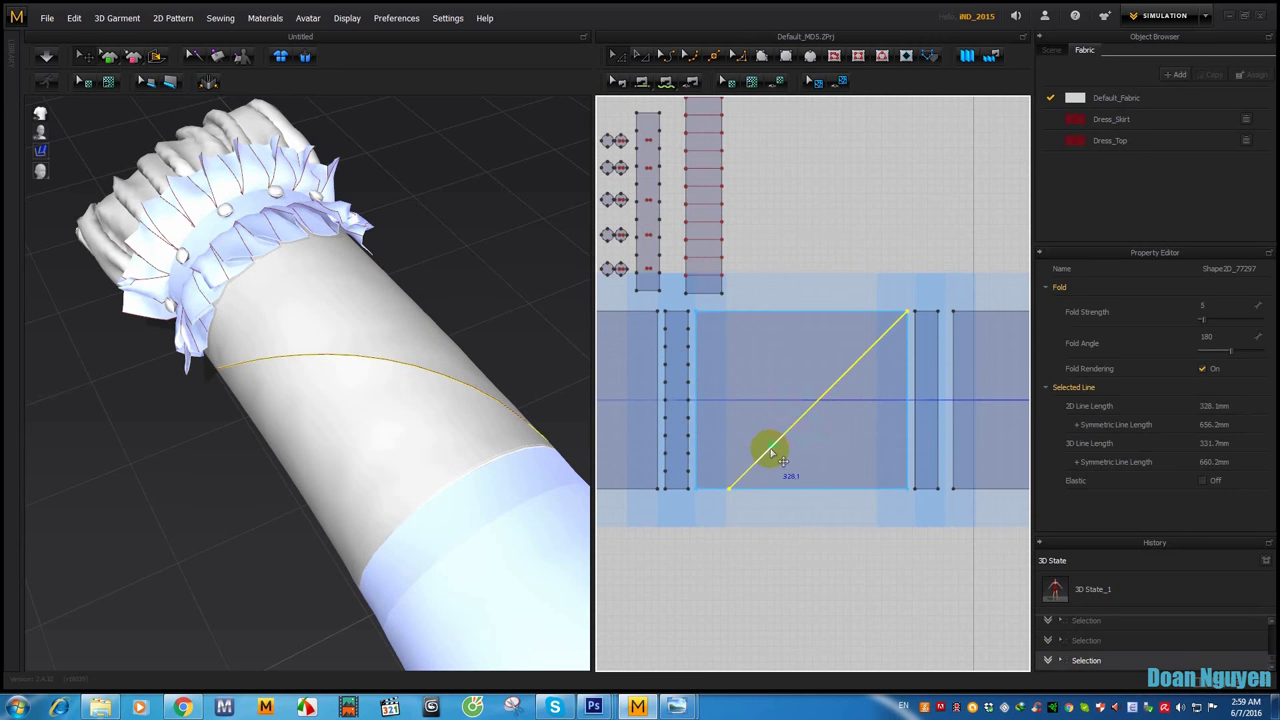
Step: Offset the diagonal as 2 parallel internal lines at 50 mm spacing
right_click(771, 452)
left_click(846, 234)
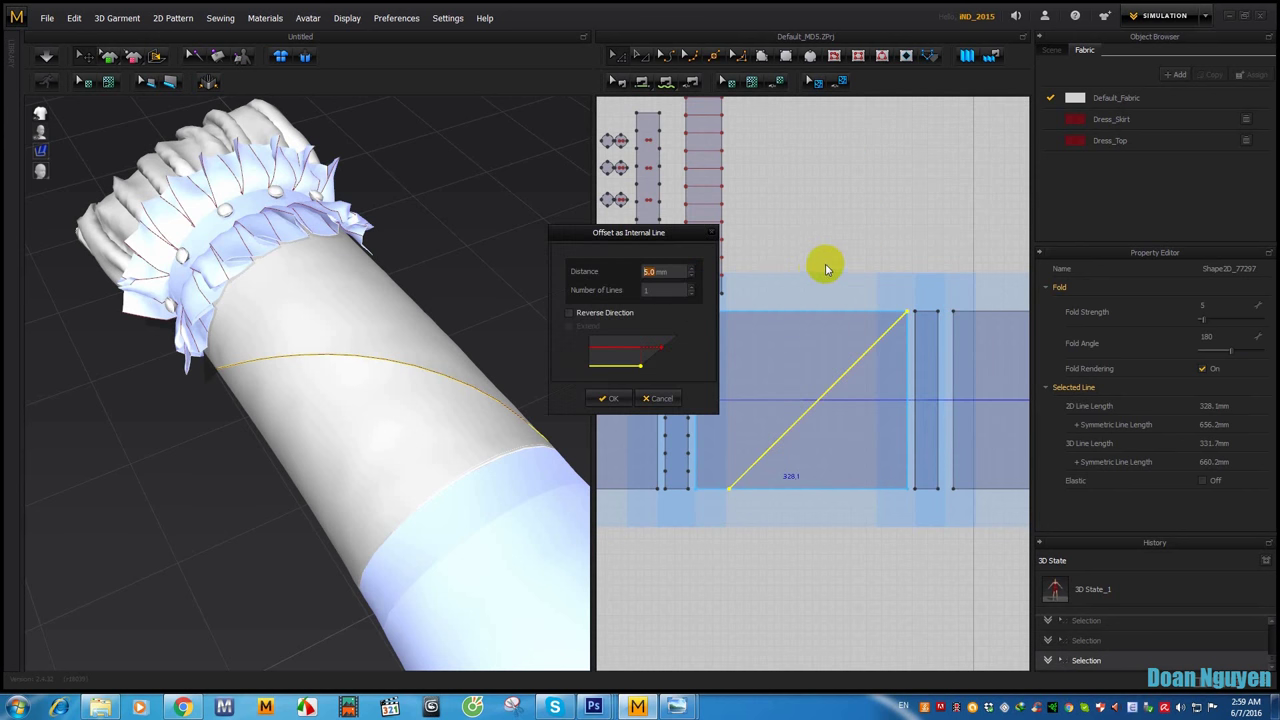
left_click(672, 272)
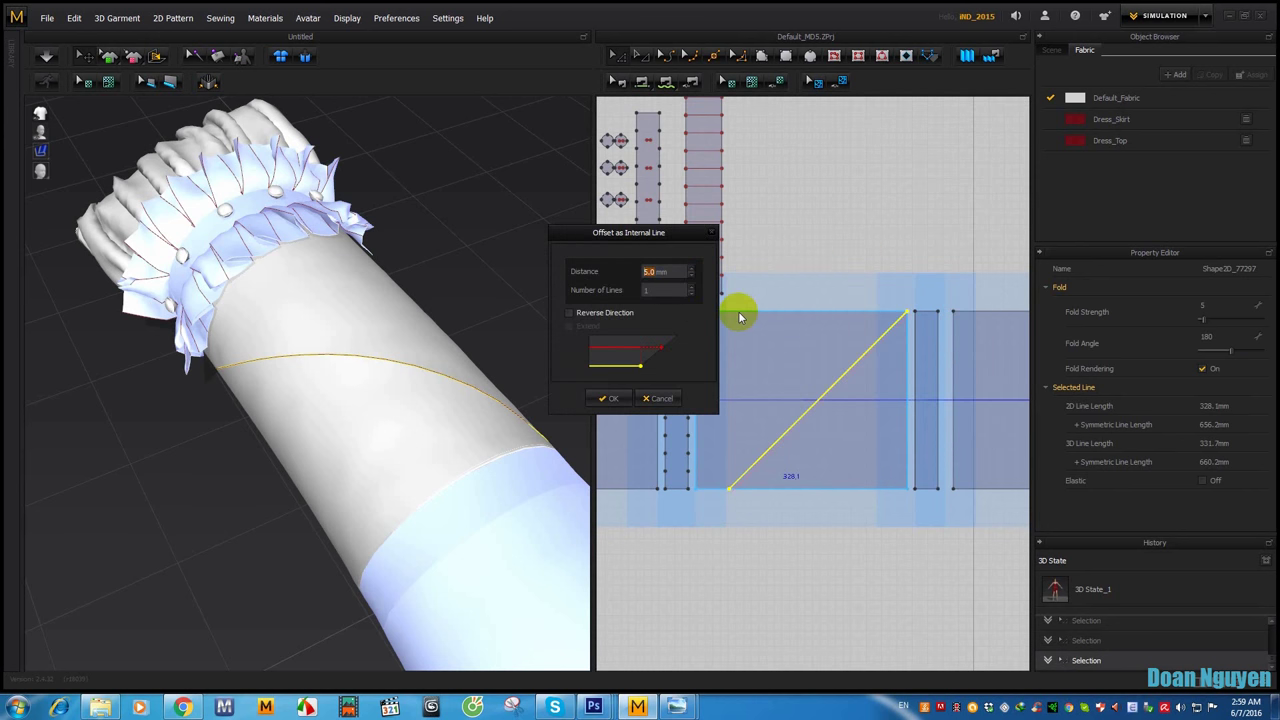
type("35")
type("0")
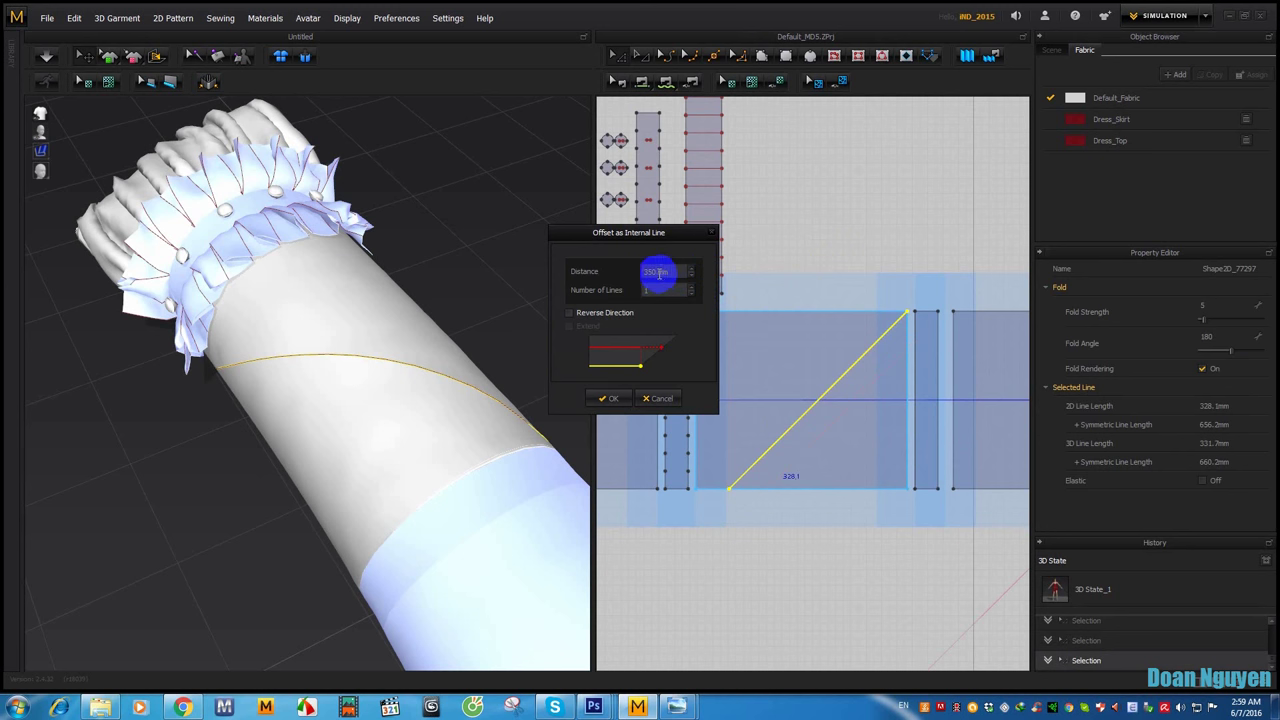
double_click(652, 273)
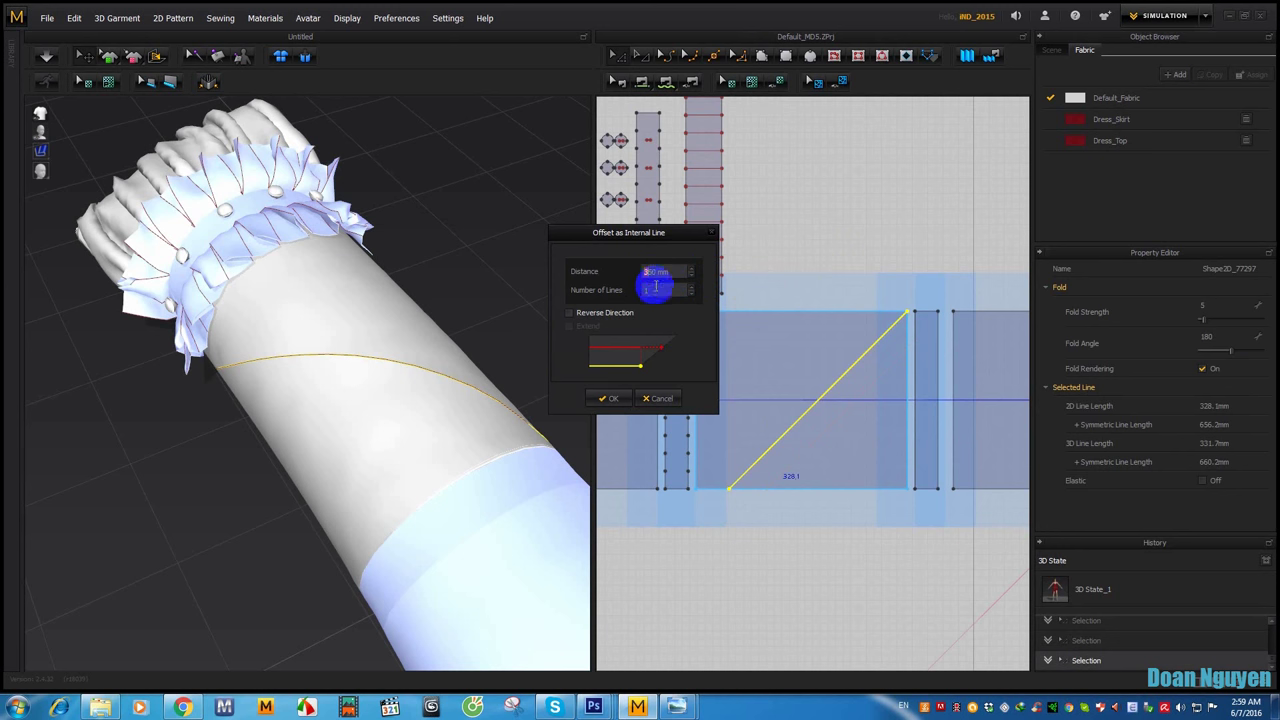
key("BackSpace")
type("3")
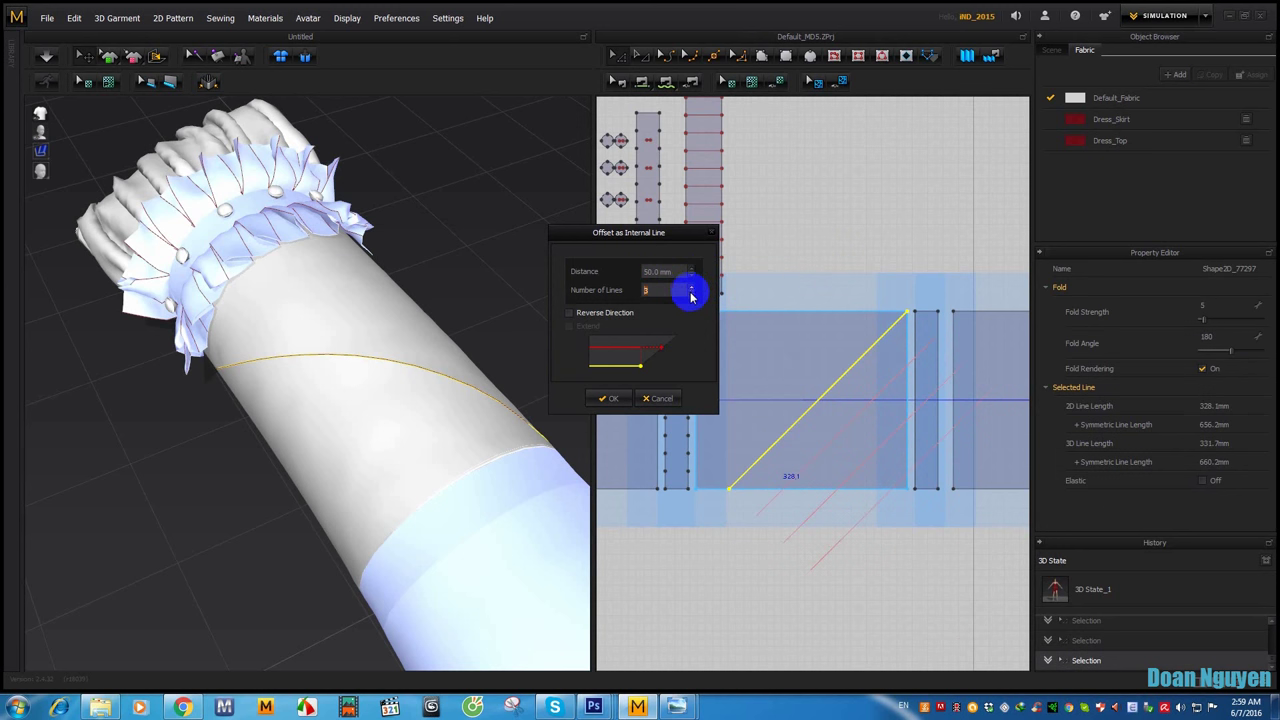
left_click(690, 295)
left_click(624, 400)
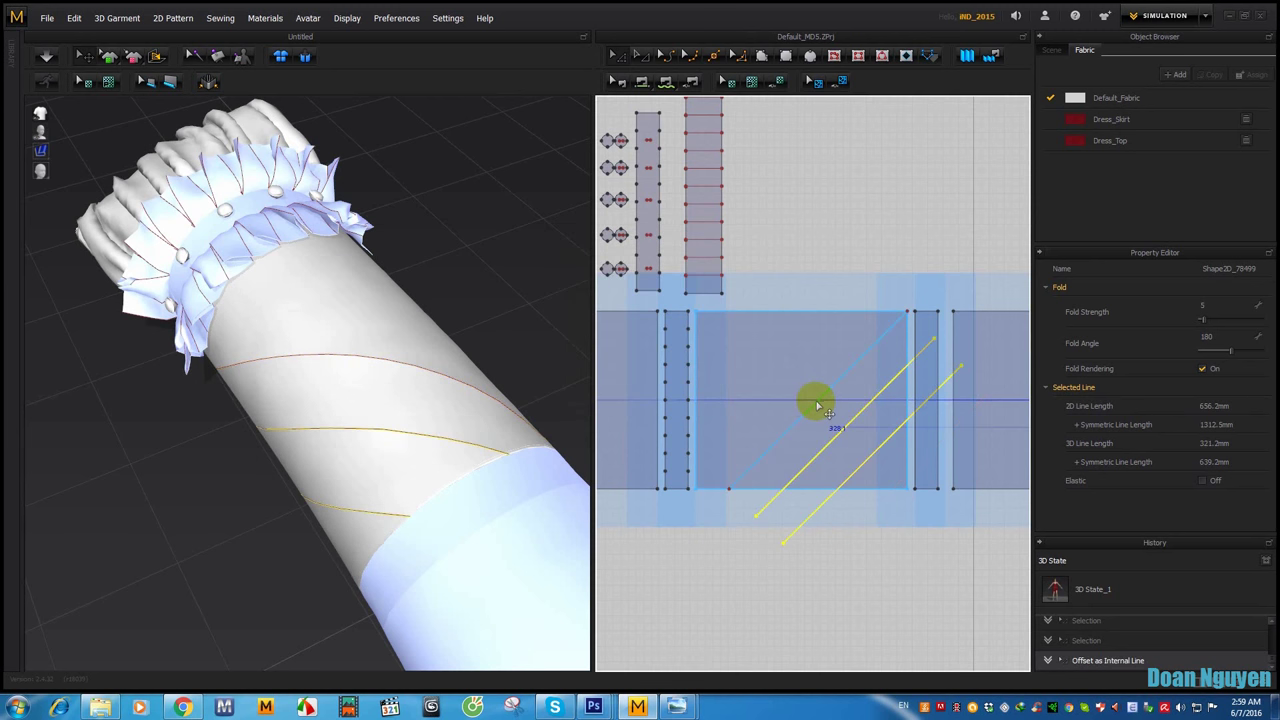
Step: Offset the original diagonal again in the reverse direction with Extend, creating 3 lines
left_click(818, 403)
right_click(818, 403)
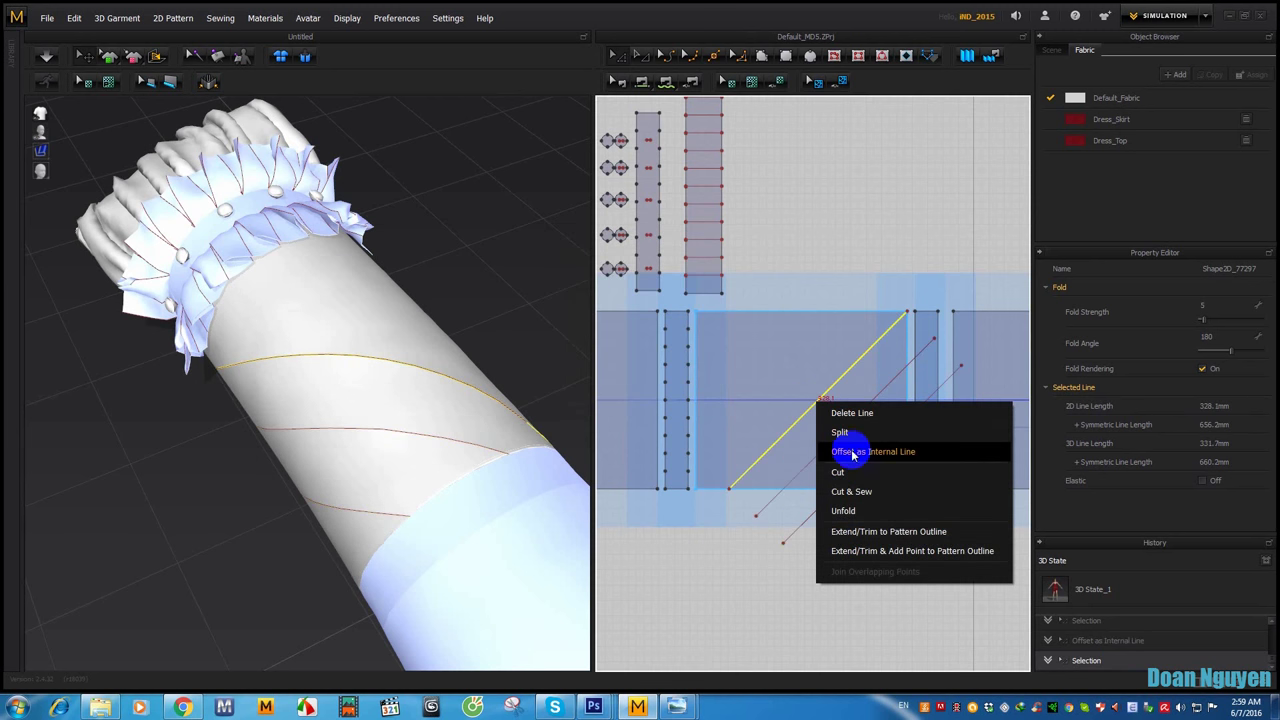
left_click(850, 450)
left_click(569, 313)
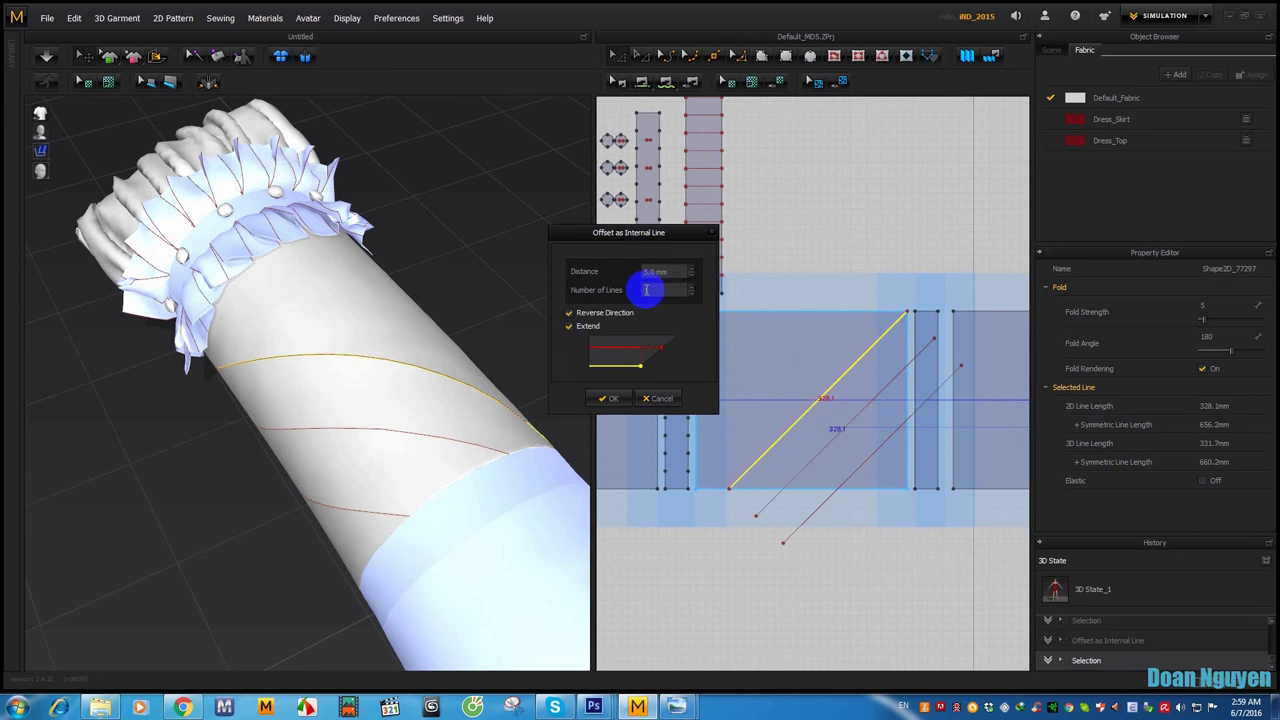
left_click_drag(645, 271, 659, 270)
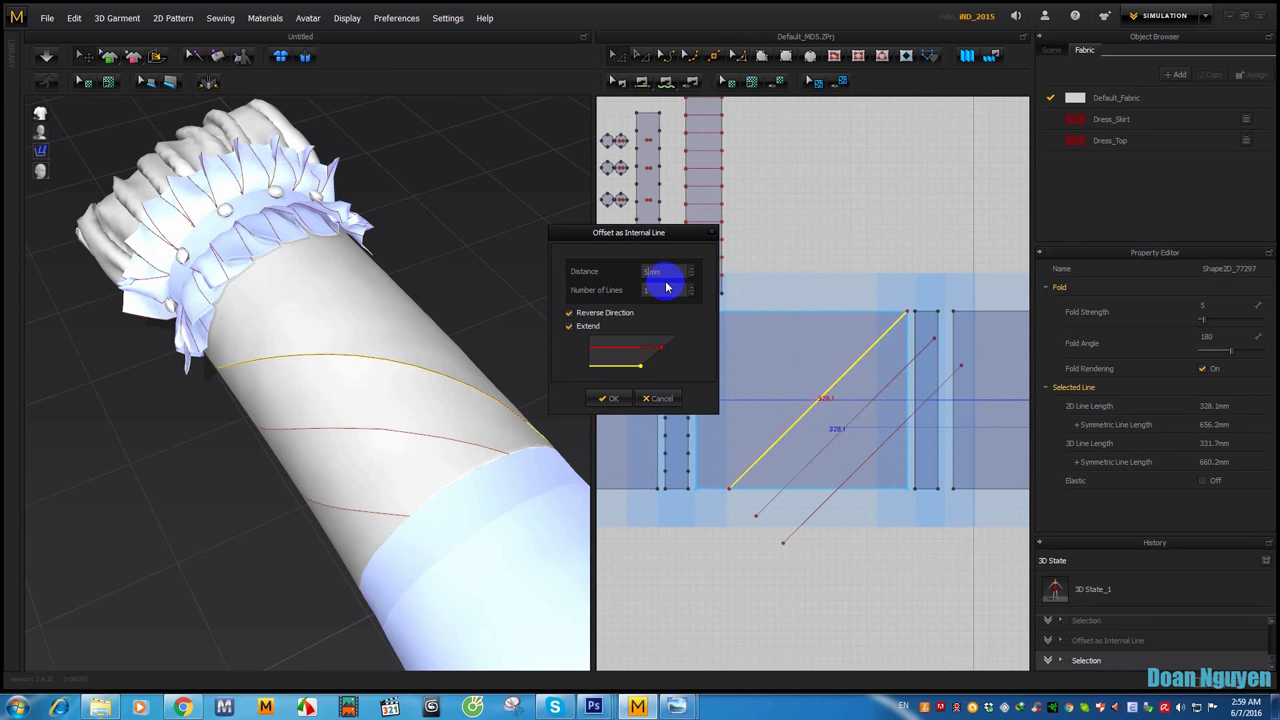
type("0")
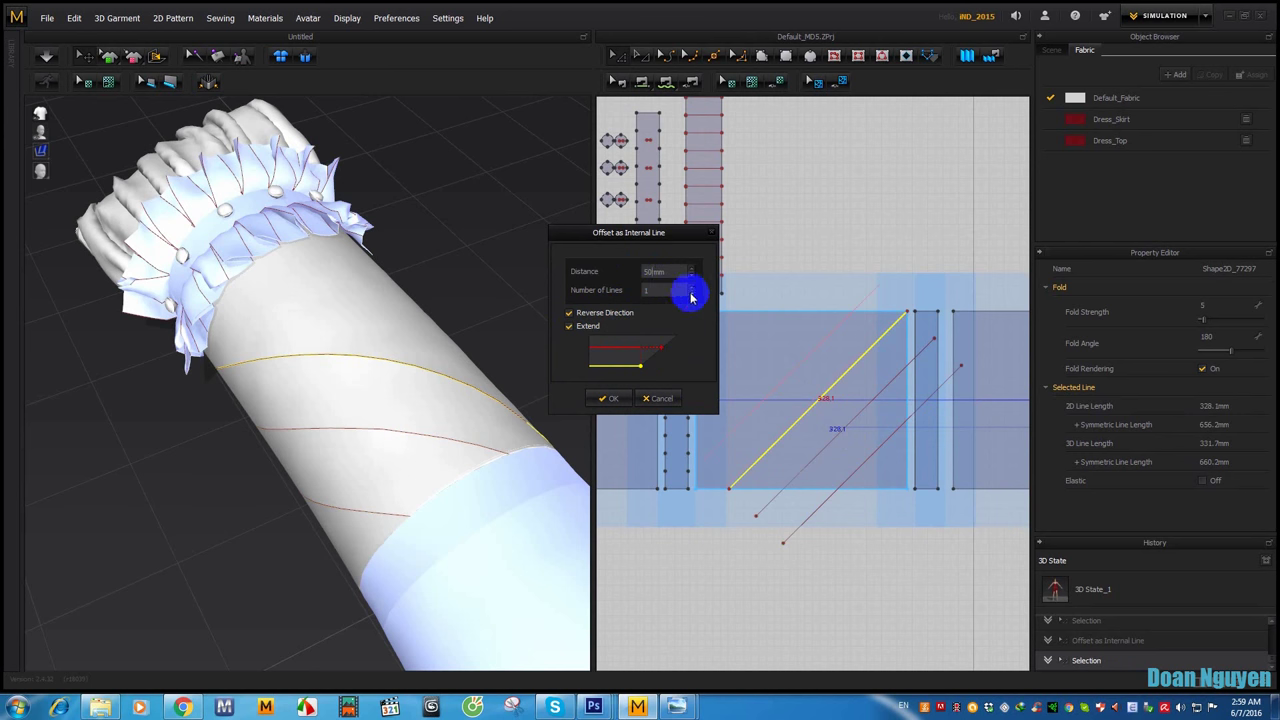
left_click(609, 398)
Step: Orbit the 3D sleeve to check the spiralling diagonal quilting lines
left_click(800, 508)
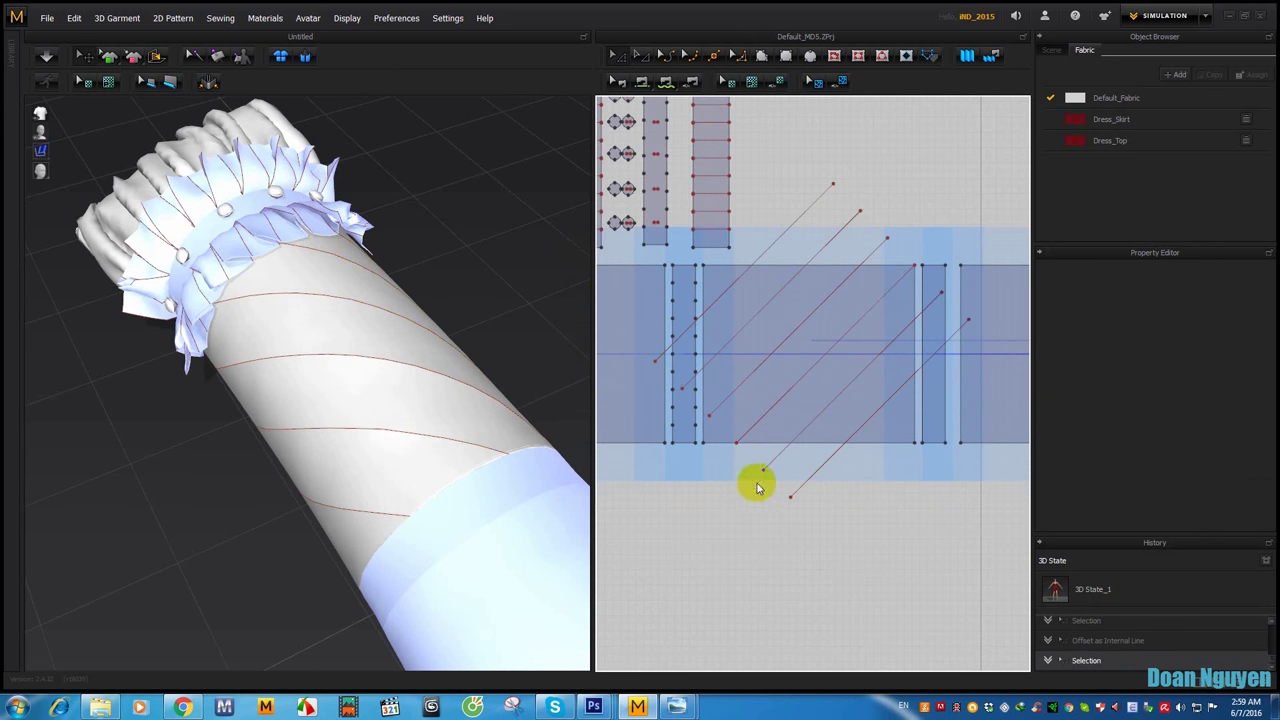
left_click(785, 493)
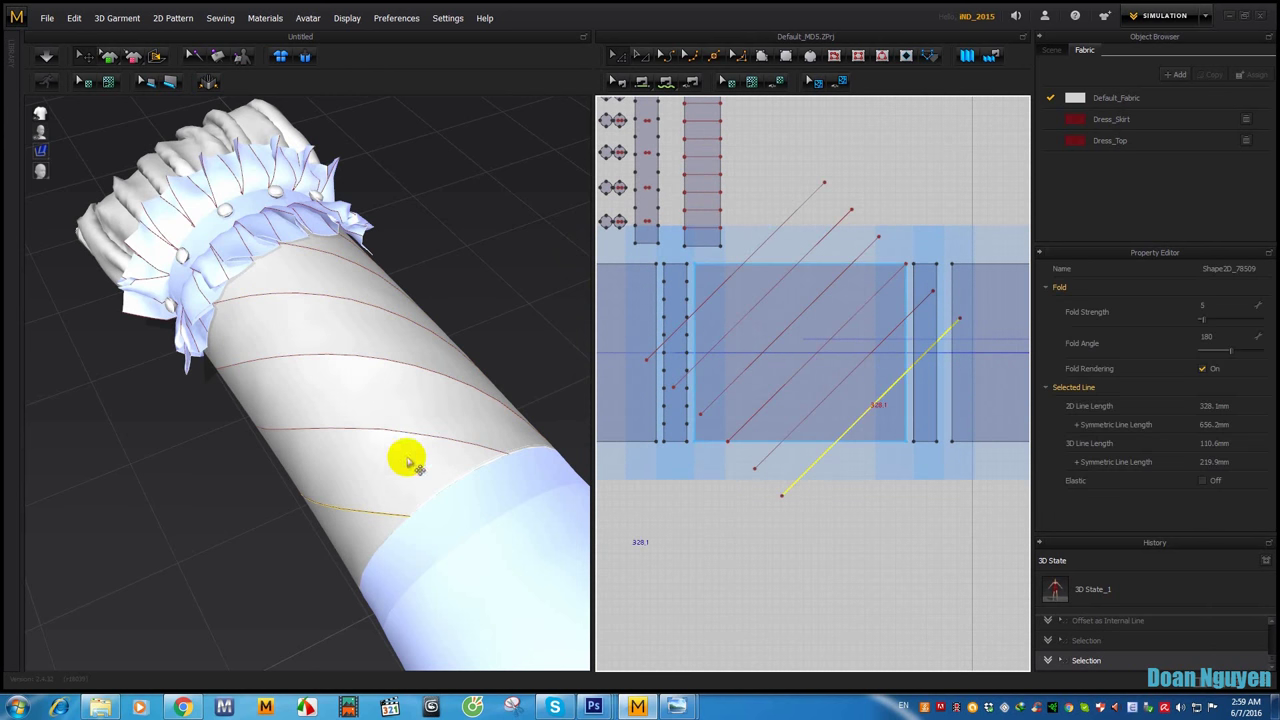
mouse_move(409, 457)
right_mouse_down()
mouse_move(351, 423)
mouse_move(386, 466)
mouse_move(560, 462)
right_mouse_up()
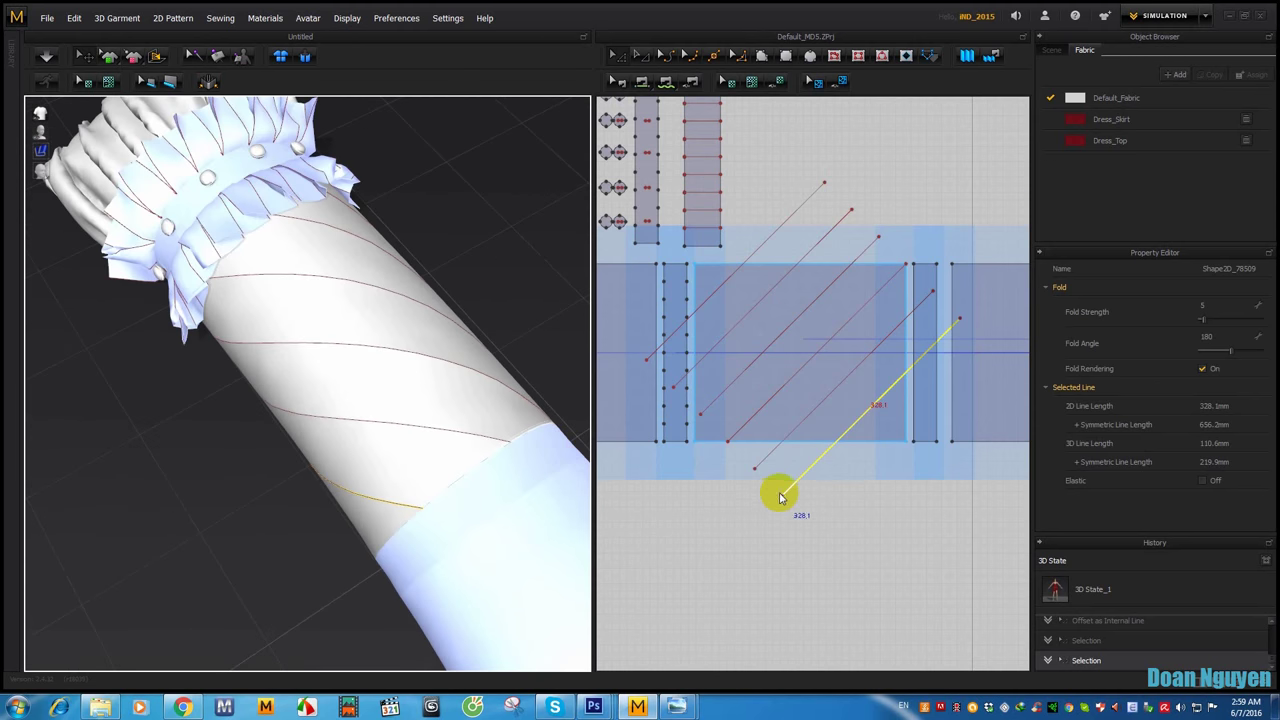
left_click(749, 491)
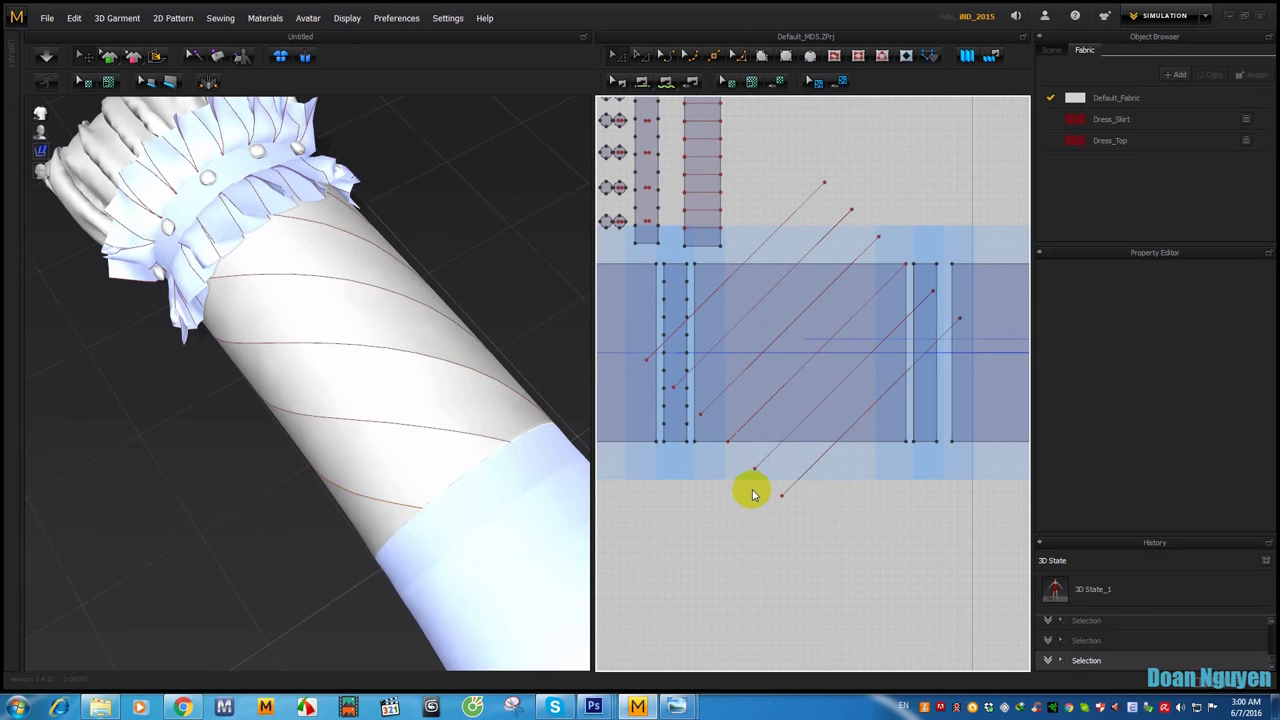
scroll(770, 520, "down", 2)
scroll(791, 546, "down", 2)
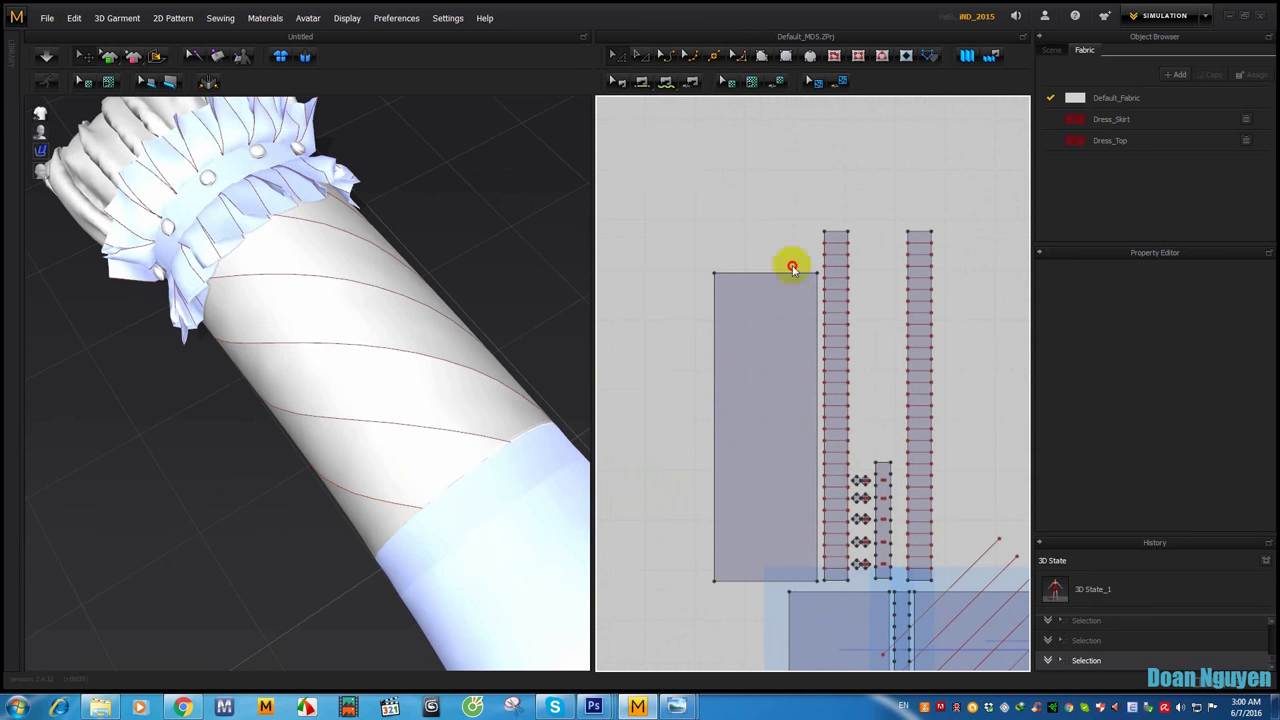
Step: Marquee-select the ruffle and band pieces and move them up, clear of the sleeve panel
left_click_drag(942, 585, 942, 585)
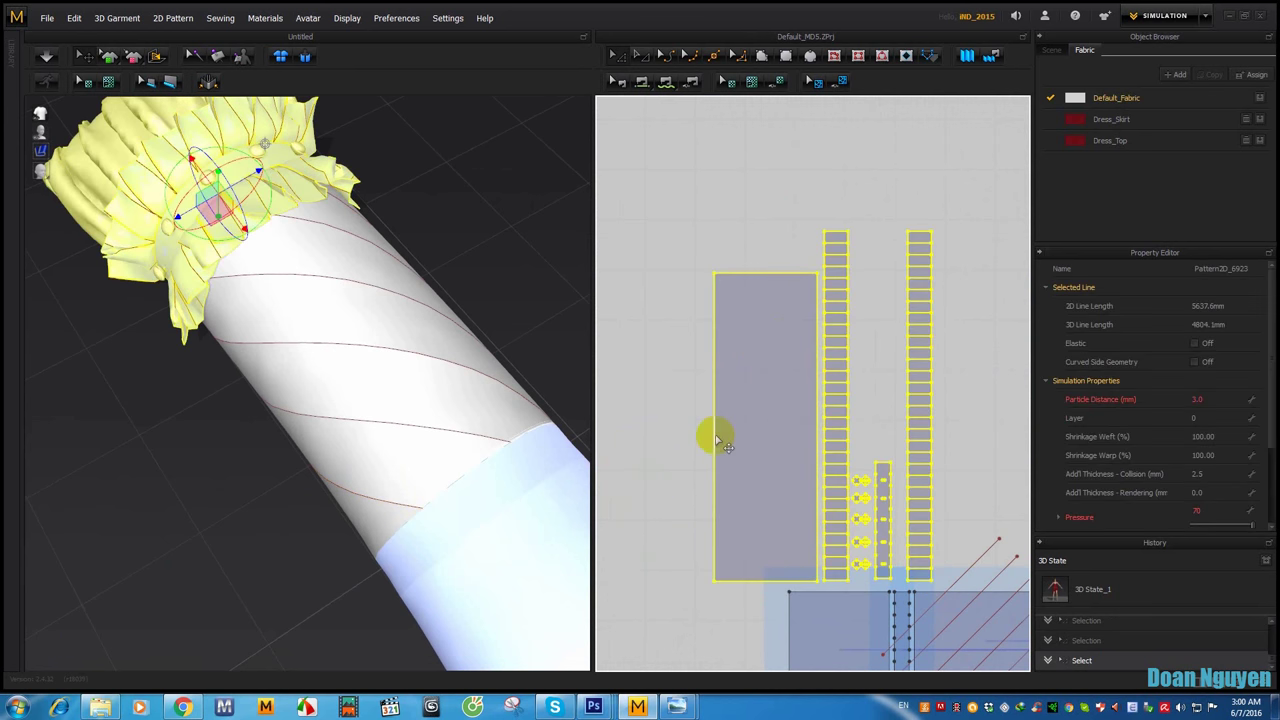
left_click_drag(763, 380, 763, 322)
left_click(943, 520)
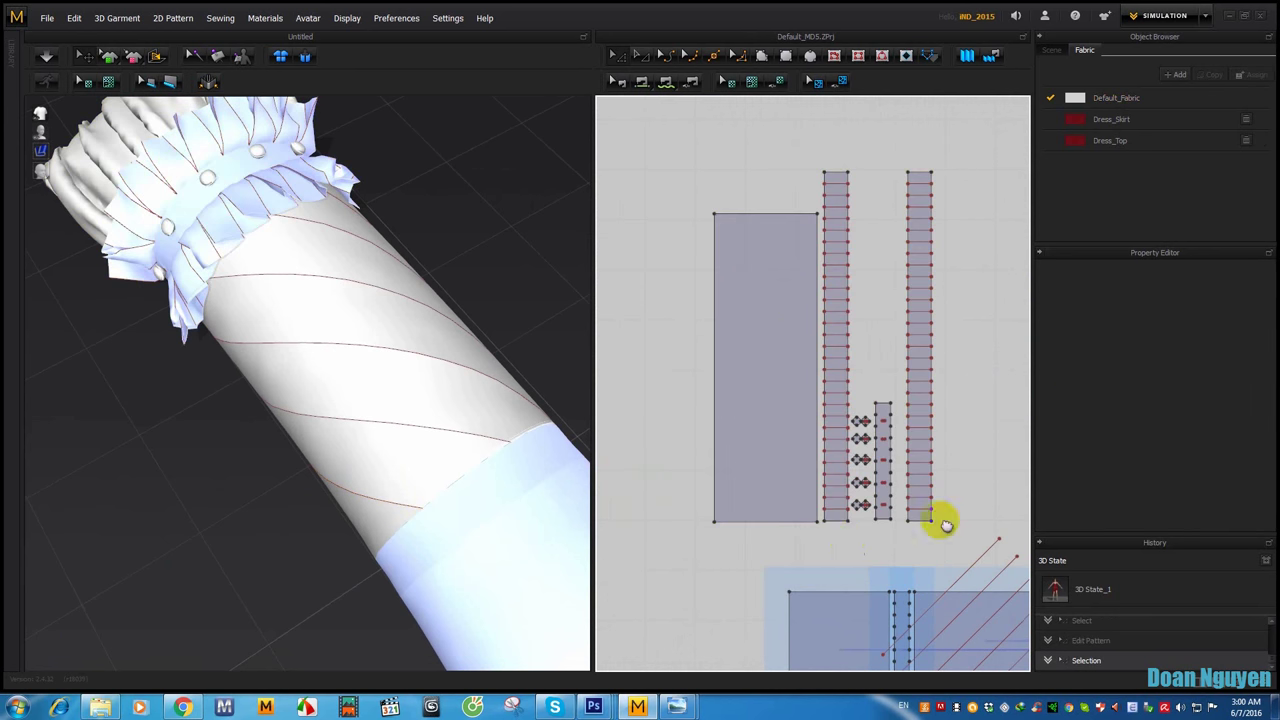
middle_click_drag(943, 520, 814, 346)
scroll(816, 358, "up", 3)
scroll(831, 316, "down", 2)
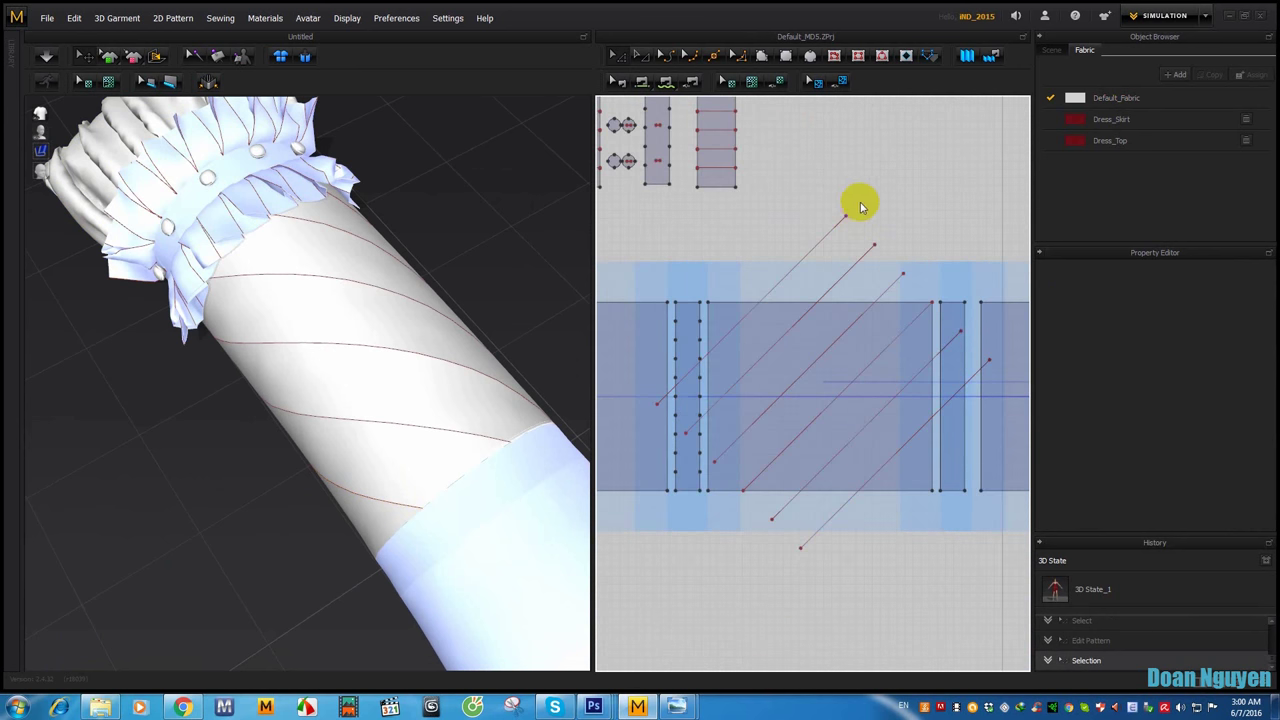
left_click_drag(844, 218, 757, 303)
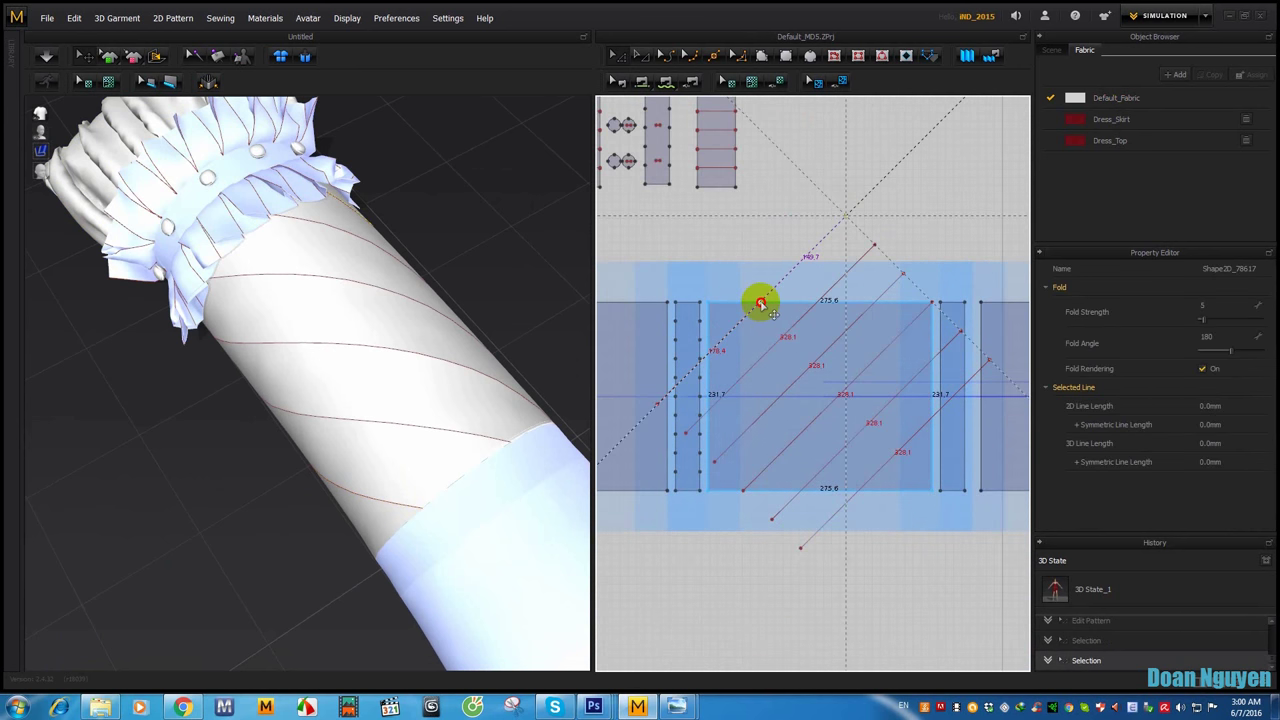
Step: Draw a new 229.3 mm diagonal fold line on the sleeve pattern
left_click(761, 303)
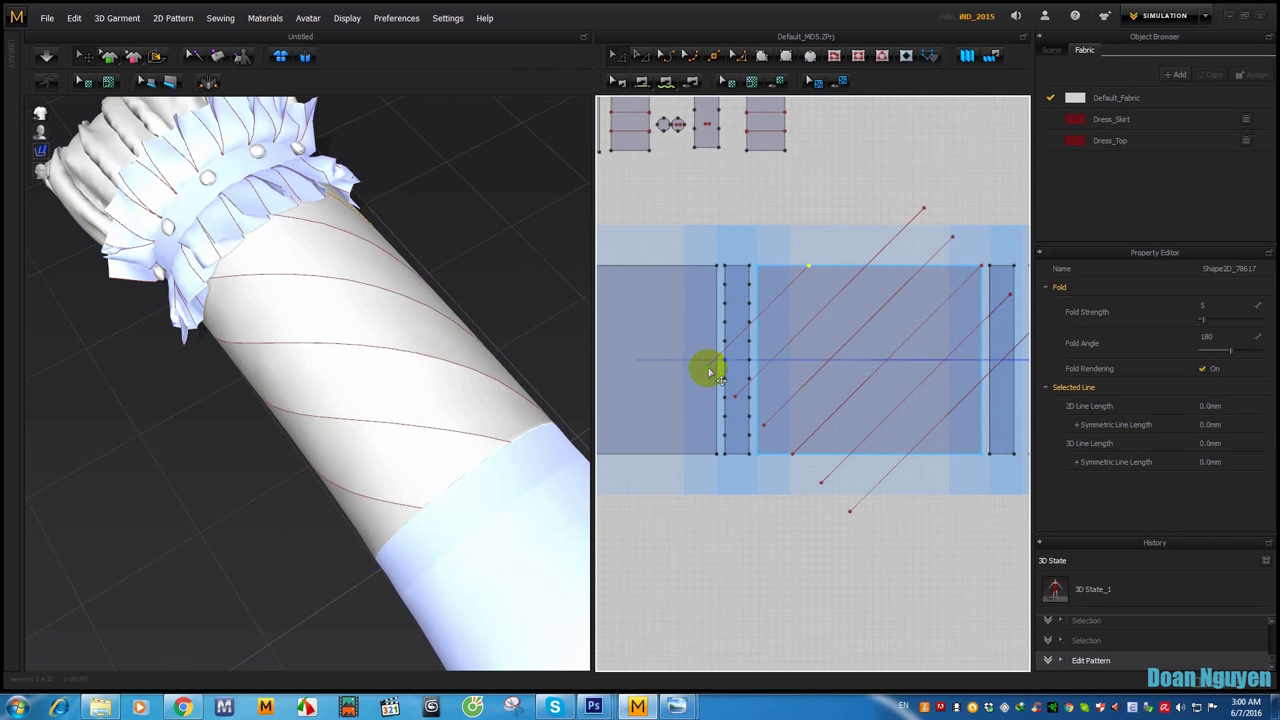
left_click_drag(710, 373, 752, 328)
left_click(886, 191)
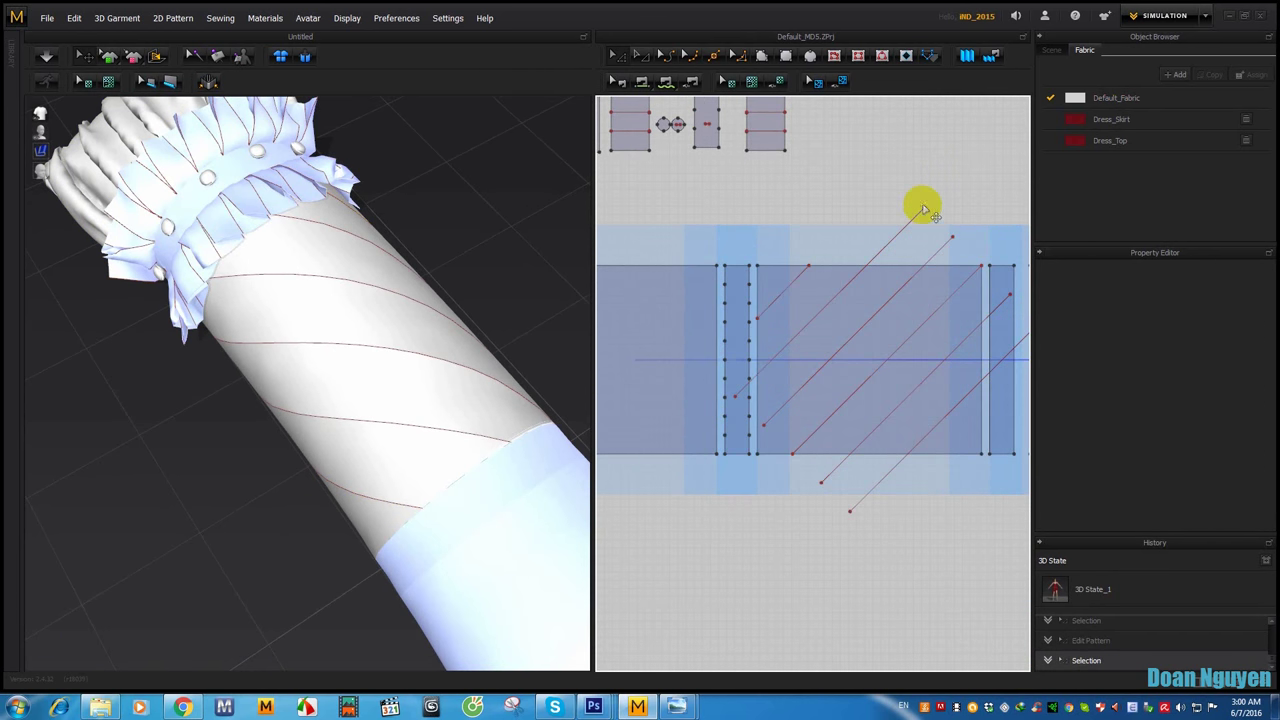
mouse_move(925, 207)
left_mouse_down()
mouse_move(866, 269)
mouse_move(857, 251)
left_mouse_up()
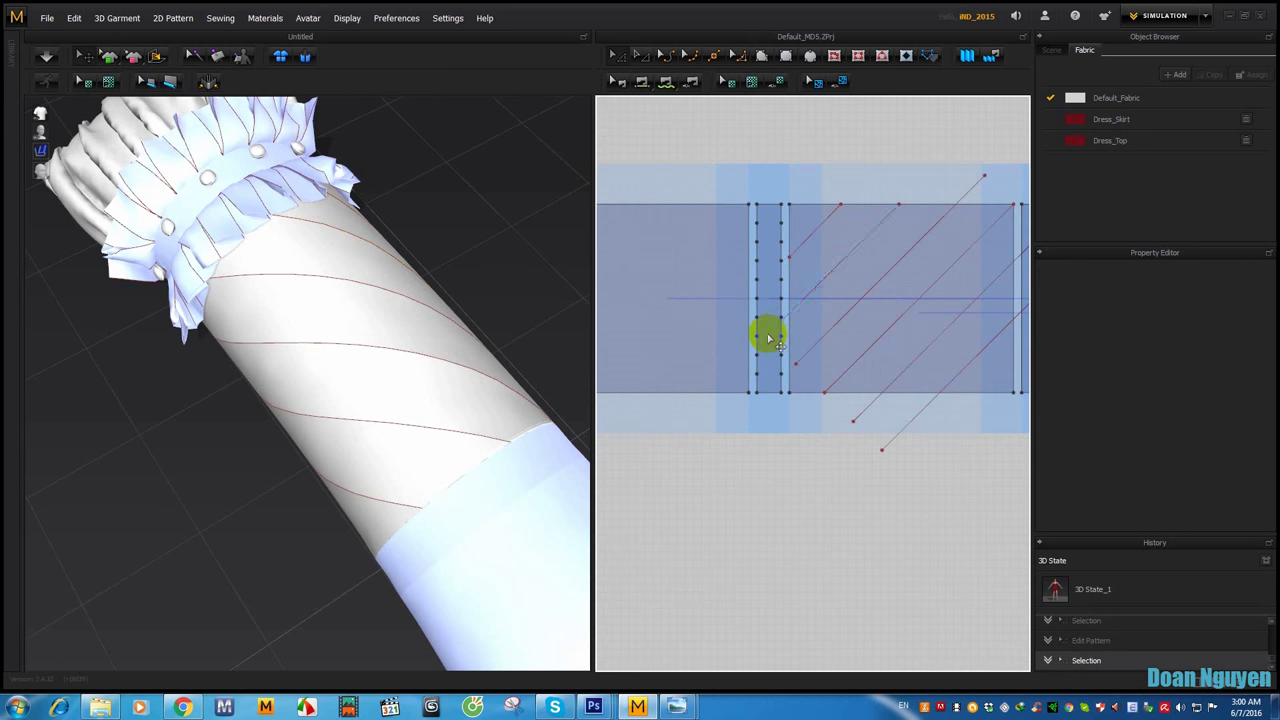
left_click_drag(769, 338, 795, 320)
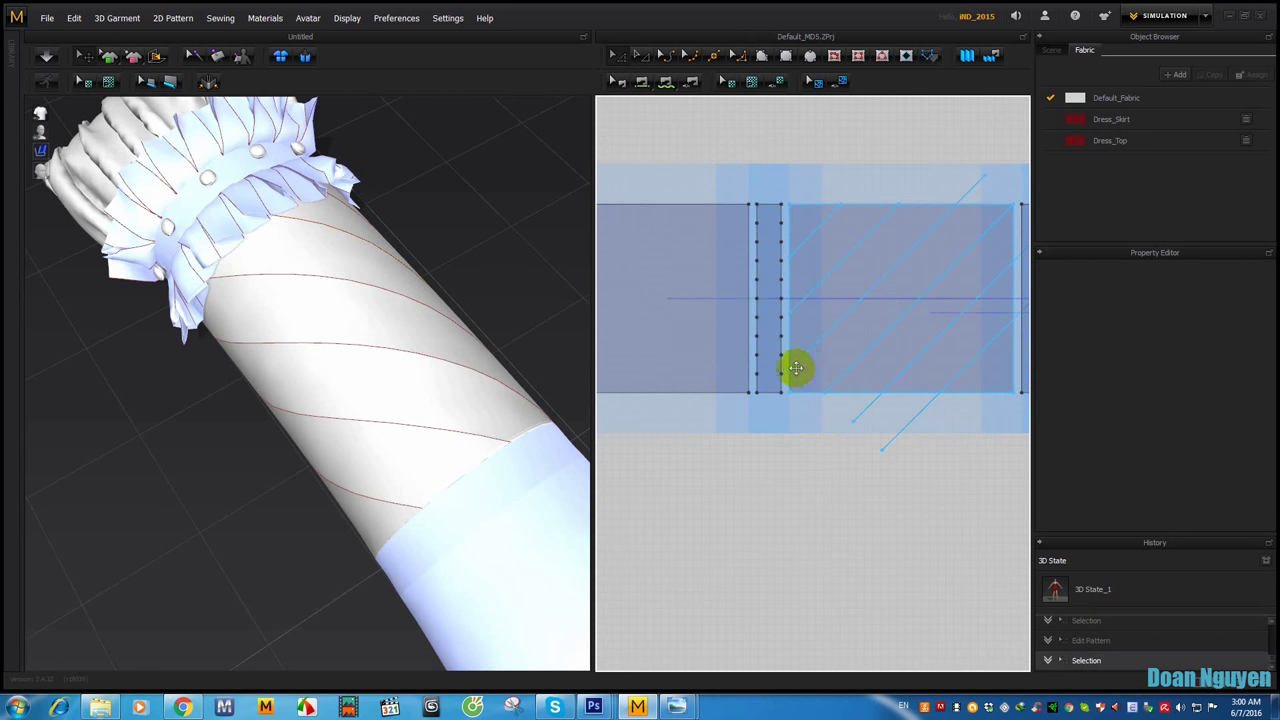
left_click(795, 368)
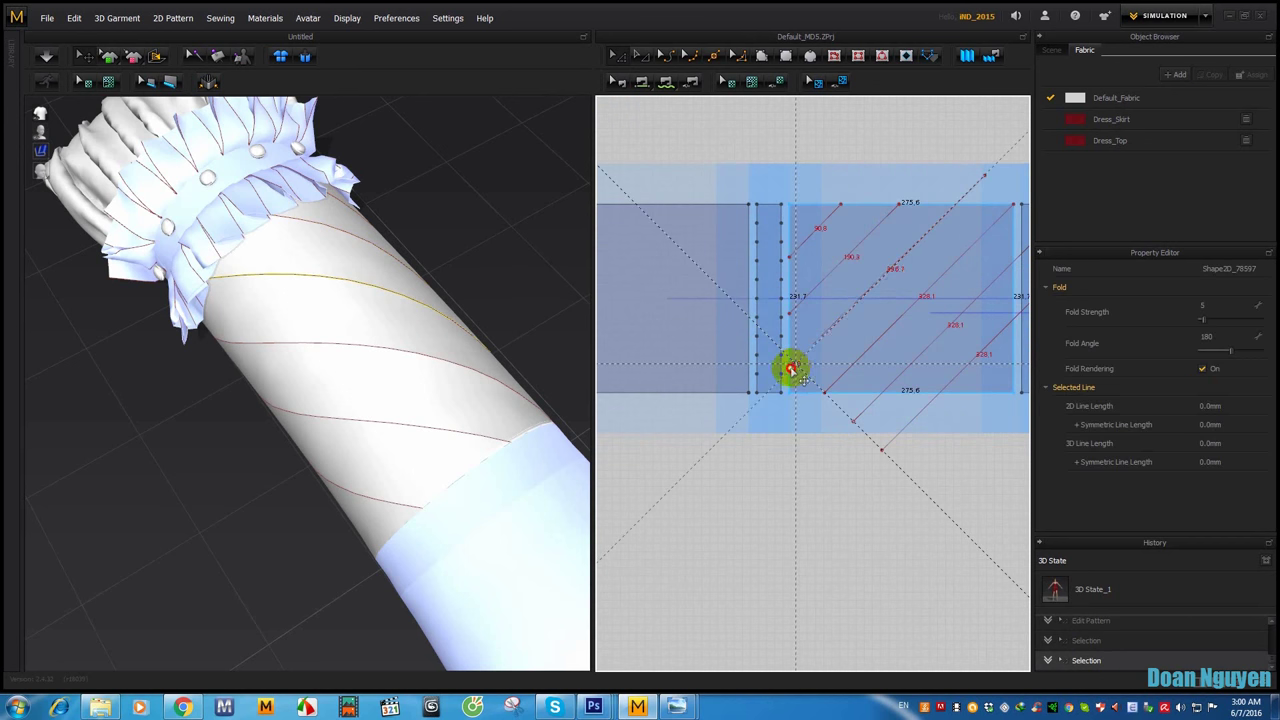
left_click_drag(791, 370, 863, 223)
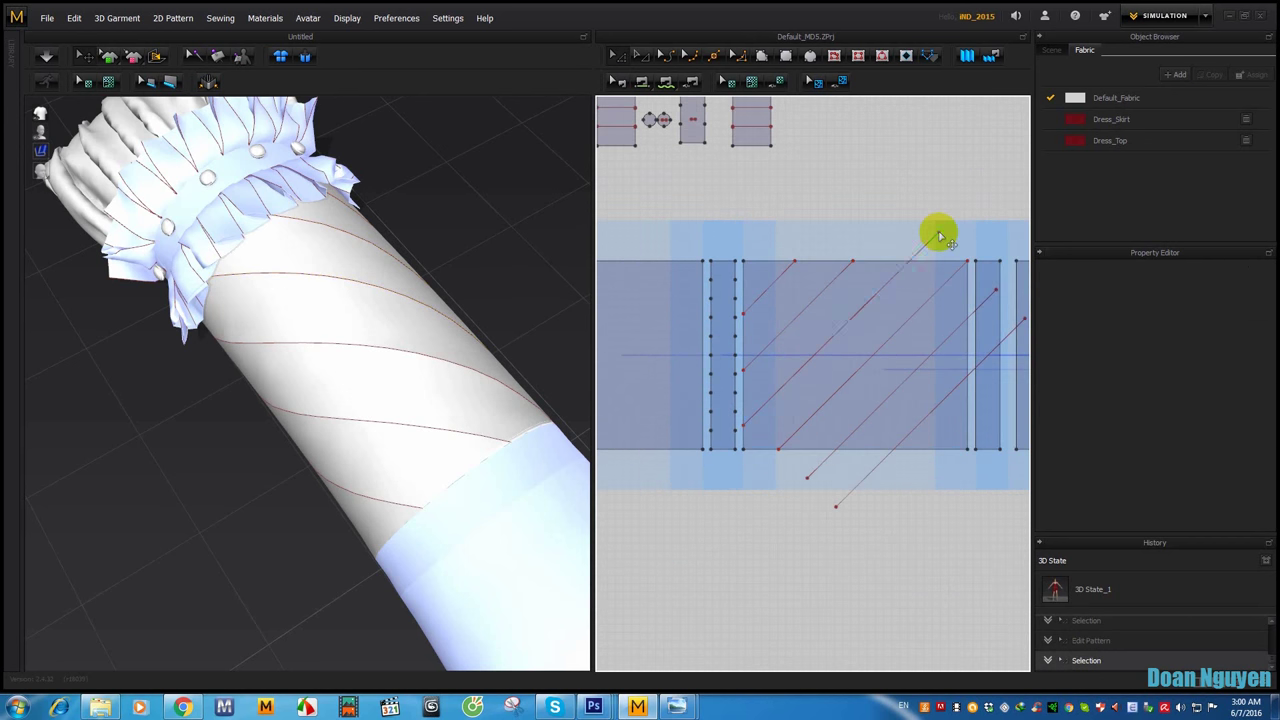
left_click_drag(940, 237, 914, 251)
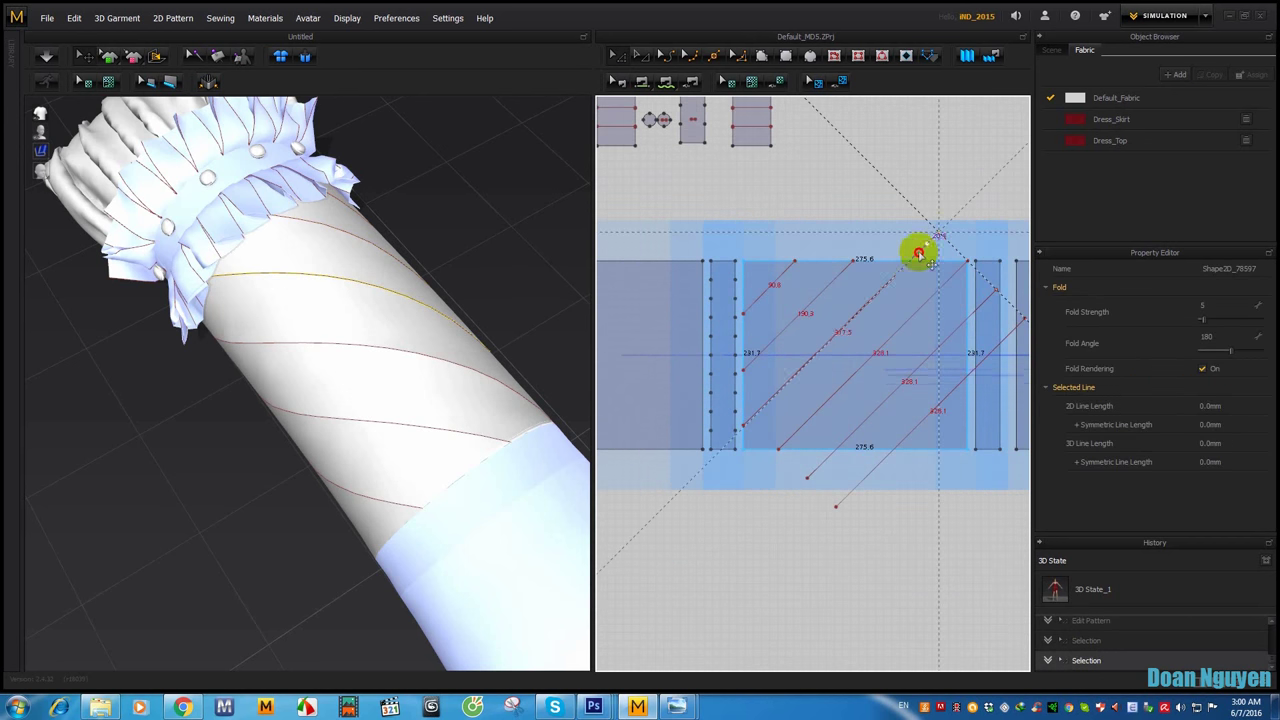
left_click(884, 478)
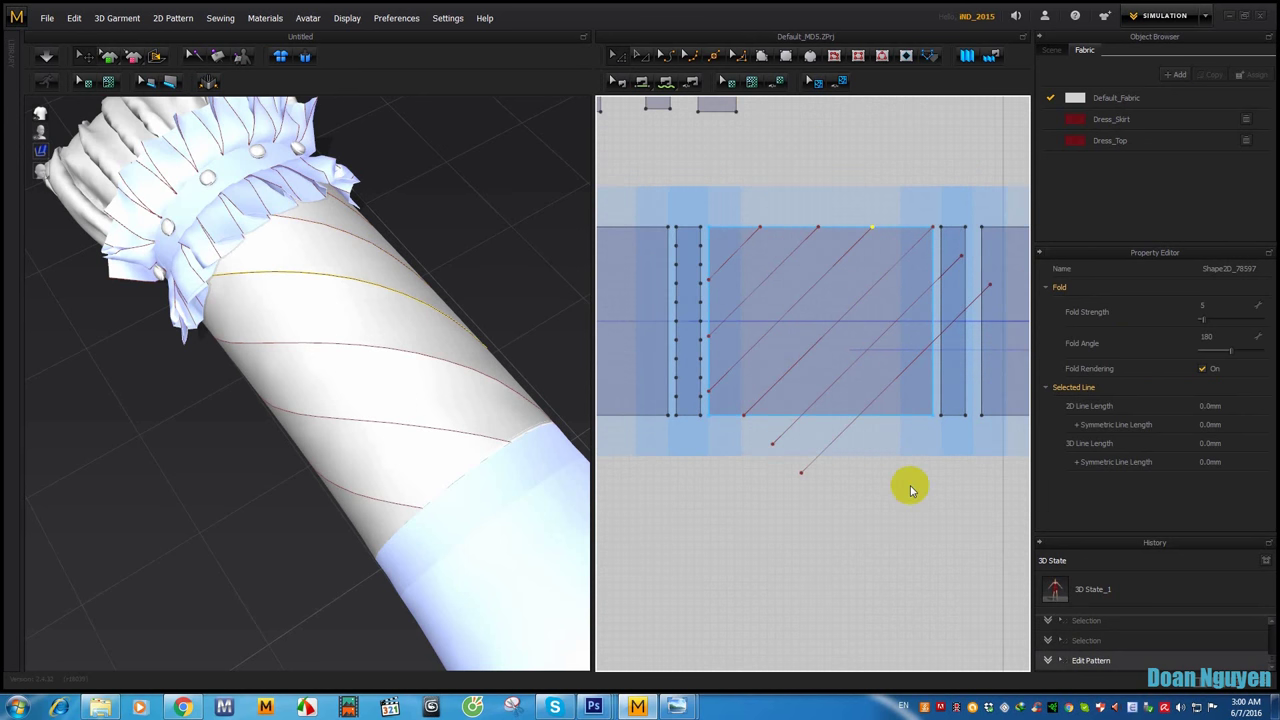
Step: Drag the diagonal fold lines' ends until they snap onto the pattern's bottom edge
left_click(960, 256)
left_click(851, 434)
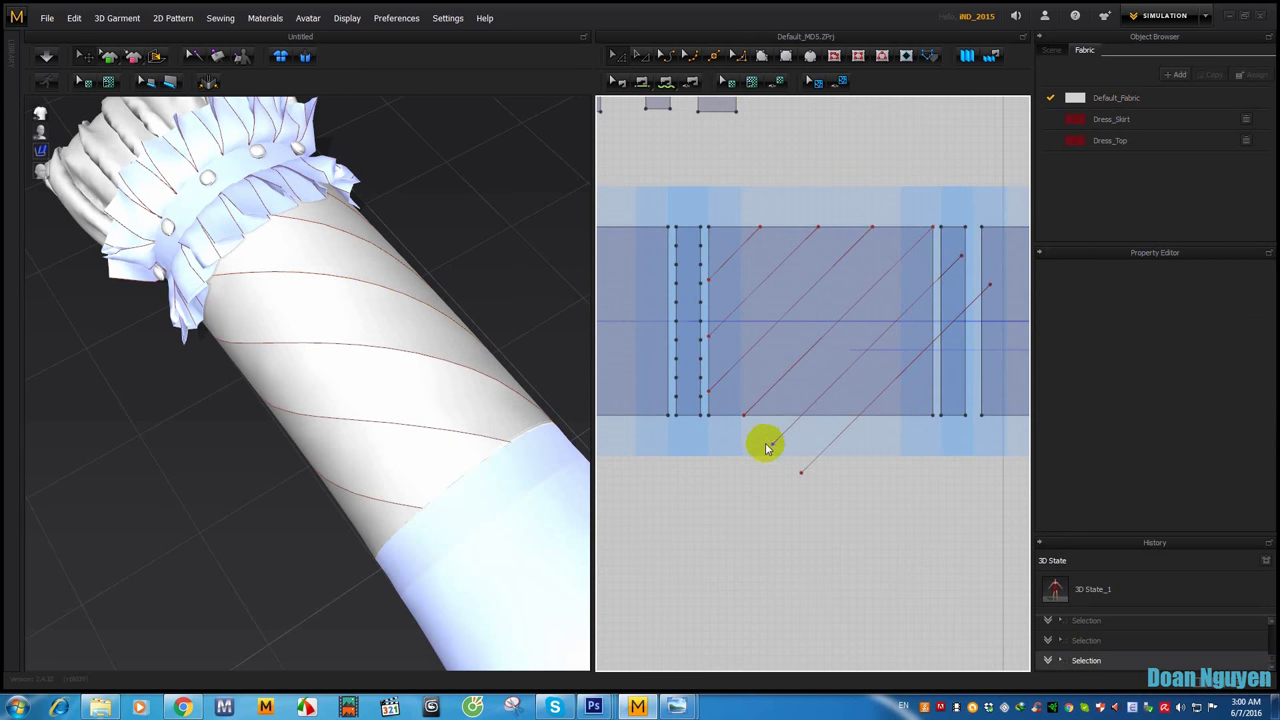
left_click_drag(775, 447, 806, 418)
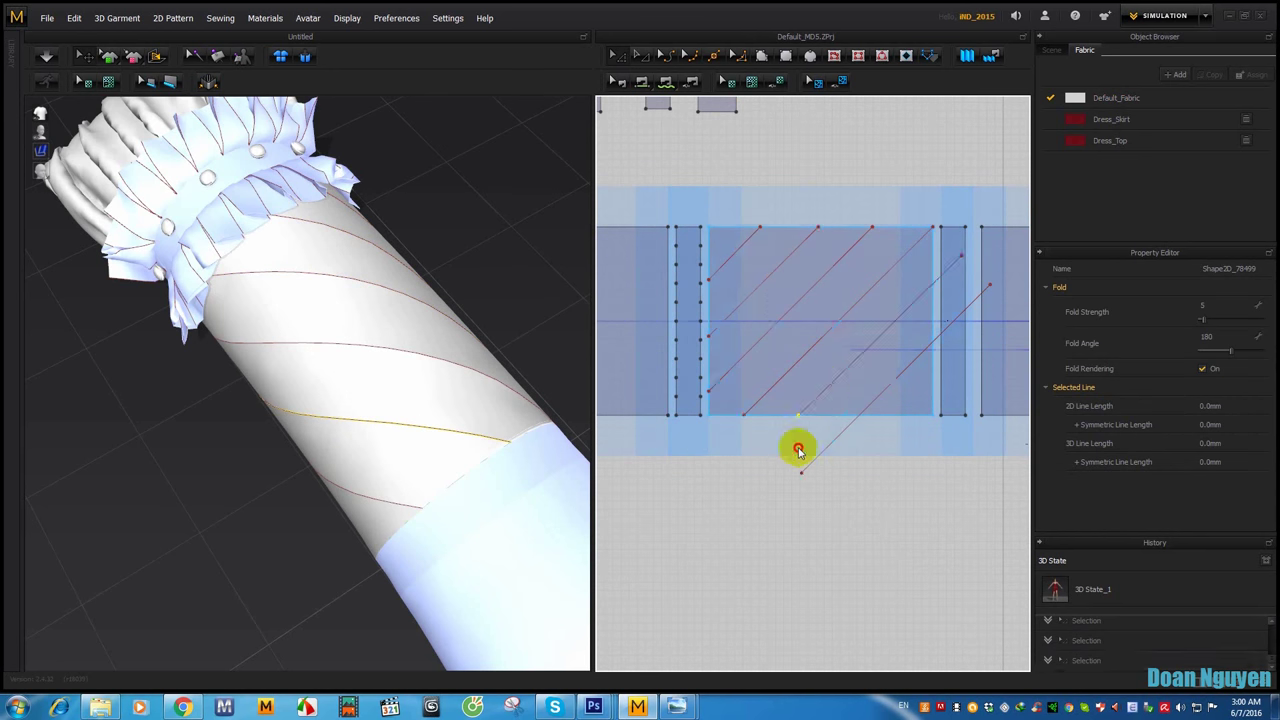
scroll(928, 263, "up", 2)
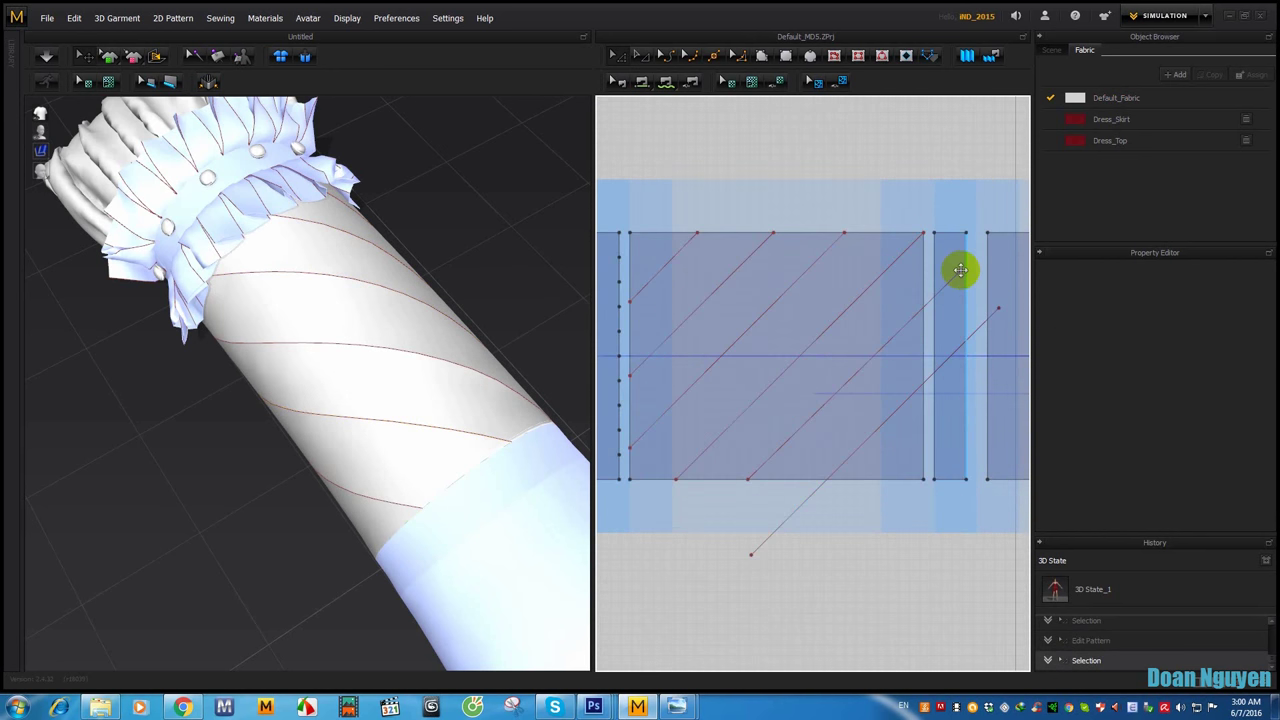
left_click(845, 461)
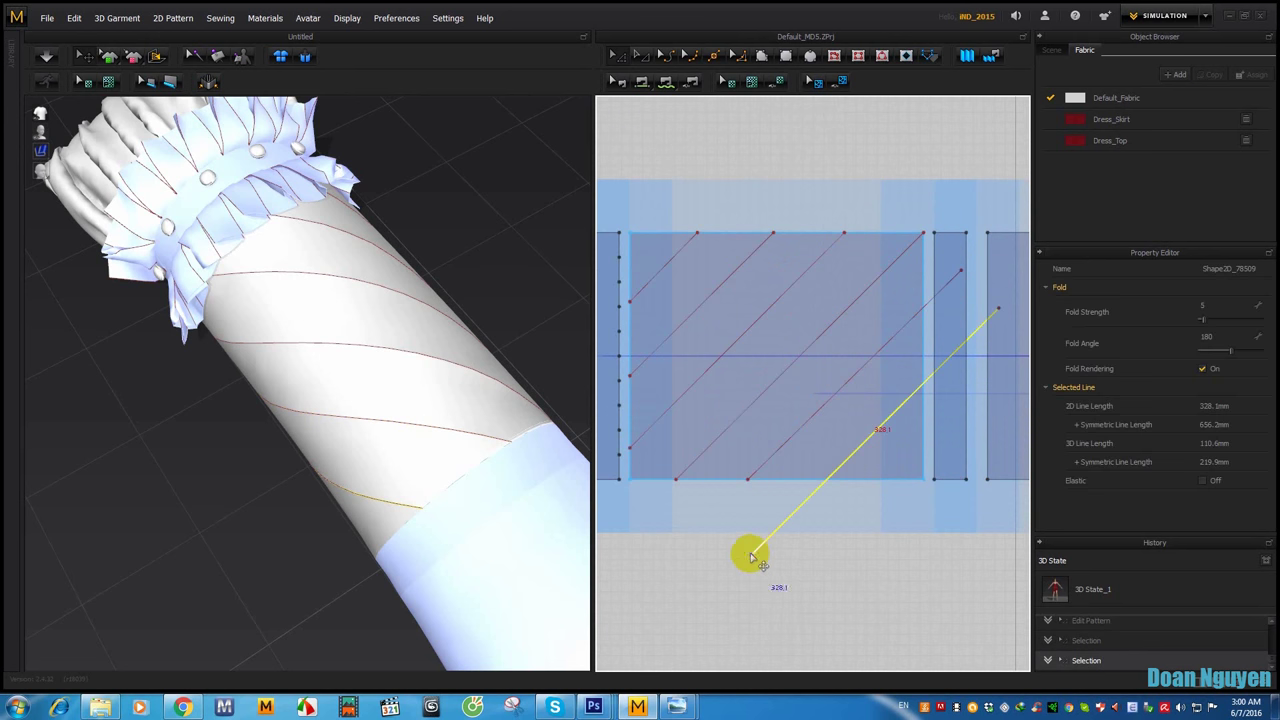
left_click_drag(762, 546, 831, 484)
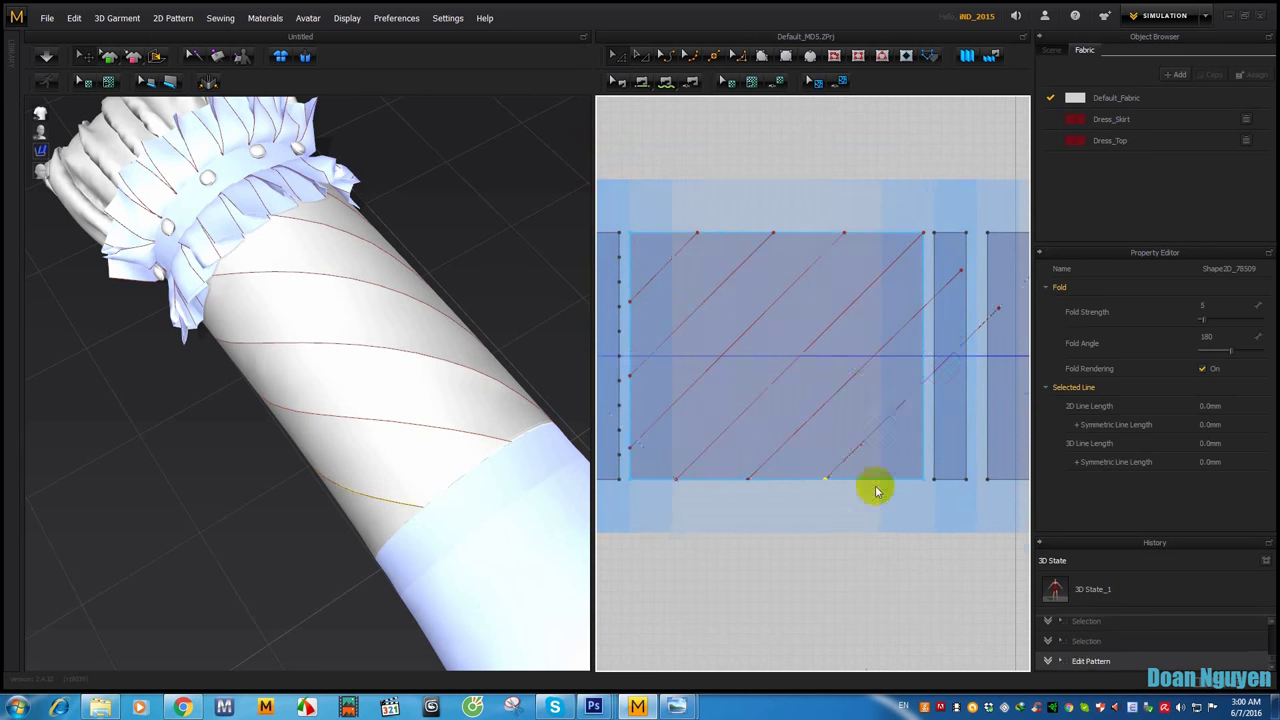
right_click_drag(874, 486, 929, 324)
left_click(910, 345)
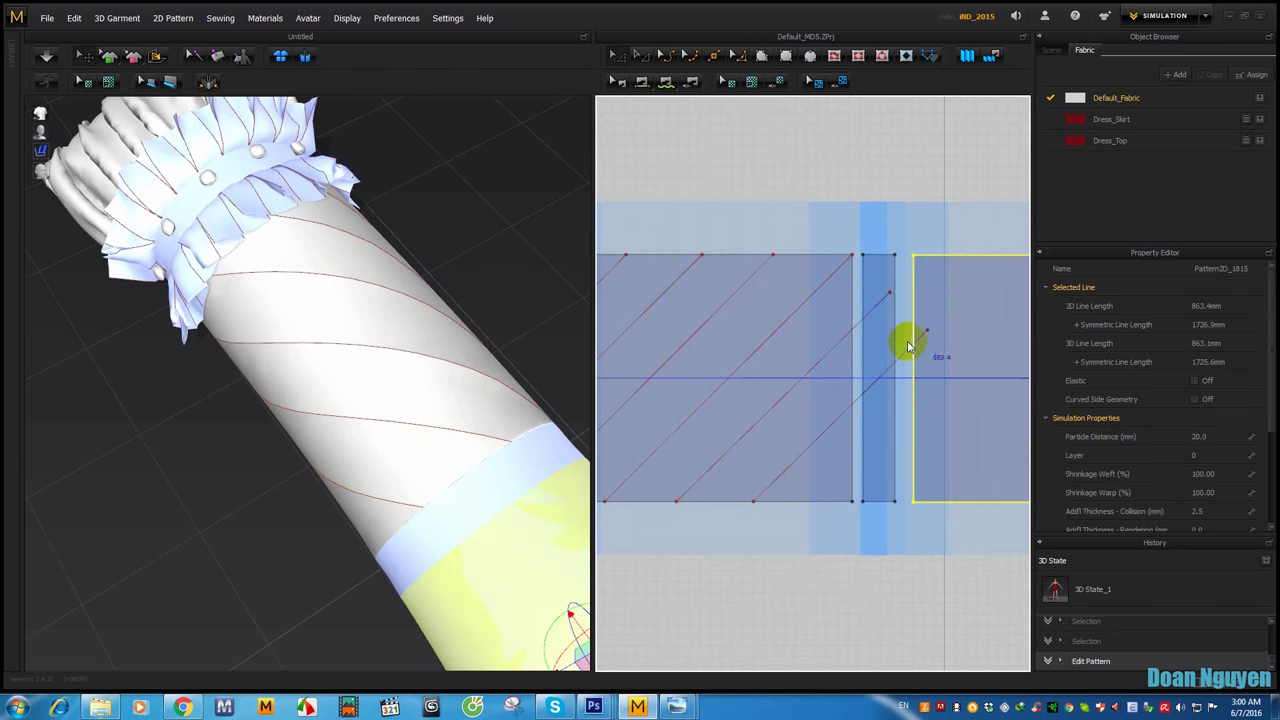
left_click(906, 352)
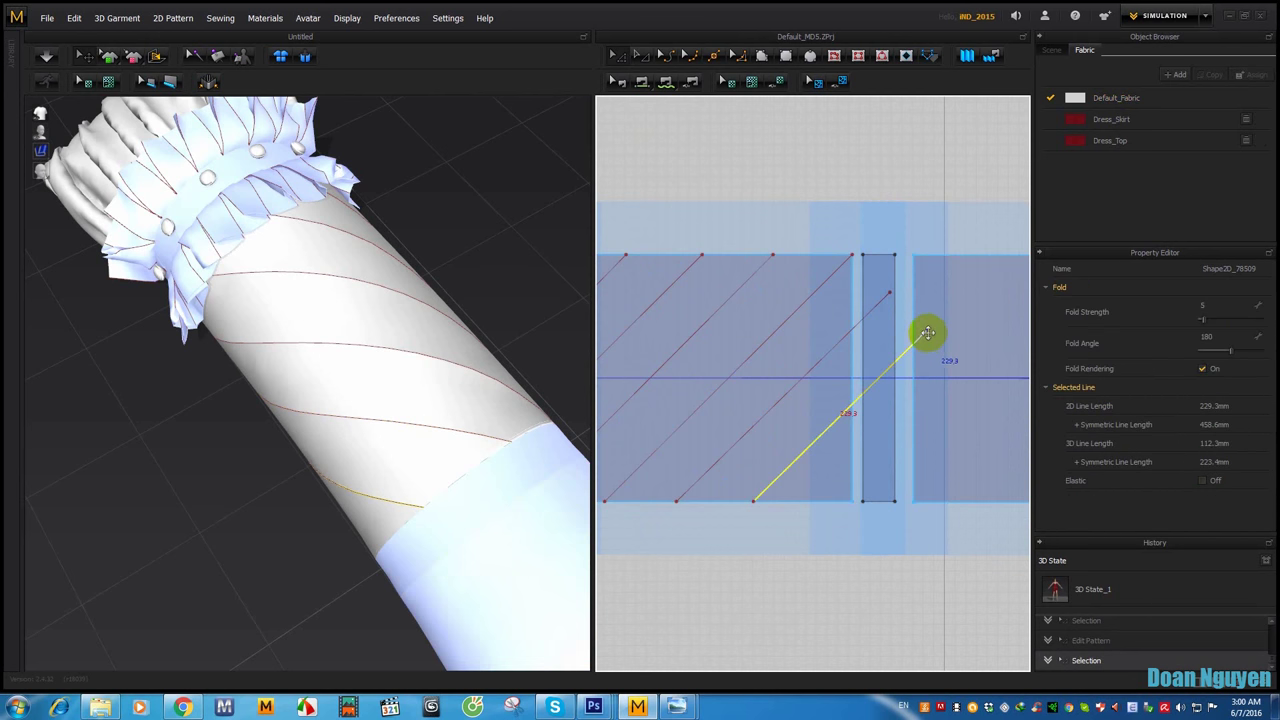
scroll(930, 335, "up", 3)
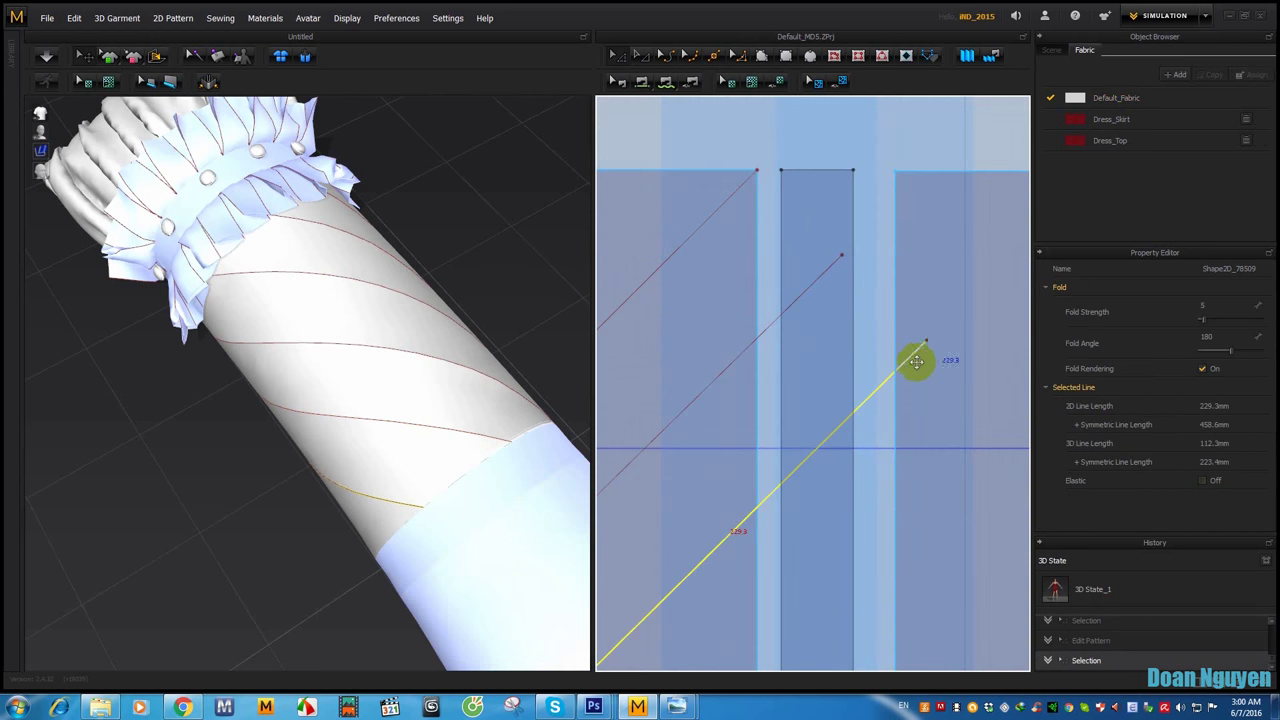
scroll(929, 337, "up", 1)
scroll(737, 157, "down", 1)
middle_click_drag(860, 252, 894, 189)
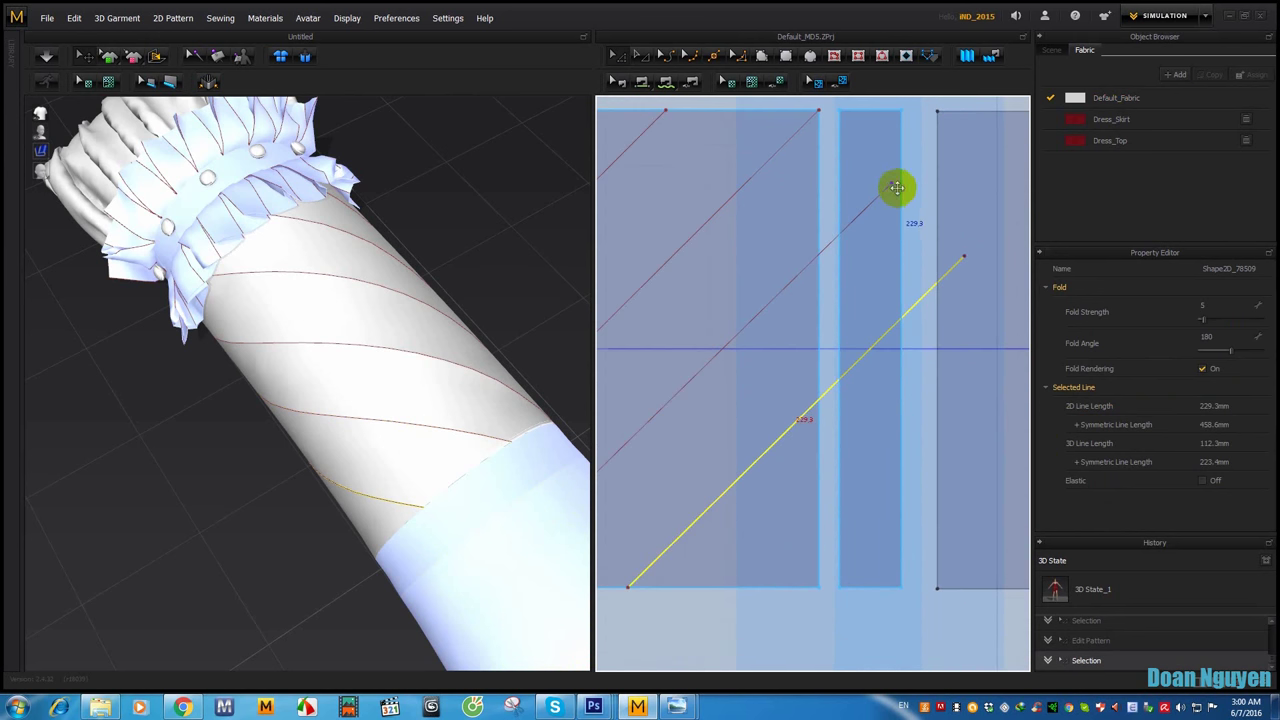
Step: Send the narrow middle strip to the back and move the right-hand piece backward
left_click(884, 199)
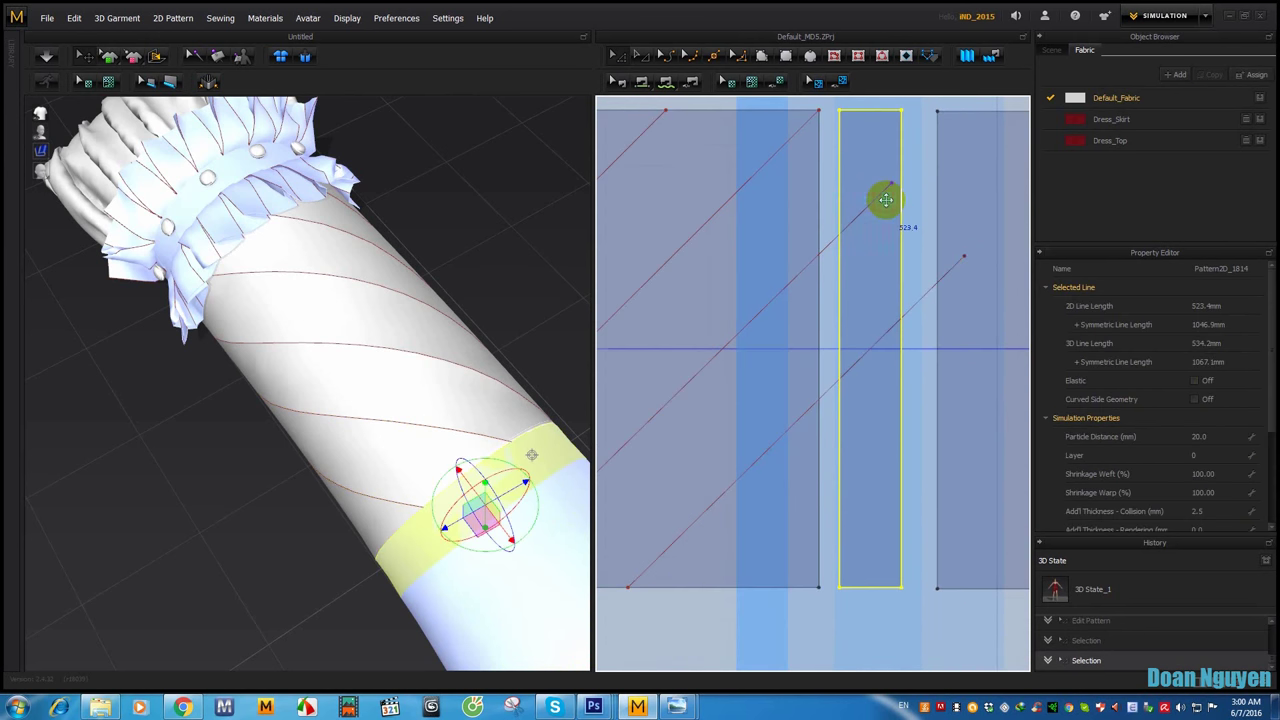
right_click(886, 200)
mouse_move(912, 510)
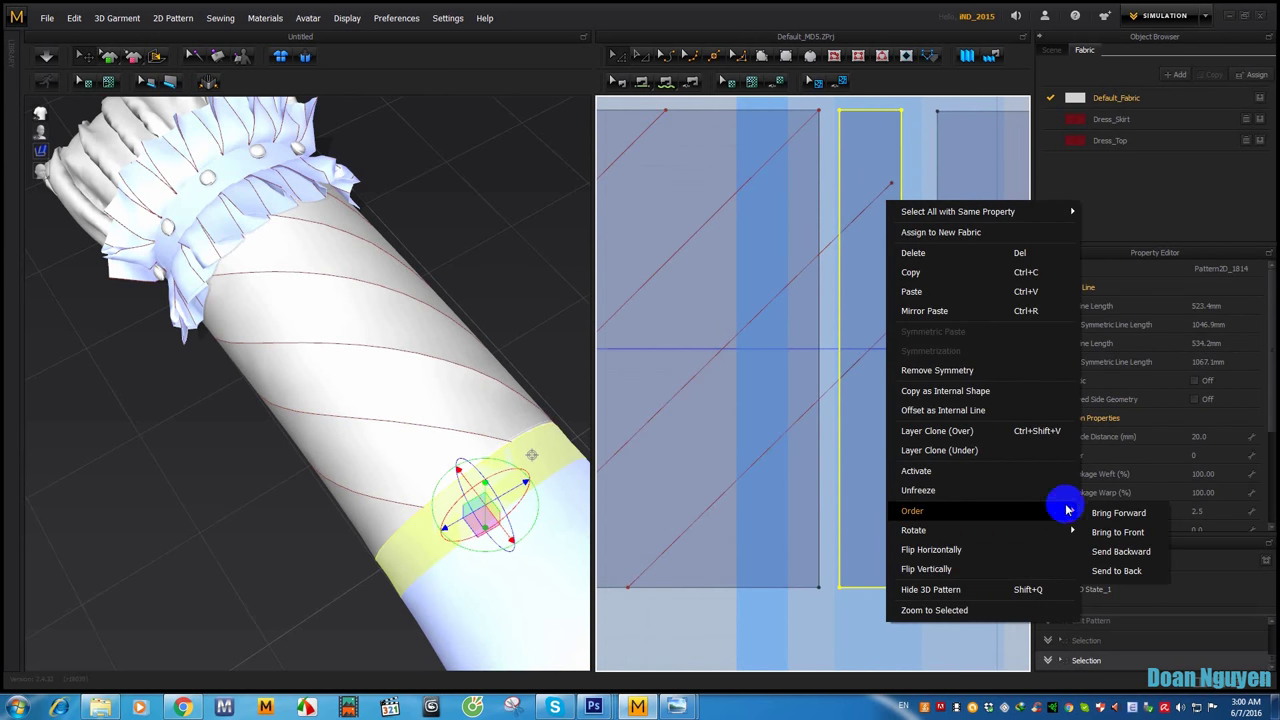
left_click(1118, 570)
middle_click_drag(886, 400, 868, 395)
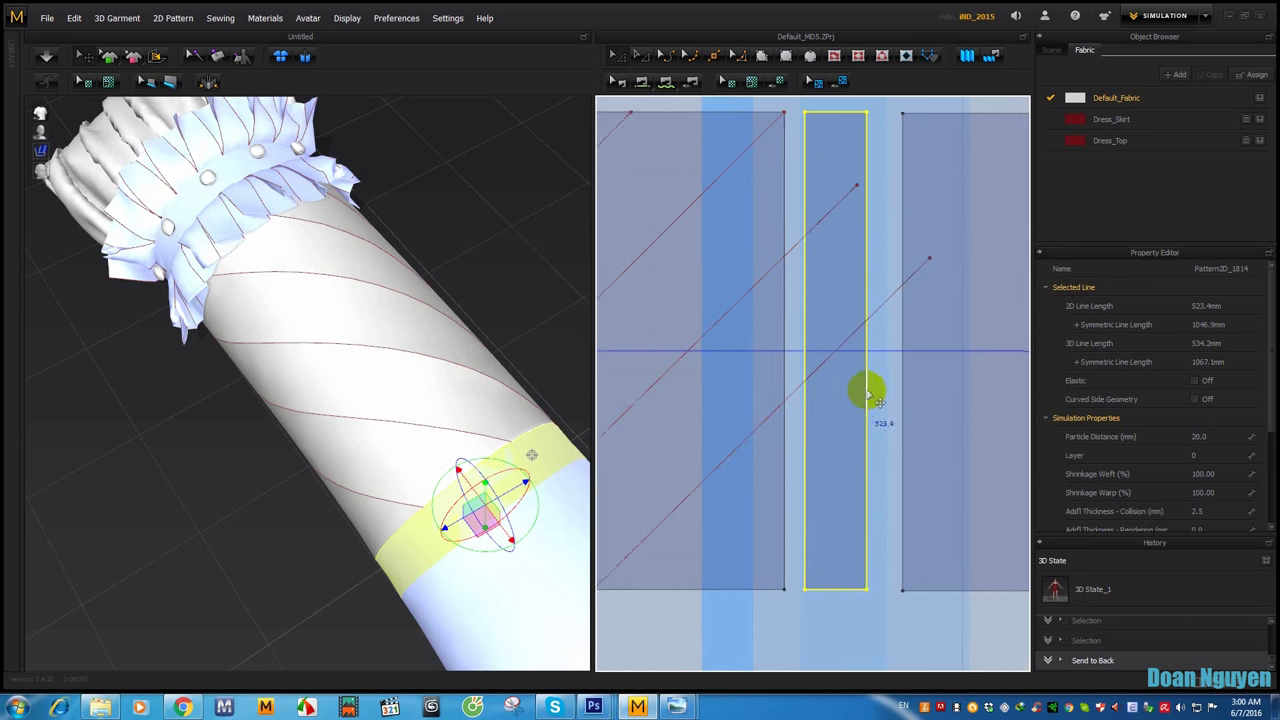
scroll(870, 397, "down", 1)
left_click(920, 337)
right_click(921, 340)
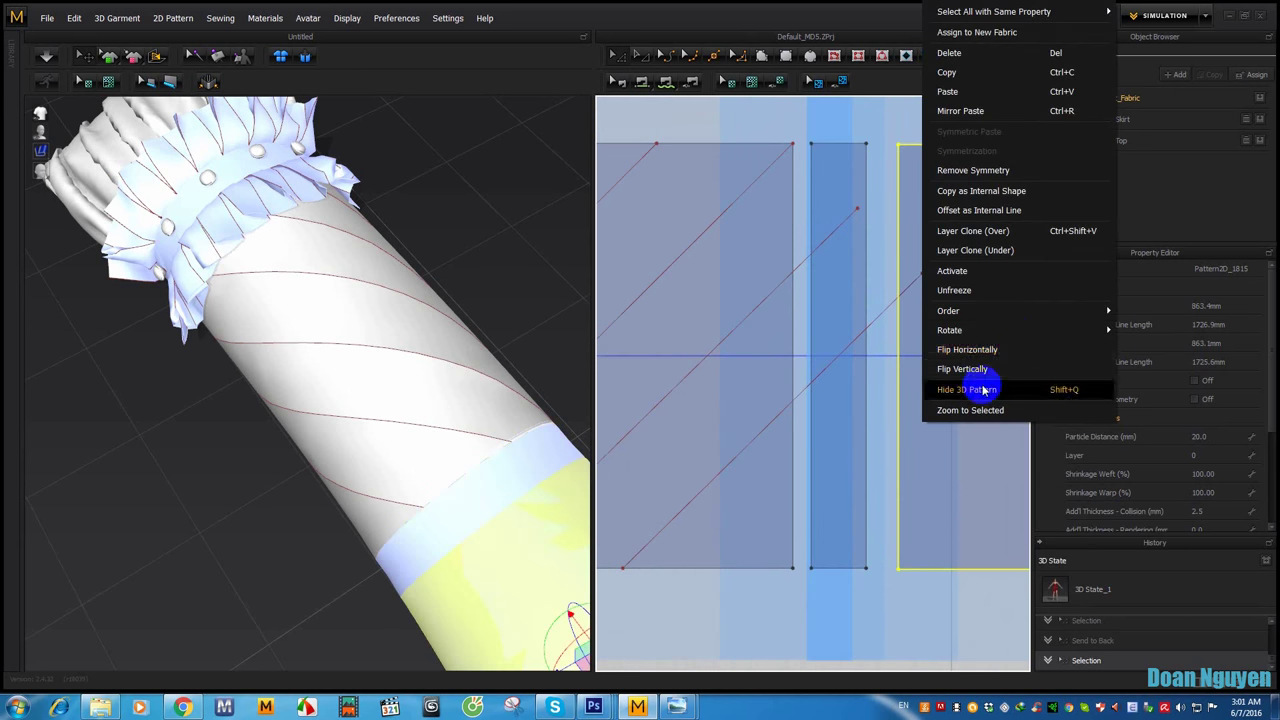
mouse_move(948, 311)
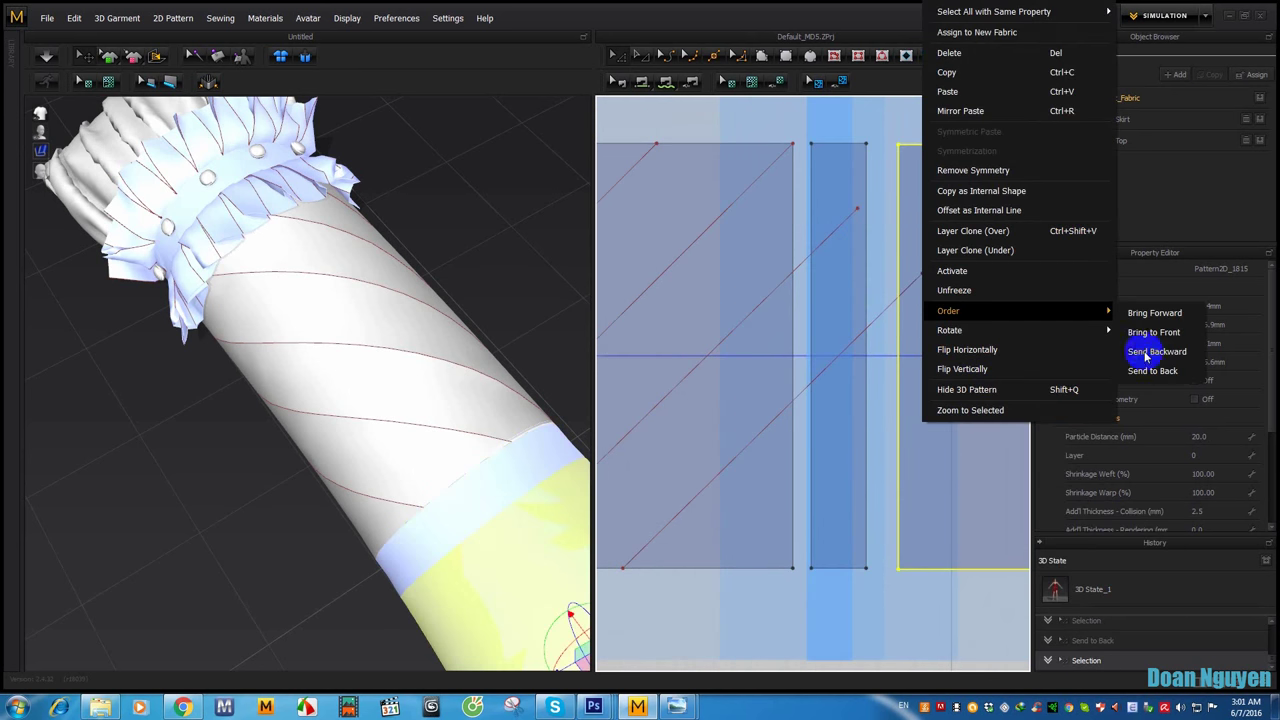
left_click(1146, 368)
left_click(884, 332)
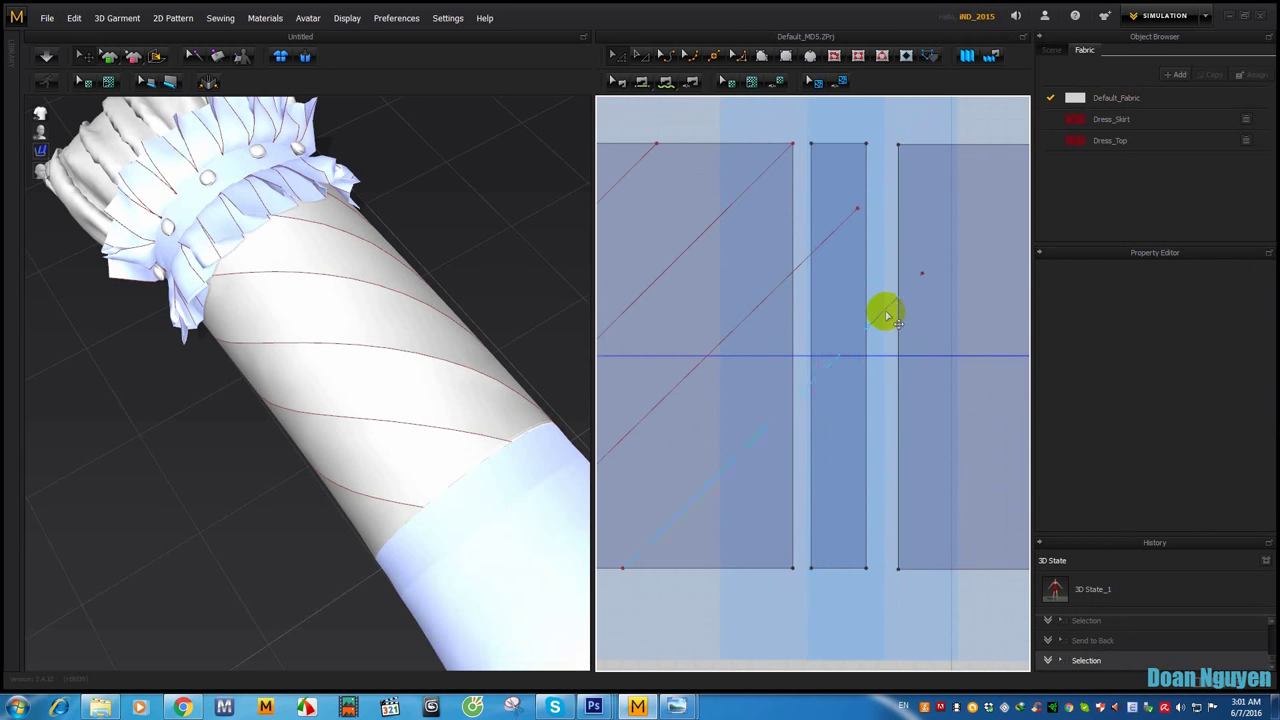
Step: Draw a new diagonal fold line across the sleeve
left_click_drag(887, 316, 918, 279)
left_click(918, 279)
left_click(797, 400)
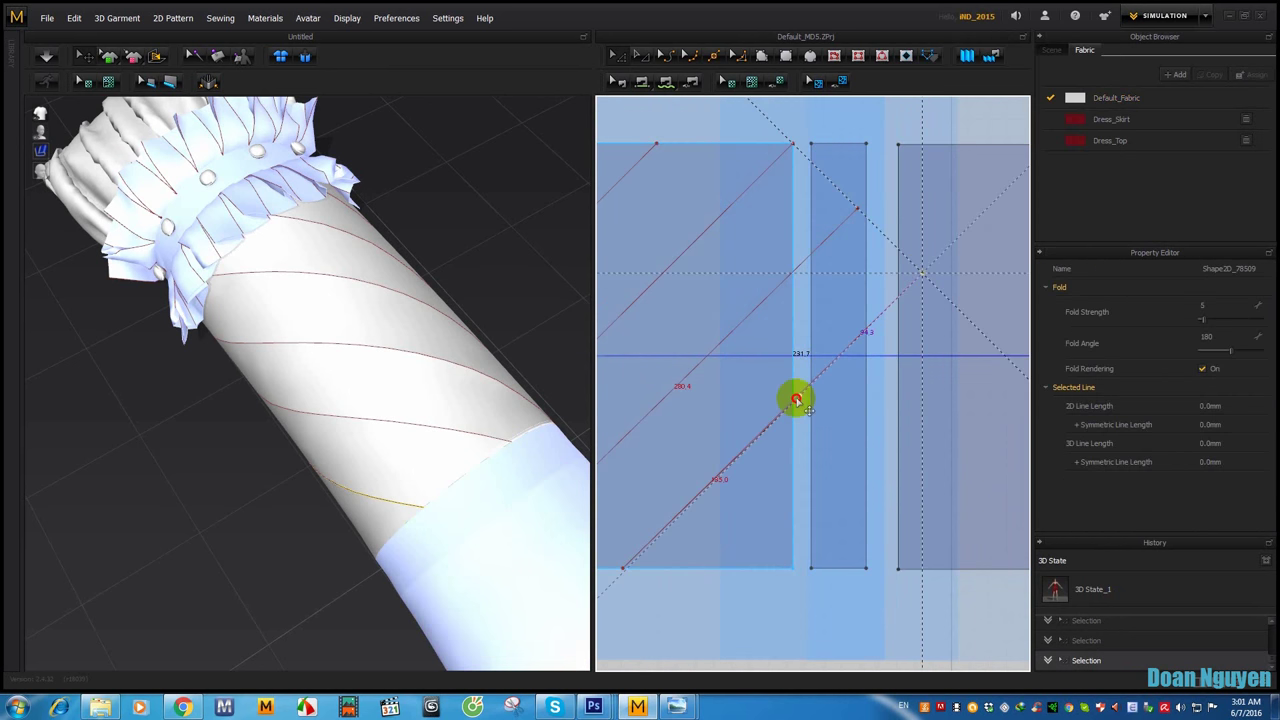
Step: Draw a diagonal internal line from the pattern's top-left corner to its bottom edge
mouse_move(793, 403)
left_mouse_down()
mouse_move(857, 209)
mouse_move(790, 274)
left_mouse_up()
scroll(790, 274, "down", 2)
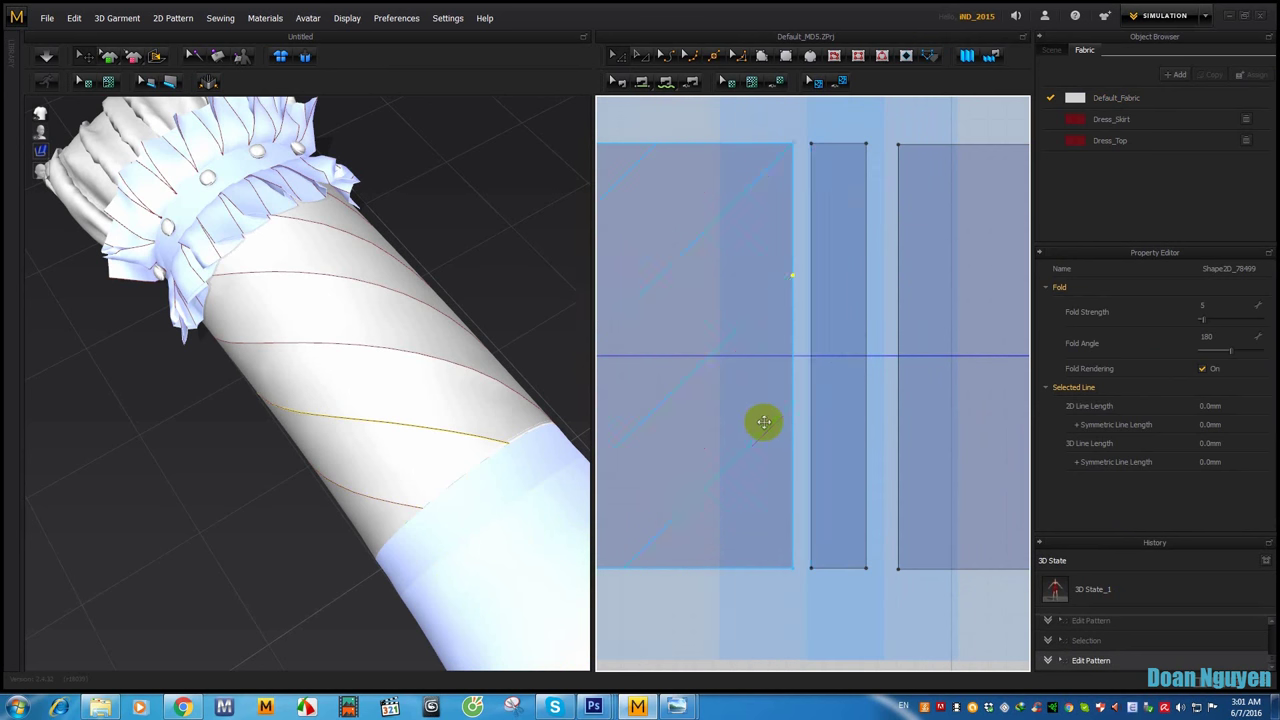
scroll(777, 409, "down", 2)
scroll(700, 551, "down", 1)
scroll(839, 335, "up", 1)
scroll(839, 335, "up", 1)
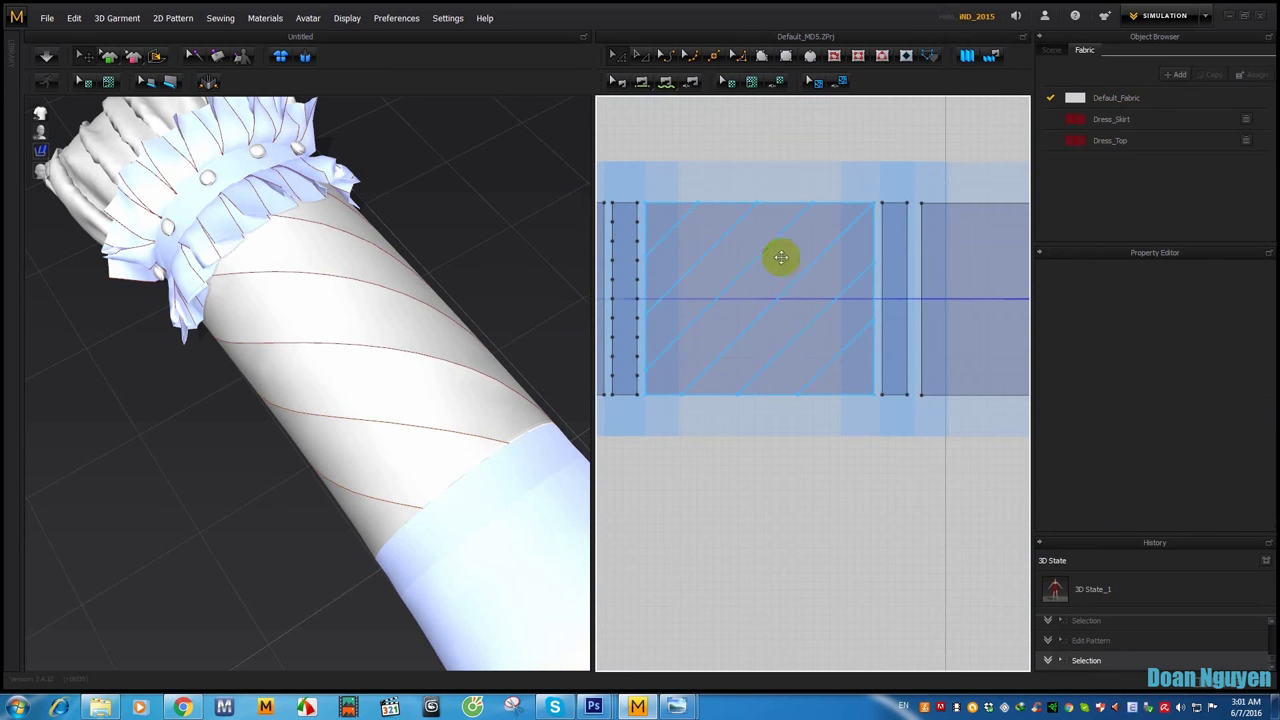
scroll(777, 257, "down", 1)
left_click(709, 217)
left_click(755, 62)
left_click(835, 53)
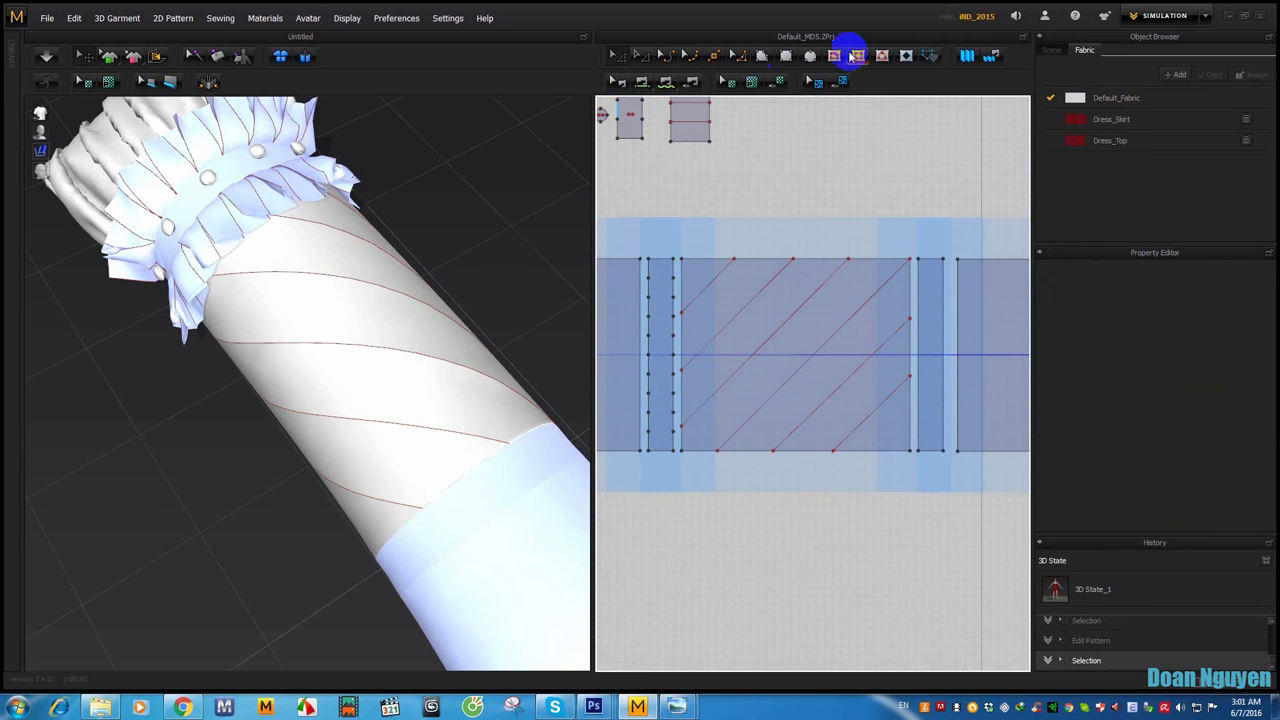
left_click(680, 260)
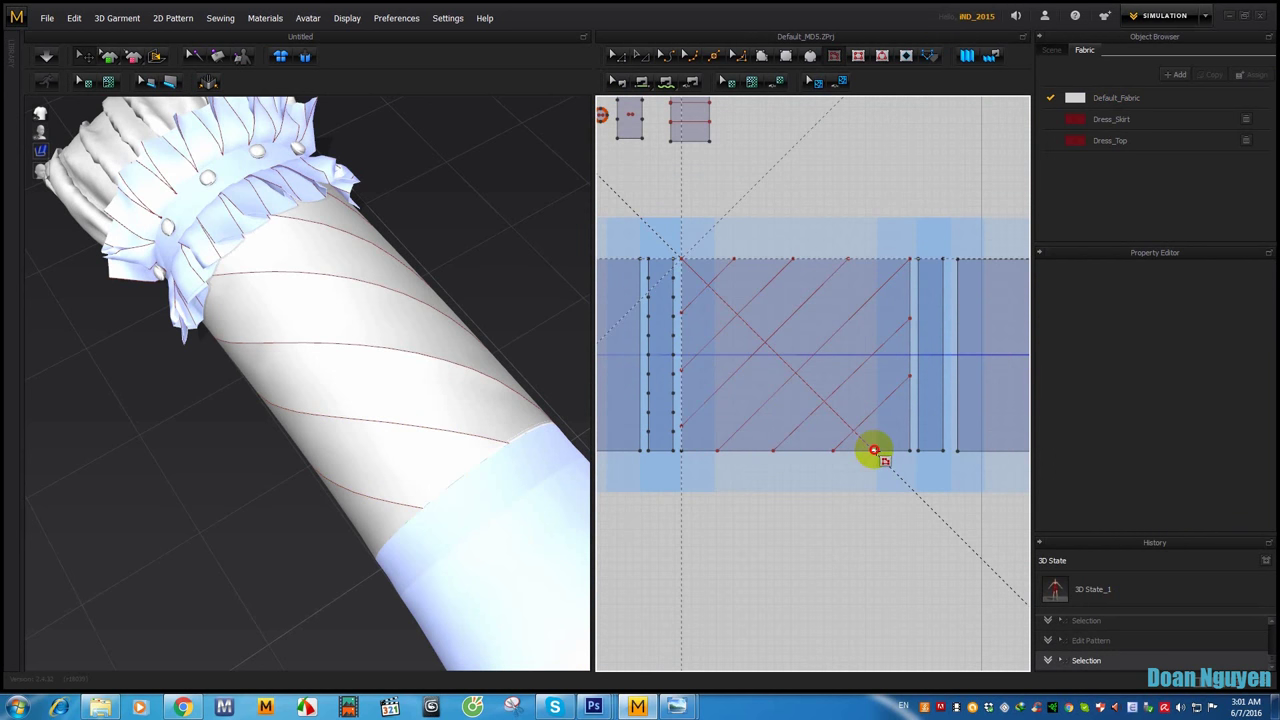
left_click(874, 451)
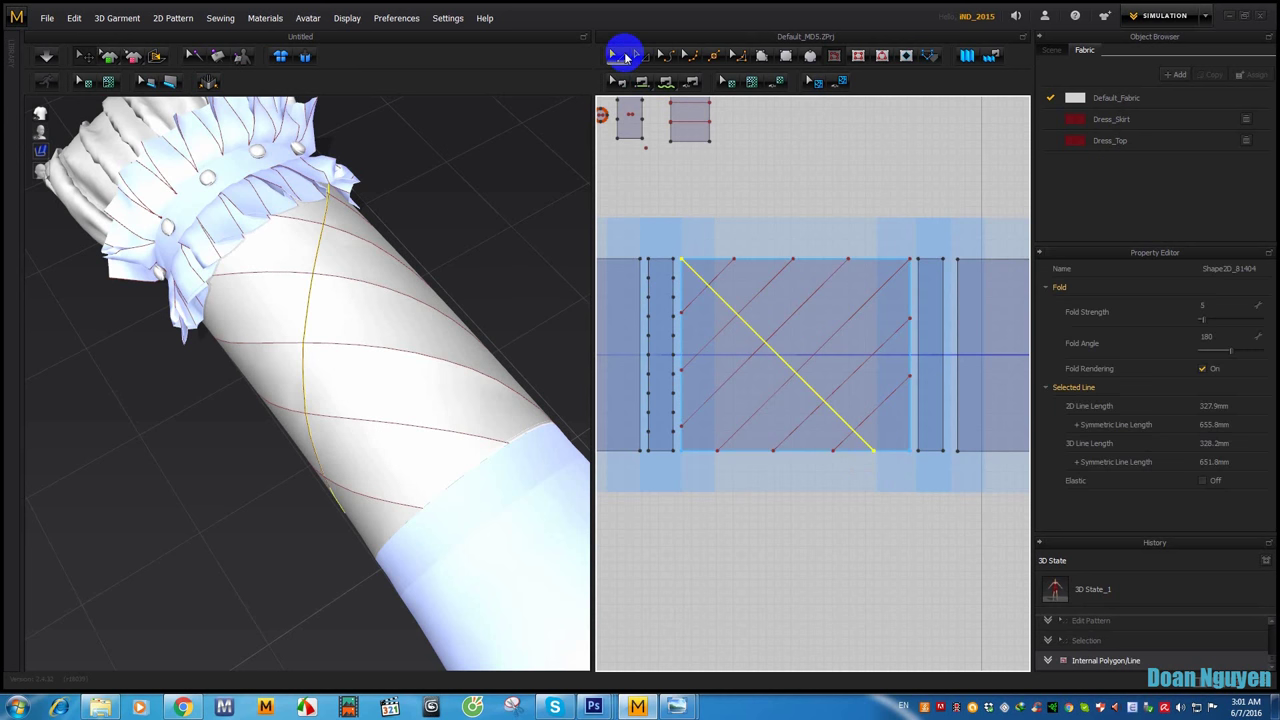
Step: Offset the new diagonal as parallel internal lines 50 mm apart
right_click(782, 358)
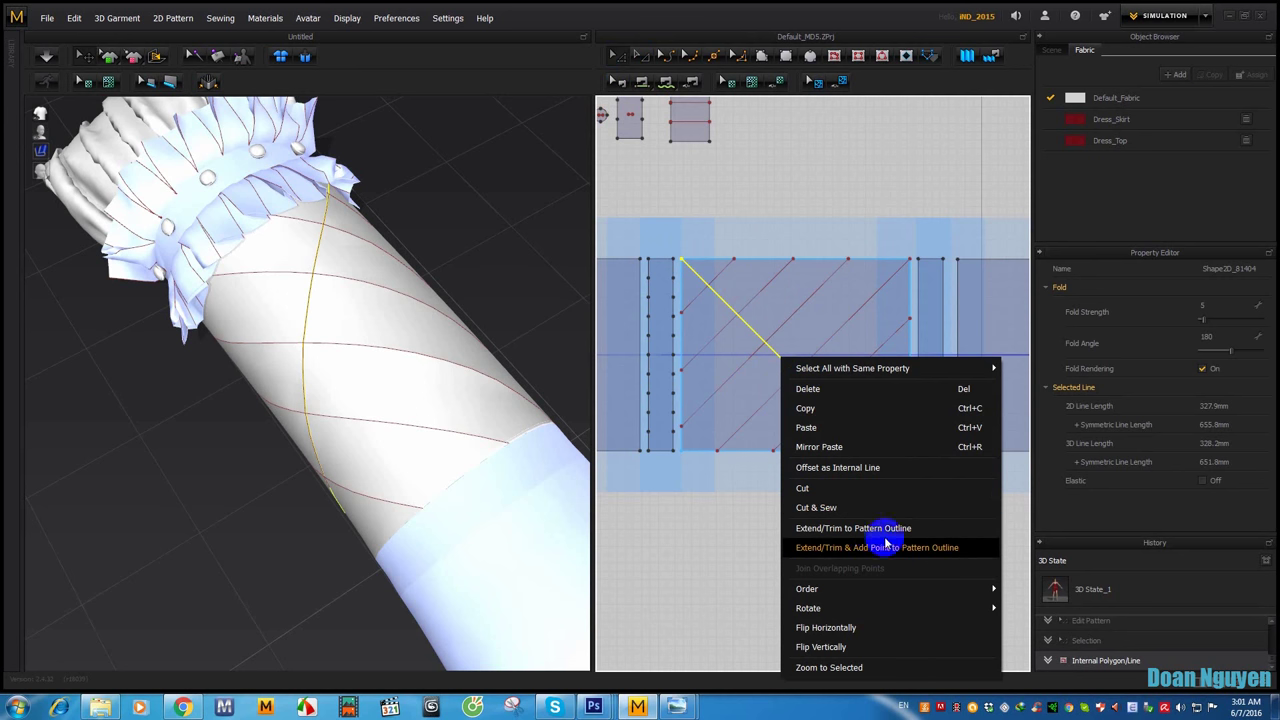
left_click(880, 468)
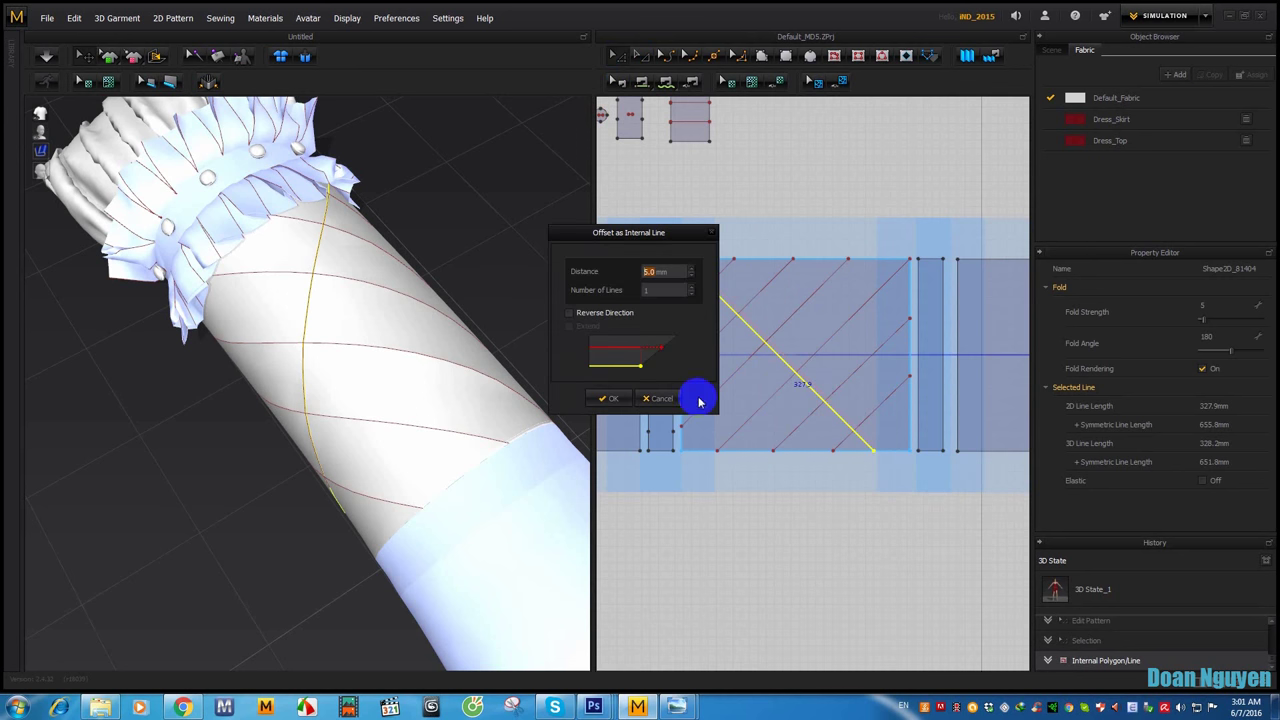
type("50")
key("Tab")
type("3")
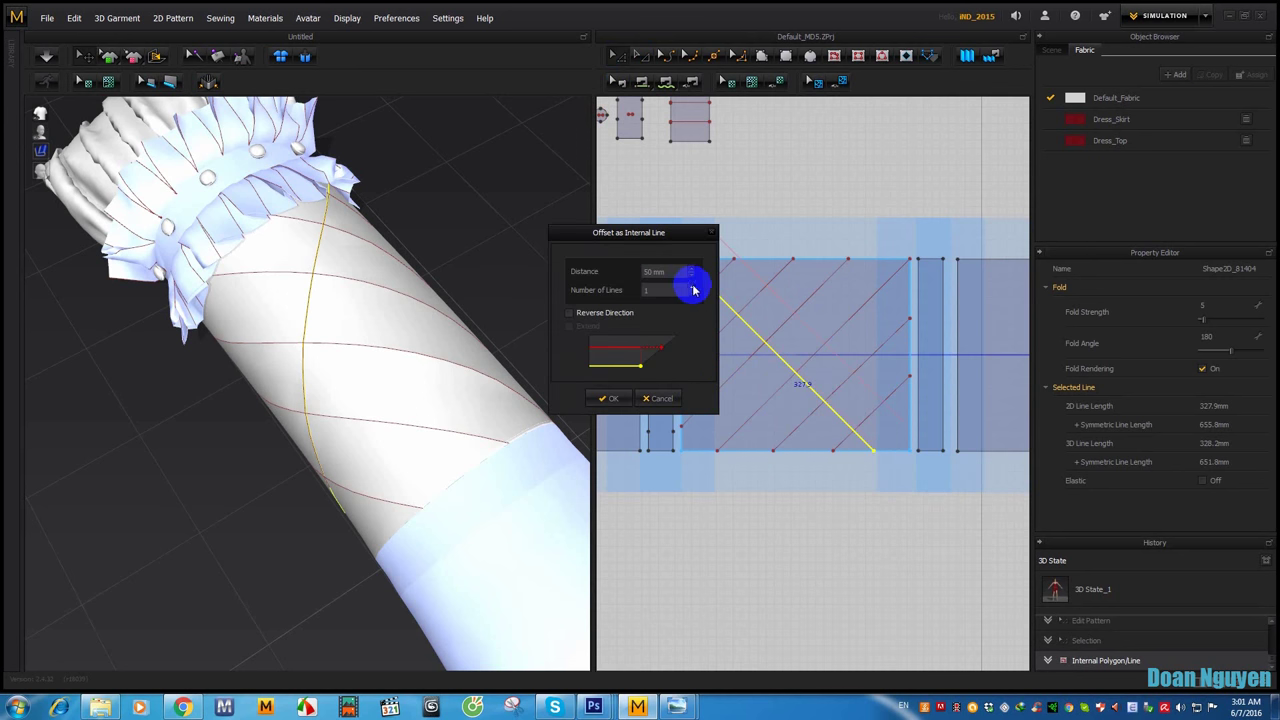
left_click(610, 398)
left_click(845, 541)
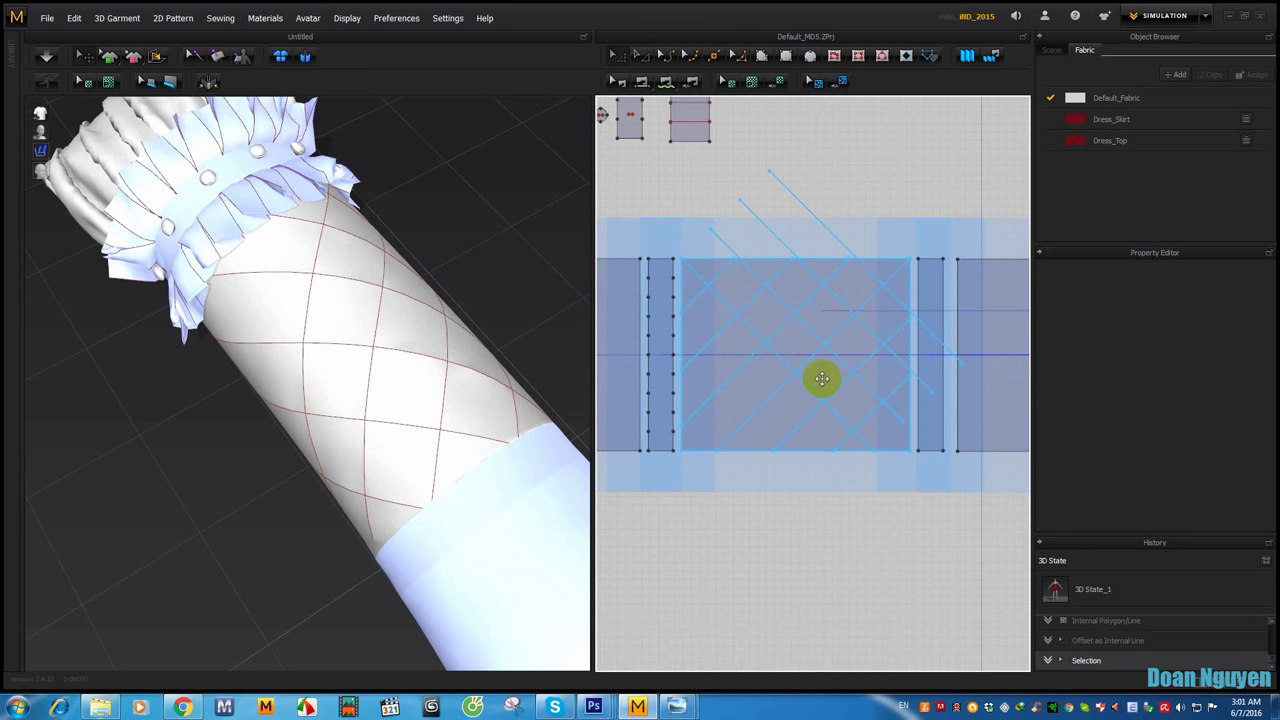
Step: Offset the original diagonal 50 mm in the reverse direction
left_click(812, 390)
right_click(812, 392)
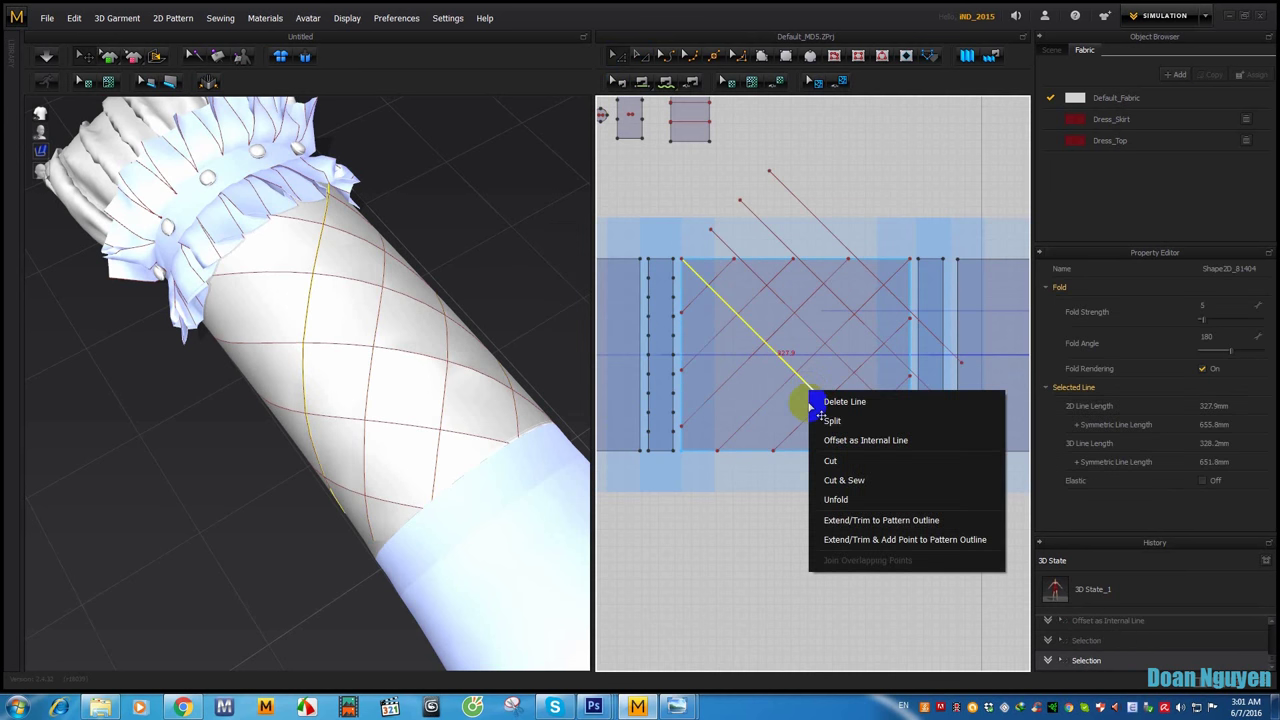
left_click(880, 438)
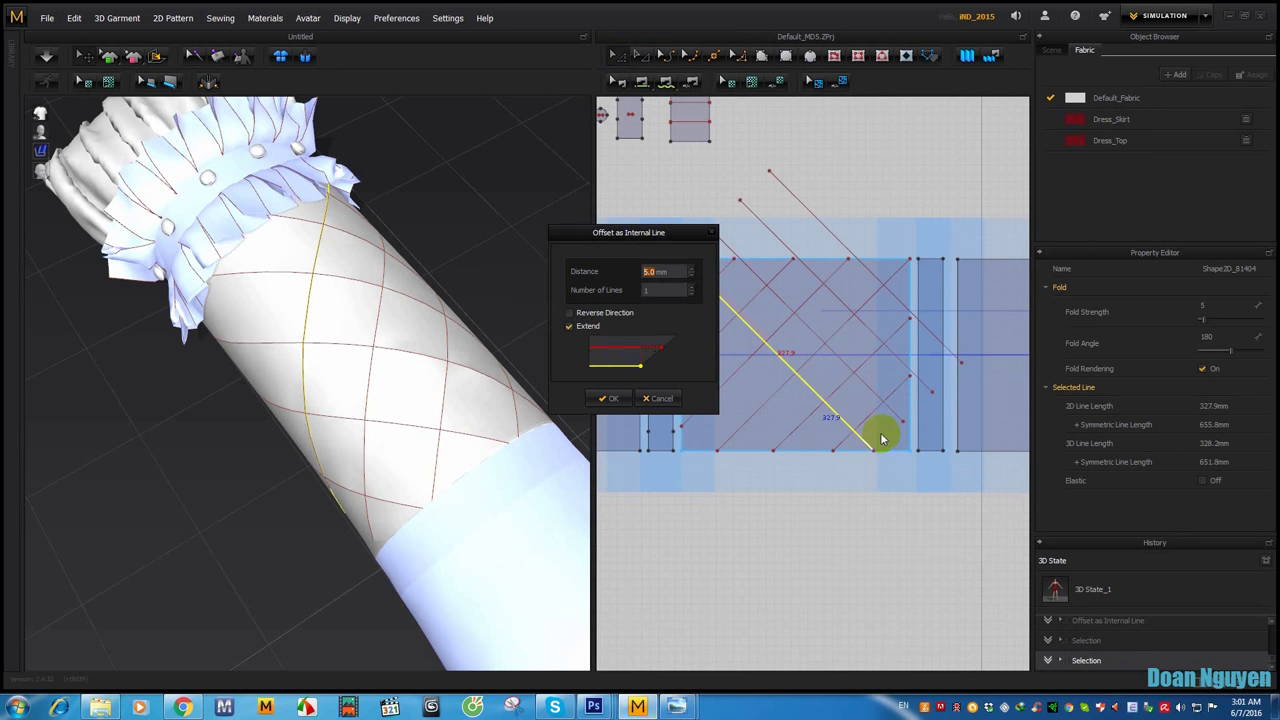
left_click(571, 312)
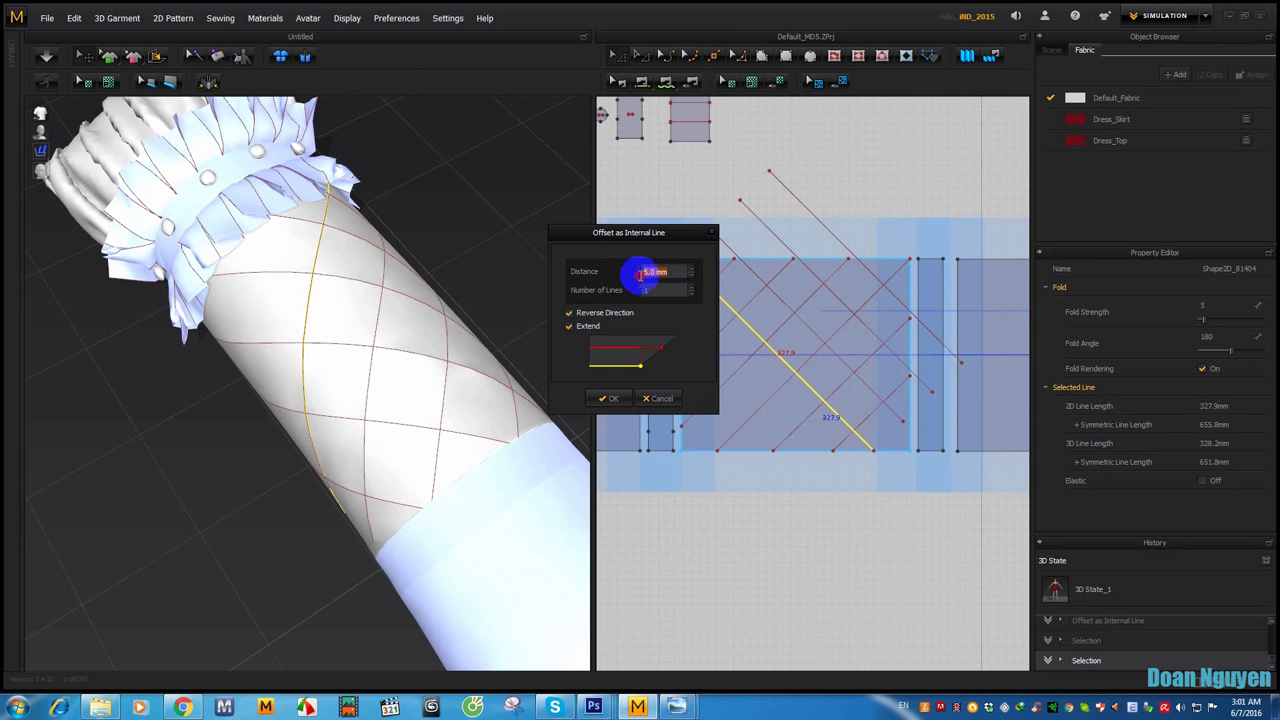
type("50")
key("Return")
type("2")
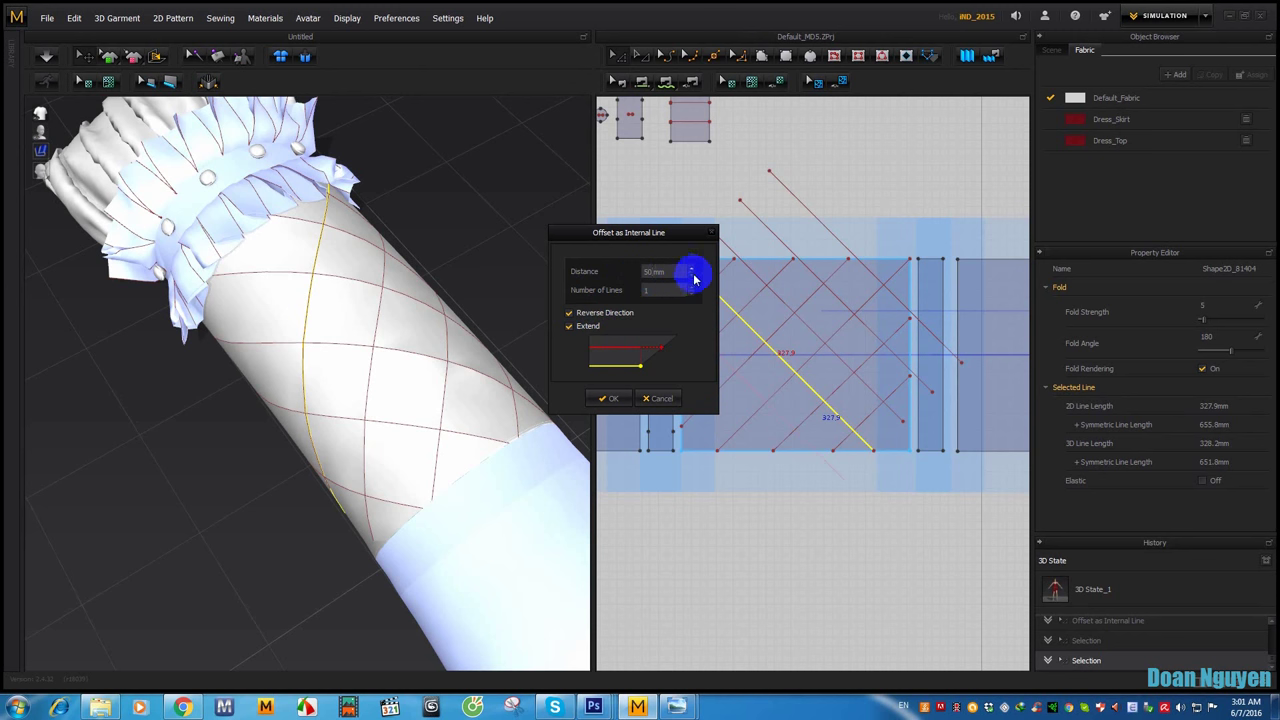
left_click(609, 398)
Step: Drag the upper diagonal fold lines' ends onto the panel's side and top edges
left_click(790, 156)
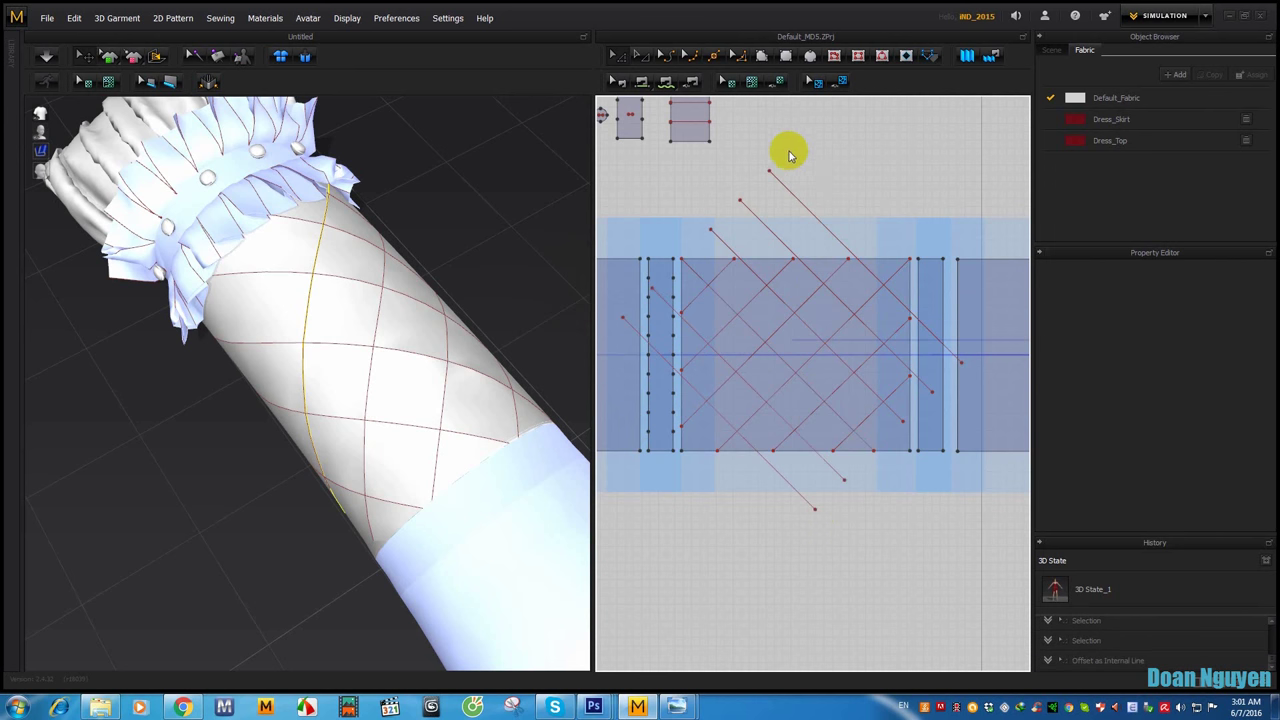
left_click(845, 257)
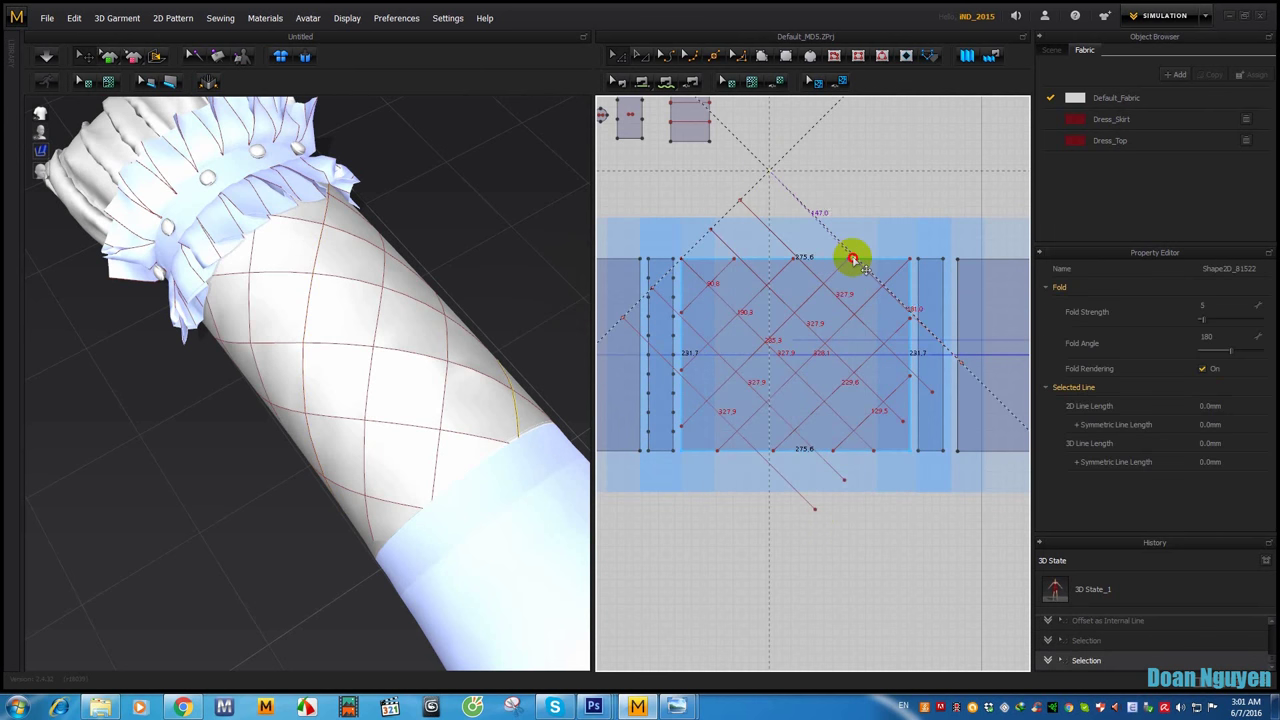
left_click_drag(903, 286, 914, 374)
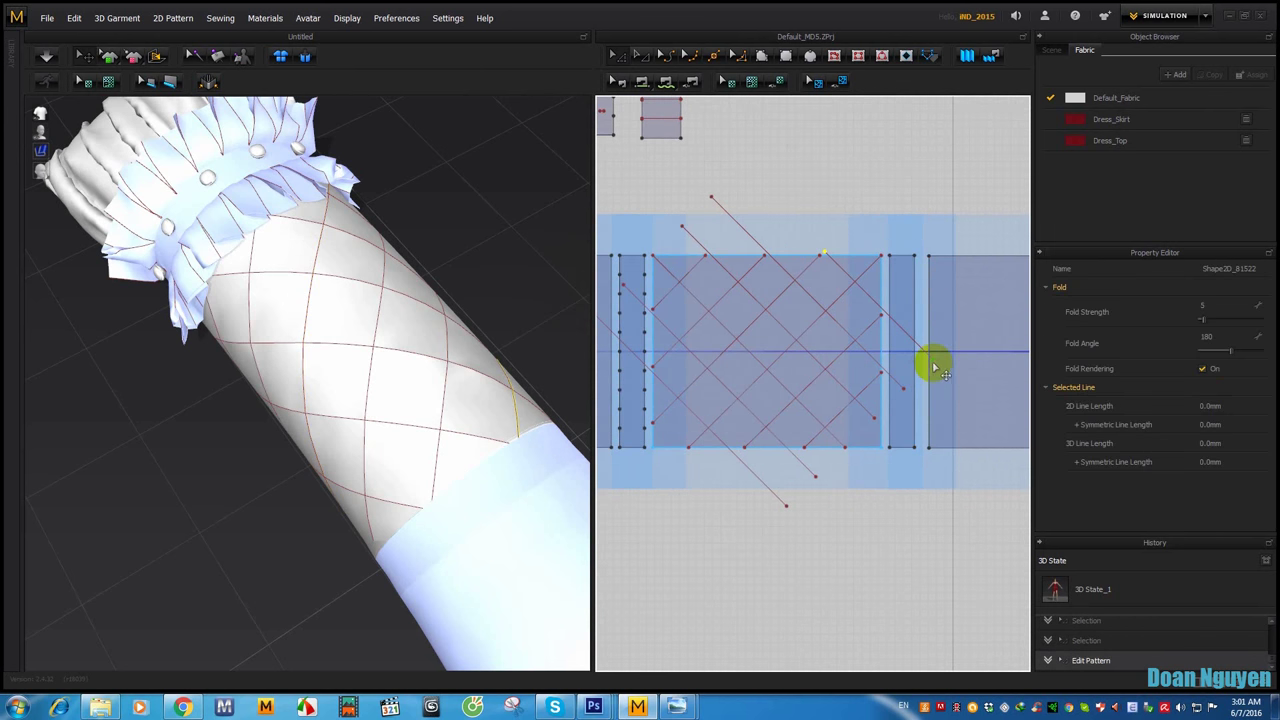
left_click(886, 320)
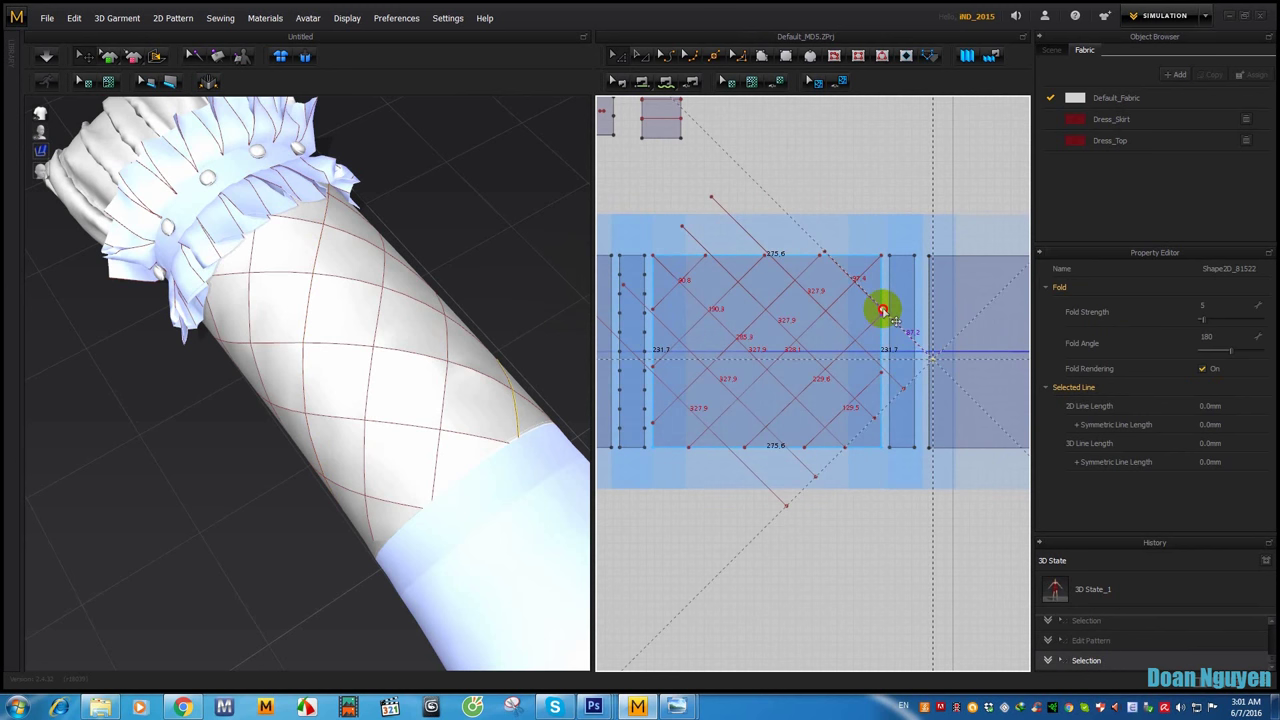
left_click_drag(883, 311, 881, 364)
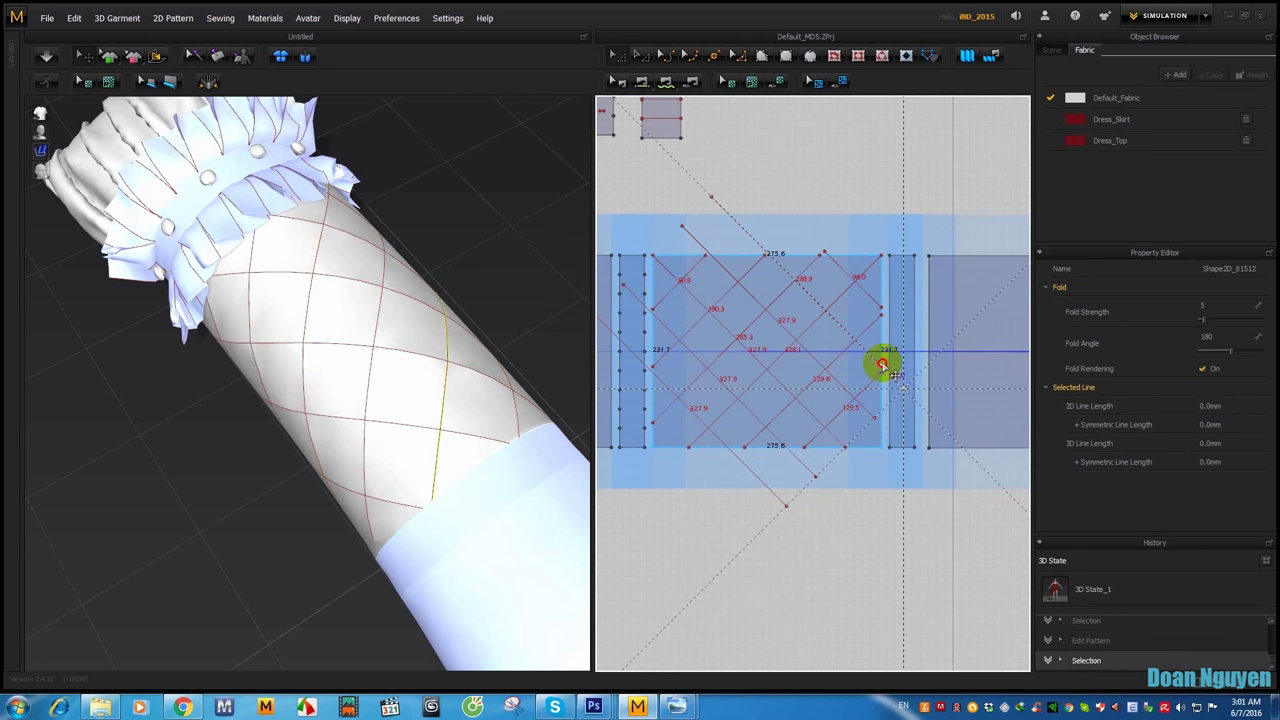
mouse_move(711, 194)
left_mouse_down()
mouse_move(777, 260)
mouse_move(777, 189)
left_mouse_up()
right_click_drag(648, 218, 700, 200)
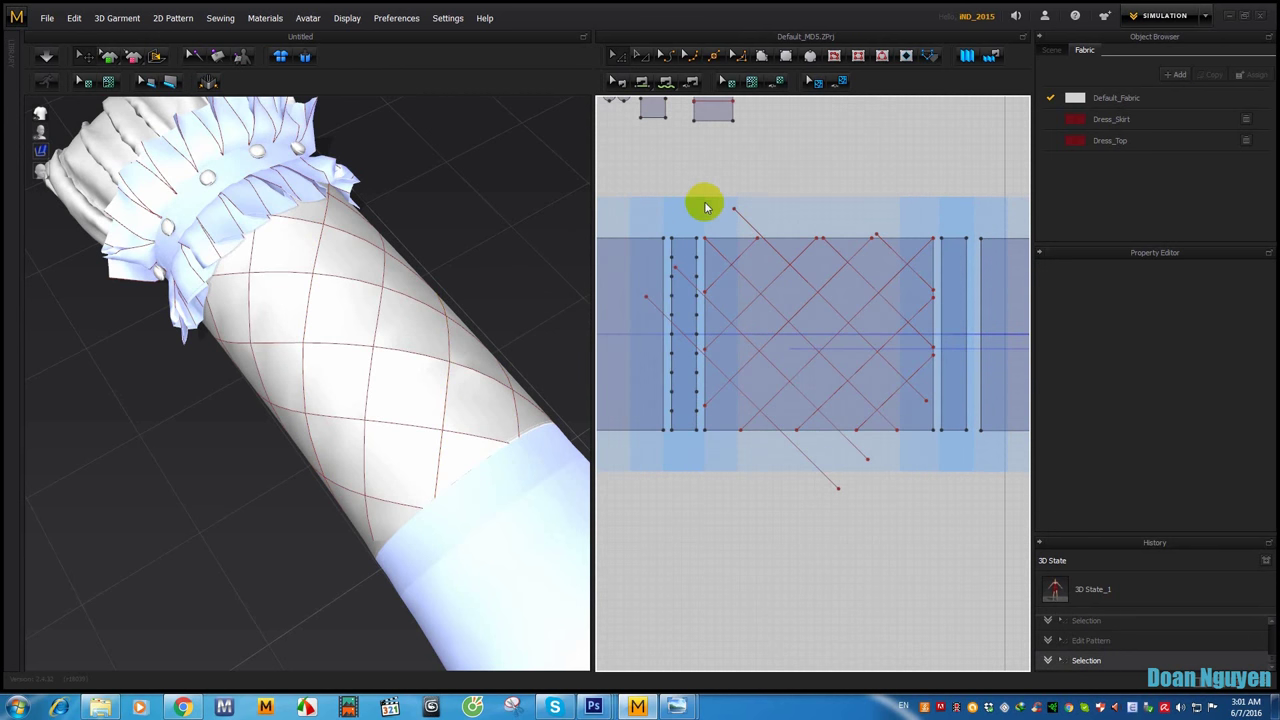
left_click(766, 238)
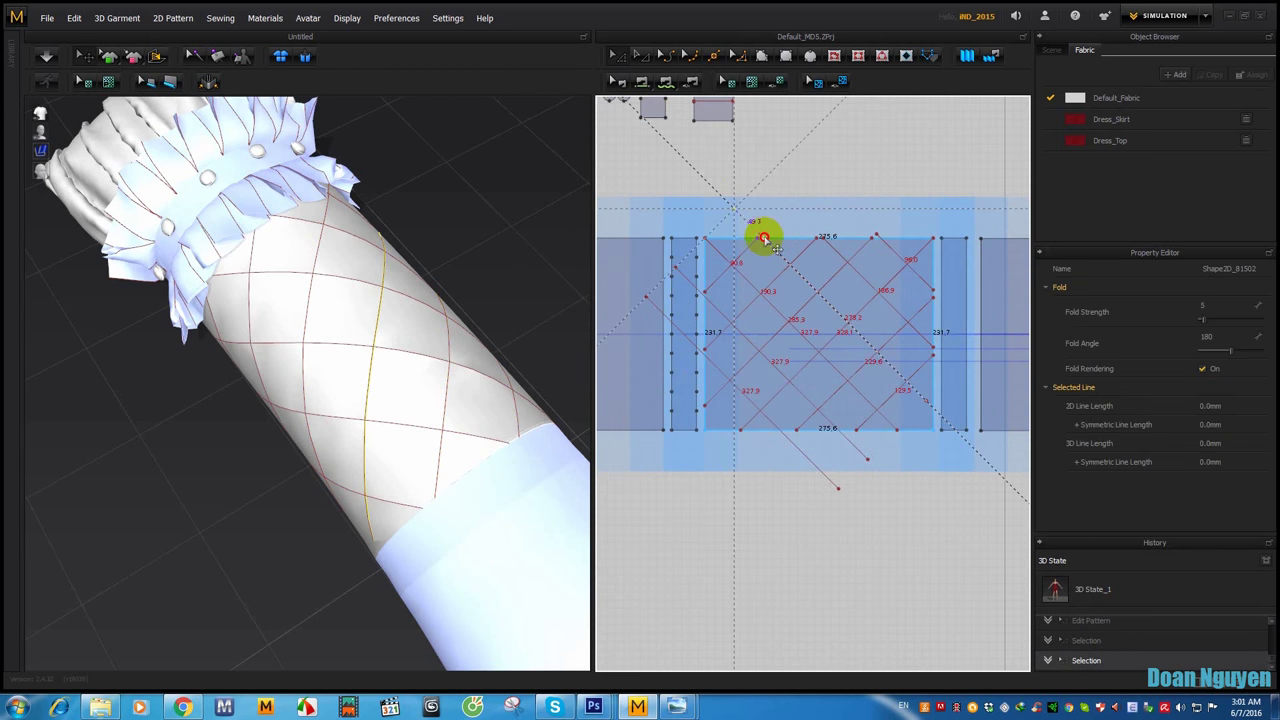
mouse_move(764, 238)
left_mouse_down()
mouse_move(878, 238)
mouse_move(903, 206)
left_mouse_up()
Step: Slide the remaining fold-line ends onto the bottom edge and left strip, then deselect
left_click(880, 237)
left_click(806, 391)
middle_click_drag(892, 441, 920, 394)
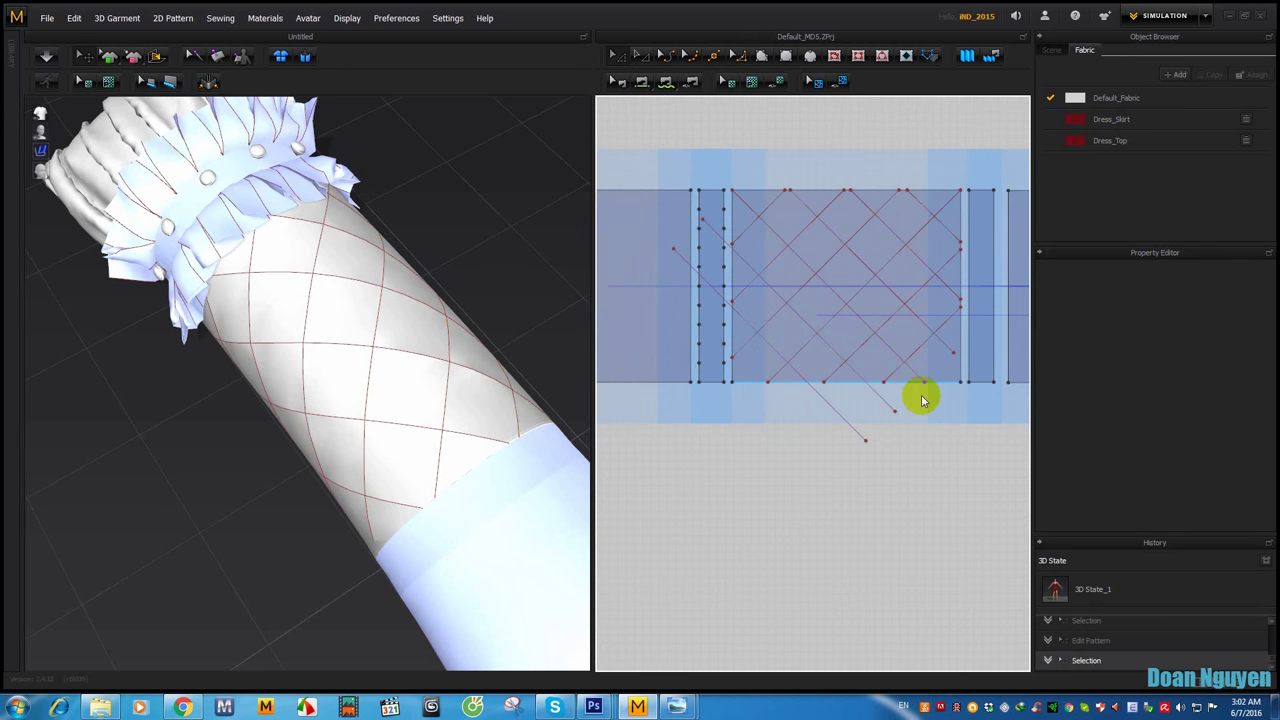
left_click(895, 414)
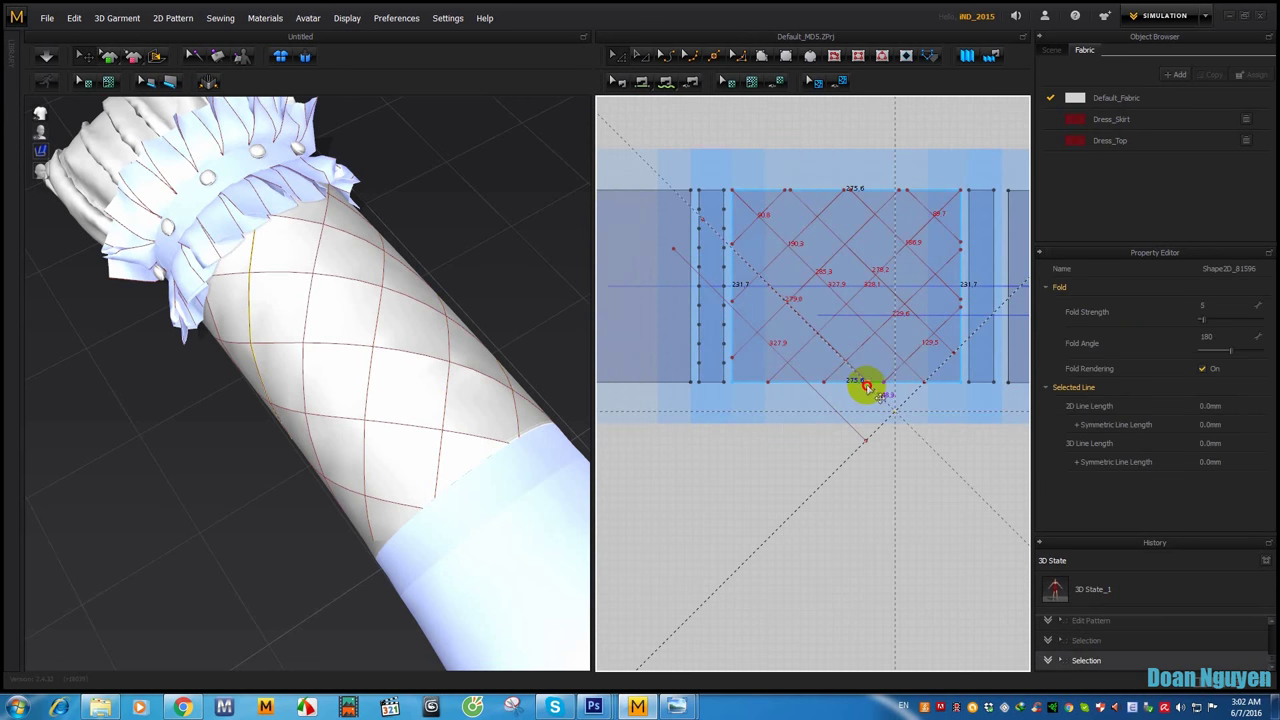
left_click_drag(867, 386, 806, 385)
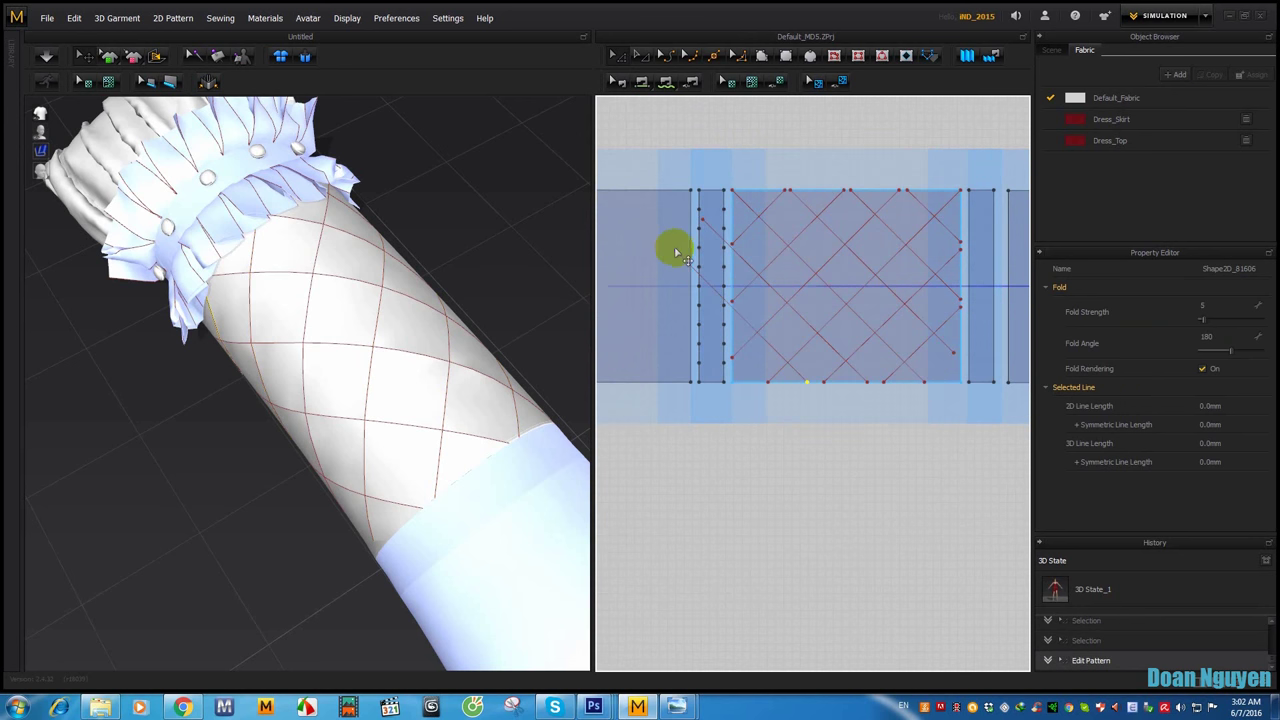
left_click(699, 213)
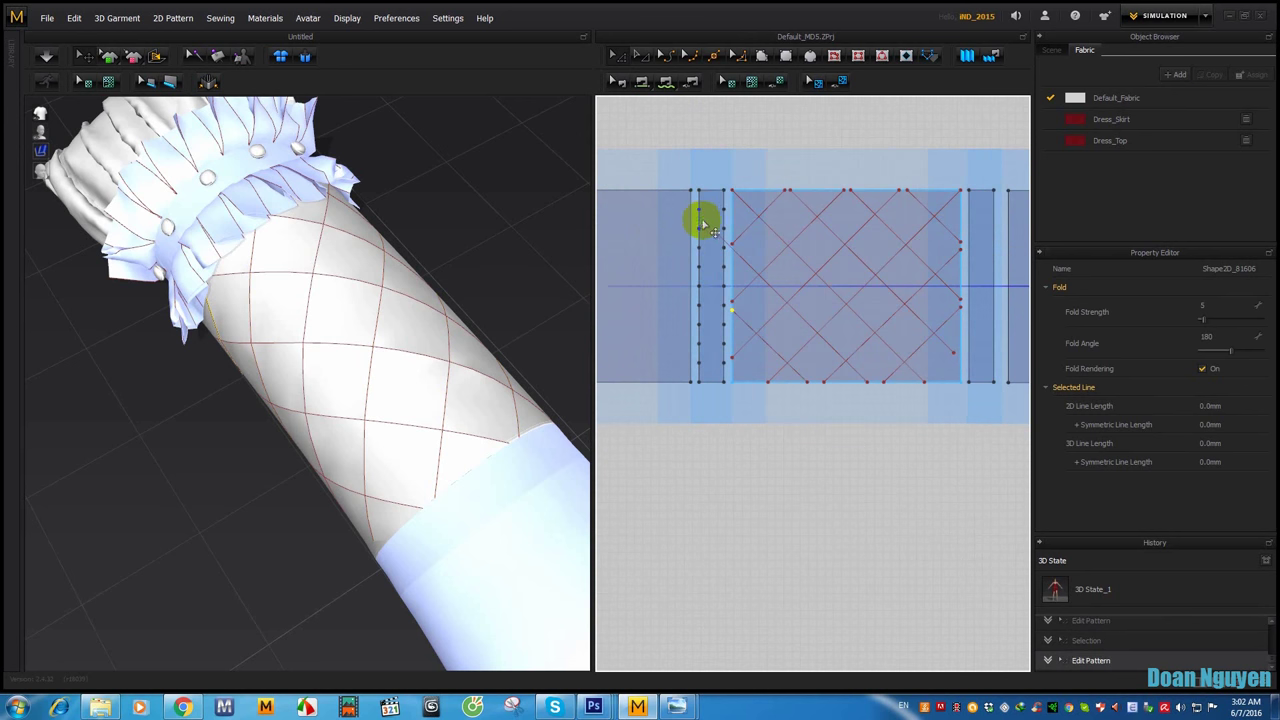
left_click_drag(727, 247, 738, 256)
left_click(843, 475)
scroll(789, 383, "down", 2)
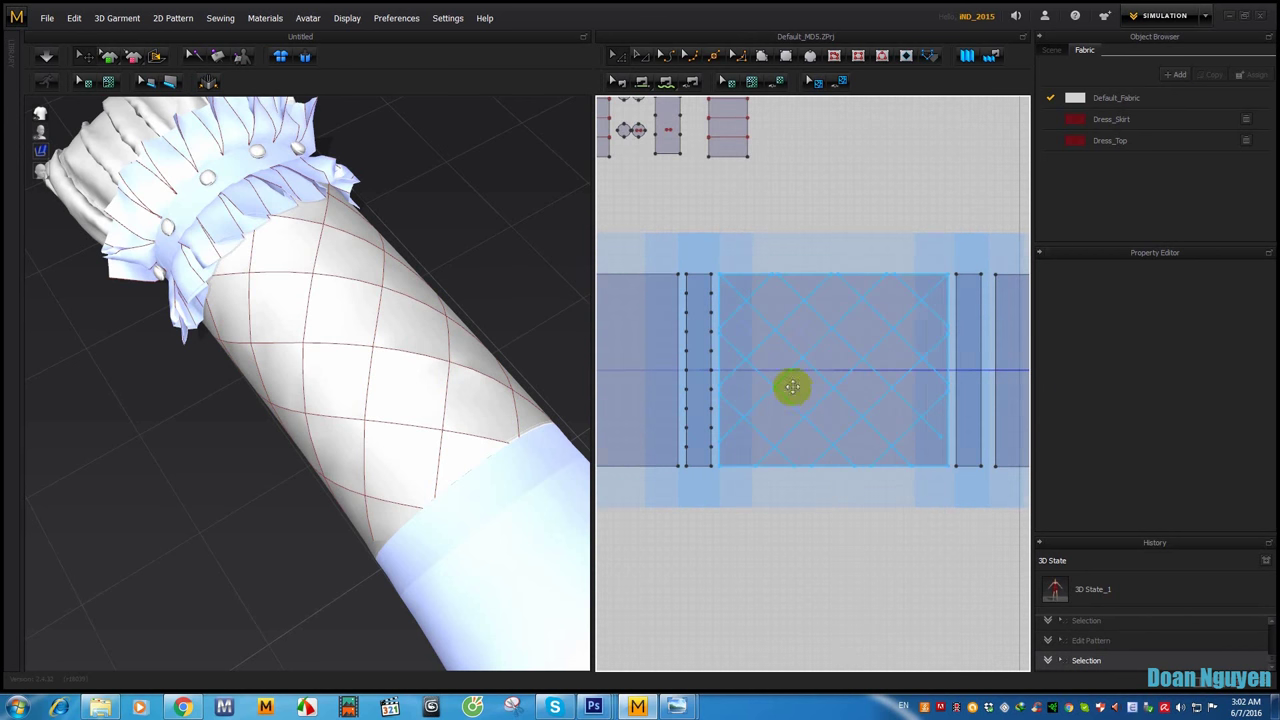
scroll(810, 362, "down", 2)
scroll(814, 356, "down", 1)
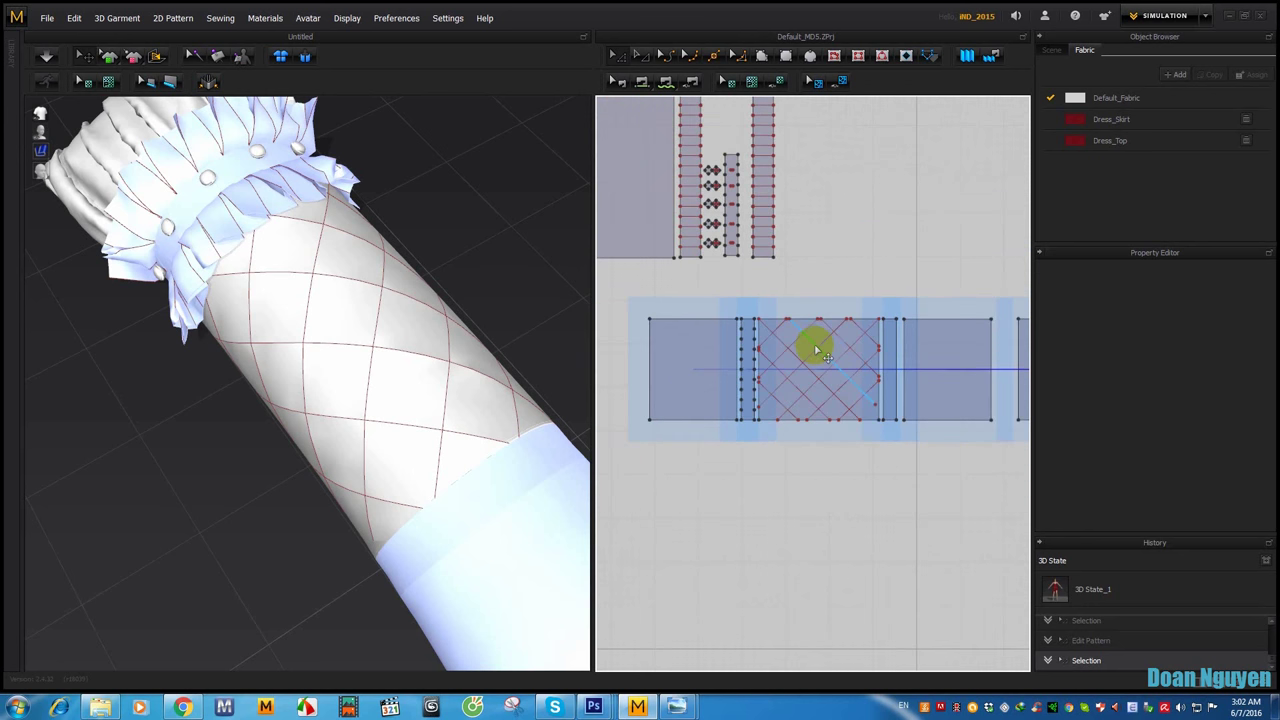
left_click(821, 348)
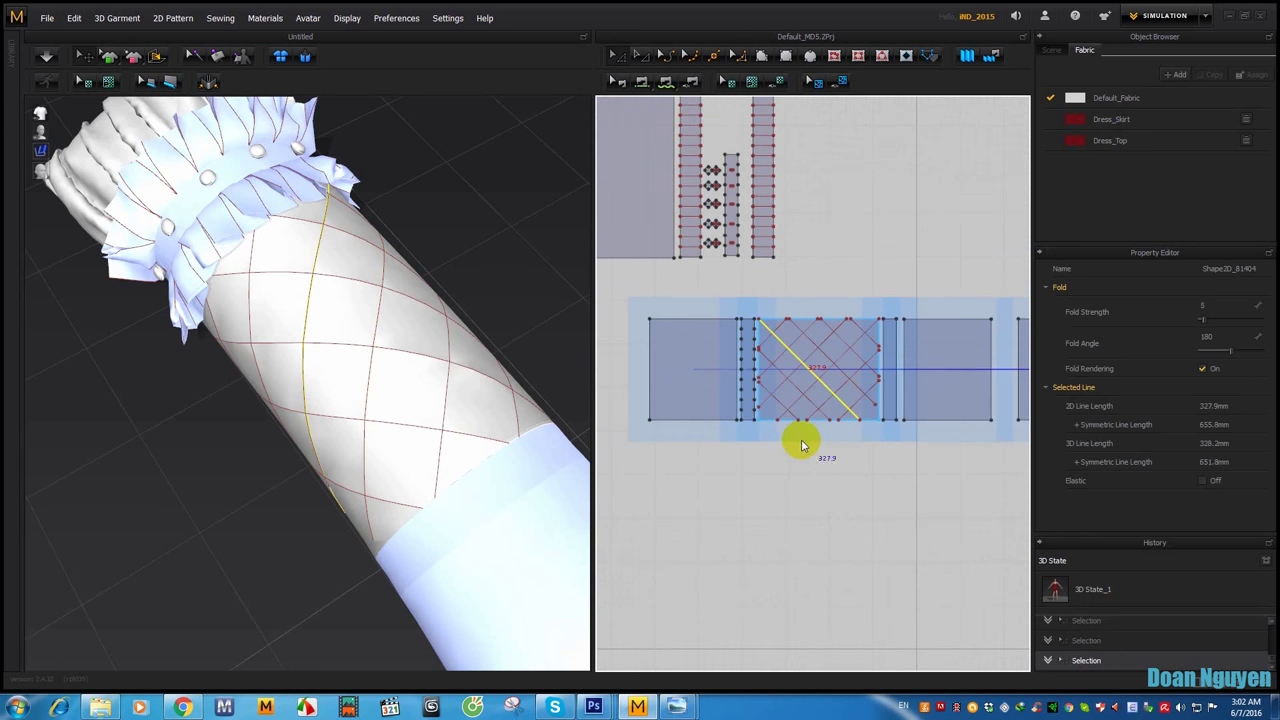
mouse_move(543, 391)
right_mouse_down()
mouse_move(535, 293)
mouse_move(563, 320)
right_mouse_up()
mouse_move(420, 400)
right_mouse_down()
mouse_move(460, 317)
mouse_move(388, 432)
mouse_move(400, 400)
mouse_move(343, 429)
right_mouse_up()
scroll(780, 335, "up", 2)
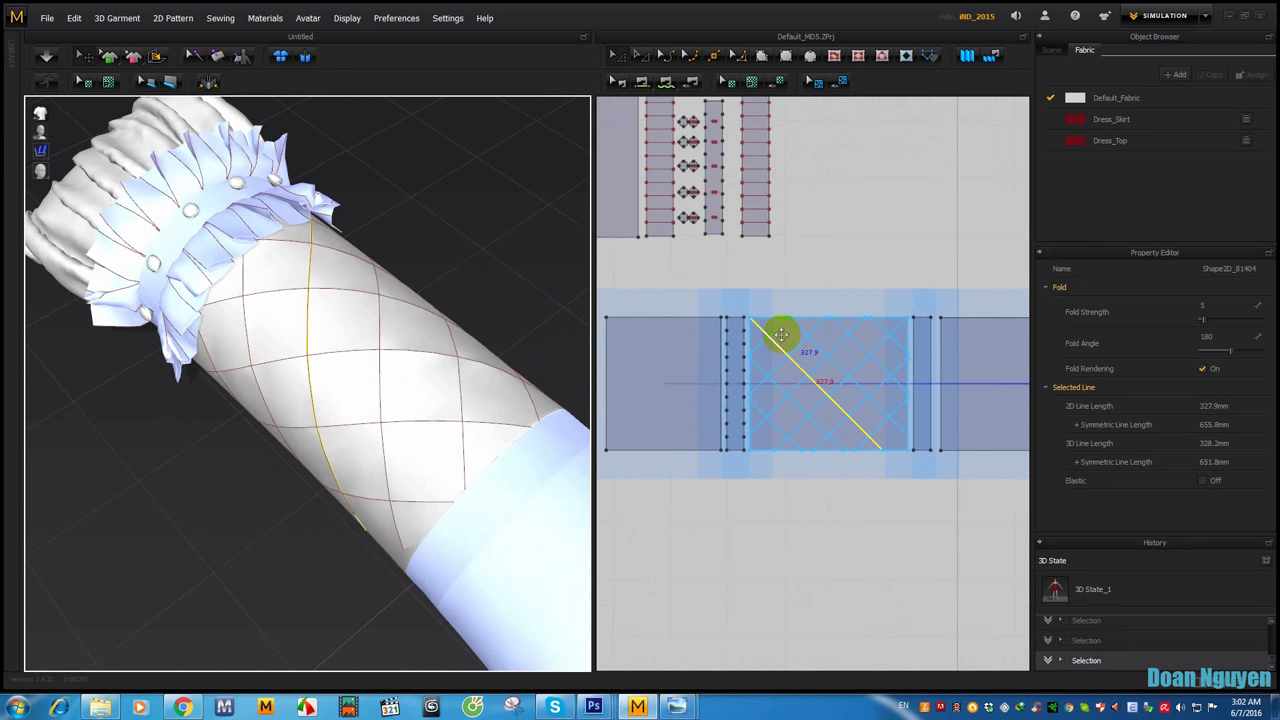
scroll(780, 335, "up", 1)
scroll(757, 377, "up", 1)
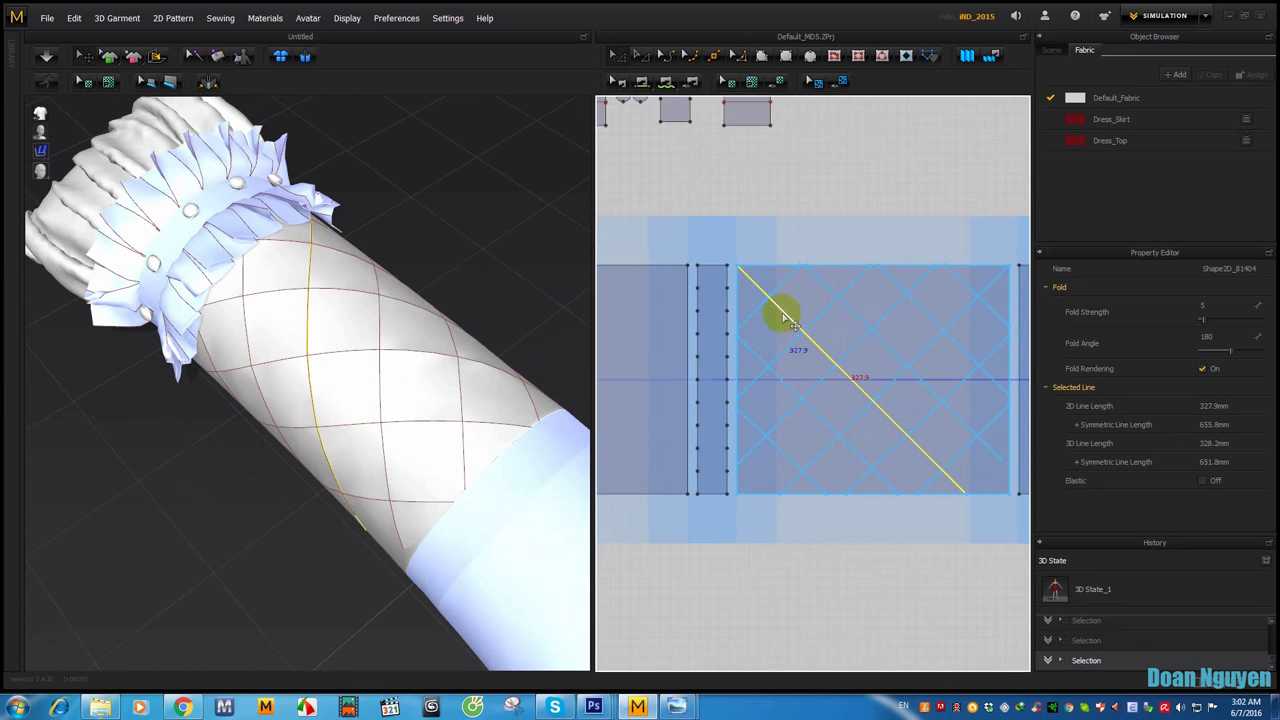
left_click(763, 302)
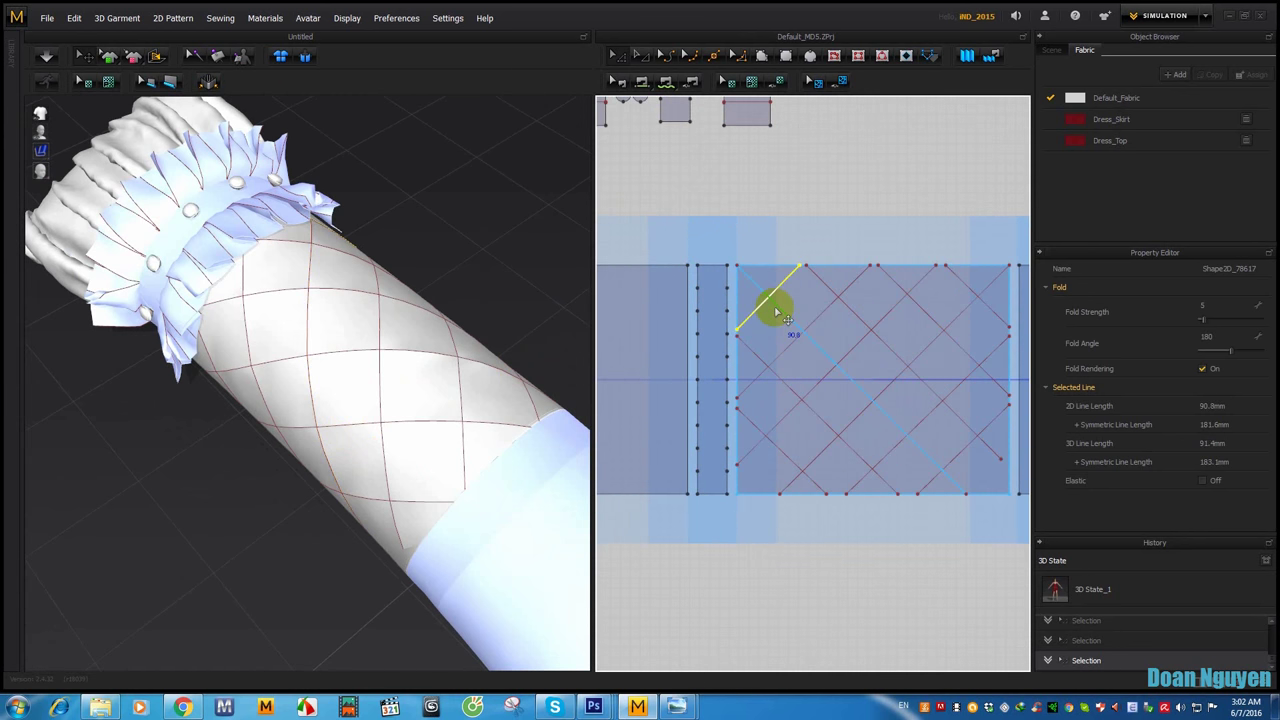
mouse_move(320, 397)
right_mouse_down()
mouse_move(394, 371)
mouse_move(357, 365)
mouse_move(600, 323)
right_mouse_up()
scroll(689, 323, "down", 1)
scroll(703, 323, "down", 1)
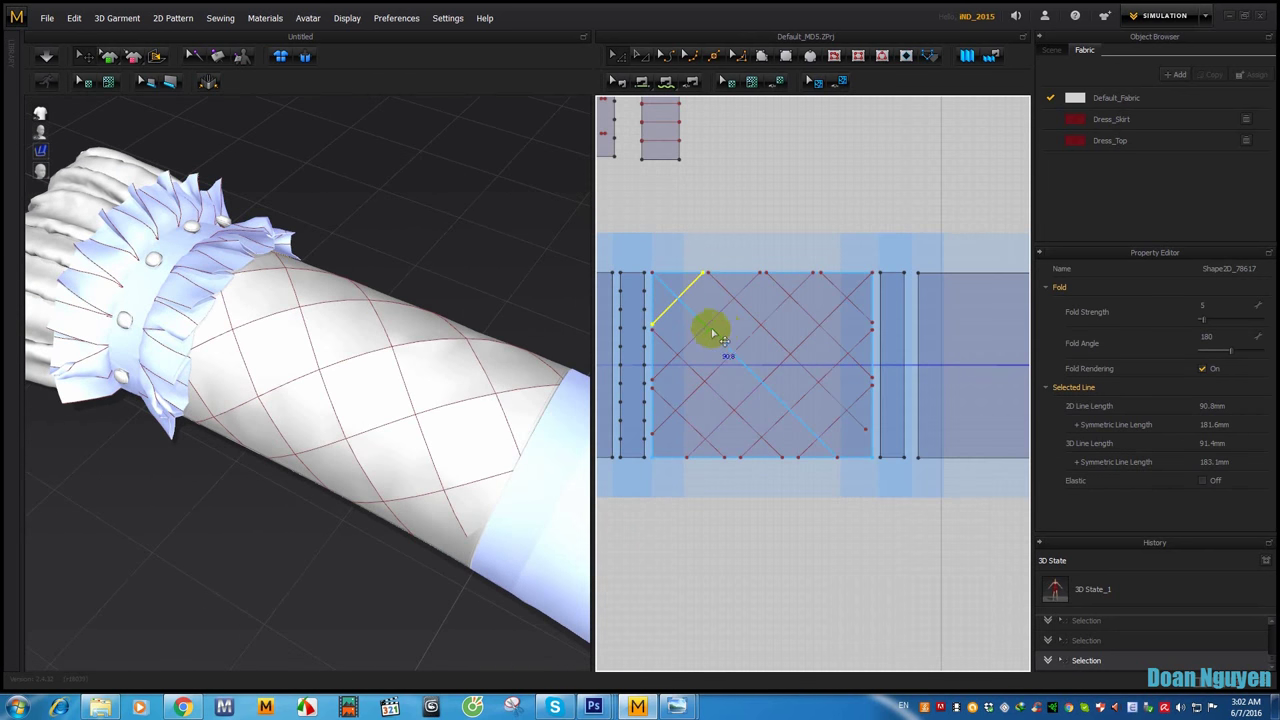
scroll(765, 332, "down", 1)
scroll(767, 334, "down", 1)
scroll(768, 335, "down", 1)
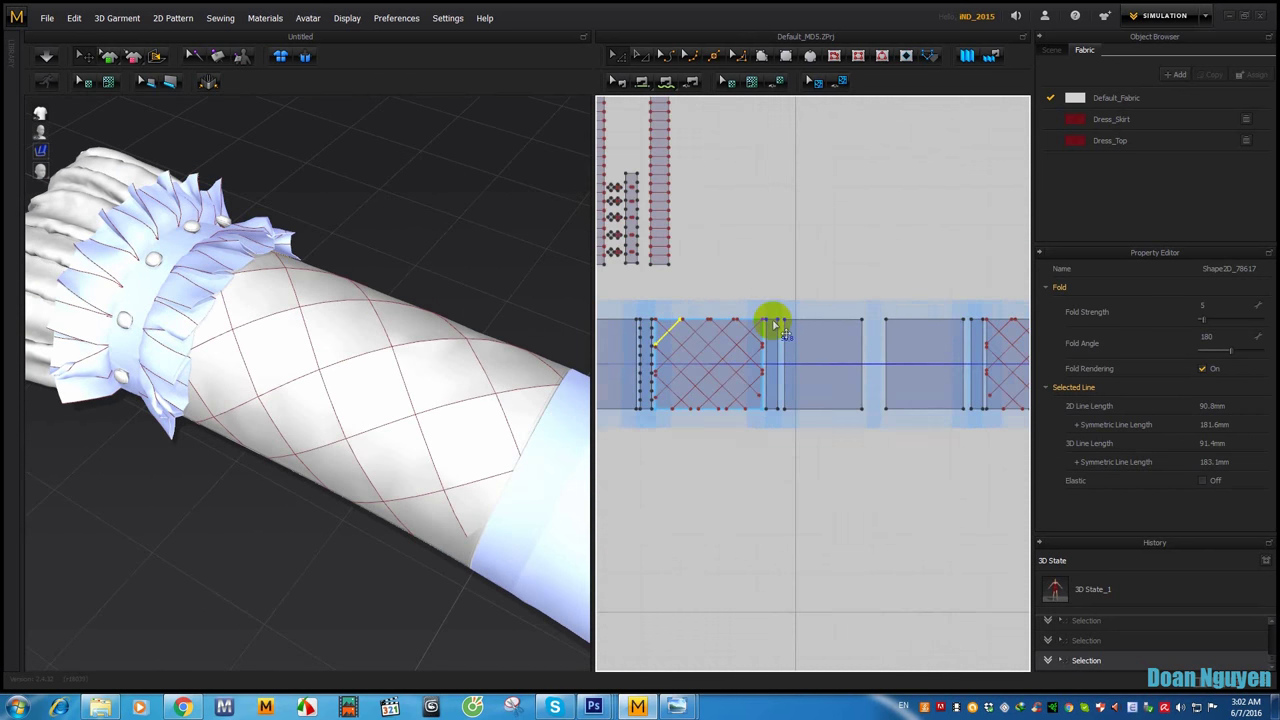
scroll(769, 337, "down", 1)
left_click(765, 343)
scroll(750, 320, "down", 1)
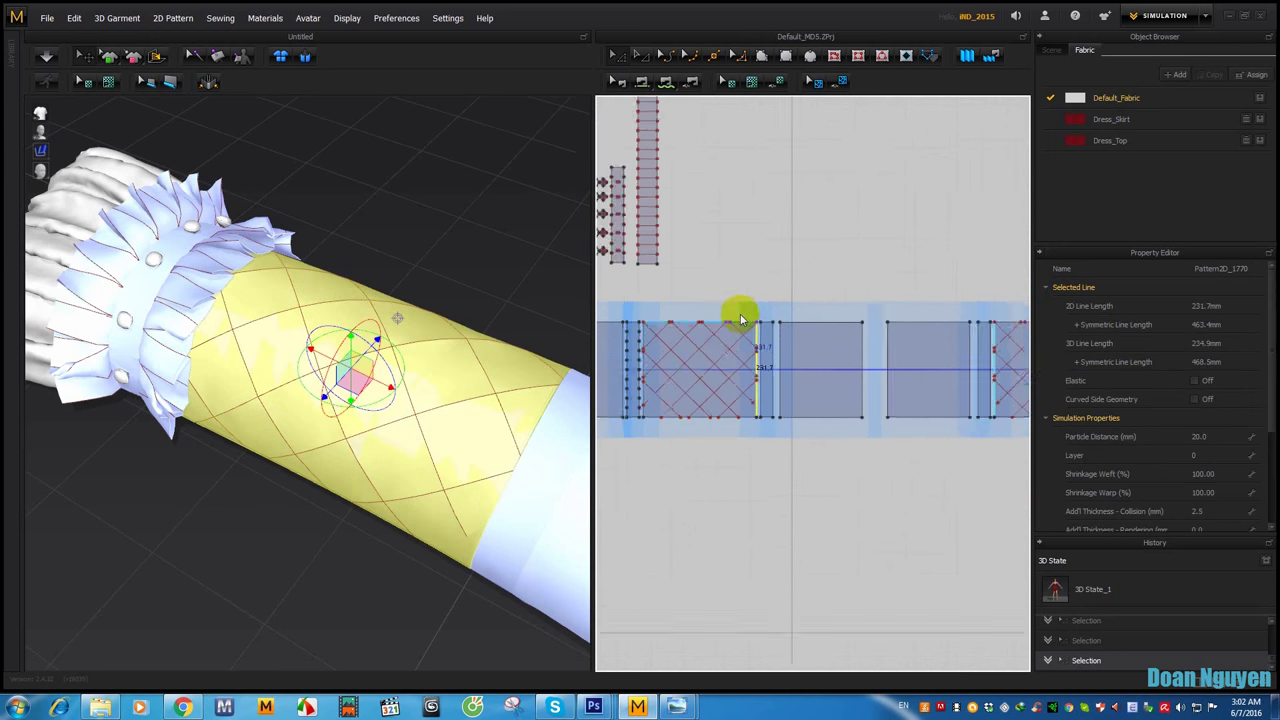
scroll(737, 280, "down", 1)
left_click(737, 246)
Step: Select the frill cuff and button band pieces and mirror-paste a copy beside them
right_click_drag(791, 305, 849, 360)
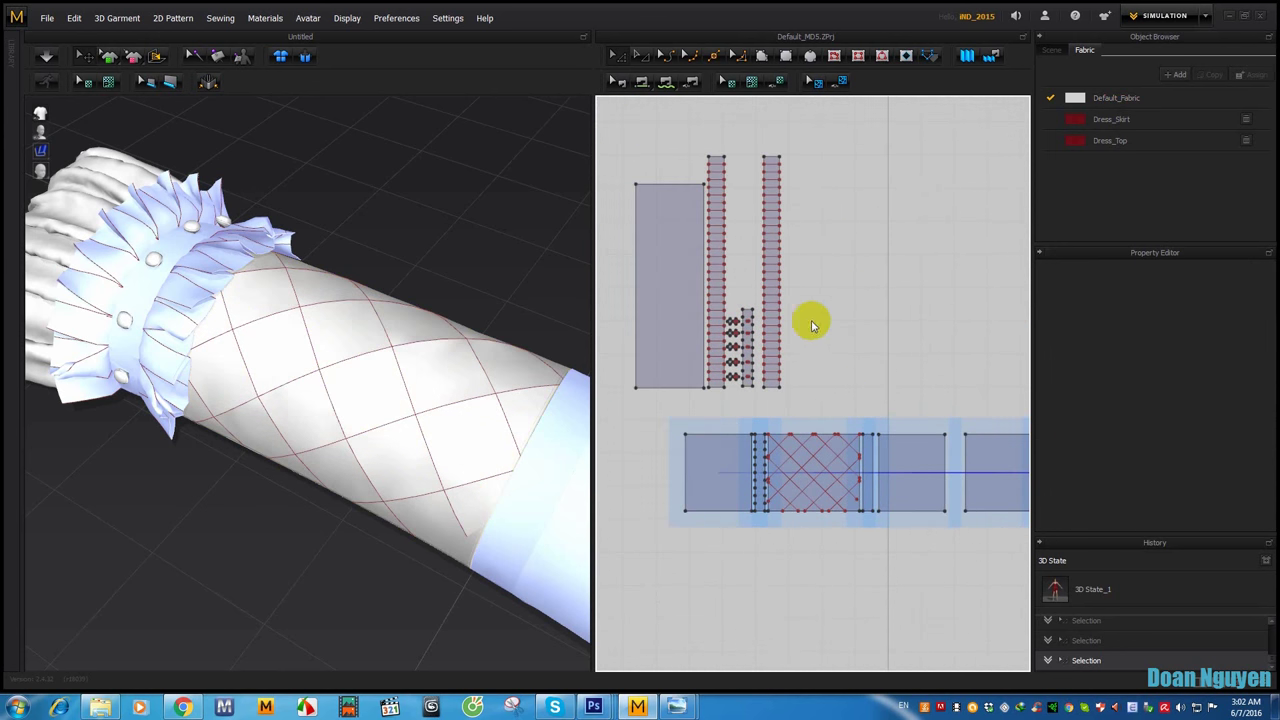
mouse_move(607, 146)
left_mouse_down()
mouse_move(853, 390)
mouse_move(846, 422)
left_mouse_up()
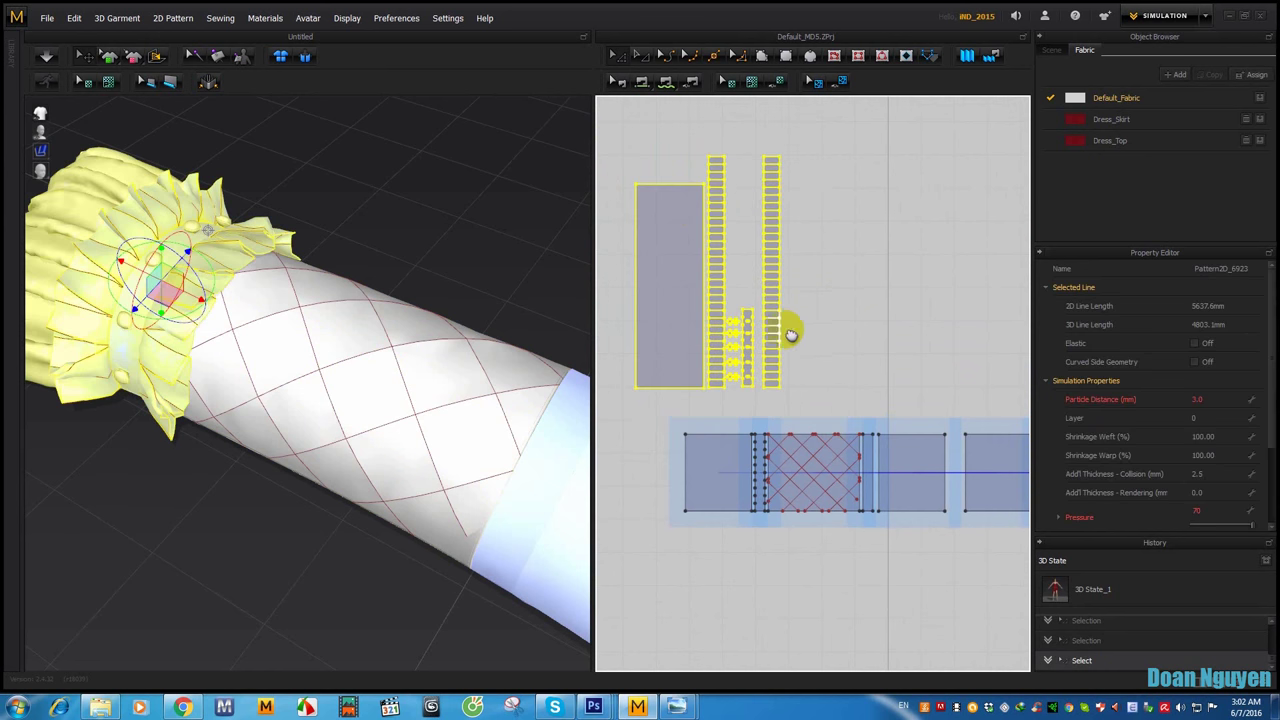
right_click_drag(786, 326, 750, 324)
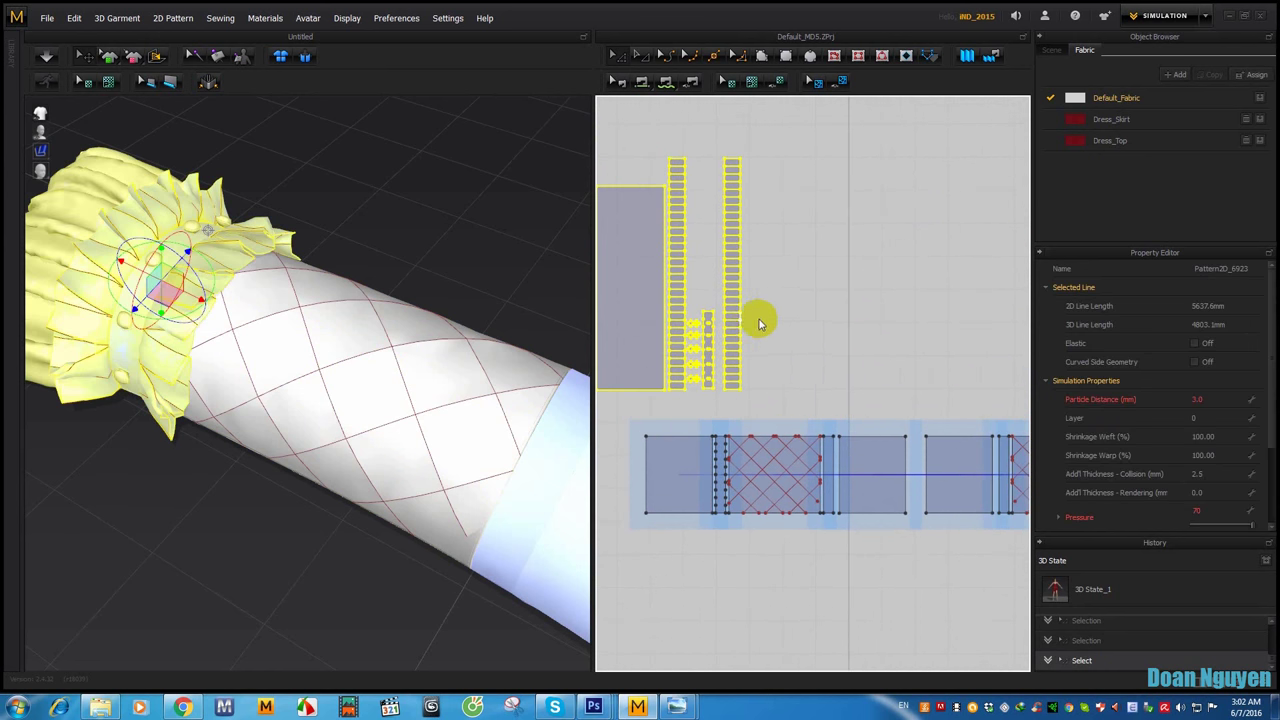
key("ctrl+v")
right_click_drag(894, 311, 887, 266)
left_click_drag(887, 266, 853, 272)
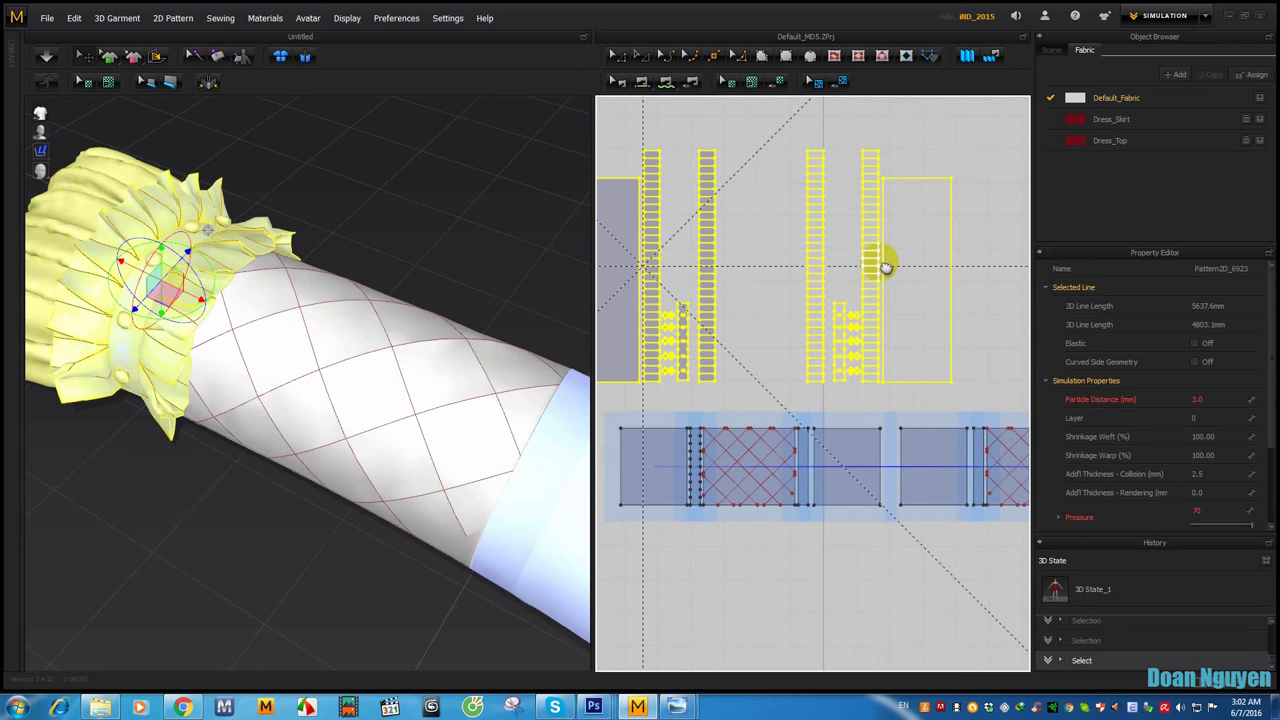
left_click(435, 340)
Step: Move the mirrored cuff copy in 3D to the sleeve's opposite end
scroll(425, 330, "down", 3)
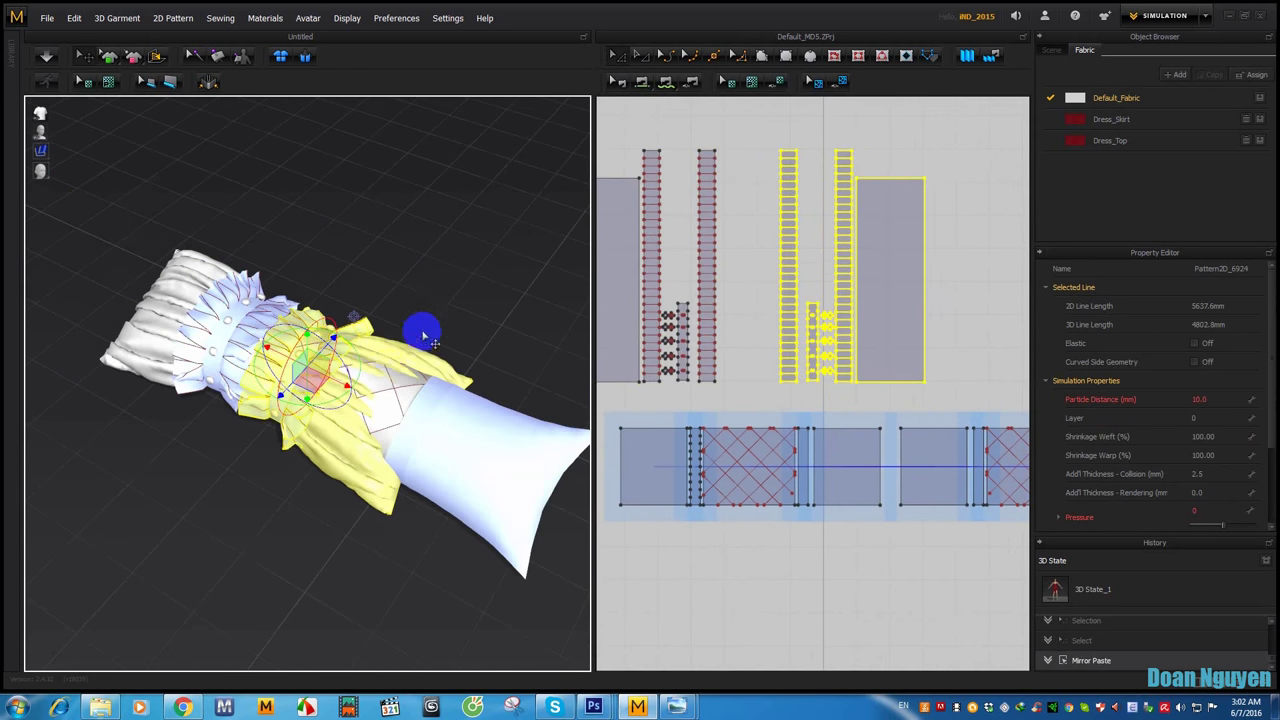
right_click_drag(423, 331, 355, 390)
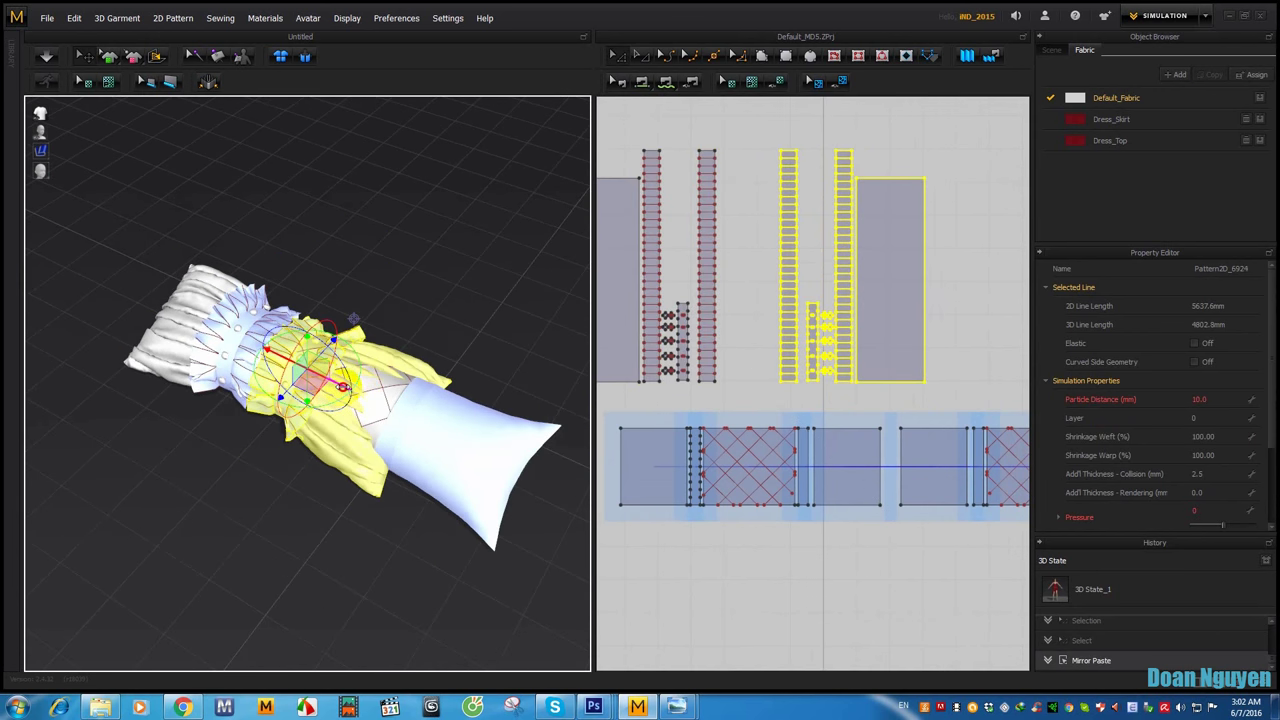
left_click_drag(342, 386, 457, 430)
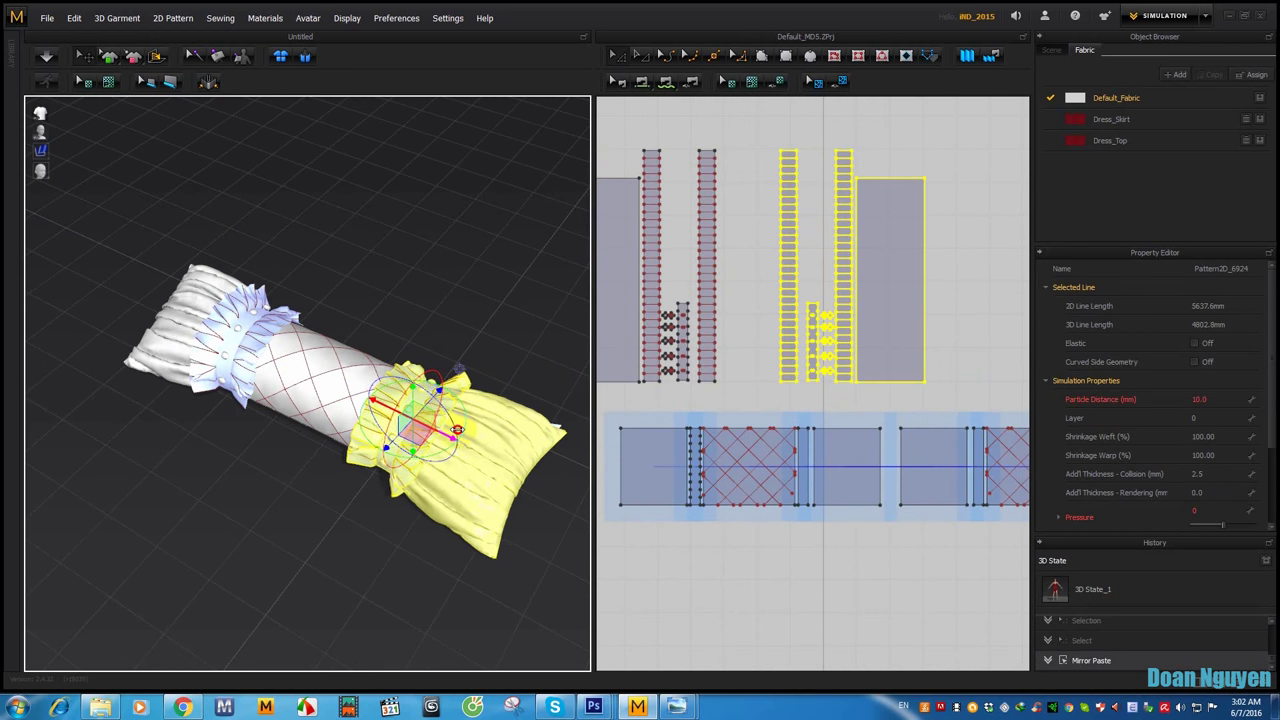
mouse_move(457, 430)
right_mouse_down()
mouse_move(425, 413)
mouse_move(457, 385)
right_mouse_up()
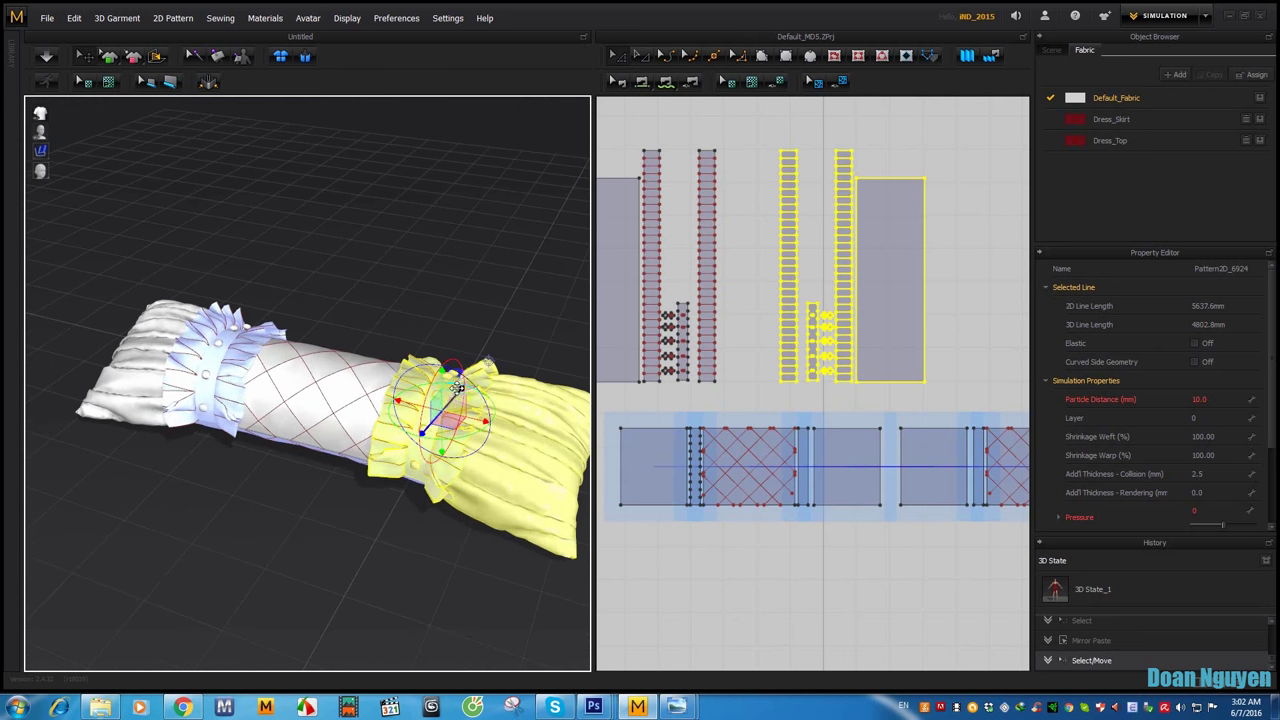
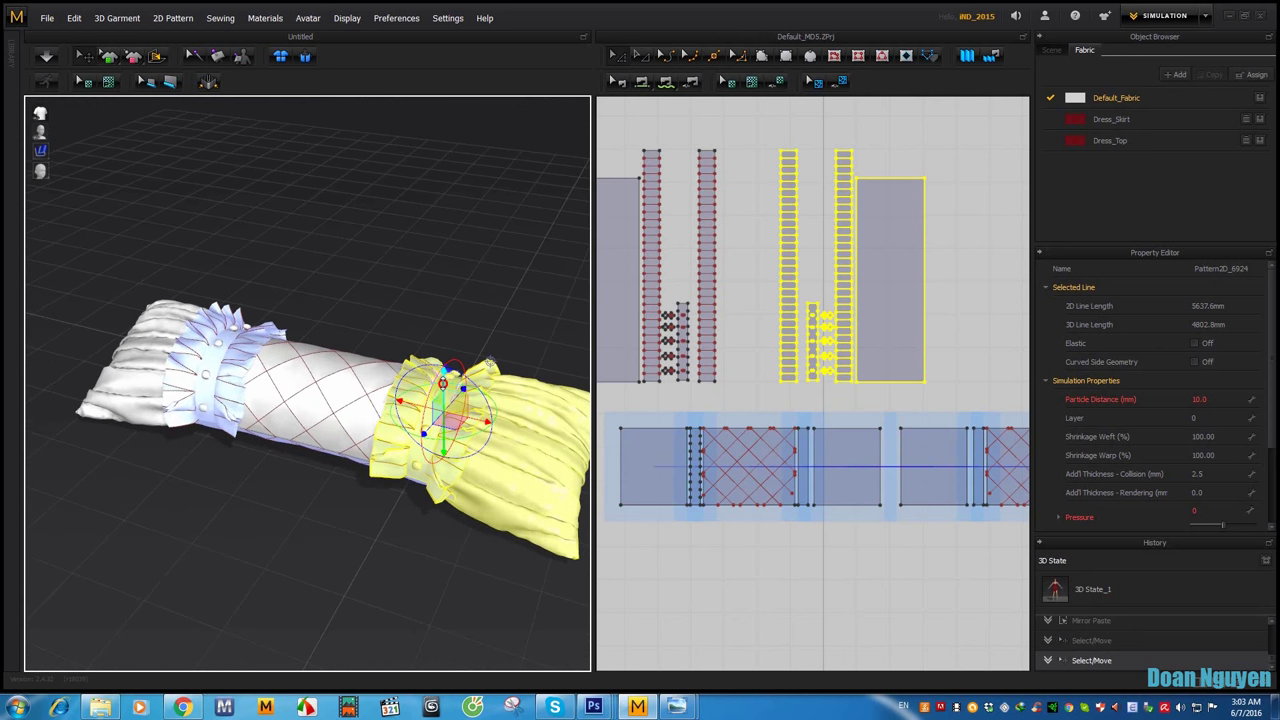
Step: With Edit Sewing in the 2D window, box-select the old seams on the long pleated strip and delete them
left_click(751, 323)
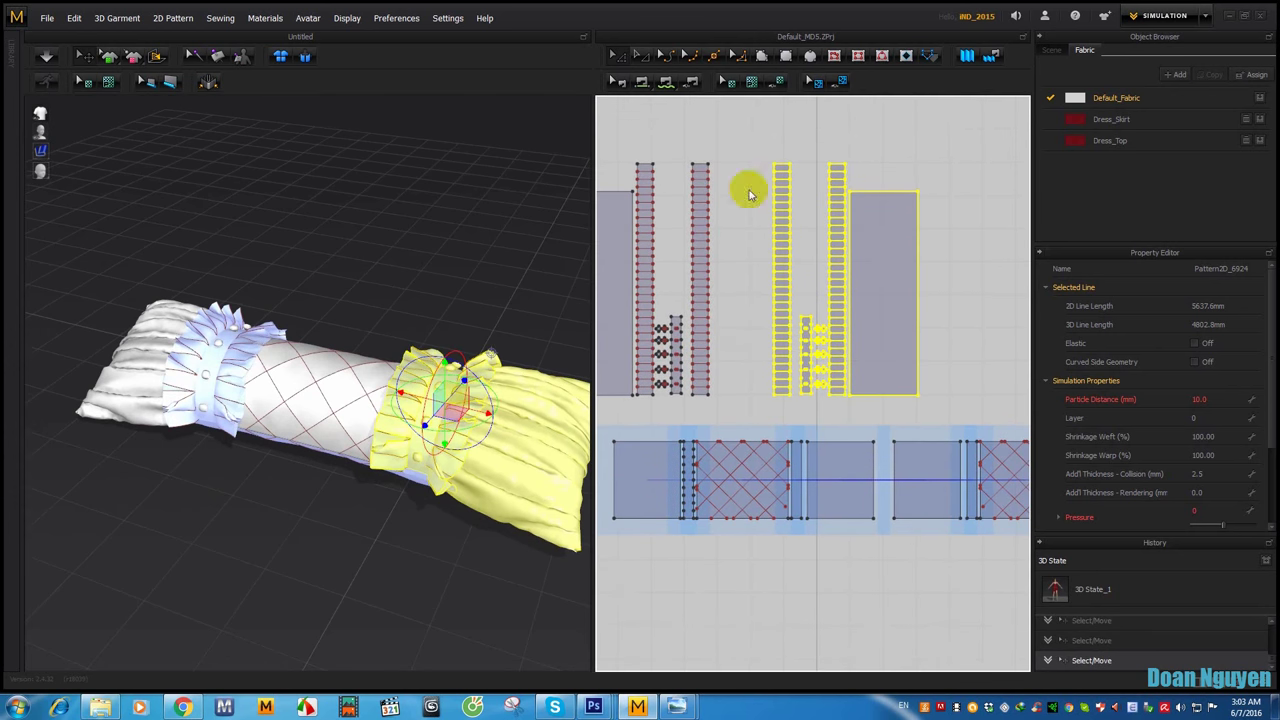
left_click(646, 83)
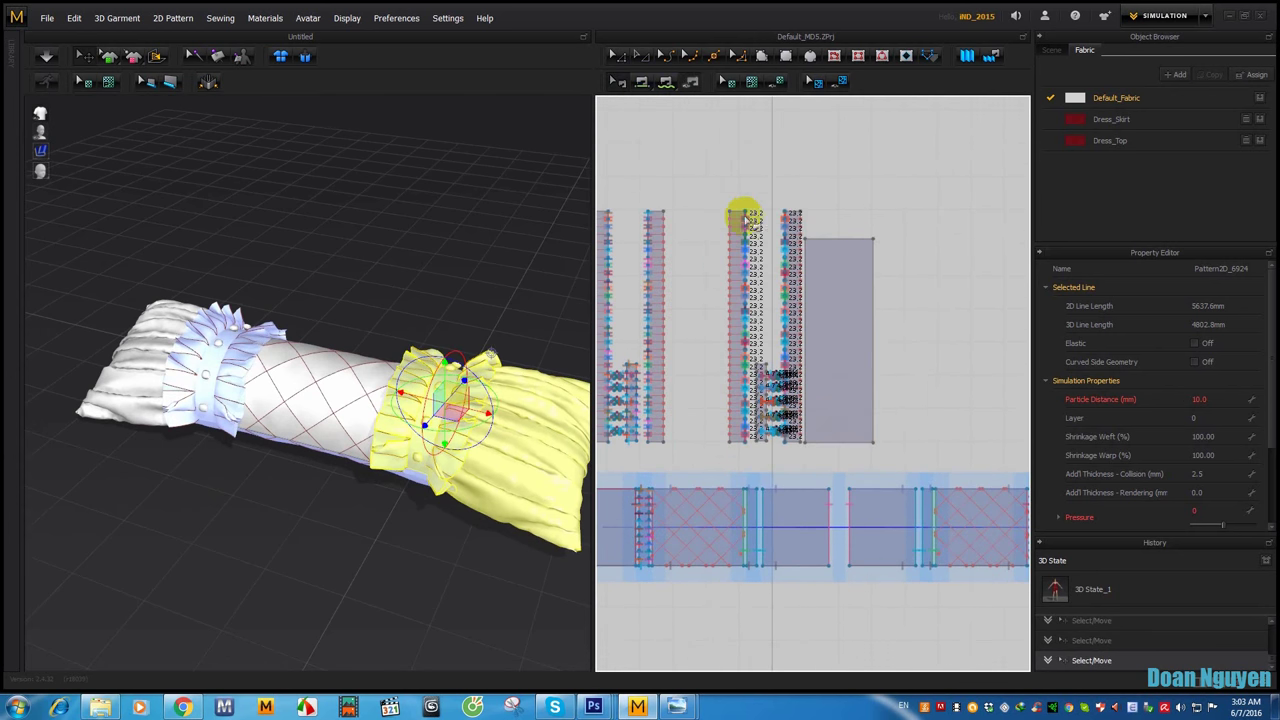
left_click_drag(736, 200, 712, 459)
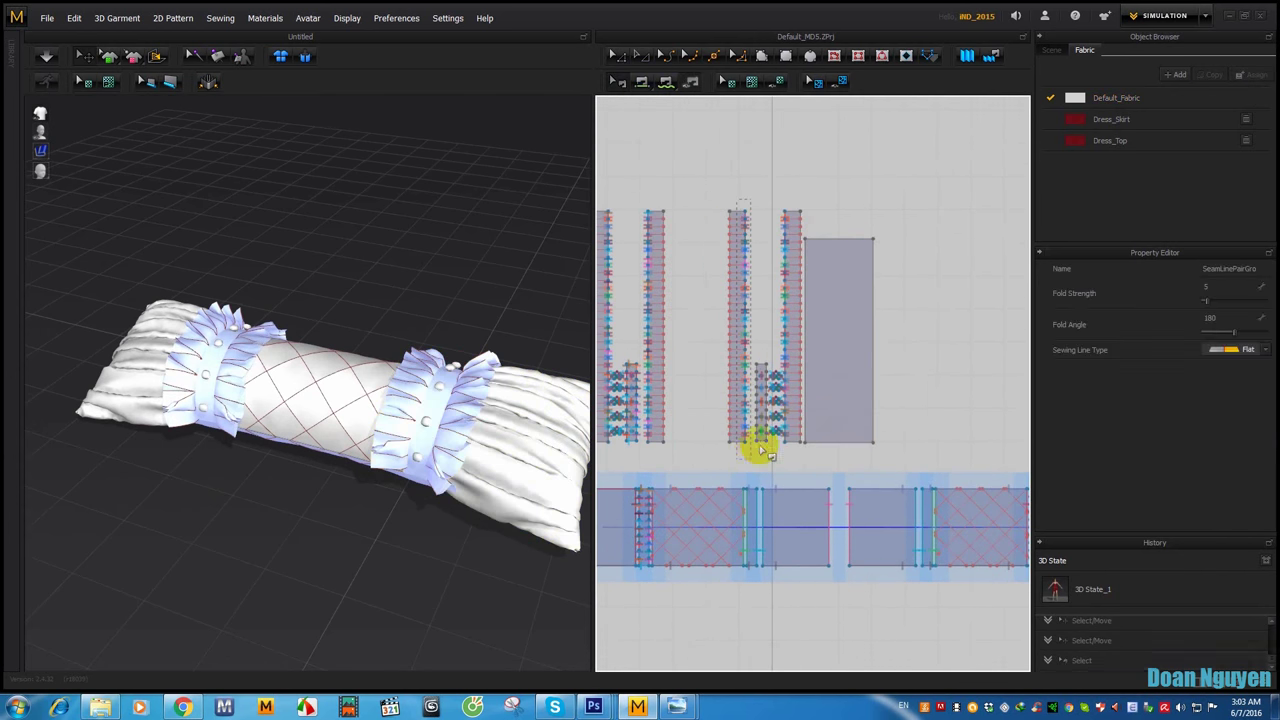
middle_click_drag(791, 349, 797, 194)
scroll(813, 165, "up", 5)
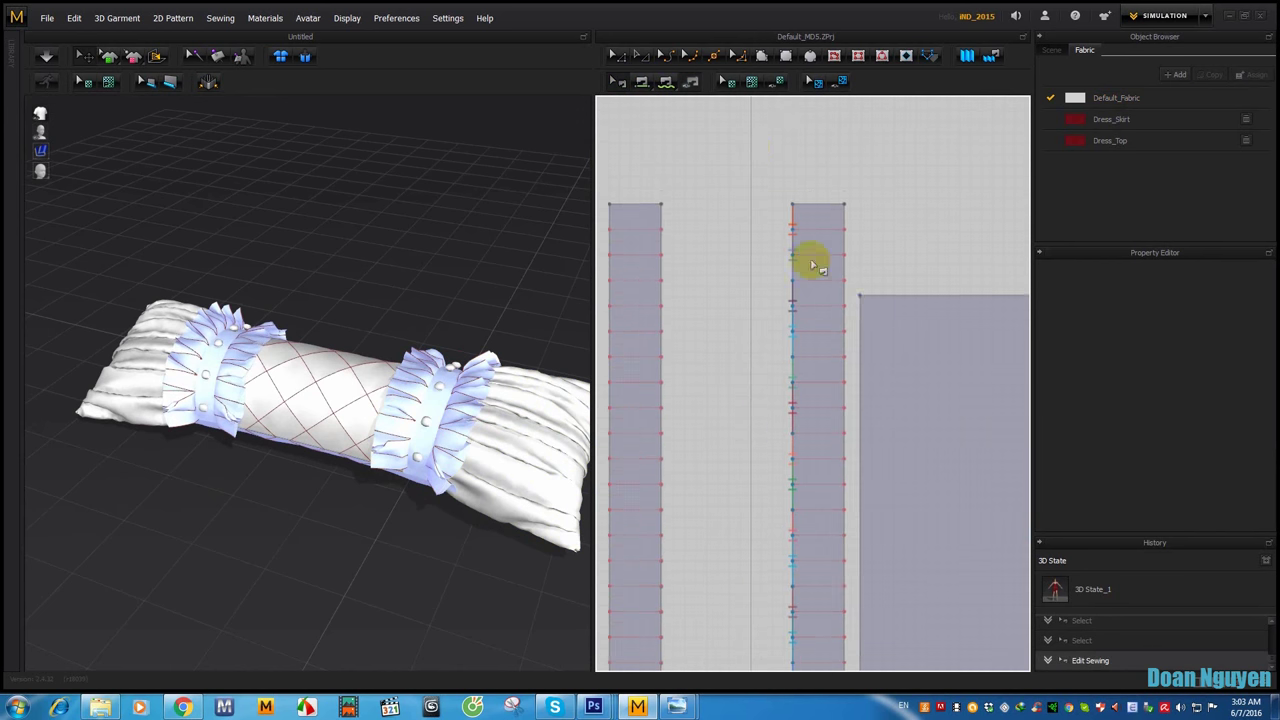
middle_click_drag(809, 257, 774, 129)
scroll(786, 120, "down", 3)
scroll(772, 238, "up", 2)
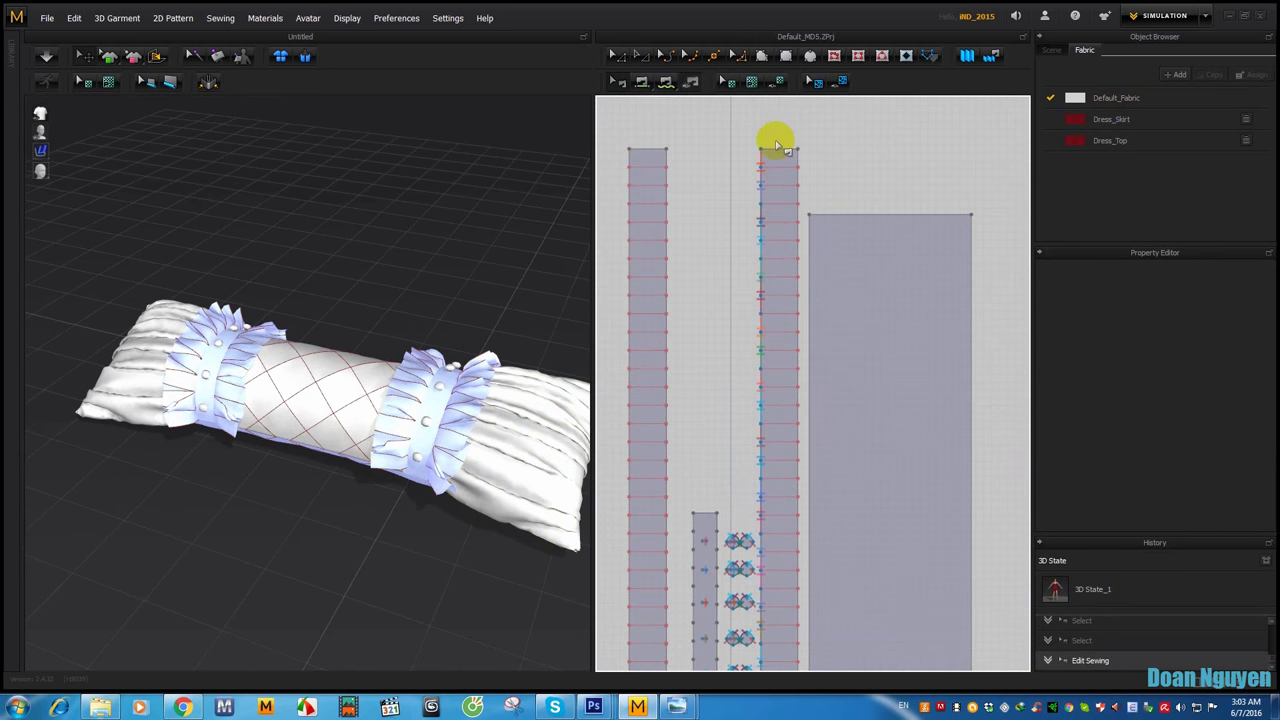
scroll(767, 157, "down", 2)
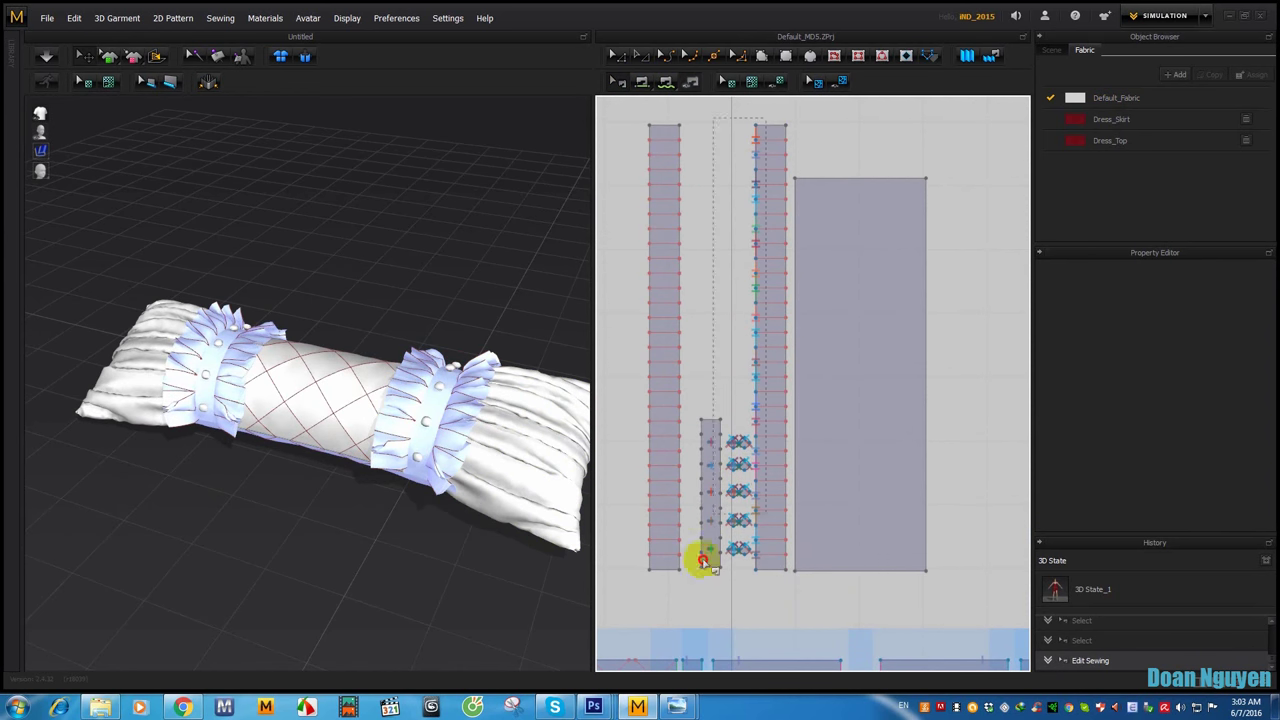
key("Delete")
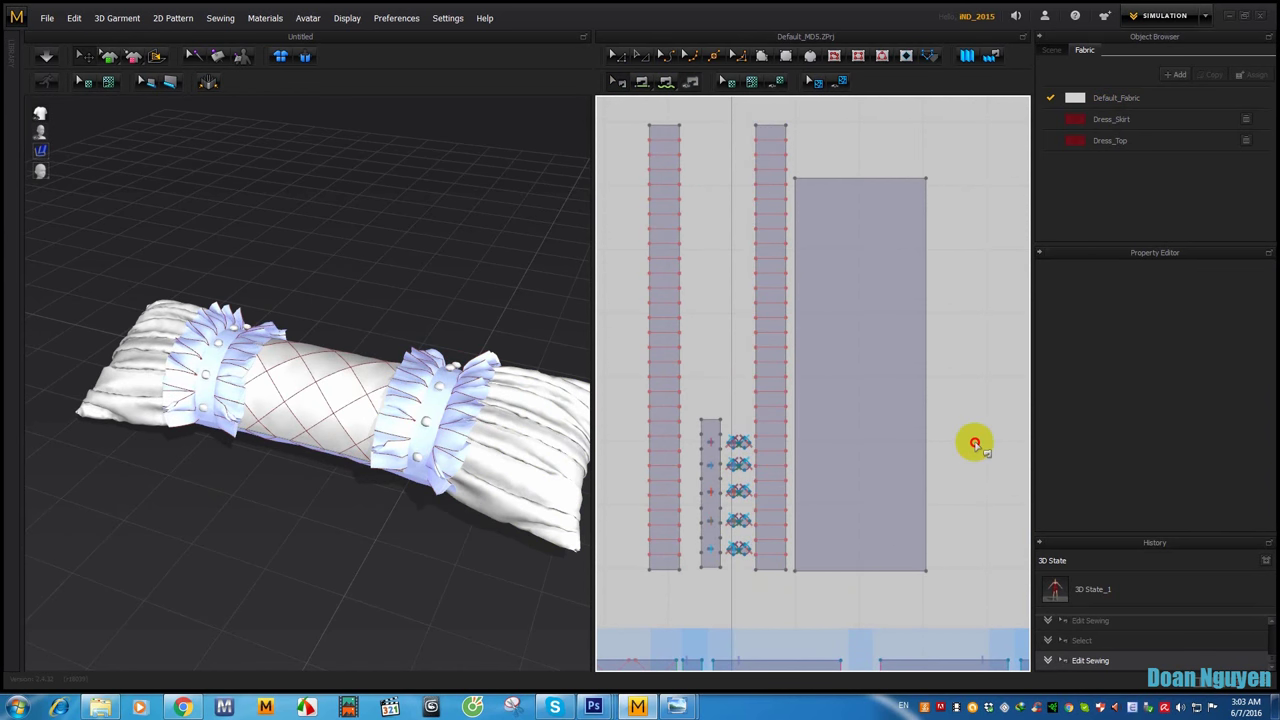
scroll(800, 330, "down", 3)
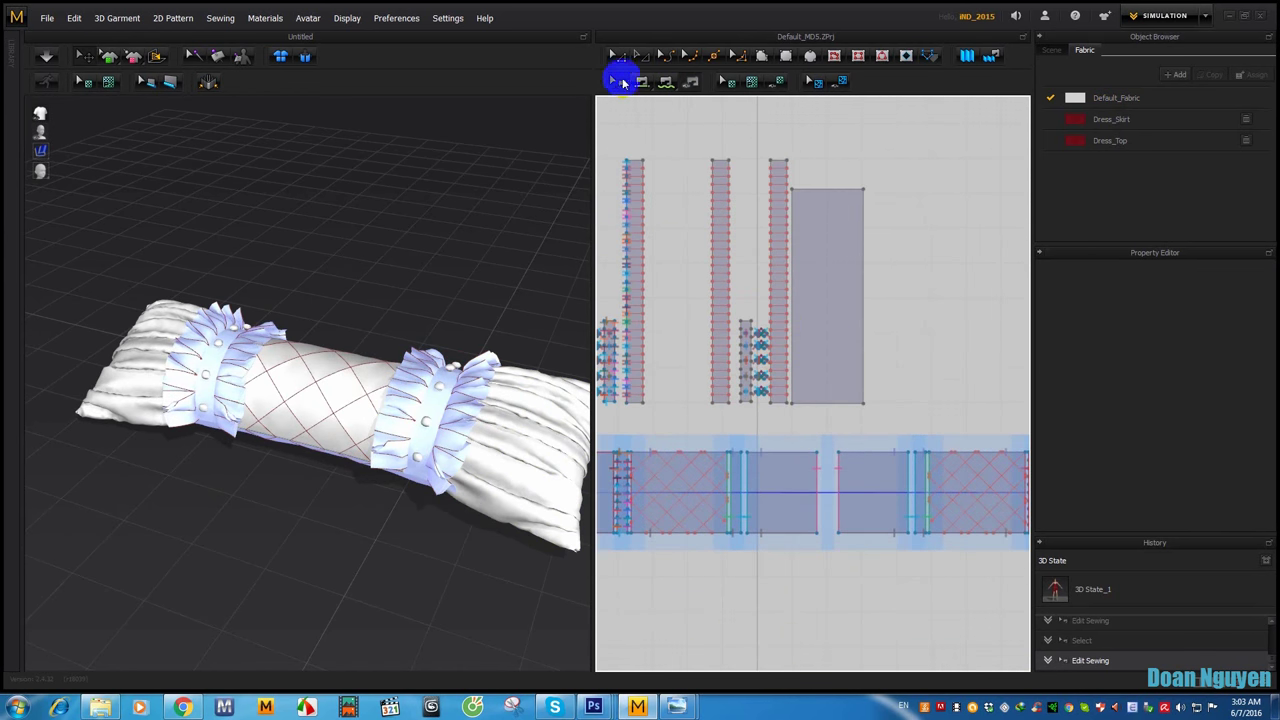
Step: Segment-sew the tall rectangle's right and top edges to the lower panel's 200.0 edges
left_click(862, 232)
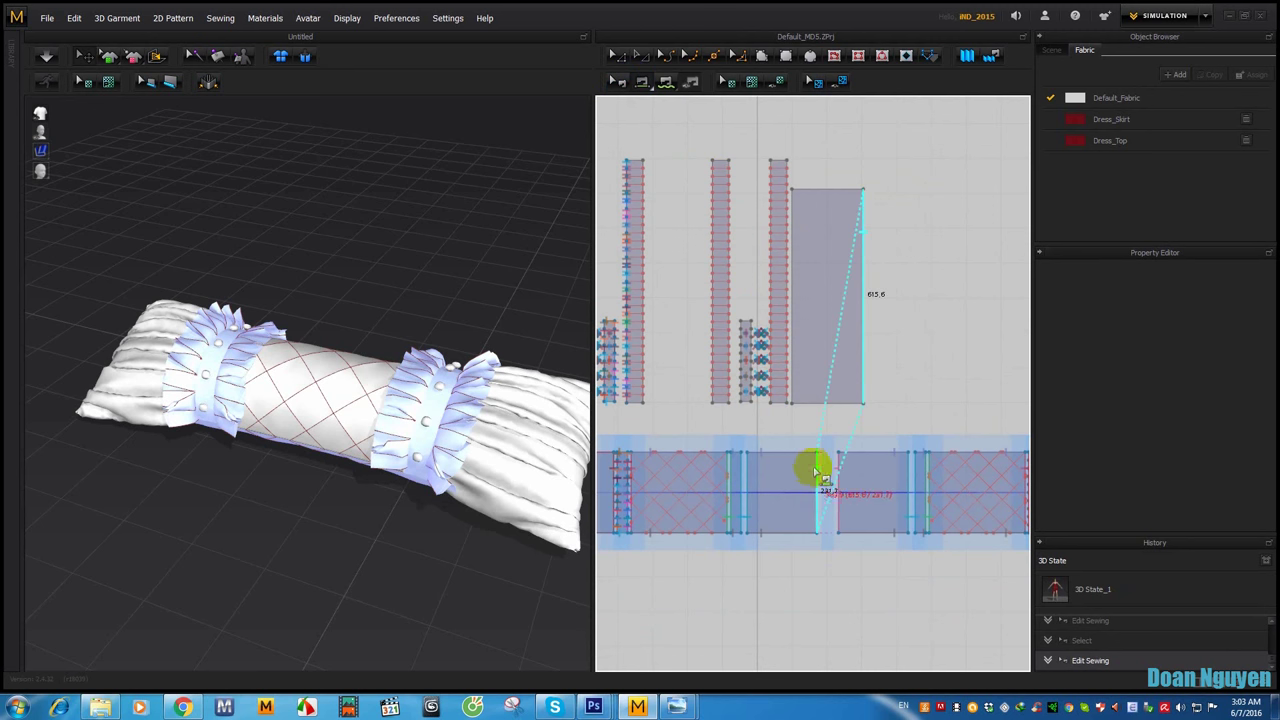
left_click(817, 472)
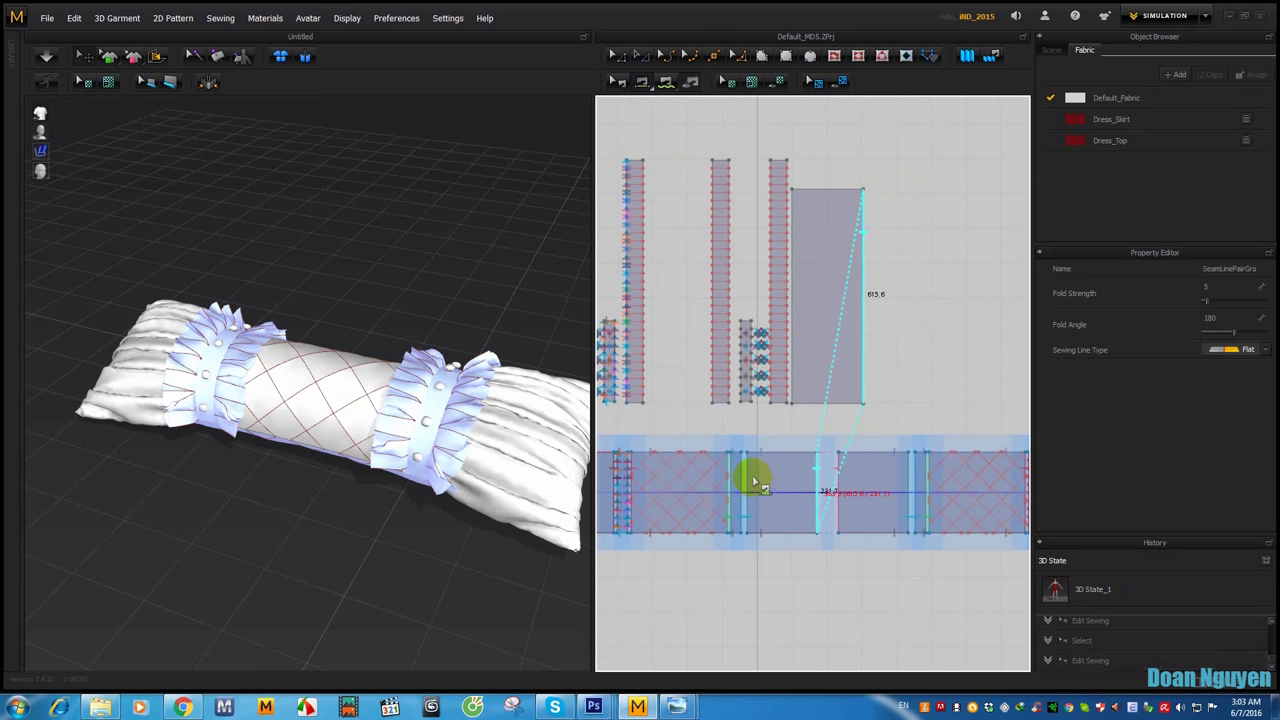
left_click(808, 203)
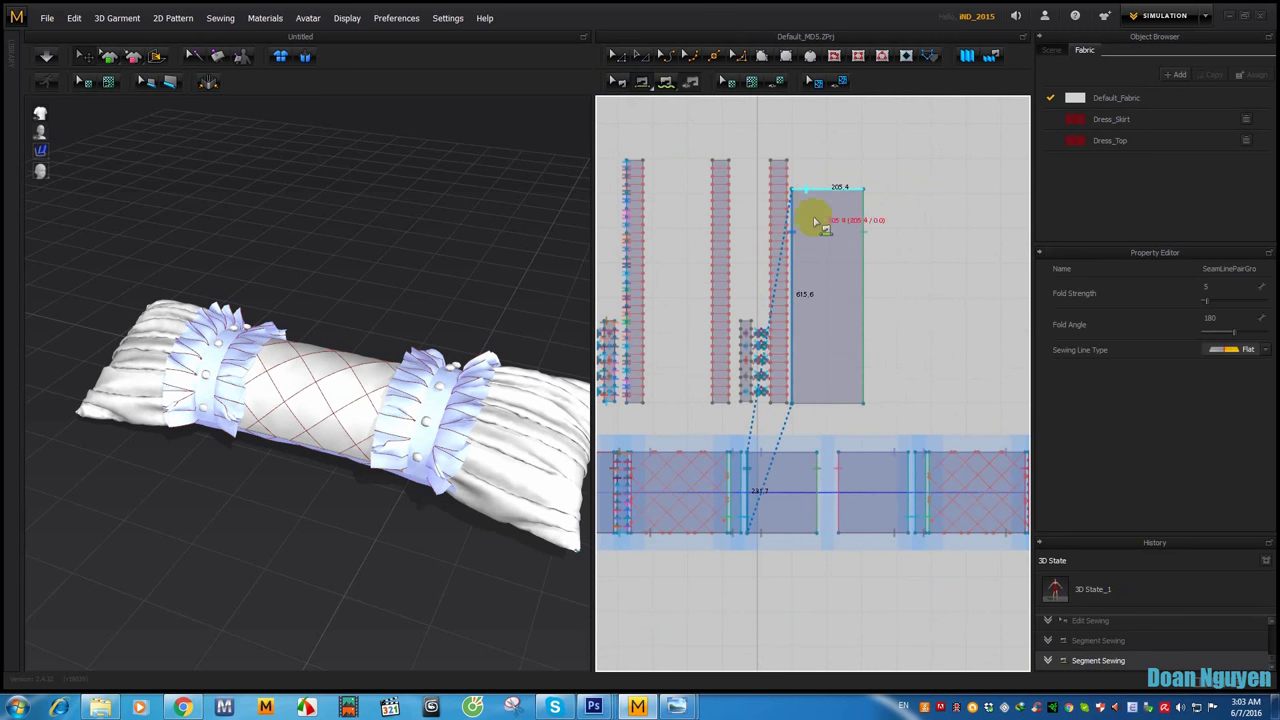
left_click(762, 452)
left_click(766, 530)
left_click(807, 410)
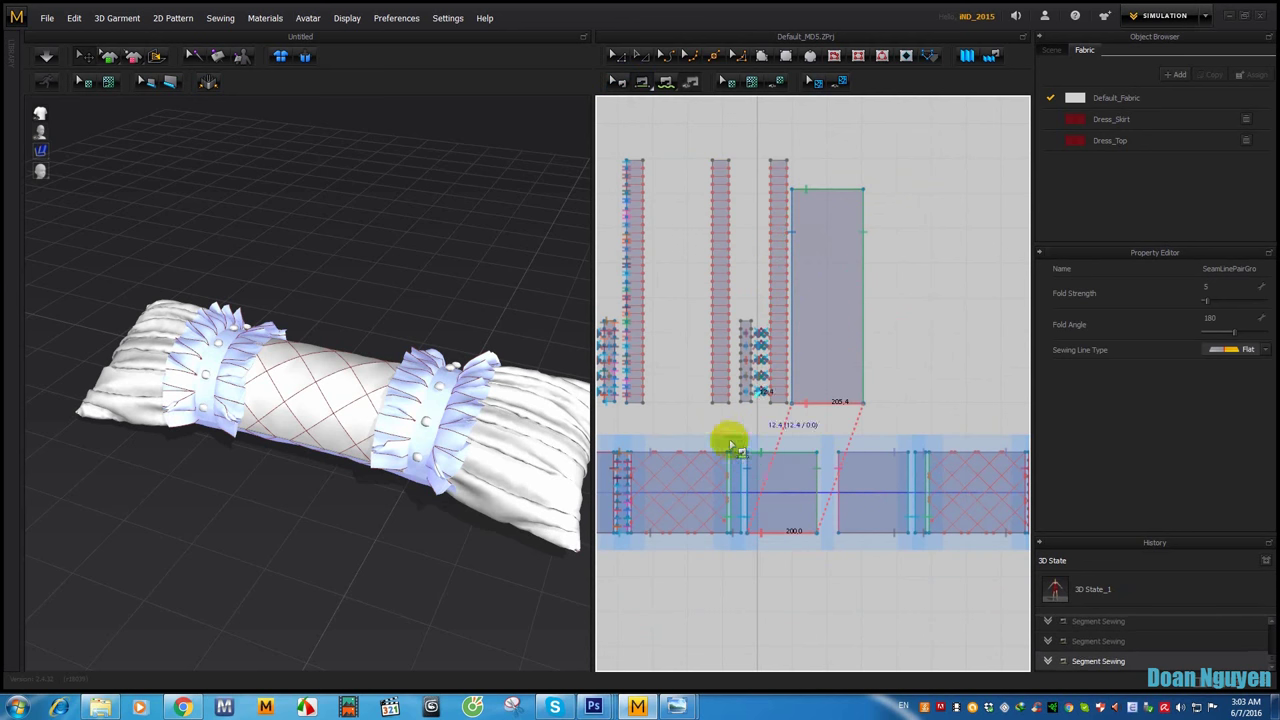
scroll(700, 380, "up", 2)
scroll(735, 400, "up", 2)
Step: Switch to Edit Pattern and select the narrow band's edge
left_click(632, 76)
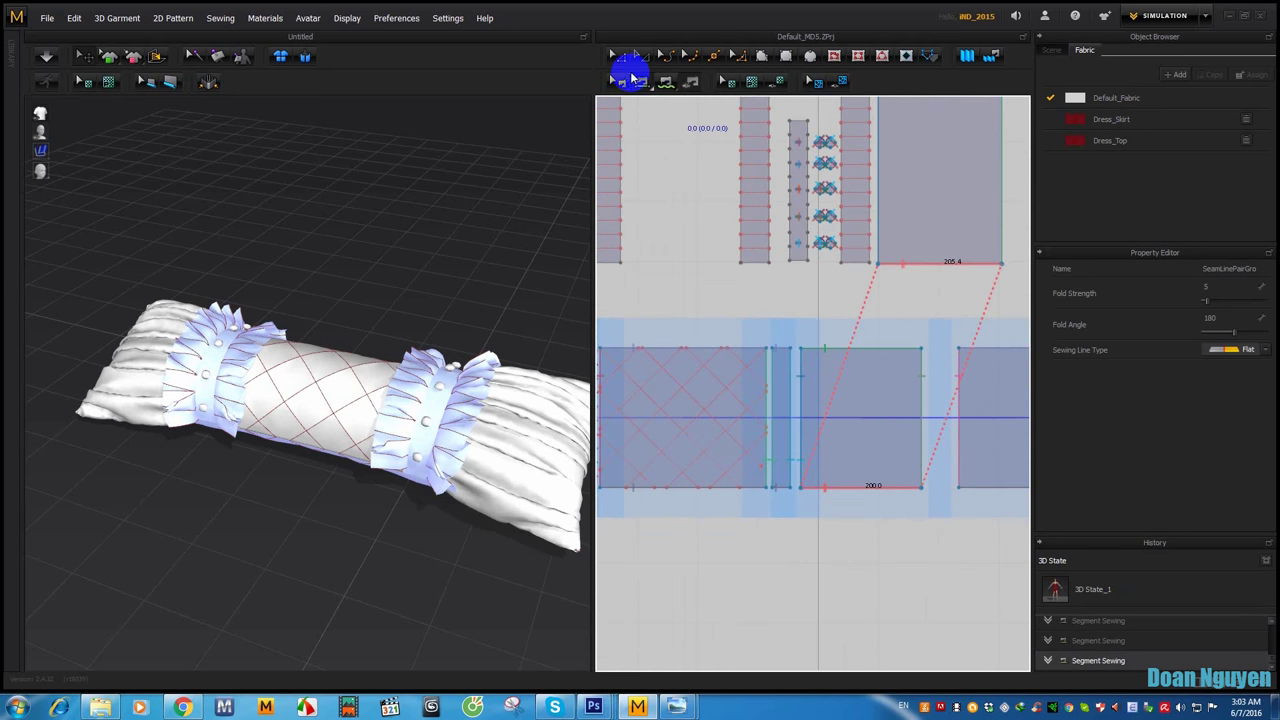
left_click(620, 62)
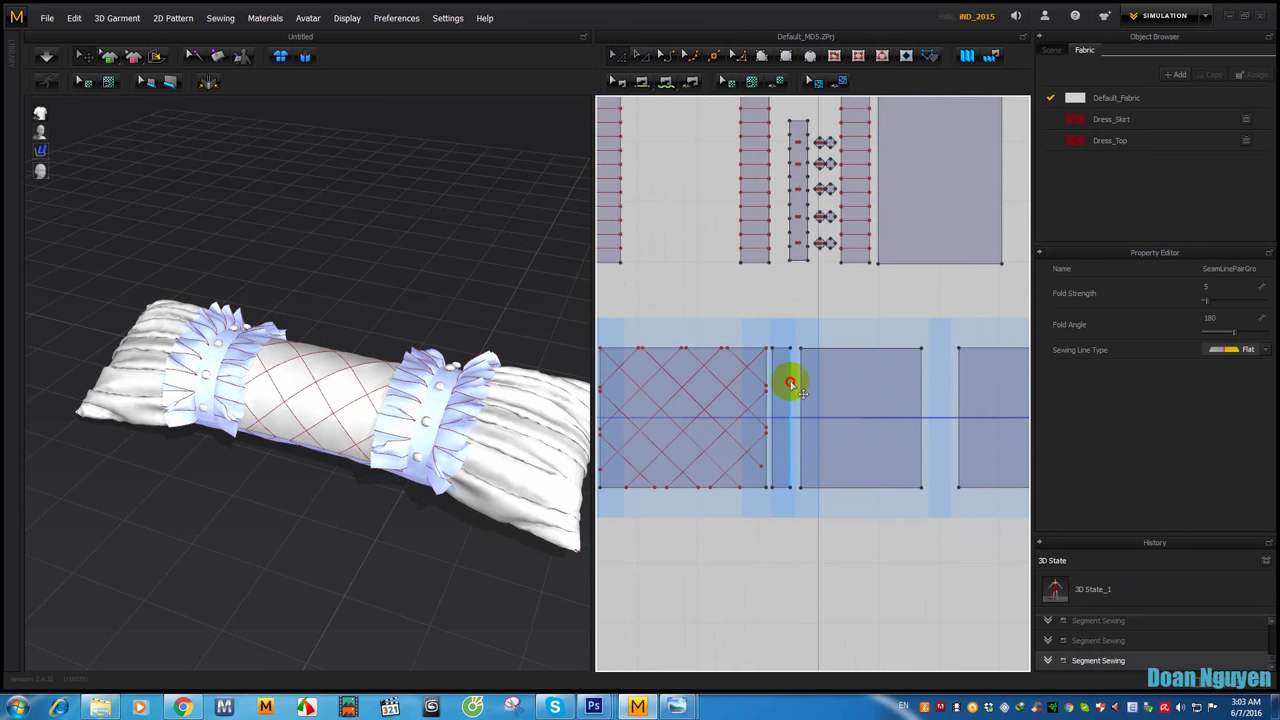
left_click(790, 383)
Step: Uniformly split the narrow band's first long edge into 10 segments
right_click(790, 385)
left_click(800, 403)
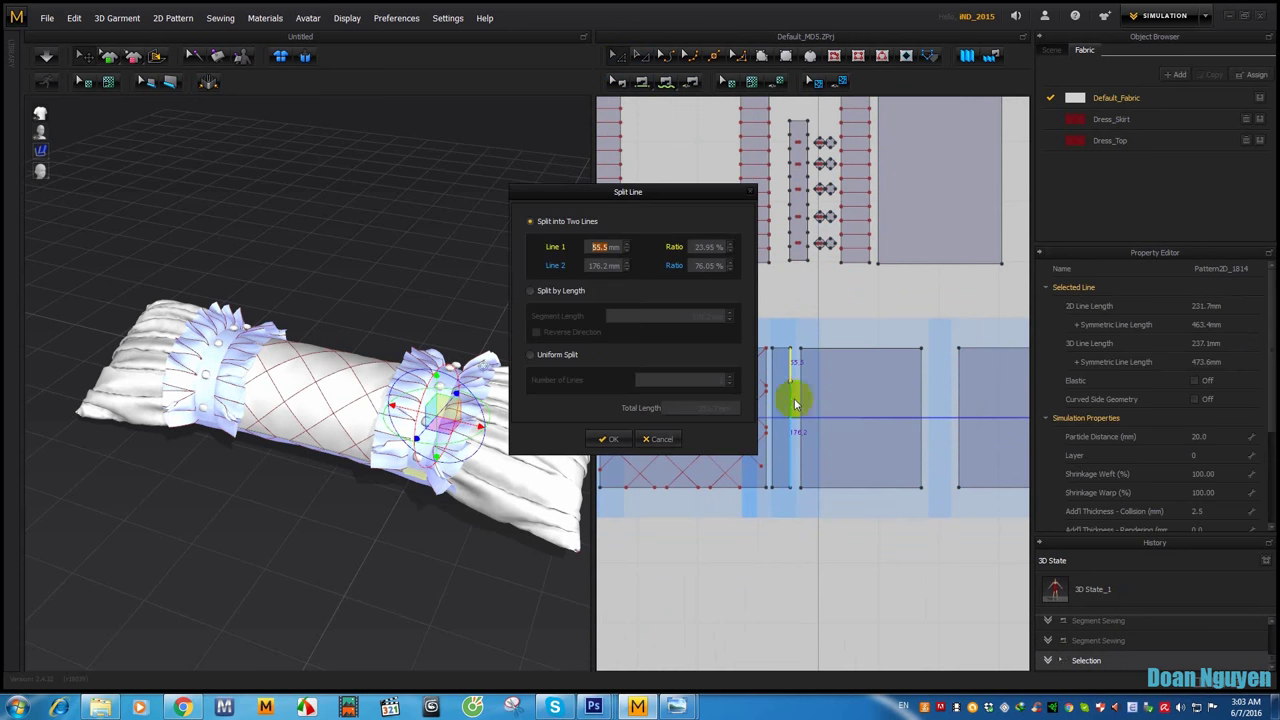
left_click(530, 358)
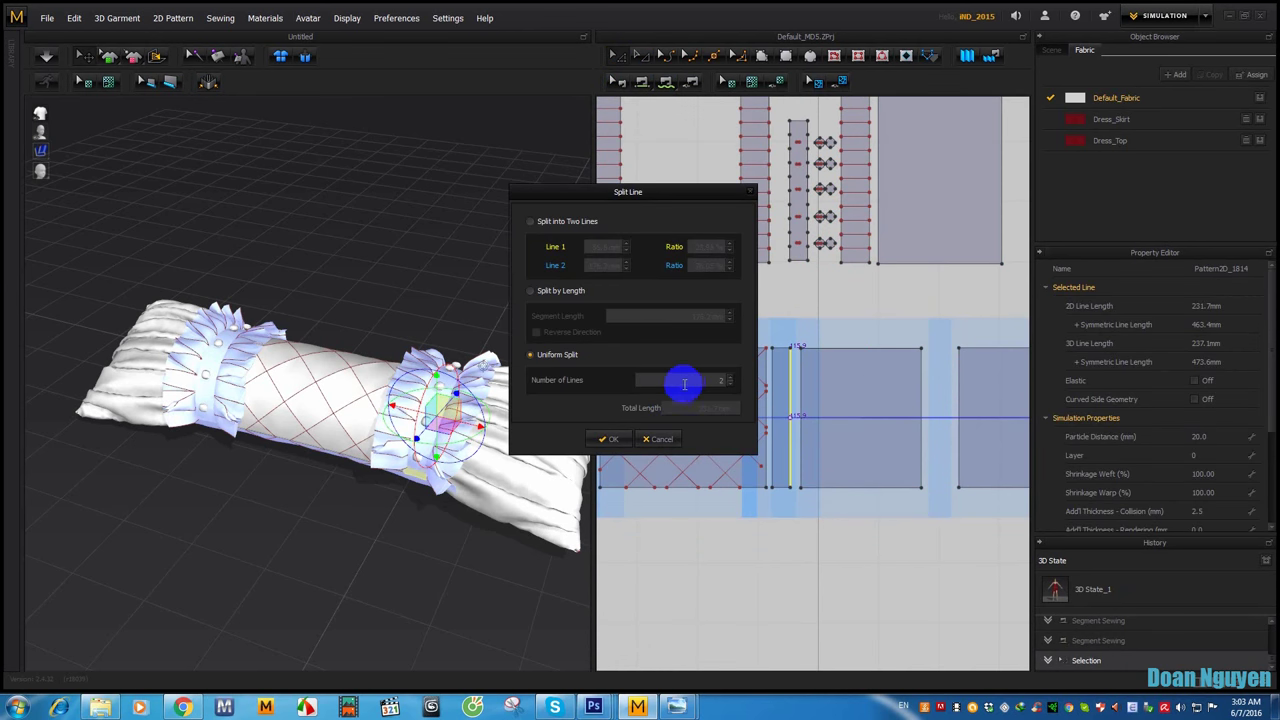
type("0")
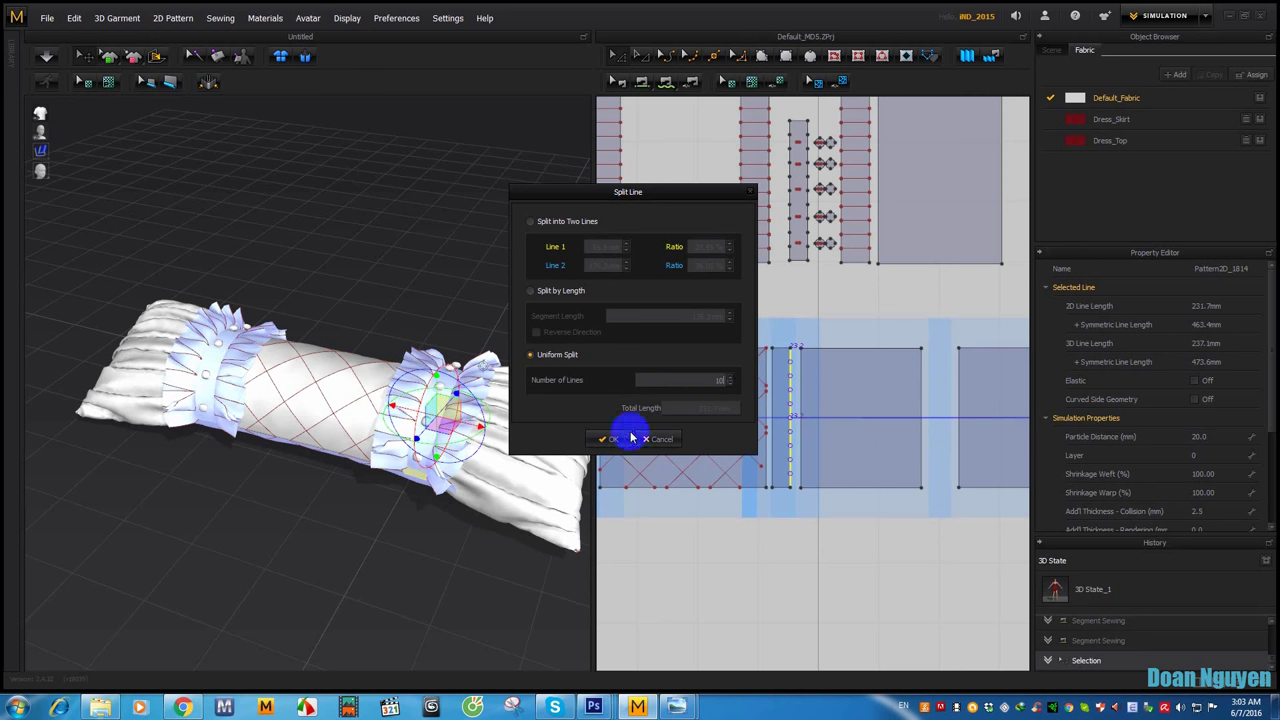
left_click(638, 440)
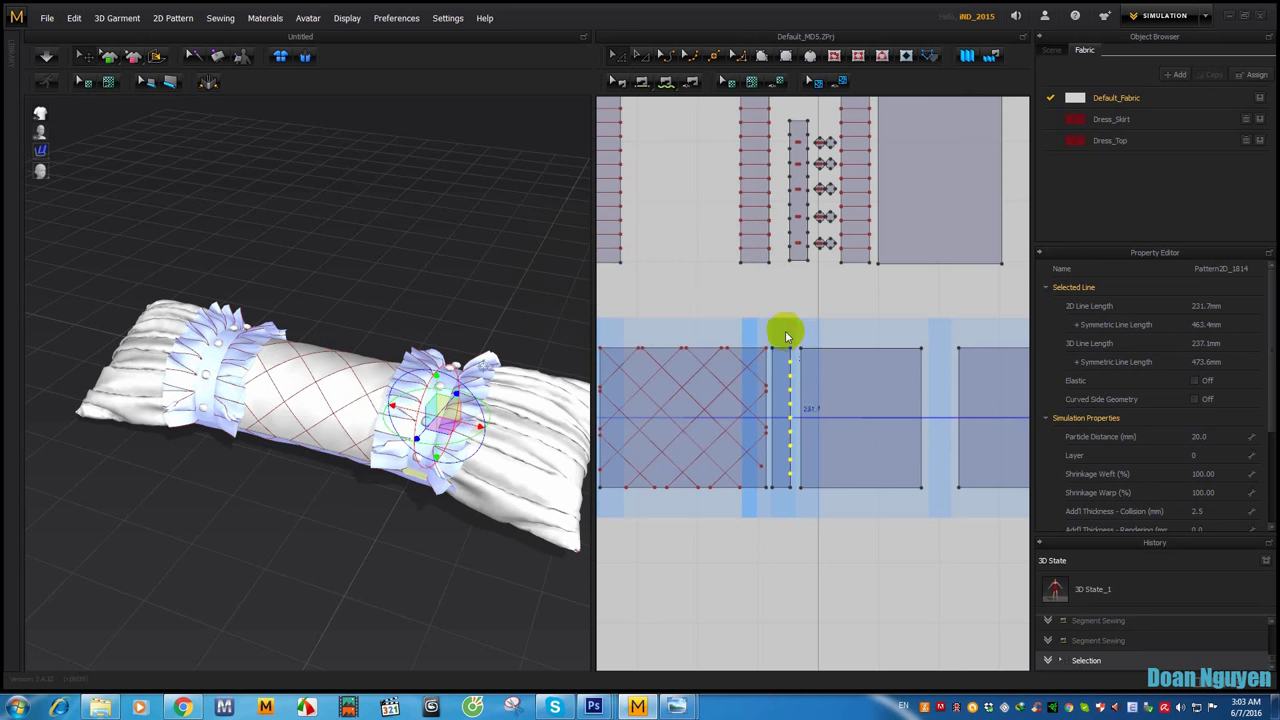
Step: Uniformly split the band's other long edge into 10 segments as well
right_click(762, 404)
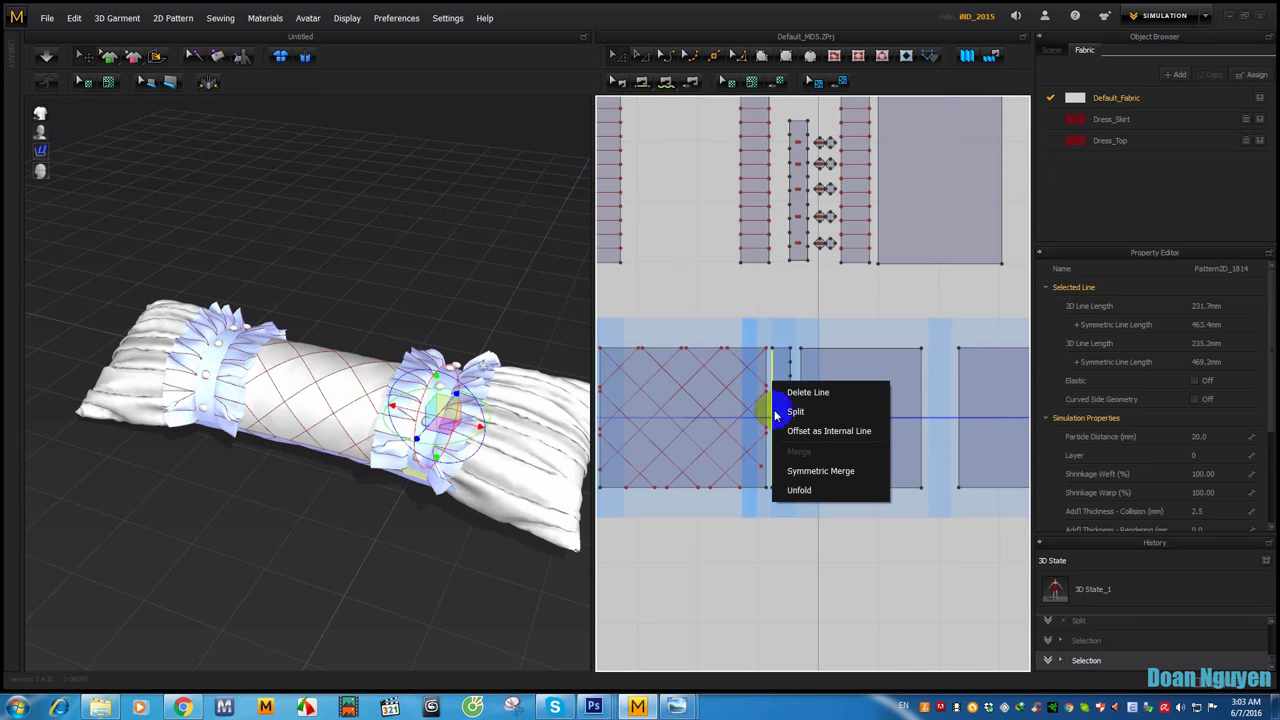
left_click(790, 412)
left_click(534, 356)
left_click(712, 376)
type("10")
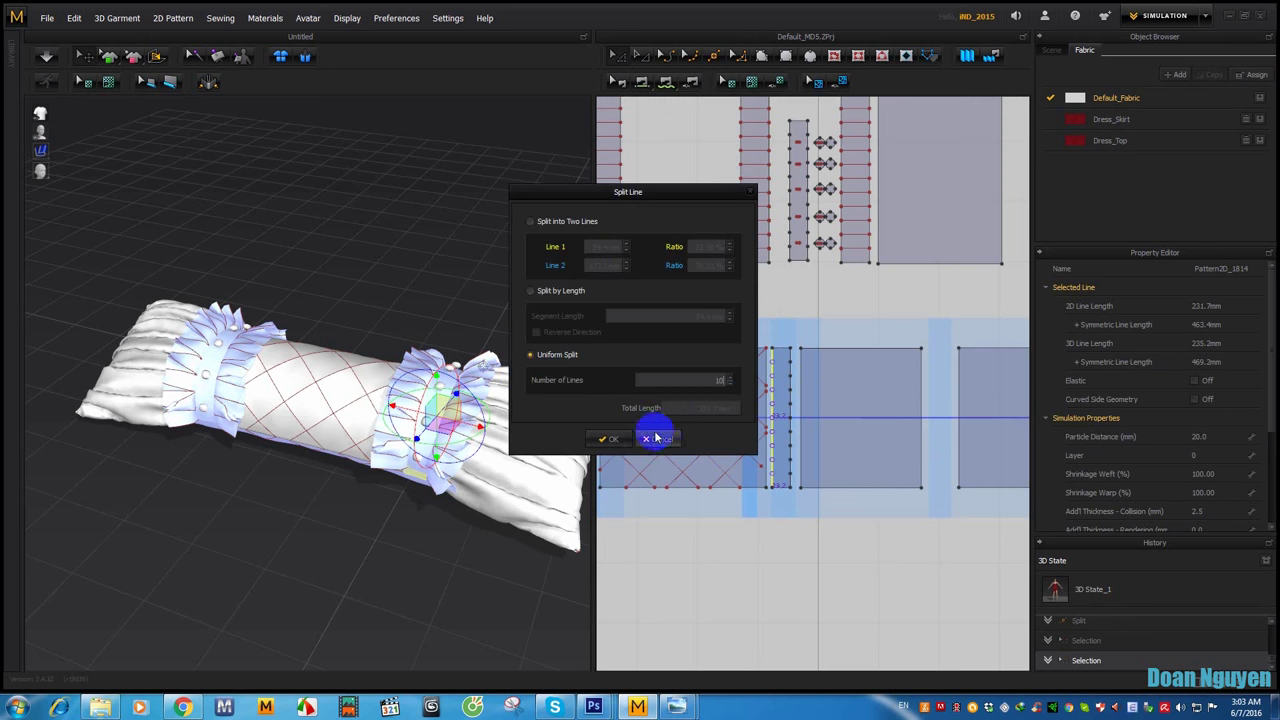
left_click(625, 440)
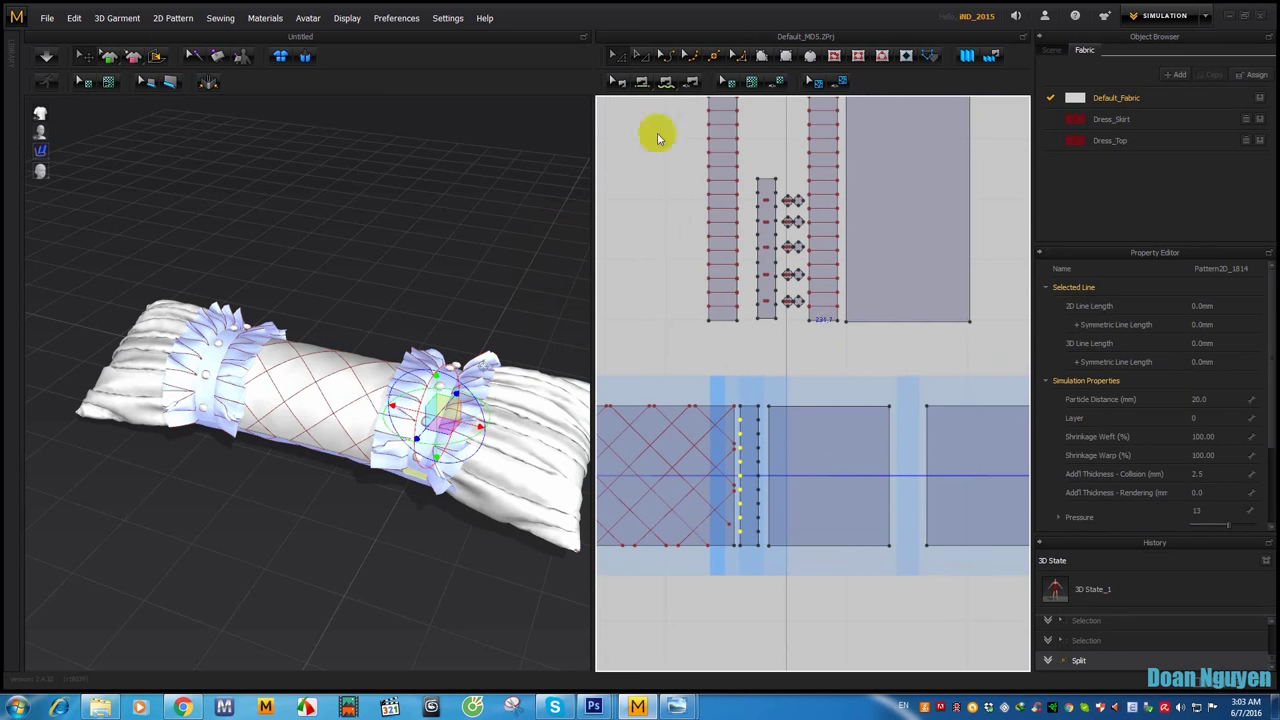
left_click(928, 57)
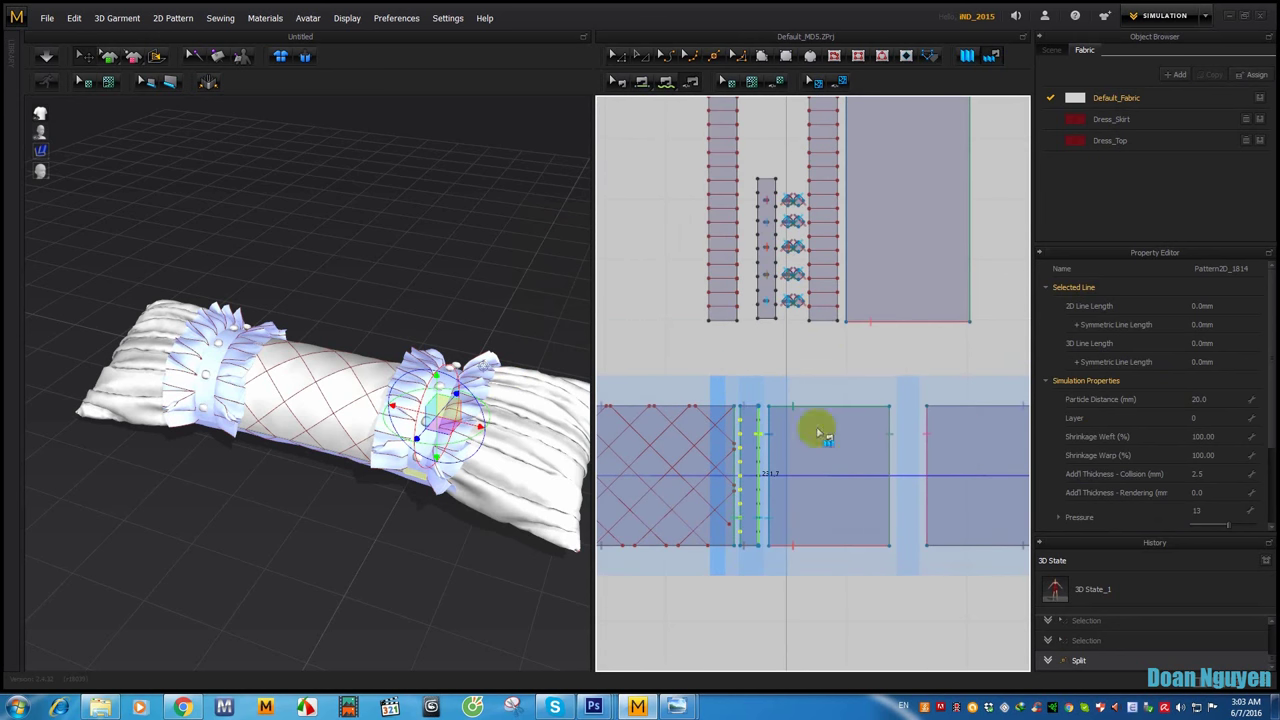
Step: Pleat-sew both split band edges to the long ruffle strips' edges
left_click(748, 440)
scroll(786, 223, "up", 3)
scroll(797, 257, "up", 3)
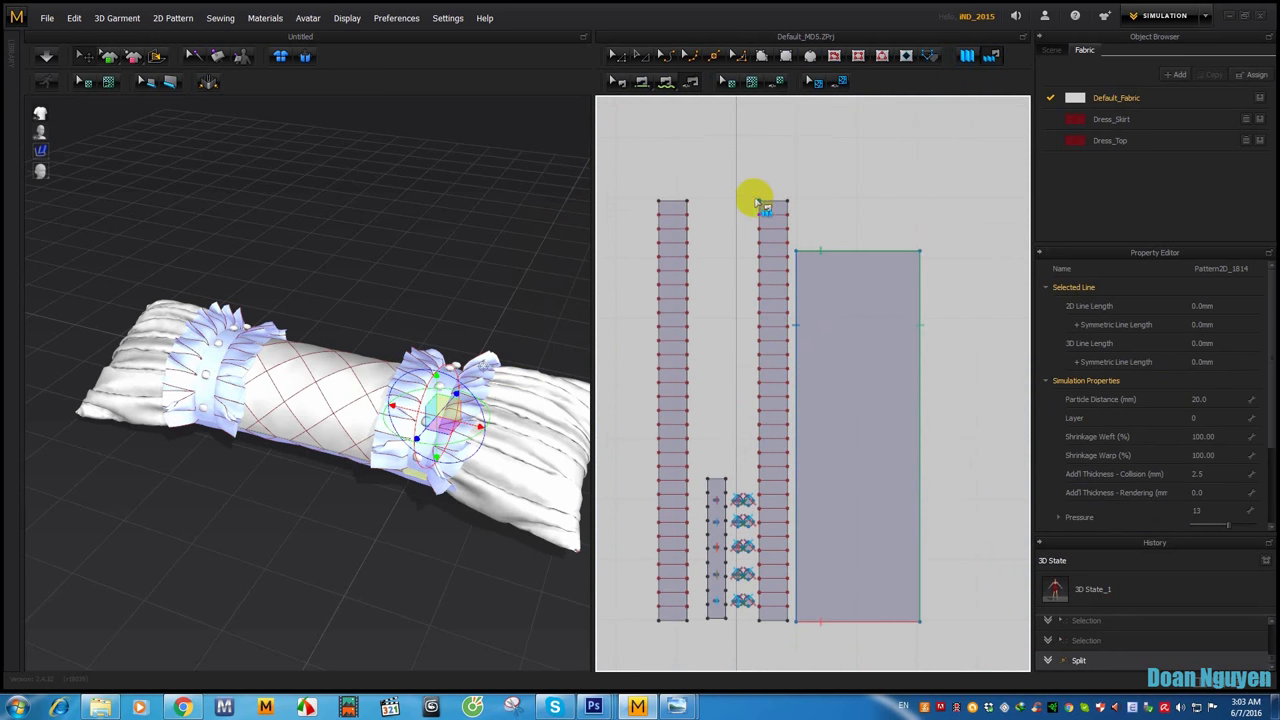
scroll(766, 251, "down", 3)
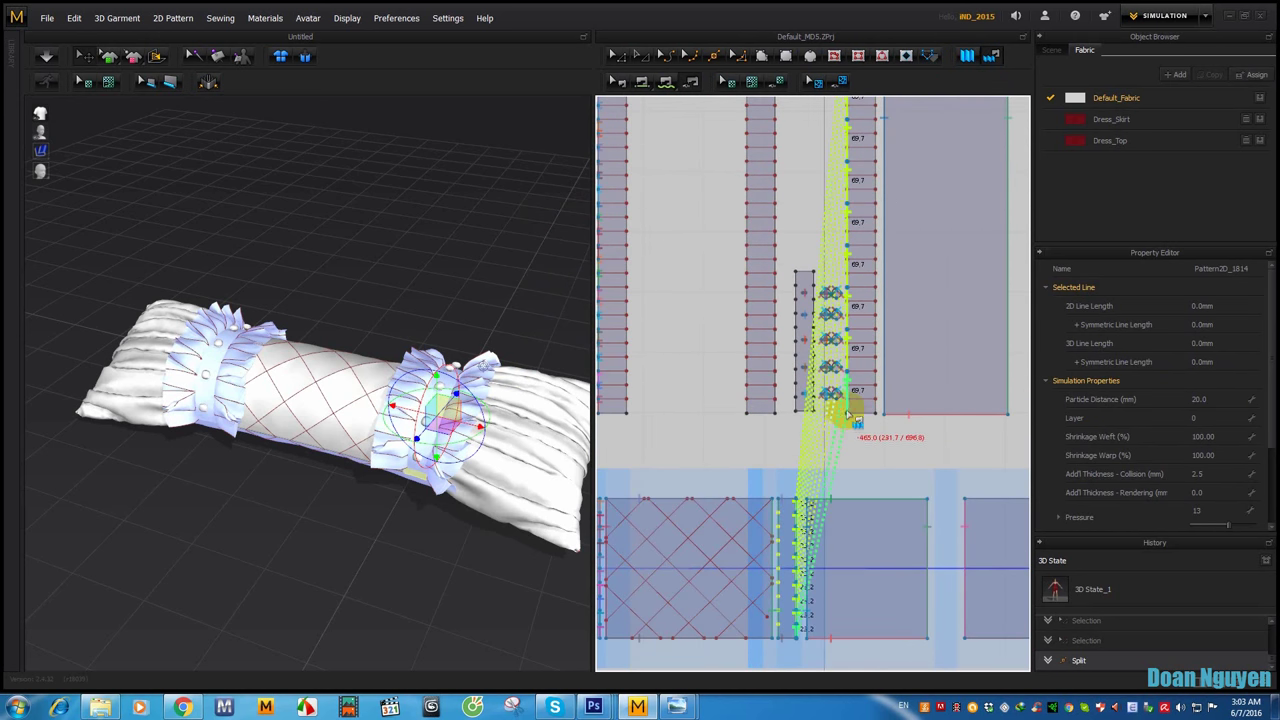
left_click(848, 418)
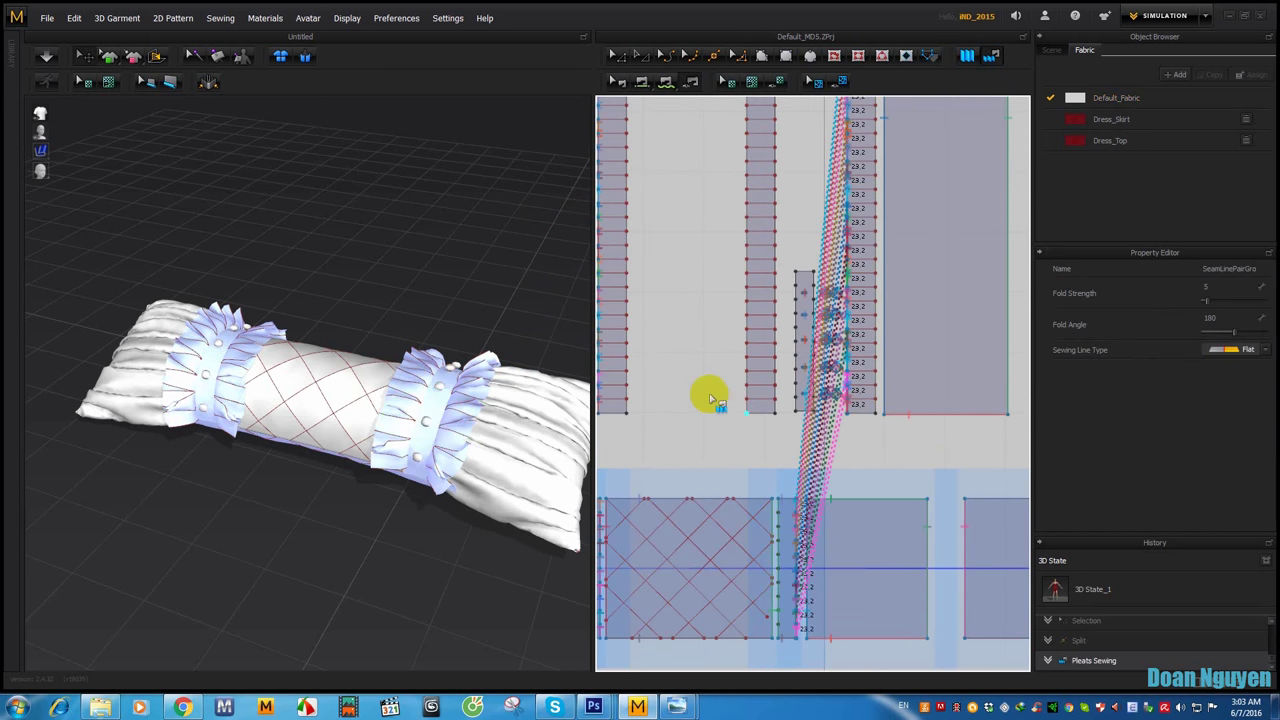
scroll(737, 380, "down", 3)
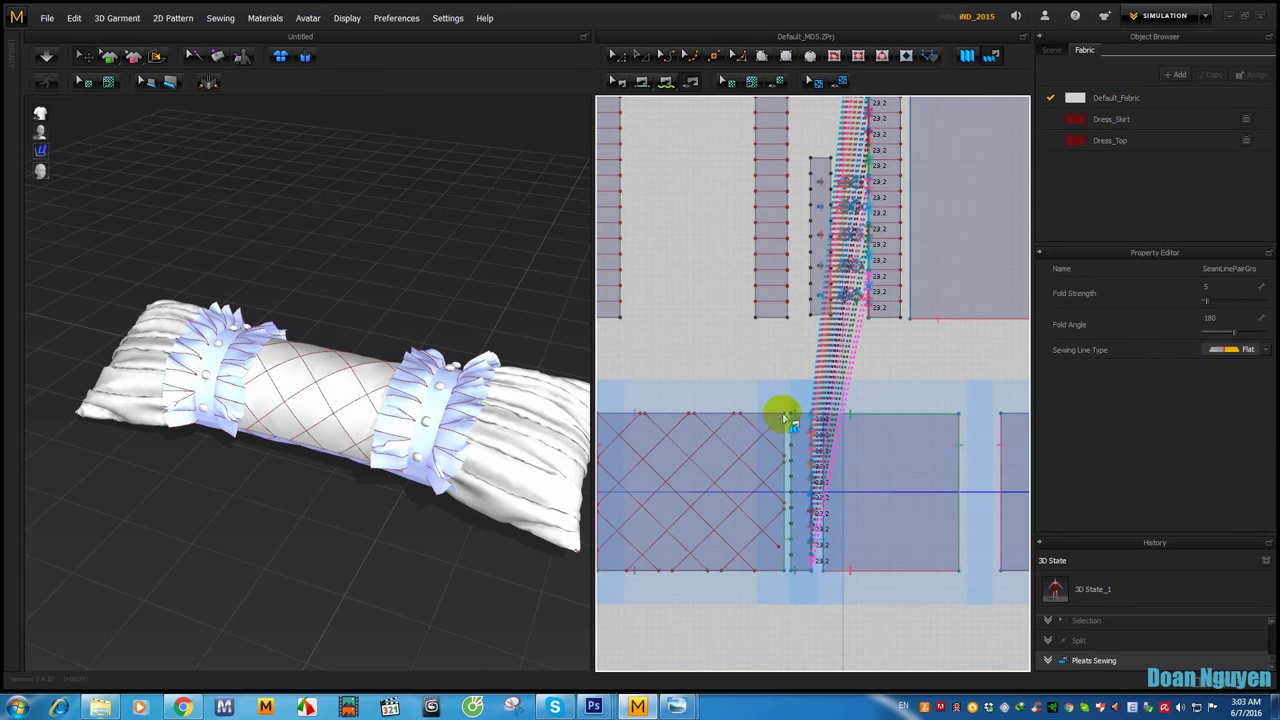
left_click(793, 416)
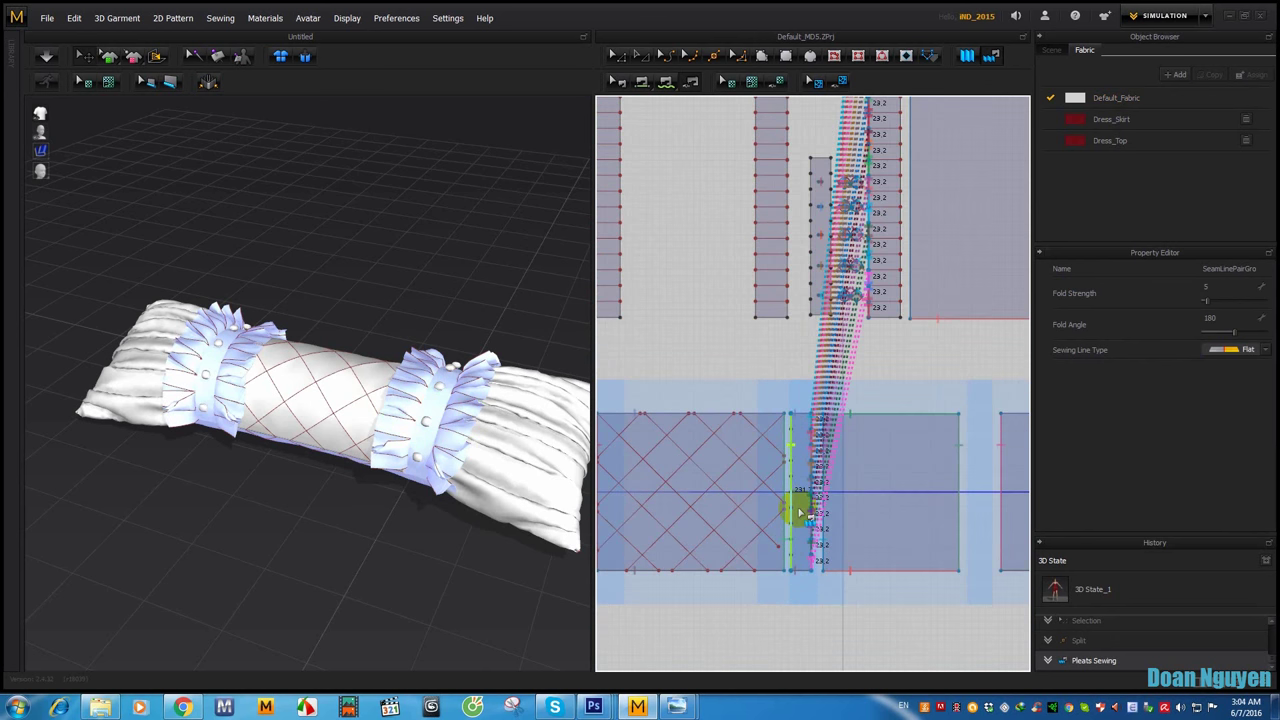
scroll(778, 525, "up", 3)
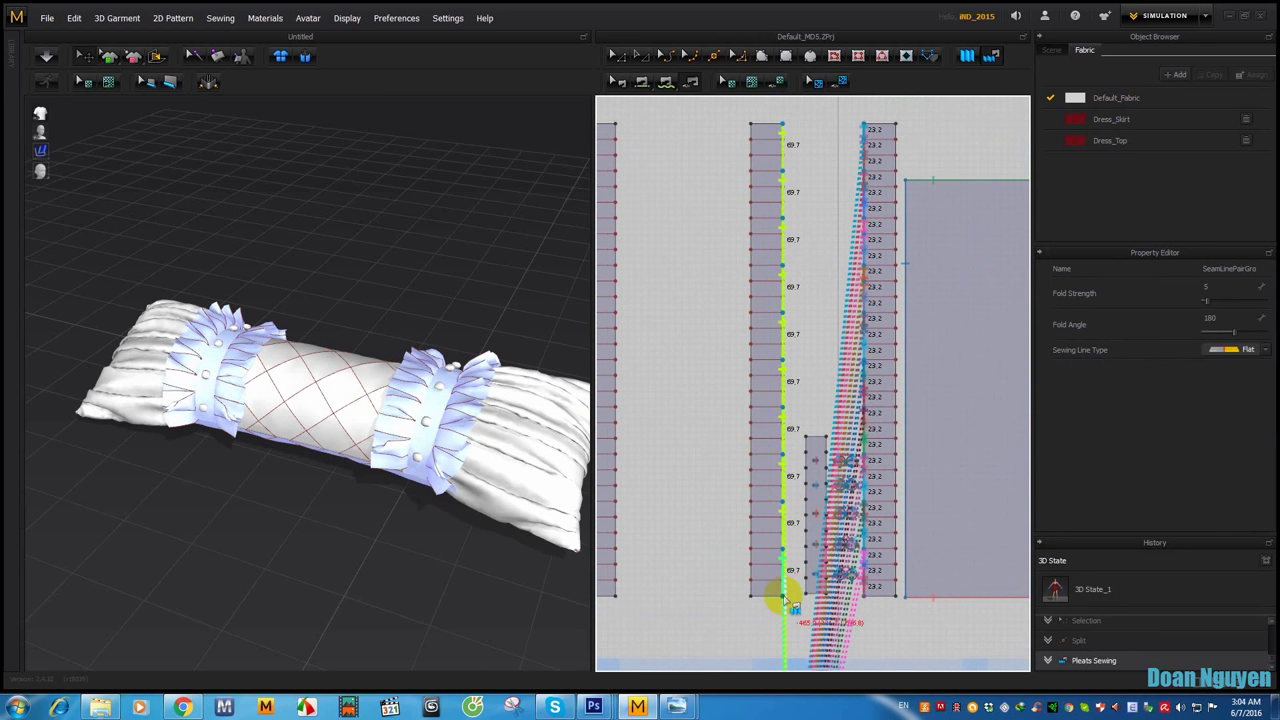
left_click(597, 497)
mouse_move(380, 429)
right_mouse_down()
mouse_move(457, 357)
mouse_move(347, 358)
right_mouse_up()
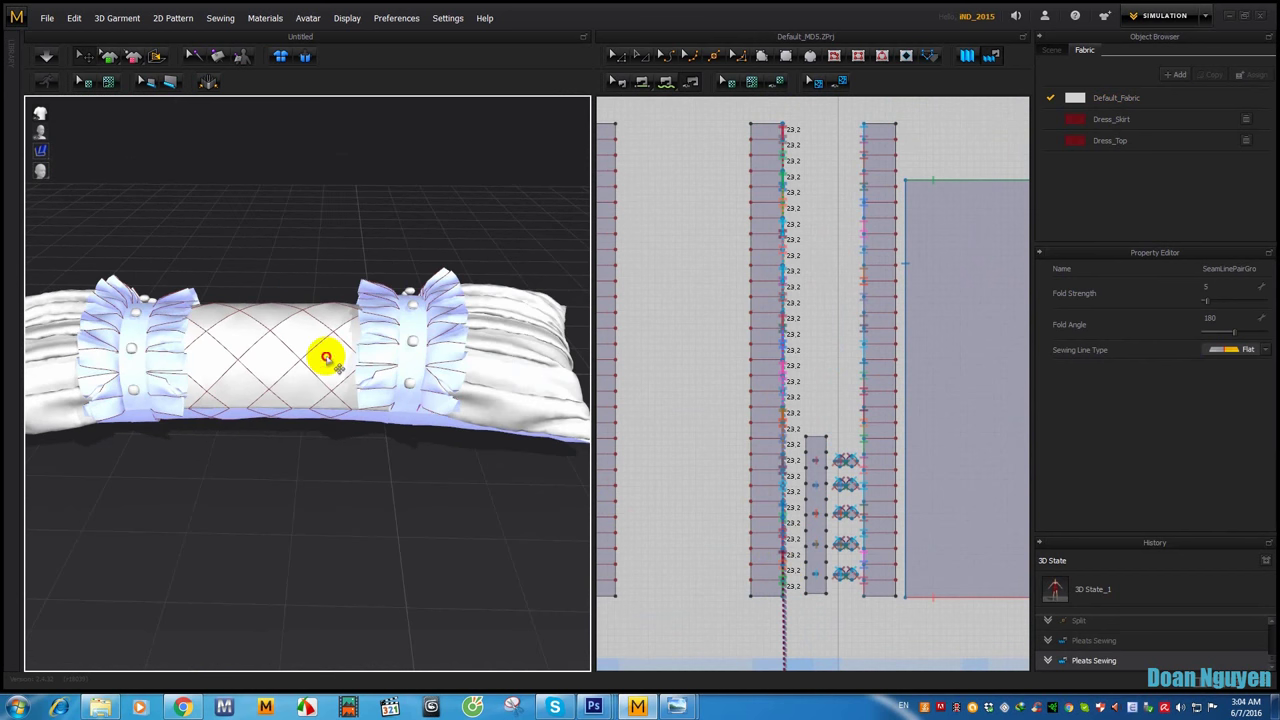
Step: Freeze the middle pillow piece and the right pillow end
left_click(326, 358)
right_click(326, 358)
left_click(383, 76)
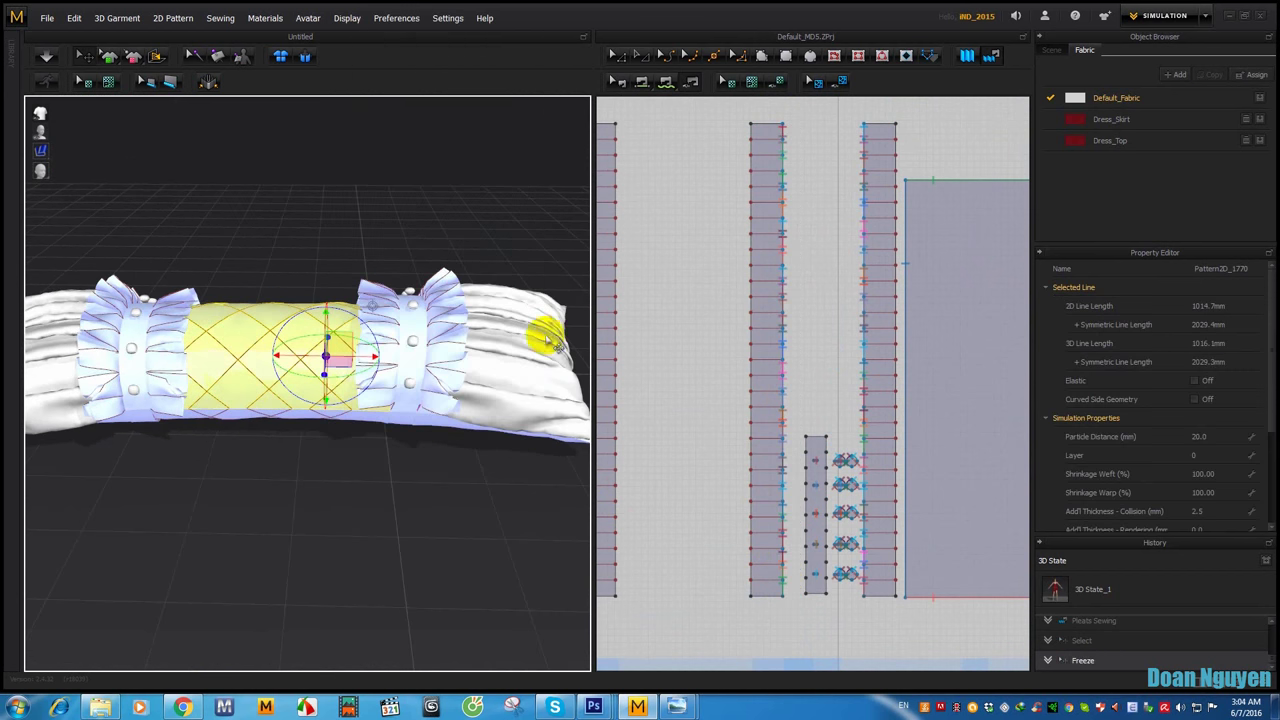
left_click(530, 350)
right_click(530, 350)
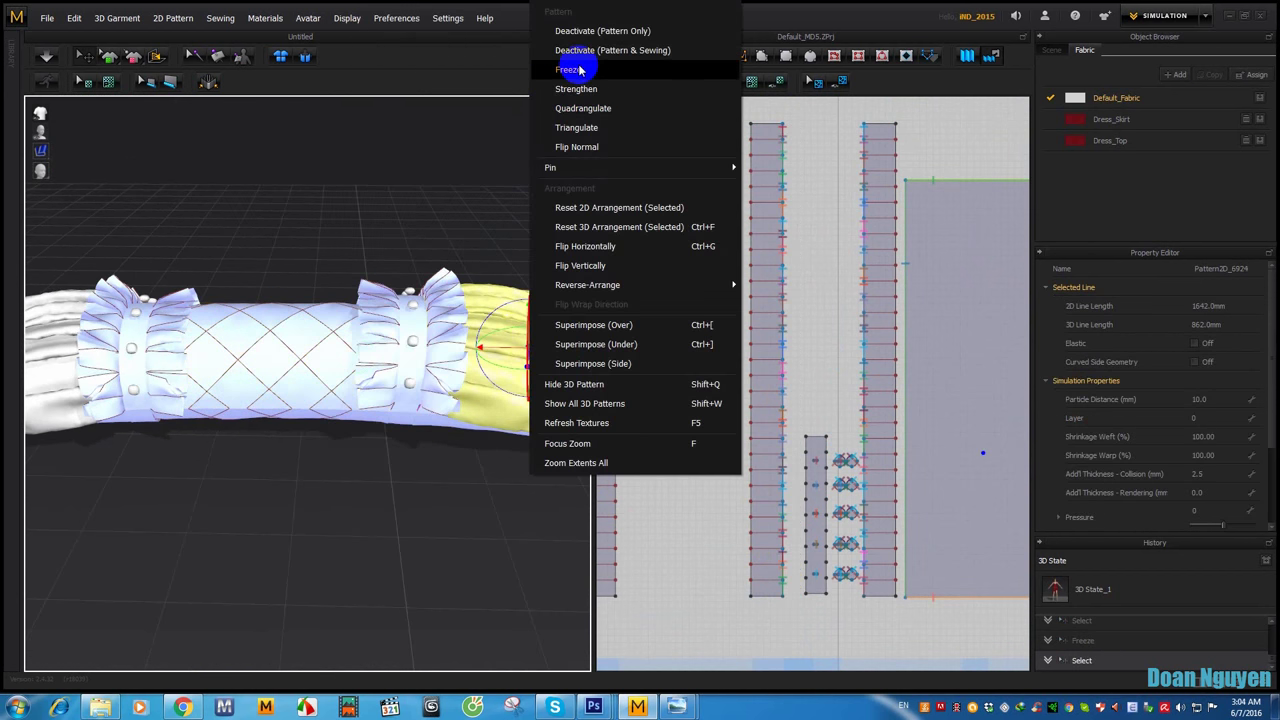
left_click(457, 157)
mouse_move(414, 268)
right_mouse_down()
mouse_move(395, 350)
mouse_move(371, 329)
right_mouse_up()
Step: Unfreeze the three ruffle pieces and simulate until the cuff drapes around the pillow
left_click(396, 345)
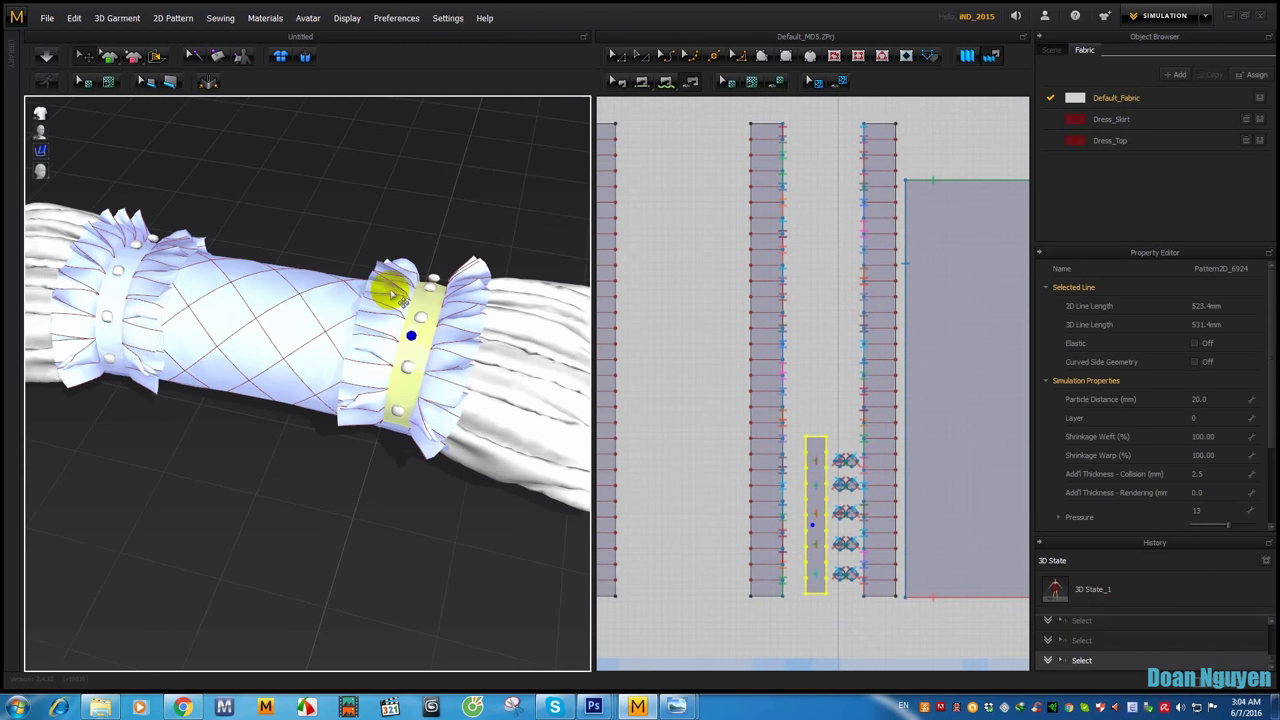
left_click(395, 292, "shift")
left_click(460, 300, "shift")
mouse_move(460, 300)
right_mouse_down()
mouse_move(505, 225)
mouse_move(443, 280)
right_mouse_up()
right_click(453, 300)
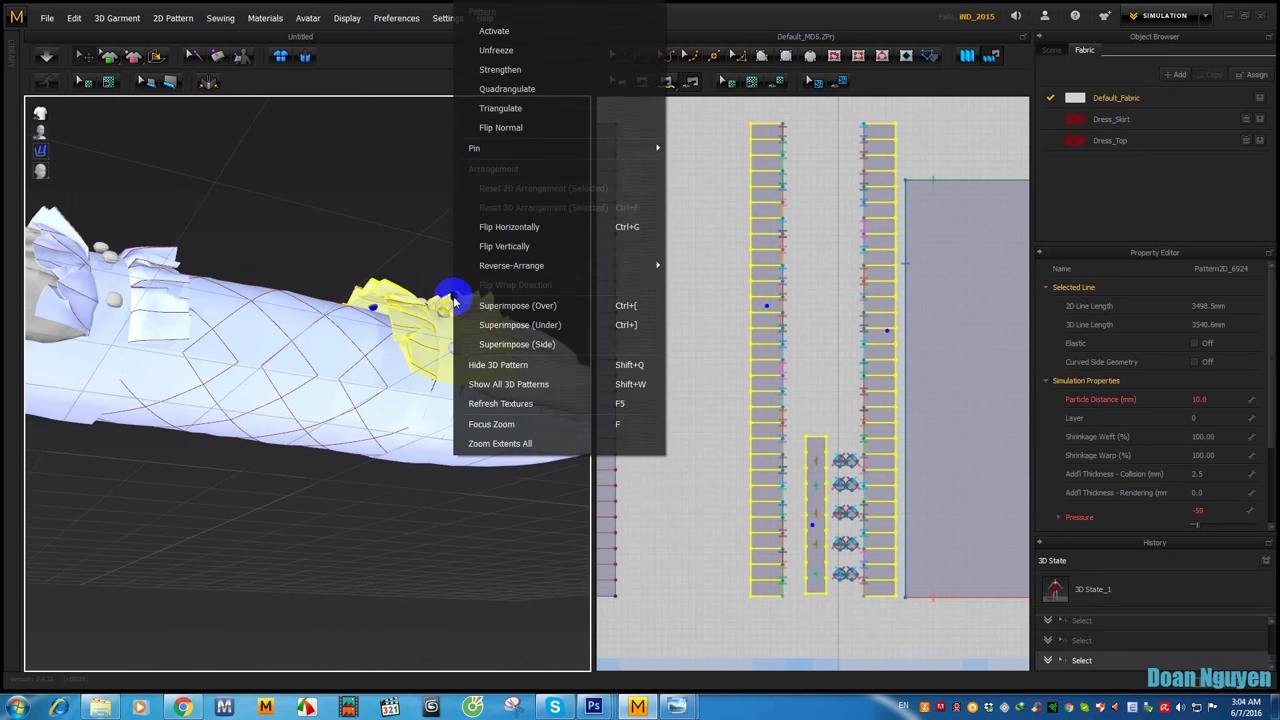
left_click(531, 51)
mouse_move(411, 217)
right_mouse_down()
mouse_move(424, 178)
mouse_move(329, 329)
mouse_move(351, 280)
right_mouse_up()
key("space")
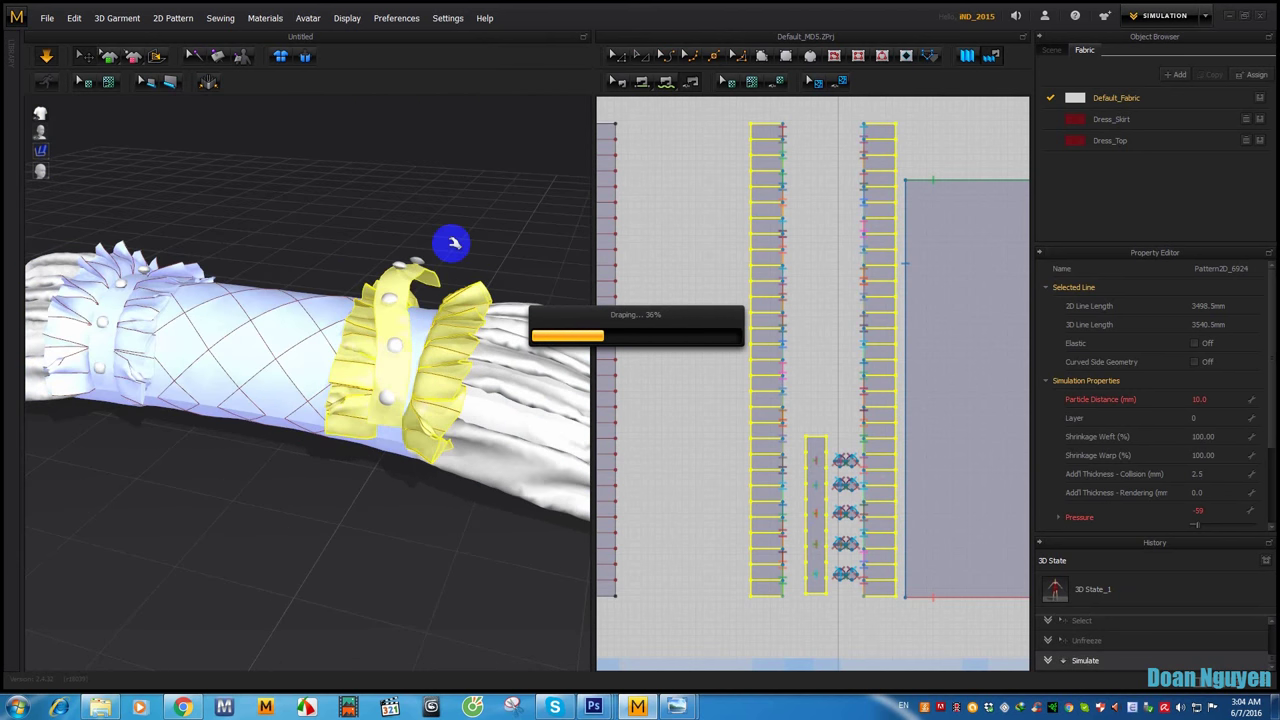
key("space")
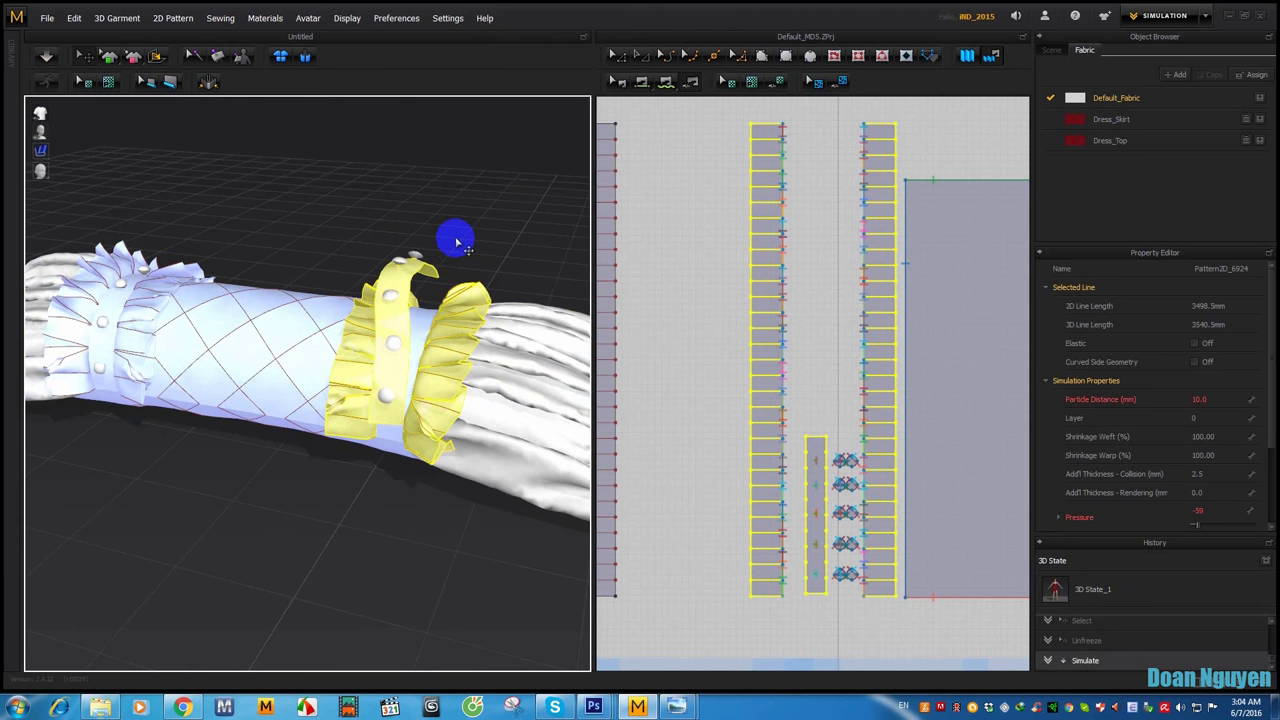
Step: Sew a trial segment seam from the narrow strip with Segment Sewing
scroll(800, 250, "down", 2)
scroll(760, 280, "down", 2)
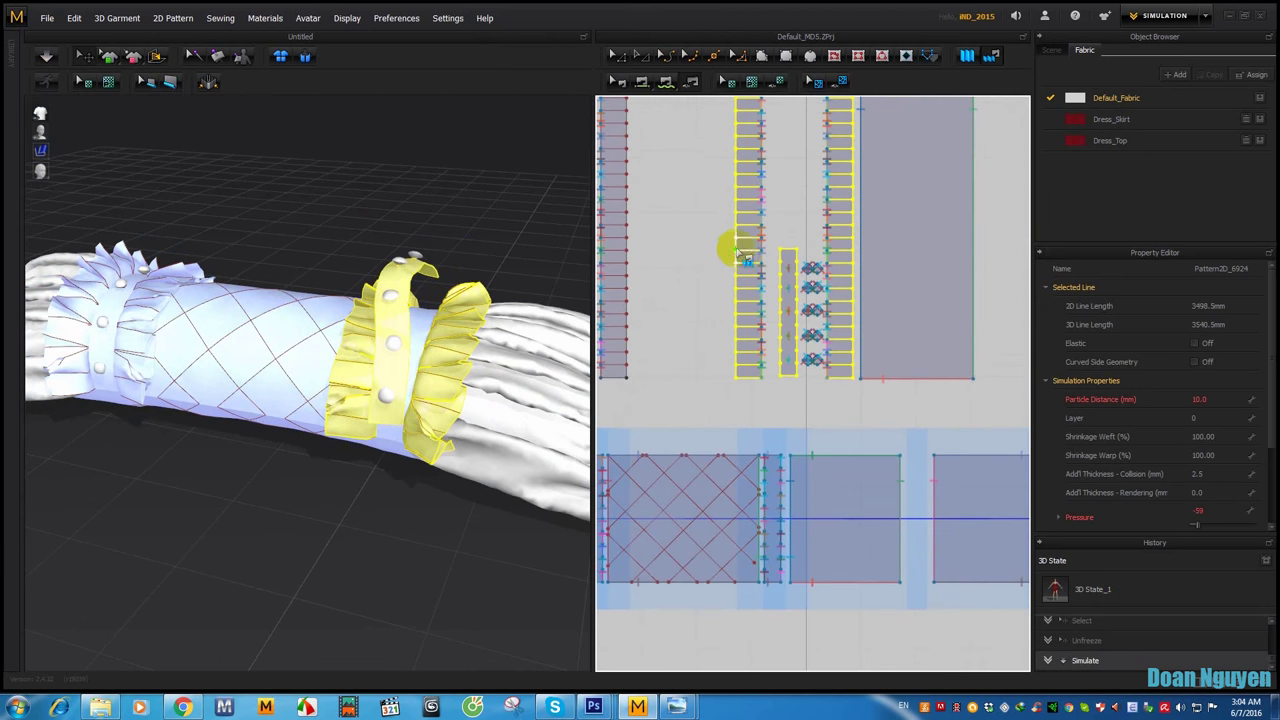
left_click(616, 80)
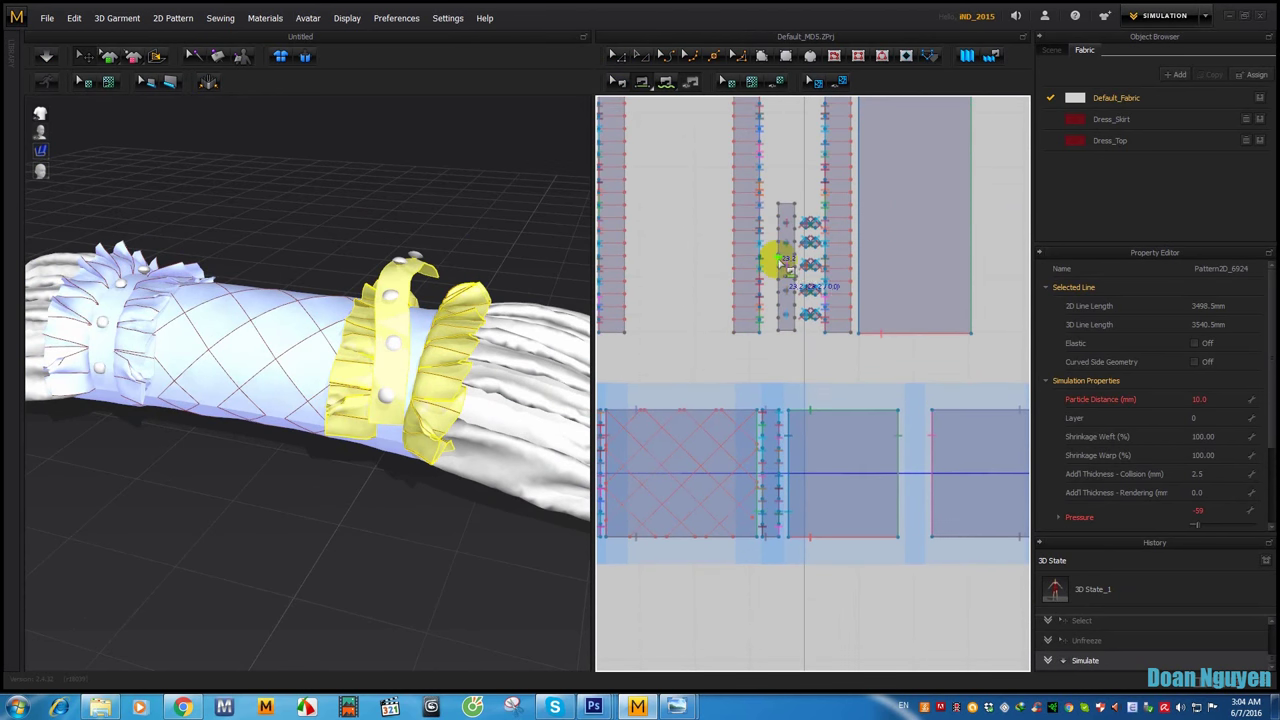
scroll(771, 257, "up", 2)
mouse_move(791, 205)
left_mouse_down()
mouse_move(762, 170)
mouse_move(656, 345)
mouse_move(805, 440)
mouse_move(806, 464)
left_mouse_up()
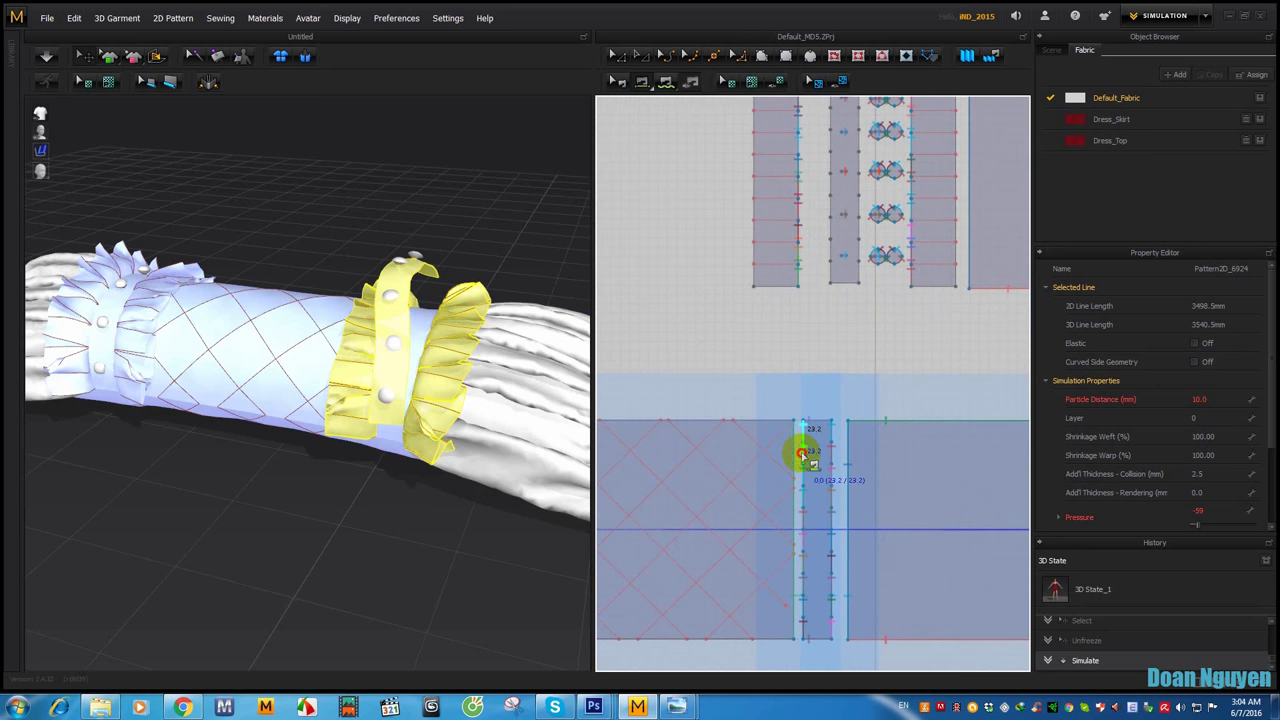
left_click(803, 456)
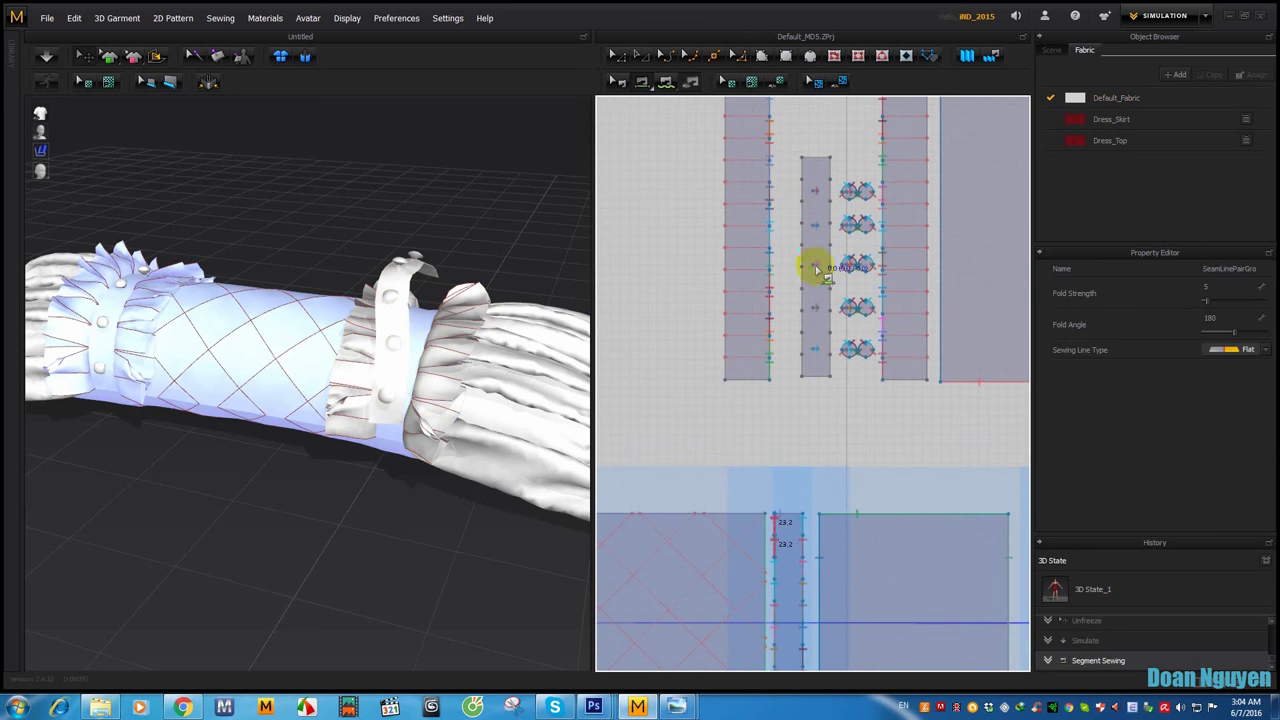
left_click_drag(816, 268, 791, 398)
Step: Undo the trial seam and the last drape of the ruffle cuff
key("ctrl+z")
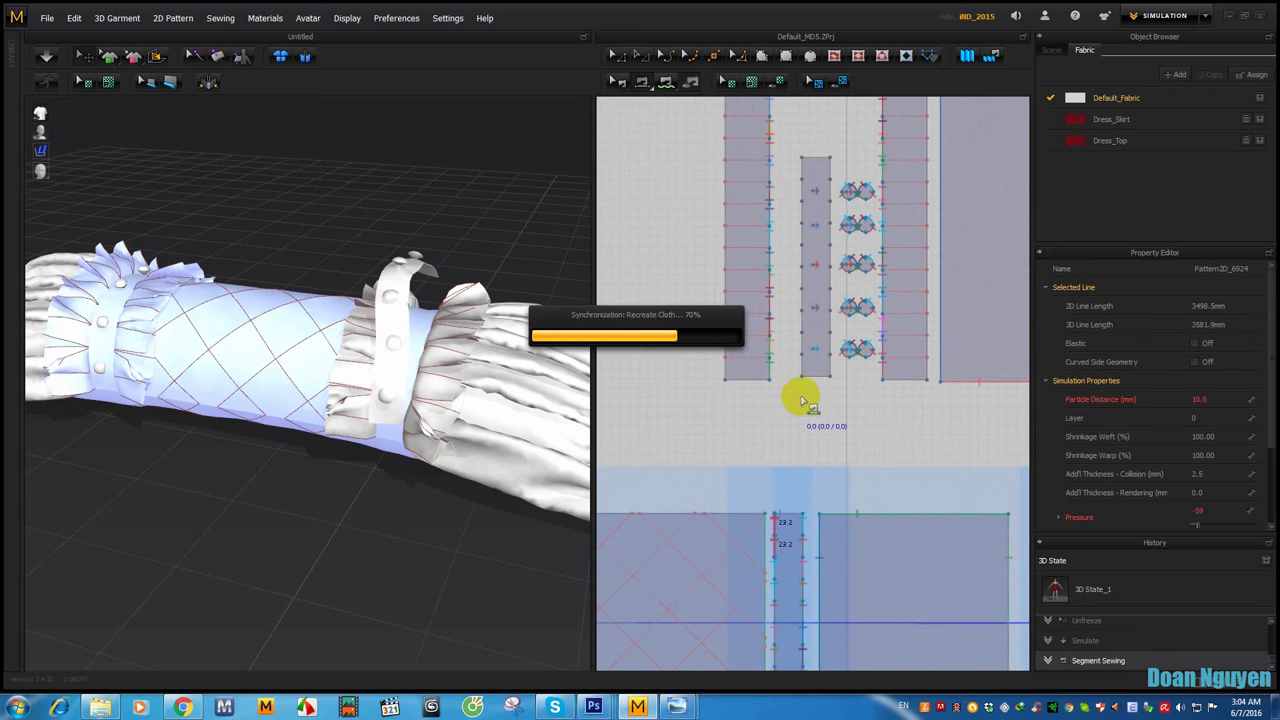
key("ctrl+z")
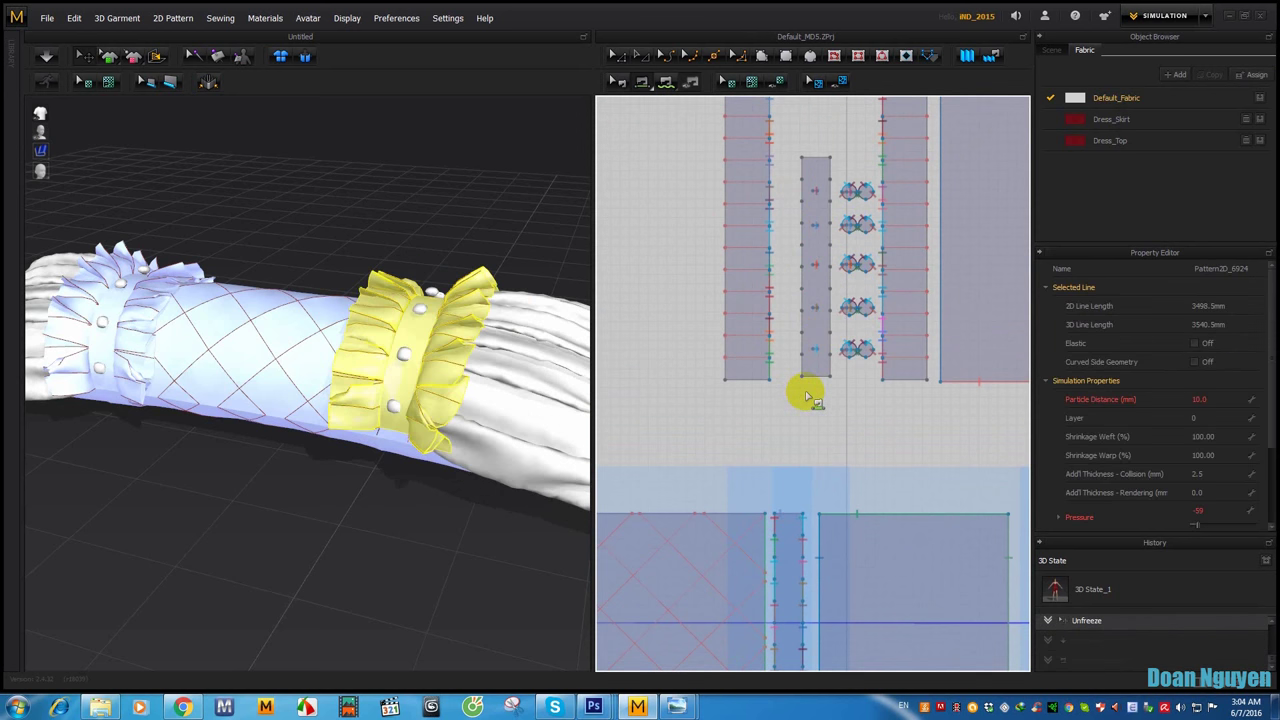
left_click_drag(793, 397, 793, 163)
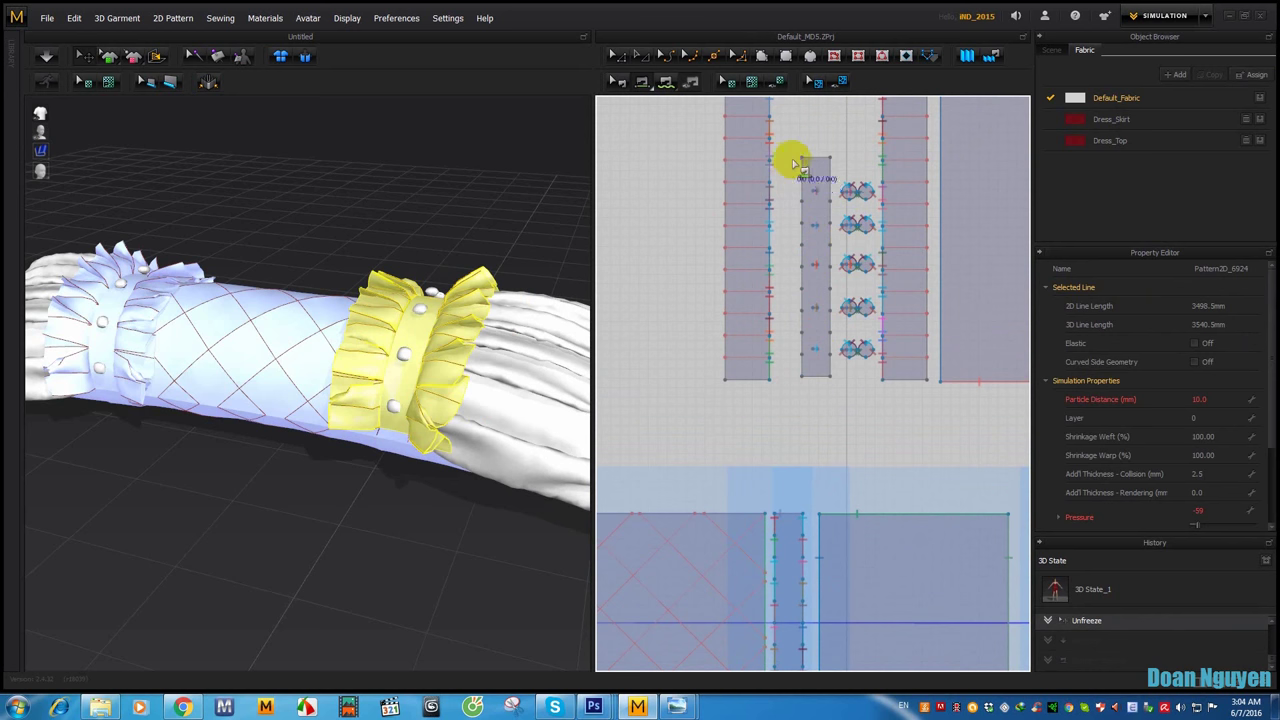
Step: Sew 23.2 segments at the narrow strip's ends to matching lower piece edge segments
middle_click_drag(751, 533, 791, 363)
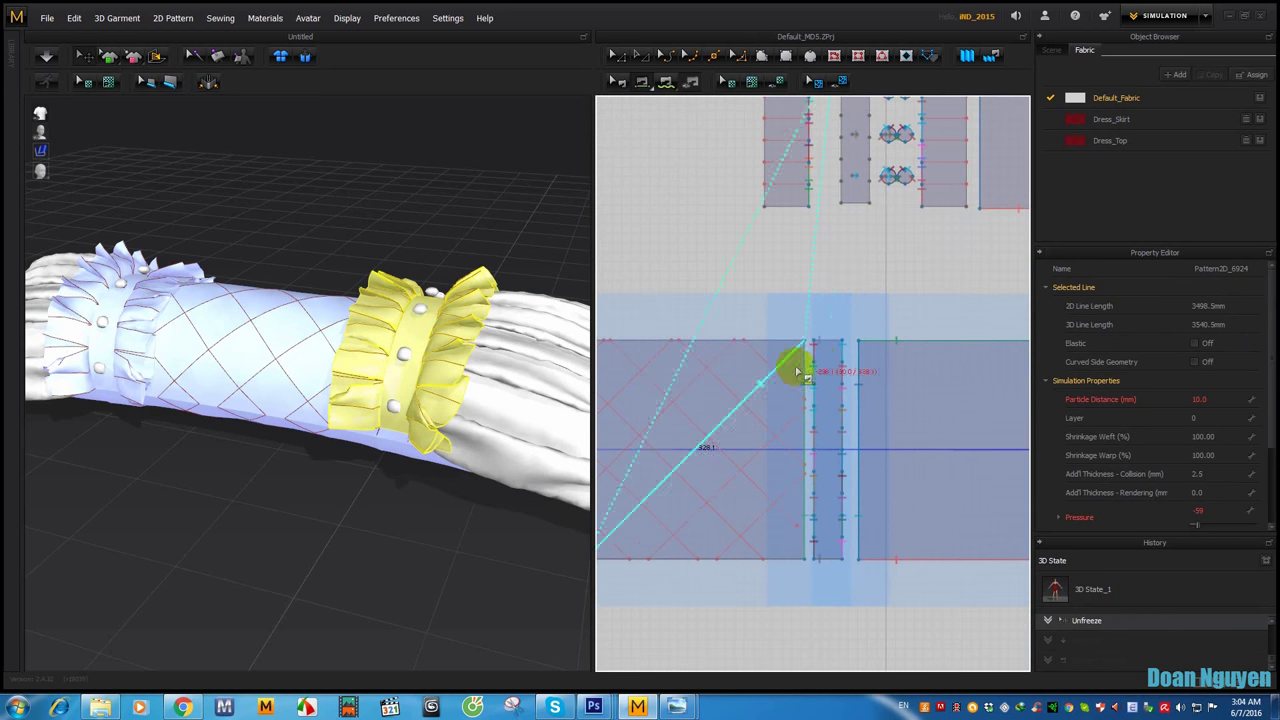
left_click_drag(823, 345, 813, 570)
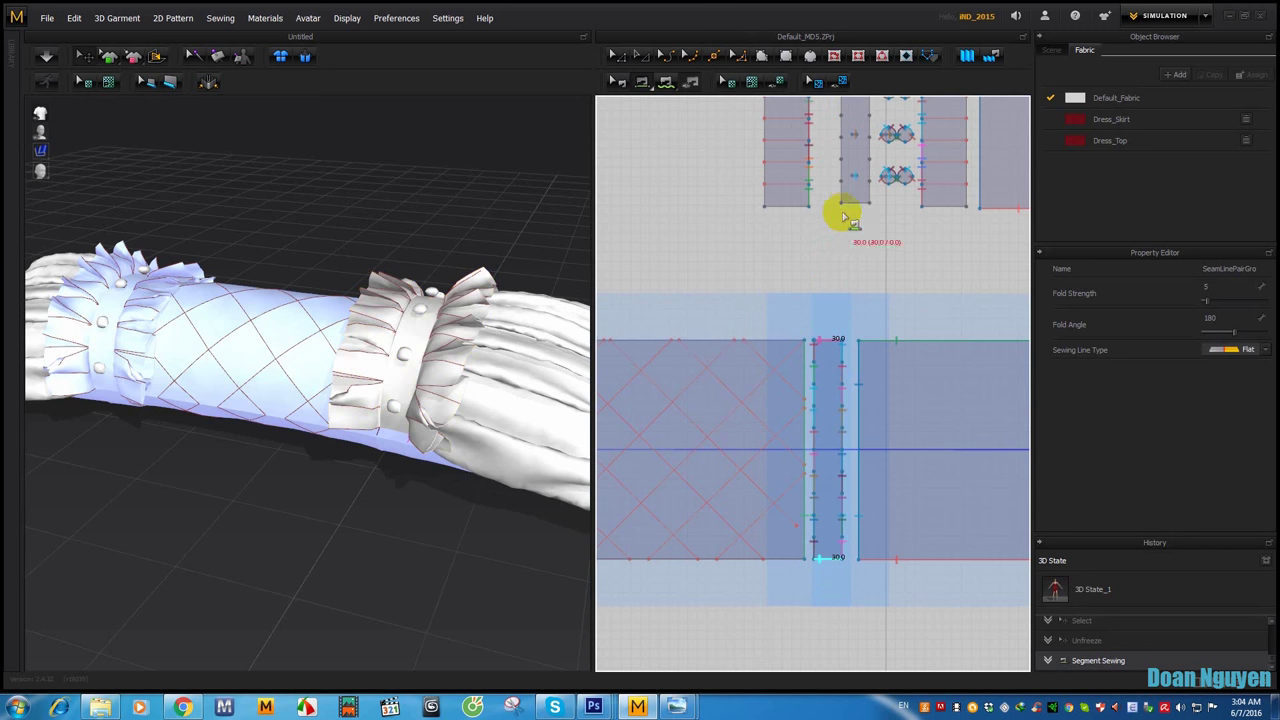
left_click_drag(806, 350, 812, 545)
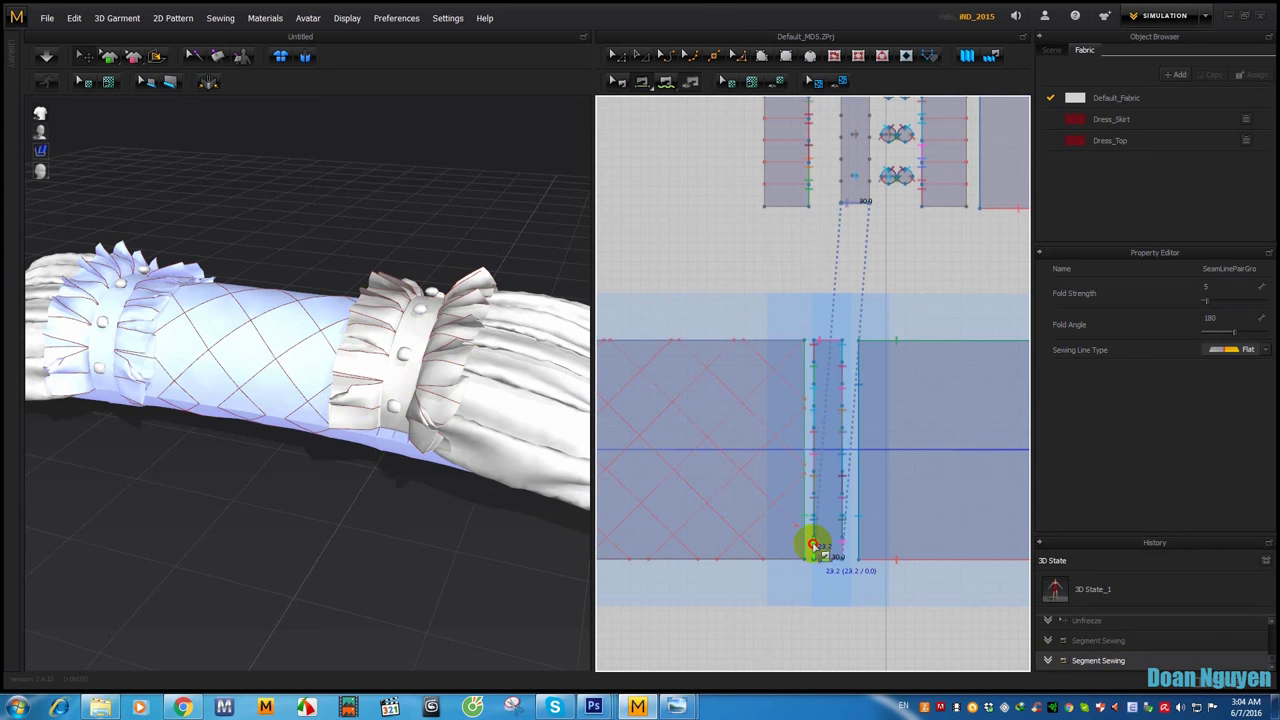
mouse_move(842, 205)
left_mouse_down()
mouse_move(862, 207)
mouse_move(846, 170)
left_mouse_up()
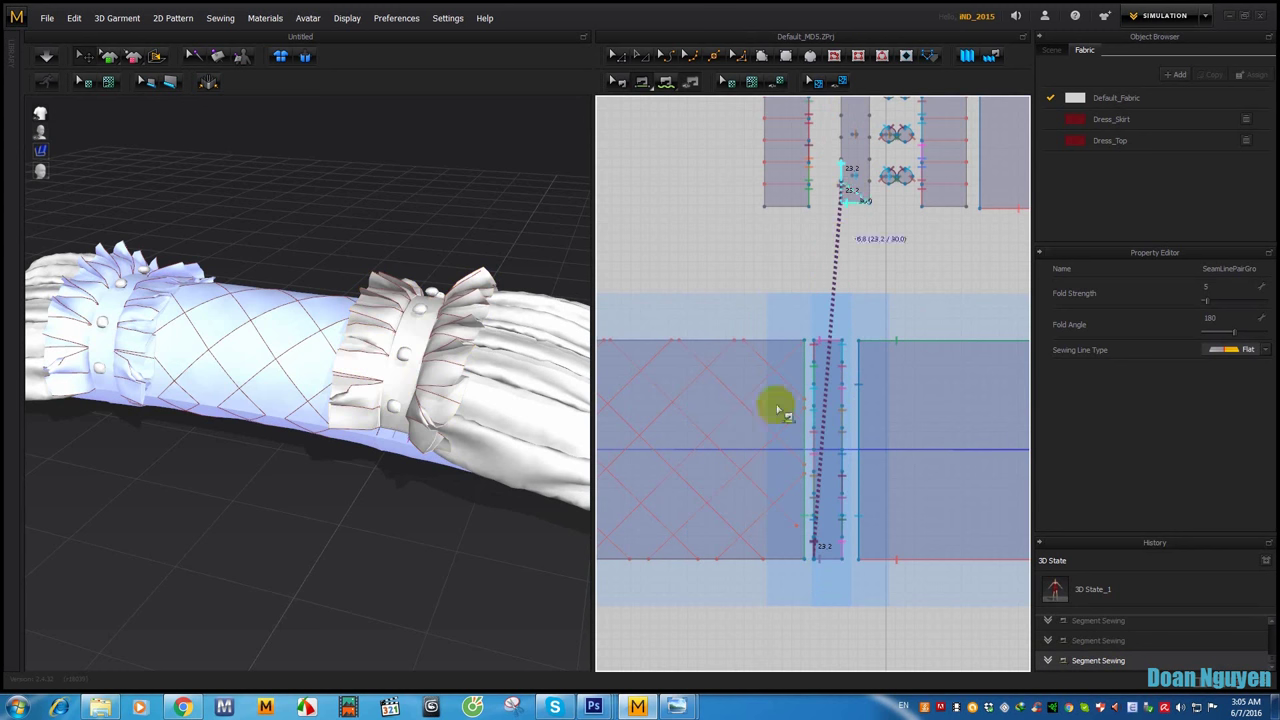
left_click_drag(812, 545, 812, 505)
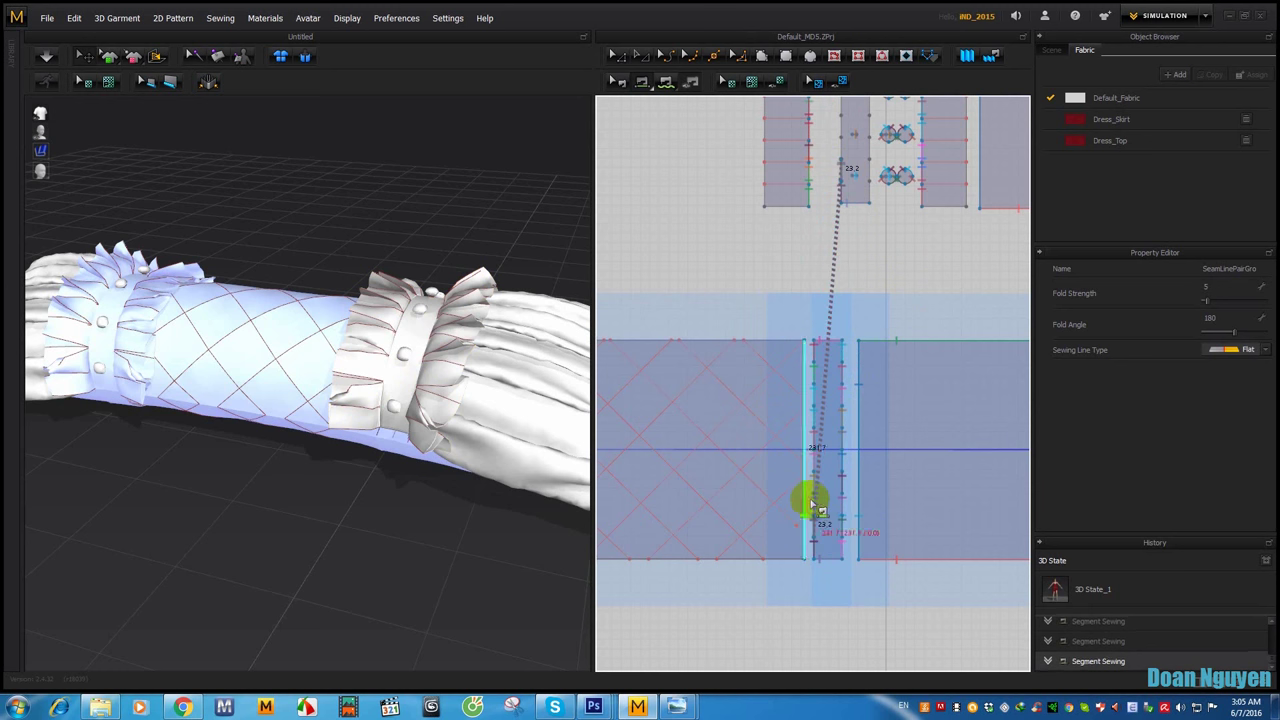
left_click_drag(894, 155, 846, 150)
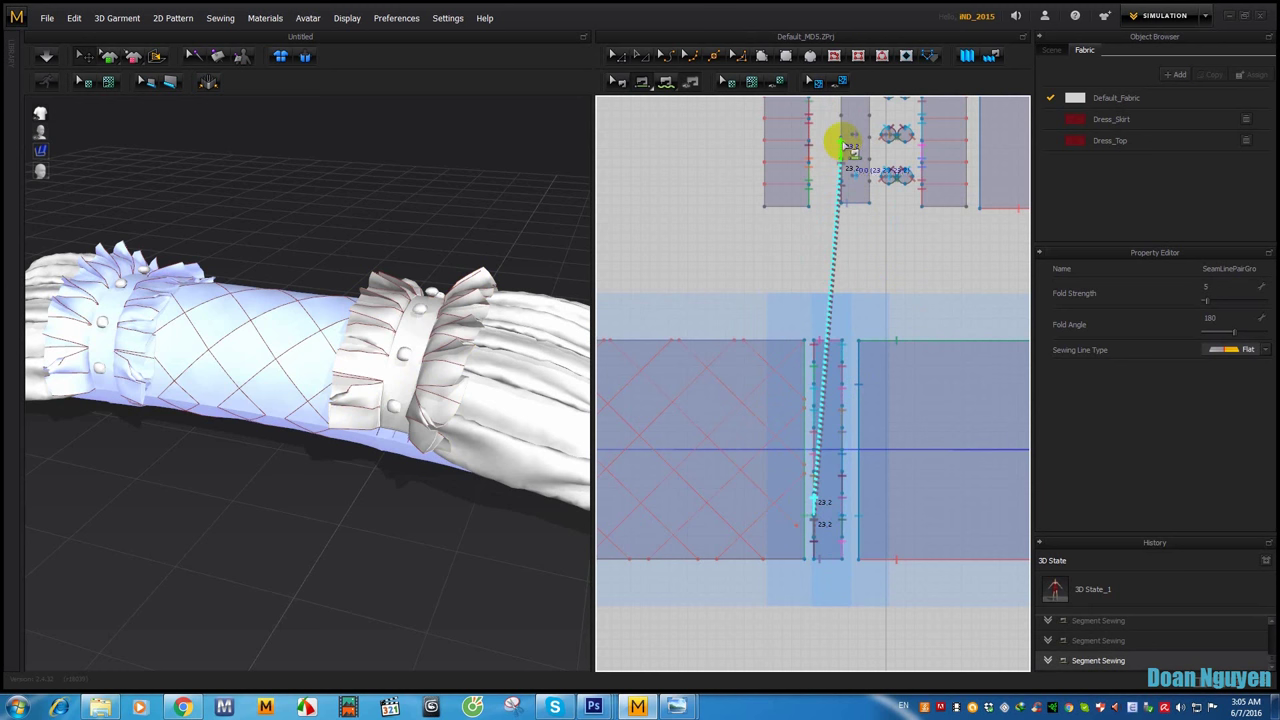
left_click_drag(791, 349, 808, 457)
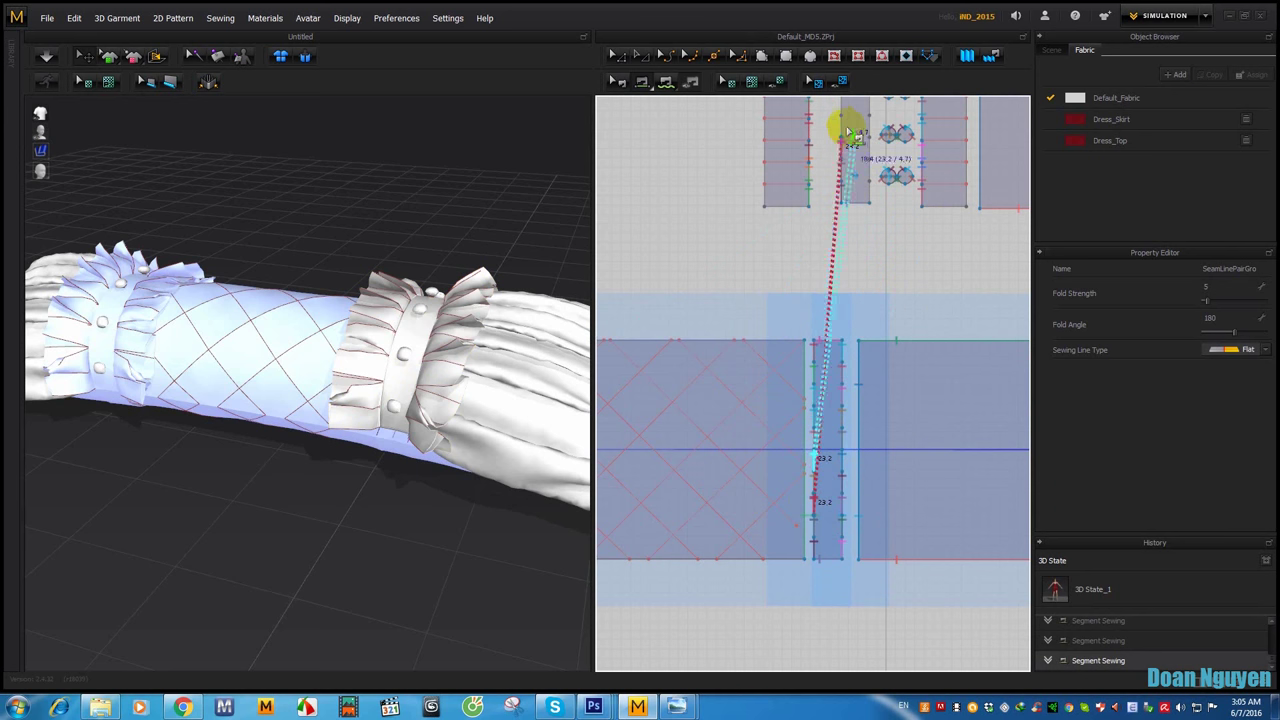
Step: Add further segment seams between the narrow strip and the left pattern edge
mouse_move(846, 128)
left_mouse_down()
mouse_move(793, 403)
mouse_move(814, 328)
mouse_move(818, 185)
left_mouse_up()
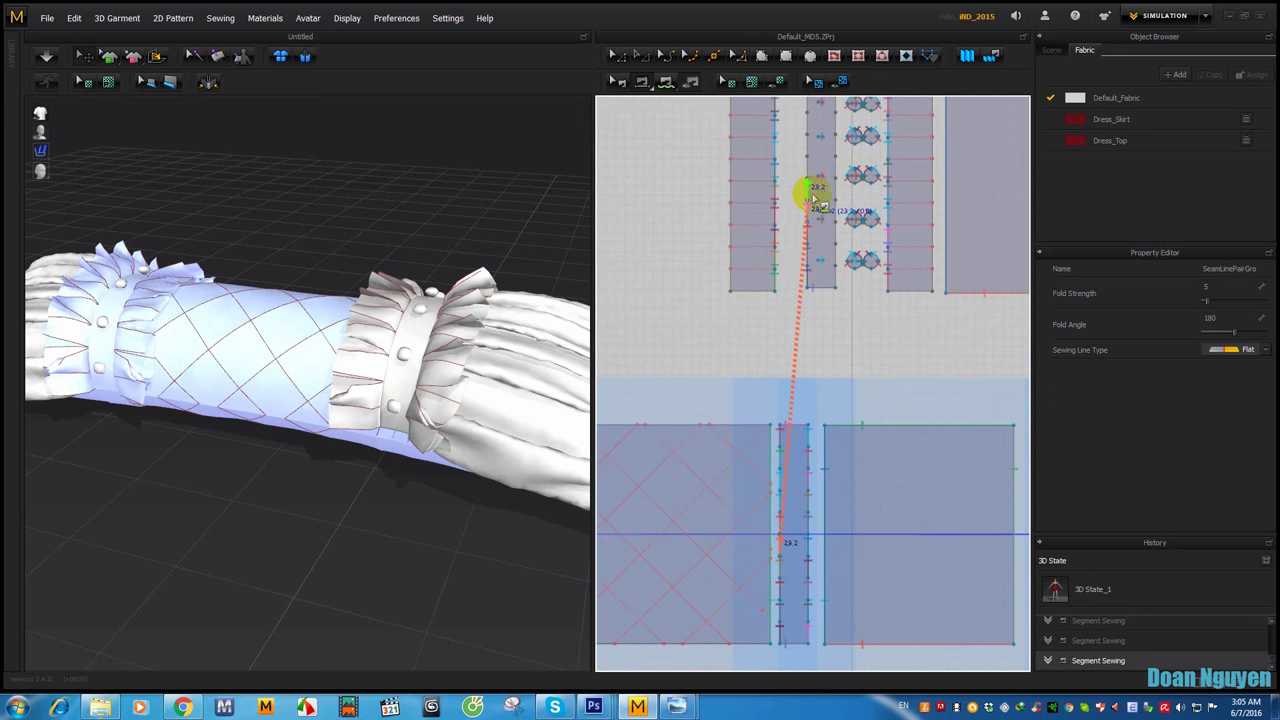
left_click(818, 200)
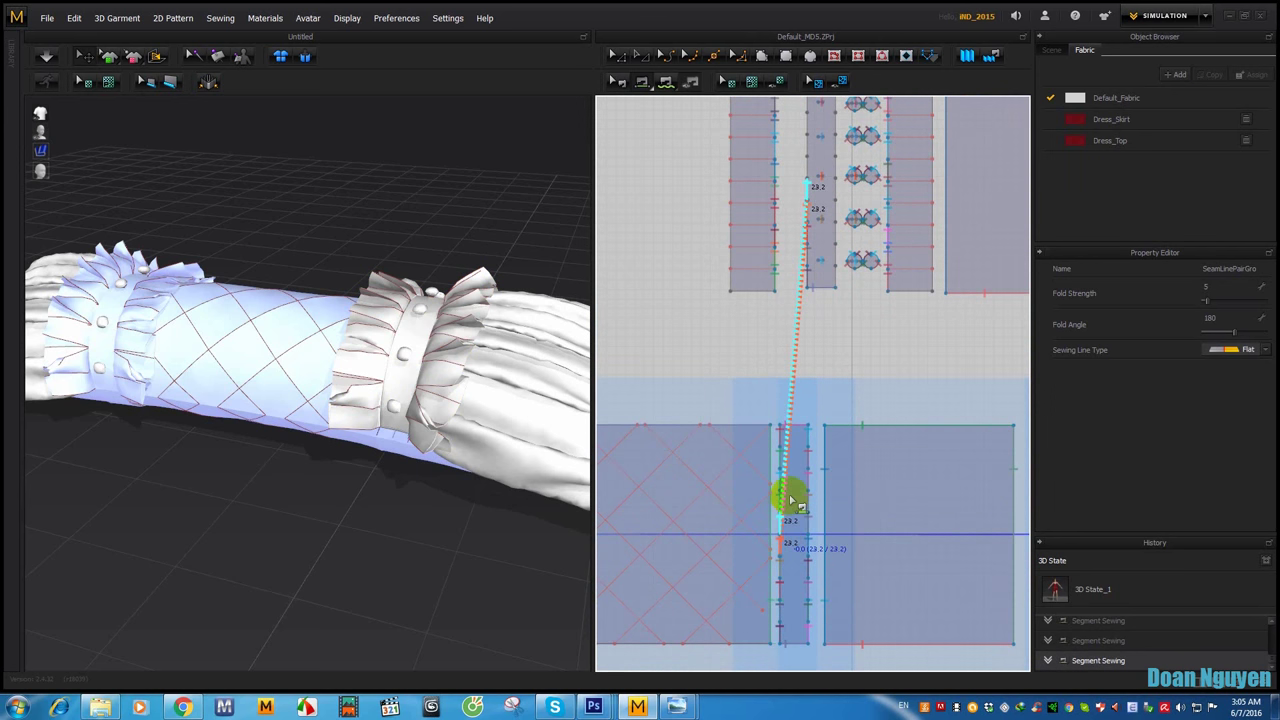
left_click(790, 500)
right_click_drag(846, 331, 829, 429)
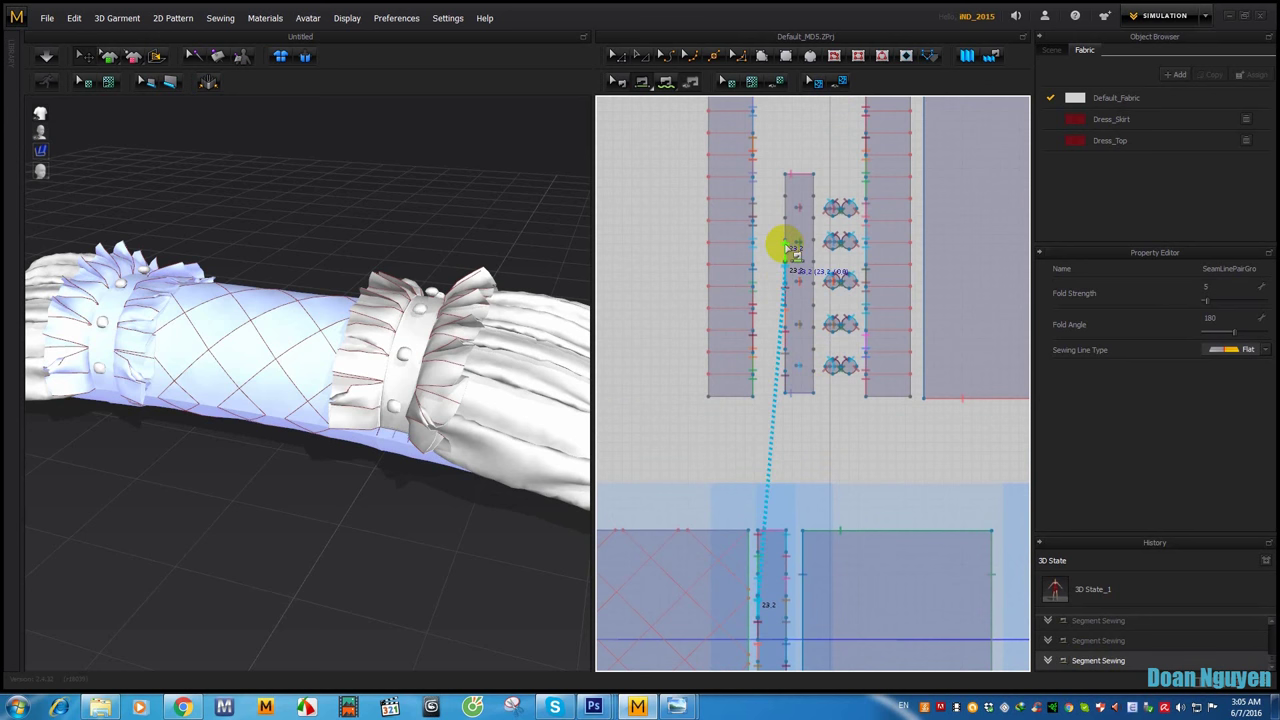
left_click(790, 248)
right_click_drag(733, 439, 814, 252)
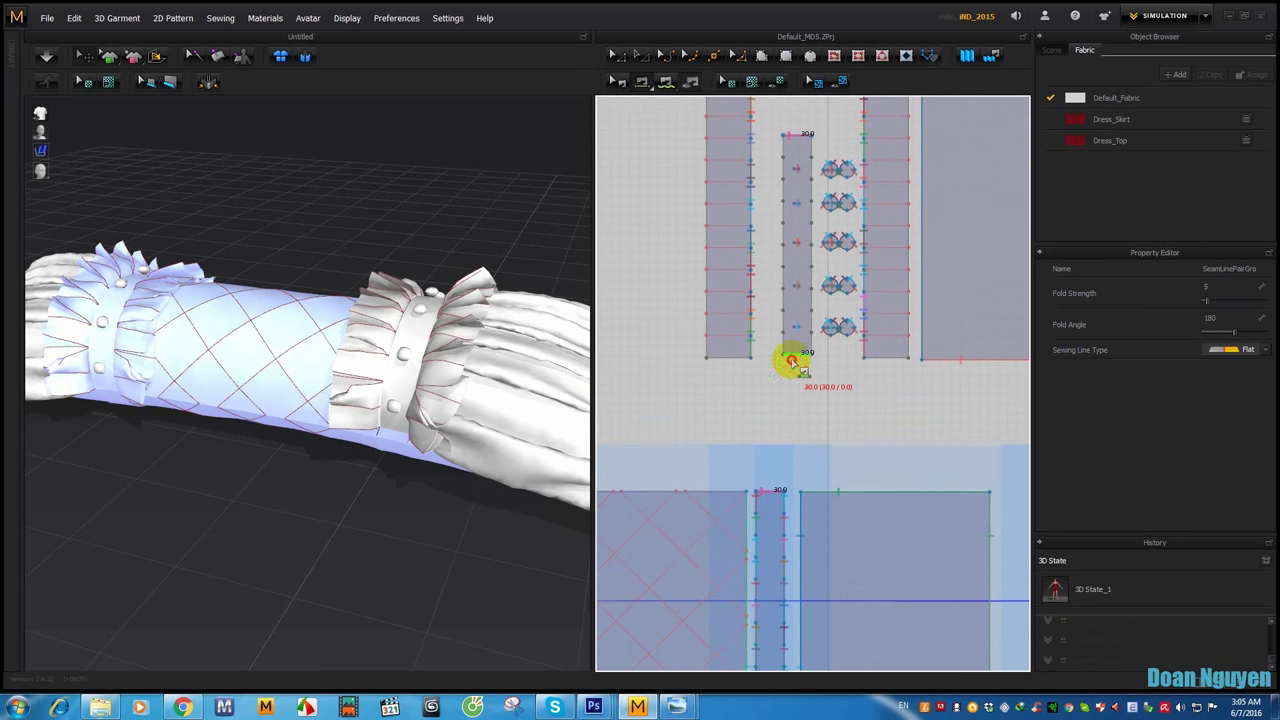
Step: Sew the first 23.2 segments of the button strip to the lower strip's edge
left_click(790, 362)
left_click(816, 532)
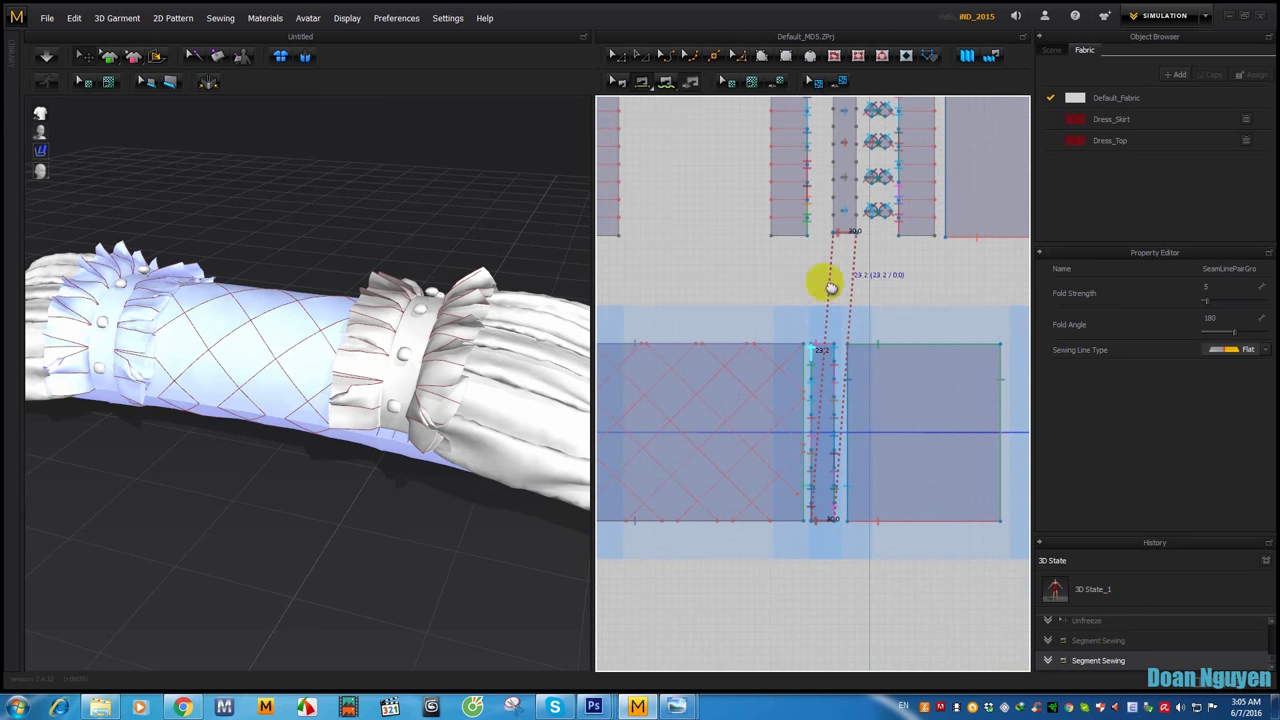
middle_click_drag(826, 280, 789, 271)
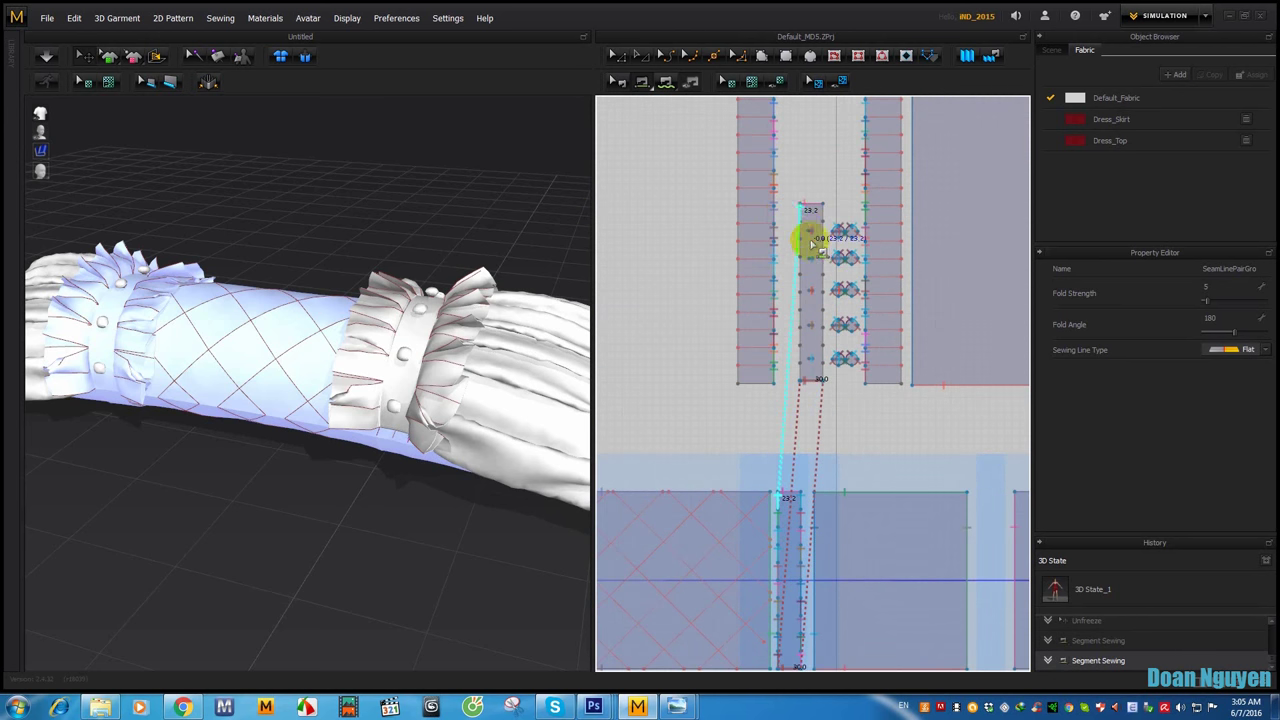
left_click(812, 240)
middle_click_drag(815, 415, 786, 380)
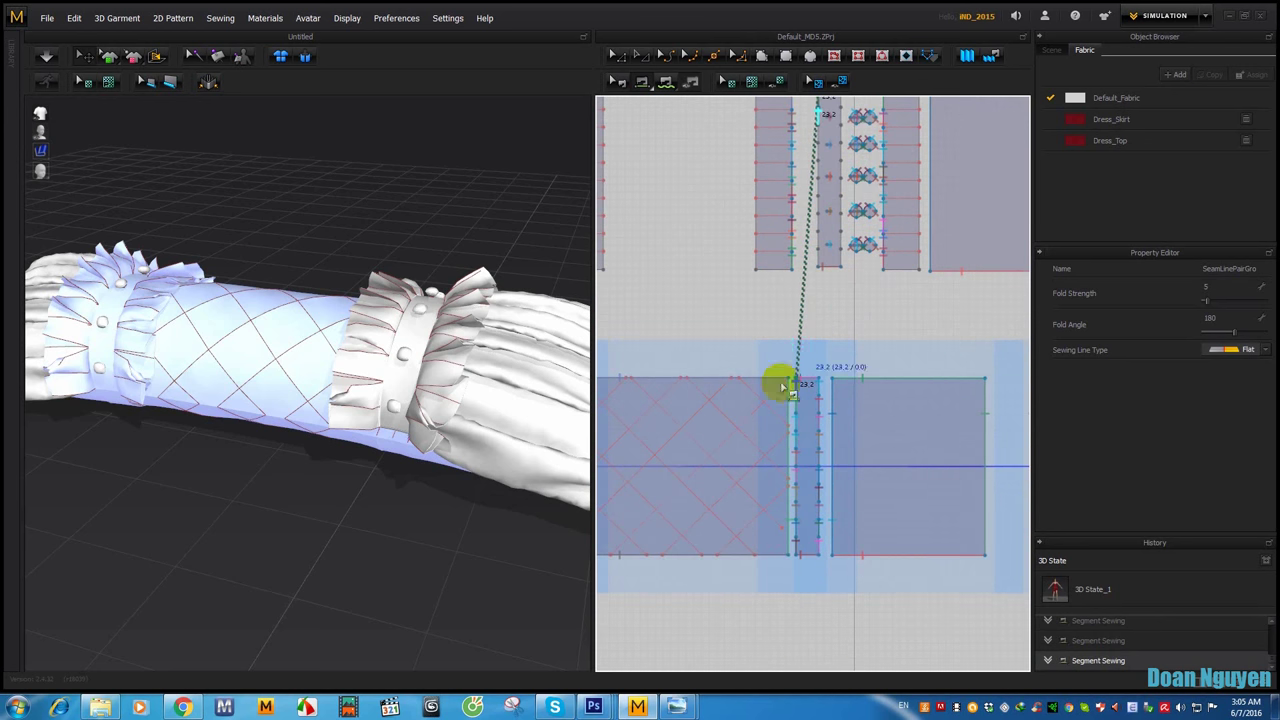
left_click(801, 426)
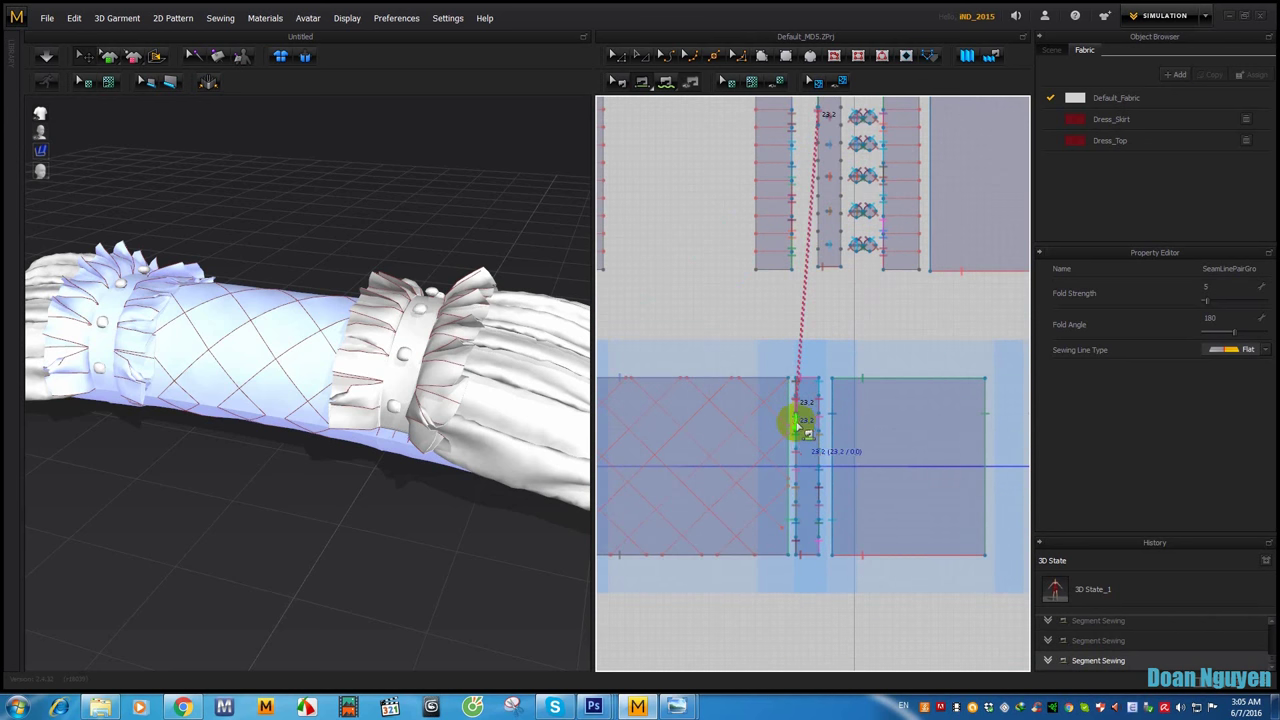
middle_click_drag(806, 404, 783, 237)
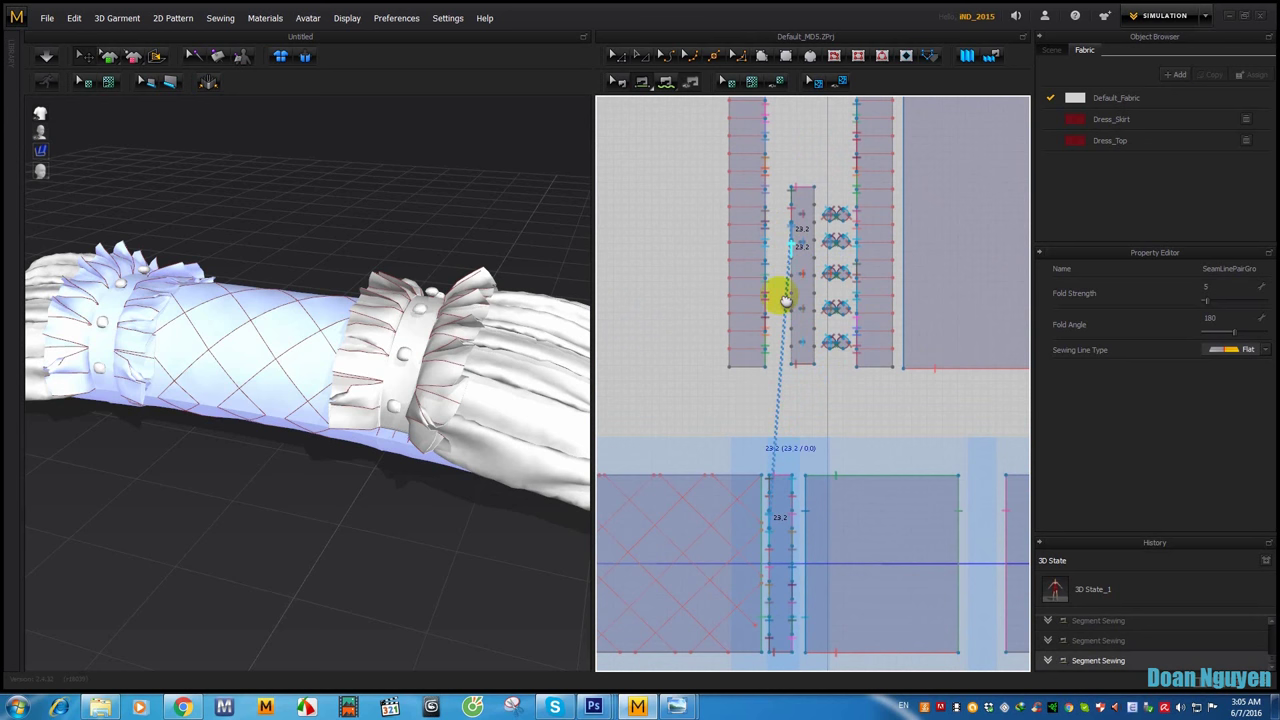
mouse_move(786, 300)
middle_mouse_down()
mouse_move(823, 434)
mouse_move(786, 500)
mouse_move(797, 472)
middle_mouse_up()
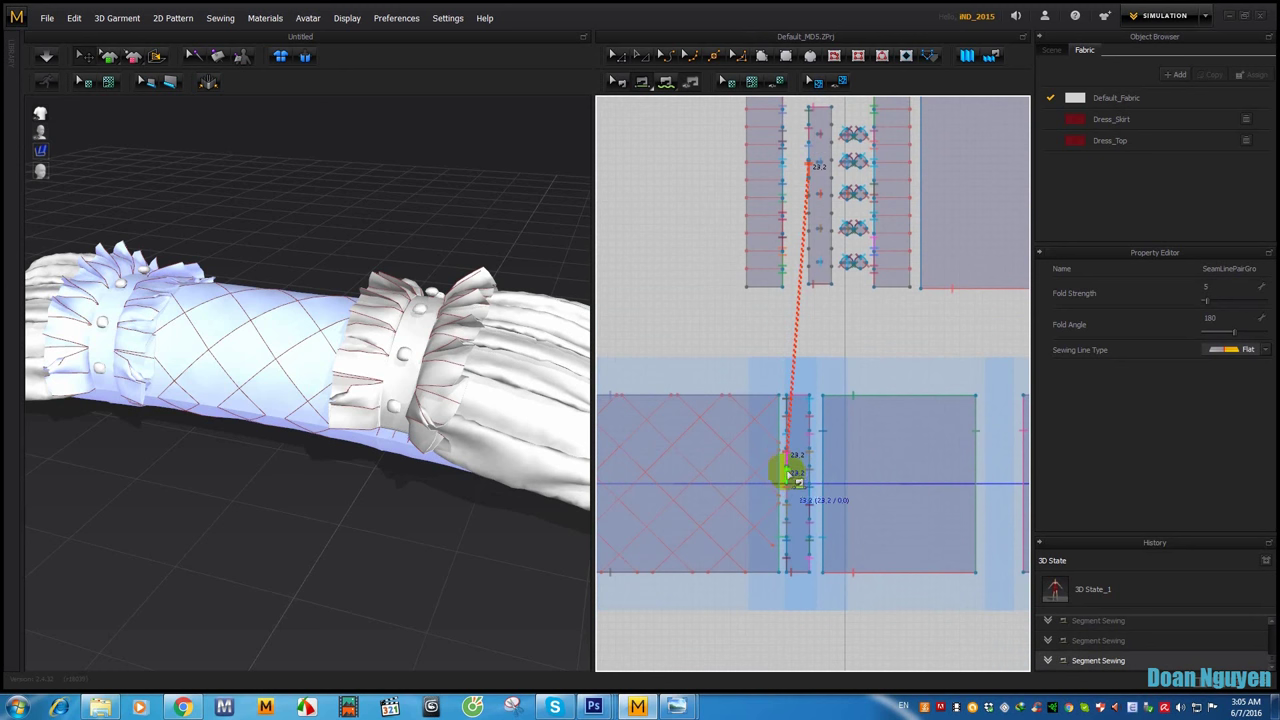
left_click(789, 475)
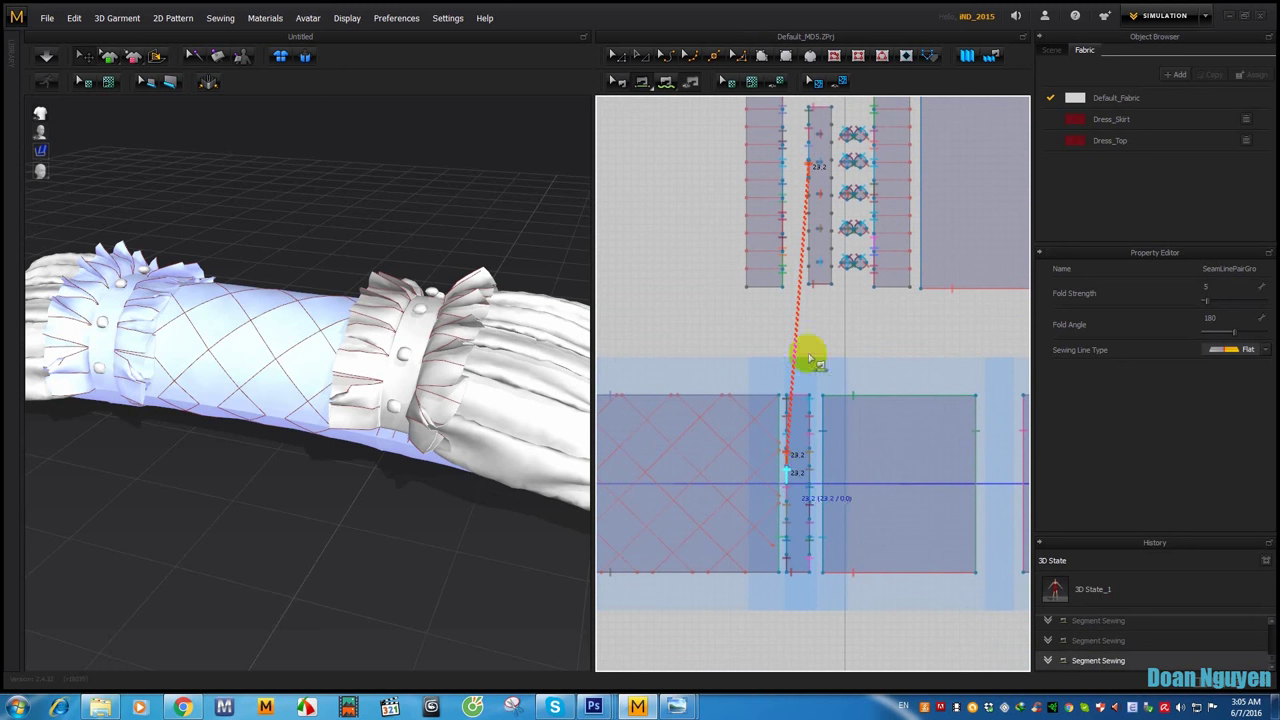
Step: Pair more upper strip segments with matching 23.2 lower strip segments
left_click(808, 200)
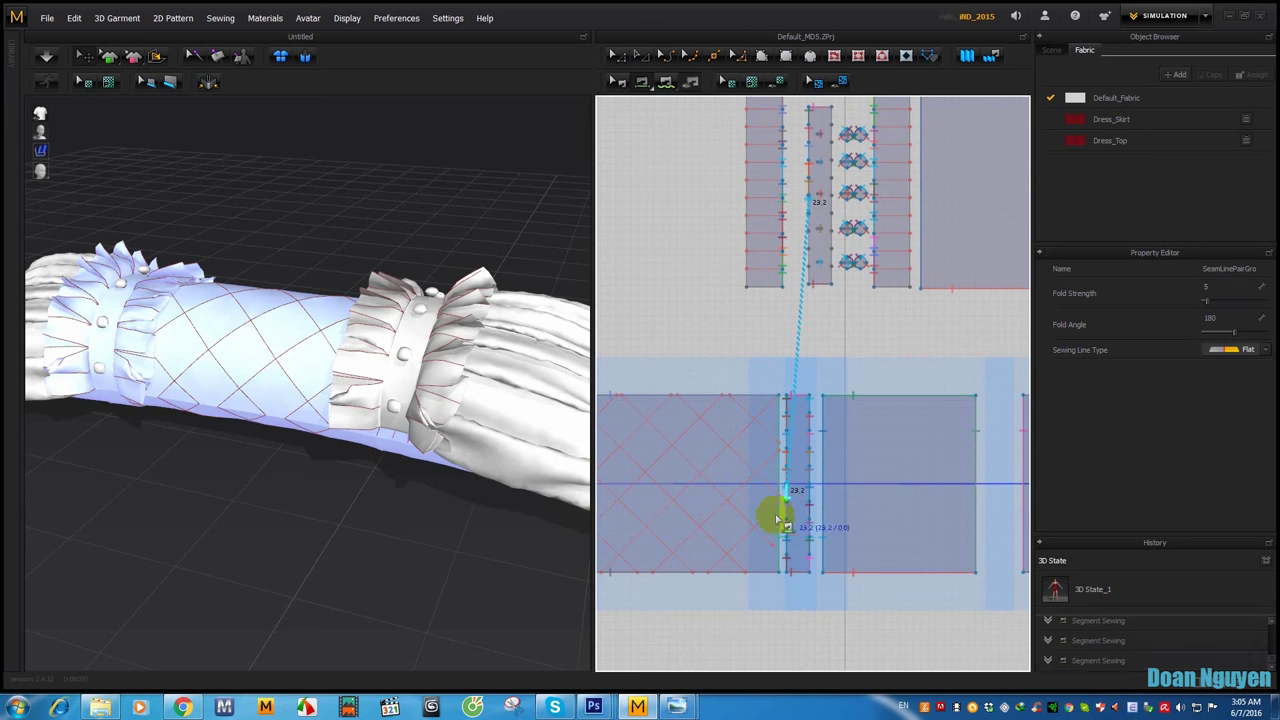
left_click(790, 510)
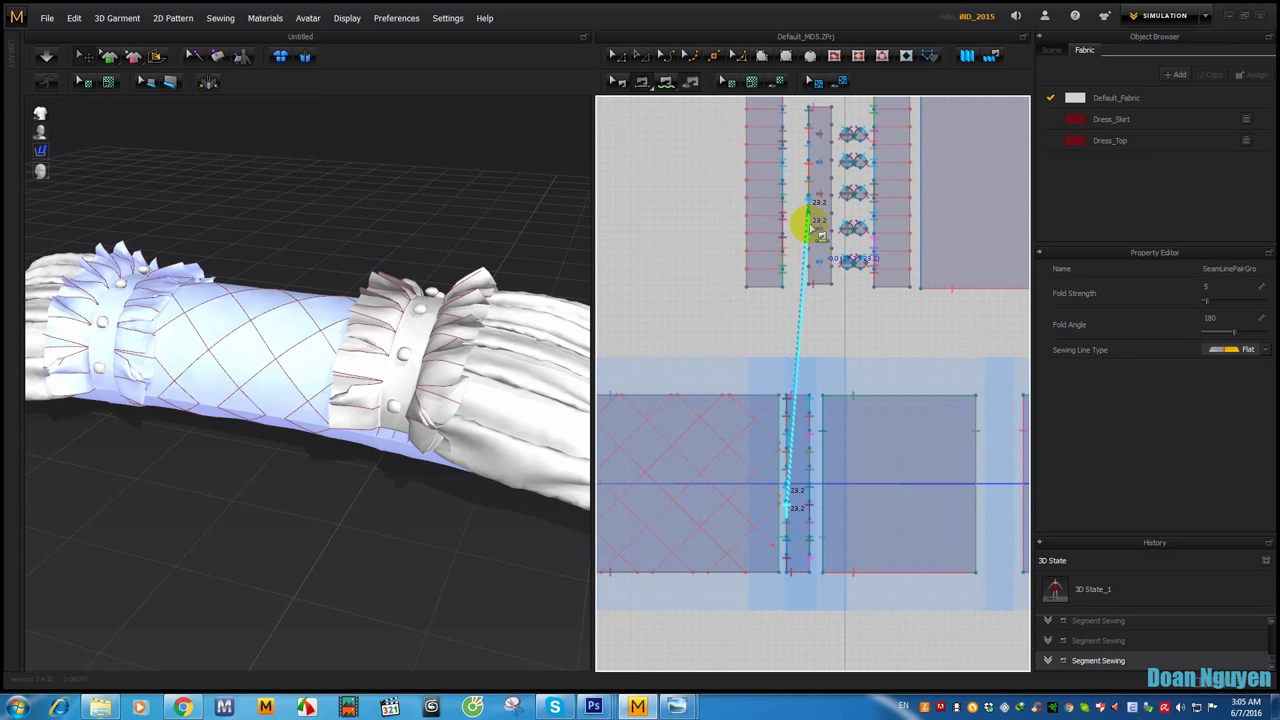
left_click(809, 238)
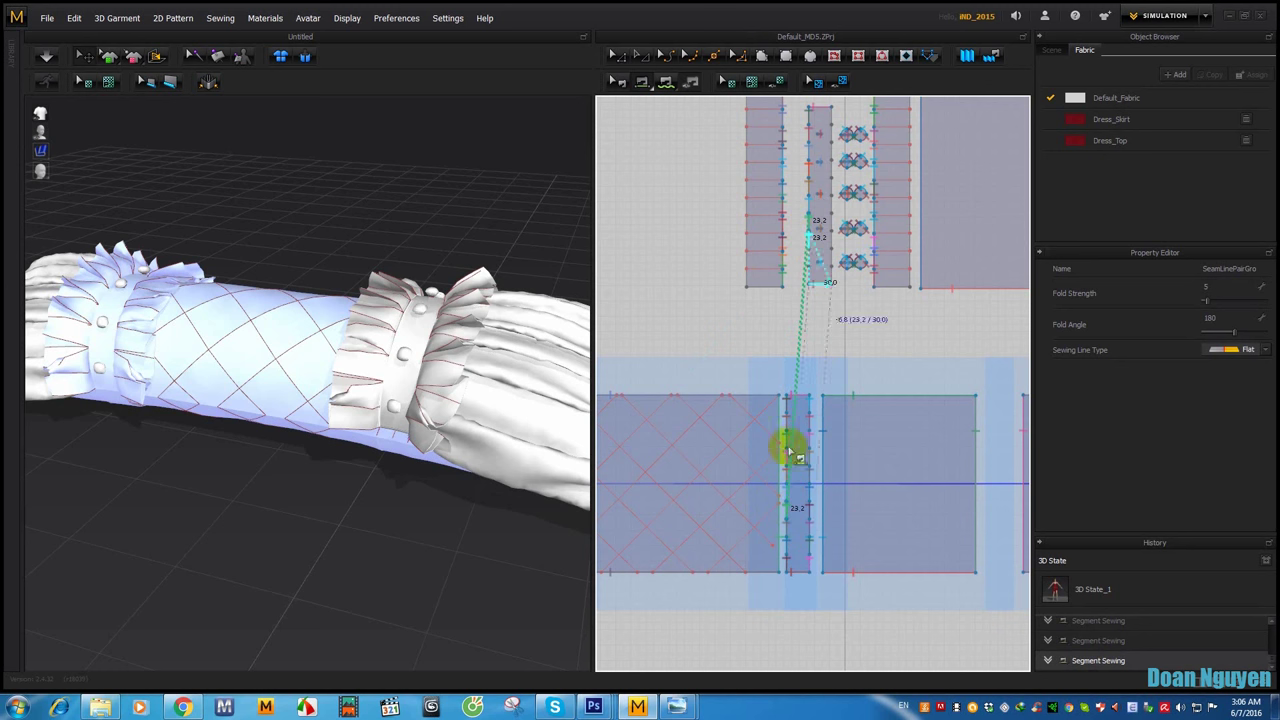
left_click(792, 530)
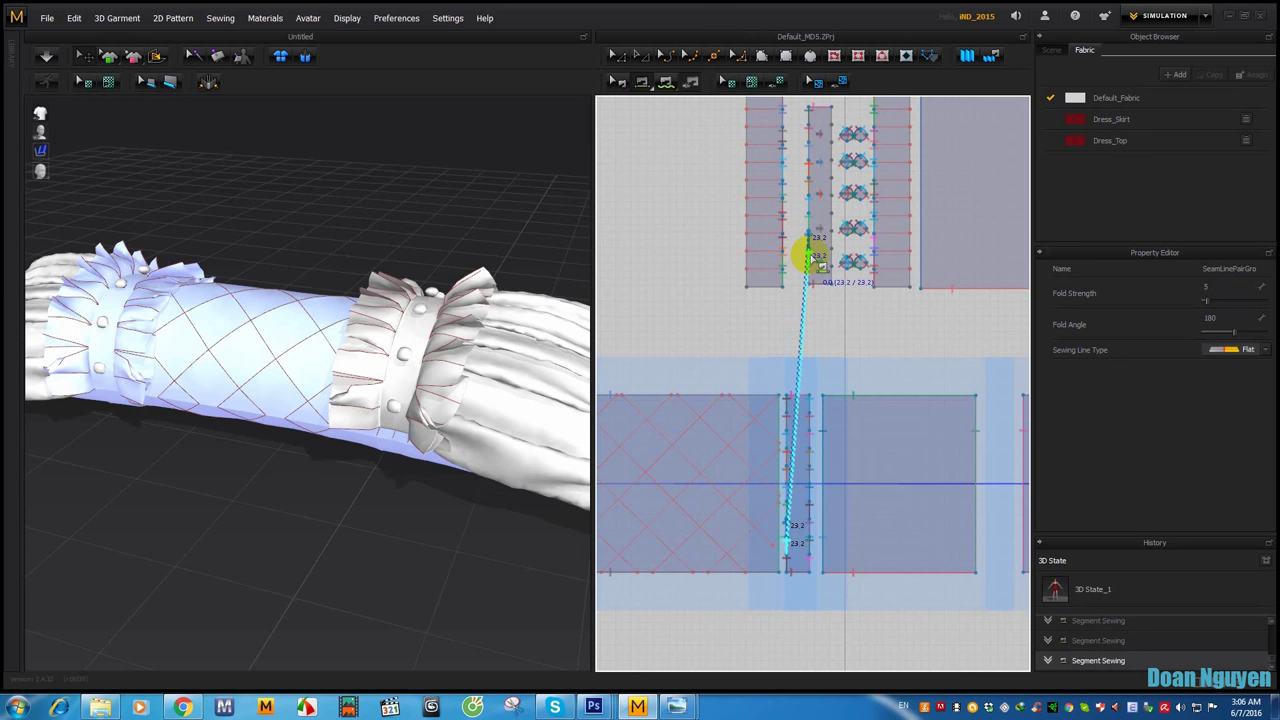
left_click_drag(806, 272, 790, 572)
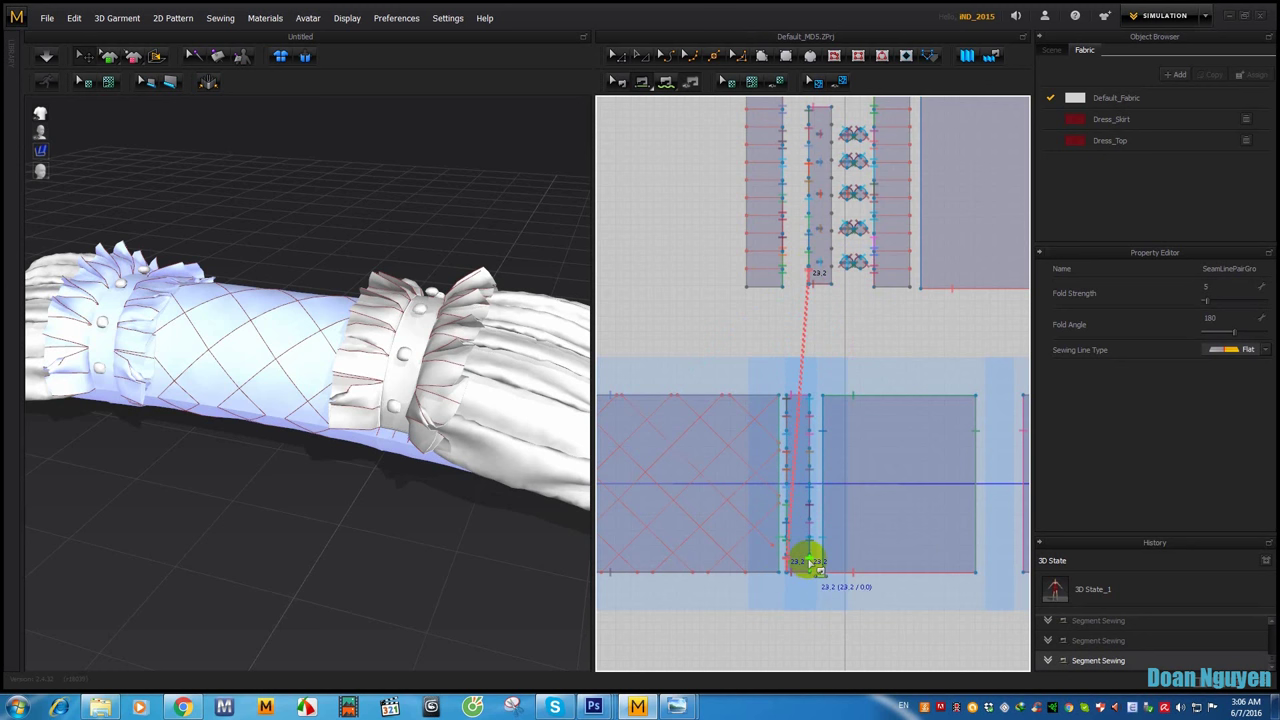
left_click_drag(808, 560, 843, 280)
left_click(795, 537)
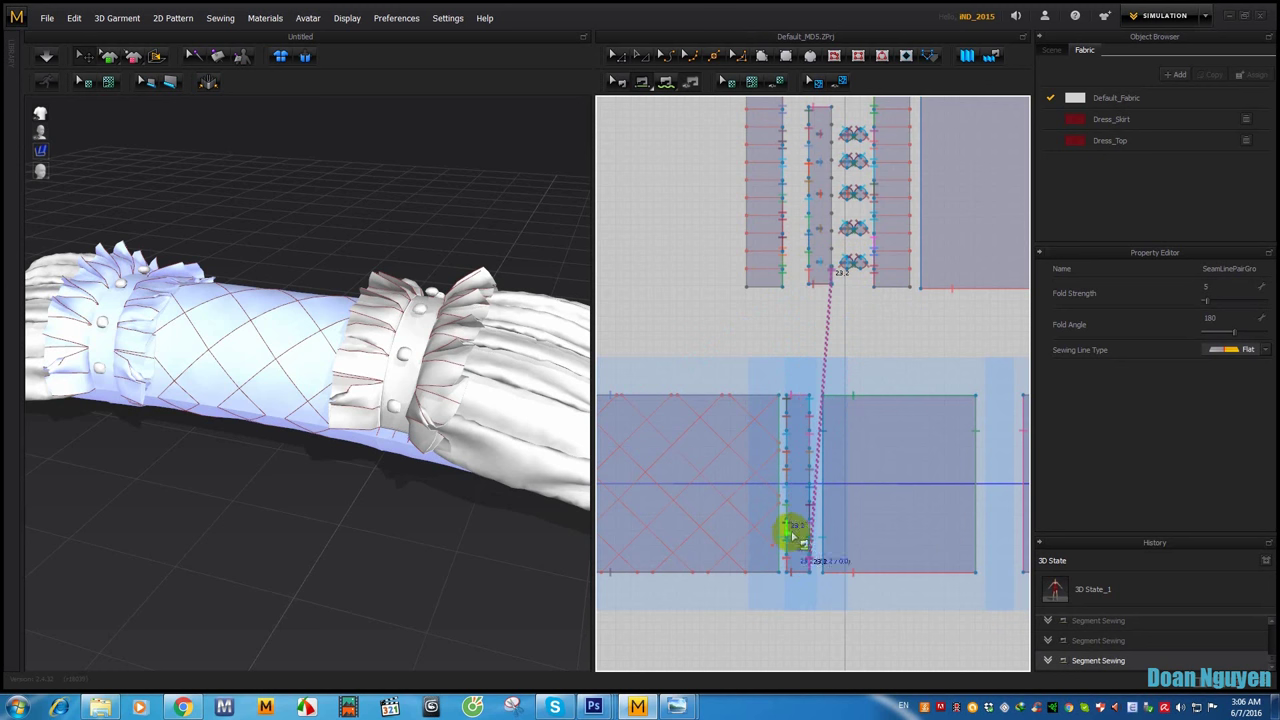
mouse_move(818, 548)
left_mouse_down()
mouse_move(840, 222)
mouse_move(808, 475)
mouse_move(816, 458)
left_mouse_up()
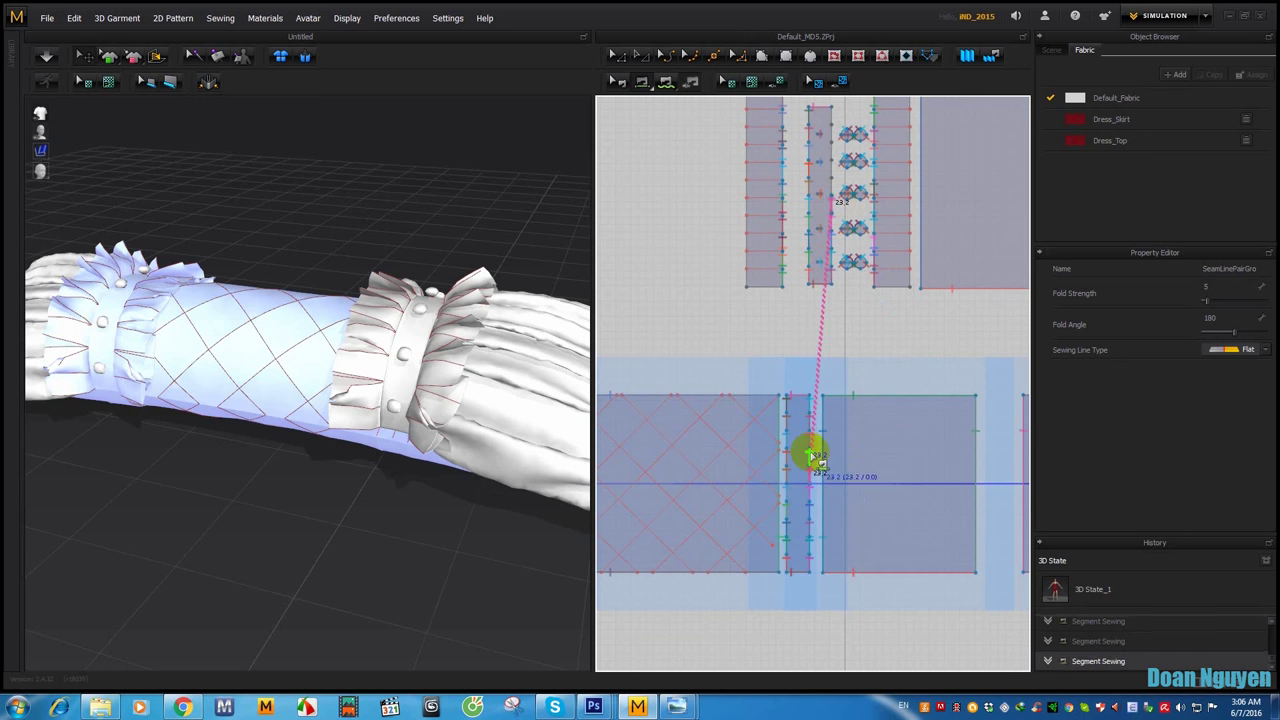
Step: Add the remaining segment seams between the upper and lower strips
left_click_drag(845, 268, 828, 190)
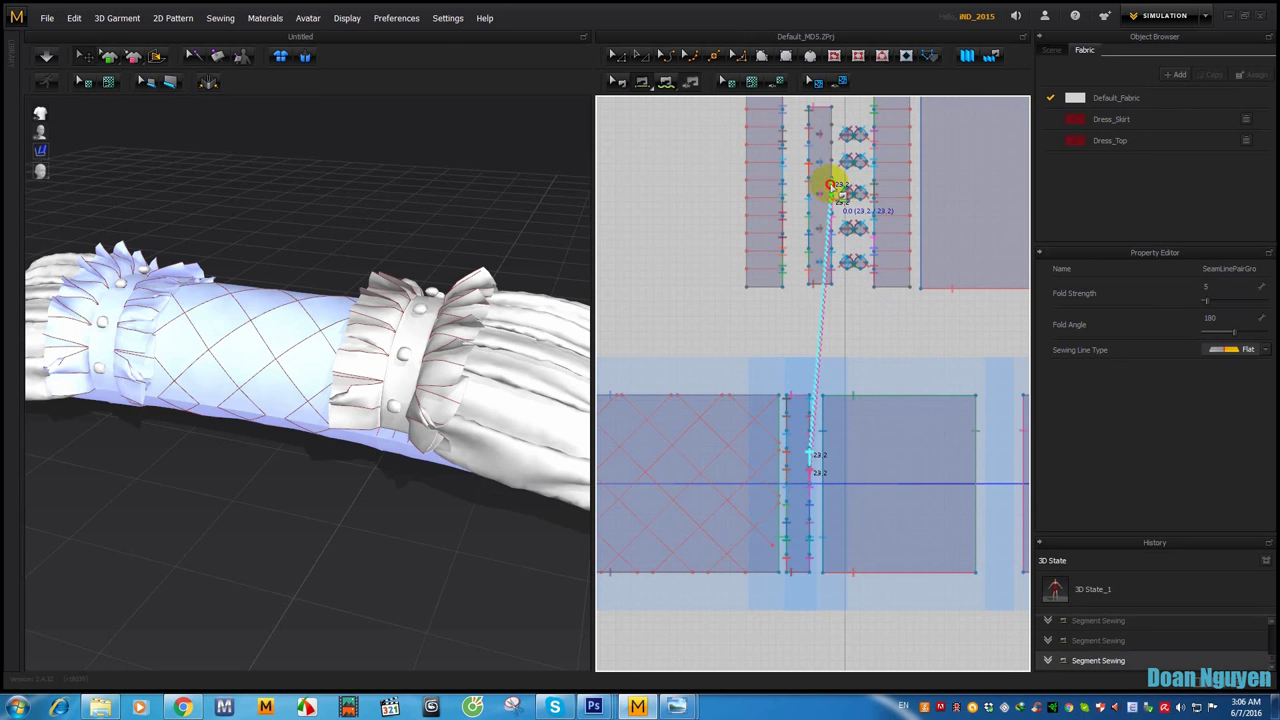
left_click(832, 188)
left_click_drag(835, 168, 786, 437)
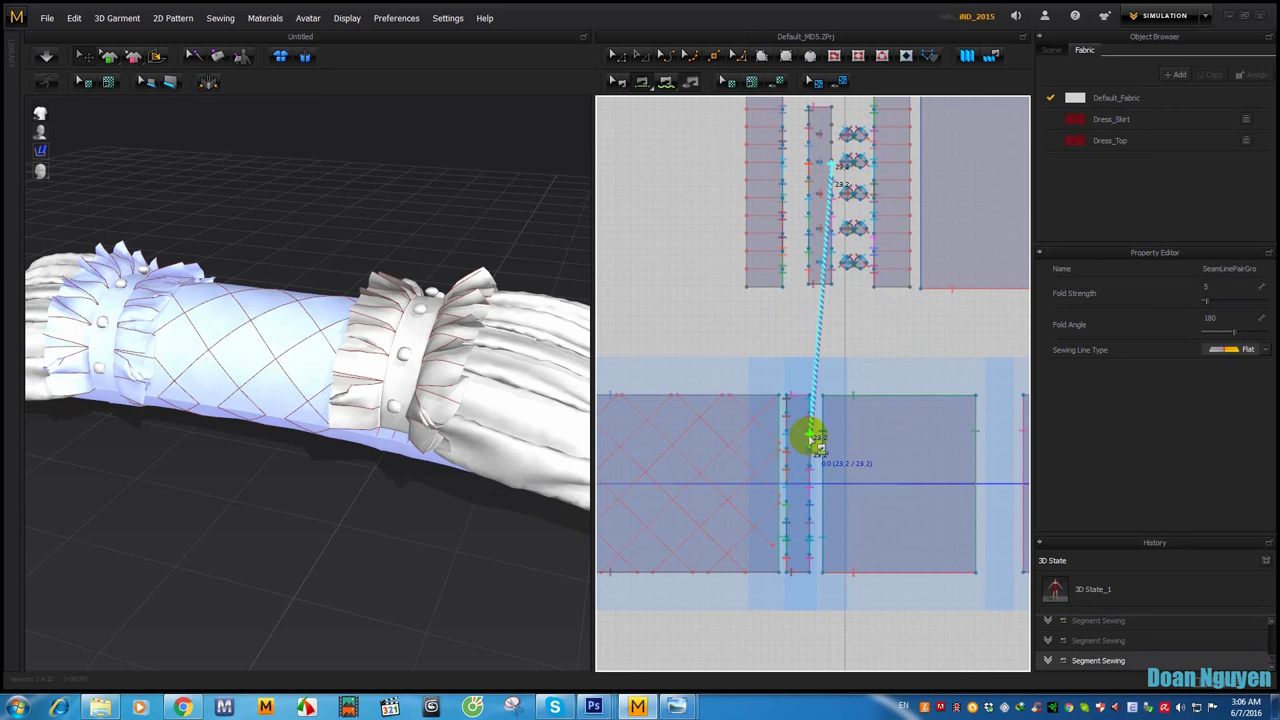
left_click(815, 422)
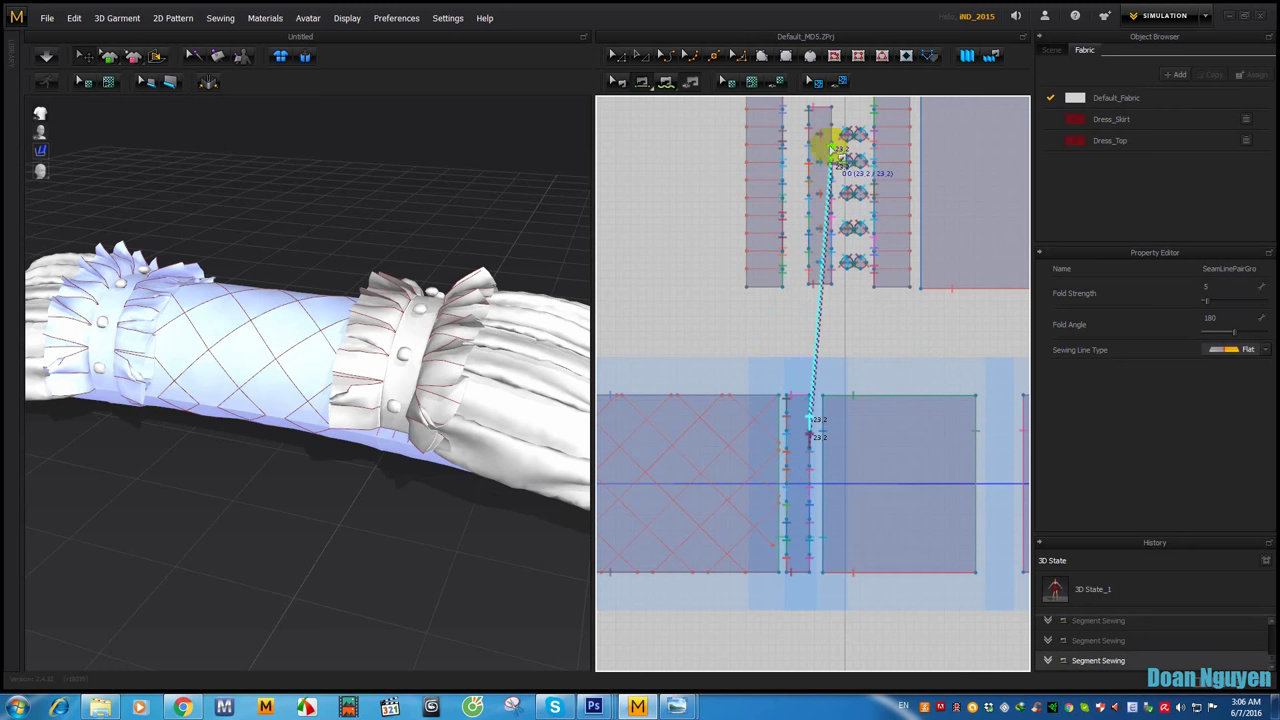
left_click(829, 214)
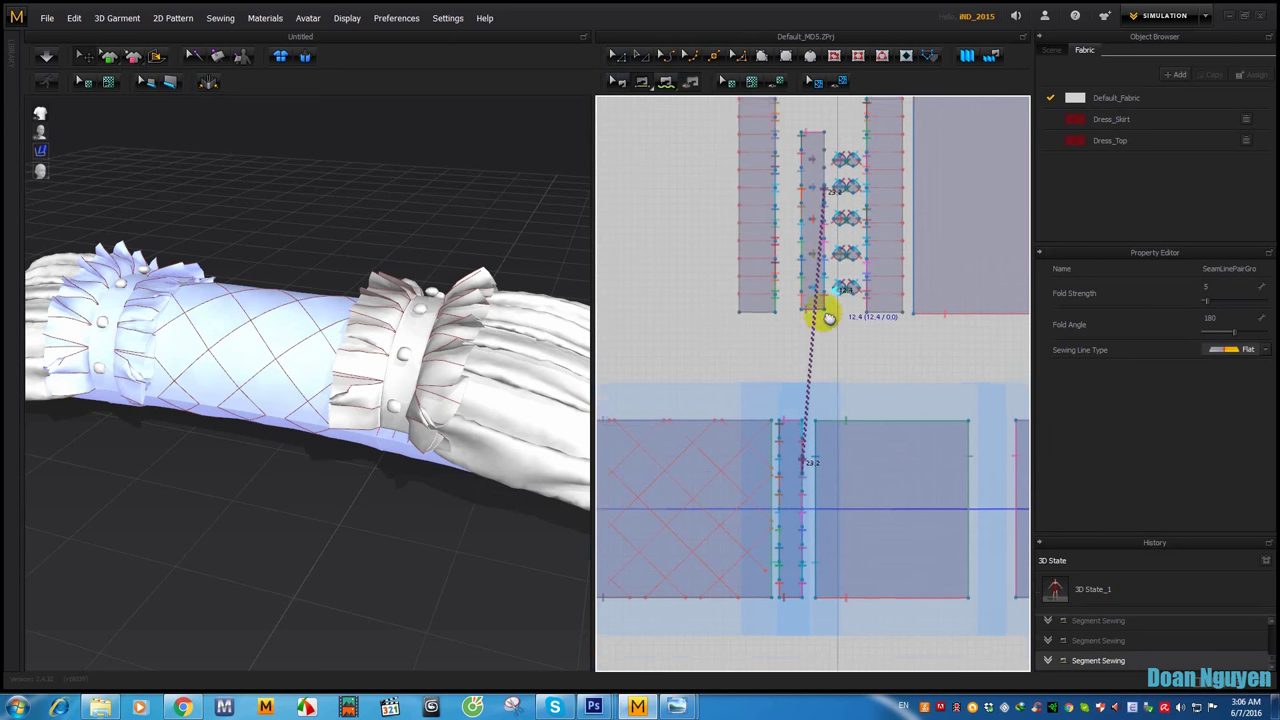
Step: Delete the misplaced diagonal seam between the strips using Edit Sewing
left_click(620, 84)
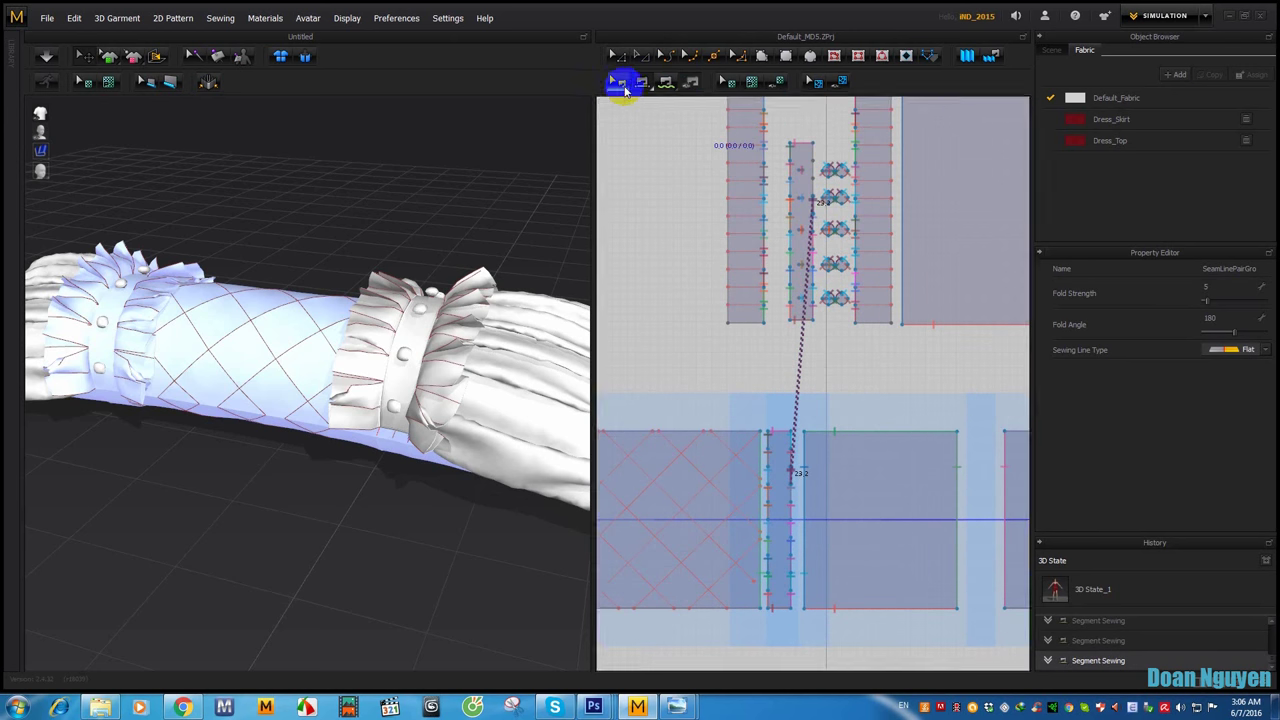
left_click_drag(794, 354, 823, 286)
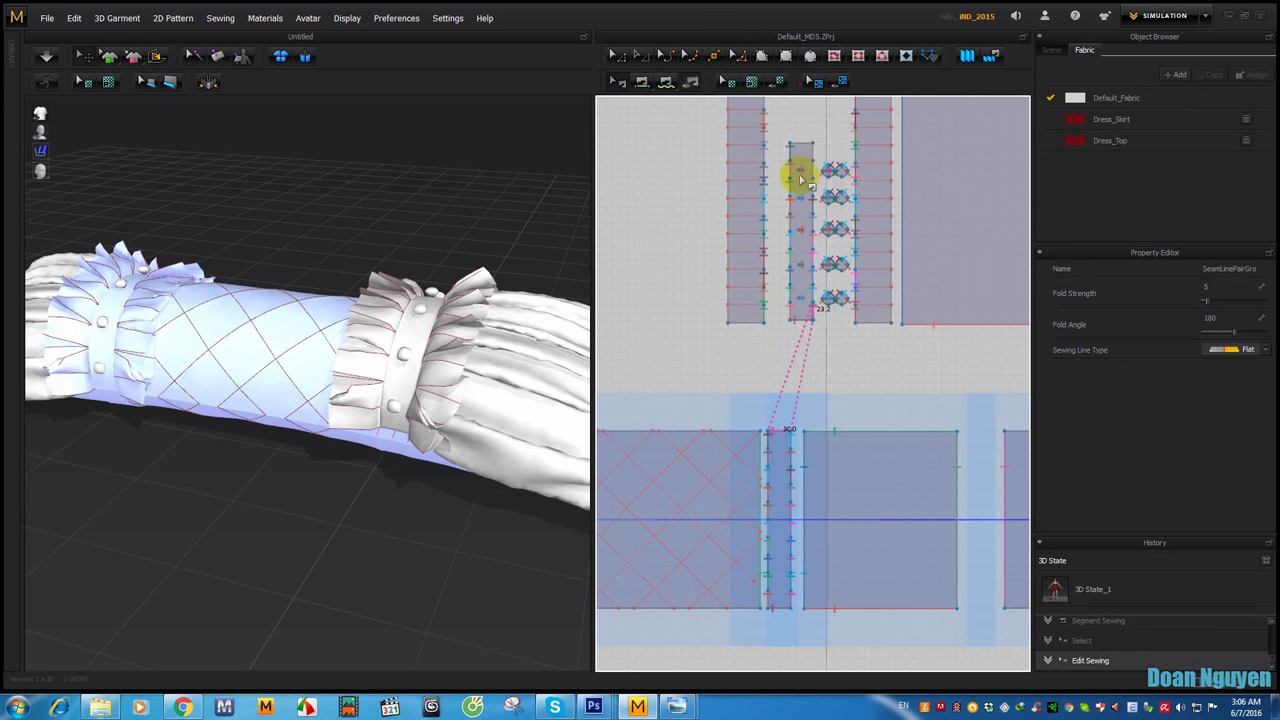
key("ctrl+z")
mouse_move(812, 138)
left_mouse_down()
mouse_move(810, 323)
mouse_move(826, 380)
left_mouse_up()
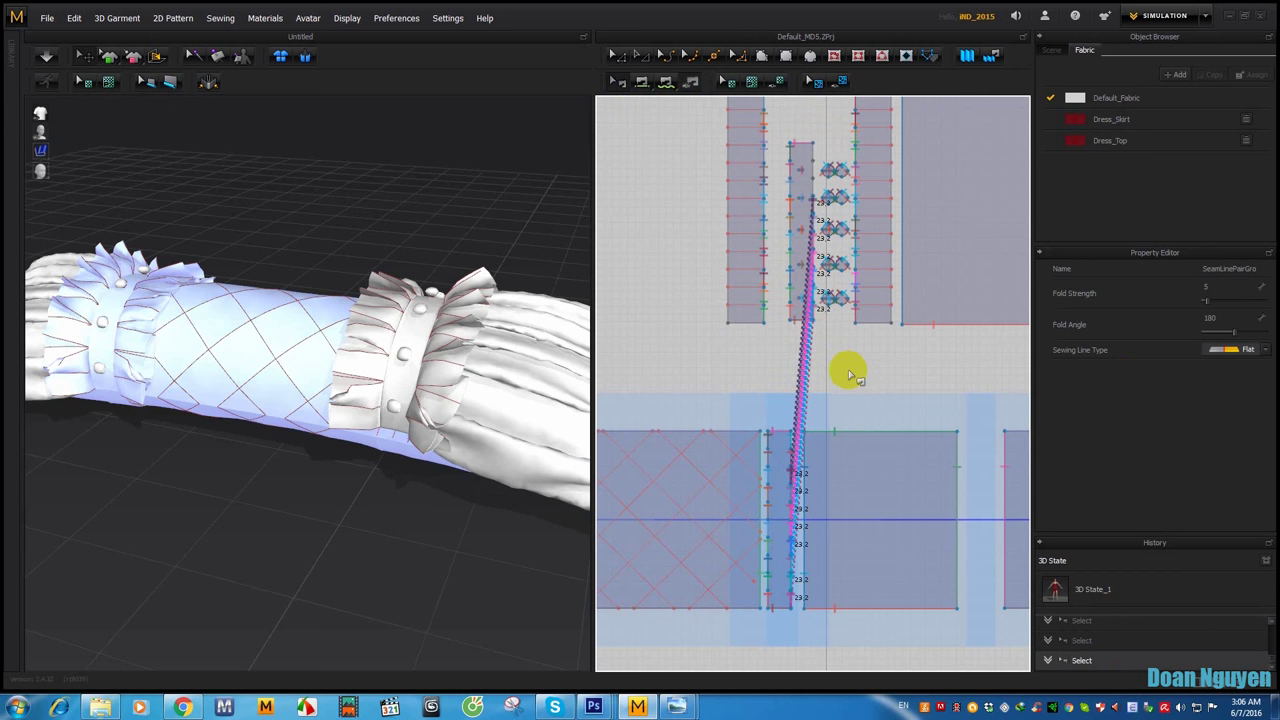
key("Delete")
middle_click_drag(802, 377, 789, 383)
Step: Segment-sew the upper strip's top segment to the lower strip's edge
left_click(641, 81)
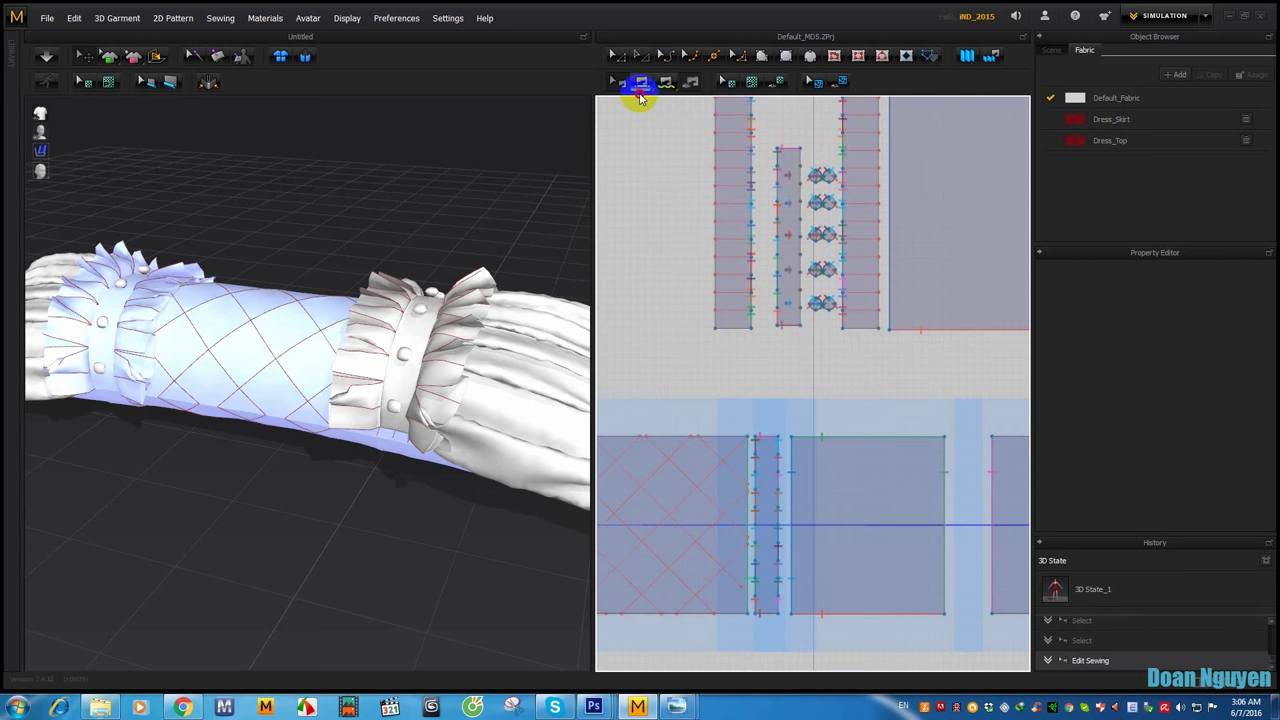
left_click_drag(804, 156, 777, 440)
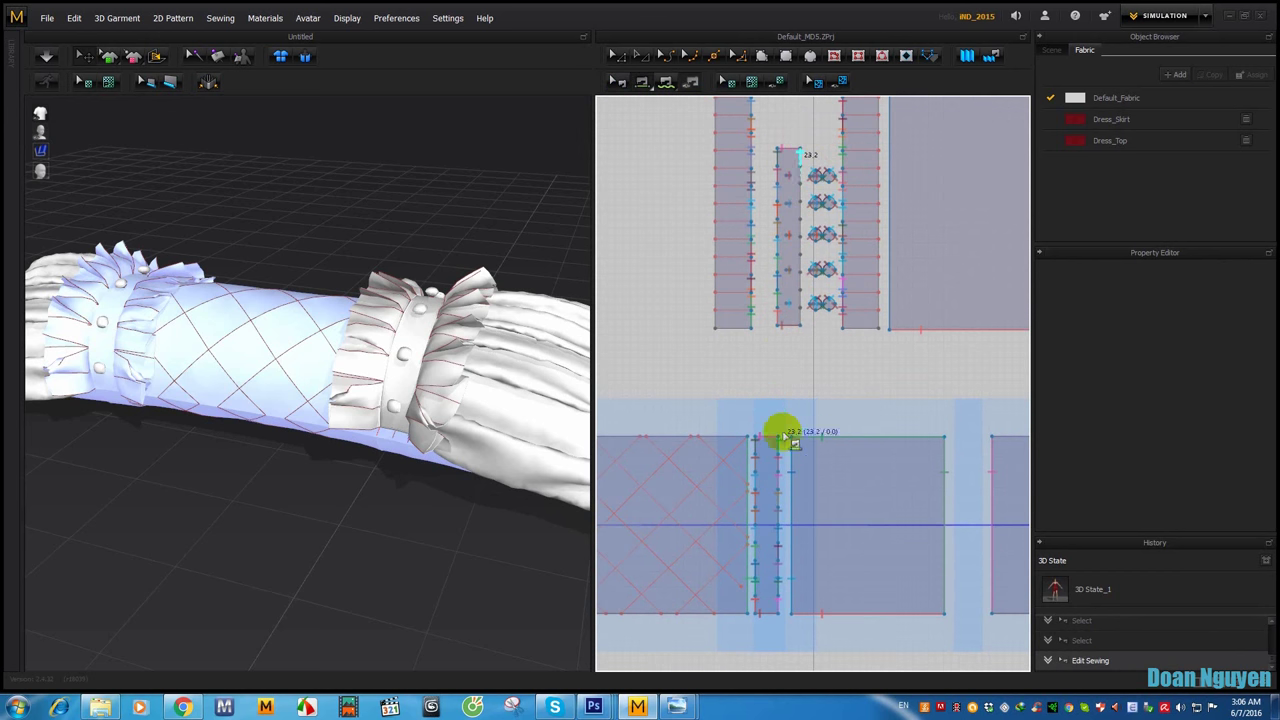
left_click(778, 445)
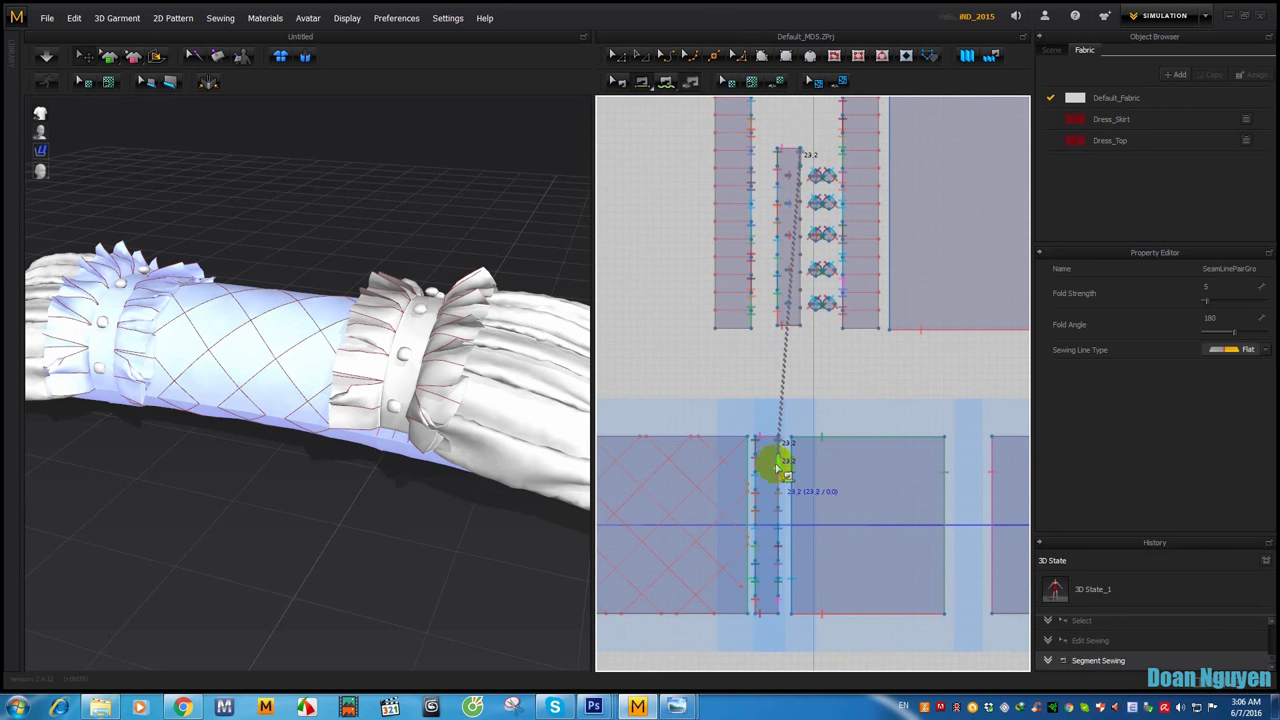
left_click_drag(778, 462, 803, 175)
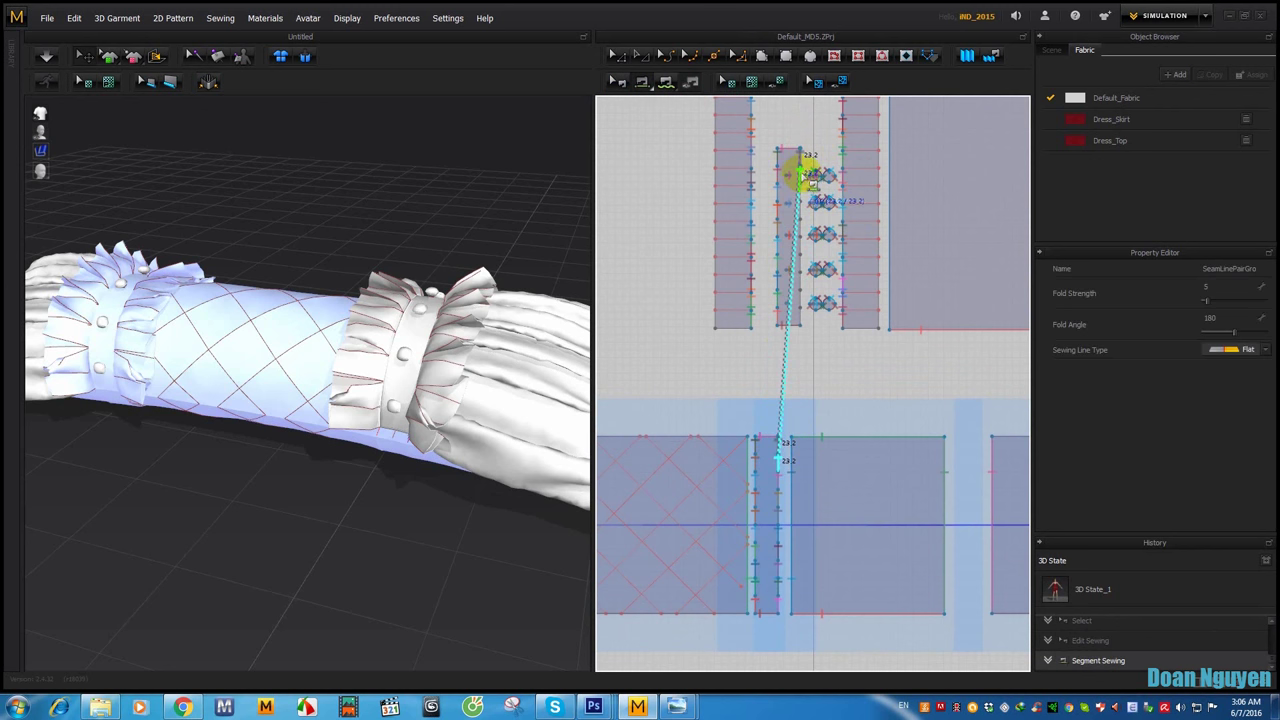
left_click(808, 200)
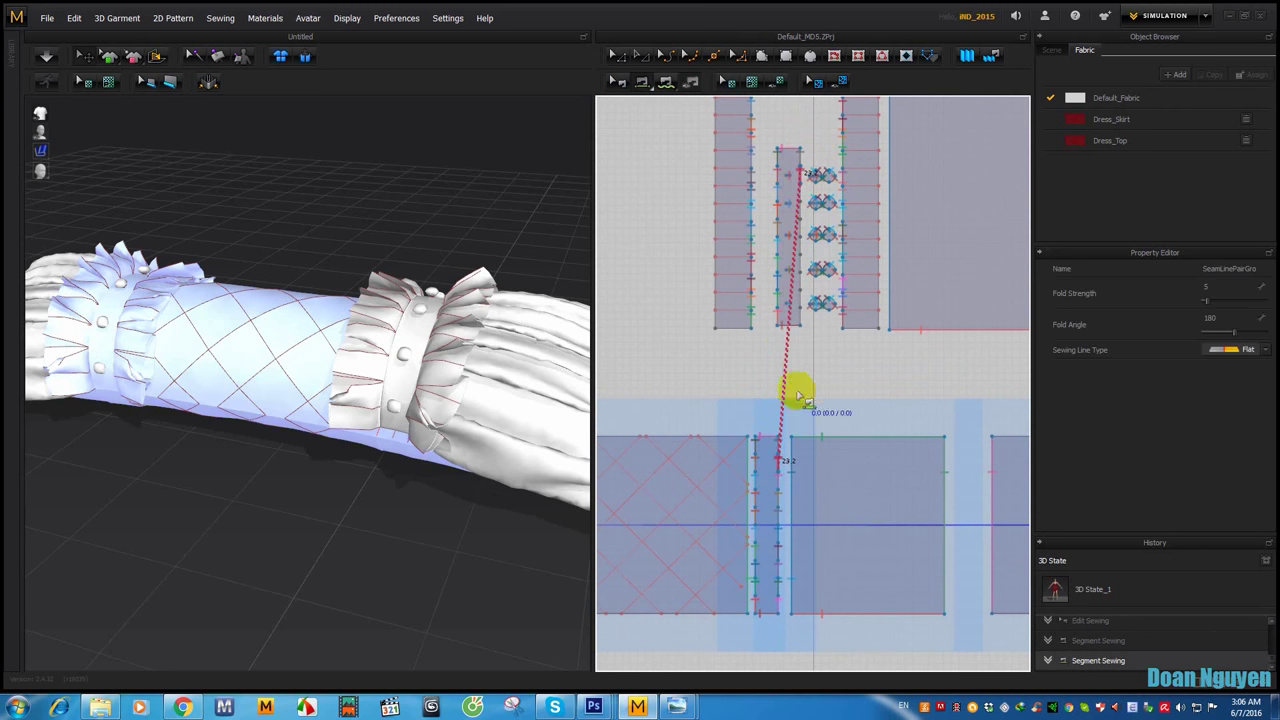
middle_click_drag(797, 409, 780, 423)
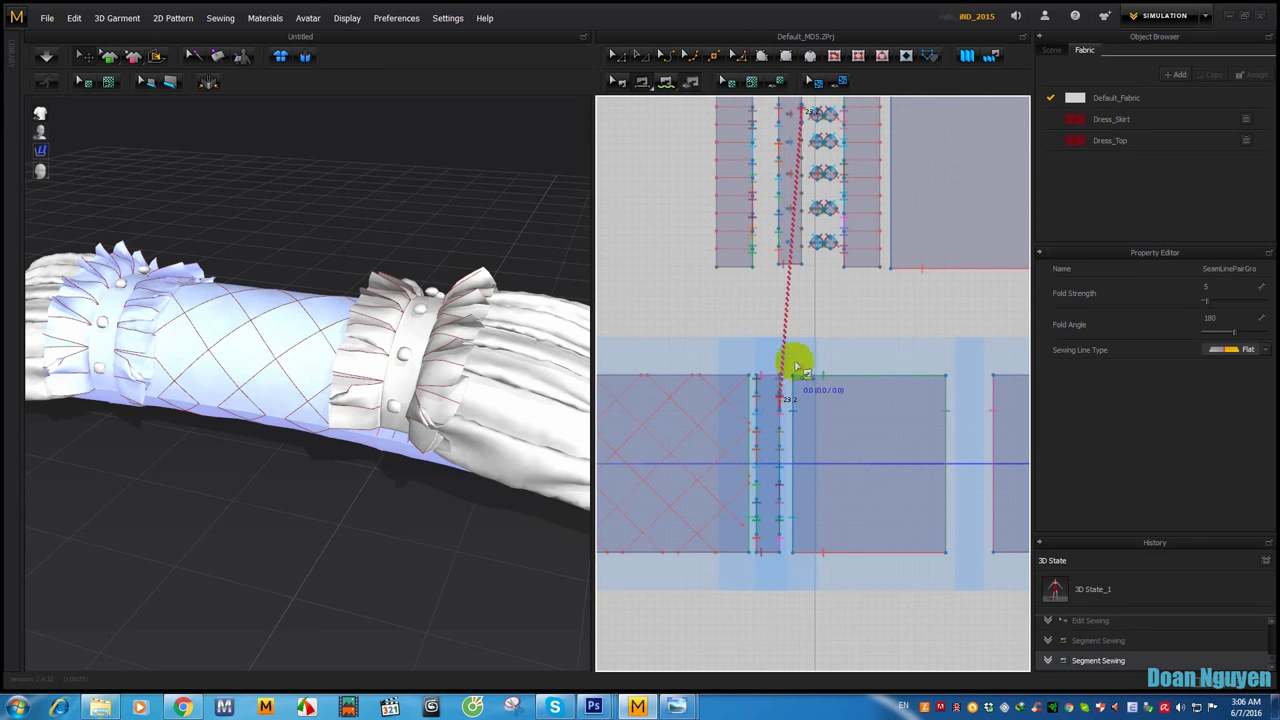
middle_click_drag(794, 363, 783, 372)
scroll(783, 372, "up", 1)
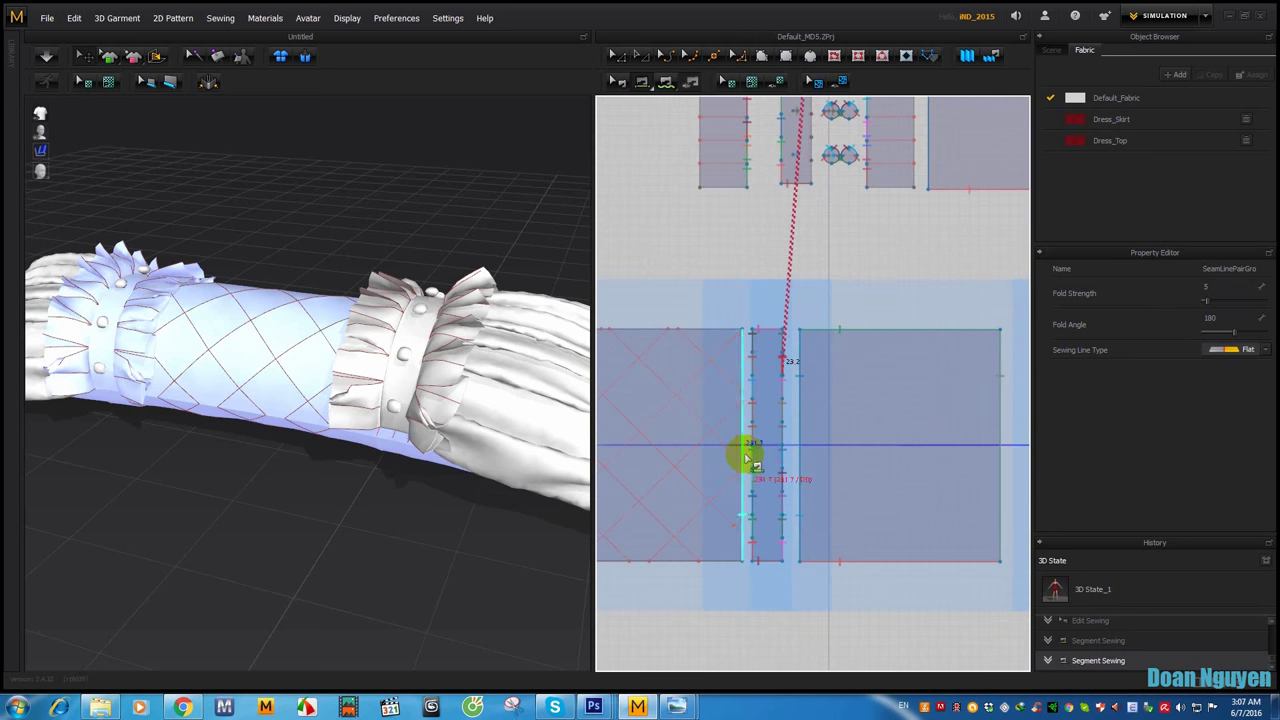
middle_click_drag(806, 443, 761, 611)
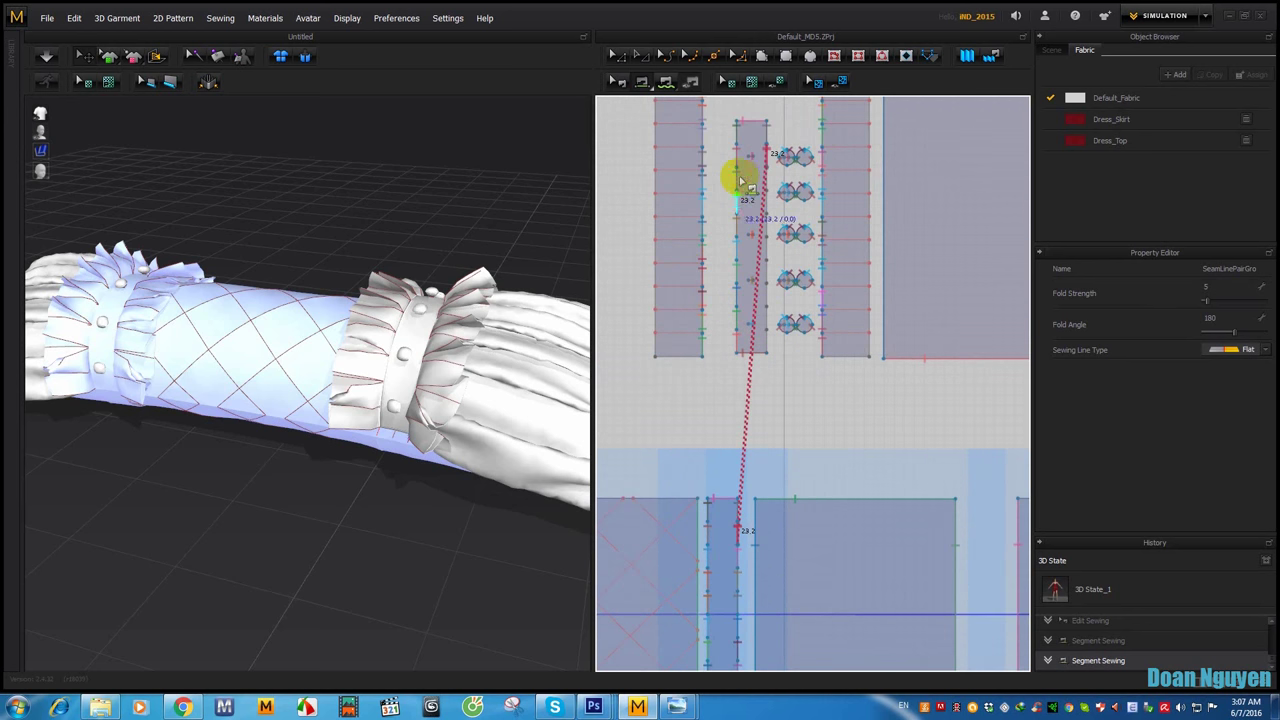
Step: Sew three more segment seams between the upper and lower strips
left_click(763, 265)
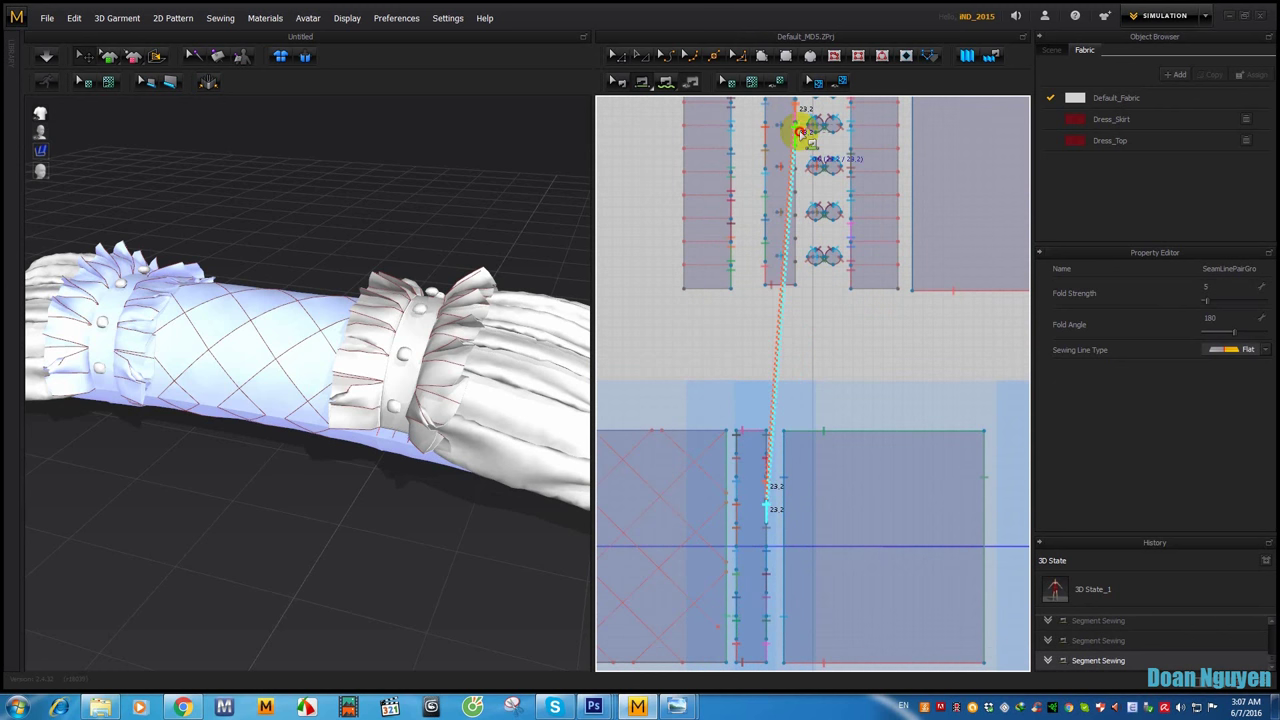
left_click(805, 158)
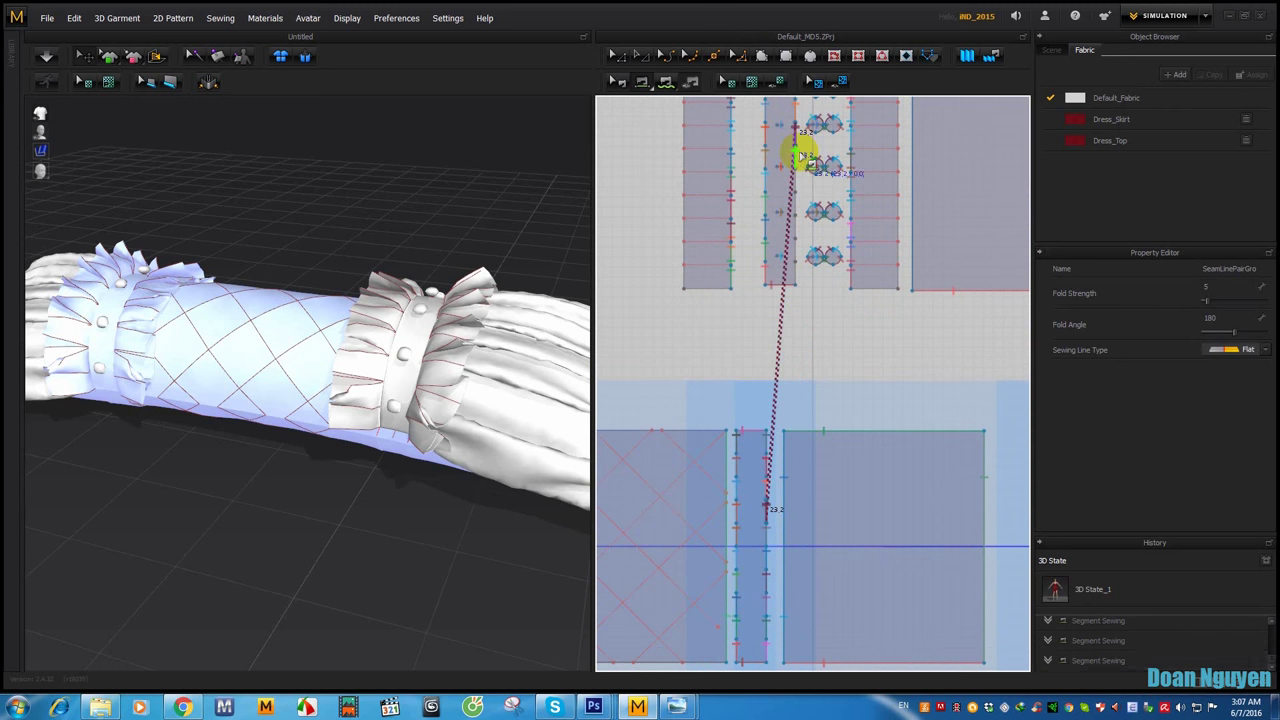
left_click(762, 533)
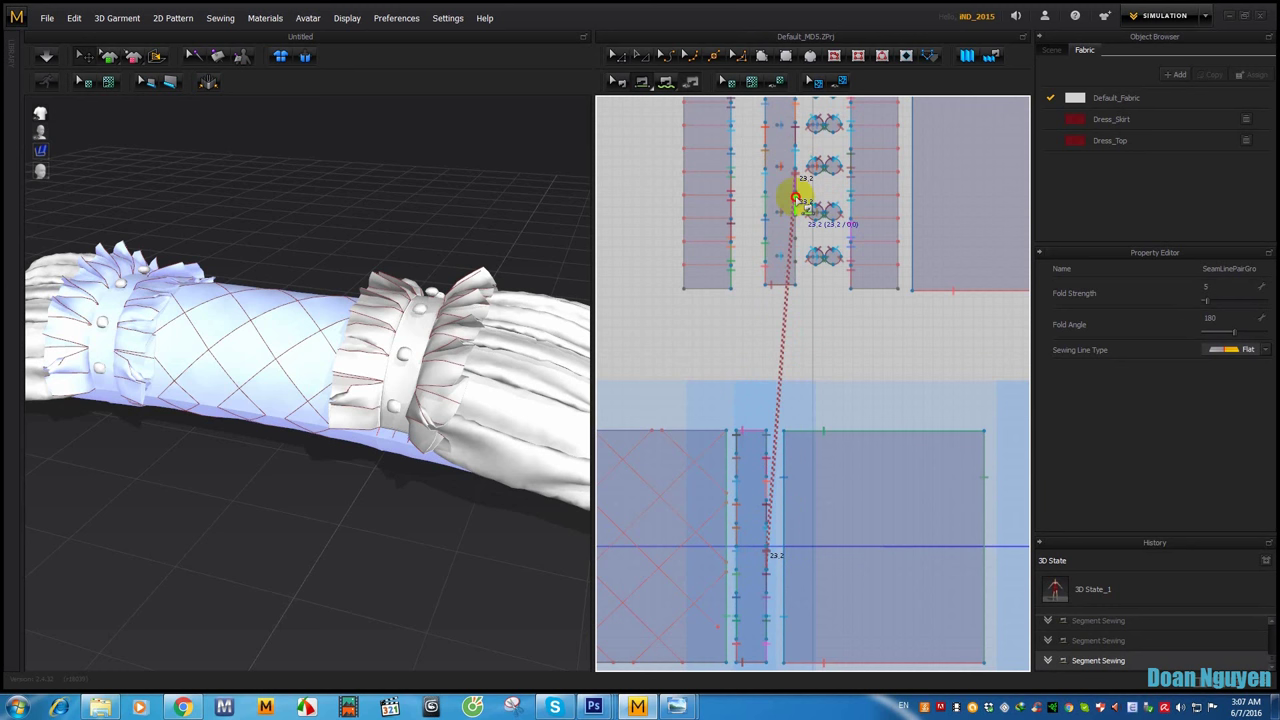
left_click(768, 580)
left_click(770, 610)
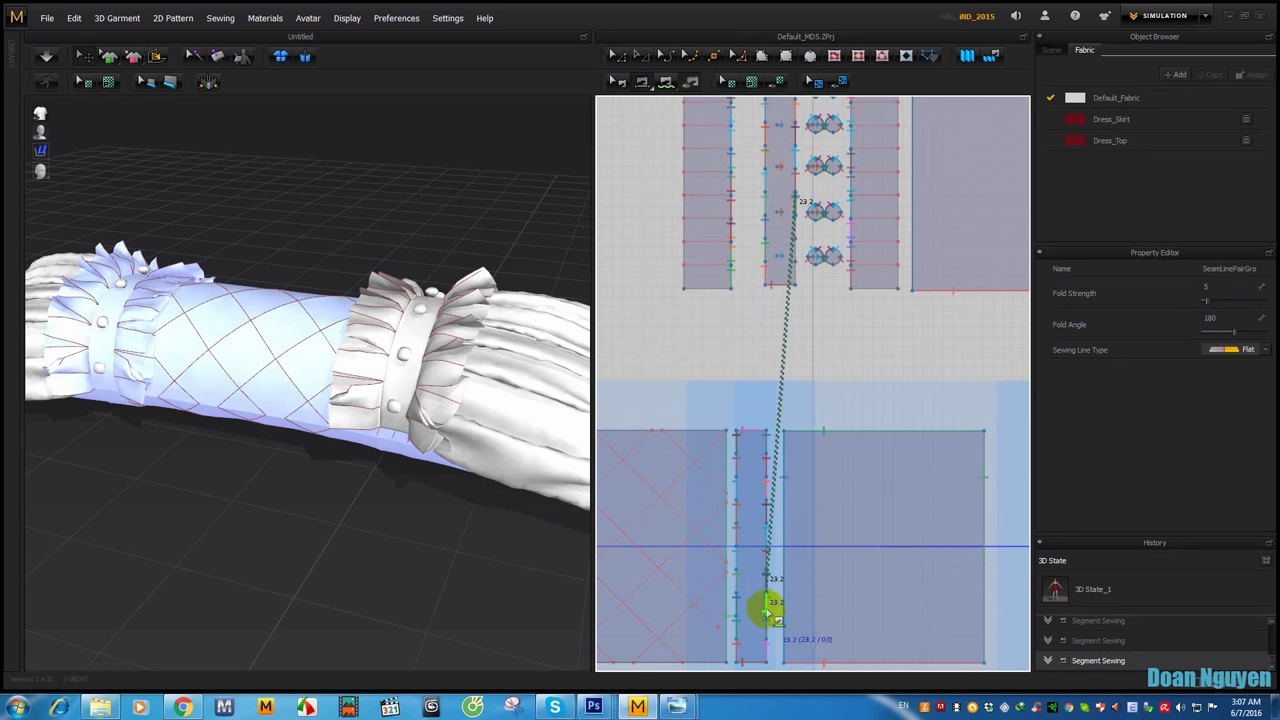
left_click(792, 218)
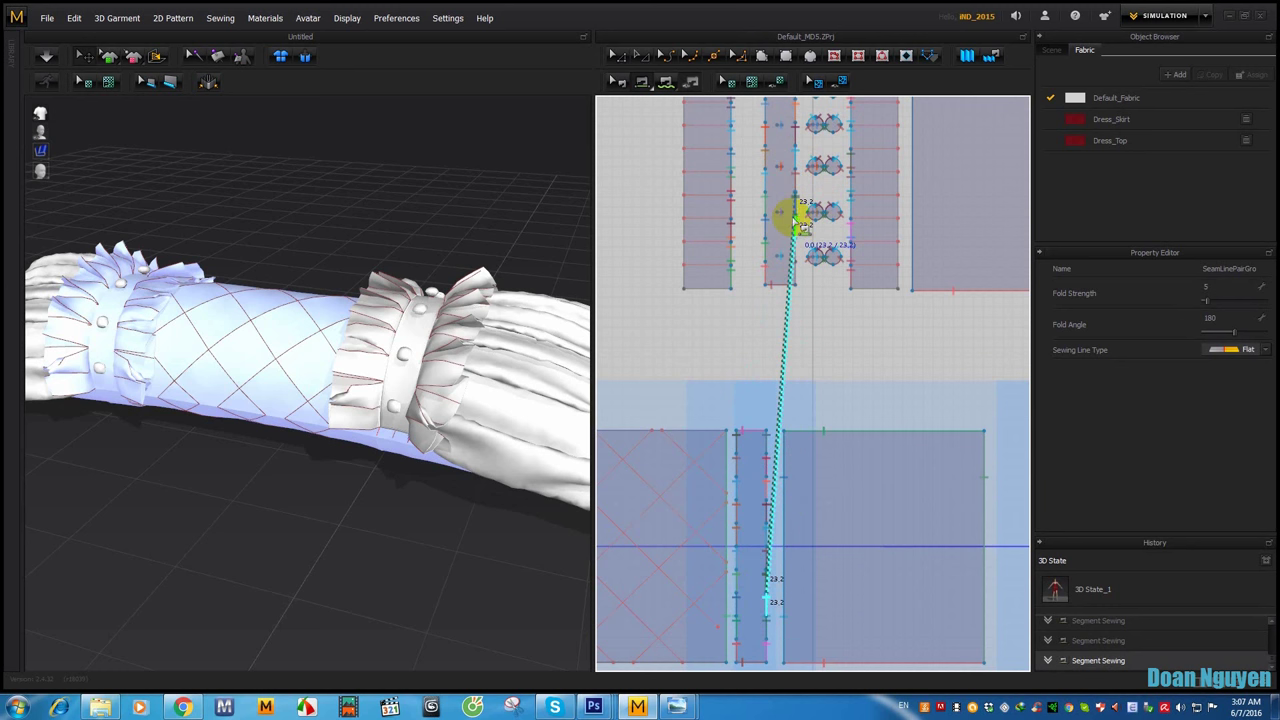
left_click(798, 250)
Step: Join the band edge to the neighbouring panel edge and tug the cuff while it simulates
middle_click_drag(834, 294, 856, 159)
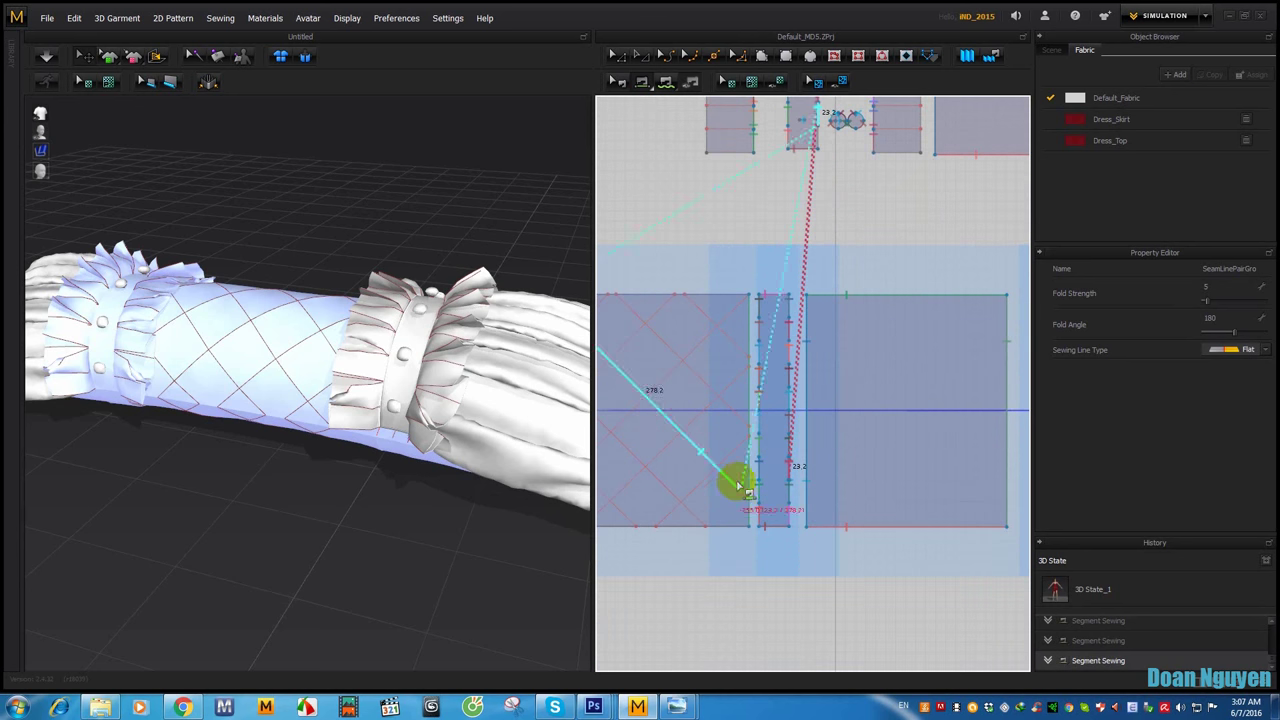
left_click(793, 520)
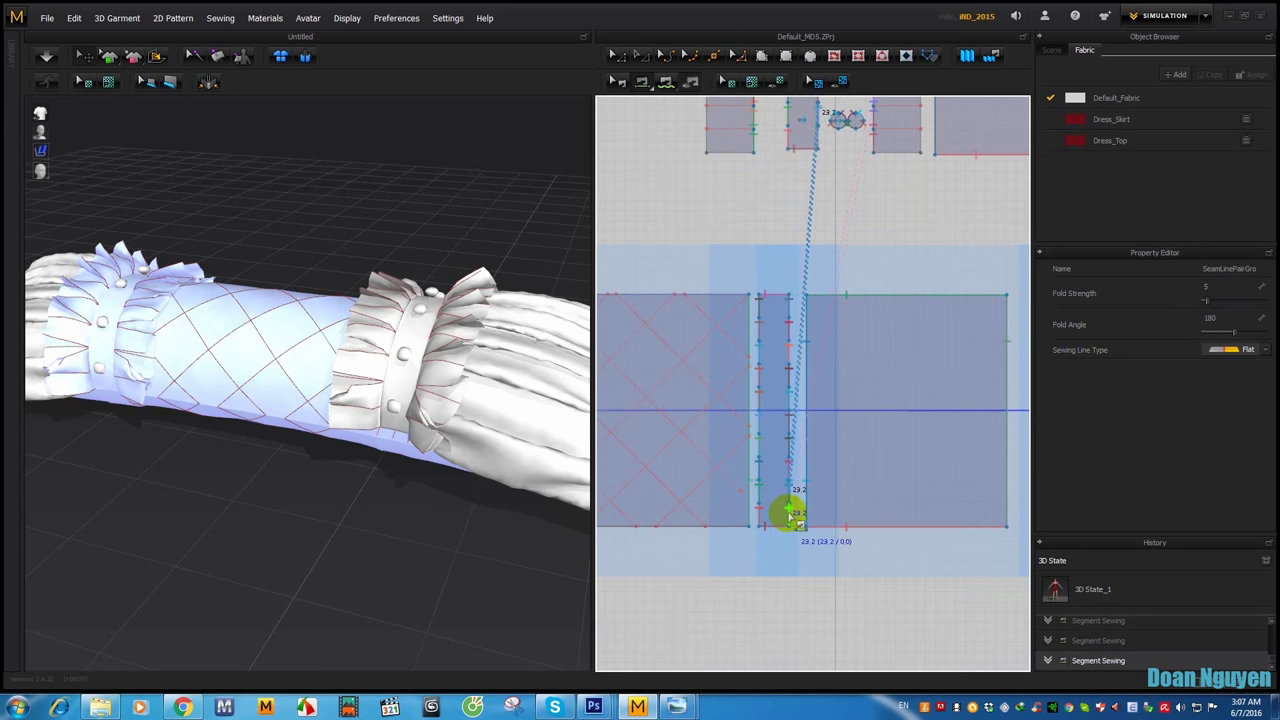
middle_click_drag(793, 142, 793, 250)
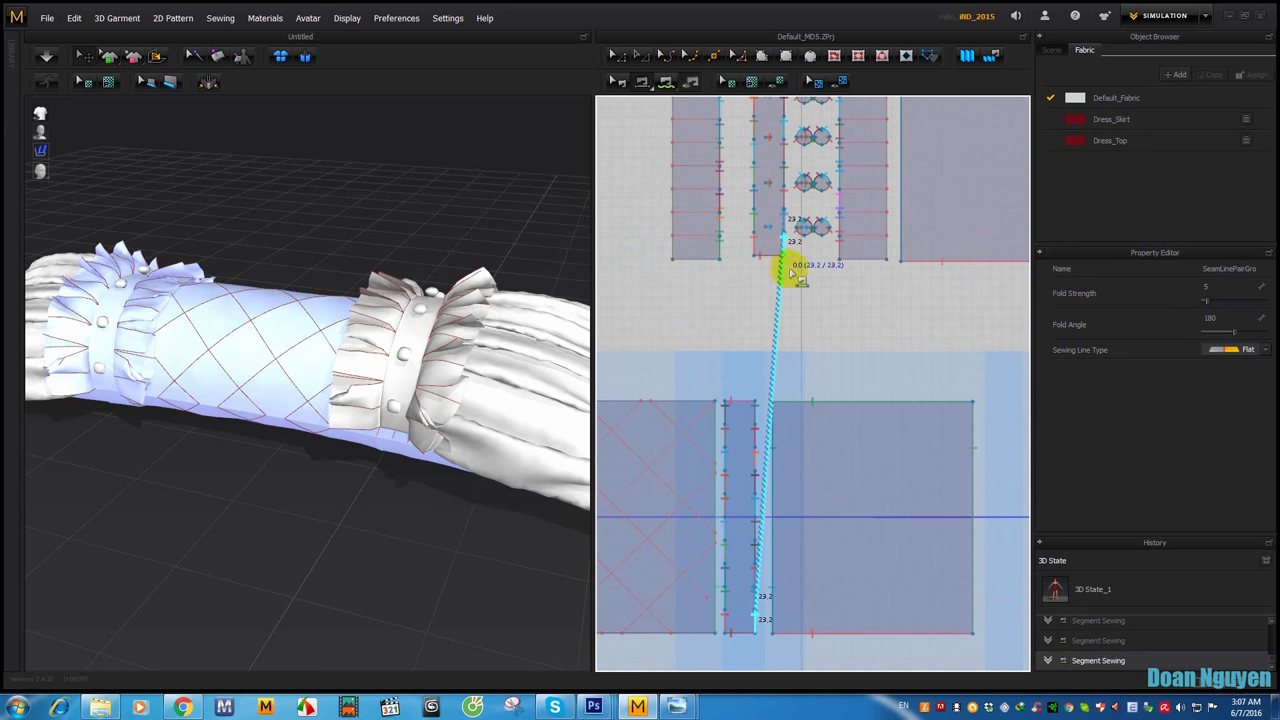
left_click(786, 244)
mouse_move(380, 366)
left_mouse_down()
mouse_move(368, 360)
mouse_move(497, 205)
left_mouse_up()
Step: Re-simulate the bolster while dragging the cuff bands into place around the pillow
key("space")
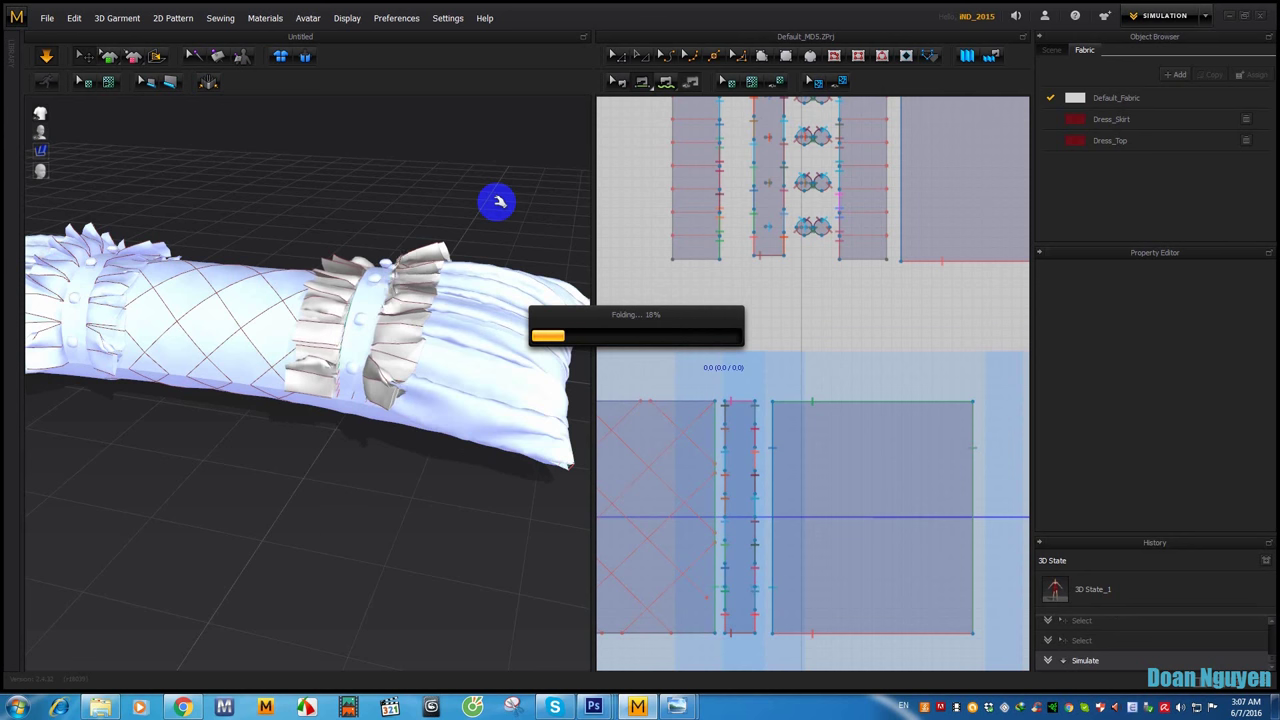
left_click(395, 302)
mouse_move(397, 304)
left_mouse_down()
mouse_move(385, 313)
mouse_move(414, 260)
left_mouse_up()
key("space")
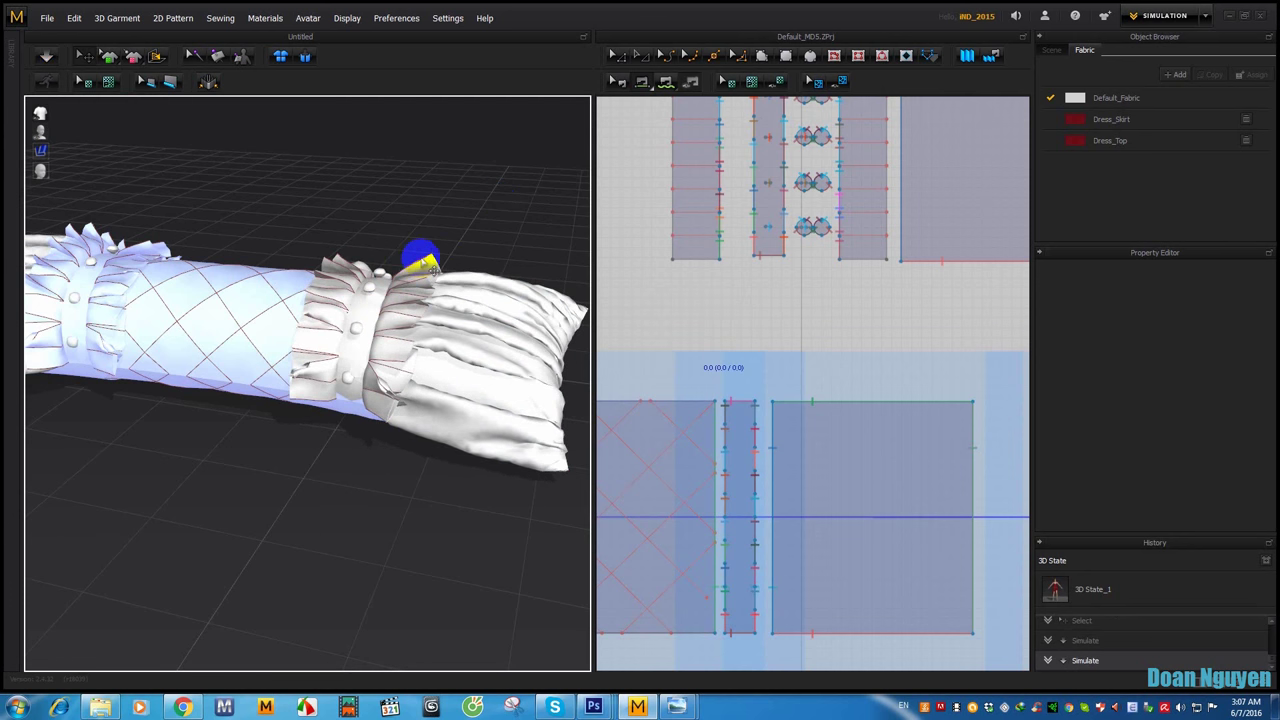
right_click_drag(414, 260, 283, 348)
key("space")
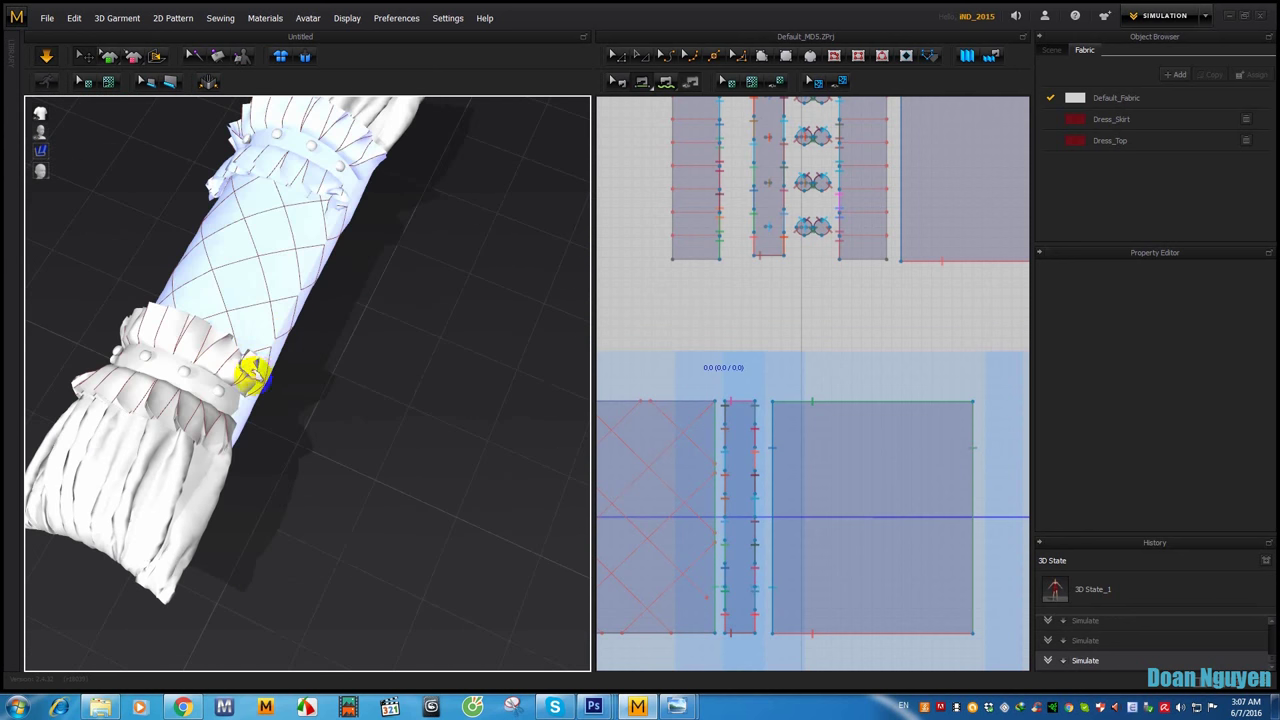
left_click(268, 367)
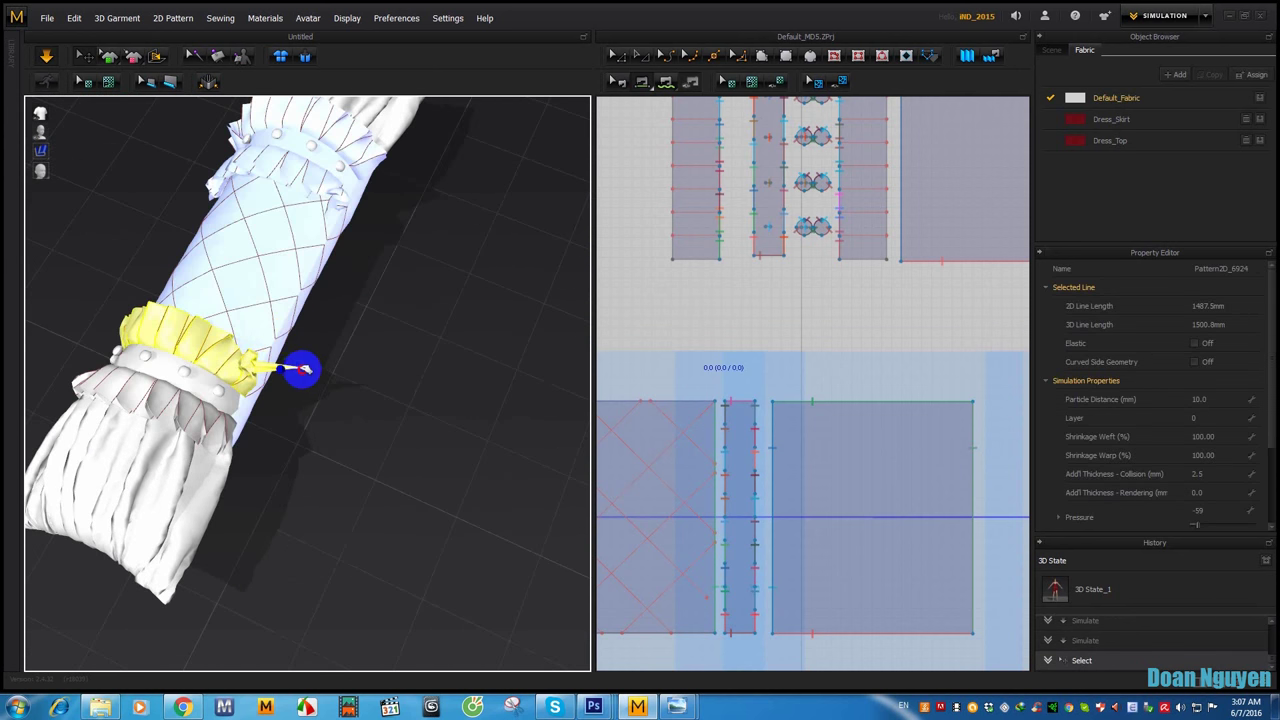
left_click_drag(302, 370, 314, 371)
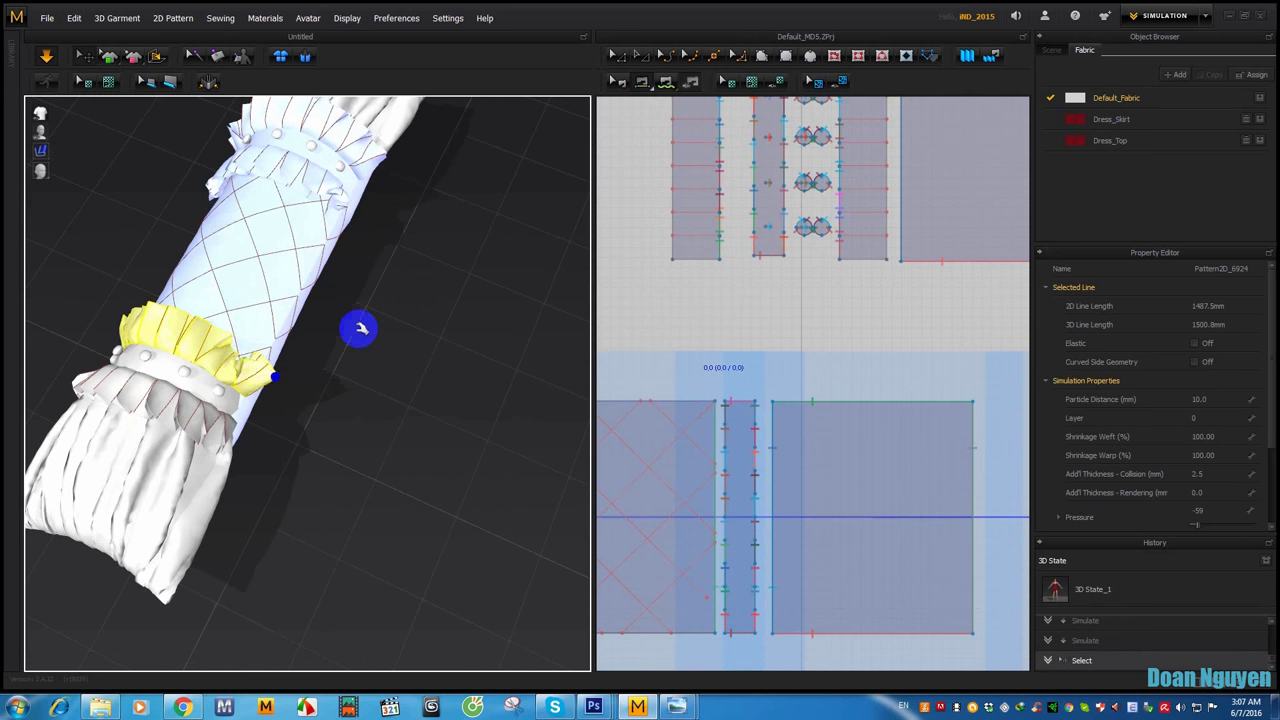
left_click_drag(344, 357, 446, 288)
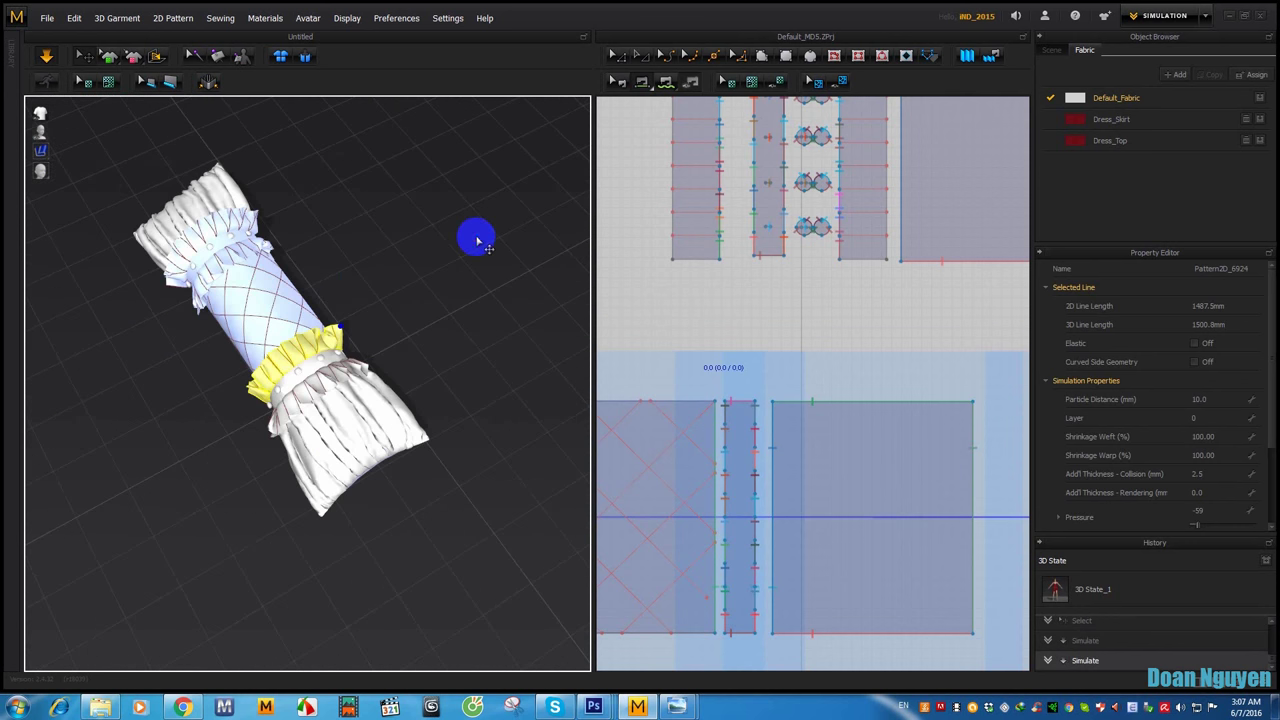
left_click(314, 263)
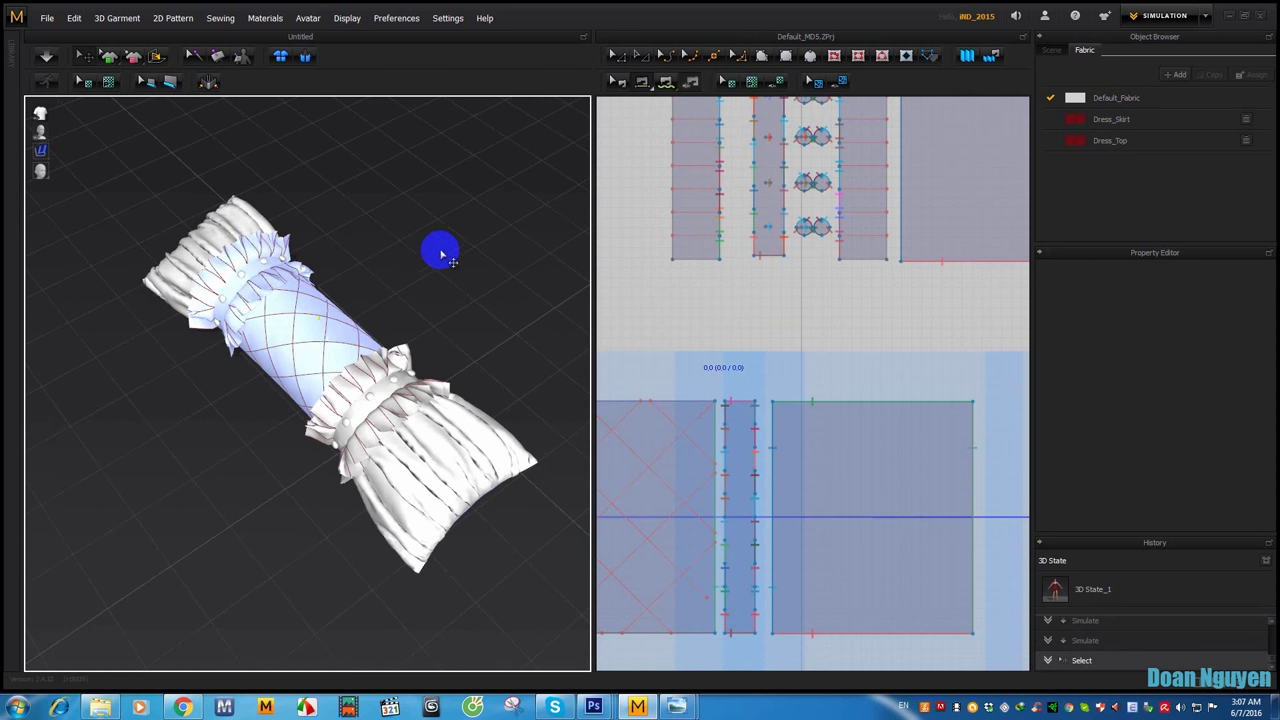
Step: Zoom in and check the ruffle cuff near the right end of the pillow
scroll(388, 328, "up", 3)
scroll(371, 320, "up", 2)
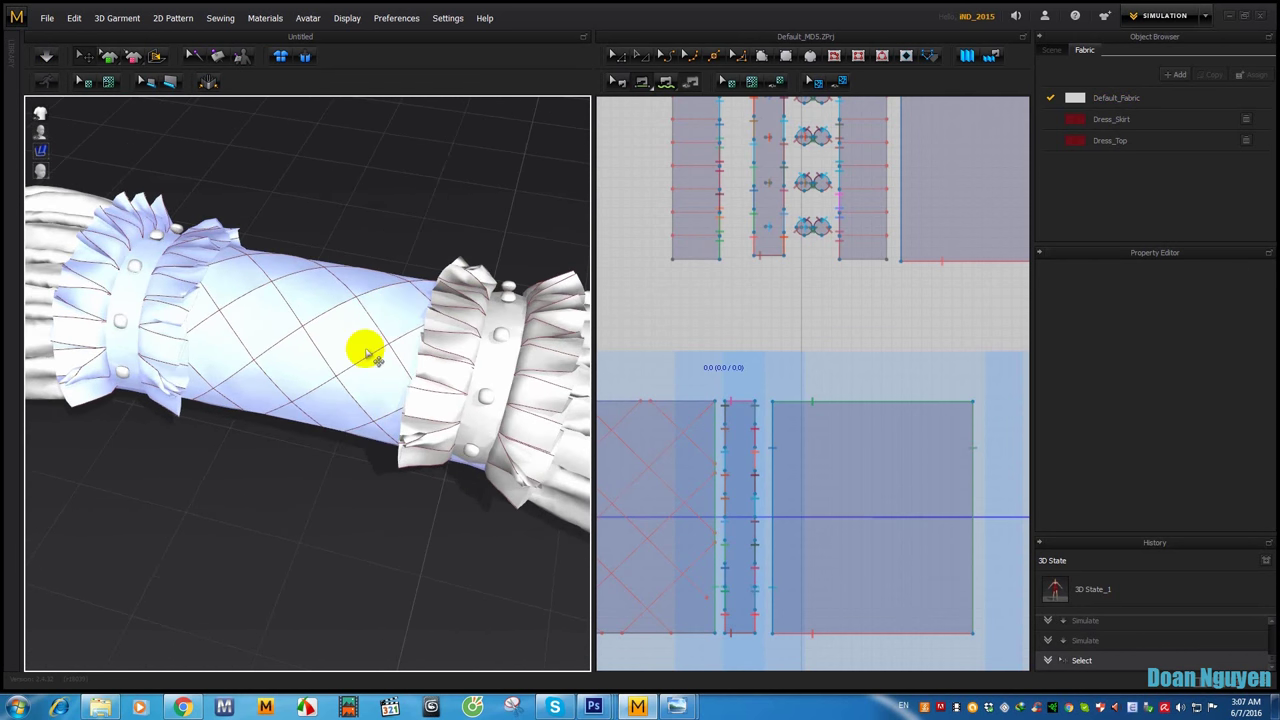
left_click(410, 434)
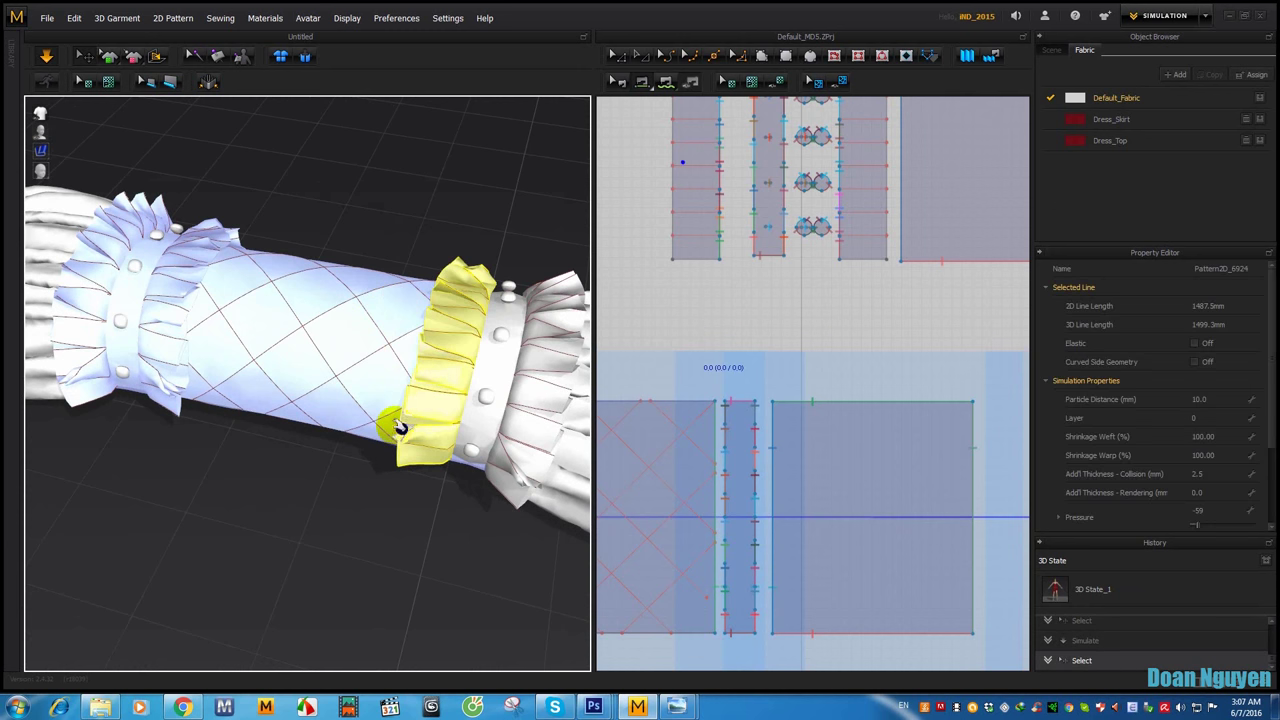
left_click(563, 275)
scroll(891, 323, "up", 2)
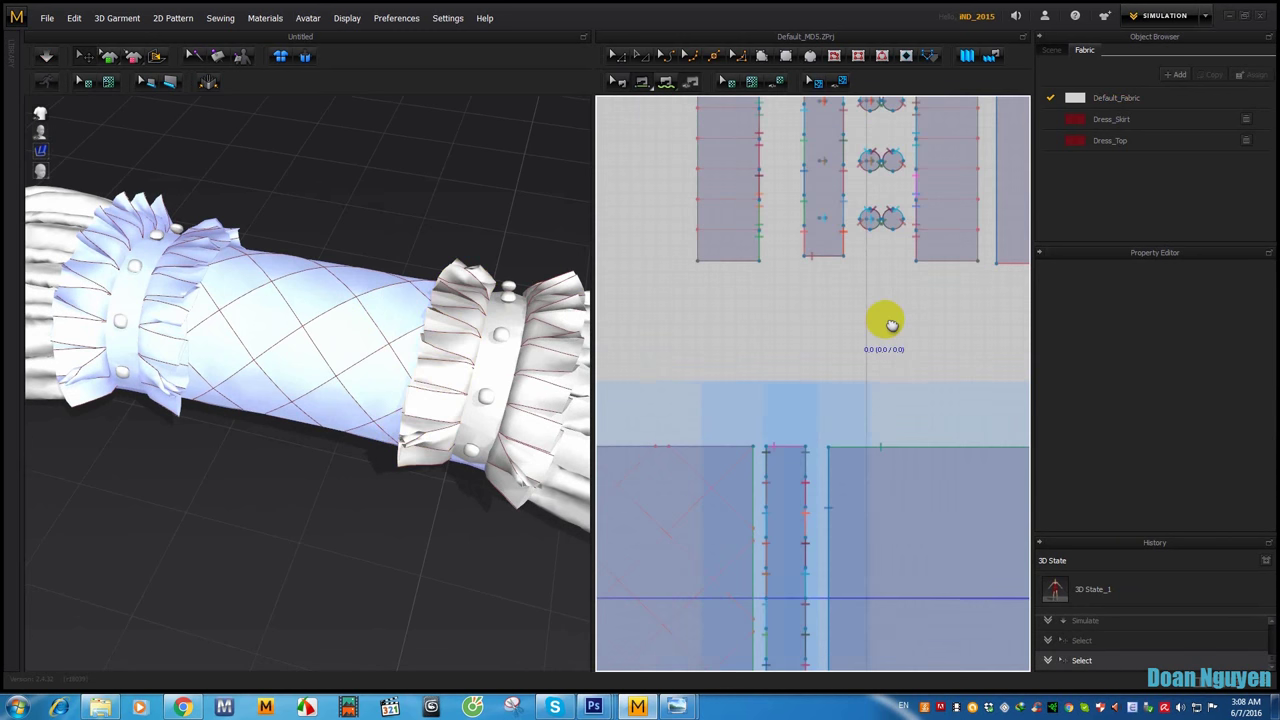
scroll(890, 318, "up", 1)
scroll(986, 194, "up", 3)
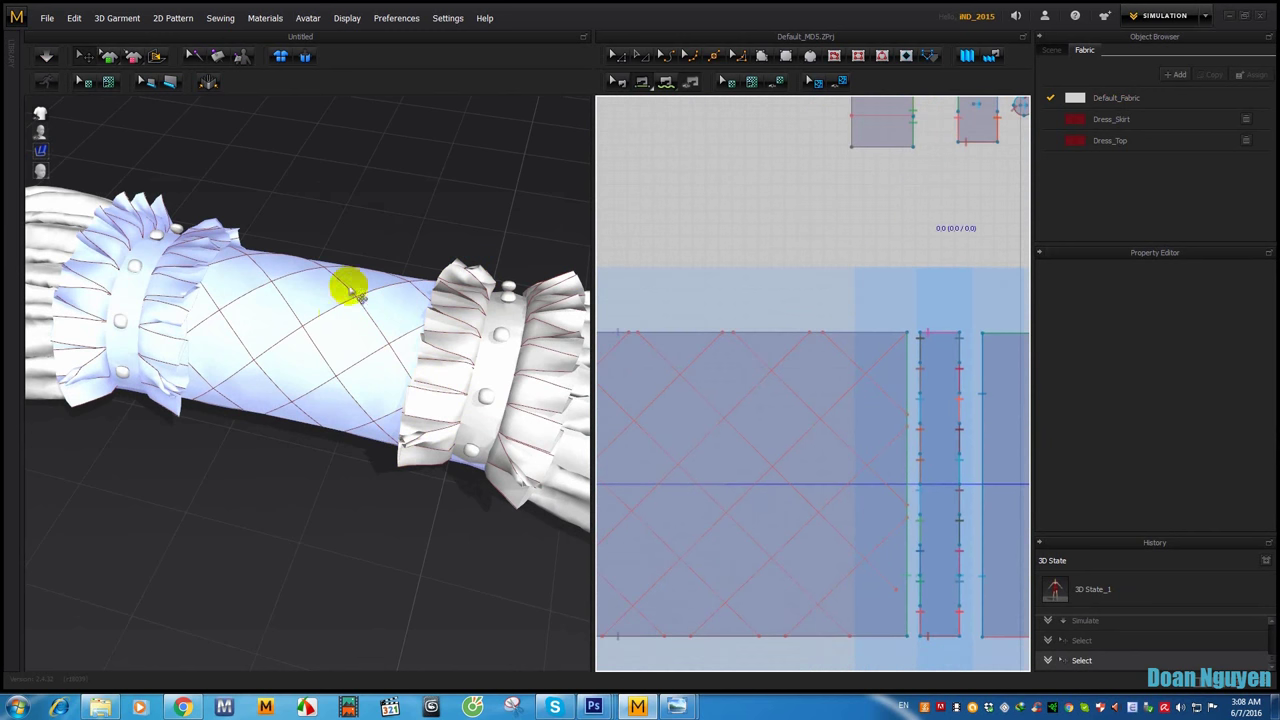
Step: Marquee-select the top ruffle and band pattern pieces
mouse_move(349, 286)
right_mouse_down()
mouse_move(389, 220)
mouse_move(343, 296)
mouse_move(354, 271)
mouse_move(497, 157)
mouse_move(400, 237)
mouse_move(380, 174)
mouse_move(343, 286)
mouse_move(391, 249)
right_mouse_up()
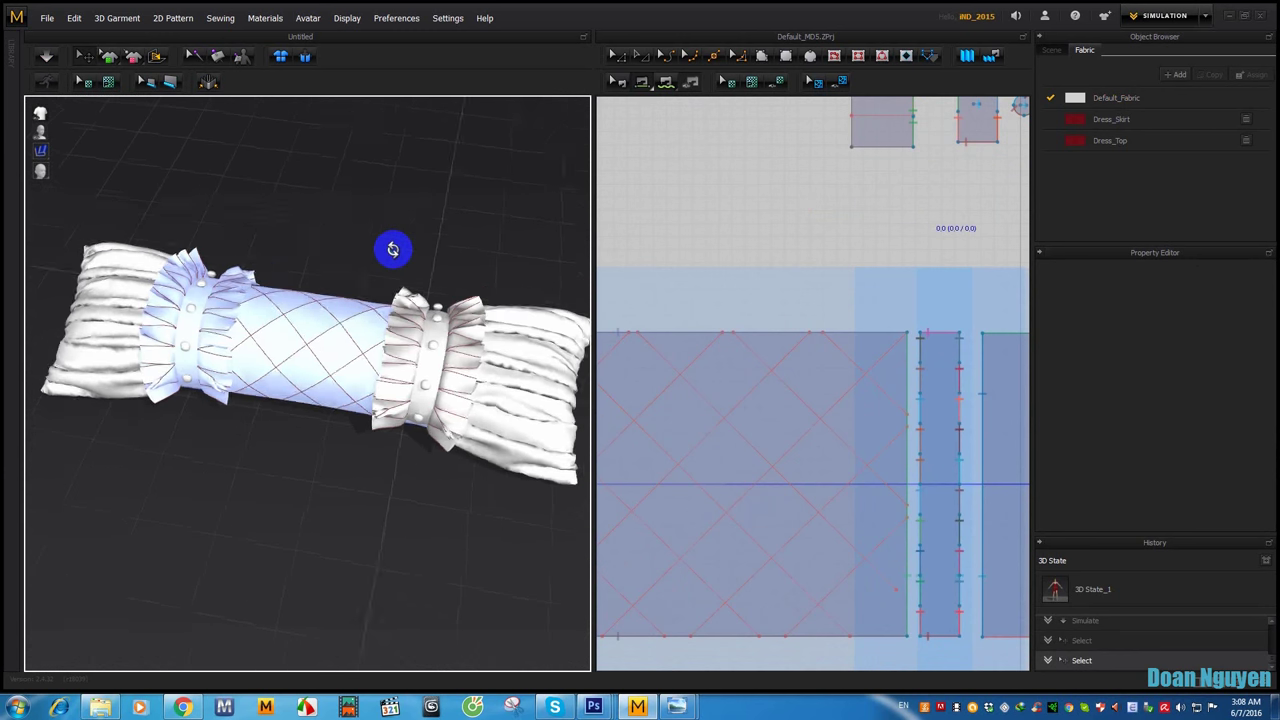
scroll(857, 257, "down", 5)
scroll(851, 237, "down", 3)
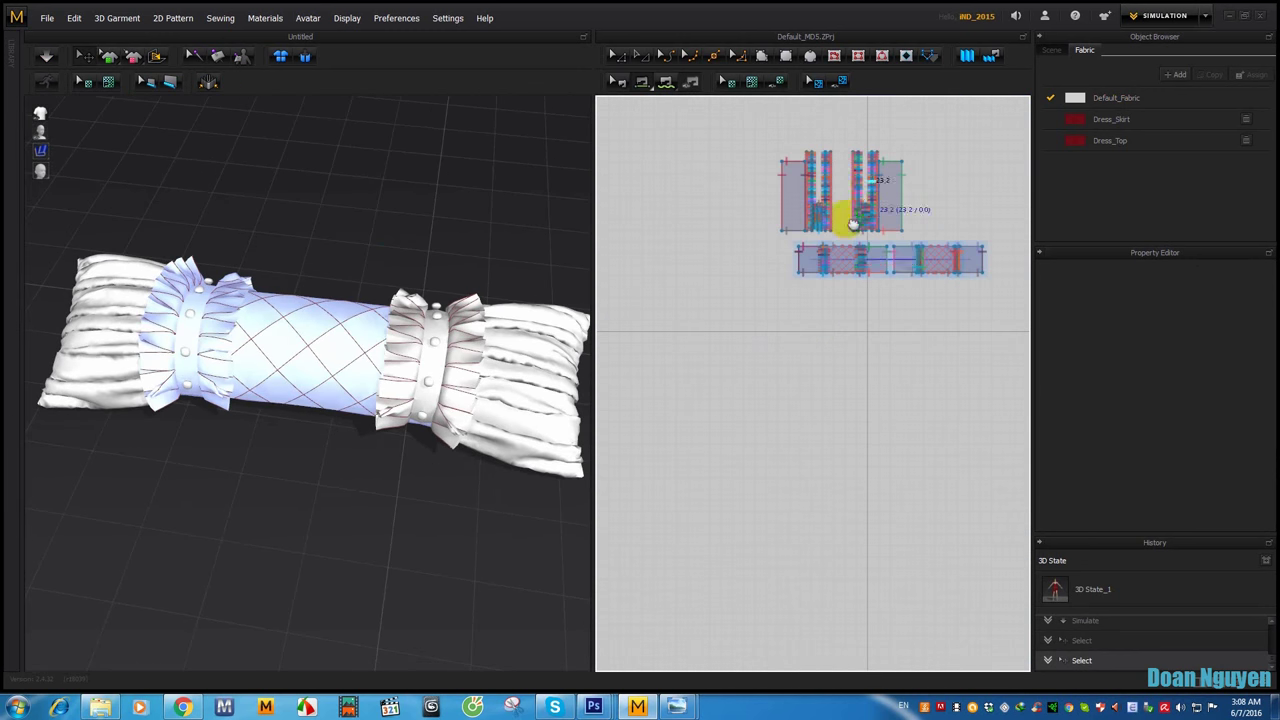
mouse_move(464, 316)
right_mouse_down()
mouse_move(402, 352)
mouse_move(391, 343)
right_mouse_up()
left_click(620, 65)
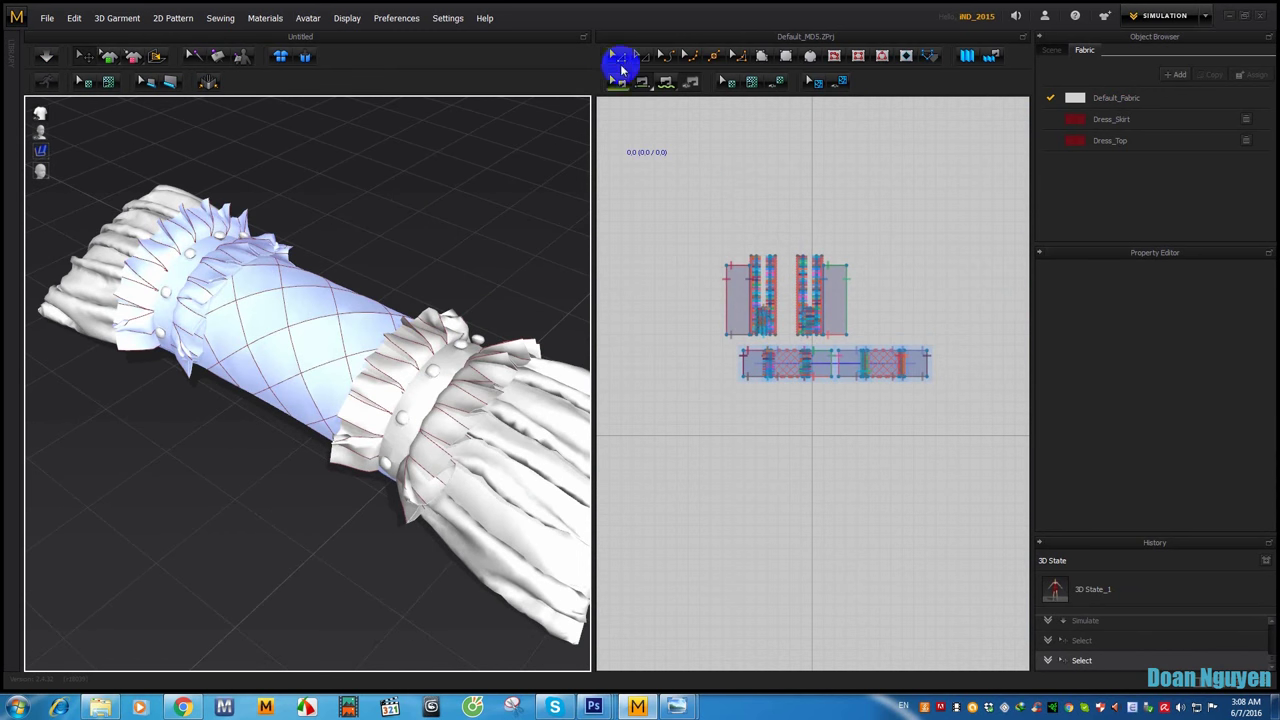
left_click_drag(678, 202, 894, 338)
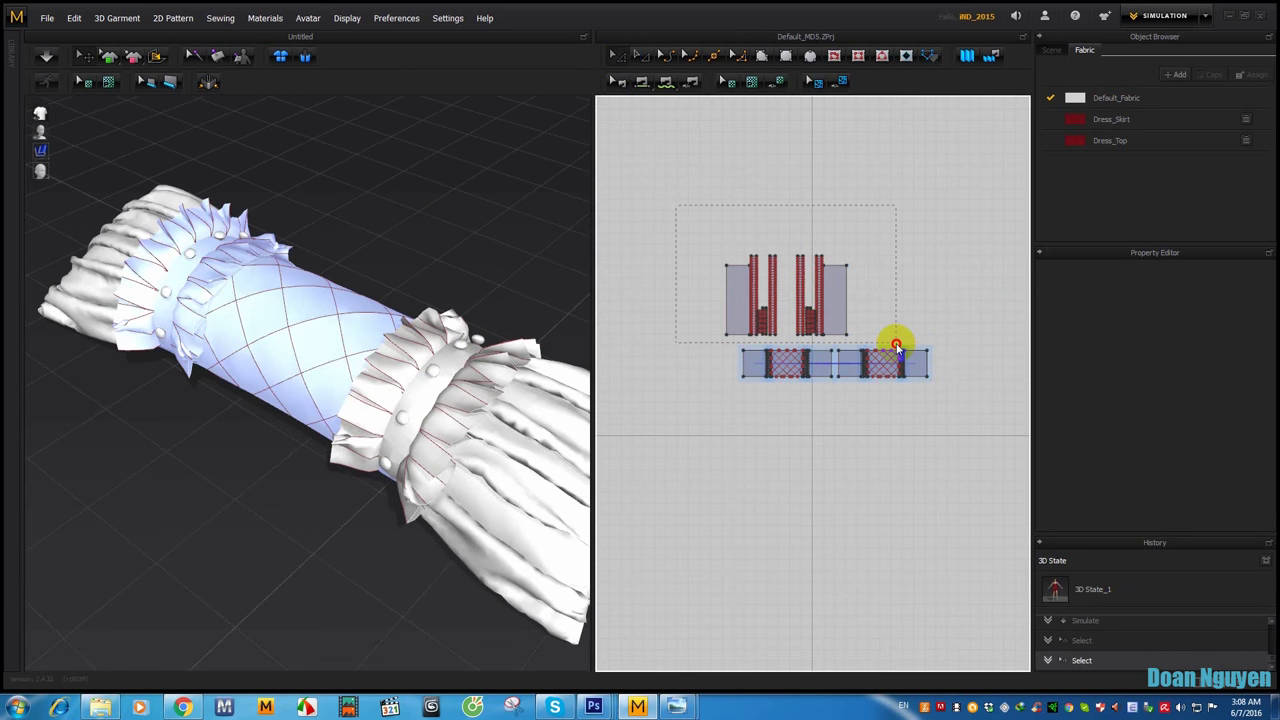
Step: Hide the selected ruffle and band pieces in the 3D view
right_click(471, 396)
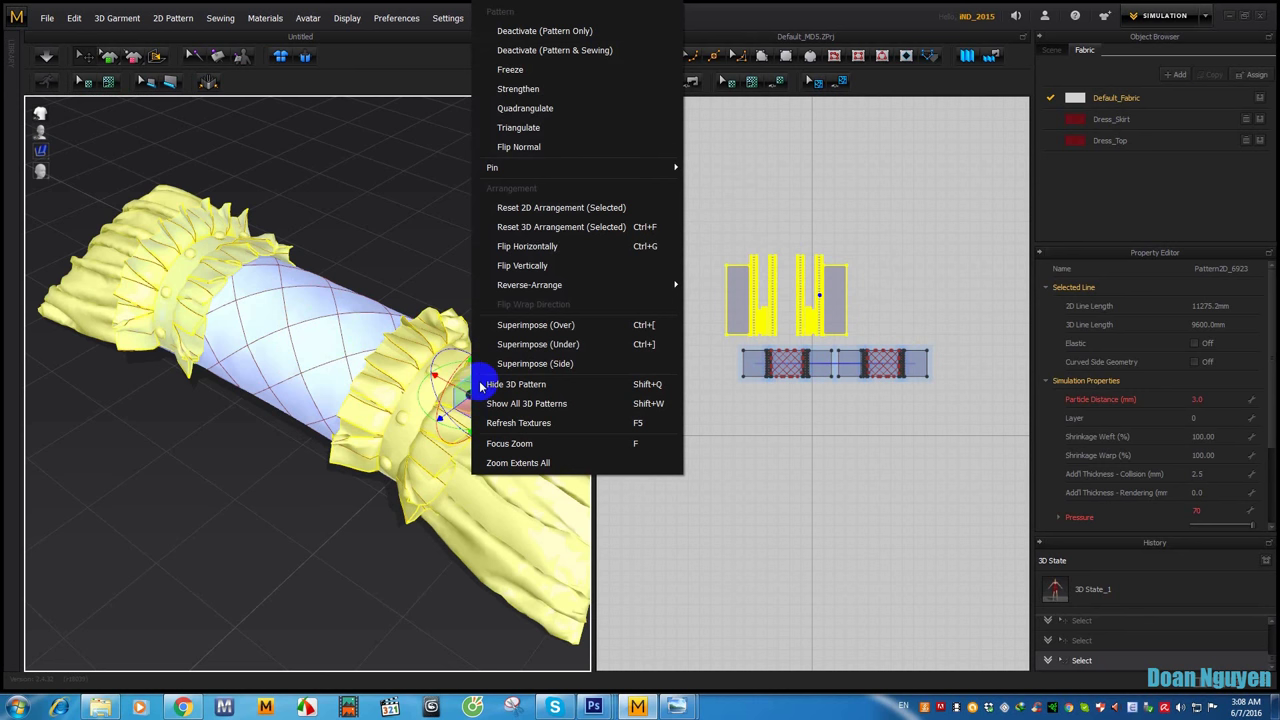
left_click(510, 384)
right_click_drag(357, 366, 390, 382)
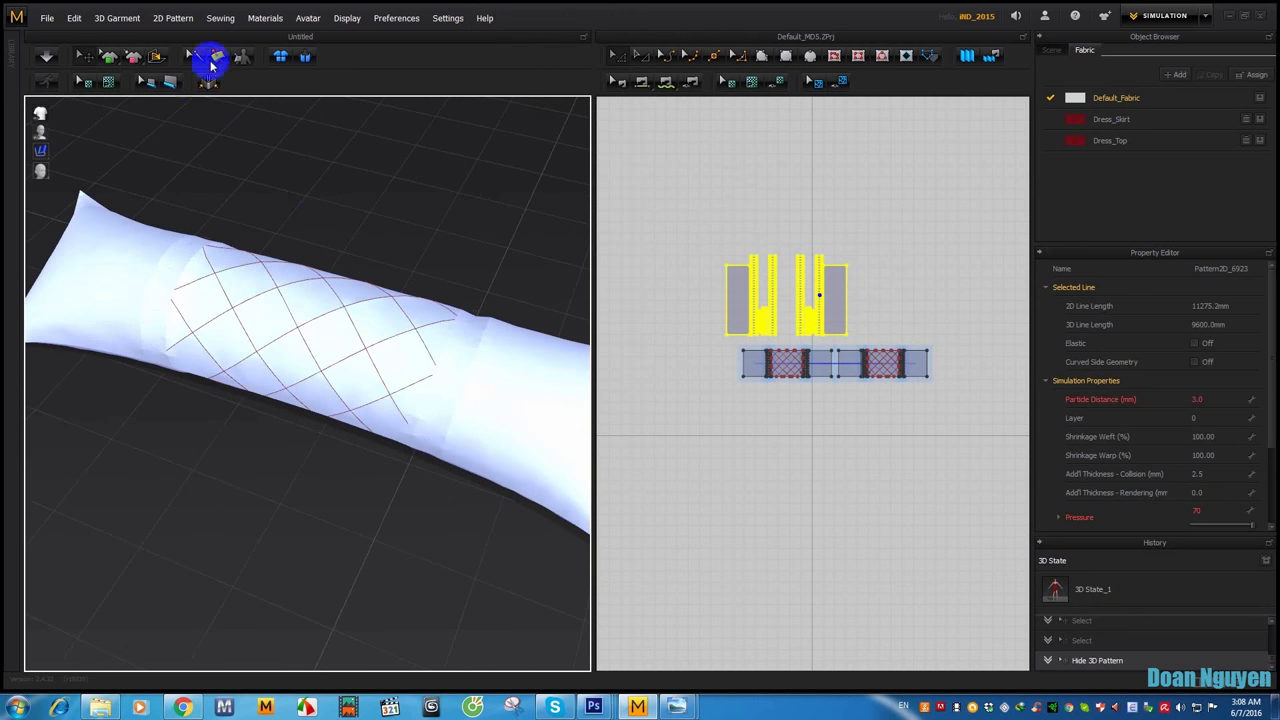
Step: Pipe the first four diagonal quilting lines on the centre panel with 3D Piping
left_click(172, 84)
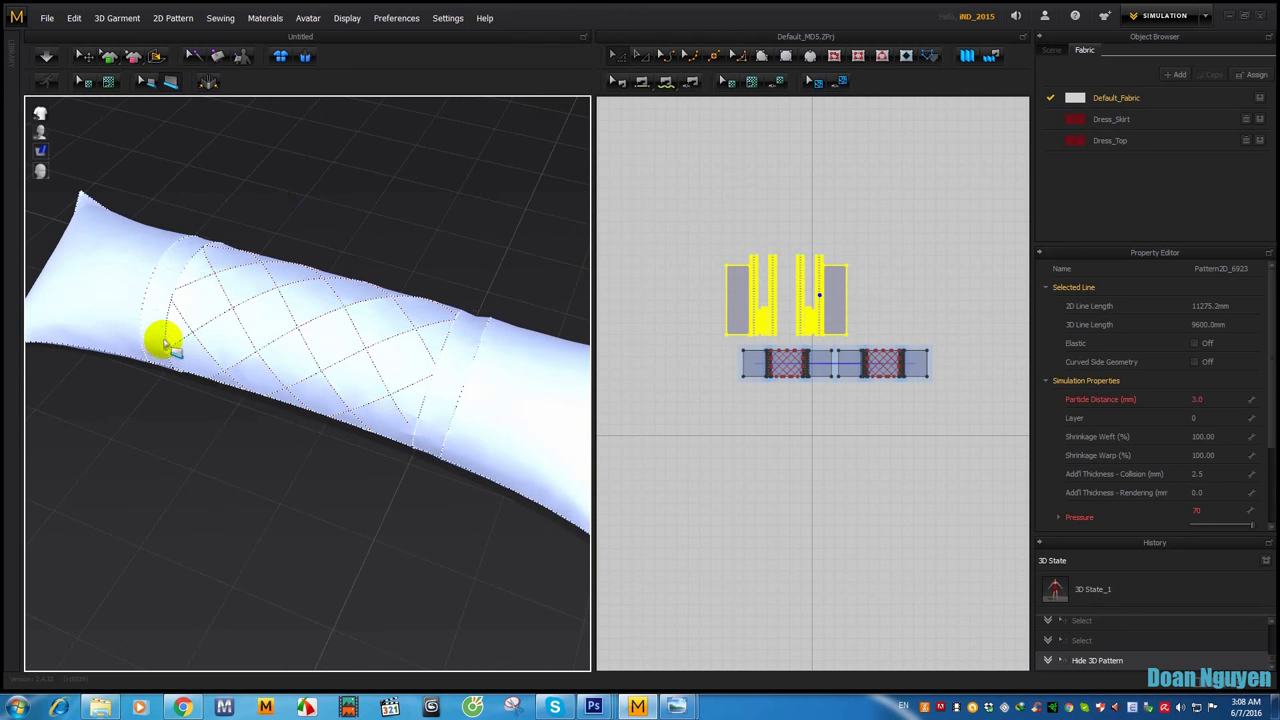
right_click_drag(191, 349, 206, 343)
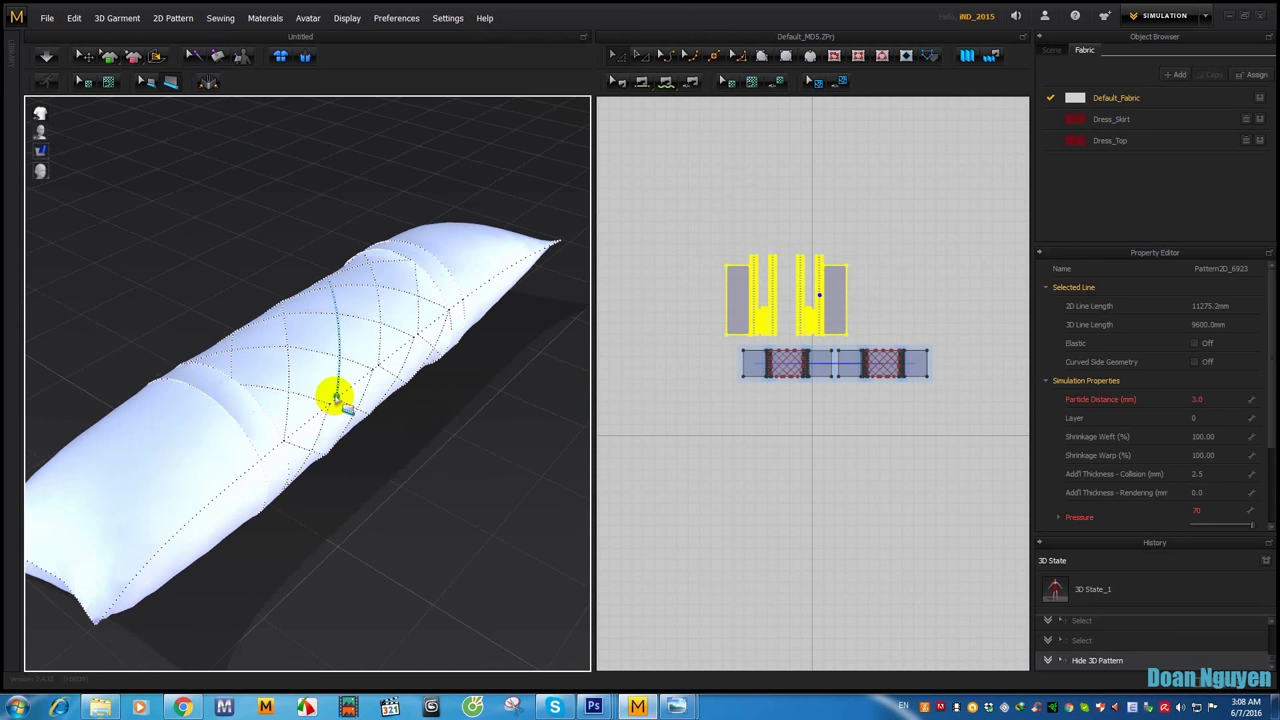
double_click(337, 398)
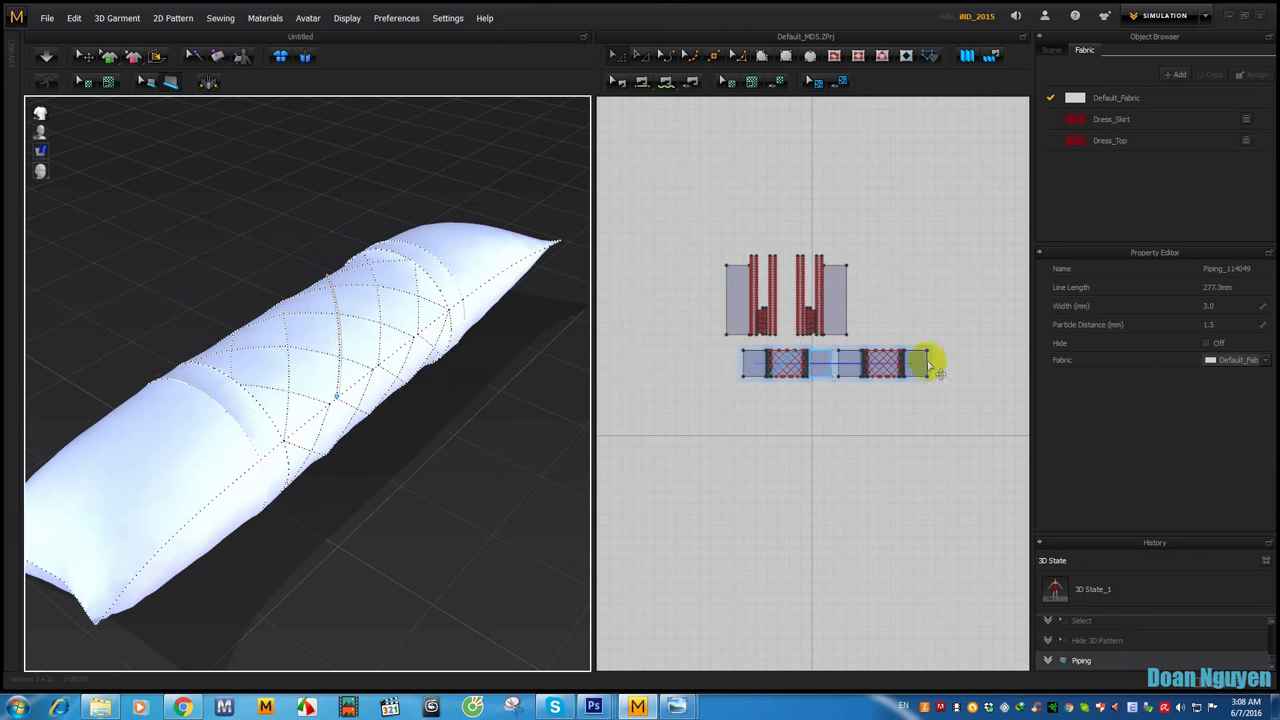
mouse_move(420, 391)
right_mouse_down()
mouse_move(497, 440)
mouse_move(577, 383)
right_mouse_up()
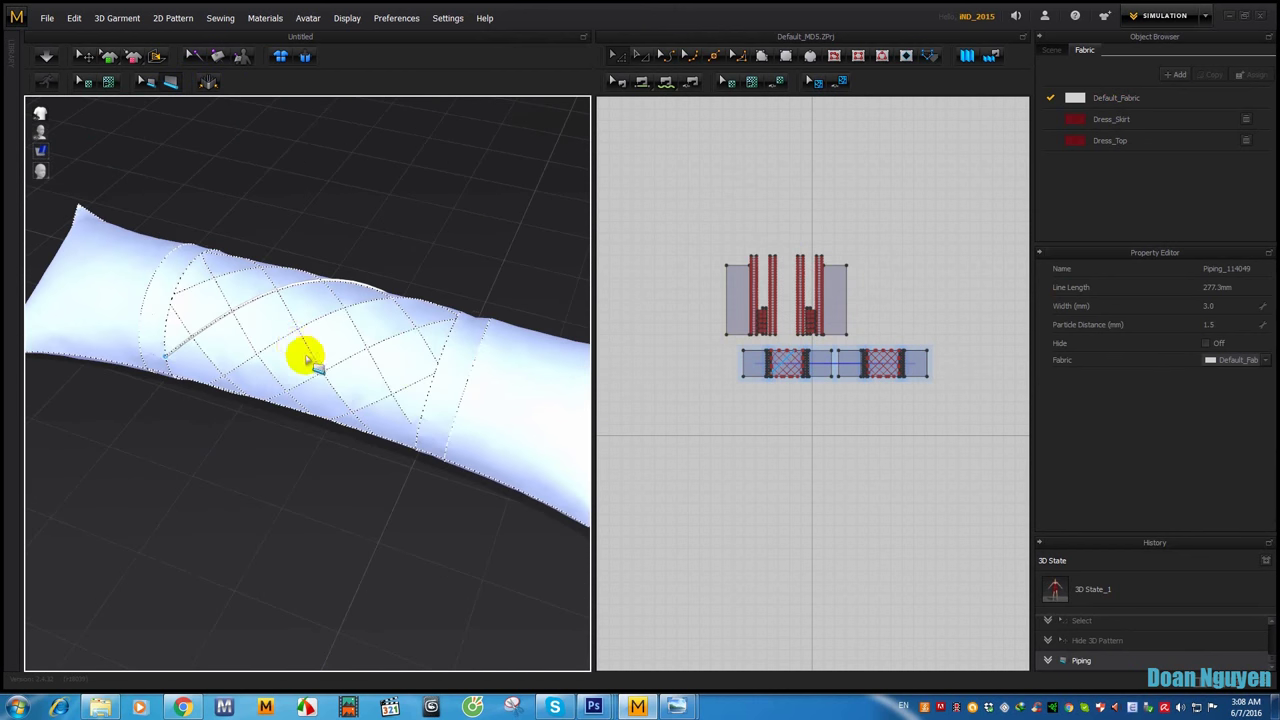
right_click_drag(306, 354, 363, 386)
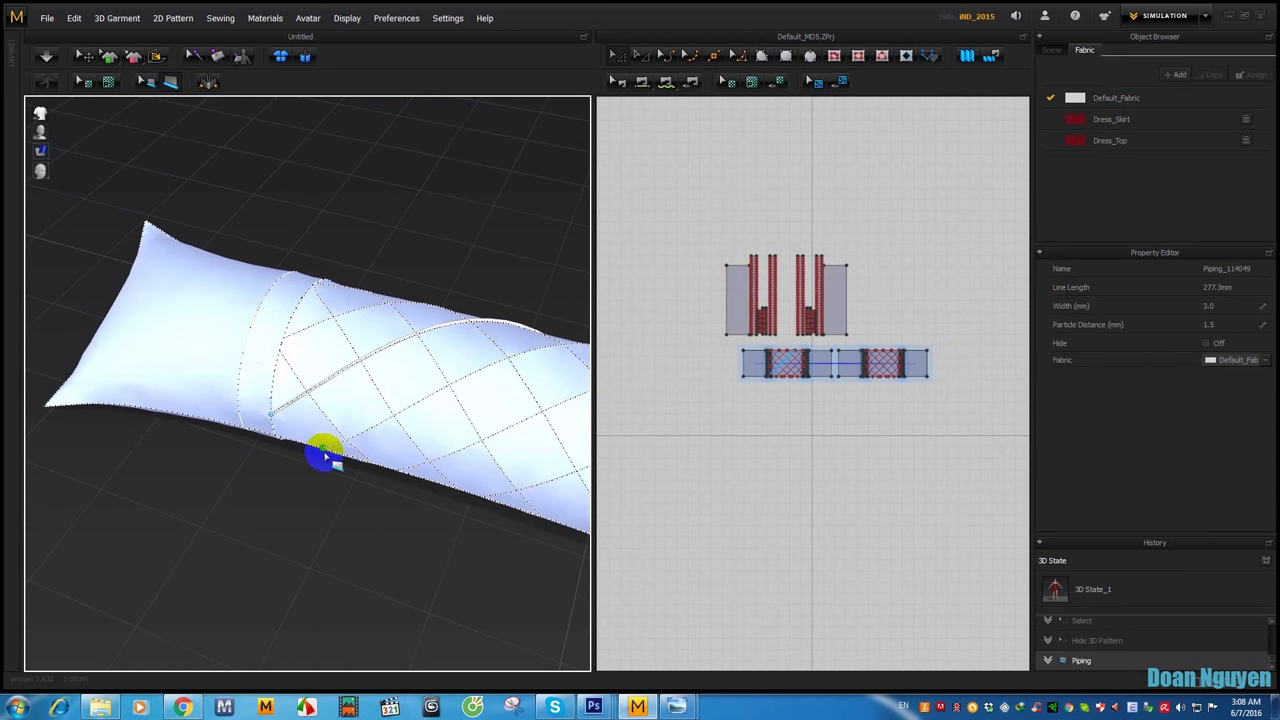
right_click_drag(449, 423, 314, 423)
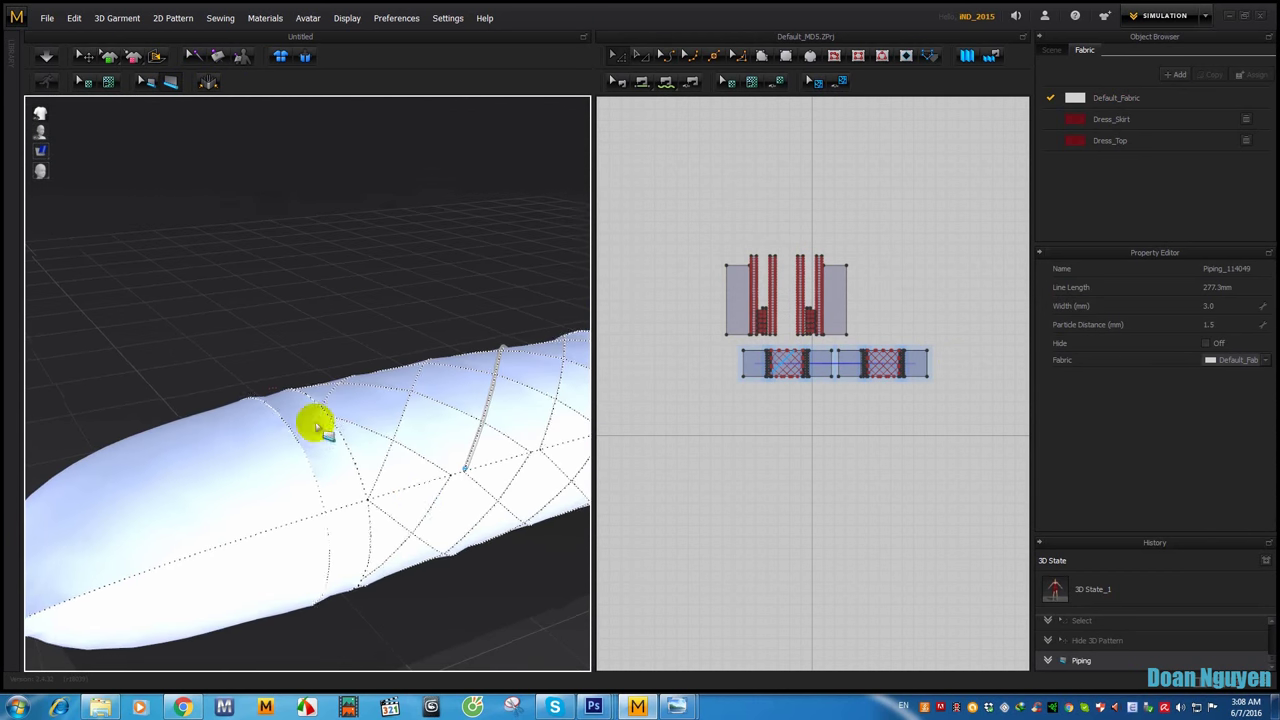
double_click(368, 500)
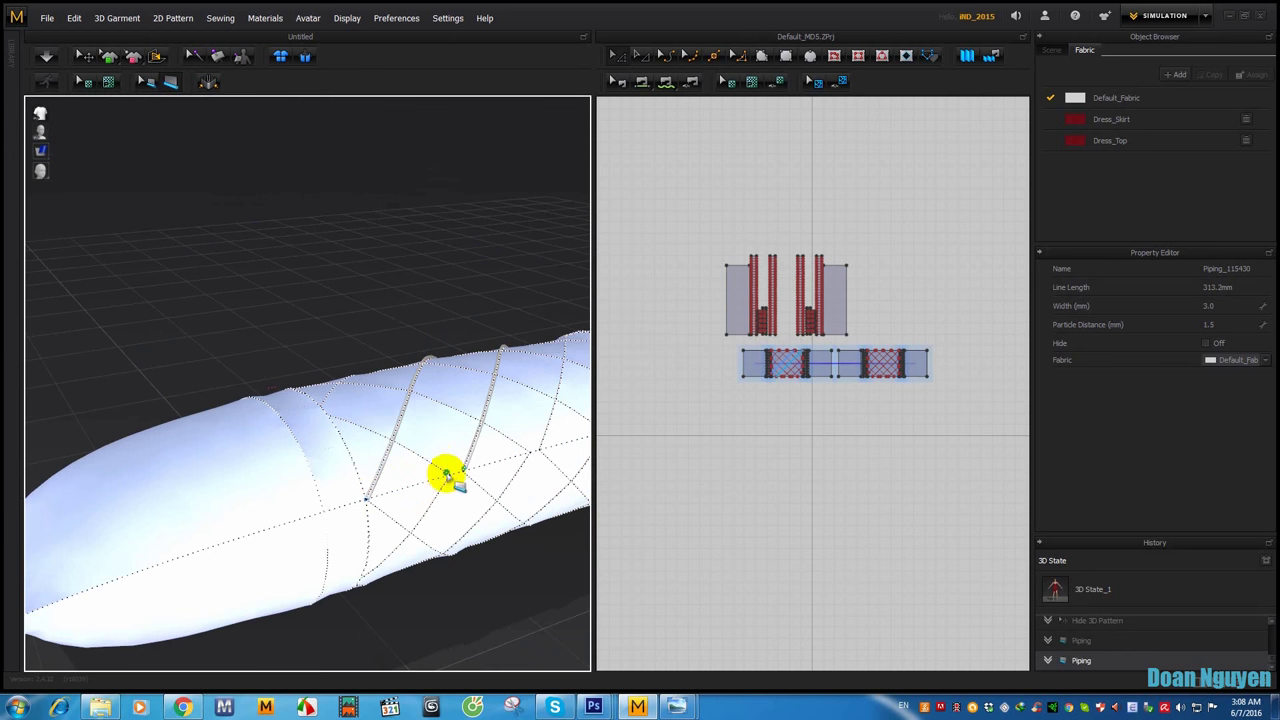
left_click(450, 475)
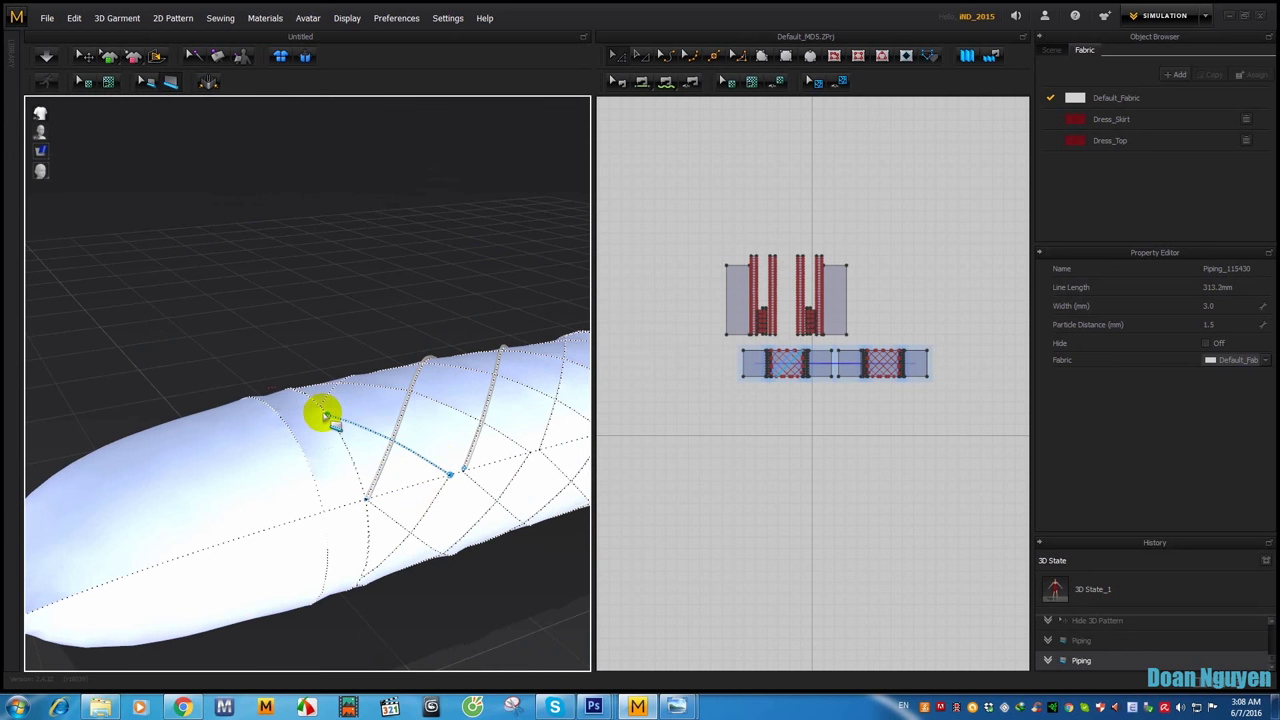
double_click(326, 415)
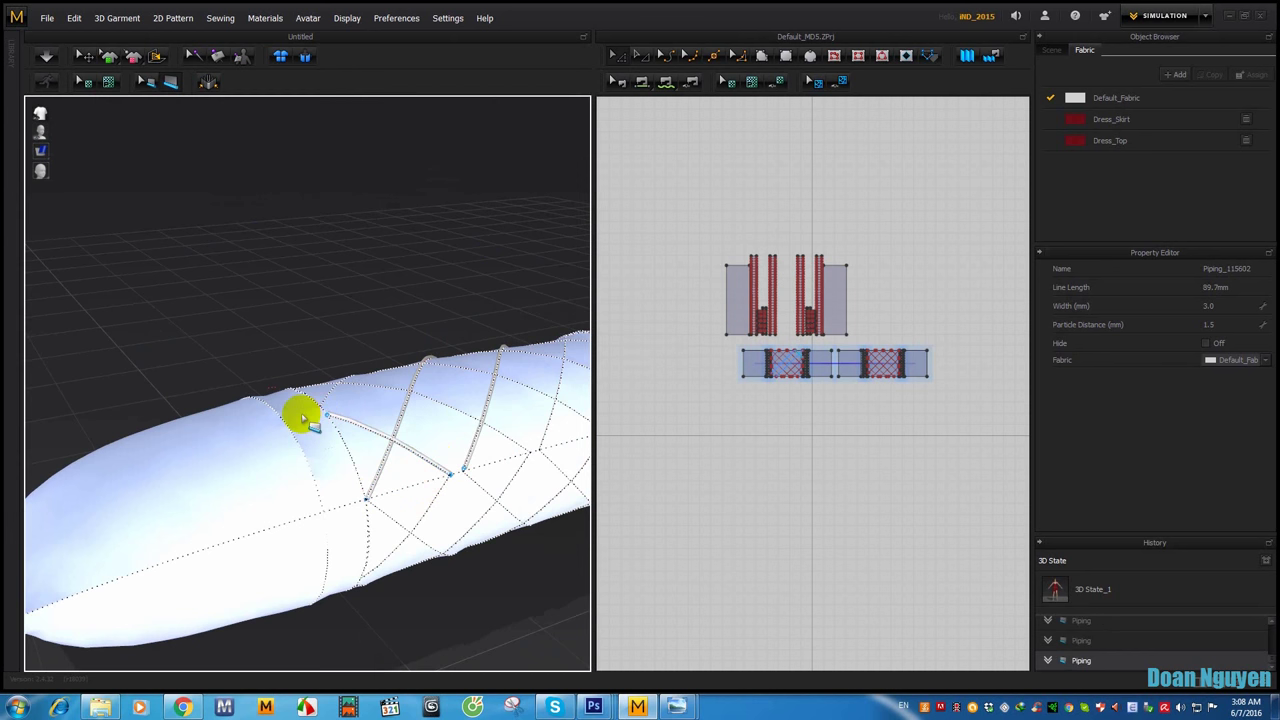
right_click_drag(297, 414, 286, 472)
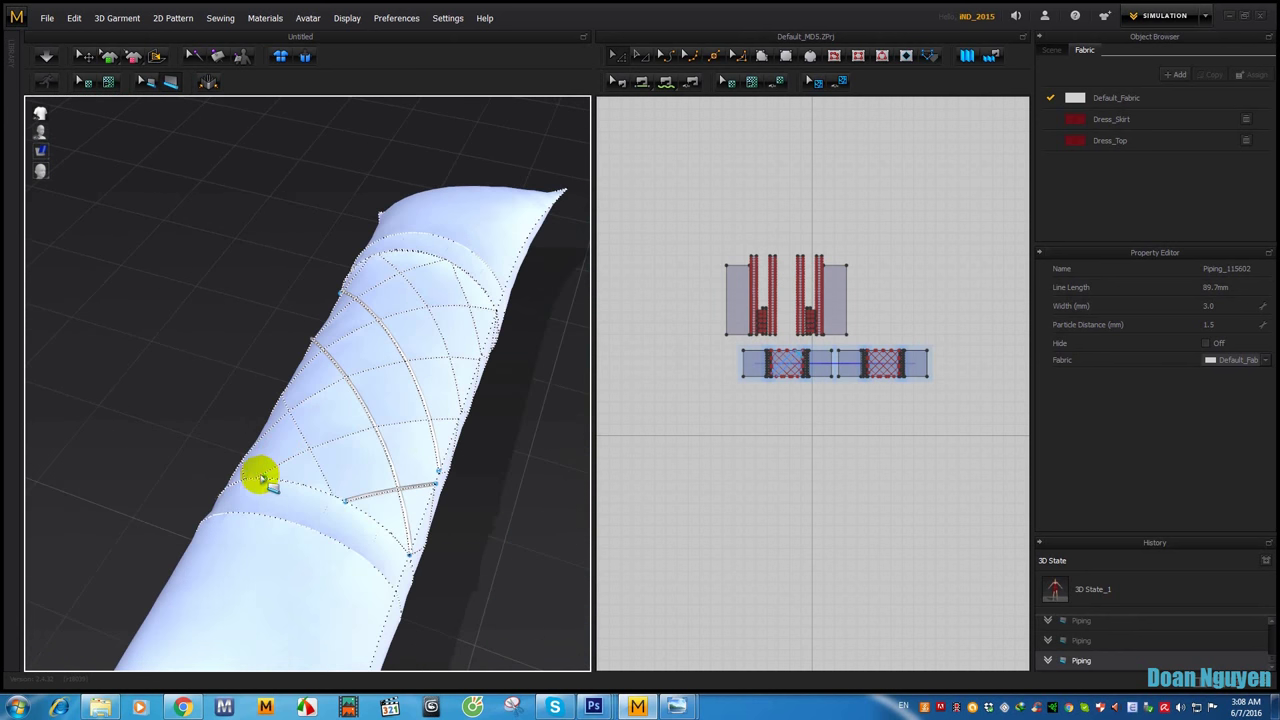
left_click(256, 477)
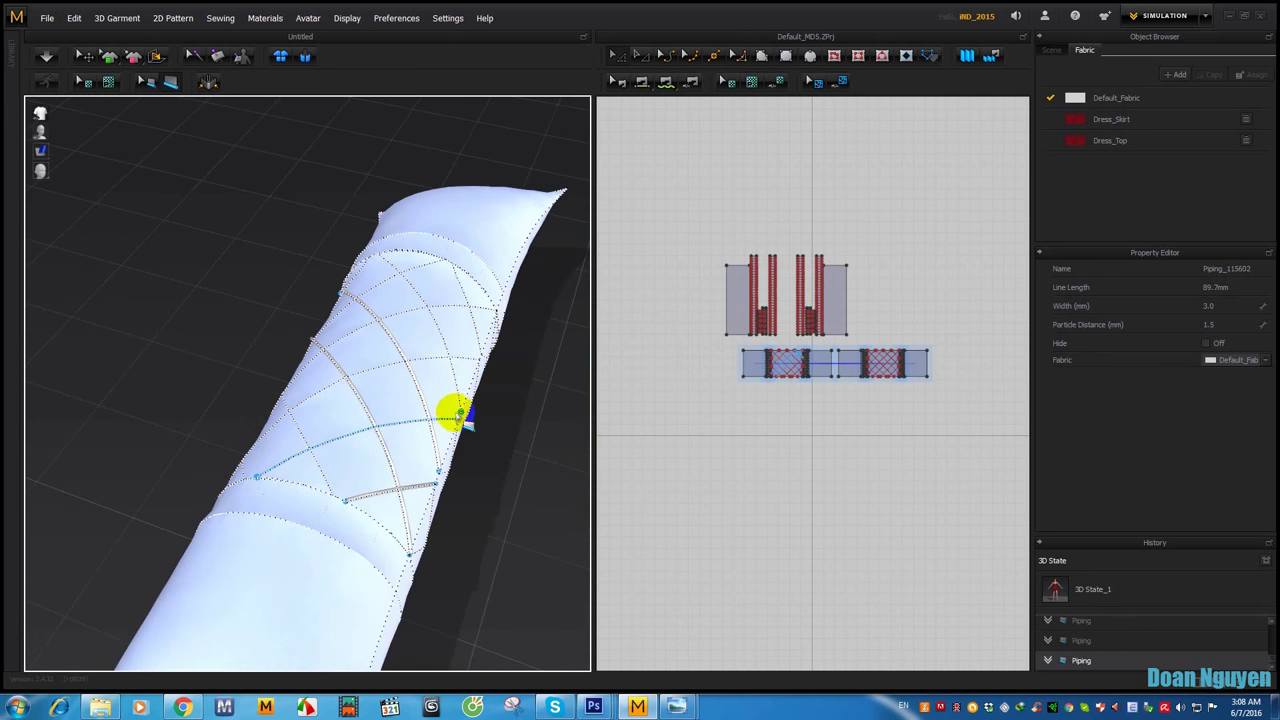
double_click(457, 418)
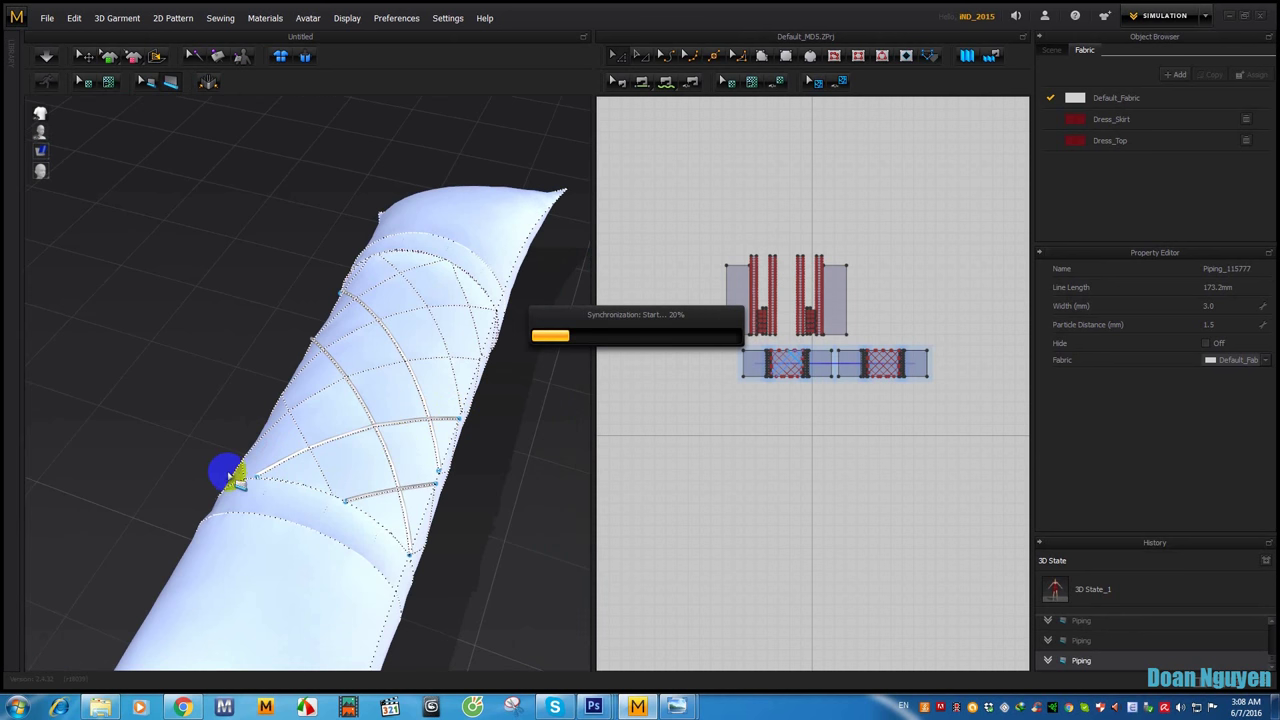
Step: Add a piping line along the diagonal seam from the tube's lower edge
mouse_move(294, 494)
right_mouse_down()
mouse_move(474, 494)
mouse_move(606, 426)
right_mouse_up()
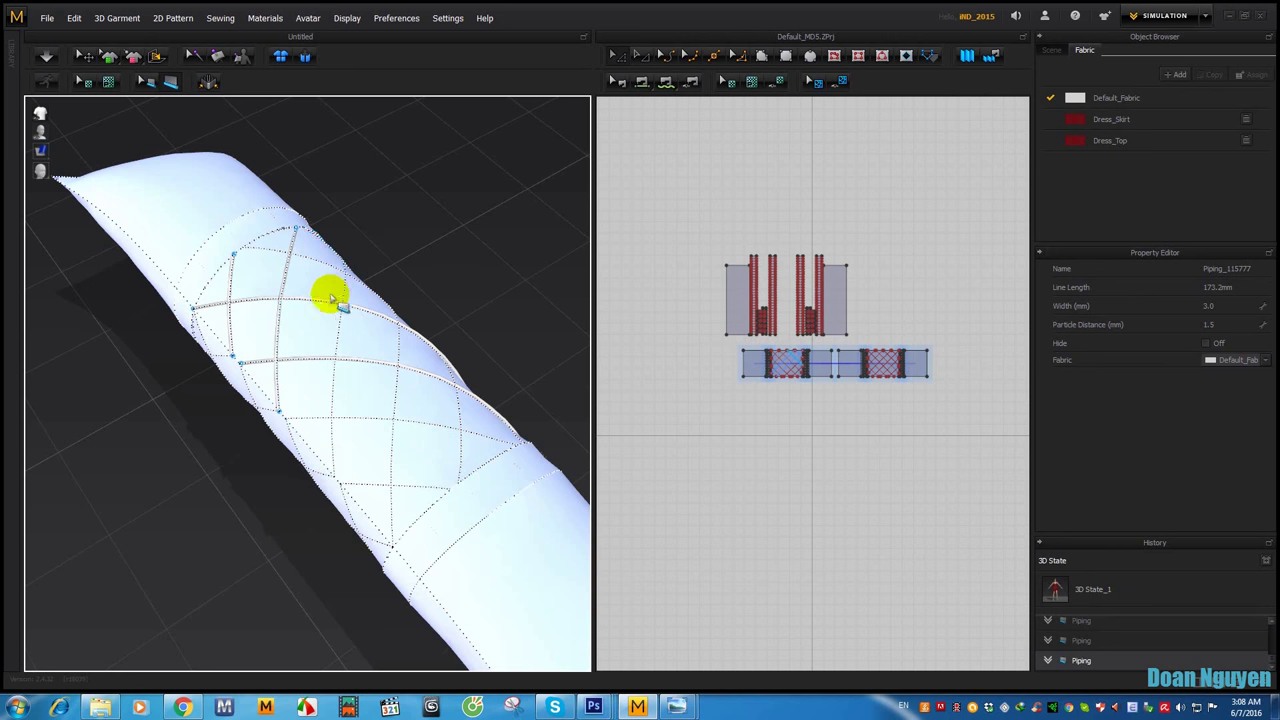
right_click_drag(340, 378, 246, 367)
right_click_drag(270, 360, 394, 349)
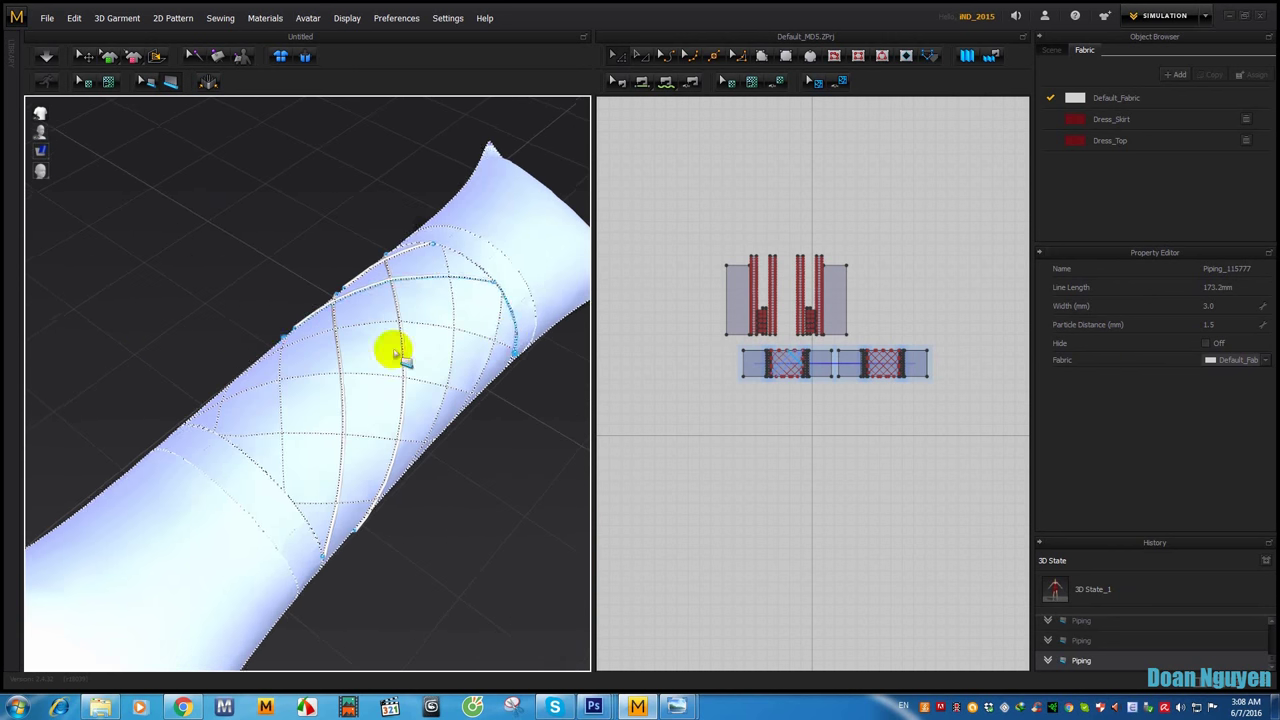
right_click_drag(487, 350, 492, 423)
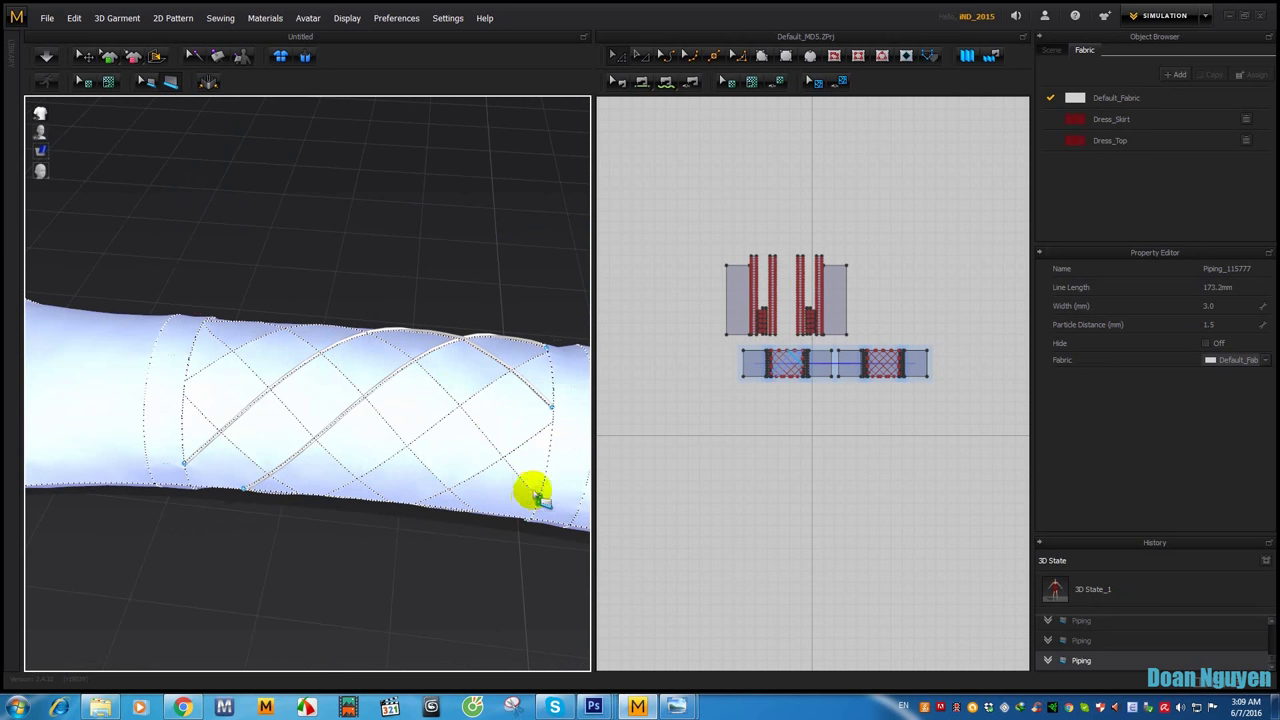
mouse_move(403, 437)
right_mouse_down()
mouse_move(471, 457)
mouse_move(451, 391)
right_mouse_up()
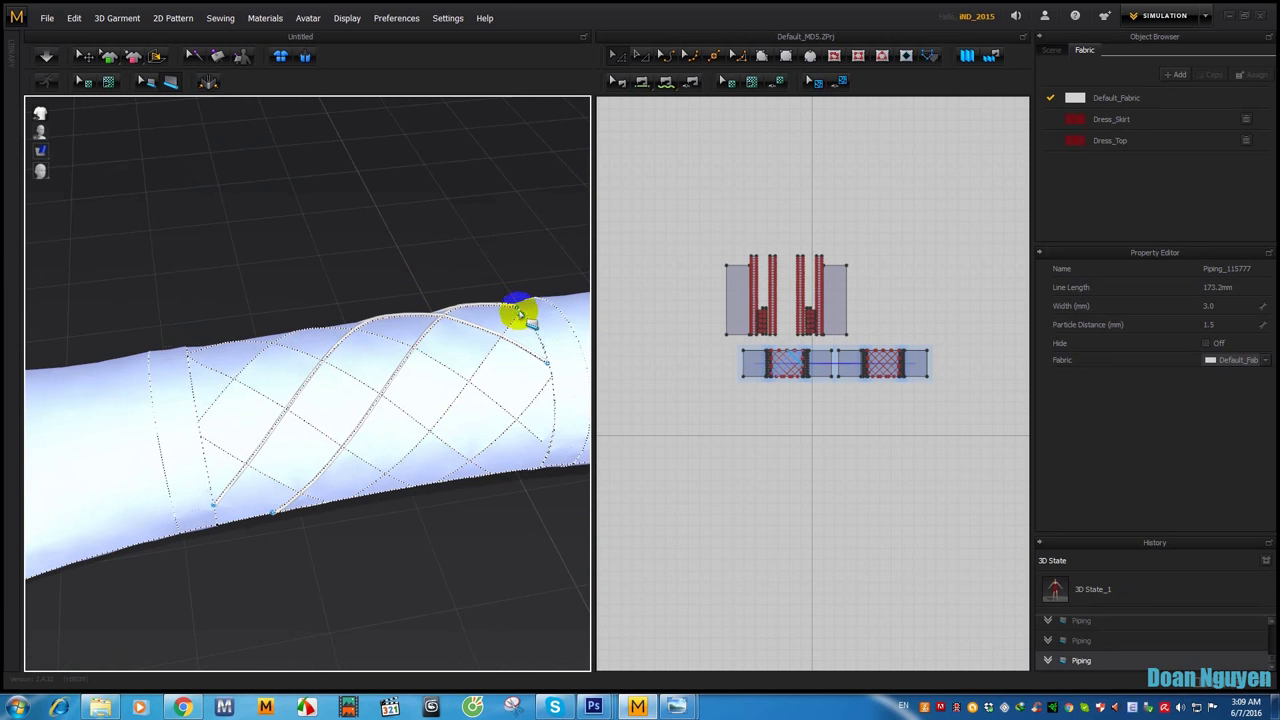
right_click_drag(510, 328, 514, 380)
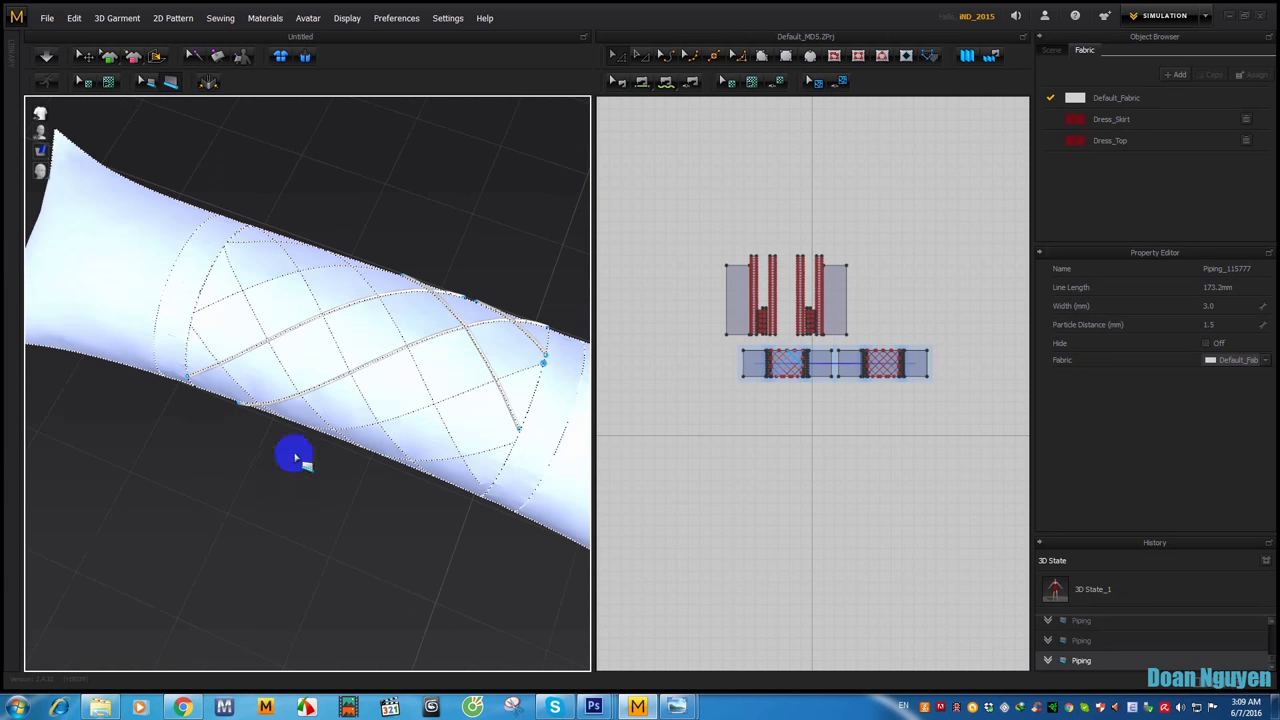
mouse_move(294, 451)
right_mouse_down()
mouse_move(328, 400)
mouse_move(328, 504)
right_mouse_up()
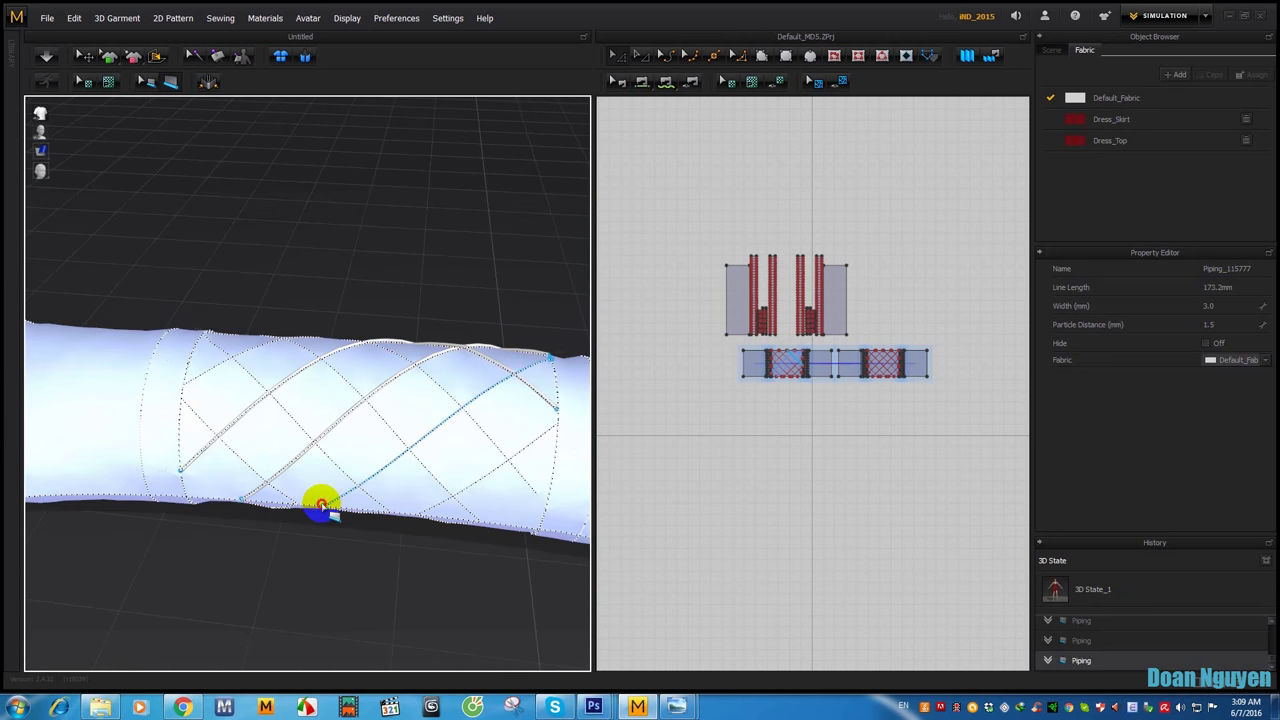
left_click(325, 507)
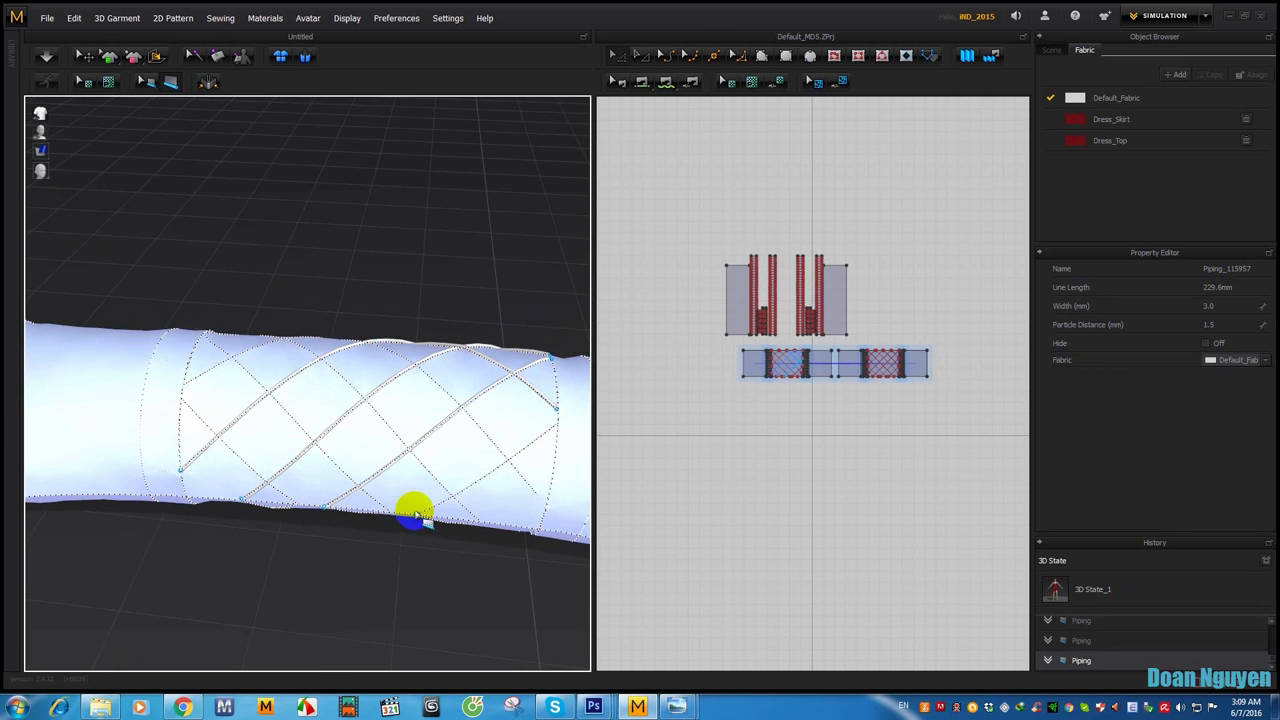
left_click(418, 515)
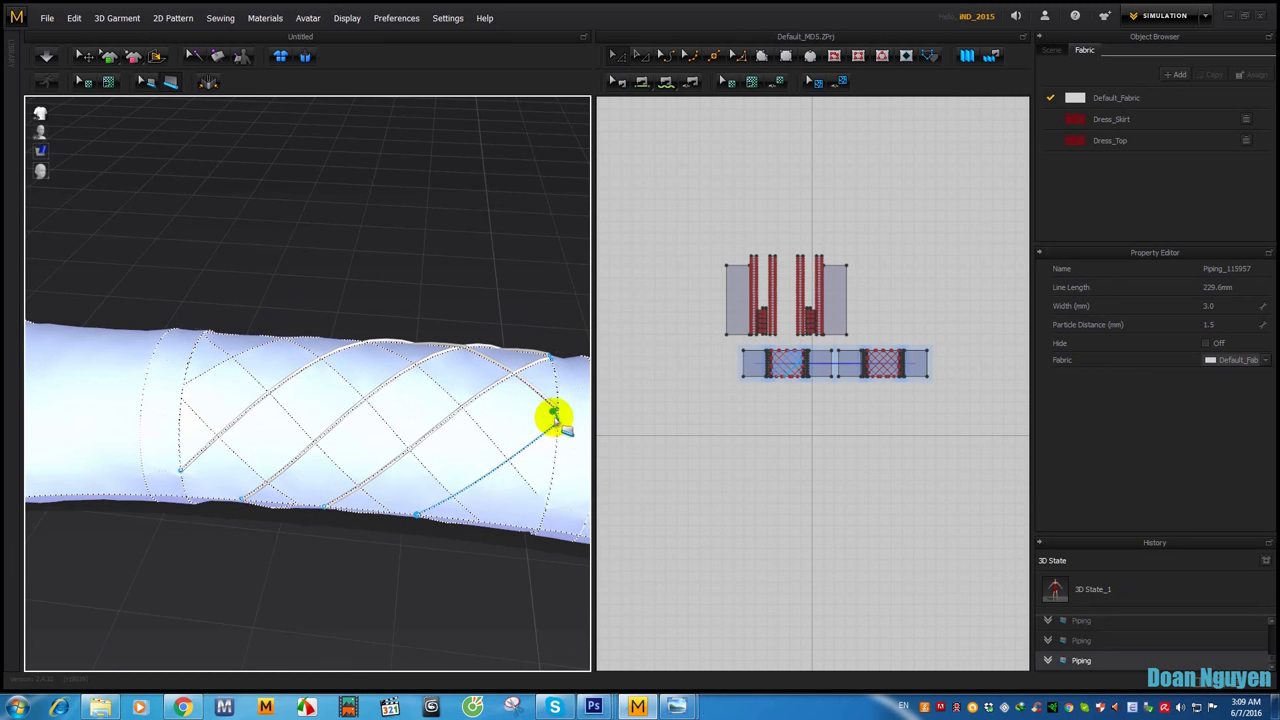
double_click(556, 424)
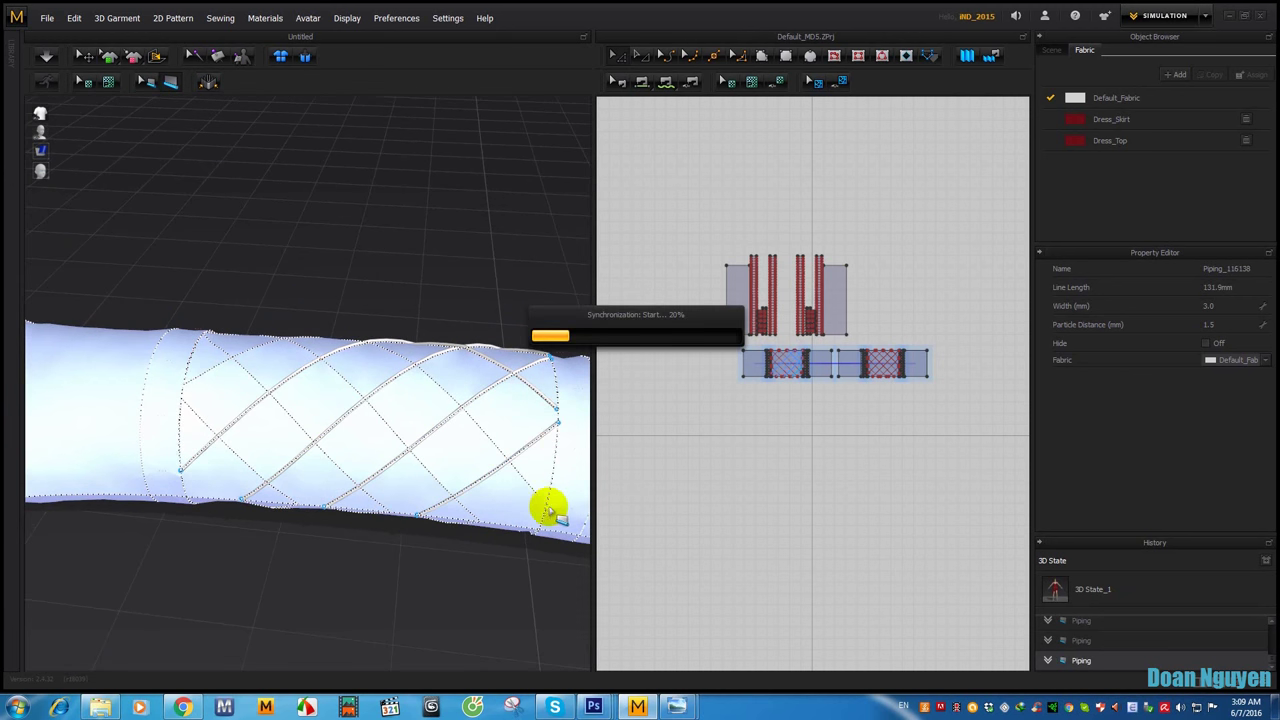
Step: Pipe the remaining diagonals, including short and long lines near the panel's lower edge
mouse_move(298, 398)
right_mouse_down()
mouse_move(517, 454)
mouse_move(563, 434)
mouse_move(423, 486)
mouse_move(352, 456)
mouse_move(385, 455)
right_mouse_up()
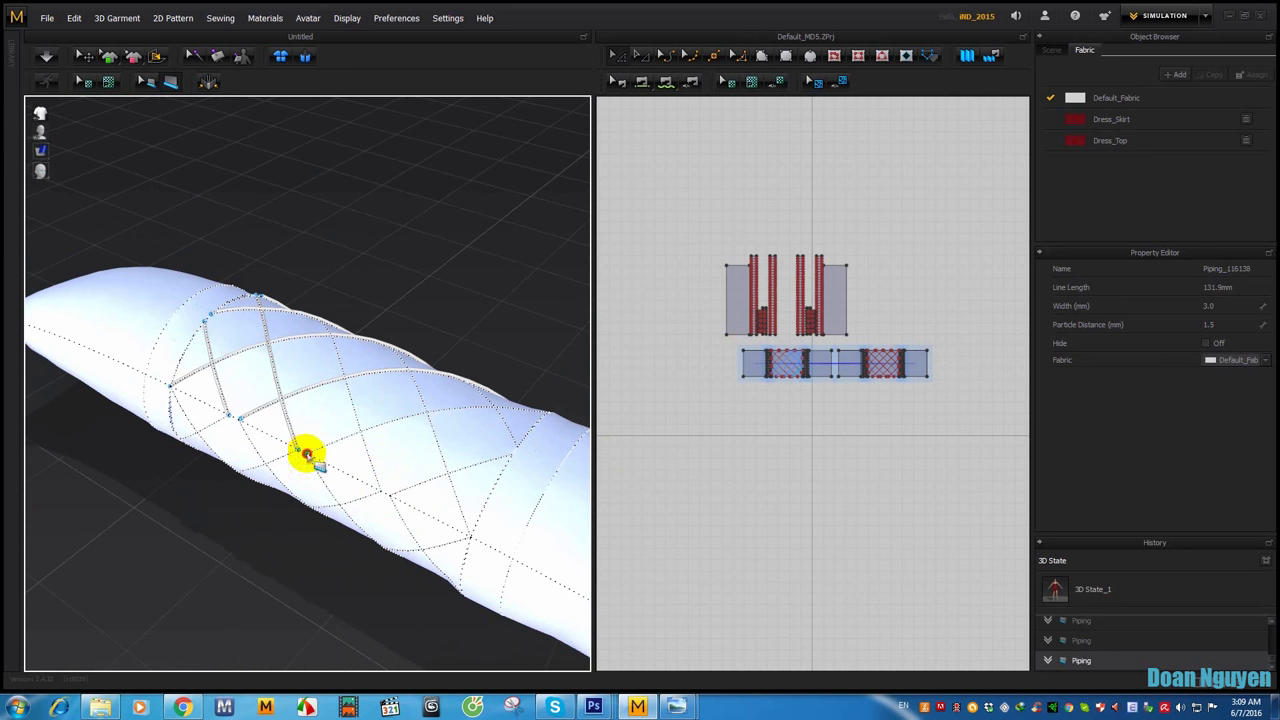
mouse_move(354, 420)
right_mouse_down()
mouse_move(420, 477)
mouse_move(370, 517)
right_mouse_up()
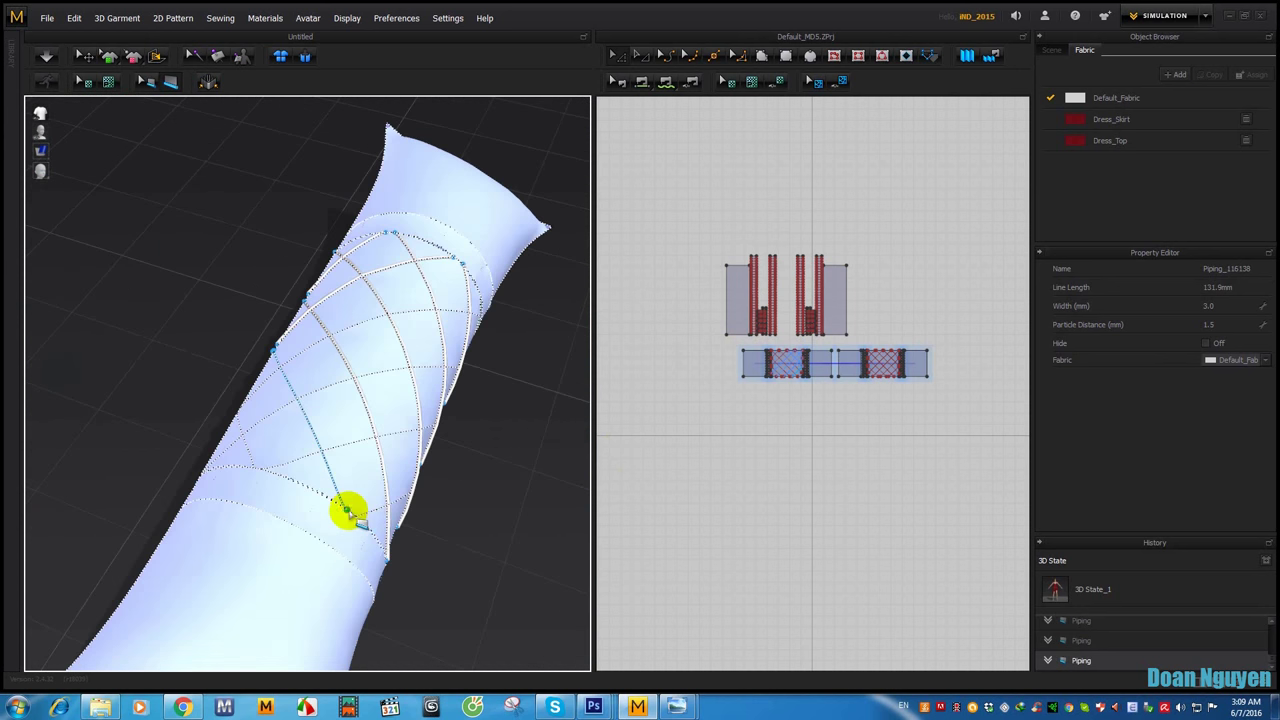
double_click(345, 510)
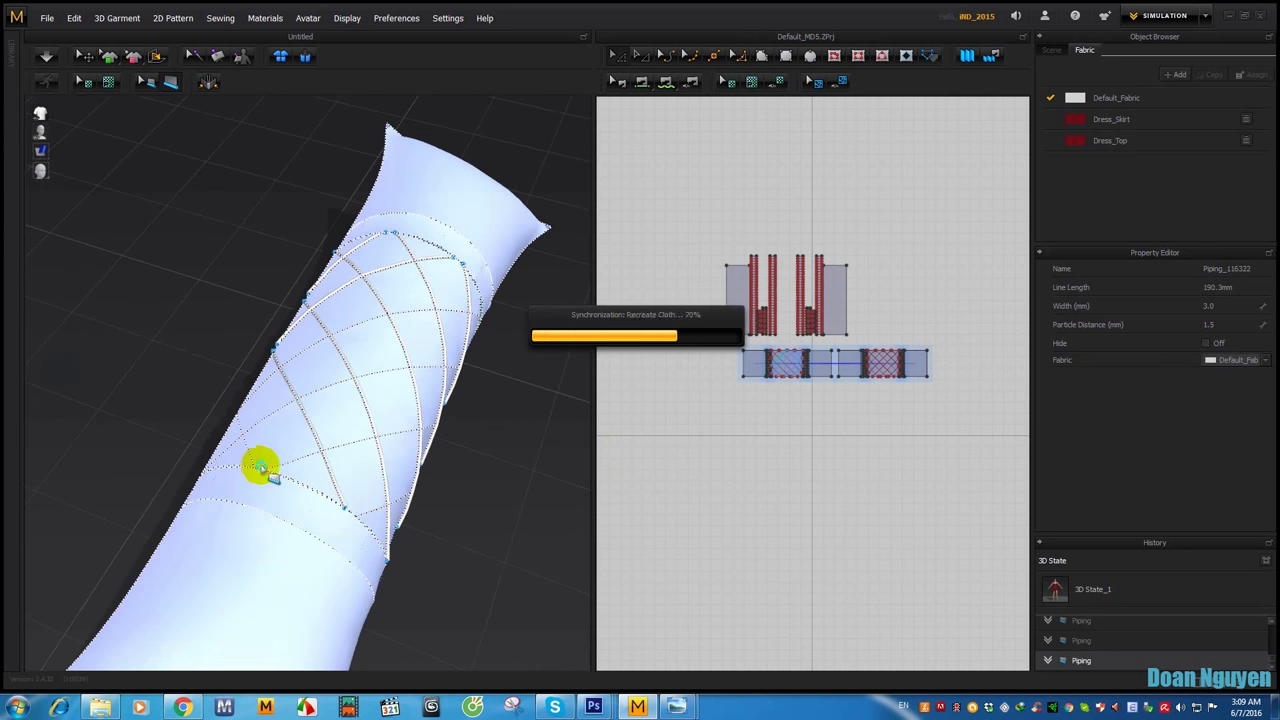
mouse_move(260, 466)
right_mouse_down()
mouse_move(366, 491)
mouse_move(450, 480)
right_mouse_up()
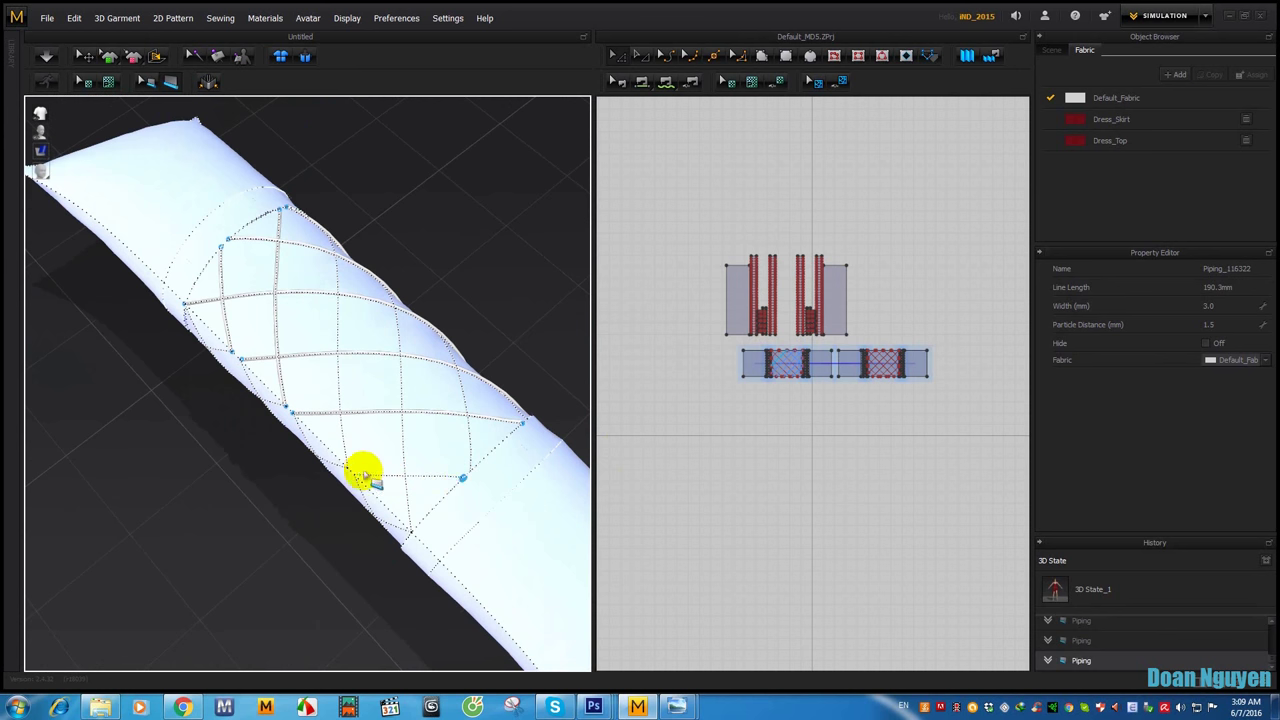
double_click(408, 531)
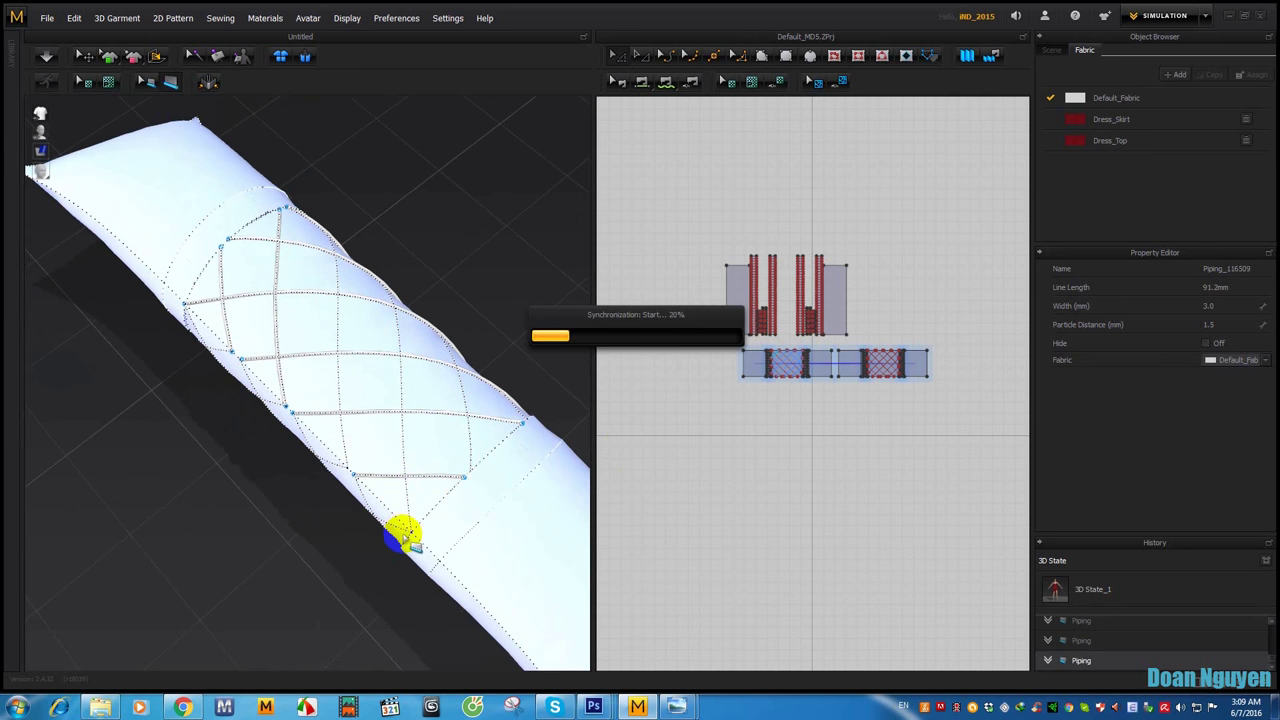
mouse_move(355, 458)
right_mouse_down()
mouse_move(349, 391)
mouse_move(243, 334)
mouse_move(467, 517)
right_mouse_up()
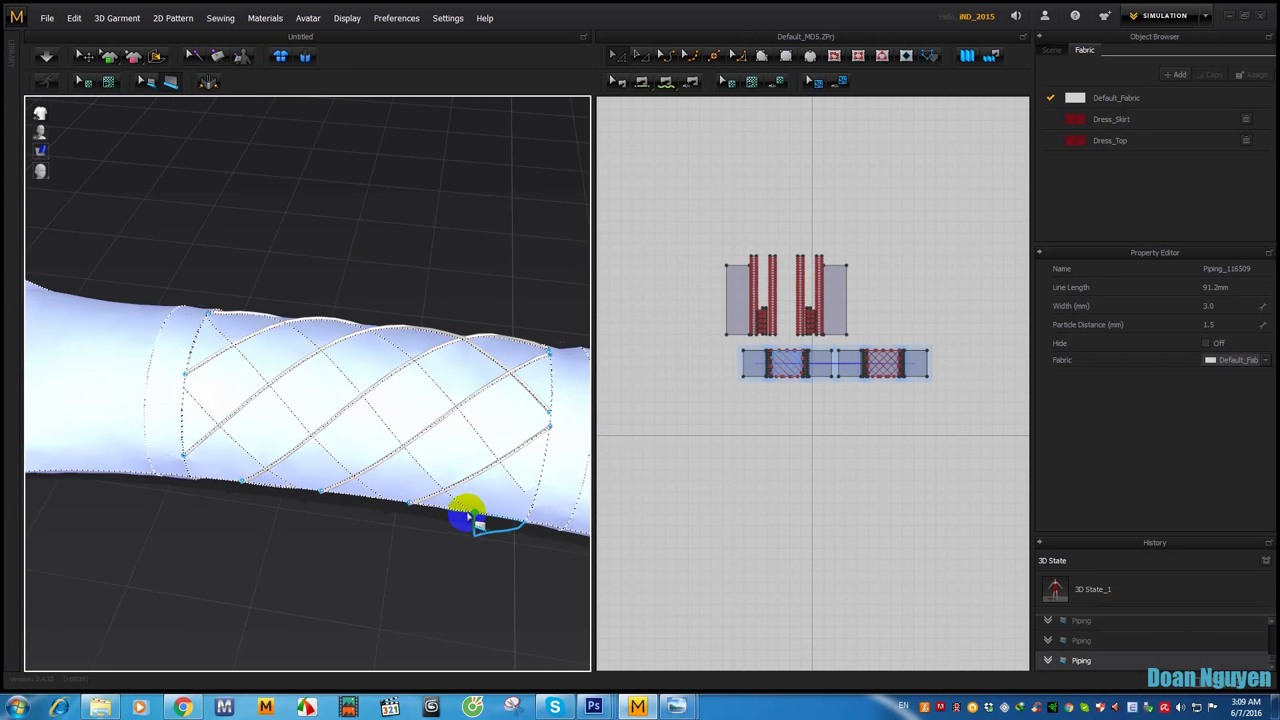
double_click(466, 513)
mouse_move(357, 371)
right_mouse_down()
mouse_move(380, 483)
mouse_move(383, 294)
mouse_move(314, 277)
right_mouse_up()
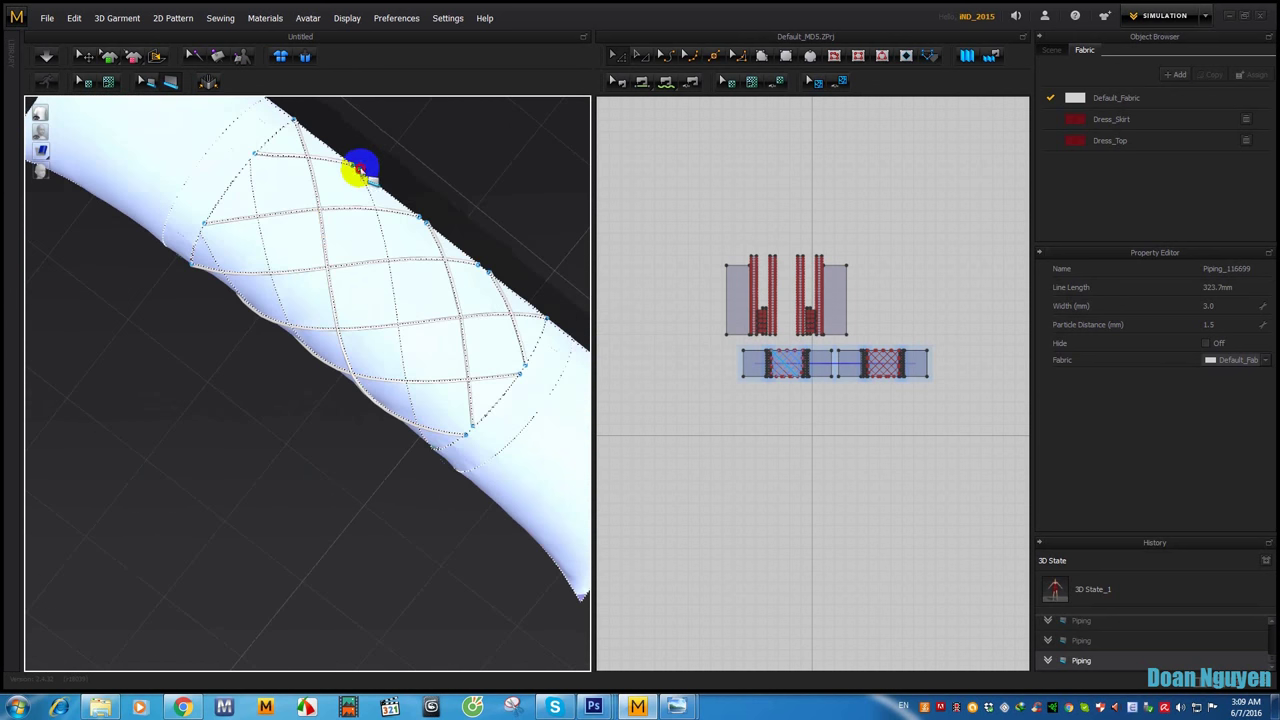
right_click_drag(417, 286, 374, 397)
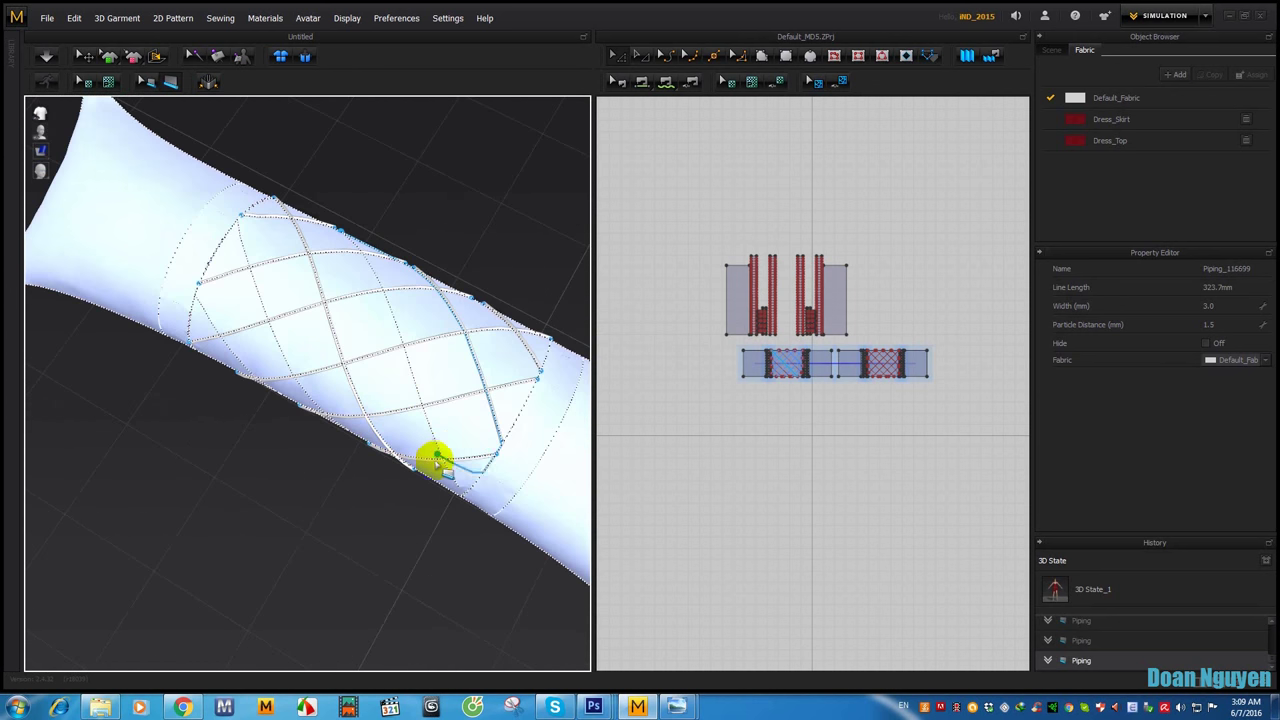
left_click(452, 497)
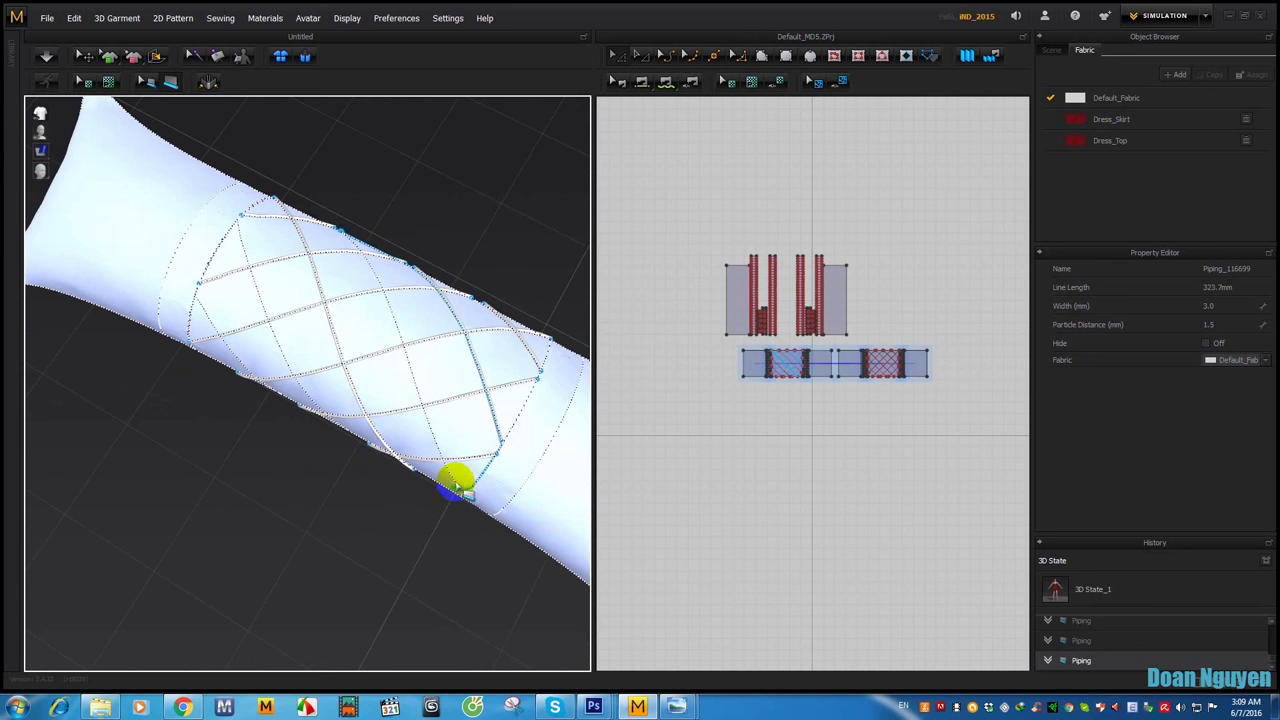
right_click_drag(455, 485, 457, 391)
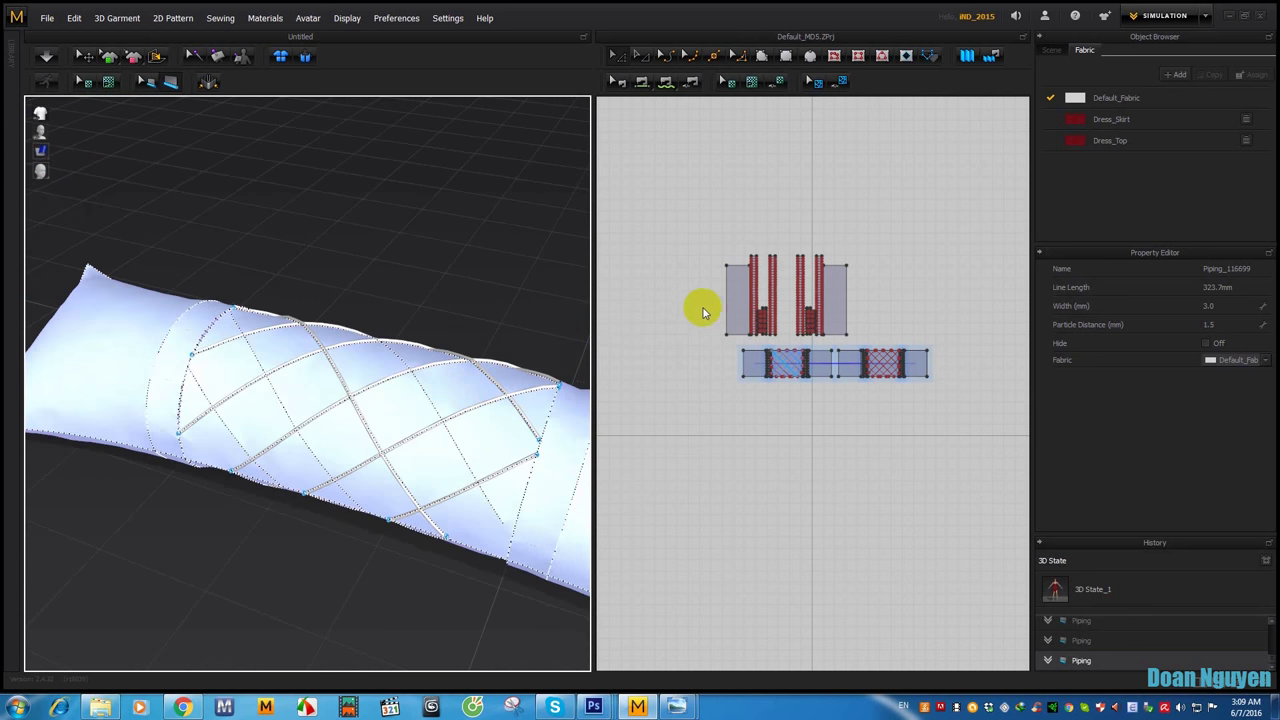
left_click(651, 77)
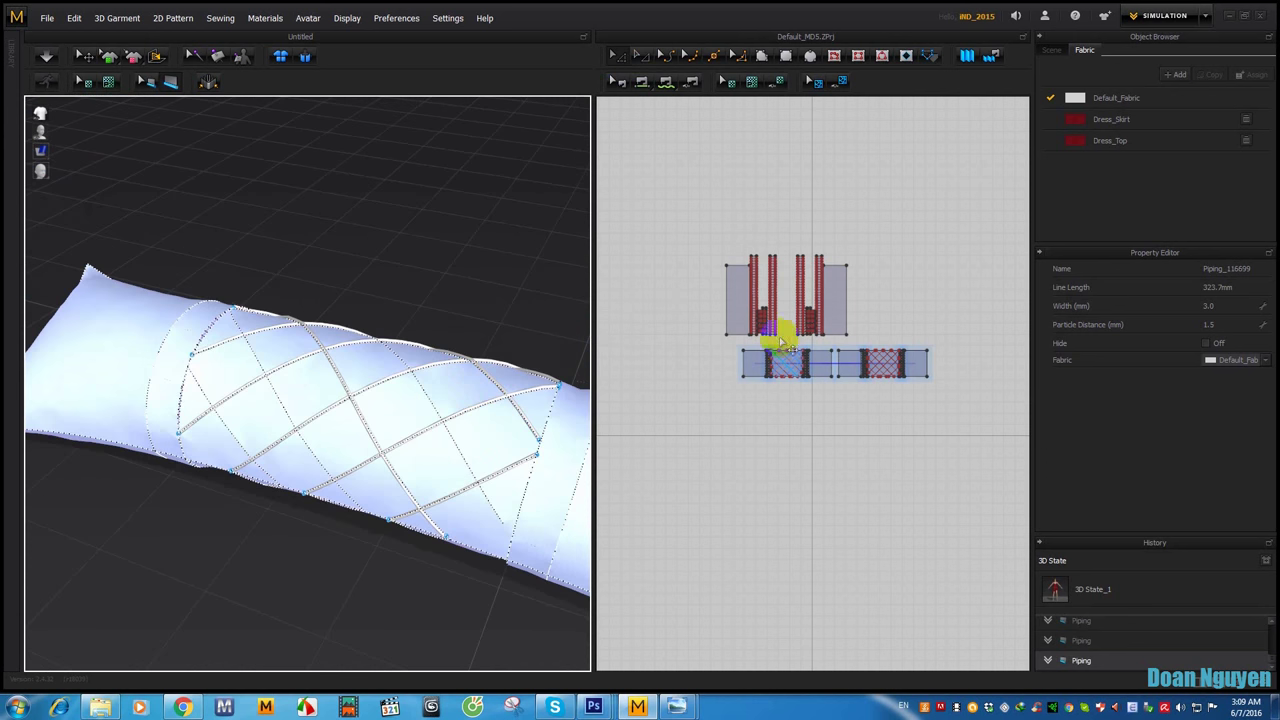
Step: Extend a diagonal line's lower end onto the panel edge in the 2D pattern
scroll(800, 400, "up", 3)
scroll(829, 471, "up", 3)
scroll(820, 371, "up", 3)
left_click(604, 62)
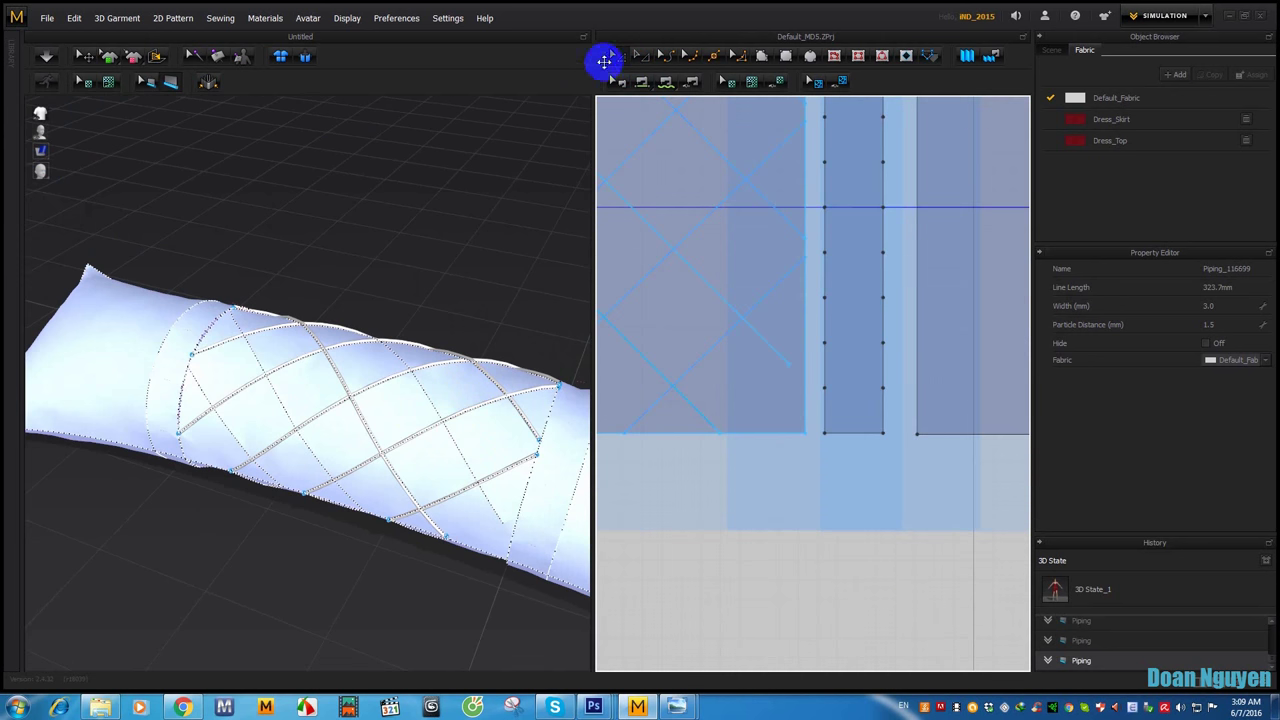
left_click(637, 60)
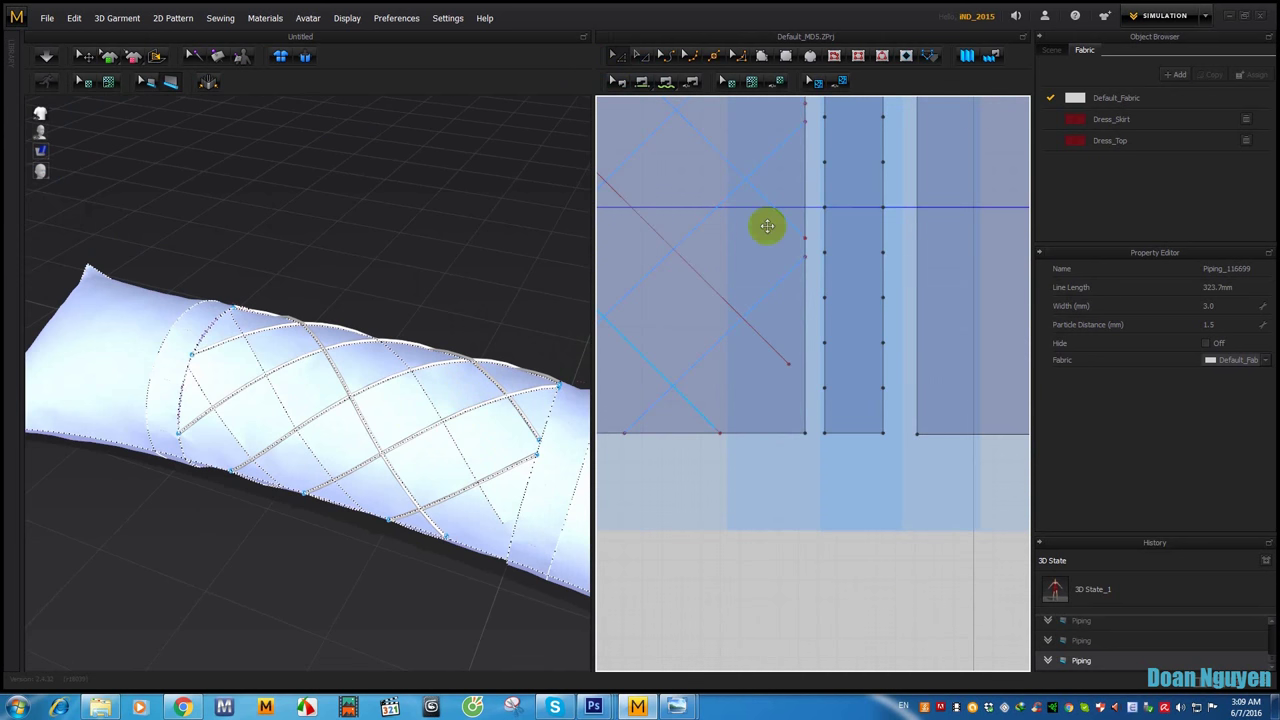
left_click(789, 373)
left_click(792, 372)
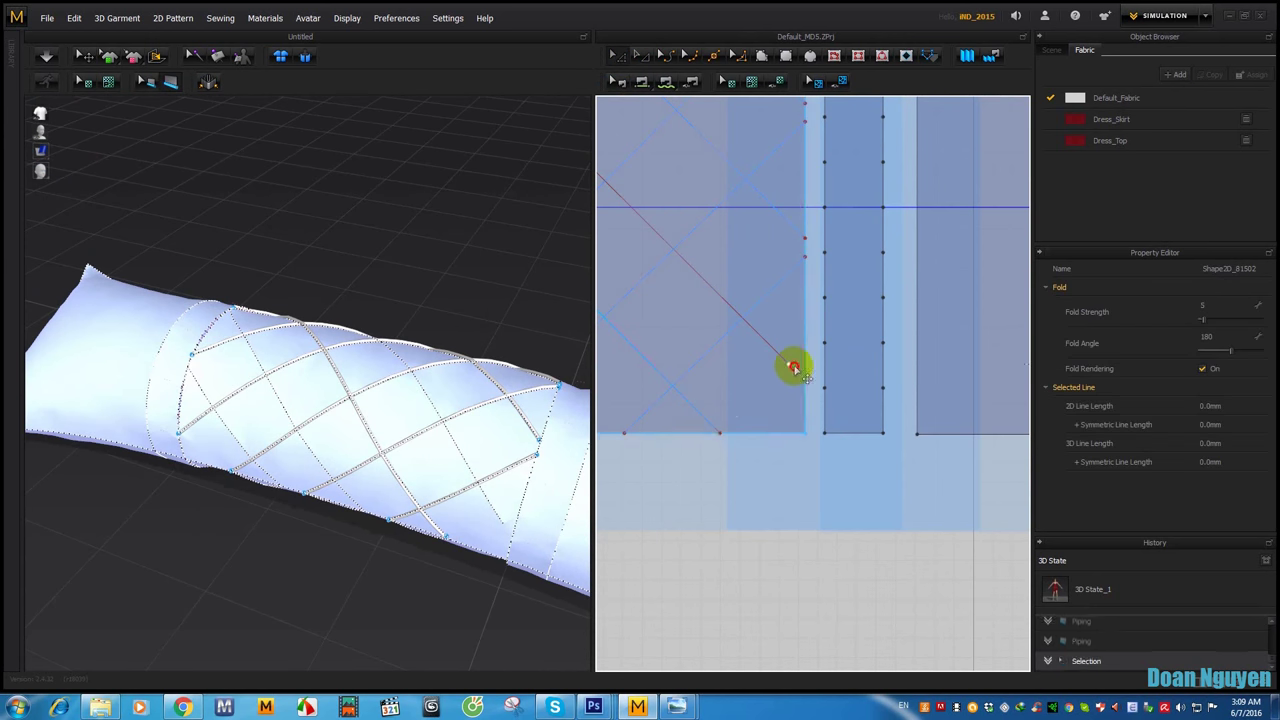
left_click(806, 385)
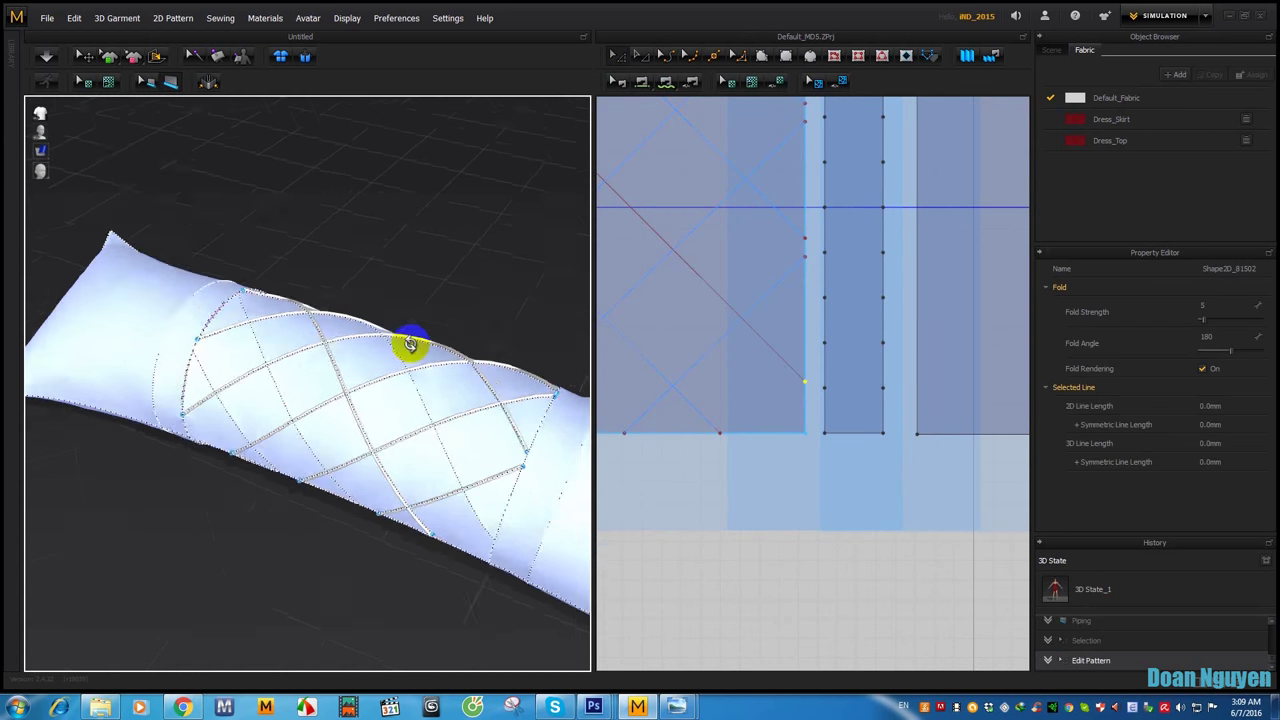
Step: Pipe the last three lattice lines, then orbit out to view the whole pillow
right_click_drag(439, 323, 283, 366)
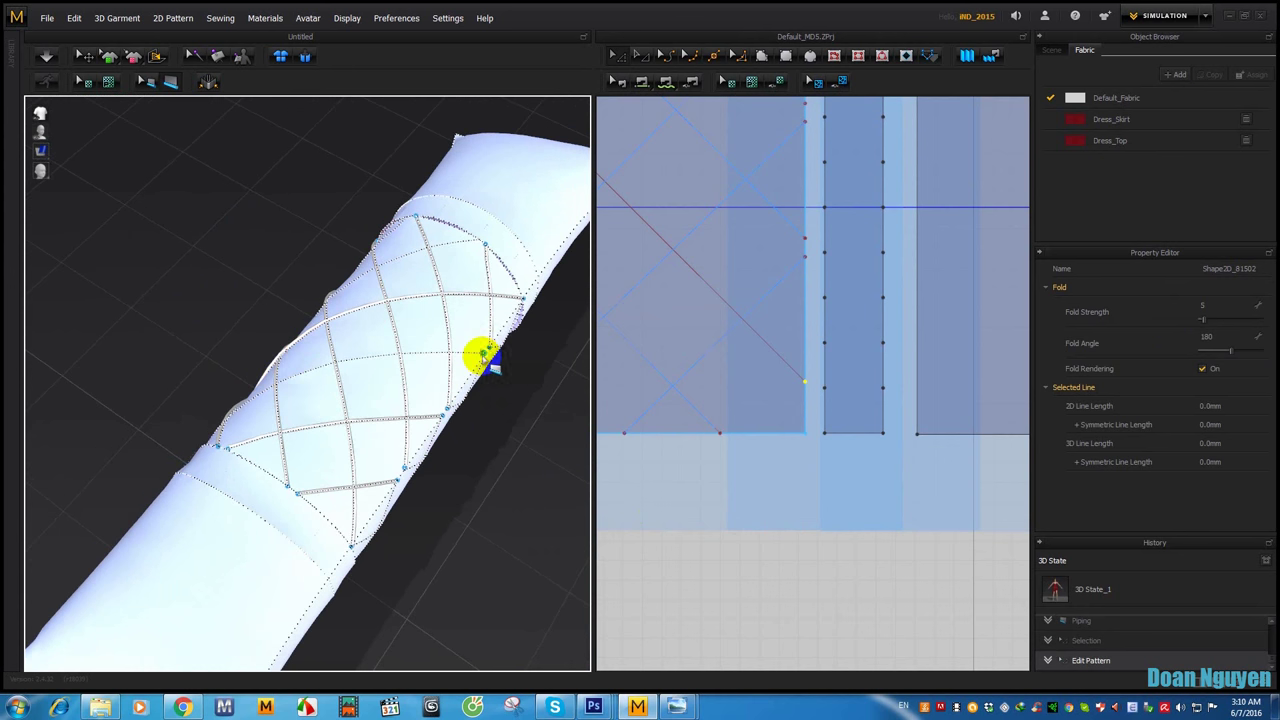
right_click_drag(451, 371, 391, 346)
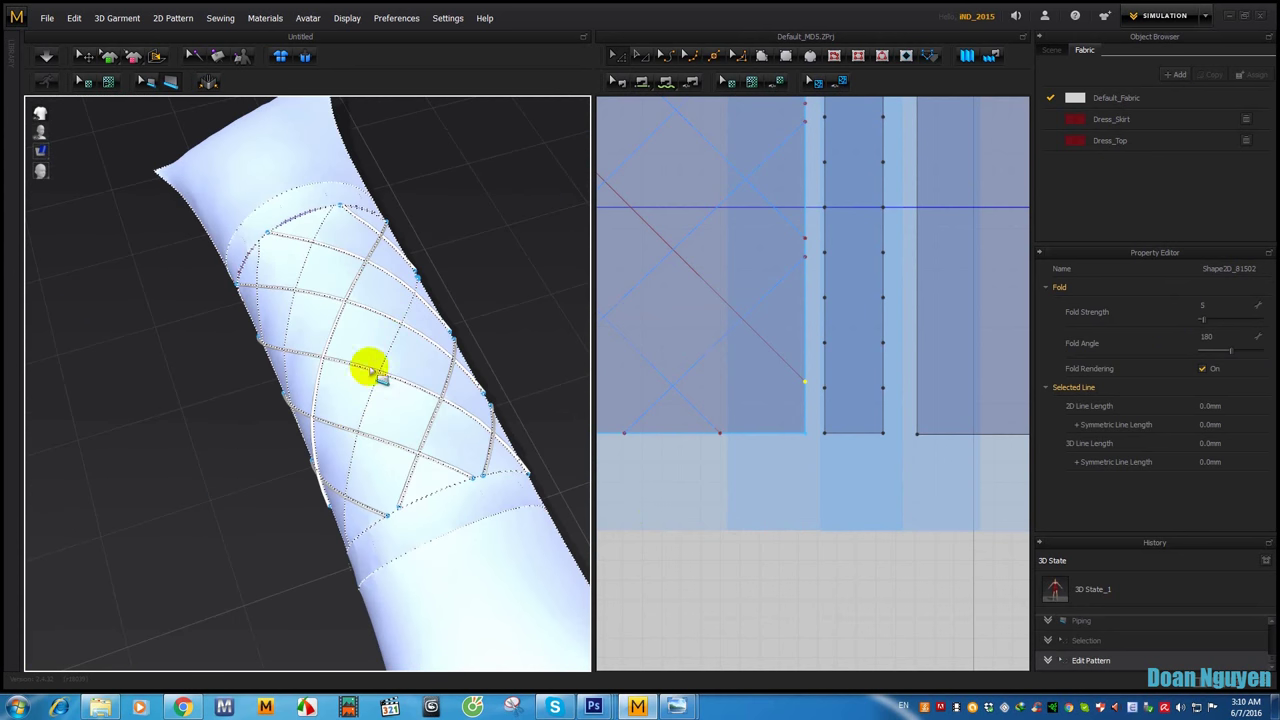
right_click_drag(334, 477, 386, 451)
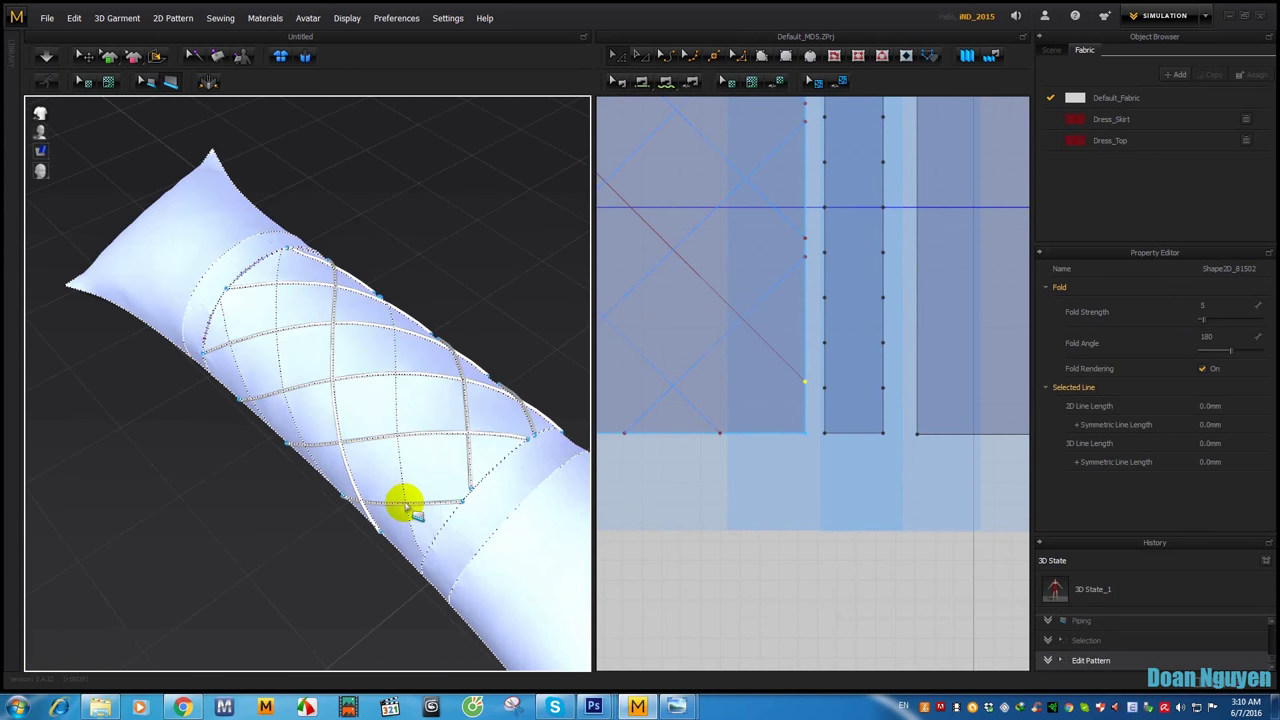
double_click(421, 560)
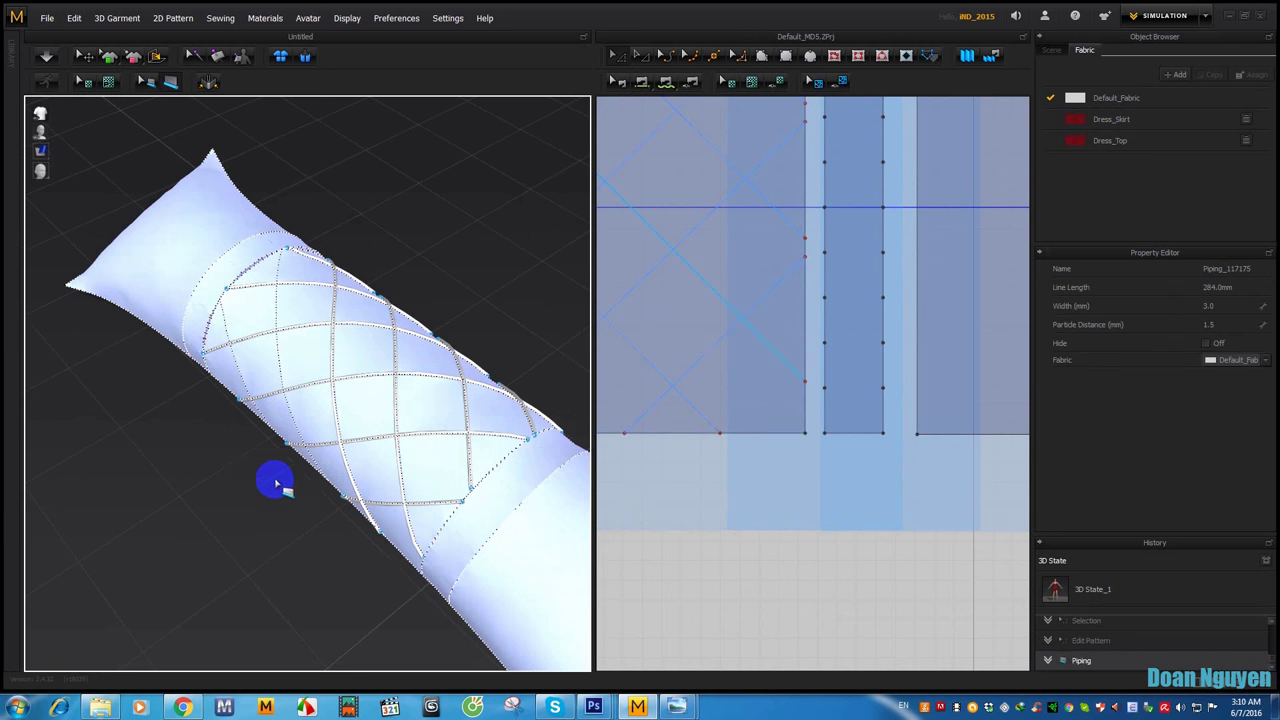
mouse_move(271, 480)
right_mouse_down()
mouse_move(381, 455)
mouse_move(405, 545)
mouse_move(205, 415)
right_mouse_up()
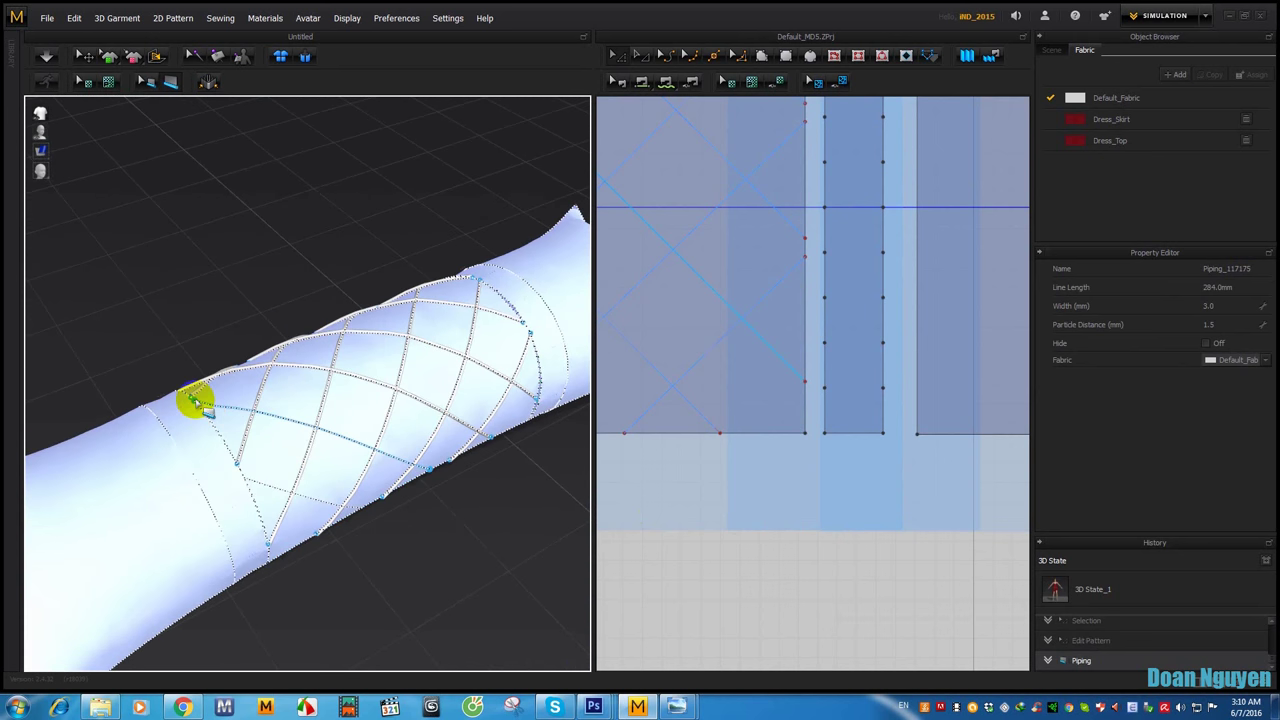
double_click(201, 414)
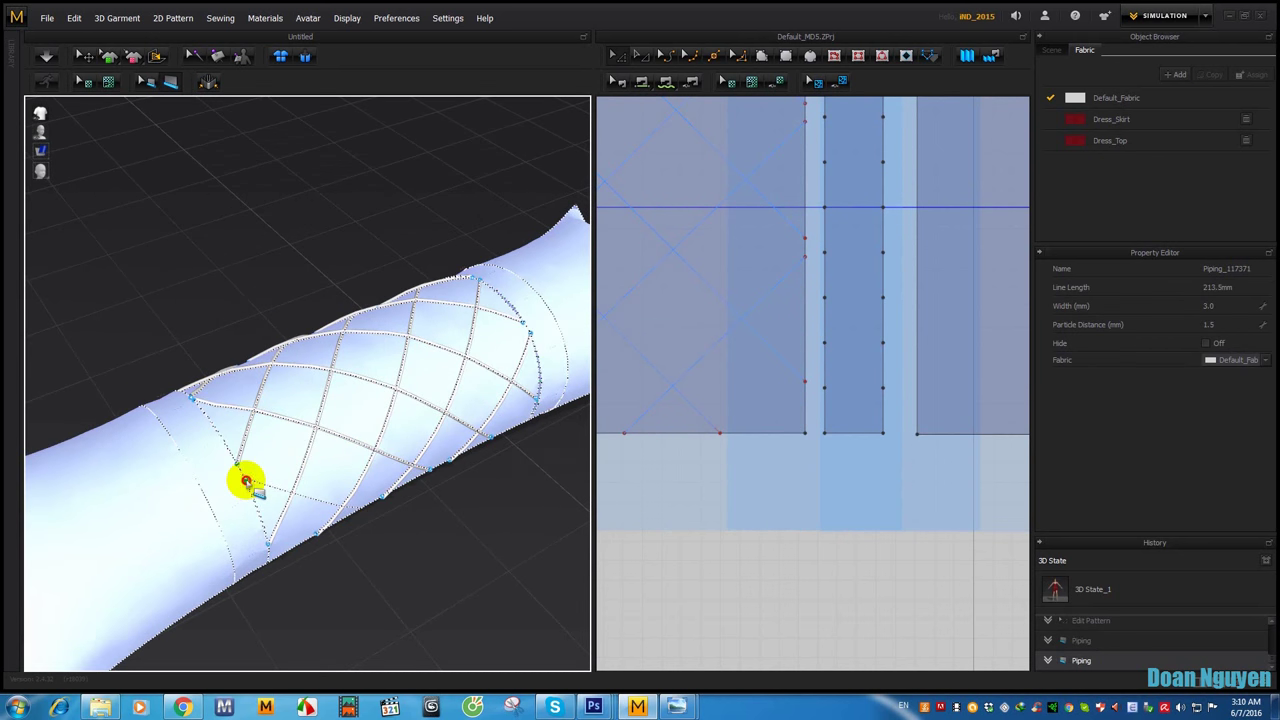
left_click(246, 483)
right_click_drag(246, 453, 330, 520)
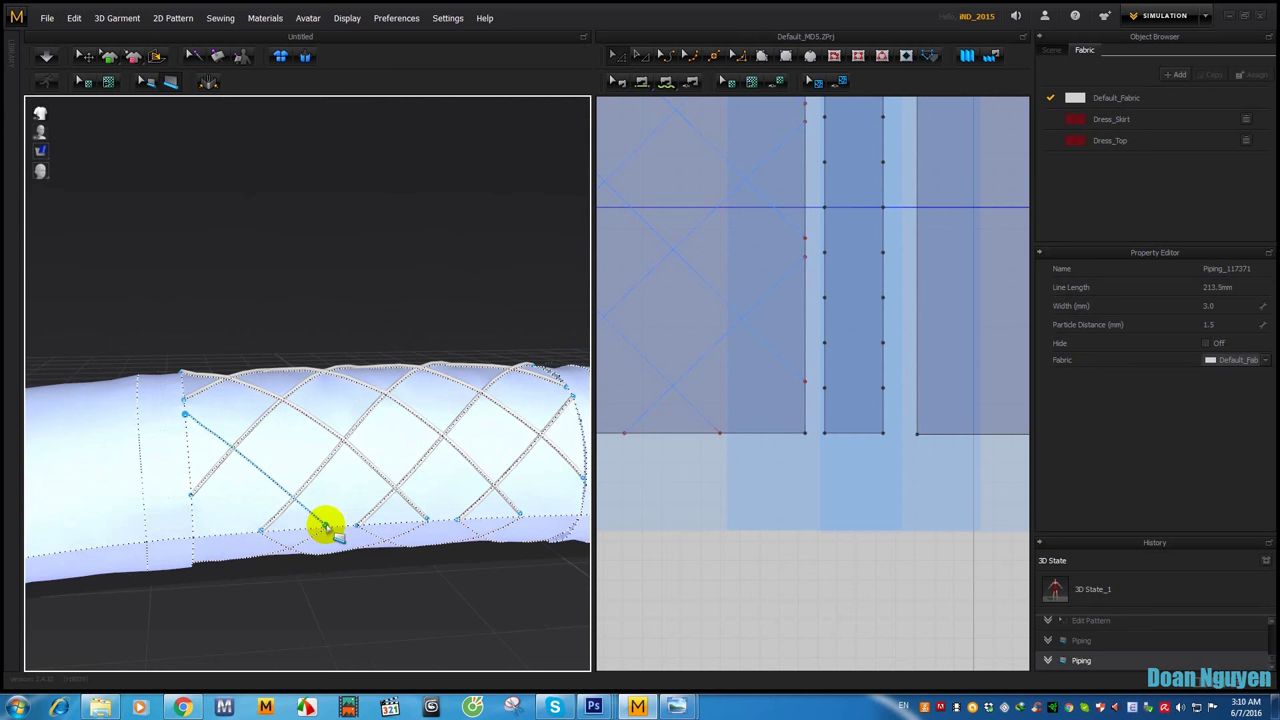
double_click(325, 525)
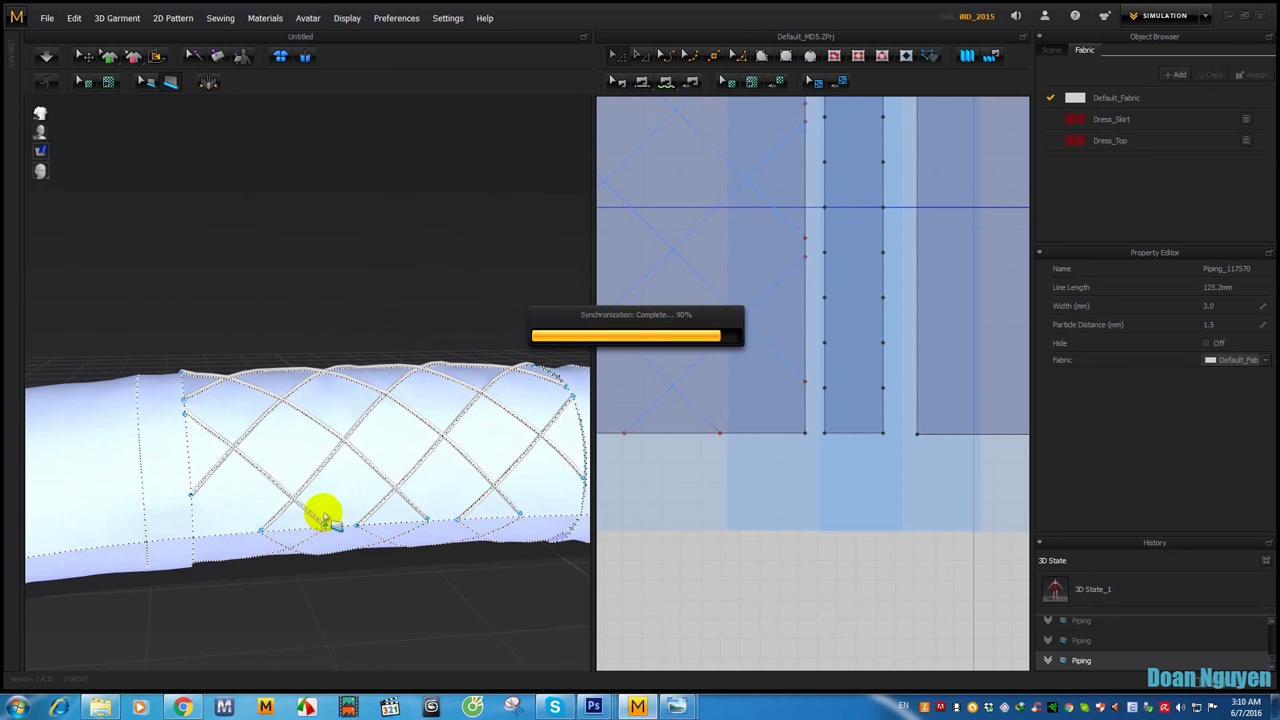
mouse_move(325, 525)
right_mouse_down()
mouse_move(329, 503)
mouse_move(349, 515)
mouse_move(314, 551)
right_mouse_up()
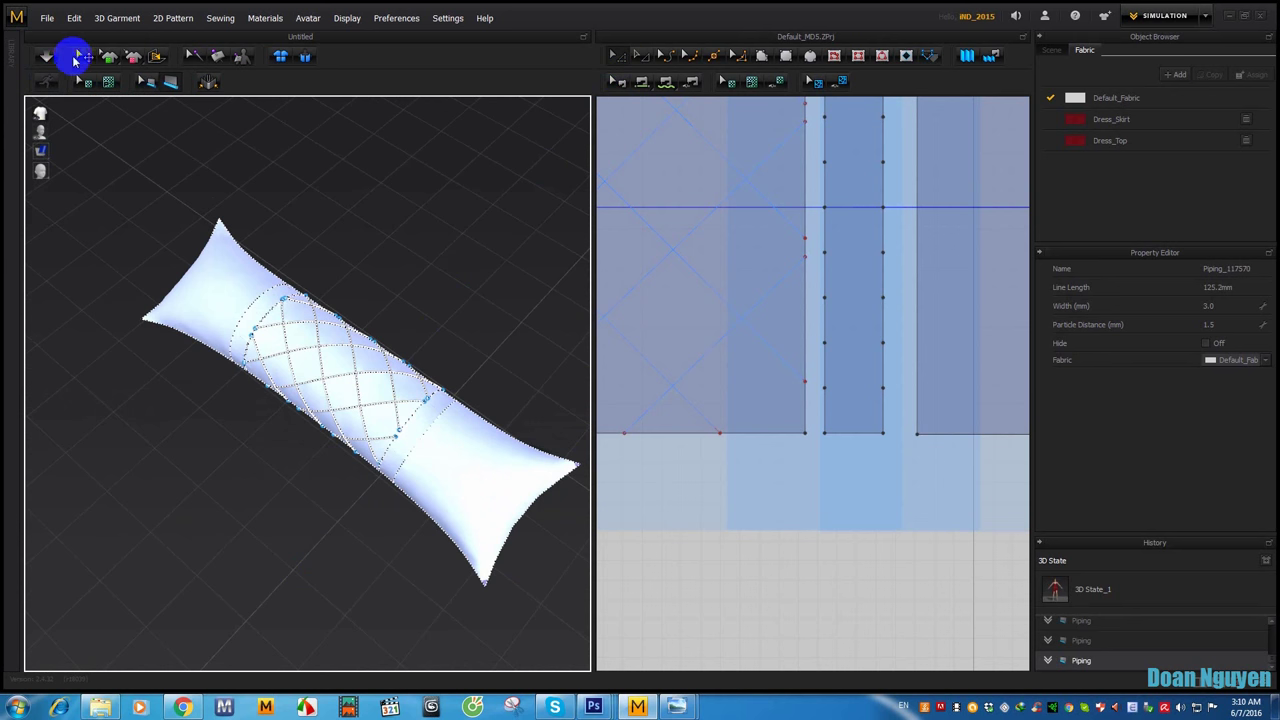
Step: Show all the hidden ruffle patterns again
left_click(337, 177)
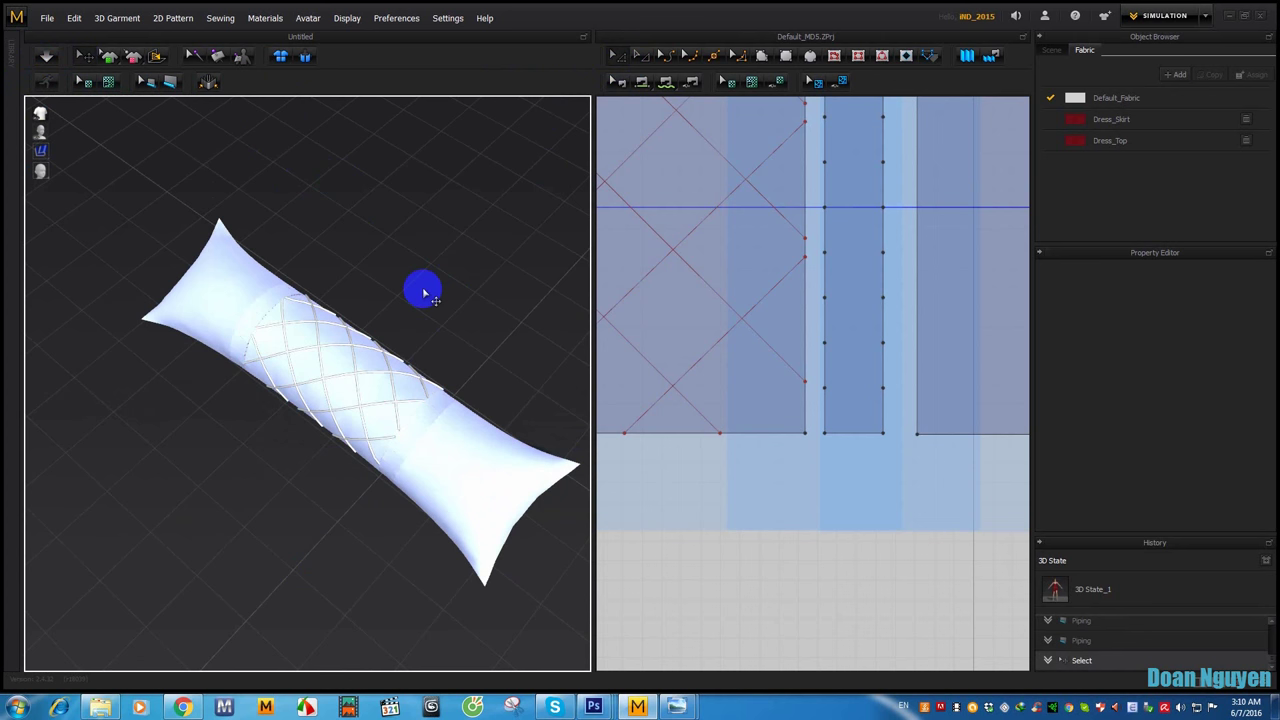
key("ctrl+shift+h")
mouse_move(437, 274)
right_mouse_down()
mouse_move(365, 397)
mouse_move(309, 366)
mouse_move(274, 466)
mouse_move(309, 400)
mouse_move(345, 380)
right_mouse_up()
Step: Set a lattice piping line's width to 1.0 mm and verify it
left_click(363, 392)
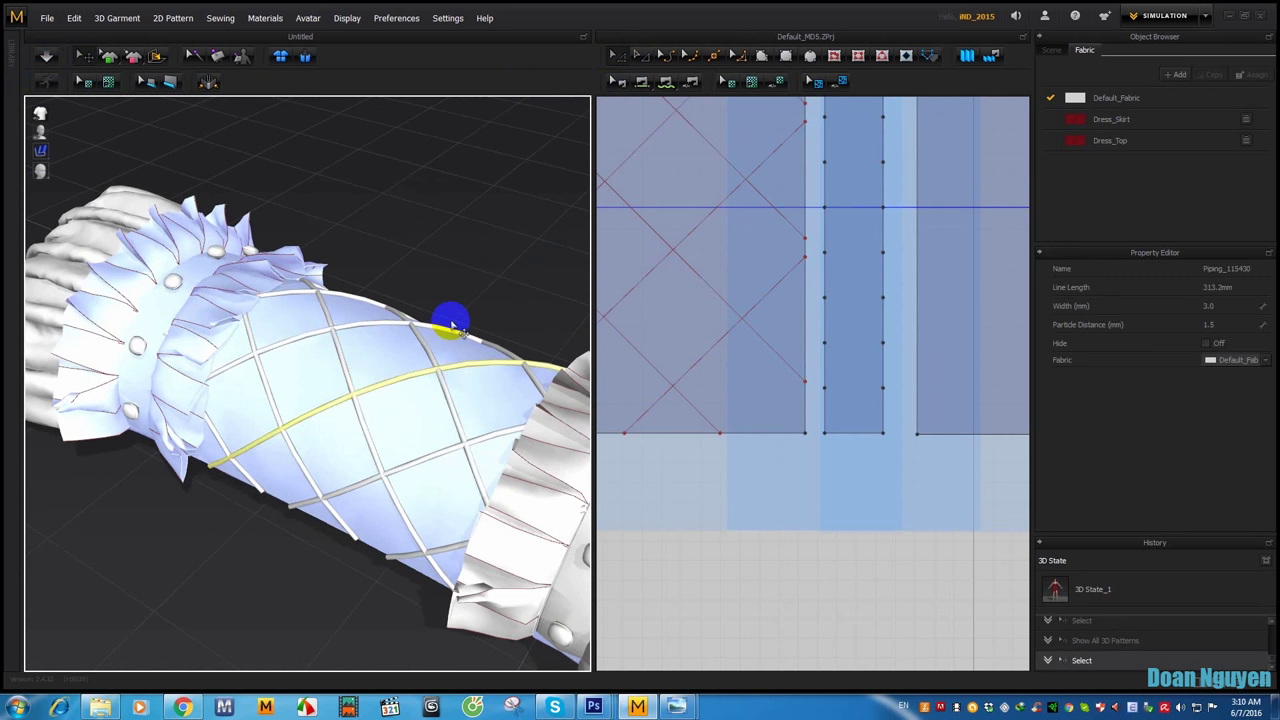
mouse_move(449, 317)
right_mouse_down()
mouse_move(243, 294)
mouse_move(137, 354)
mouse_move(270, 370)
mouse_move(409, 334)
mouse_move(380, 334)
right_mouse_up()
left_click(1226, 305)
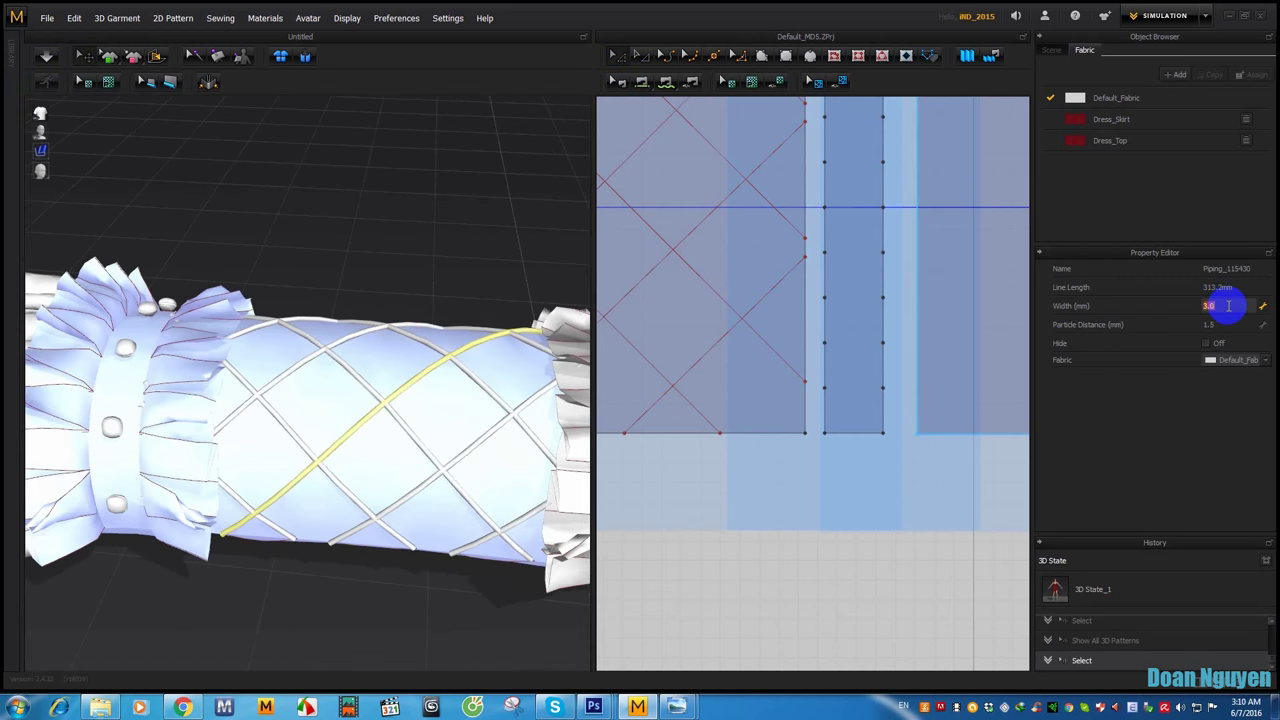
type("1")
key("Return")
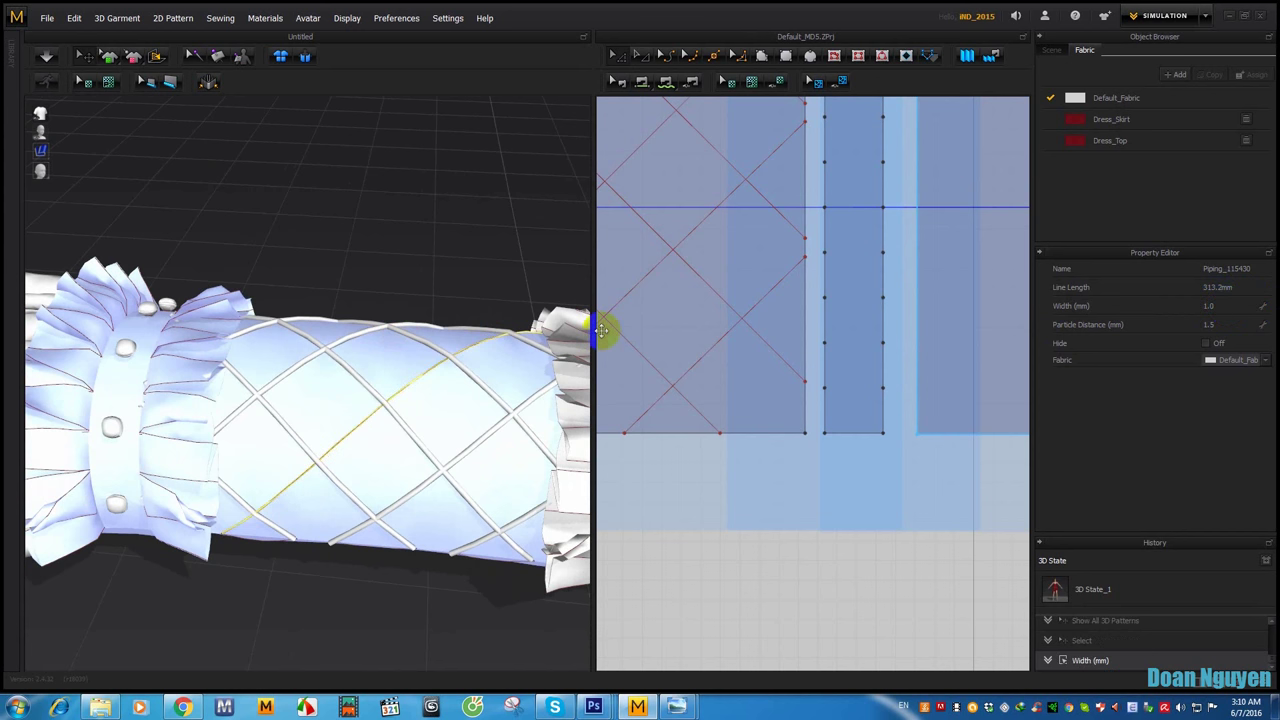
left_click(425, 294)
mouse_move(425, 294)
right_mouse_down()
mouse_move(371, 349)
mouse_move(407, 340)
mouse_move(426, 377)
right_mouse_up()
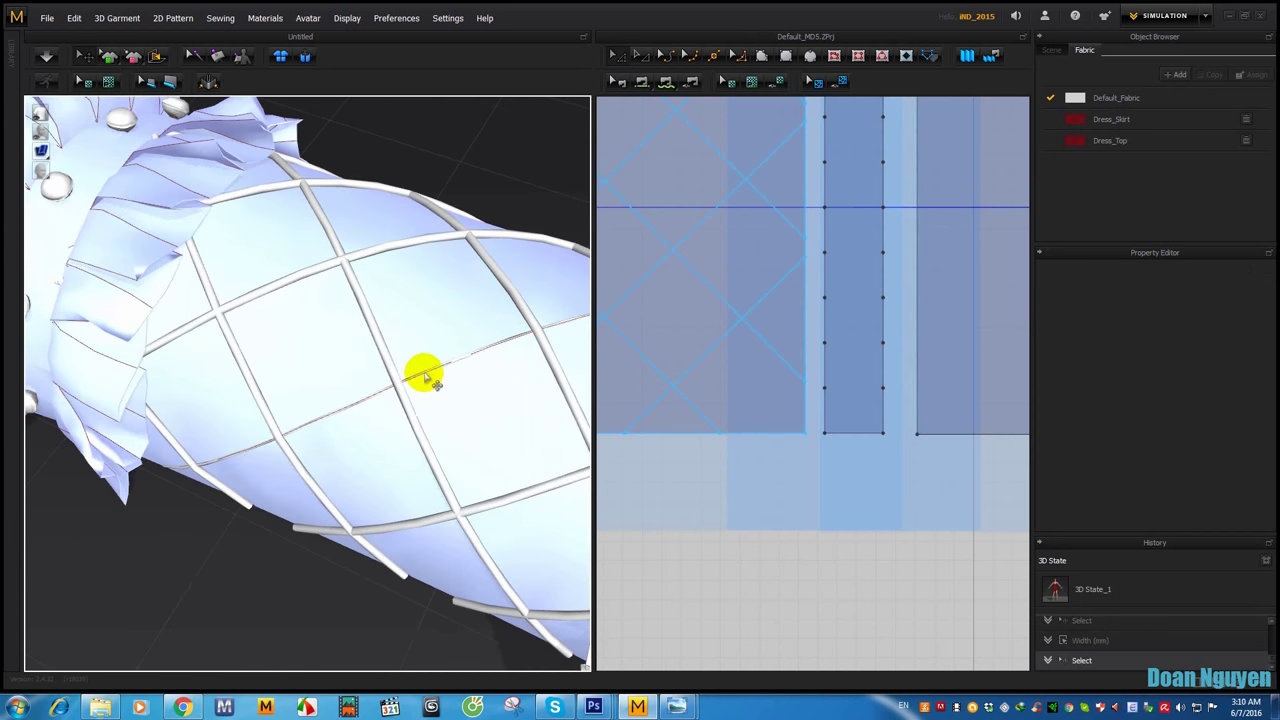
left_click(427, 376)
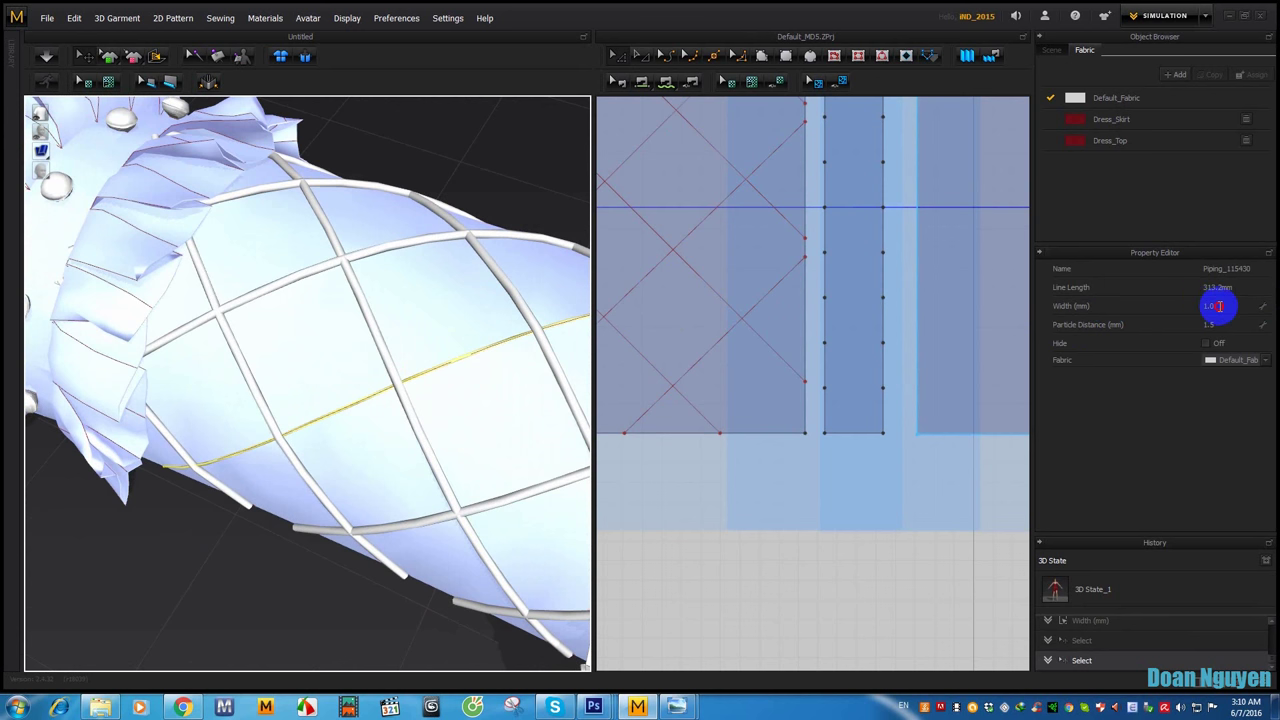
left_click(1219, 306)
left_click(691, 254)
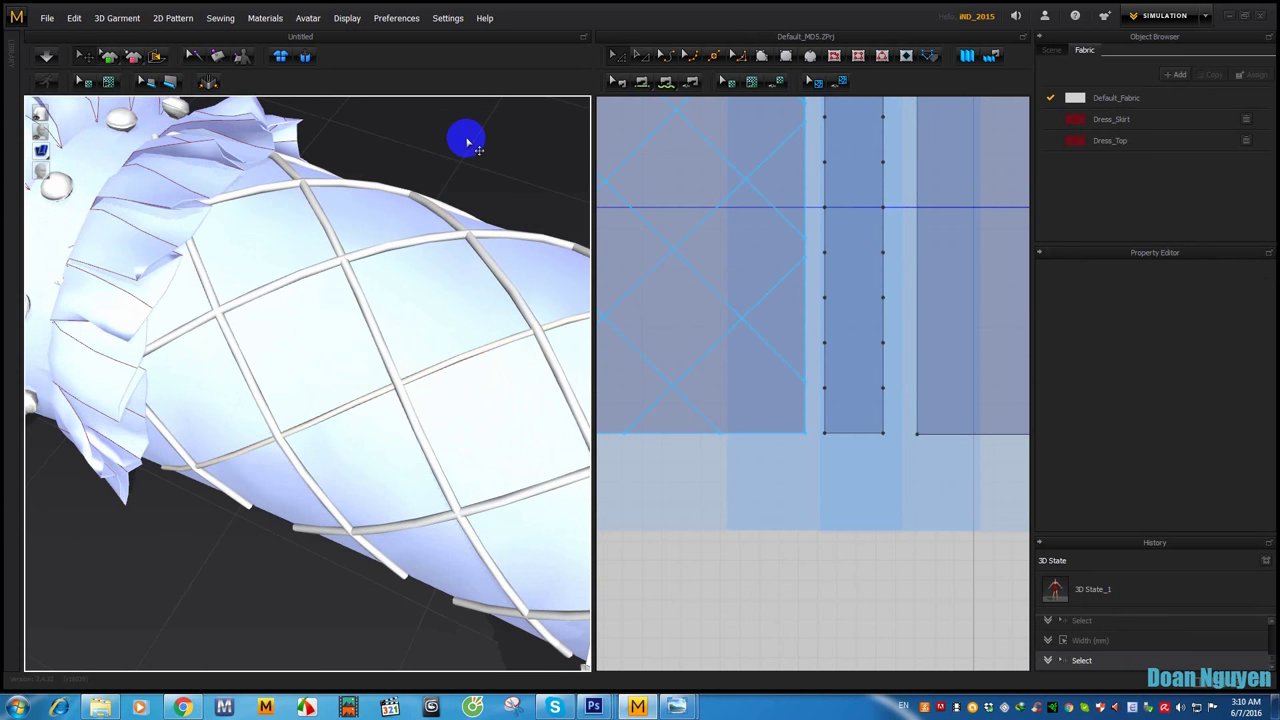
Step: Widen another lattice piping line to 1.5 mm
mouse_move(437, 140)
right_mouse_down()
mouse_move(480, 151)
mouse_move(408, 391)
mouse_move(263, 463)
mouse_move(410, 435)
mouse_move(595, 345)
right_mouse_up()
left_click_drag(592, 333, 674, 334)
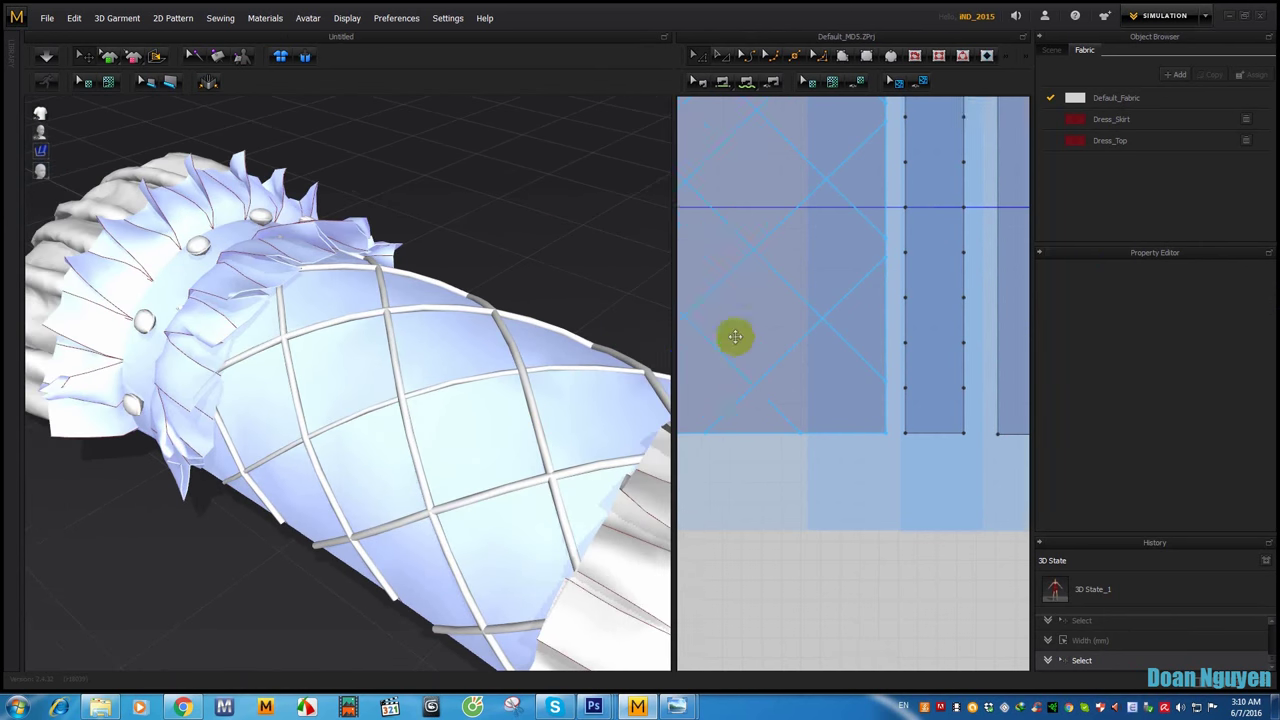
left_click(482, 385)
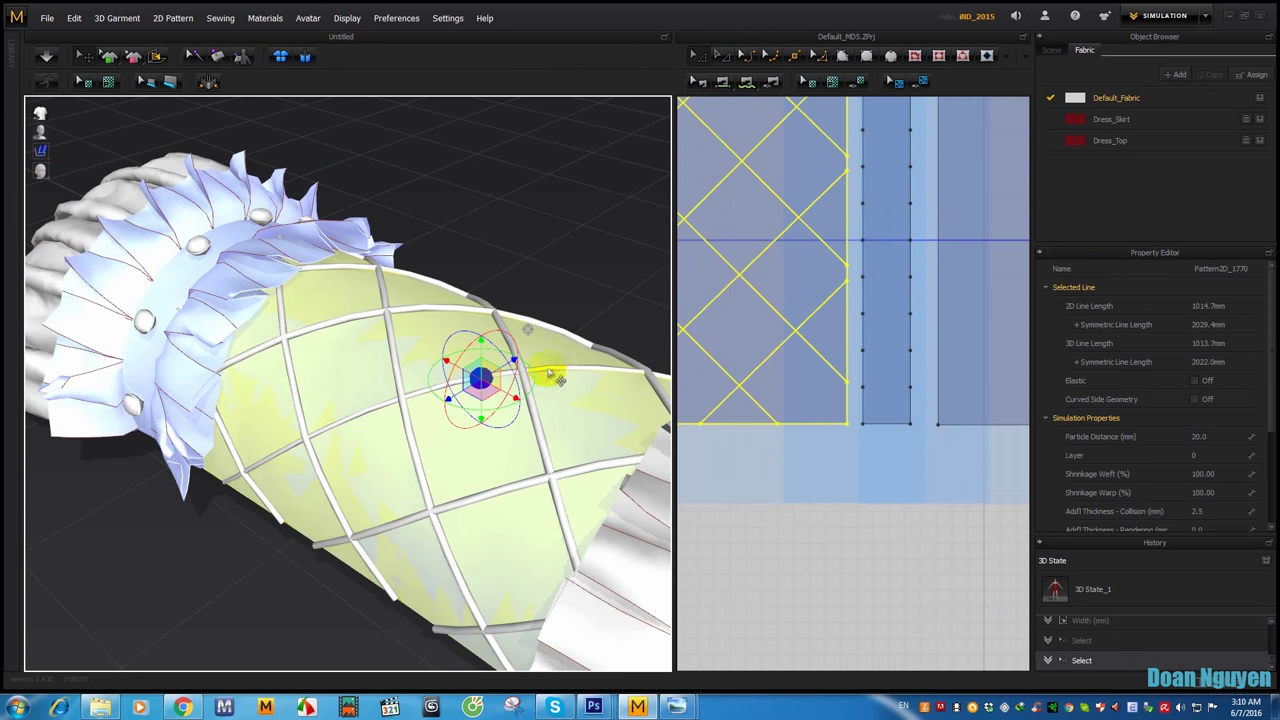
key("Escape")
left_click(497, 381)
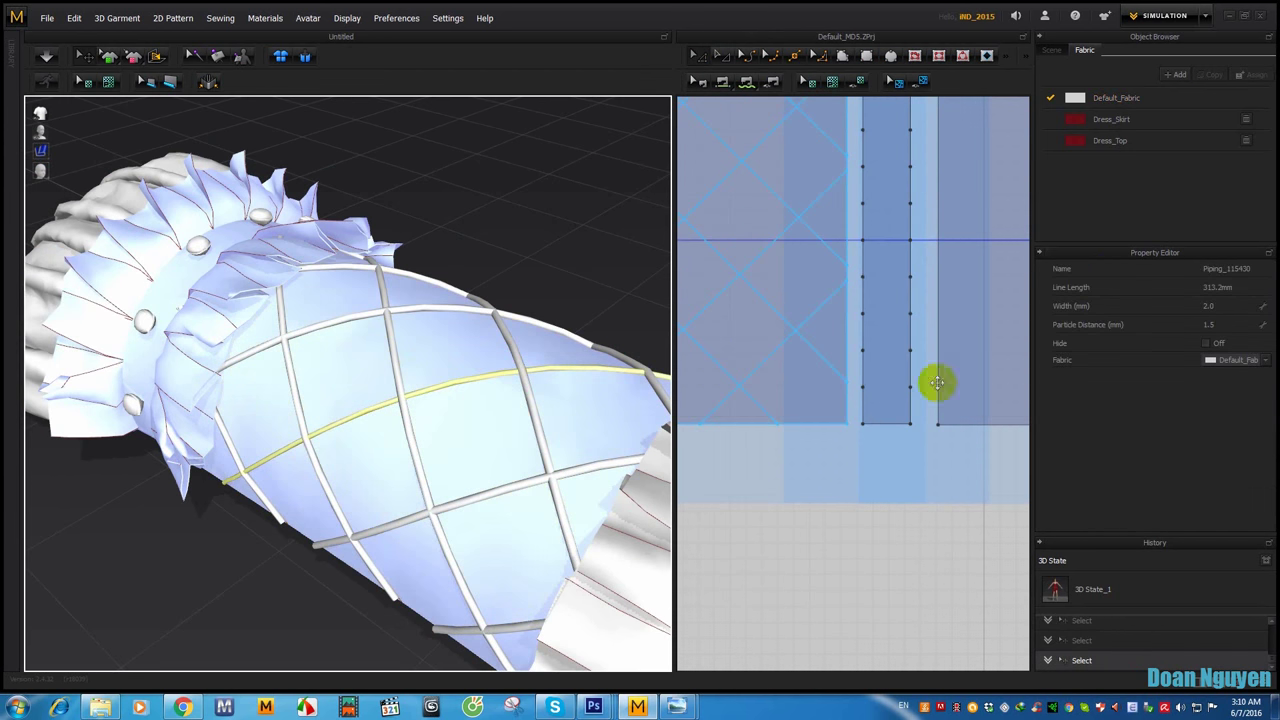
left_click(1219, 305)
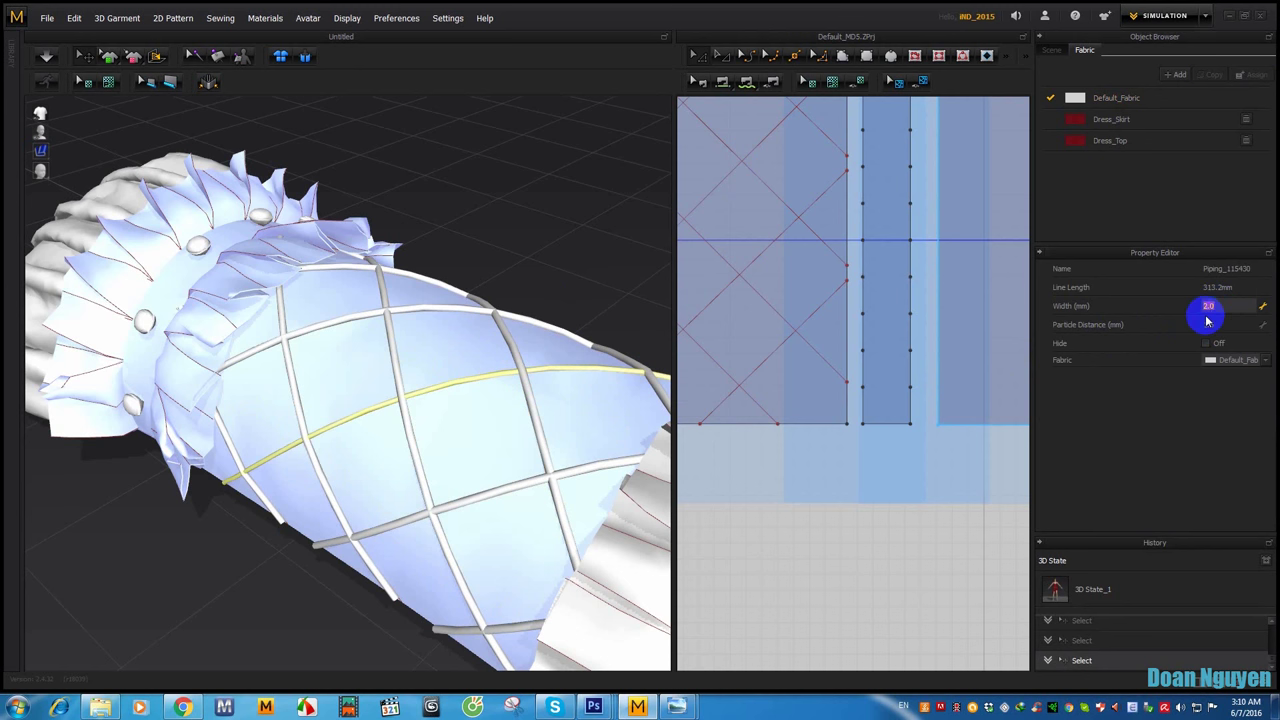
type("1.5")
key("Return")
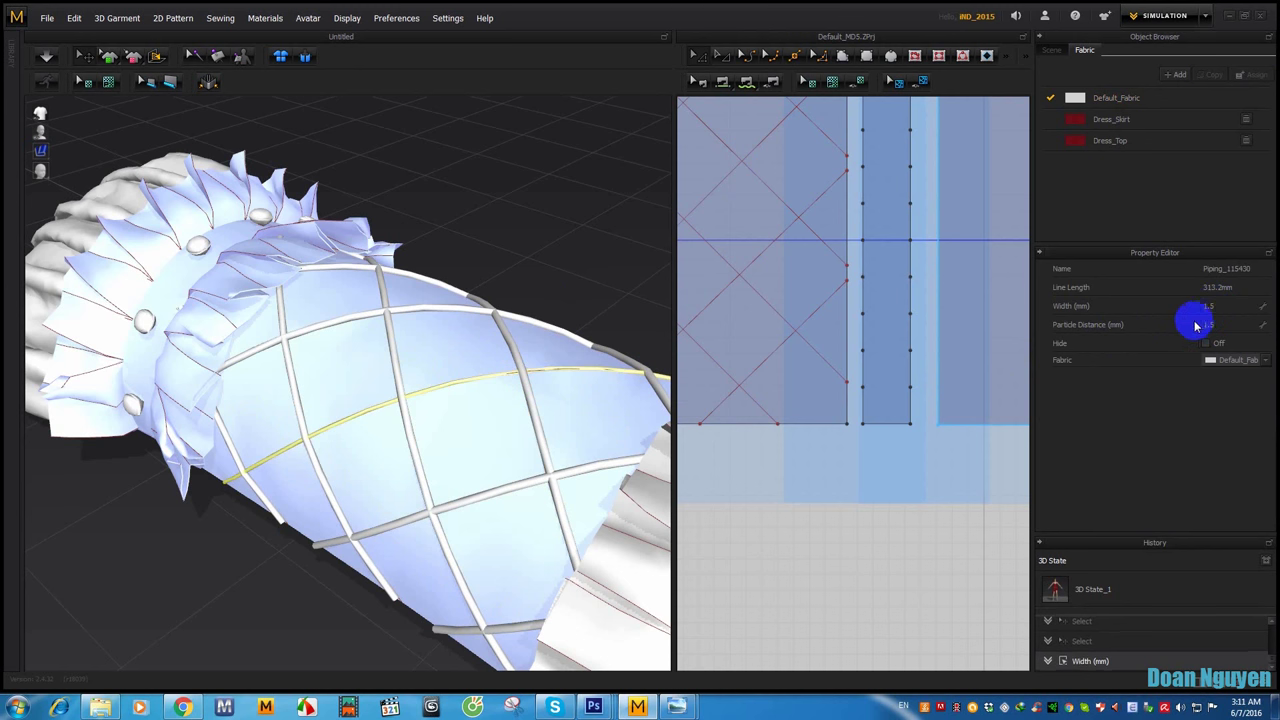
left_click(533, 283)
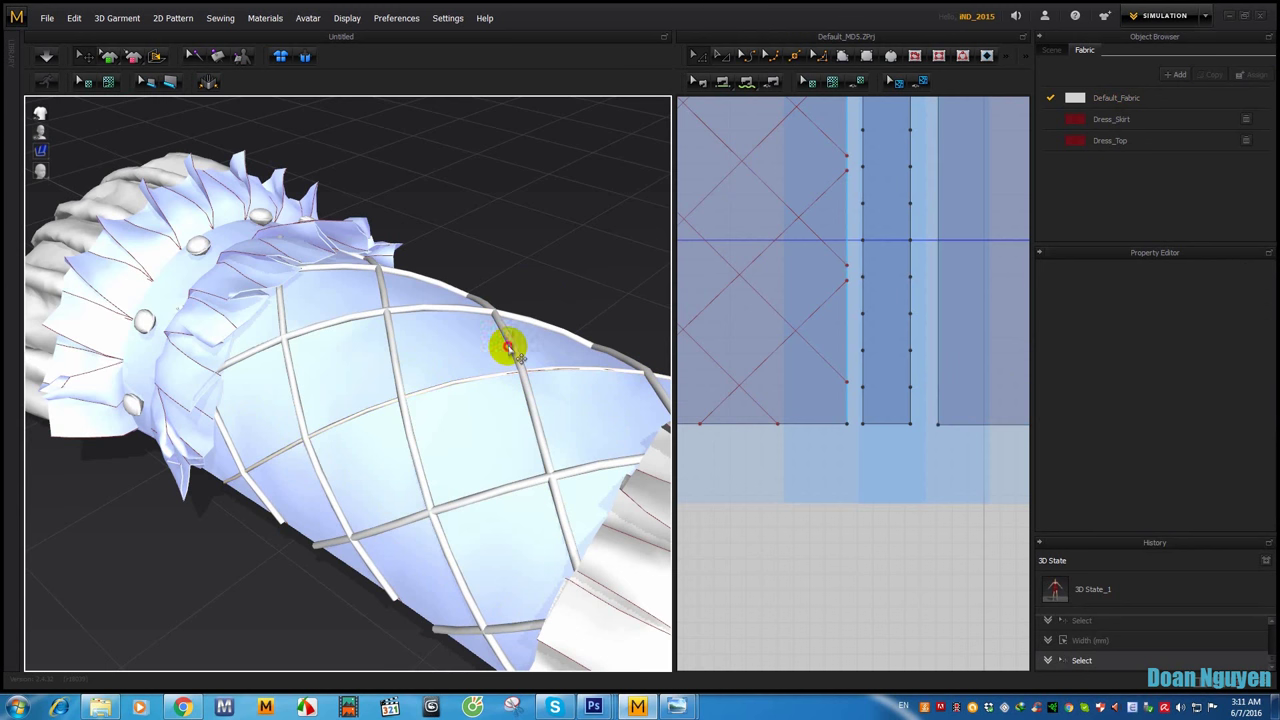
Step: Set two more lattice piping lines to 1.5 mm width
left_click(508, 347)
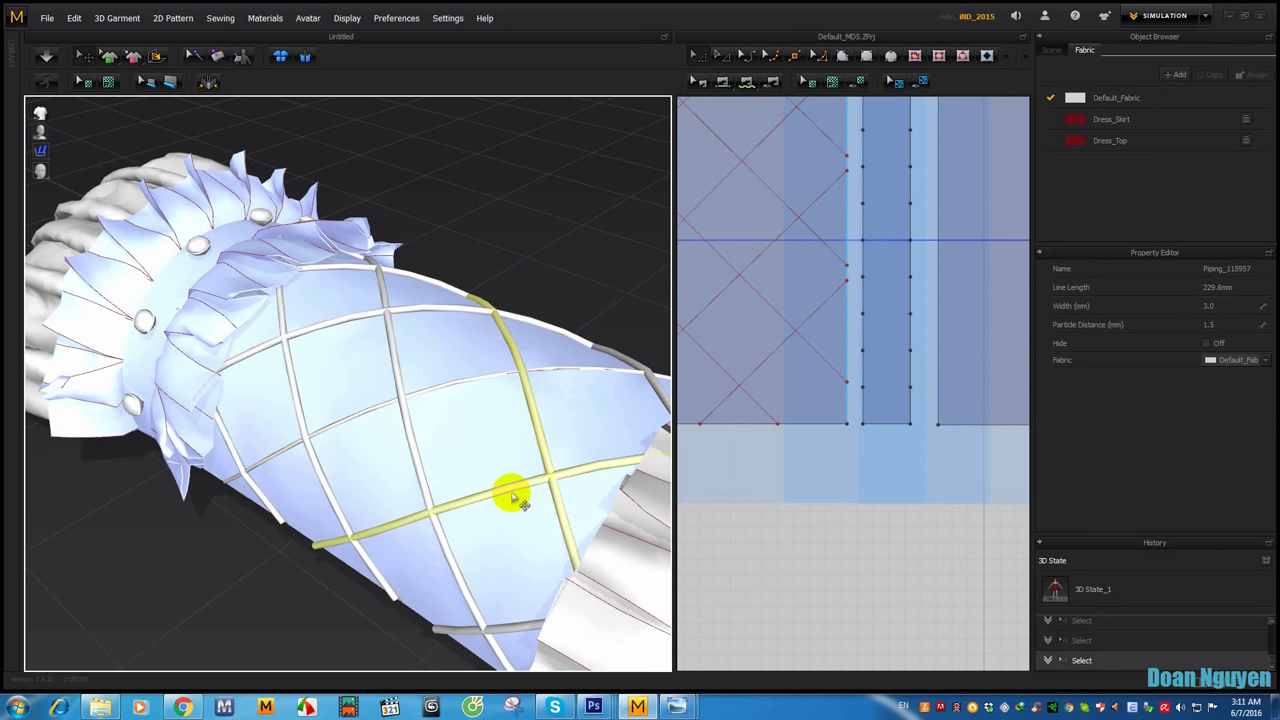
left_click(425, 476, "shift")
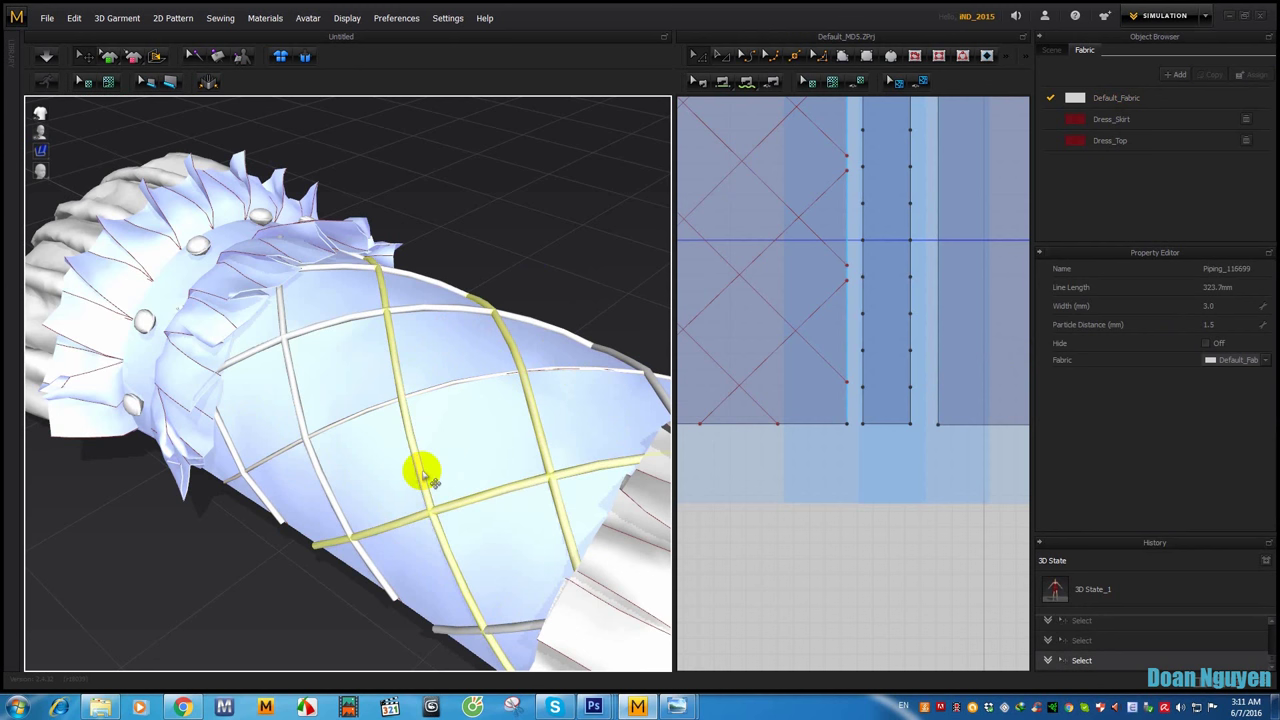
left_click(1215, 305)
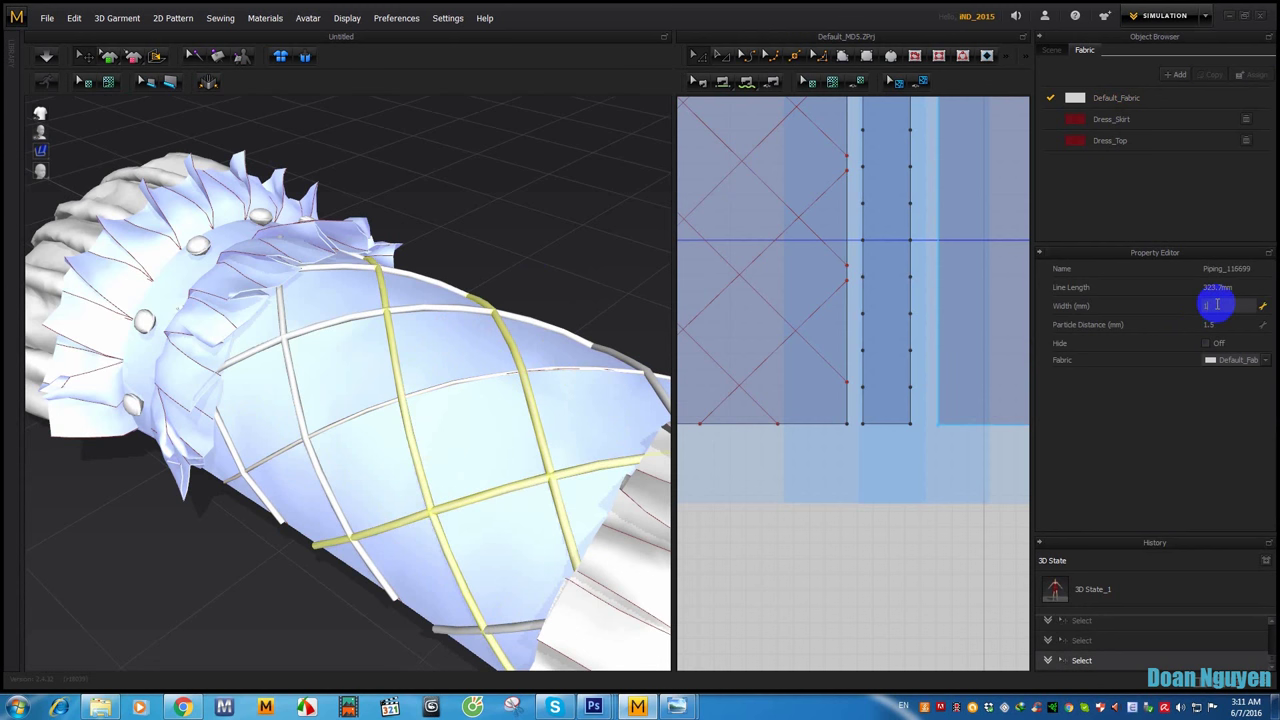
key("Return")
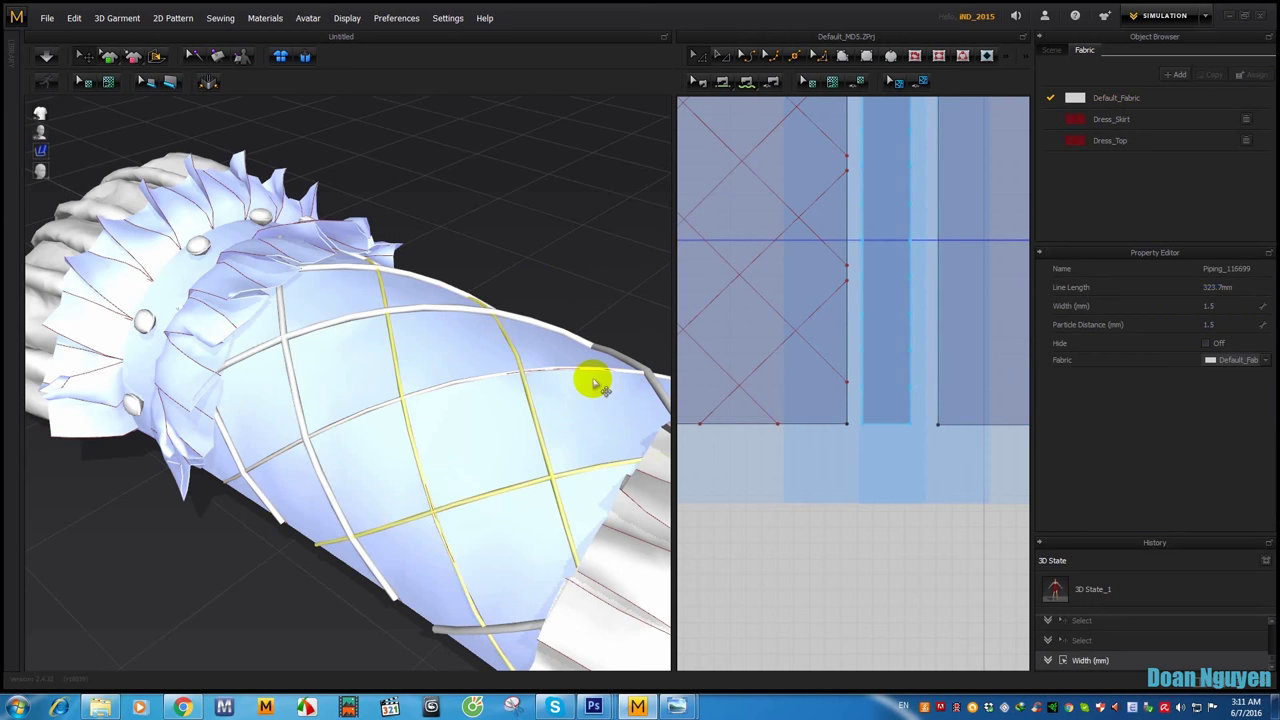
mouse_move(503, 391)
right_mouse_down()
mouse_move(417, 390)
mouse_move(537, 443)
mouse_move(429, 409)
right_mouse_up()
left_click(440, 436)
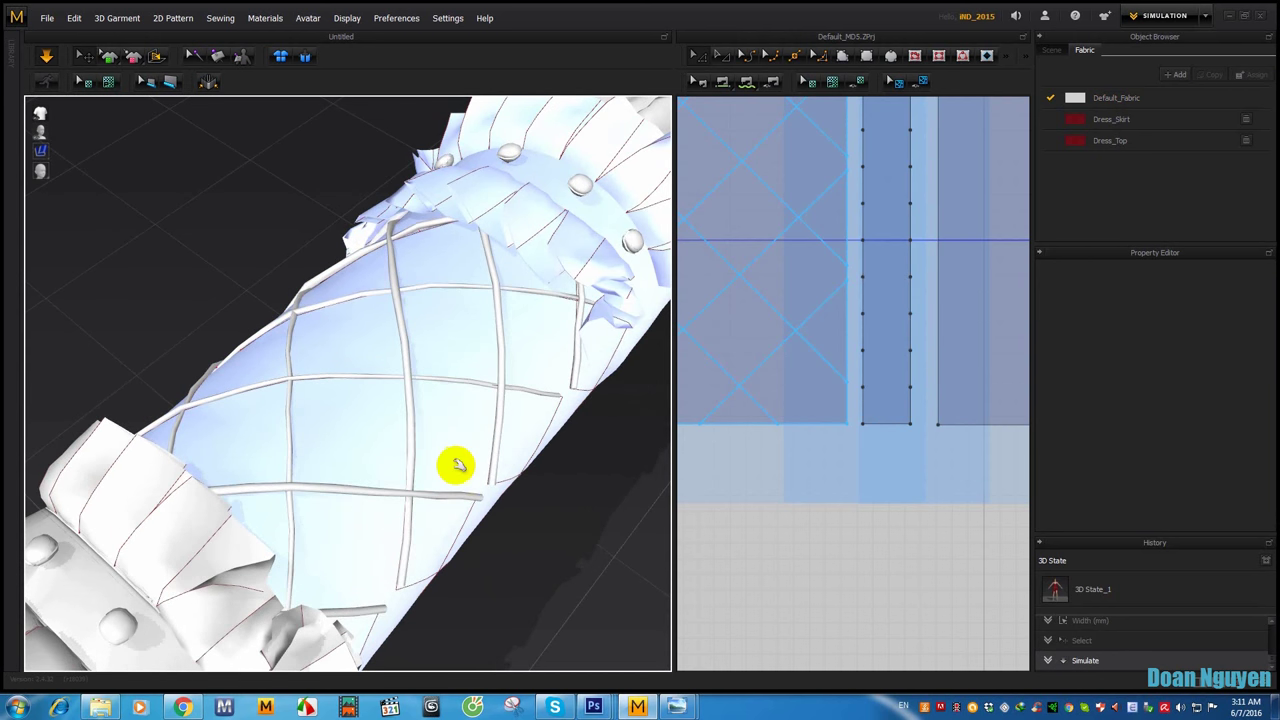
Step: Give the horizontal, vertical and diagonal piping lines a 1.5 mm width
left_click(378, 497)
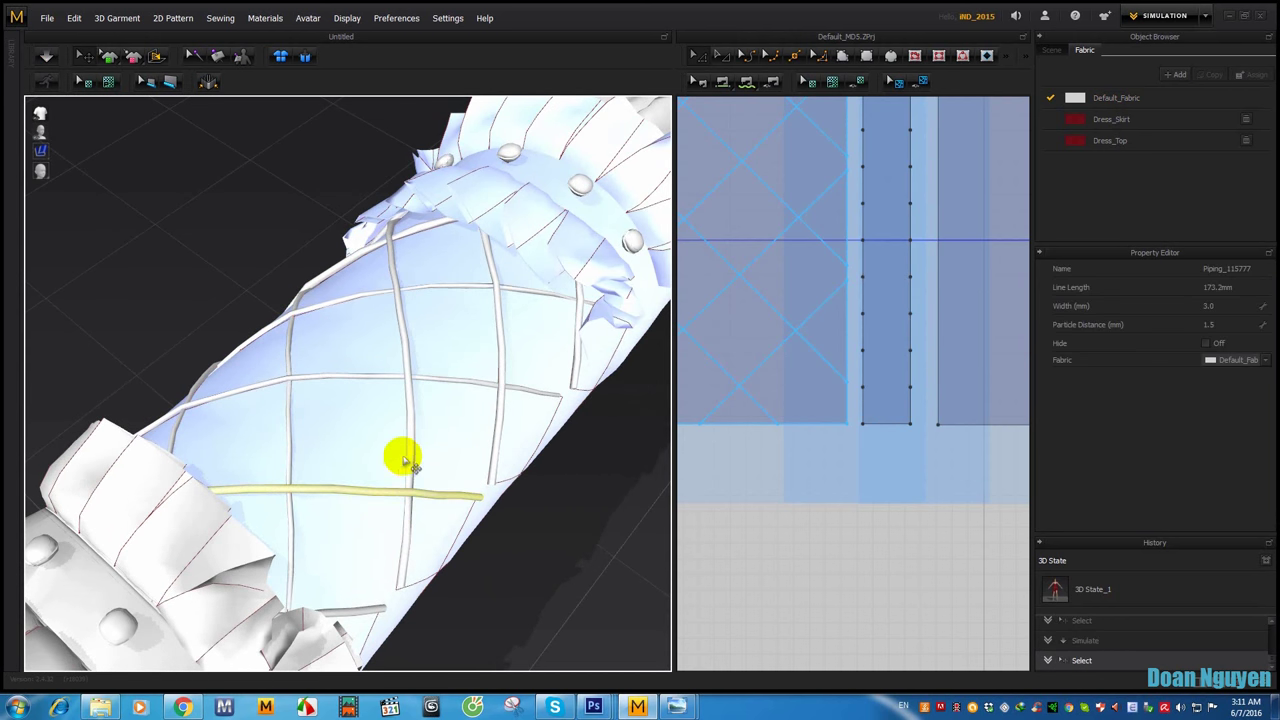
left_click(410, 456, "shift")
left_click(498, 413, "shift")
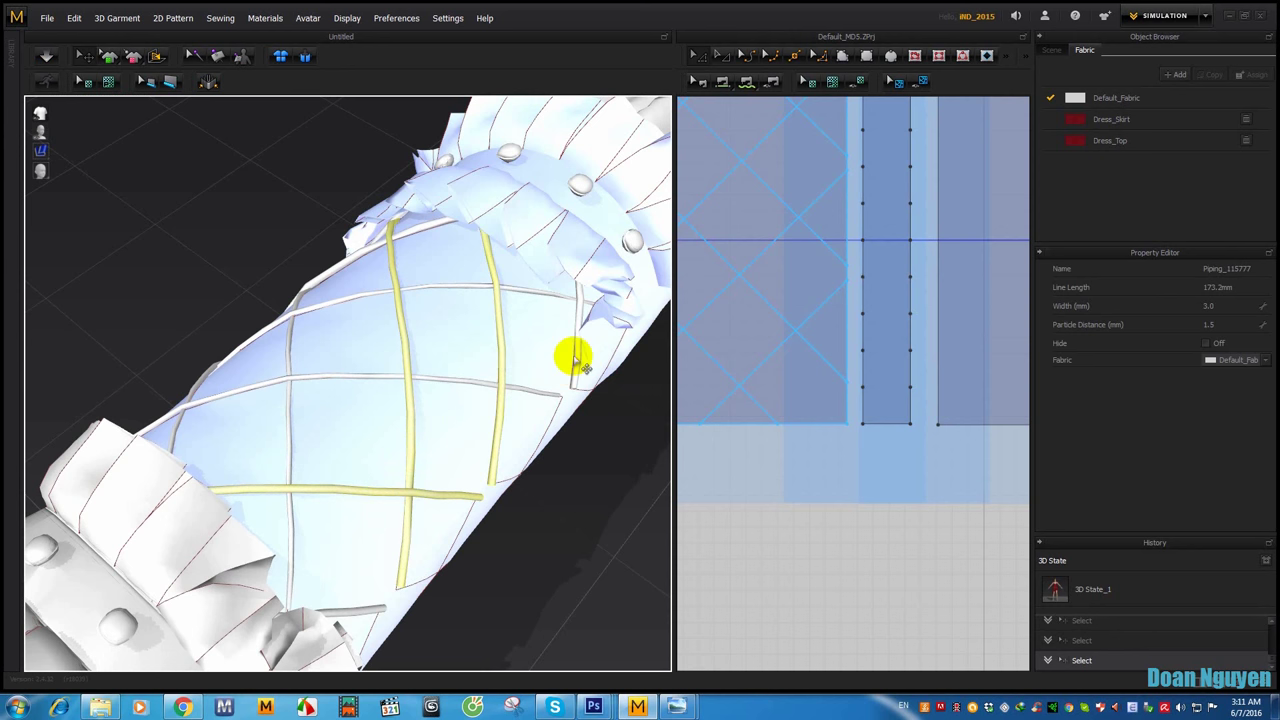
mouse_move(438, 430)
right_mouse_down()
mouse_move(637, 374)
mouse_move(172, 541)
right_mouse_up()
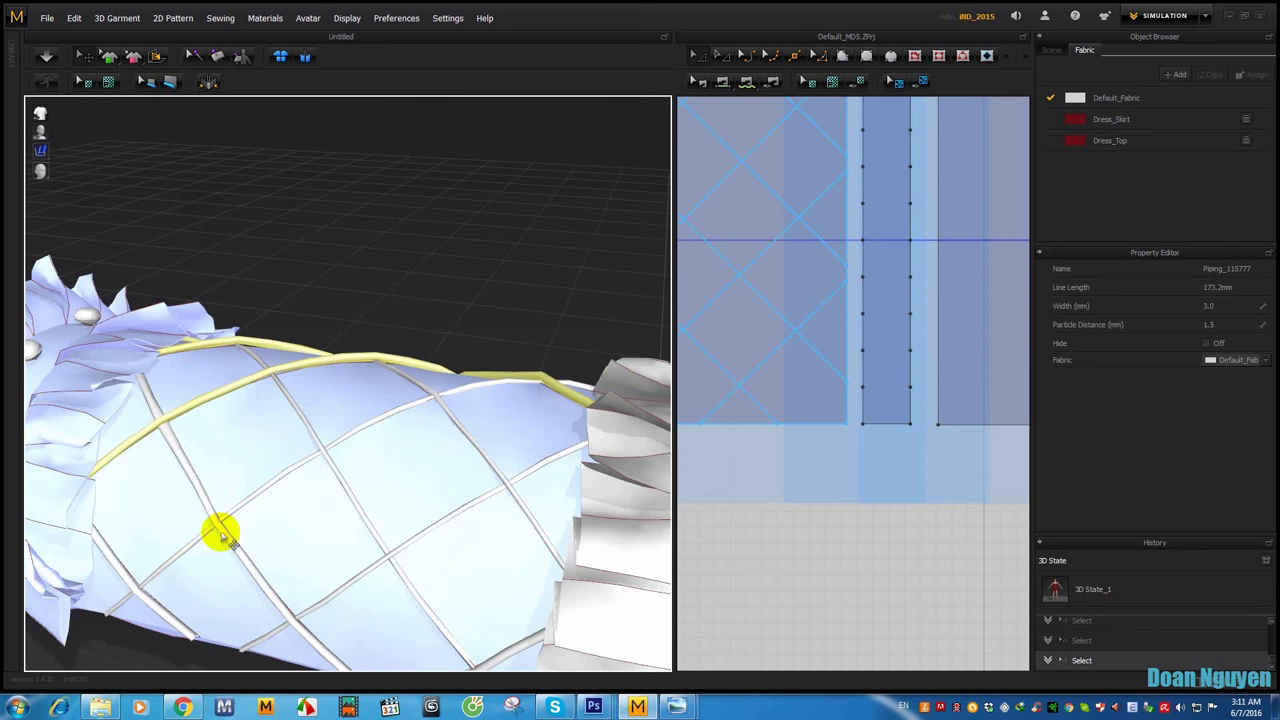
left_click(222, 535, "shift")
left_click(118, 562, "shift")
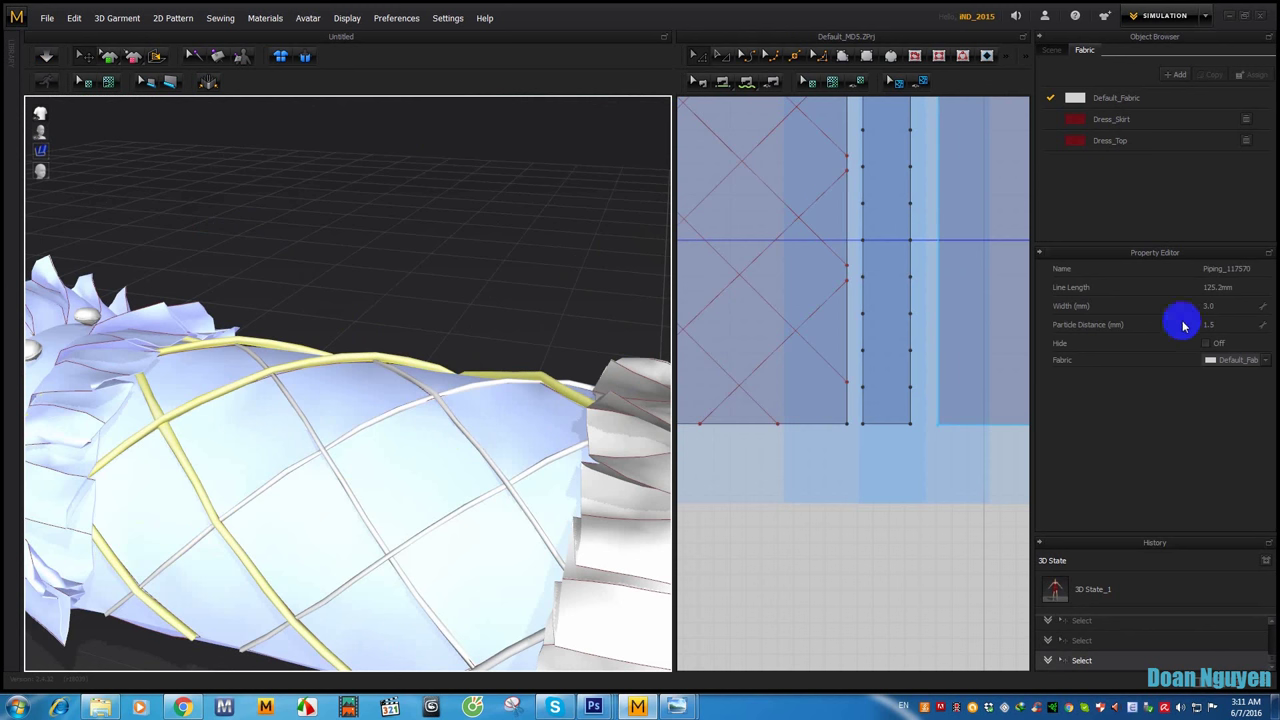
double_click(1219, 304)
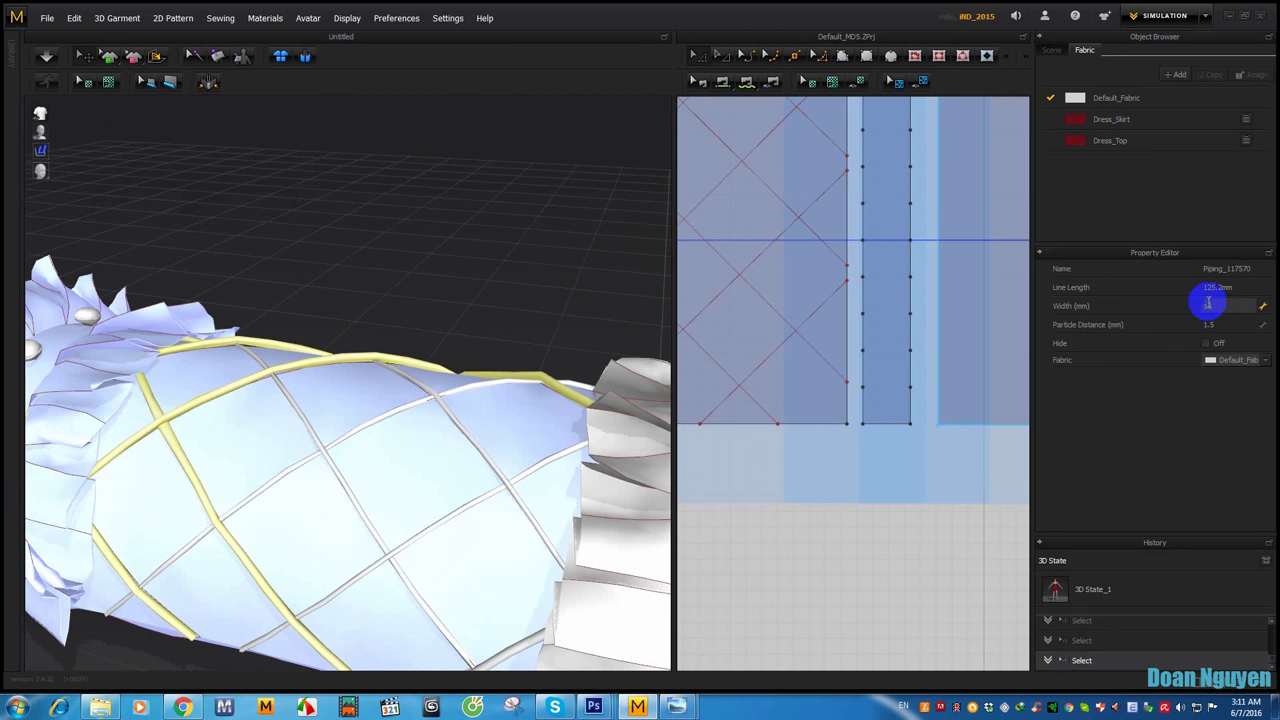
key("Return")
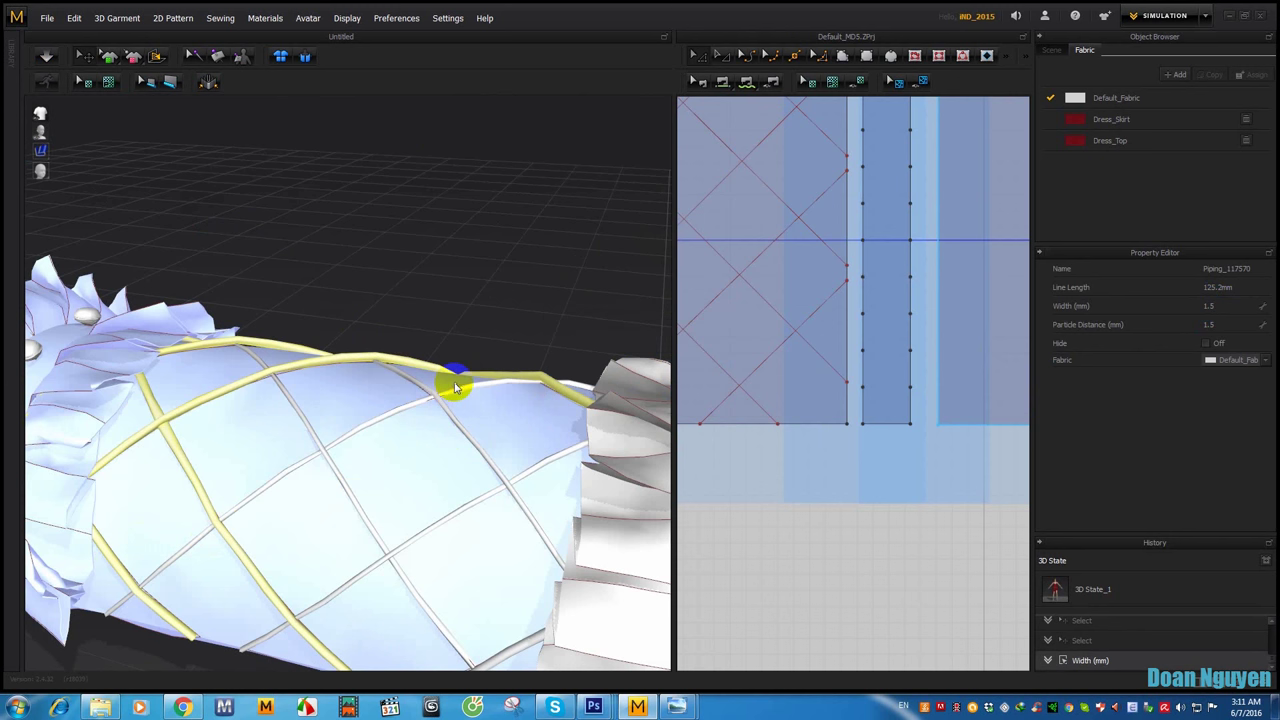
Step: Simulate the pillow and view the whole bolster with finer piping
key("space")
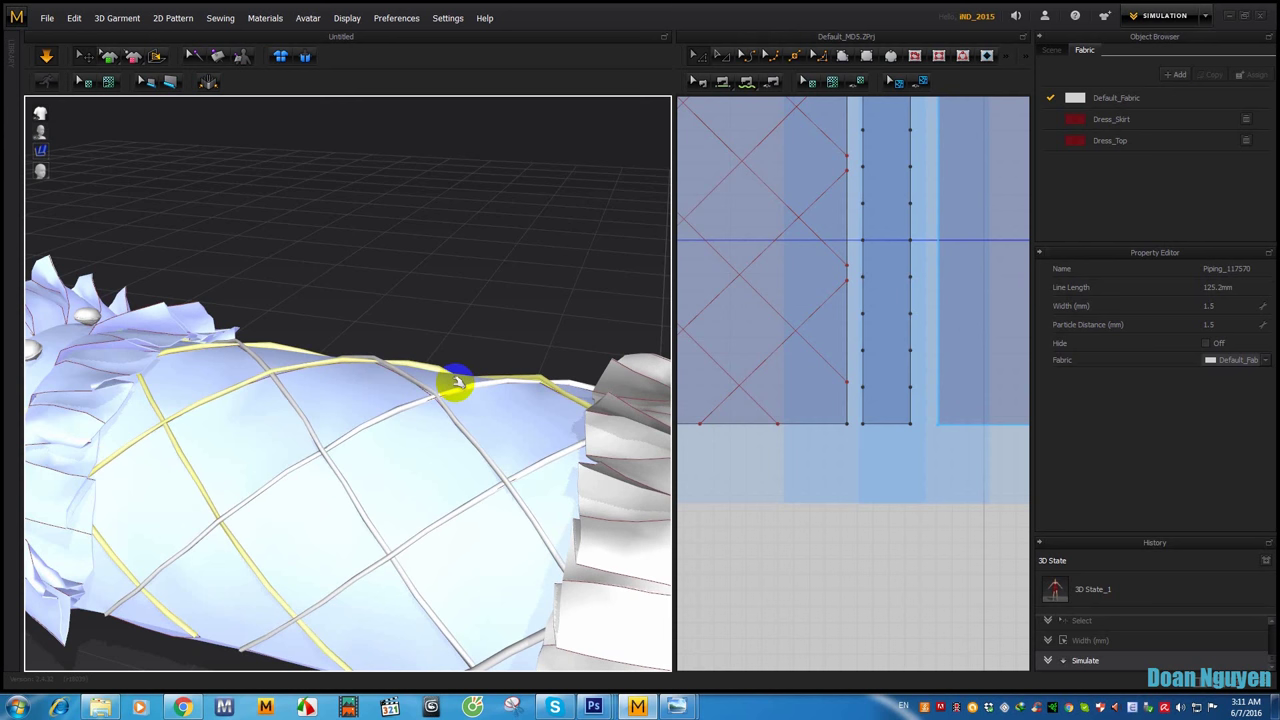
scroll(451, 365, "down", 3)
scroll(340, 400, "down", 3)
left_click(340, 400)
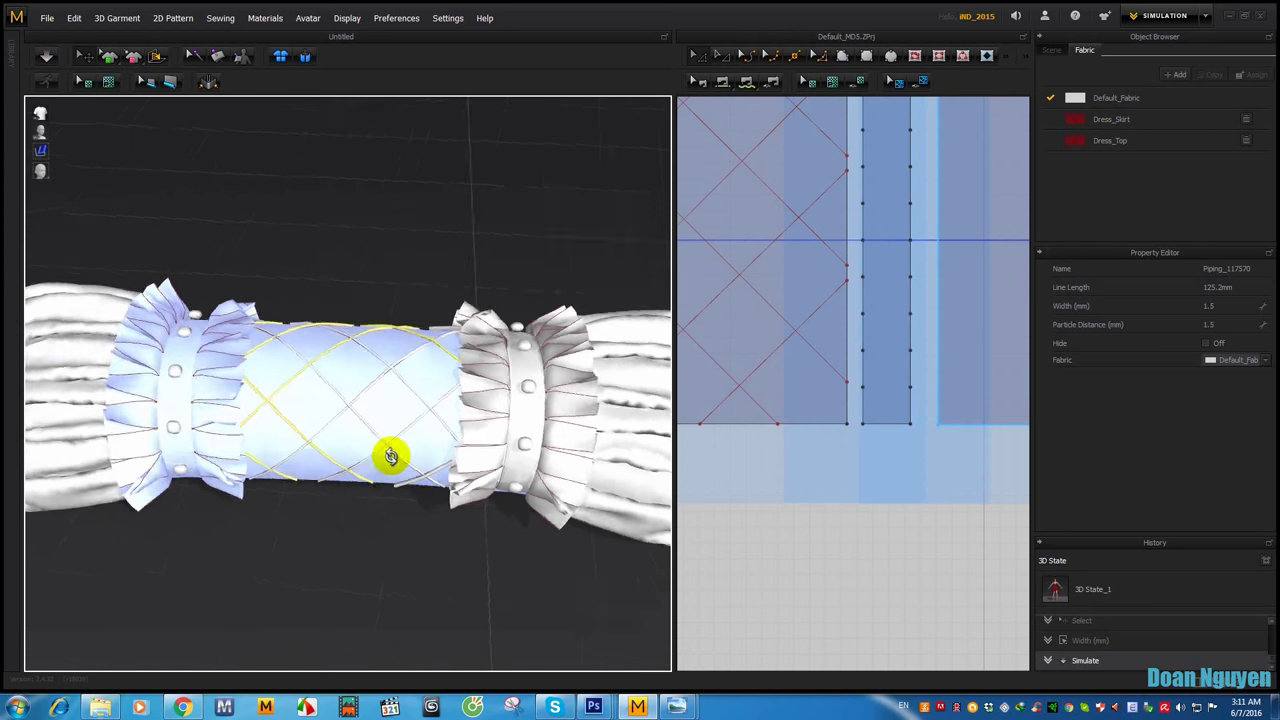
mouse_move(366, 234)
right_mouse_down()
mouse_move(70, 246)
mouse_move(163, 249)
mouse_move(194, 280)
mouse_move(306, 271)
mouse_move(337, 300)
mouse_move(329, 277)
mouse_move(406, 351)
mouse_move(480, 357)
right_mouse_up()
scroll(829, 334, "down", 2)
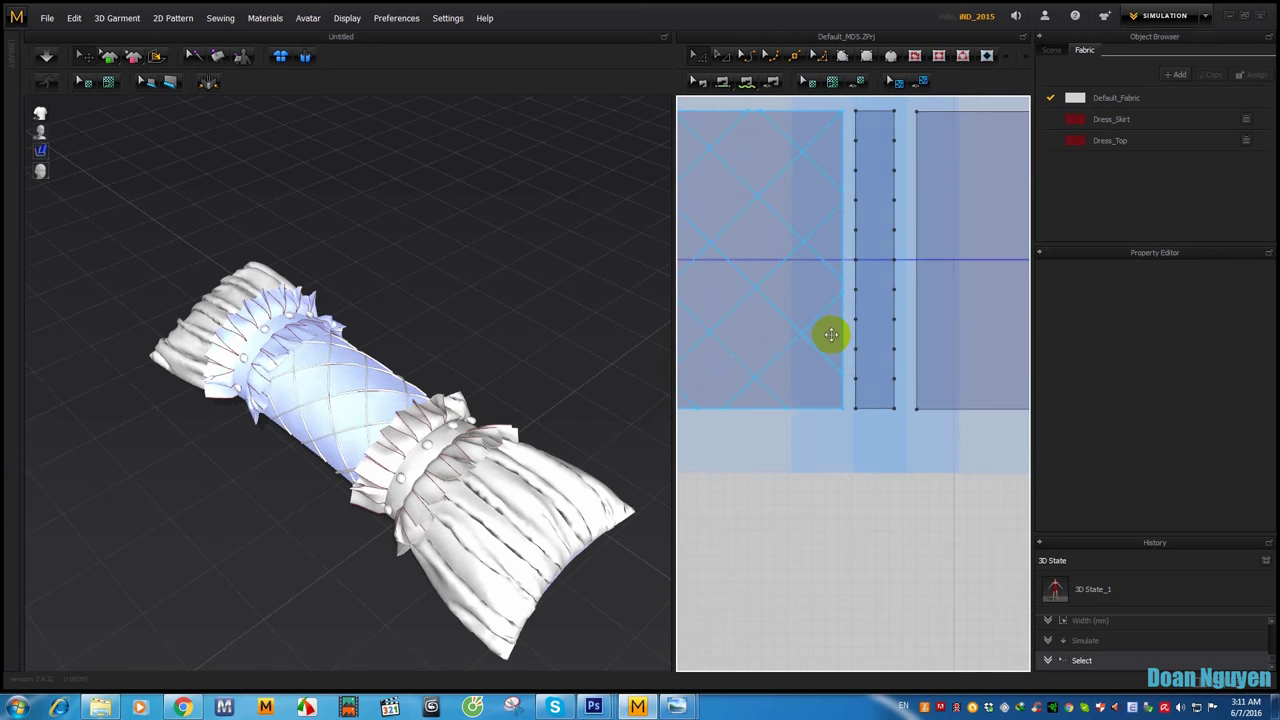
Step: Unfreeze the gathered end and ruffle pieces and start the simulation
scroll(843, 334, "down", 3)
scroll(809, 320, "down", 2)
scroll(724, 377, "down", 2)
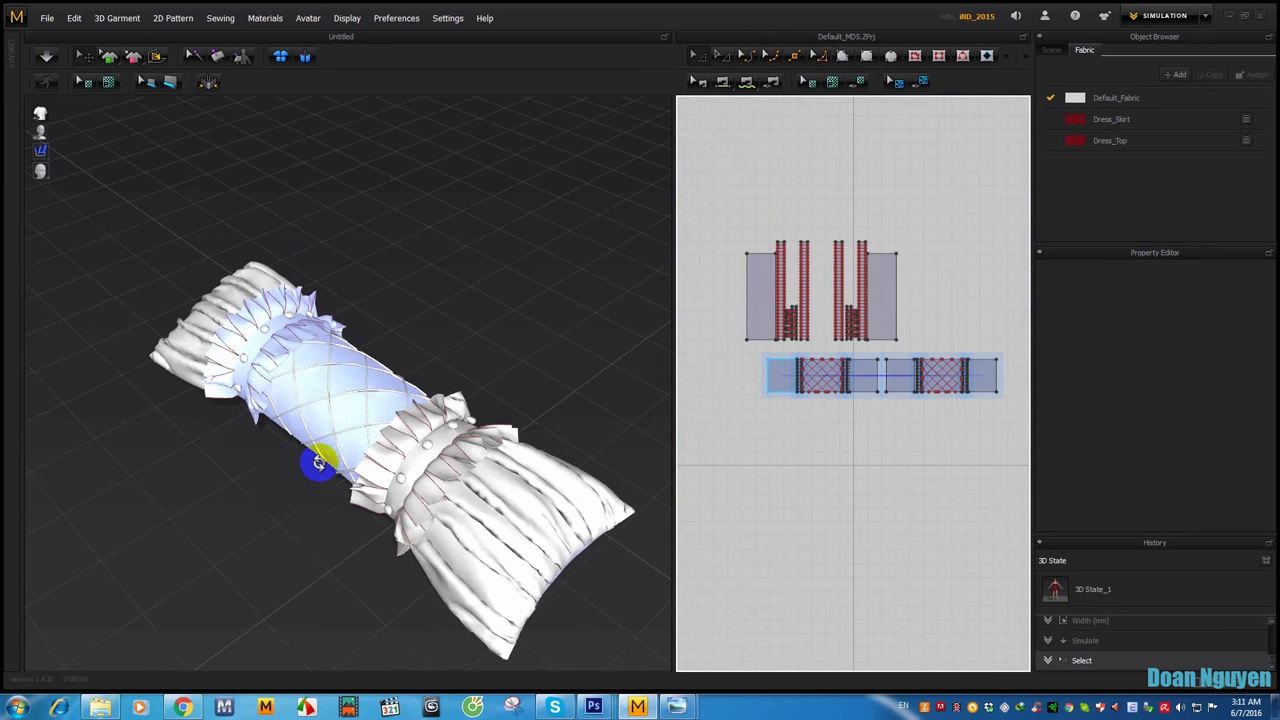
right_click_drag(320, 457, 262, 430)
key("ctrl+a")
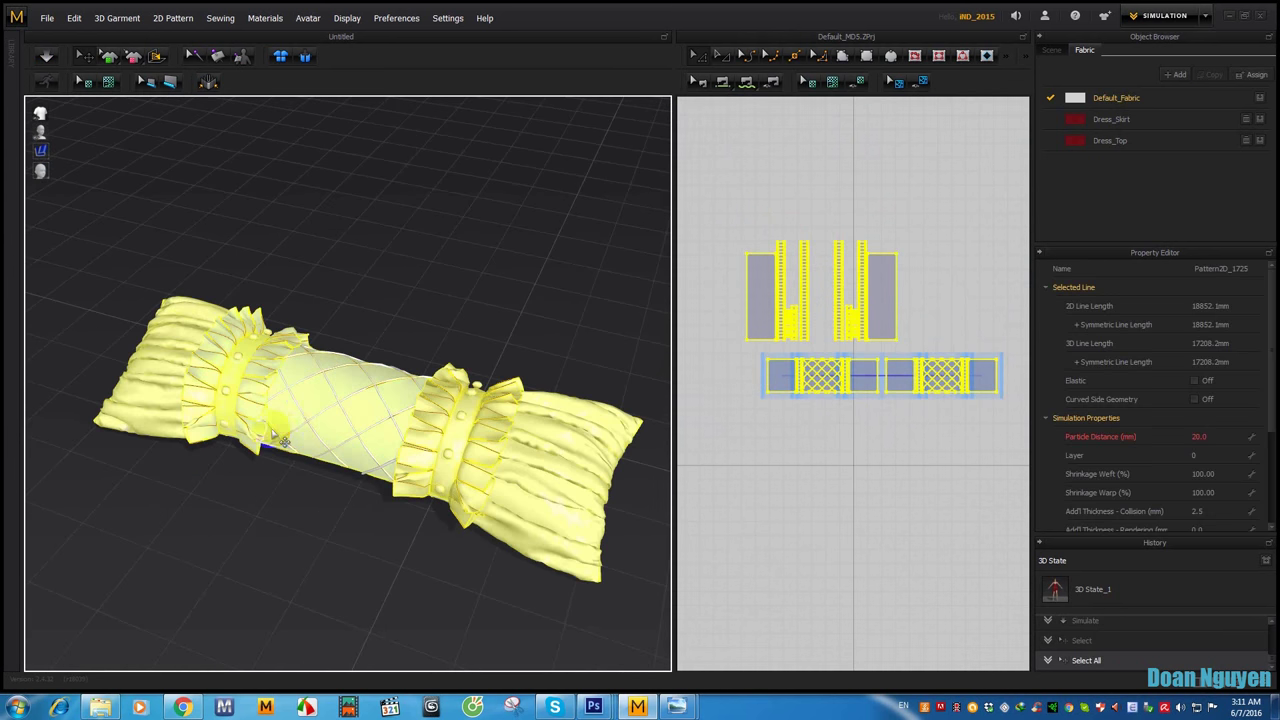
left_click_drag(730, 188, 847, 438)
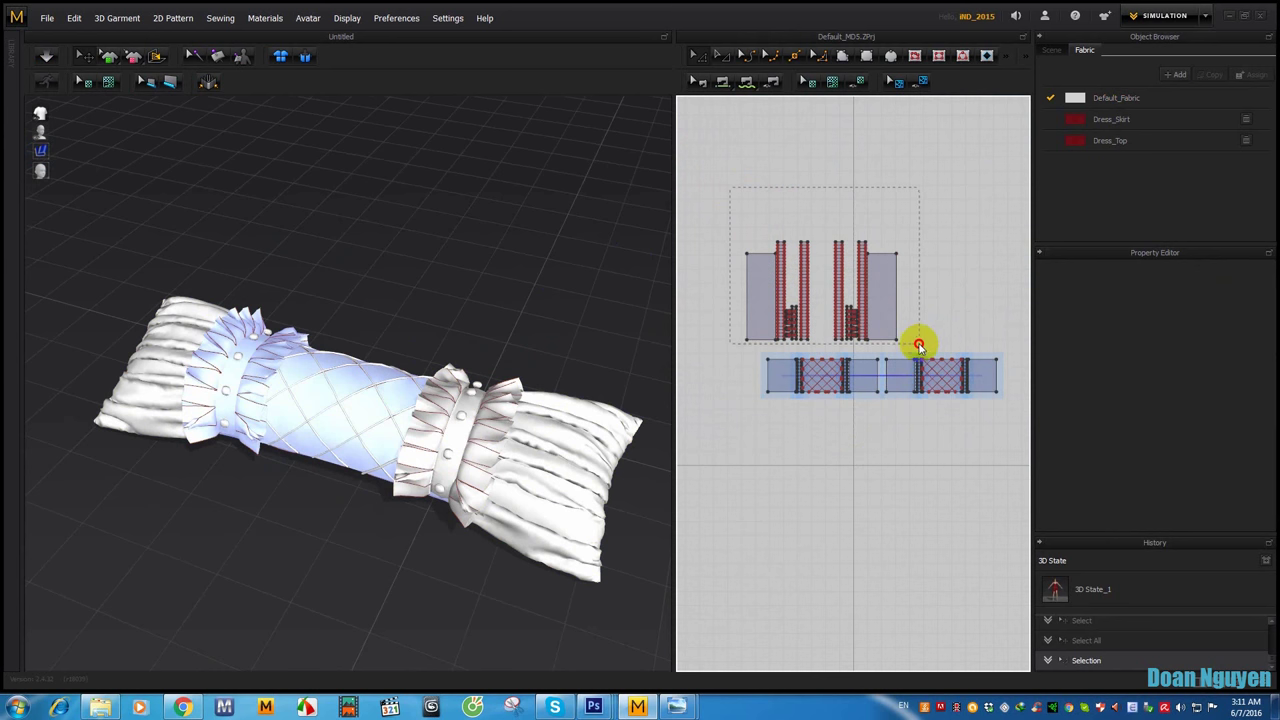
left_click_drag(918, 345, 918, 345)
right_click(212, 377)
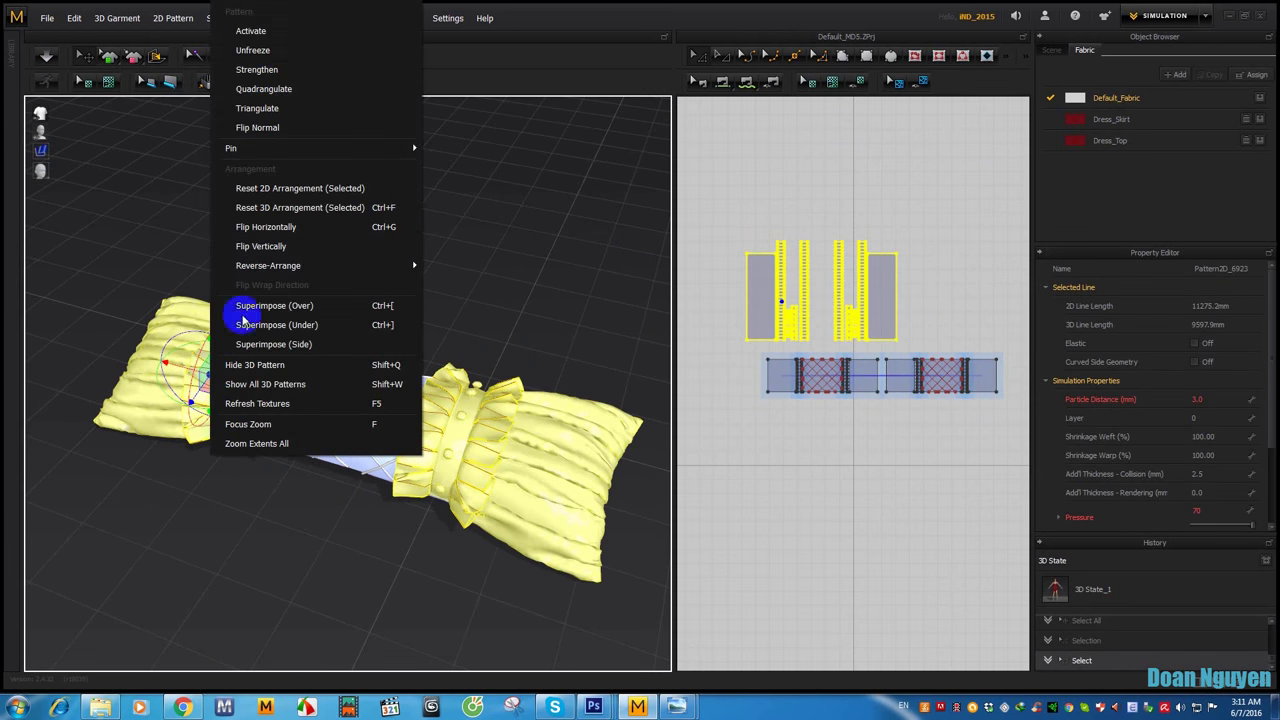
left_click(255, 50)
left_click(445, 300)
mouse_move(423, 343)
right_mouse_down()
mouse_move(395, 348)
mouse_move(409, 352)
right_mouse_up()
scroll(330, 415, "up", 3)
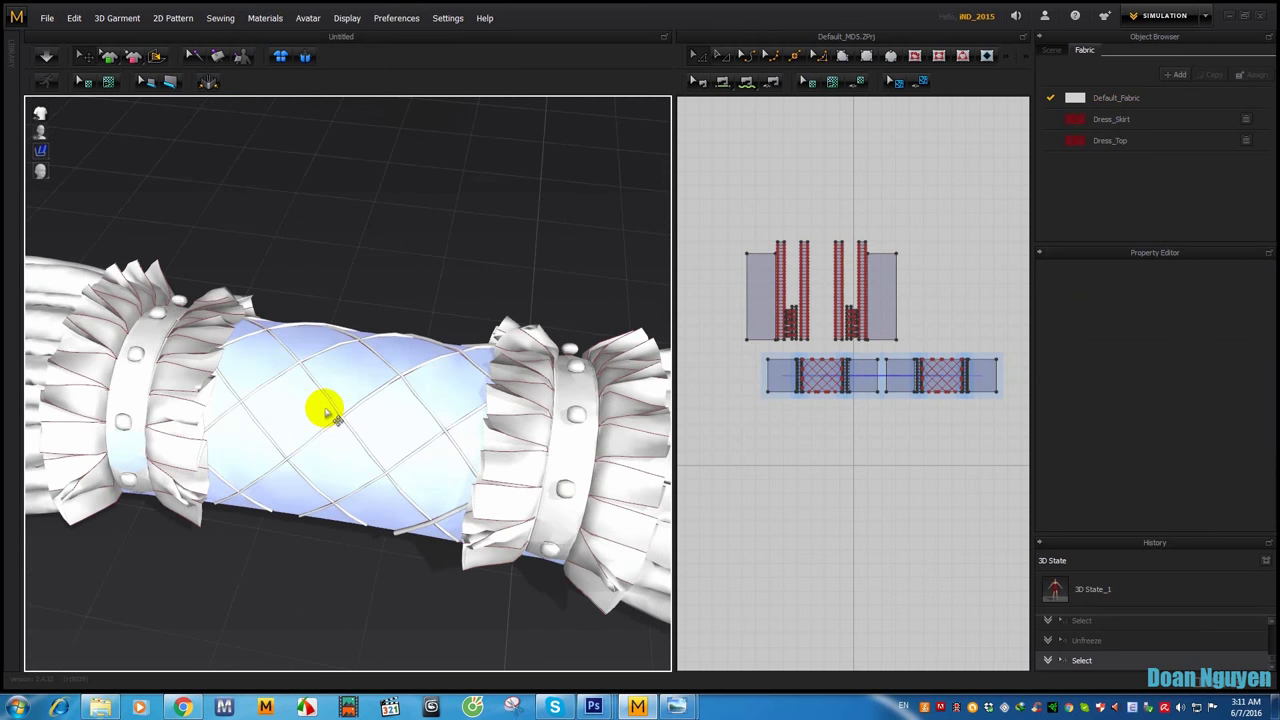
key("space")
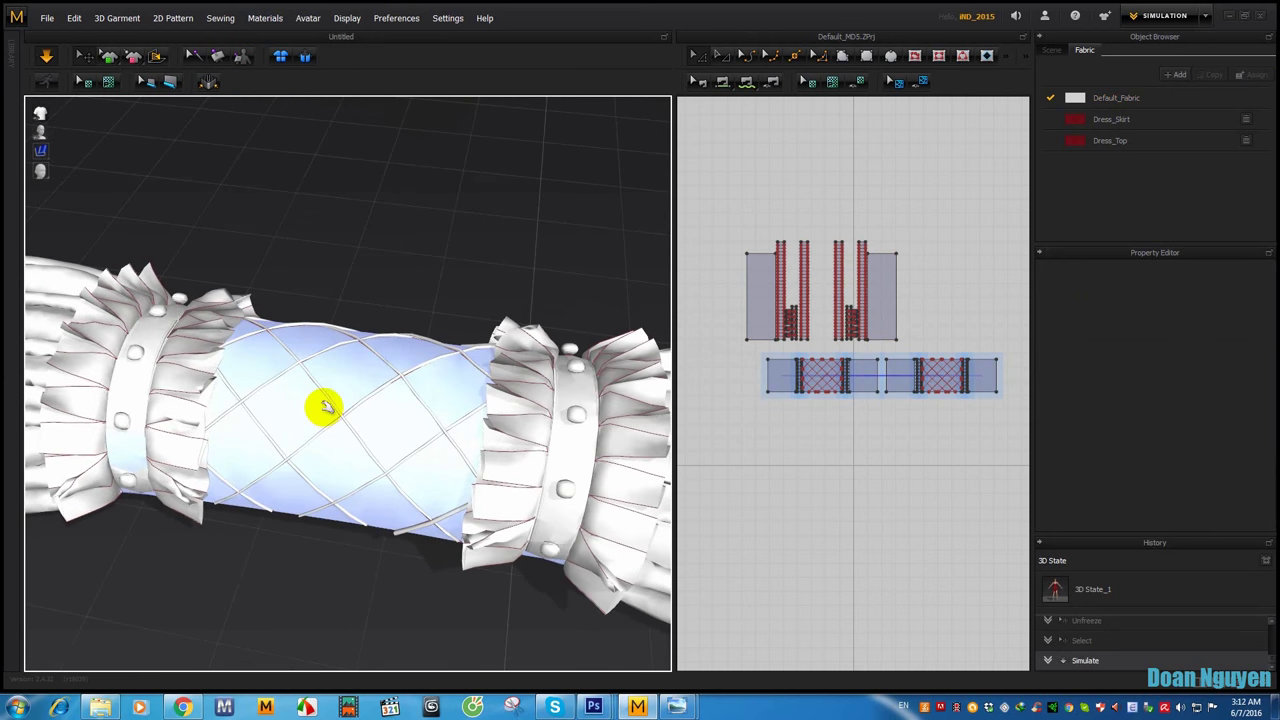
Step: Set both gathered end pieces to particle distance 5.0 and resimulate so they resettle
left_click(134, 395)
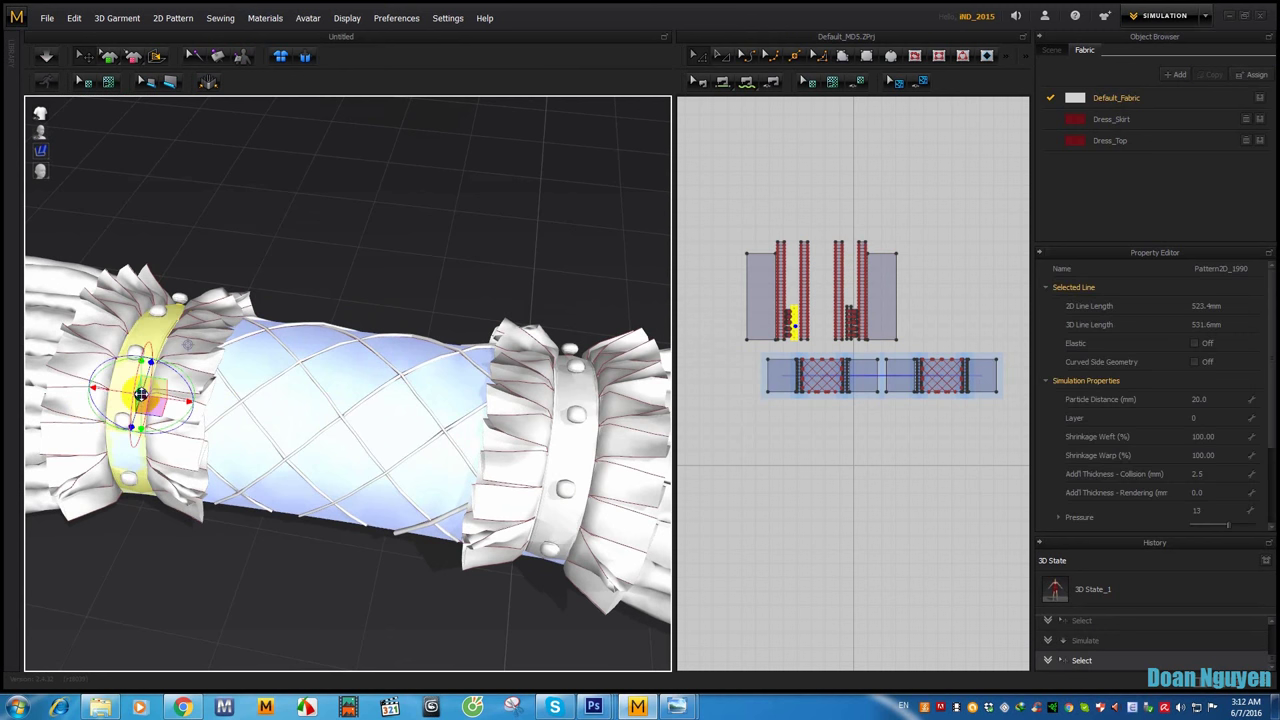
left_click(105, 452)
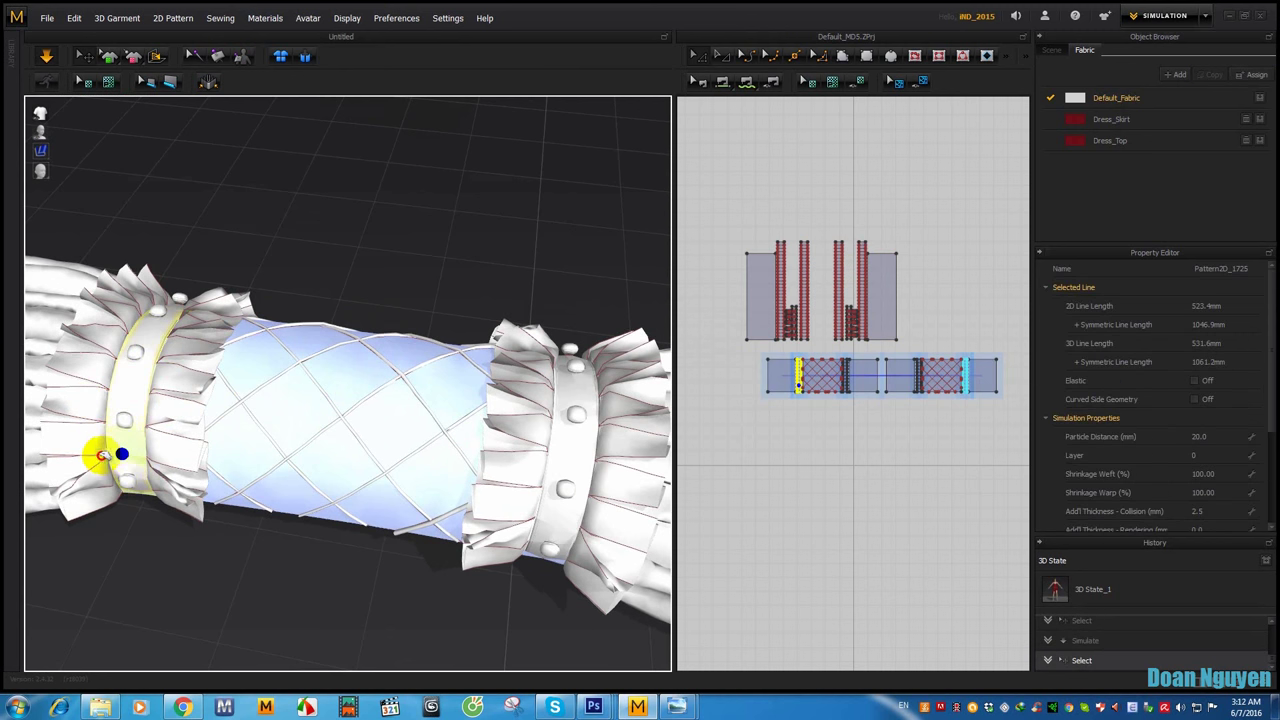
left_click(352, 266)
mouse_move(357, 266)
right_mouse_down()
mouse_move(380, 334)
mouse_move(336, 326)
mouse_move(380, 330)
right_mouse_up()
right_click_drag(749, 363, 851, 363)
left_click(870, 320)
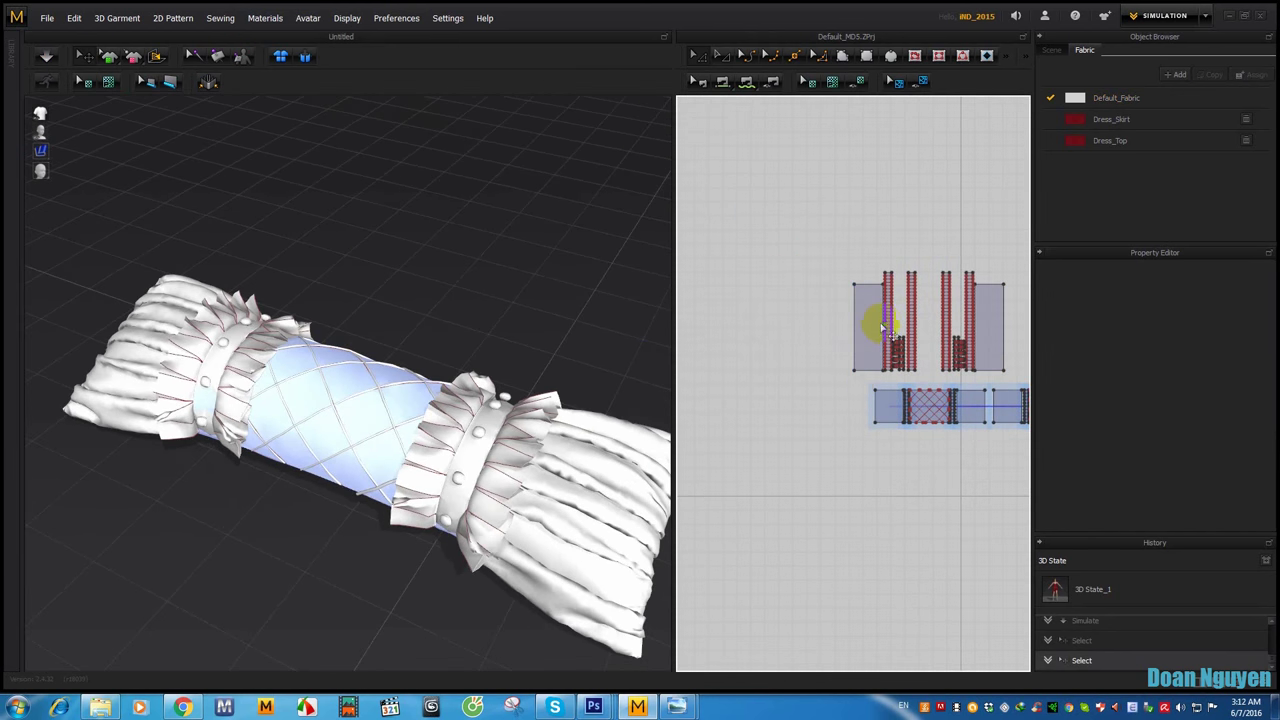
left_click(990, 336, "shift")
left_click(1230, 403)
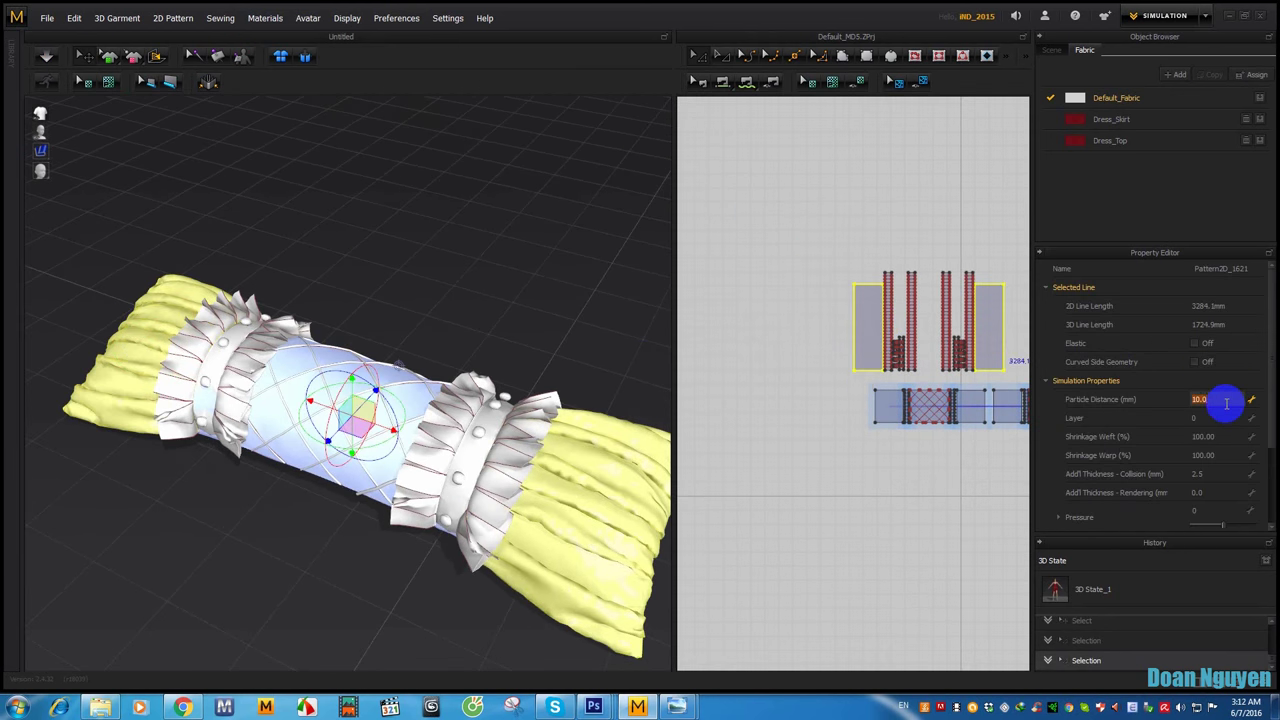
type("5")
key("Return")
right_click_drag(423, 349, 437, 344)
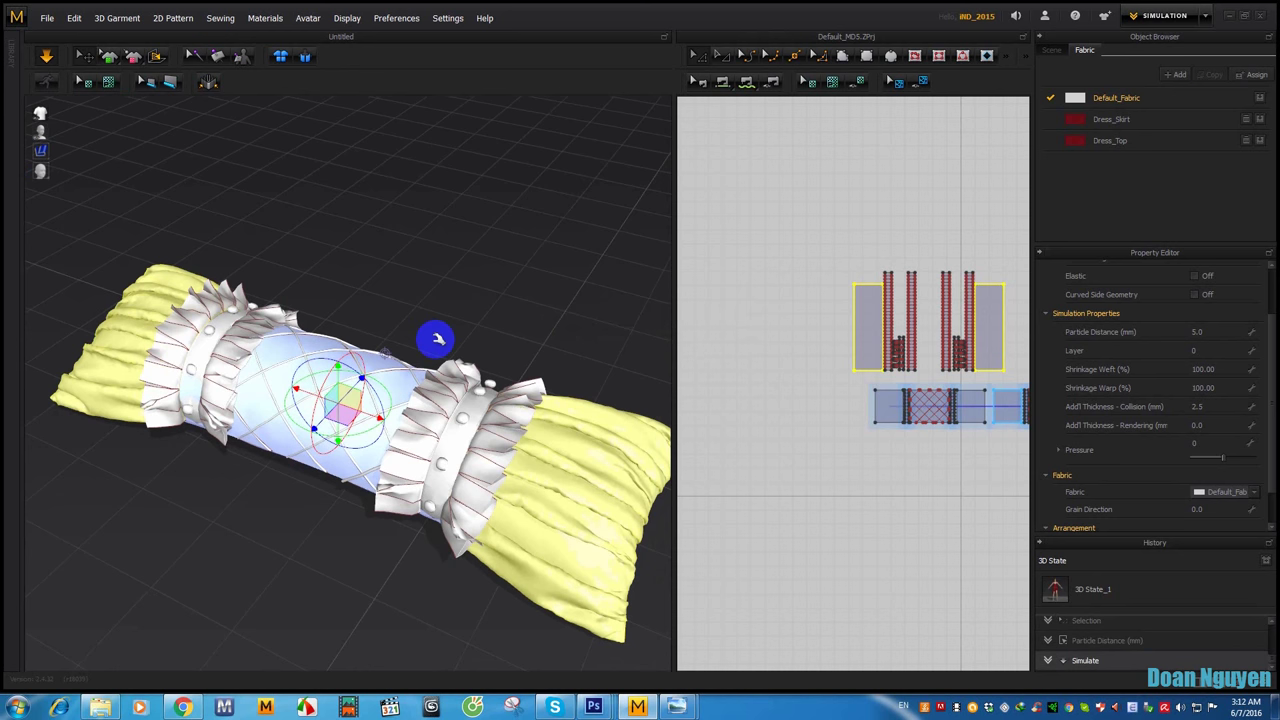
key("space")
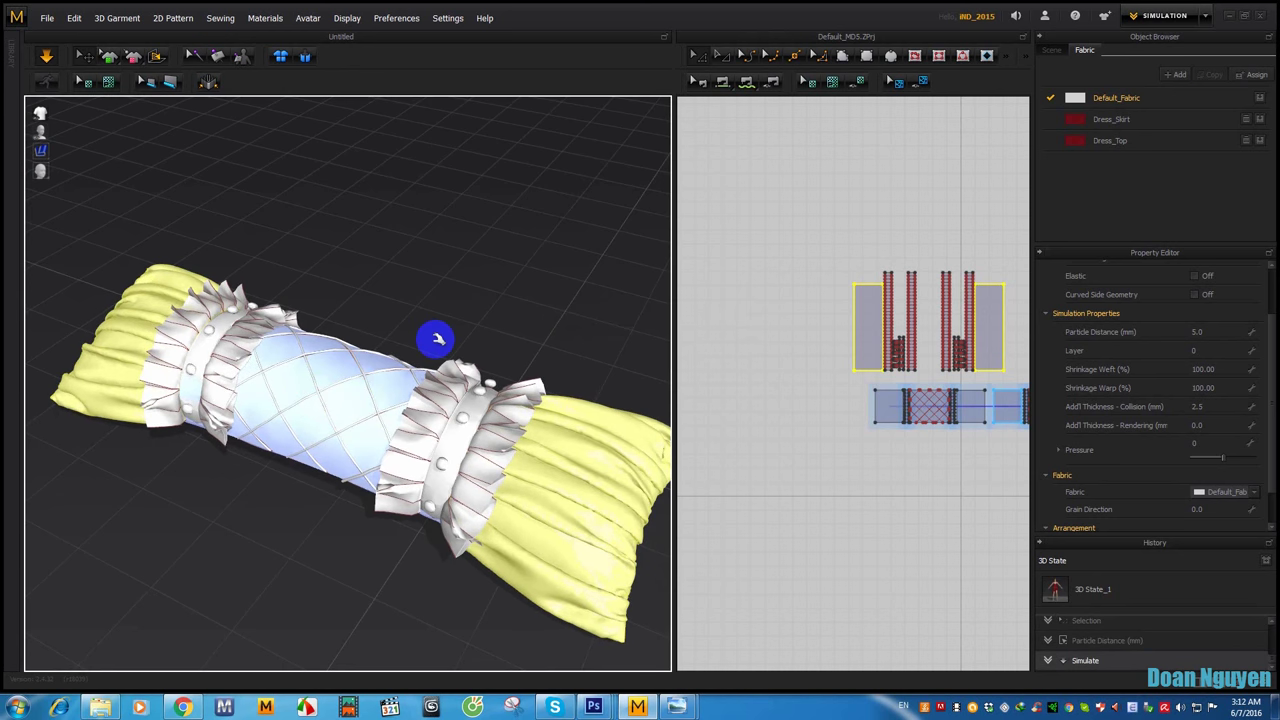
Step: Unfreeze the quilted centre panel and simulate so it puffs out
left_click(435, 338)
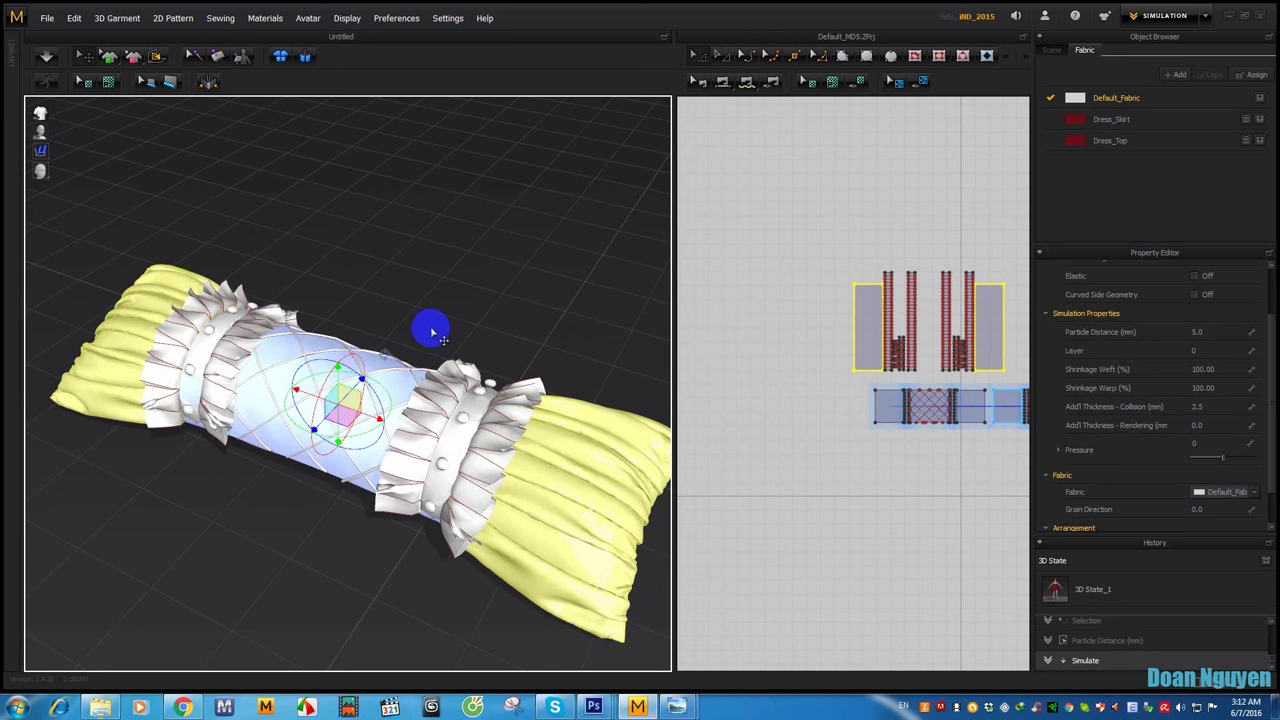
scroll(337, 428, "up", 3)
left_click(331, 422)
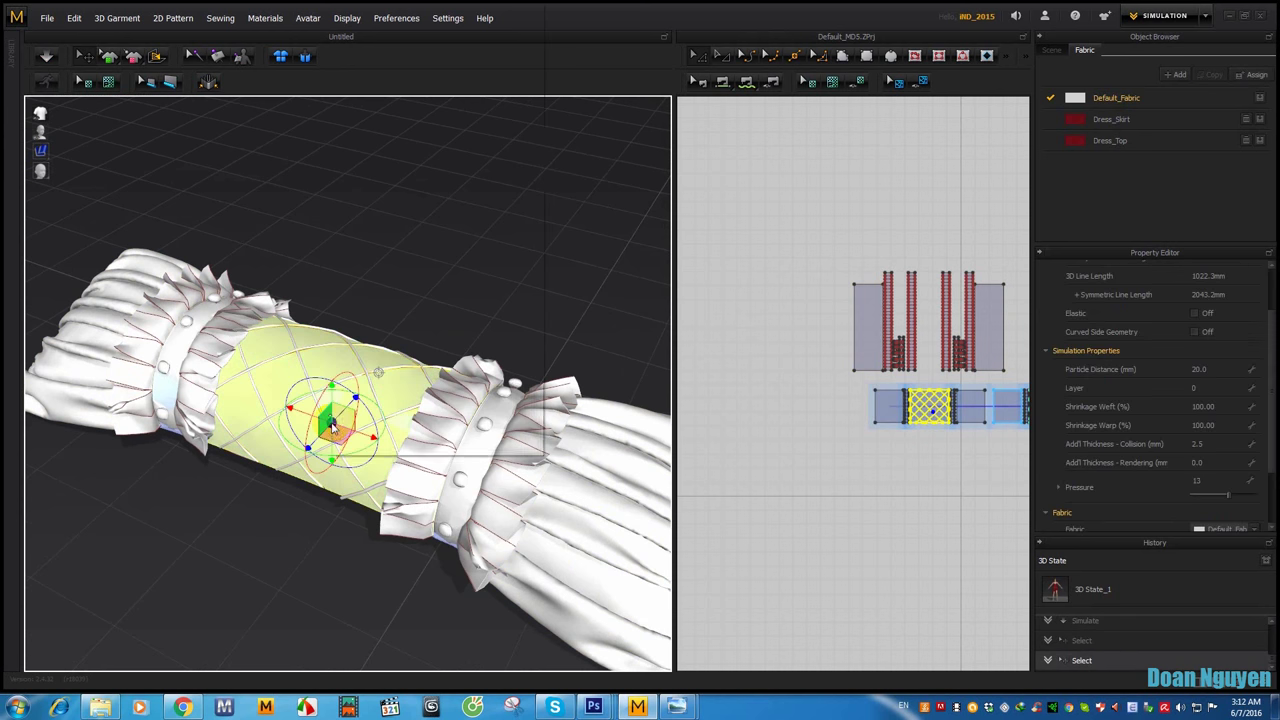
right_click(333, 425)
left_click(380, 41)
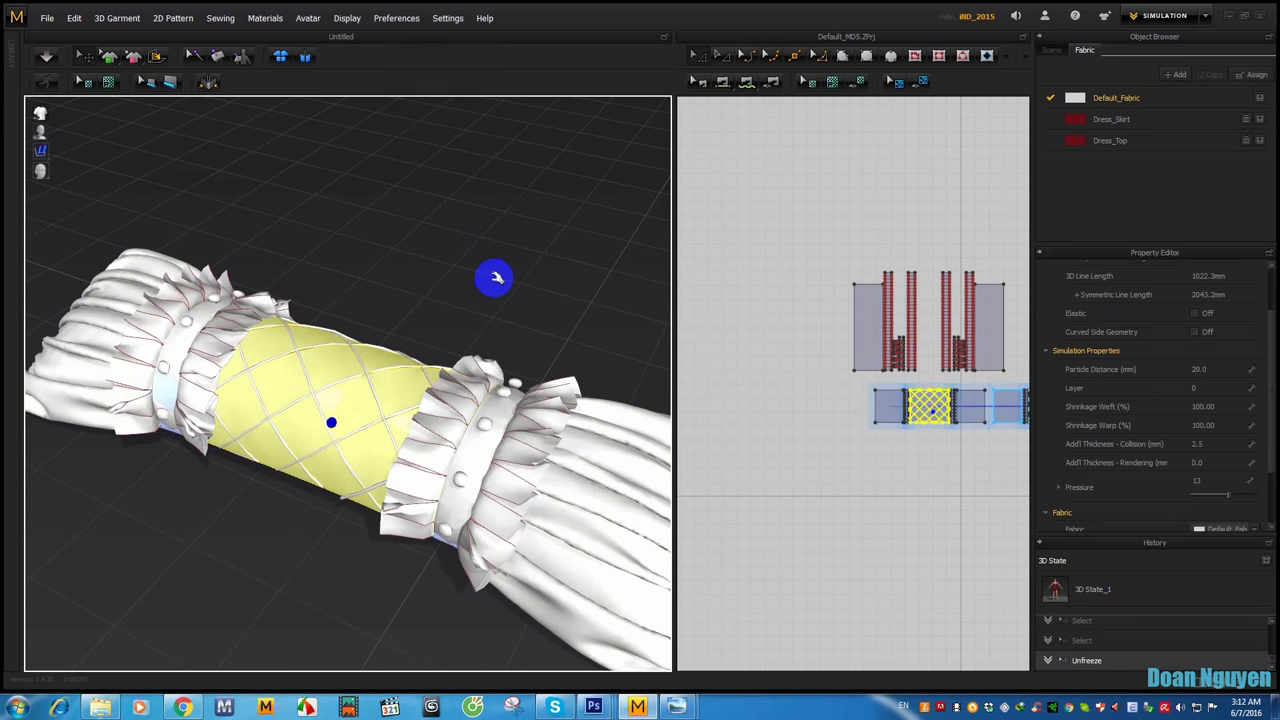
key("space")
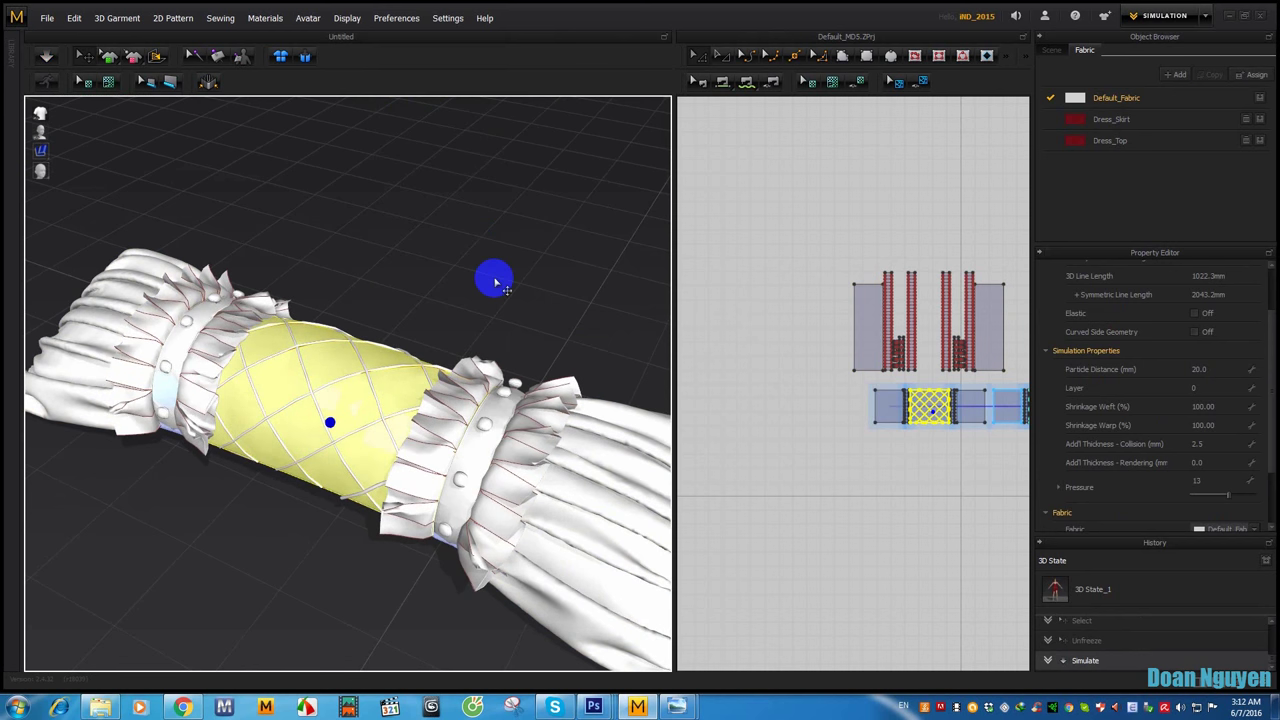
key("space")
left_click(494, 278)
mouse_move(494, 278)
right_mouse_down()
mouse_move(412, 378)
mouse_move(251, 414)
mouse_move(463, 309)
mouse_move(527, 248)
mouse_move(423, 363)
mouse_move(426, 314)
mouse_move(445, 311)
mouse_move(343, 391)
mouse_move(386, 409)
mouse_move(129, 443)
mouse_move(367, 368)
mouse_move(357, 340)
mouse_move(380, 310)
right_mouse_up()
left_click(366, 343)
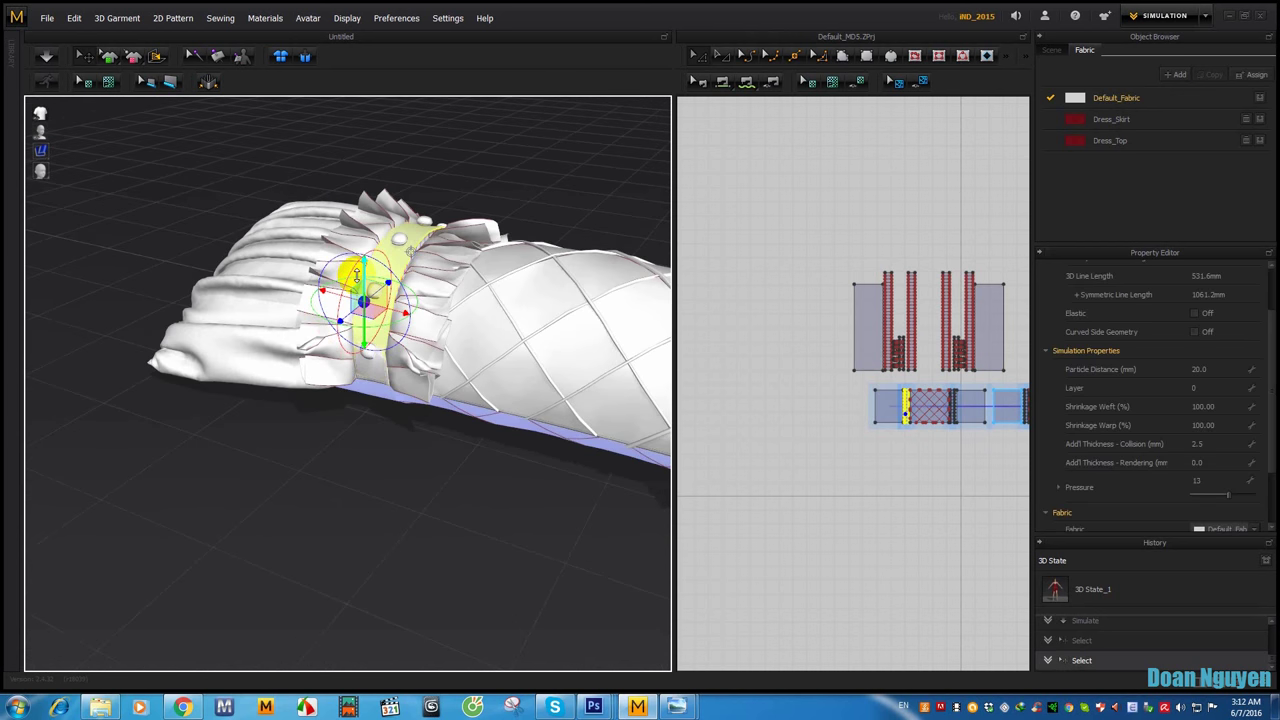
Step: Nudge the left band slightly up and right along the cuff
left_click_drag(357, 274, 368, 289)
key("ctrl+z")
right_click_drag(385, 305, 340, 378)
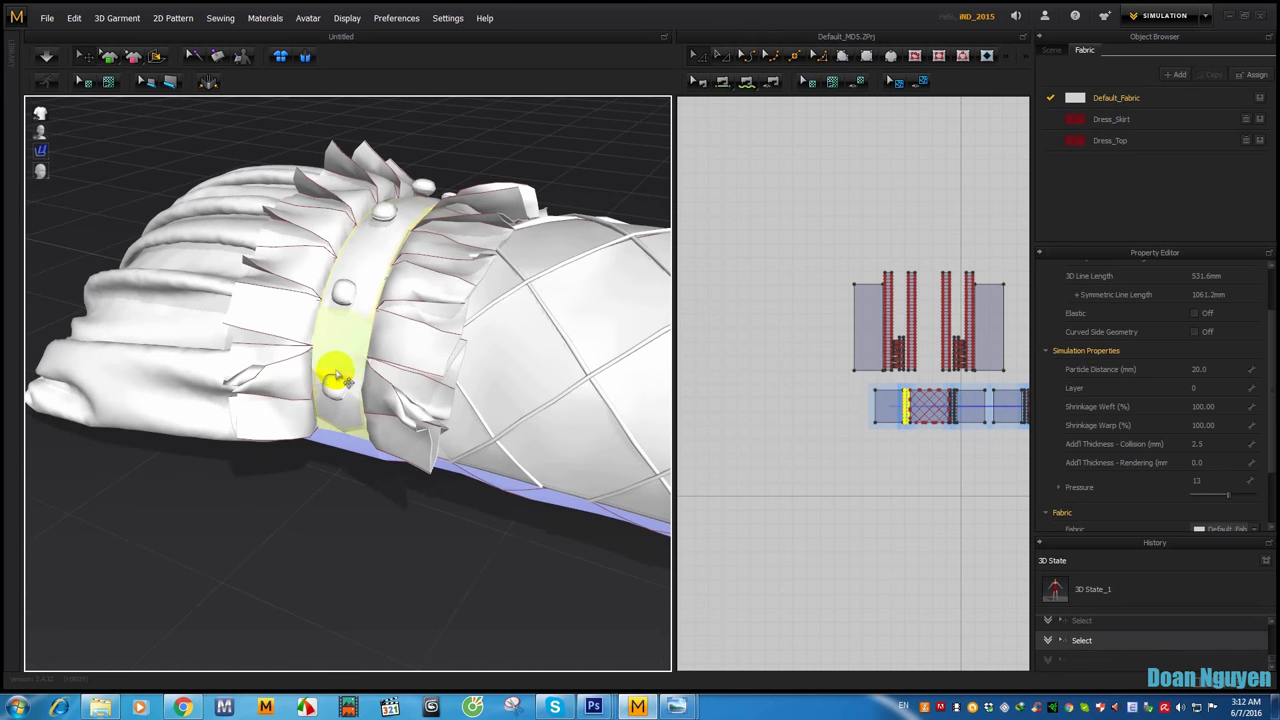
key("ctrl+z")
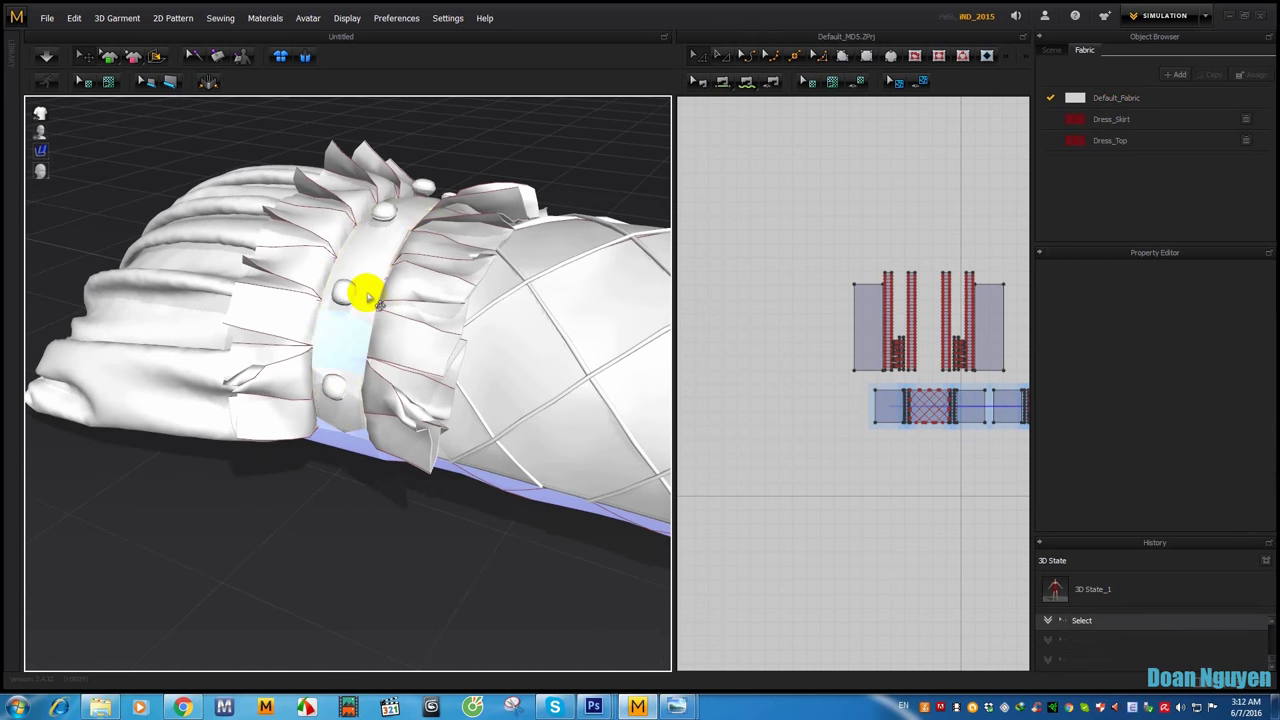
left_click(368, 296)
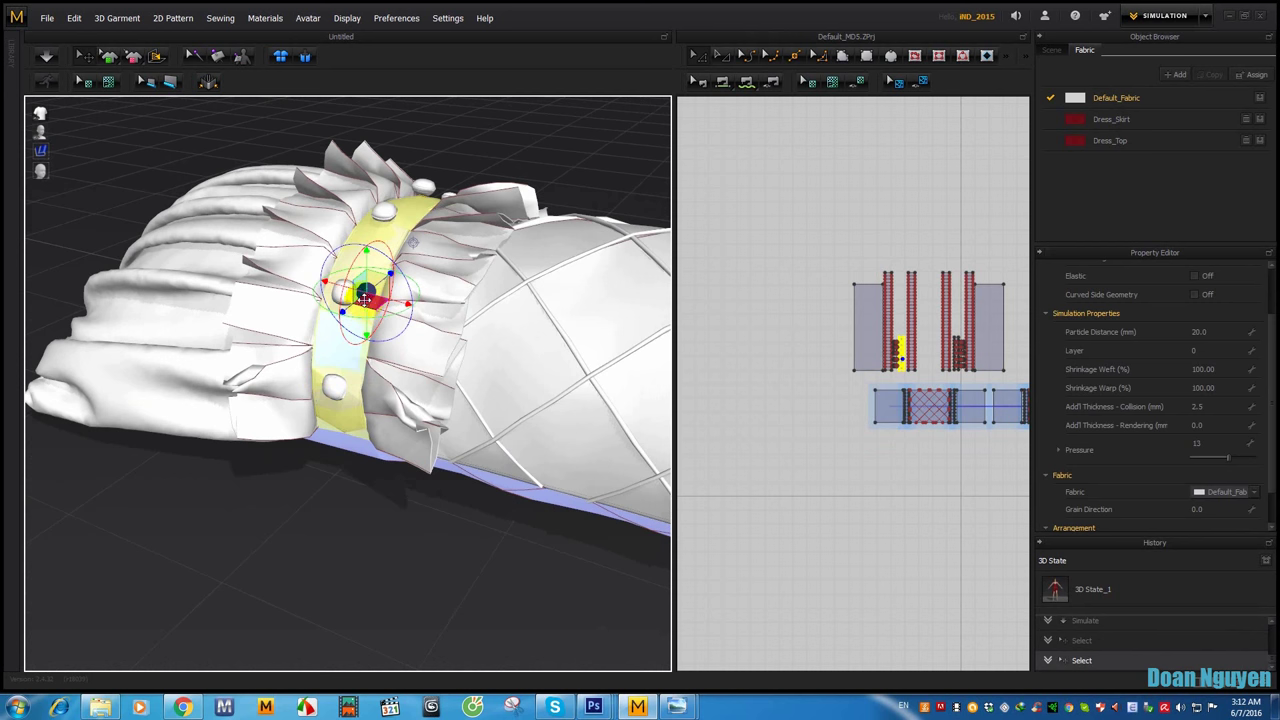
left_click_drag(365, 298, 379, 284)
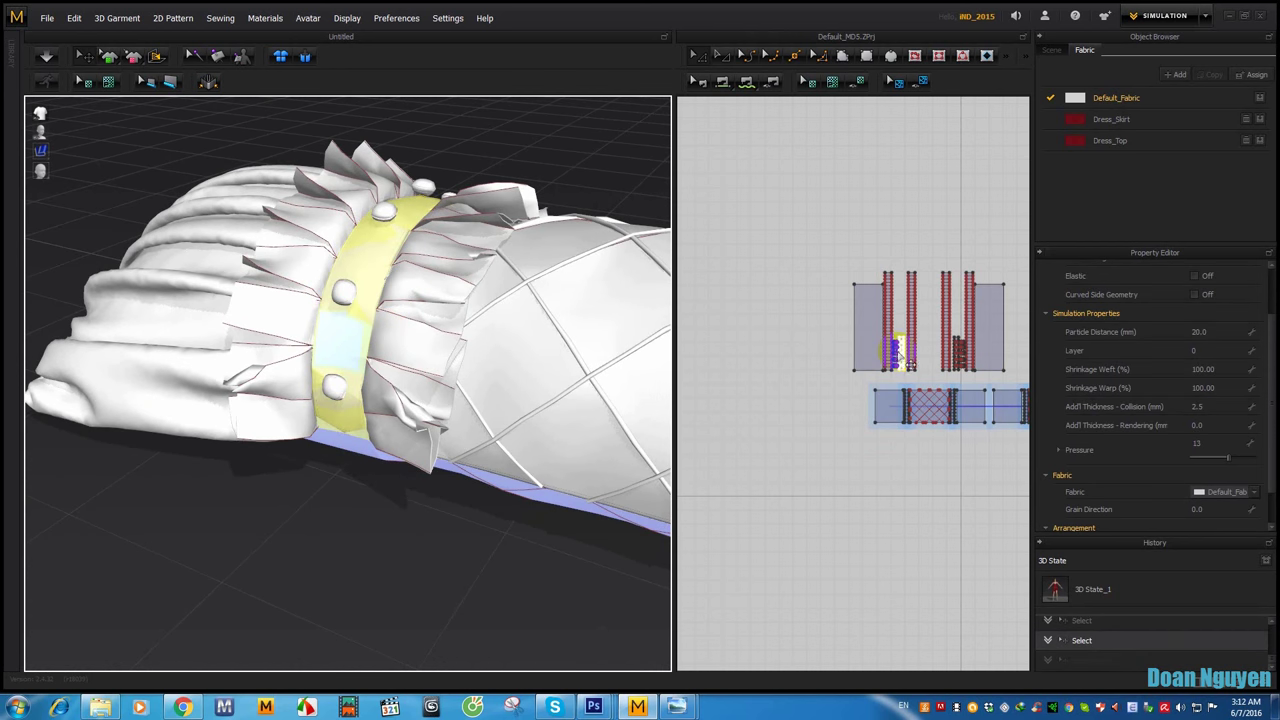
left_click(813, 362)
scroll(813, 362, "up", 5)
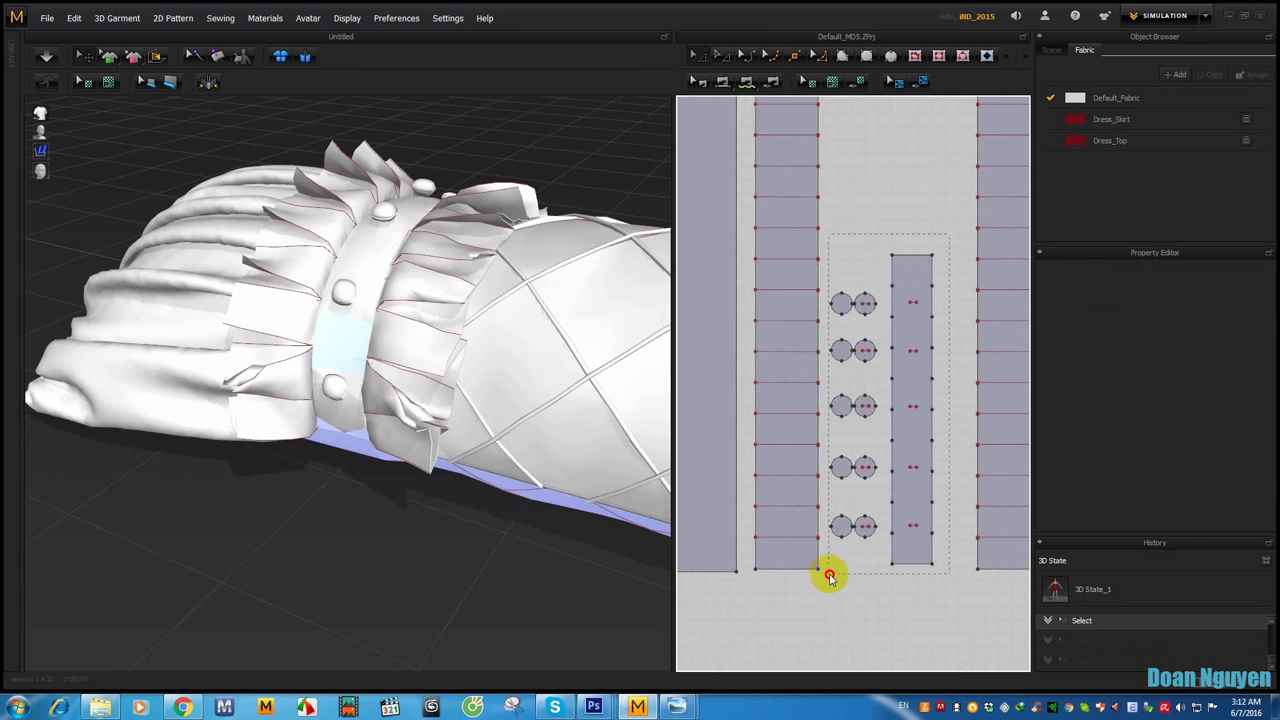
Step: Move the left band with its buttons up onto the cuff and simulate until it settles
left_click_drag(829, 577, 828, 572)
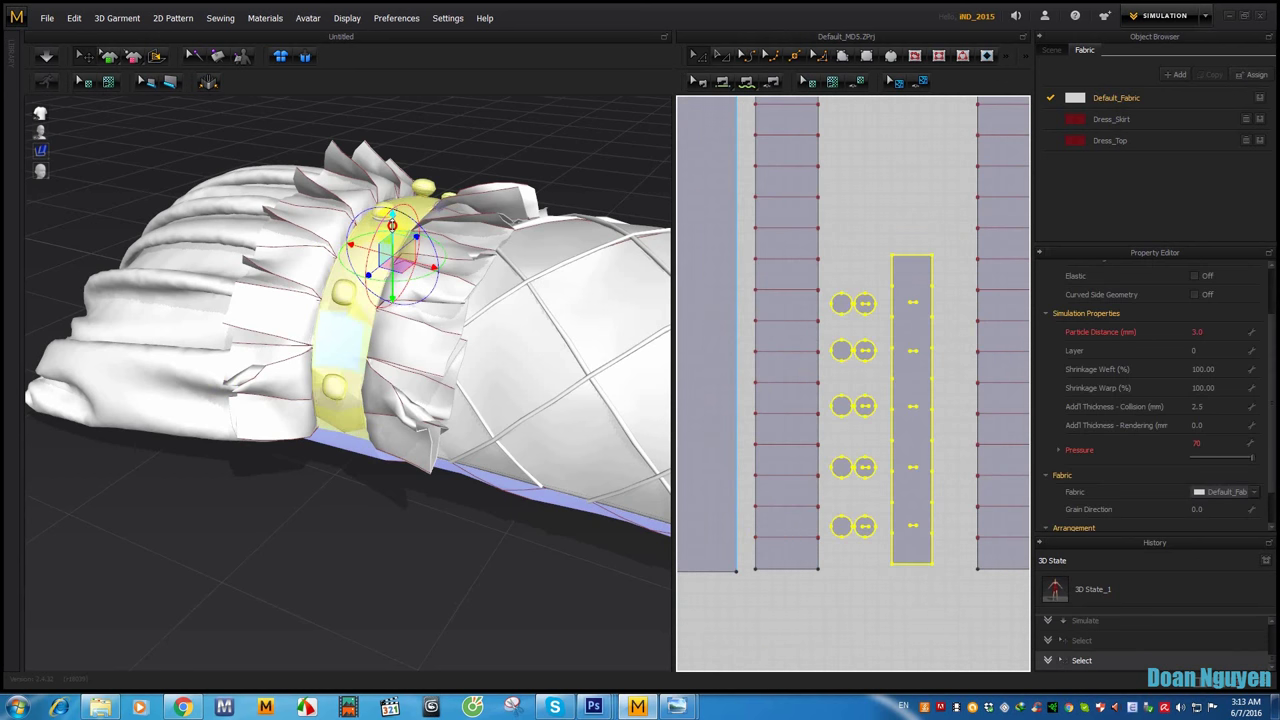
left_click_drag(392, 225, 384, 213)
key("space")
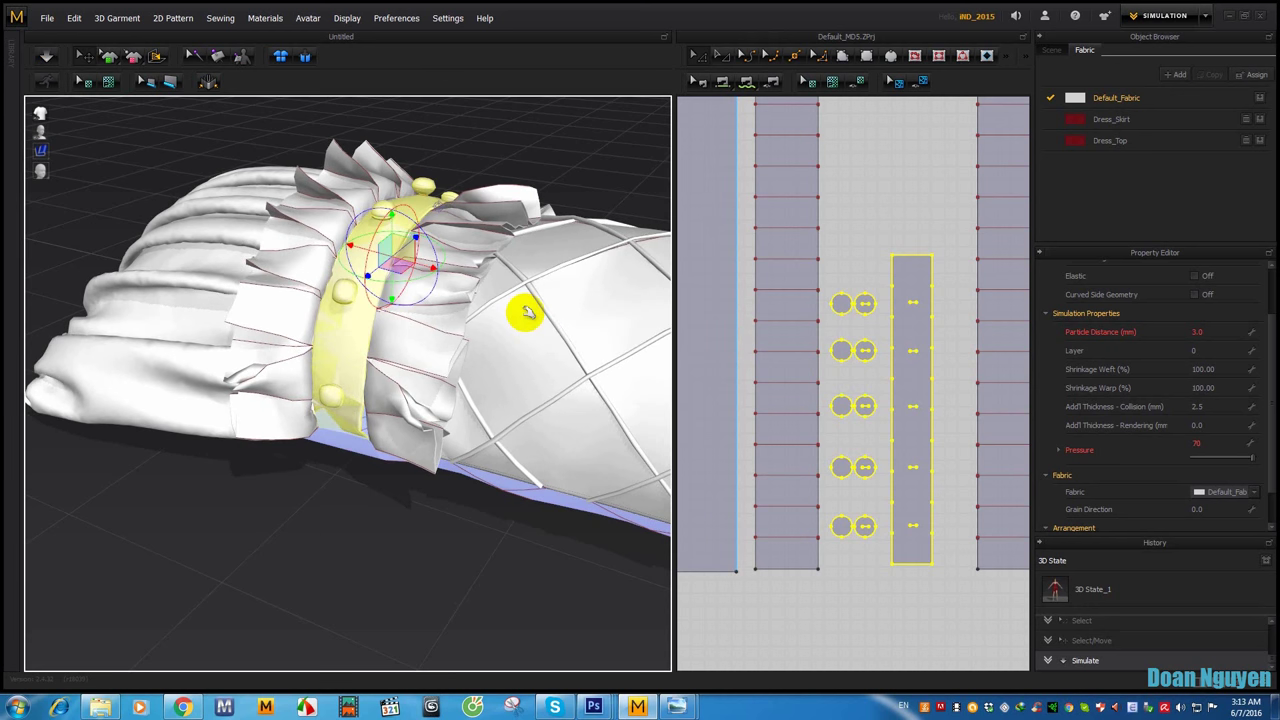
scroll(505, 320, "down", 2)
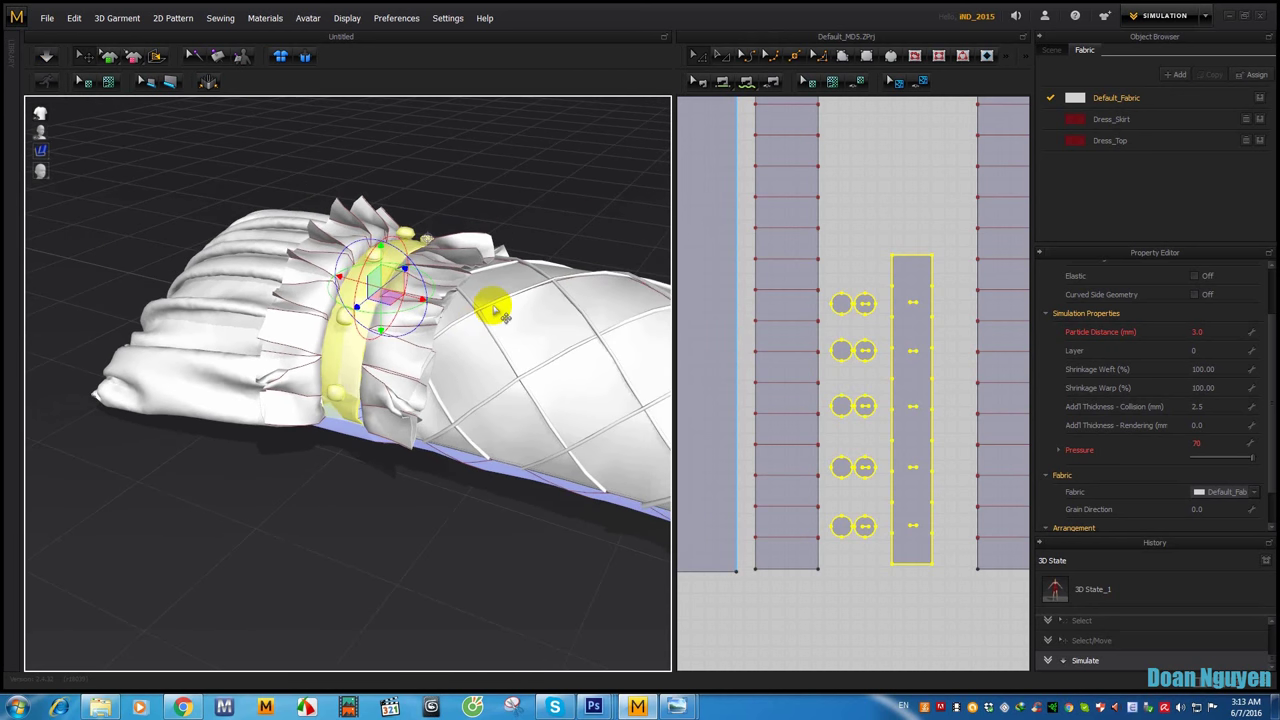
key("space")
key("space")
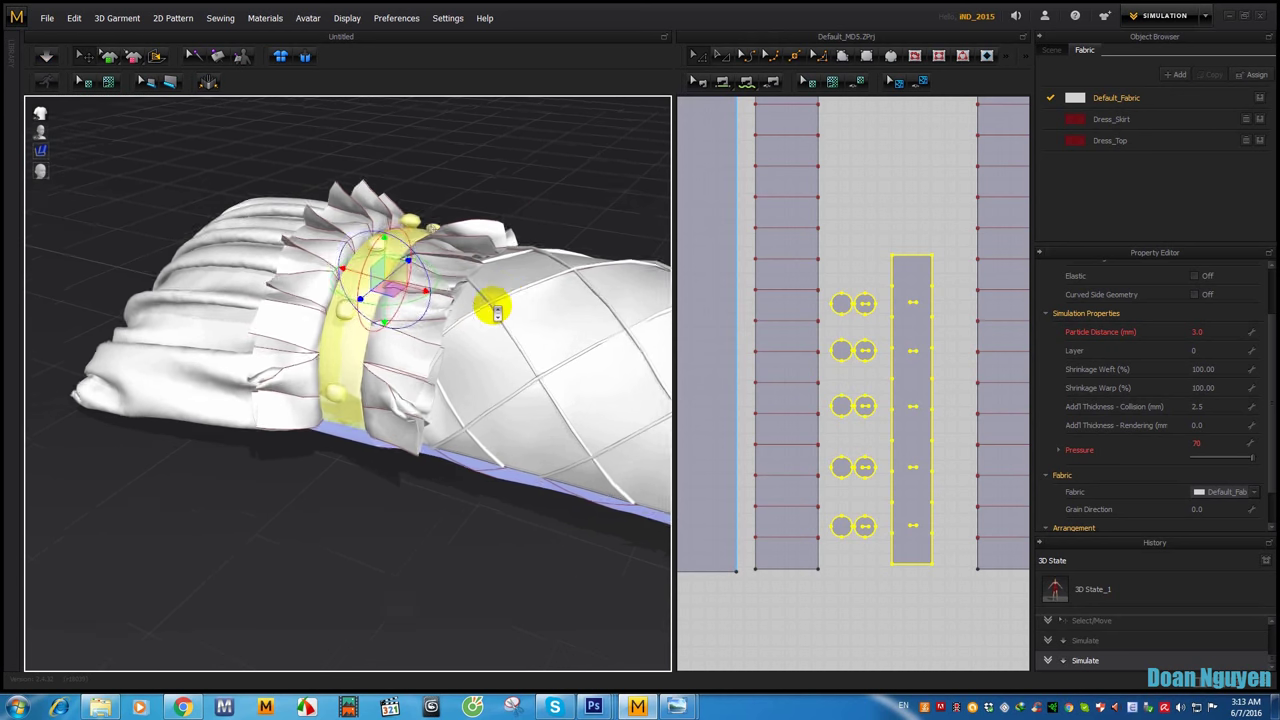
mouse_move(497, 312)
right_mouse_down()
mouse_move(534, 194)
mouse_move(417, 294)
mouse_move(510, 430)
mouse_move(474, 394)
right_mouse_up()
left_click(514, 200)
Step: Edit the gathered end and ruffle pieces' particle distance, then simulate and tug the cloth to settle
scroll(862, 366, "down", 1)
scroll(857, 363, "down", 3)
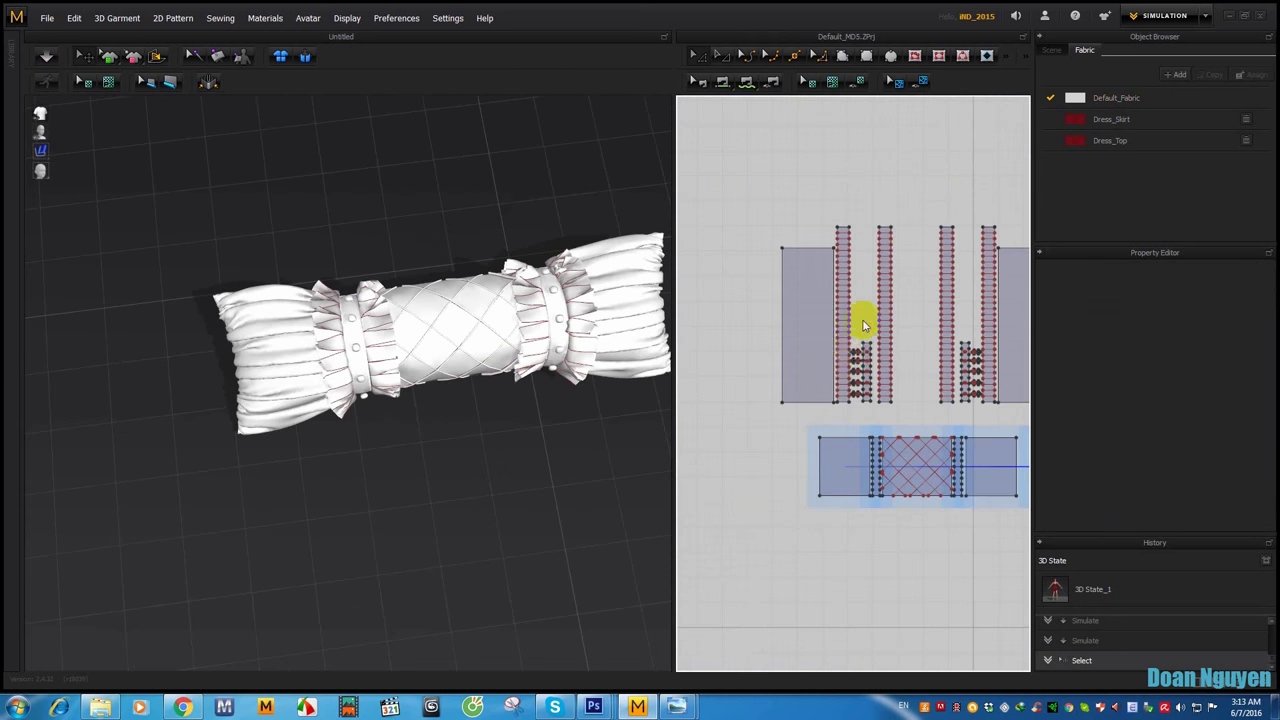
scroll(862, 325, "down", 1)
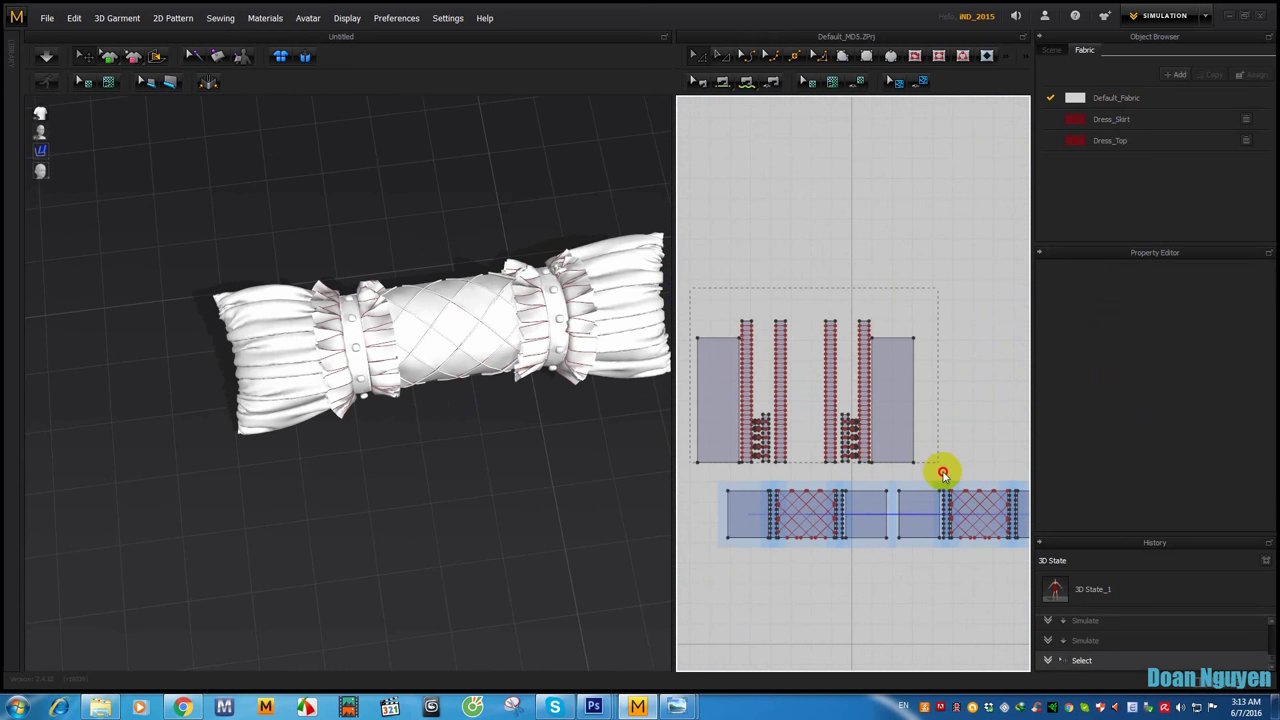
left_click_drag(943, 473, 977, 460)
left_click(1213, 330)
type("5")
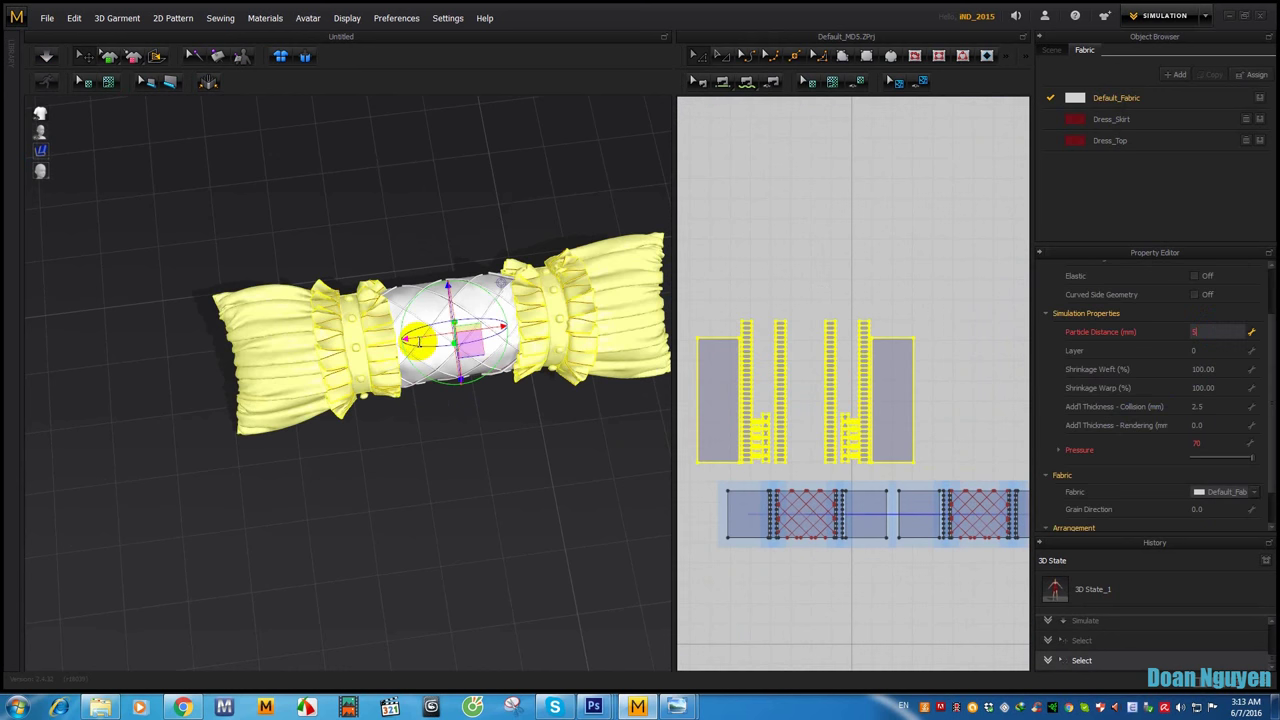
right_click_drag(434, 394, 462, 396)
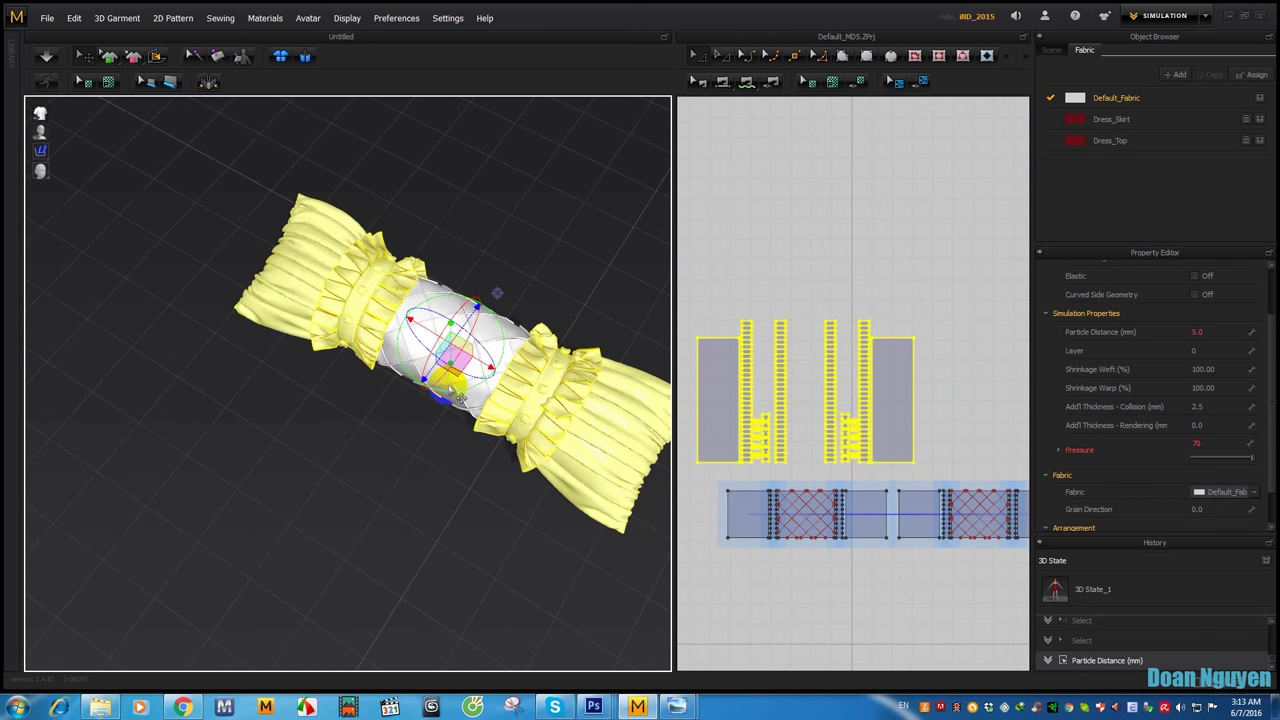
key("space")
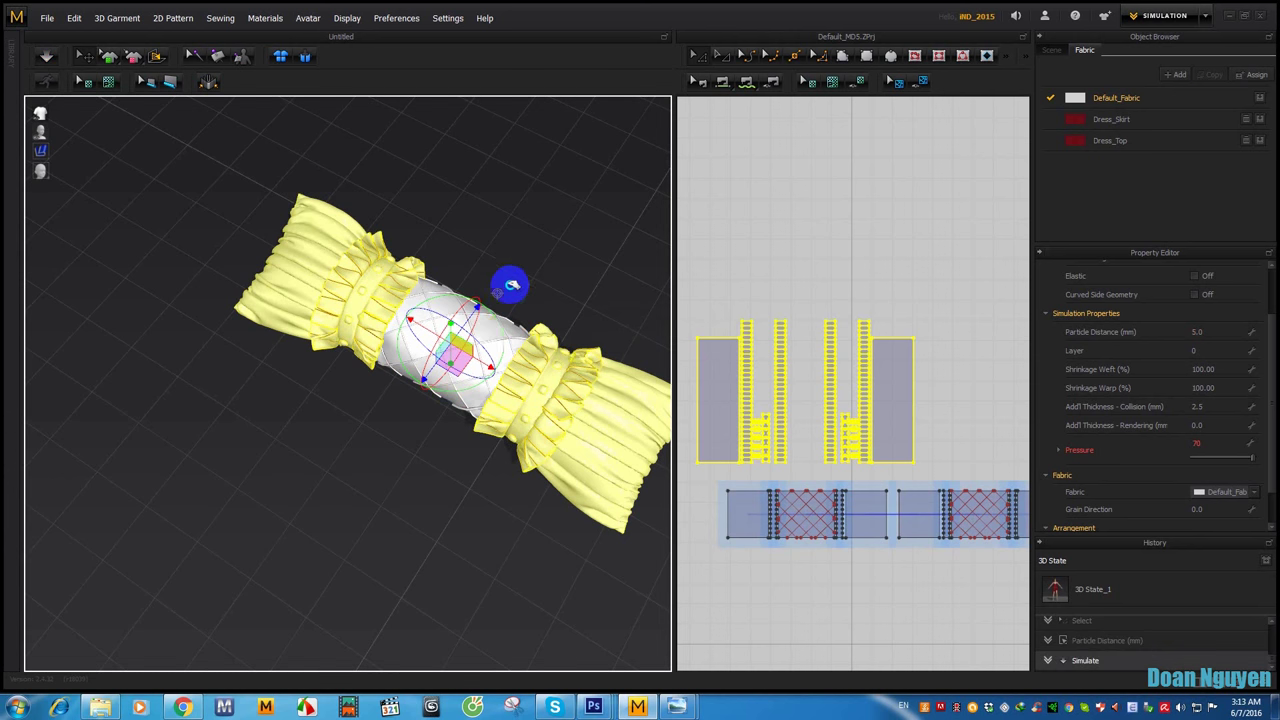
key("space")
left_click(513, 272)
left_click_drag(451, 400, 400, 343)
right_click_drag(400, 343, 643, 280)
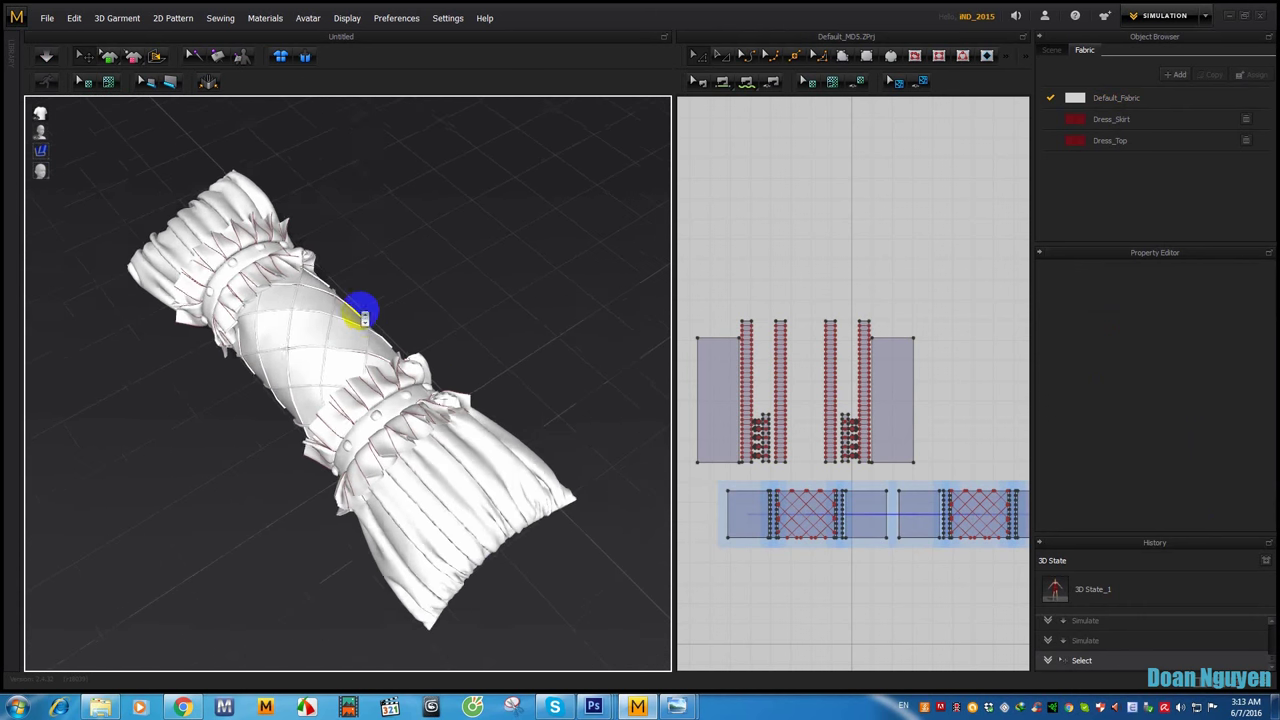
Step: Widen the 3D view, lay the pillow horizontally, and bring up the Photoshop reference image
left_click(685, 270)
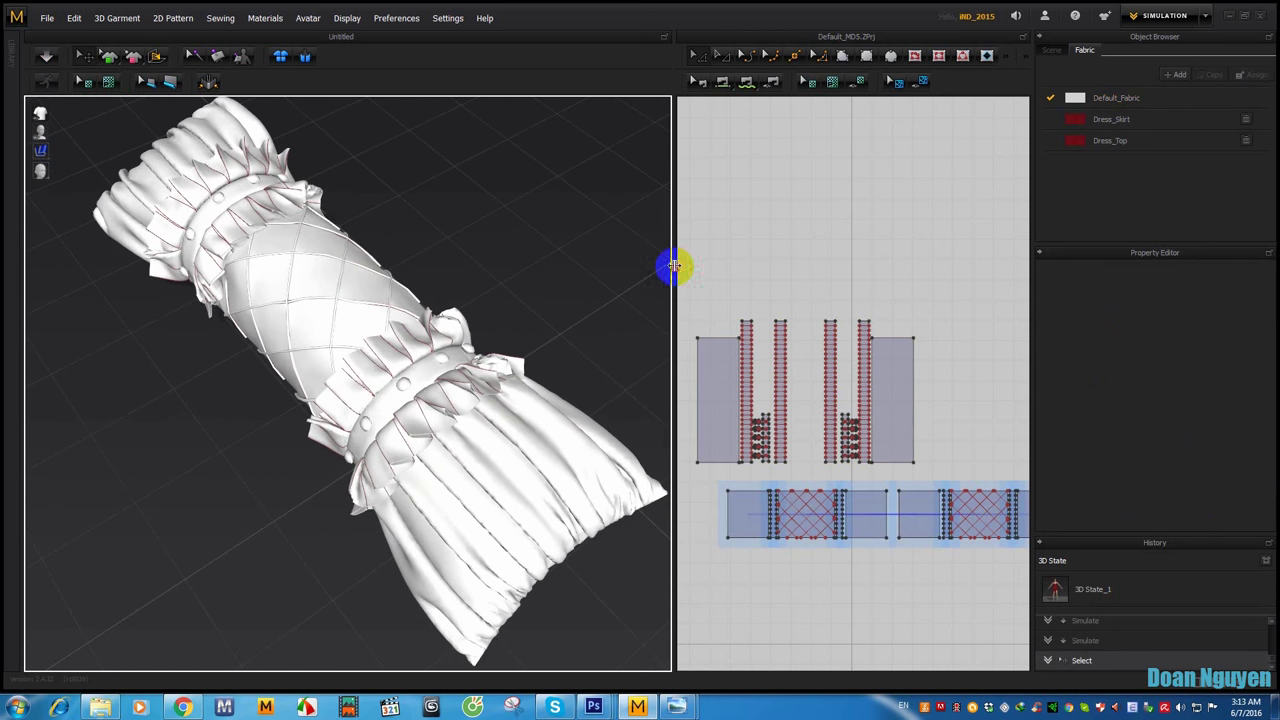
left_click_drag(675, 265, 745, 300)
mouse_move(457, 306)
right_mouse_down()
mouse_move(480, 312)
mouse_move(486, 294)
right_mouse_up()
left_click(400, 382)
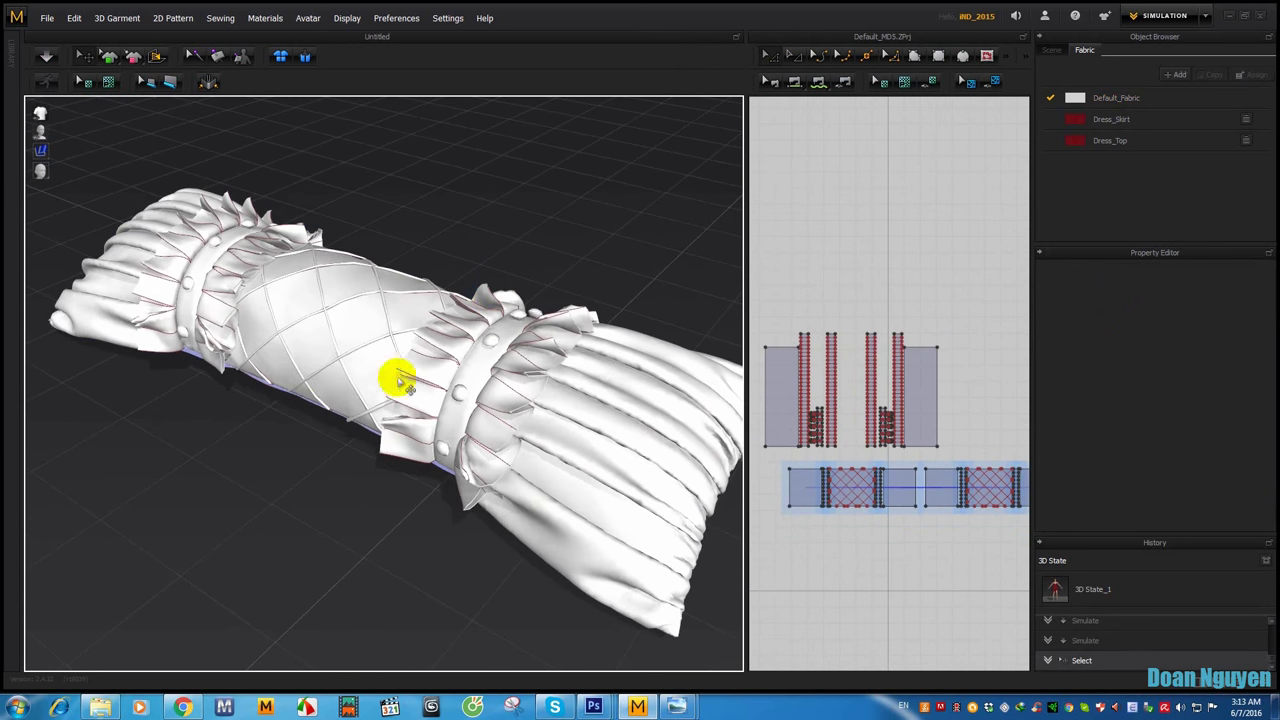
left_click(594, 706)
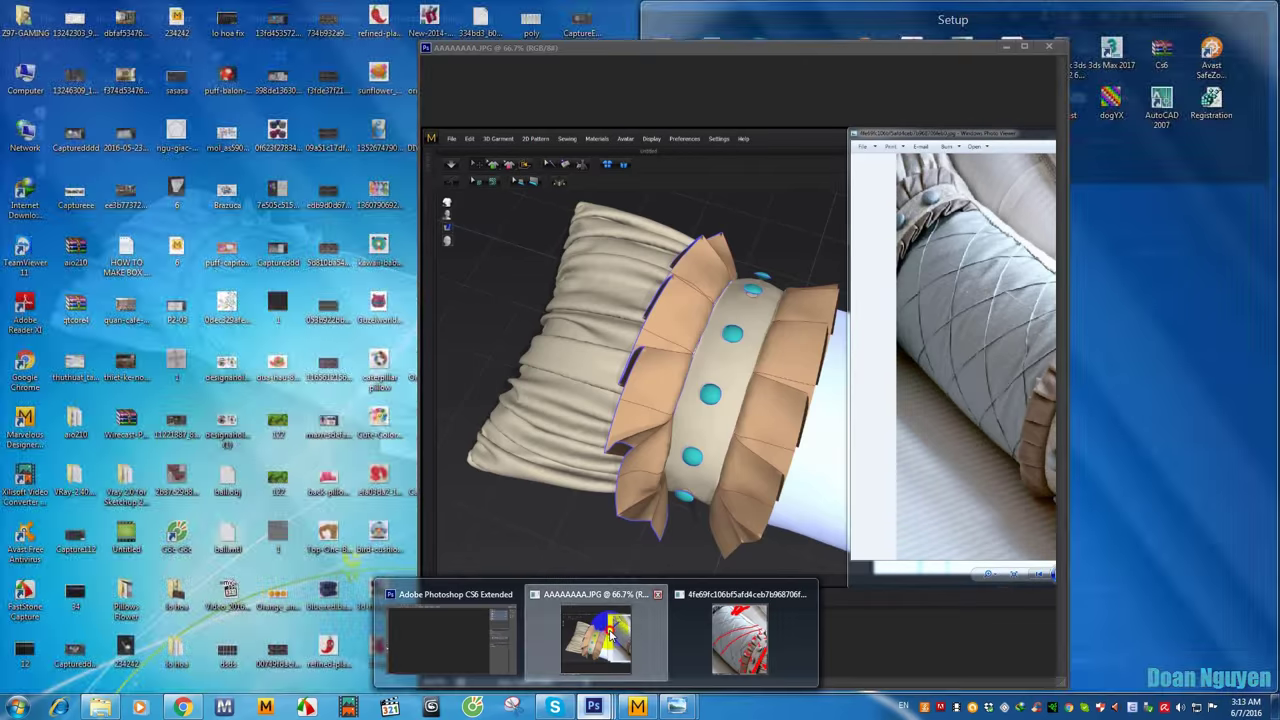
left_click(612, 636)
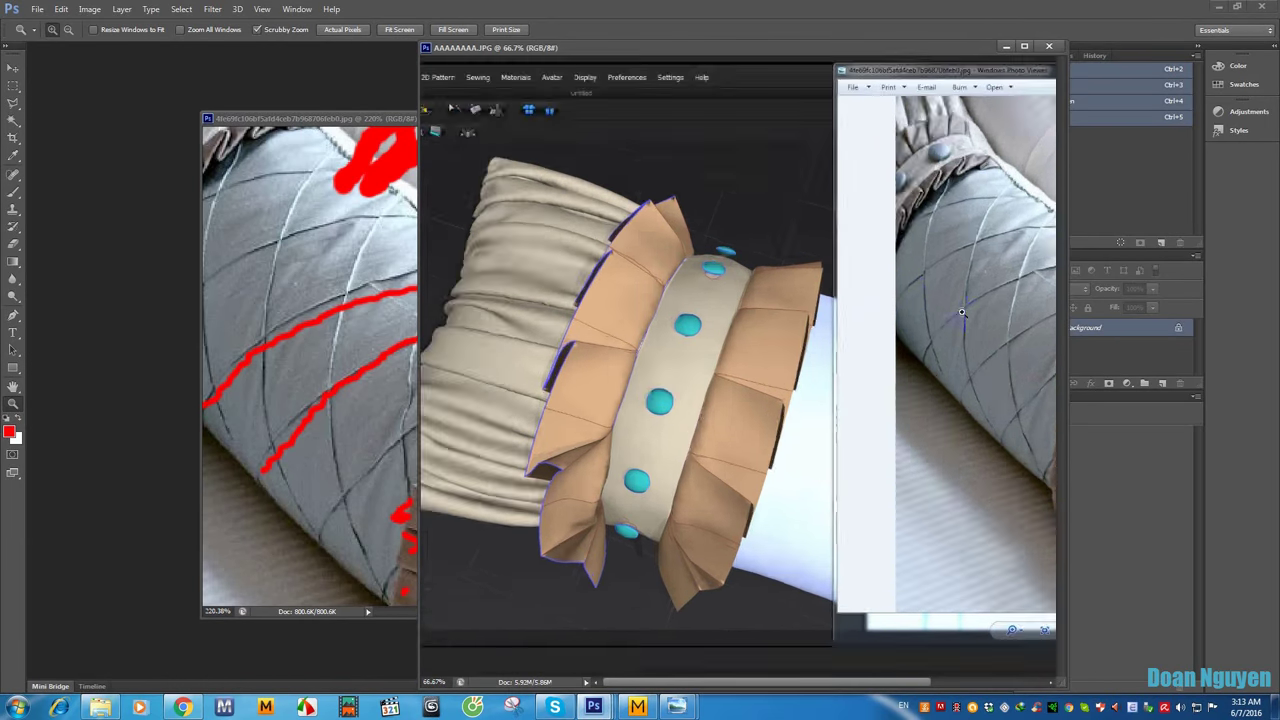
Step: Zoom out to view the whole AAAAAAAA.JPG comparison, then return to Marvelous Designer
left_click_drag(962, 312, 843, 451)
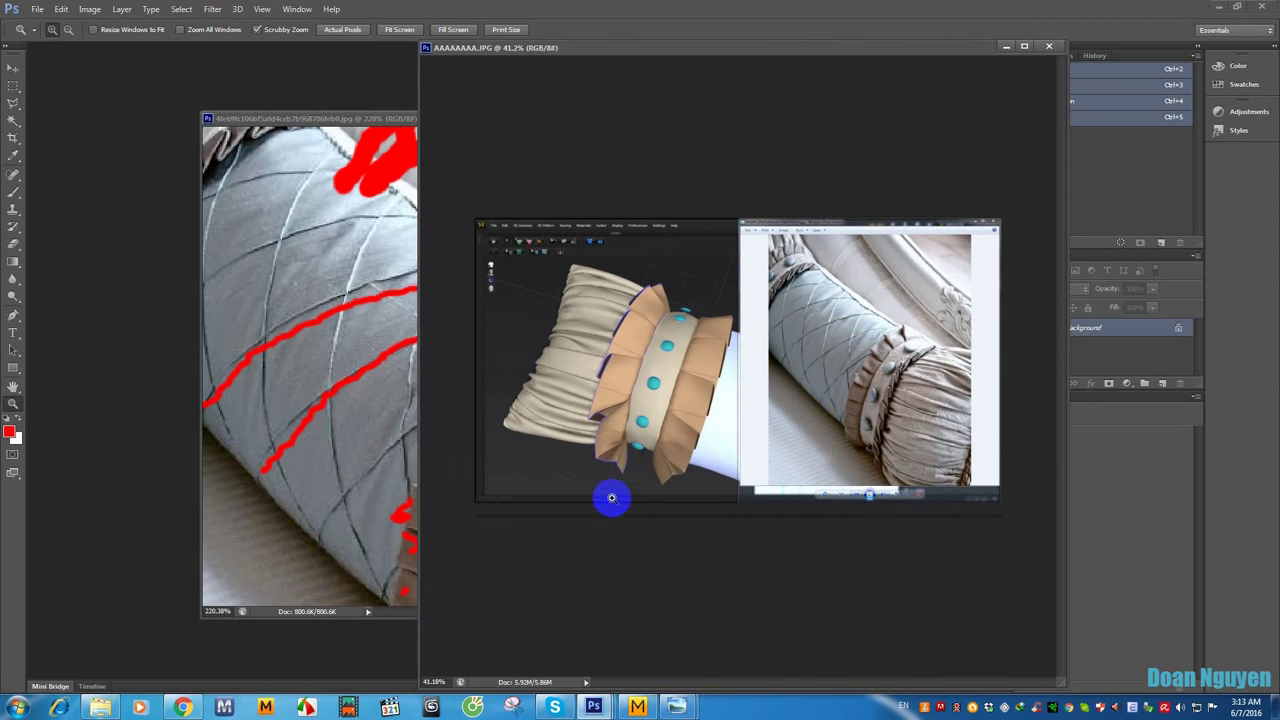
left_click(630, 709)
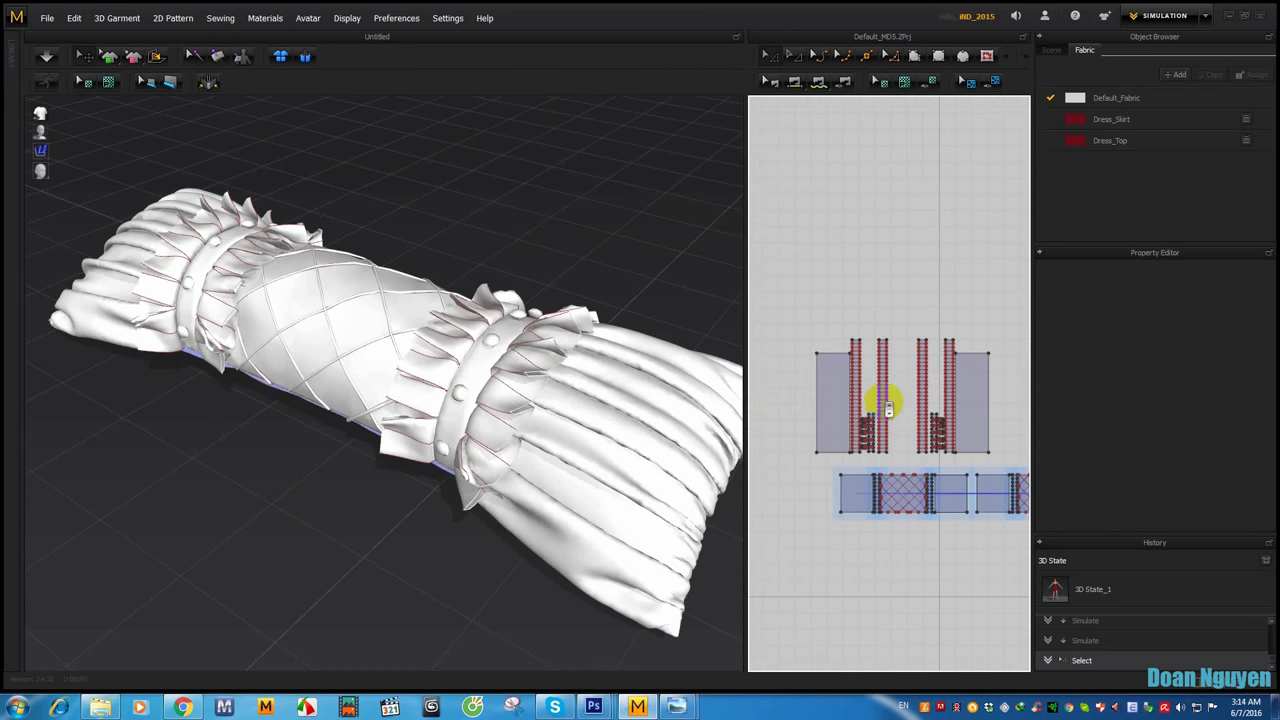
Step: Add a new fabric, FABRIC_1, and set its colour to cyan/teal
scroll(888, 405, "up", 3)
scroll(871, 391, "down", 2)
scroll(849, 371, "down", 1)
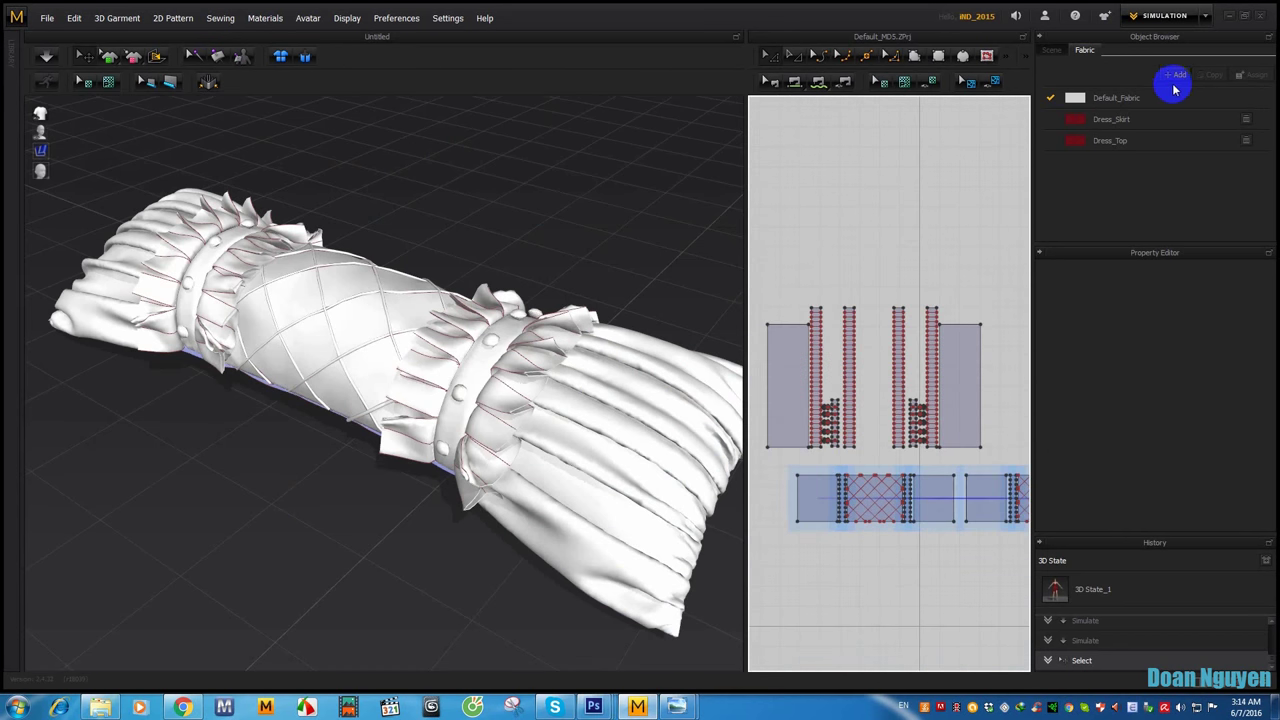
left_click(1177, 76)
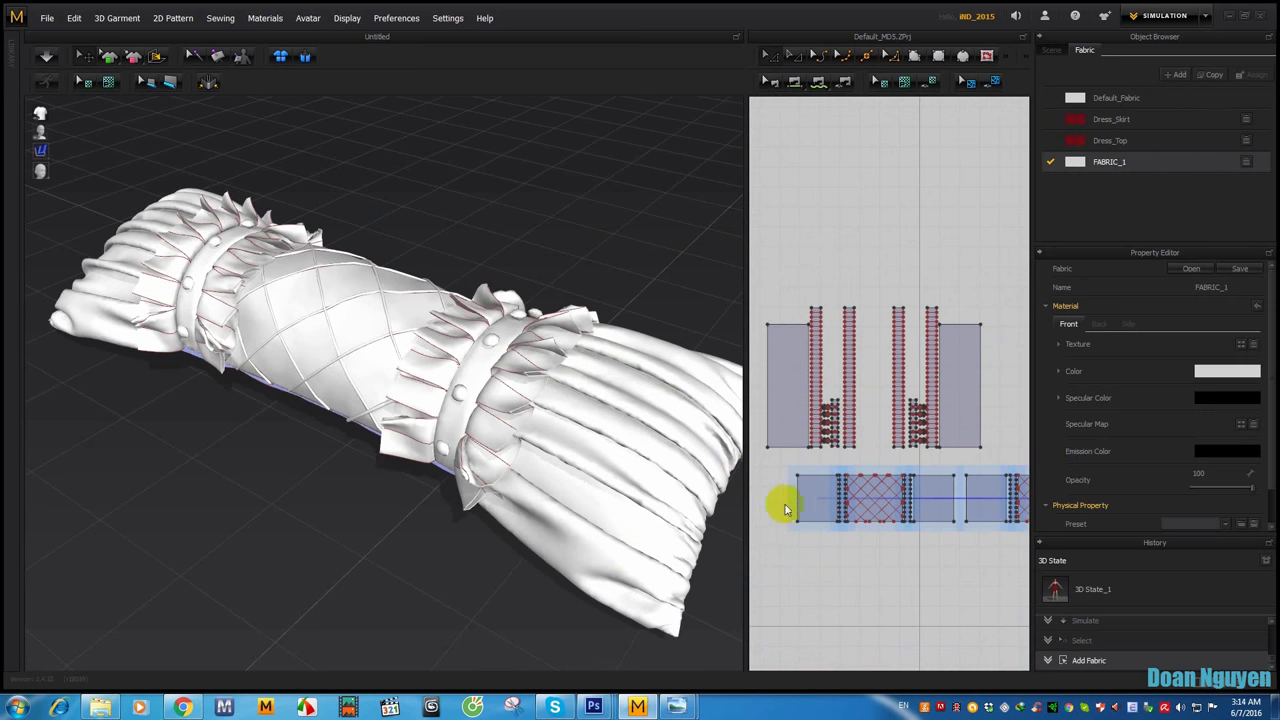
right_click_drag(329, 477, 490, 525)
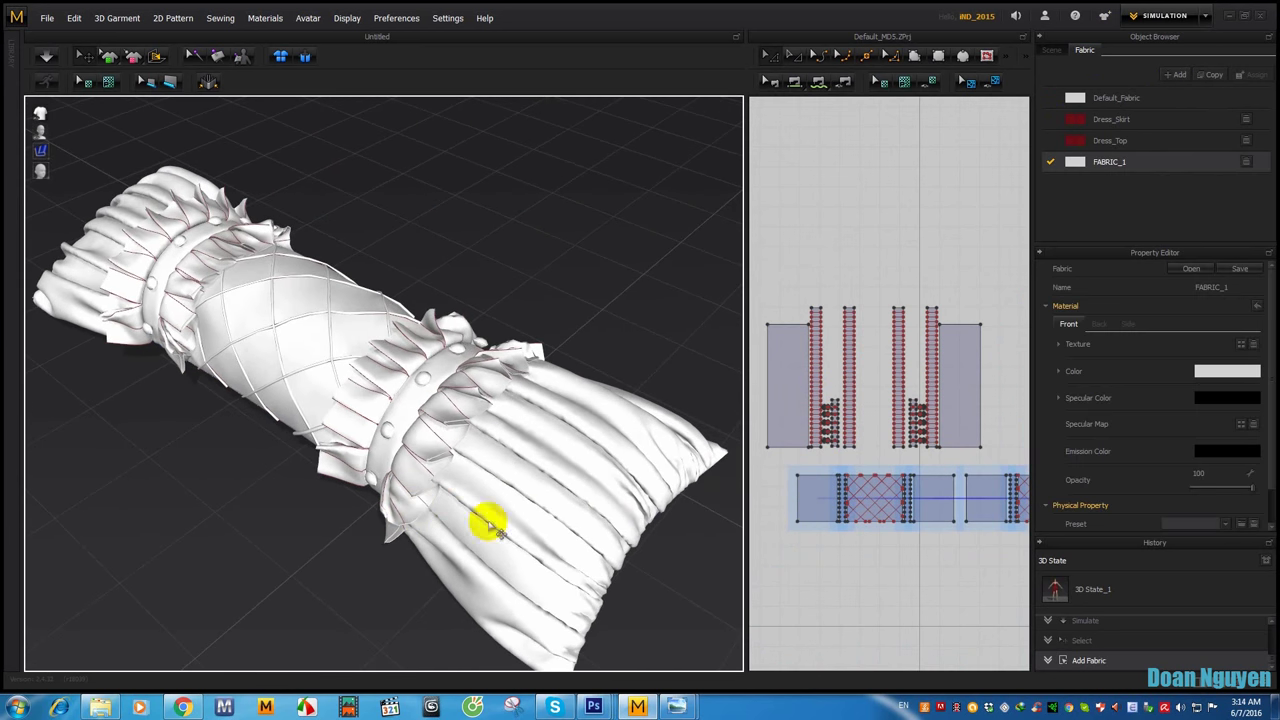
mouse_move(594, 707)
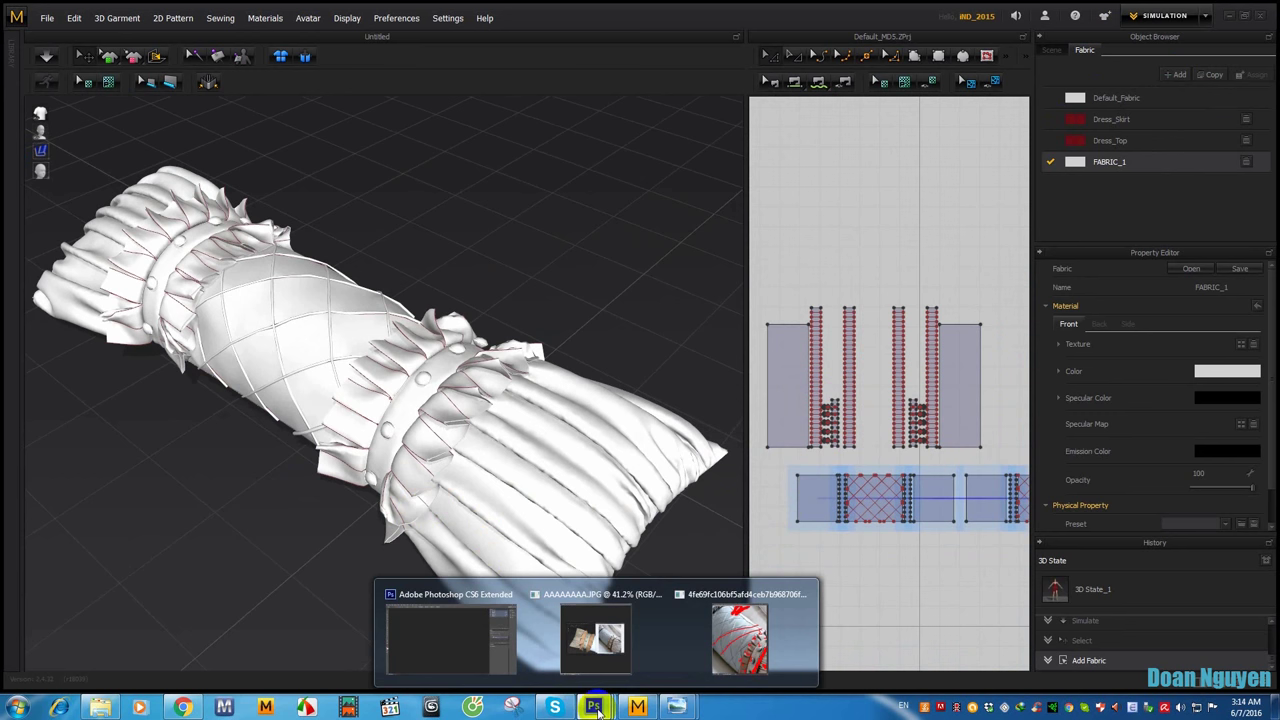
left_click(1233, 371)
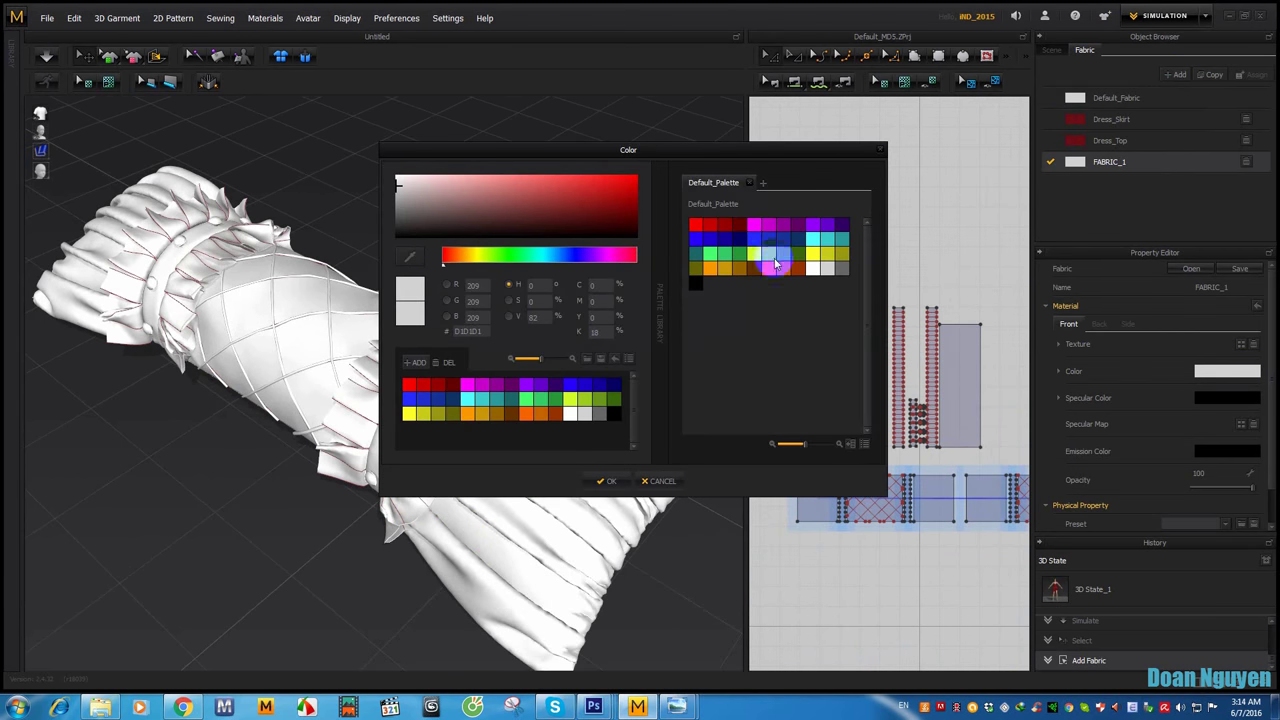
left_click(834, 242)
left_click(609, 478)
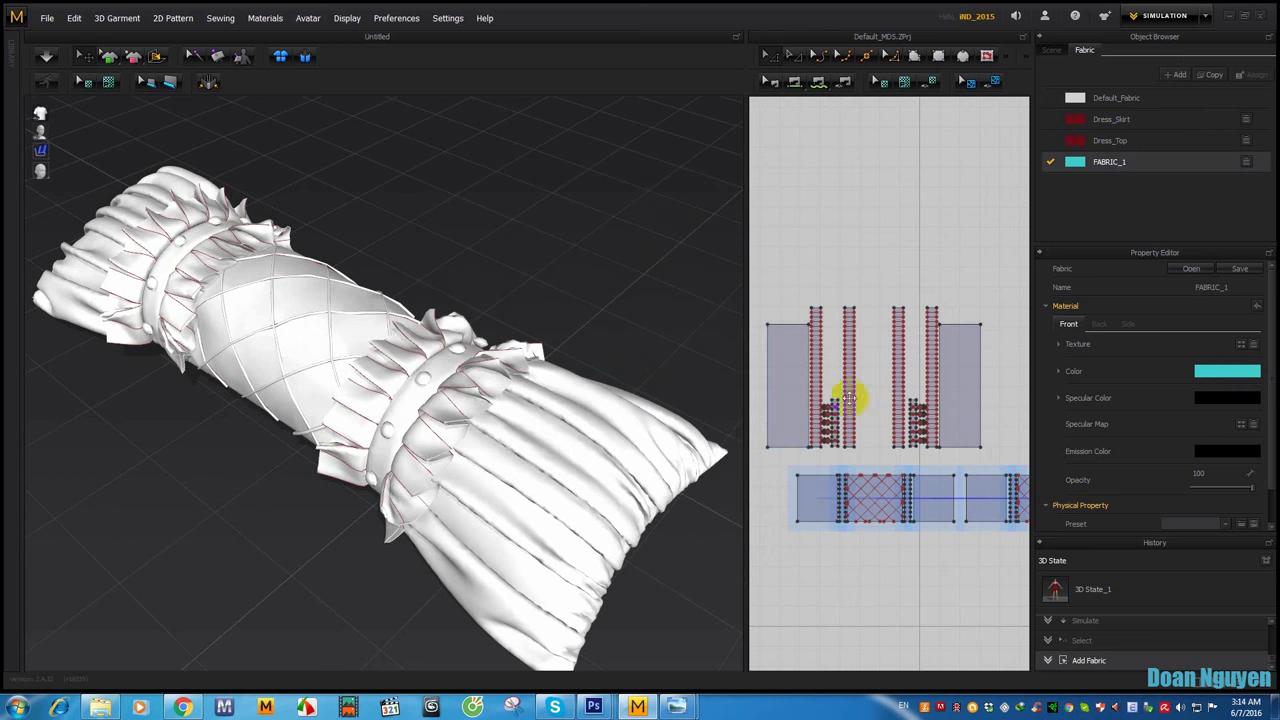
left_click(1198, 370)
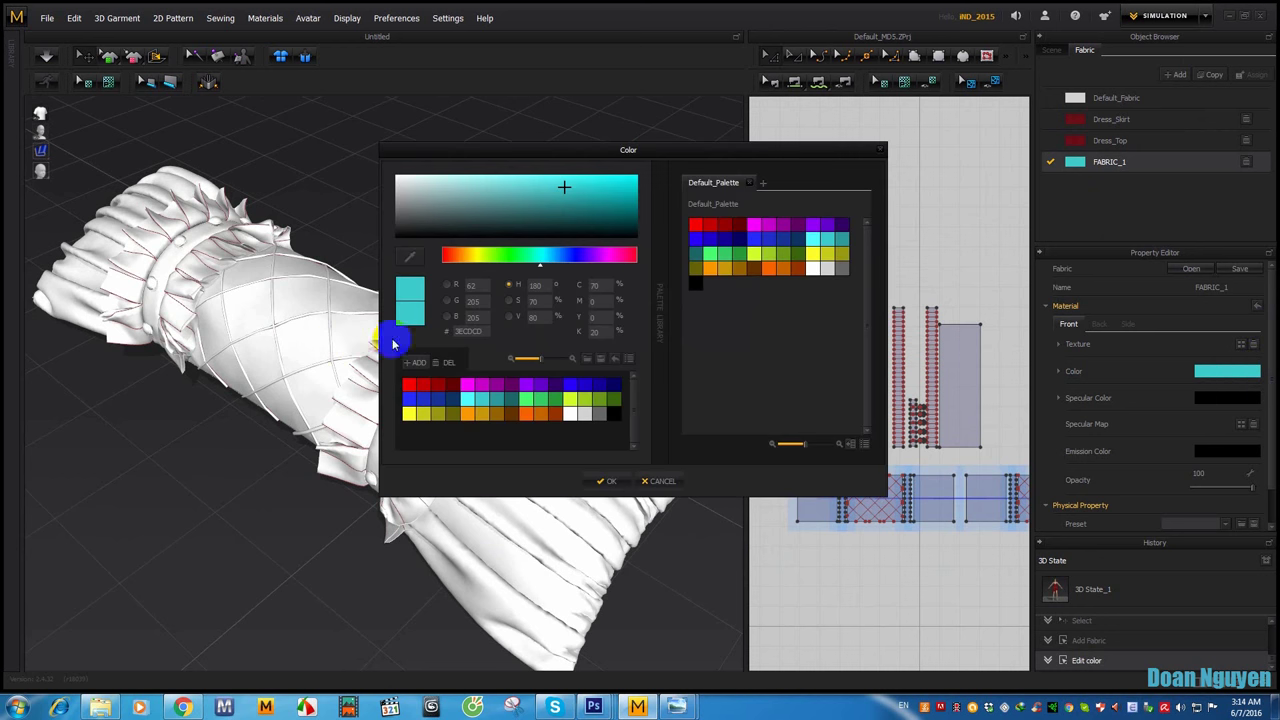
left_click(607, 481)
left_click(1214, 366)
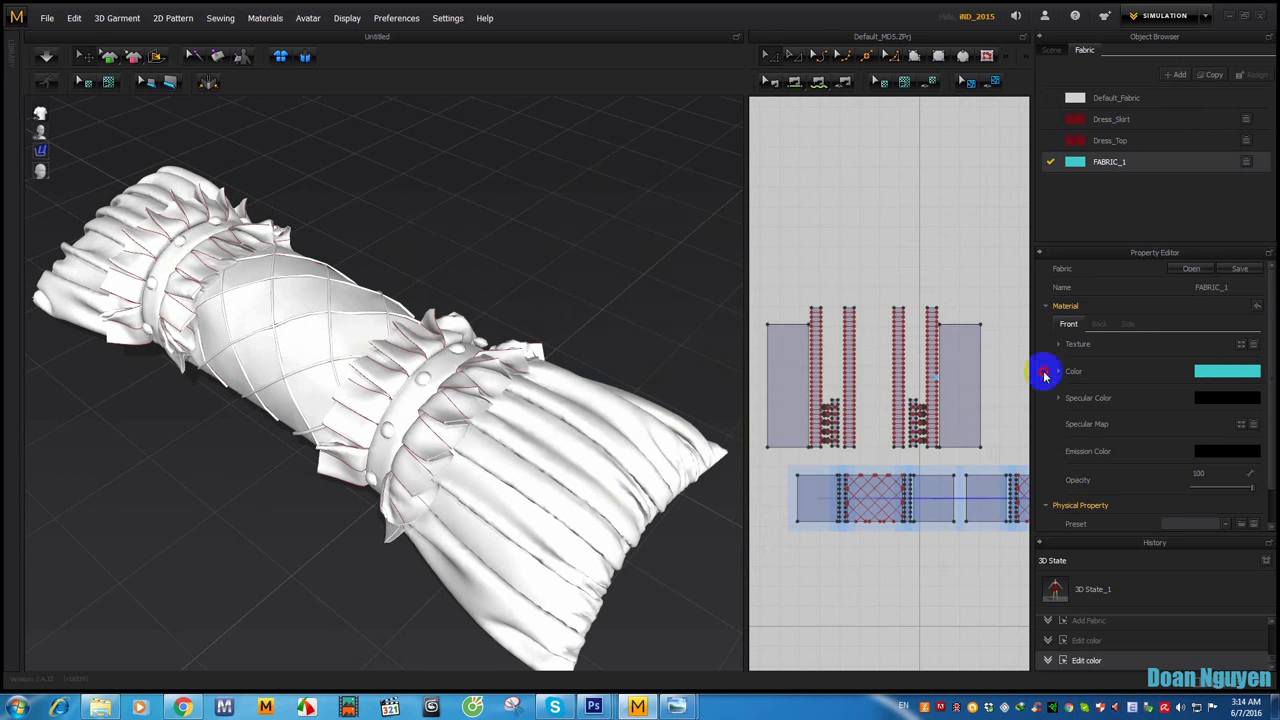
left_click(612, 482)
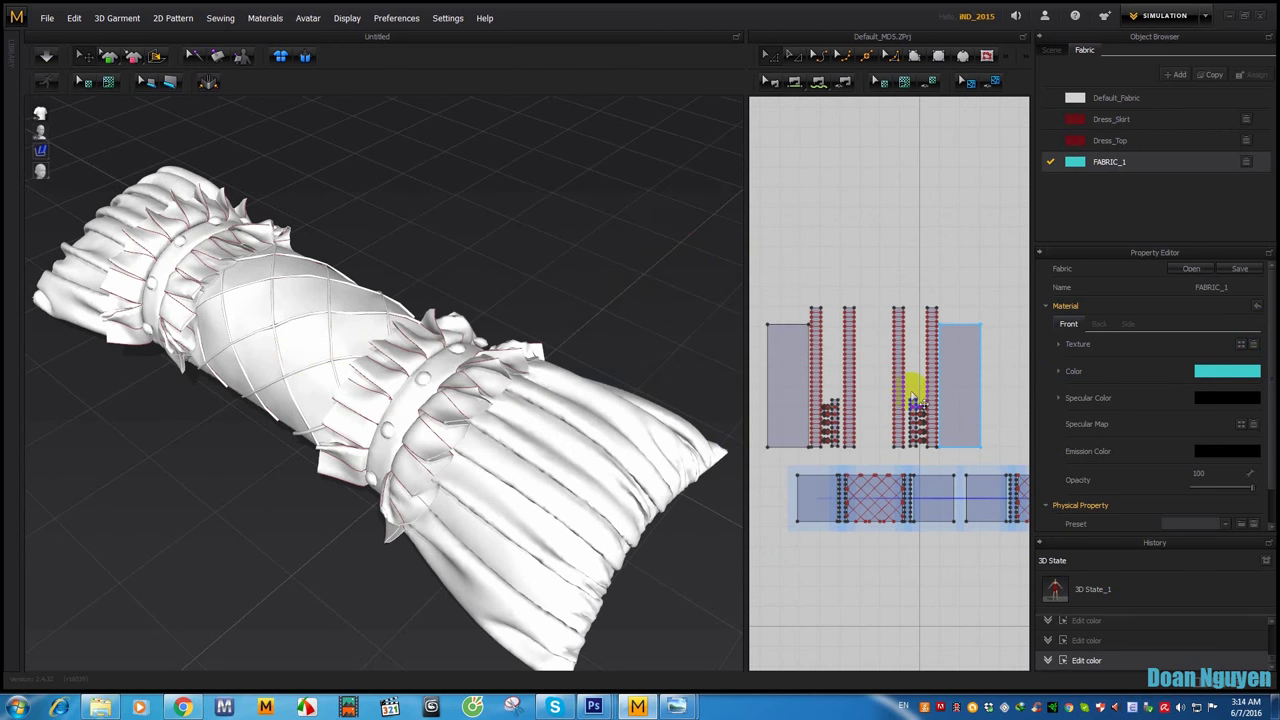
Step: Apply FABRIC_1 to the quilted centre panel
left_click(1074, 162)
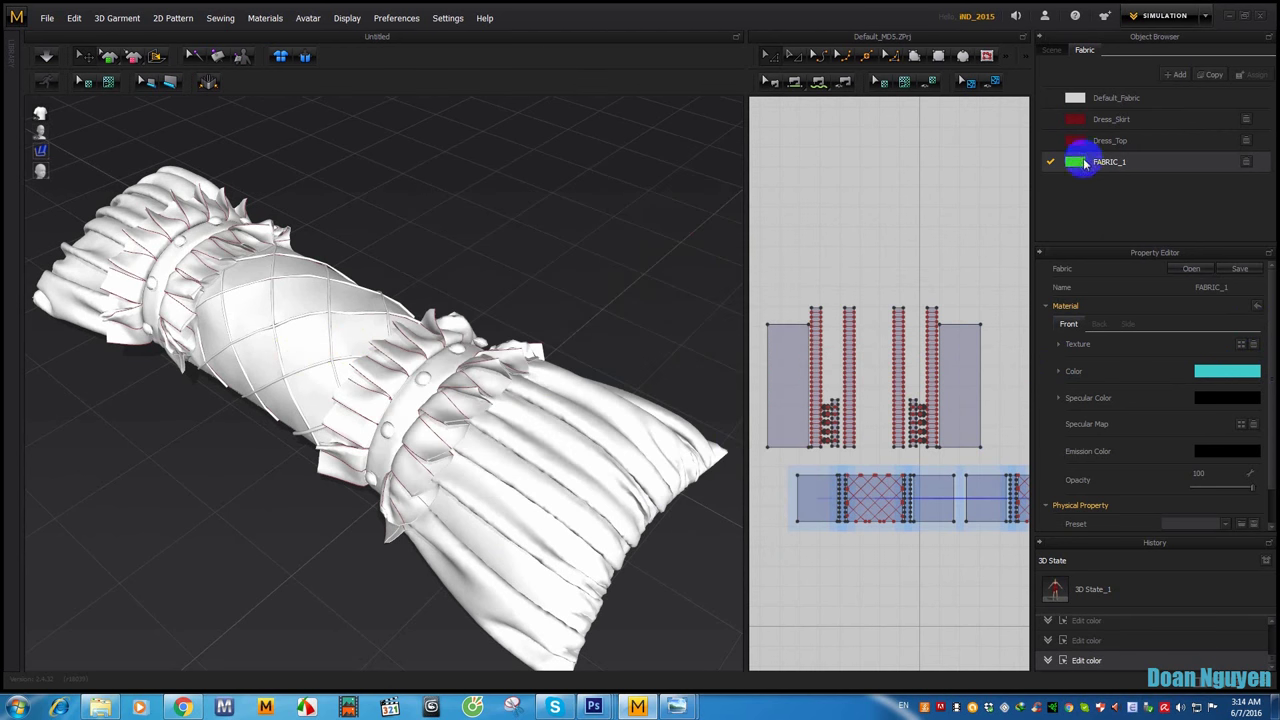
left_click_drag(393, 297, 343, 329)
mouse_move(343, 329)
right_mouse_down()
mouse_move(331, 324)
mouse_move(345, 331)
right_mouse_up()
Step: Assign FABRIC_1 to the first two piping lines on the centre panel
left_click(343, 329)
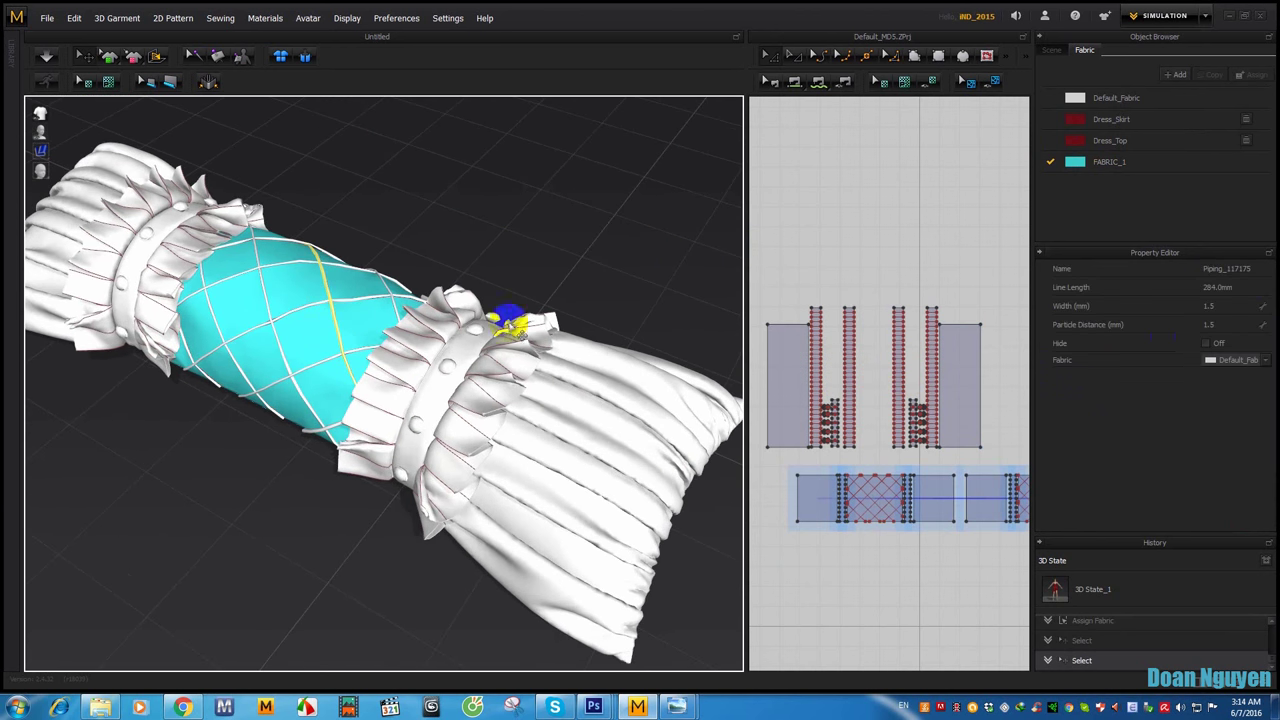
left_click(1210, 360)
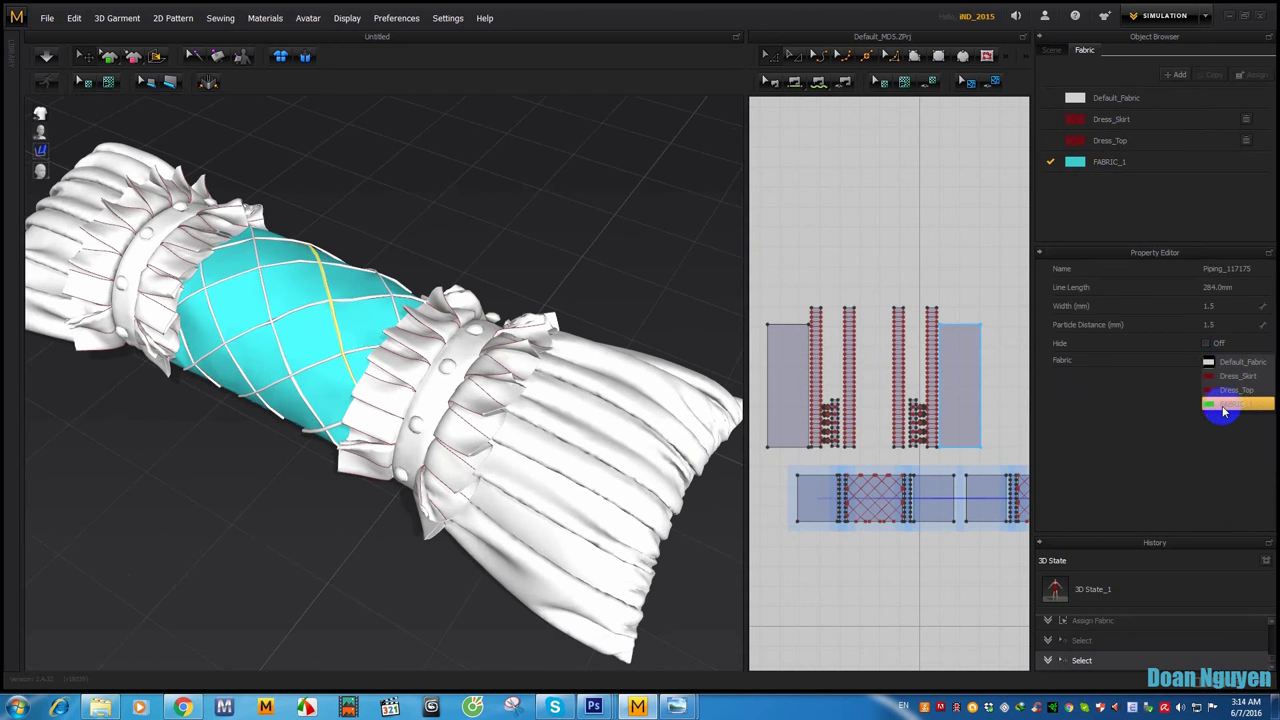
left_click(1222, 405)
left_click(486, 249)
right_click_drag(509, 277, 478, 368)
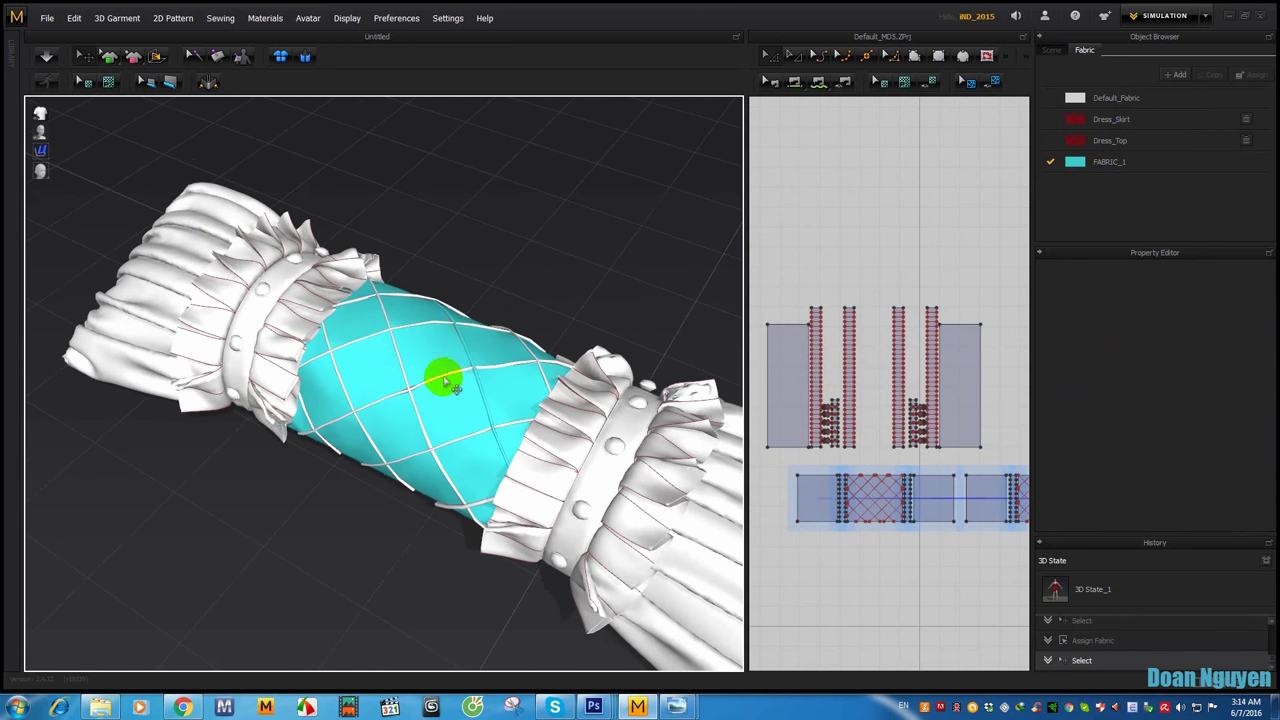
left_click(455, 379)
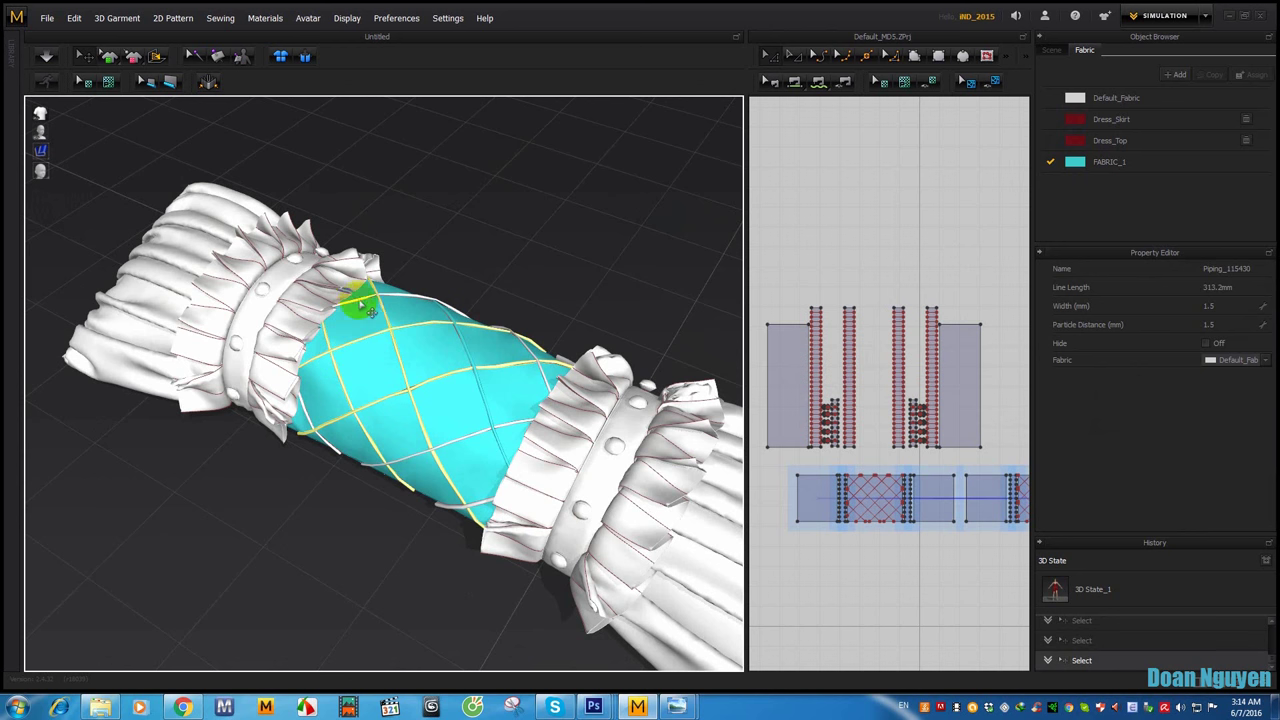
left_click(1236, 360)
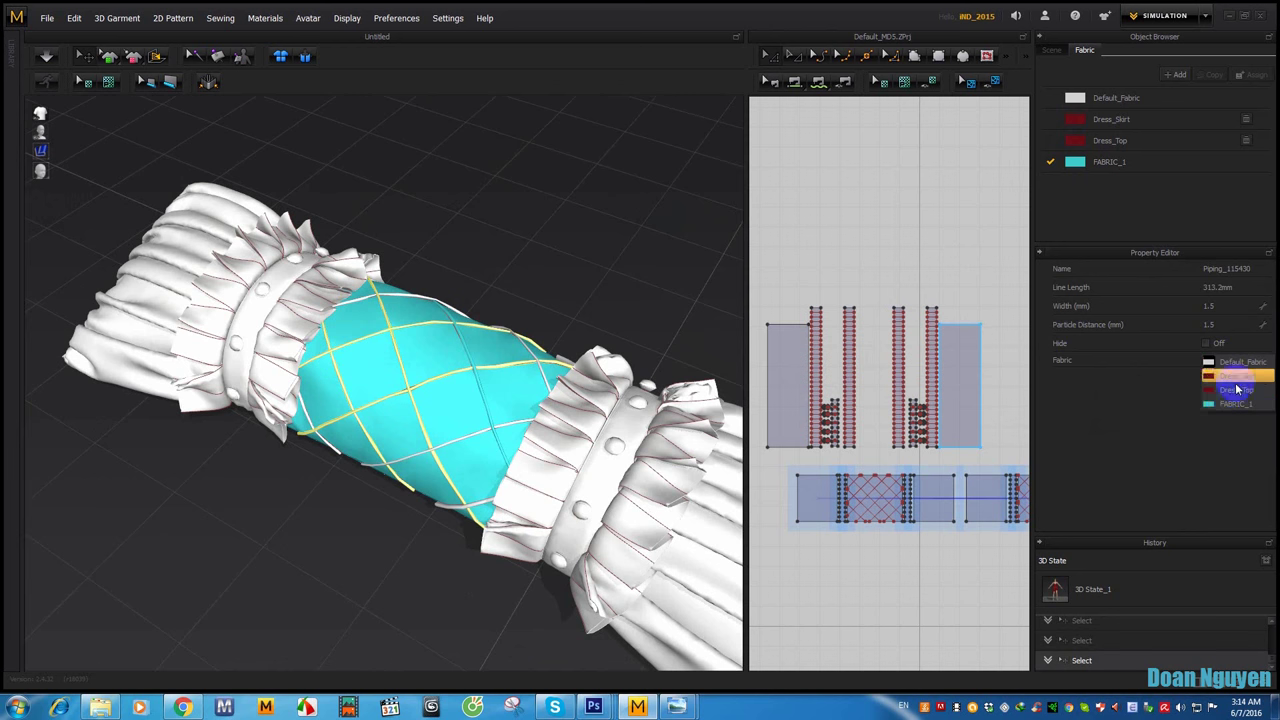
left_click(1218, 405)
left_click(486, 266)
mouse_move(480, 366)
right_mouse_down()
mouse_move(363, 366)
mouse_move(457, 385)
mouse_move(363, 431)
mouse_move(402, 415)
right_mouse_up()
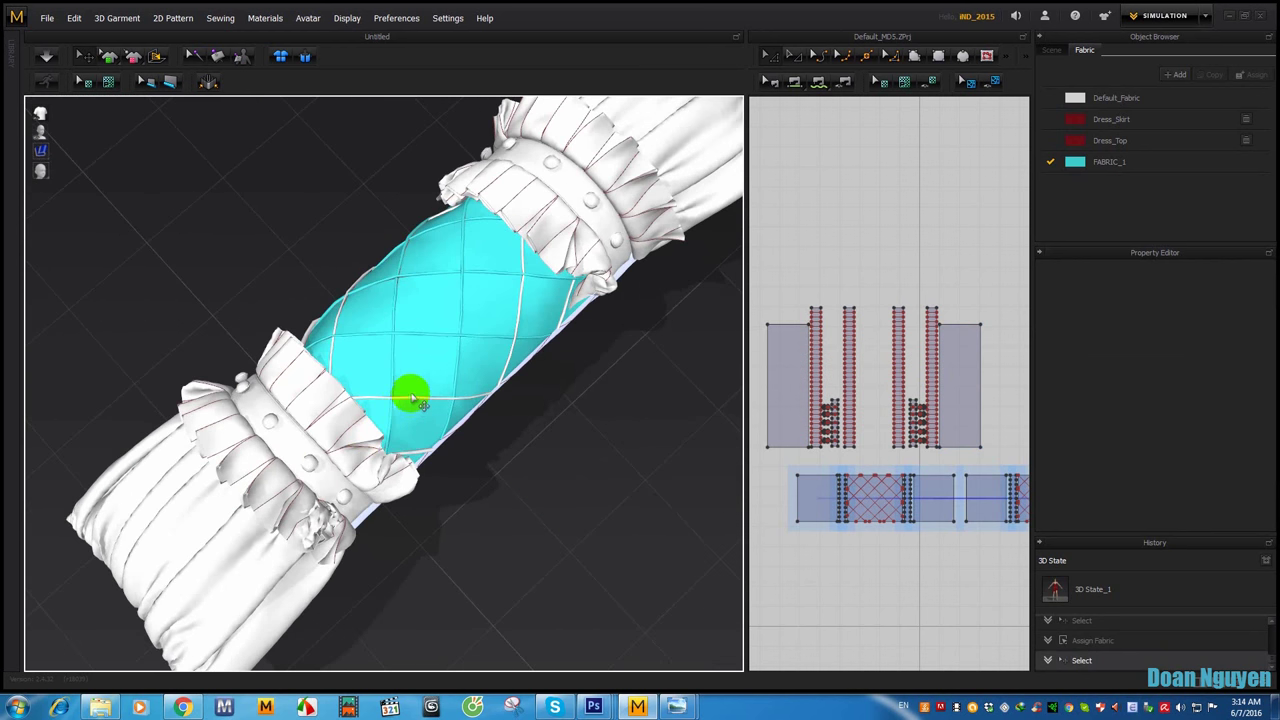
Step: Set several more selected piping lines to Default_Fabric, keep 1.5 mm width, and resimulate
left_click(411, 401)
left_click(286, 386)
mouse_move(511, 368)
right_mouse_down()
mouse_move(286, 386)
mouse_move(543, 366)
mouse_move(518, 400)
right_mouse_up()
left_click(533, 420, "shift")
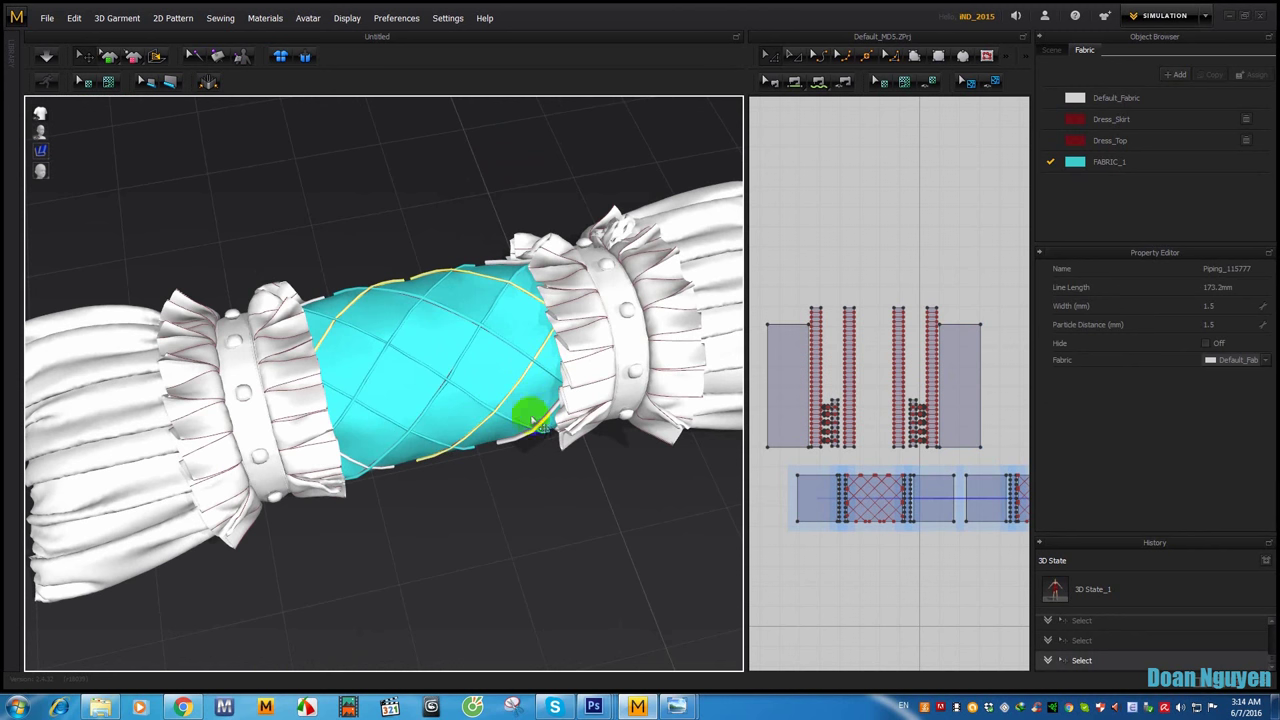
left_click(362, 465, "shift")
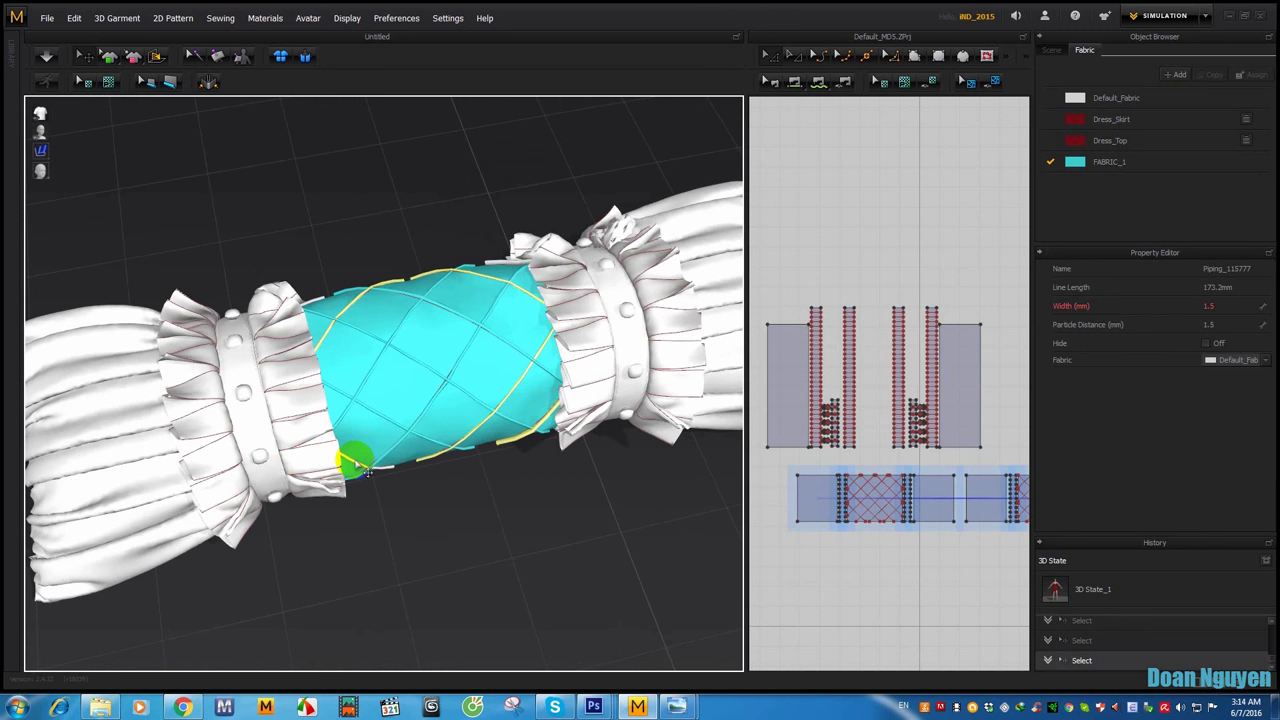
left_click(641, 407, "shift")
left_click(1236, 362)
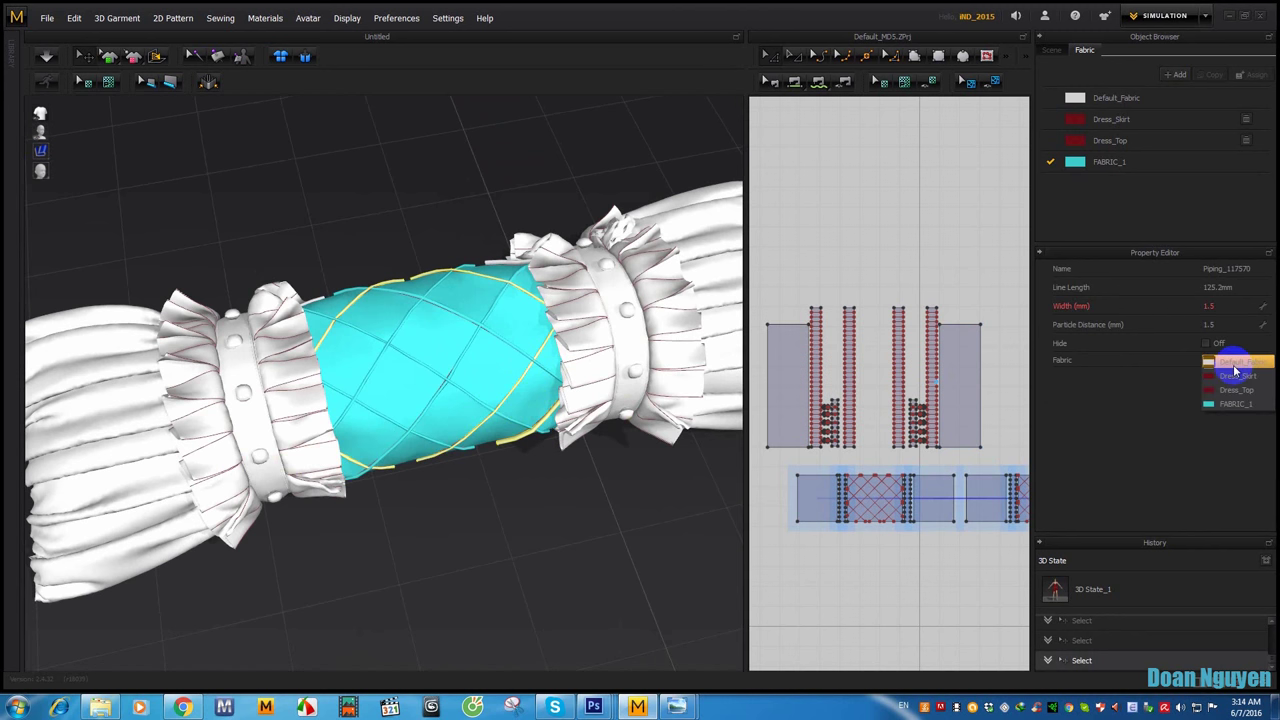
left_click(1235, 366)
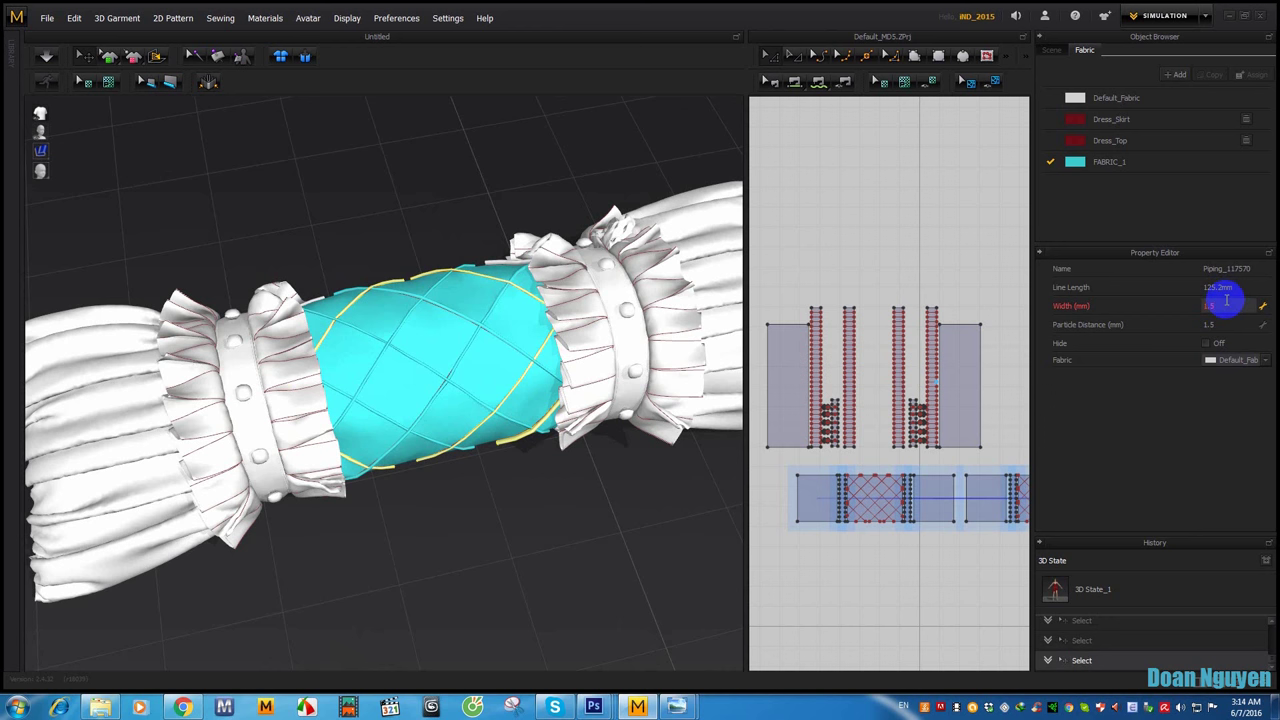
left_click(457, 286)
mouse_move(457, 223)
right_mouse_down()
mouse_move(408, 254)
mouse_move(434, 255)
right_mouse_up()
key("space")
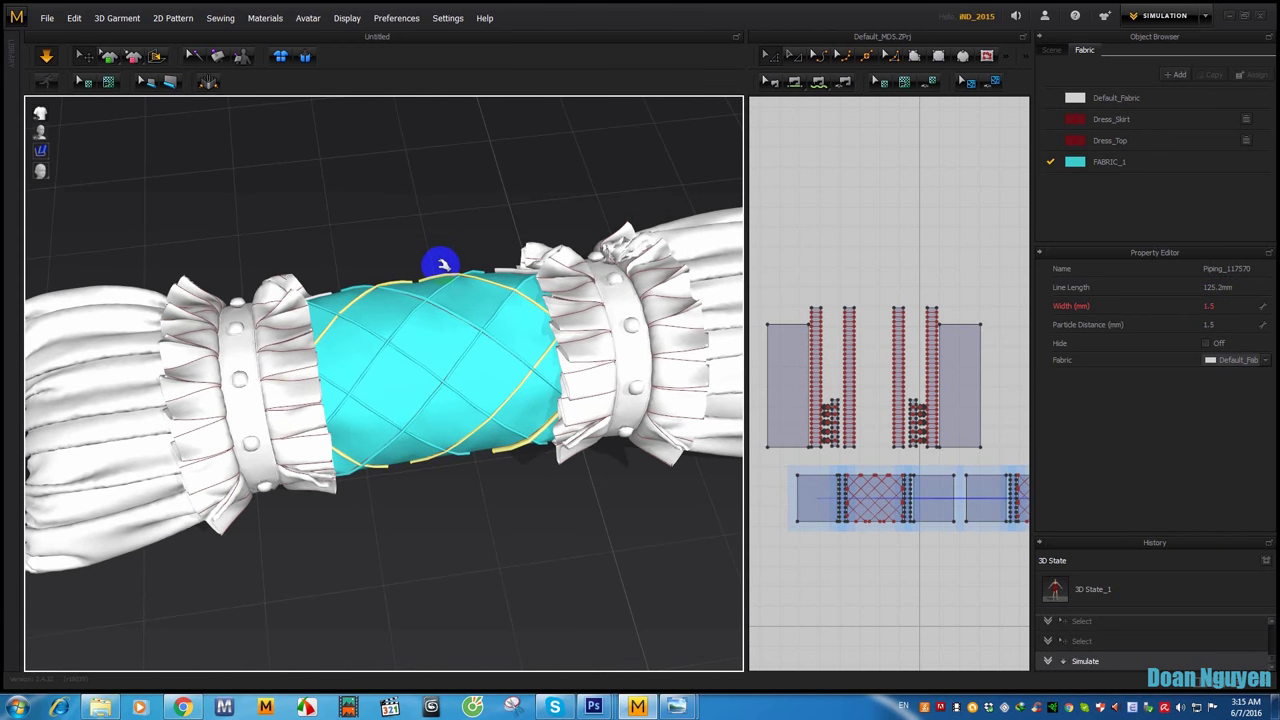
Step: Give two more diagonal piping lines the FABRIC_1 fabric
mouse_move(457, 271)
left_mouse_down()
mouse_move(406, 323)
mouse_move(500, 243)
mouse_move(615, 273)
left_mouse_up()
mouse_move(615, 273)
right_mouse_down()
mouse_move(414, 257)
mouse_move(372, 383)
right_mouse_up()
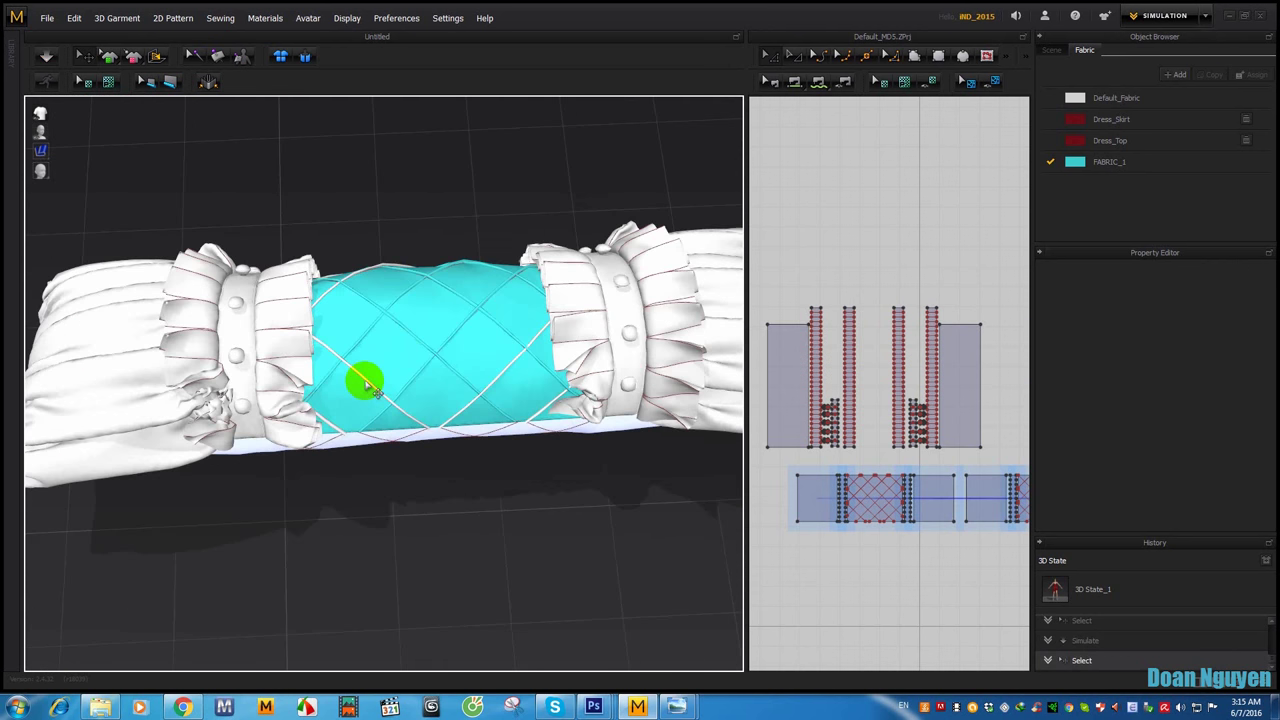
left_click(368, 386)
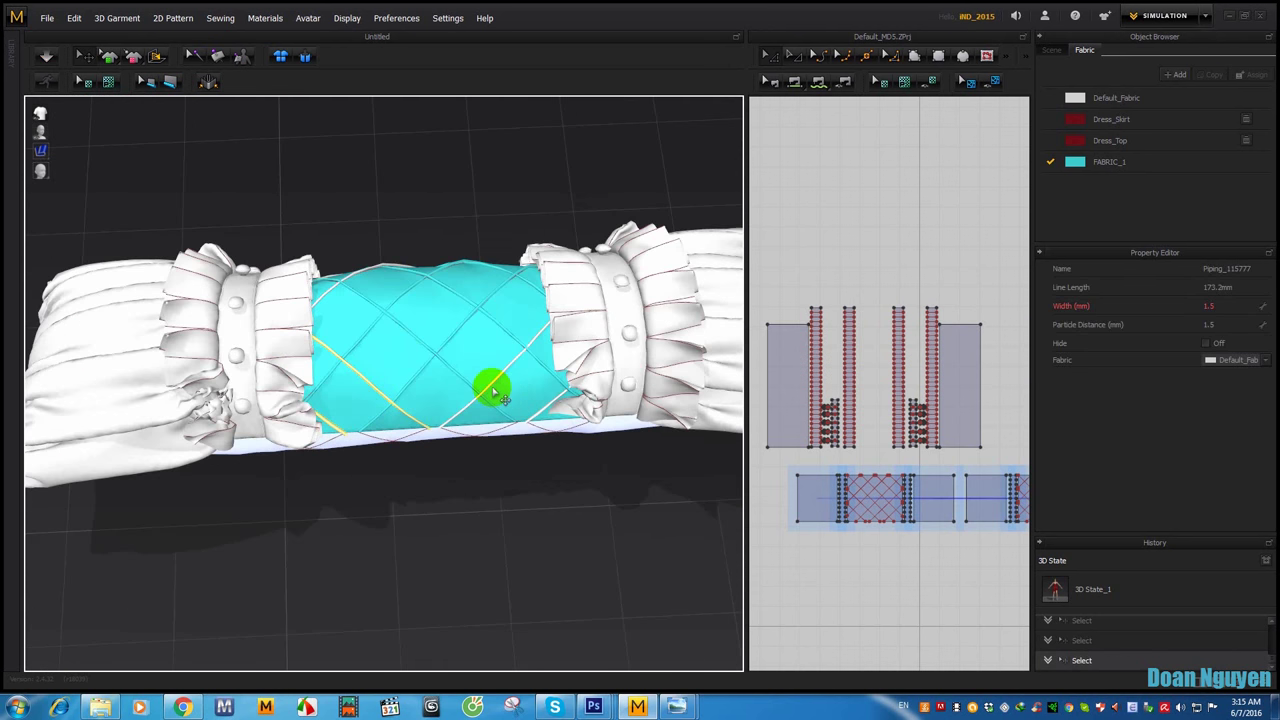
left_click(550, 401, "shift")
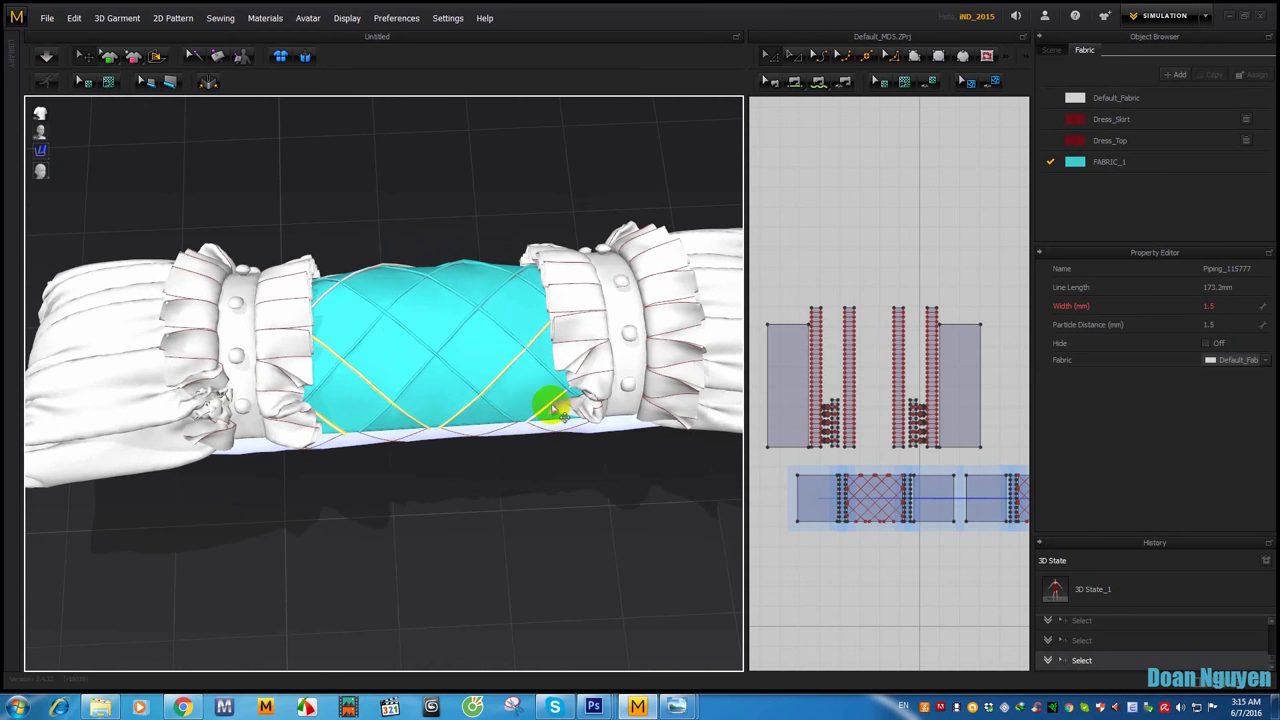
left_click(1232, 360)
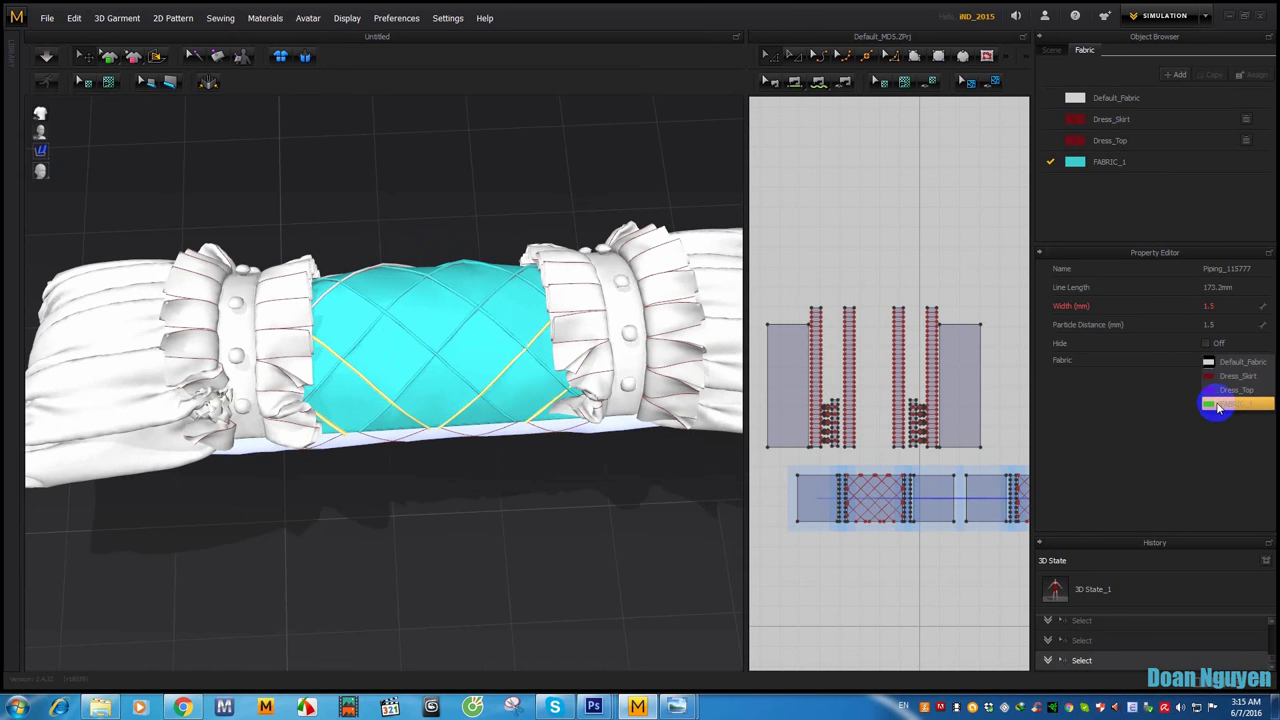
left_click(1217, 407)
left_click(503, 189)
Step: Assign the chosen fabric to the last pair of diagonal quilting piping lines
mouse_move(424, 245)
right_mouse_down()
mouse_move(511, 362)
mouse_move(417, 449)
mouse_move(428, 404)
right_mouse_up()
left_click(405, 398)
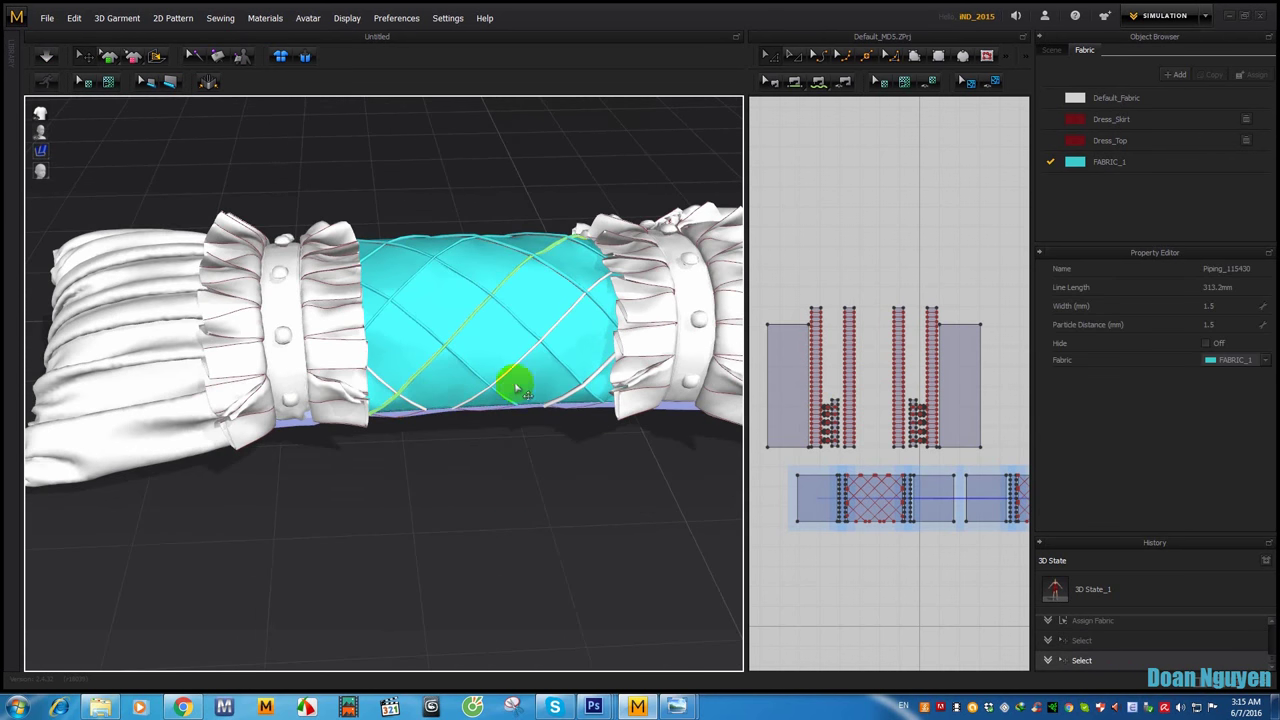
left_click(428, 434)
left_click(509, 372)
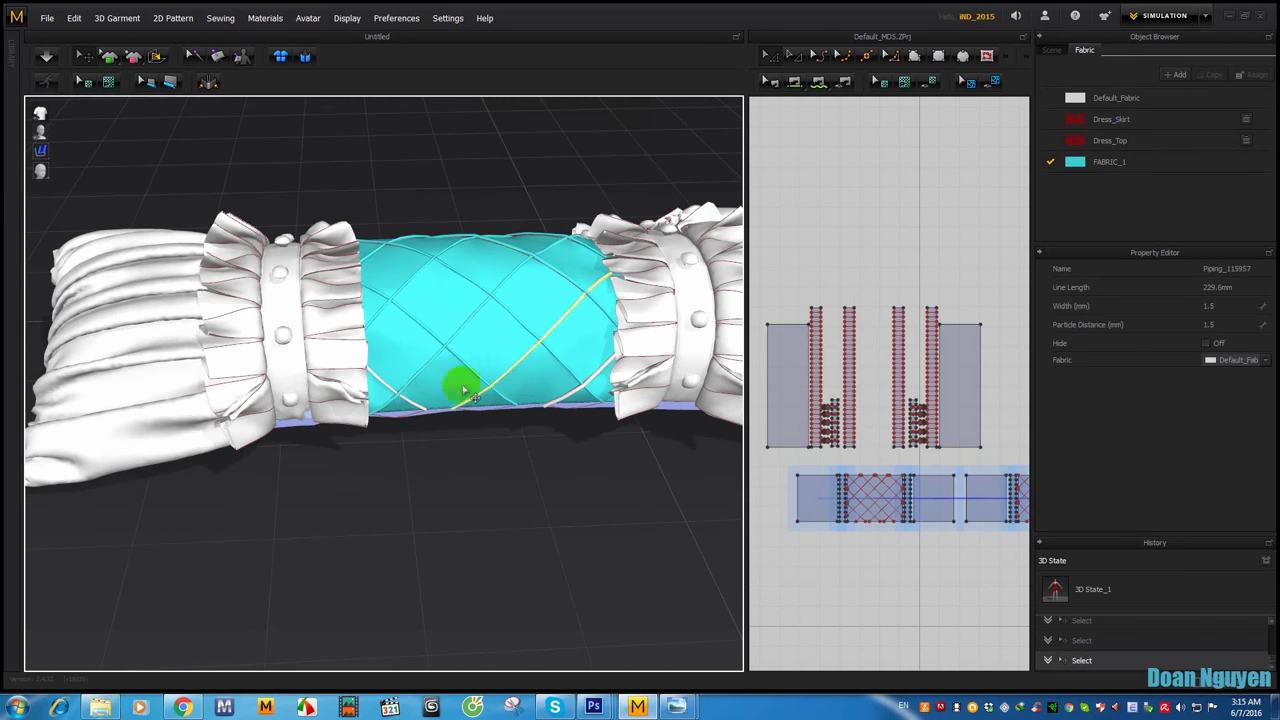
left_click(588, 398)
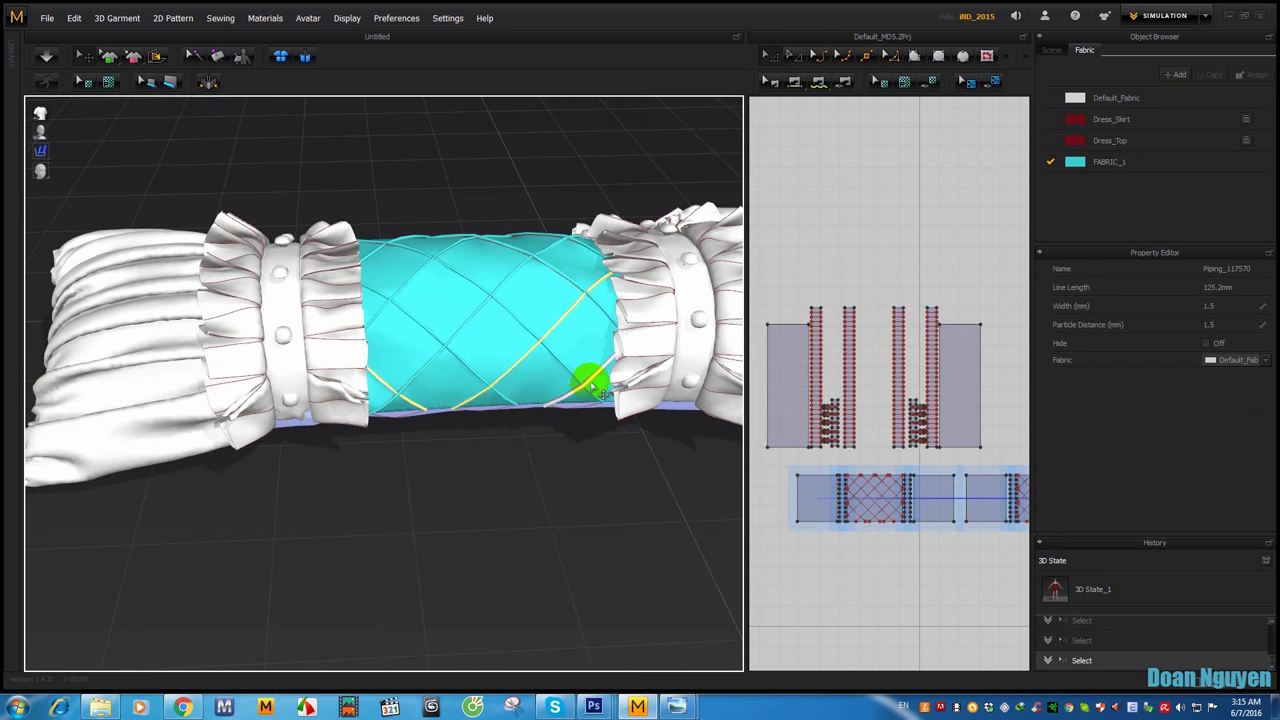
left_click(1215, 360)
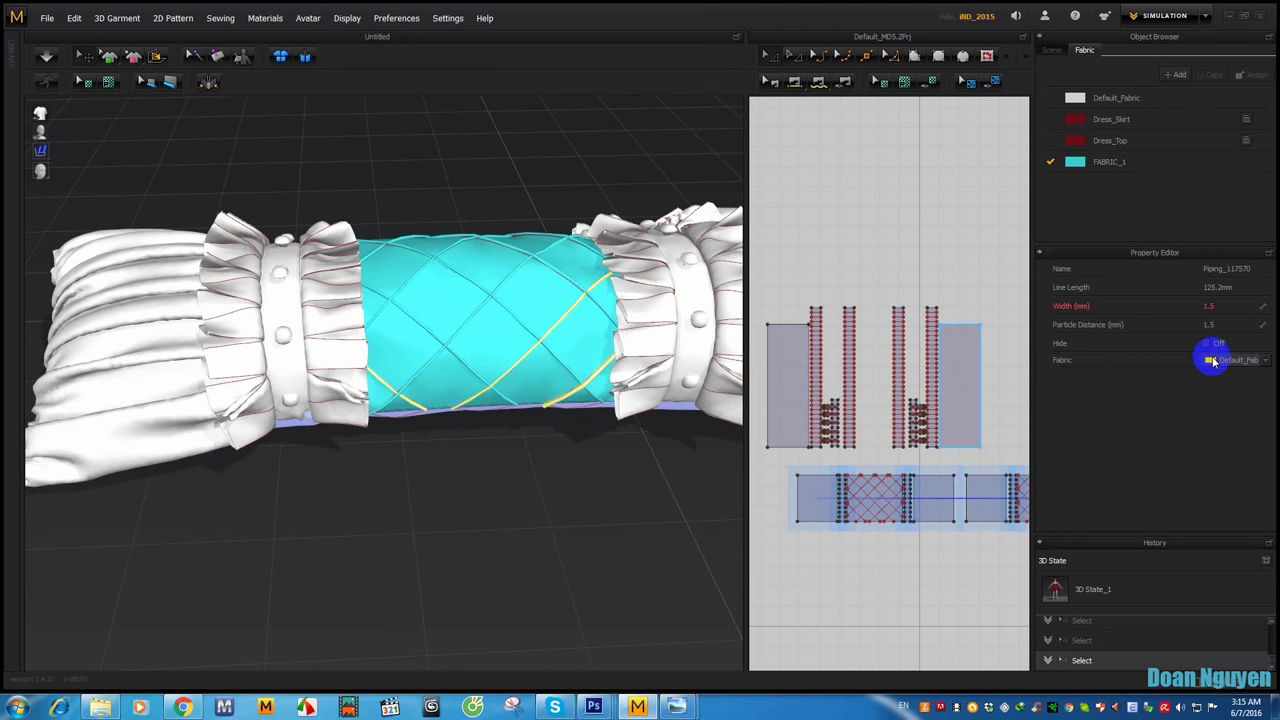
left_click(1213, 380)
Step: Box-select the first cuff's button circles and assign them the teal FABRIC_1
left_click(786, 300)
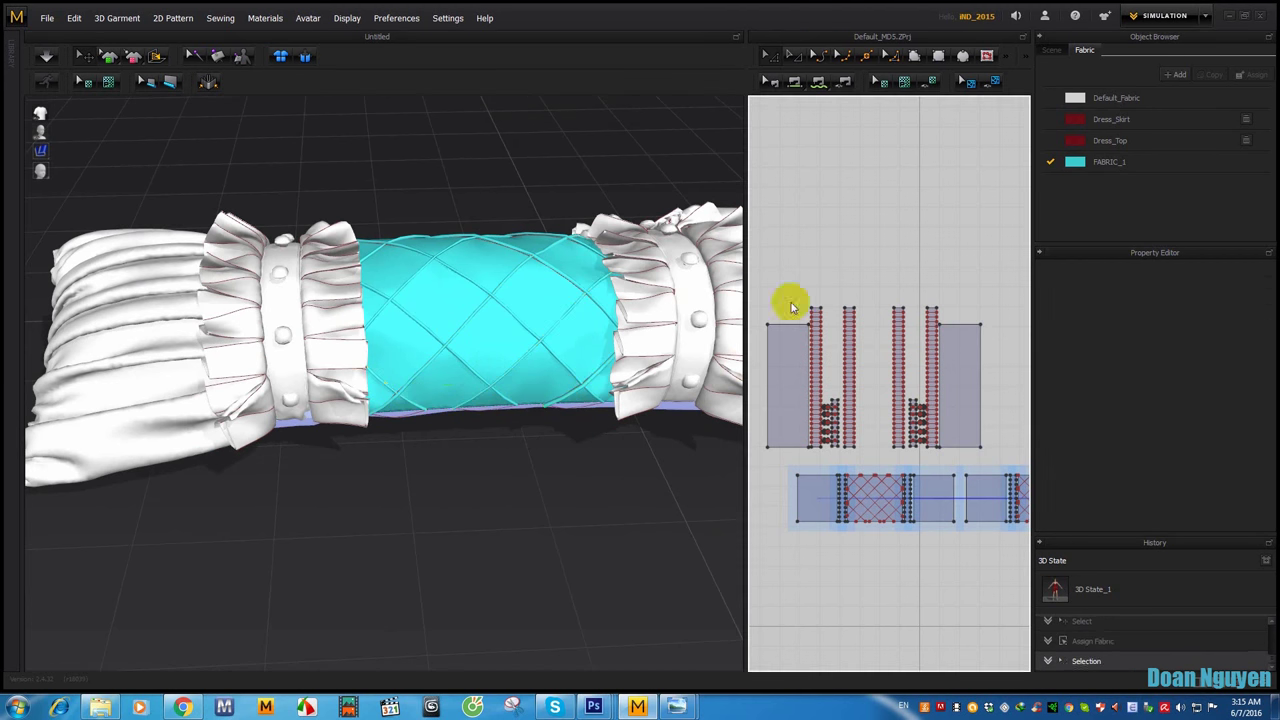
right_click_drag(408, 443, 480, 349)
scroll(920, 257, "up", 1)
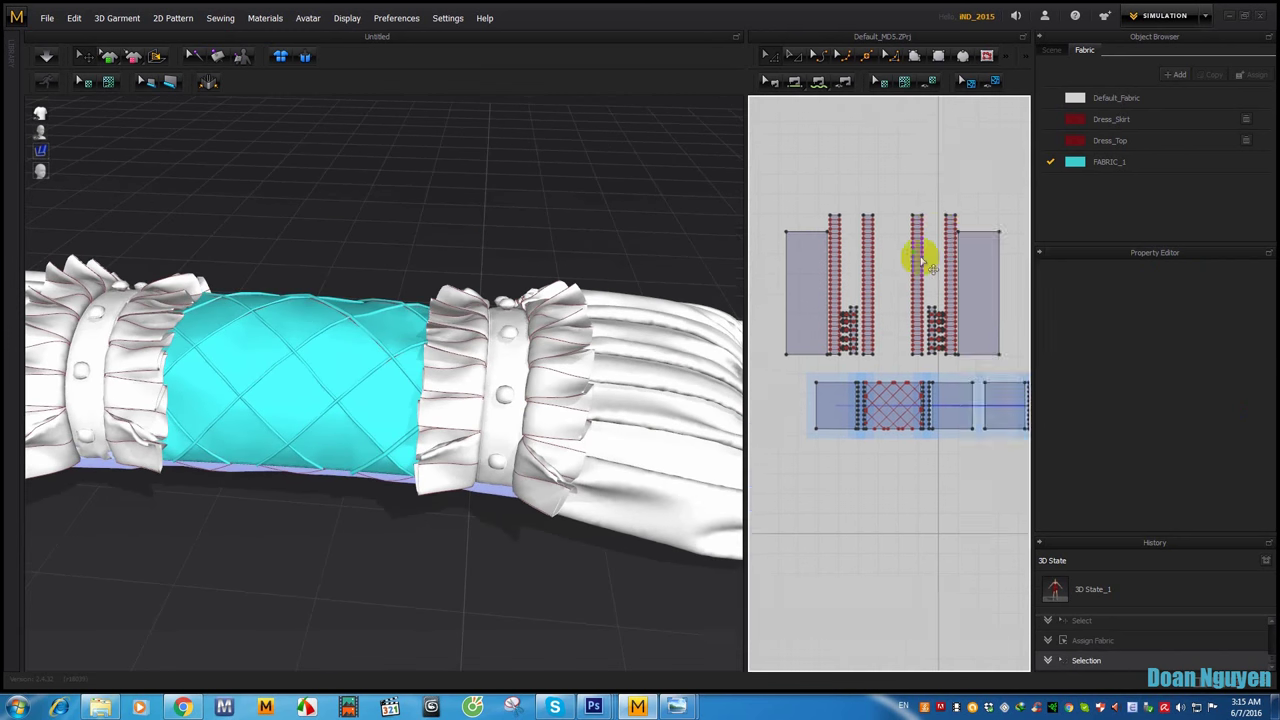
scroll(952, 376, "up", 3)
right_click_drag(952, 376, 786, 294)
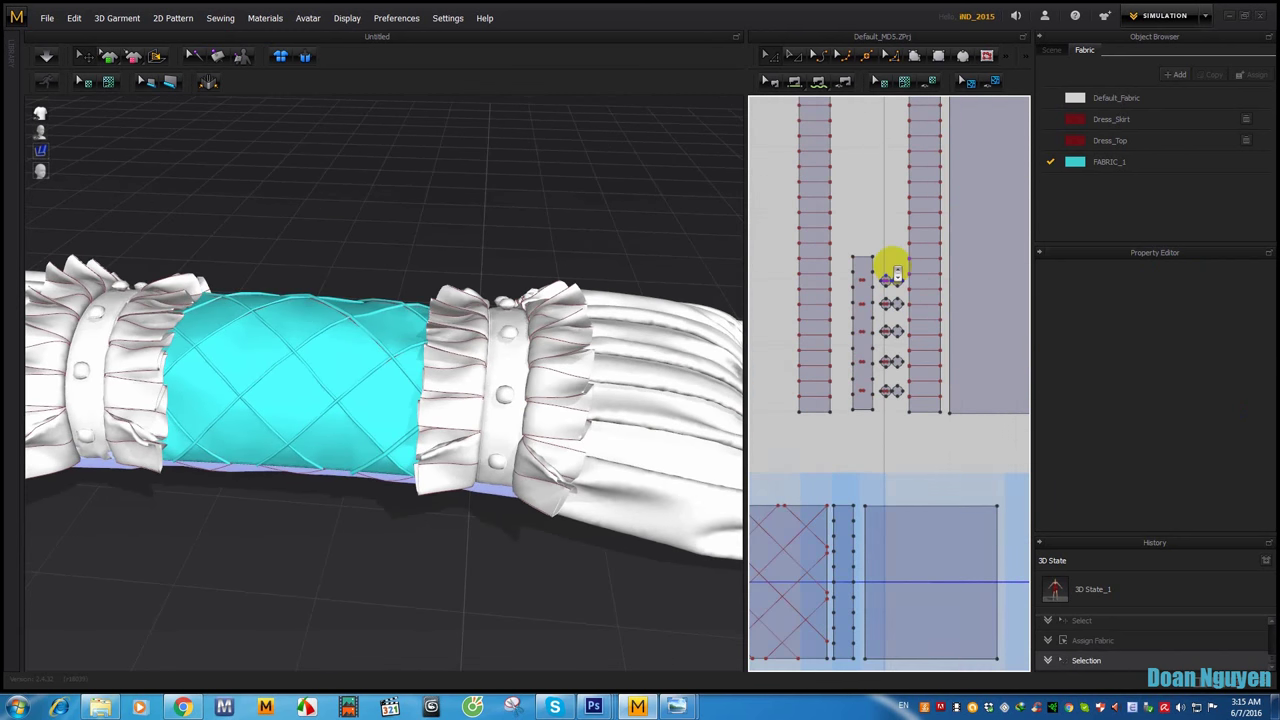
scroll(894, 263, "up", 5)
left_click_drag(868, 450, 821, 612)
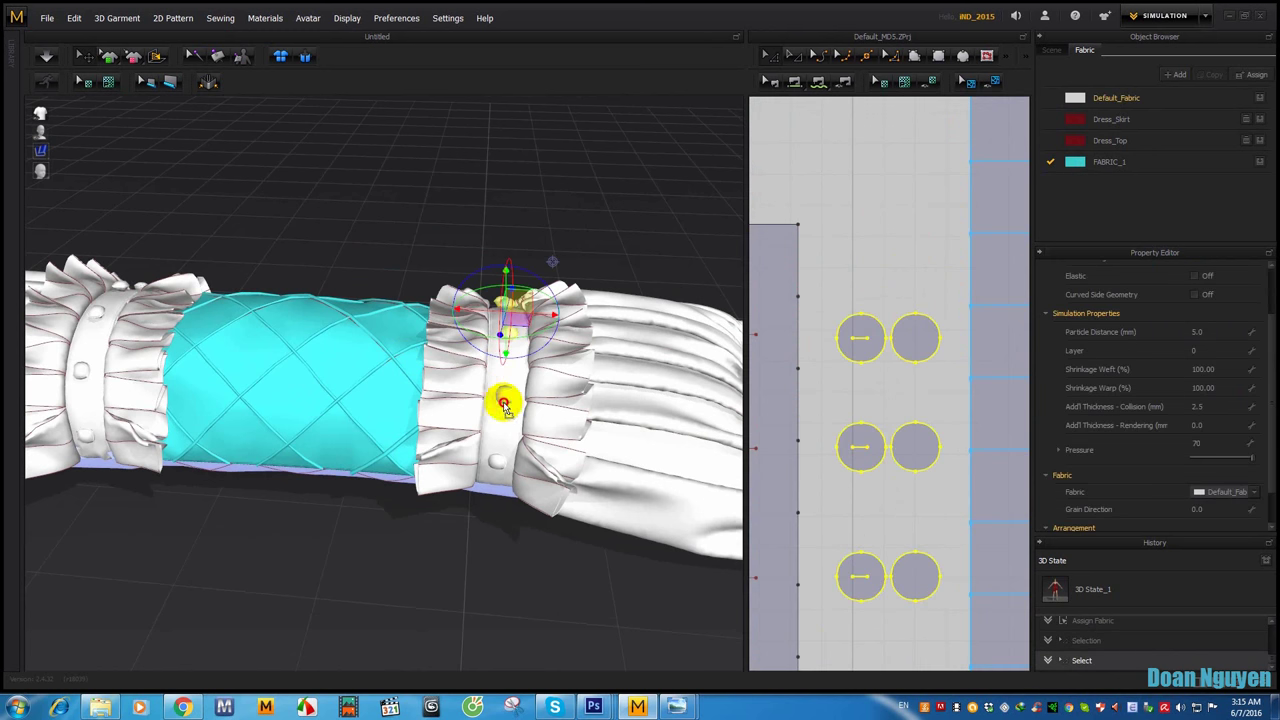
left_click(603, 214)
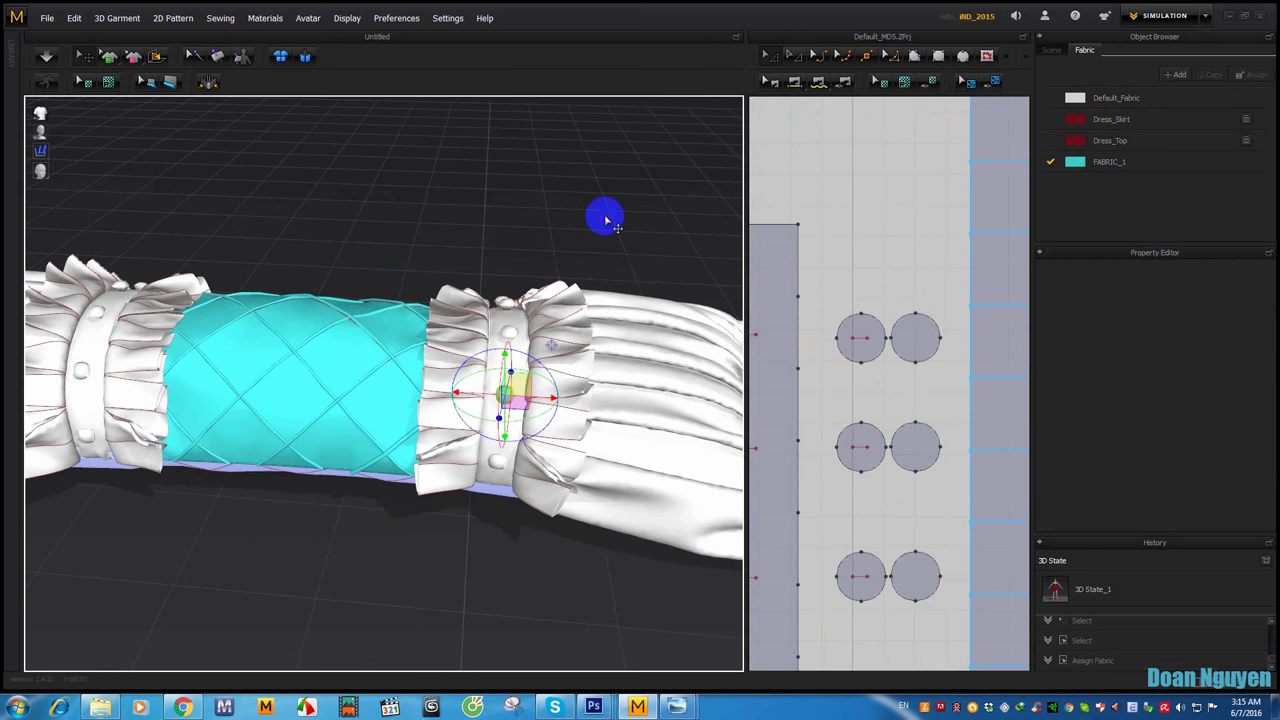
left_click(855, 484)
scroll(855, 484, "down", 3)
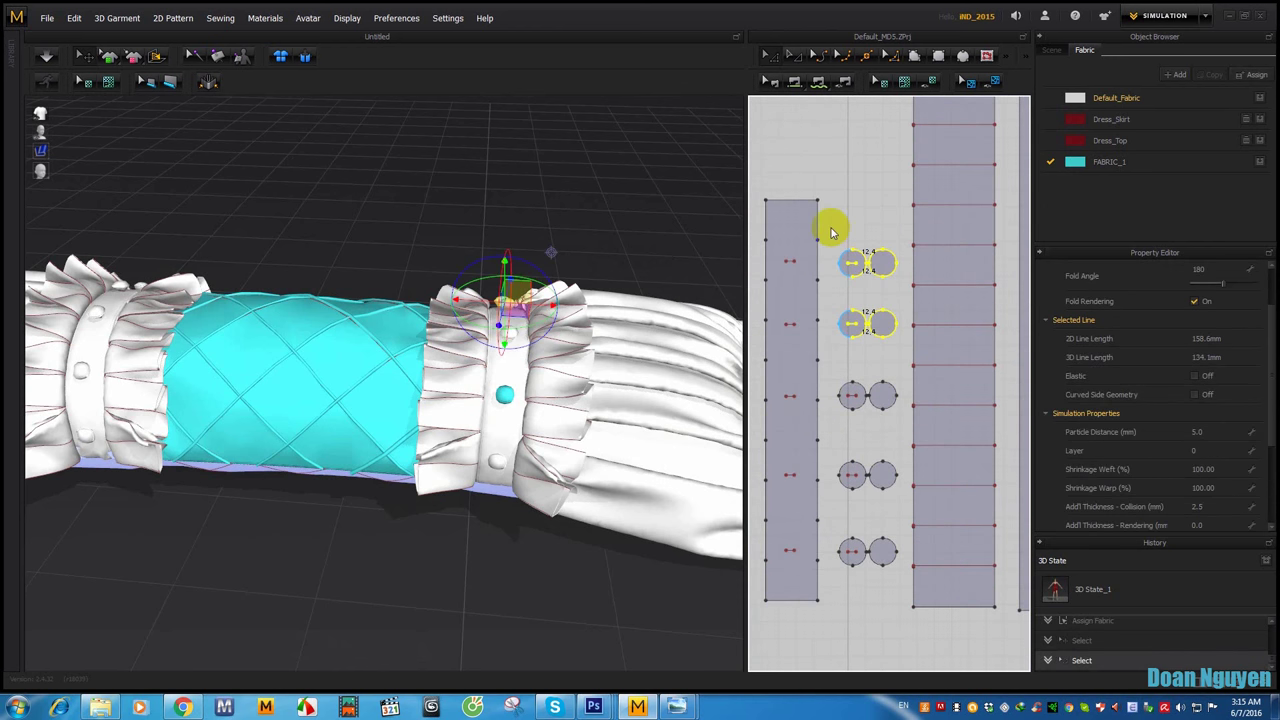
left_click_drag(832, 229, 900, 574)
left_click(942, 268)
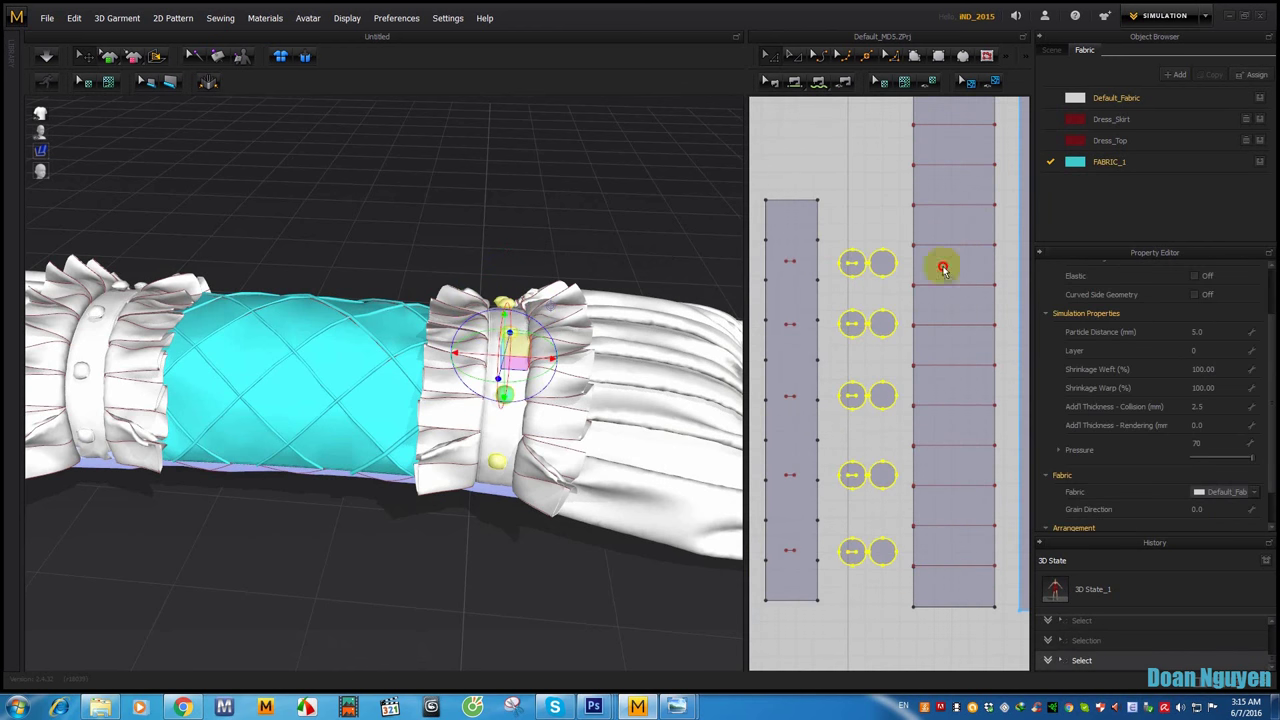
left_click(874, 177)
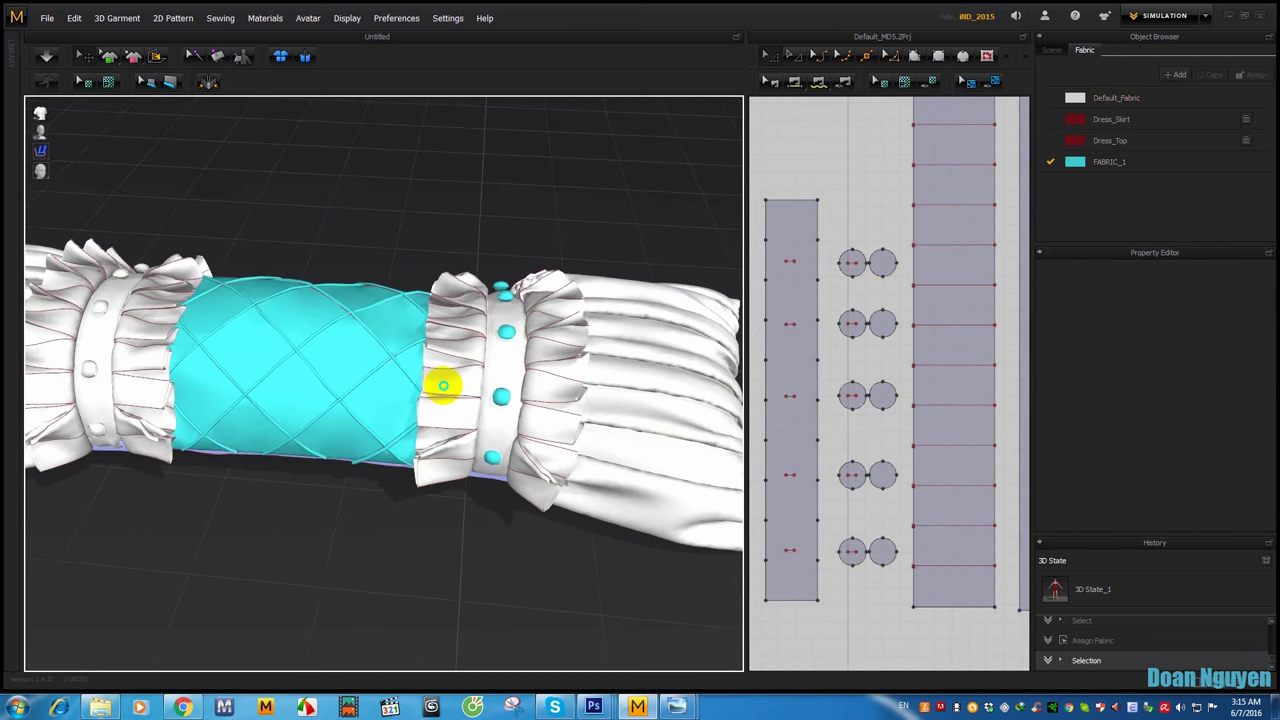
Step: Assign FABRIC_1 to the other cuff's button circles as well
right_click_drag(443, 380, 826, 285)
scroll(826, 285, "down", 3)
scroll(929, 300, "down", 3)
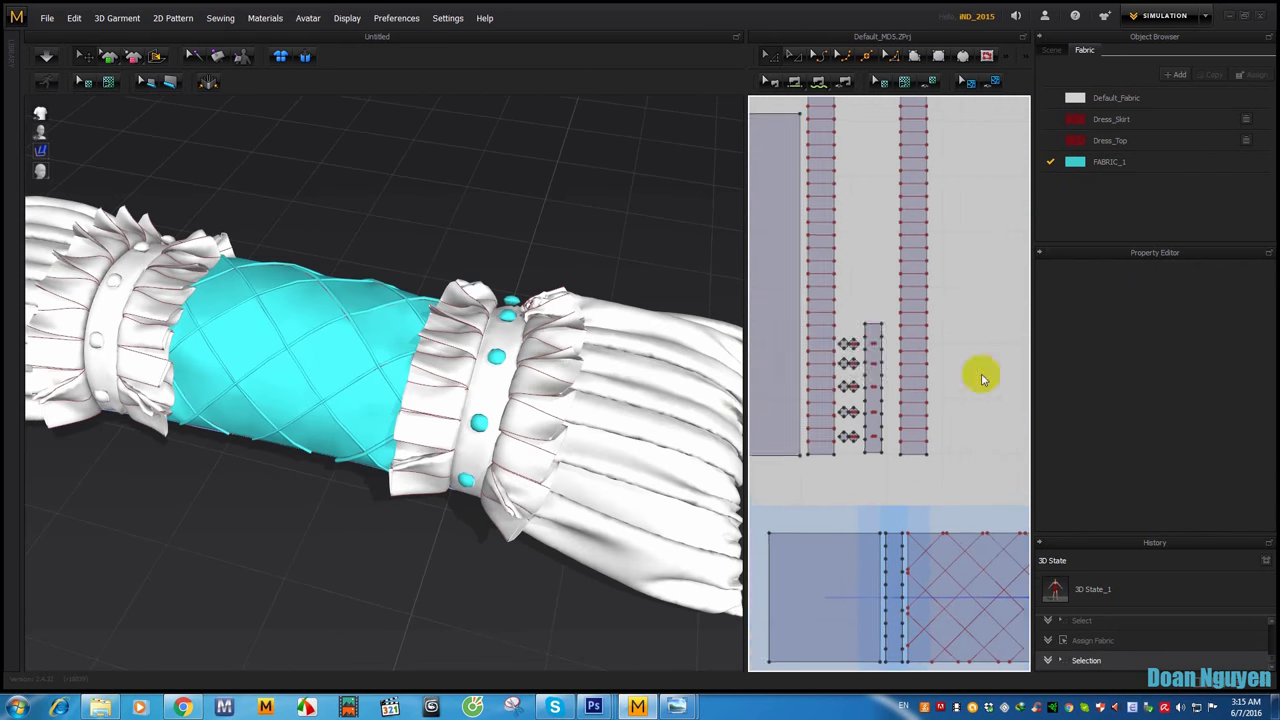
scroll(980, 374, "down", 2)
scroll(922, 357, "up", 2)
scroll(866, 406, "up", 2)
scroll(871, 291, "up", 2)
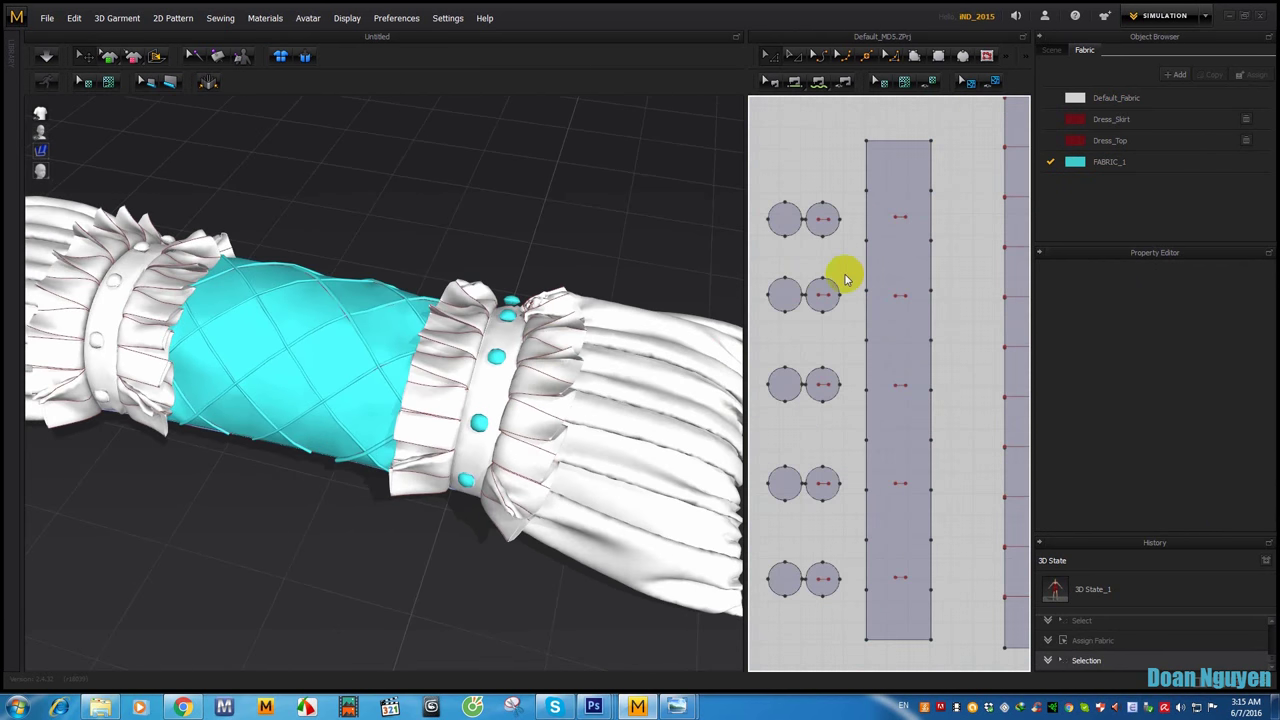
scroll(846, 274, "up", 2)
mouse_move(843, 186)
left_mouse_down()
mouse_move(929, 538)
mouse_move(975, 535)
left_mouse_up()
left_click(871, 210)
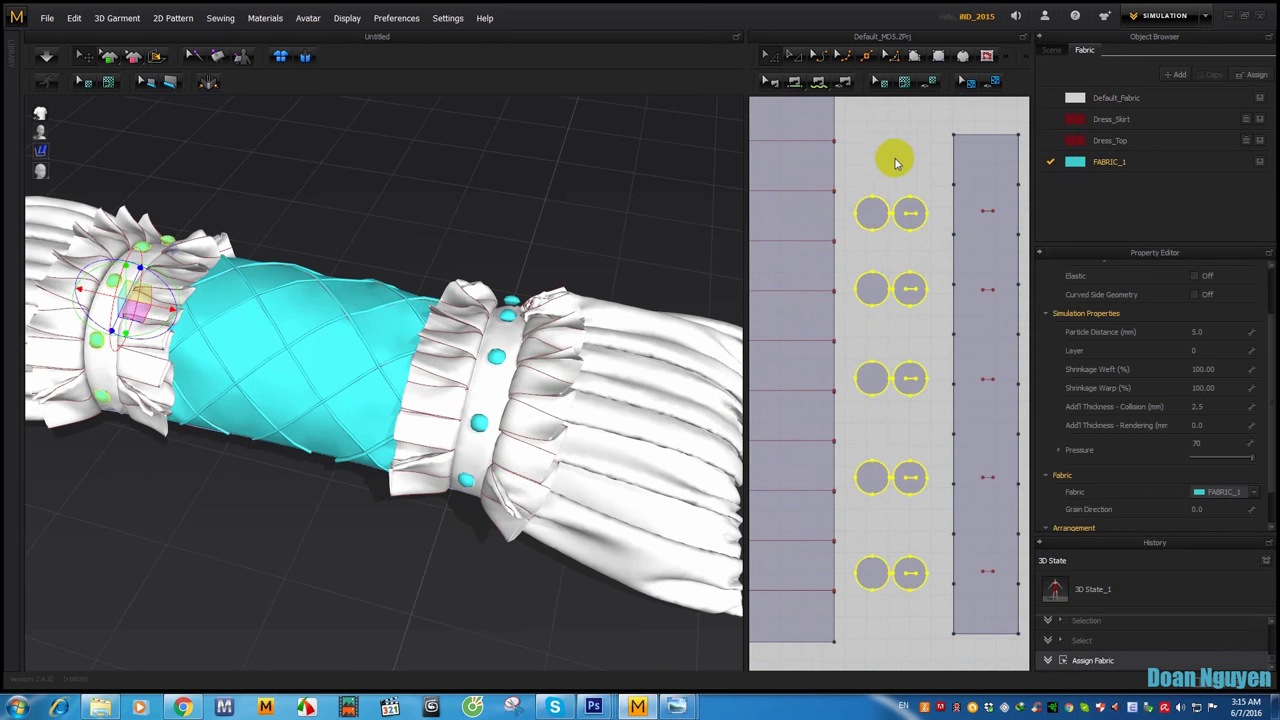
left_click(909, 152)
right_click_drag(400, 257, 432, 312)
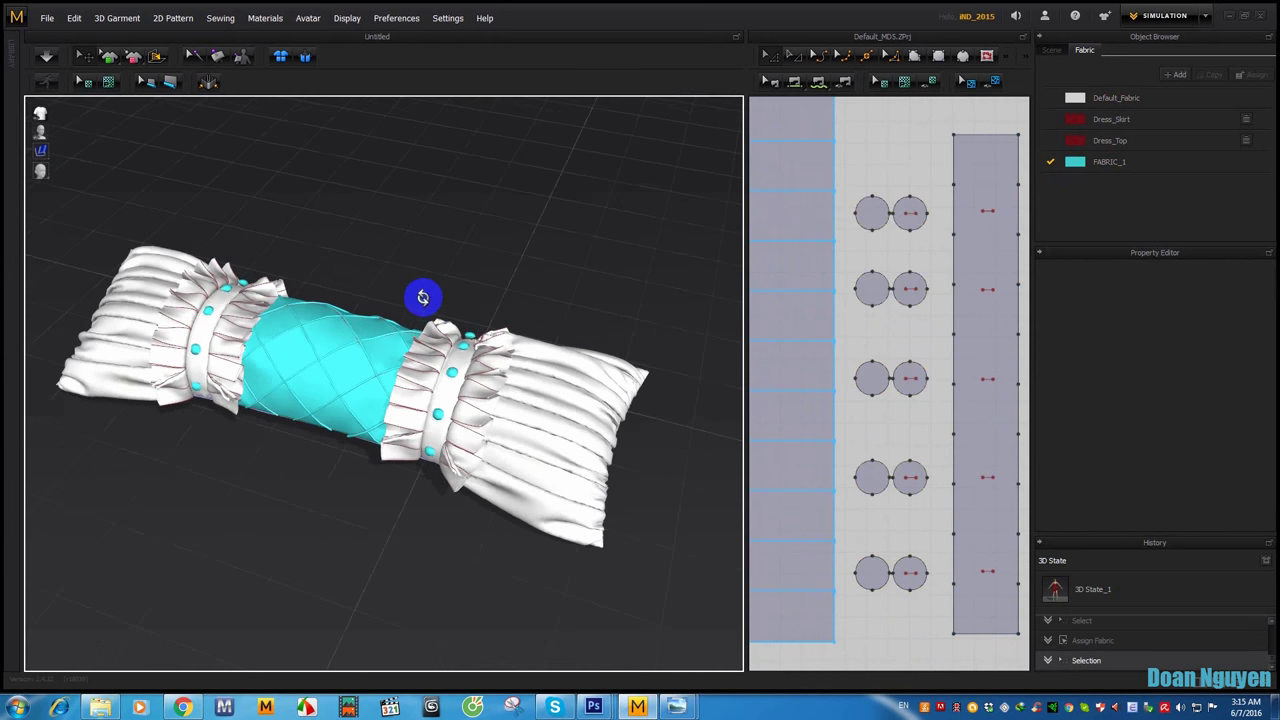
left_click(593, 706)
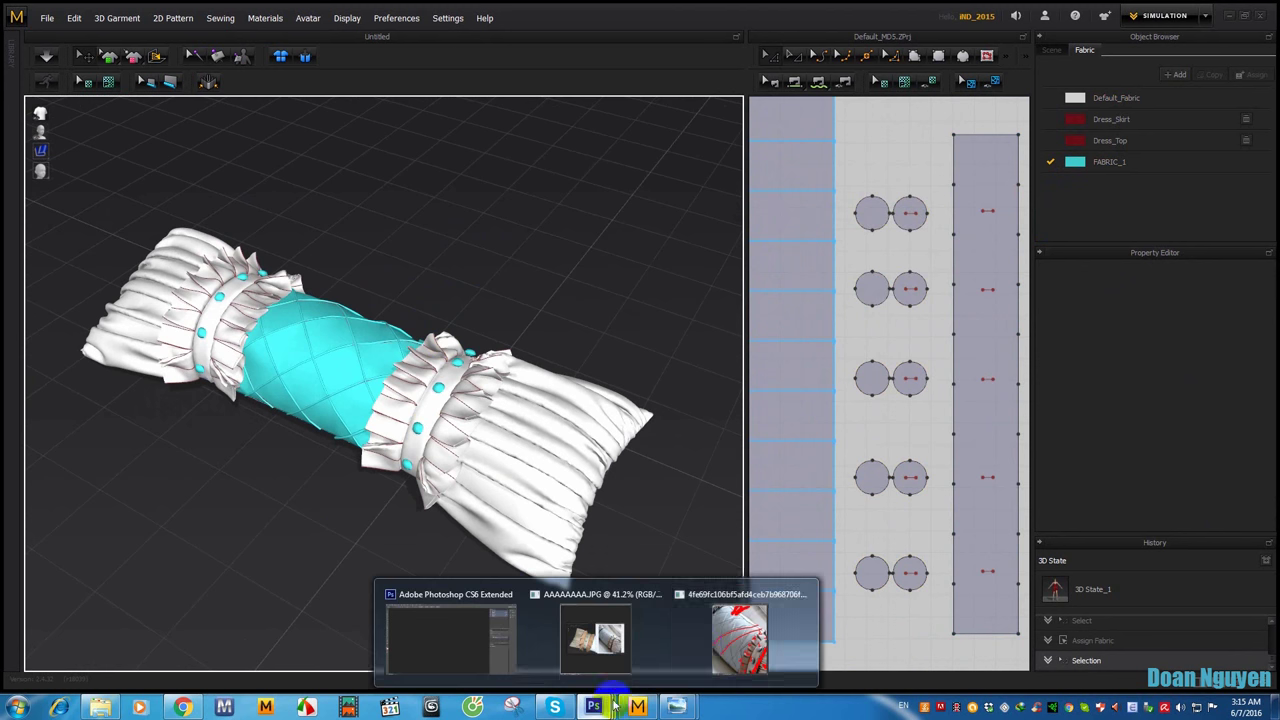
left_click(712, 646)
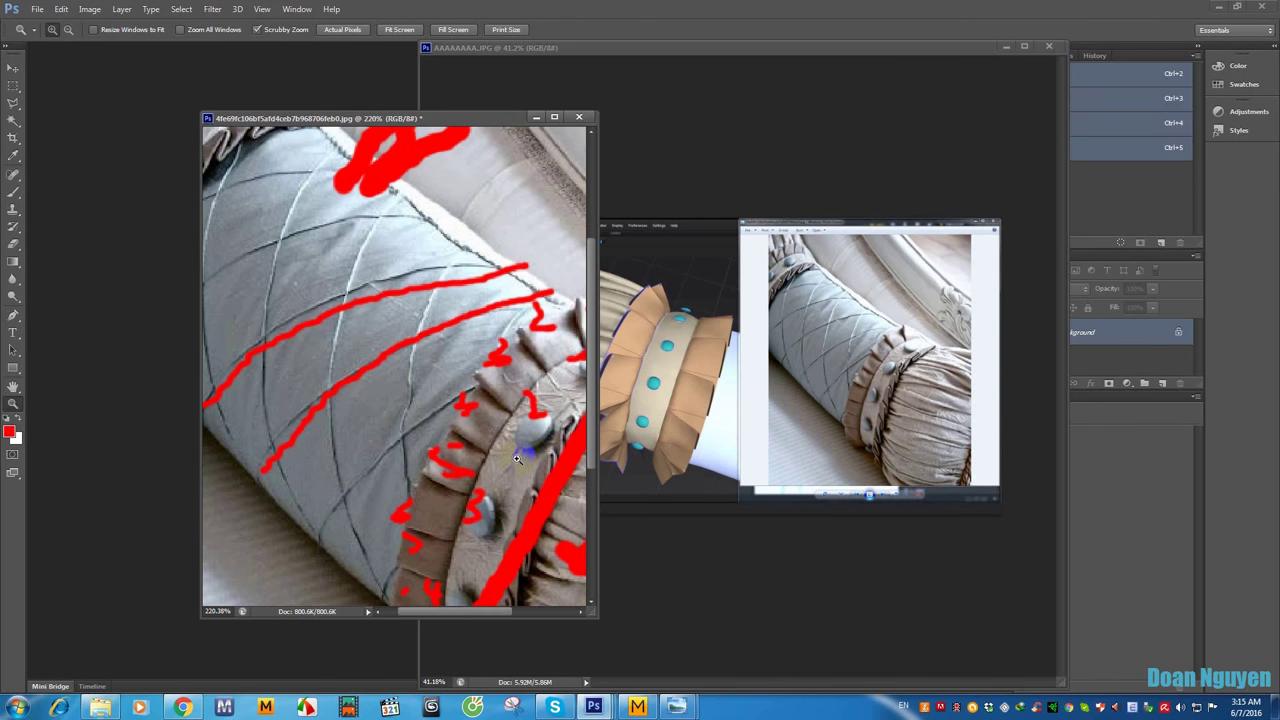
left_click_drag(517, 458, 381, 387)
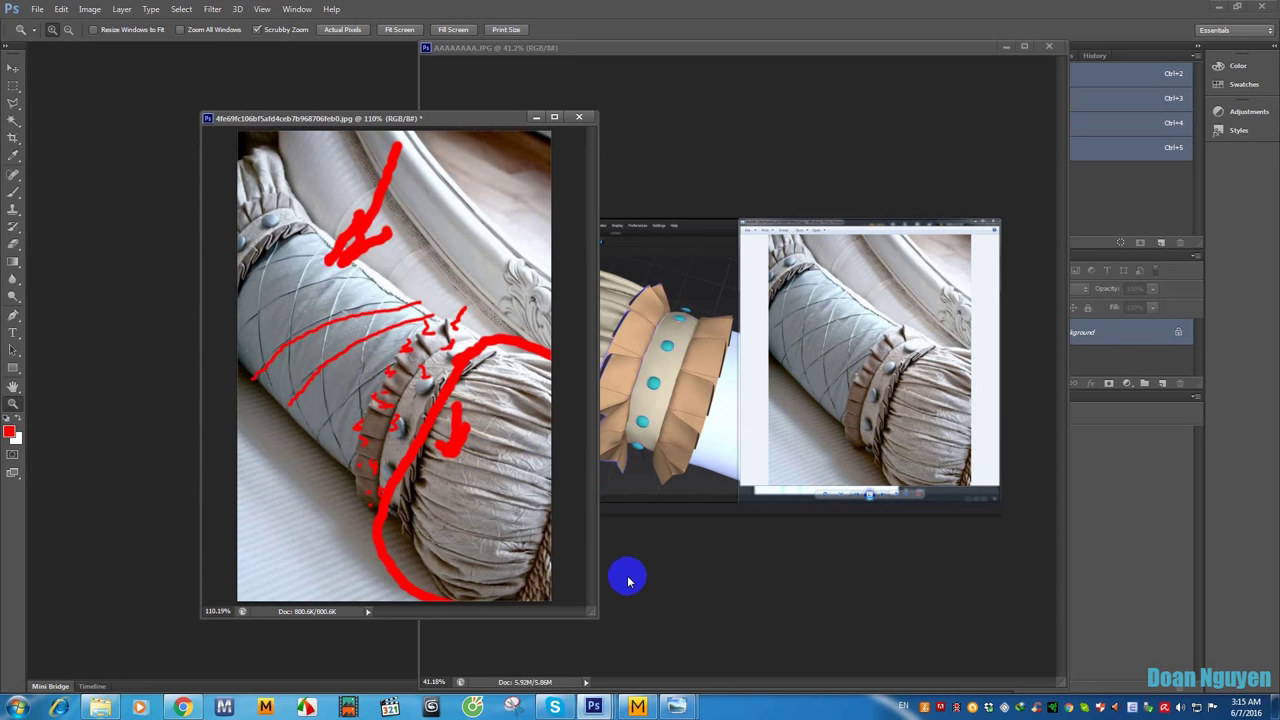
left_click(241, 614)
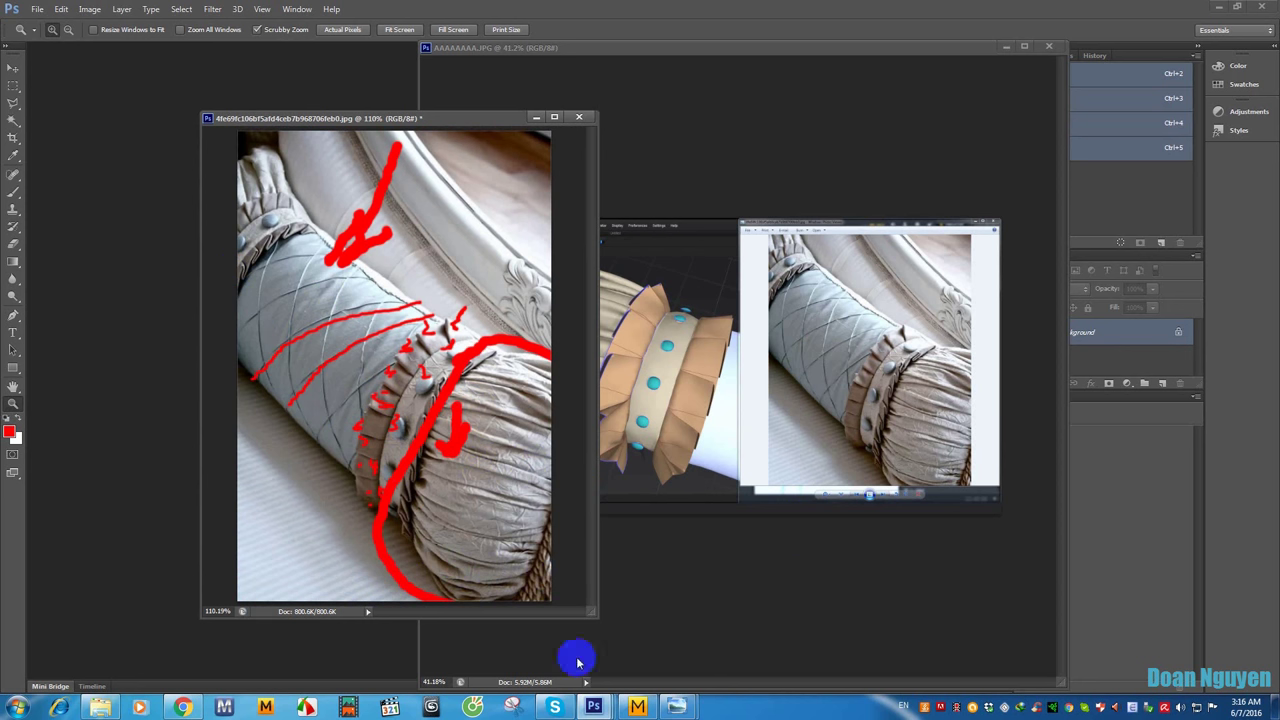
left_click(637, 707)
Step: Add FABRIC_2 and set its colour to a slightly darkened light tan
scroll(880, 560, "down", 3)
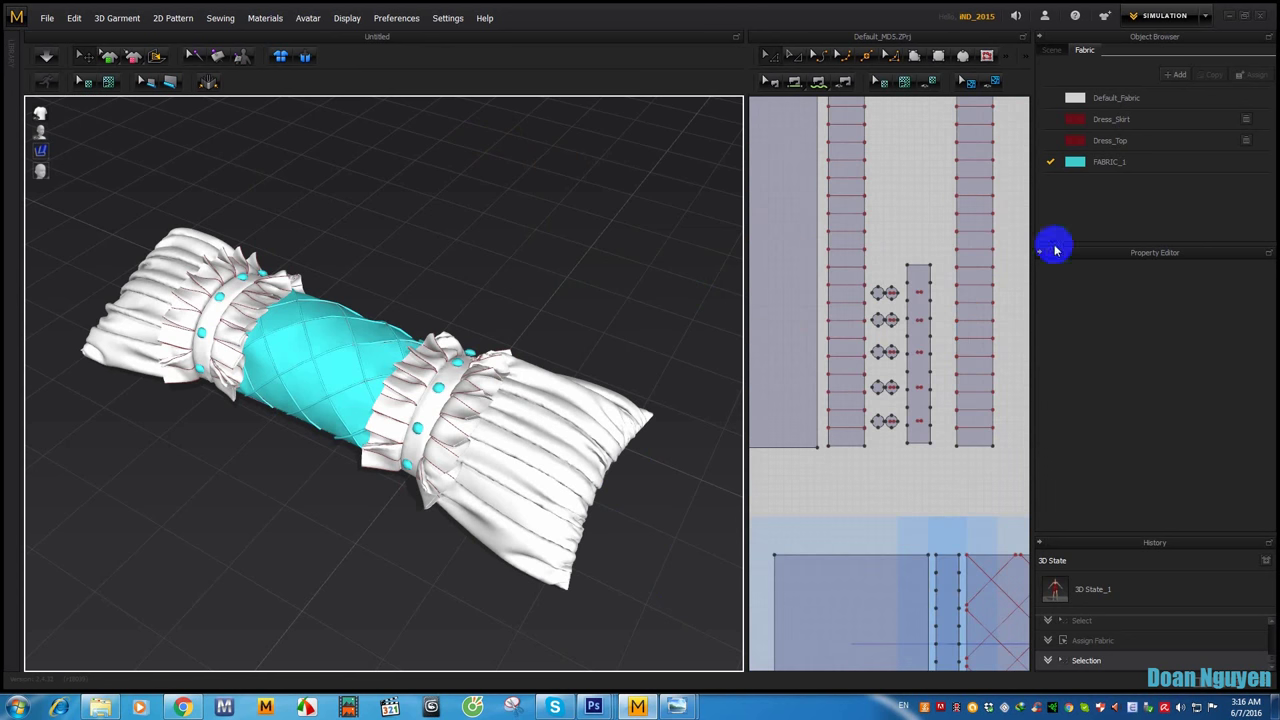
left_click(1180, 76)
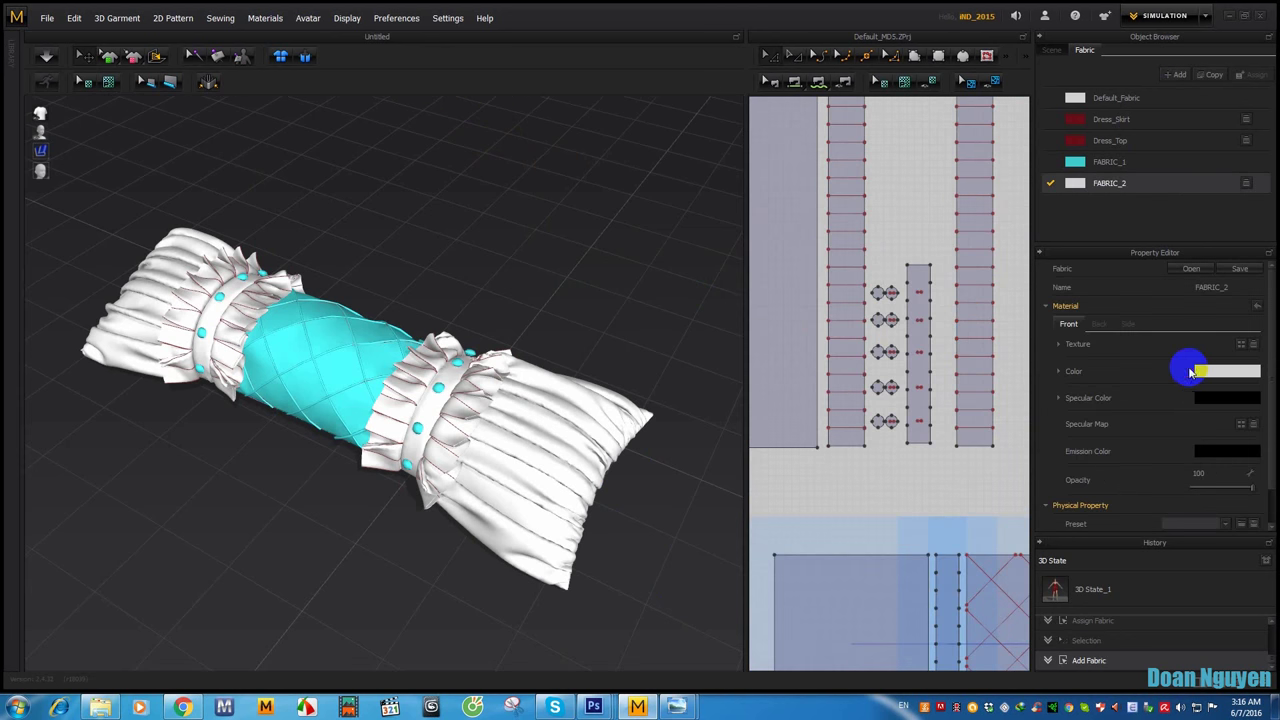
left_click(583, 376)
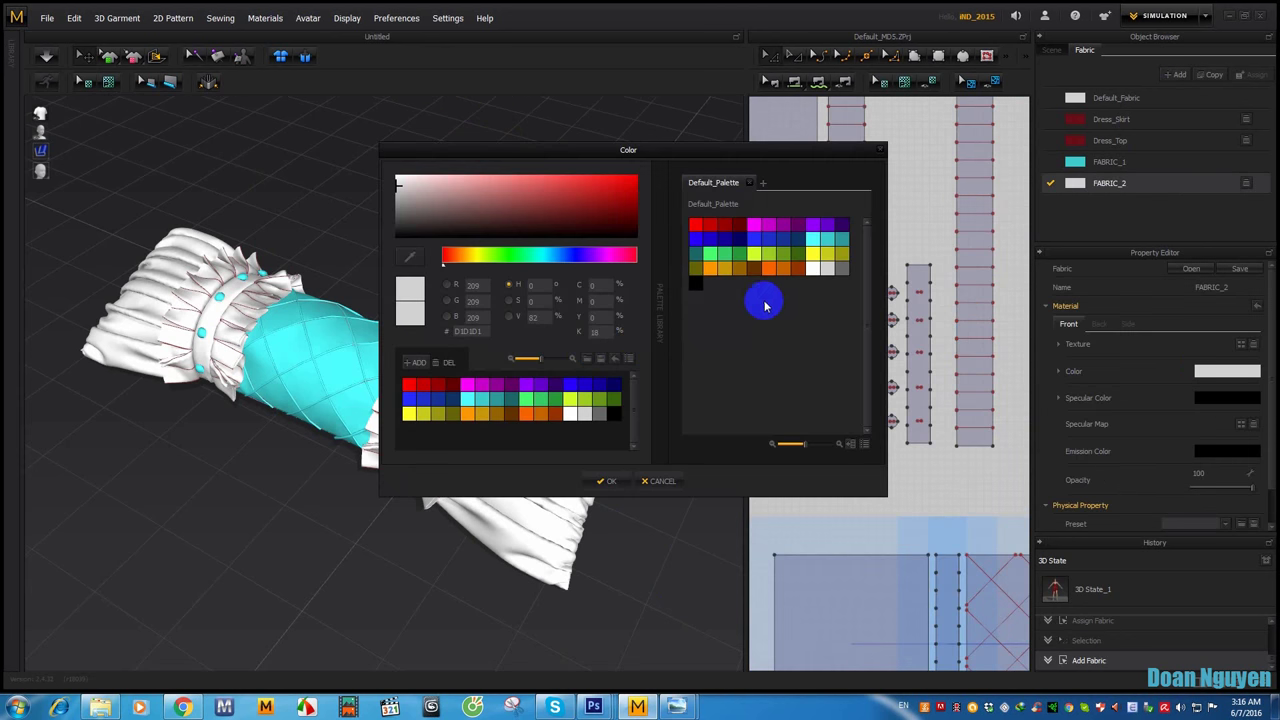
left_click(497, 418)
left_click(488, 195)
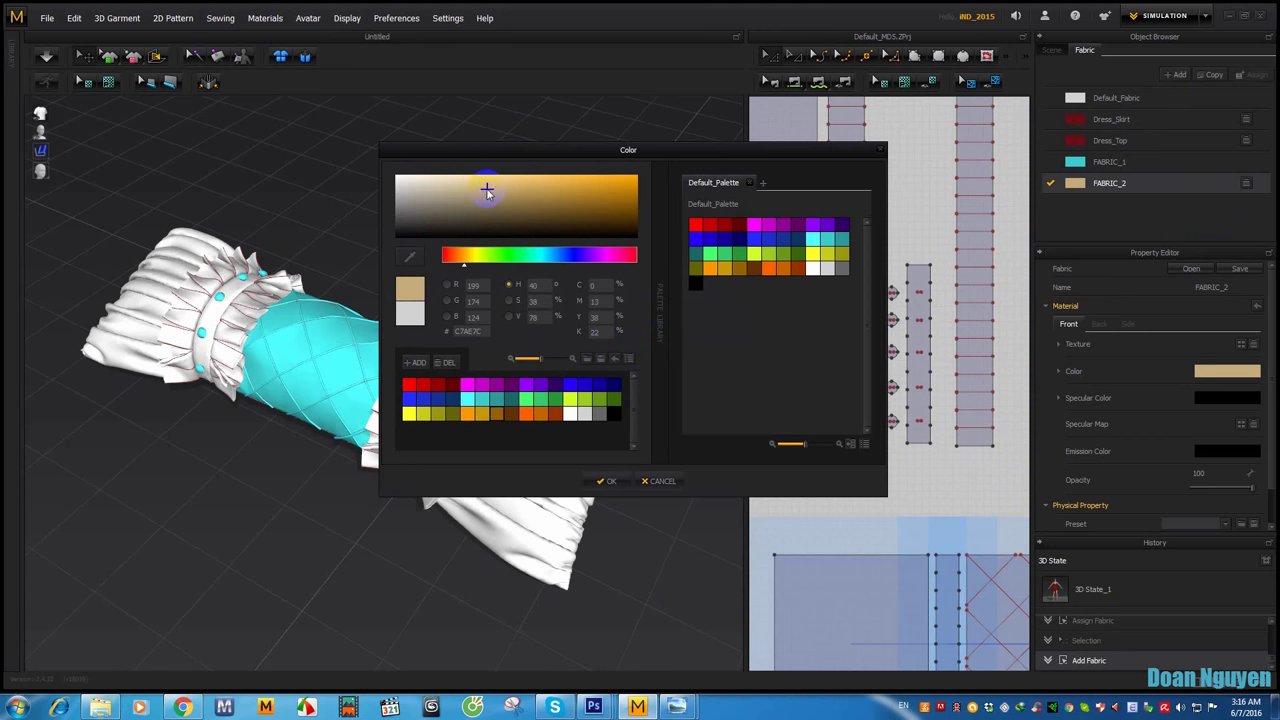
left_click_drag(487, 191, 509, 197)
left_click(606, 481)
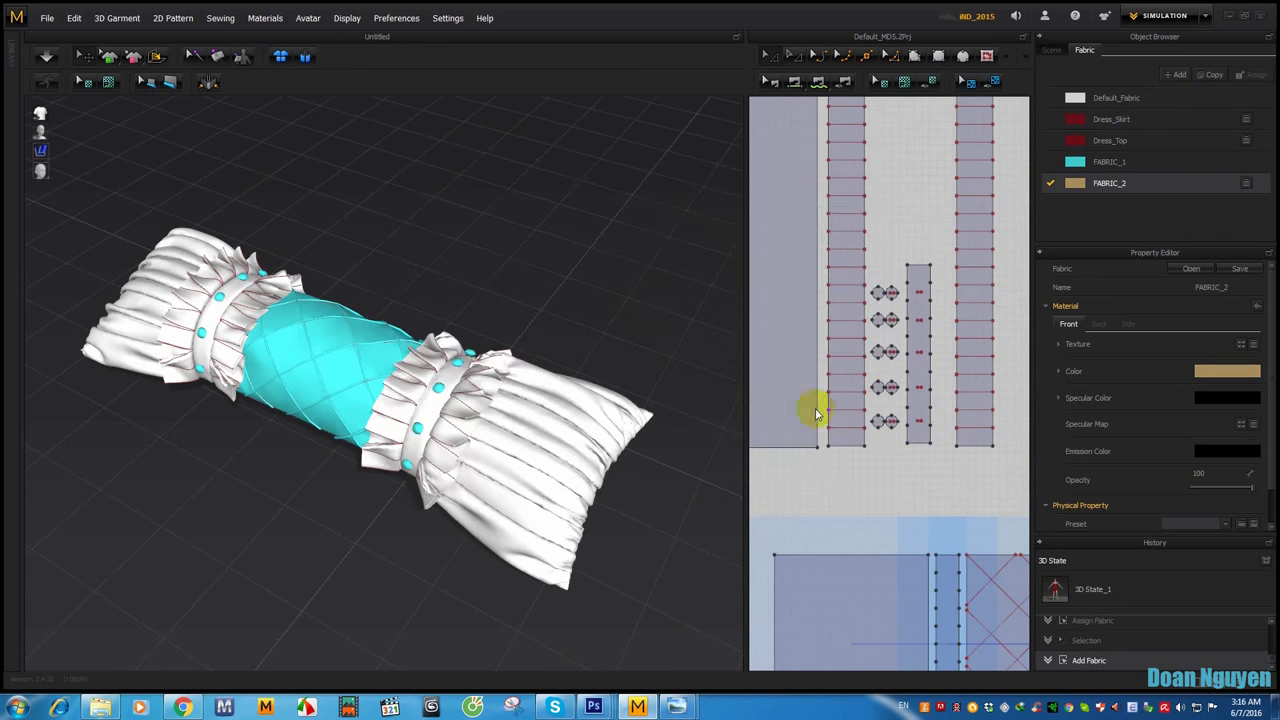
Step: Bring the cuff band strips into view and select the left band strip
scroll(914, 366, "down", 2)
scroll(928, 355, "down", 3)
middle_click_drag(928, 355, 863, 400)
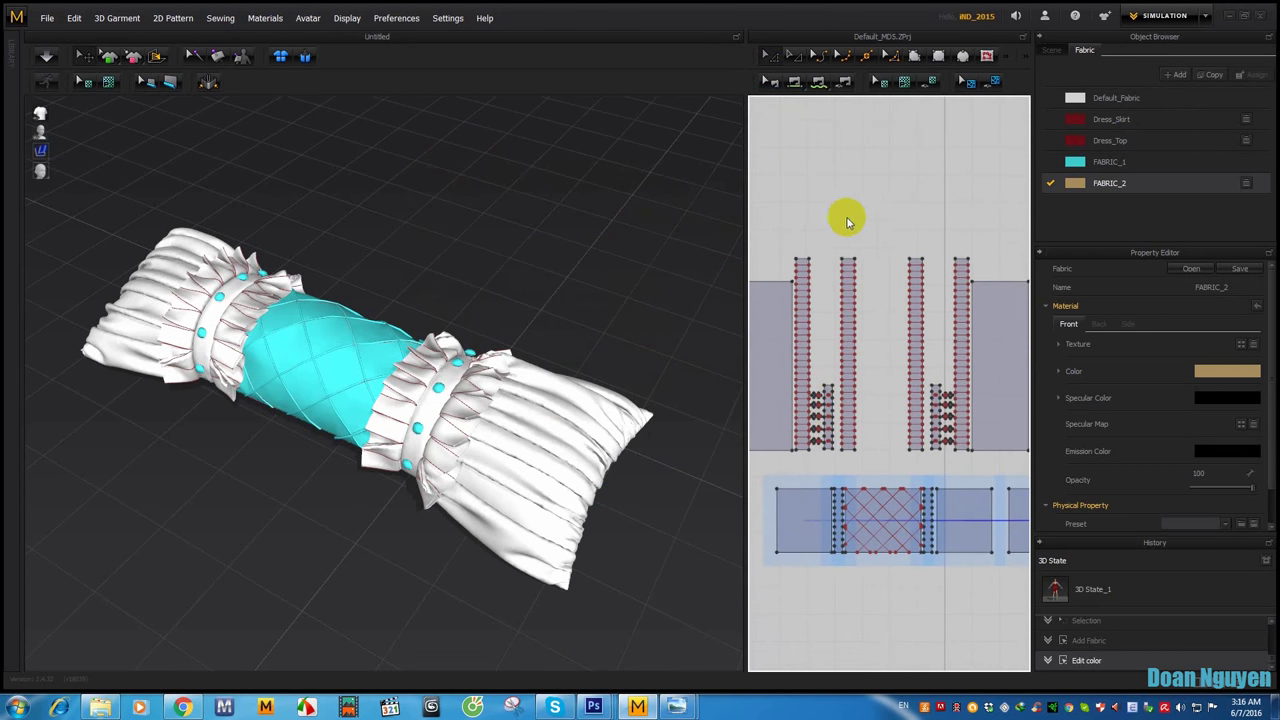
scroll(800, 263, "up", 3)
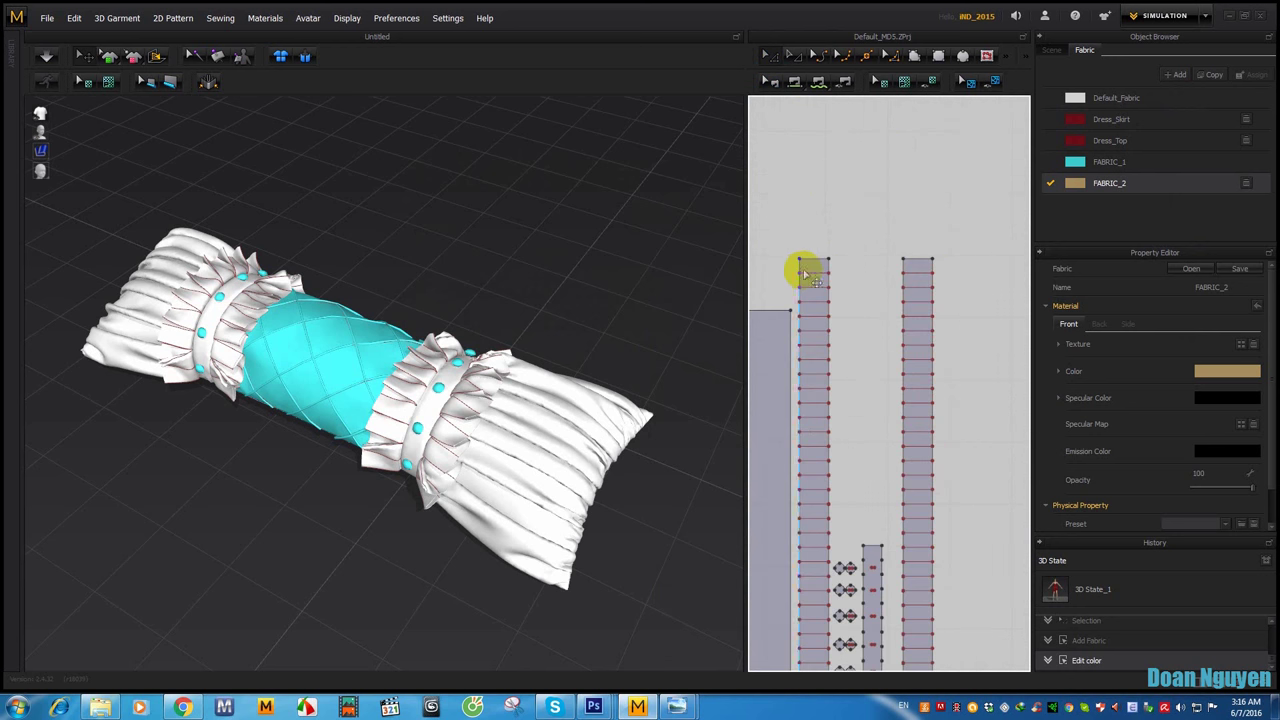
left_click(811, 266)
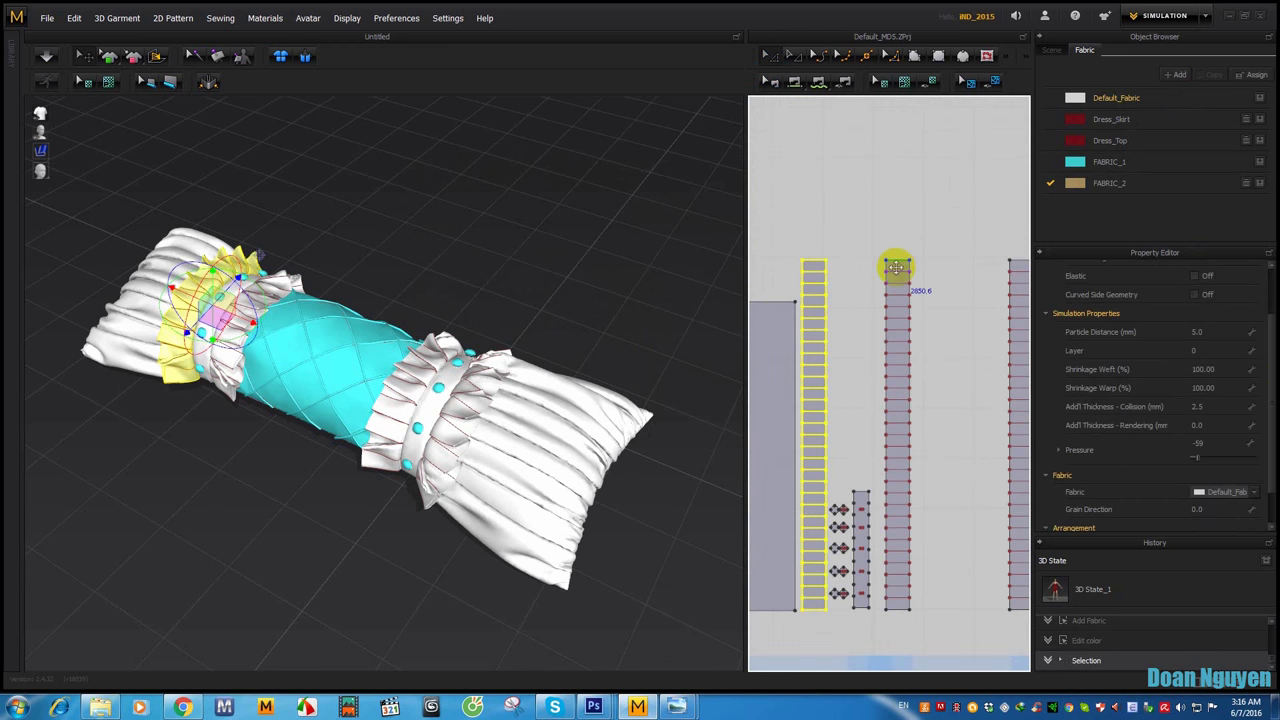
Step: Select both pleated ruffle strips and assign them the tan FABRIC_2
left_click(896, 267)
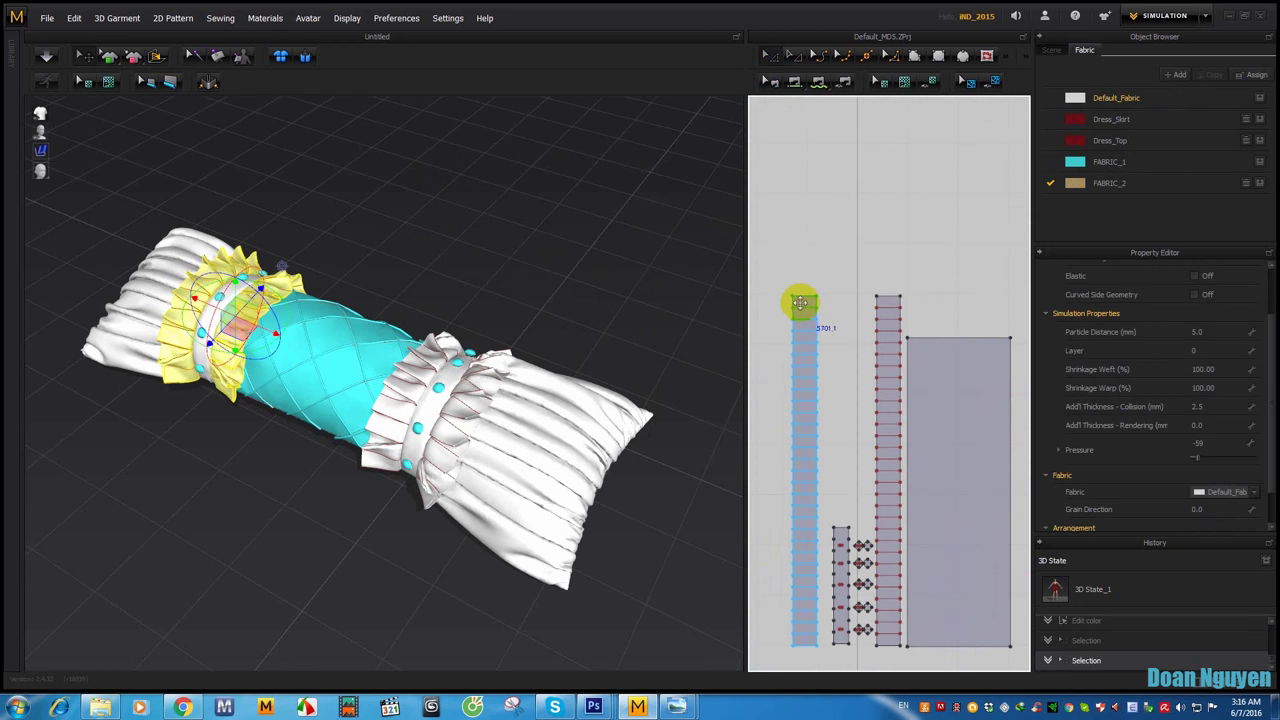
left_click(800, 302)
left_click(886, 294, "shift")
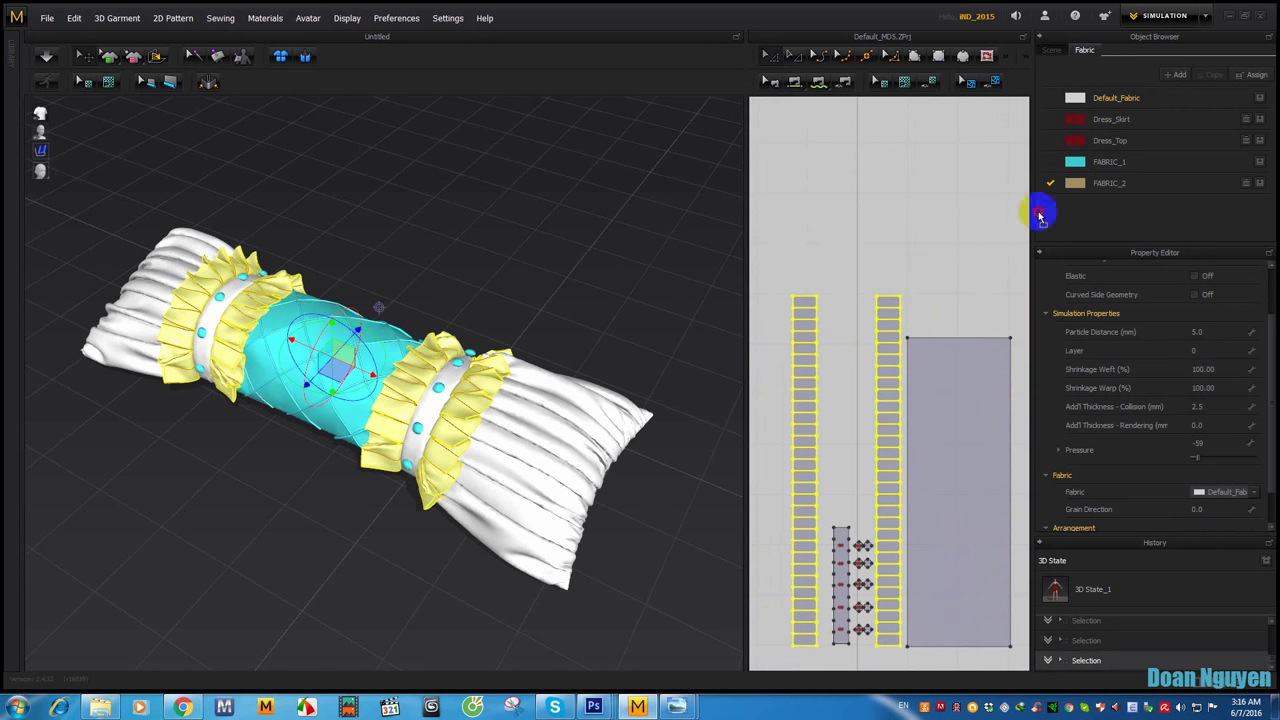
left_click(900, 257)
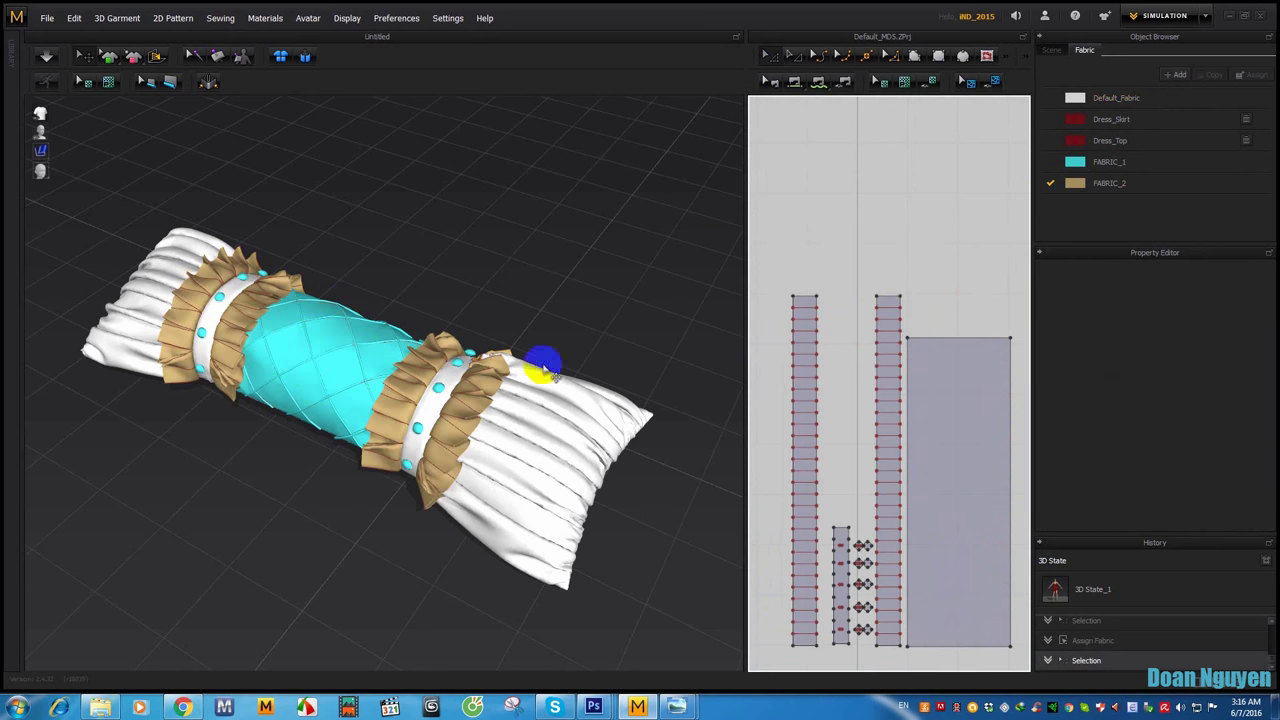
mouse_move(543, 363)
right_mouse_down()
mouse_move(560, 377)
mouse_move(386, 451)
mouse_move(509, 443)
mouse_move(530, 355)
mouse_move(465, 405)
mouse_move(523, 374)
mouse_move(525, 318)
right_mouse_up()
Step: Simulate the right-hand ruffle, adjust it, and re-simulate so it settles around the band
left_click(450, 437)
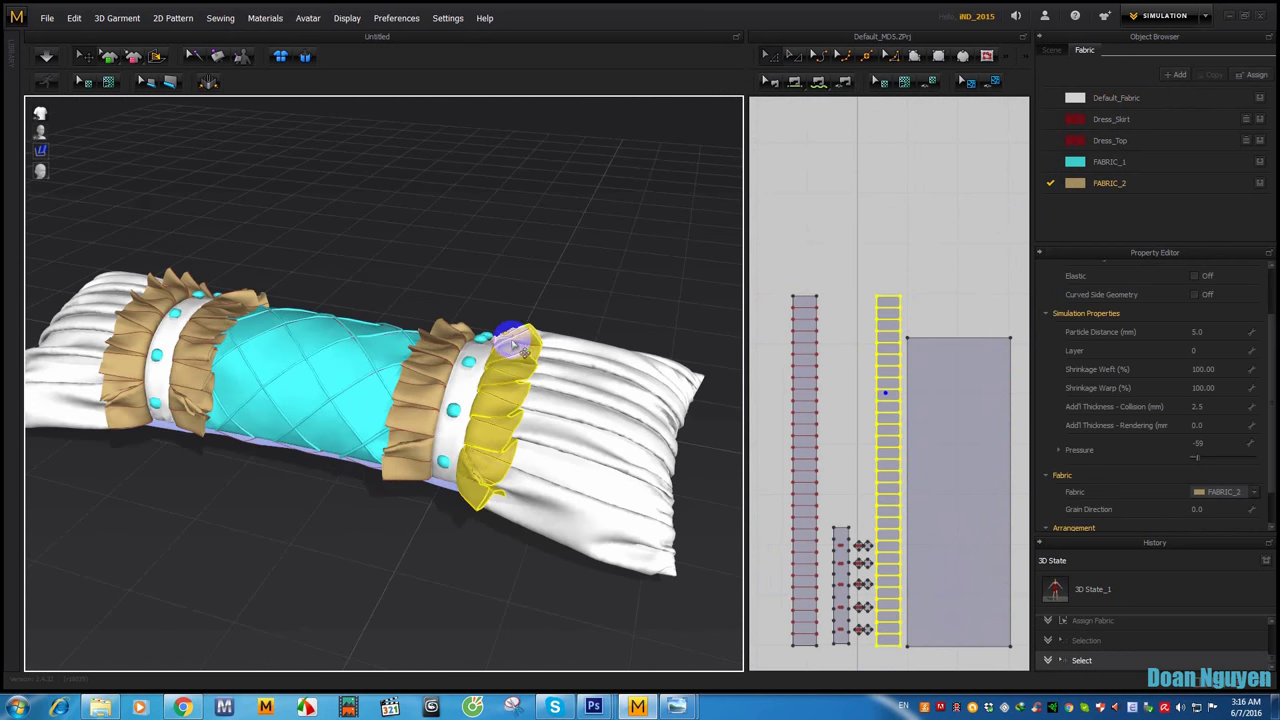
left_click(512, 341)
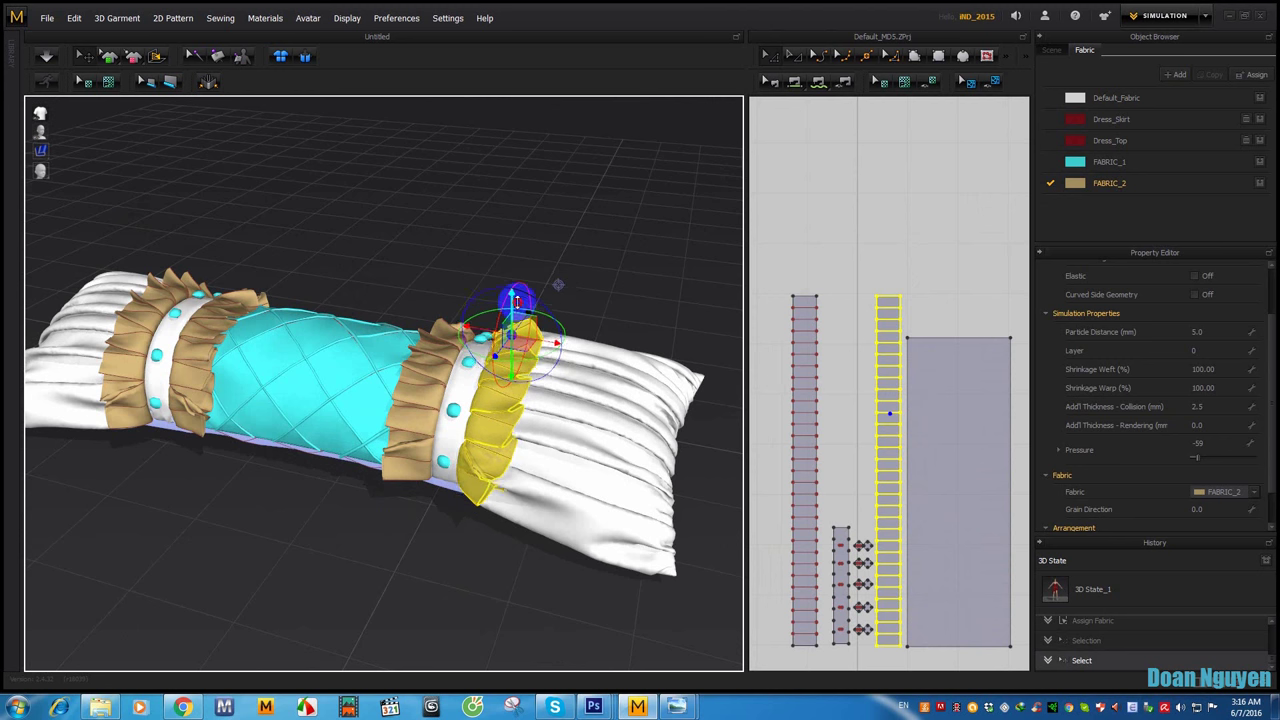
key("space")
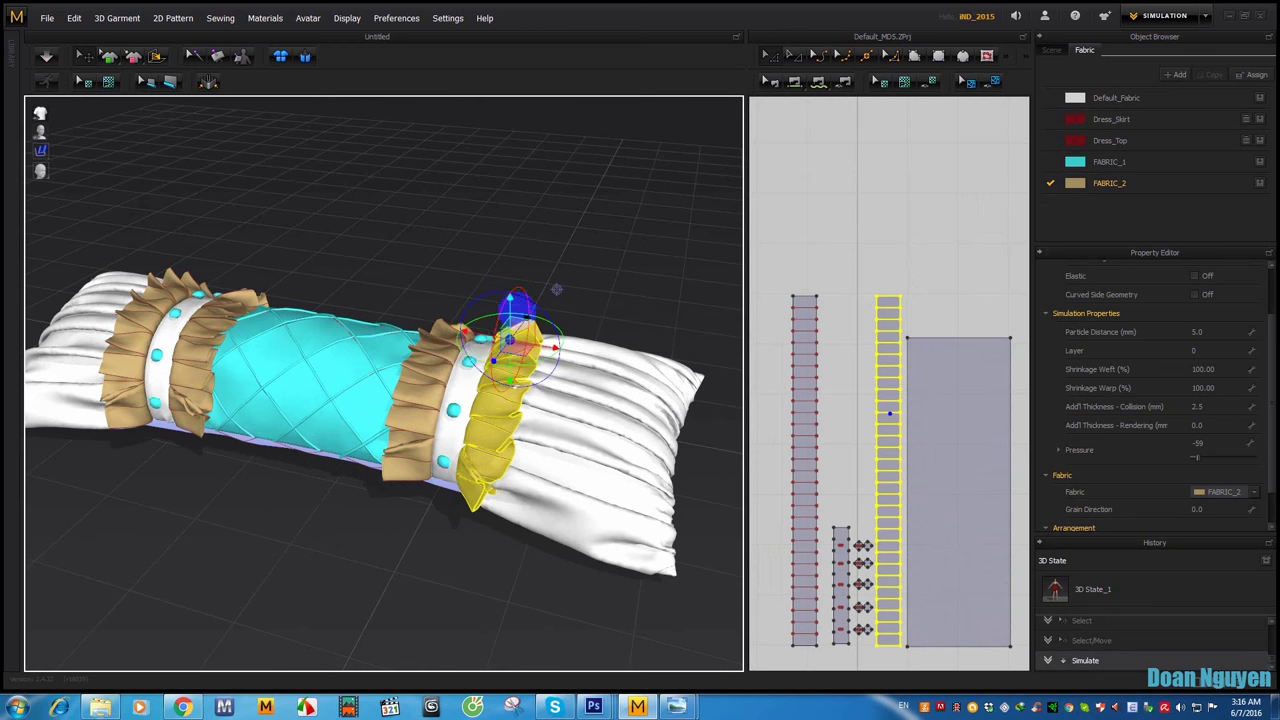
right_click_drag(514, 300, 371, 363)
left_click(305, 481)
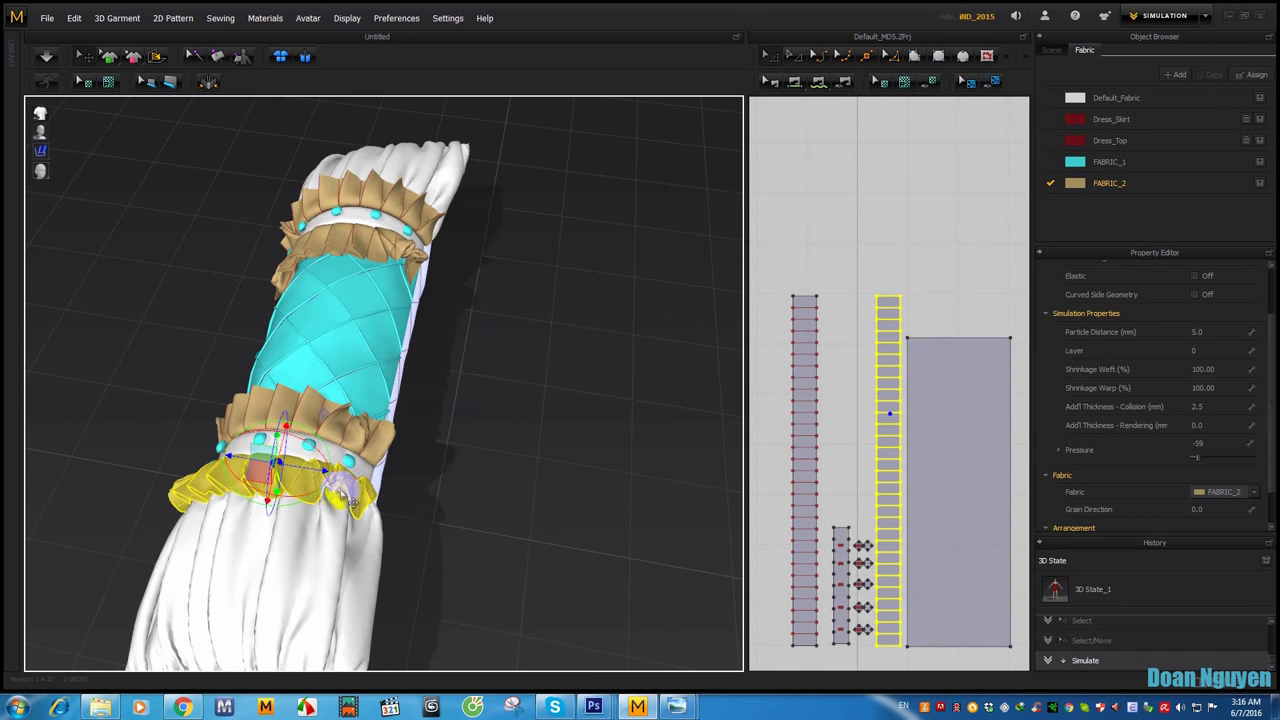
key("space")
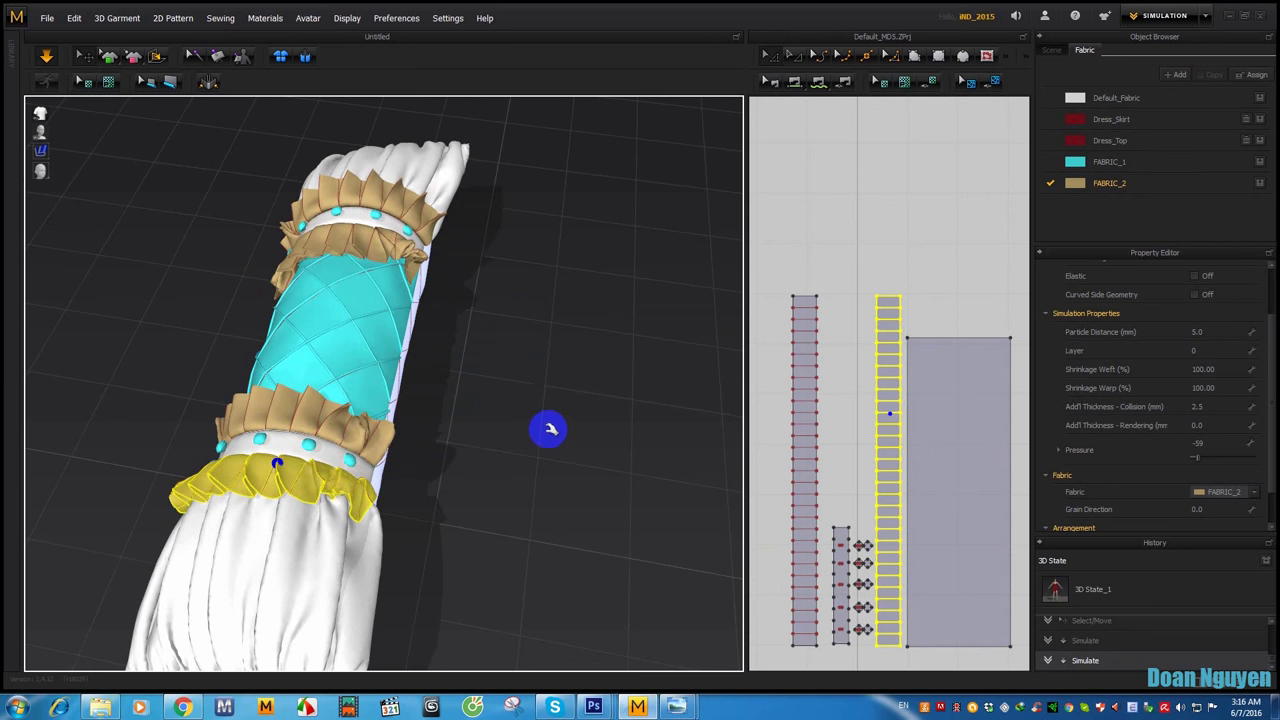
left_click(549, 429)
mouse_move(543, 426)
right_mouse_down()
mouse_move(560, 420)
mouse_move(514, 406)
right_mouse_up()
scroll(846, 389, "down", 3)
Step: Copy FABRIC_2 as FABRIC_2_Copy_1 in darker tan 8B7955, then select both end panels
left_click(1118, 190)
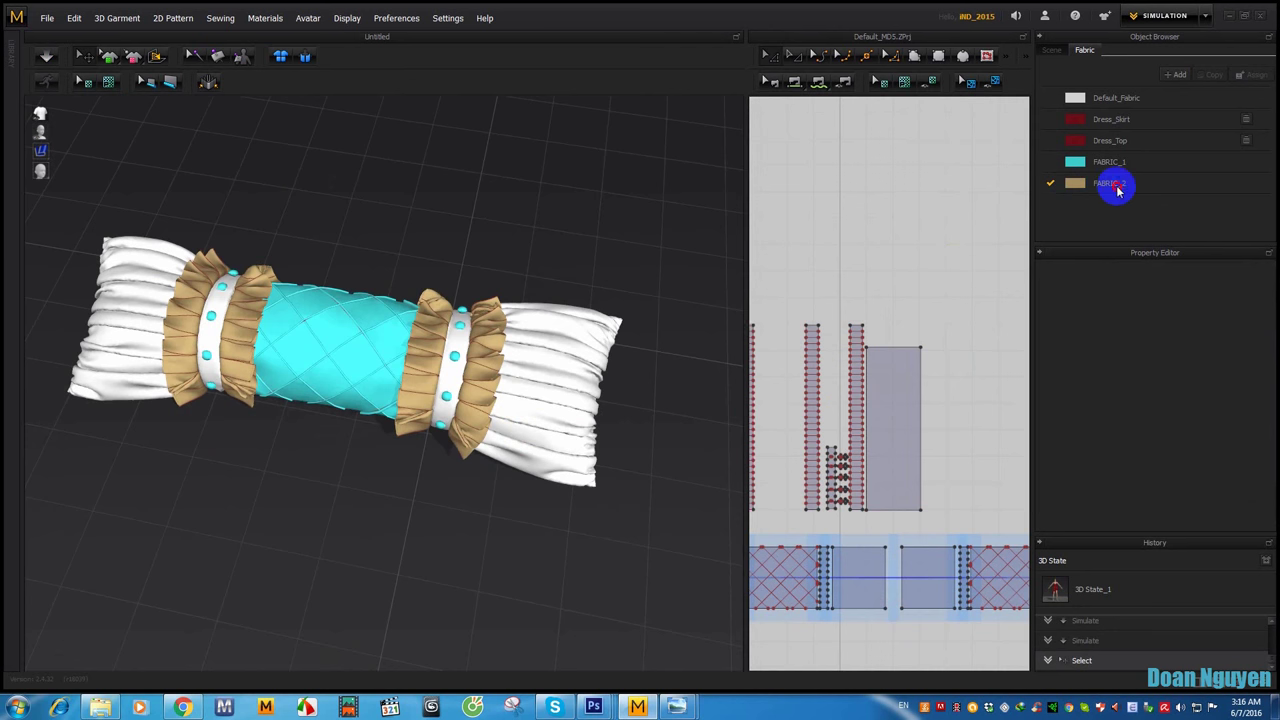
left_click(1212, 75)
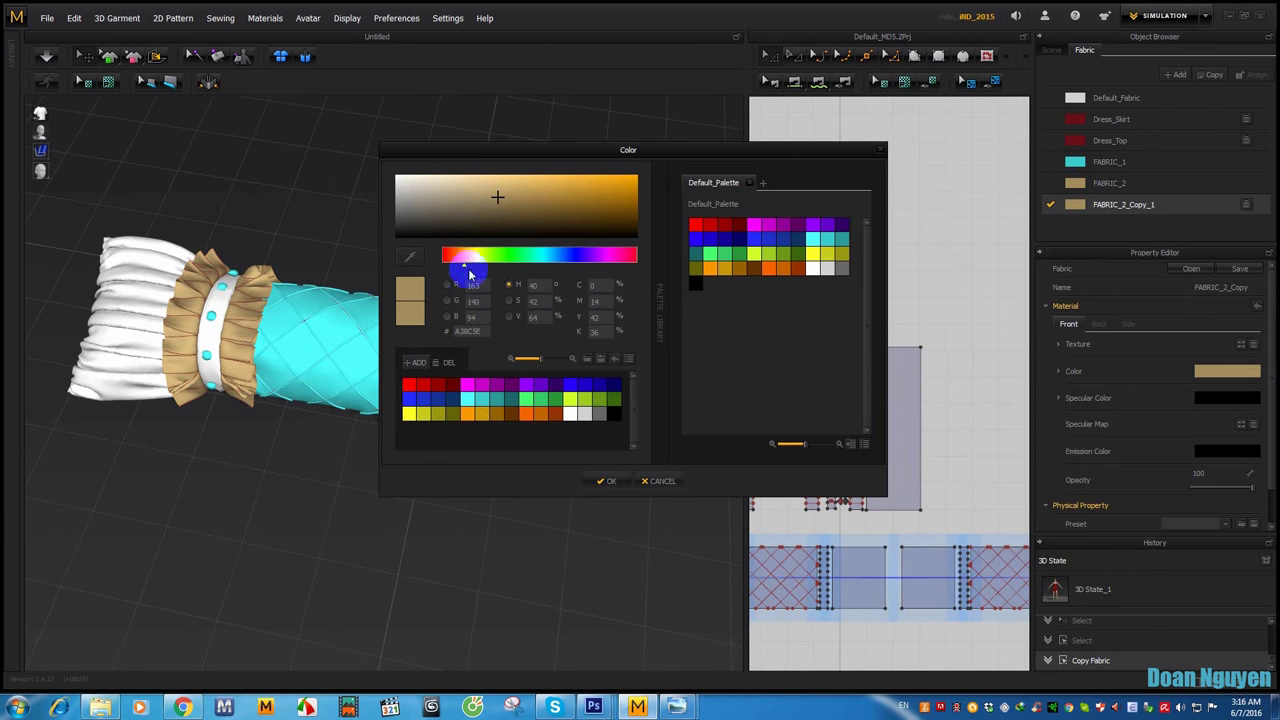
left_click_drag(491, 209, 489, 205)
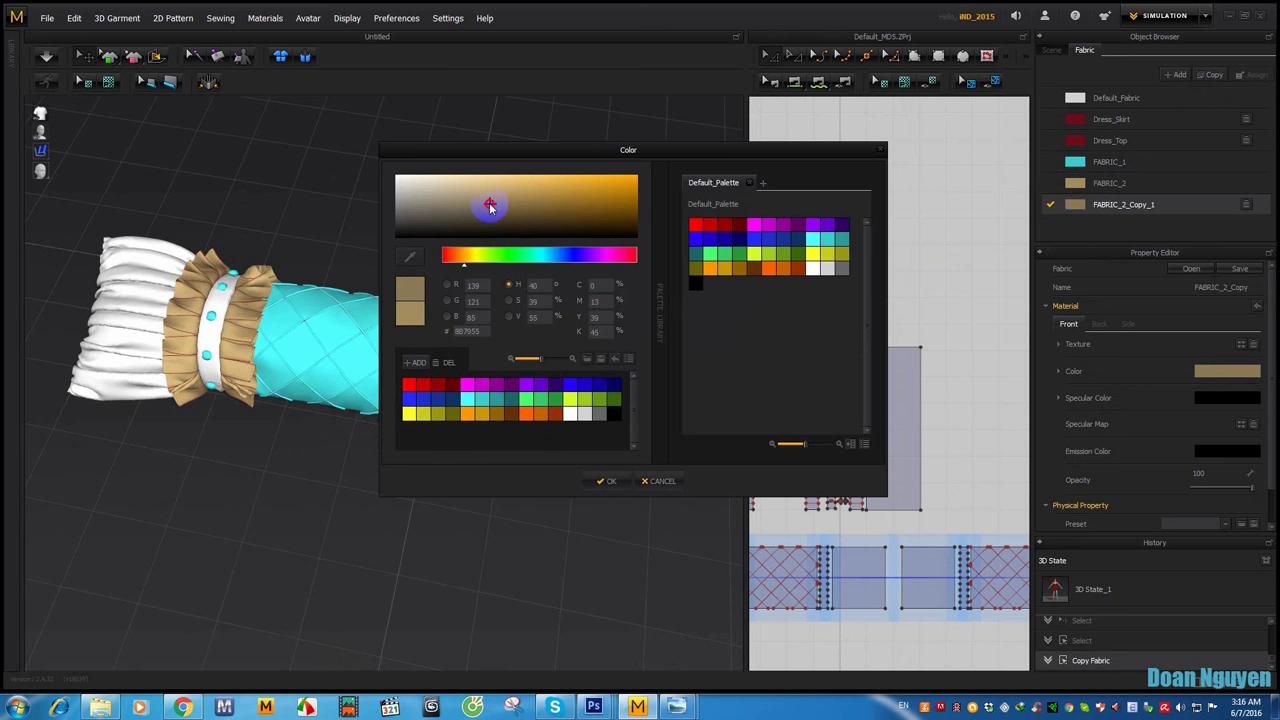
left_click(604, 494)
scroll(938, 321, "down", 2)
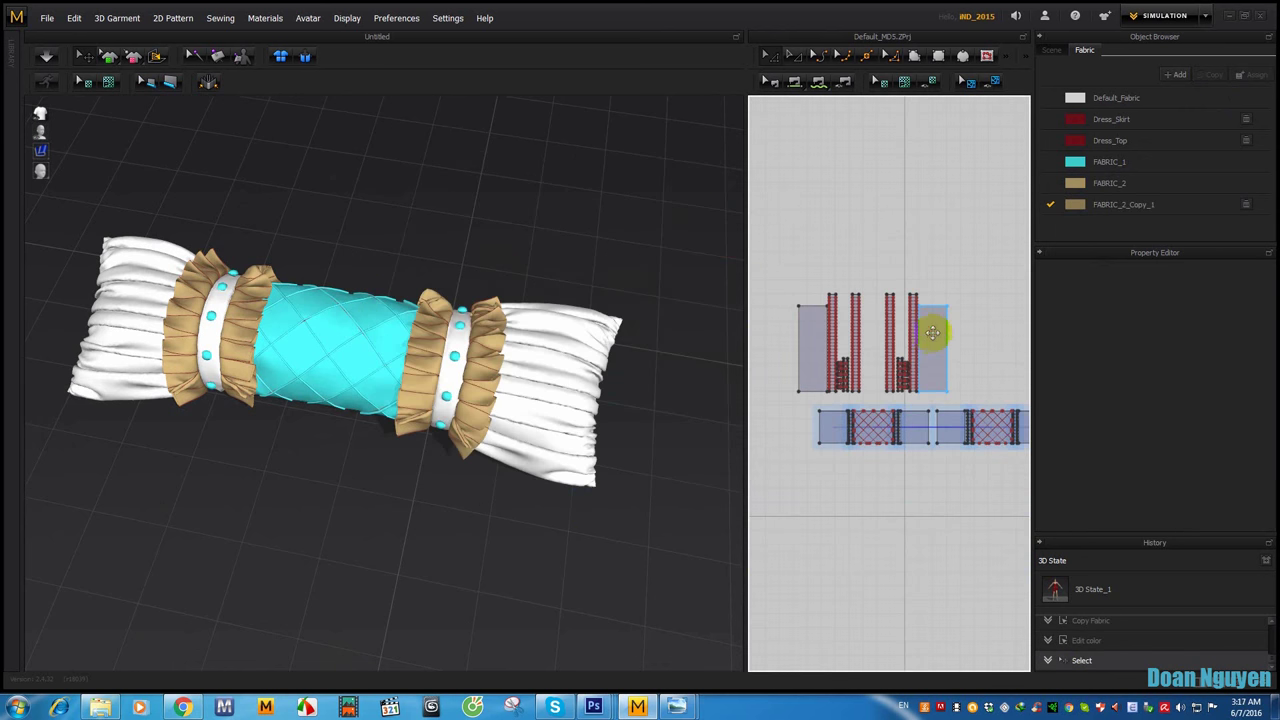
left_click(932, 333)
left_click(810, 332, "shift")
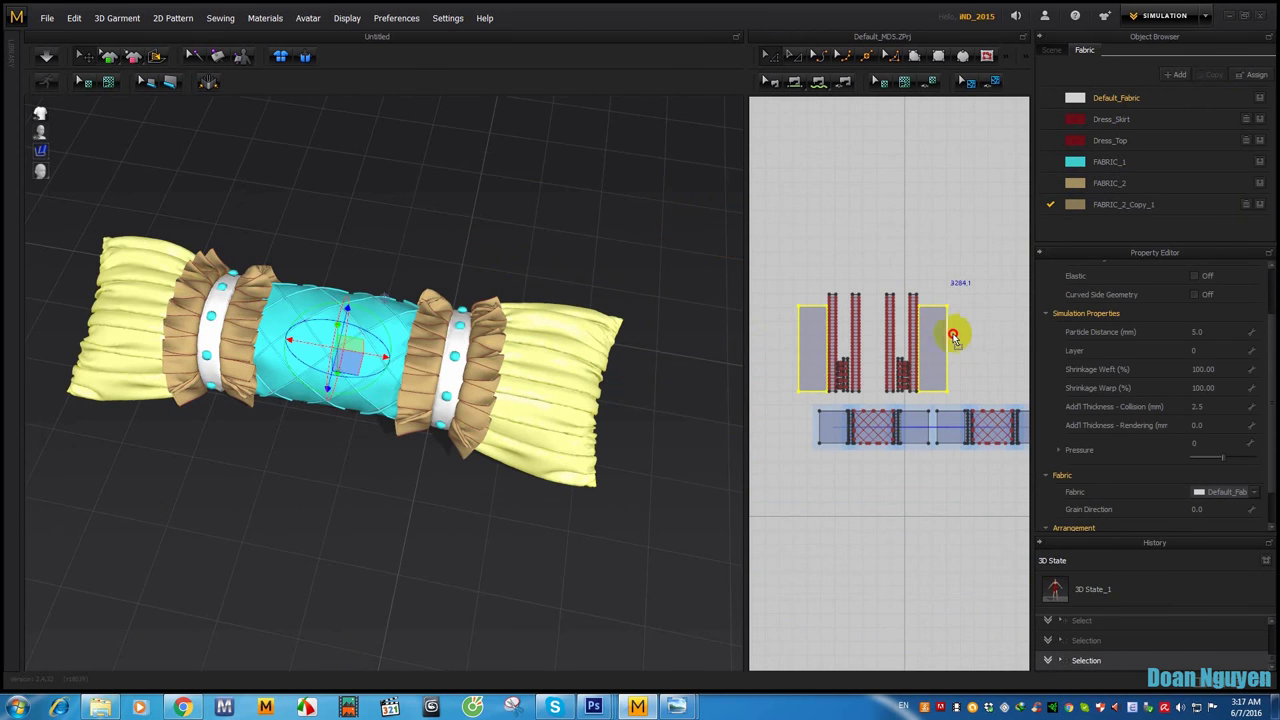
Step: Assign FABRIC_2_Copy_1 to both gathered pillow end panels
left_click(950, 297)
right_click_drag(371, 320, 82, 215)
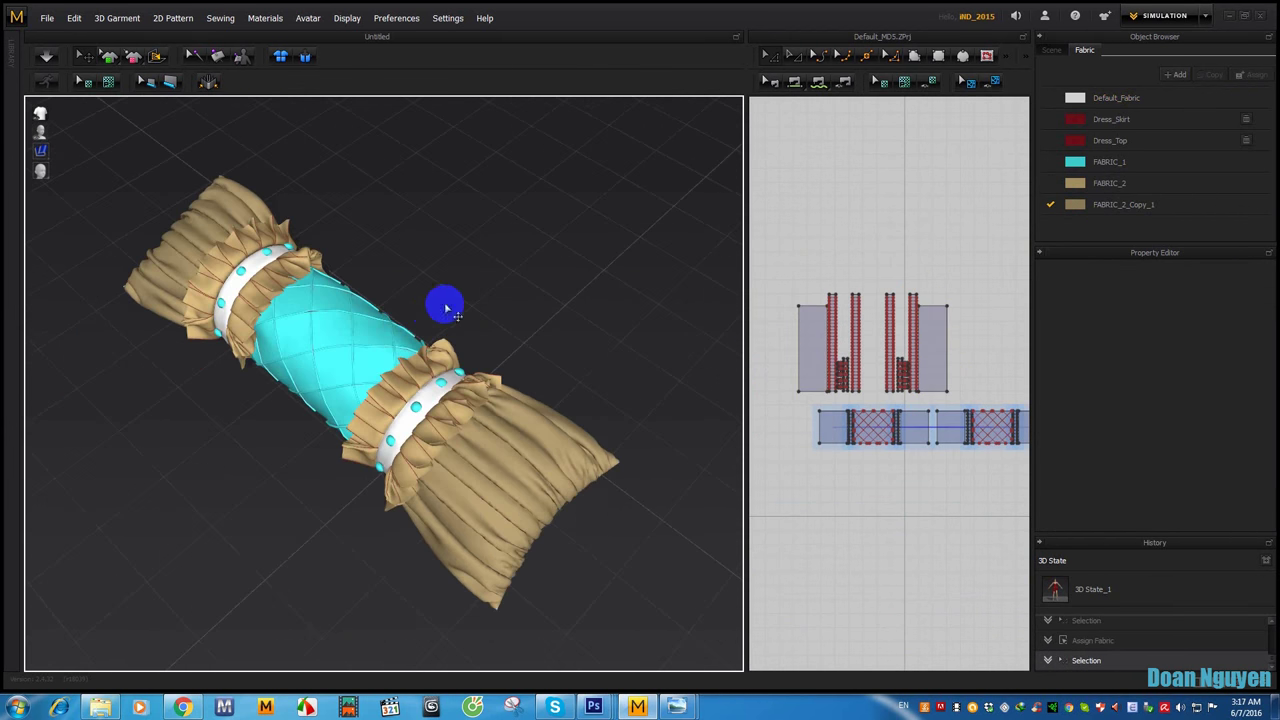
right_click_drag(484, 308, 522, 290)
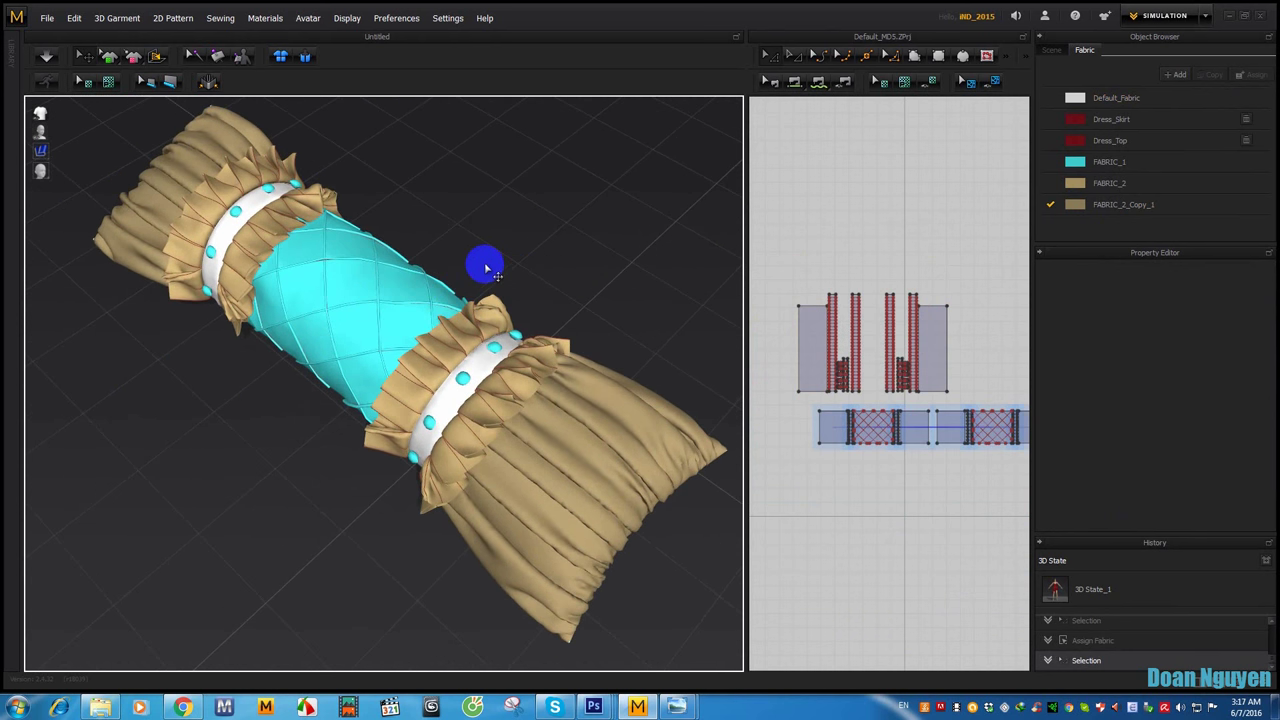
right_click_drag(517, 311, 500, 320)
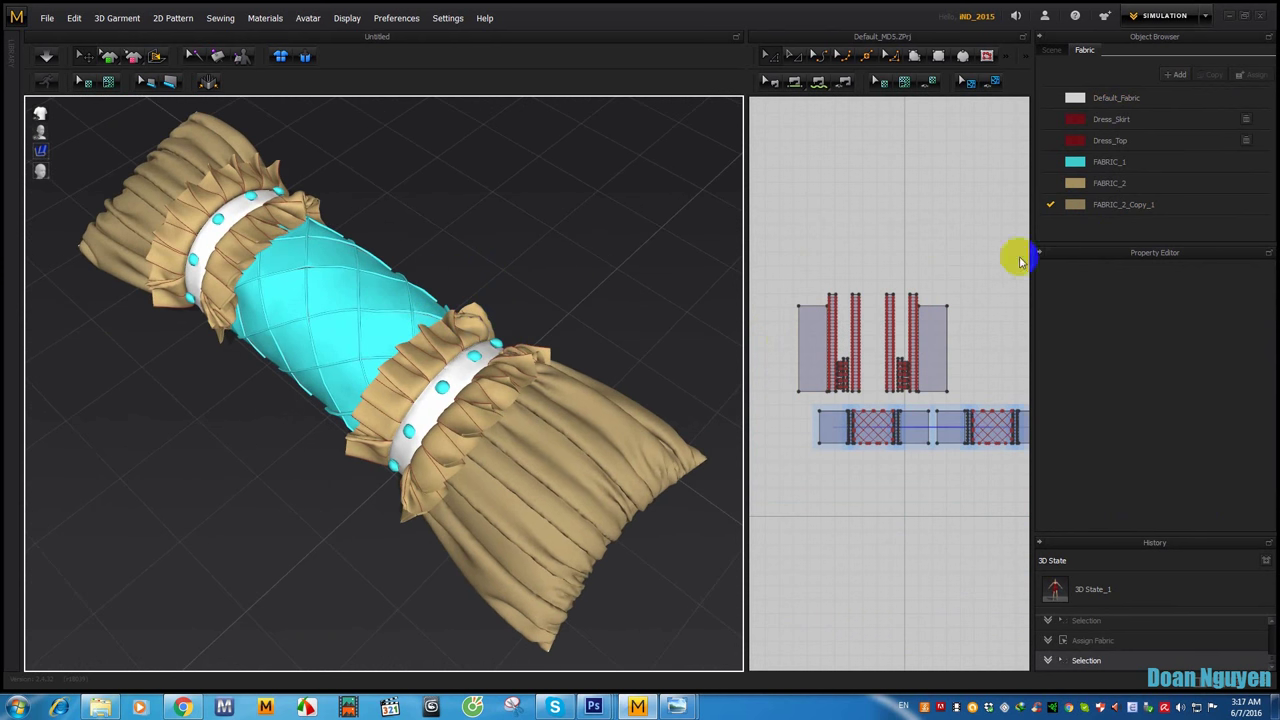
Step: Apply the tan FABRIC_2 to the right and left white bands
left_click(1082, 186)
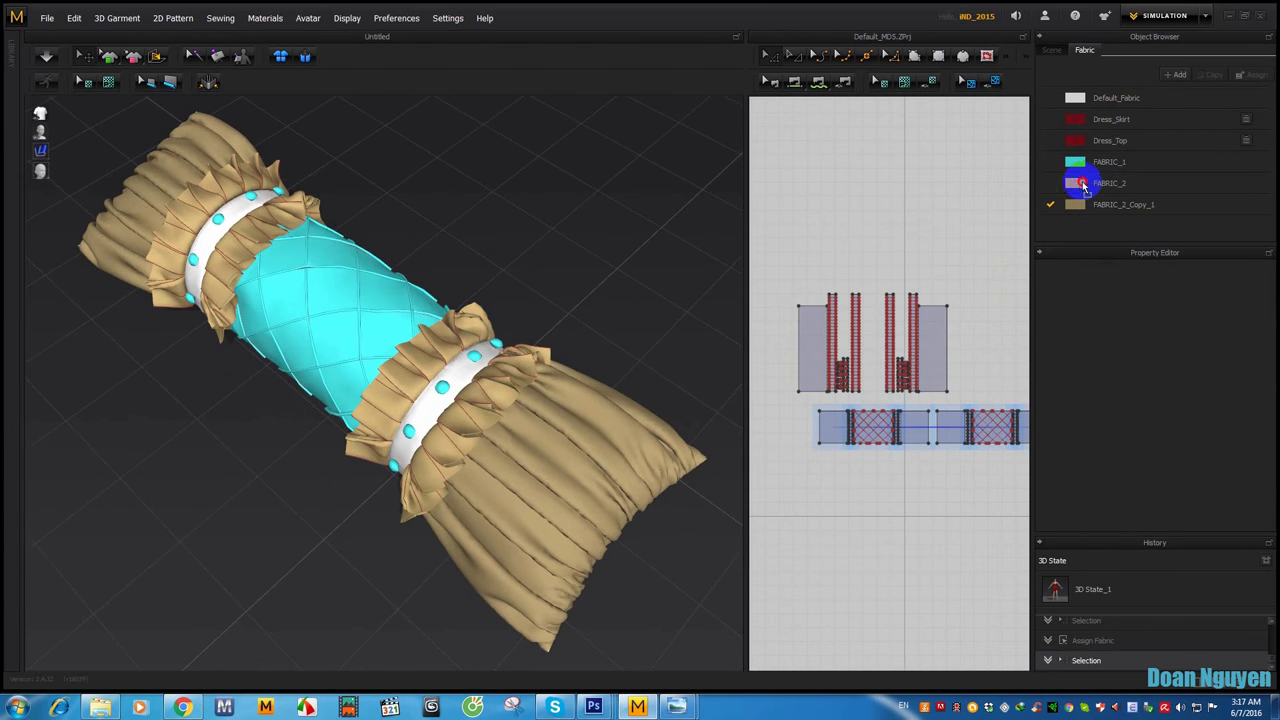
left_click(430, 408)
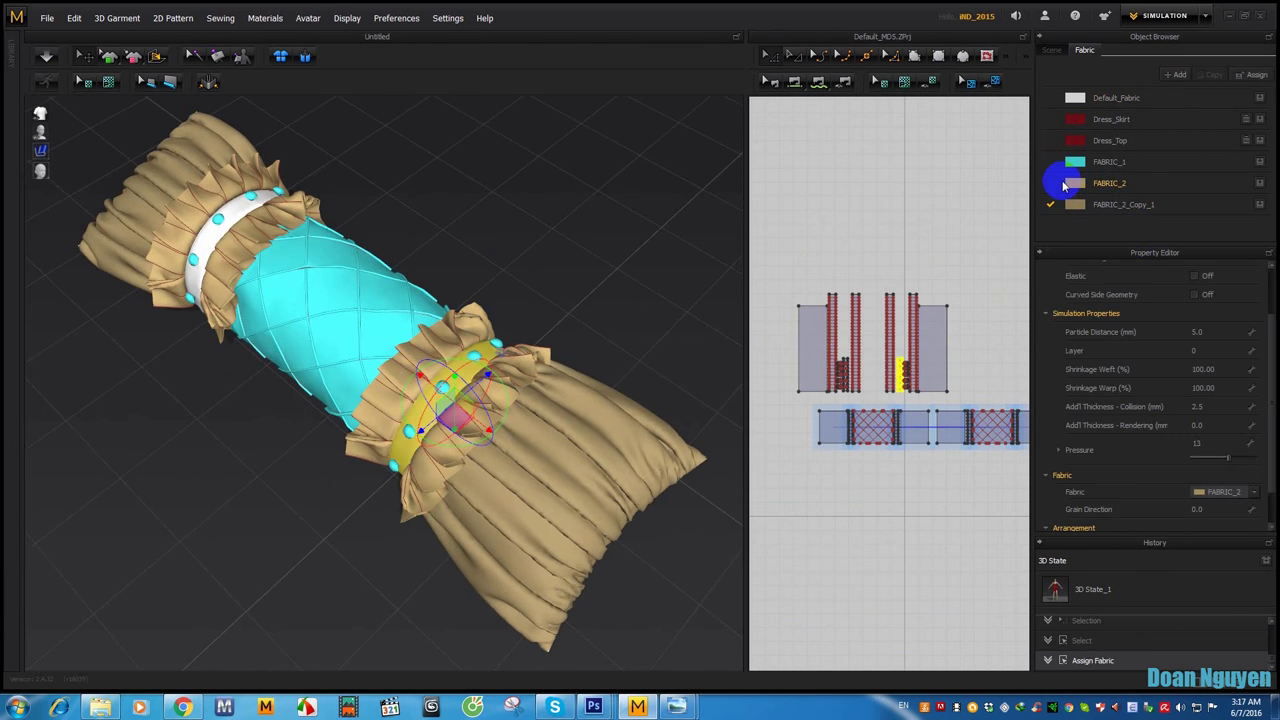
left_click(537, 114)
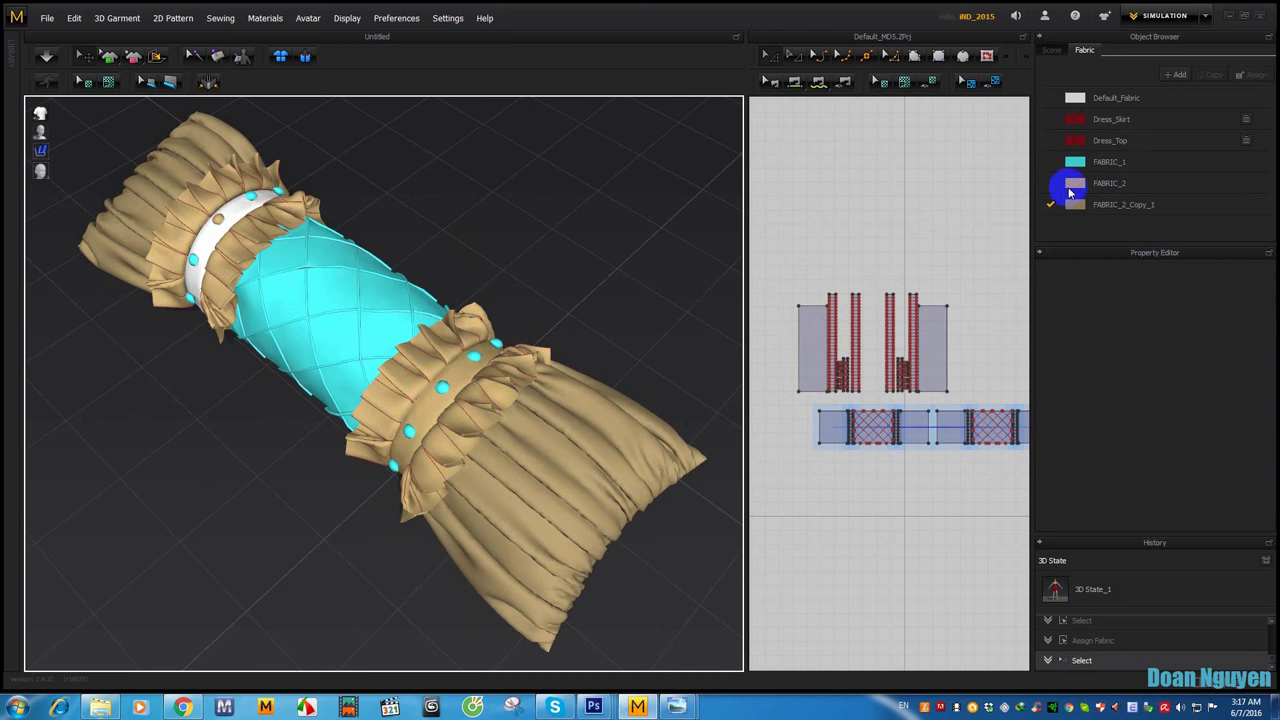
mouse_move(1069, 192)
left_mouse_down()
mouse_move(240, 248)
mouse_move(293, 232)
left_mouse_up()
right_click_drag(557, 183, 576, 238)
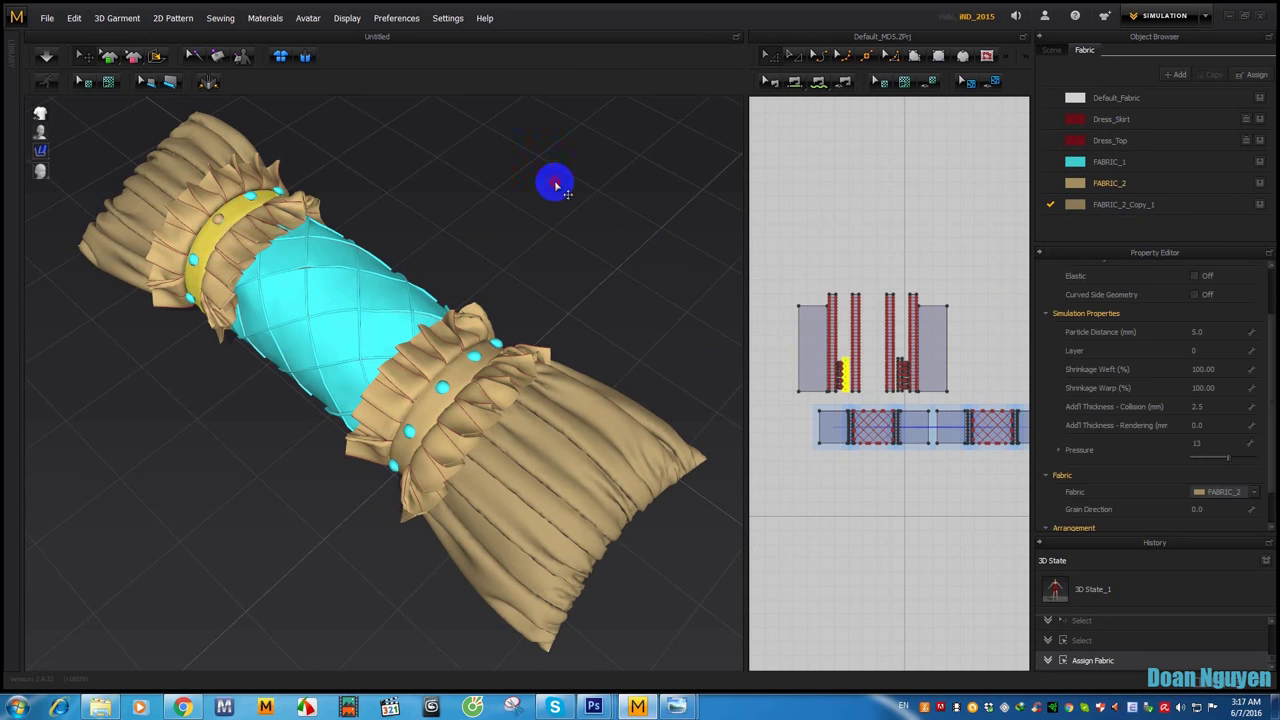
left_click(948, 345)
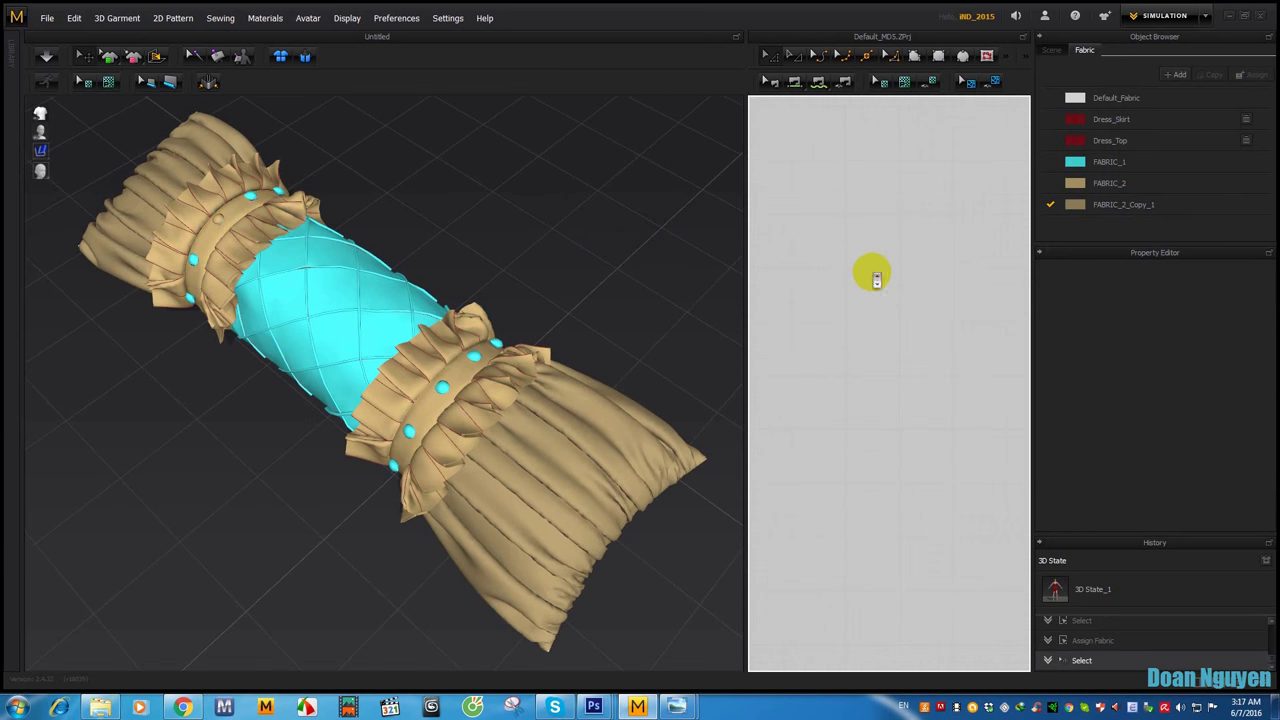
Step: Select all button circles and inspect their fabric settings to confirm they remain teal
scroll(876, 278, "down", 5)
scroll(808, 363, "up", 2)
scroll(833, 372, "up", 2)
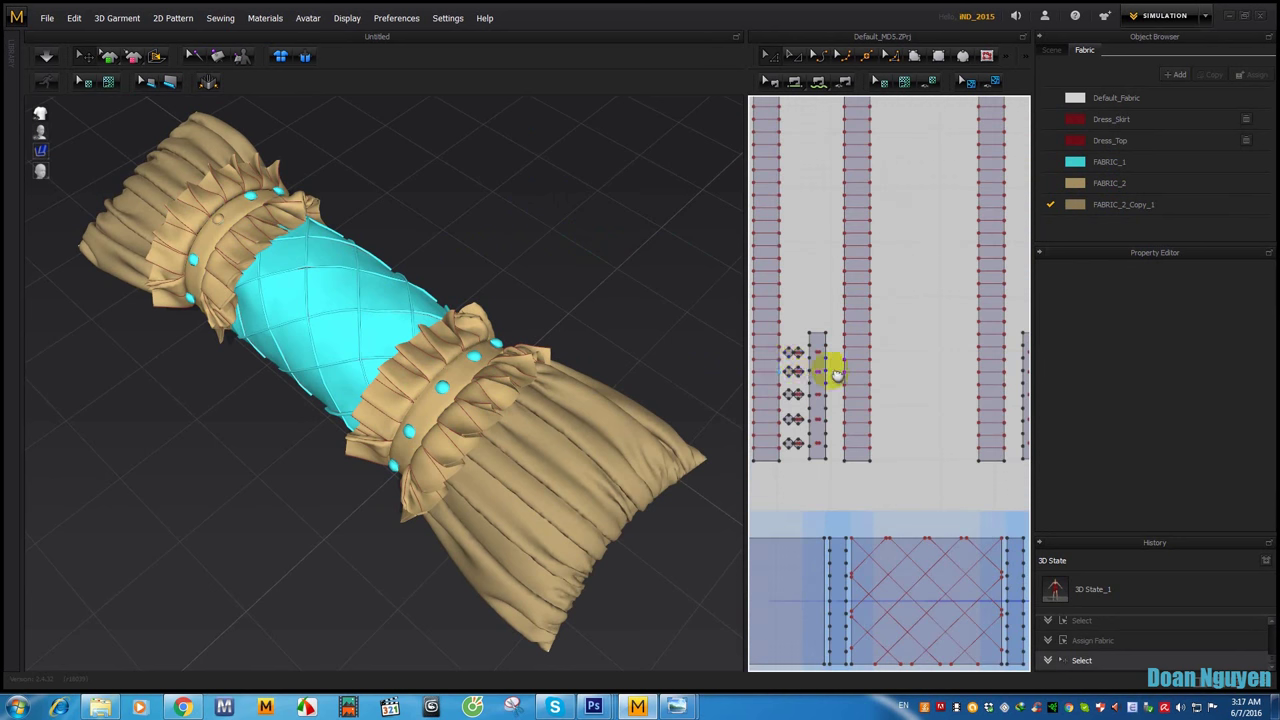
scroll(833, 372, "up", 1)
scroll(829, 363, "up", 2)
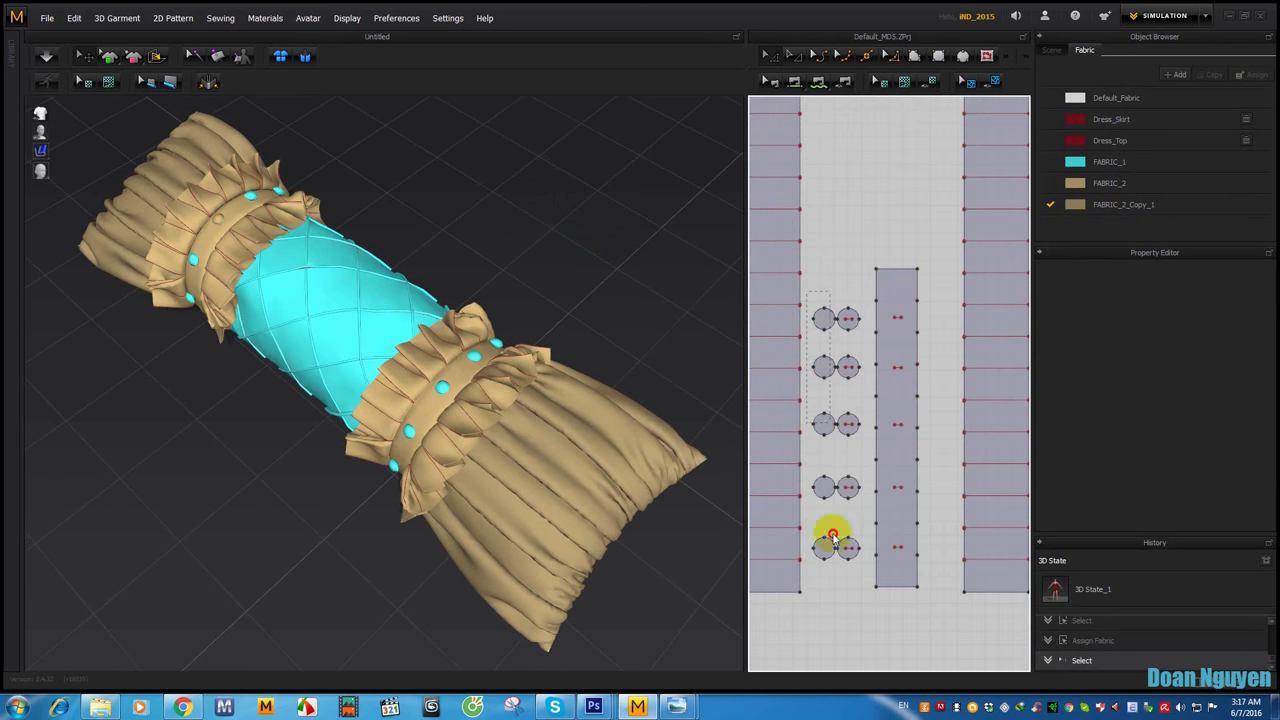
left_click_drag(832, 535, 851, 580)
left_click(865, 310)
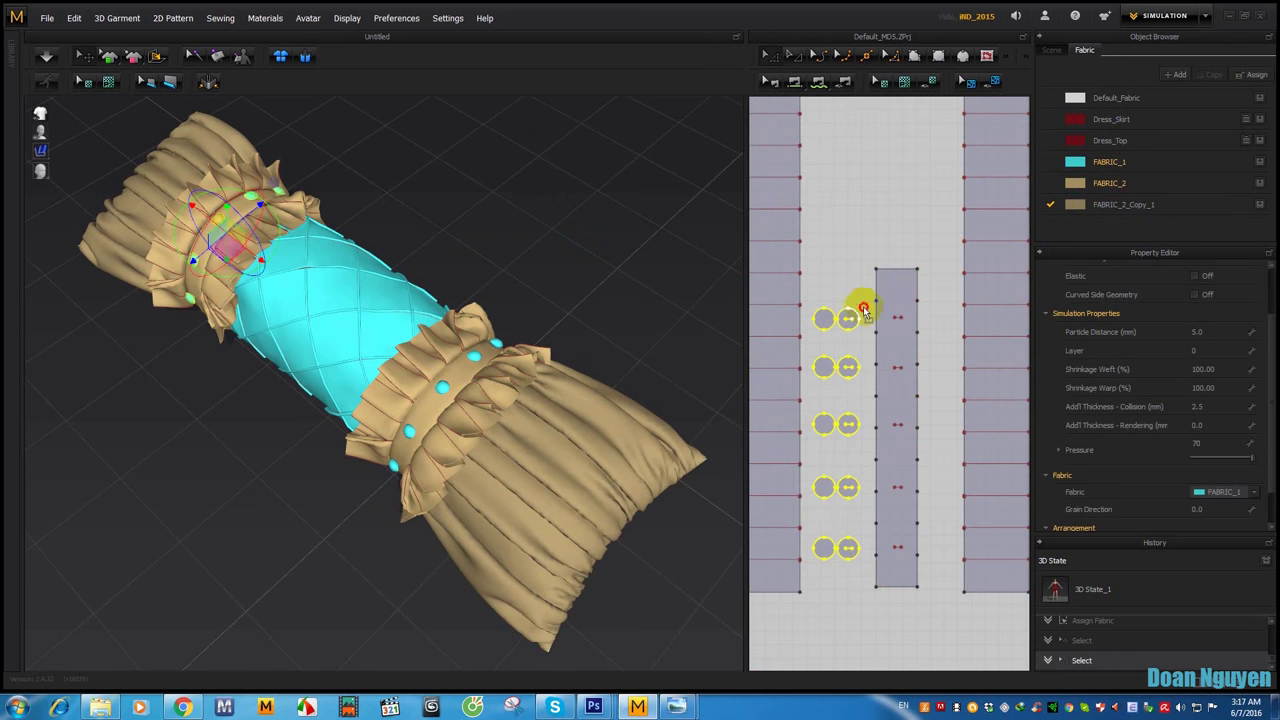
left_click(851, 257)
mouse_move(286, 334)
right_mouse_down()
mouse_move(343, 314)
mouse_move(421, 327)
mouse_move(400, 306)
mouse_move(409, 334)
mouse_move(434, 289)
mouse_move(548, 292)
mouse_move(703, 229)
mouse_move(480, 286)
mouse_move(403, 256)
mouse_move(457, 277)
mouse_move(429, 400)
mouse_move(417, 207)
right_mouse_up()
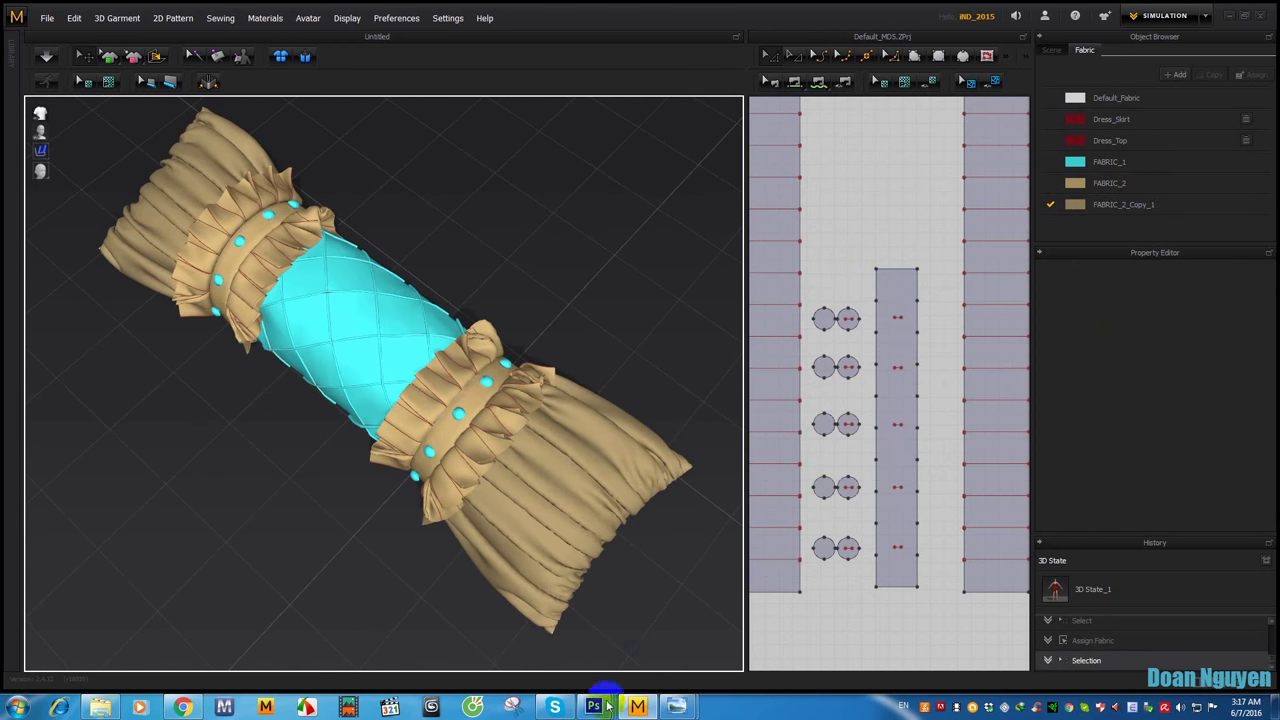
mouse_move(594, 706)
left_click(750, 630)
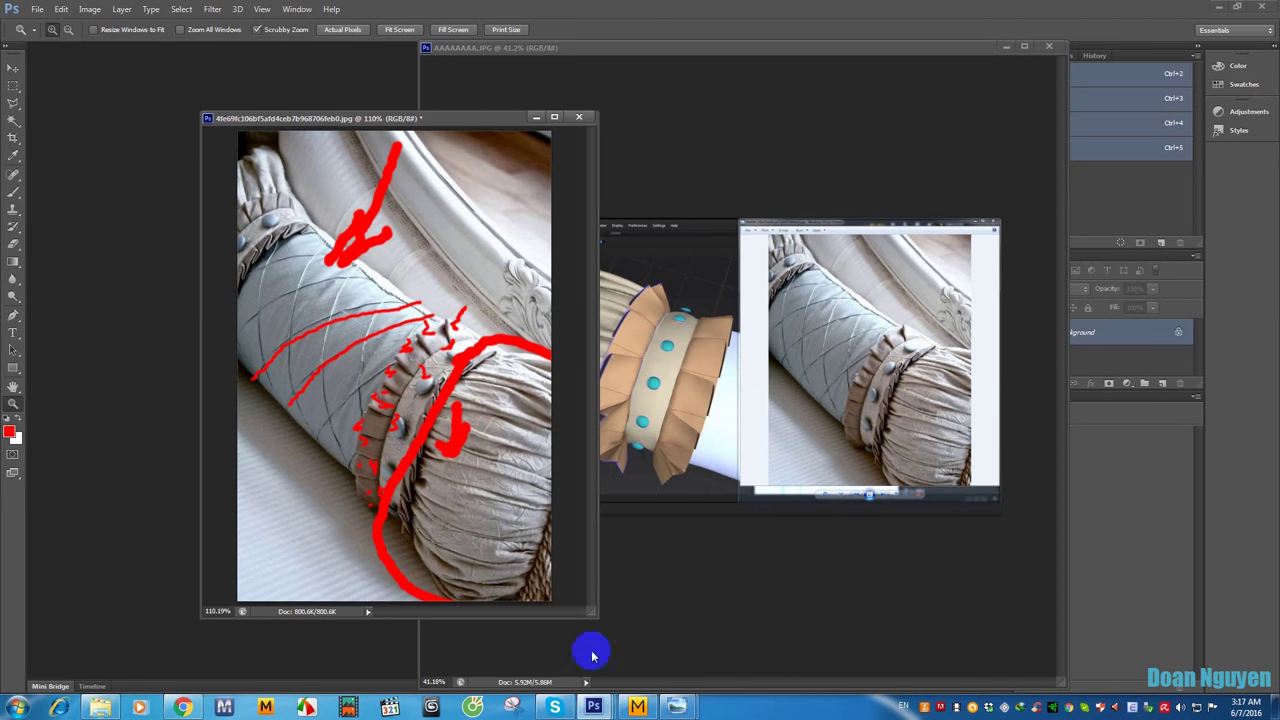
left_click(637, 706)
mouse_move(428, 428)
right_mouse_down()
mouse_move(457, 366)
mouse_move(337, 423)
mouse_move(278, 418)
mouse_move(340, 443)
mouse_move(346, 517)
right_mouse_up()
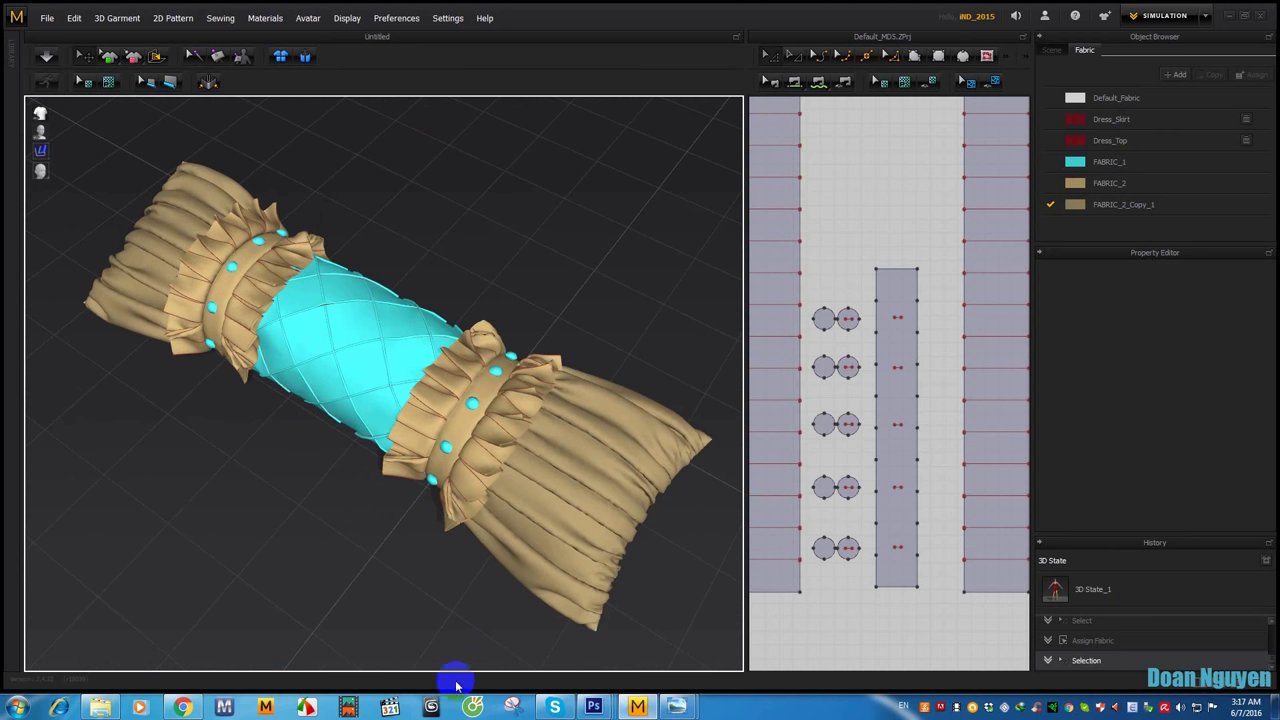